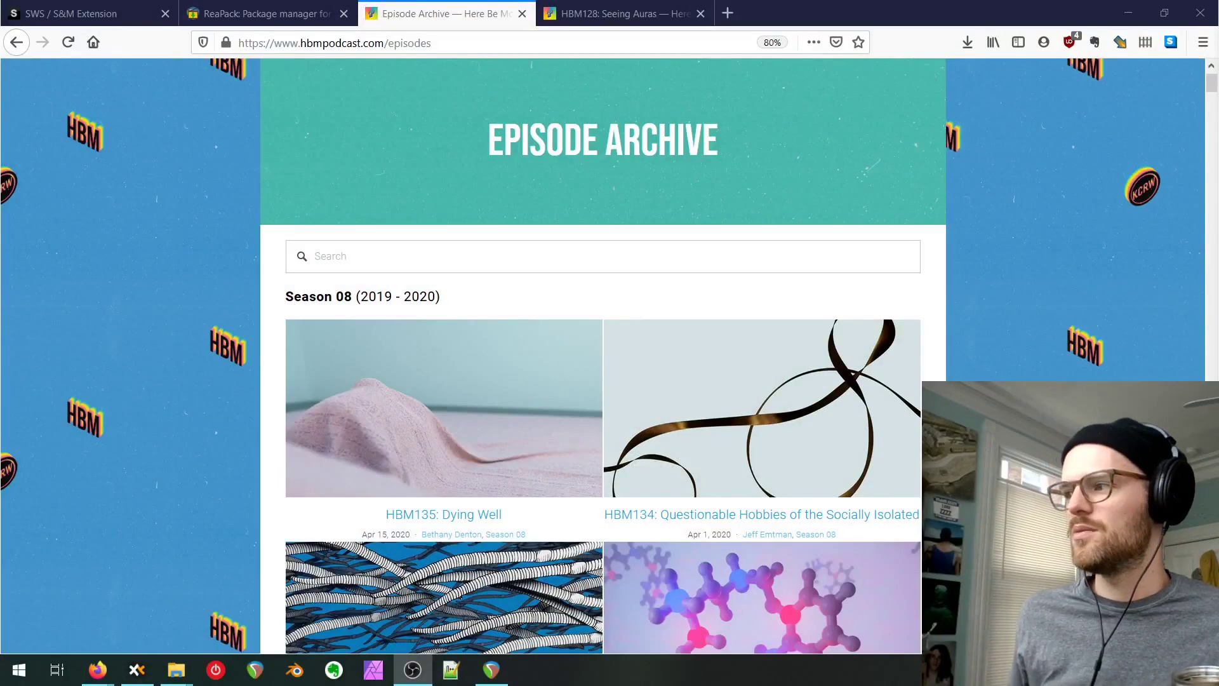
Look through the Season 08 episodes in the podcast's episode archive, and return to the Here Be Monsters home page.
scroll(150, 208, "up", 2)
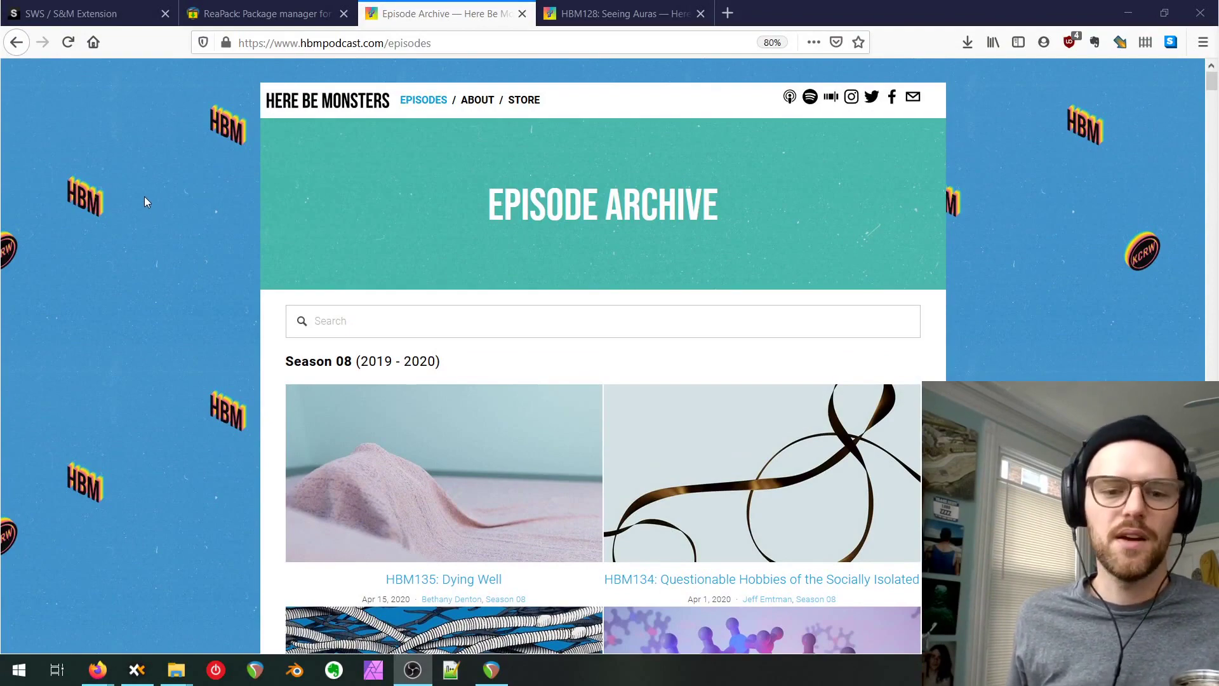
scroll(144, 197, "down", 3)
scroll(139, 192, "down", 3)
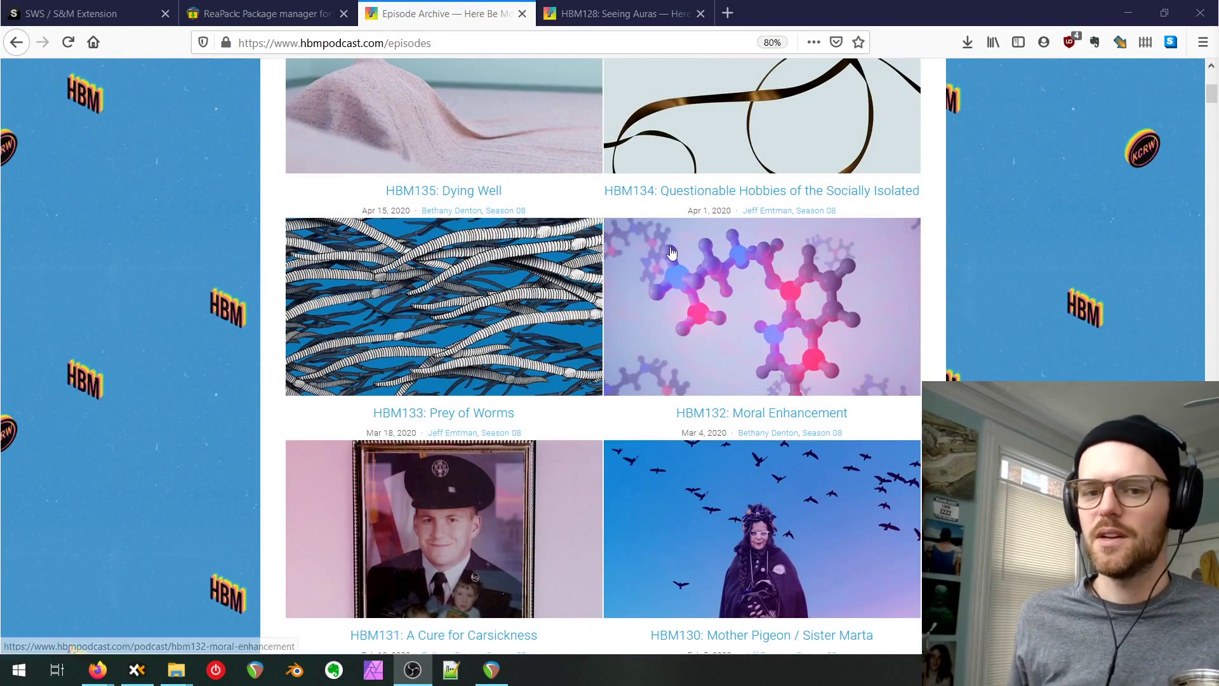
scroll(692, 240, "down", 1)
scroll(692, 239, "down", 4)
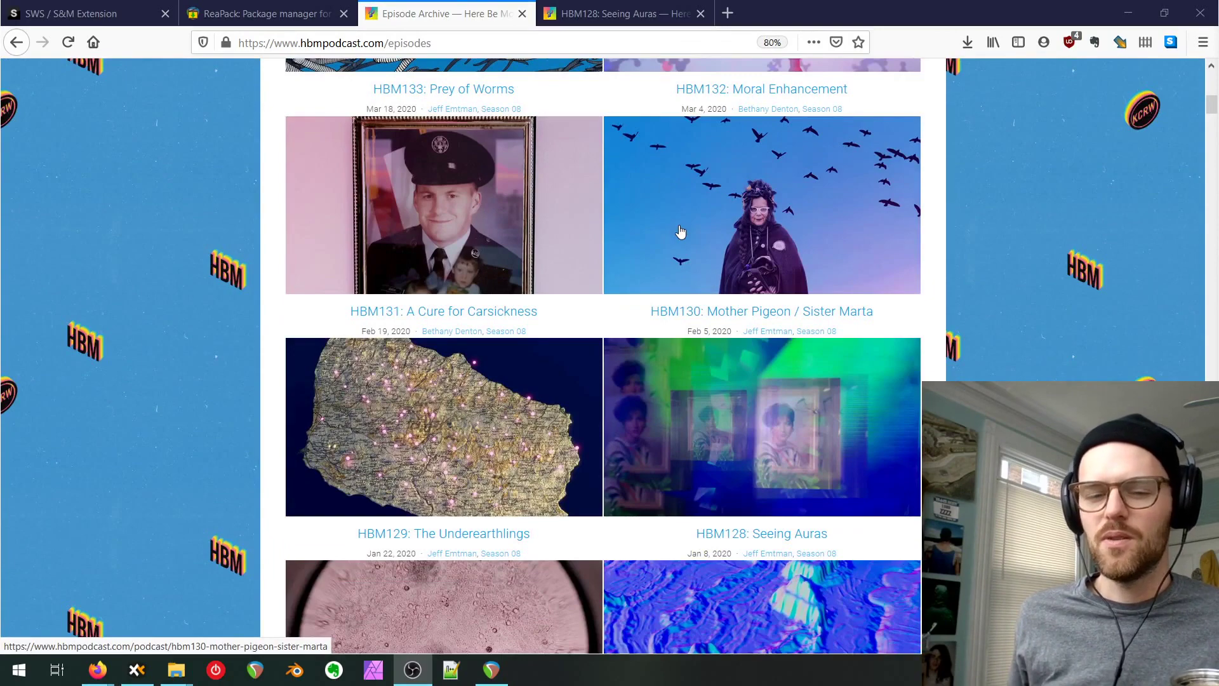
scroll(680, 232, "down", 1)
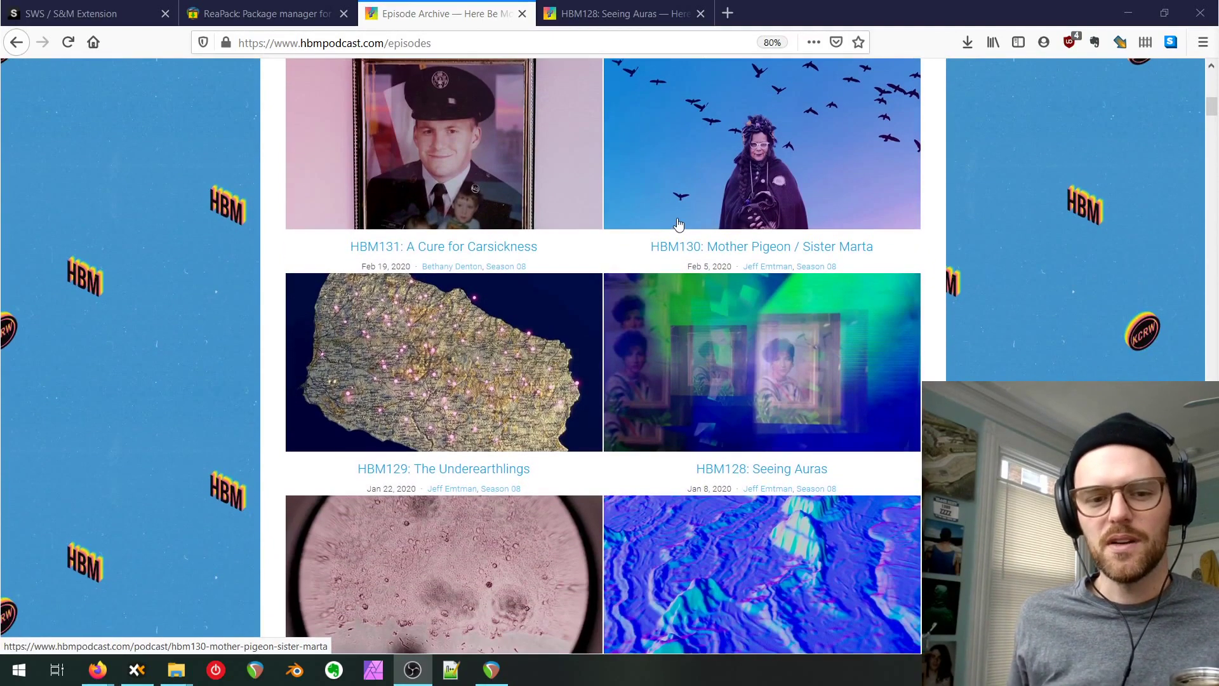
scroll(678, 224, "down", 2)
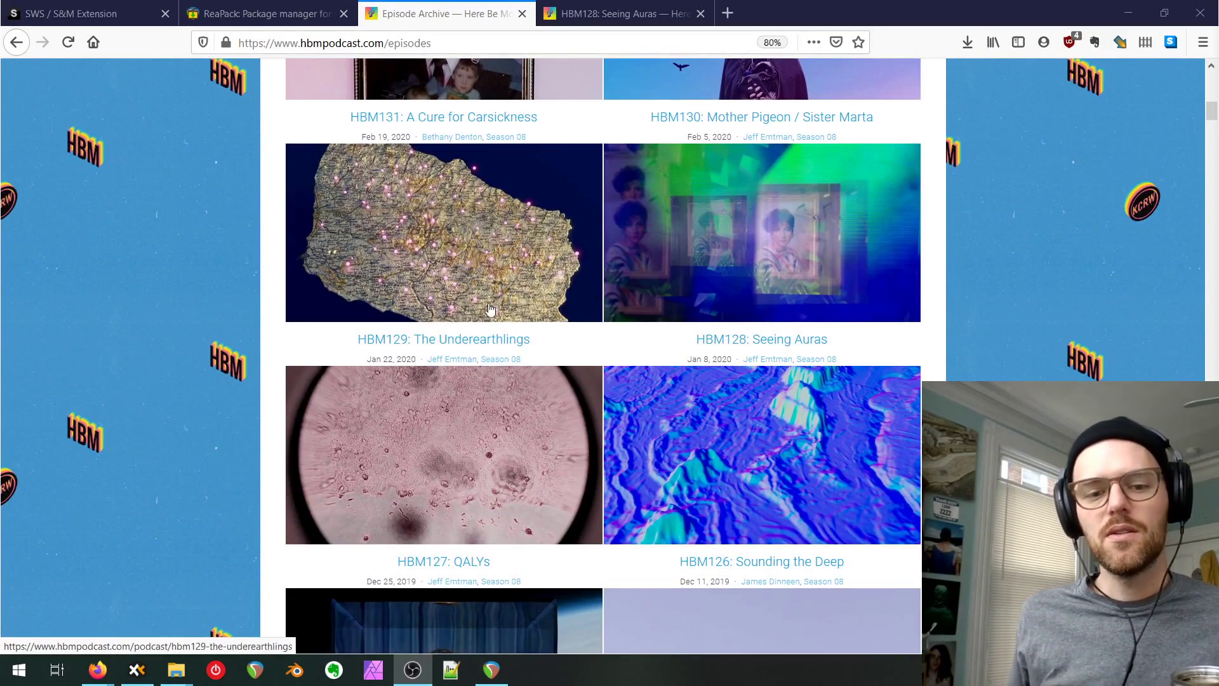
scroll(470, 281, "down", 2)
scroll(470, 281, "down", 7)
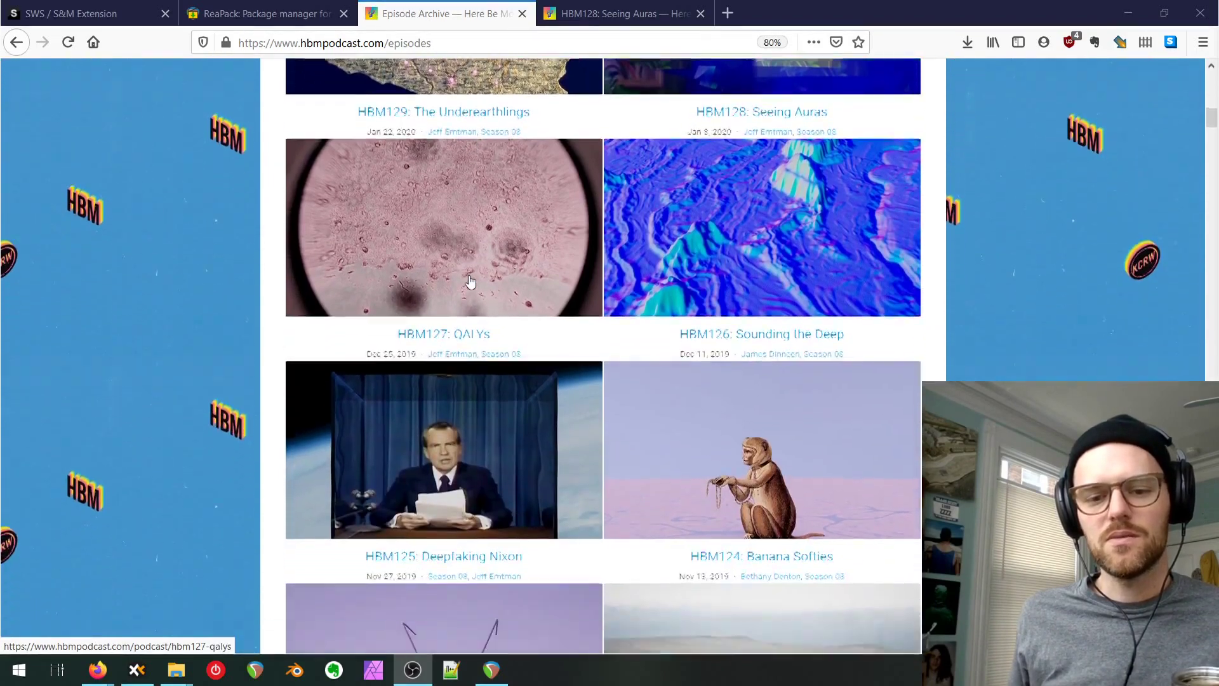
scroll(470, 280, "up", 12)
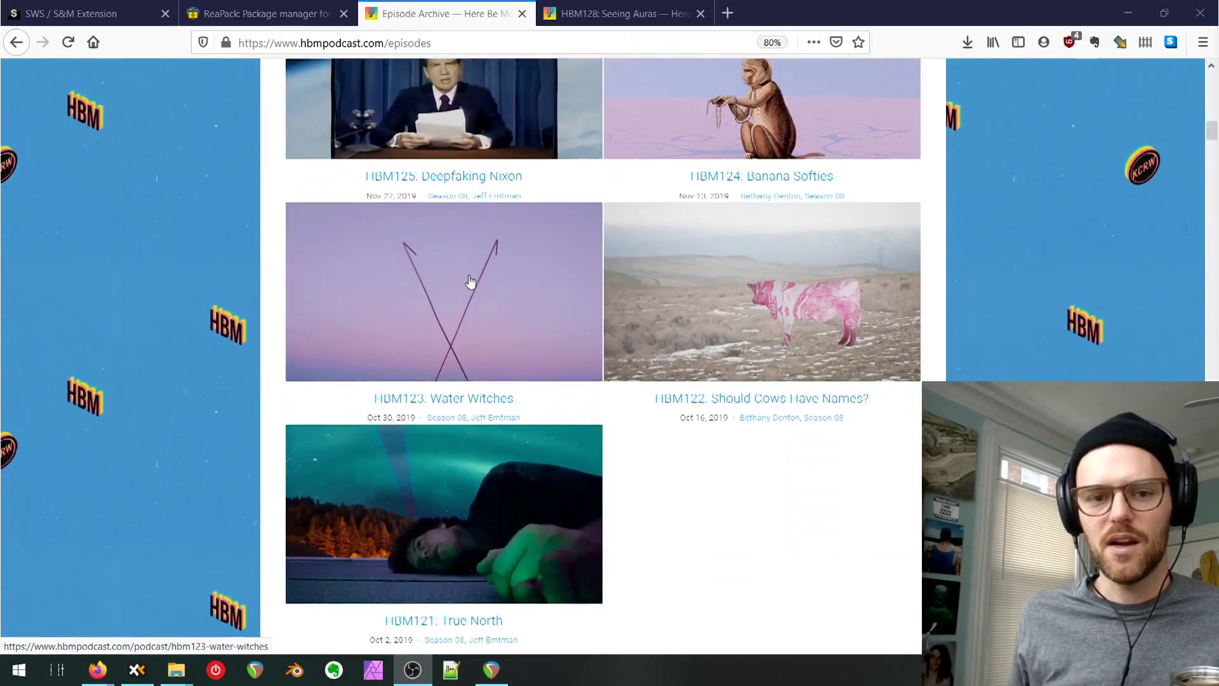
scroll(470, 277, "up", 10)
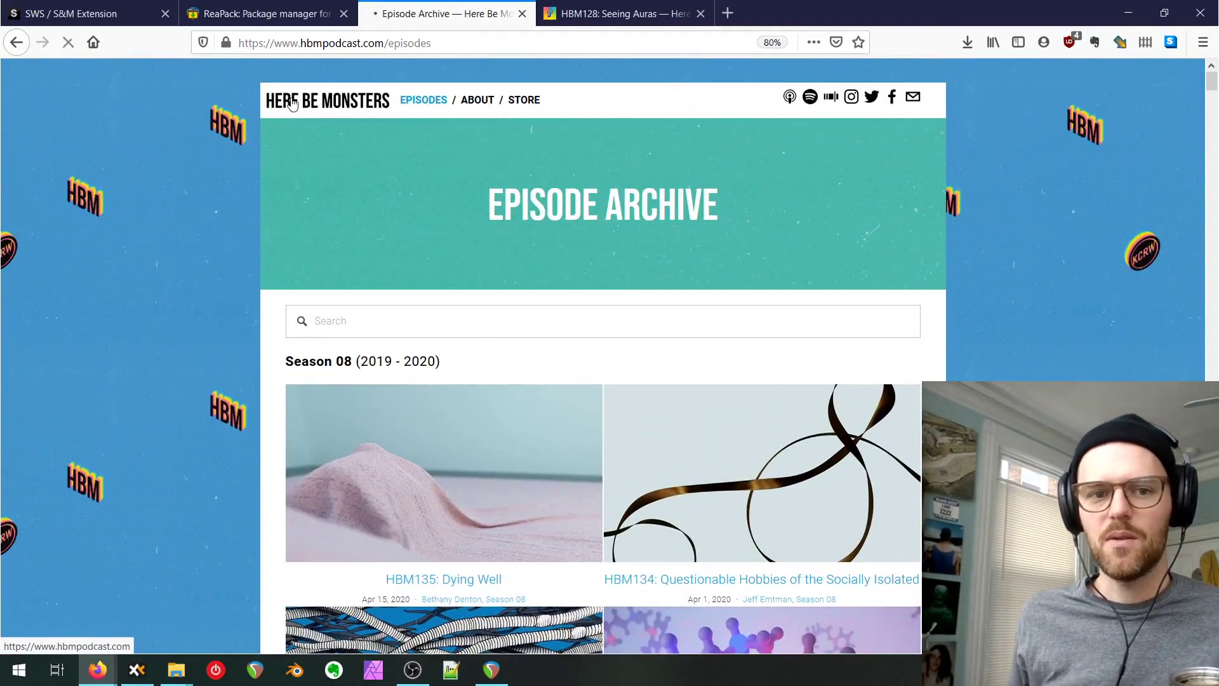
left_click(293, 105)
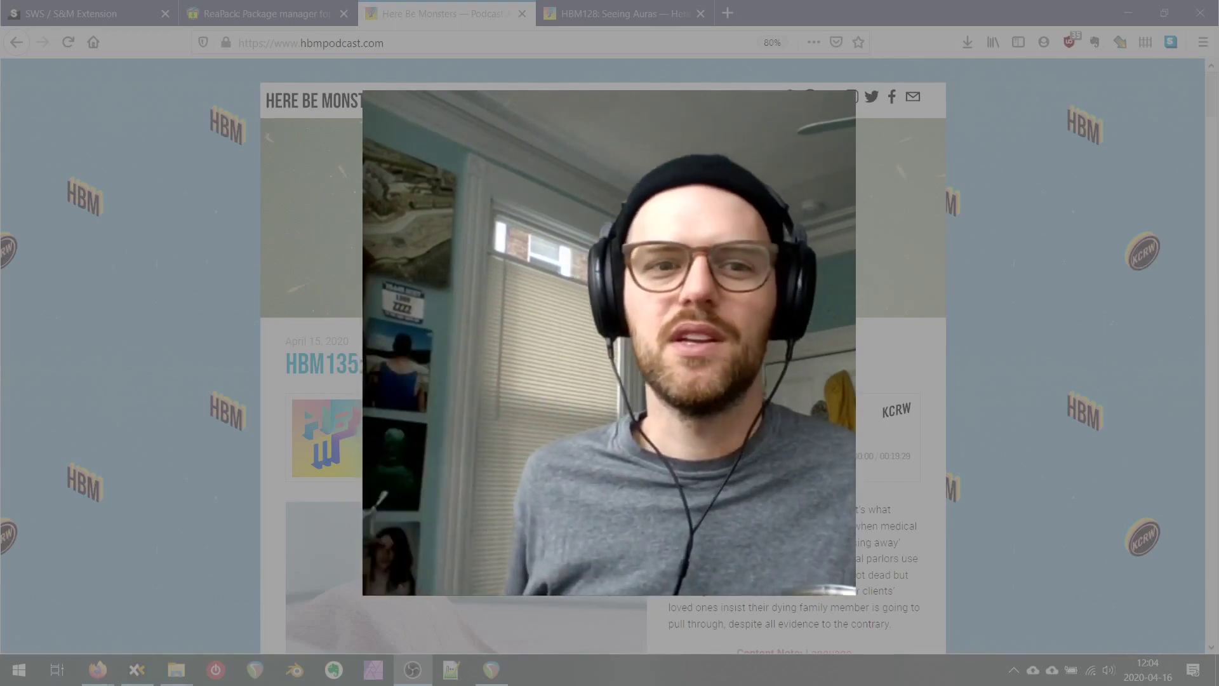
Switch to the HBM128: Seeing Auras episode page and look through its description and photos.
key("ctrl+Tab")
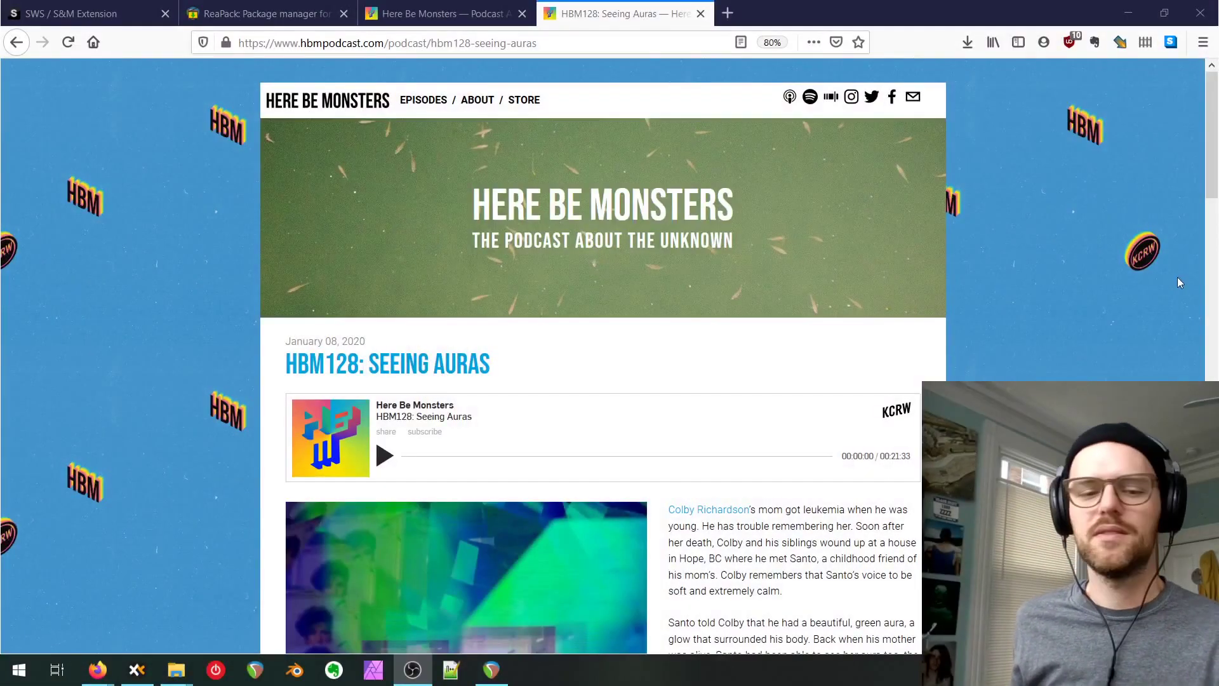
scroll(250, 390, "down", 3)
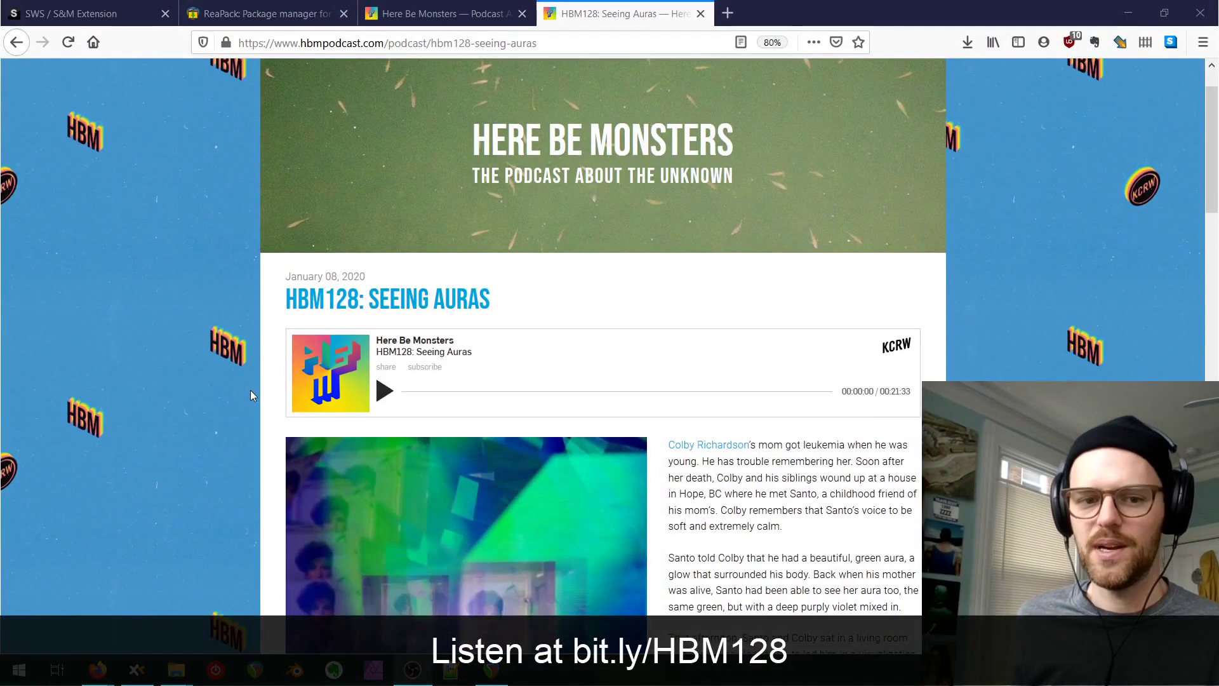
scroll(250, 388, "down", 8)
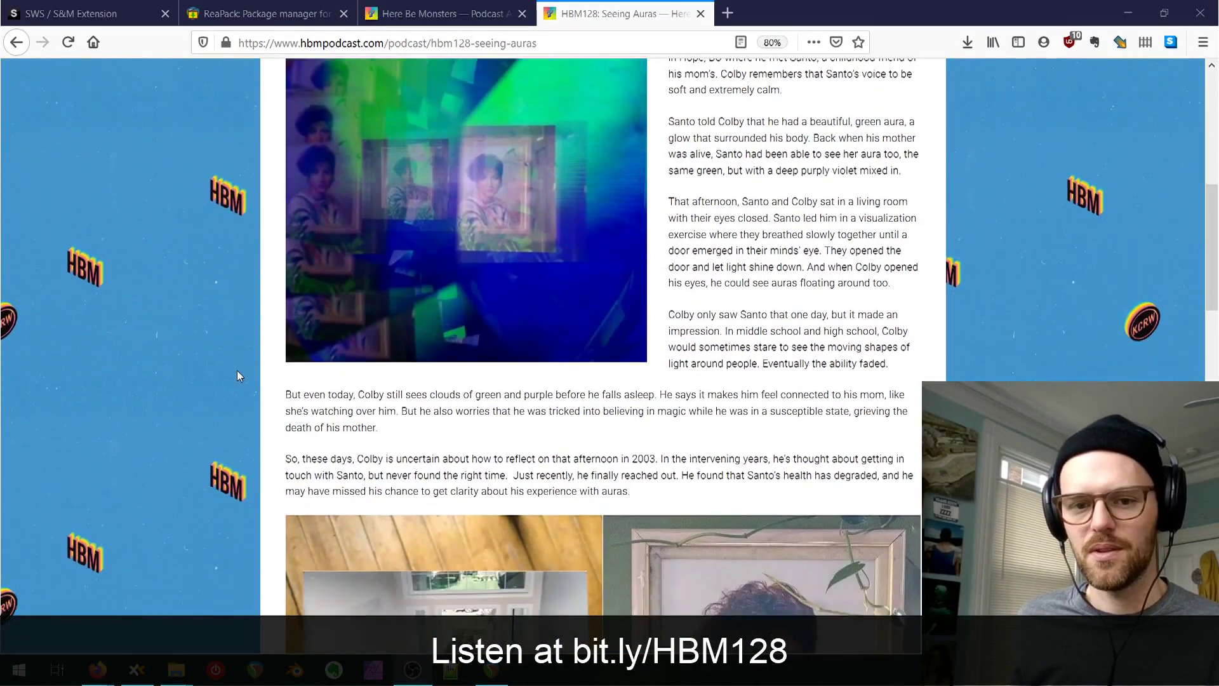
scroll(237, 374, "down", 3)
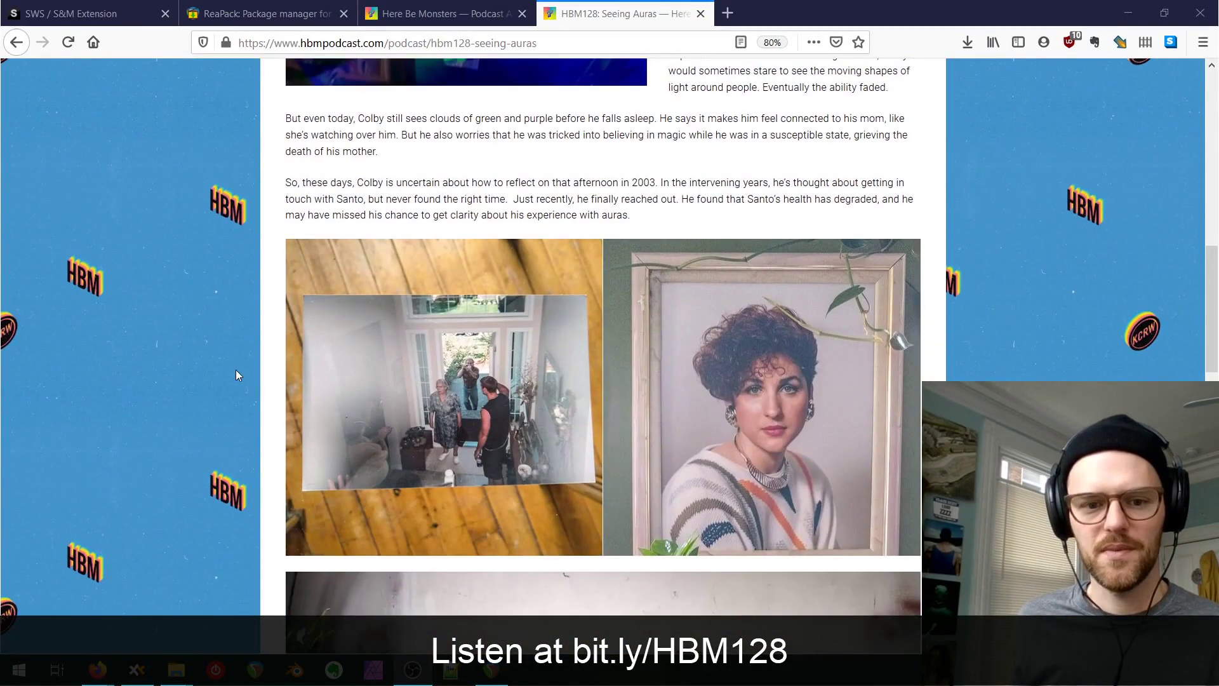
scroll(236, 374, "down", 2)
scroll(236, 373, "down", 6)
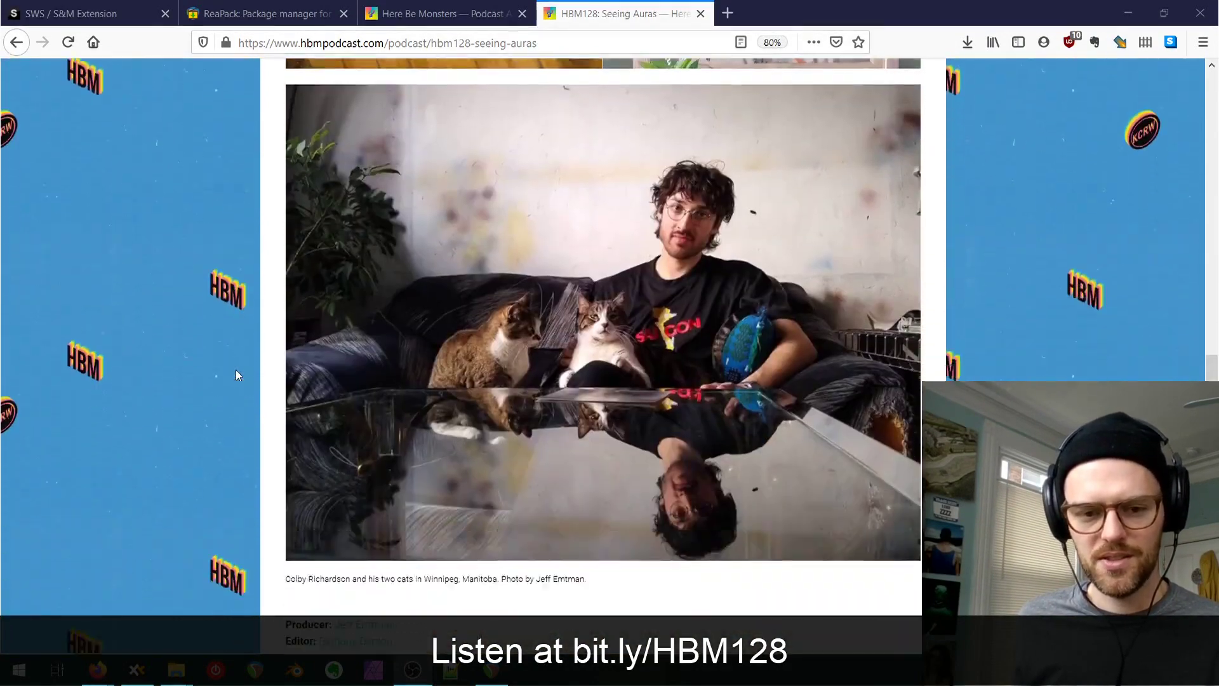
scroll(235, 369, "up", 12)
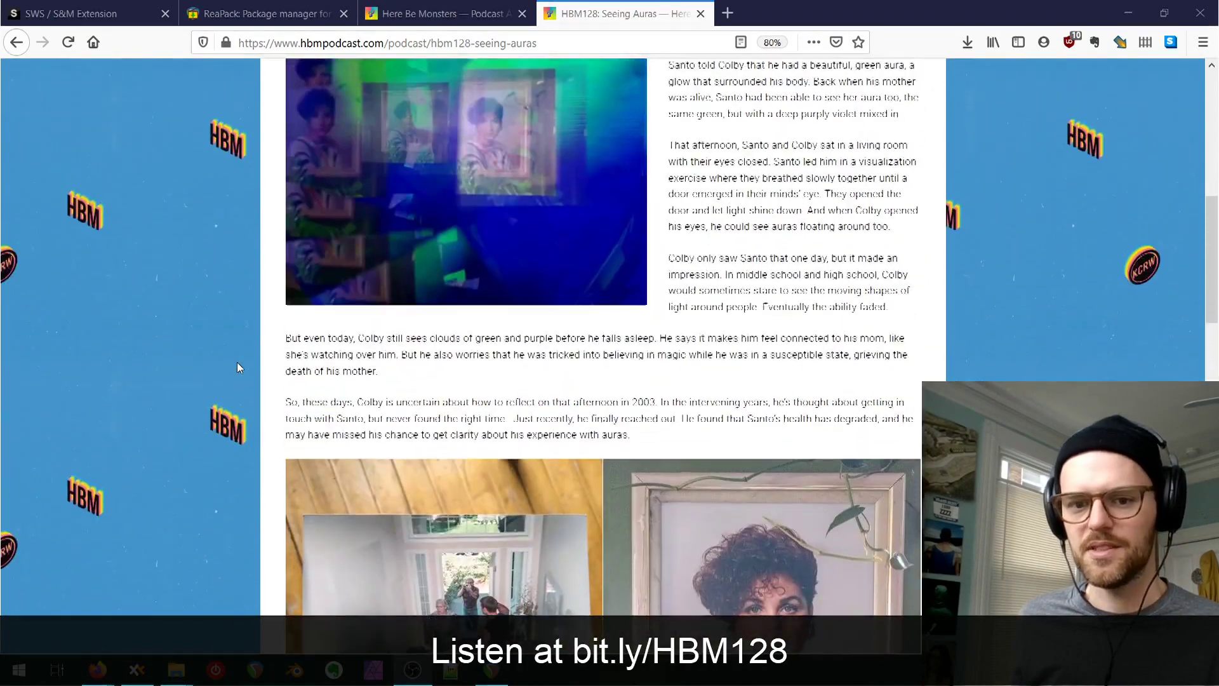
scroll(238, 360, "up", 1)
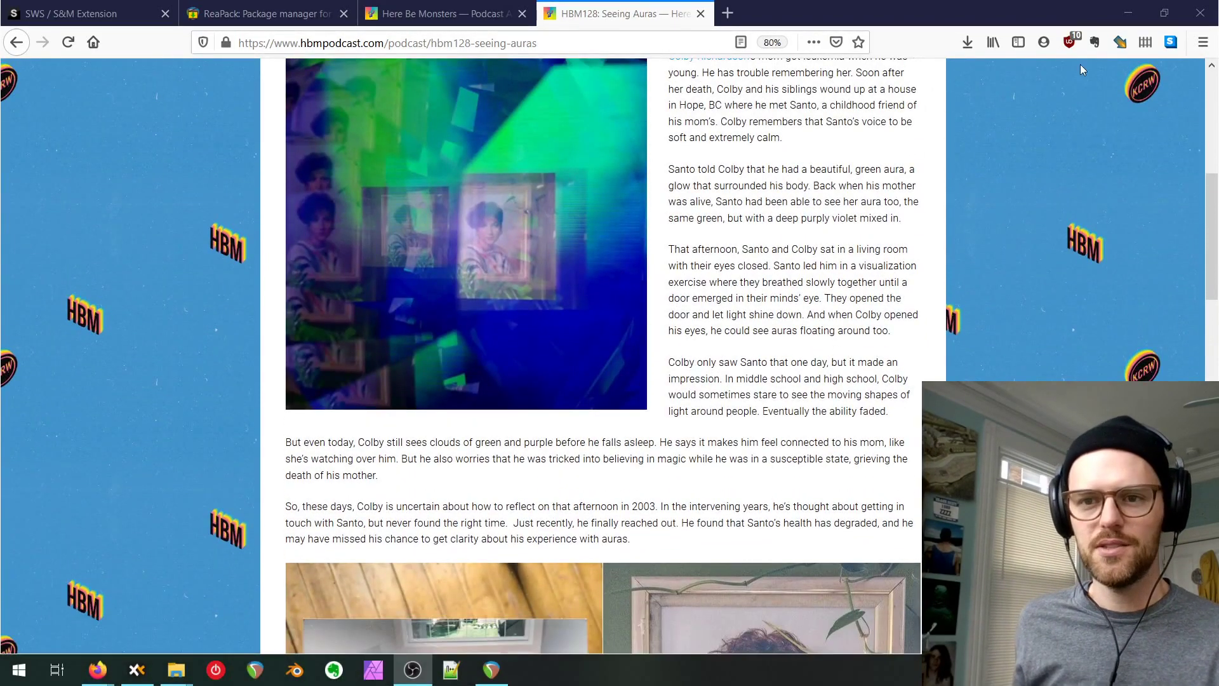
Switch to the REAPER project and play back the Voice and Music clips from 0:03.000, stopping after a short listen.
left_click(1137, 10)
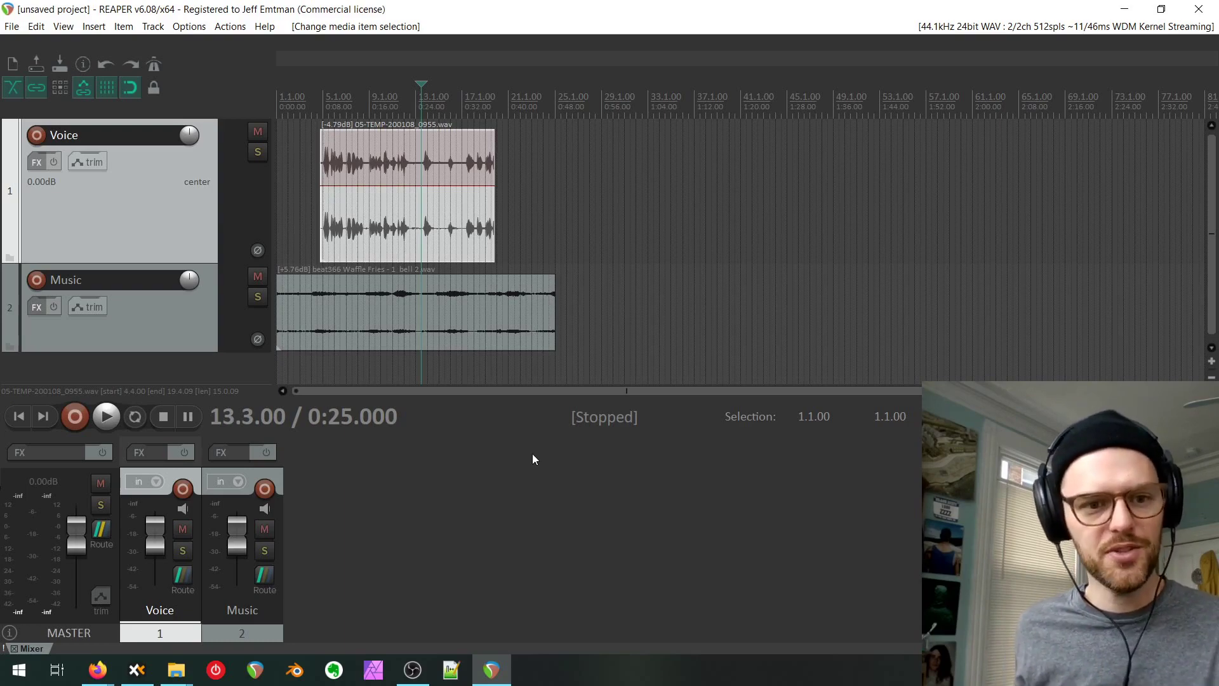
left_click(310, 370)
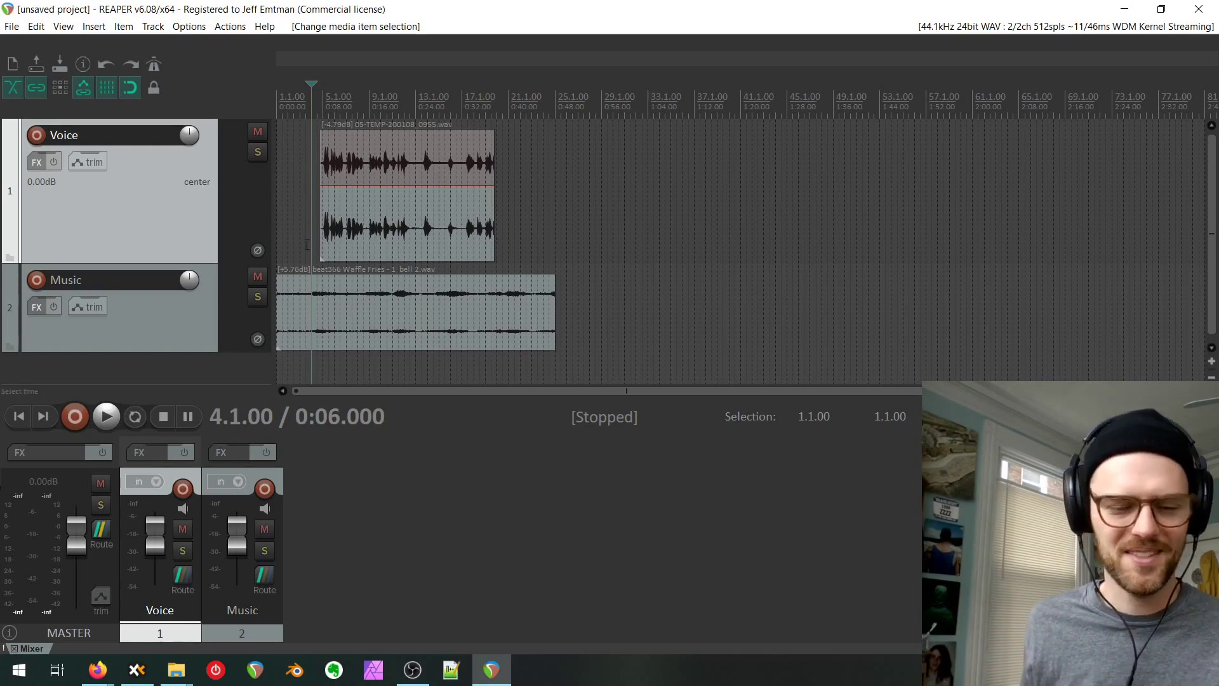
left_click(300, 365)
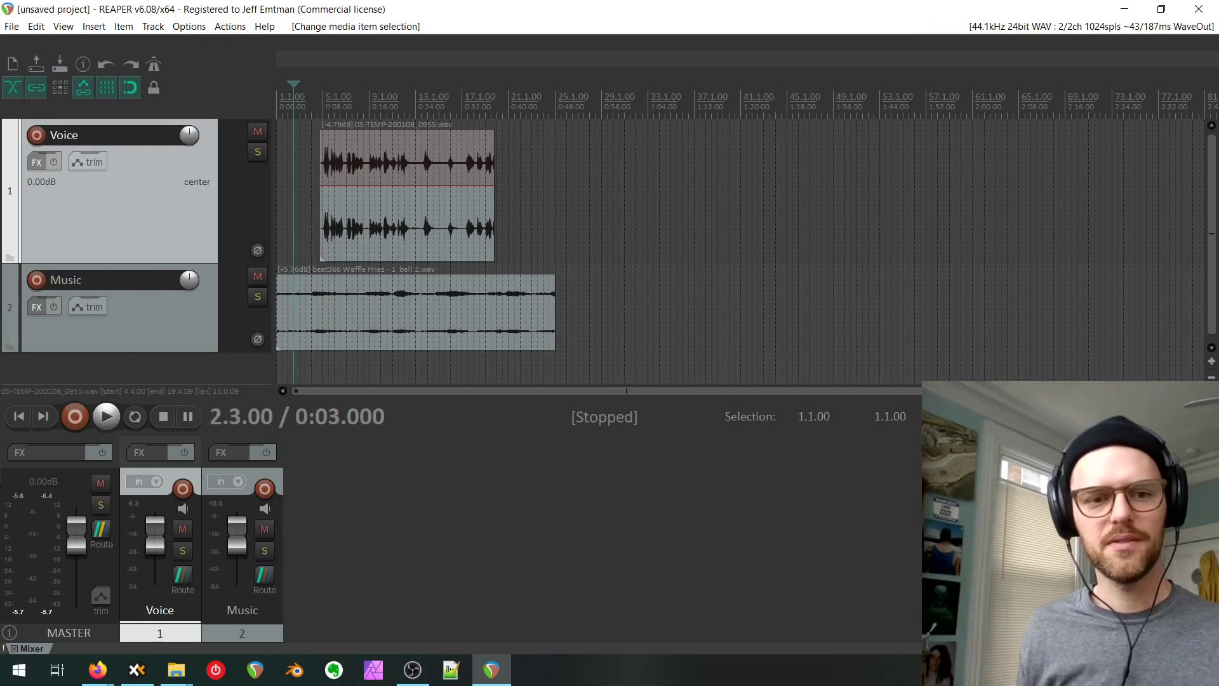
key("space")
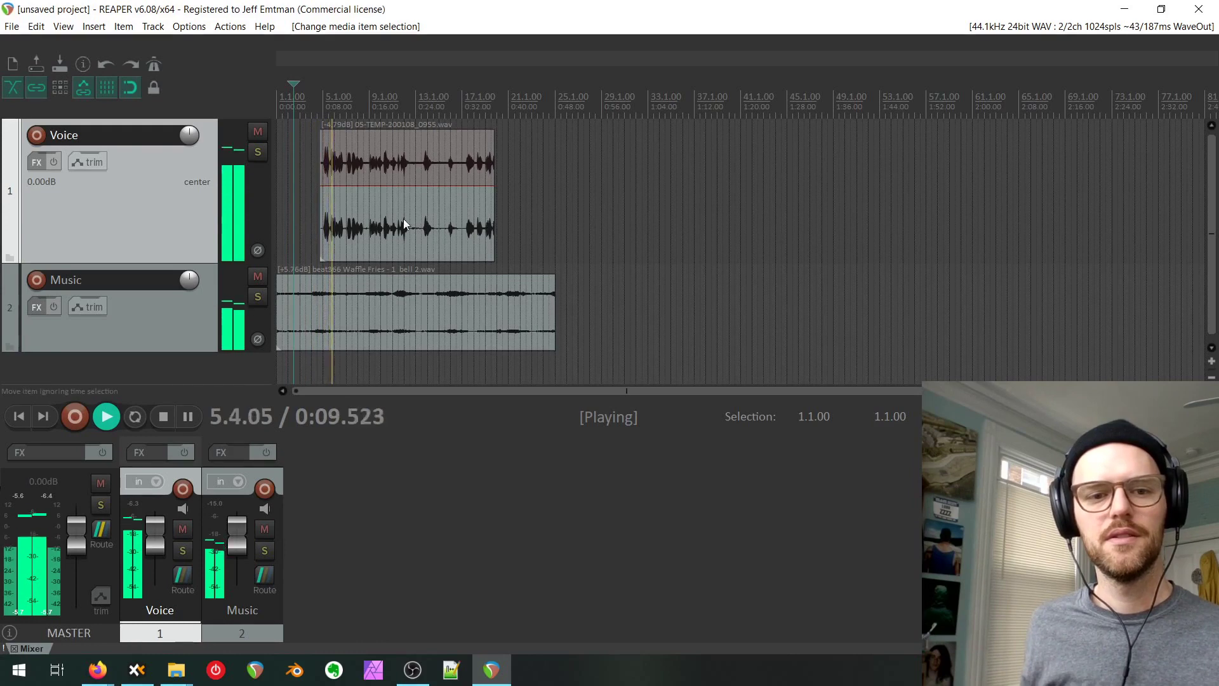
key("space")
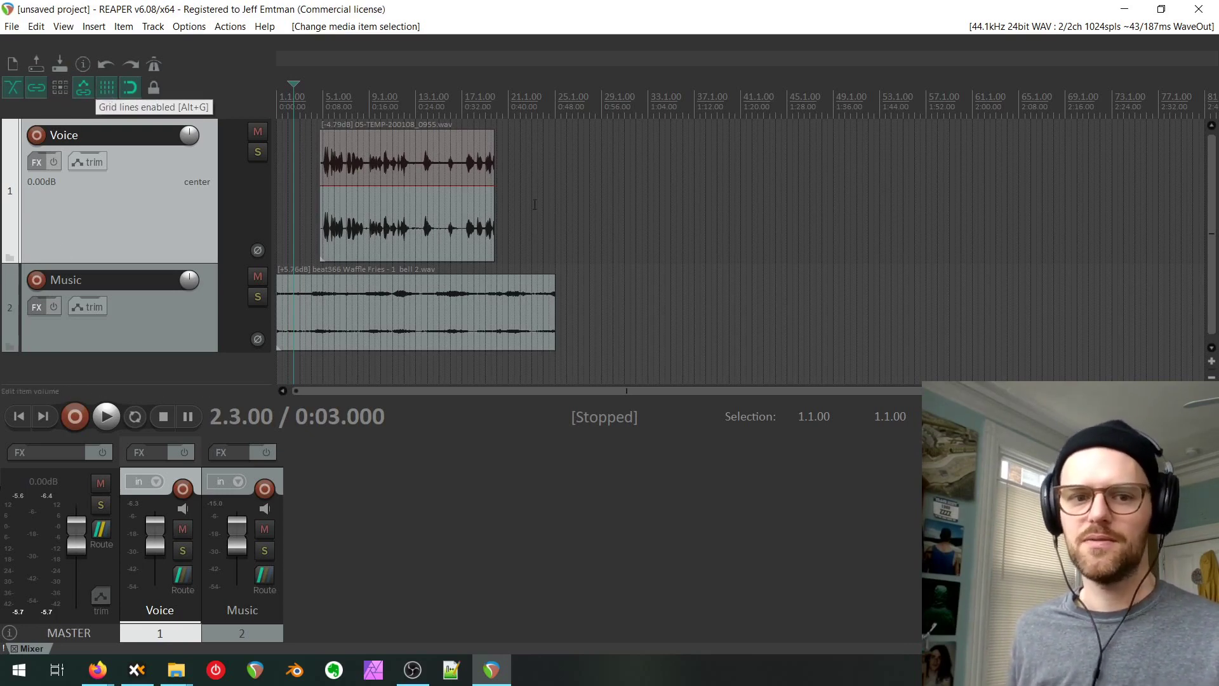
Shift the Voice clip forward along the grid so it starts just past measure 5.
scroll(293, 217, "up", 4)
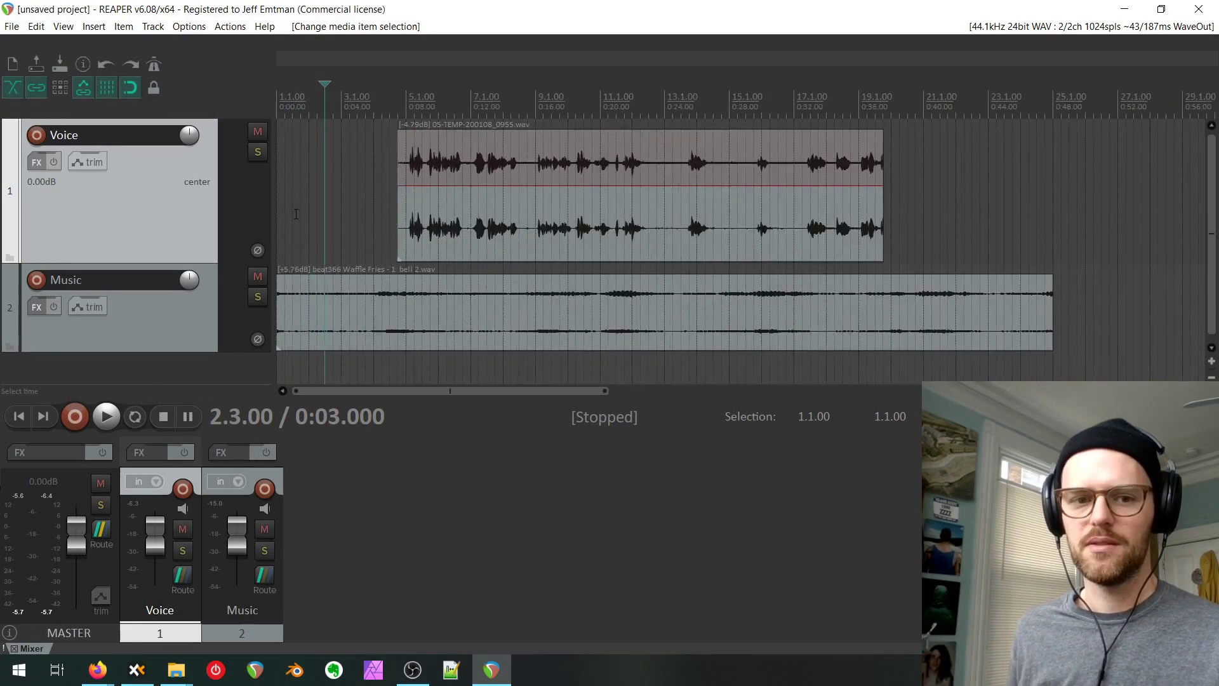
left_click(515, 229)
mouse_move(515, 230)
left_mouse_down()
mouse_move(451, 231)
mouse_move(542, 233)
mouse_move(509, 237)
mouse_move(525, 238)
left_mouse_up()
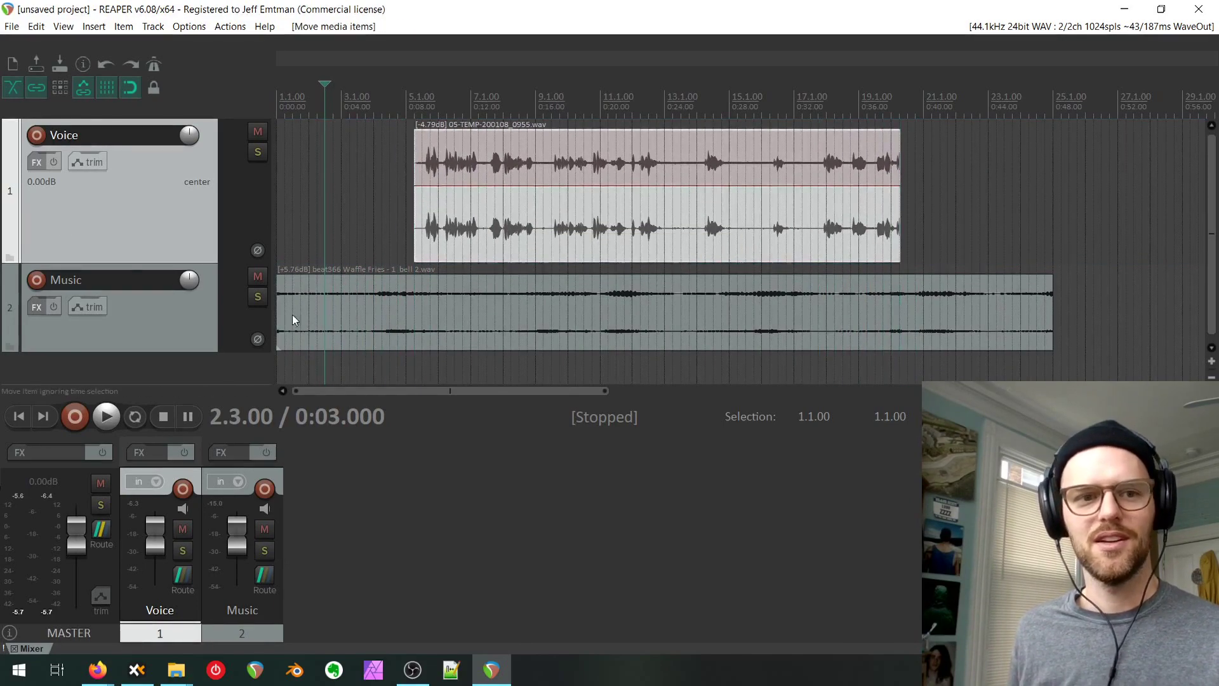
Move the Voice clip earlier, first without and once with grid lines, to start at 3.4.85, and leave the grid lines off.
left_click(110, 94)
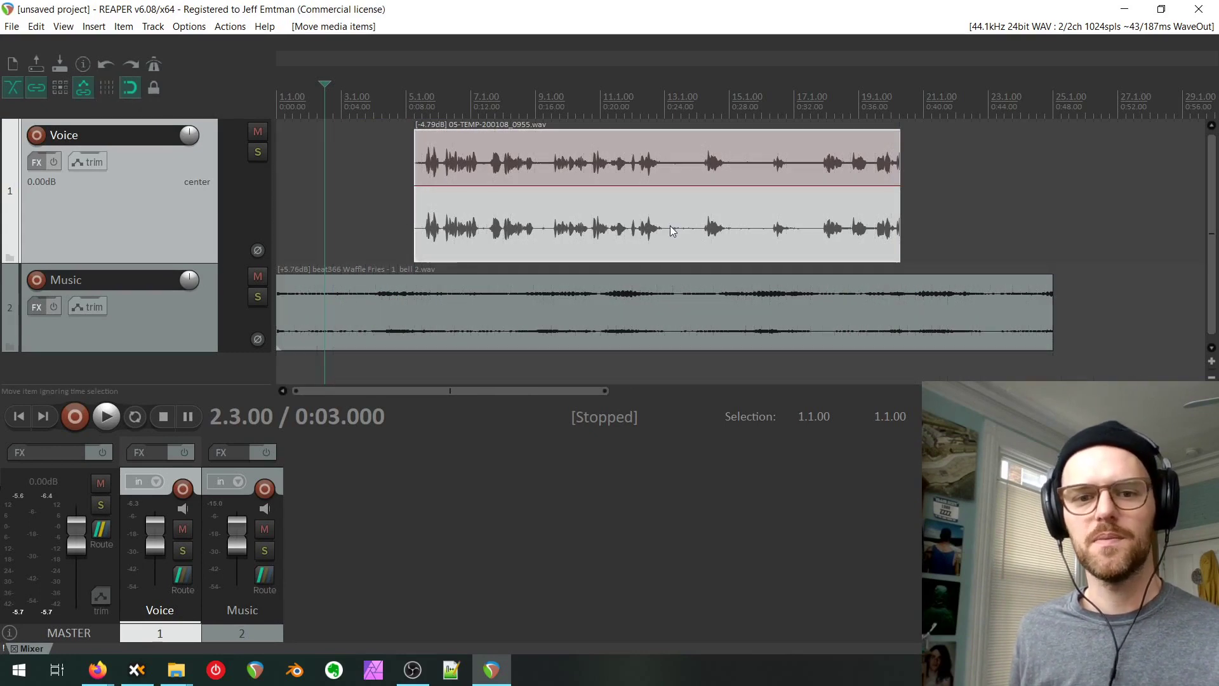
left_click_drag(670, 226, 644, 227)
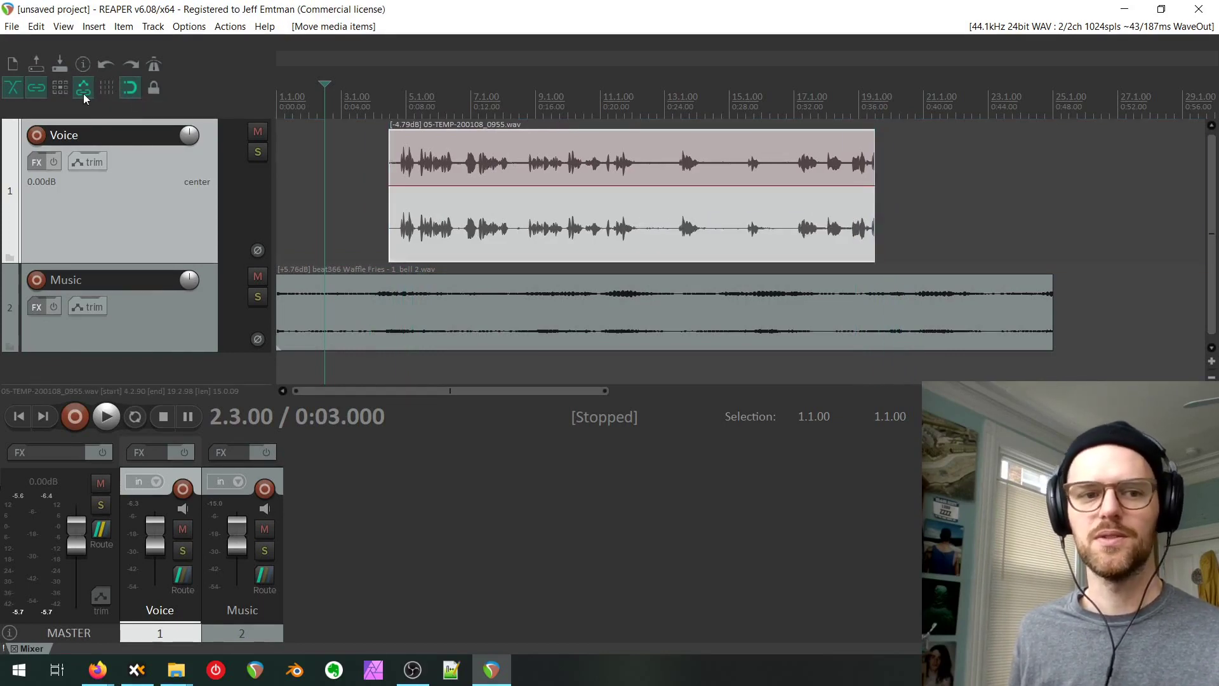
left_click(109, 93)
mouse_move(485, 198)
left_mouse_down()
mouse_move(452, 217)
mouse_move(487, 233)
mouse_move(463, 230)
left_mouse_up()
left_click(110, 92)
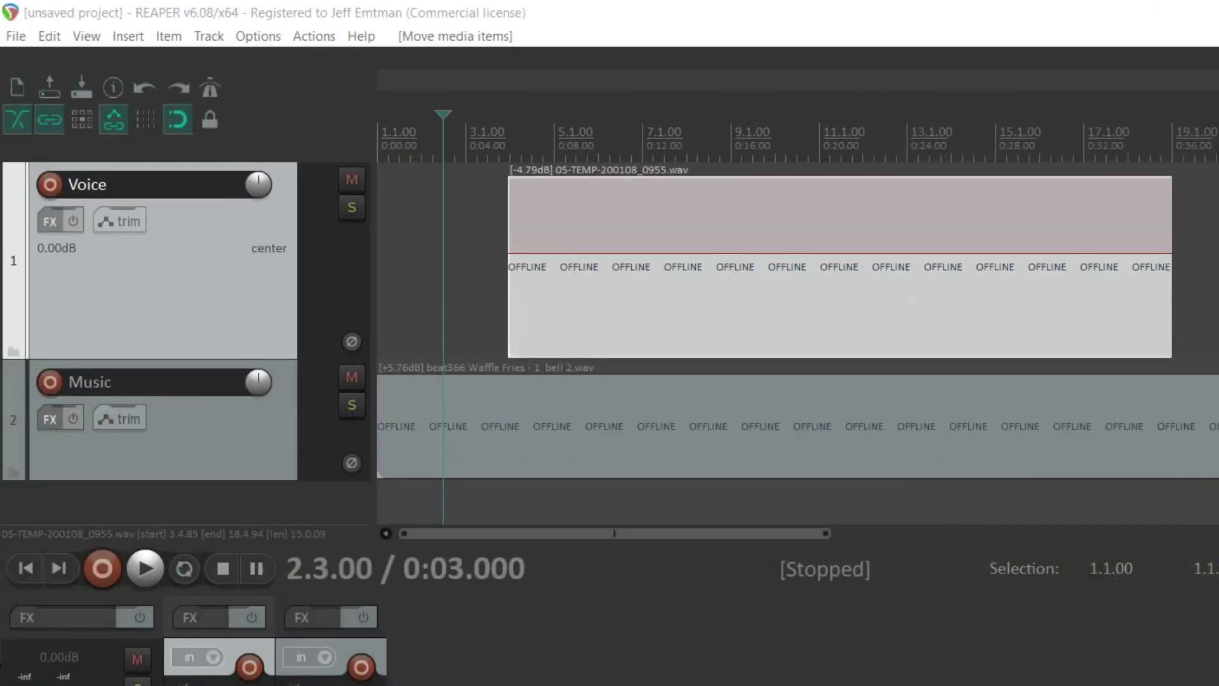
Set the timeline ruler's time unit to Minutes:Seconds.
left_click(581, 198)
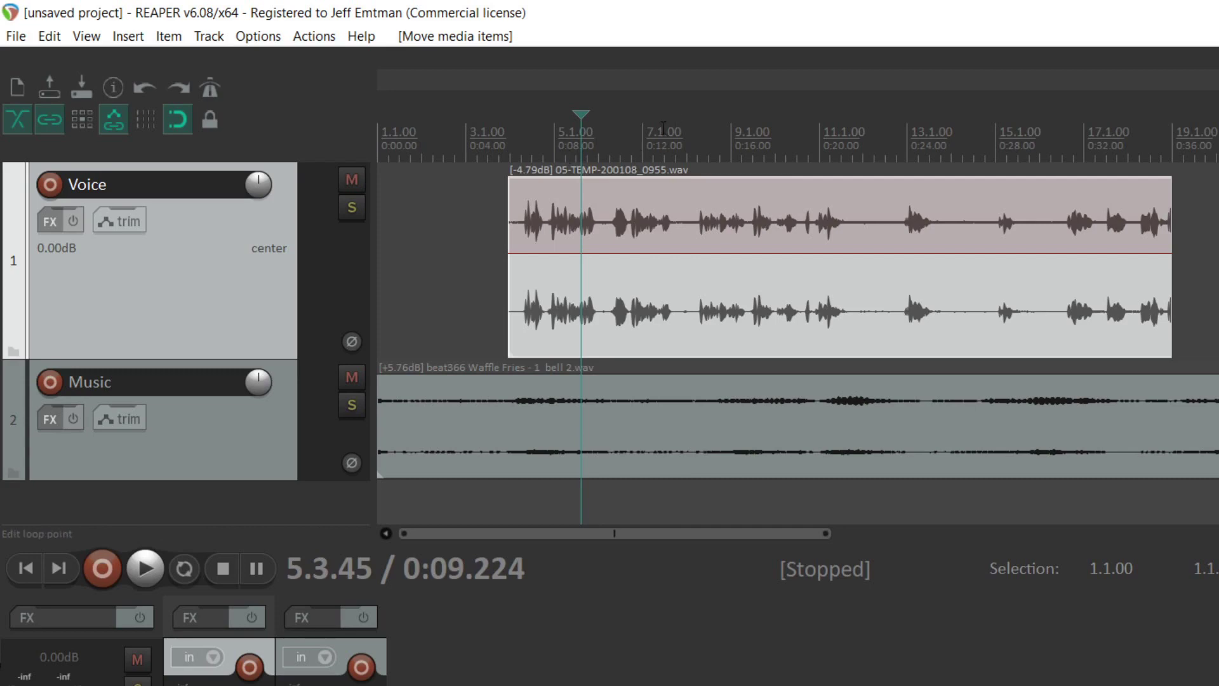
right_click(560, 131)
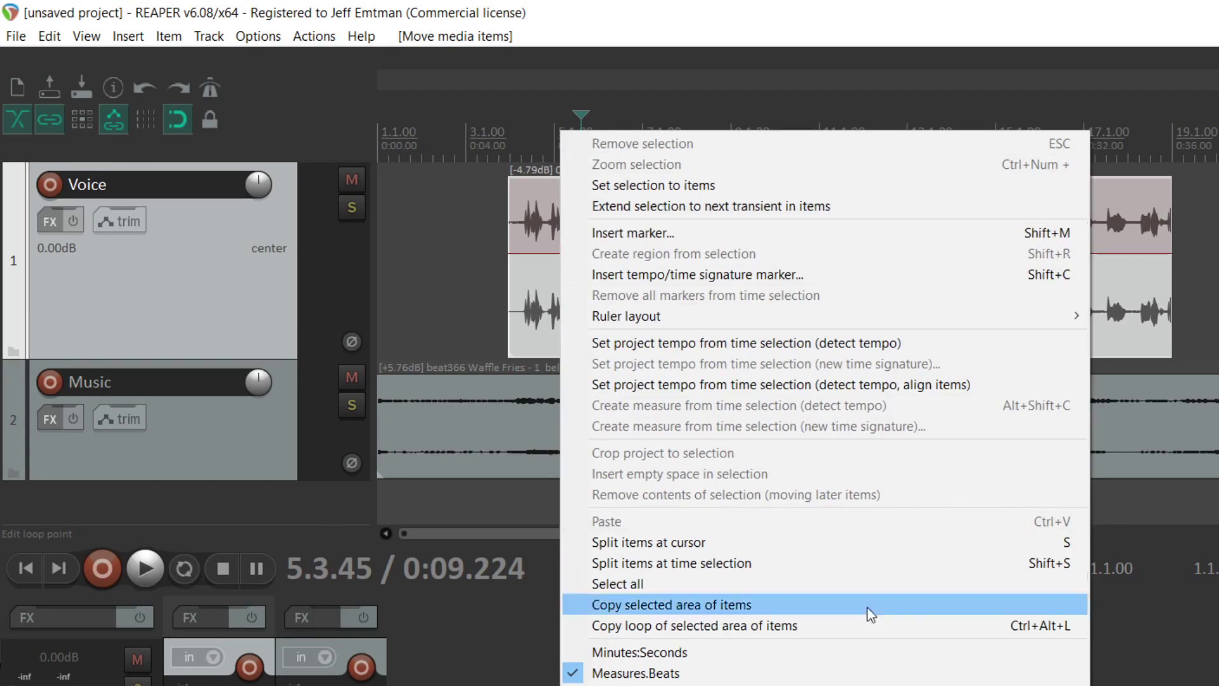
left_click(768, 649)
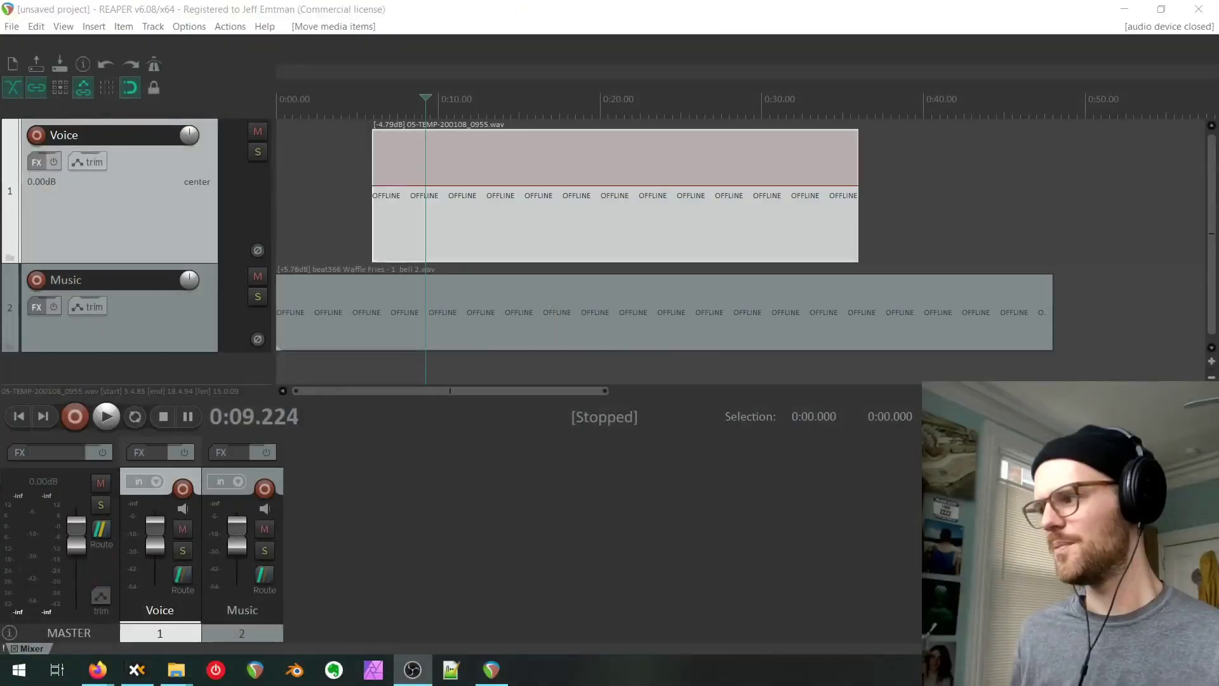
Place the edit cursor at 0:13.188 in the Voice clip and examine the waveform and ruler there at close and wide zoom.
left_click(419, 223)
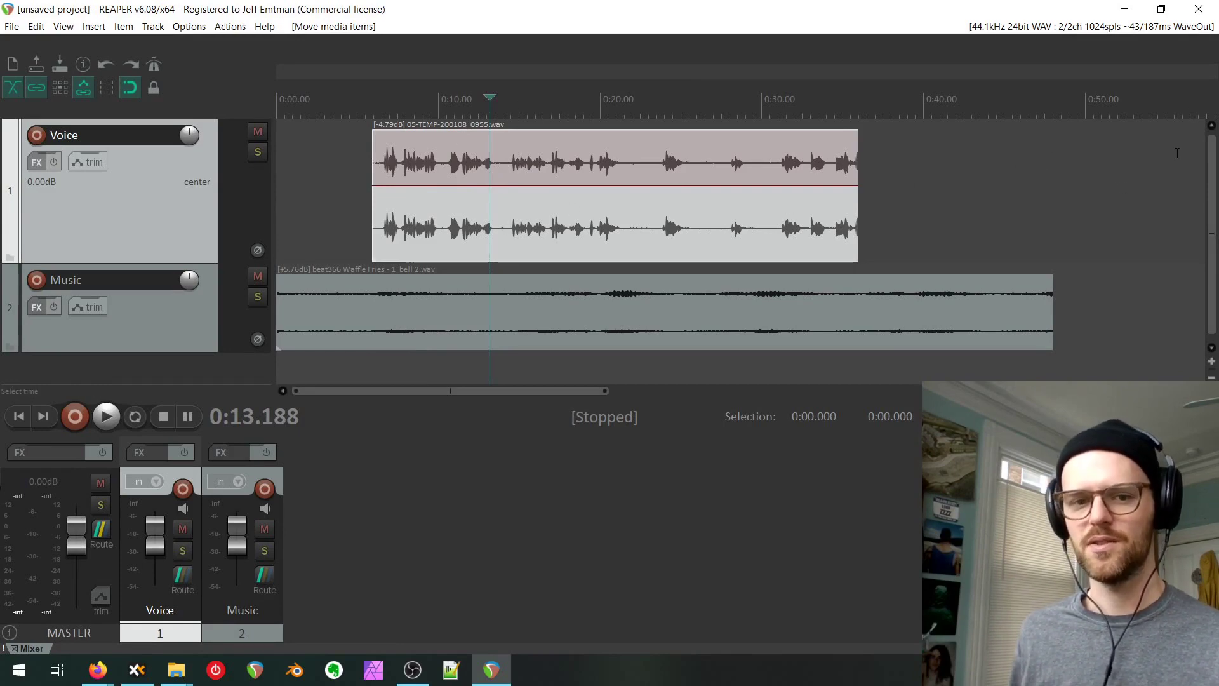
scroll(1177, 153, "up", 6)
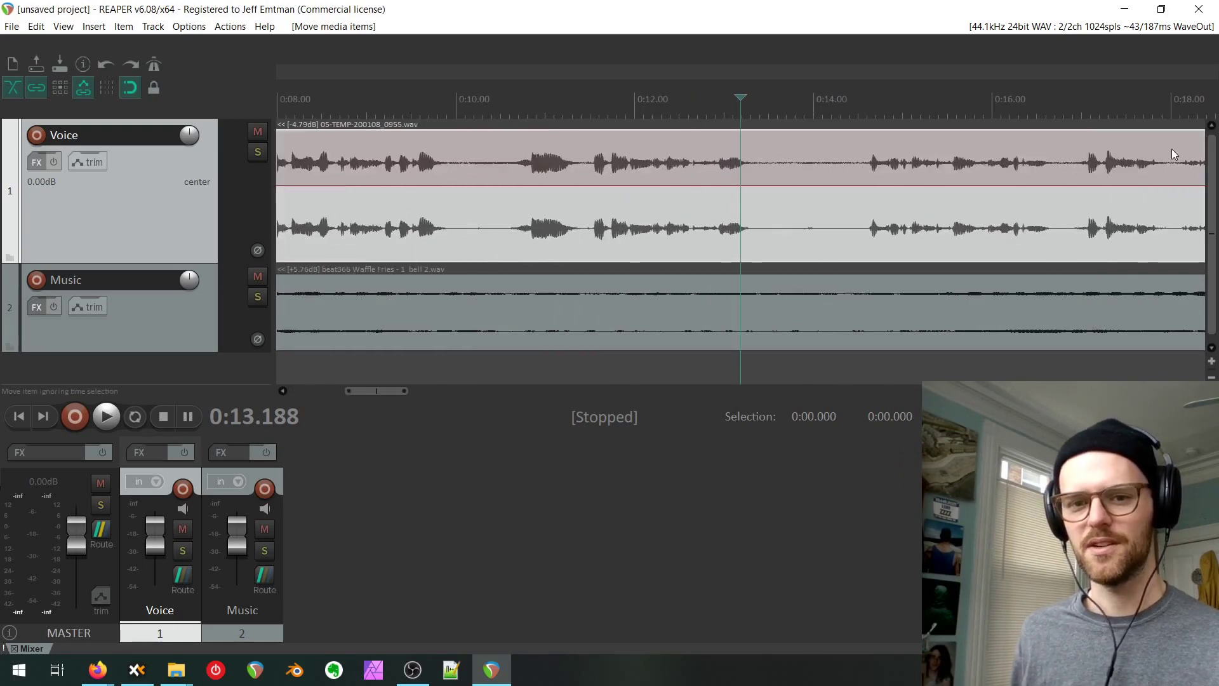
scroll(1171, 153, "up", 15)
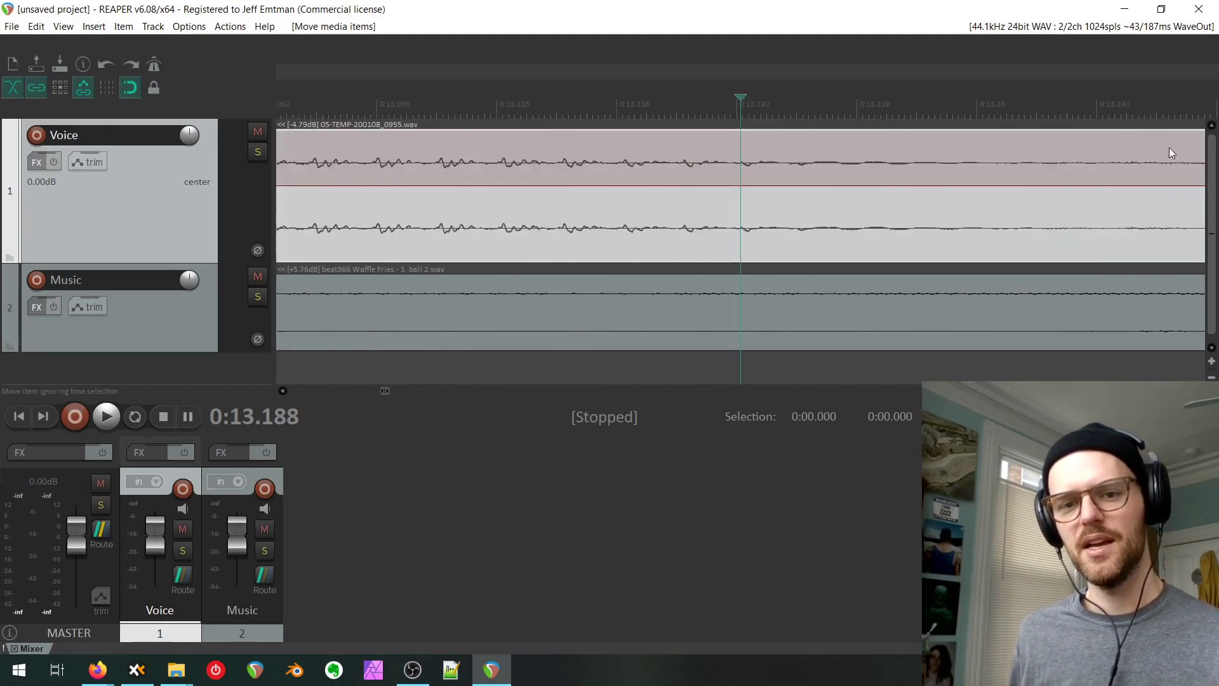
scroll(1171, 153, "up", 5)
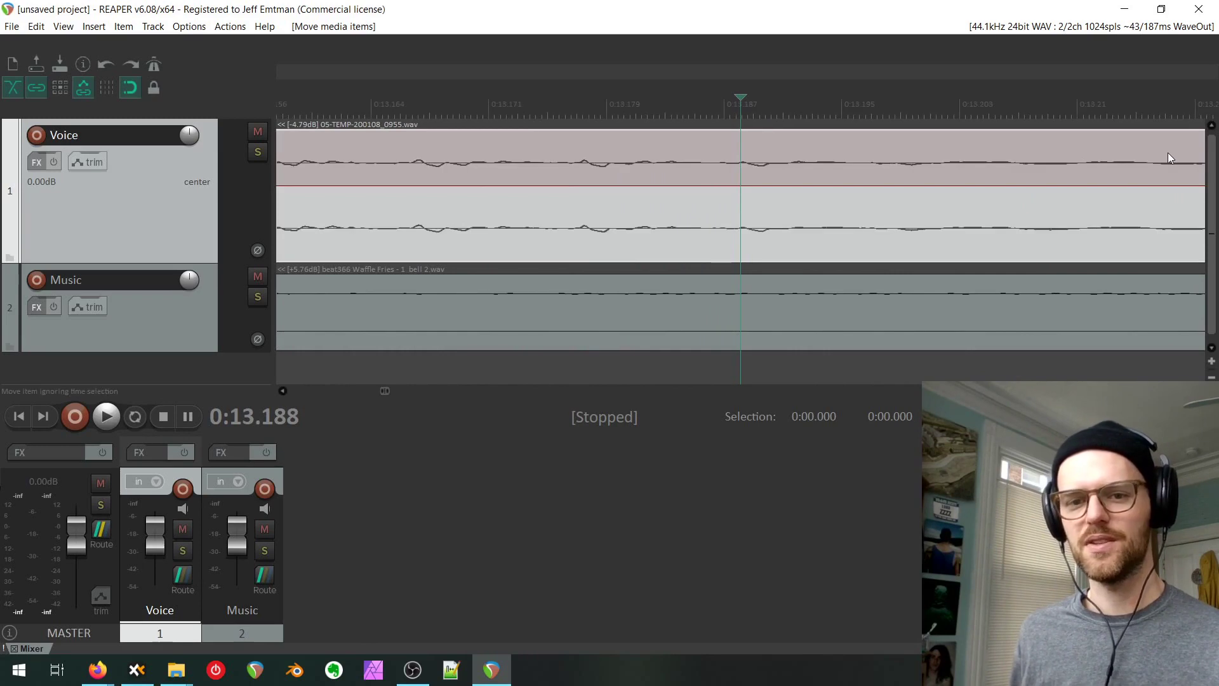
scroll(1168, 158, "down", 20)
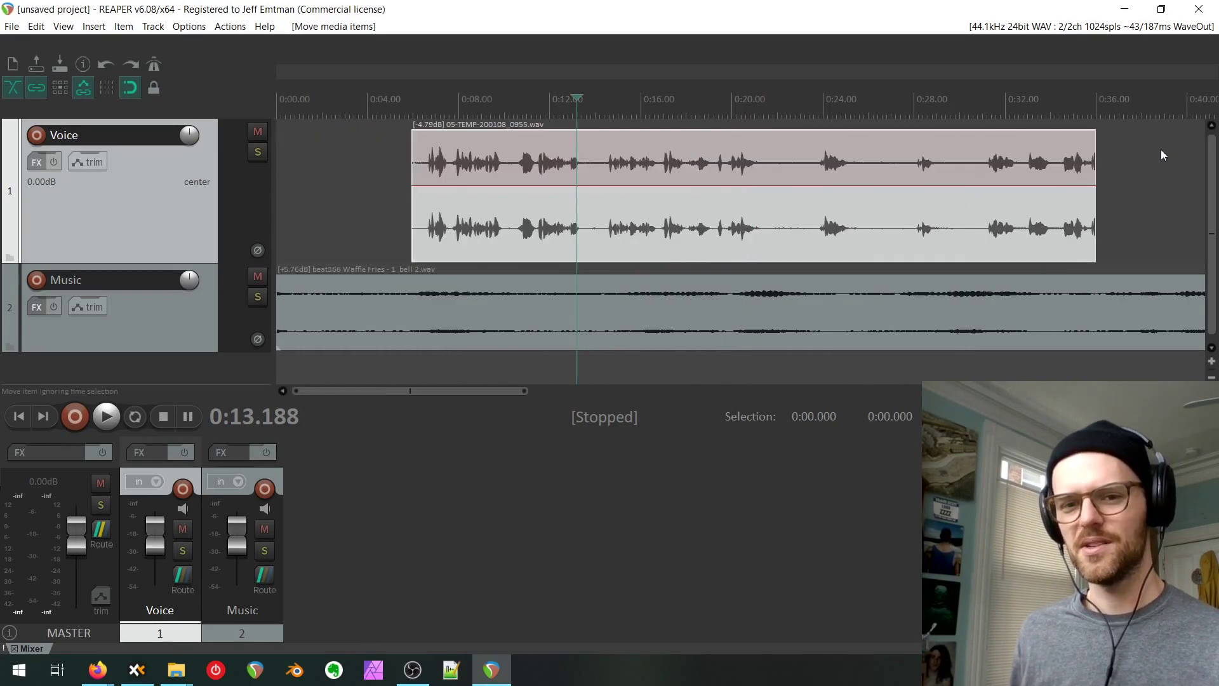
scroll(1162, 154, "down", 3)
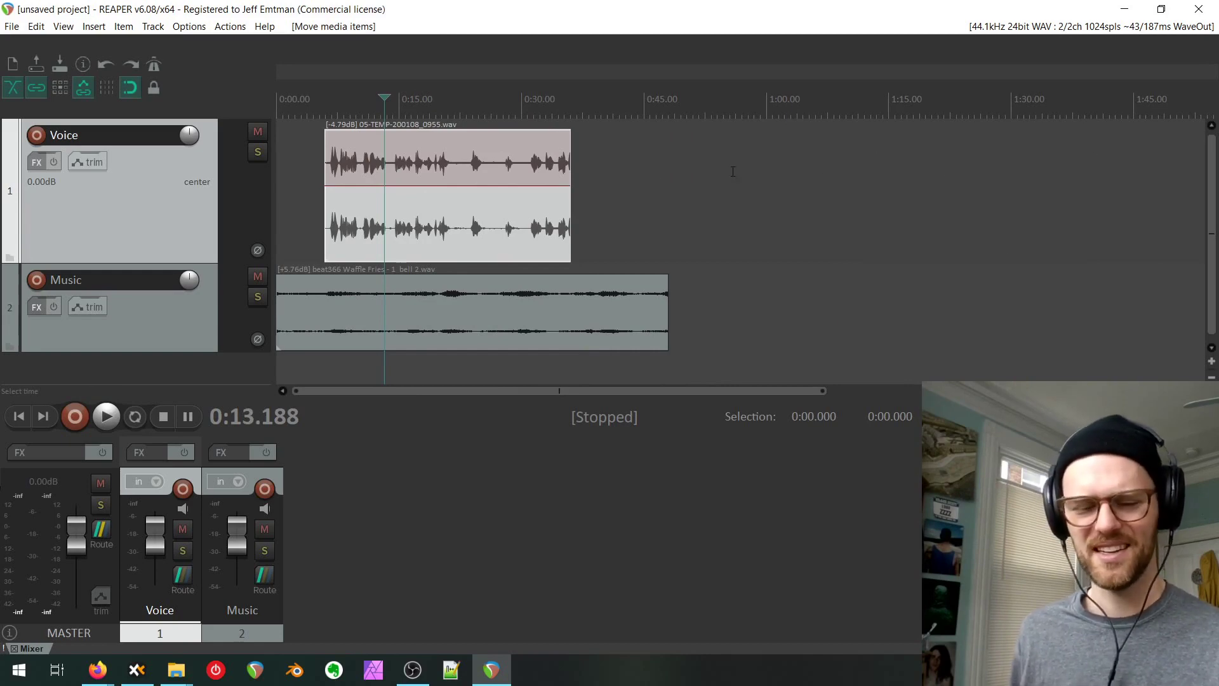
Find the zoom settings in the preferences by searching for "zoom" and set the horizontal zoom center to Mouse cursor.
left_click(190, 26)
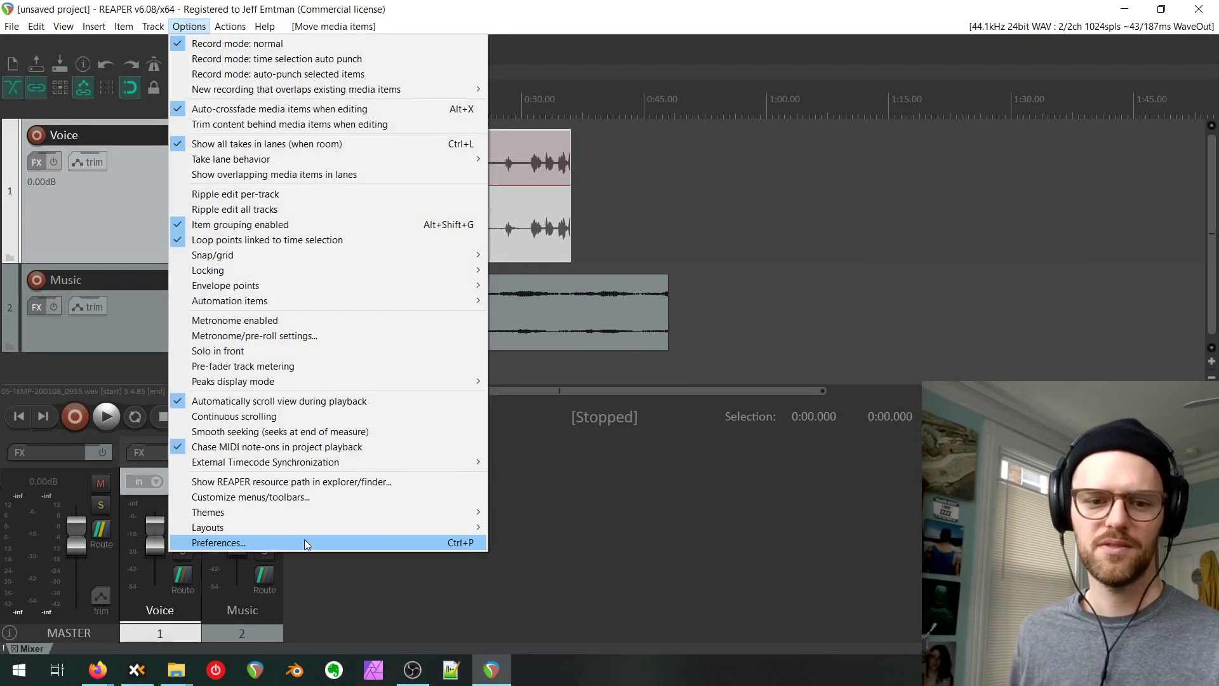
left_click(424, 543)
left_click(375, 491)
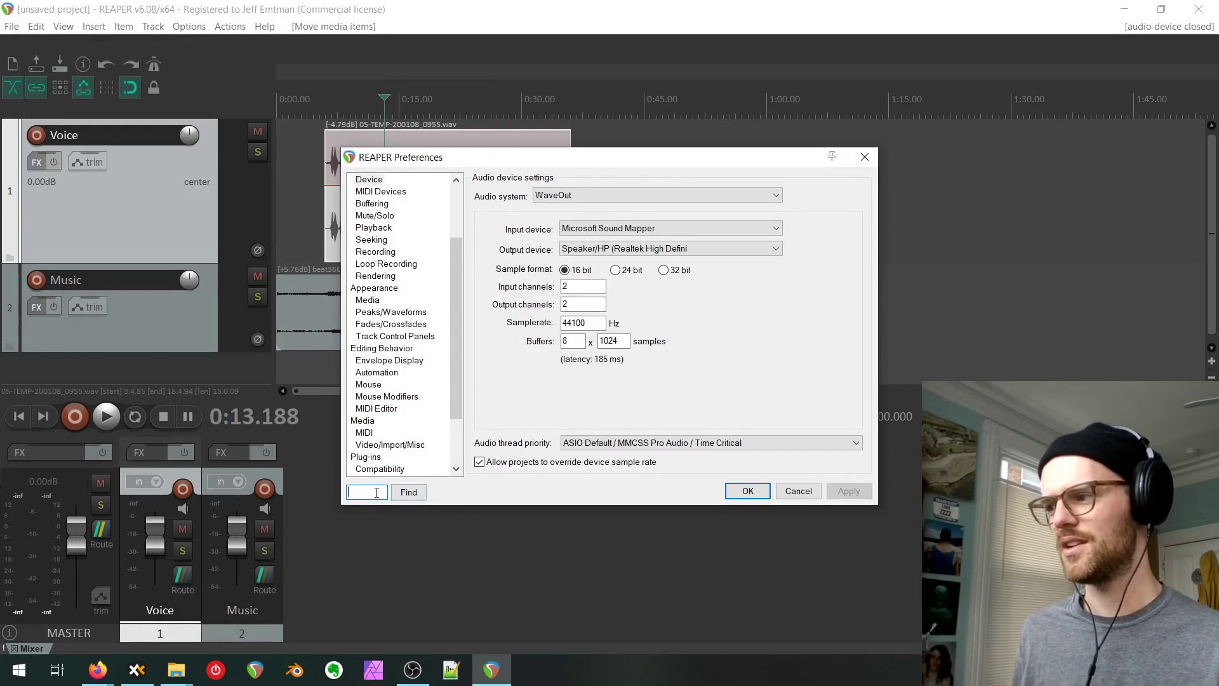
type("zoom")
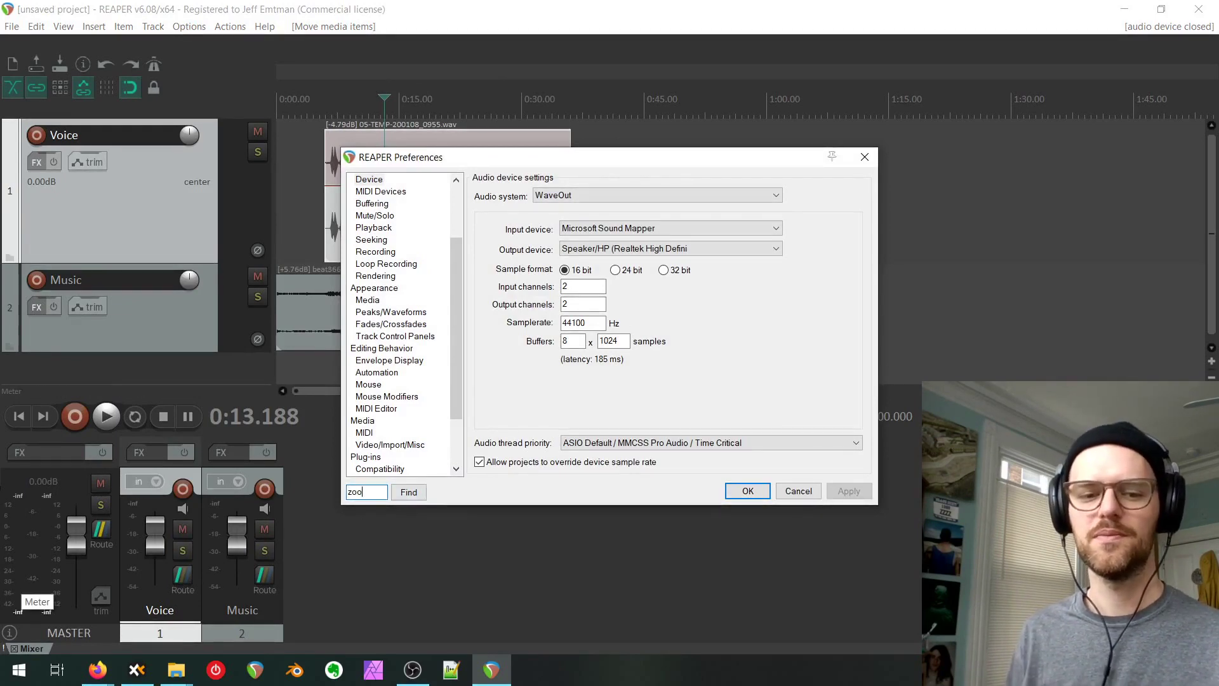
left_click(413, 494)
mouse_move(683, 457)
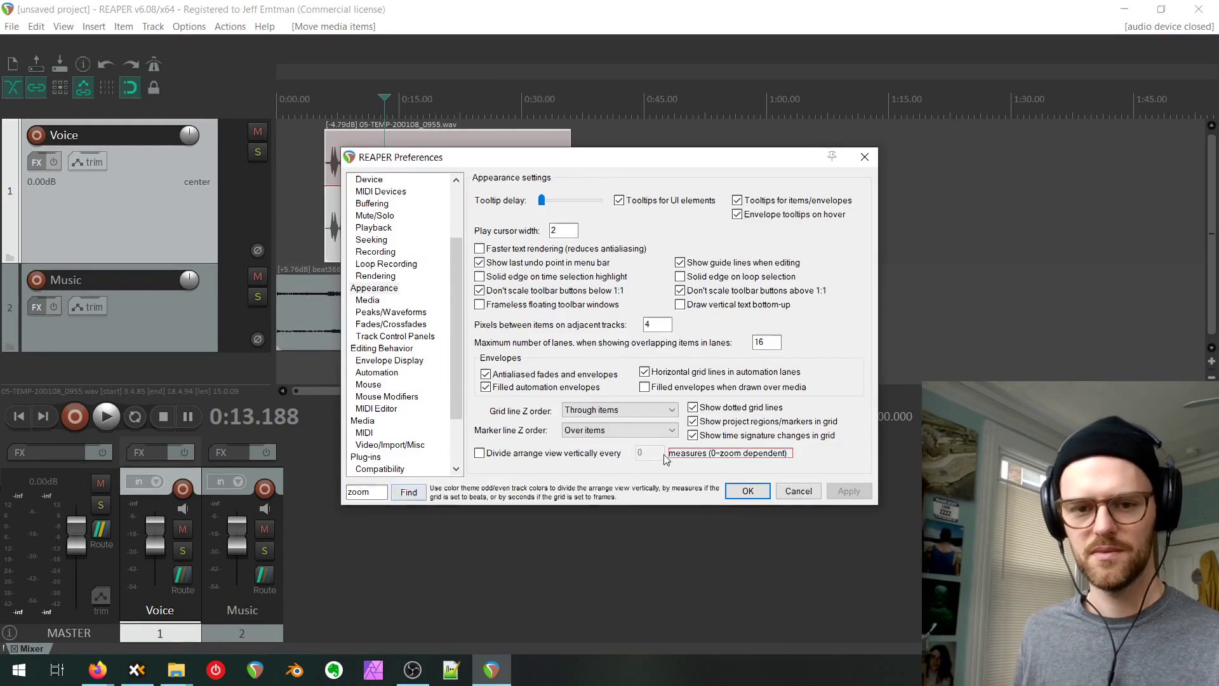
left_click(408, 493)
mouse_move(495, 278)
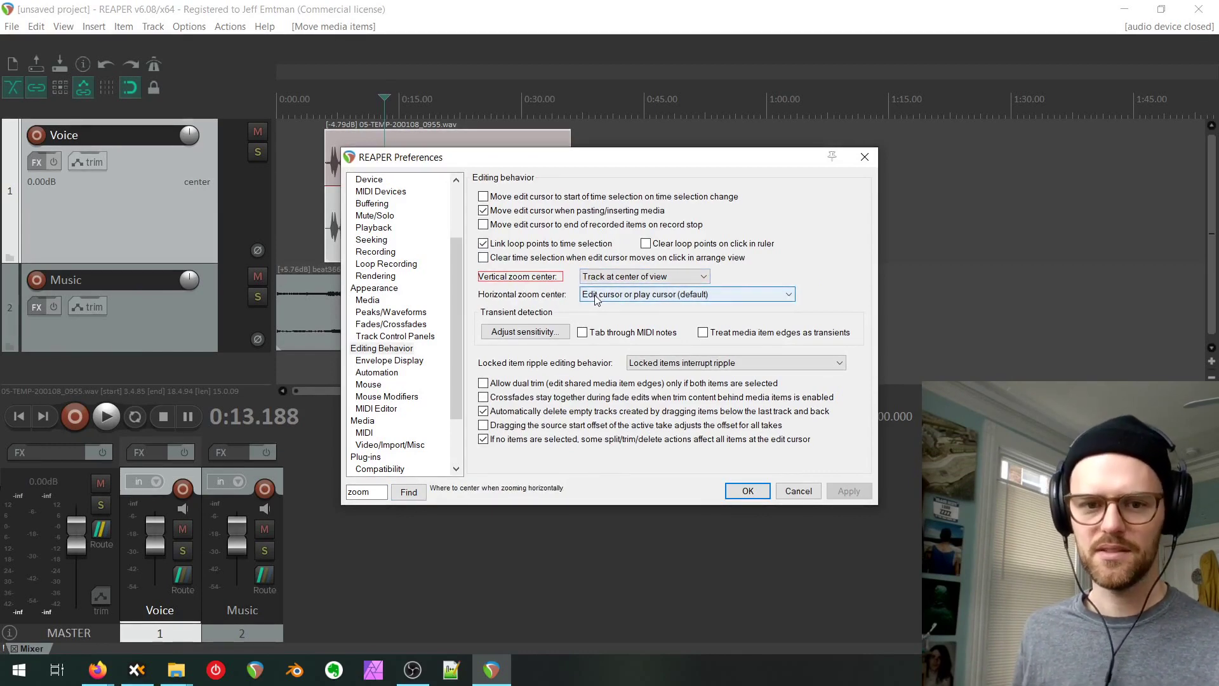
left_click(672, 295)
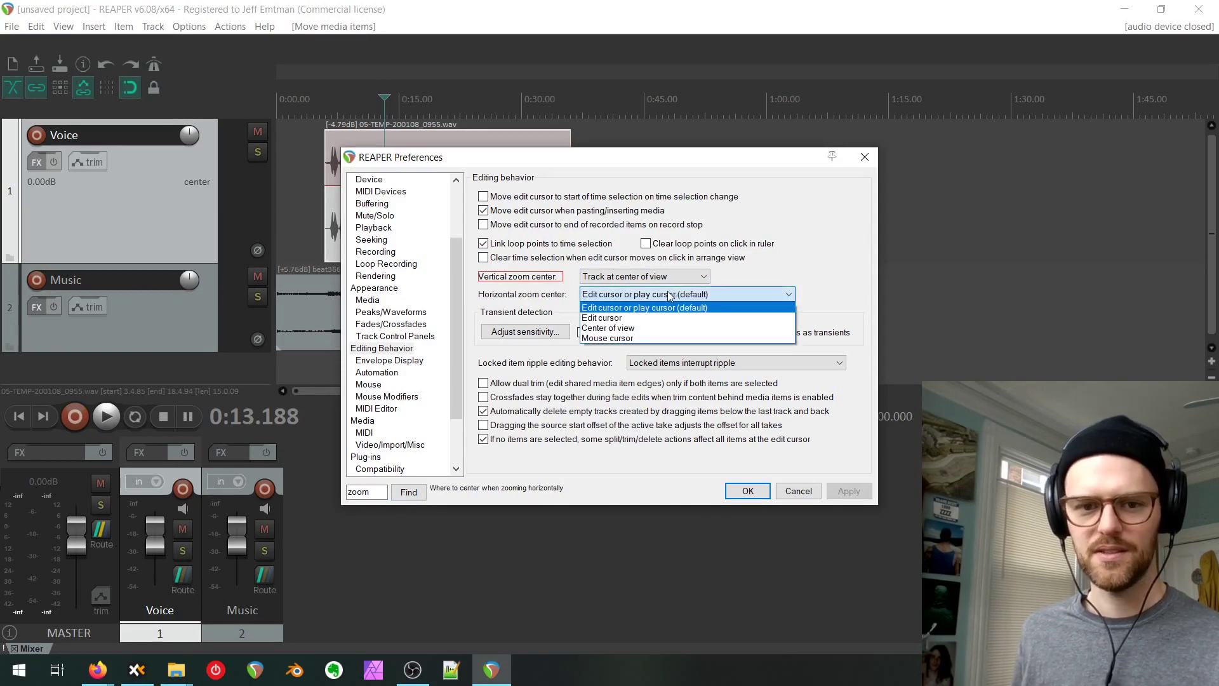
left_click(614, 338)
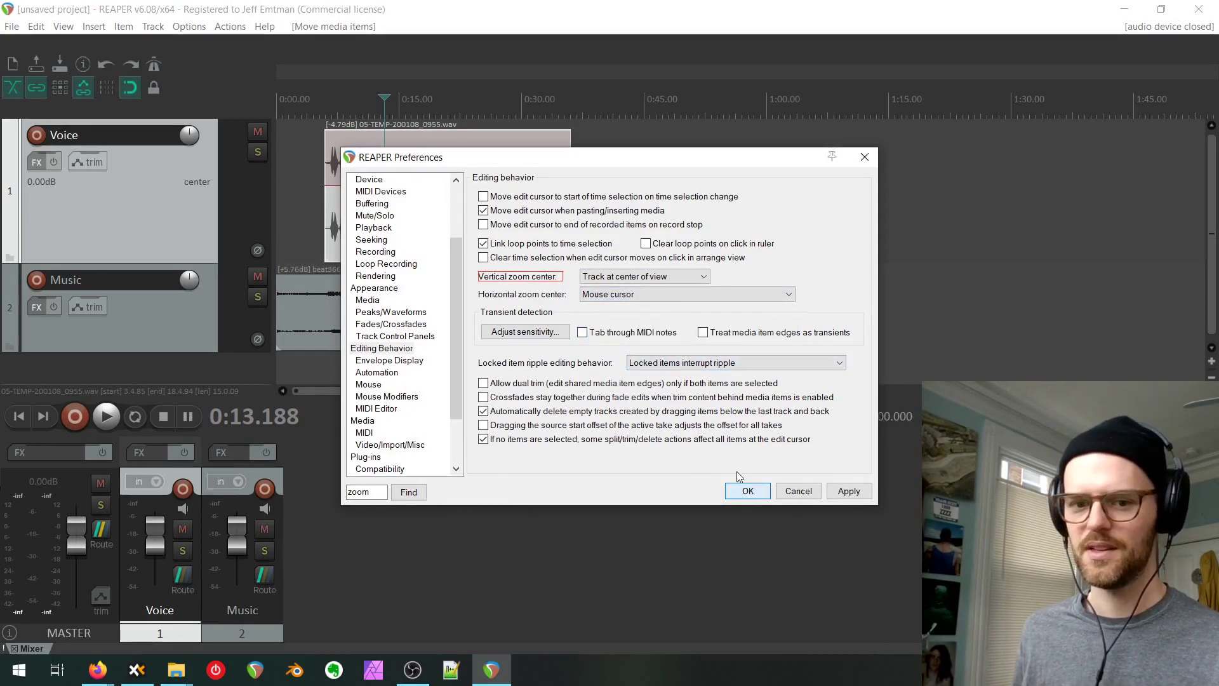
left_click(748, 489)
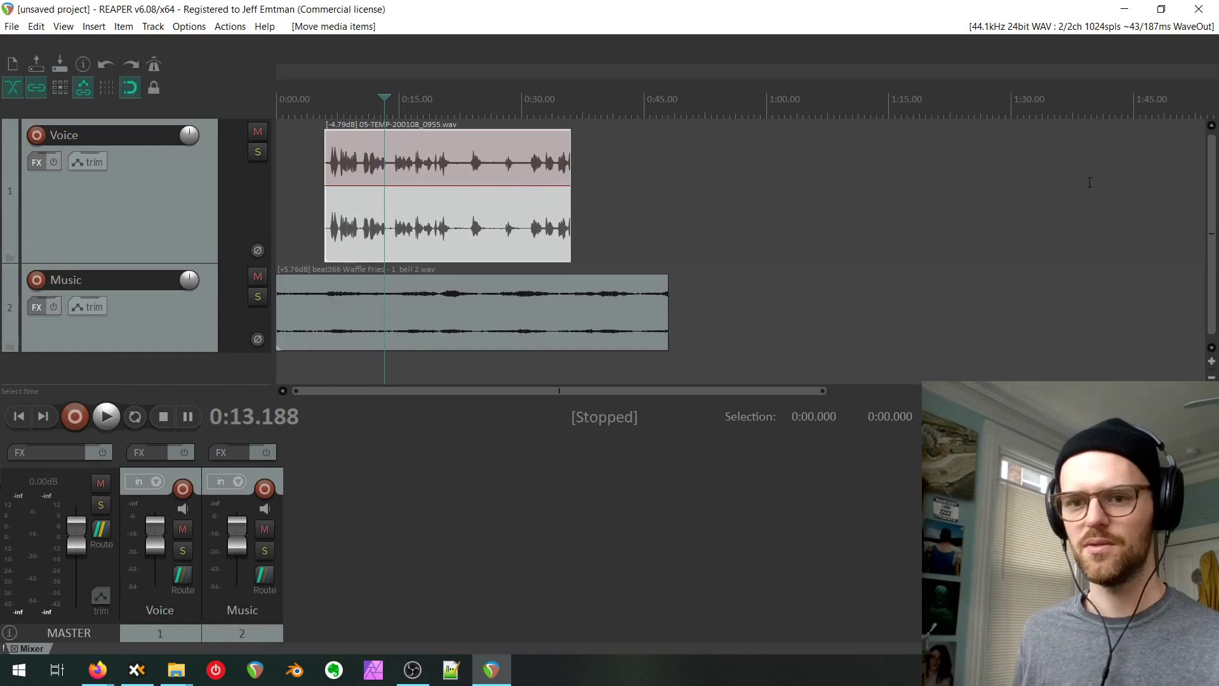
Zoom in and out at several points of the timeline to examine how zooming follows the mouse cursor.
scroll(976, 191, "up", 2)
scroll(976, 191, "down", 3)
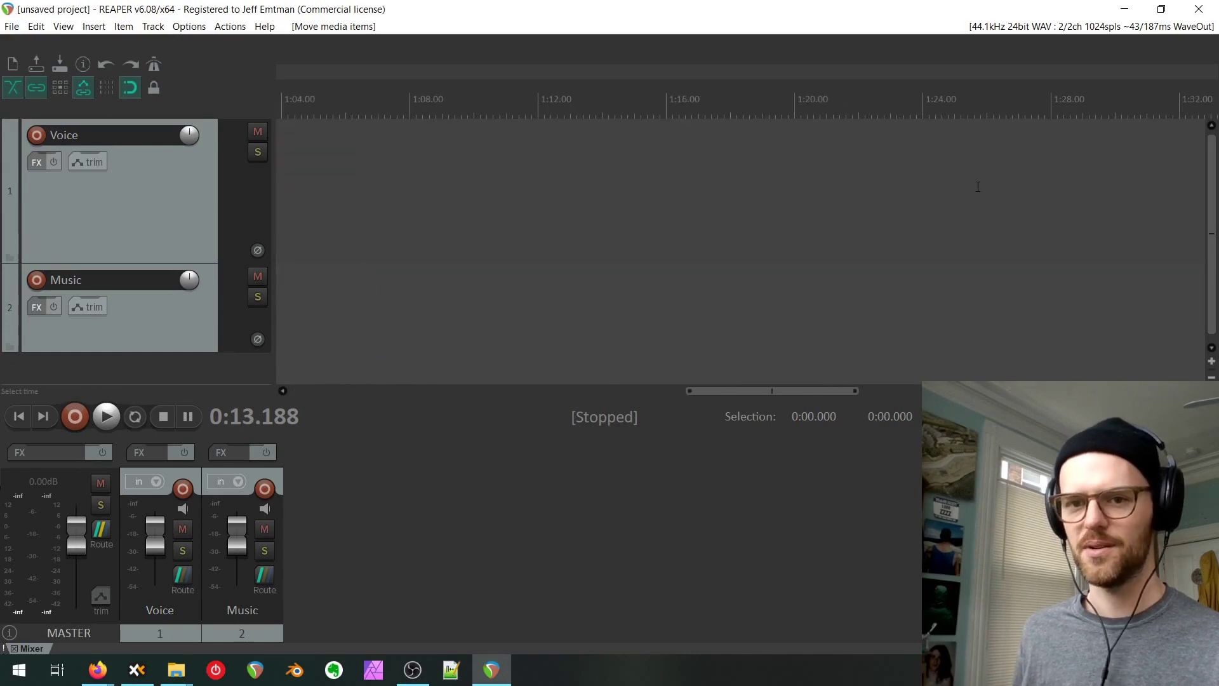
scroll(978, 191, "down", 2)
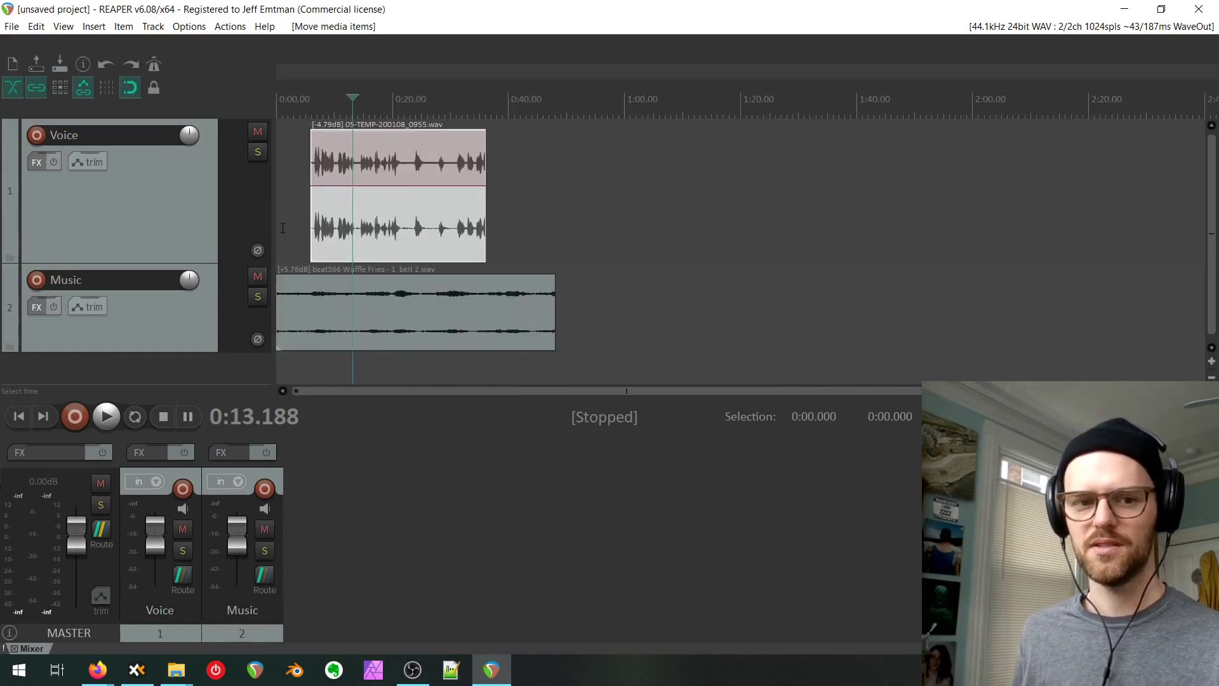
scroll(280, 224, "up", 6)
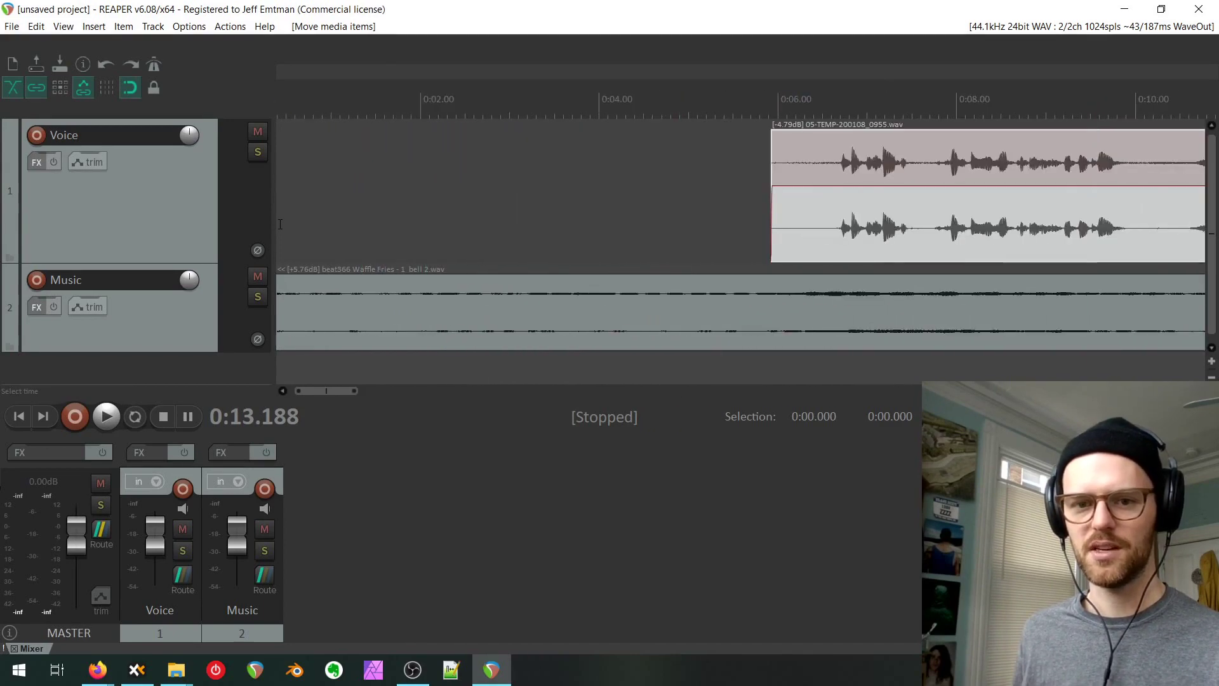
scroll(280, 224, "down", 2)
scroll(572, 226, "up", 6)
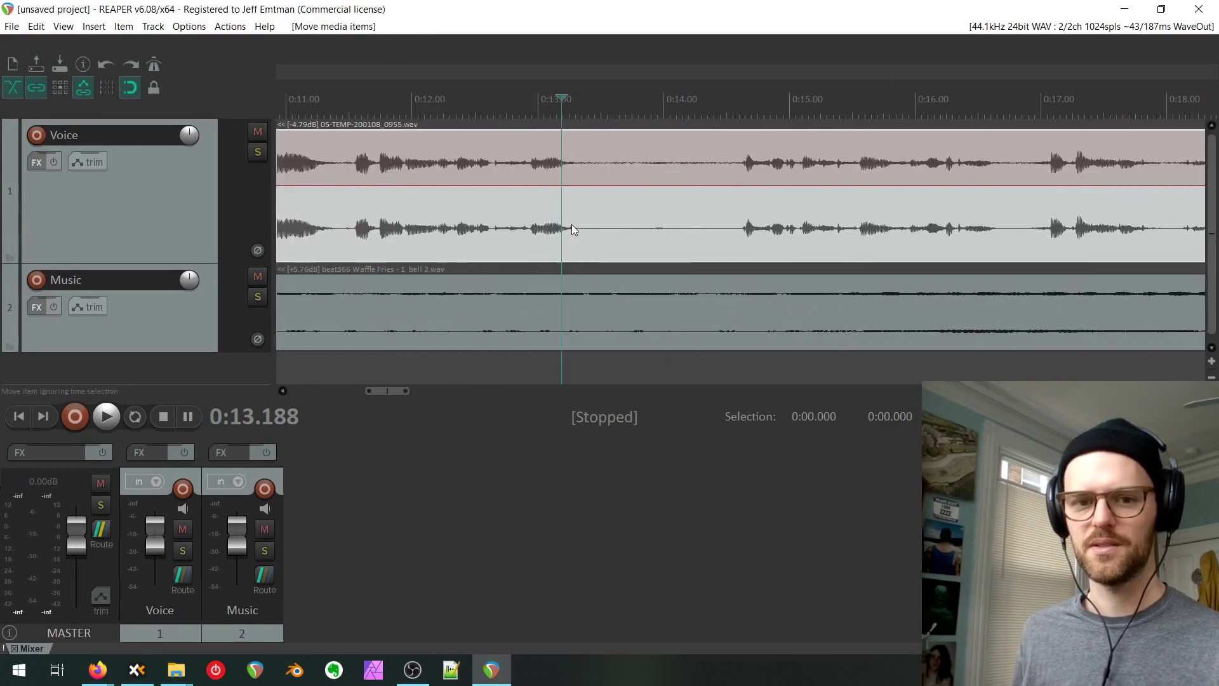
scroll(562, 229, "down", 4)
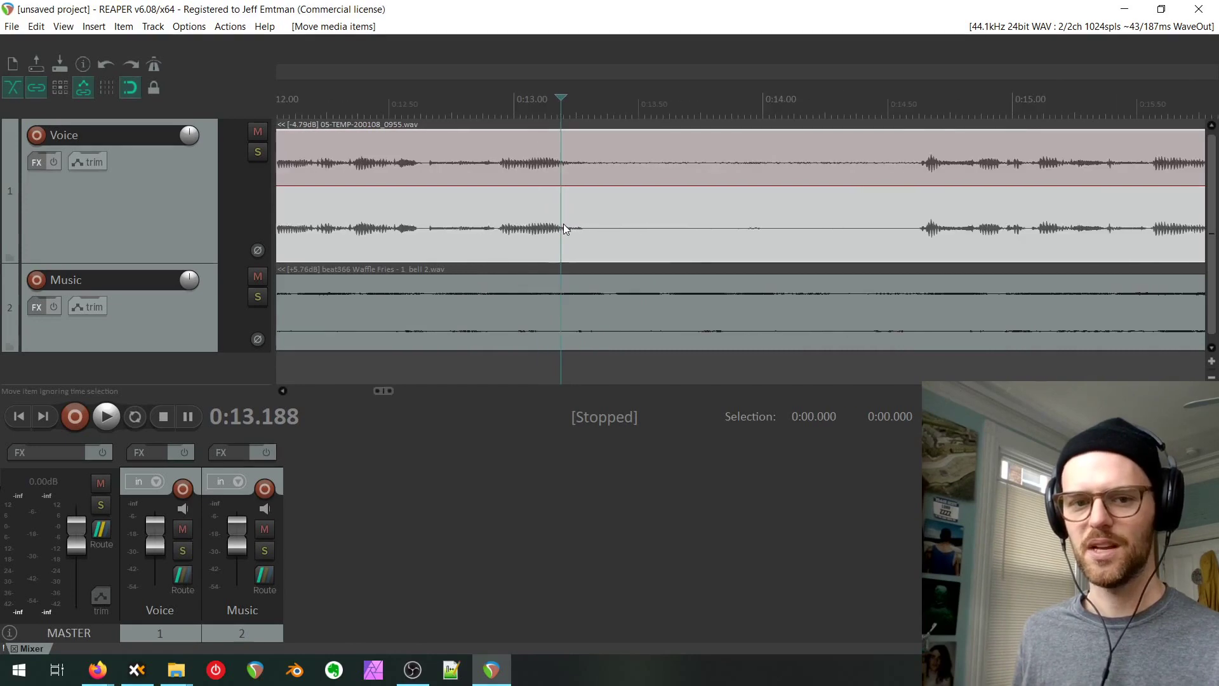
scroll(563, 235, "down", 3)
scroll(565, 229, "down", 3)
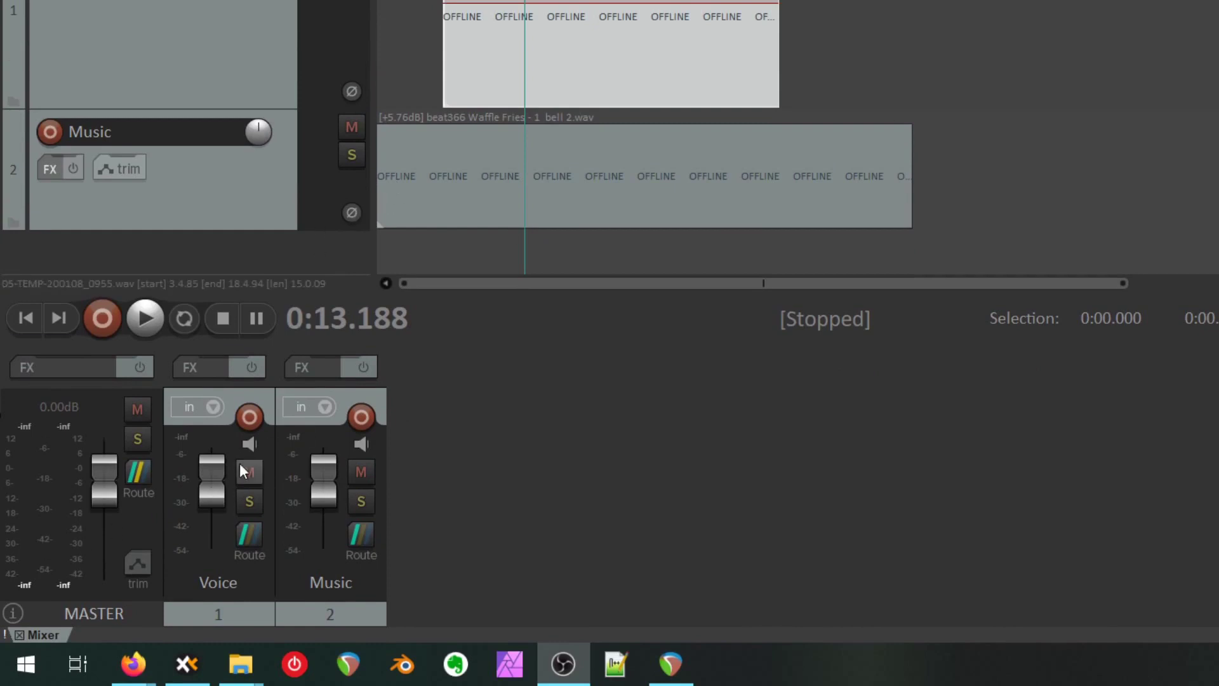
Hide the mixer and show it again.
left_click(19, 634)
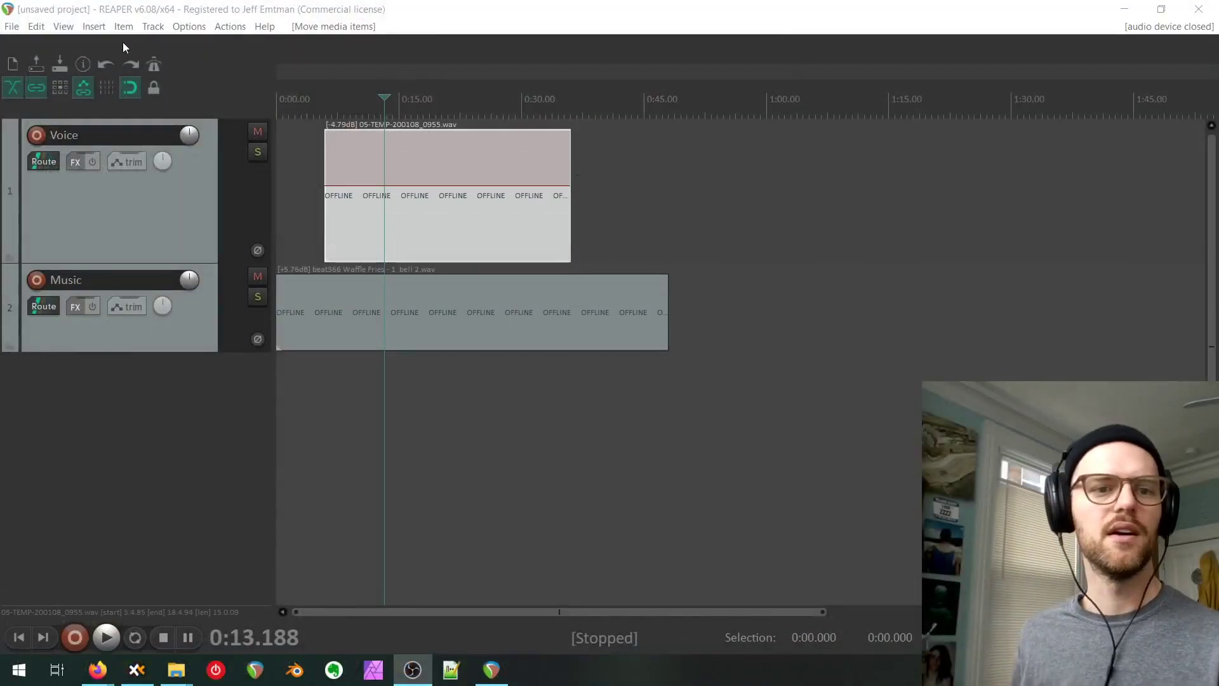
left_click(63, 26)
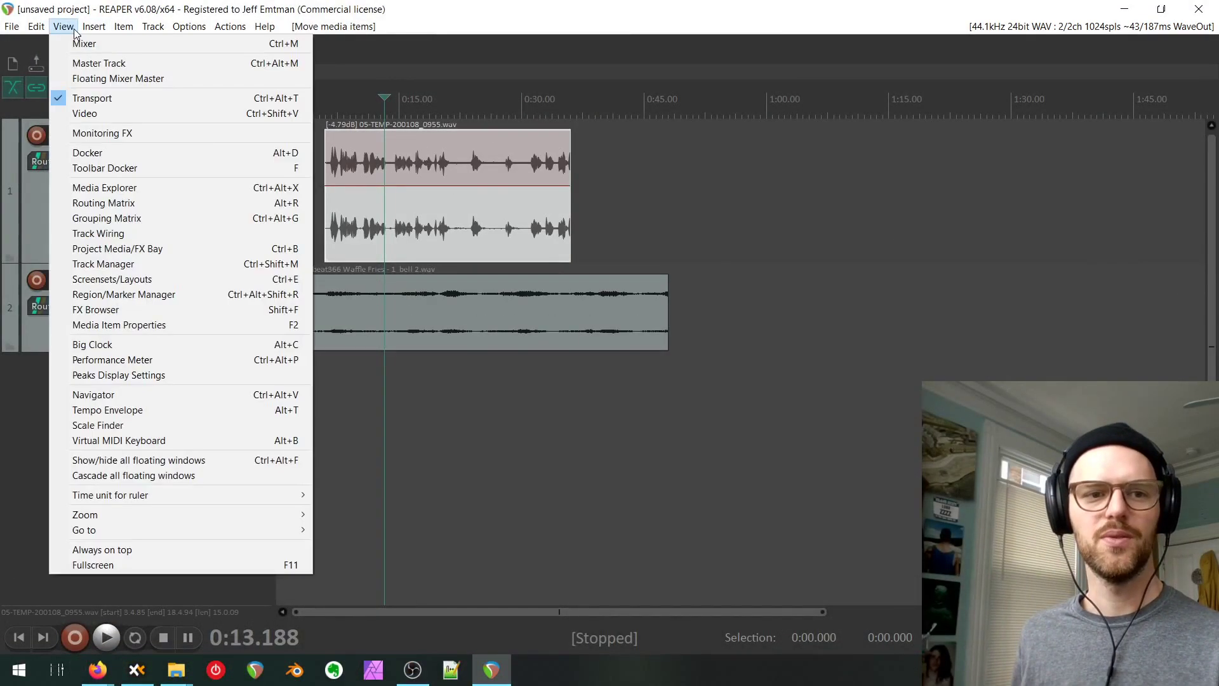
left_click(253, 44)
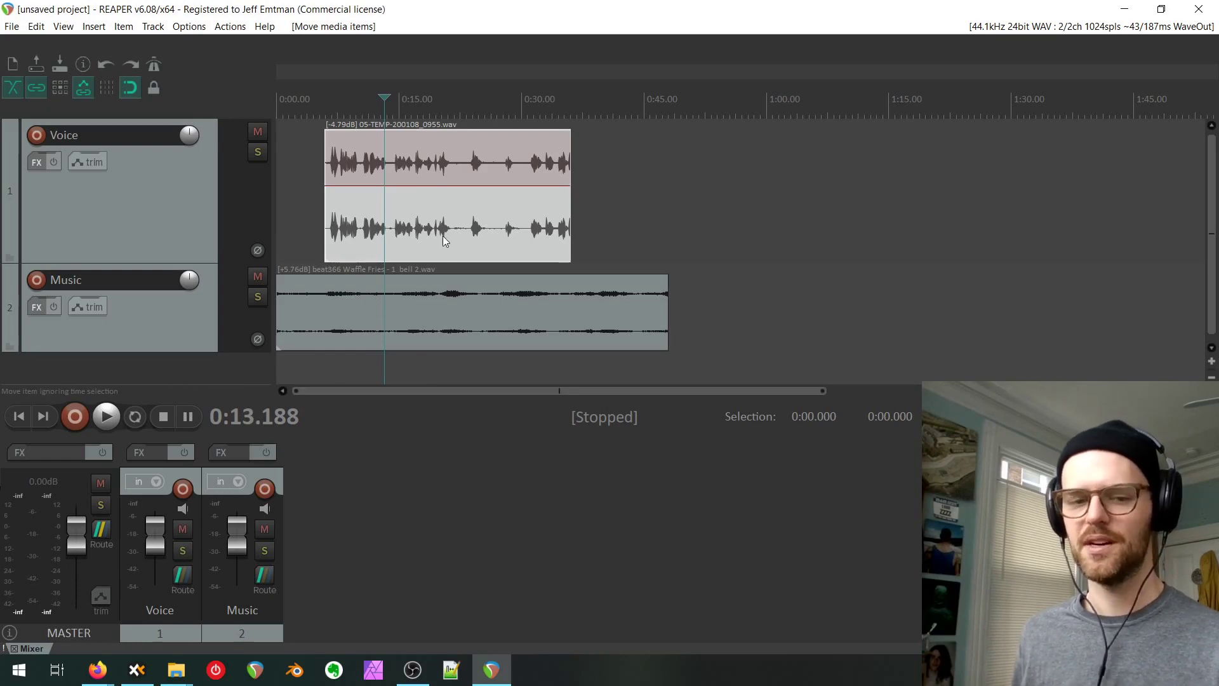
Place the edit cursor at 0:10.187 in the Voice clip and dock the master track separately along the right side of the arrange view.
left_click(360, 222)
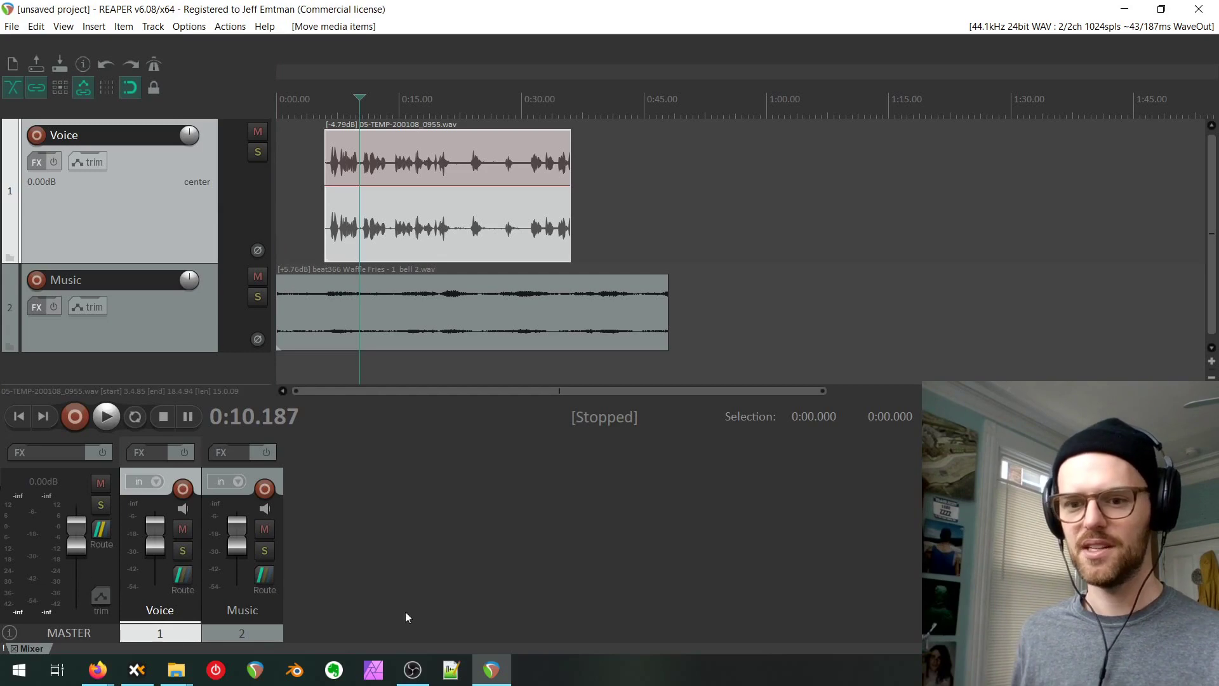
right_click(90, 577)
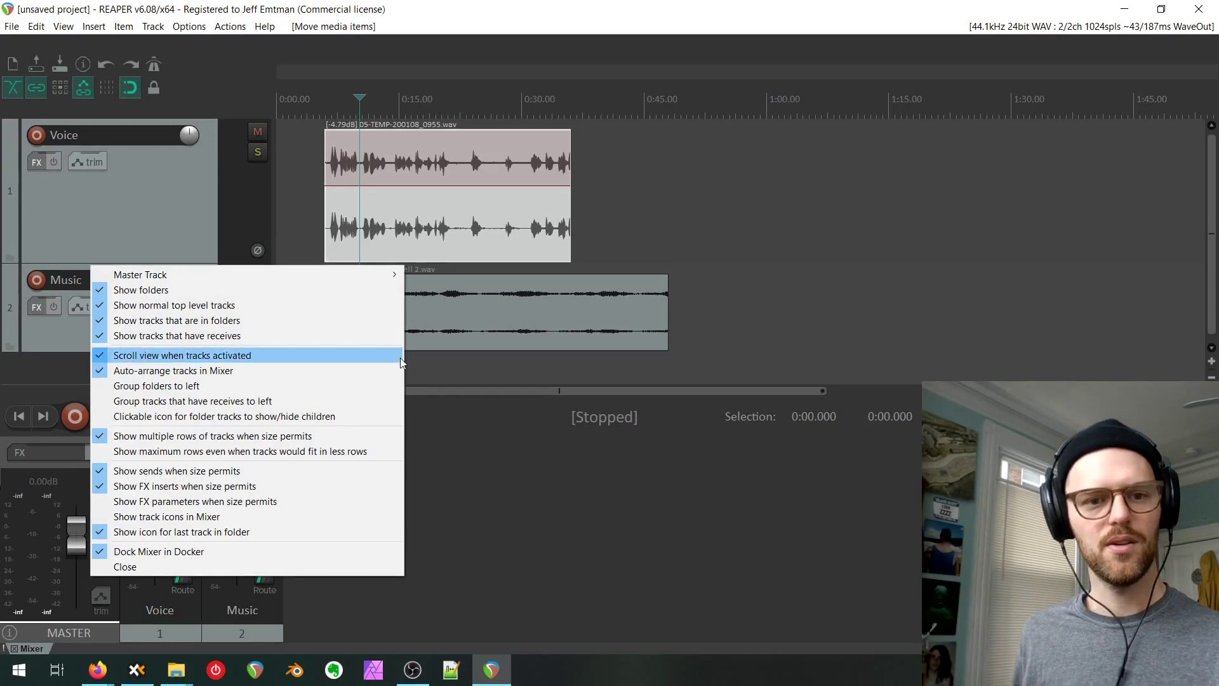
mouse_move(372, 278)
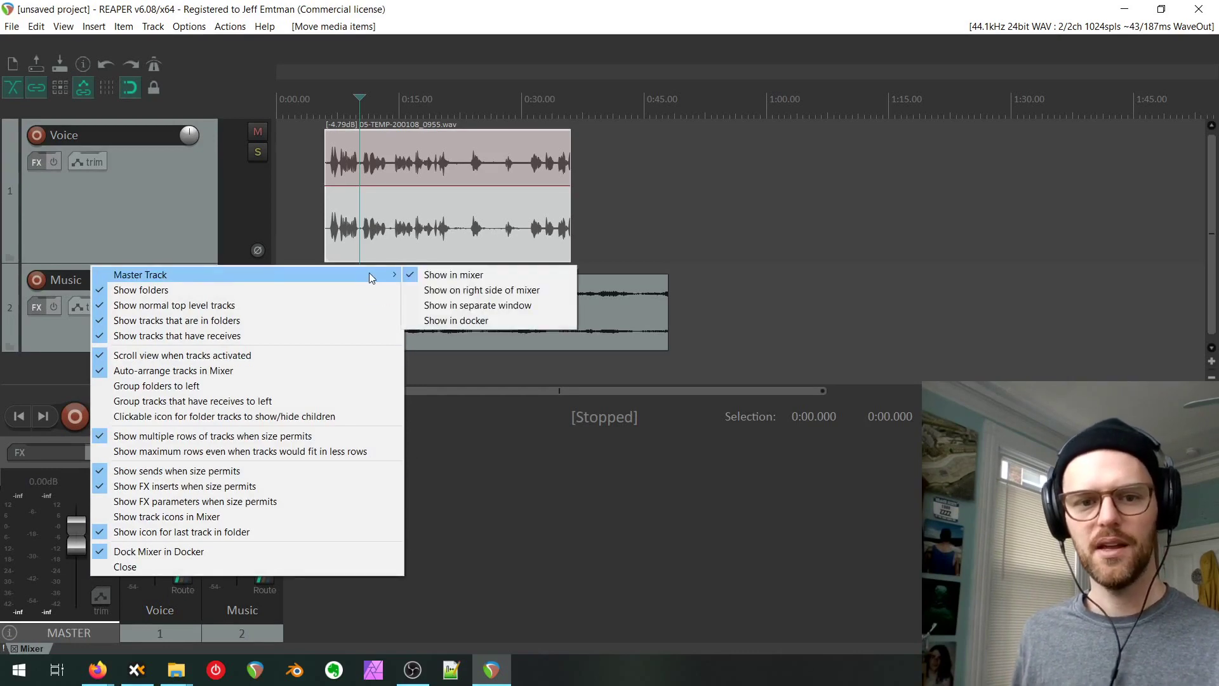
left_click(508, 320)
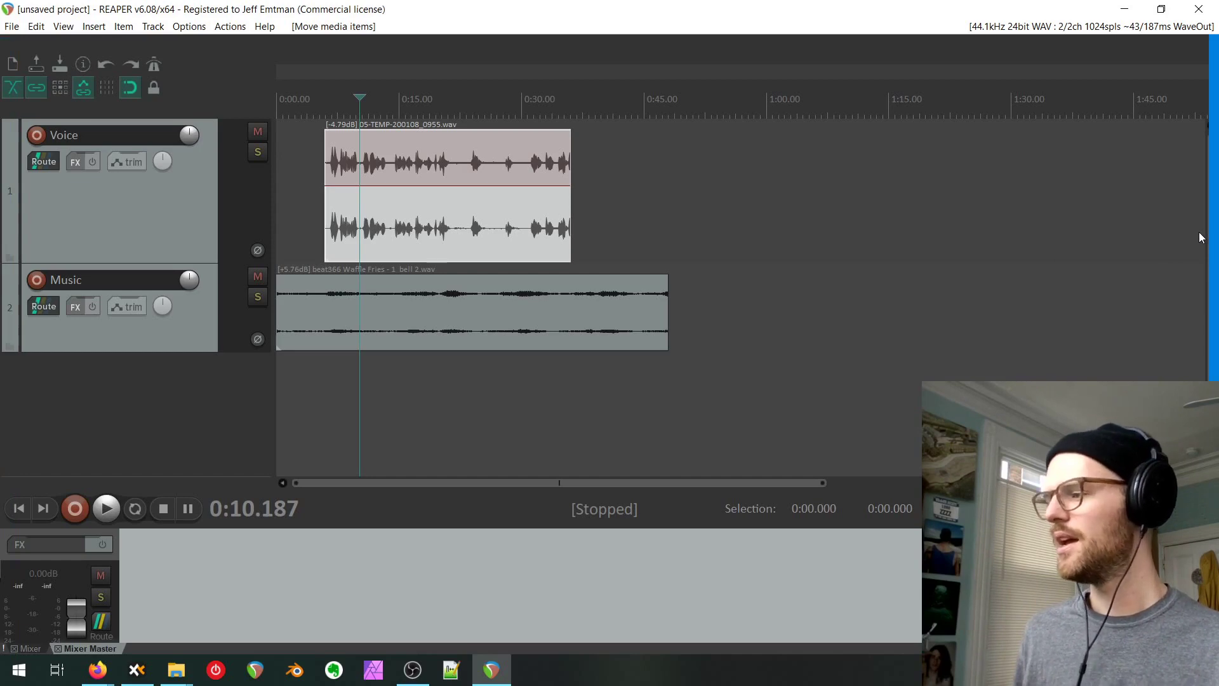
left_click_drag(1199, 238, 1199, 238)
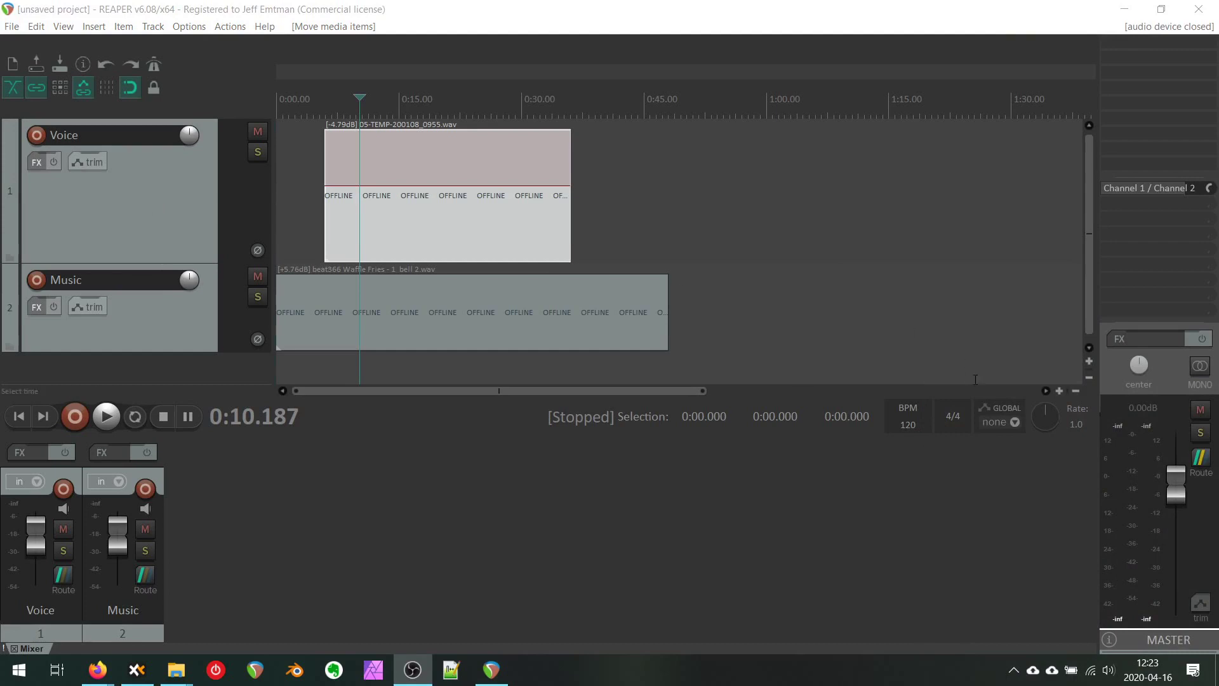
Hide the mixer with no clip selected and play the project briefly from 0:10.187 to watch the master meters.
left_click(363, 367)
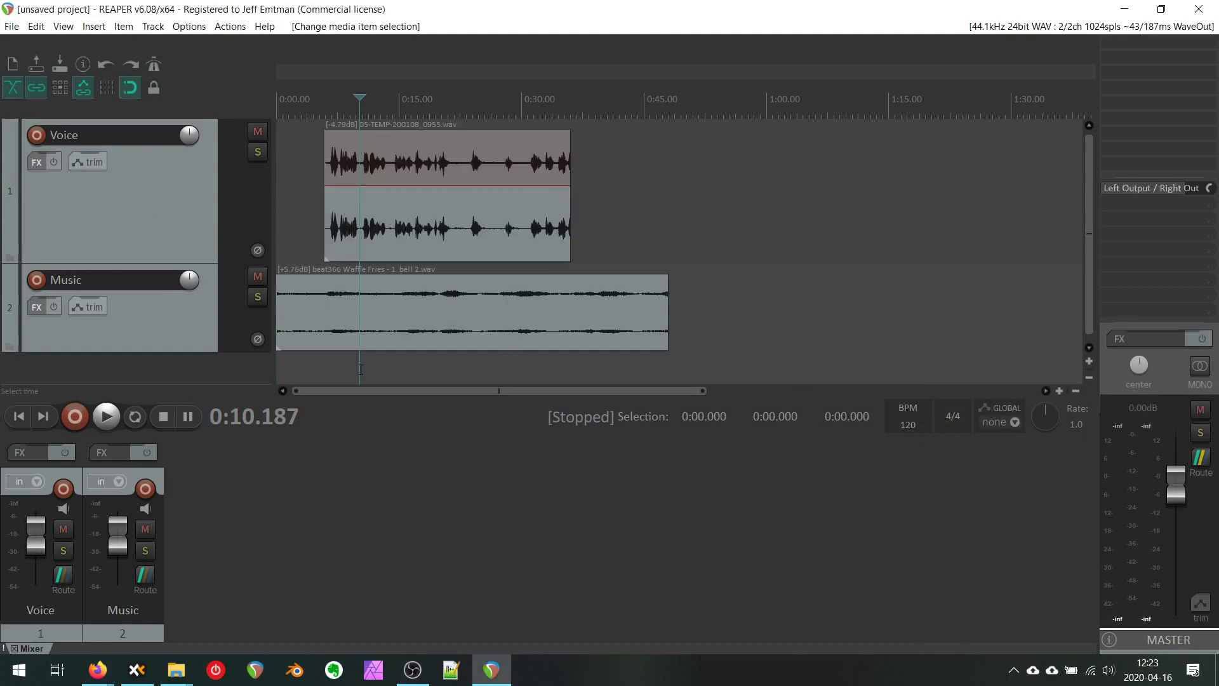
left_click(16, 647)
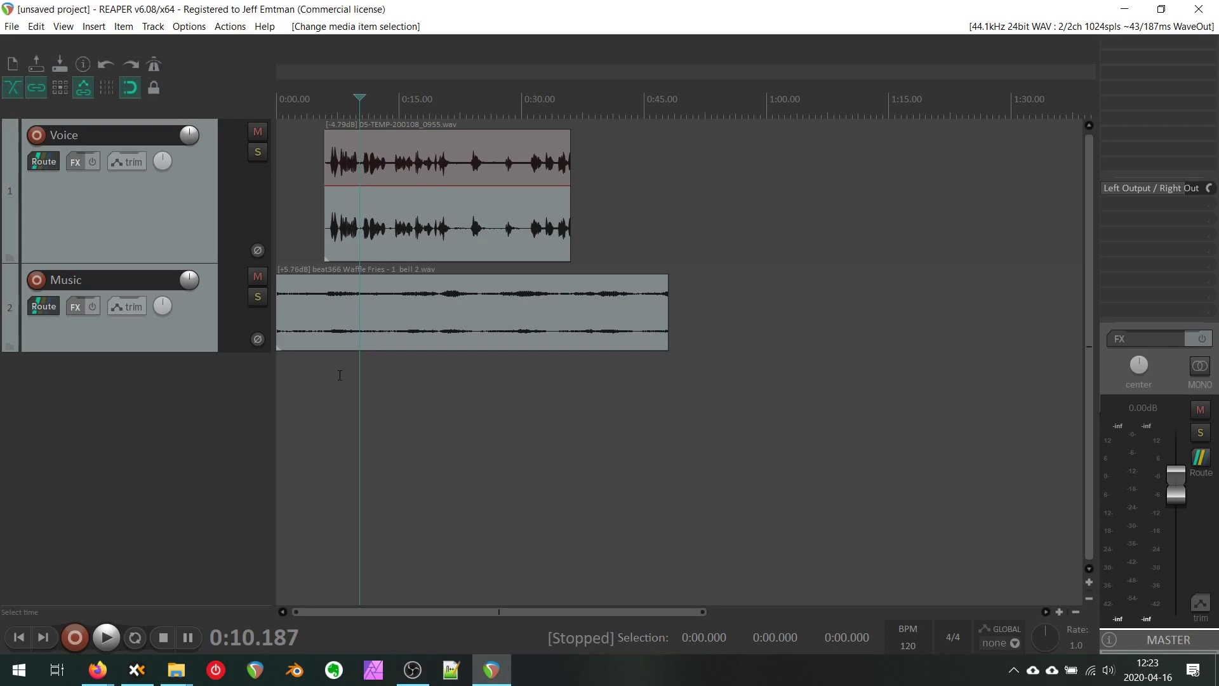
key("space")
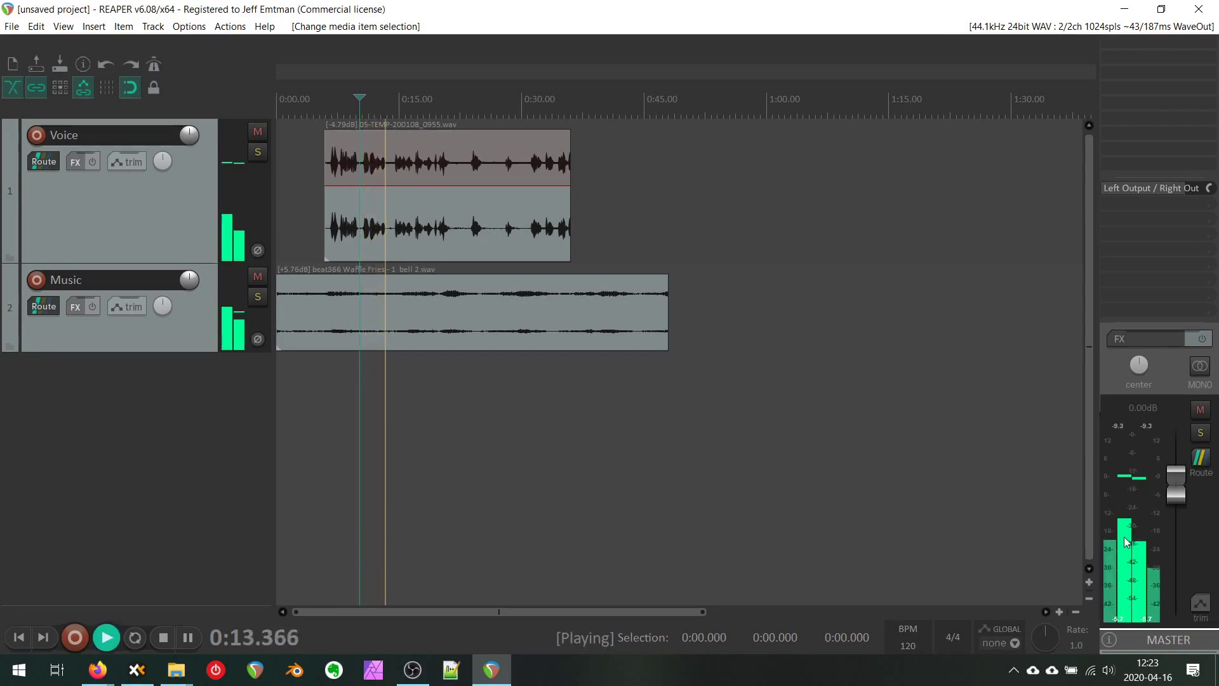
key("space")
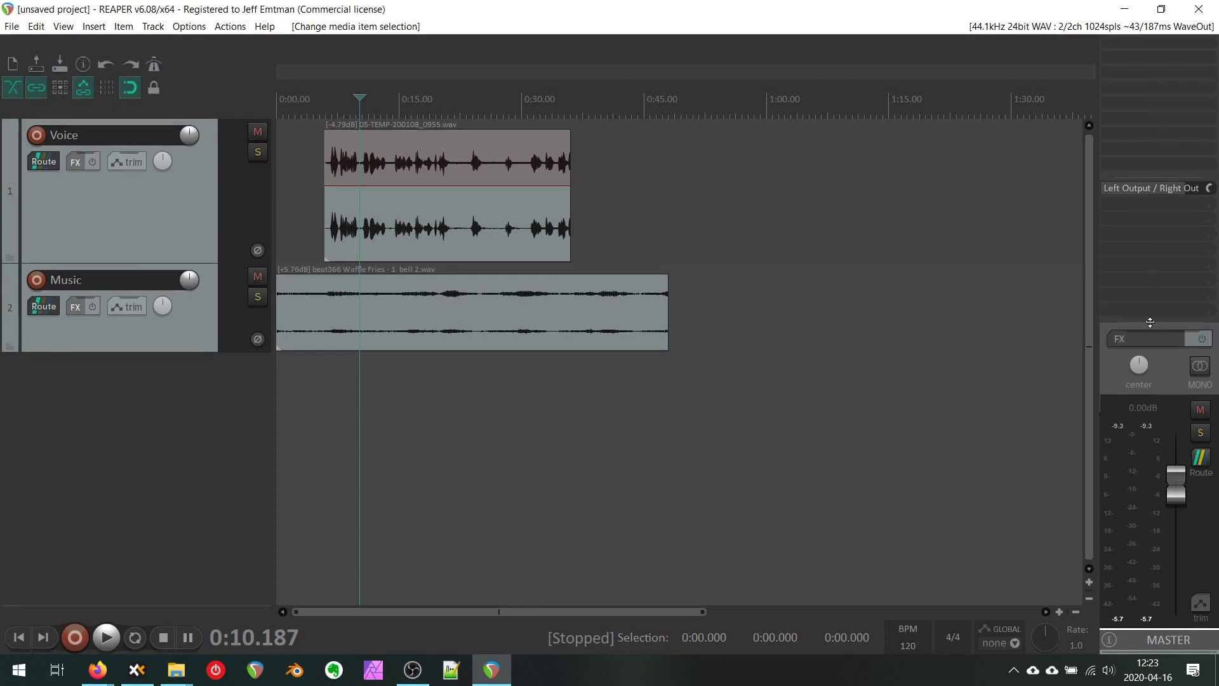
Stretch the docked master track's fader and meter section up to the full height and place the edit cursor at 0:29.084.
left_click_drag(1150, 322, 1152, 35)
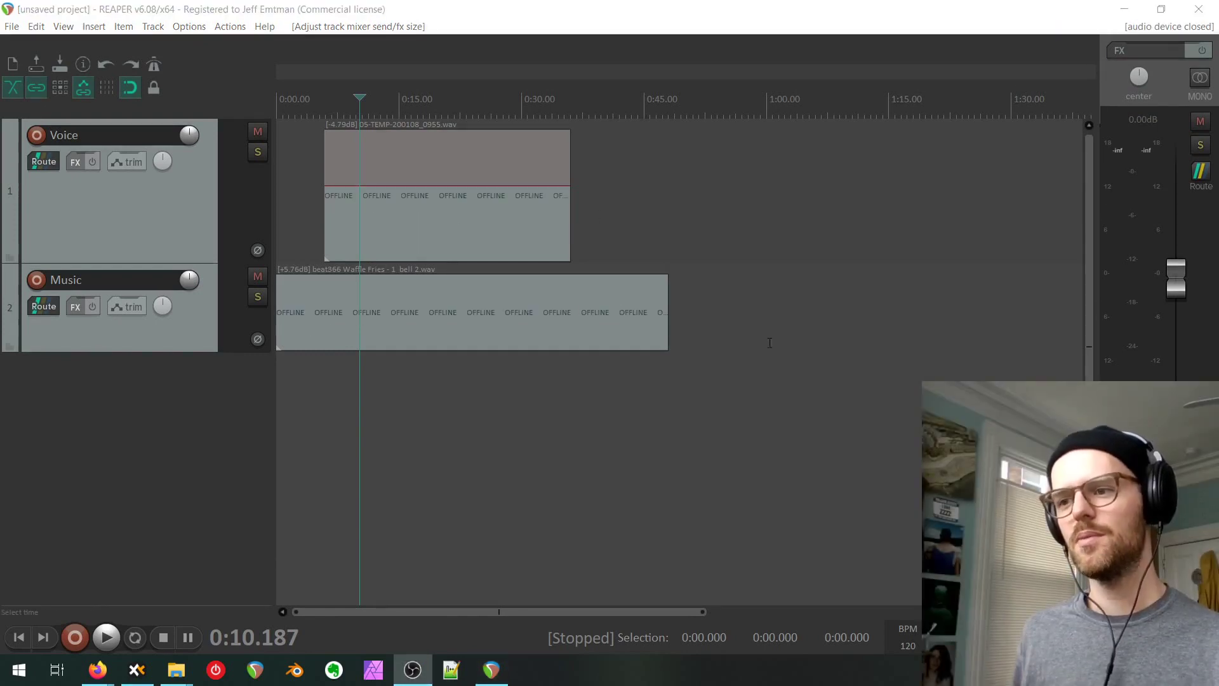
left_click(514, 389)
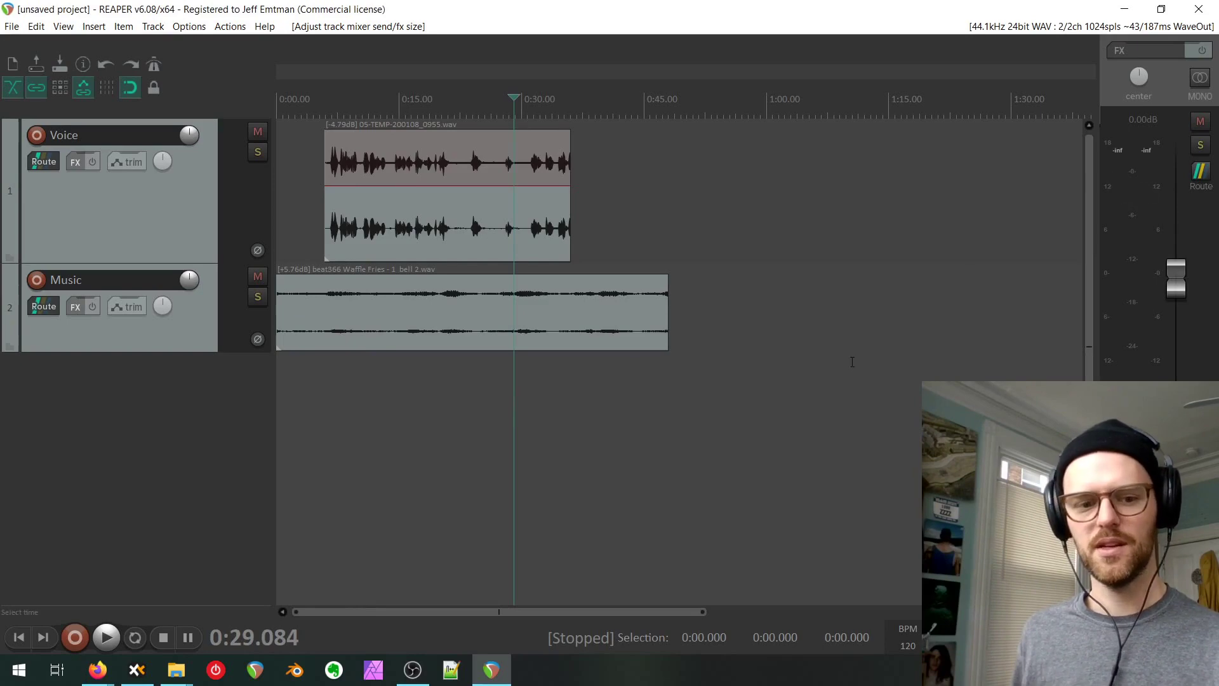
Switch to Firefox and view the SWS/S&M Extension website.
mouse_move(98, 670)
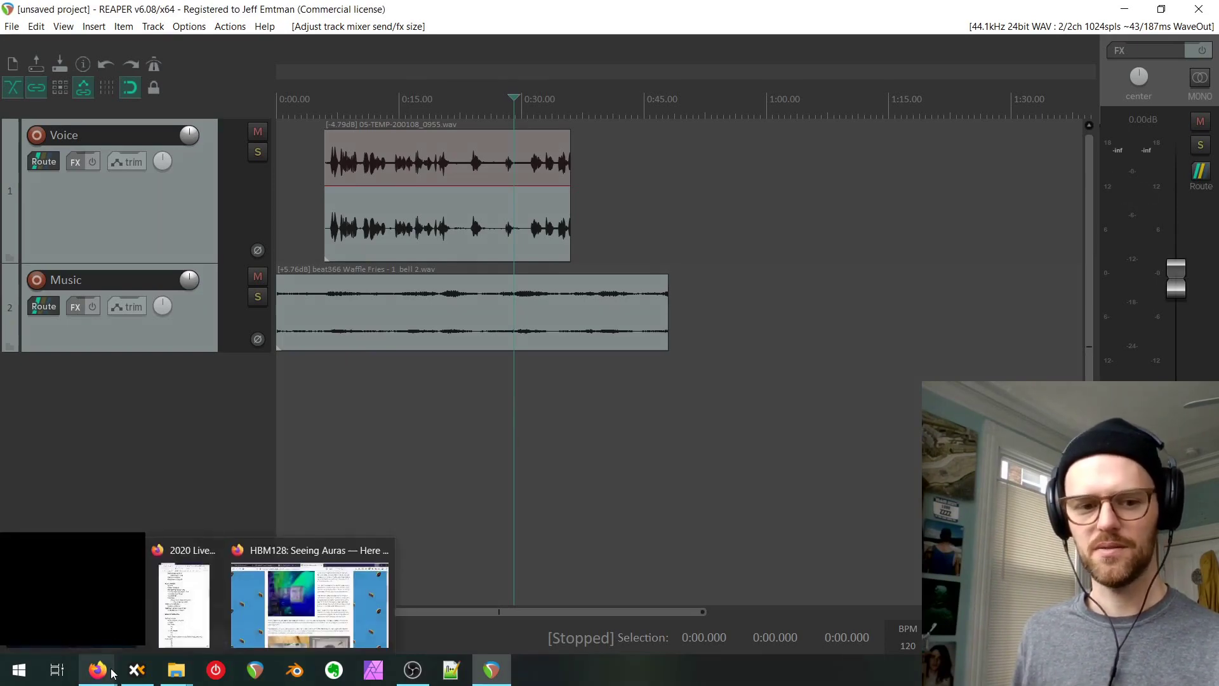
left_click(276, 589)
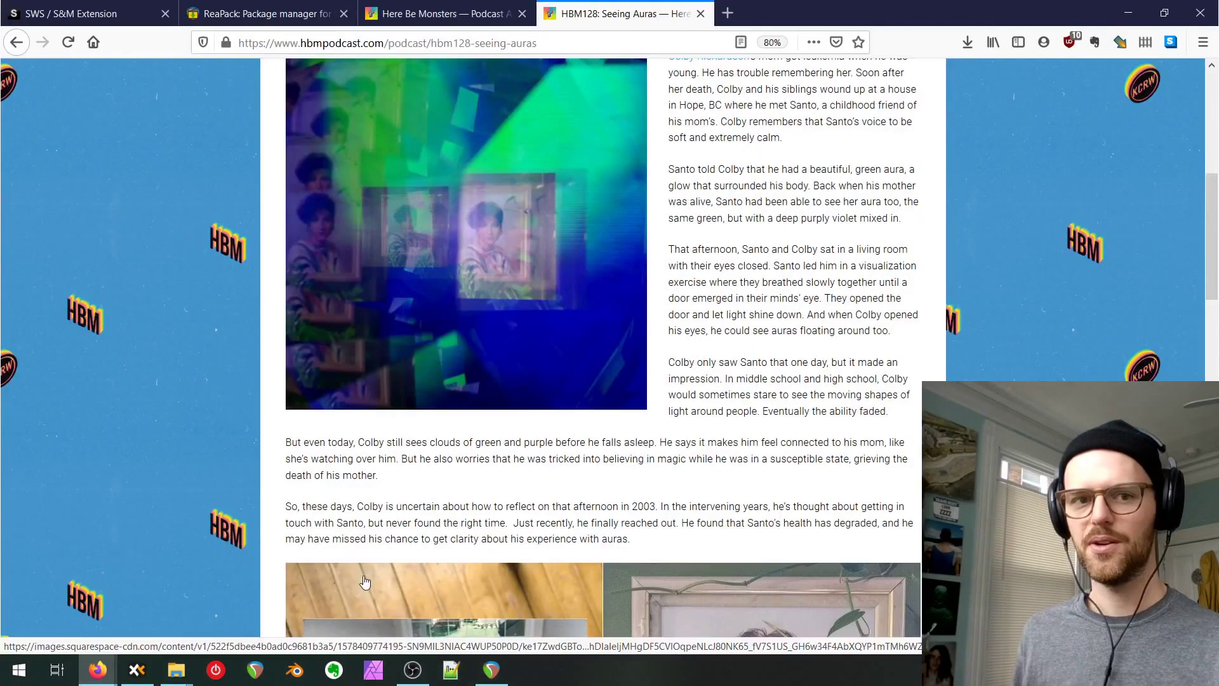
left_click(67, 14)
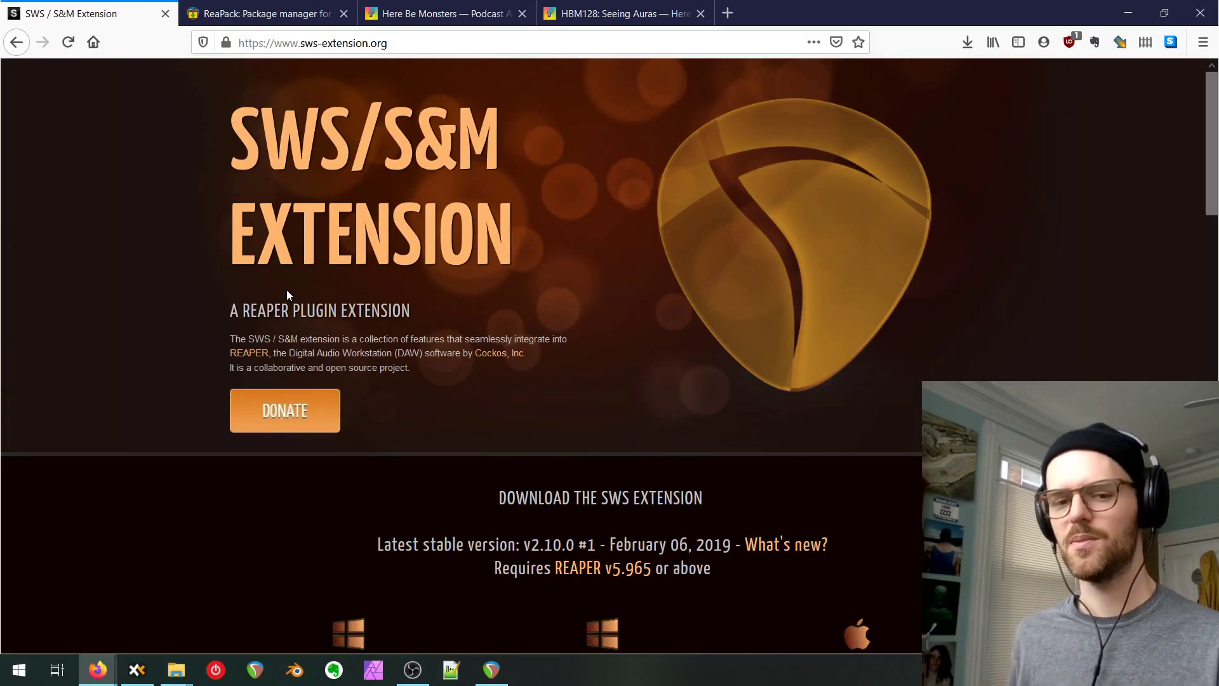
Return to REAPER, open the action list and move its window towards the middle of the arrange view.
key("alt+Tab")
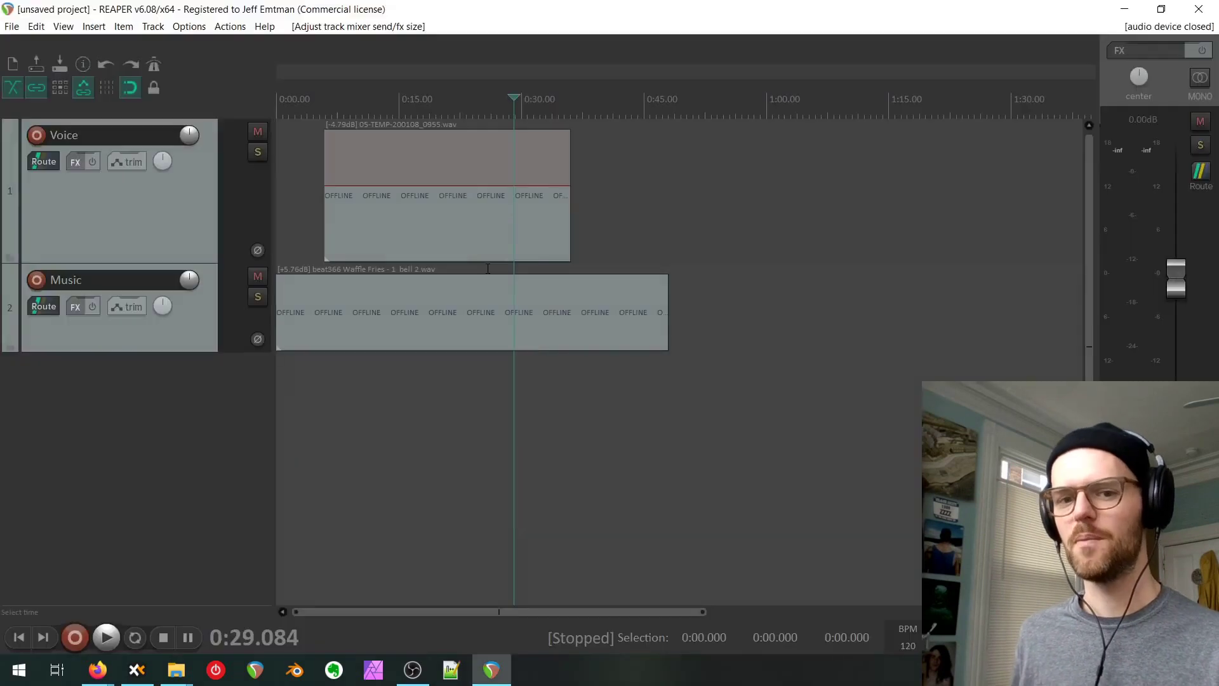
left_click(234, 28)
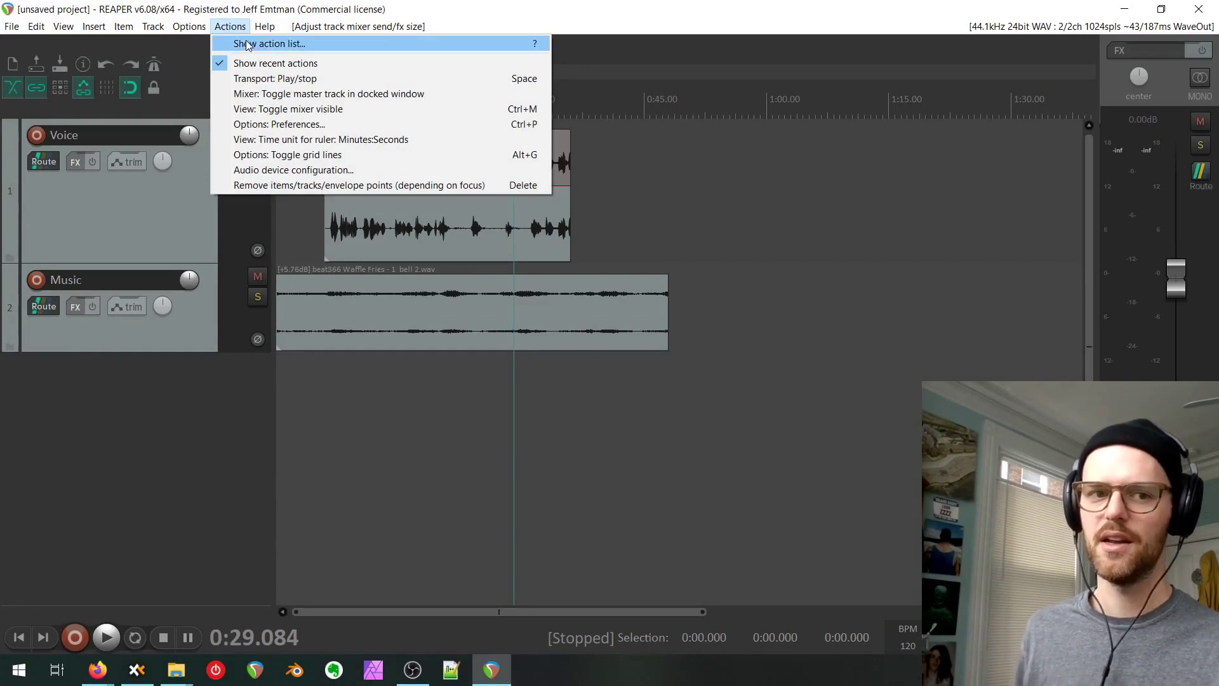
left_click(248, 43)
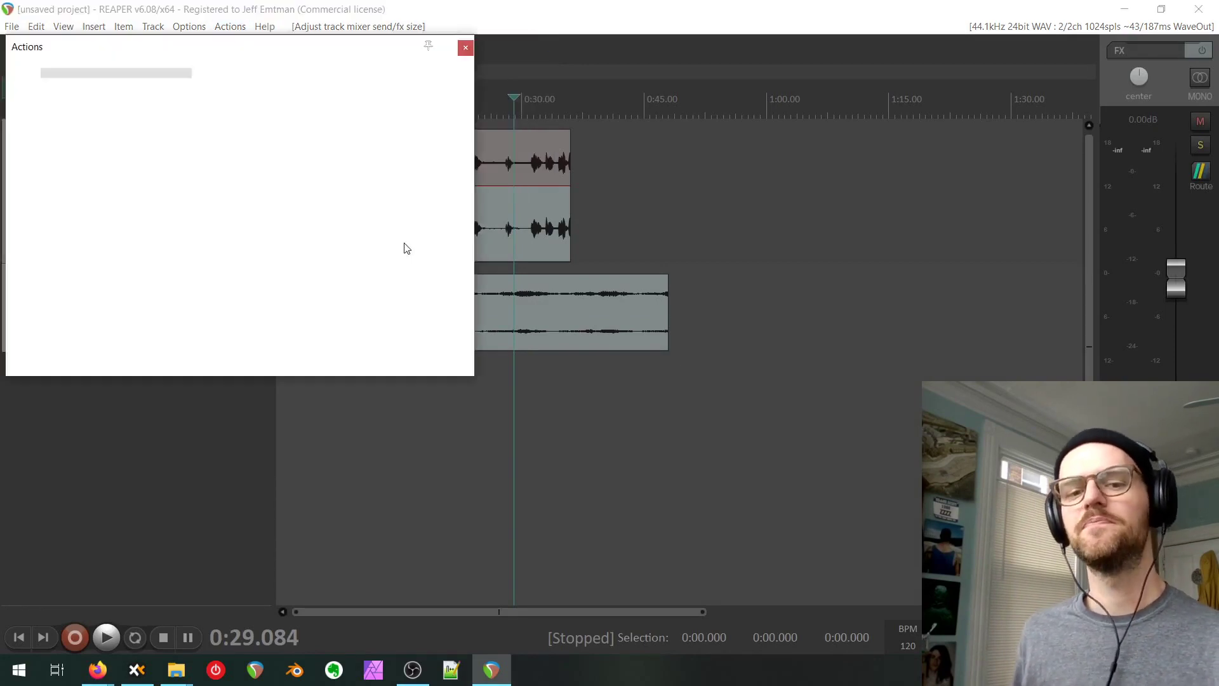
left_click_drag(196, 46, 493, 79)
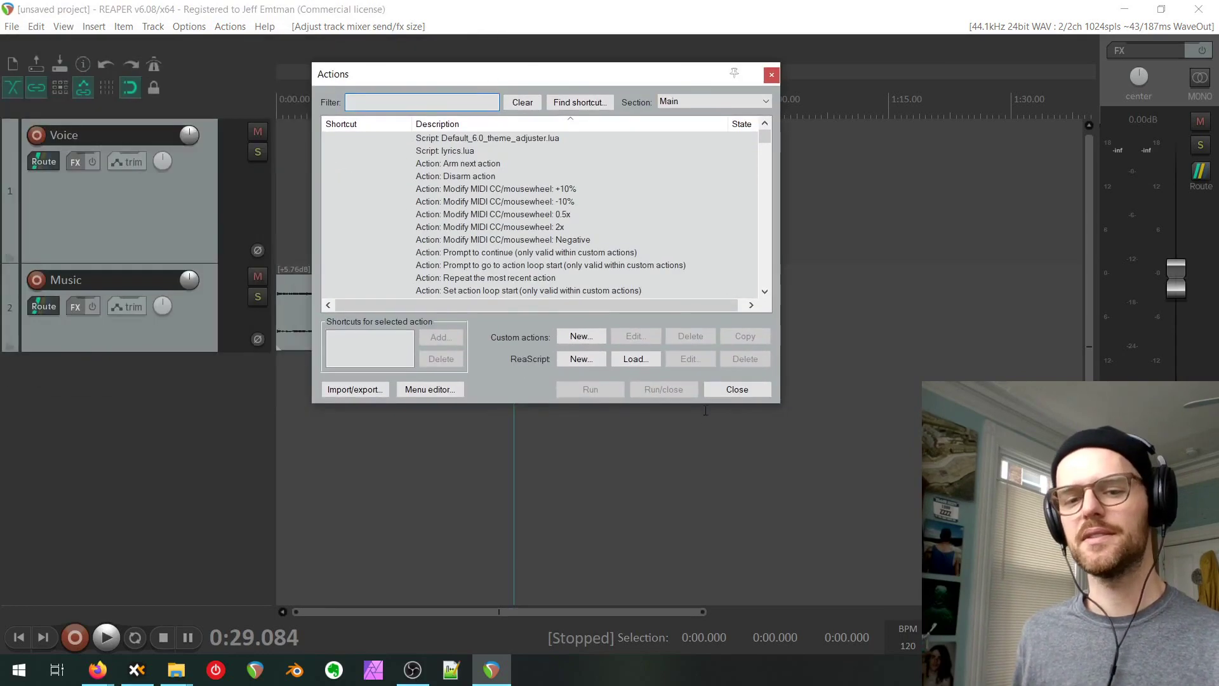
Enlarge the action list window, move it clear of the Voice clip and filter the actions for "random color".
left_click_drag(774, 403, 775, 646)
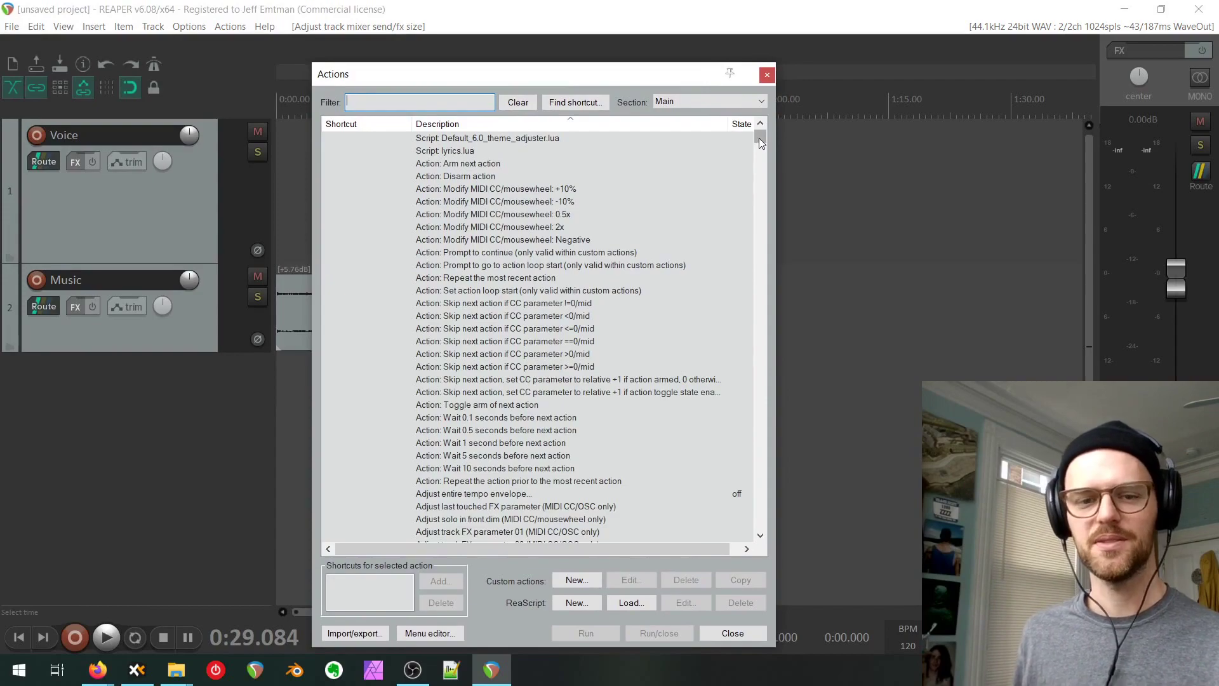
left_click_drag(761, 143, 761, 526)
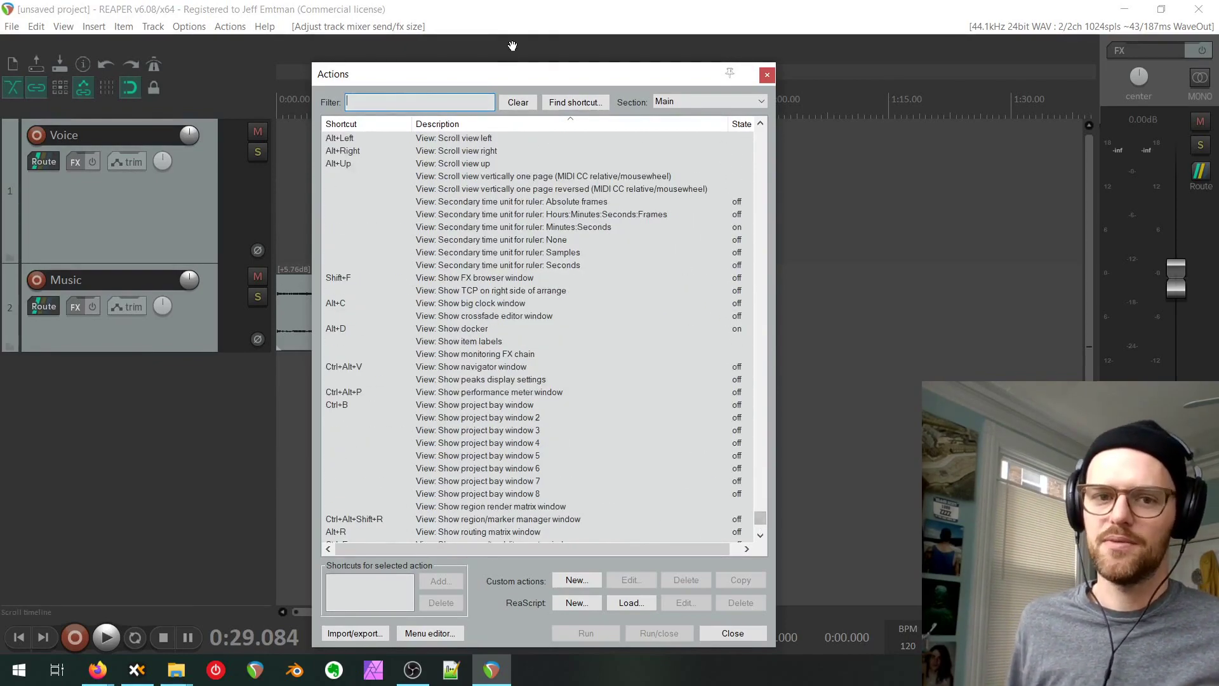
left_click_drag(515, 72, 822, 68)
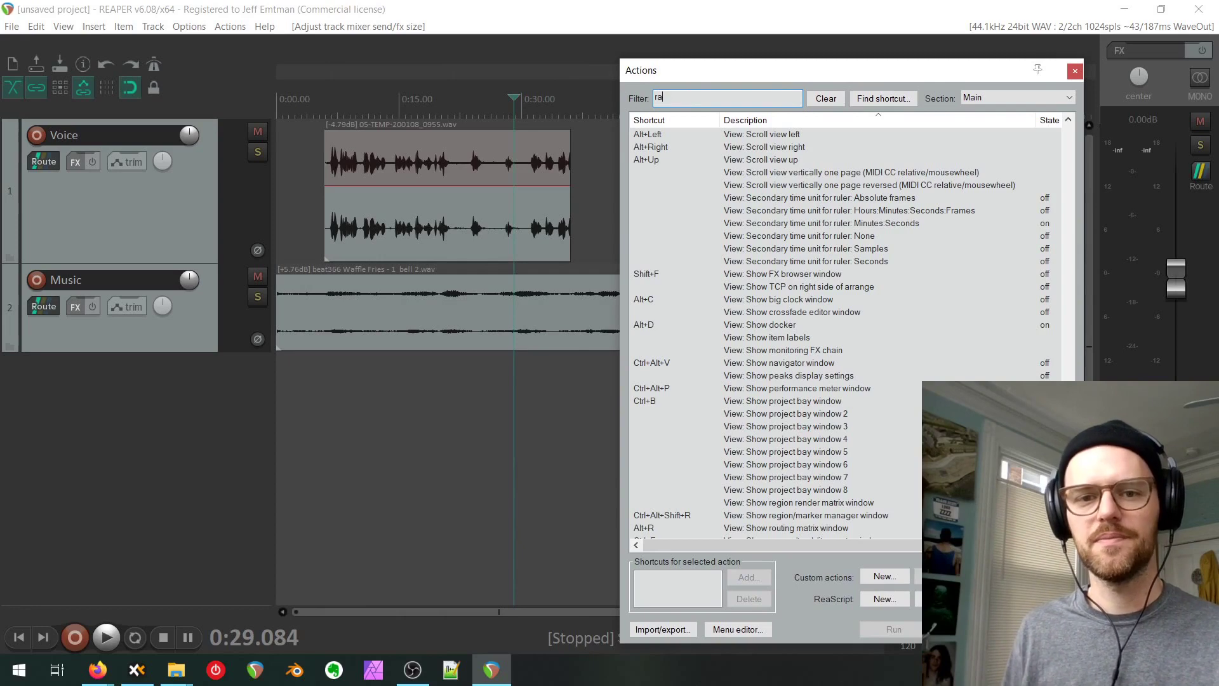
type("ndom color")
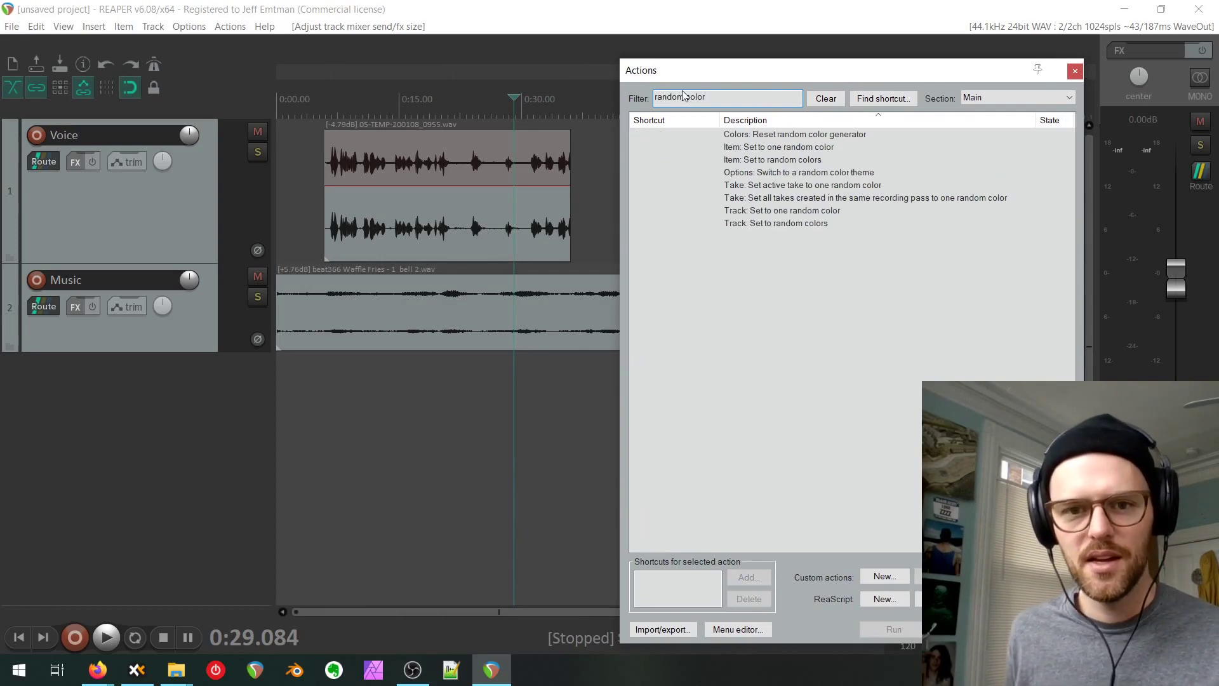
Select the Voice clip and run the action "Item: Set to one random color" on it repeatedly until it turns pink.
left_click(427, 224)
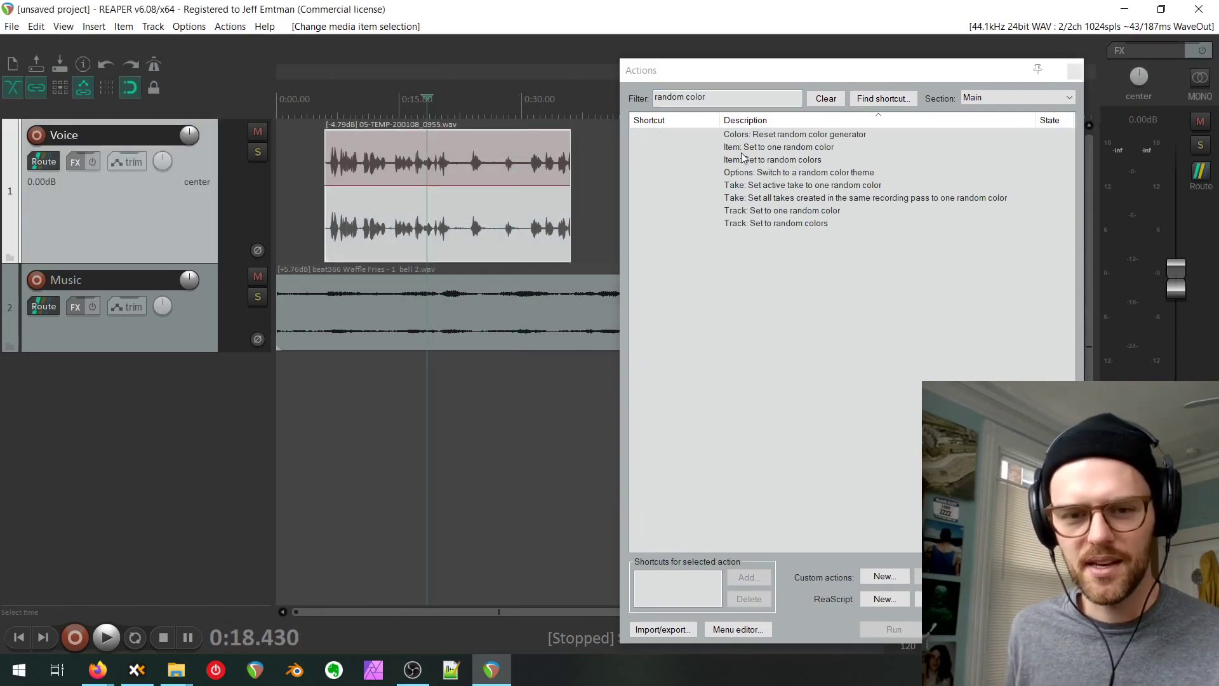
left_click(786, 150)
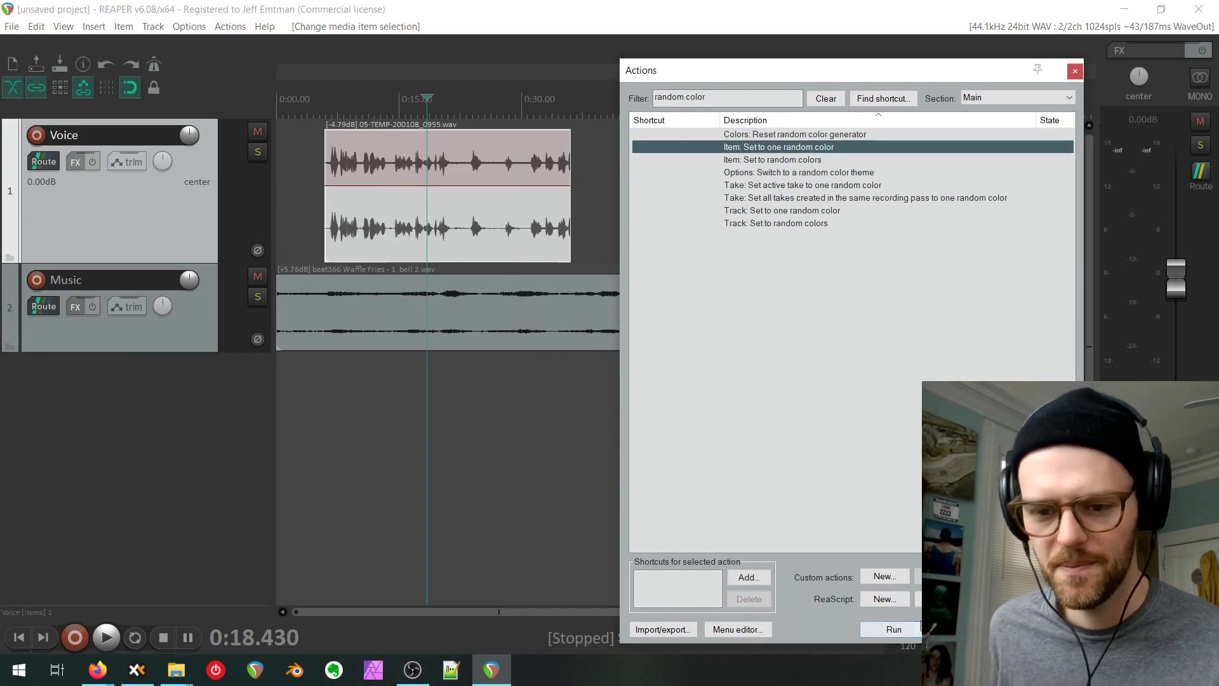
left_click(916, 630)
left_click(916, 630)
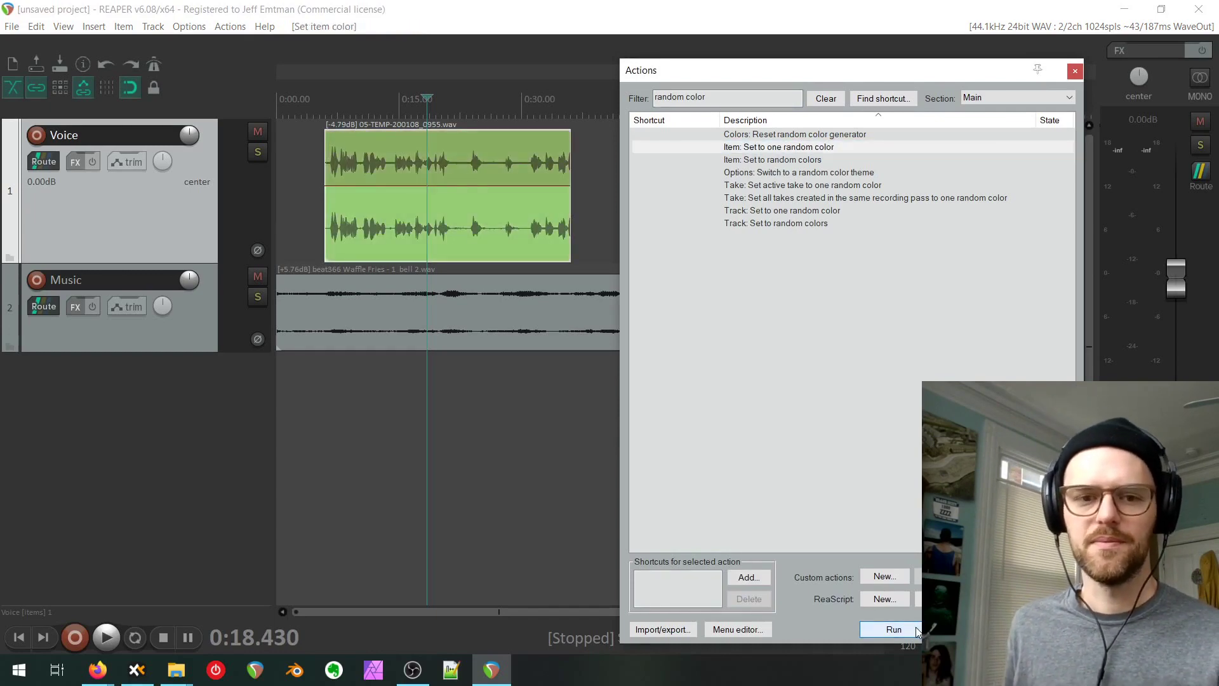
left_click(916, 630)
left_click(916, 629)
left_click(917, 630)
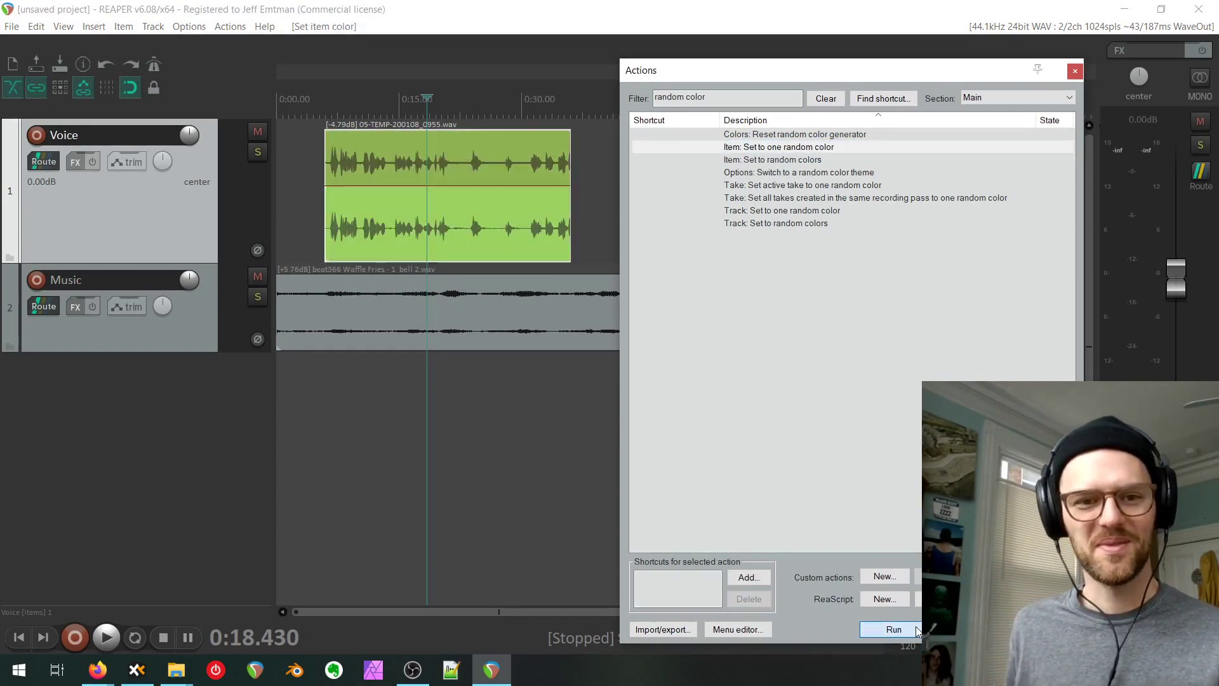
left_click(916, 630)
left_click(916, 629)
left_click(916, 630)
left_click(916, 630)
left_click(916, 629)
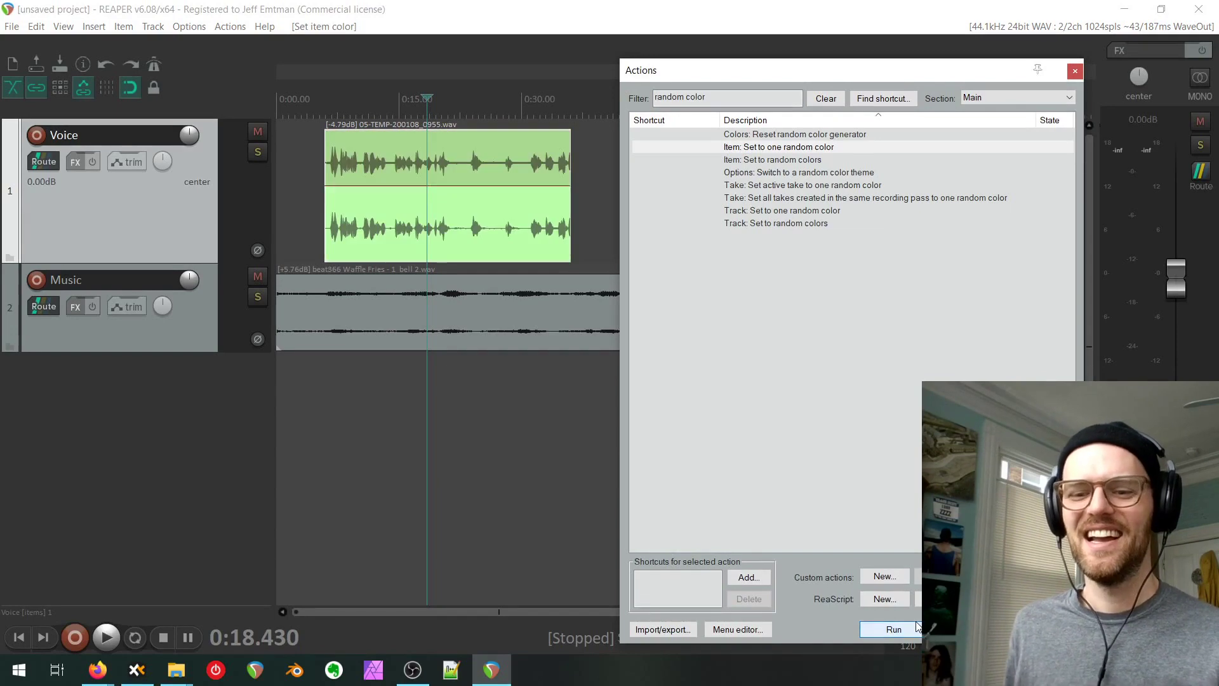
left_click(916, 630)
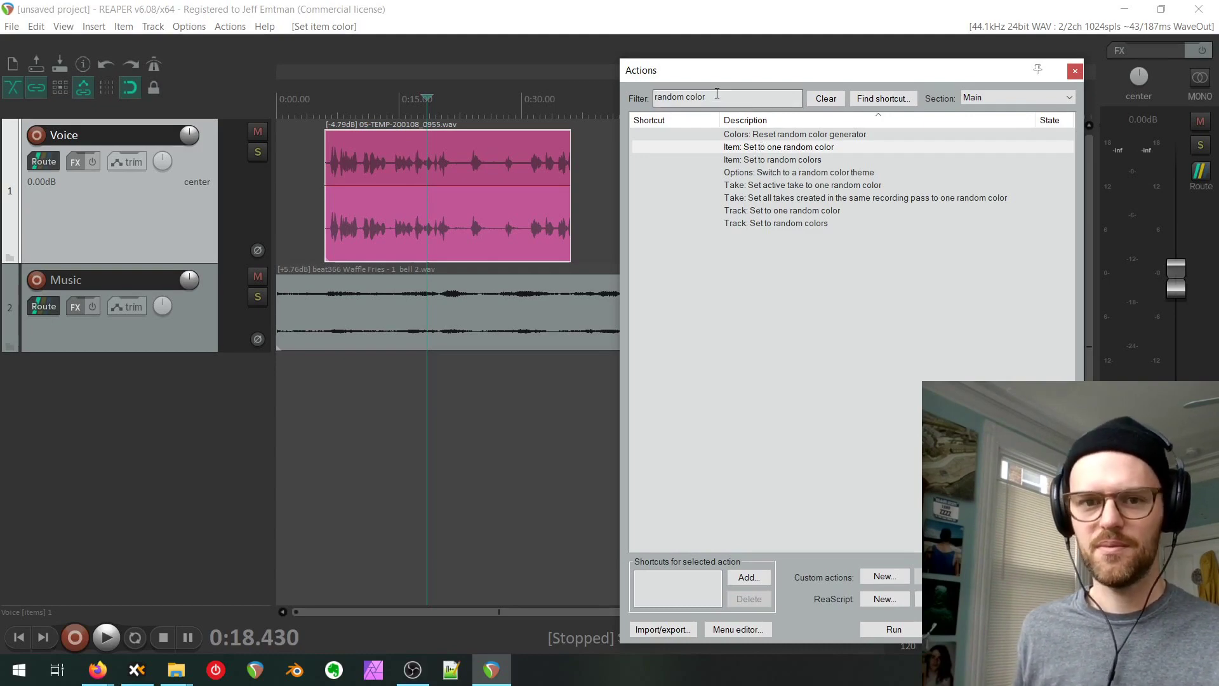
Clear the "random color" filter and close the action list.
left_click_drag(717, 94, 634, 94)
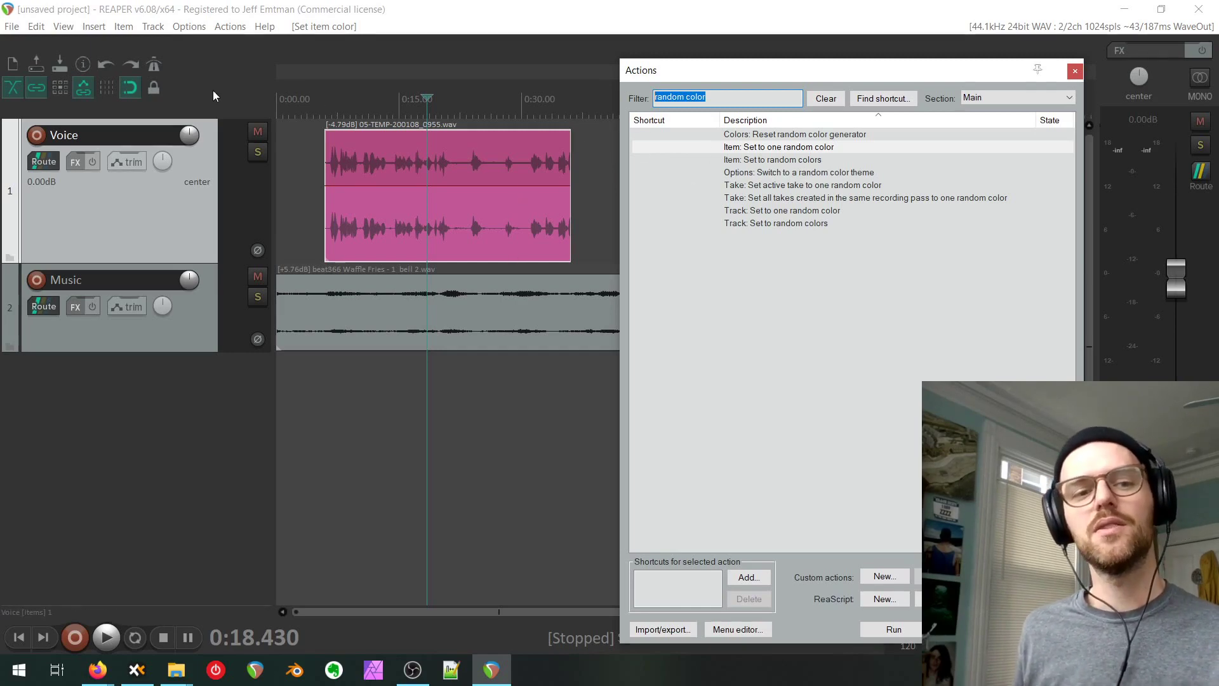
key("BackSpace")
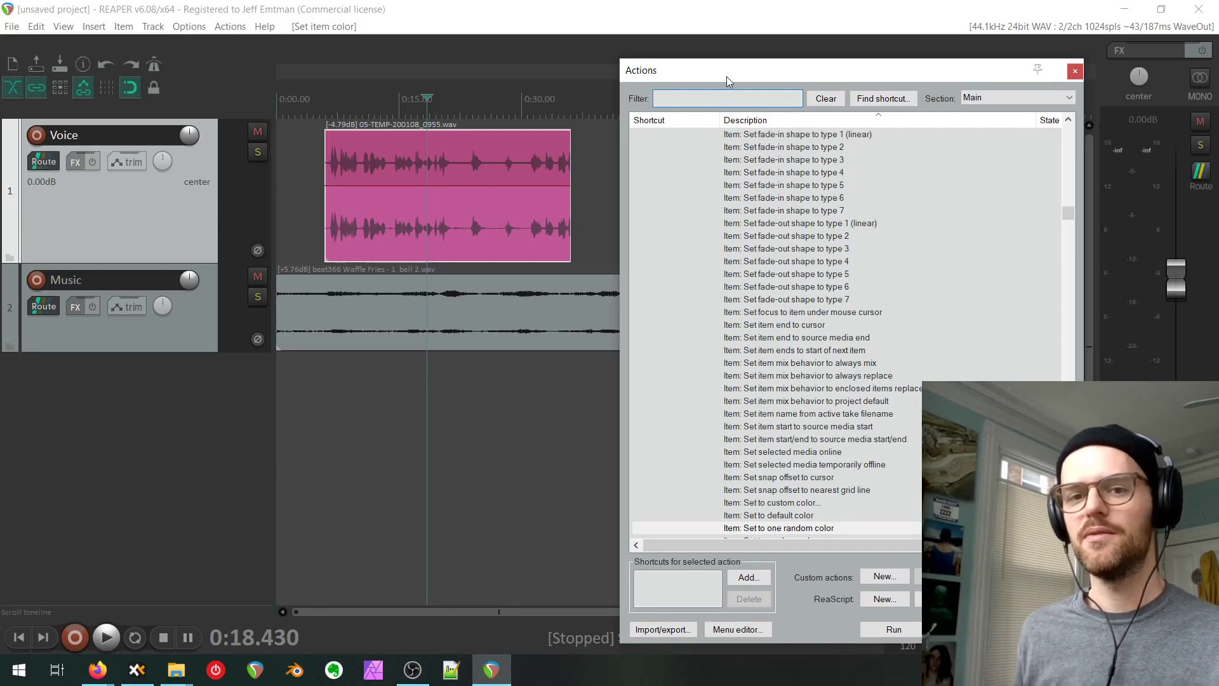
left_click(1075, 72)
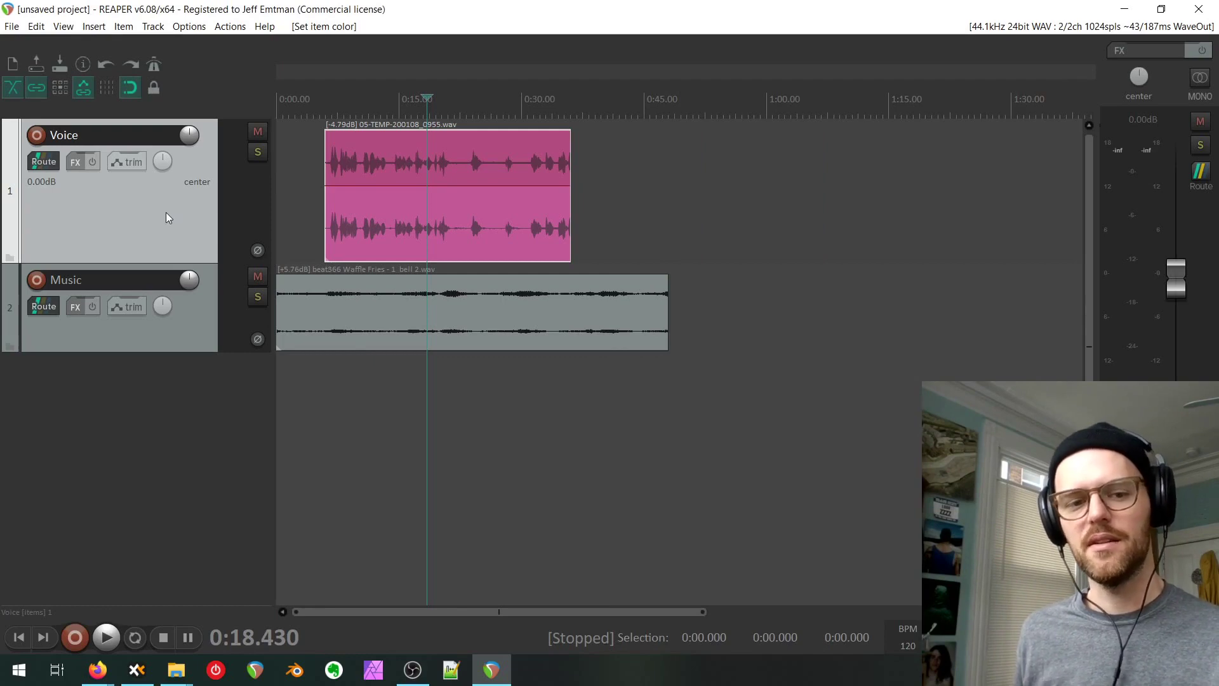
Show the volume envelopes of the Voice track and the Music track.
key("v")
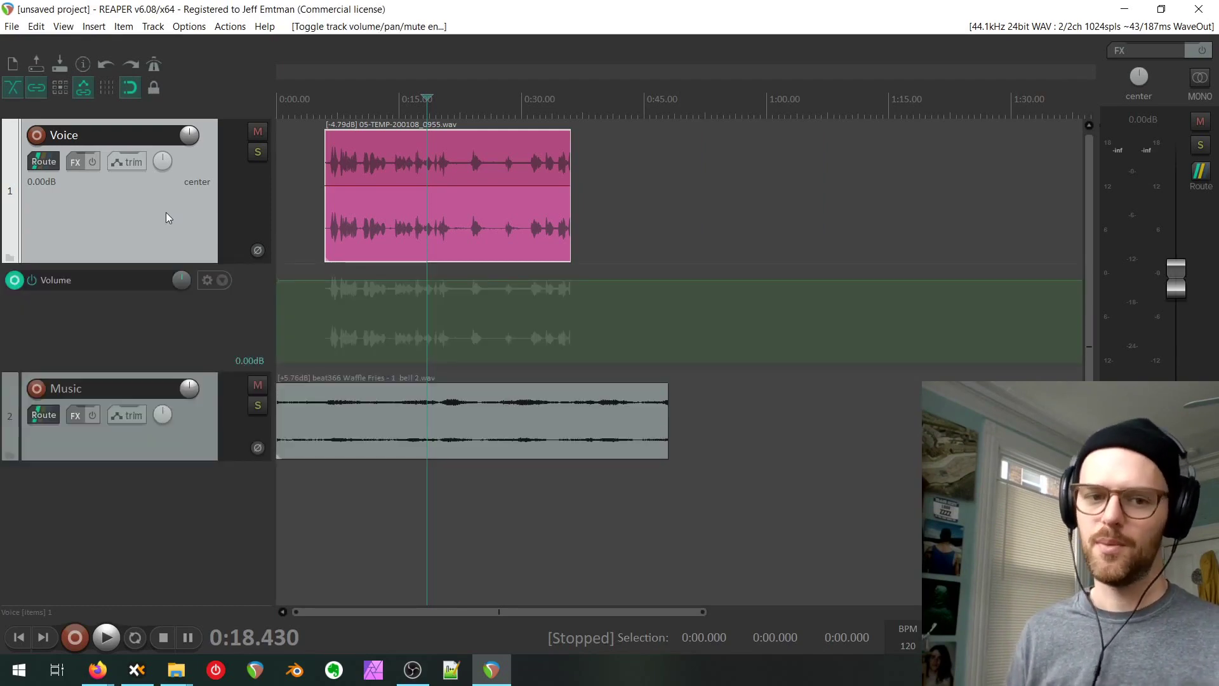
left_click(197, 445)
key("v")
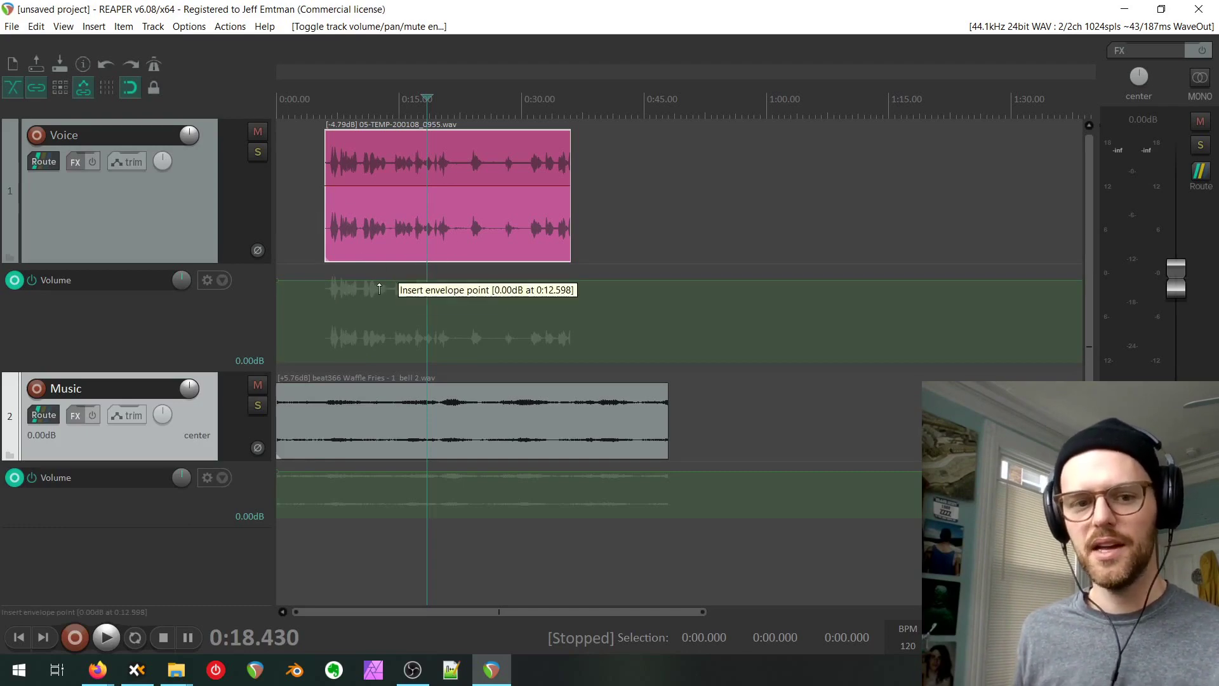
Try adding points and a dip to about -30 dB near 0:23 on the Voice volume envelope, and undo these edits.
left_click(379, 289)
left_click(427, 285)
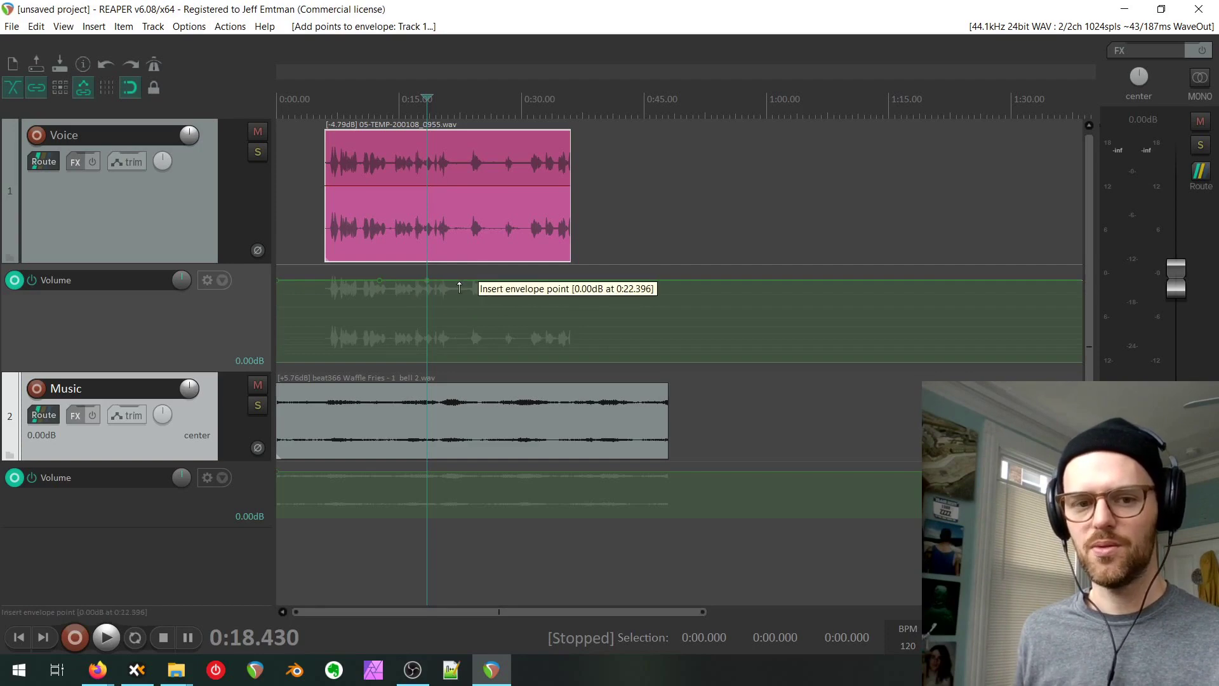
left_click_drag(465, 285, 469, 369)
left_click_drag(534, 331, 532, 242)
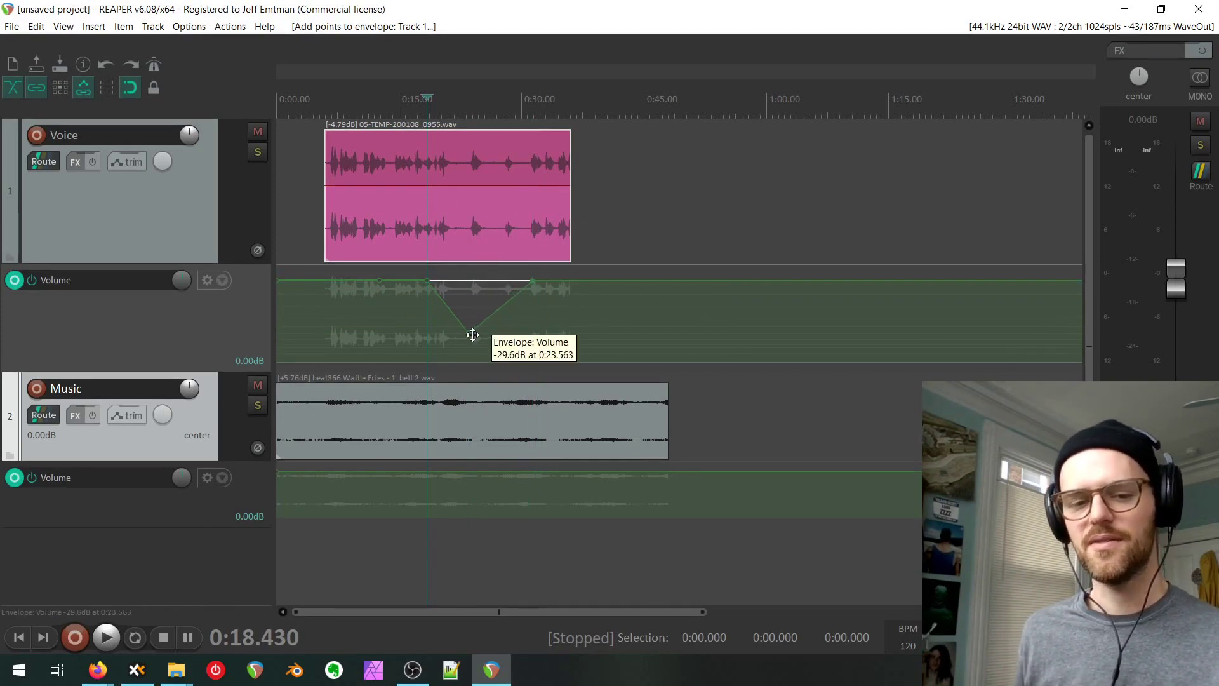
left_click_drag(478, 339, 508, 313)
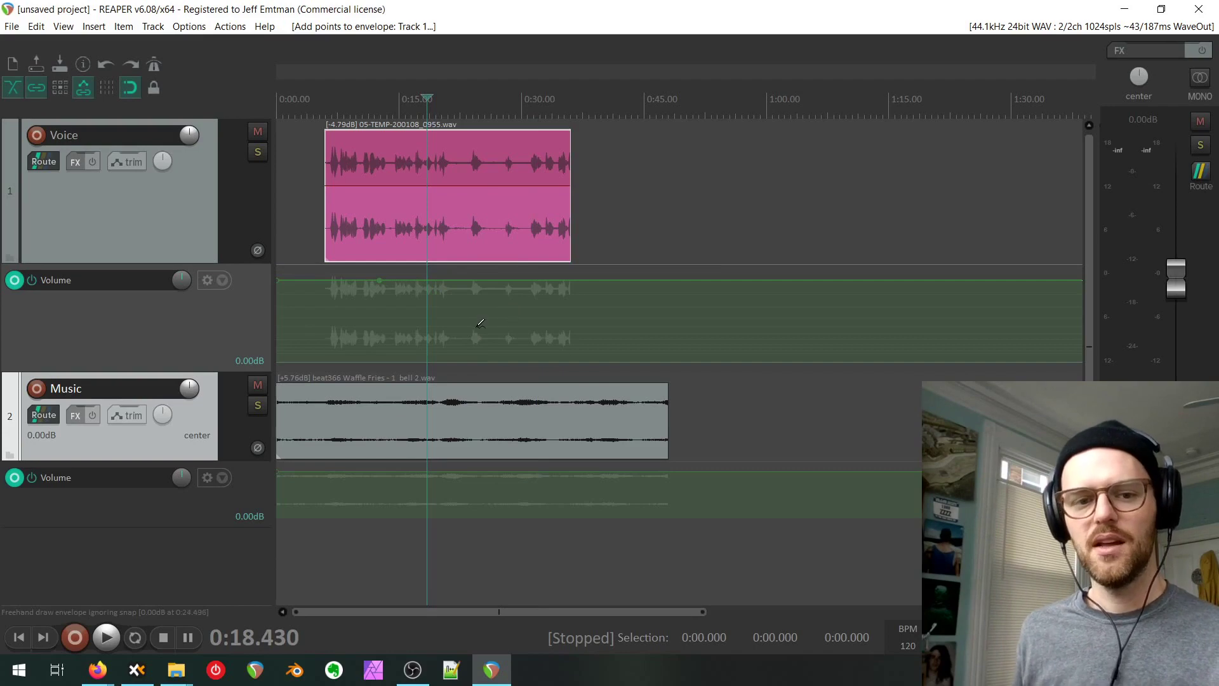
key("ctrl+z")
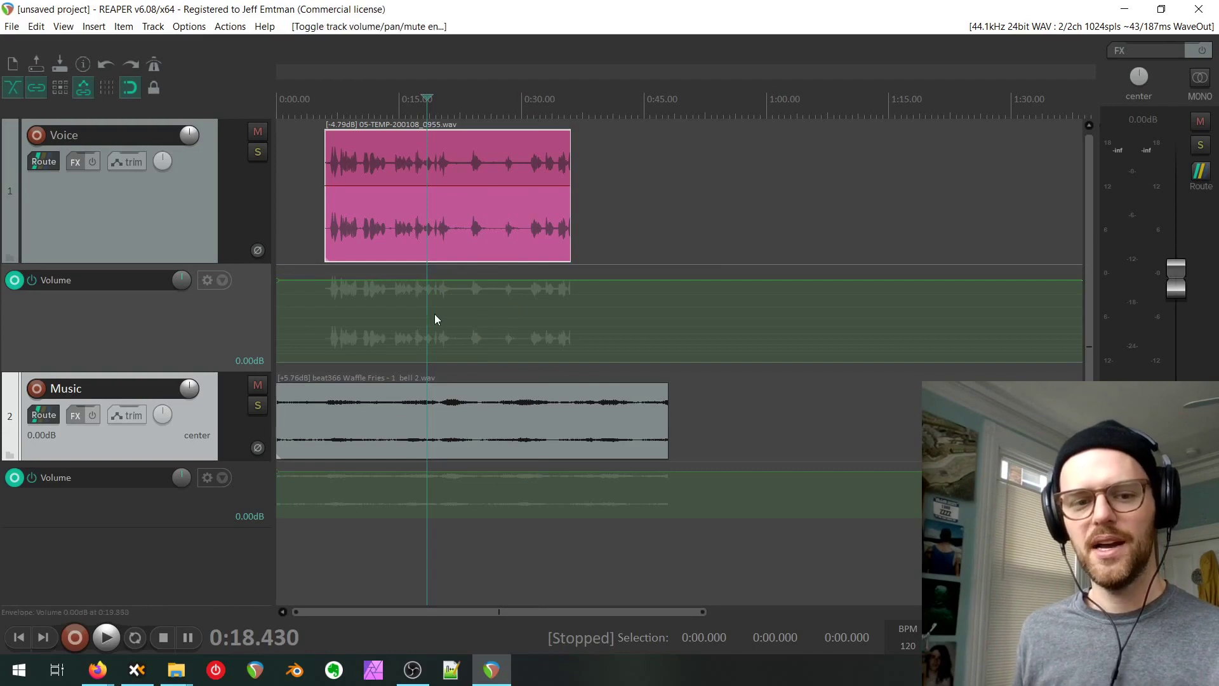
Try ducking the middle of the Music volume envelope to about -33 dB with four points, and undo these edits.
left_click(322, 471, "shift")
left_click(304, 471, "shift")
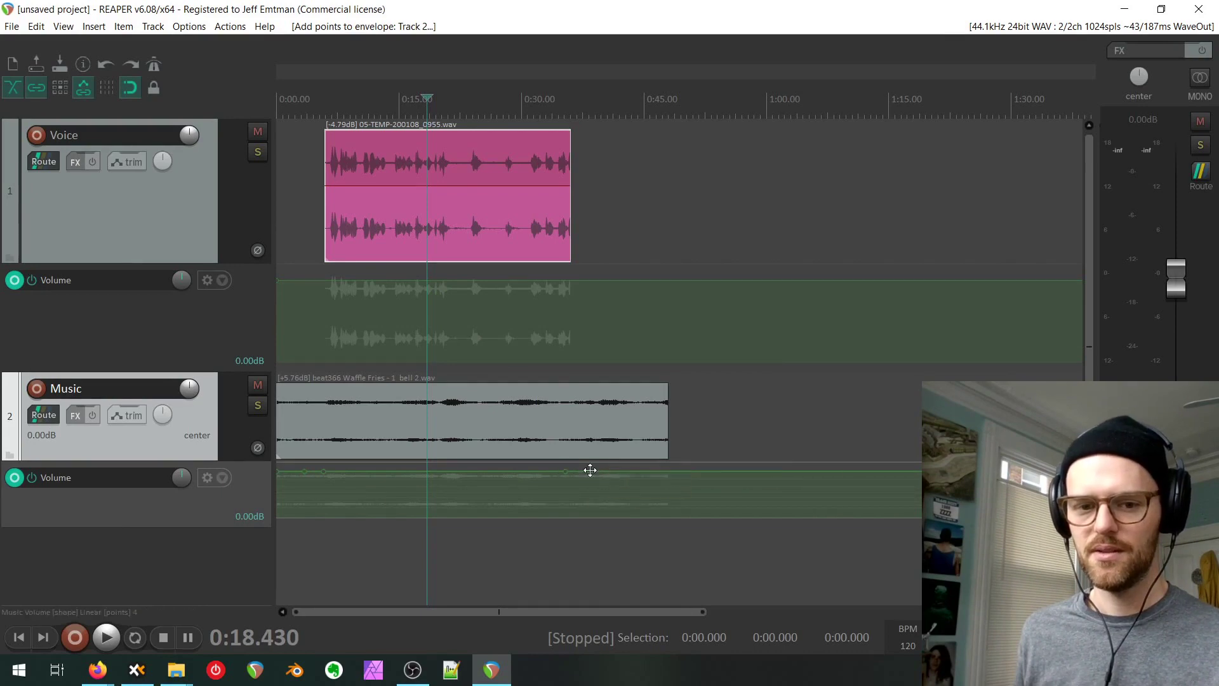
left_click_drag(437, 471, 419, 579)
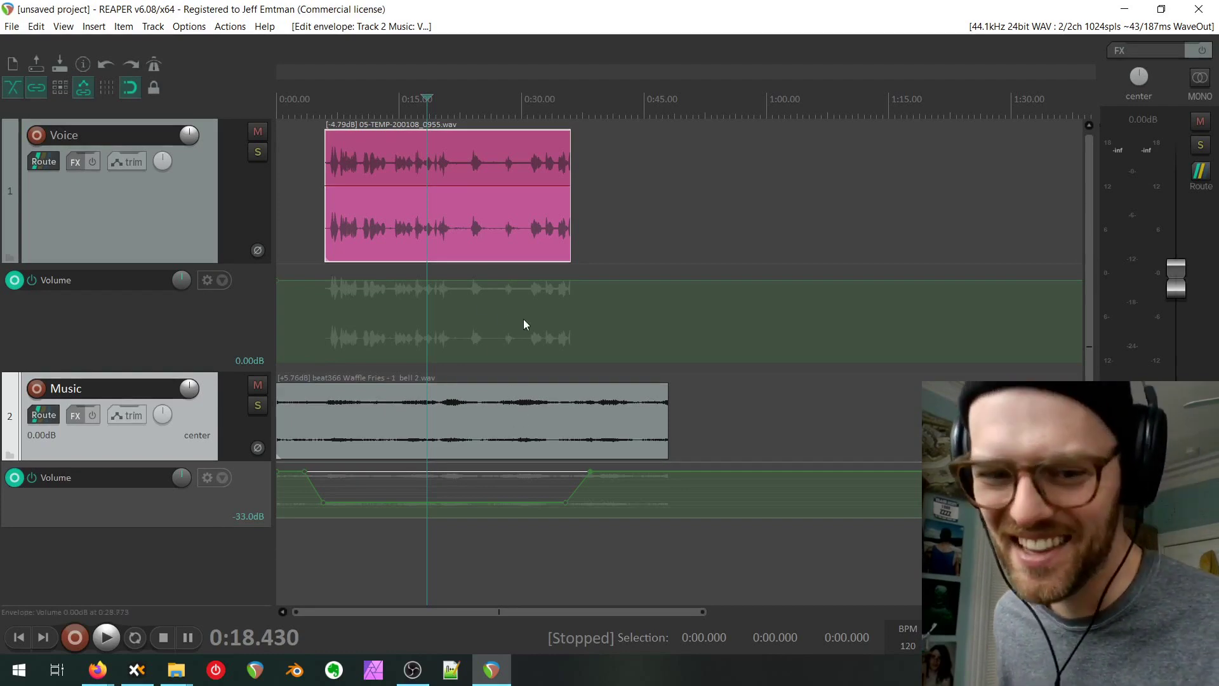
key("ctrl+z")
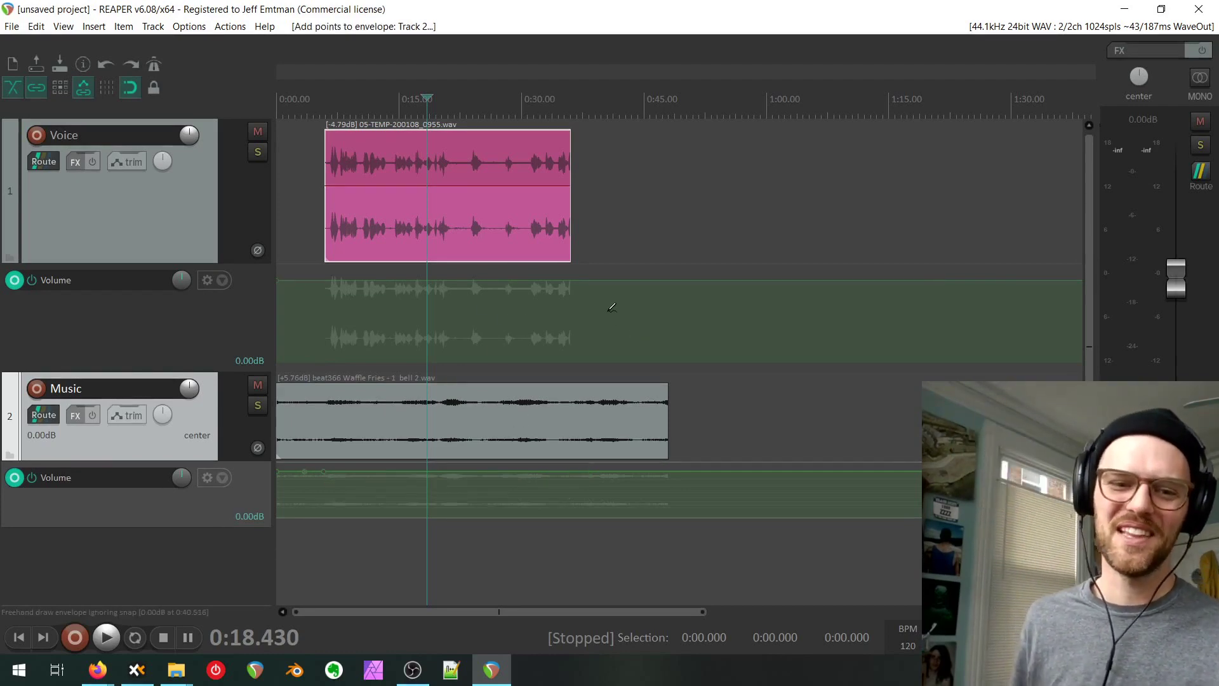
key("ctrl+z")
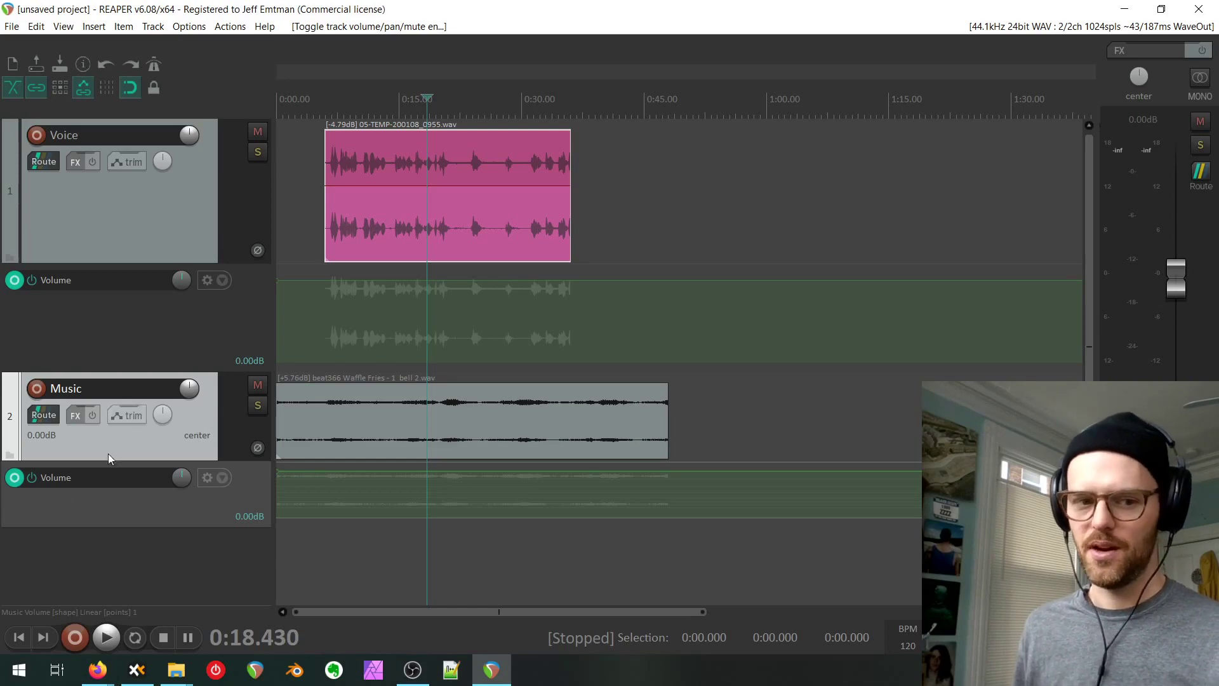
Activate the Volume (Pre-FX) envelope on the Music track and make that track taller.
left_click(120, 414)
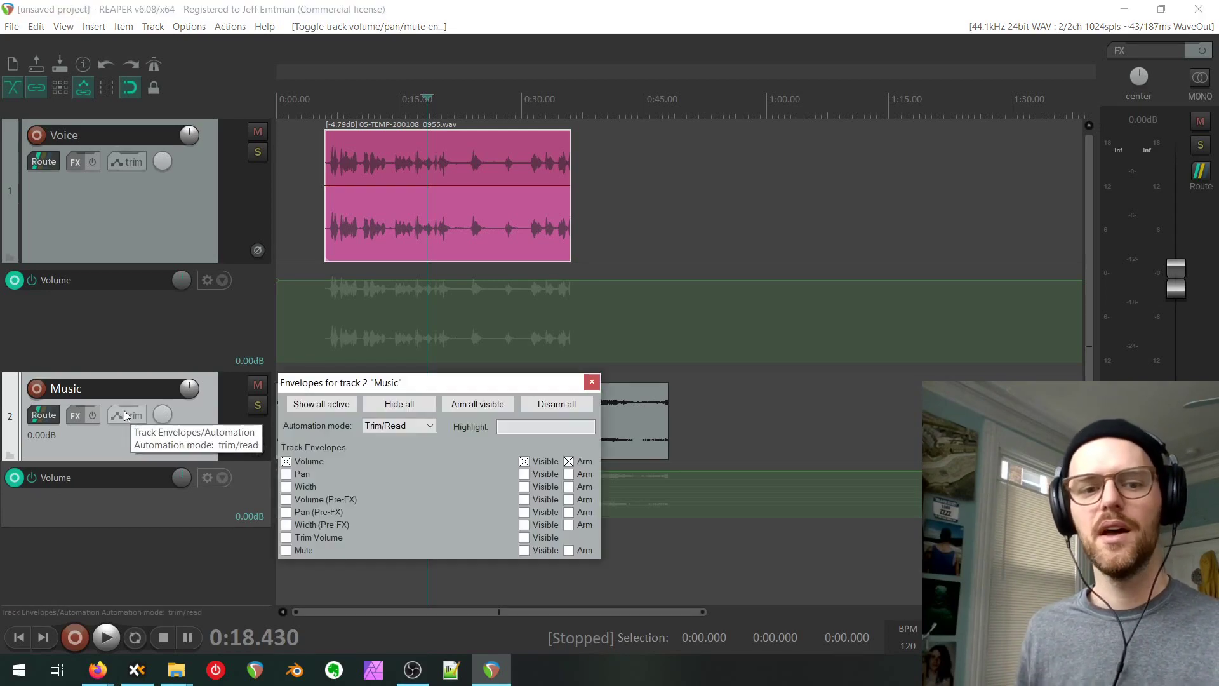
left_click(286, 501)
left_click(592, 381)
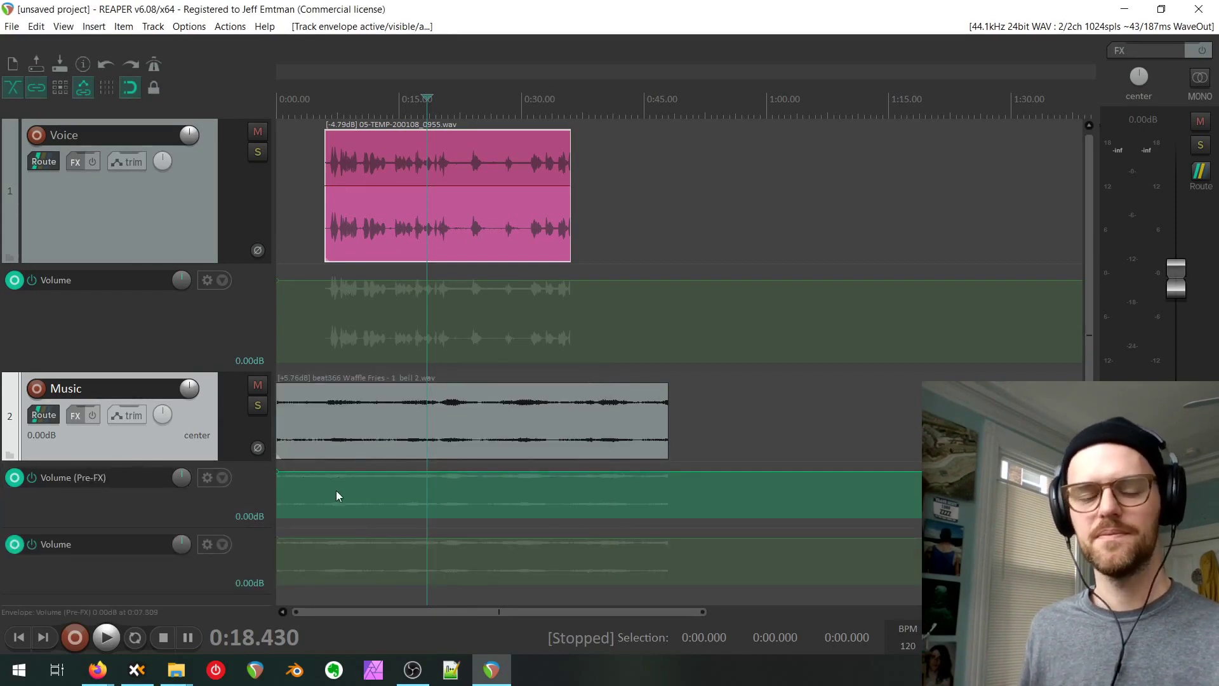
left_click_drag(123, 461, 123, 560)
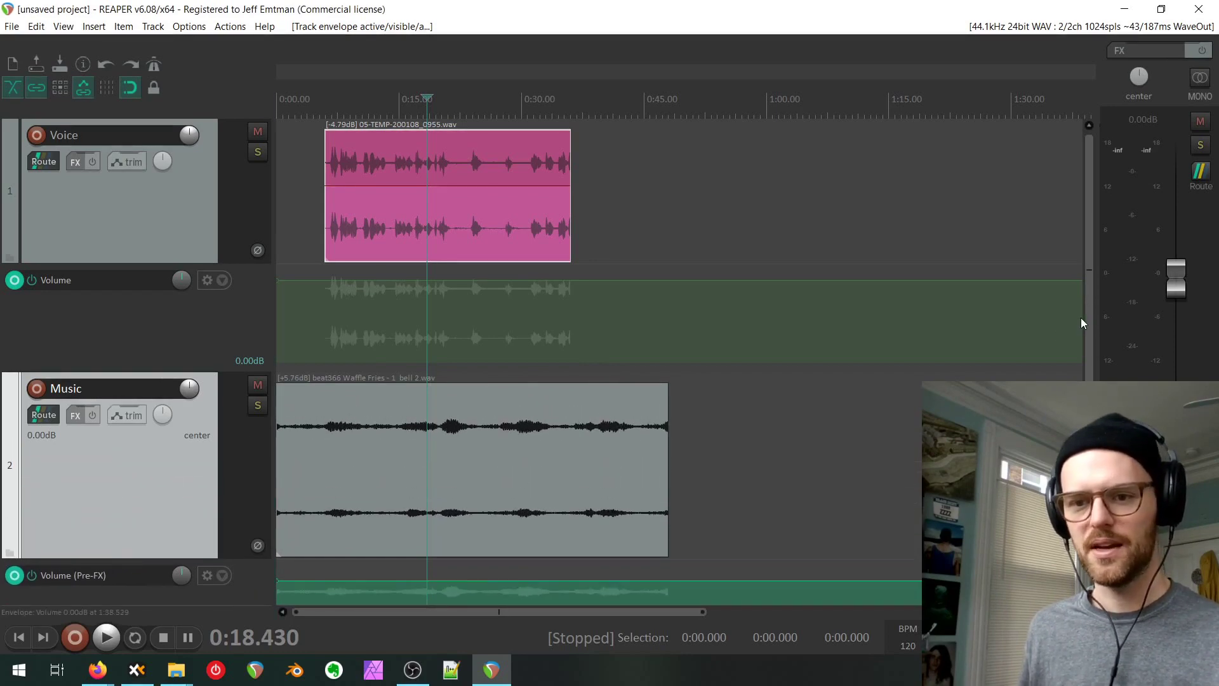
Add four points to the Music track's Volume (Pre-FX) envelope and lower the segment between the inner two to about -17 dB.
scroll(1083, 324, "down", 4)
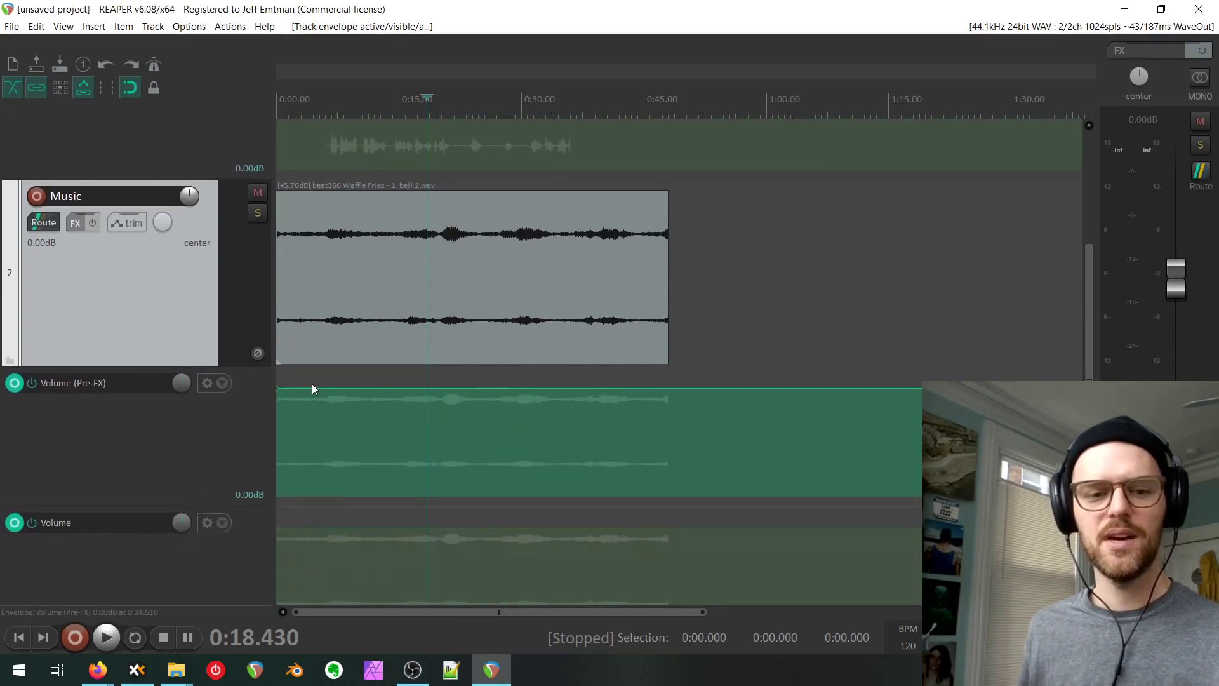
left_click(306, 388)
left_click(338, 388)
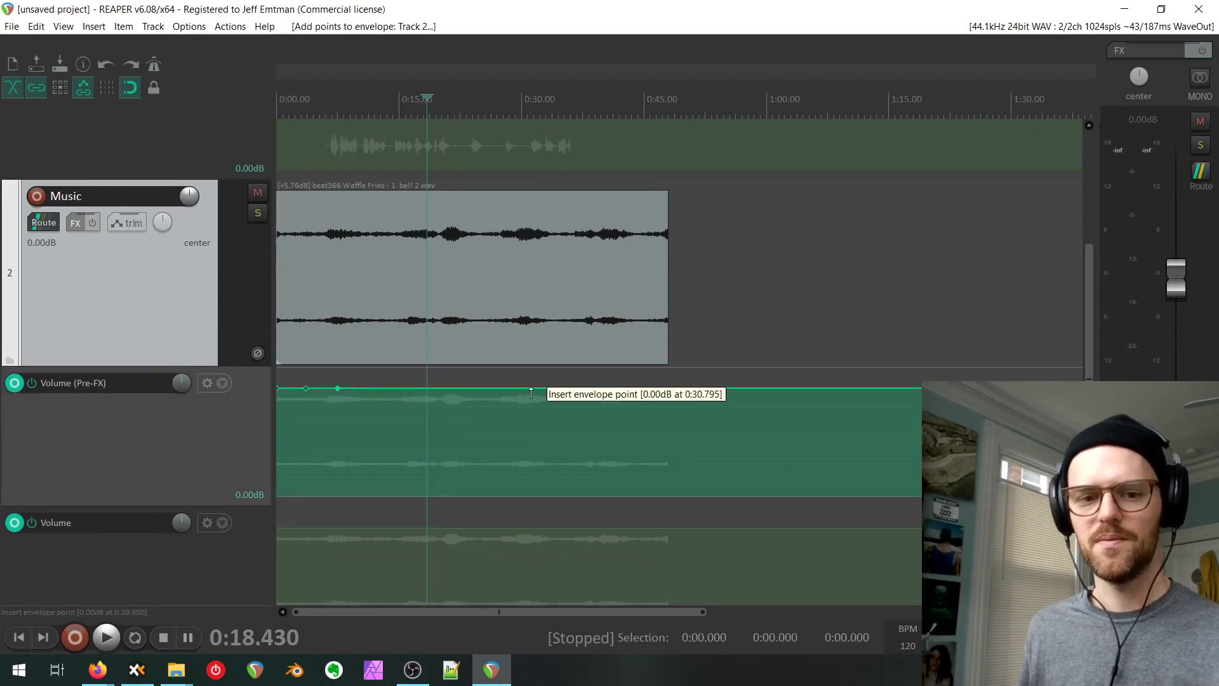
left_click(532, 388)
left_click(585, 388)
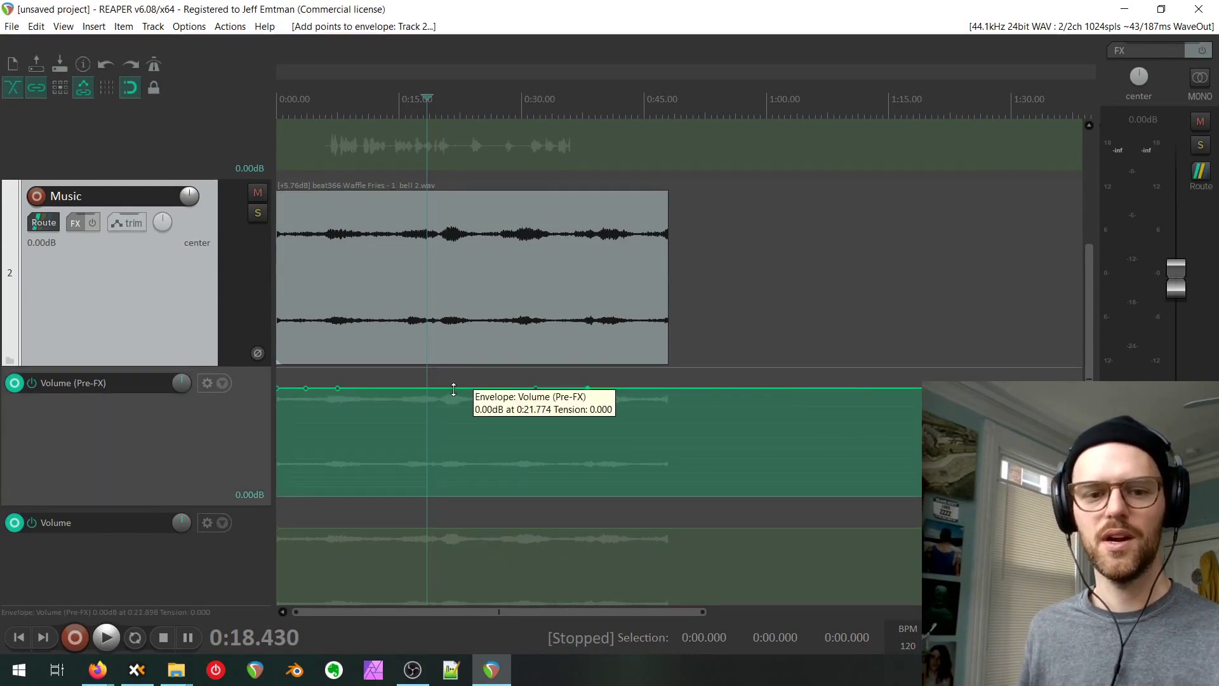
left_click_drag(452, 388, 443, 443)
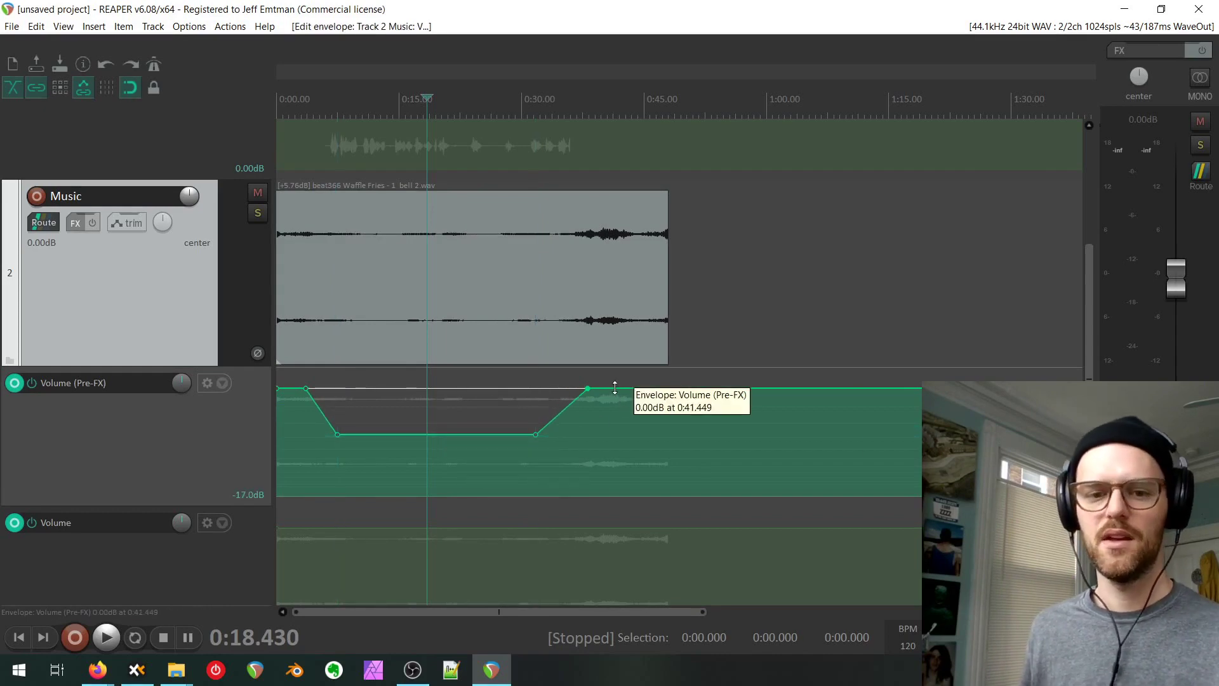
Raise the opening and closing sections of the Music Pre-FX envelope to its maximum and set the ducked section to about -10.8 dB.
left_click_drag(614, 388, 546, 285)
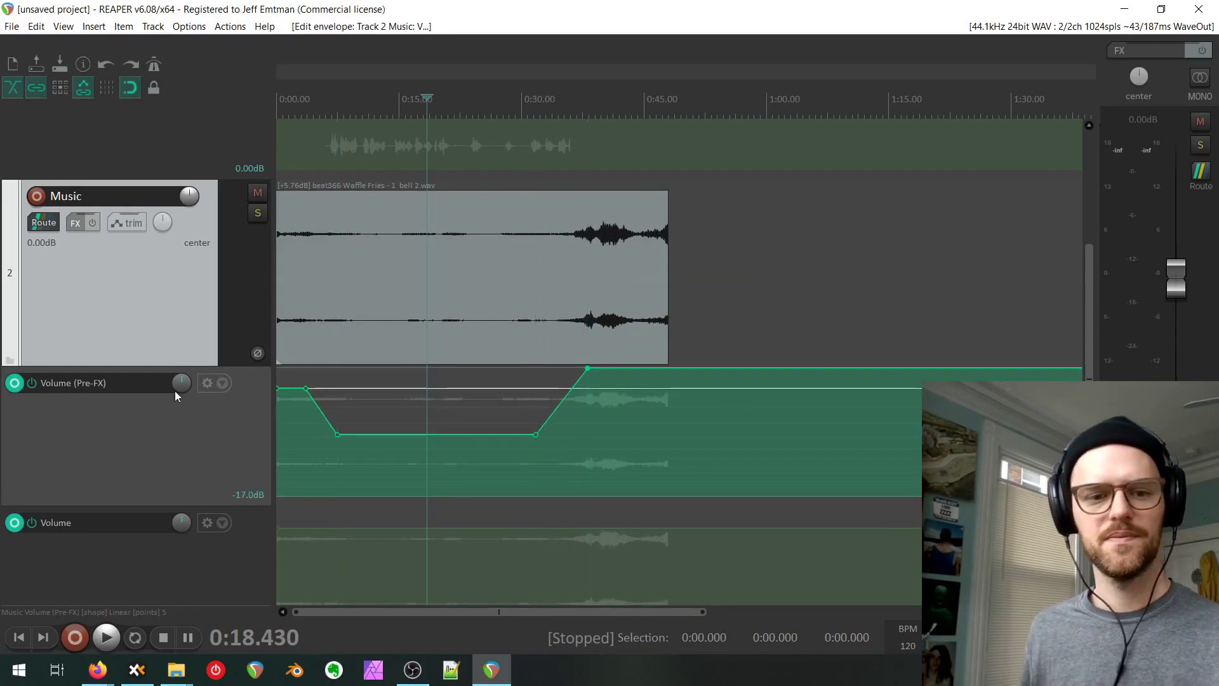
left_click_drag(298, 388, 311, 306)
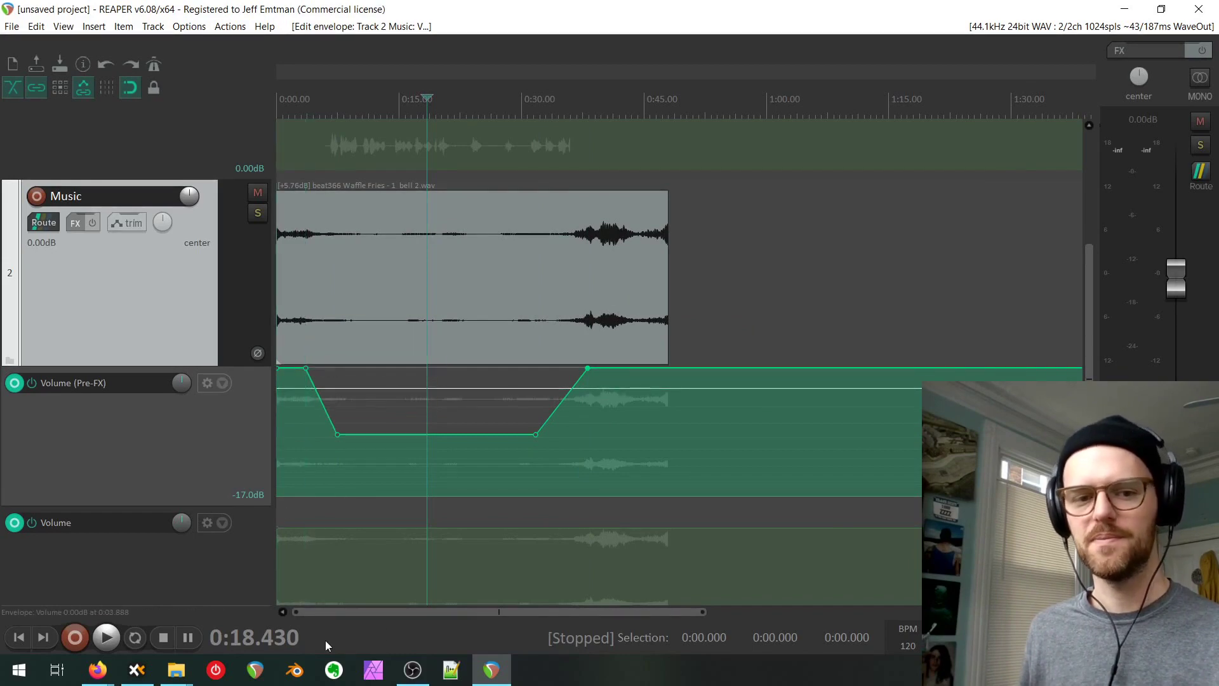
mouse_move(480, 434)
left_mouse_down()
mouse_move(477, 465)
mouse_move(477, 378)
mouse_move(478, 414)
left_mouse_up()
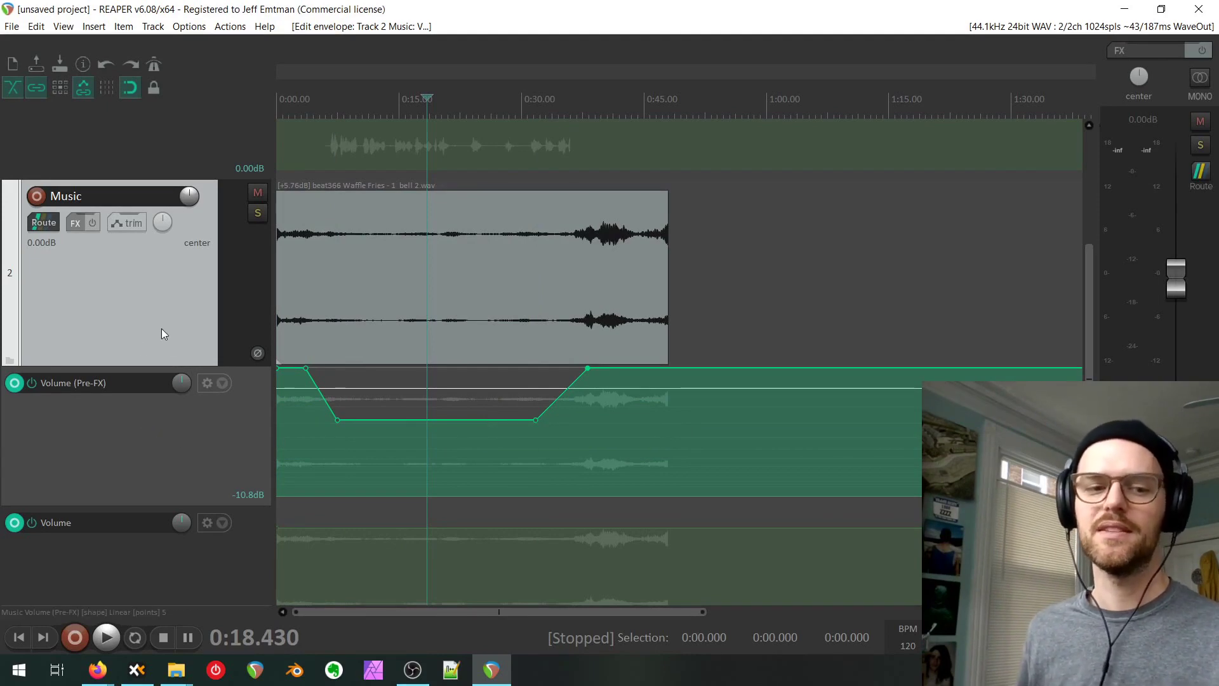
Toggle the Music track's Volume (Pre-FX) envelope and its visibility off and back on in the track's envelope settings.
left_click(127, 220)
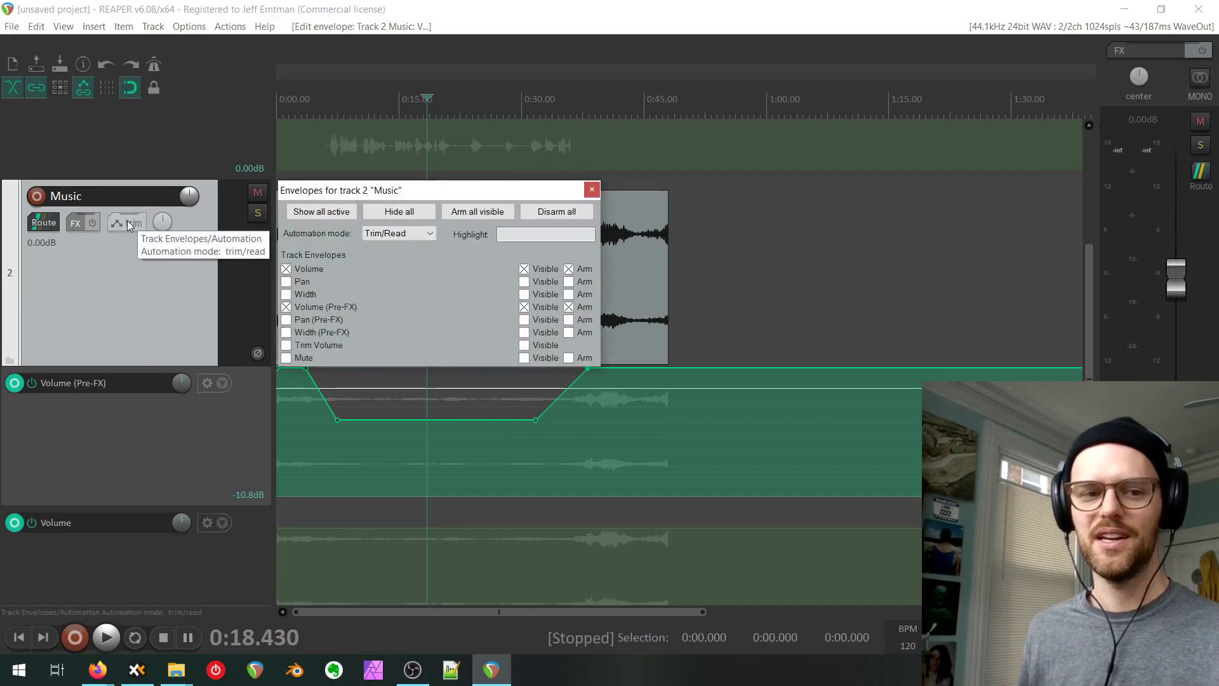
left_click(286, 309)
left_click(286, 310)
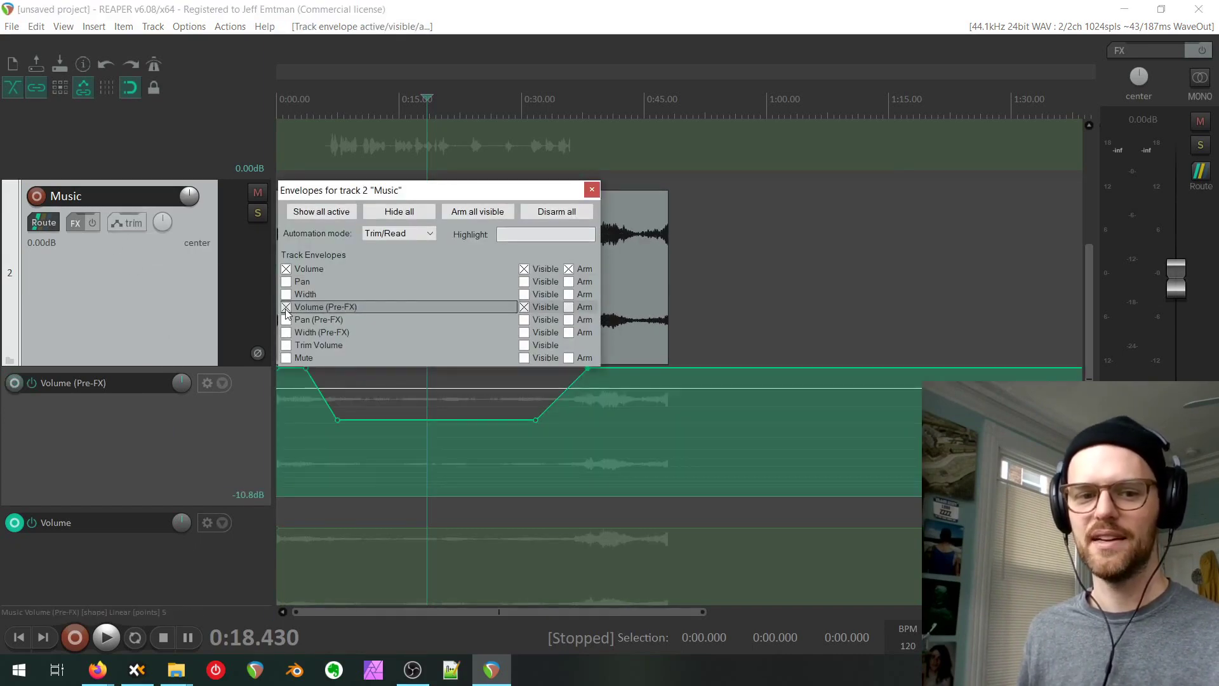
left_click(286, 308)
left_click(286, 308)
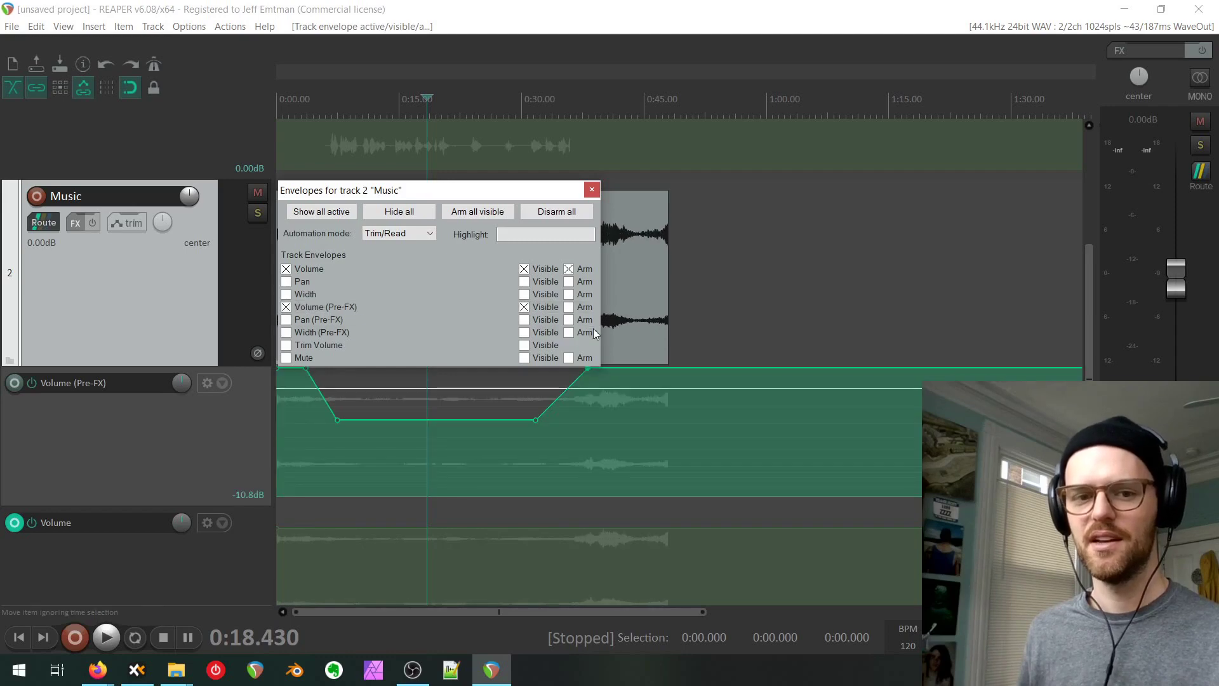
left_click(526, 309)
left_click(526, 308)
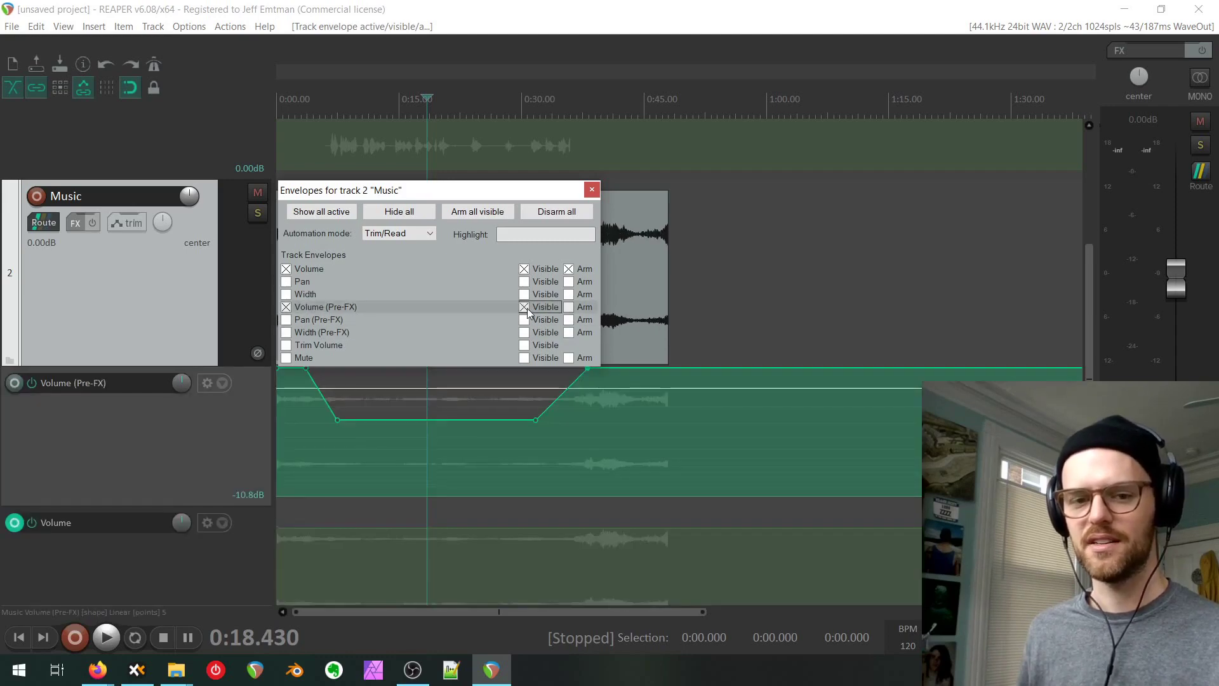
left_click(593, 190)
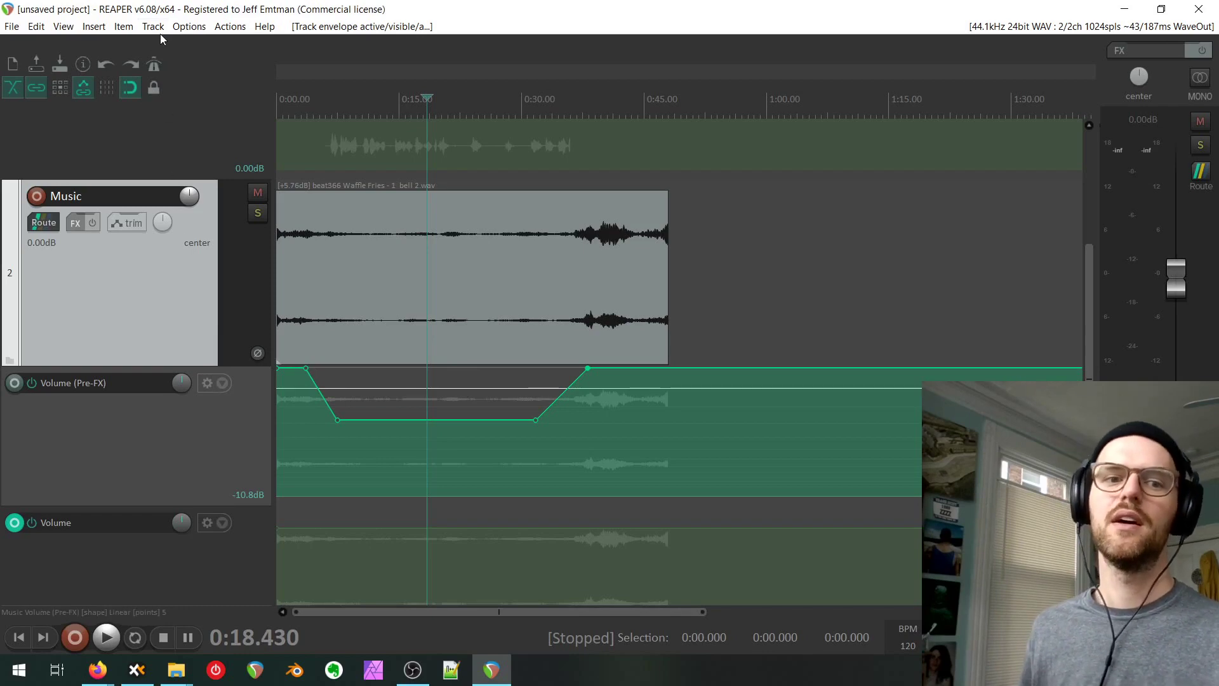
Look up which action in the action list is assigned to the V shortcut.
left_click(191, 27)
mouse_move(229, 27)
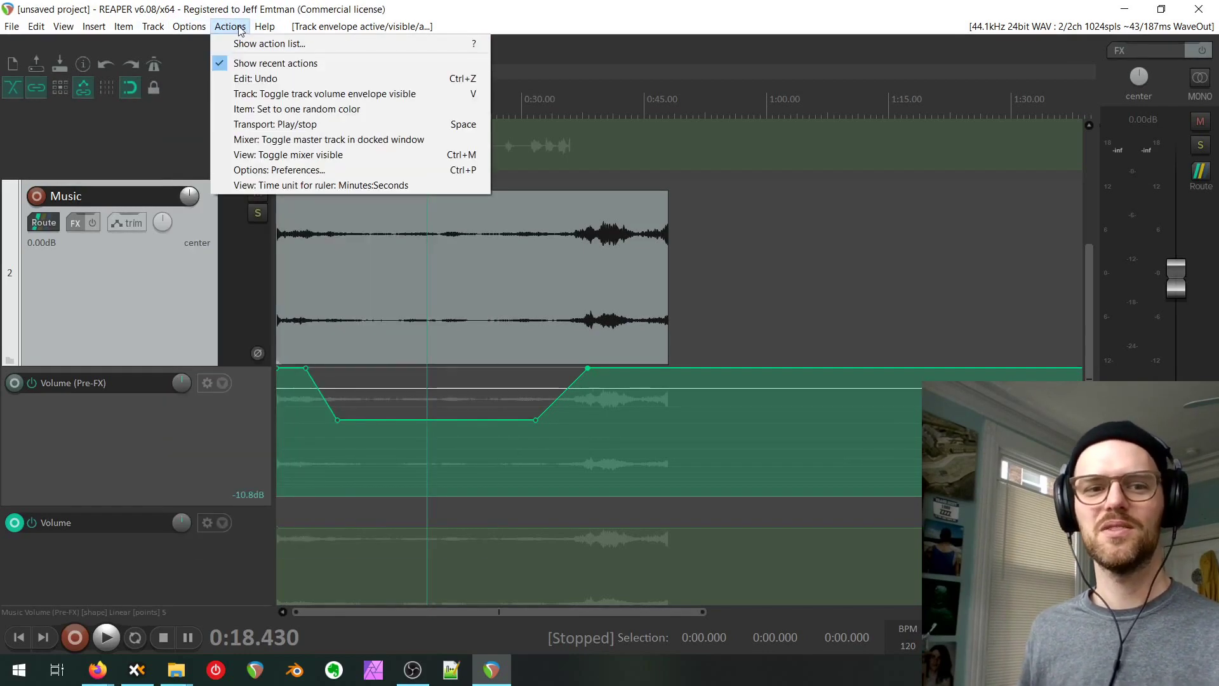
left_click(242, 48)
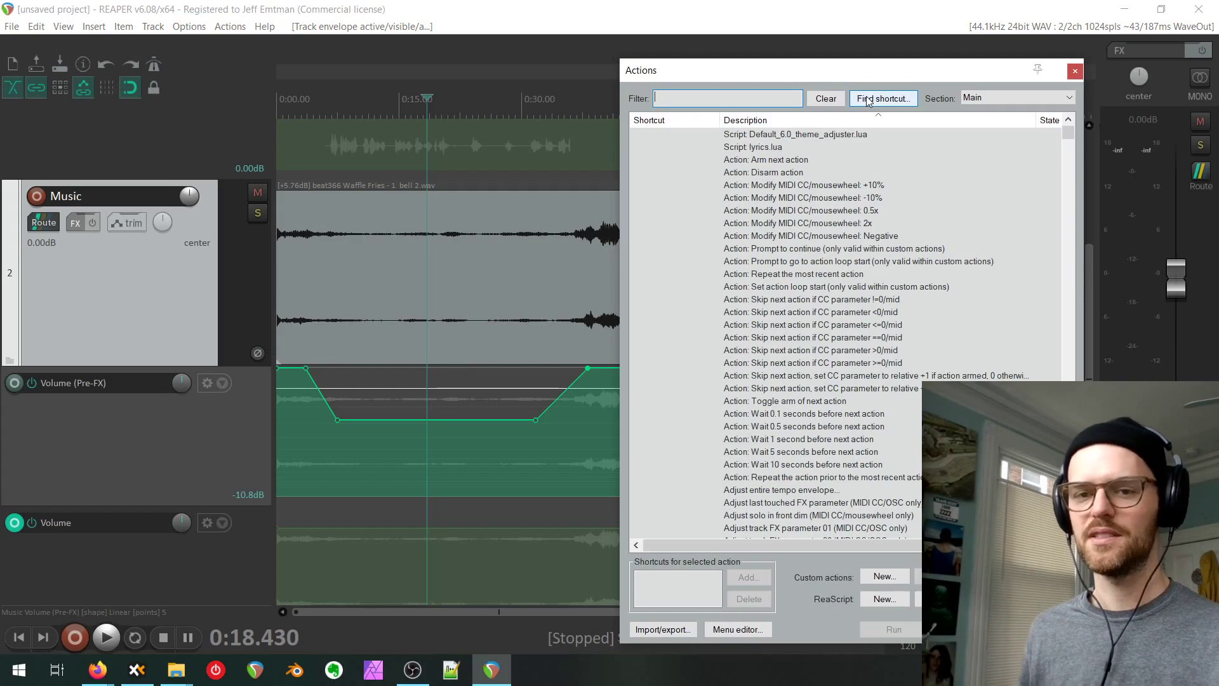
left_click(869, 102)
key("v")
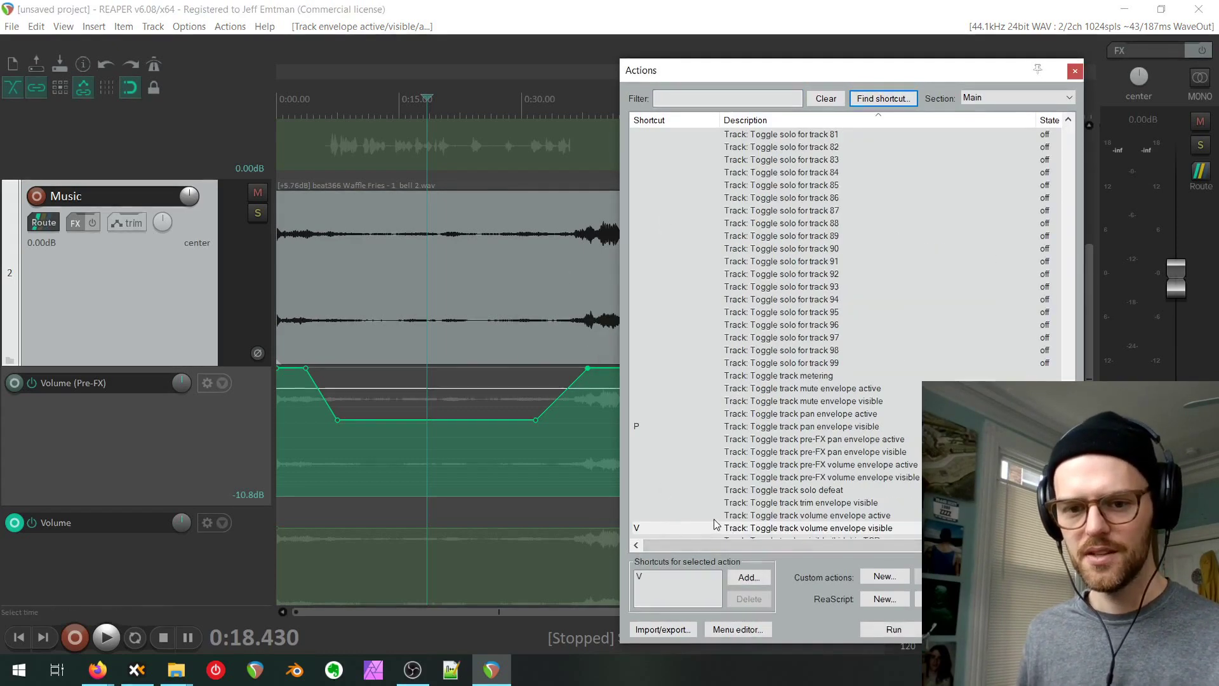
scroll(717, 525, "down", 1)
scroll(718, 524, "down", 1)
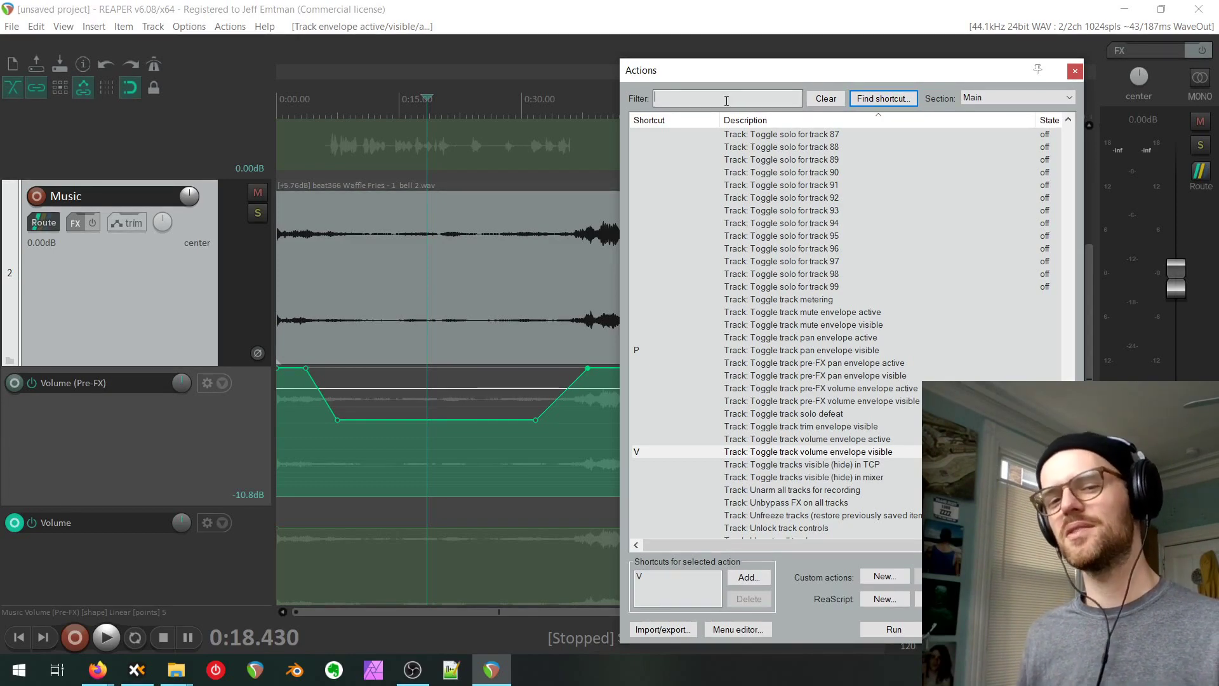
Filter the actions for "toggle volume pre" and assign V to "Track: Toggle track pre-FX volume envelope visible", overriding the existing mapping.
left_click(727, 98)
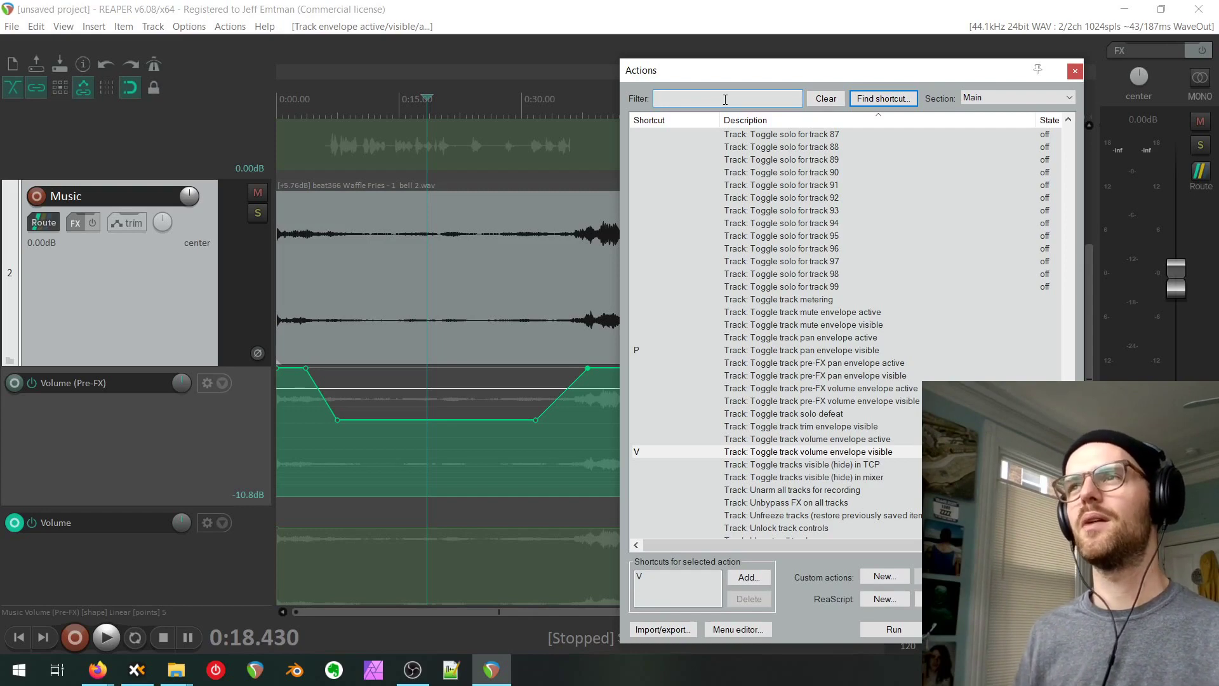
type("toggle vo")
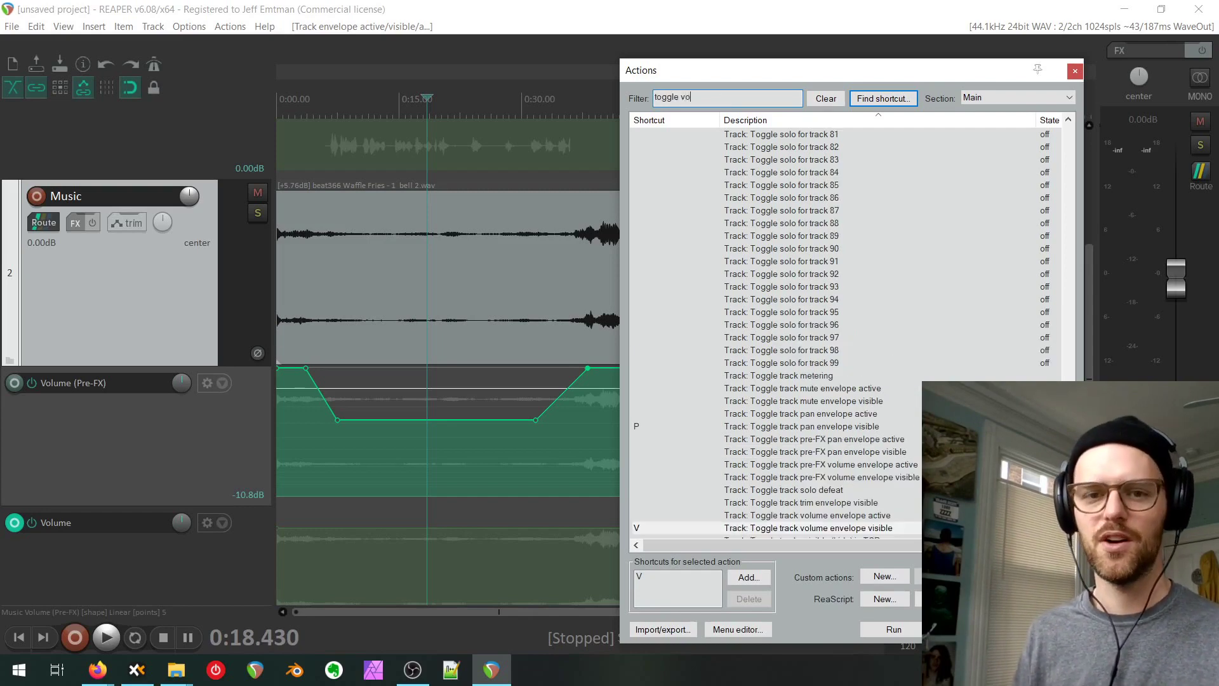
type("lume pre")
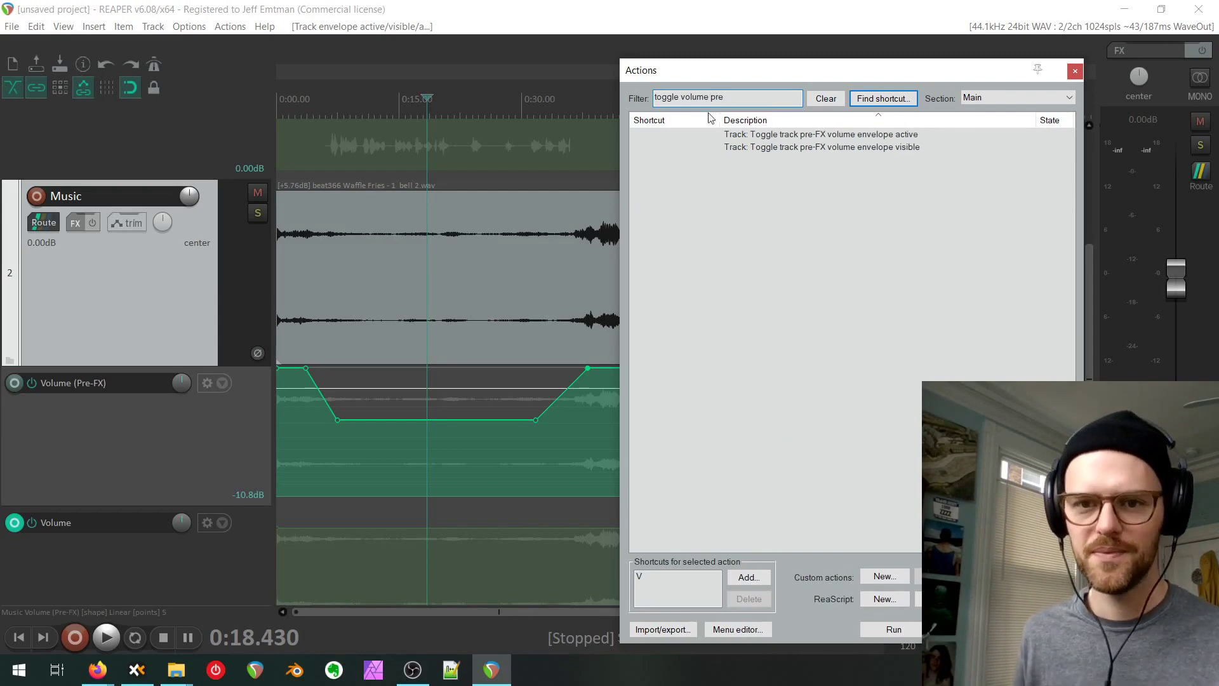
left_click(737, 148)
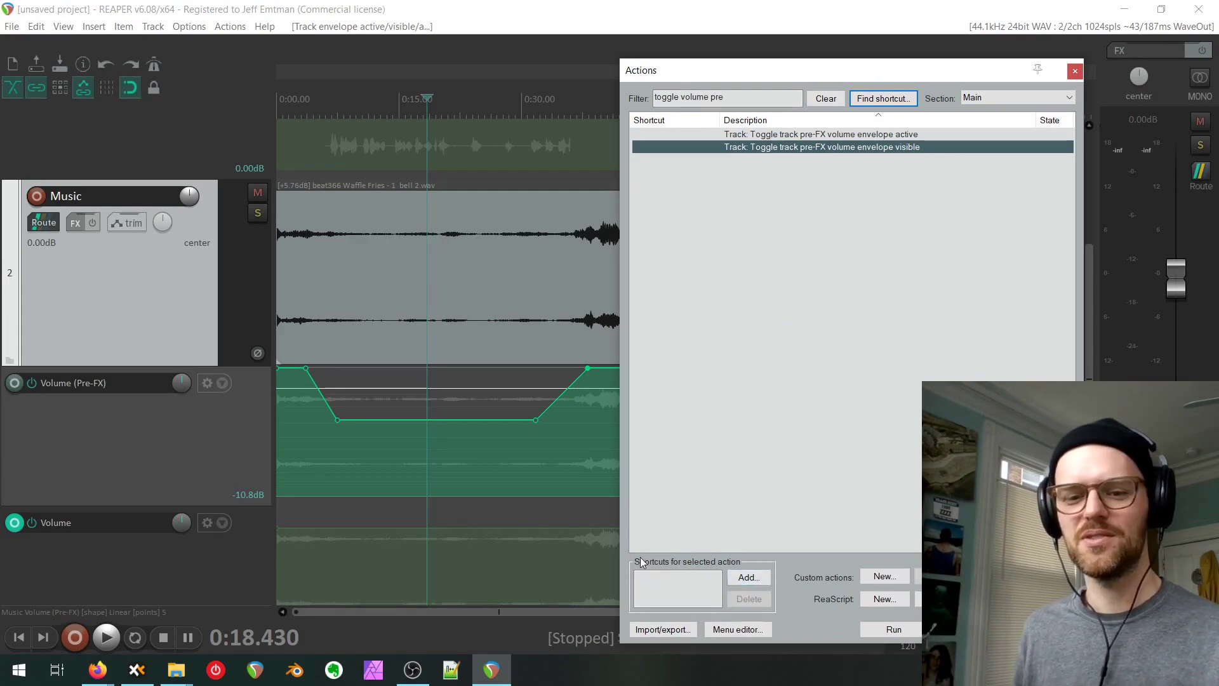
left_click(748, 578)
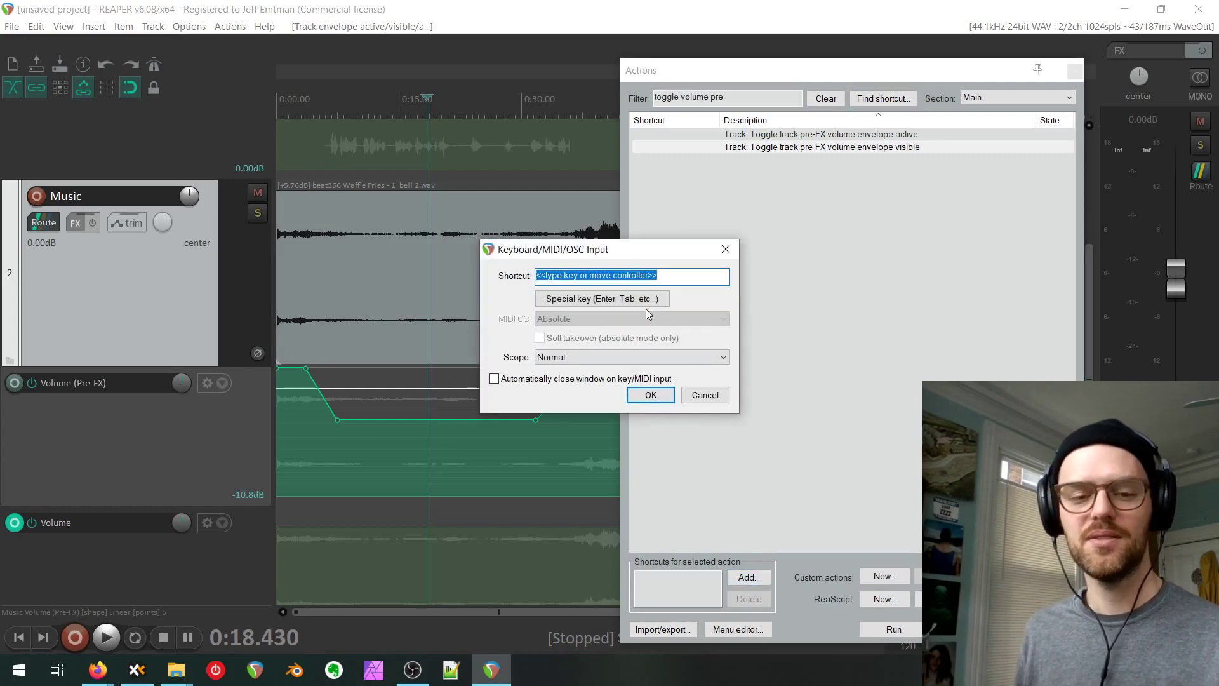
key("v")
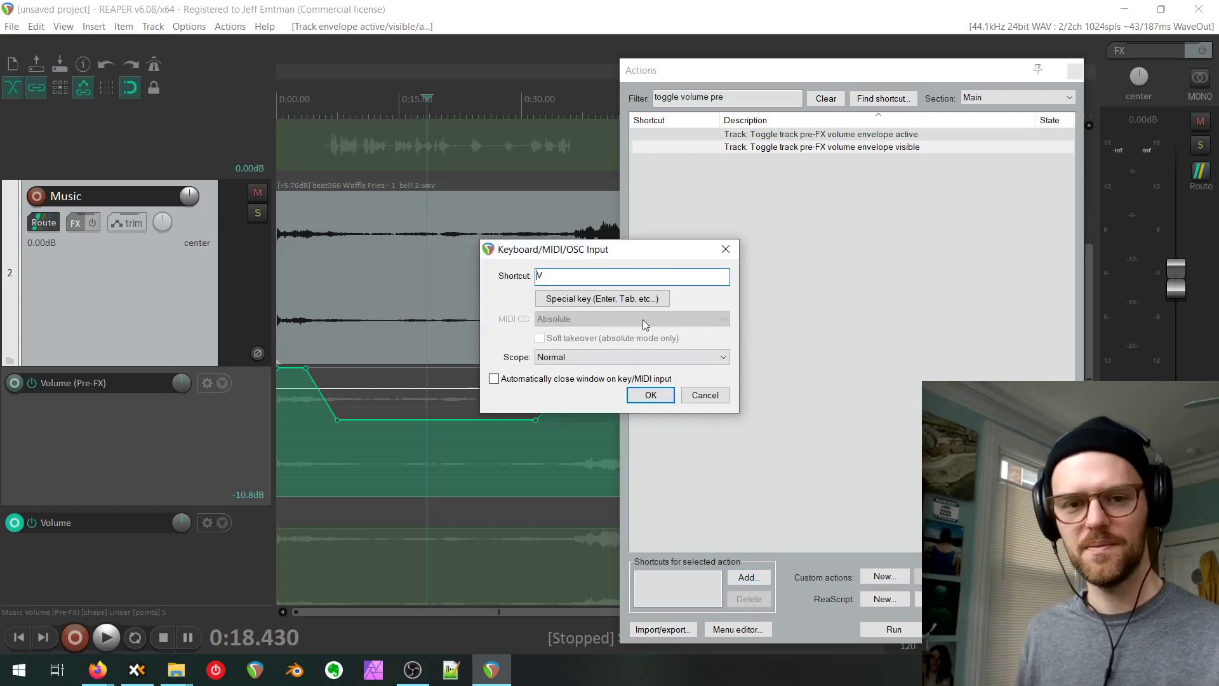
left_click(645, 398)
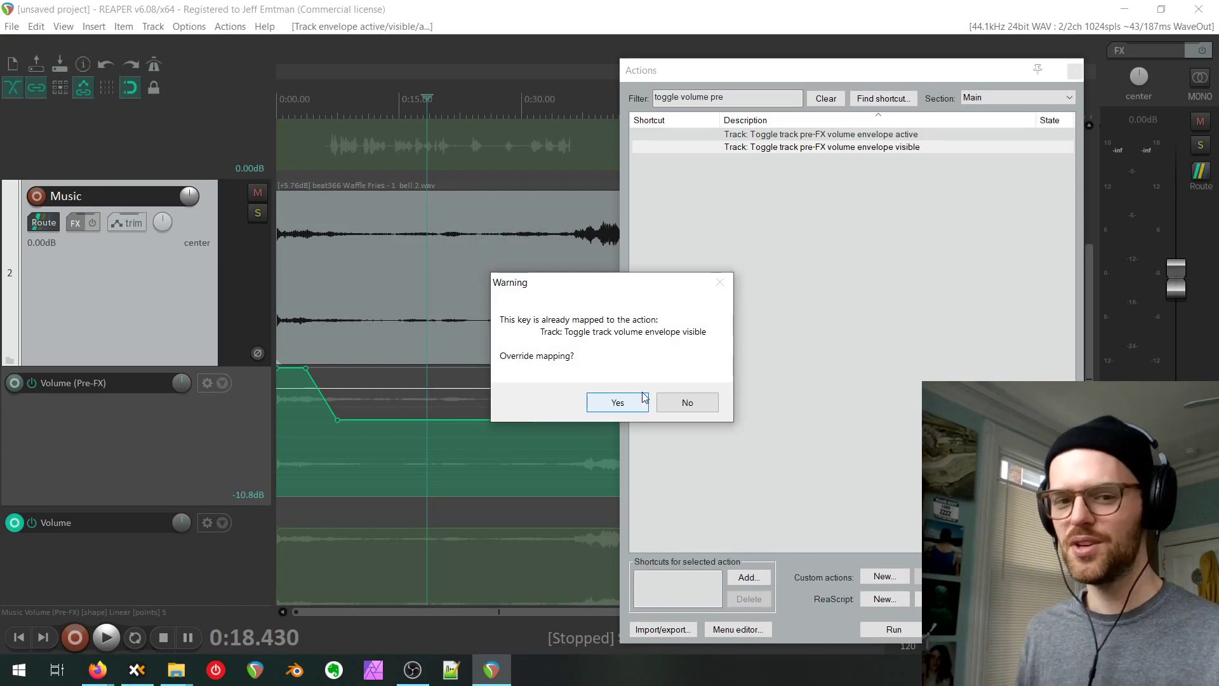
left_click(601, 407)
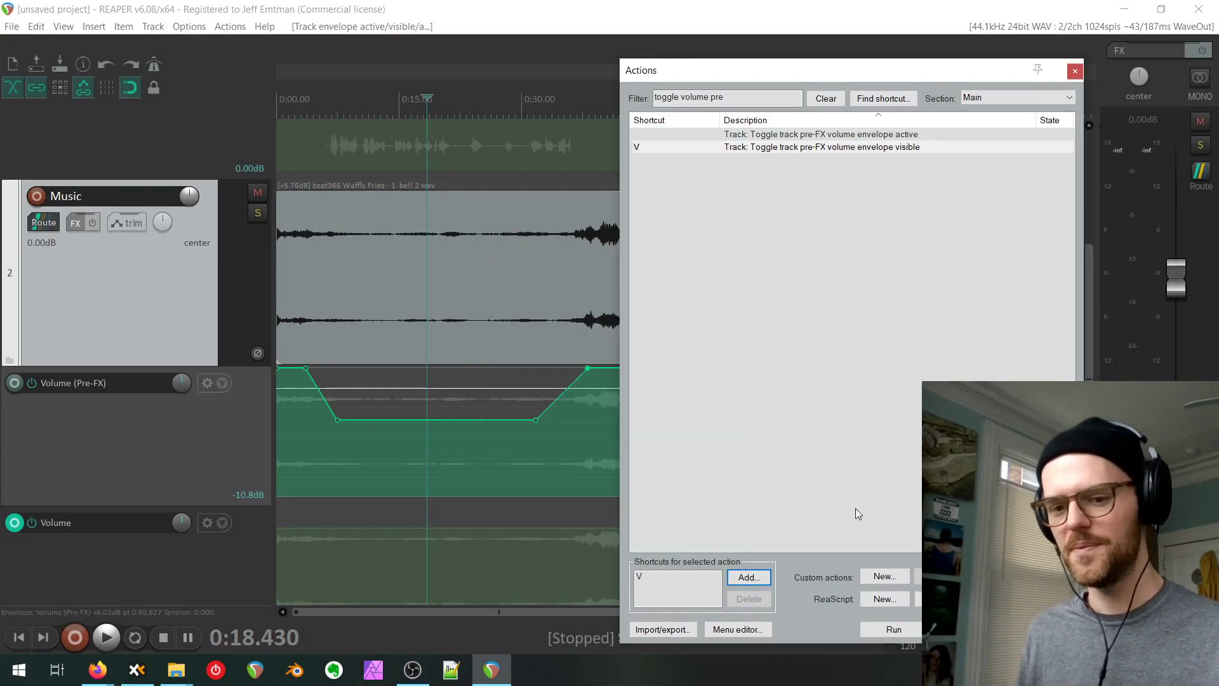
left_click(1043, 629)
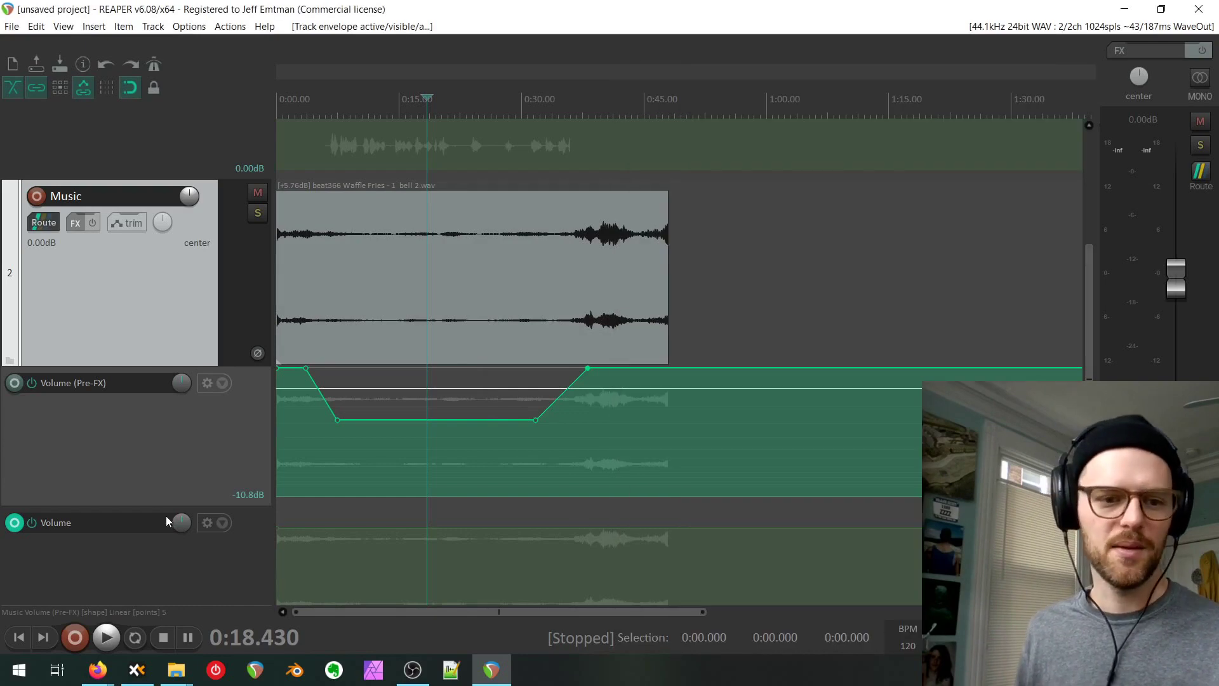
Hide the Volume and Volume (Pre-FX) envelopes of the Music track and the Volume envelope of the Voice track.
left_click(222, 522)
left_click(217, 542)
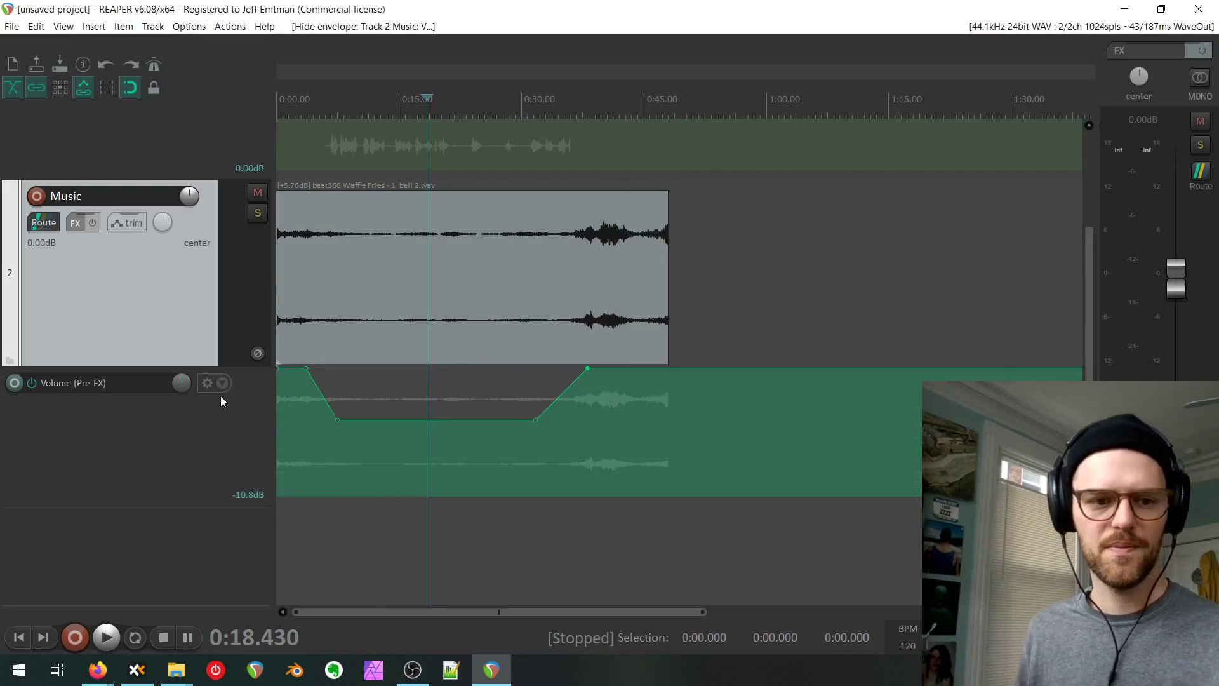
left_click(222, 383)
left_click(217, 400)
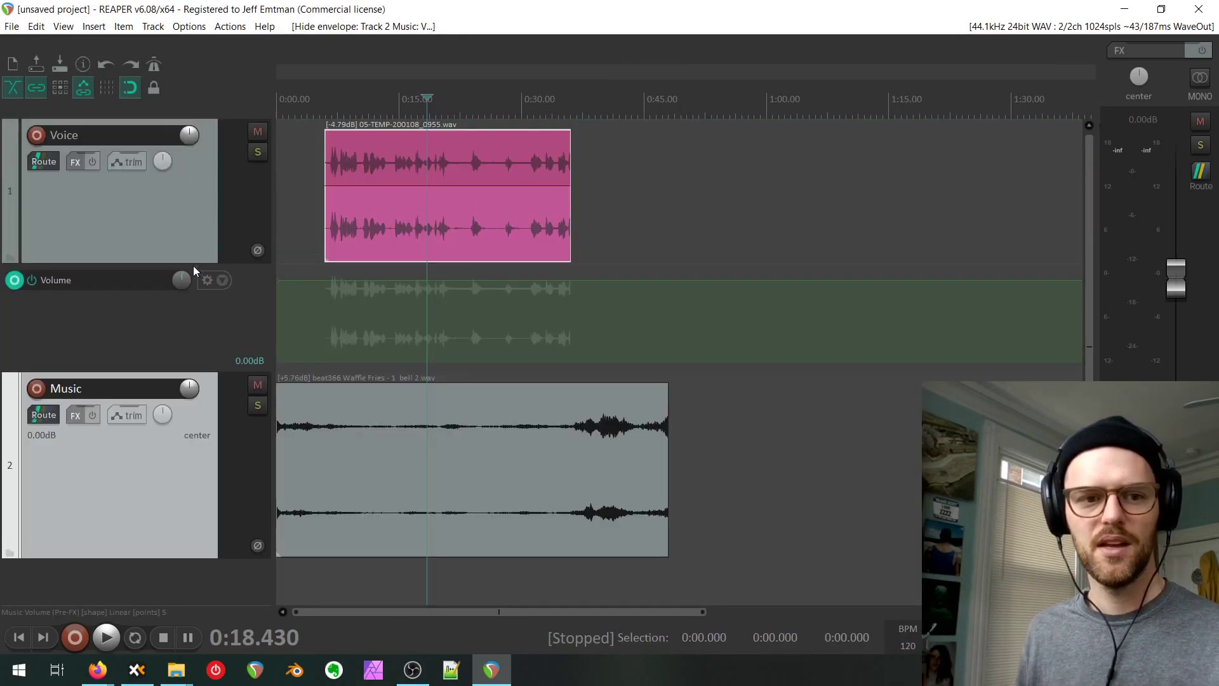
left_click(222, 280)
left_click(224, 301)
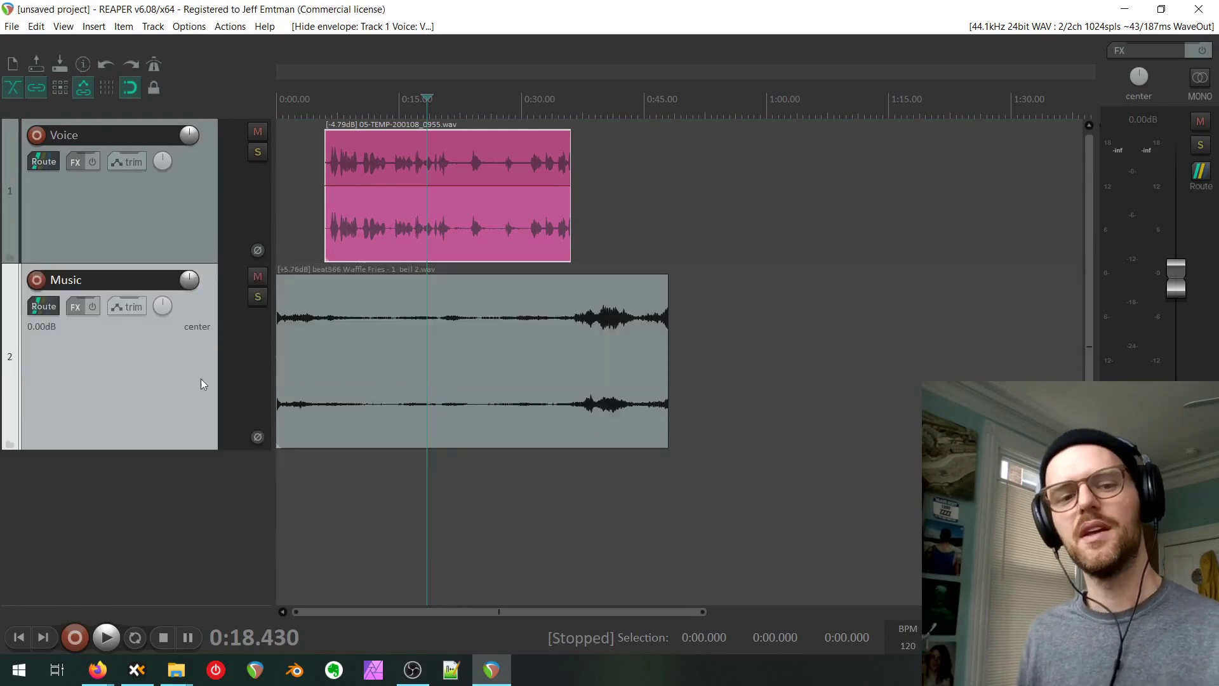
Show and hide the Music track's Volume (Pre-FX) envelope to test the new V shortcut.
left_click(417, 386)
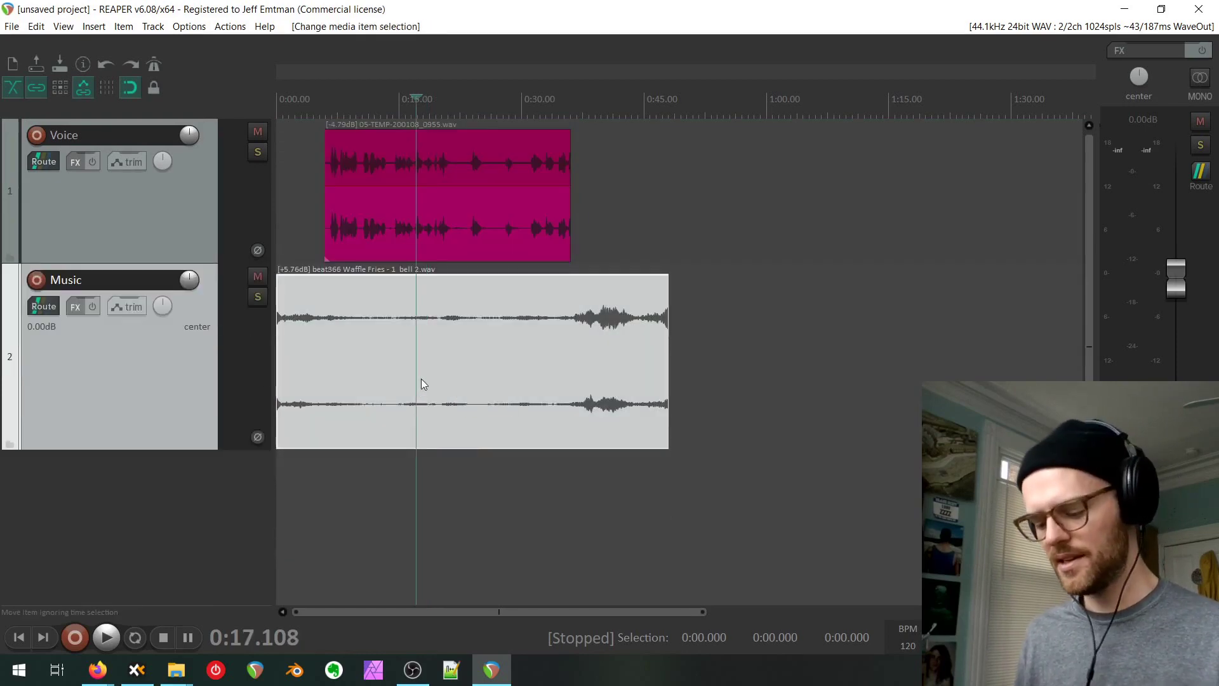
key("v")
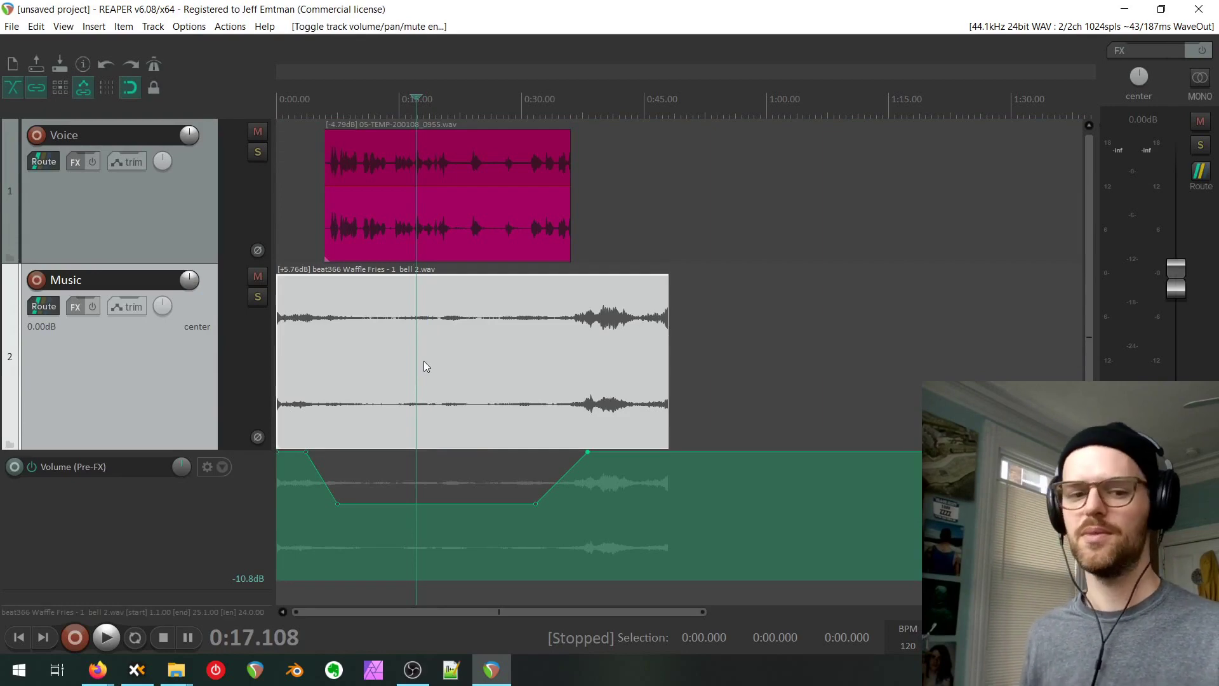
key("v")
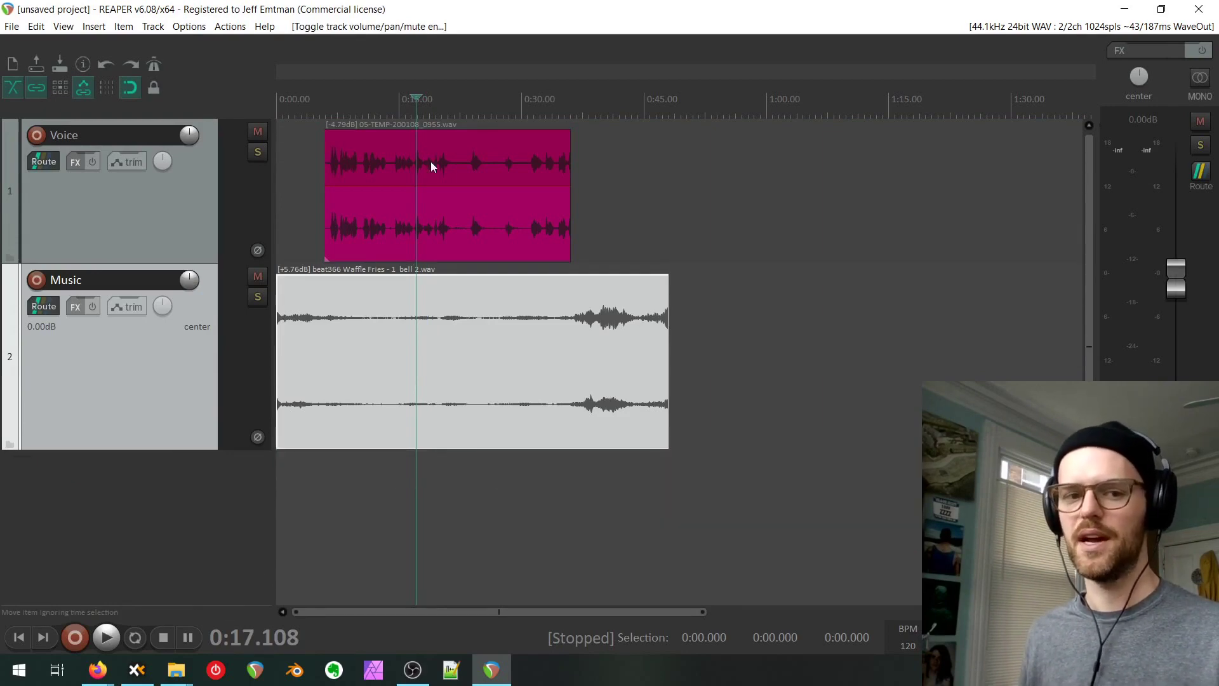
Show the Voice track's Volume (Pre-FX) envelope and add six points that alternately dip and rise, ending at about -4.6 dB.
left_click(404, 212)
key("v")
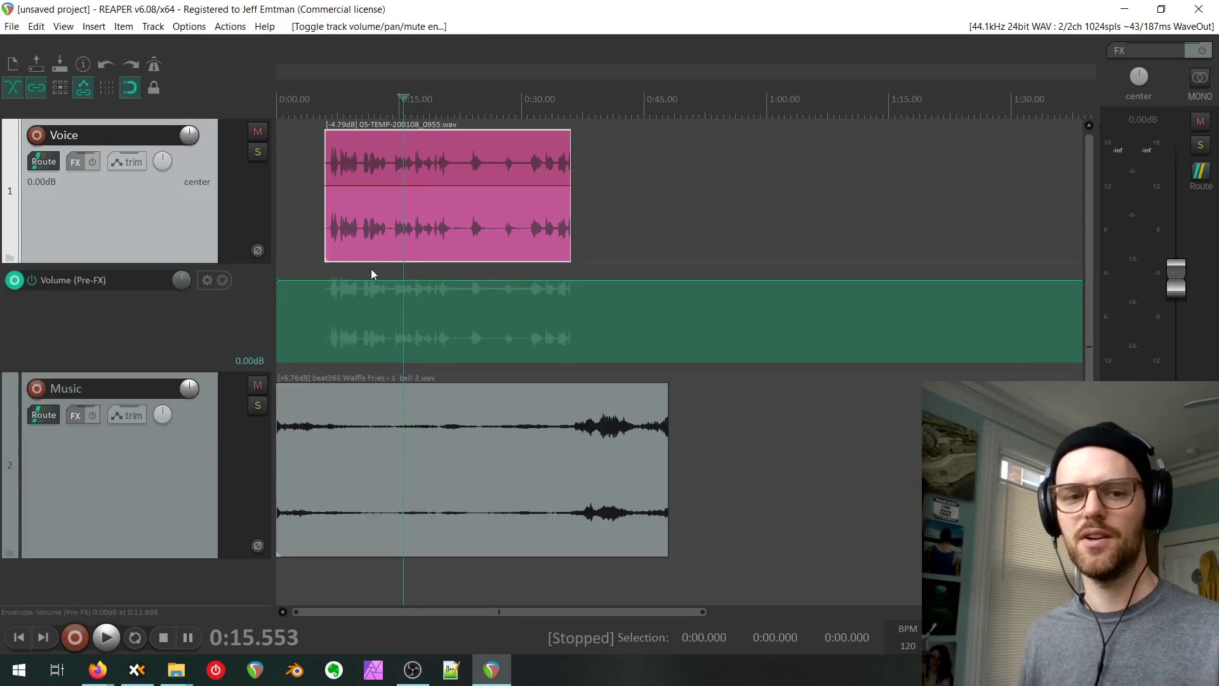
left_click(318, 280)
left_click_drag(354, 280, 570, 308)
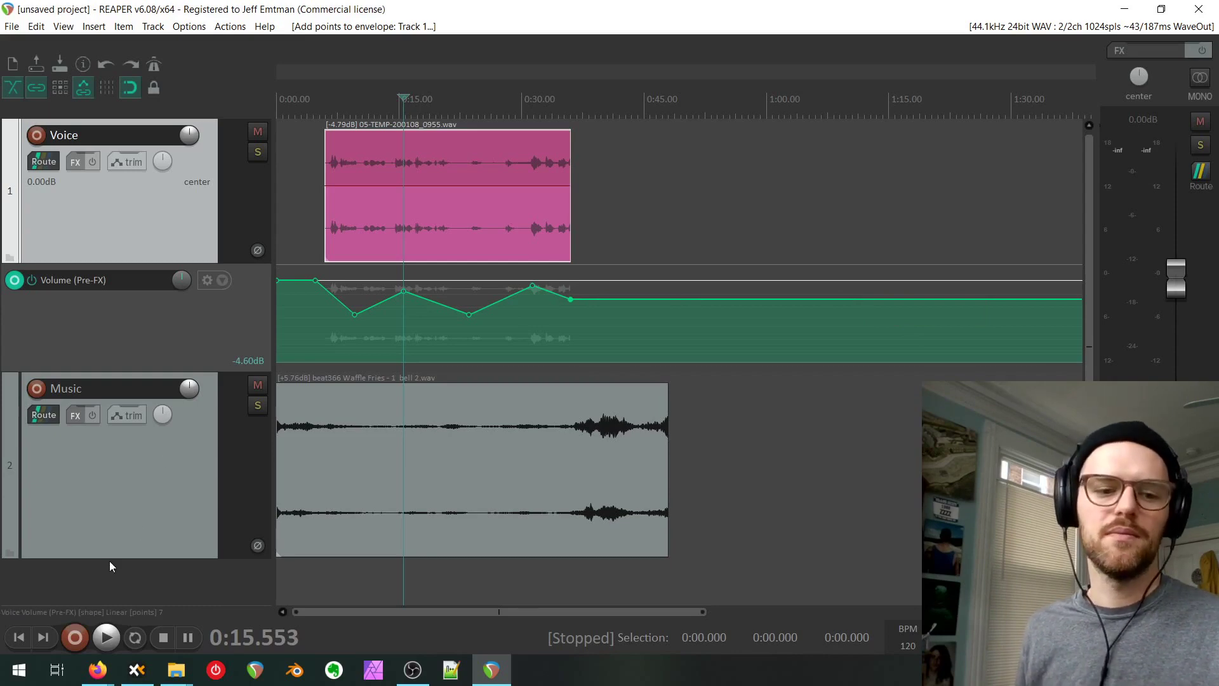
left_click(93, 588)
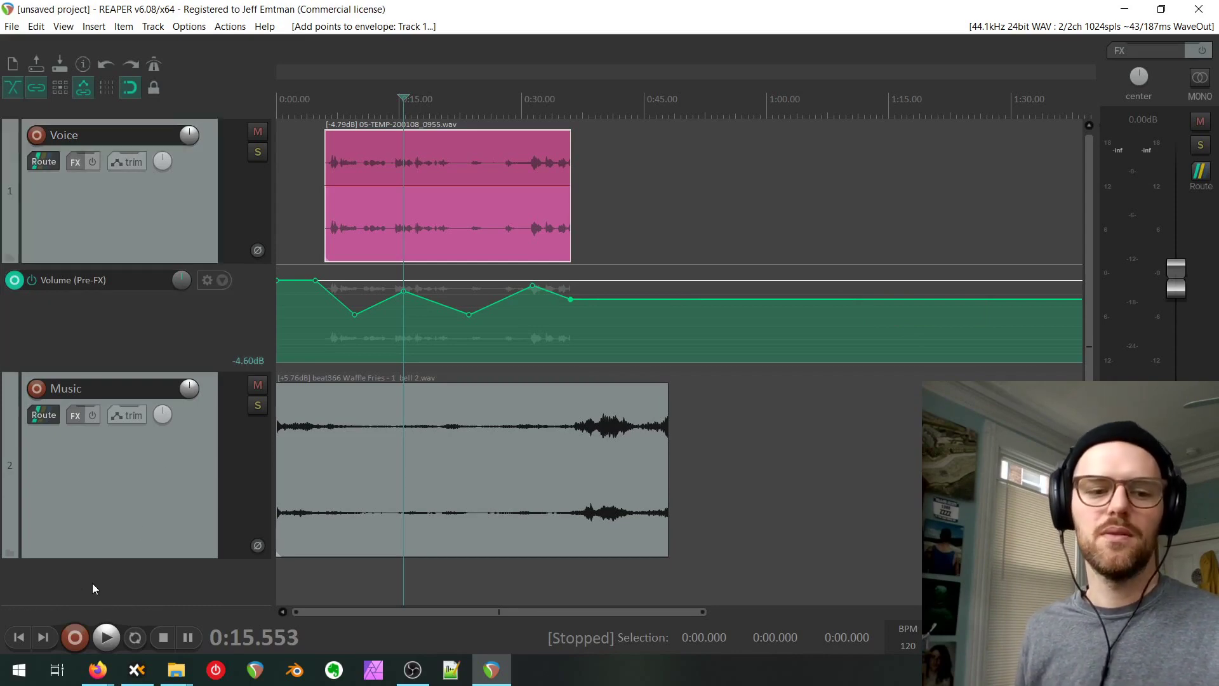
Filter the action list for "new track" and replace the Ctrl+T shortcut of "Track: Insert new track" with T, overriding the existing mapping.
left_click(230, 27)
left_click(241, 44)
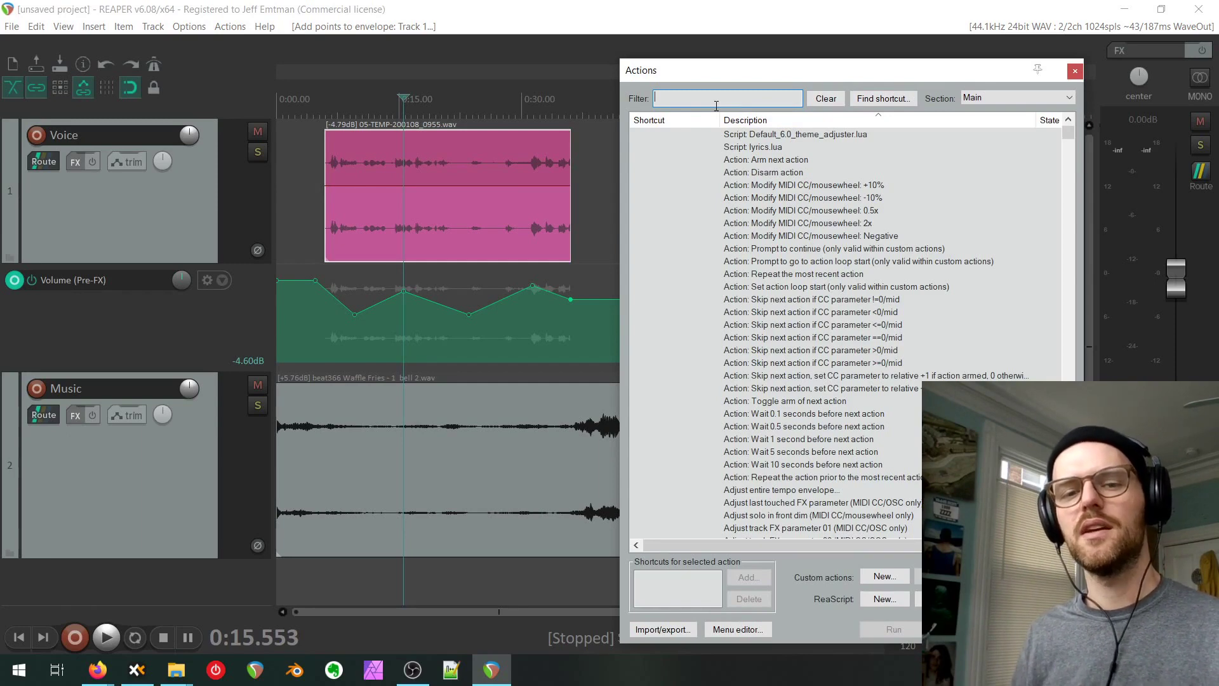
type("w track")
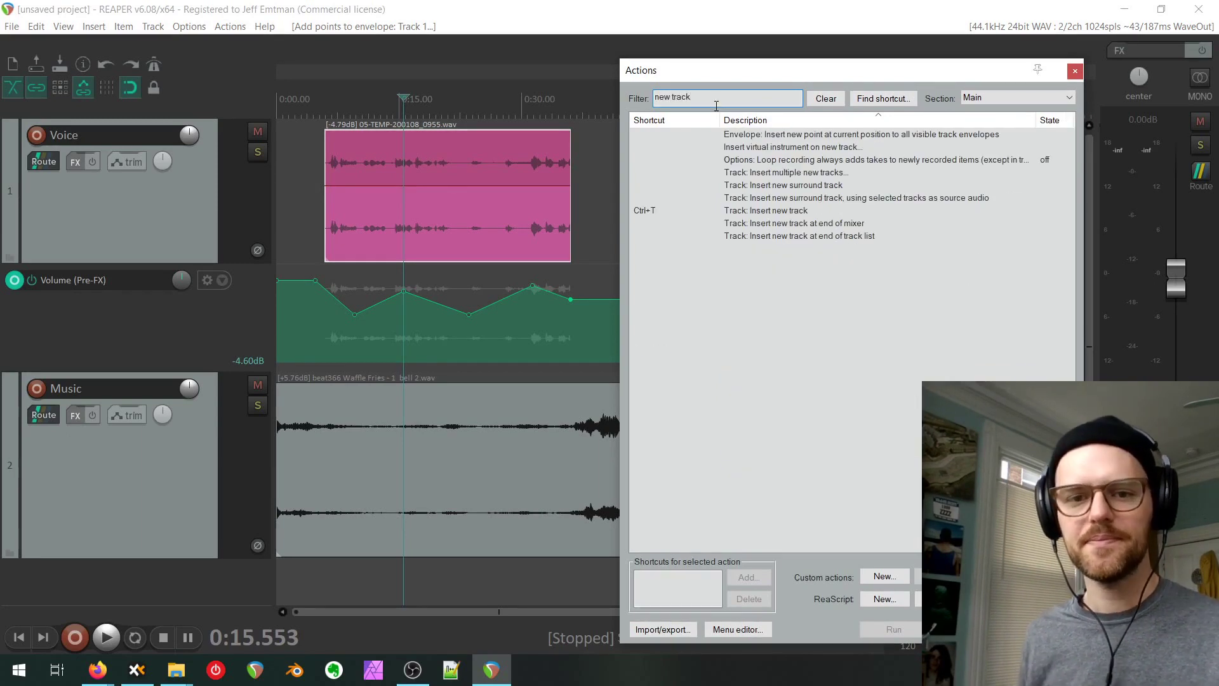
left_click(756, 212)
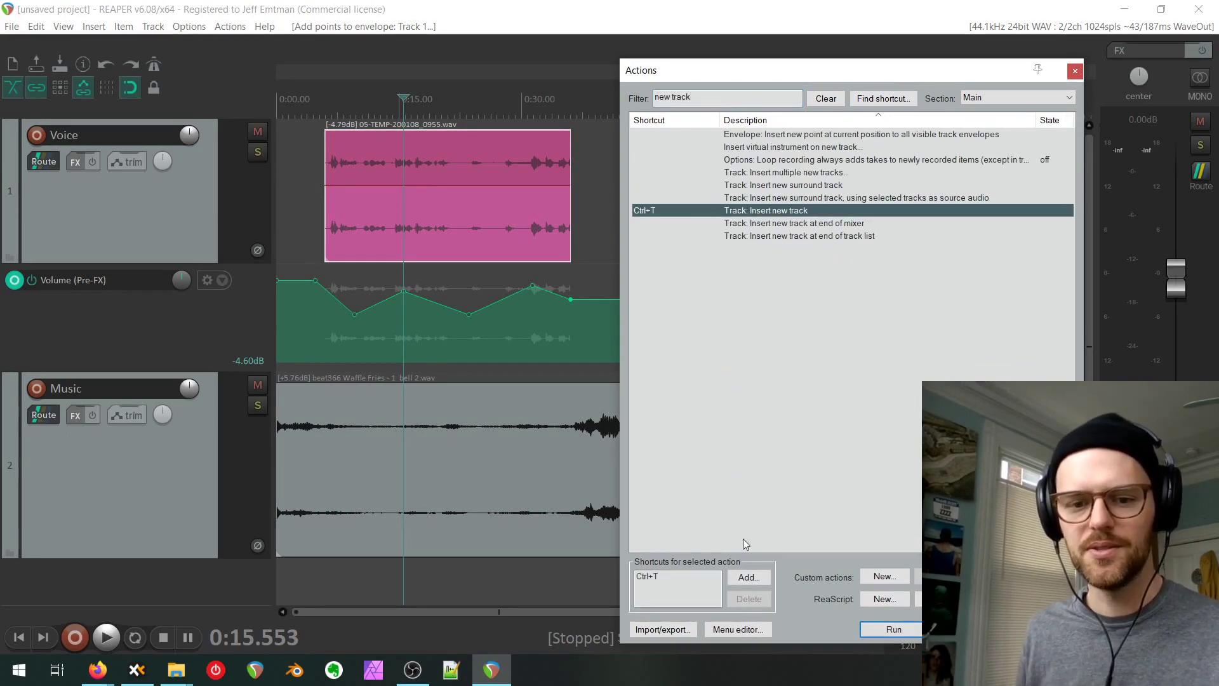
left_click(676, 579)
left_click(749, 597)
left_click(750, 583)
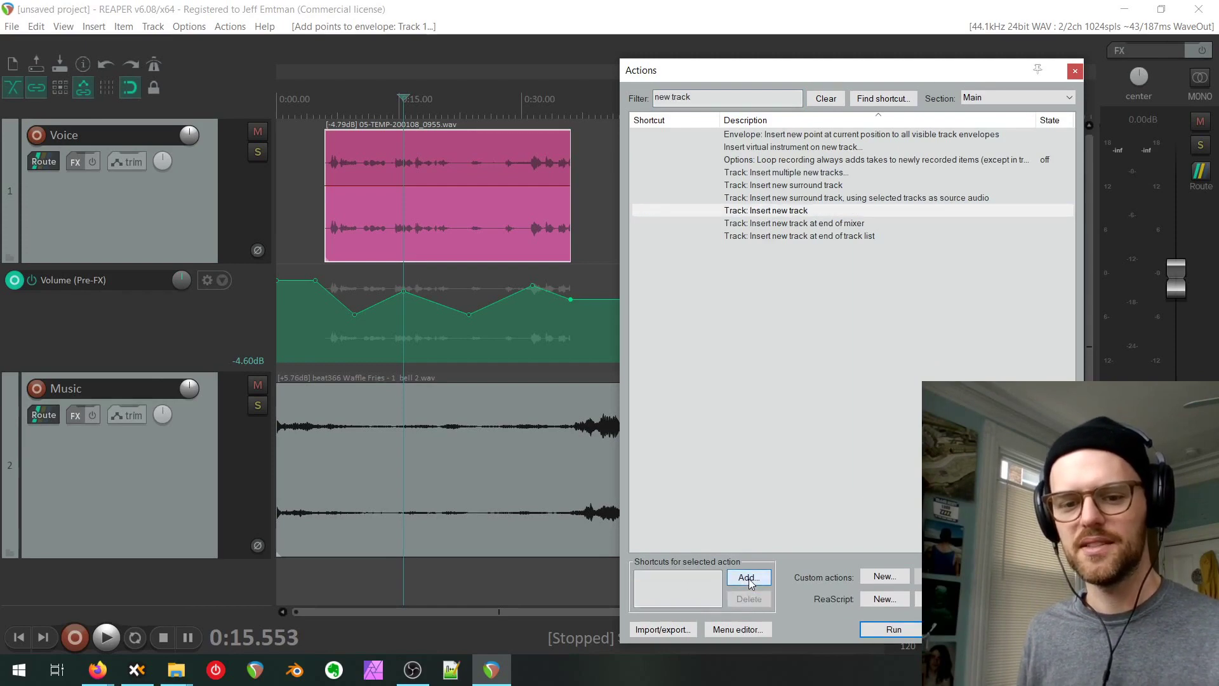
key("t")
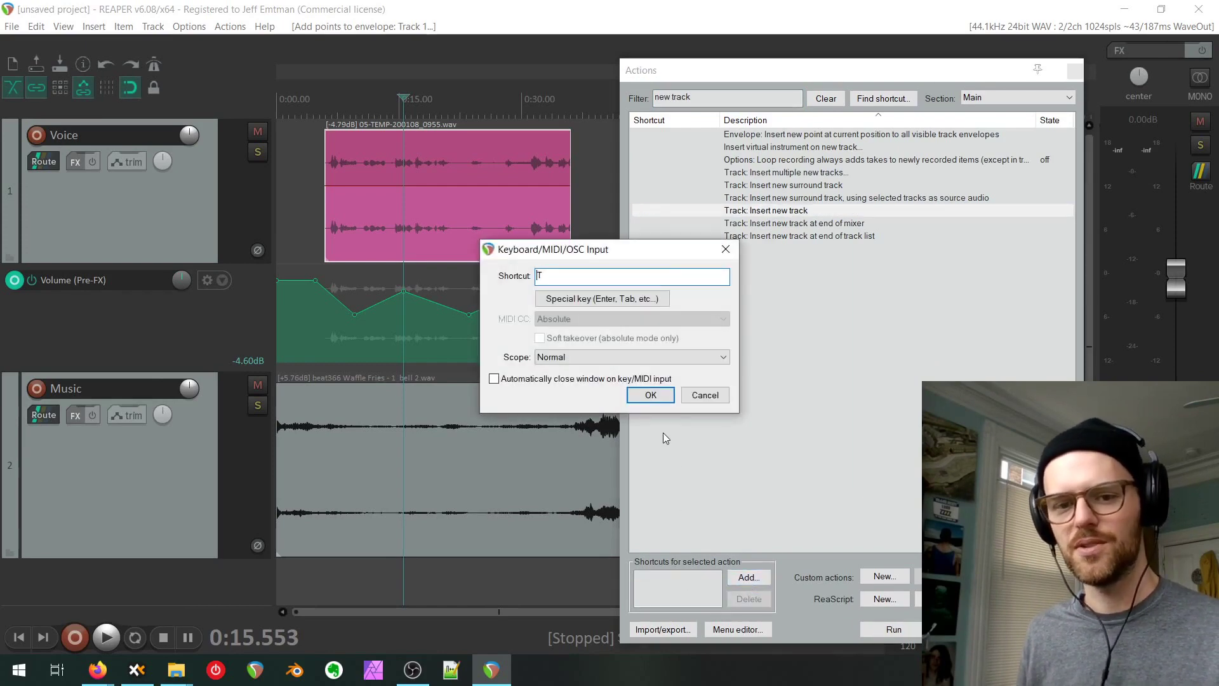
left_click(654, 400)
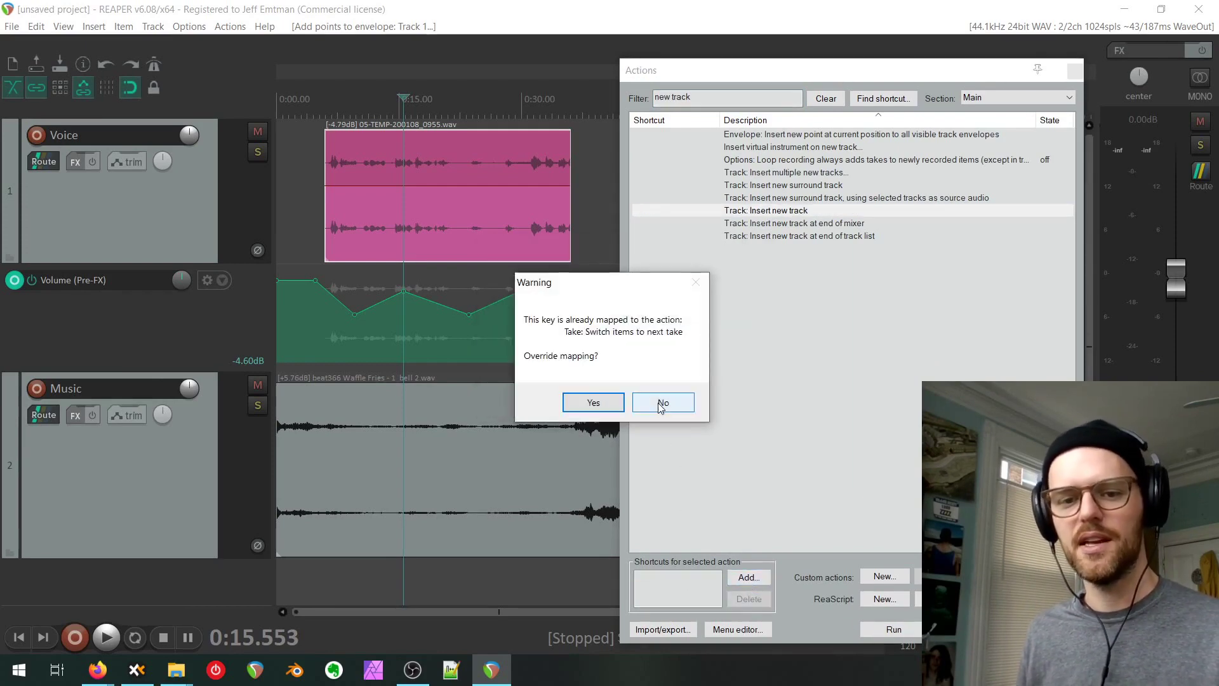
left_click(590, 404)
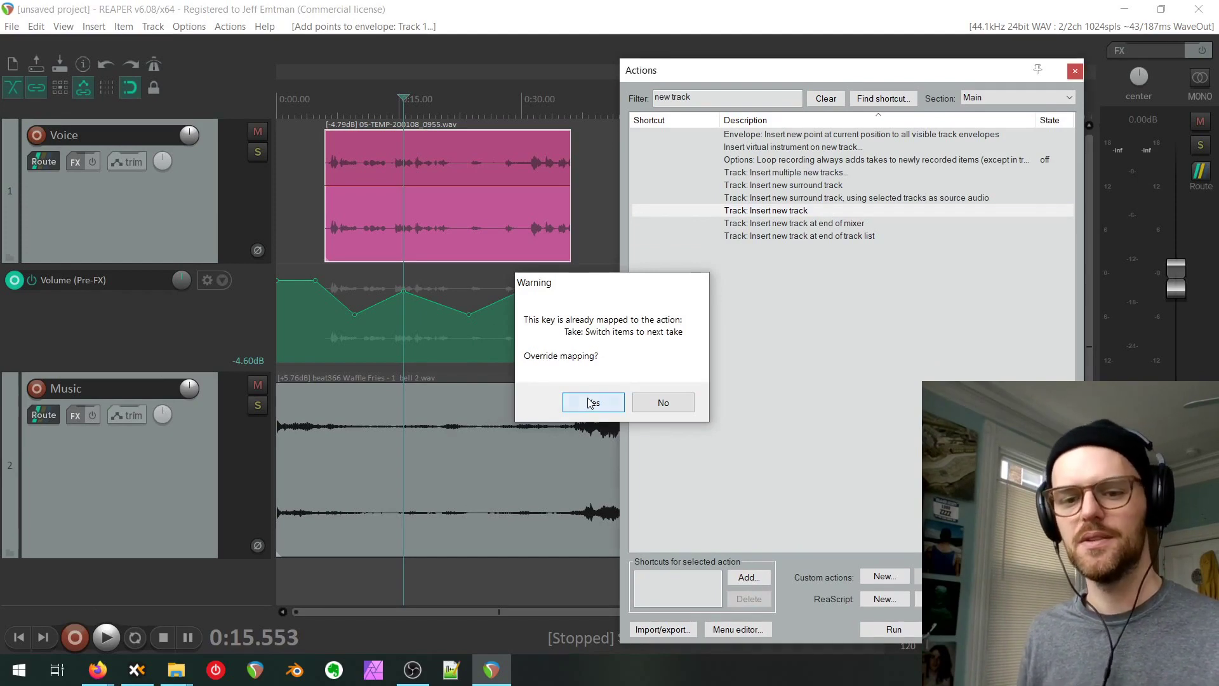
key("Escape")
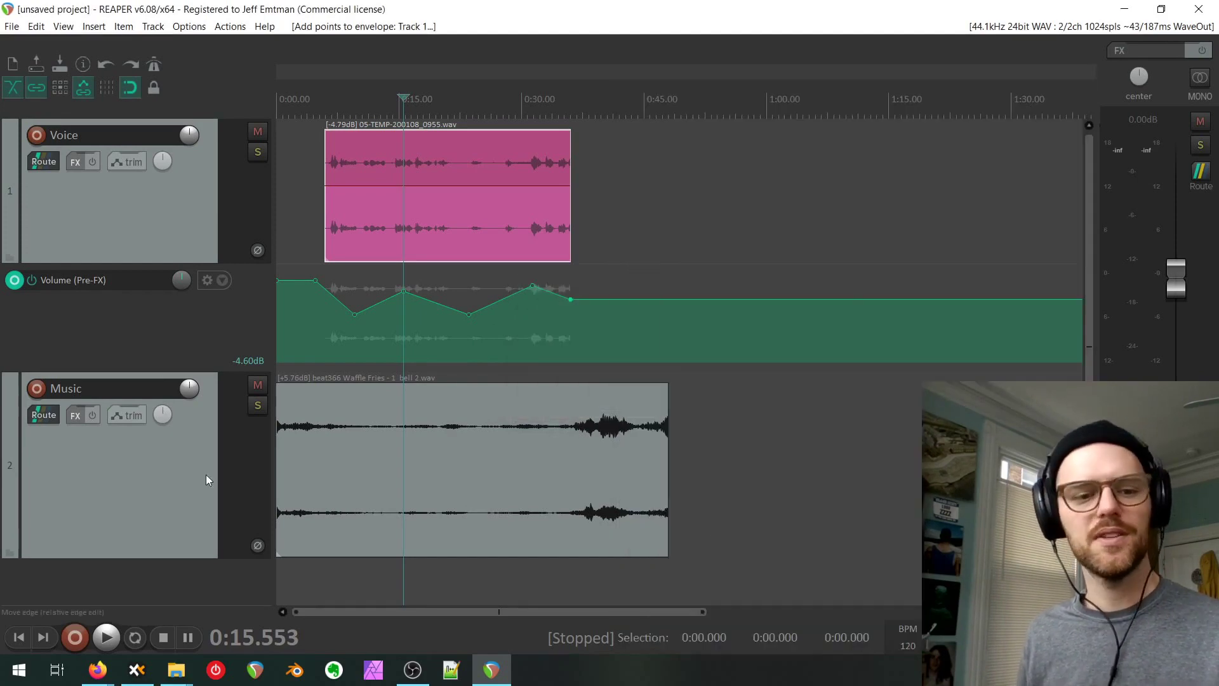
Hide the Voice track's Volume (Pre-FX) envelope and reduce the height of the Music track.
left_click(162, 455)
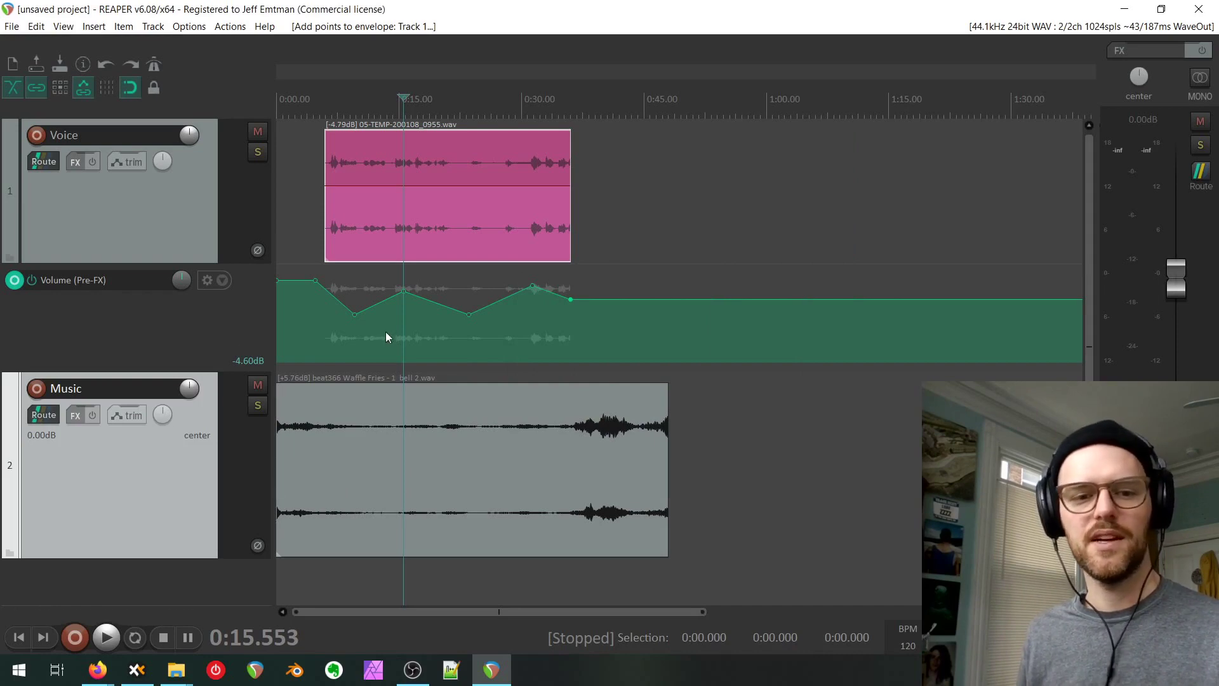
right_click(218, 283)
left_click(244, 299)
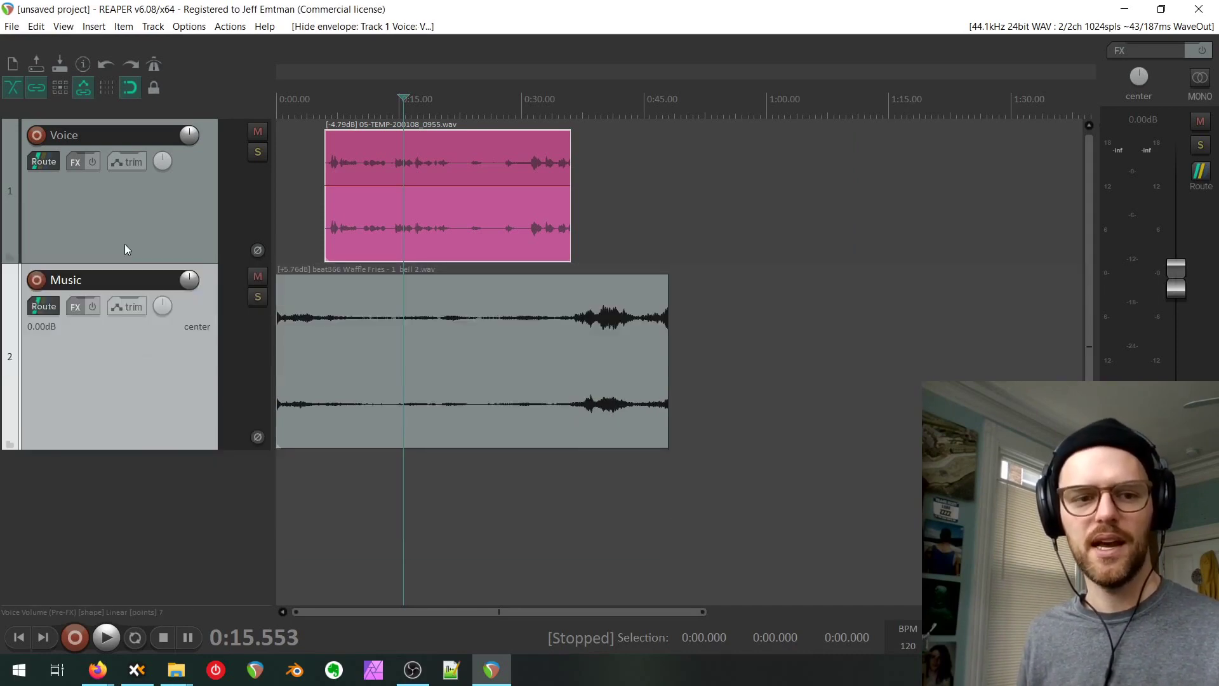
left_click_drag(142, 450, 141, 368)
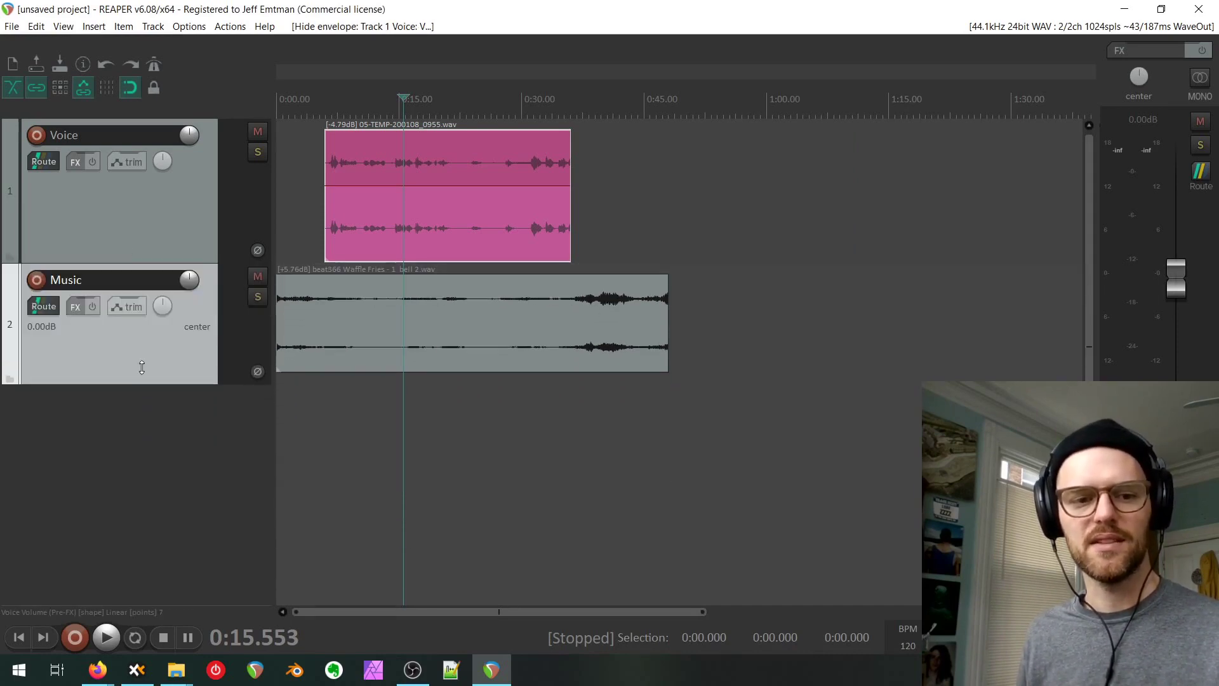
Insert ten empty tracks below the Music track to test the new-track shortcut.
double_click(162, 406)
double_click(163, 407)
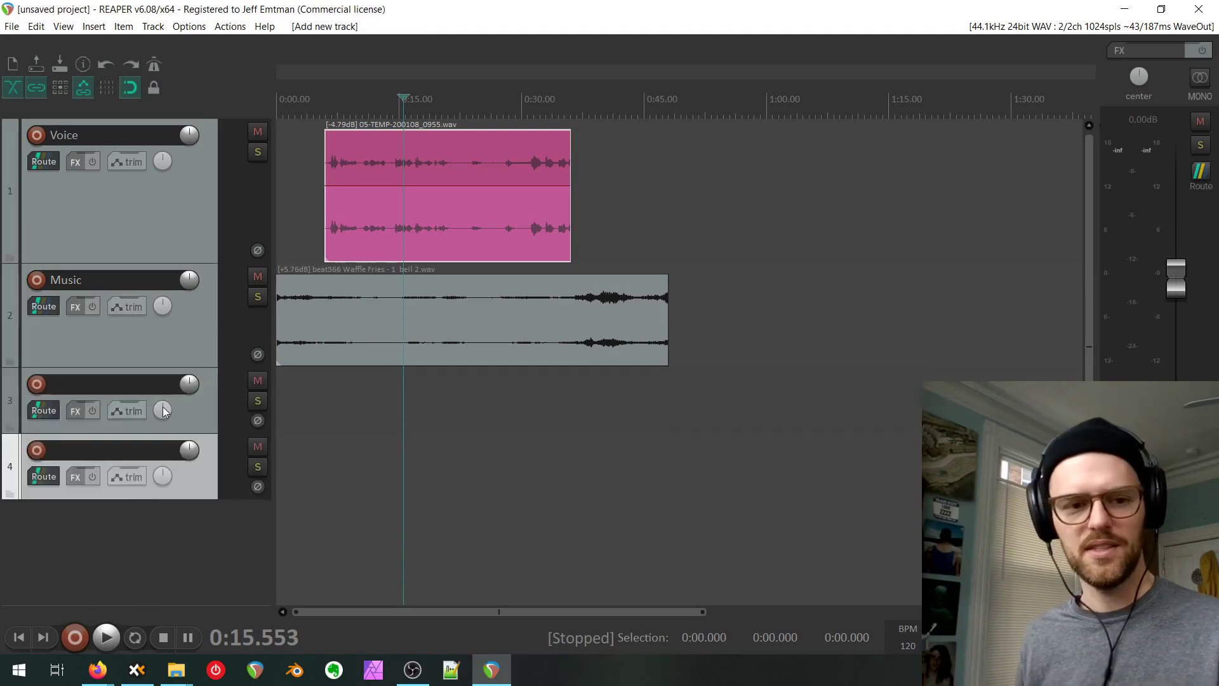
key("ctrl+t")
key("ctrl+t")
key("ctrl+t")
key("ctrl+t")
key("ctrl+t")
key("ctrl+t")
key("ctrl+t")
key("ctrl+t")
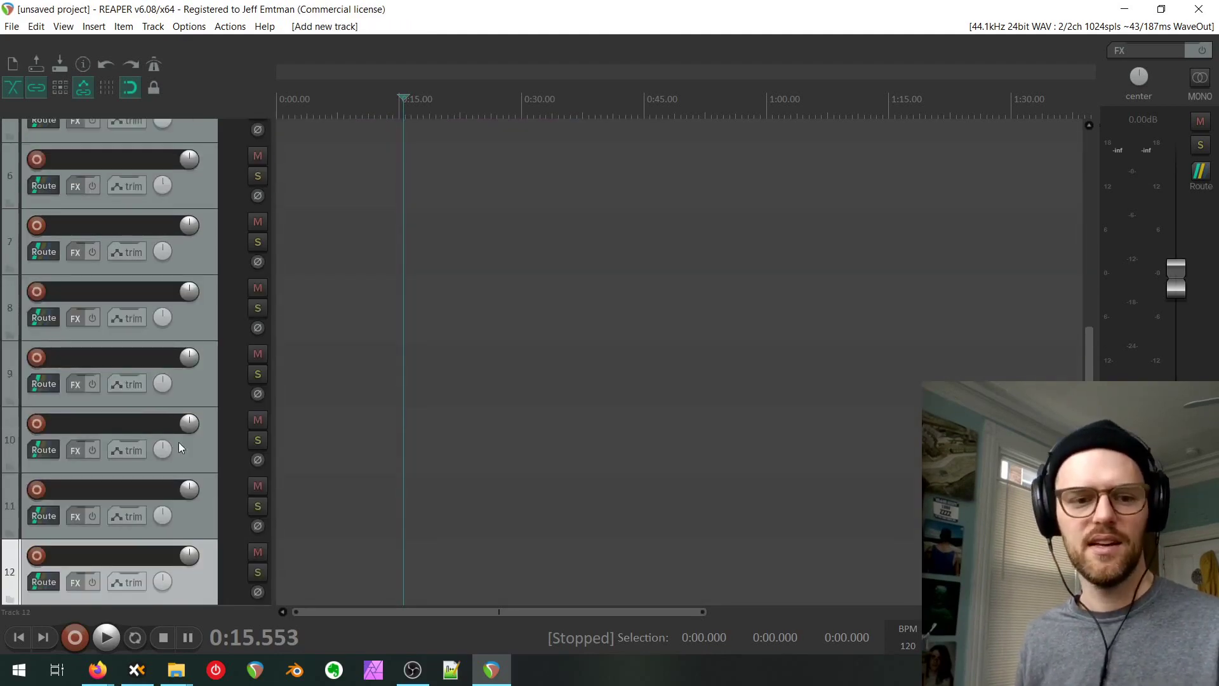
mouse_move(1089, 375)
left_mouse_down()
mouse_move(1076, 152)
mouse_move(1084, 364)
left_mouse_up()
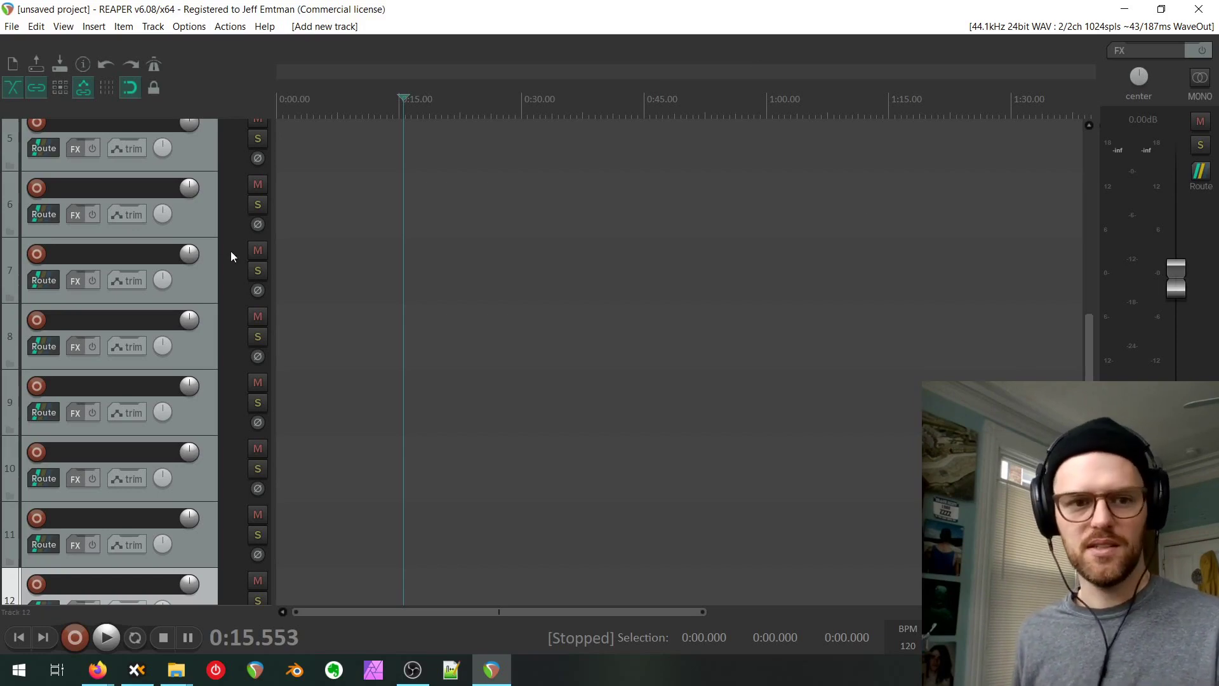
scroll(233, 249, "up", 6)
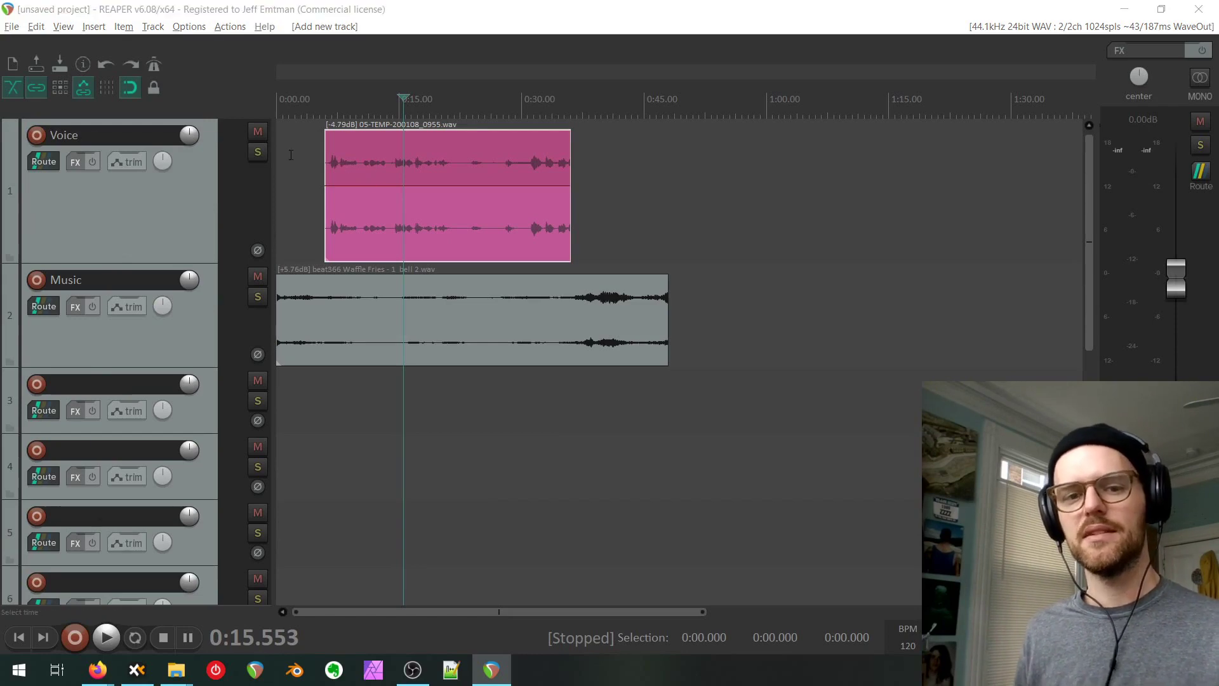
Switch to Firefox and review the SWS / S&M Extension page, including its download options and the About section.
key("alt+Tab")
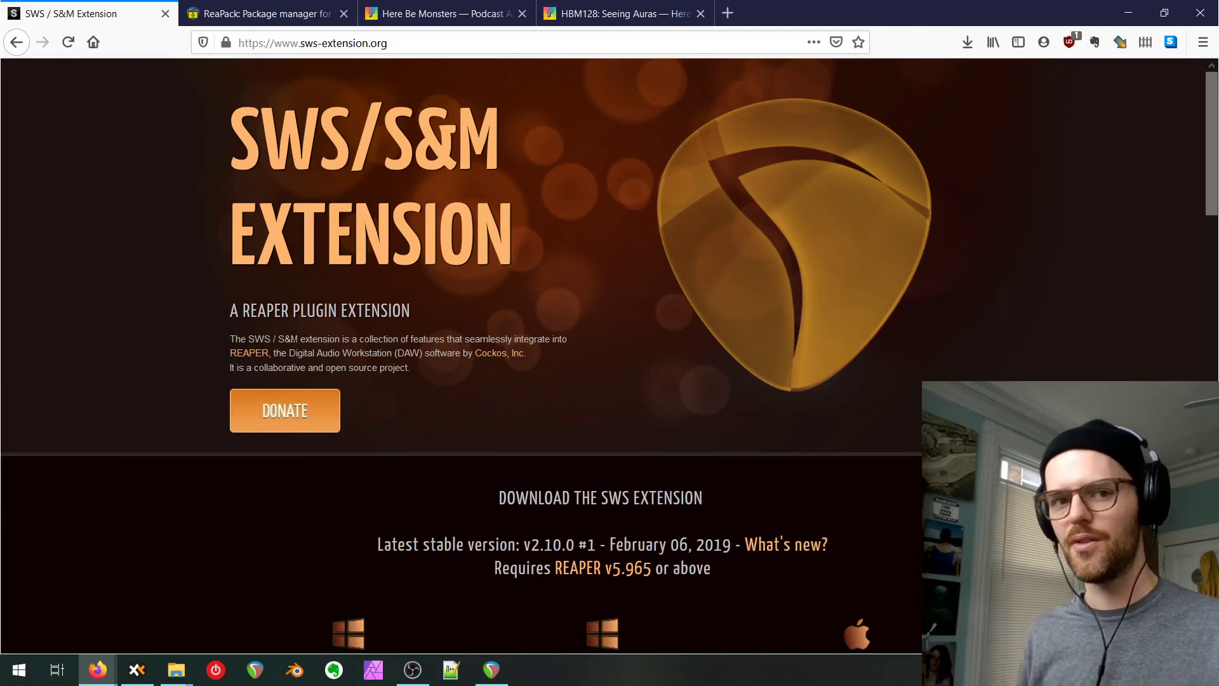
scroll(383, 397, "down", 1)
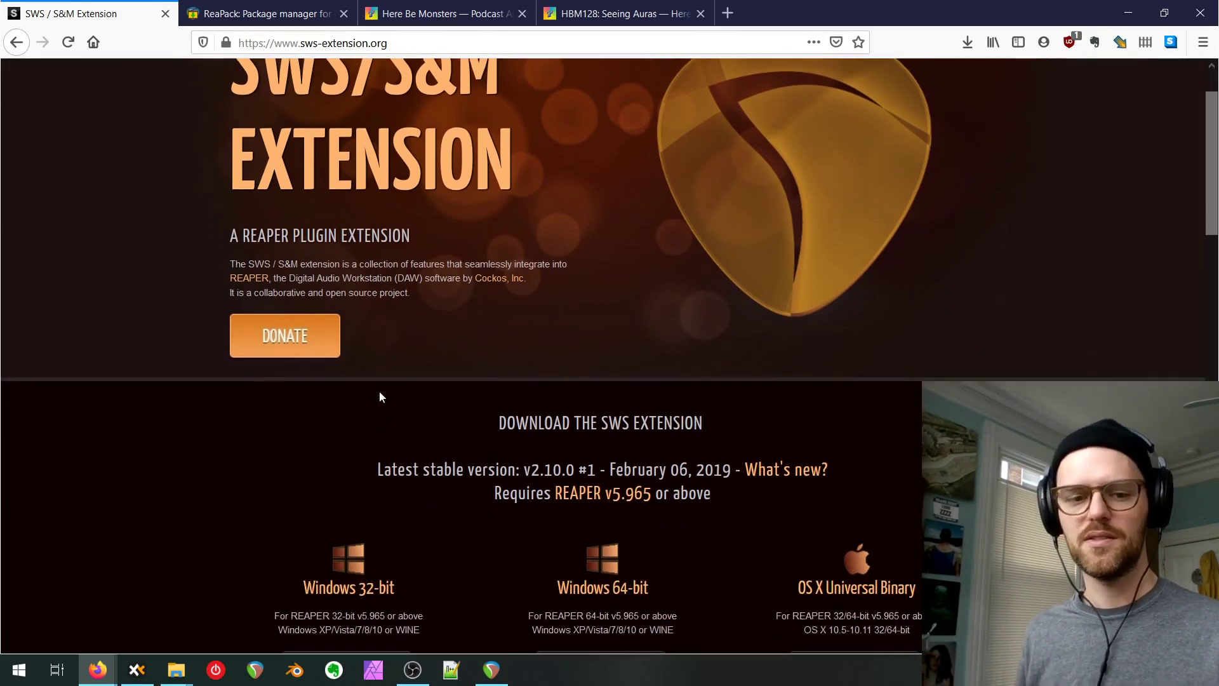
scroll(400, 389, "down", 2)
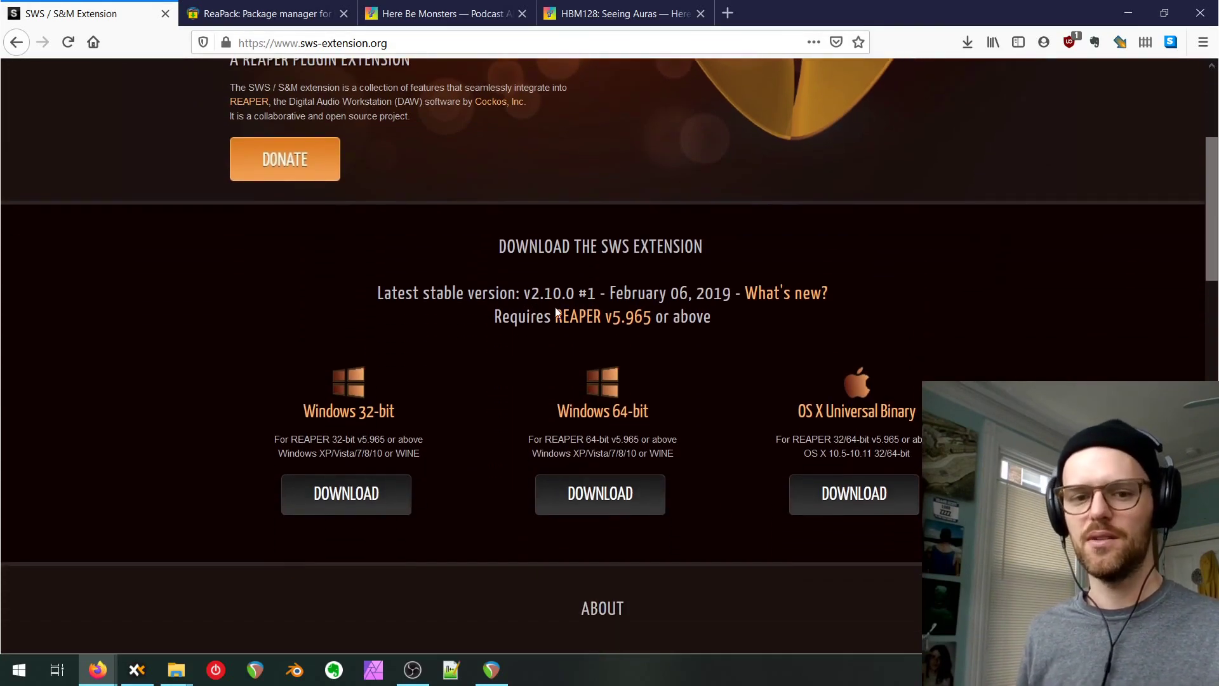
scroll(546, 321, "down", 5)
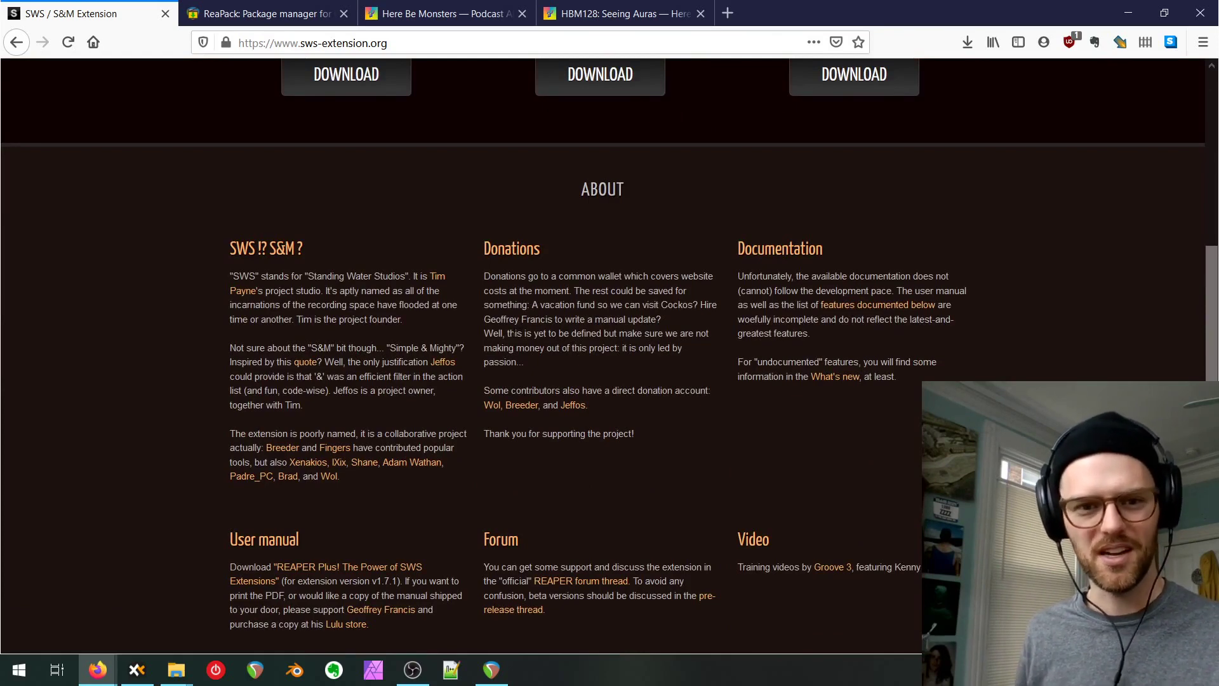
scroll(428, 343, "down", 3)
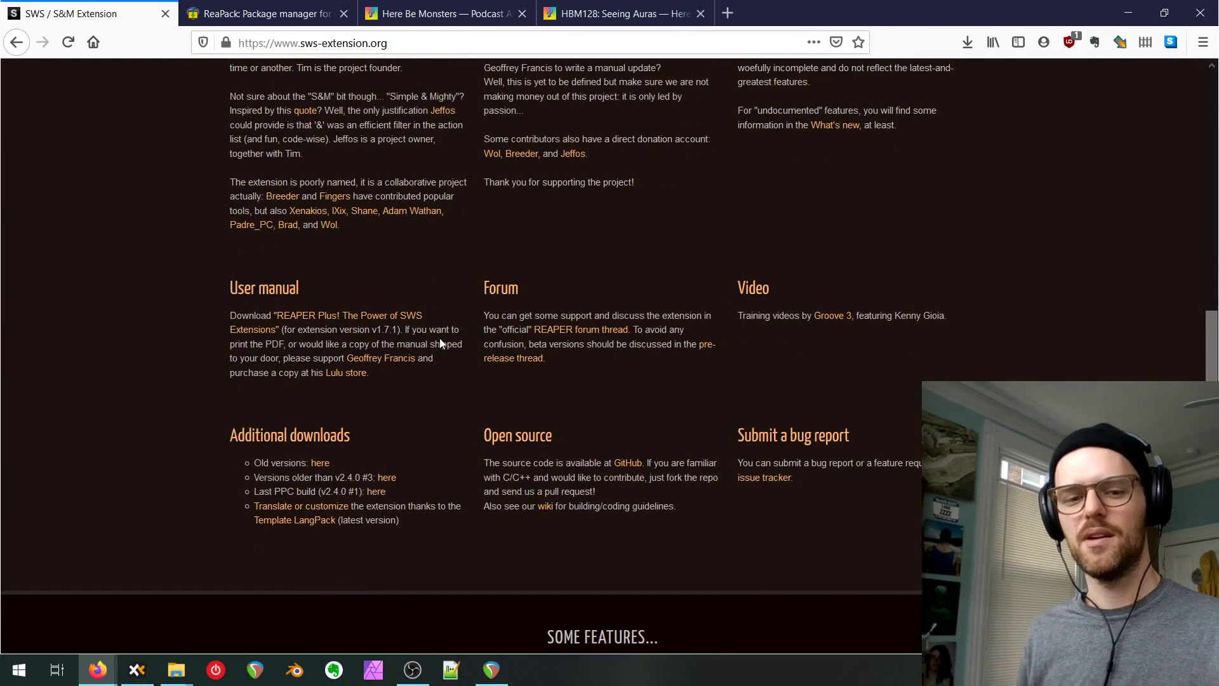
scroll(438, 343, "up", 6)
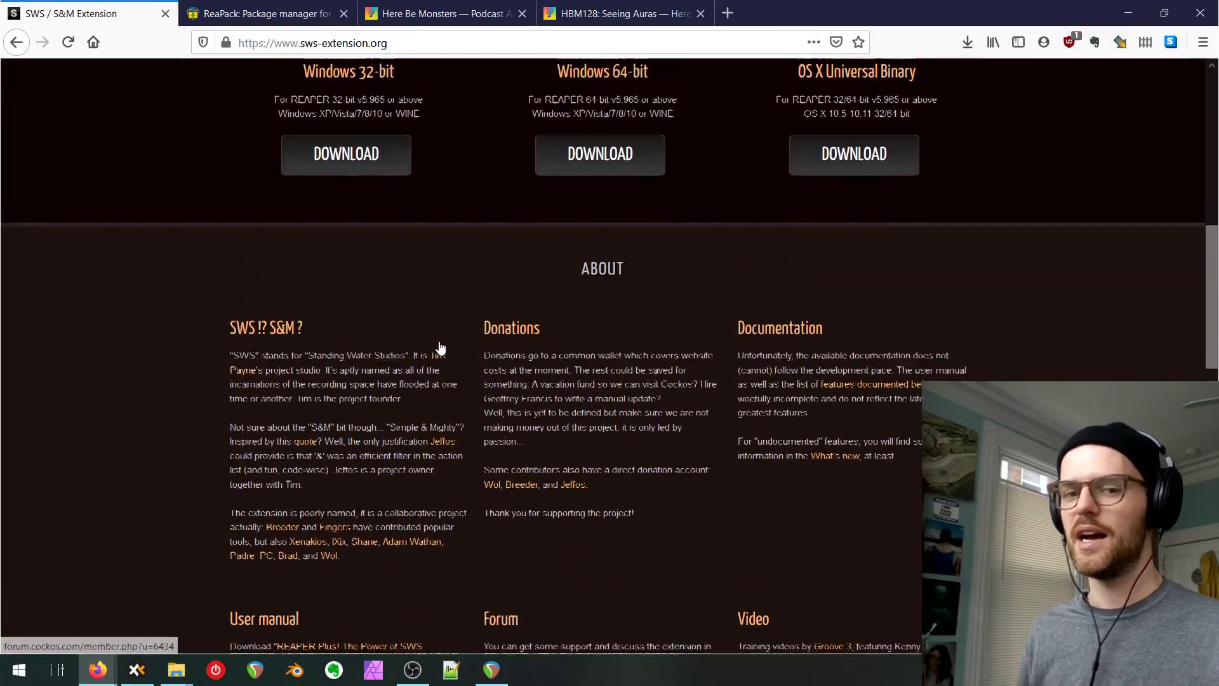
scroll(438, 343, "up", 3)
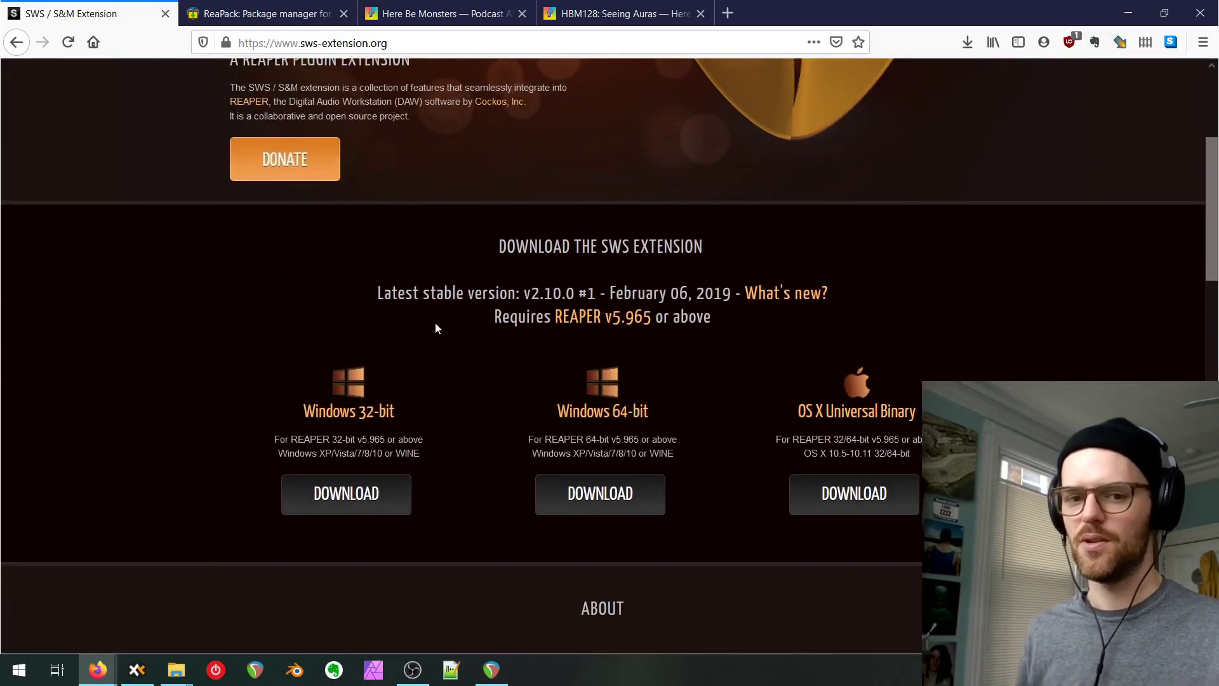
scroll(427, 327, "up", 4)
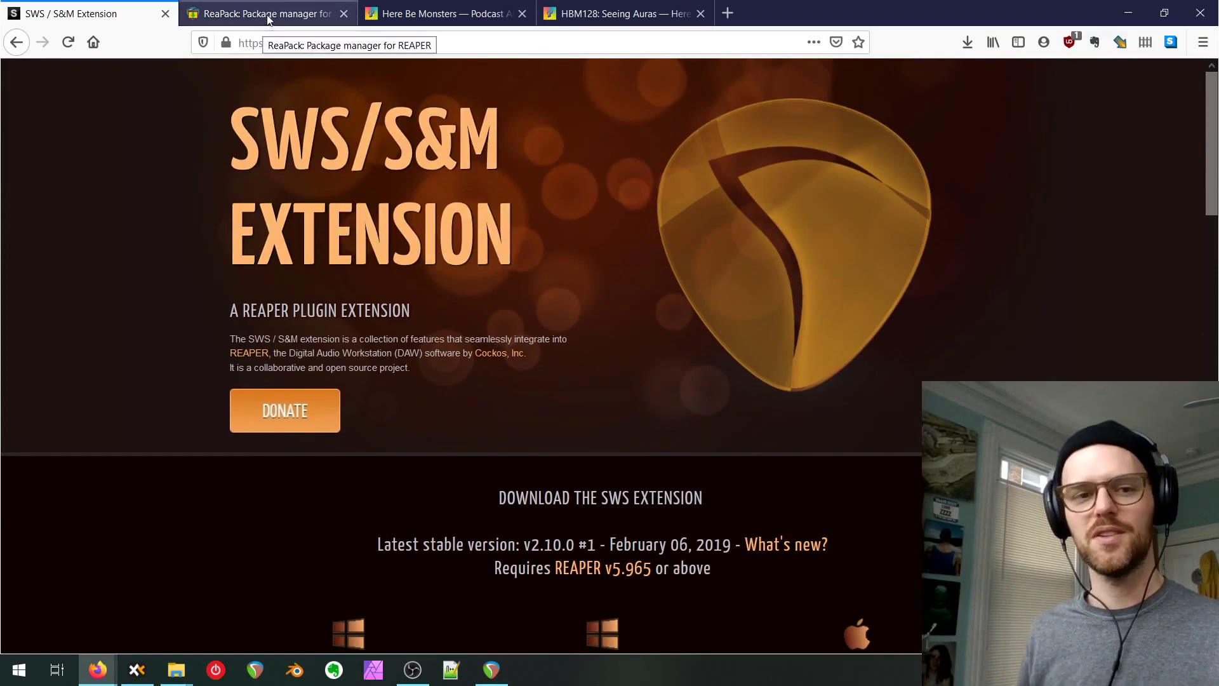
Review the ReaPack package manager page, including its downloads and main features, and return to the SWS / S&M Extension page.
left_click(254, 18)
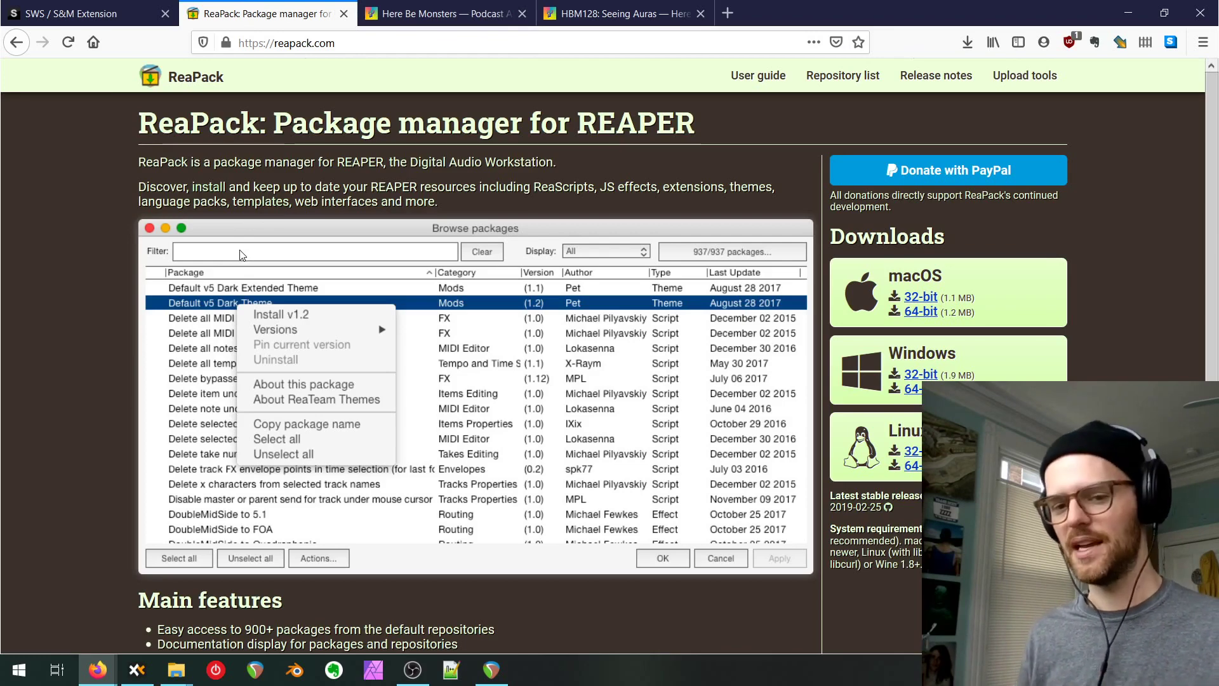
scroll(232, 264, "down", 4)
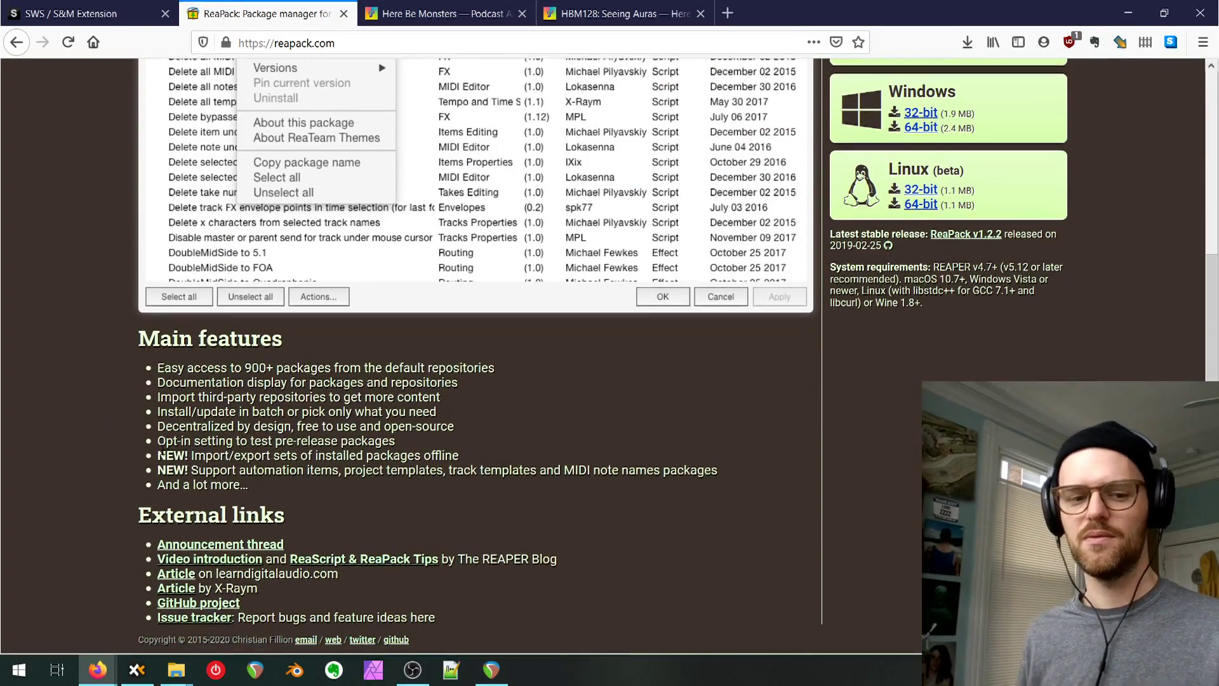
scroll(125, 145, "up", 4)
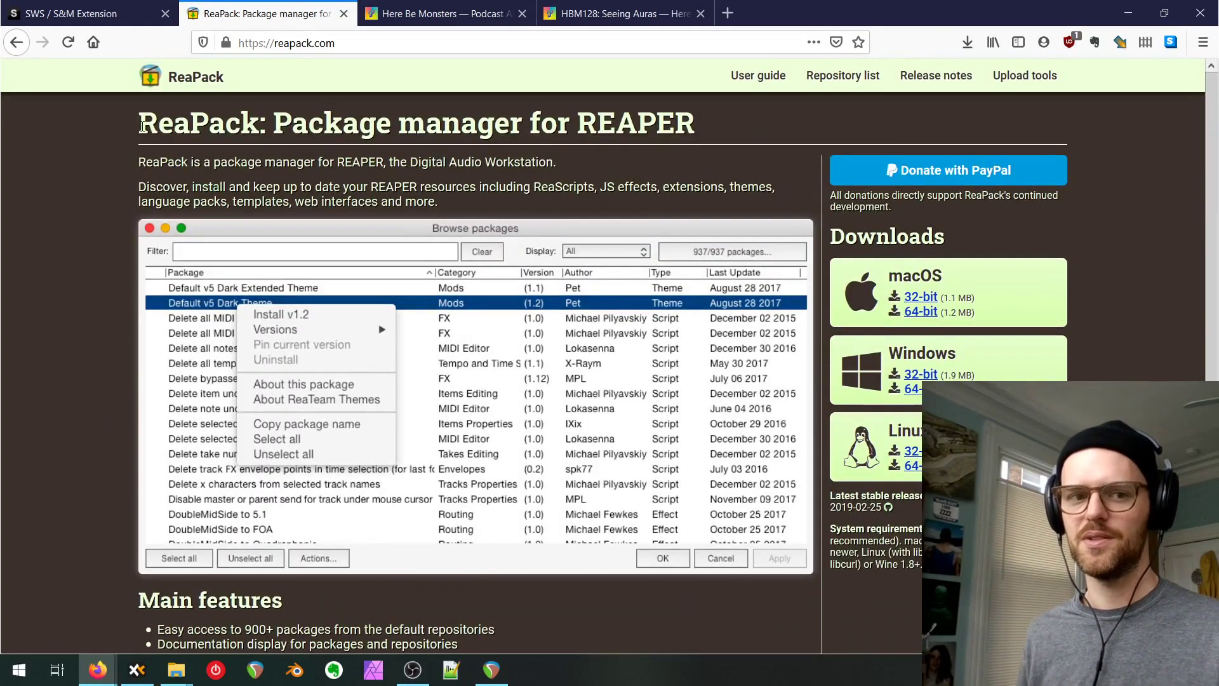
left_click_drag(136, 122, 261, 122)
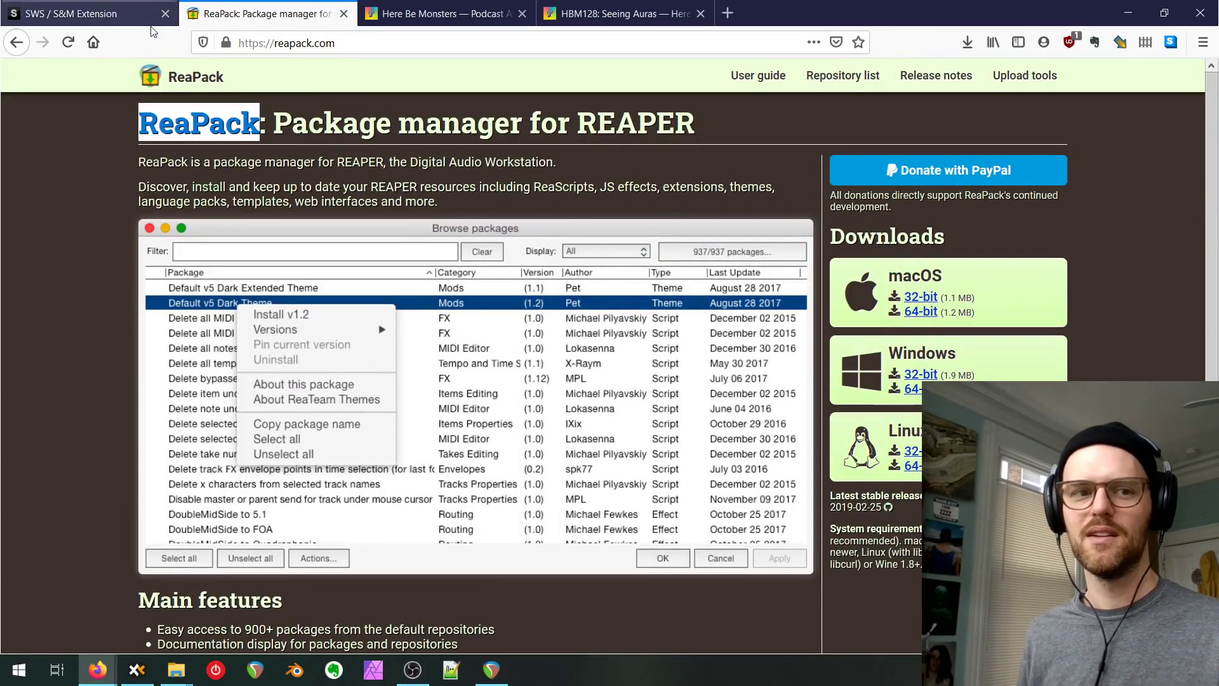
left_click(121, 19)
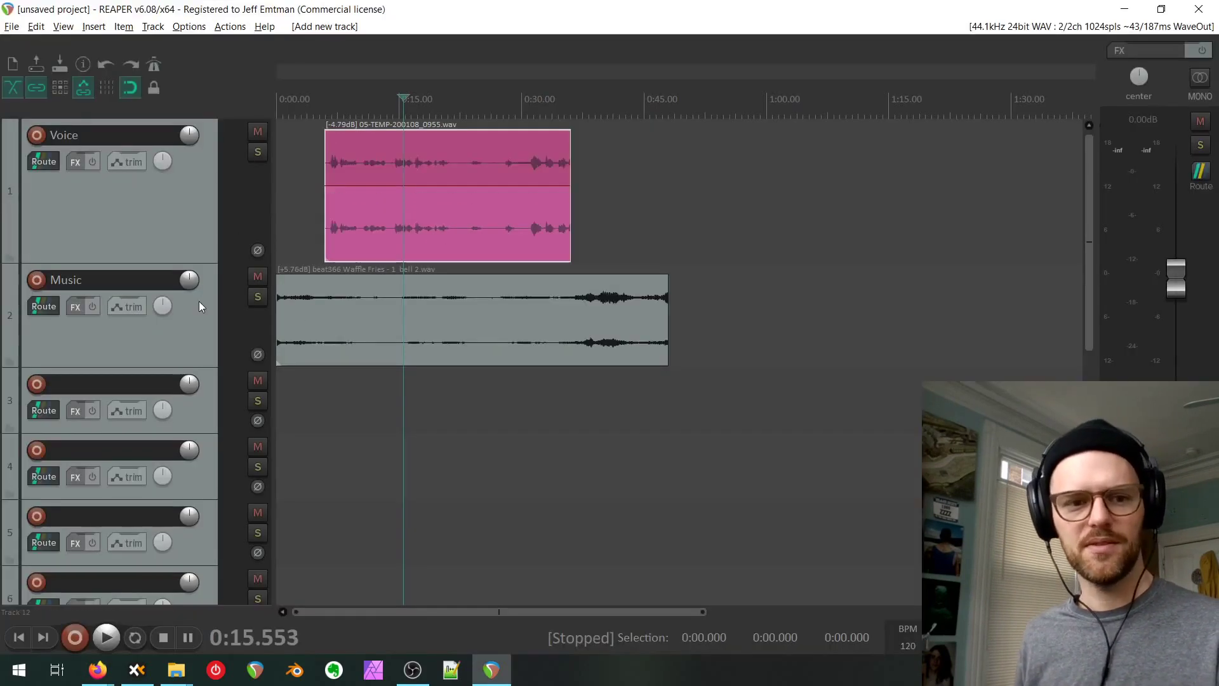
Switch back to REAPER and delete all twelve tracks, including their media items.
left_click(208, 341)
left_click(180, 223)
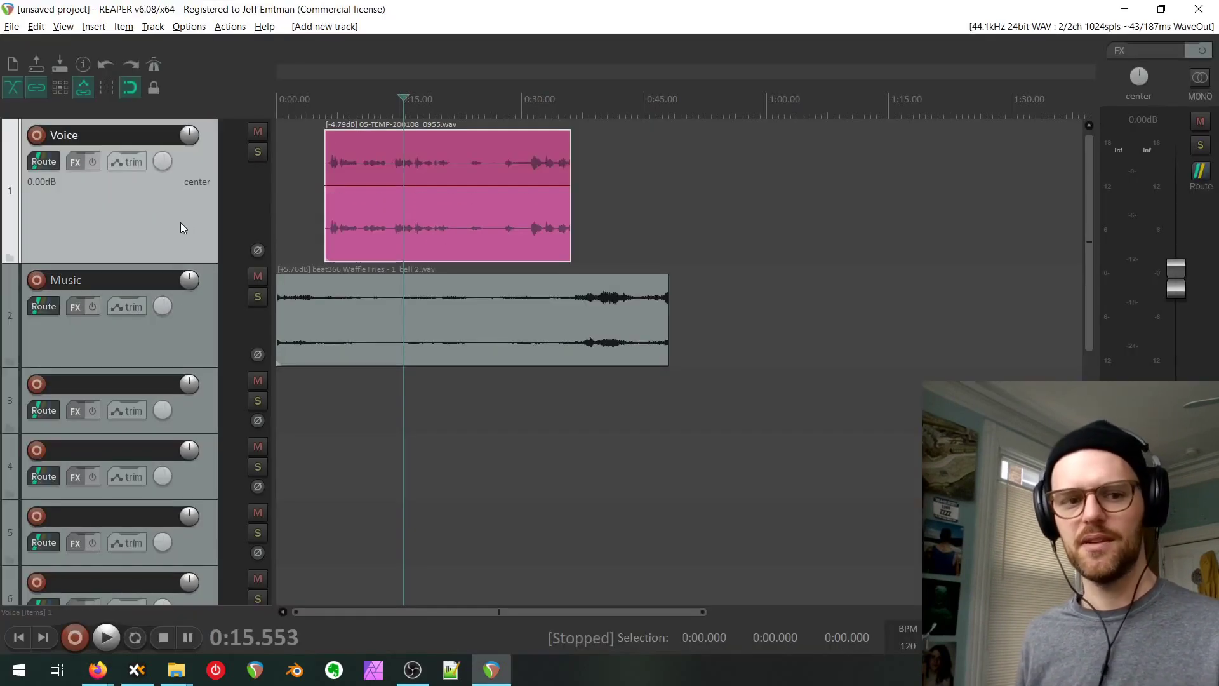
scroll(187, 318, "down", 6)
key("ctrl+a")
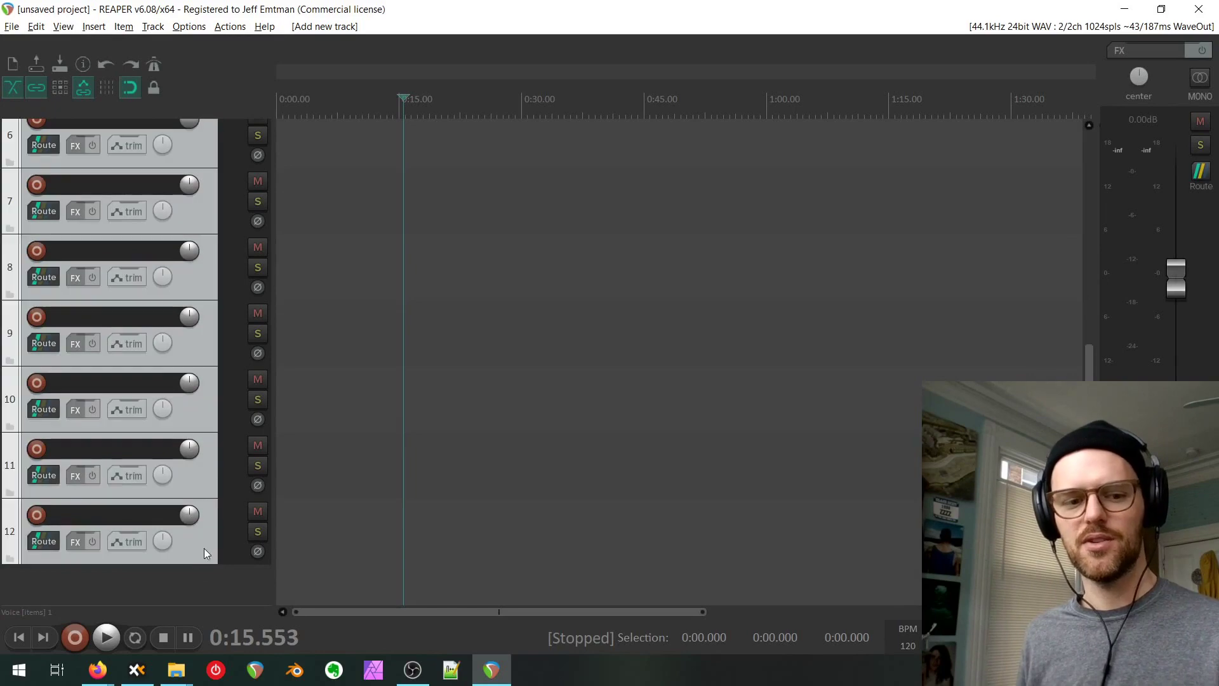
key("Delete")
left_click(581, 383)
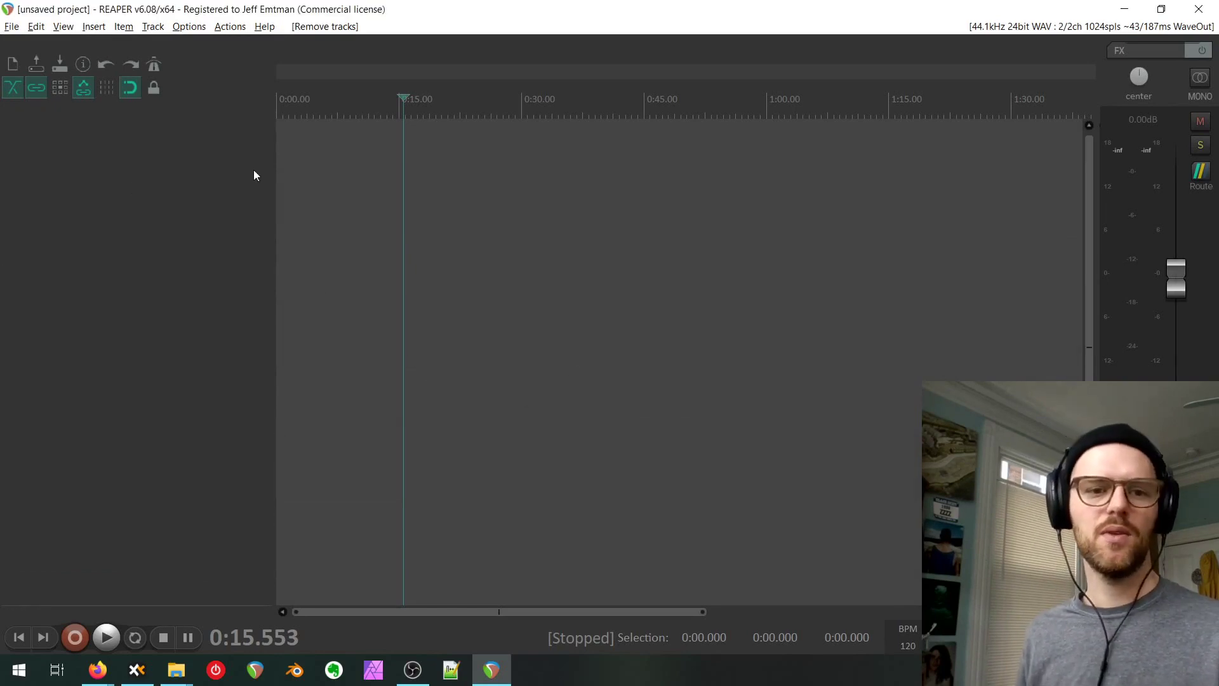
Insert two new tracks and make the track control area slightly narrower than before, with the name fields still showing.
left_click_drag(272, 164, 193, 167)
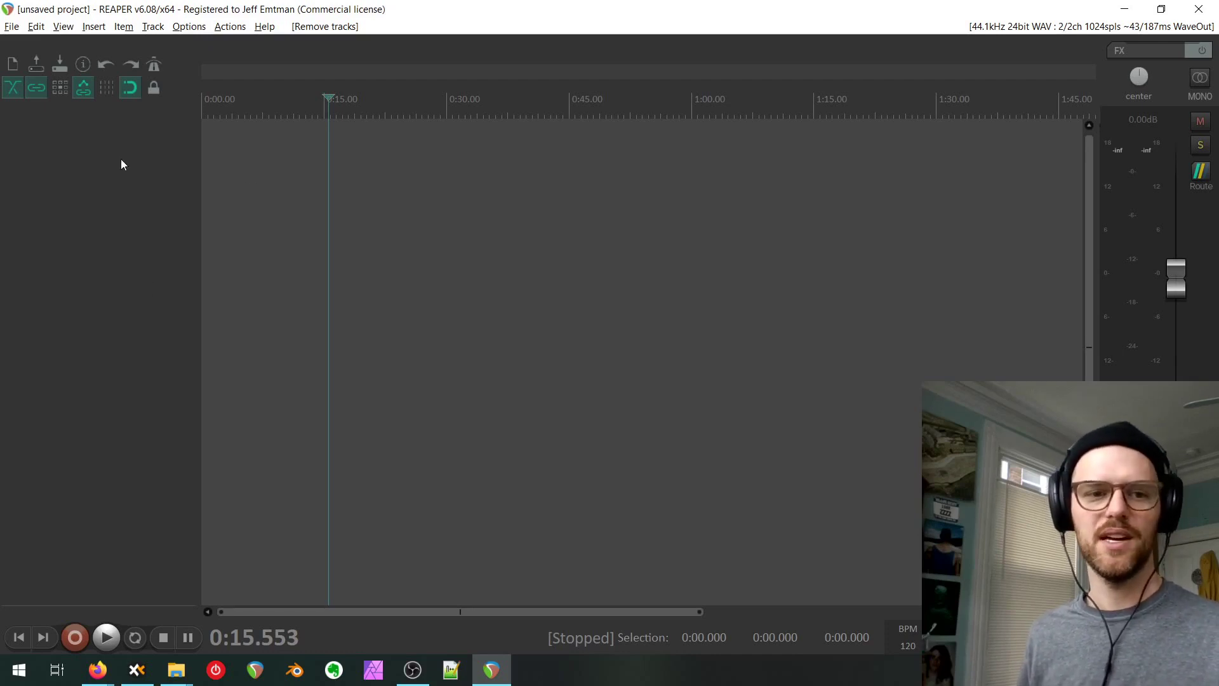
key("ctrl+t")
key("ctrl+t")
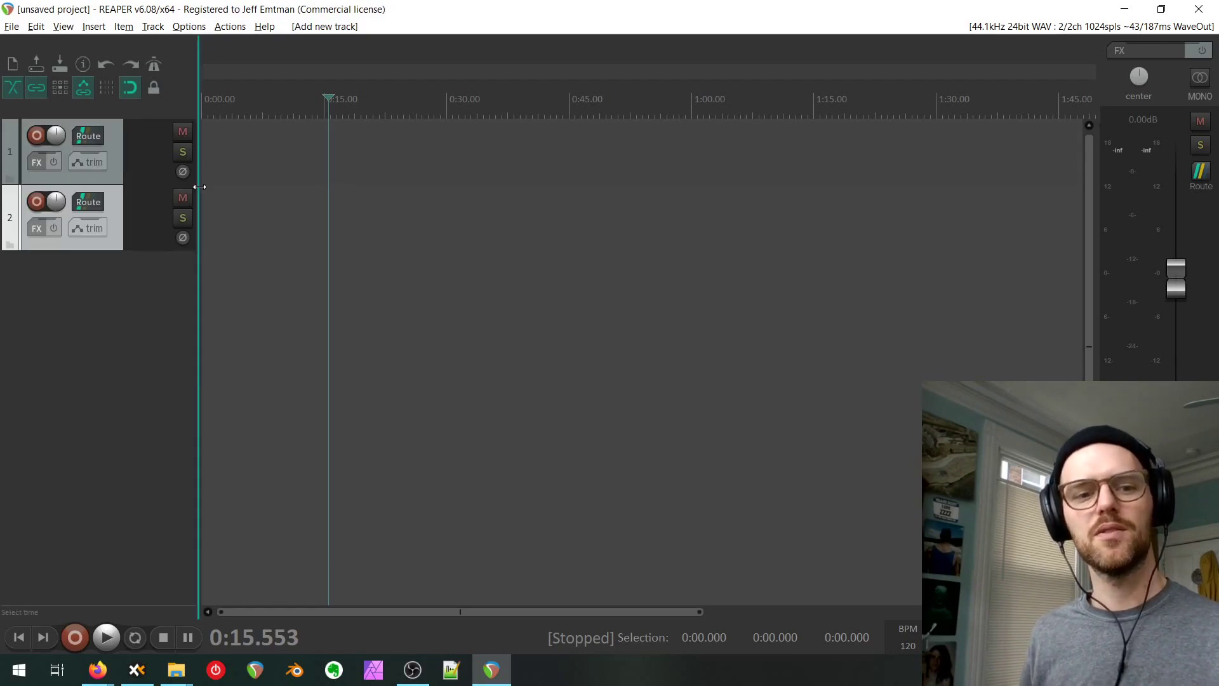
left_click_drag(199, 190, 247, 191)
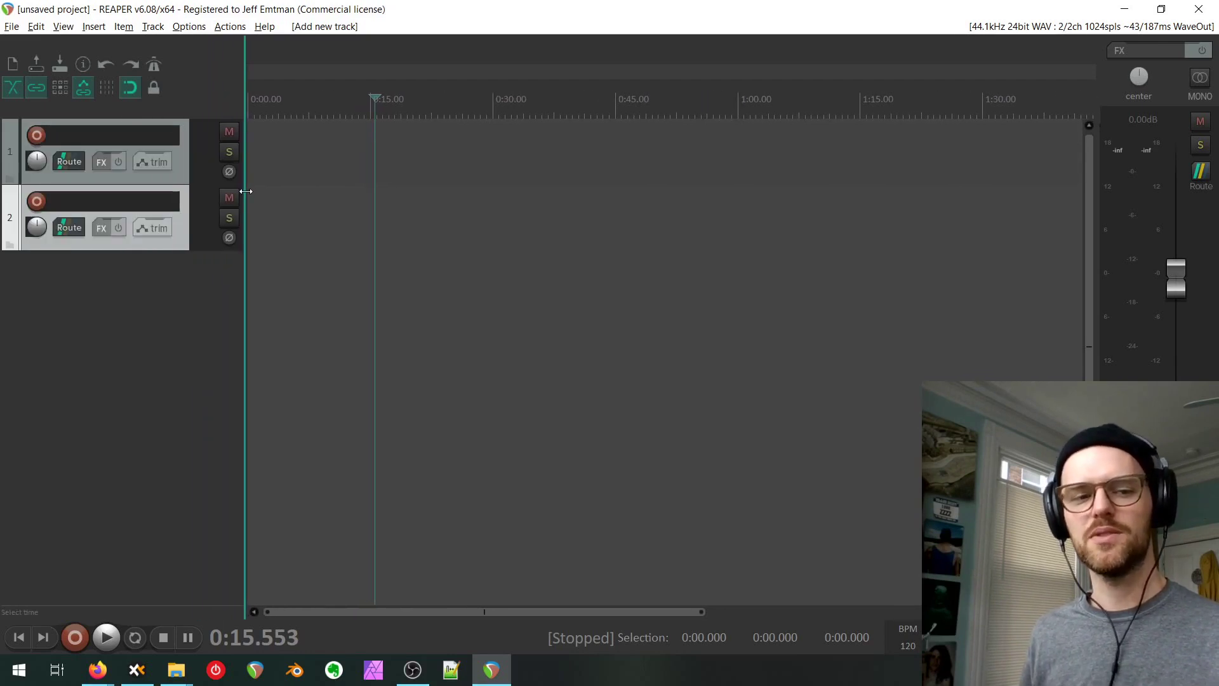
Name both tracks "Mute".
left_click(82, 134)
double_click(82, 134)
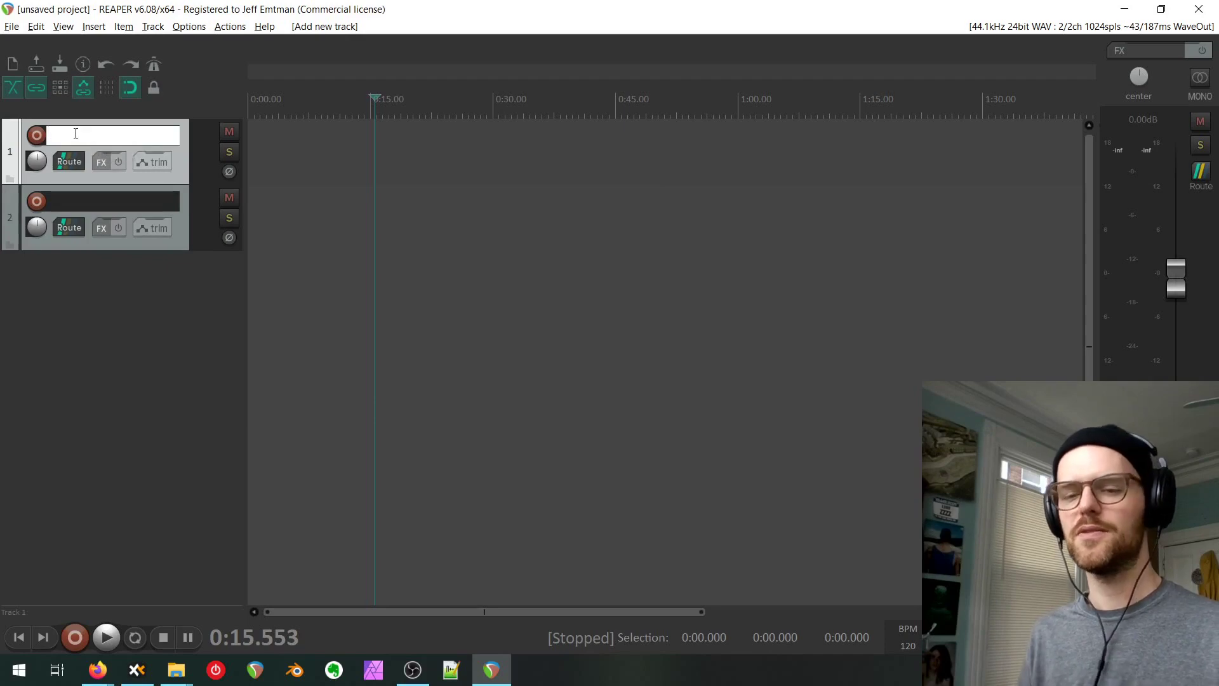
type("Mut")
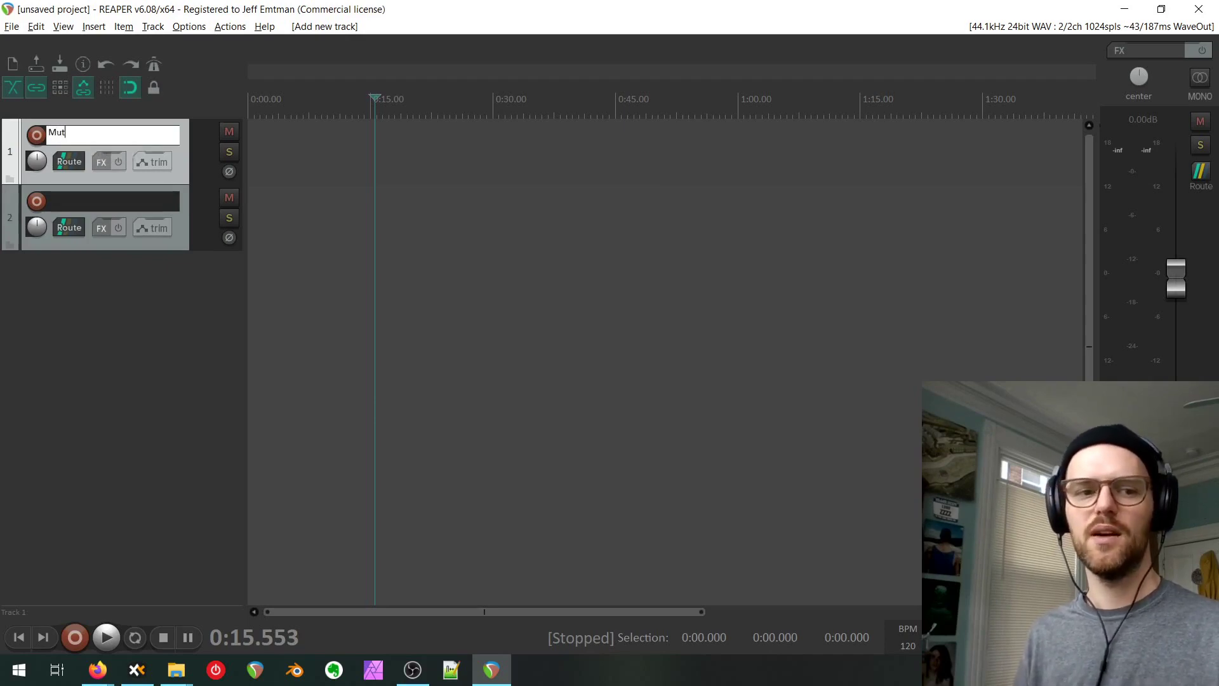
type("e")
key("Tab")
type("Mute")
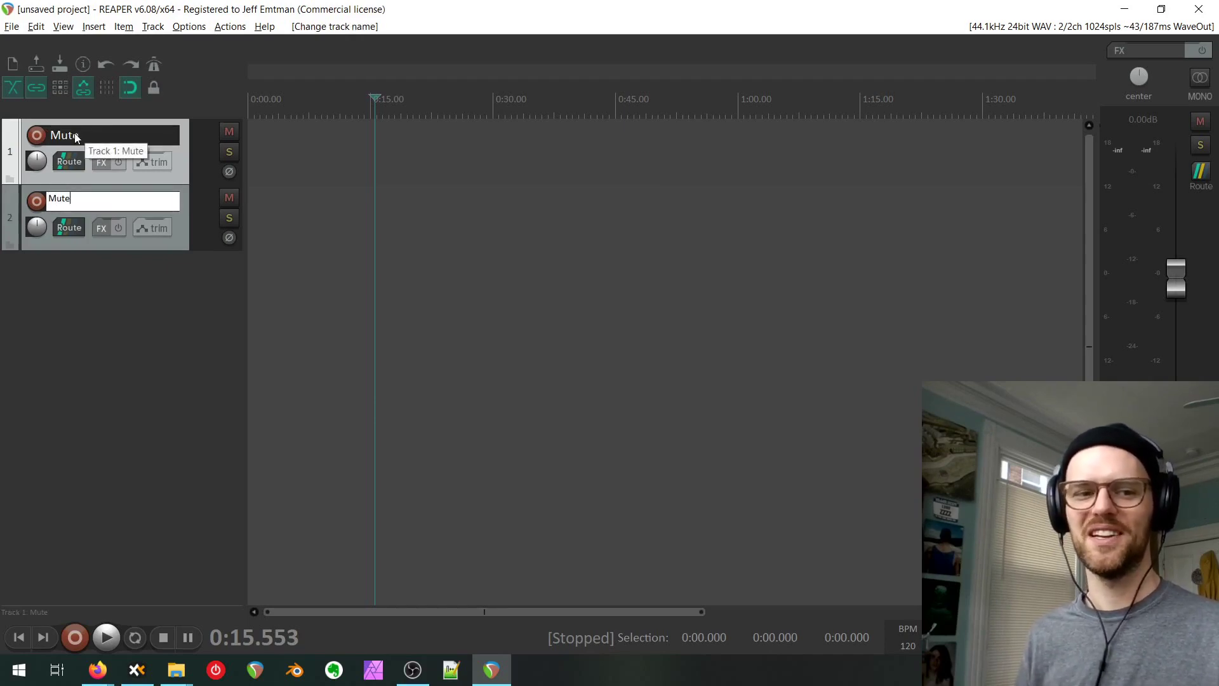
key("Return")
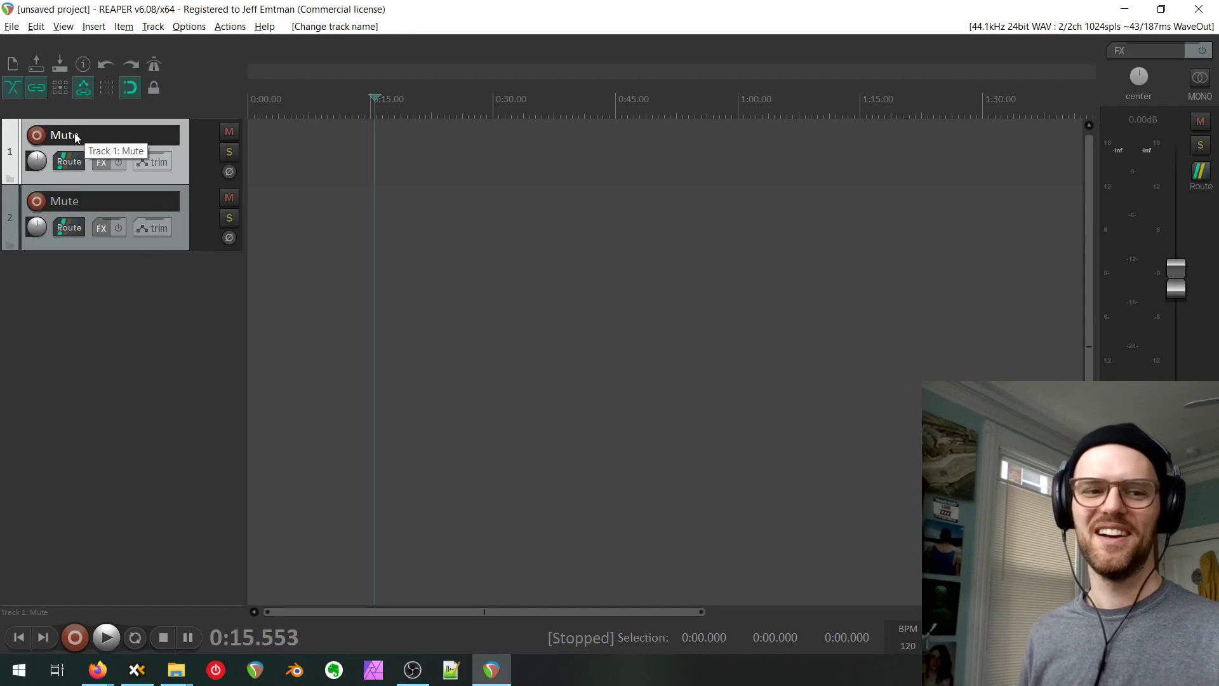
Mute both "Mute" tracks and clear the track selection.
left_click(228, 198)
left_click(230, 131)
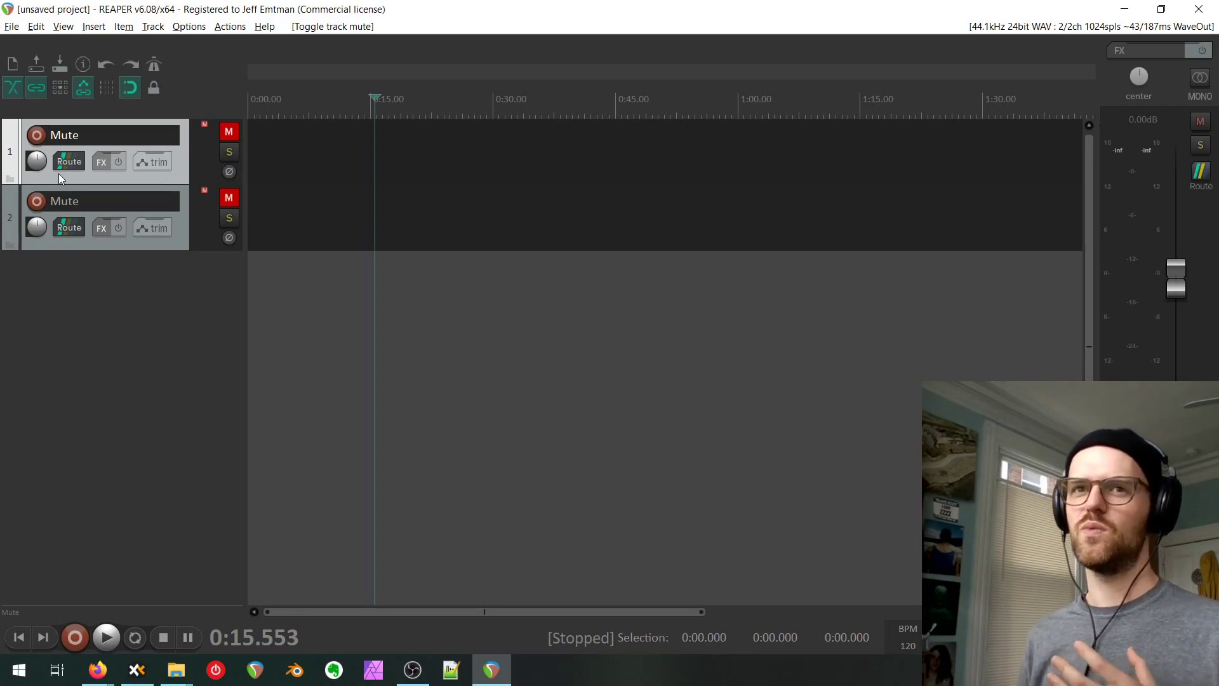
left_click(124, 275)
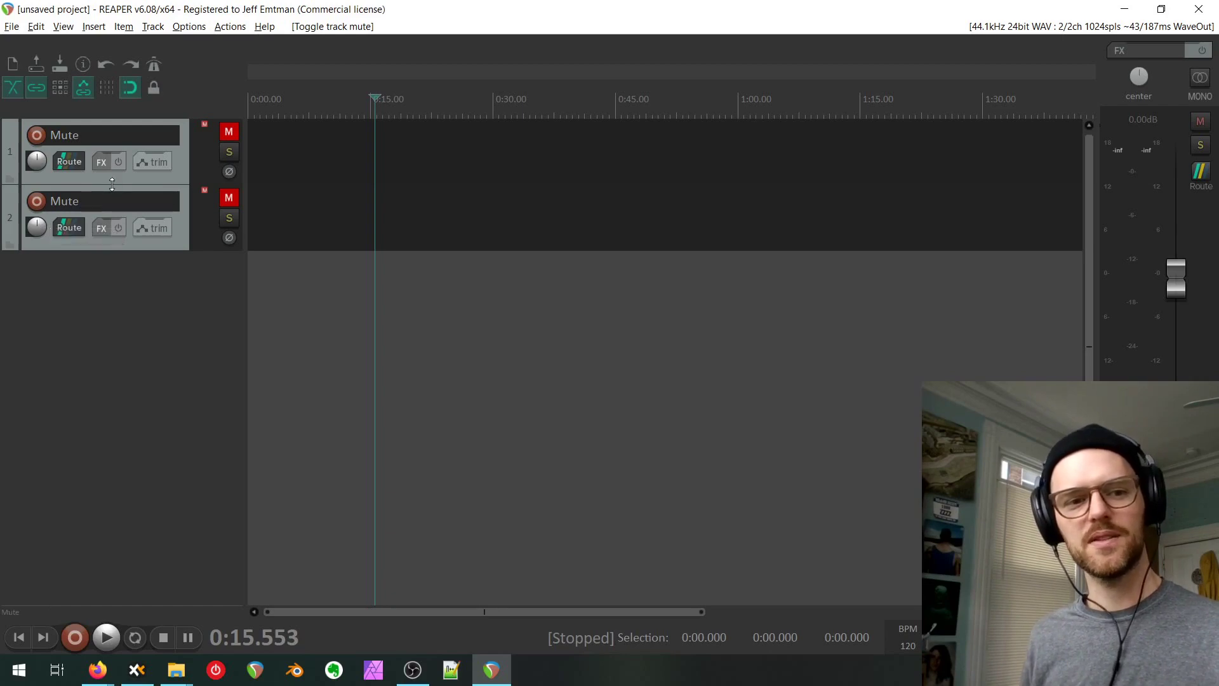
Collapse both muted tracks to their minimum height and insert a new track between them.
left_click_drag(111, 184, 112, 138)
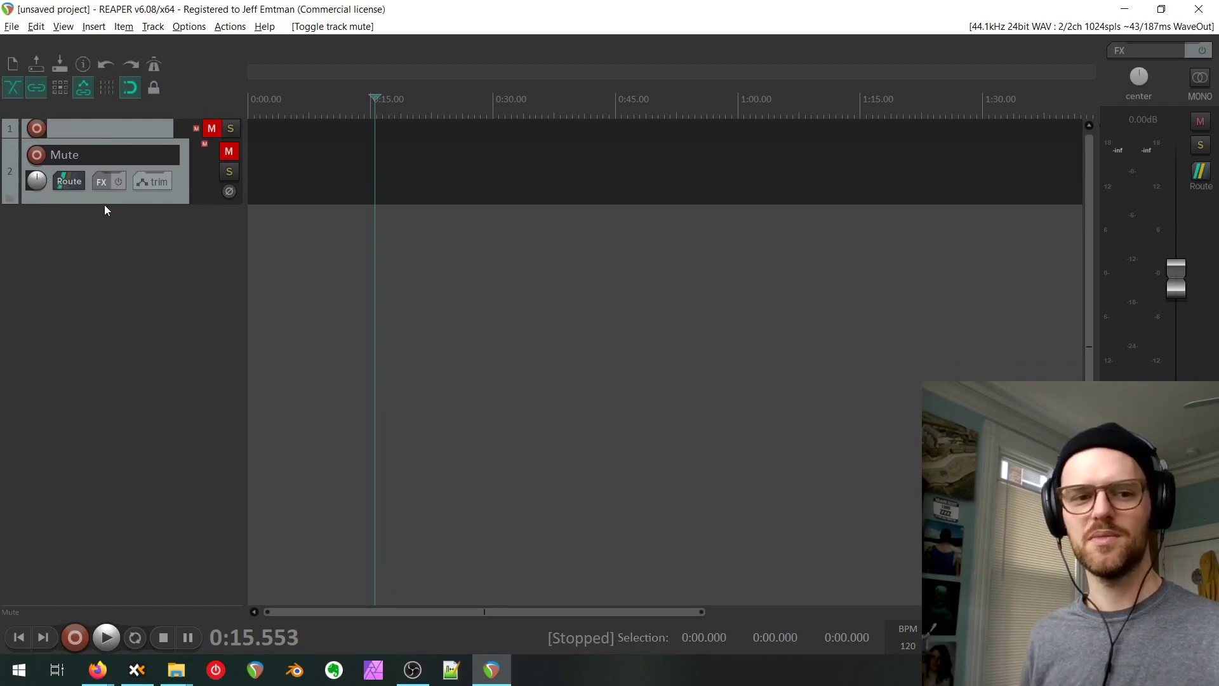
left_click_drag(105, 205, 104, 158)
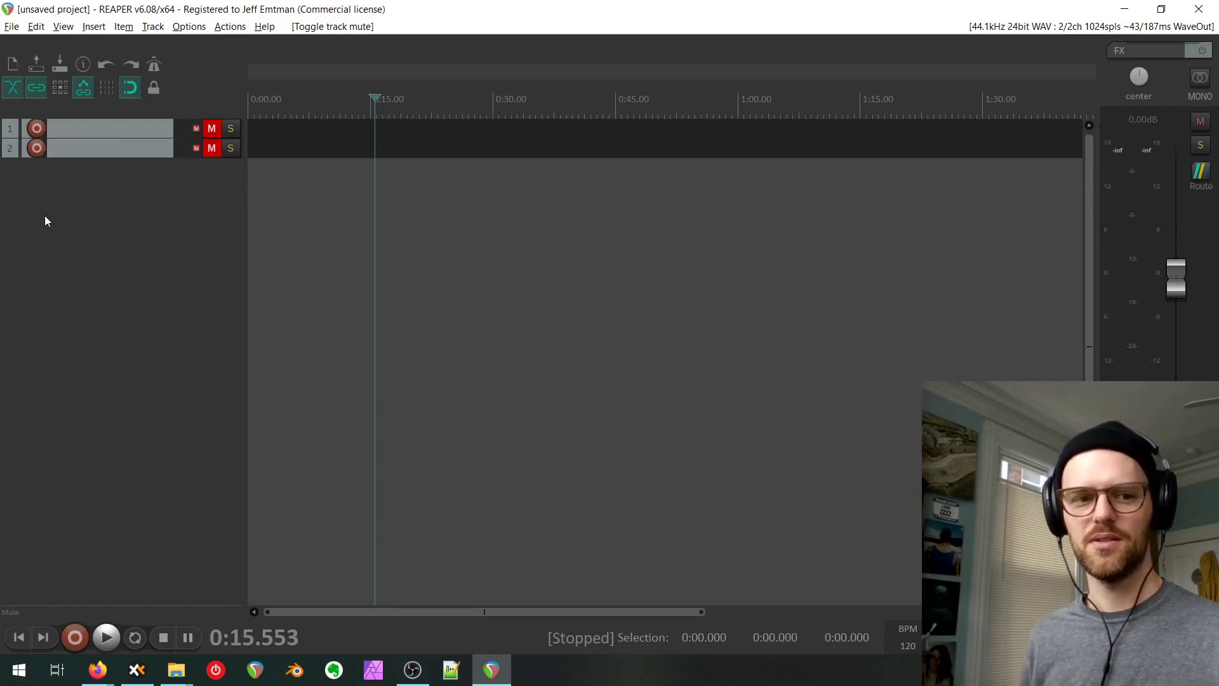
double_click(81, 206)
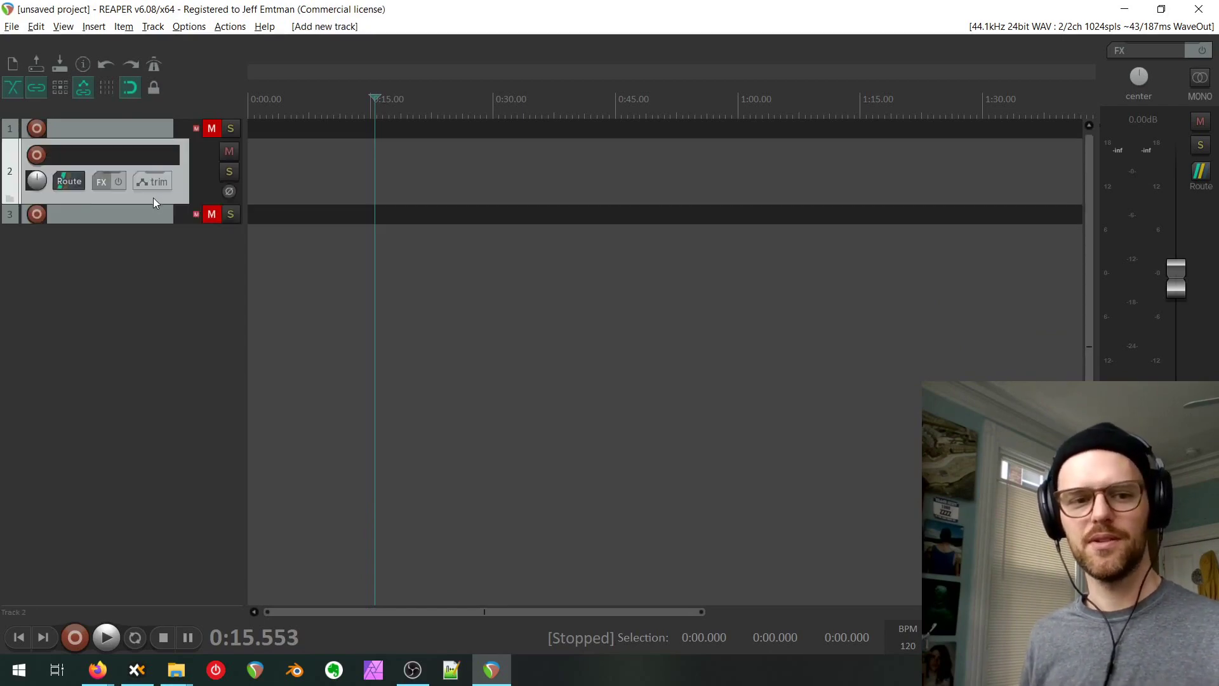
Move the new unmuted track below both "Mute" tracks and name it "Vocals".
left_click_drag(154, 196, 88, 240)
double_click(104, 180)
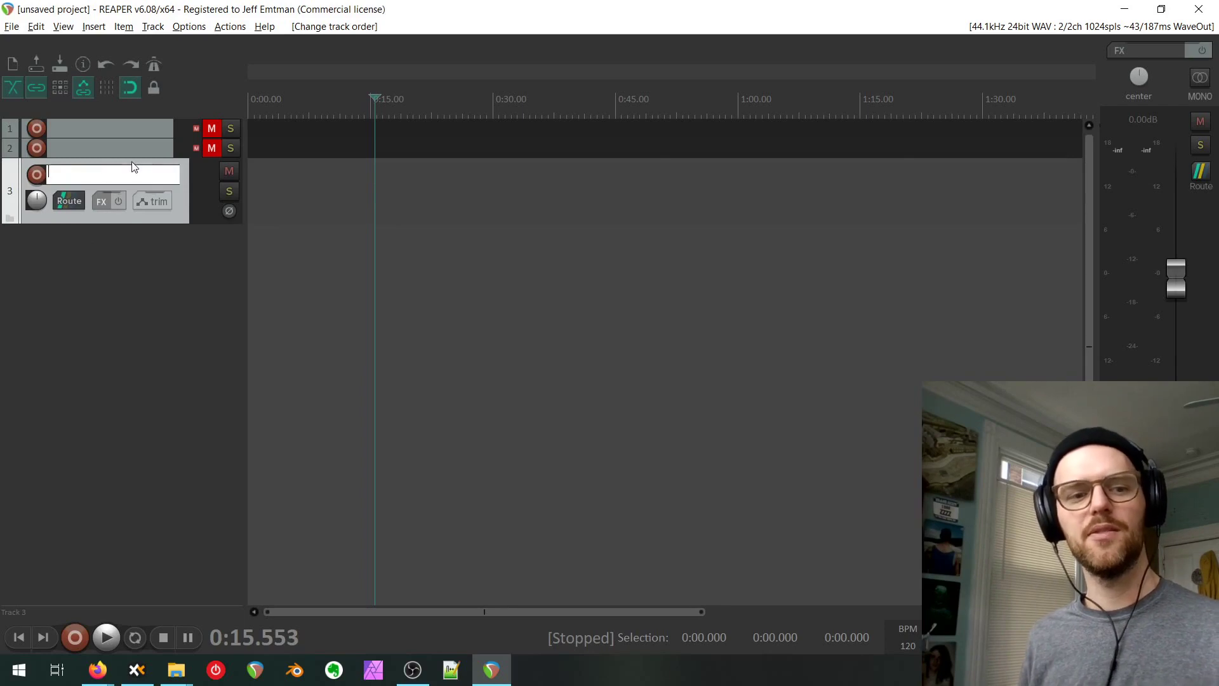
type("V")
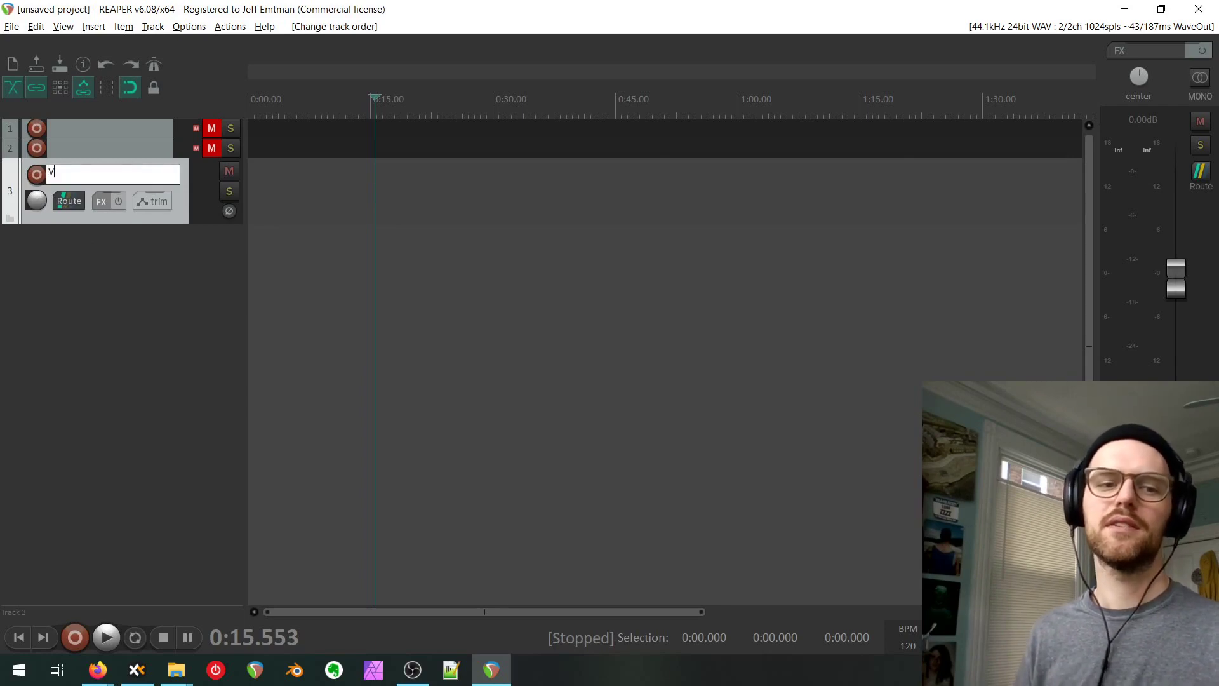
type("ocals")
key("Return")
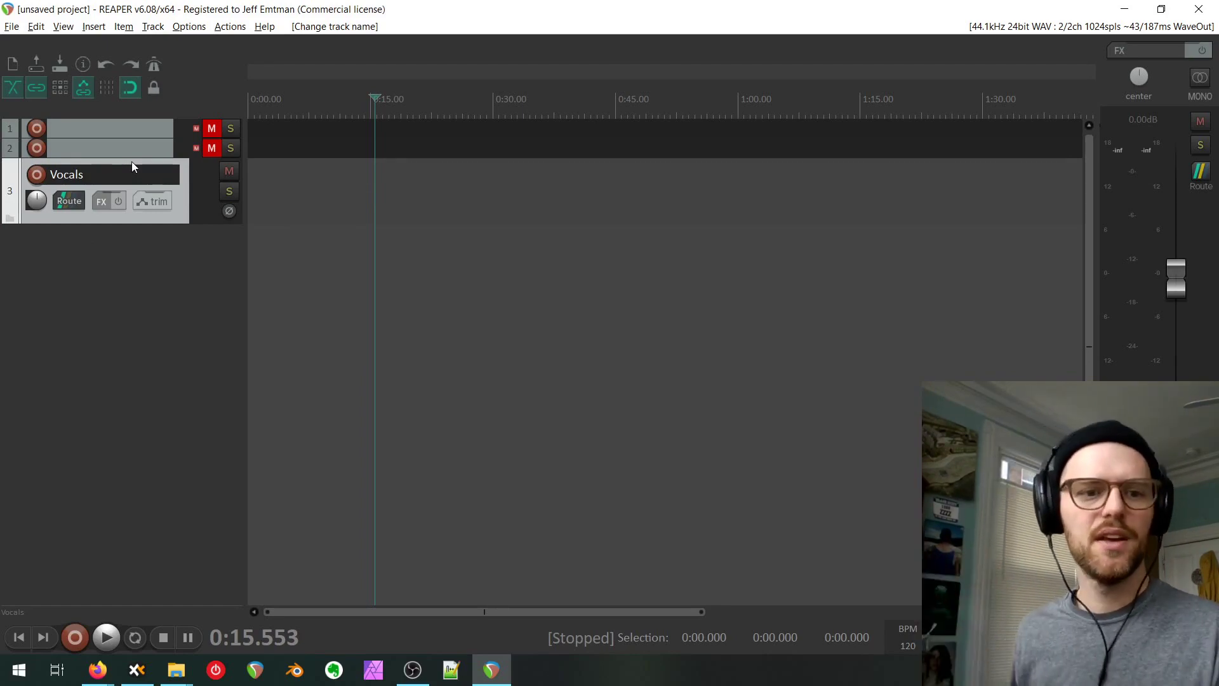
Add blank tracks below the Vocals track and remove the surplus one so two remain.
left_click(125, 280)
key("ctrl+t")
key("ctrl+t")
key("ctrl+t")
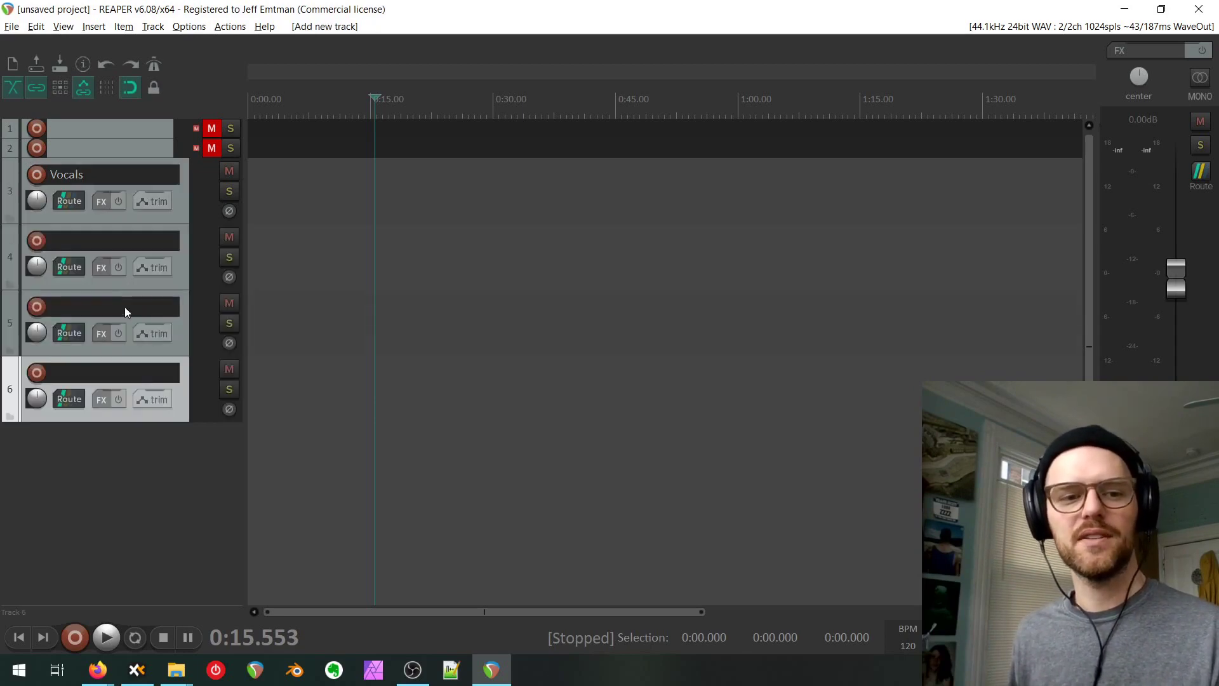
key("Delete")
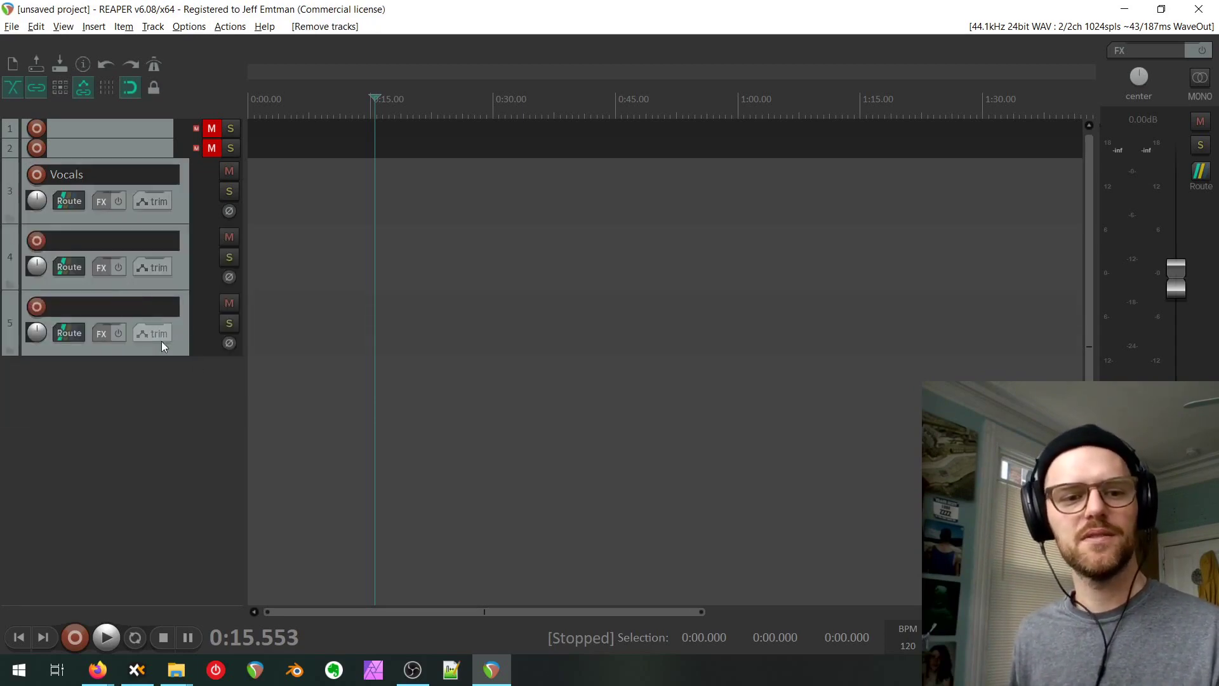
Select the two blank tracks together and nest them inside the Vocals track as folder children.
left_click(170, 345)
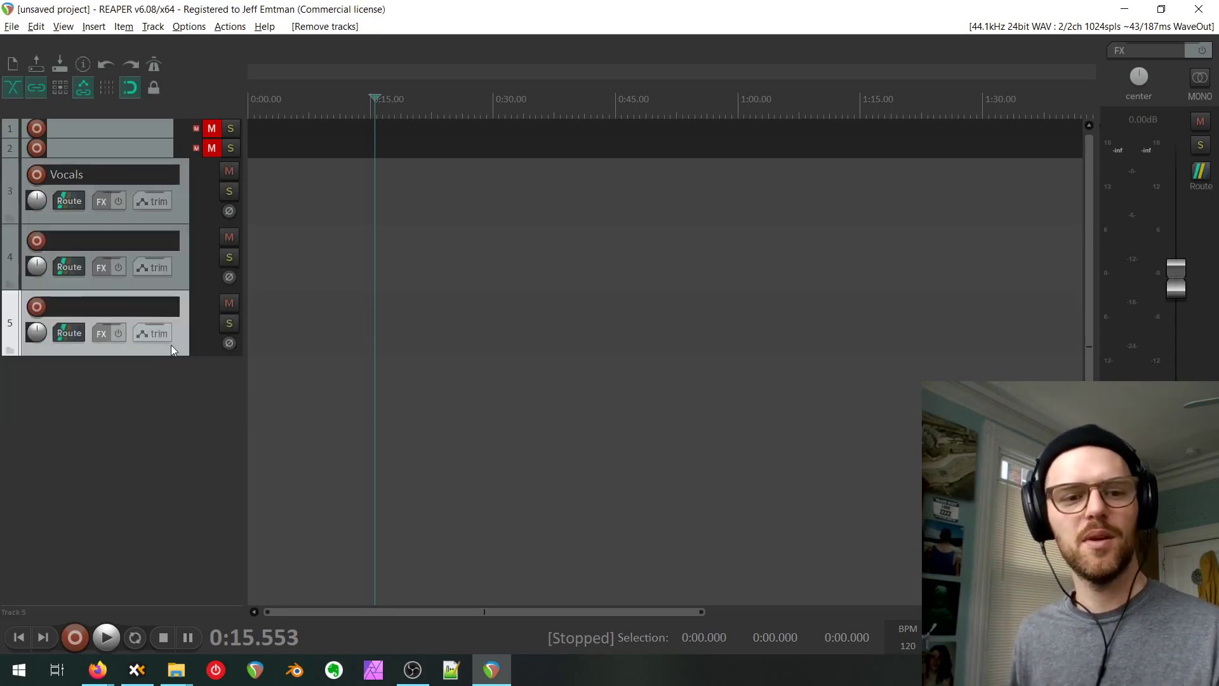
left_click(181, 273, "shift")
mouse_move(184, 235)
left_mouse_down()
mouse_move(188, 208)
mouse_move(181, 241)
left_mouse_up()
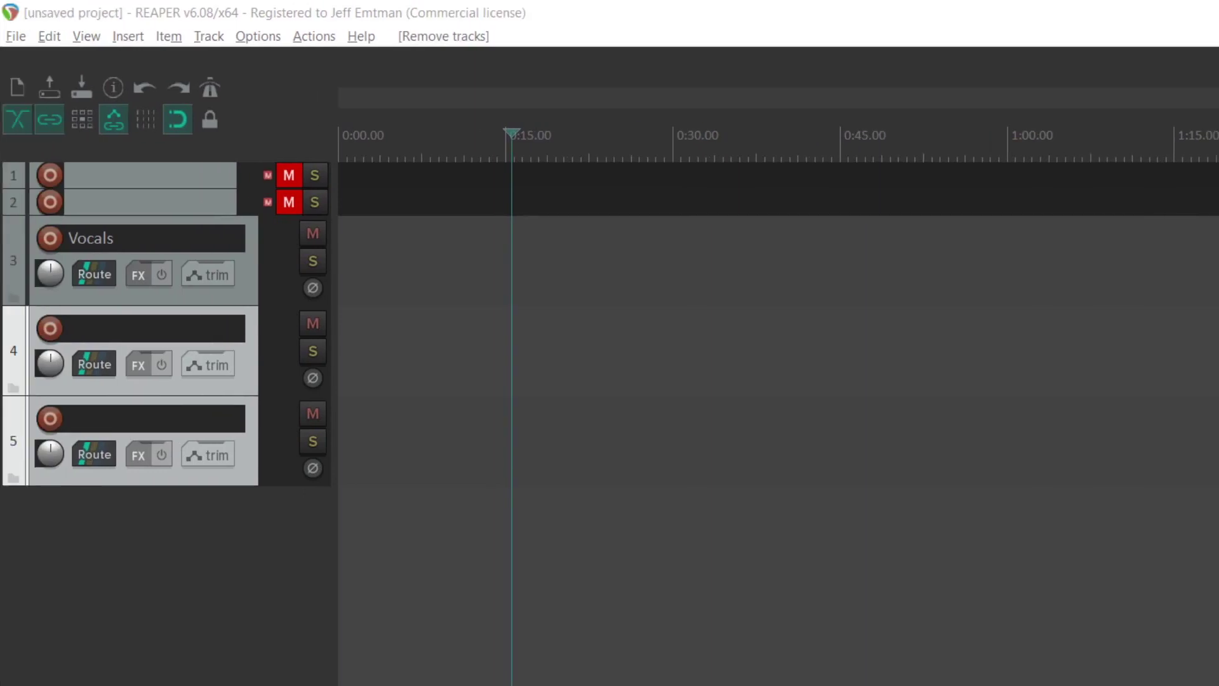
left_click(244, 508)
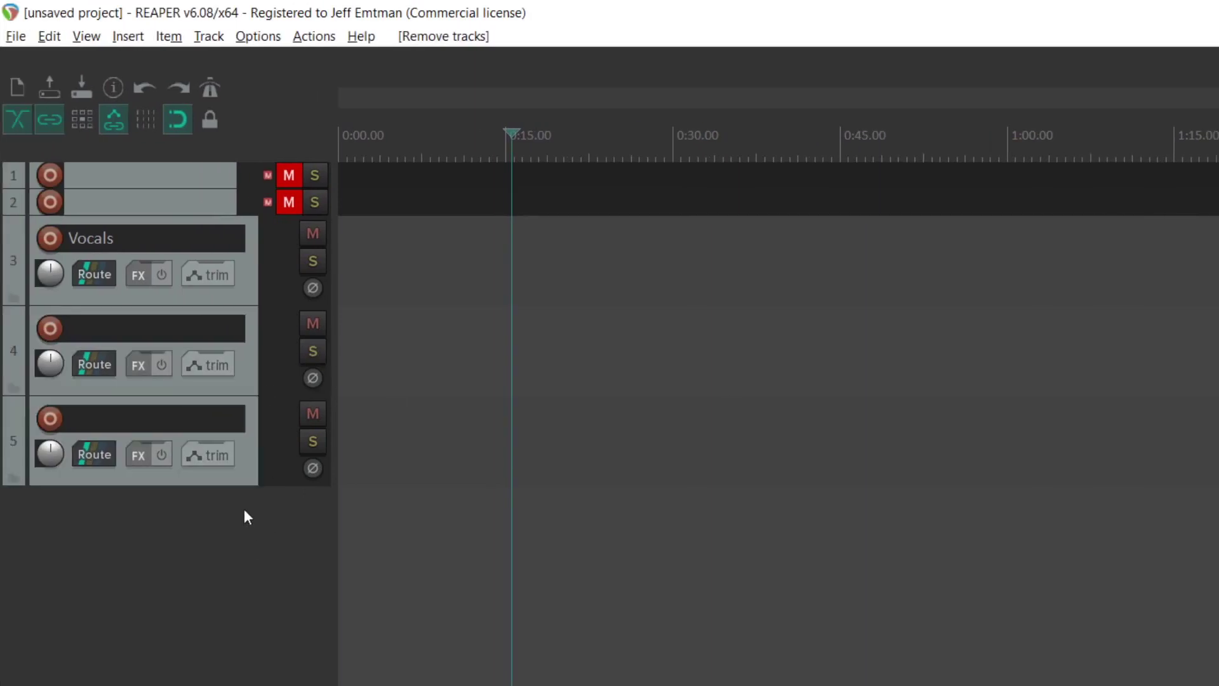
left_click(255, 438)
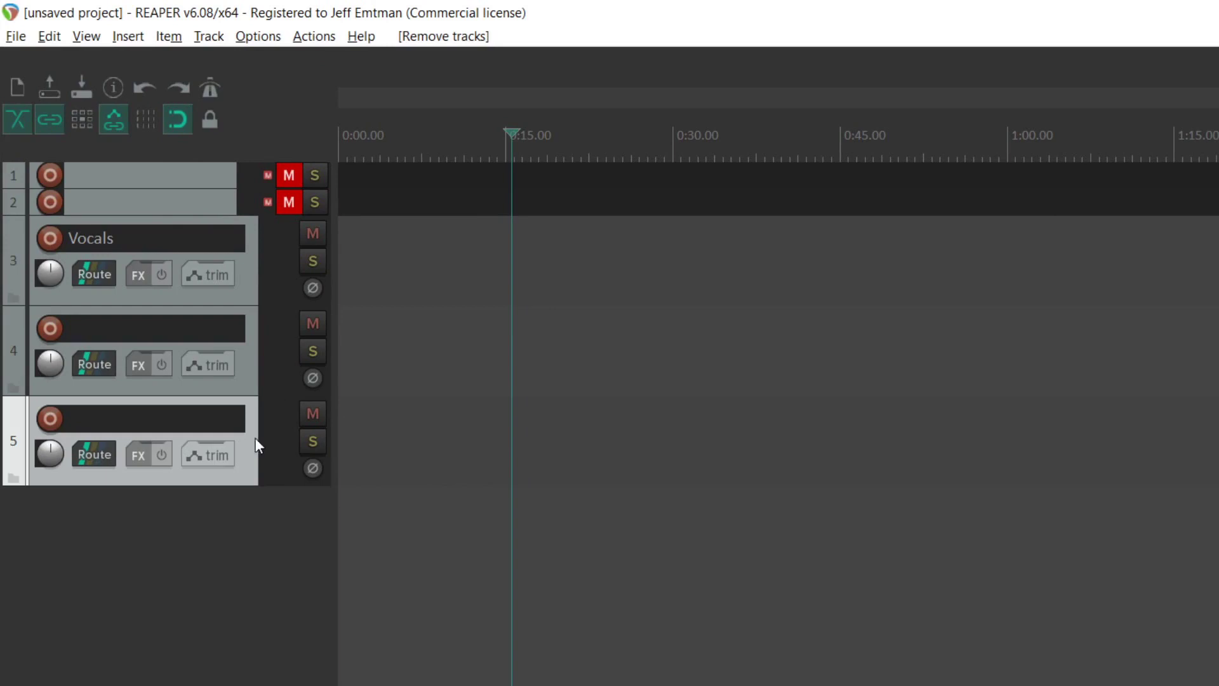
left_click(253, 369, "shift")
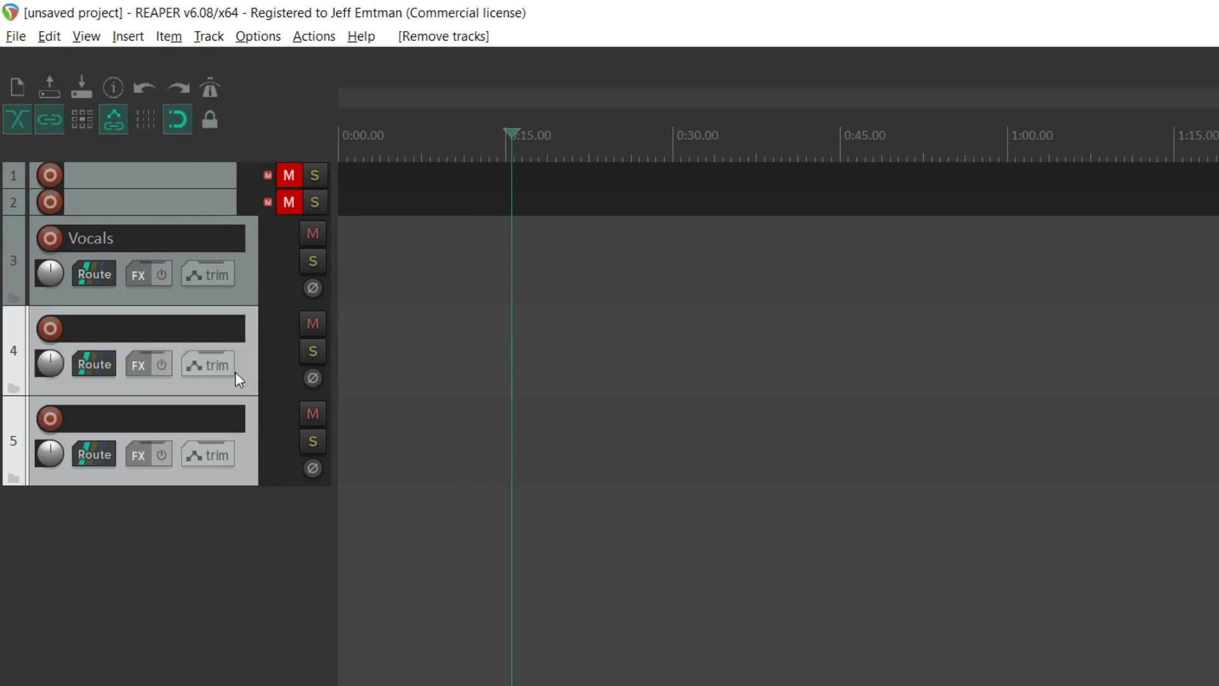
left_click_drag(243, 367, 19, 311)
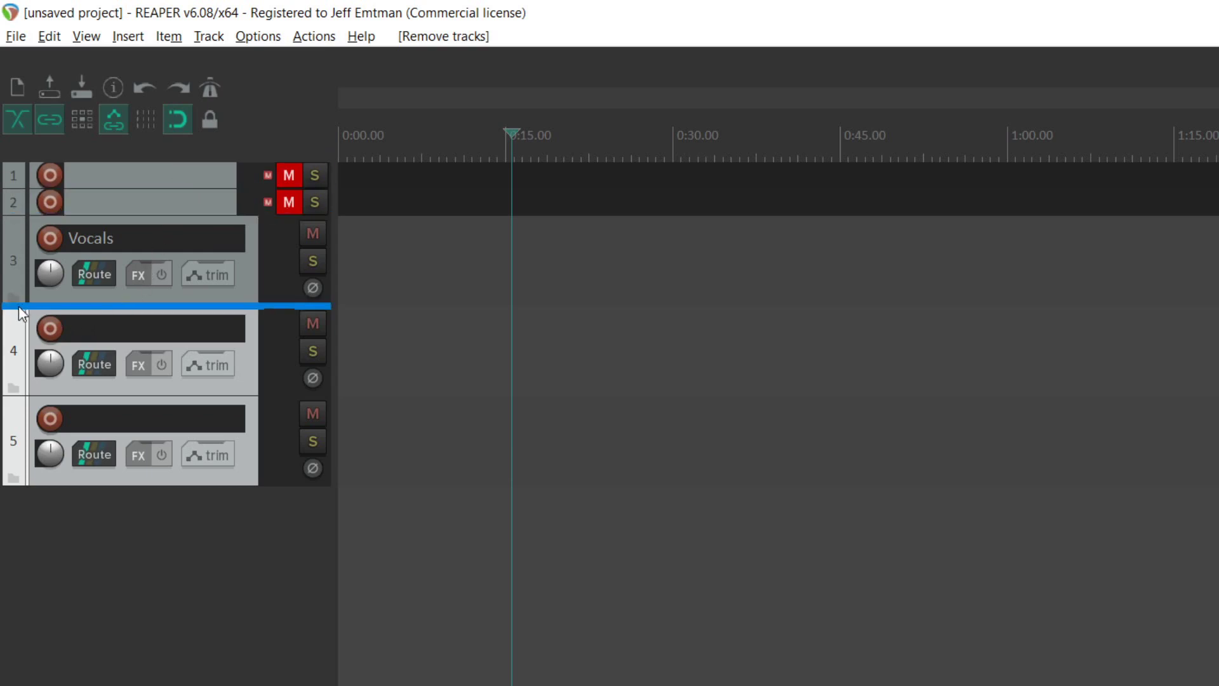
mouse_move(18, 306)
left_mouse_down()
mouse_move(96, 306)
mouse_move(190, 254)
mouse_move(25, 295)
left_mouse_up()
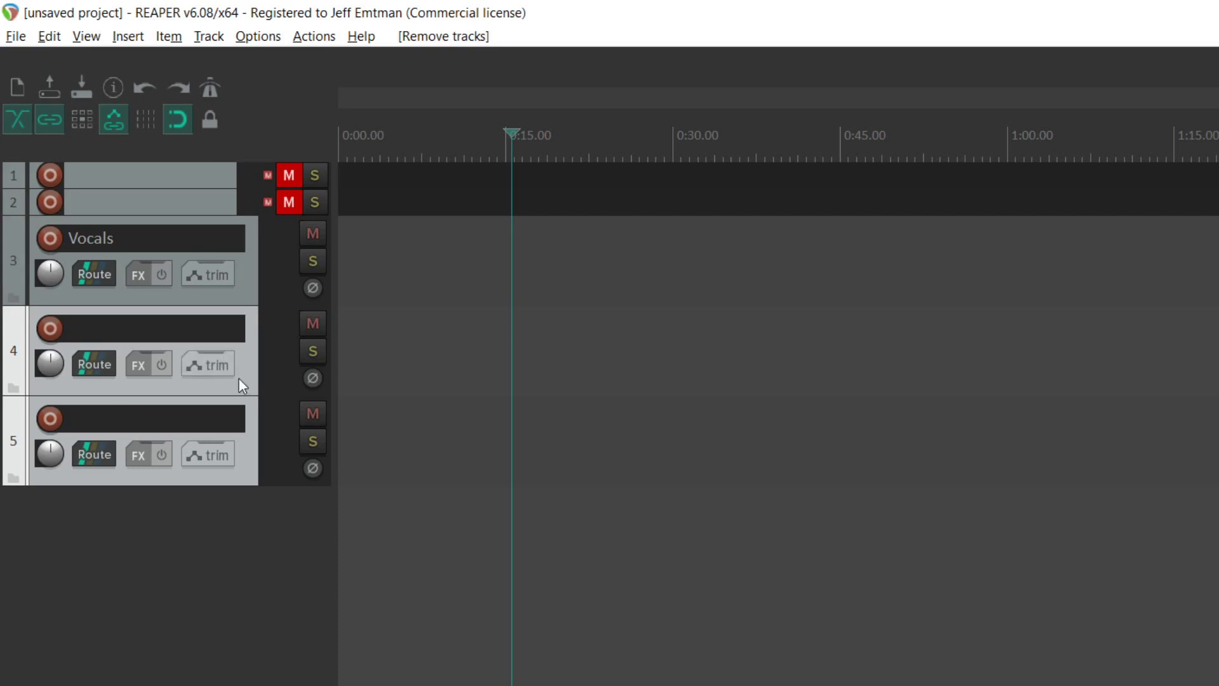
left_click_drag(239, 379, 253, 274)
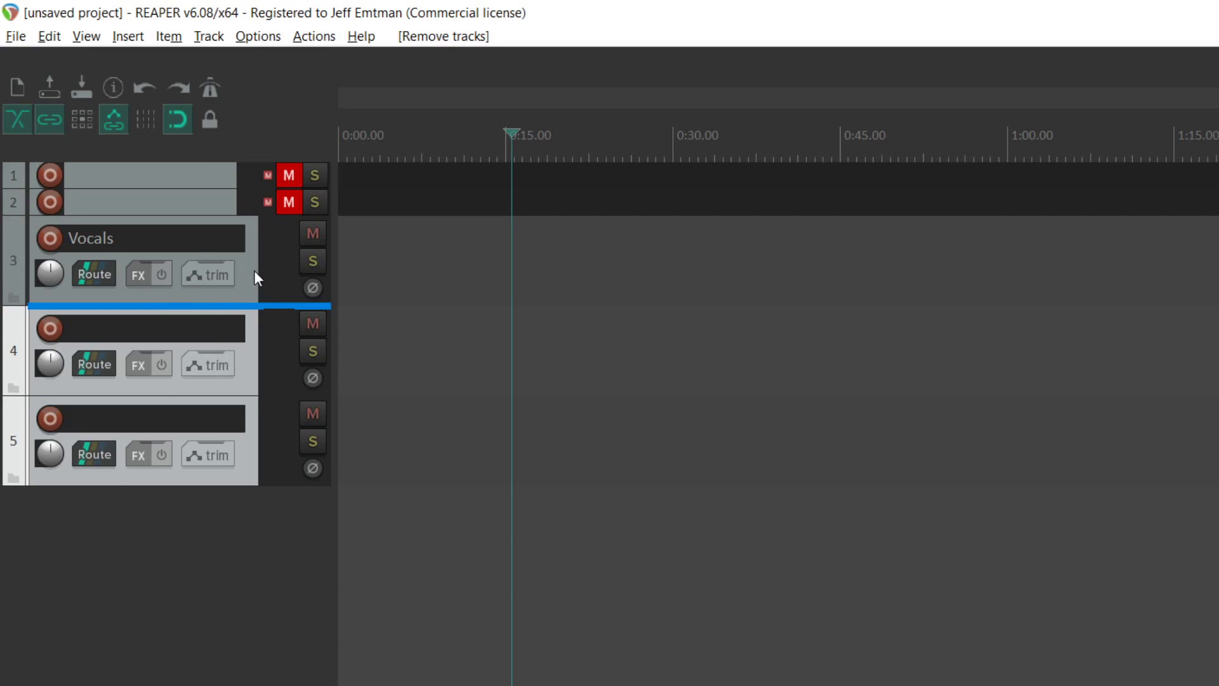
left_click_drag(254, 272, 254, 272)
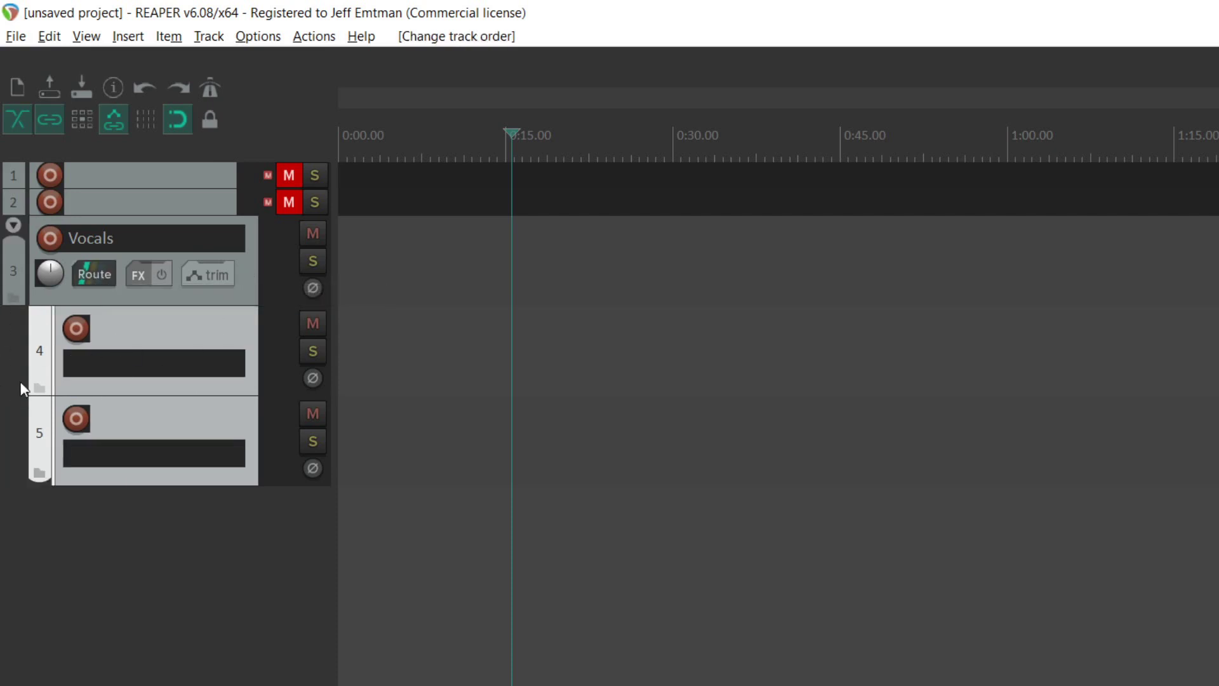
Widen the track control area and name the two tracks inside the Vocals folder after the two speakers.
left_click_drag(334, 362, 425, 360)
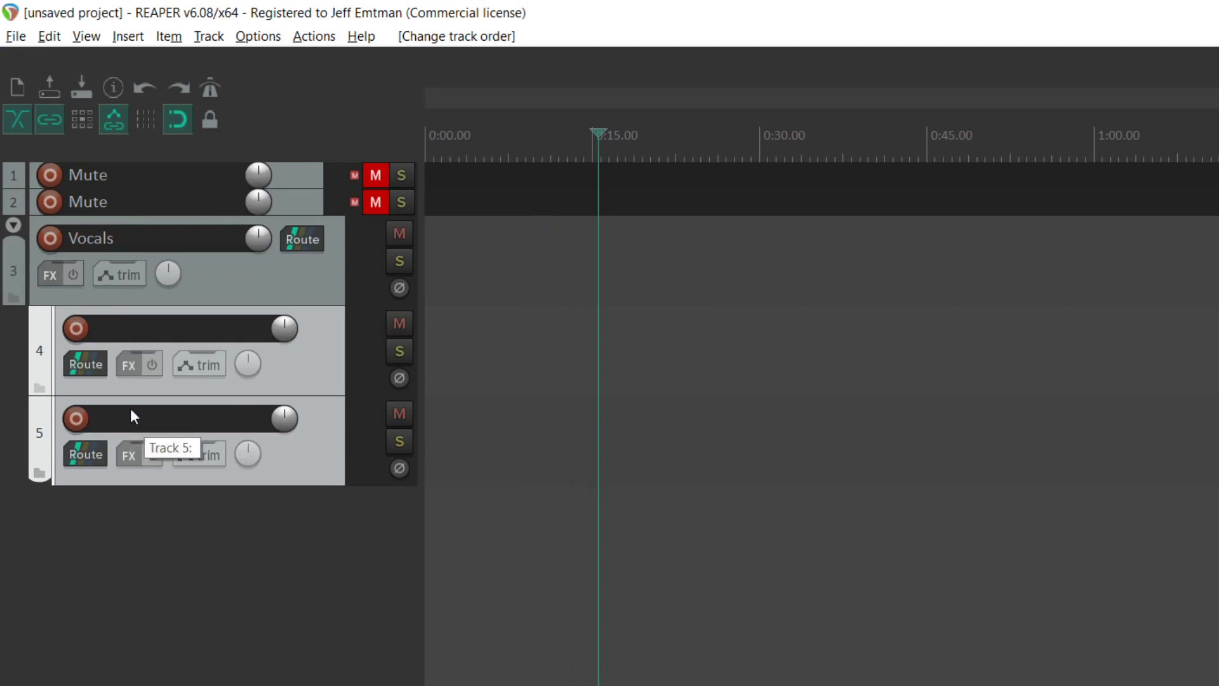
double_click(132, 324)
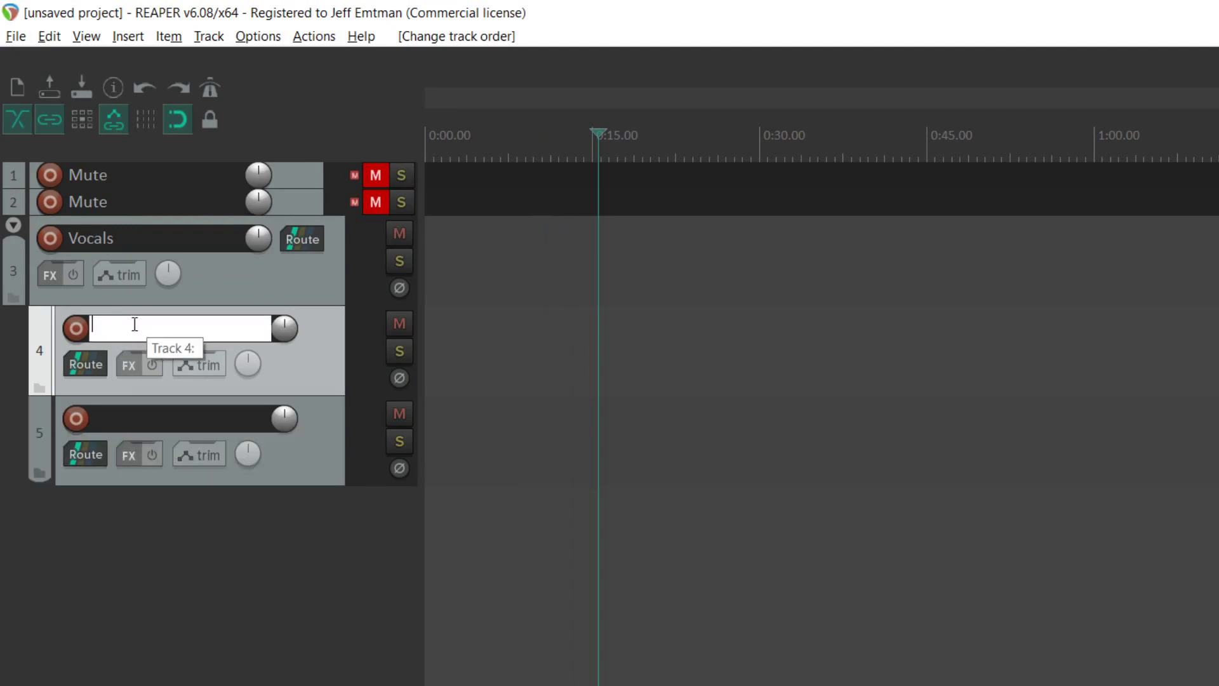
type("Jeff")
key("Tab")
type("B")
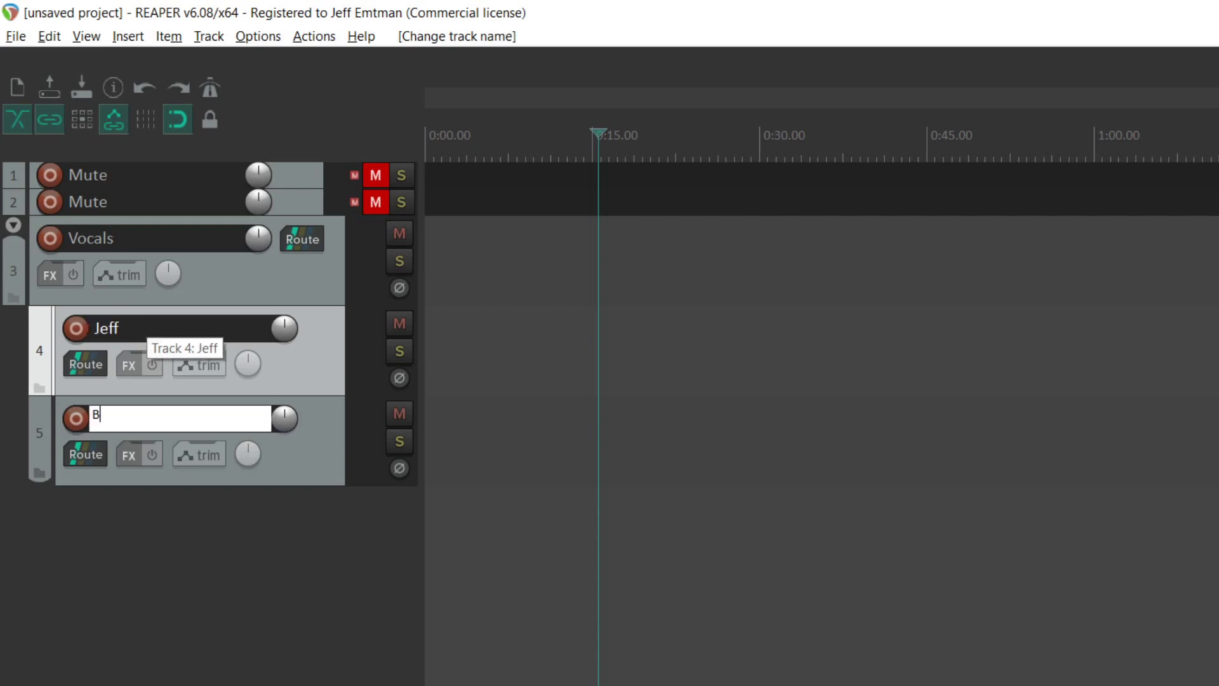
type("eth")
key("Return")
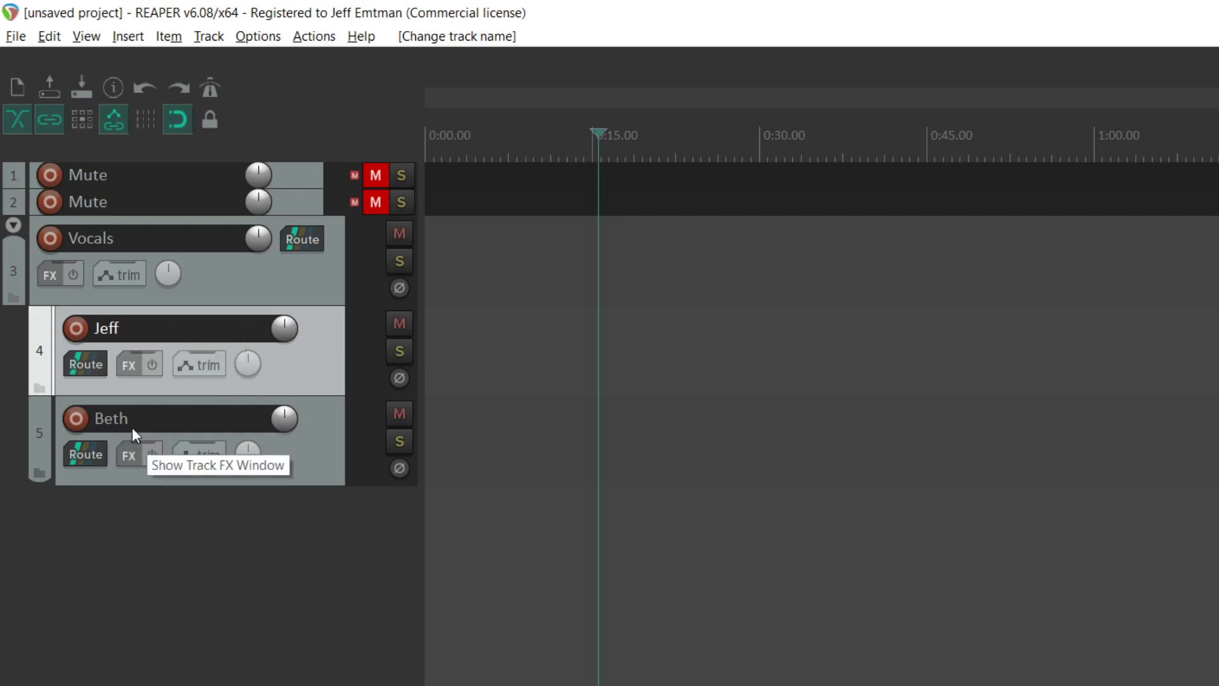
Add a new top-level track below the Vocals folder and name it "Sounds".
left_click(252, 273)
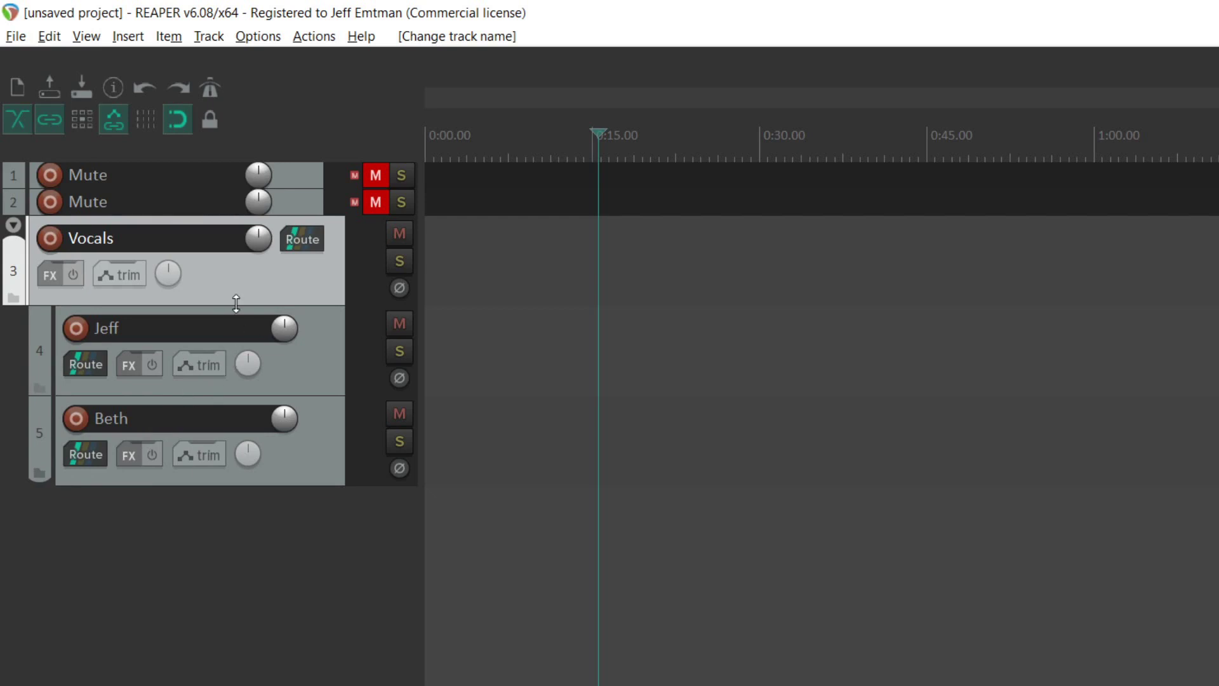
double_click(111, 550)
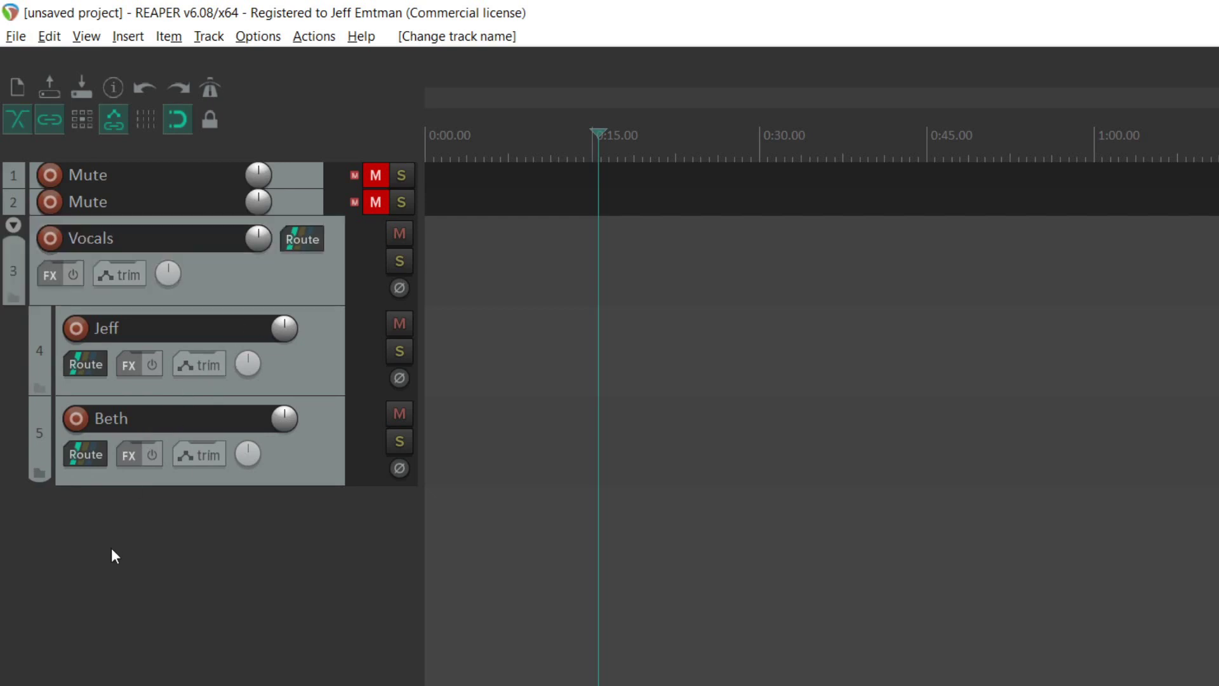
double_click(179, 502)
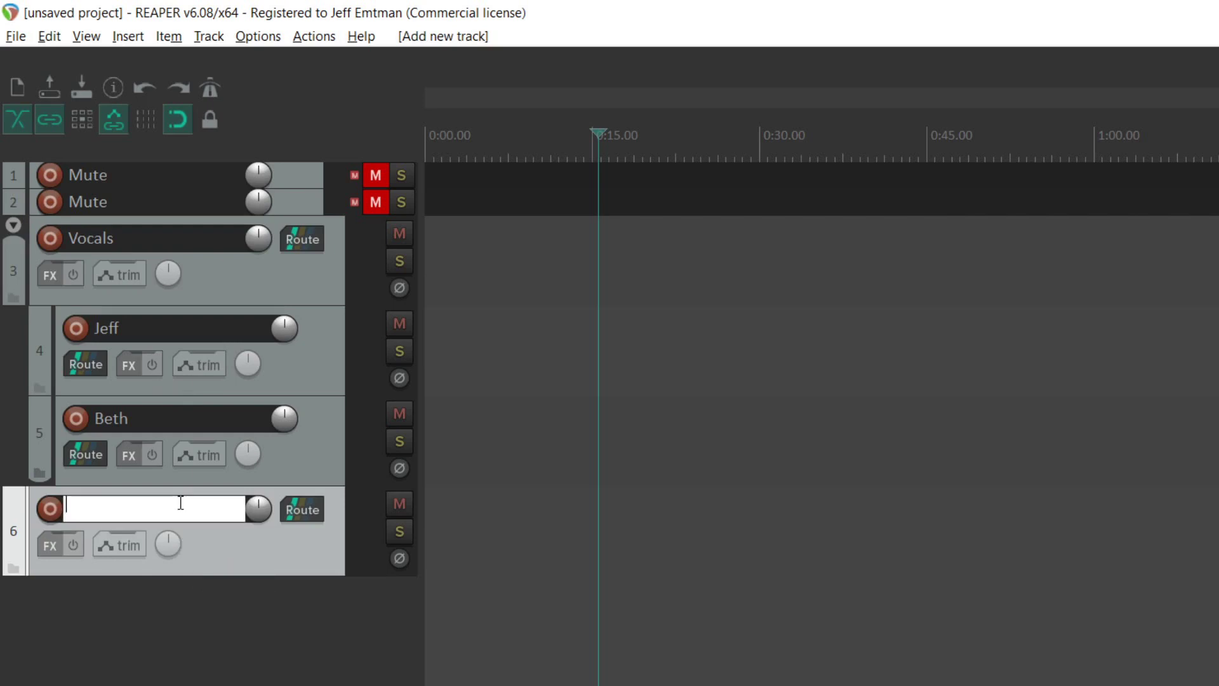
type("Sounds")
key("Return")
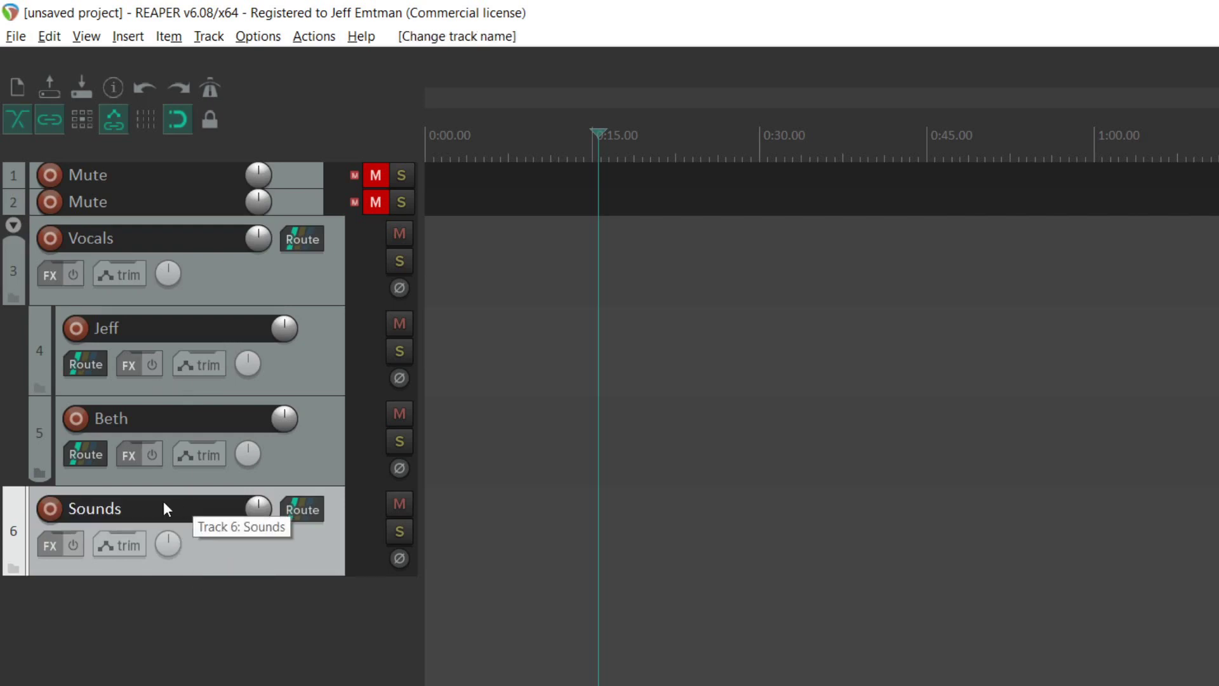
Insert three blank tracks below the Sounds track and nest all three inside it as folder children.
double_click(134, 618)
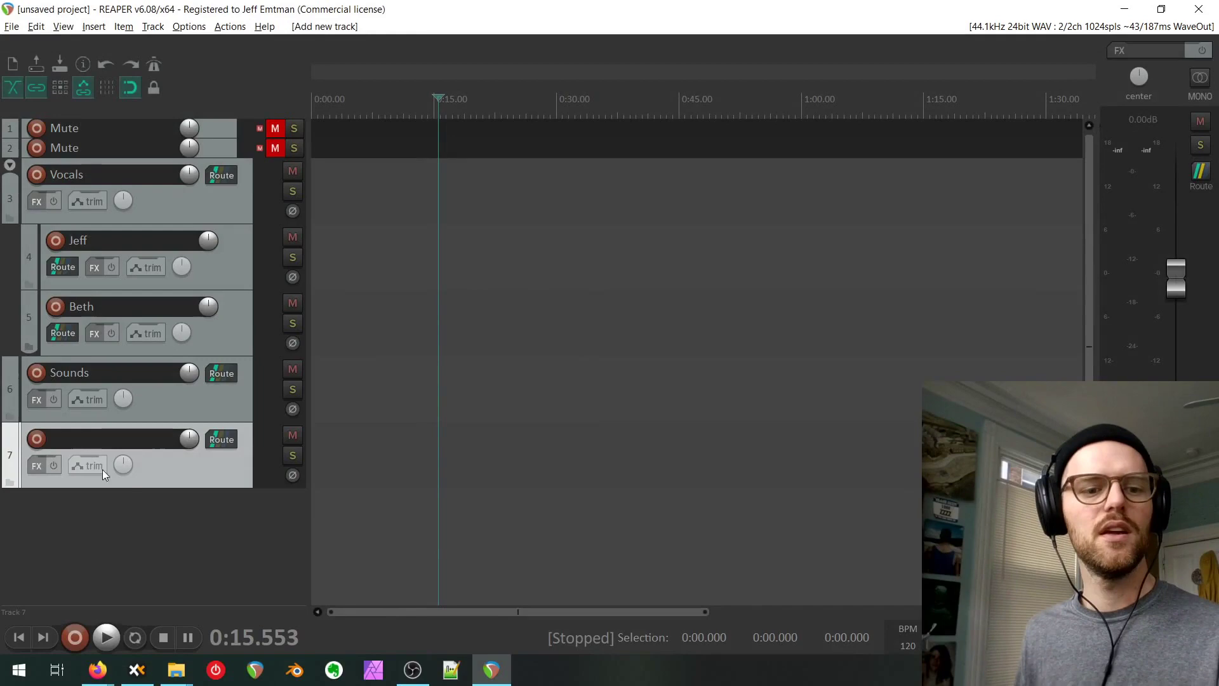
left_click(120, 506)
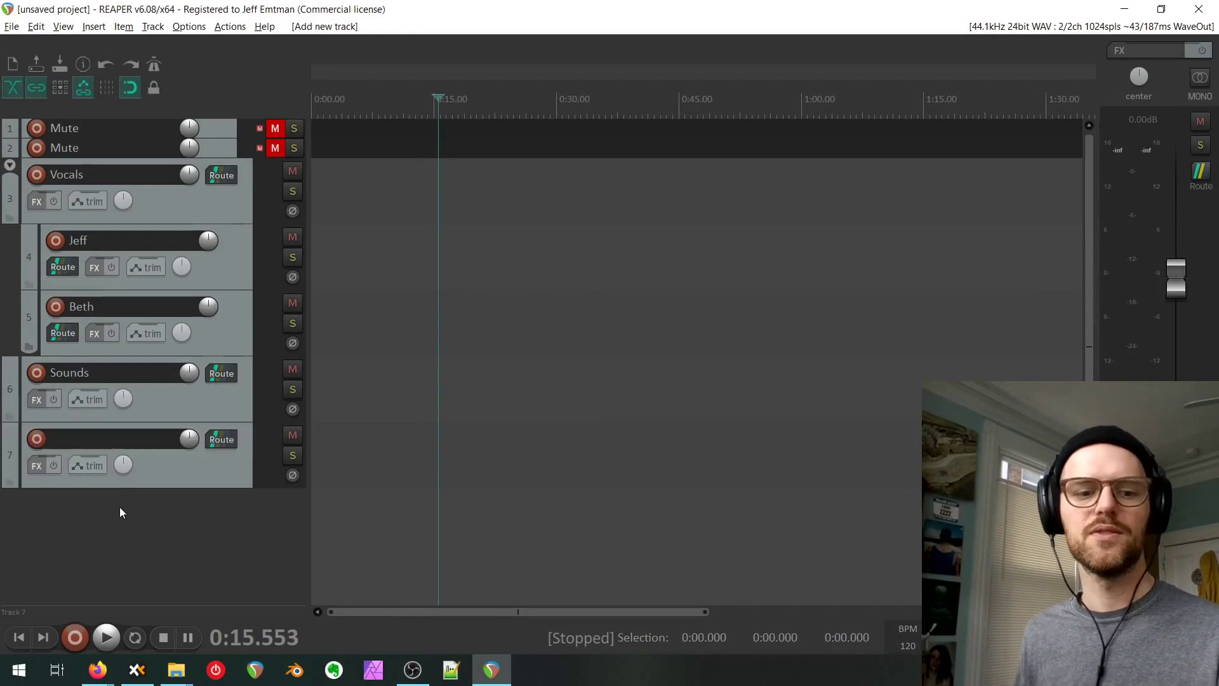
key("ctrl+t")
key("ctrl+t")
left_click(127, 425, "shift")
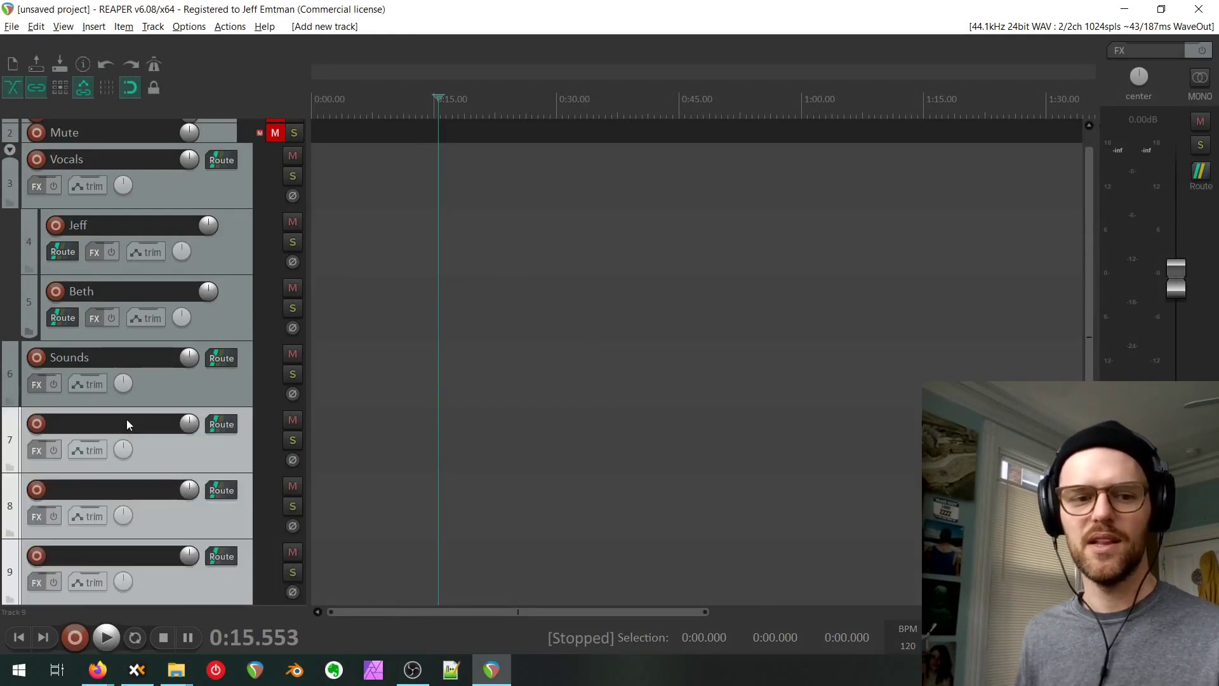
left_click_drag(237, 447, 215, 382)
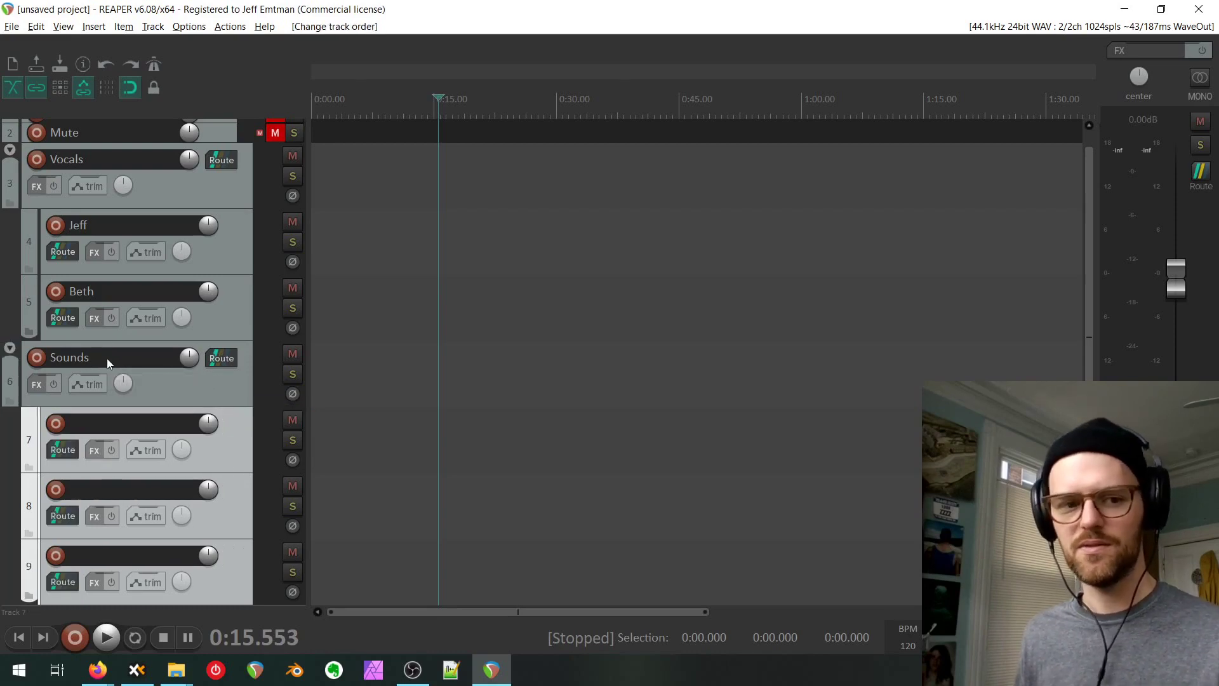
Name the three tracks inside the Sounds folder "S1", "S2" and "S3".
left_click(161, 394)
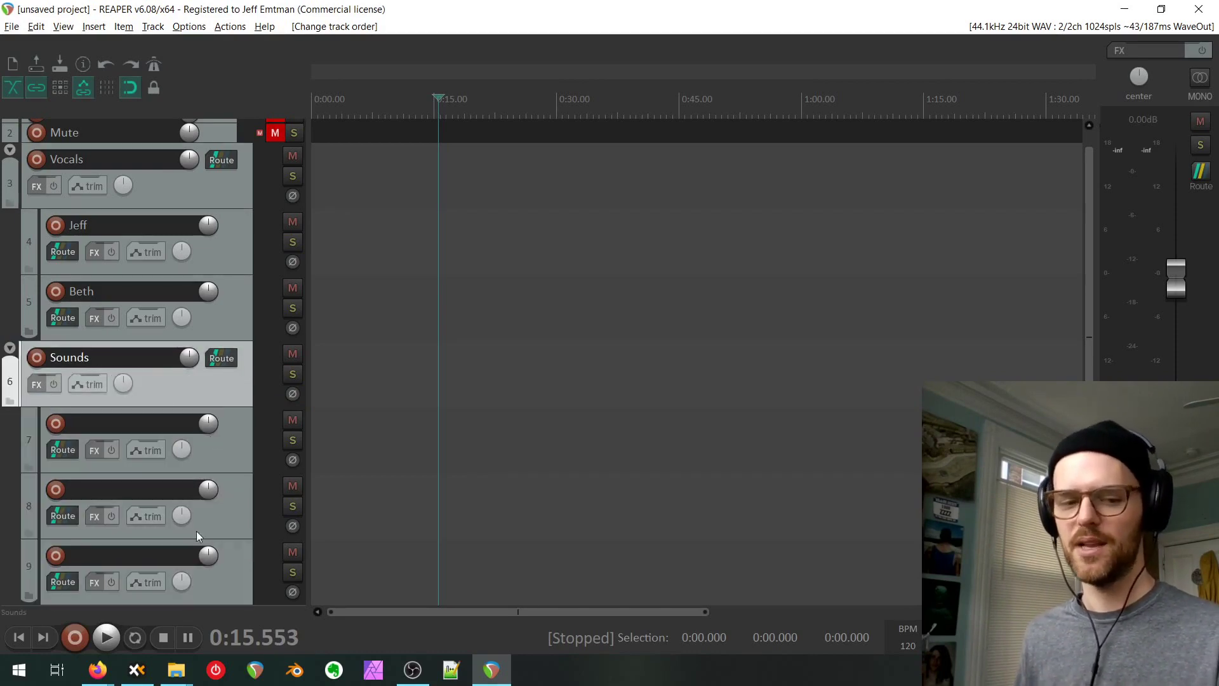
double_click(104, 427)
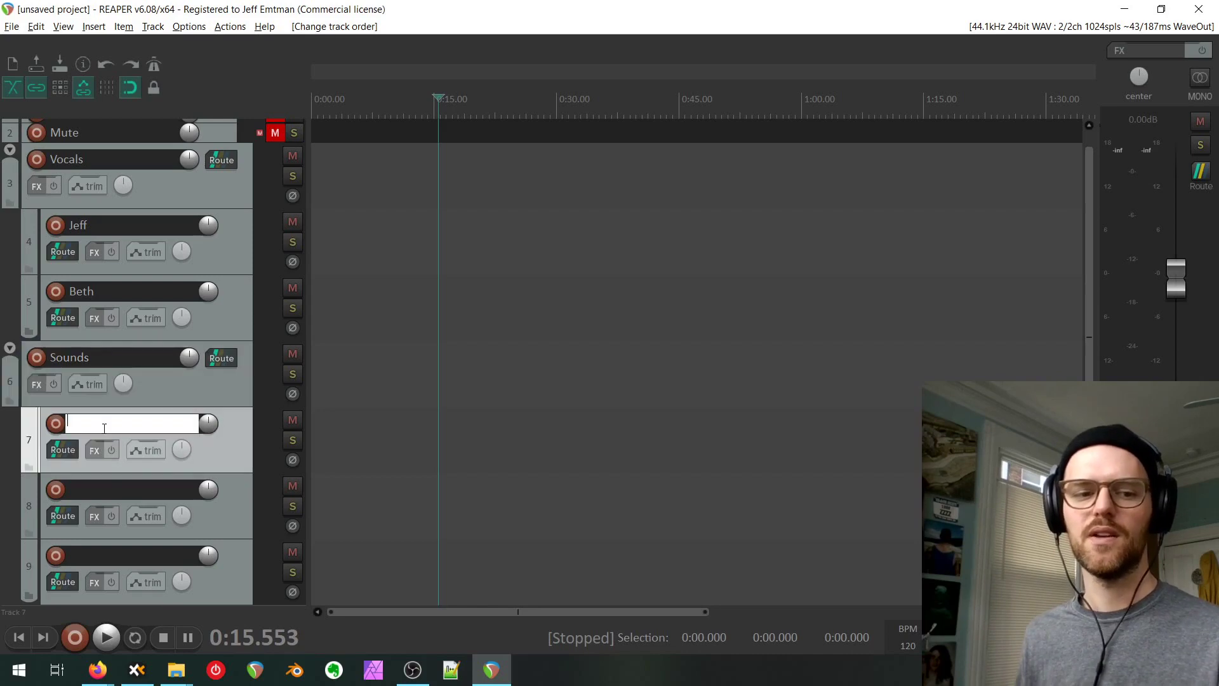
type("S1")
key("Tab")
type("S")
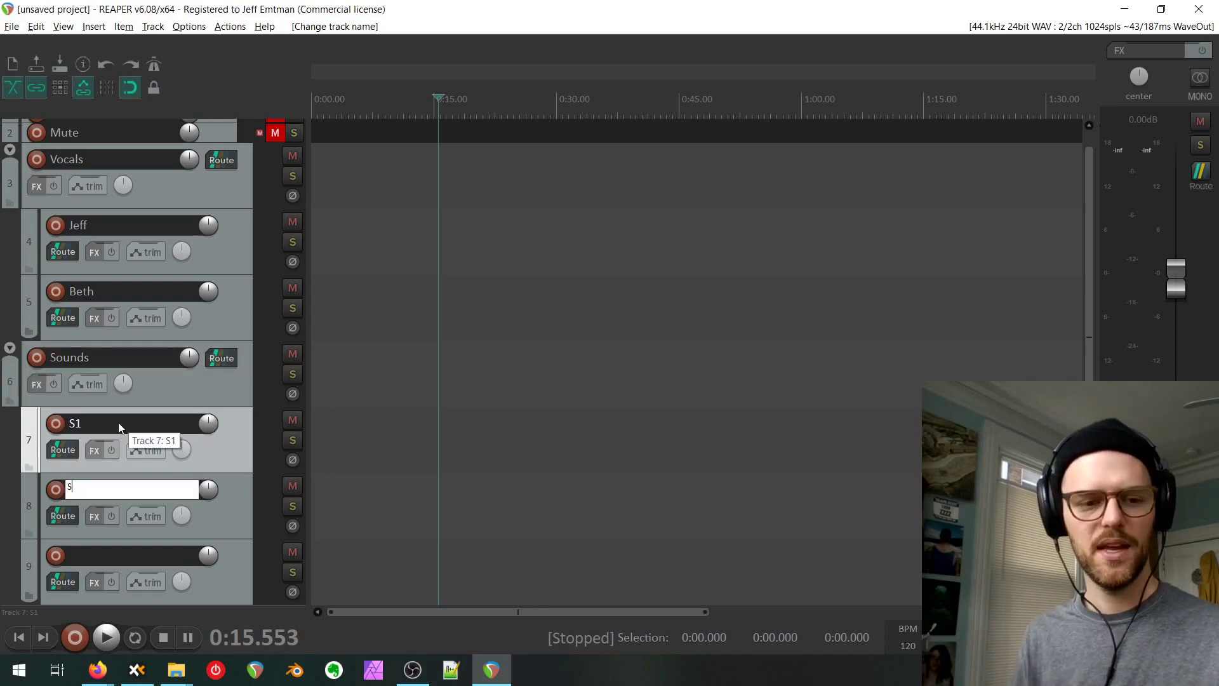
type("2")
key("Tab")
type("S3")
key("Return")
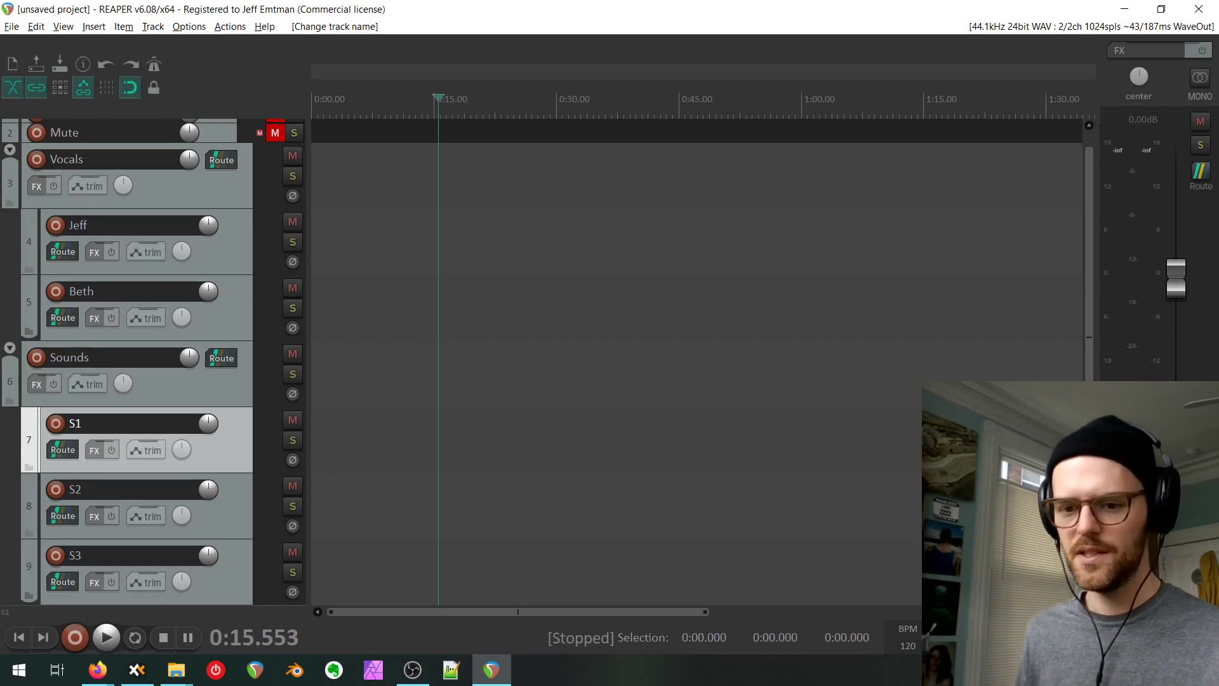
Add a new top-level track below the Sounds folder and name it "Music".
key("ctrl+Down")
key("ctrl+Down")
key("ctrl+Down")
key("ctrl+Down")
key("ctrl+Down")
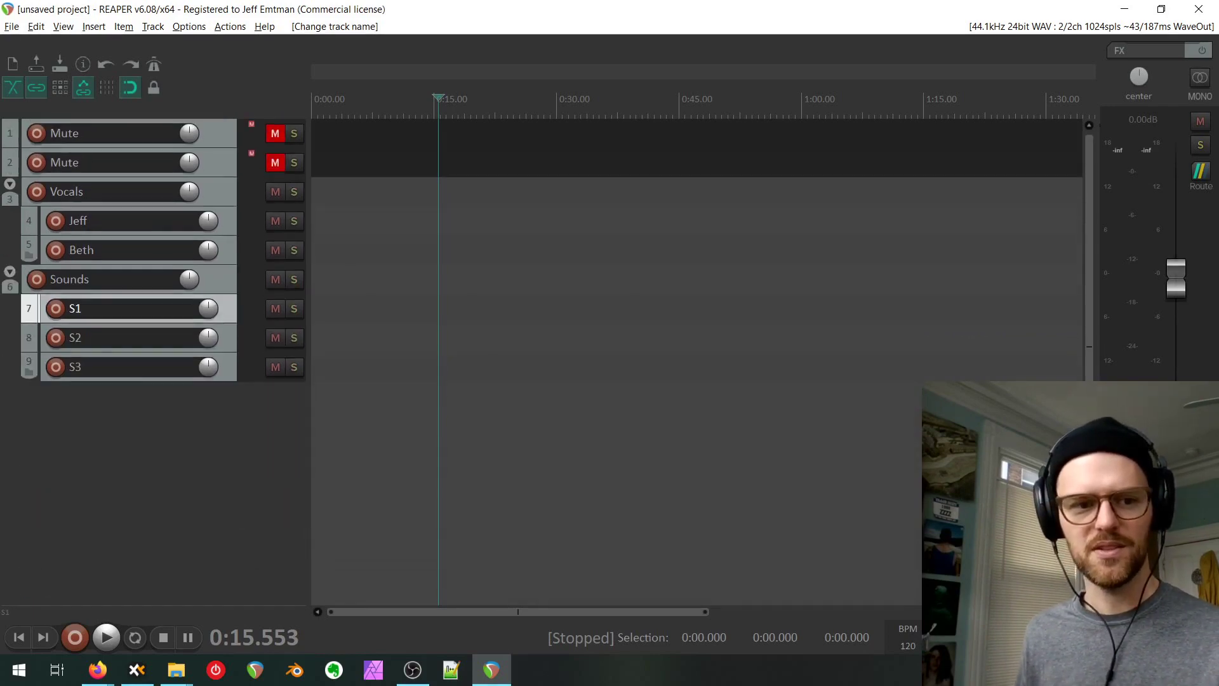
left_click(88, 407)
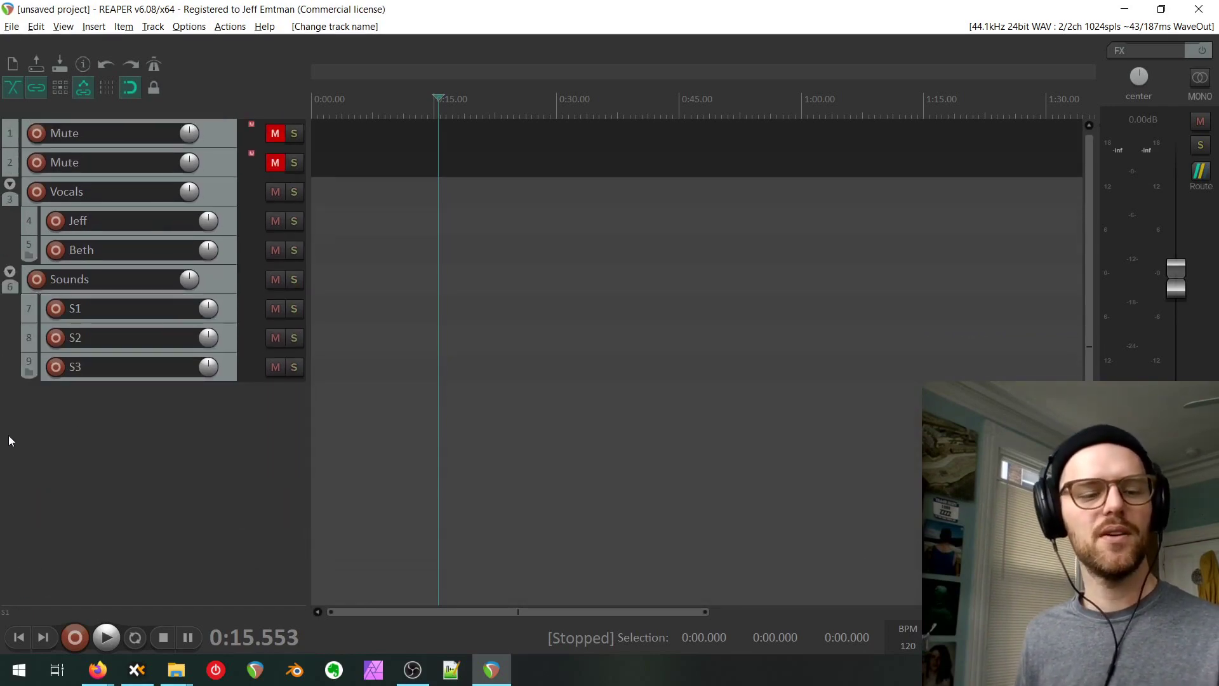
double_click(31, 414)
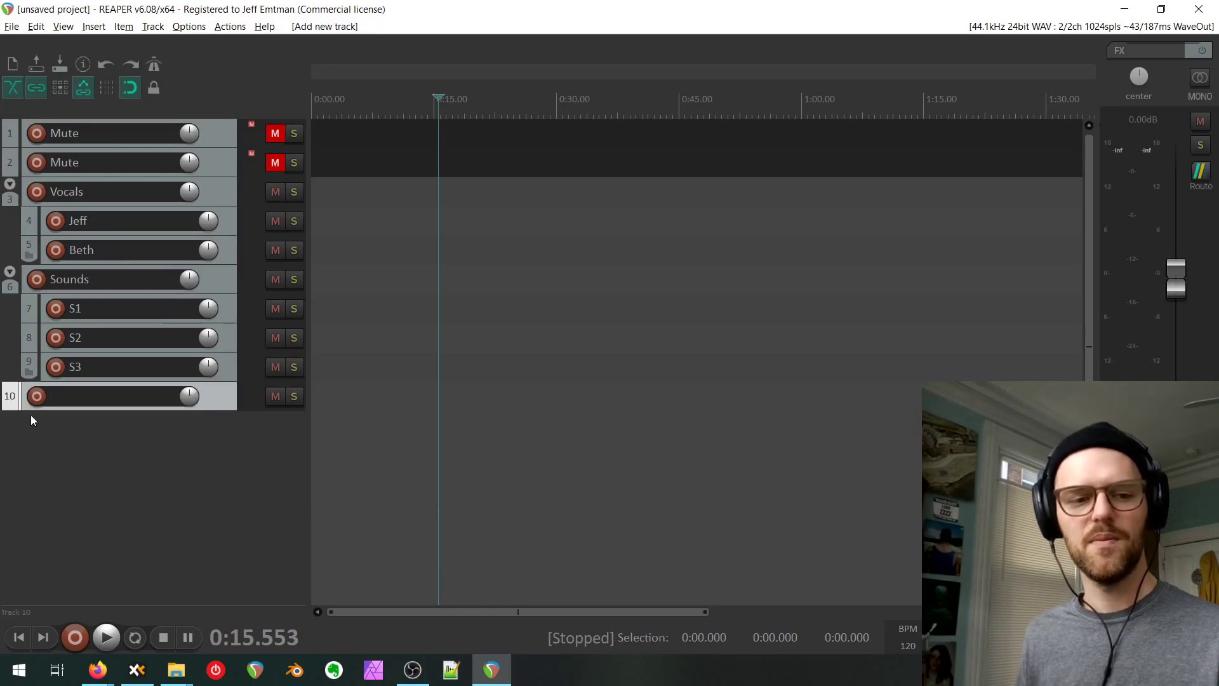
double_click(78, 394)
type("Music")
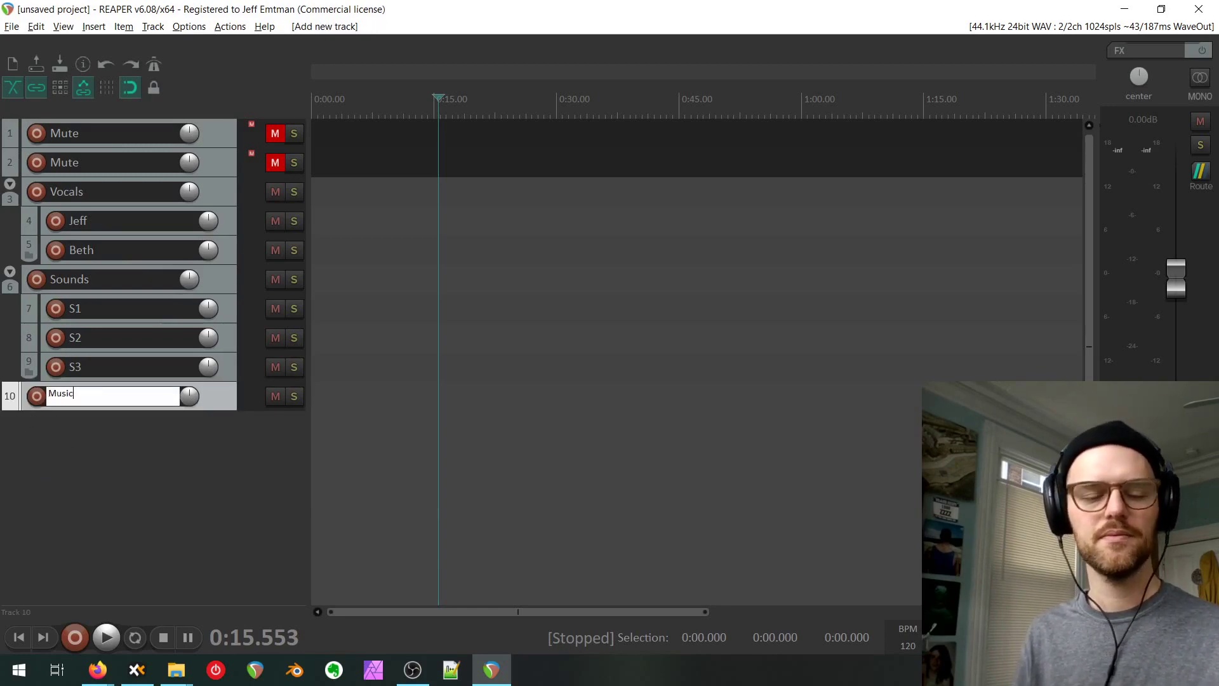
key("Return")
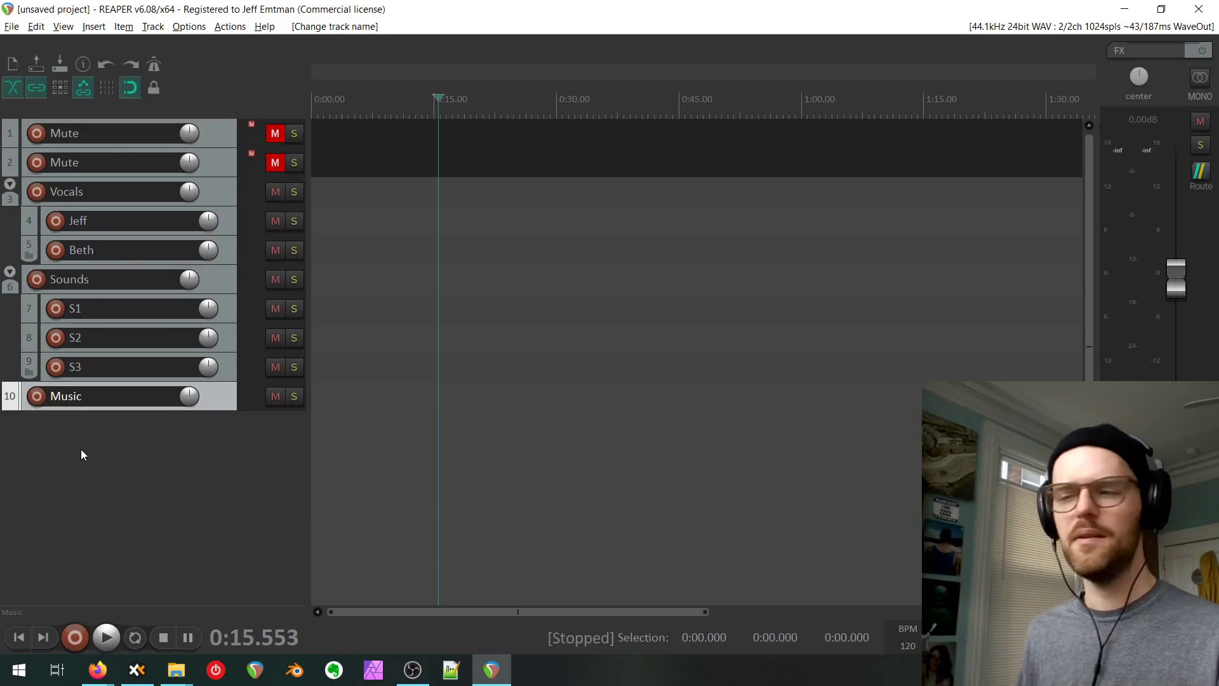
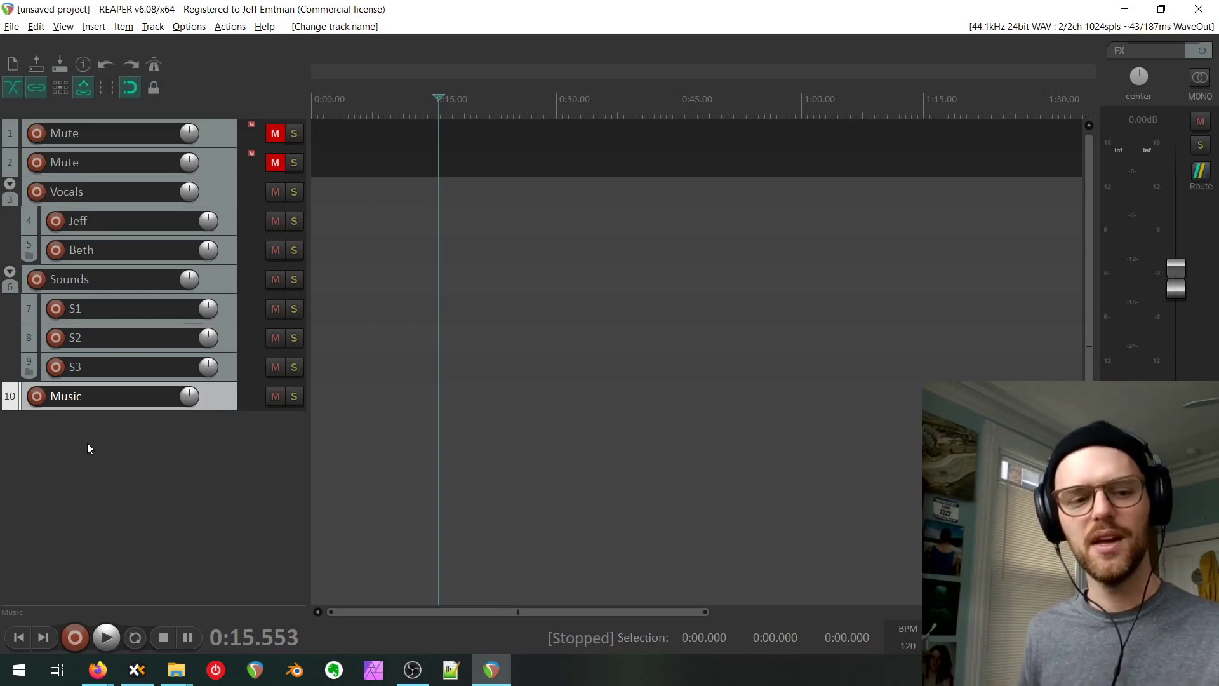
Insert three blank tracks below the Music track and nest all three inside it as folder children.
double_click(147, 452)
double_click(133, 486)
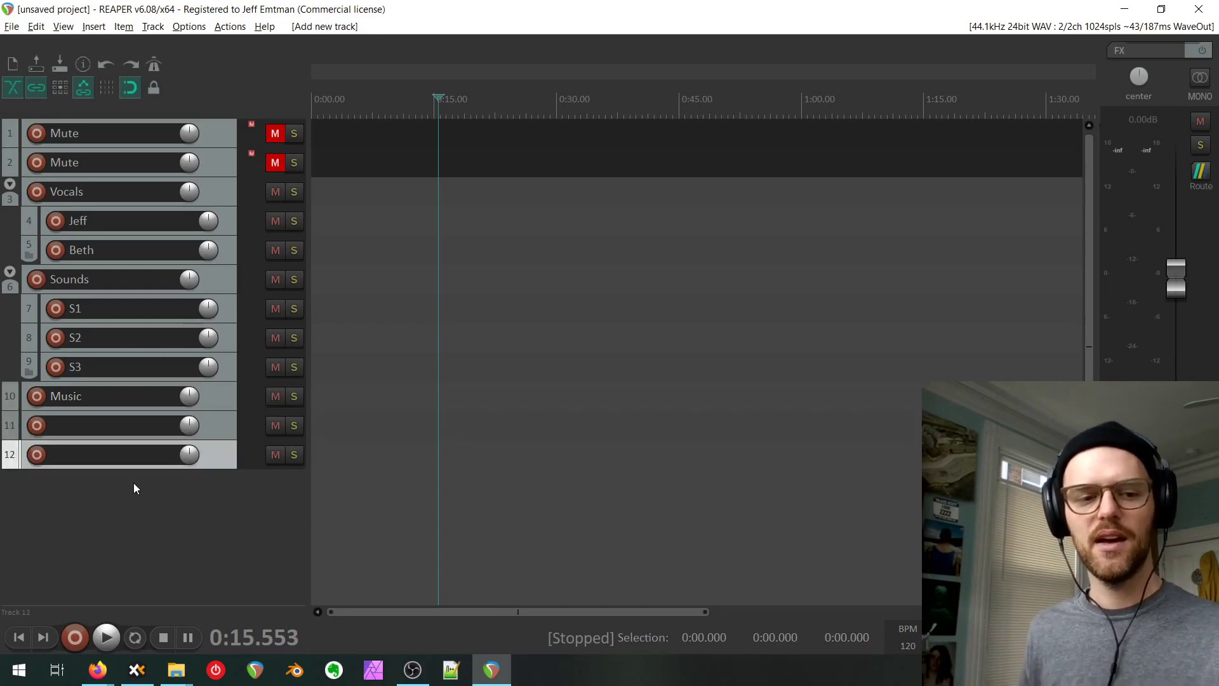
double_click(133, 486)
left_click(218, 426, "shift")
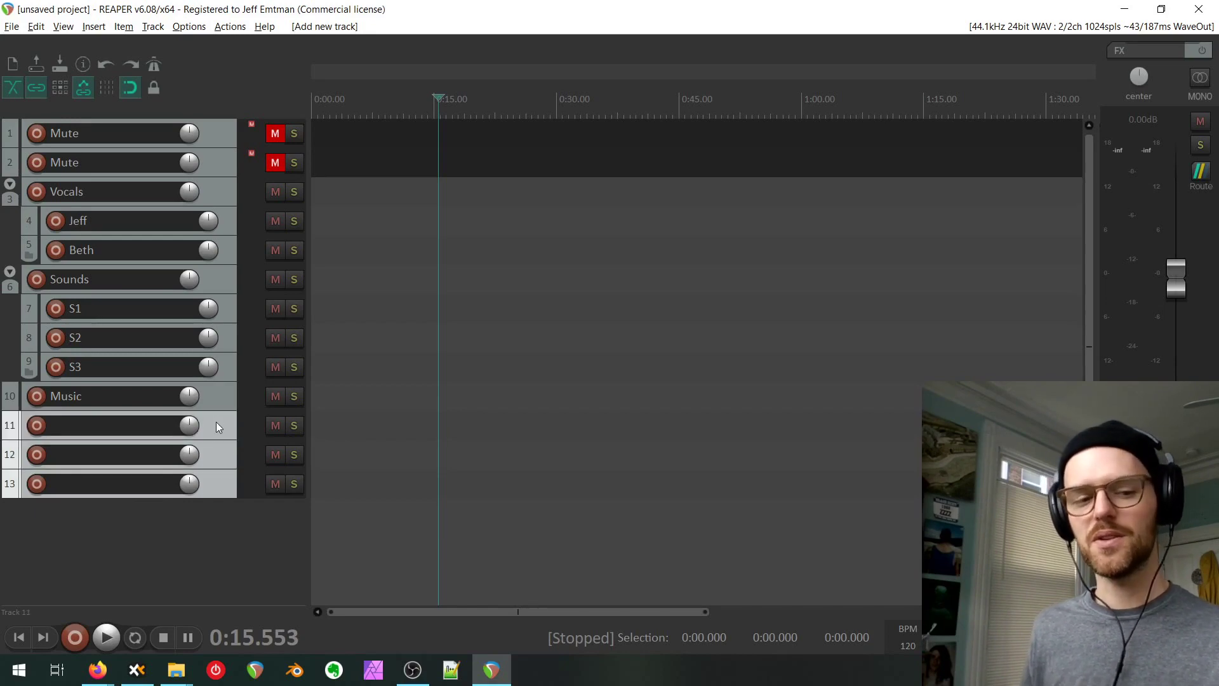
left_click_drag(216, 422, 223, 398)
Name the three tracks inside the Music folder "M1", "M2" and "M3".
double_click(93, 432)
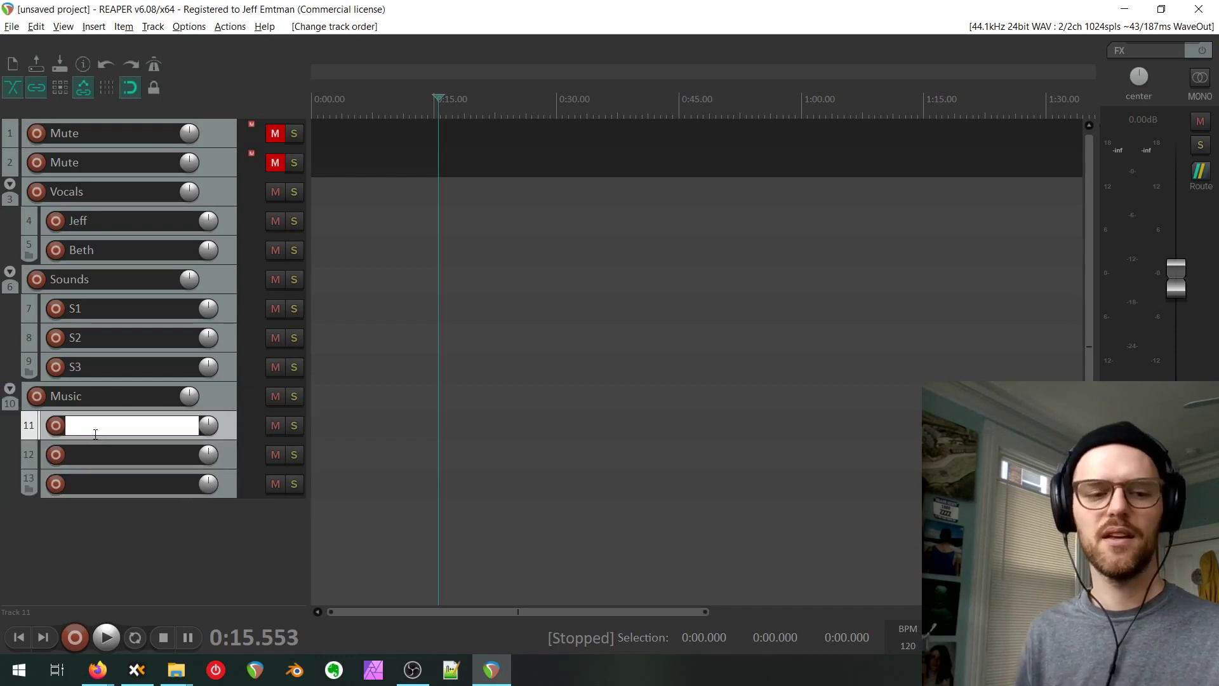
type("M1")
key("Tab")
type("M2")
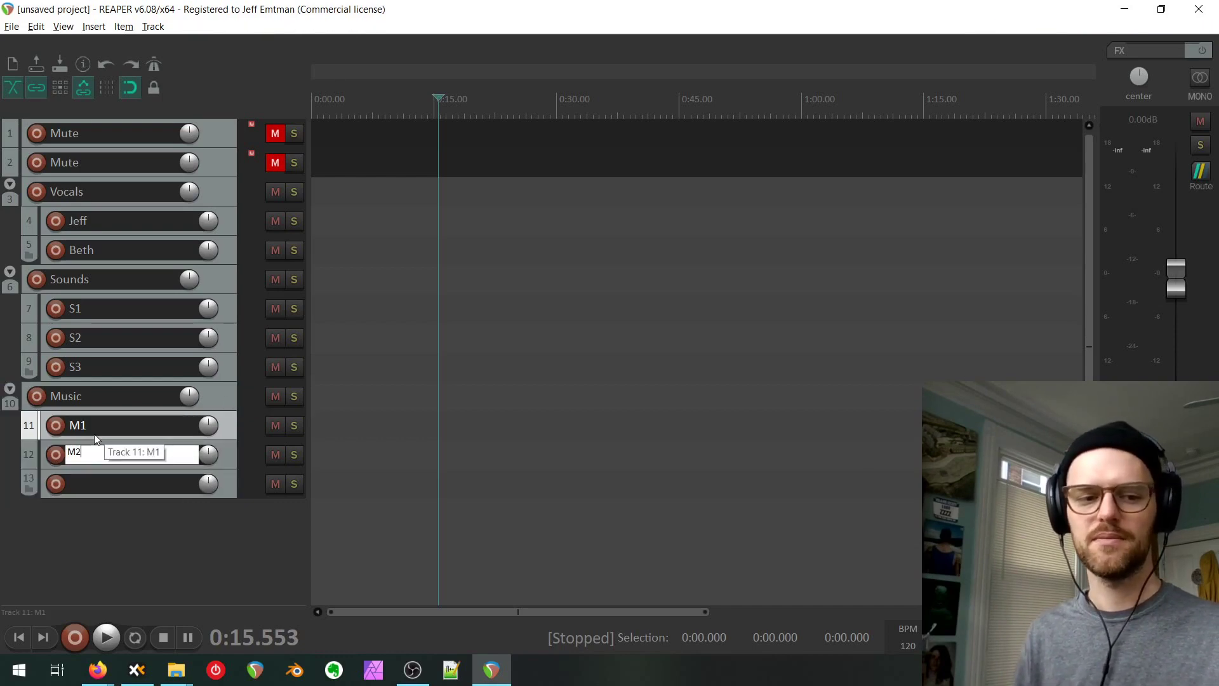
key("Tab")
type("M3")
key("Return")
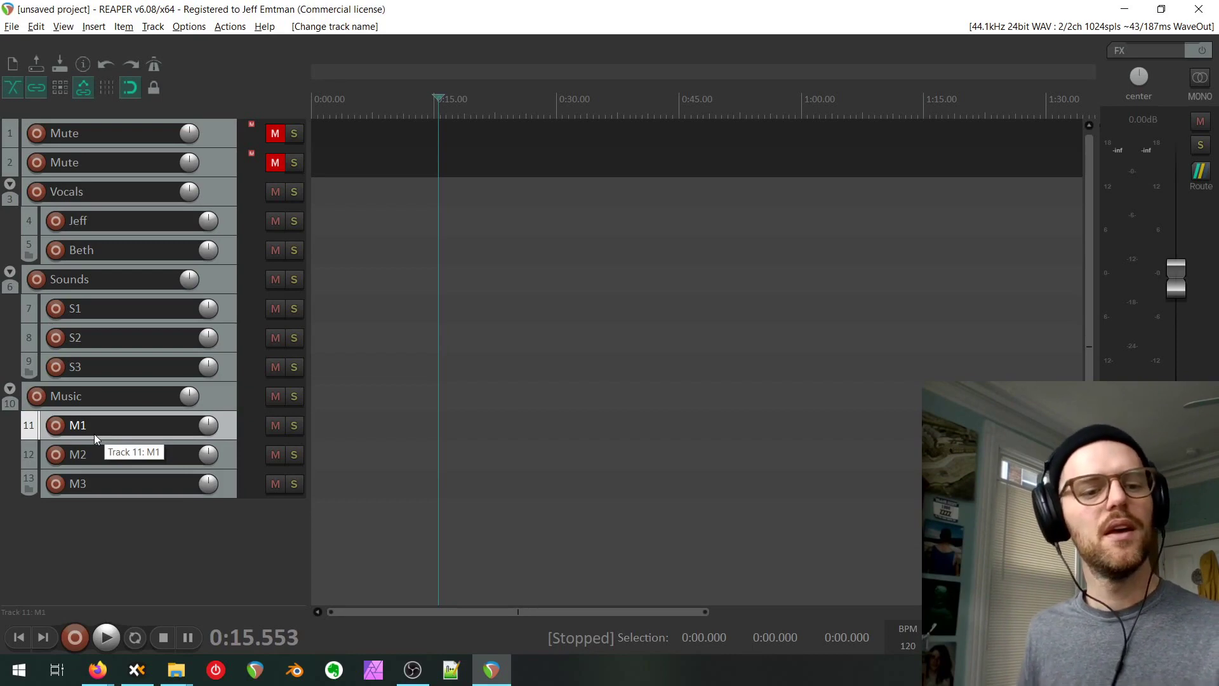
left_click(75, 539)
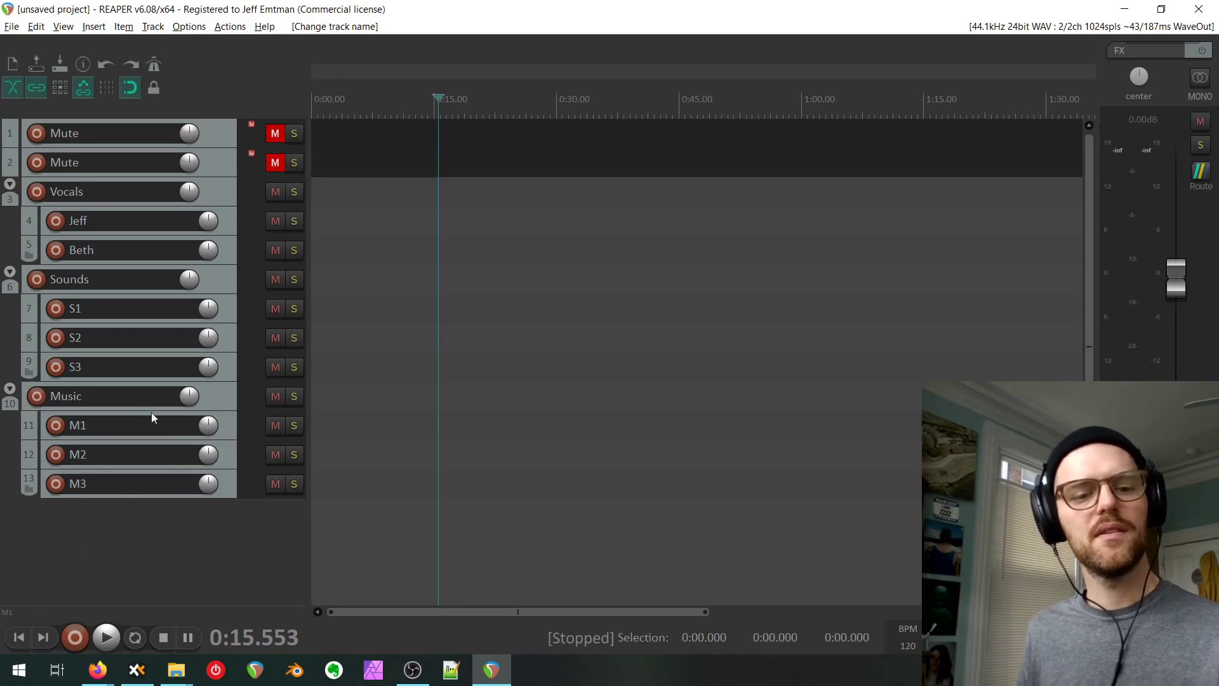
Enlarge the Music track and import "beat364 Waffle Chance - 5 - Texture 3.wav" onto M1 and the arp stem onto M2, both at the project start.
left_click_drag(151, 411, 142, 443)
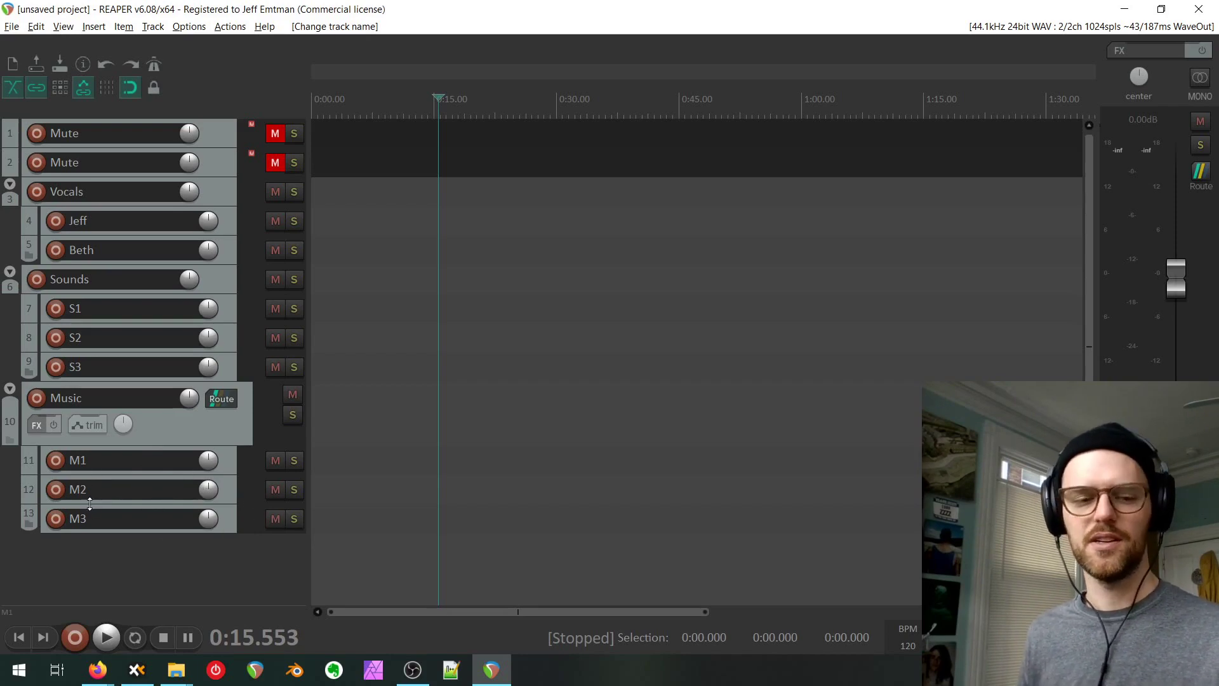
left_click(206, 424)
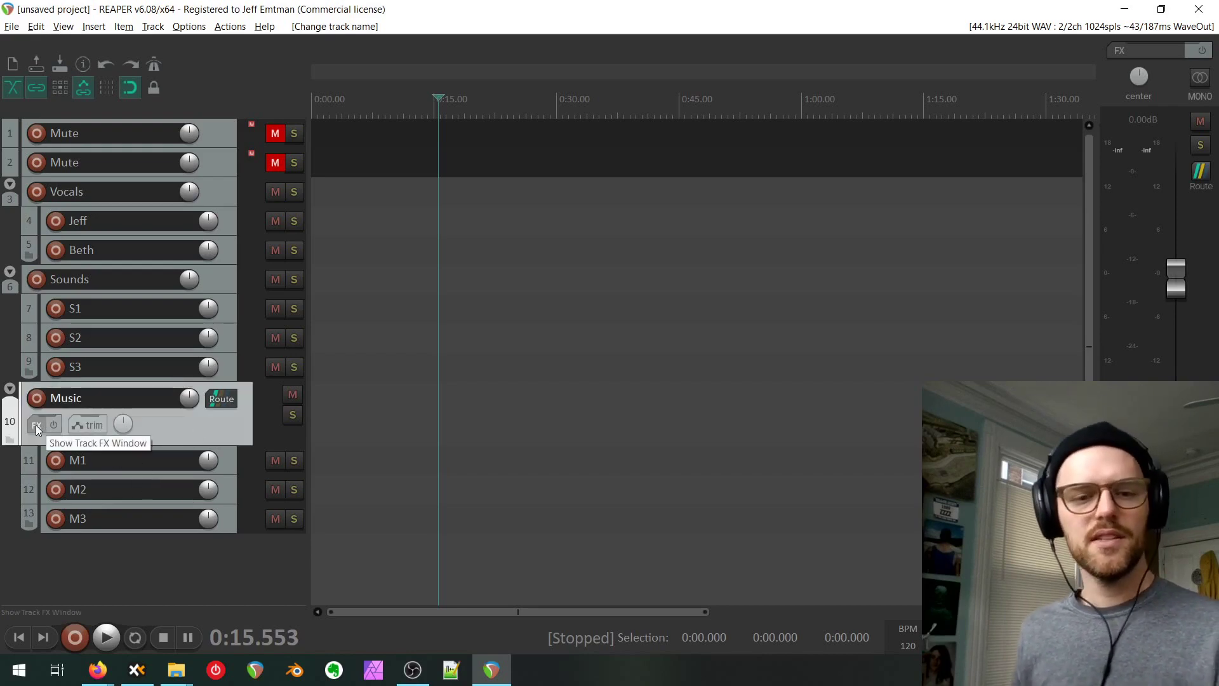
key("alt+Tab")
key("alt+Tab")
key("alt+Tab")
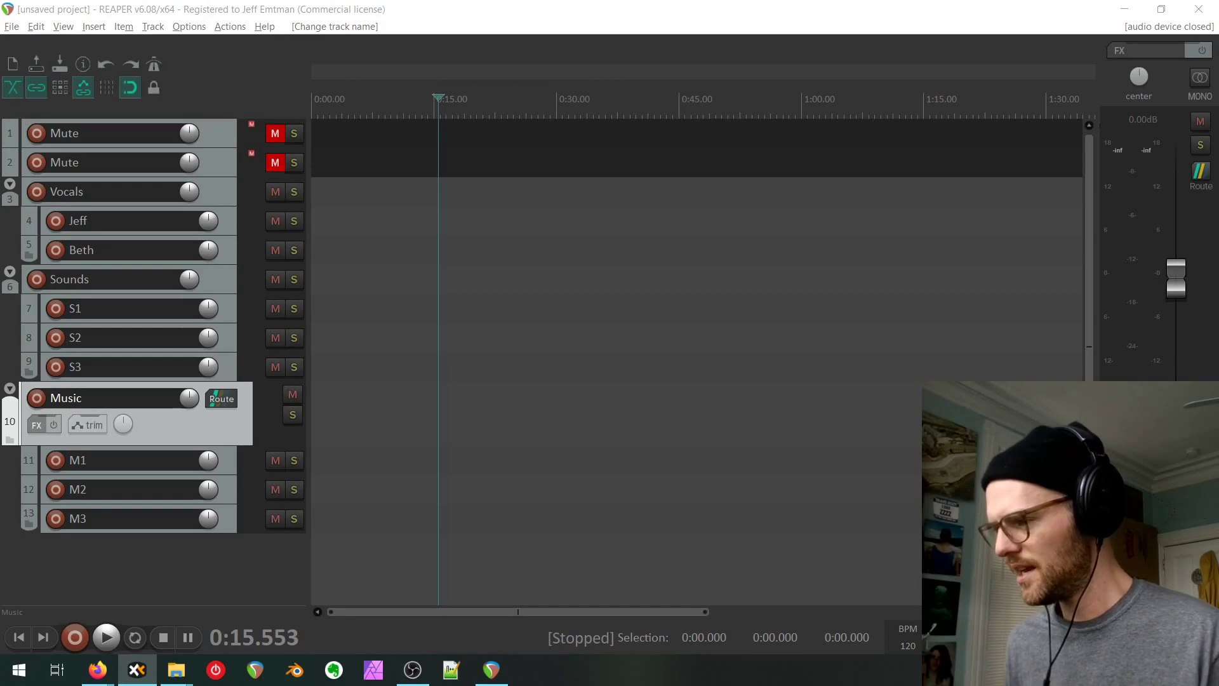
left_click_drag(0, 473, 303, 427)
left_click_drag(425, 433, 423, 456)
left_click_drag(117, 474, 117, 490)
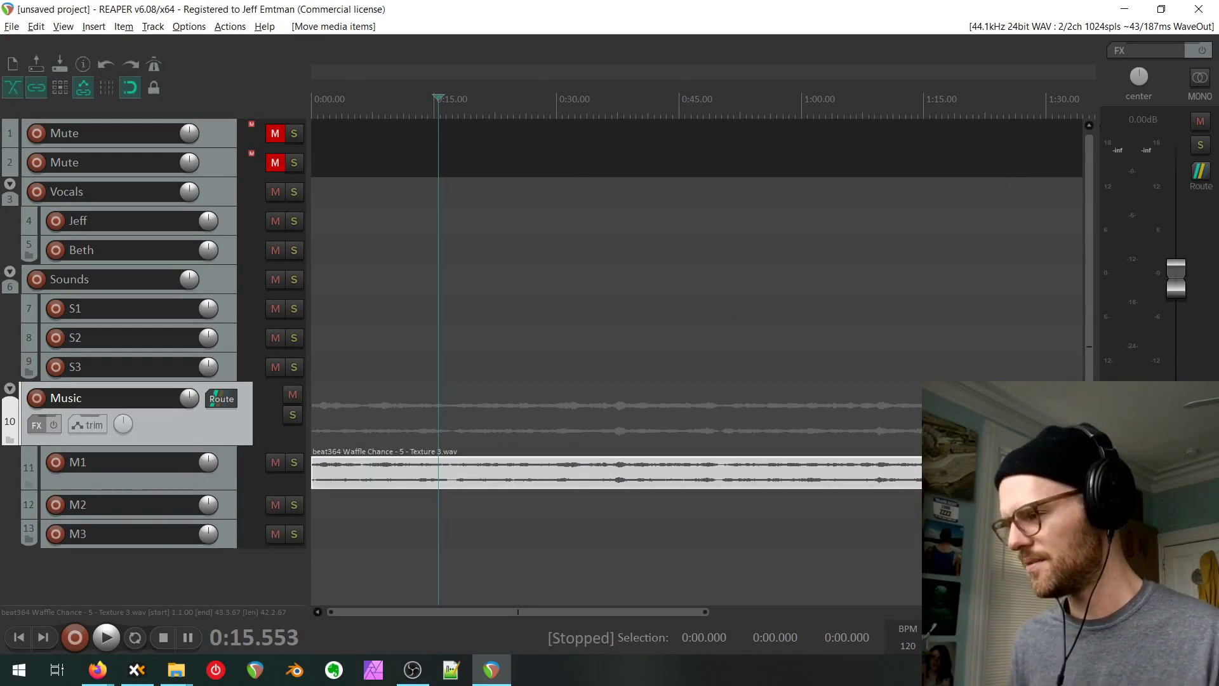
left_click_drag(0, 533, 323, 509)
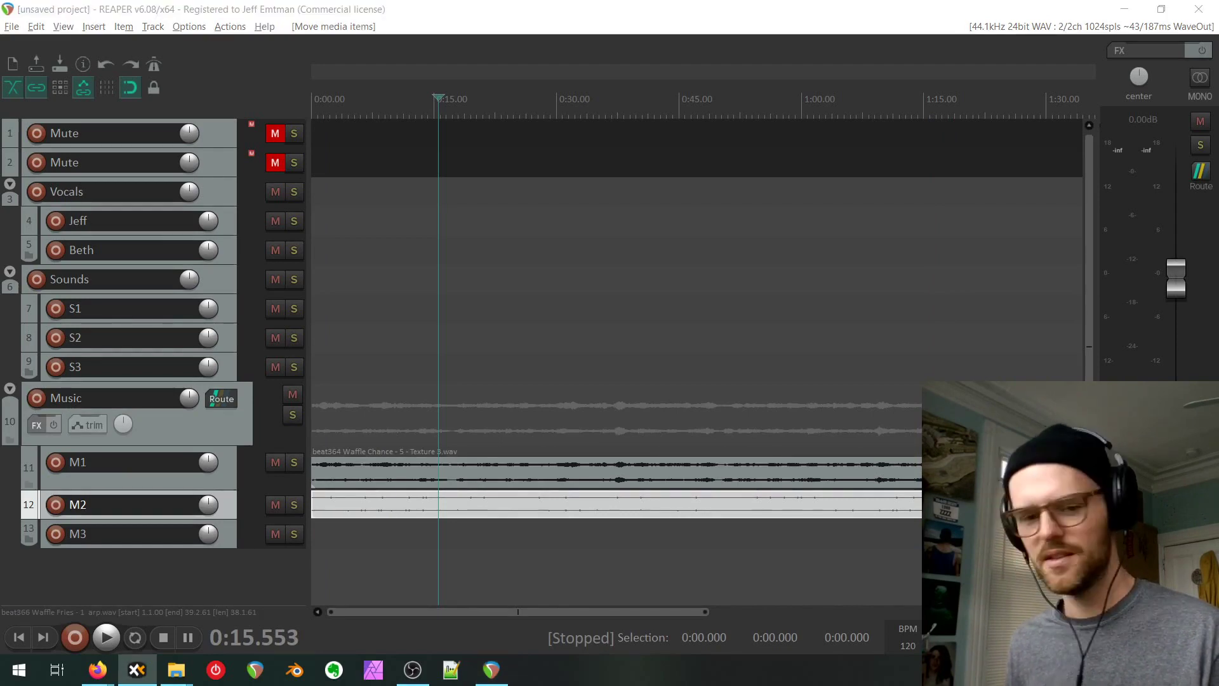
Import the voice recording onto the first vocal track at about 5 seconds and play the project from about 1.5 seconds.
left_click_drag(922, 267, 353, 225)
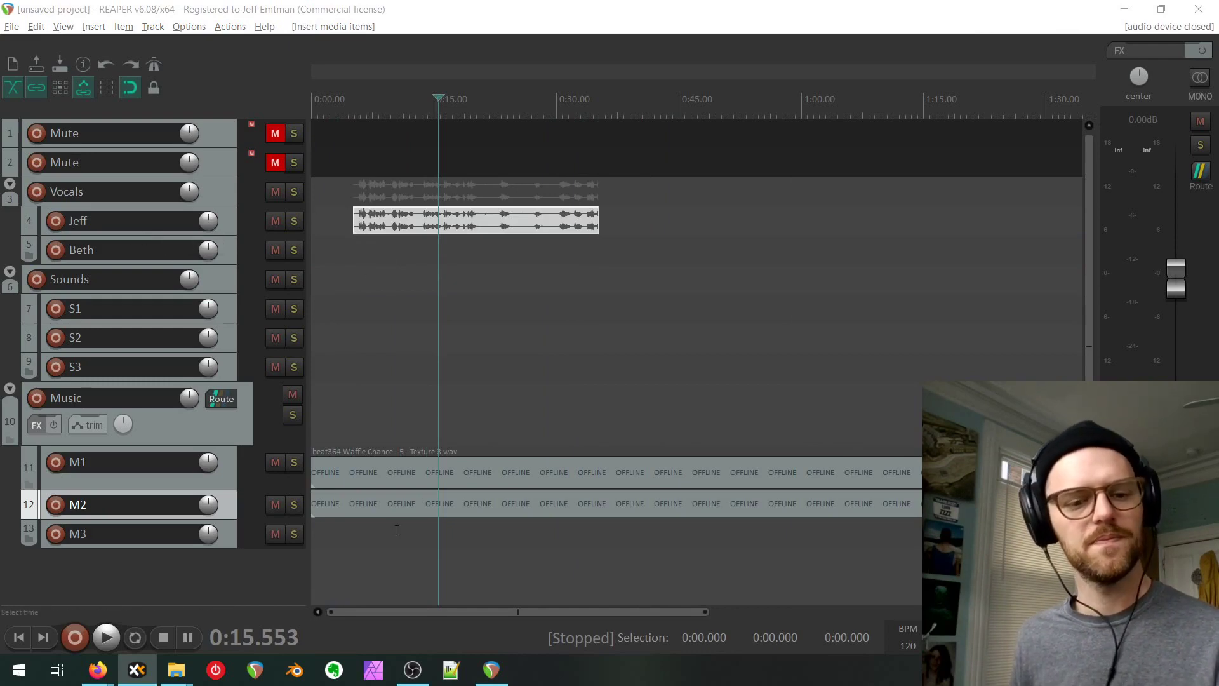
left_click(324, 404)
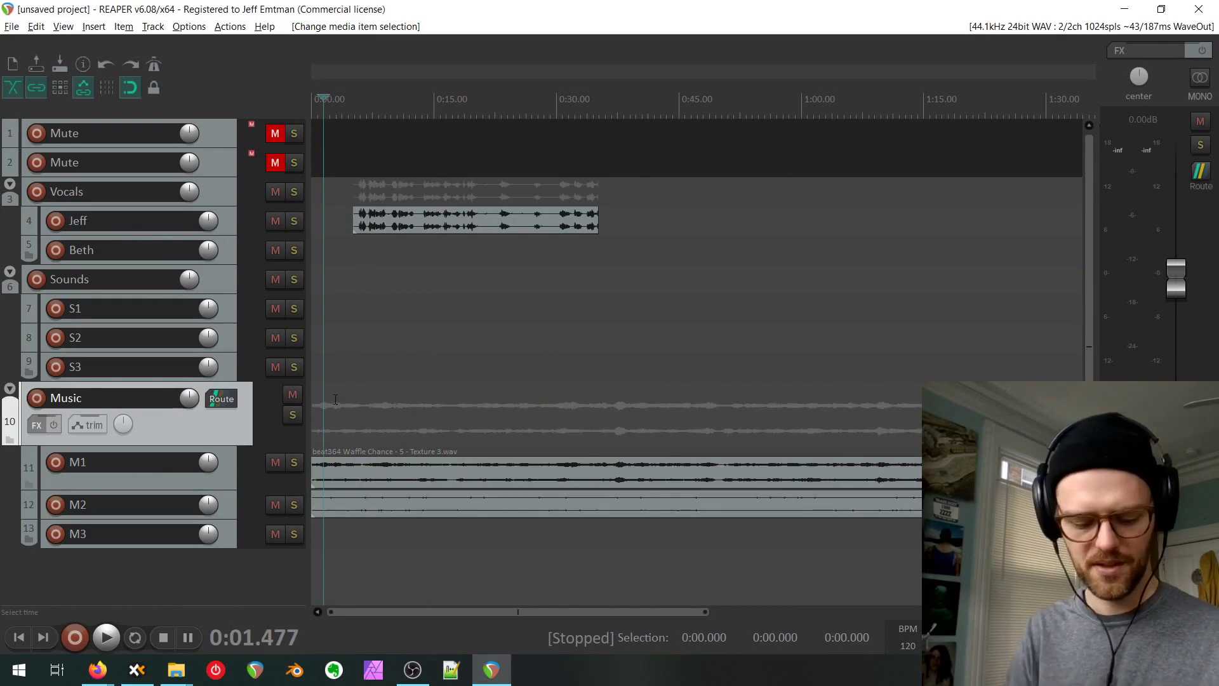
key("space")
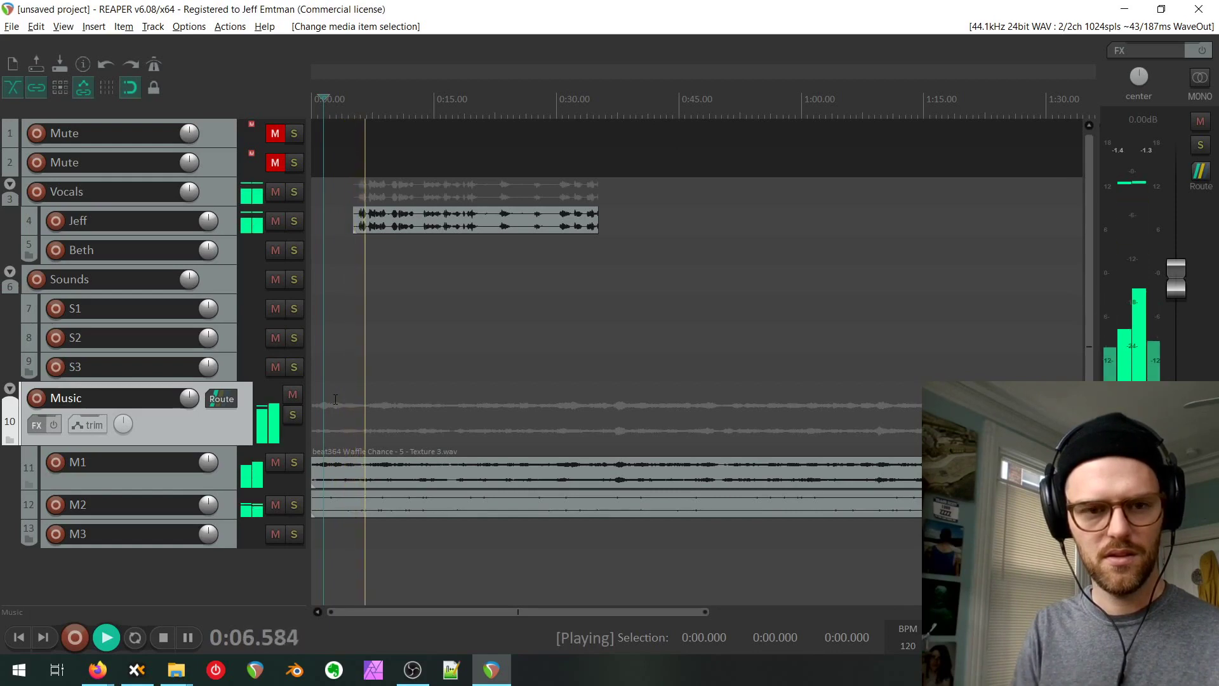
key("space")
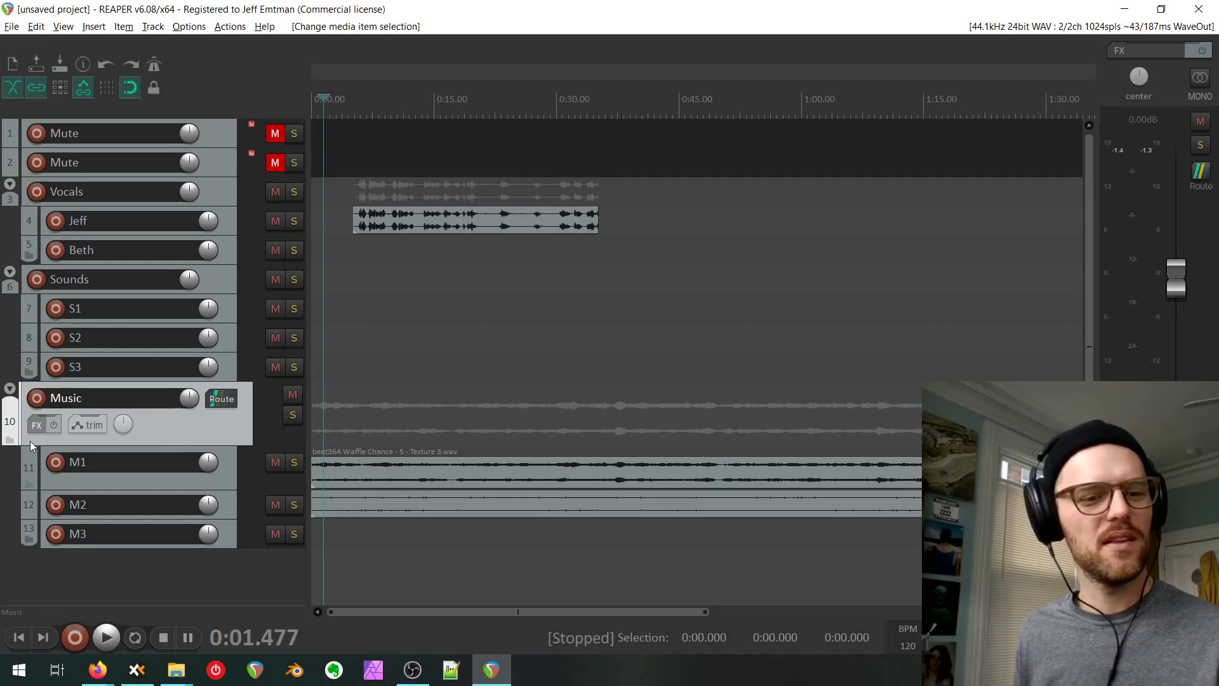
Add the ReaEQ plugin to the Music folder track and move its effects window clear of the track list.
left_click(37, 425)
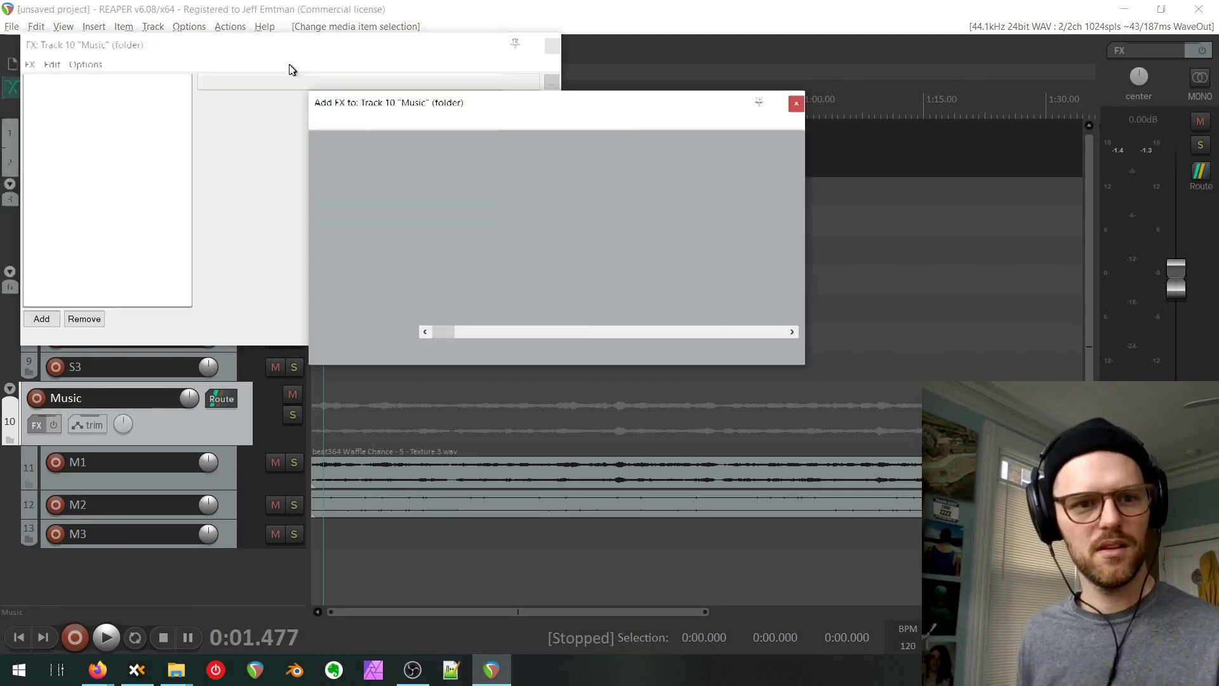
type("reaeq")
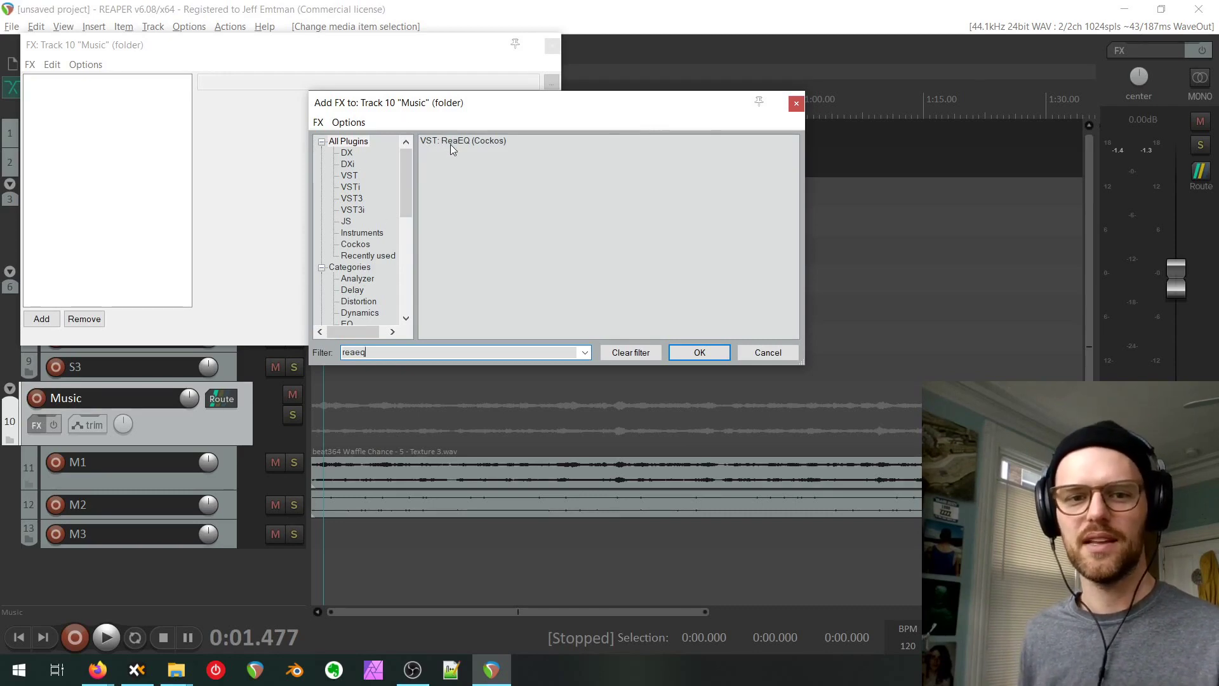
left_click_drag(451, 144, 86, 121)
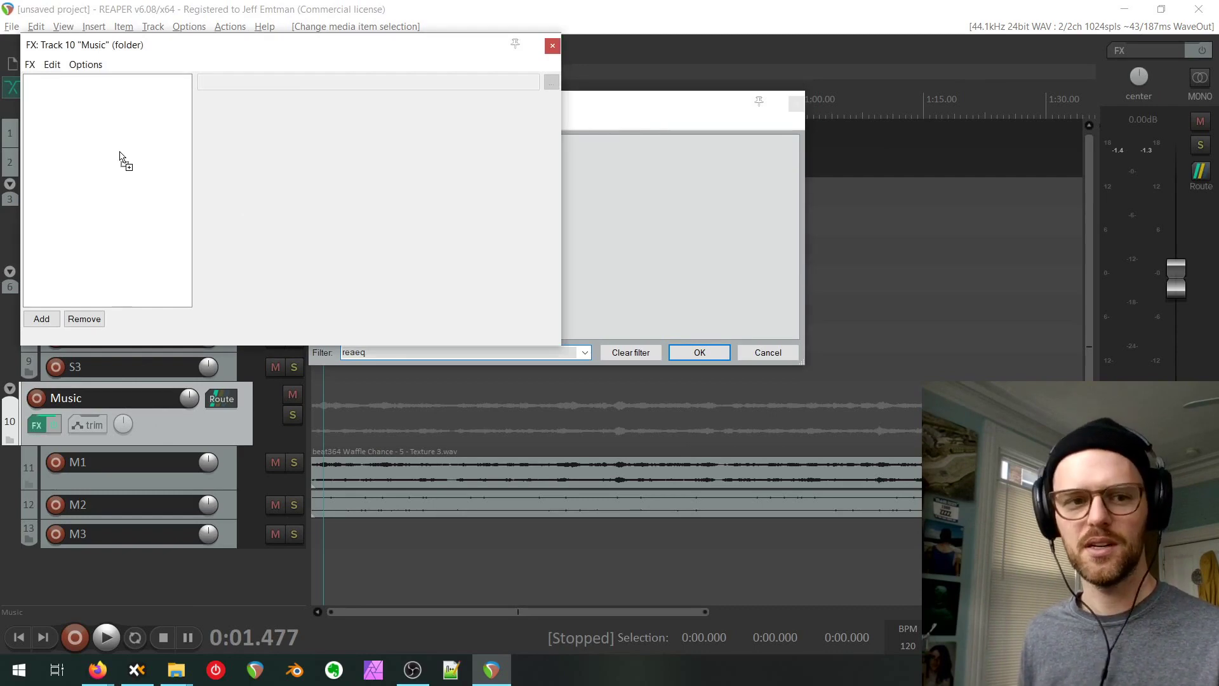
left_click_drag(125, 163, 120, 158)
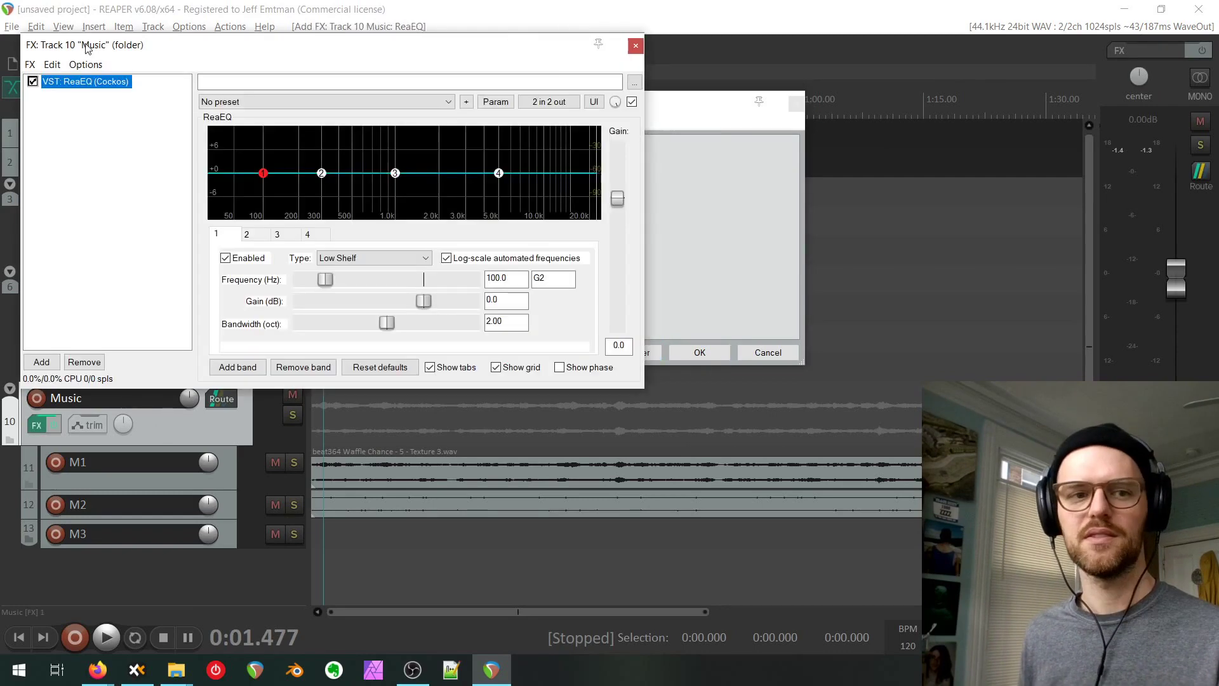
left_click(712, 104)
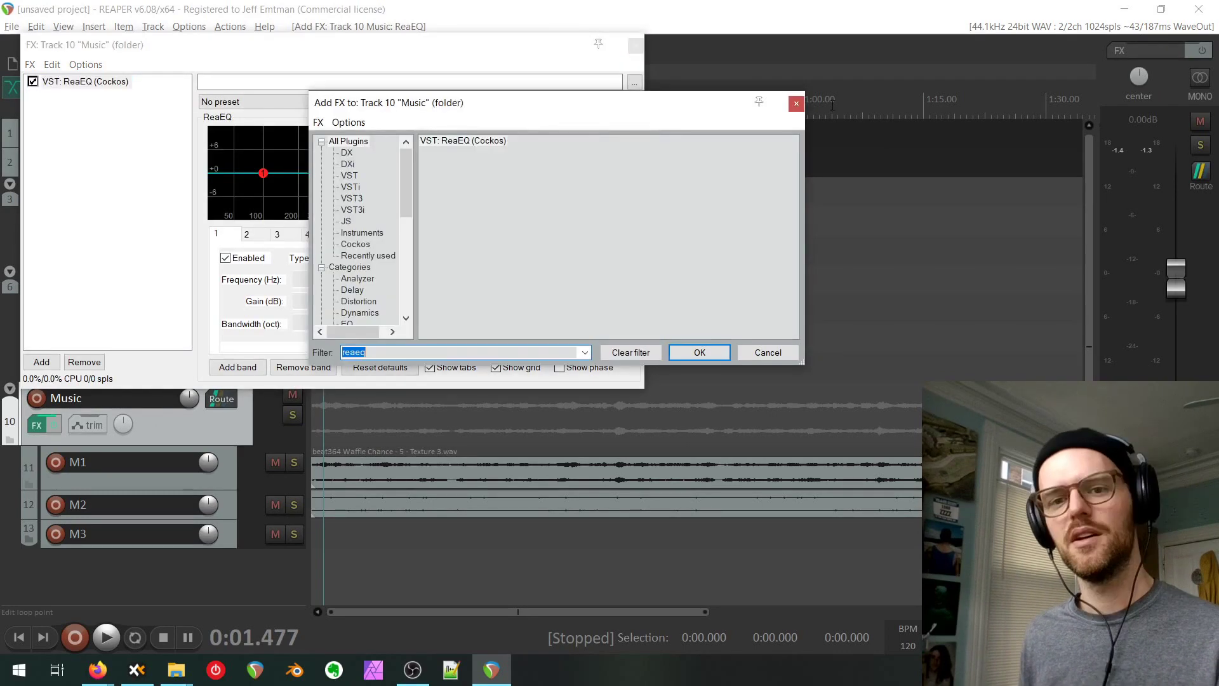
left_click(797, 103)
left_click_drag(322, 38, 837, 93)
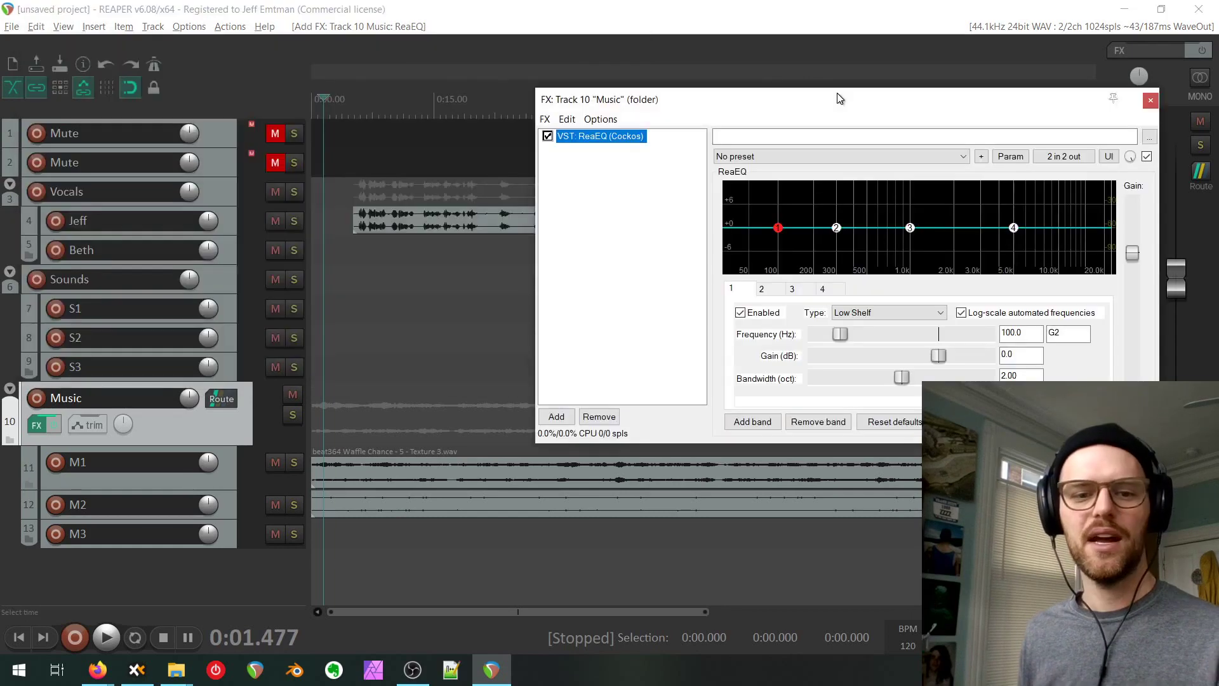
Play the project briefly from near the start to hear the music with the unmodified equalizer.
left_click(318, 358)
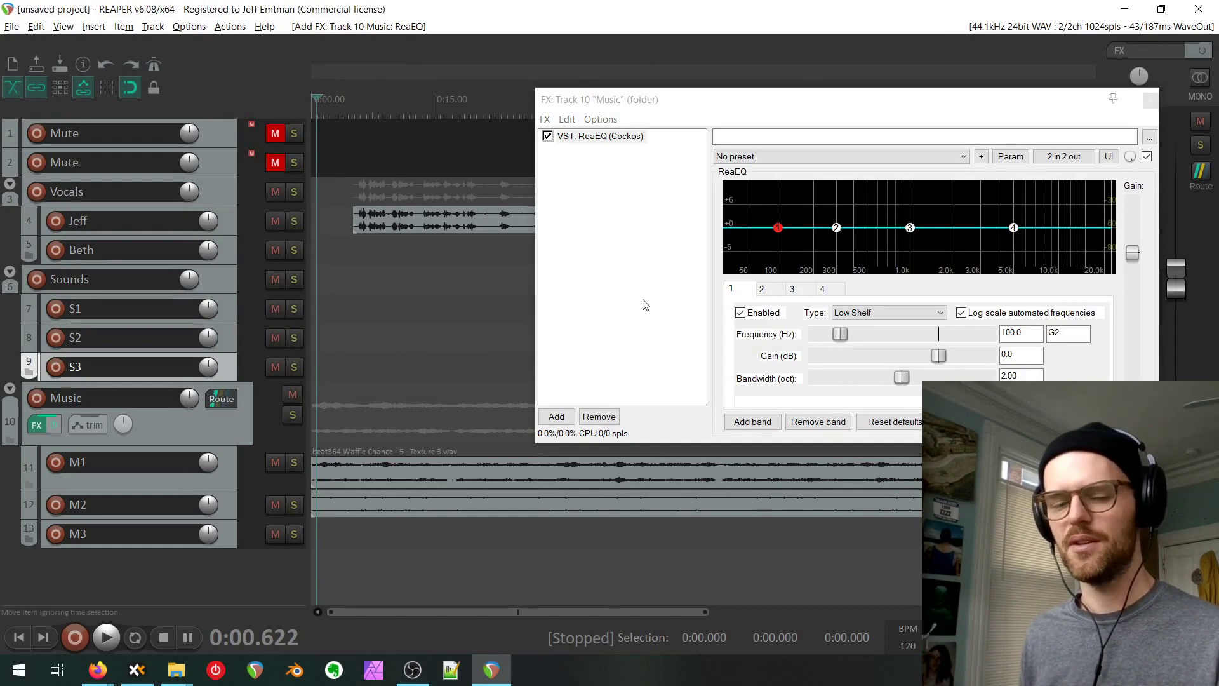
key("space")
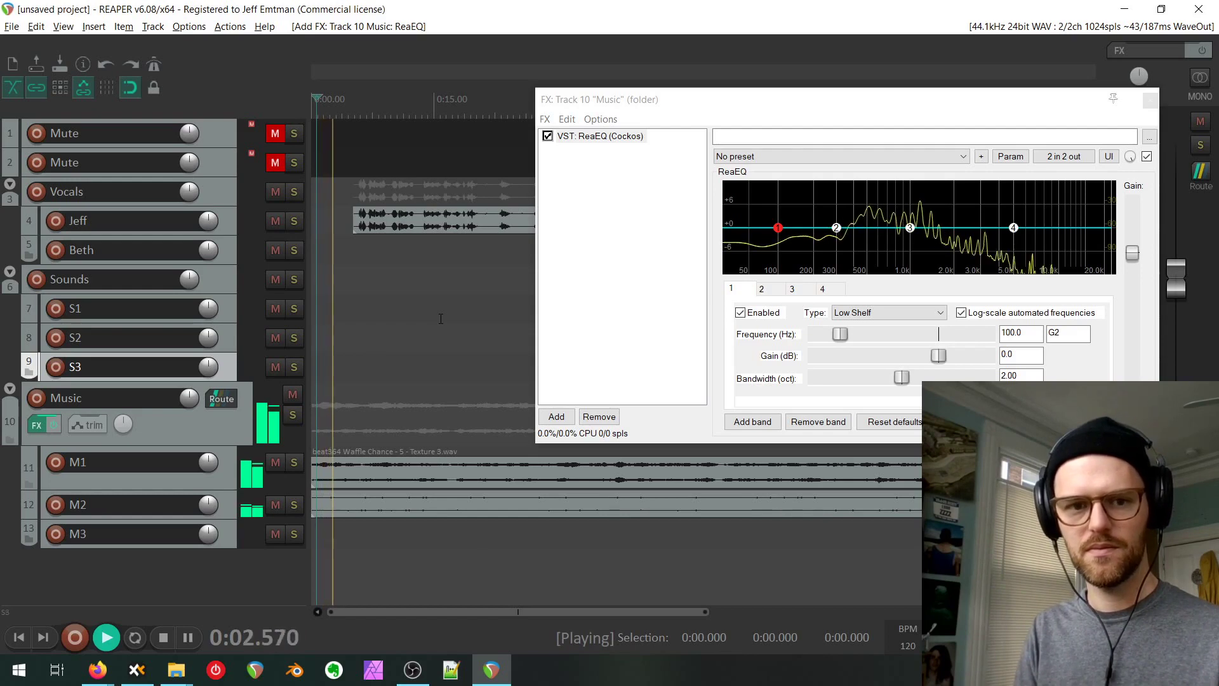
key("space")
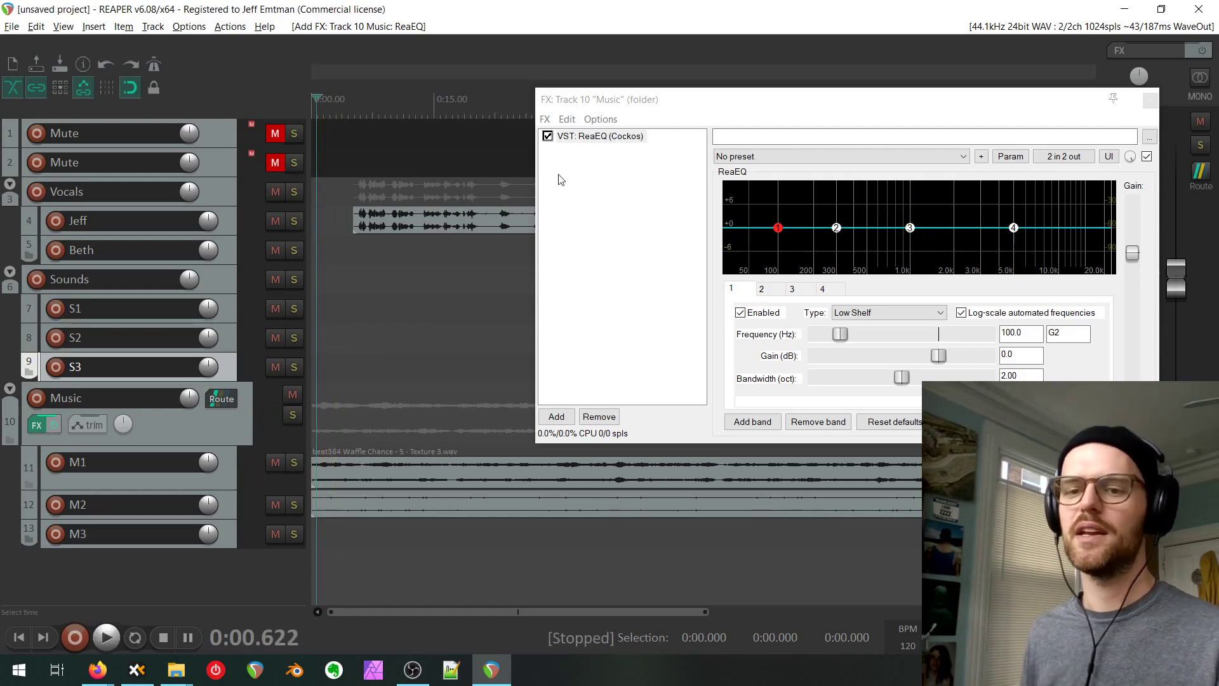
Pull ReaEQ's band 4 high shelf down to 443 Hz with -inf dB gain and play the muffled music.
left_click_drag(1013, 227, 864, 356)
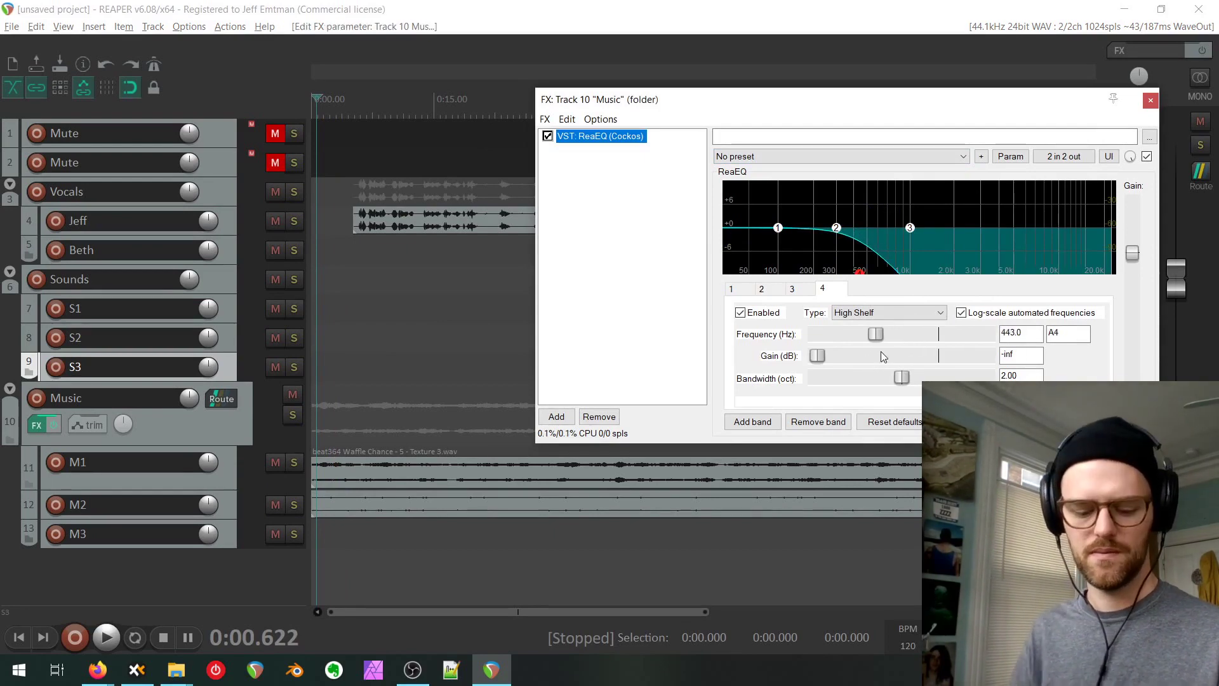
key("space")
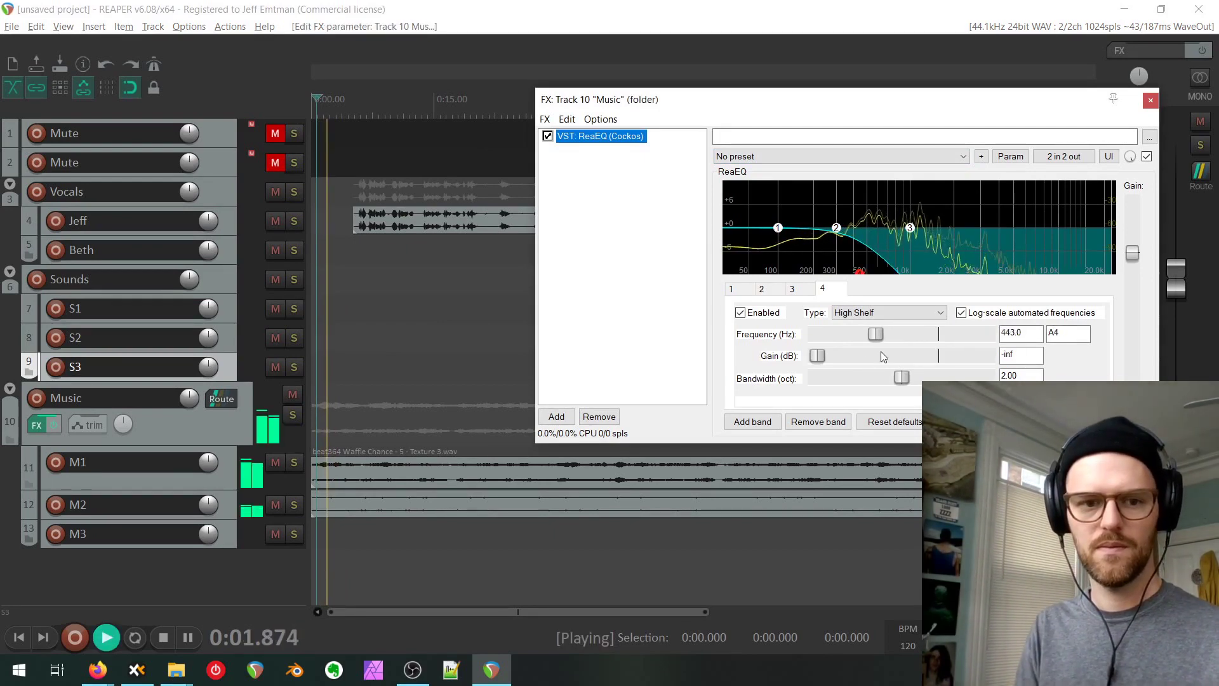
key("space")
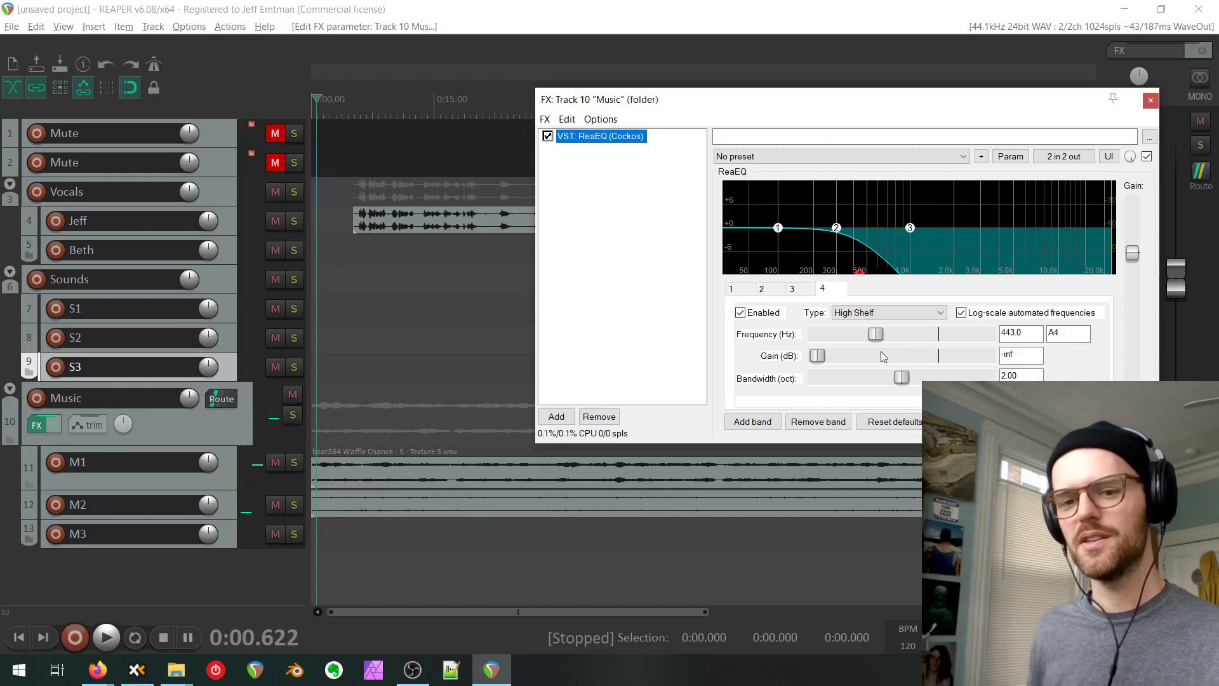
Raise the band 4 high shelf frequency to 24000 Hz, show its track envelope and close the effects window.
mouse_move(863, 276)
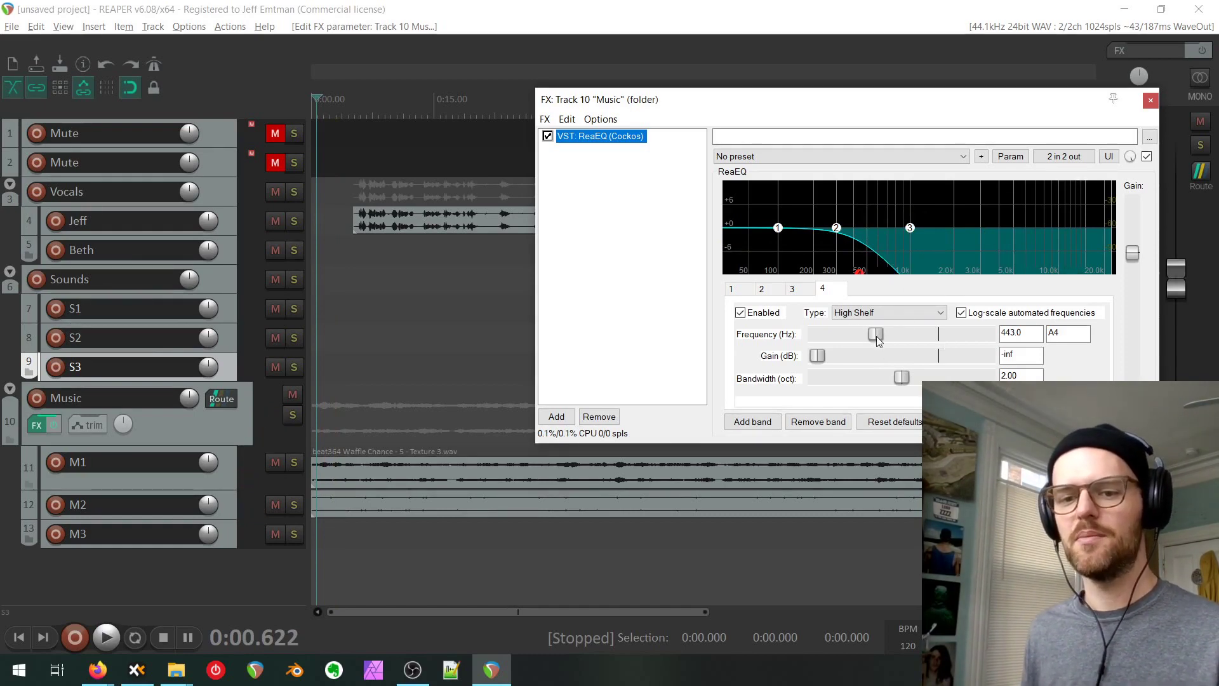
left_click_drag(877, 334, 1152, 334)
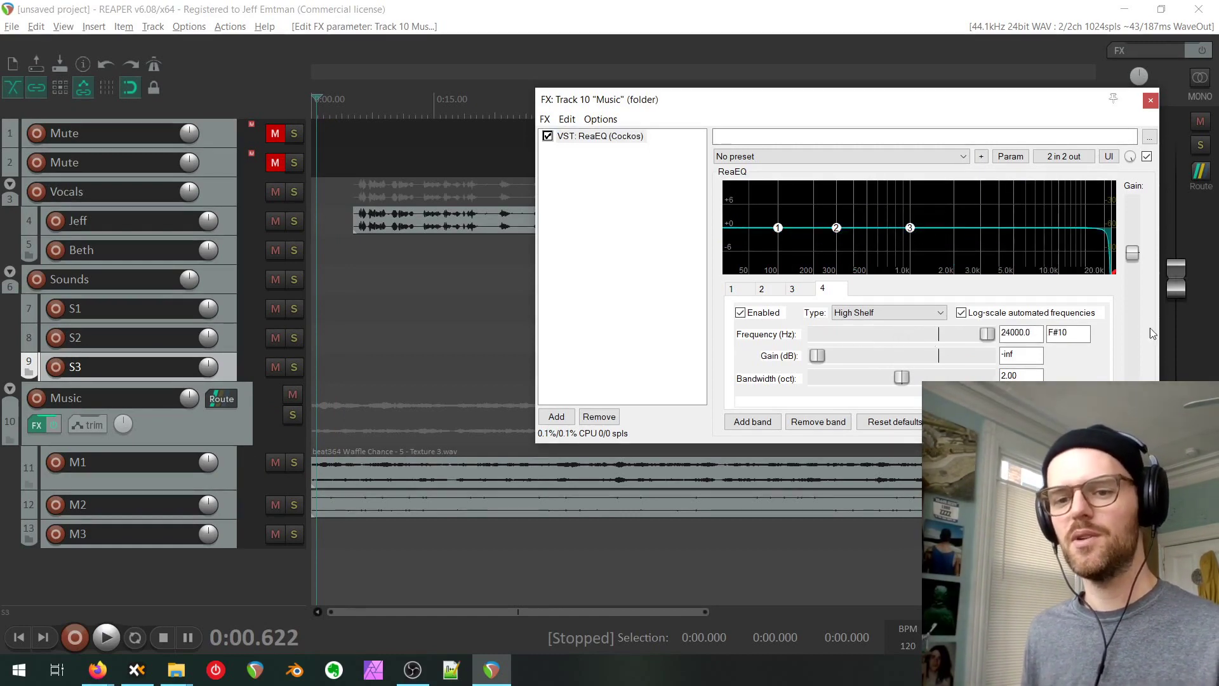
left_click(1010, 156)
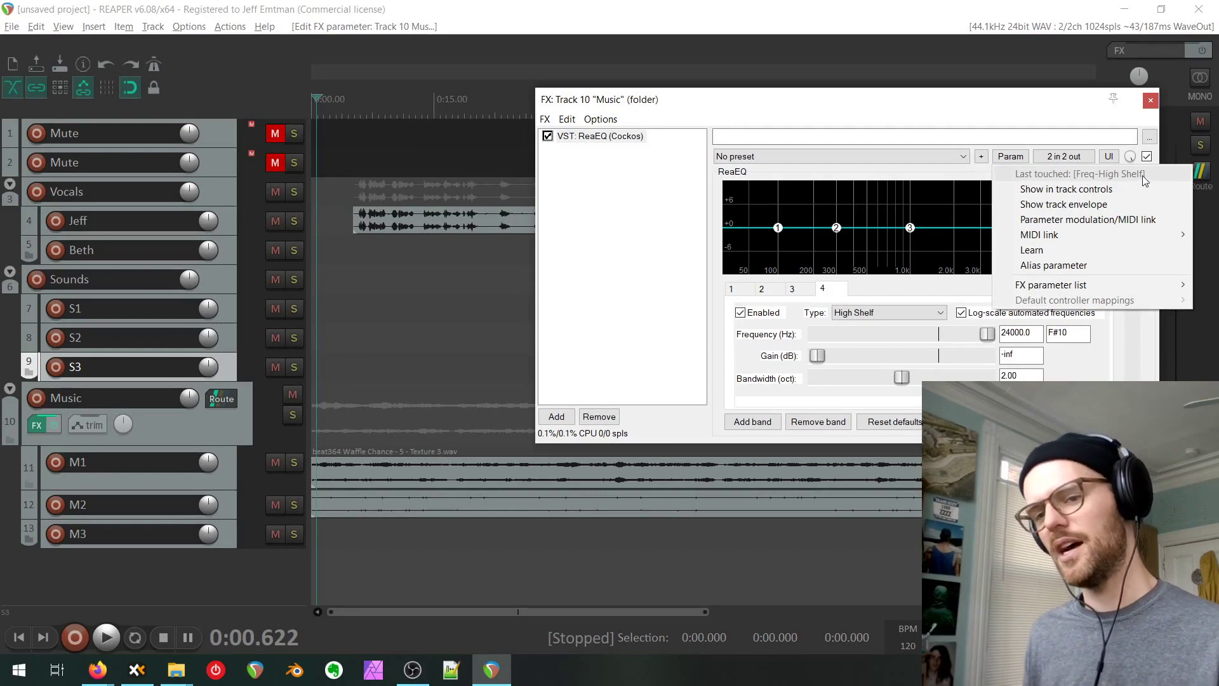
left_click(1051, 205)
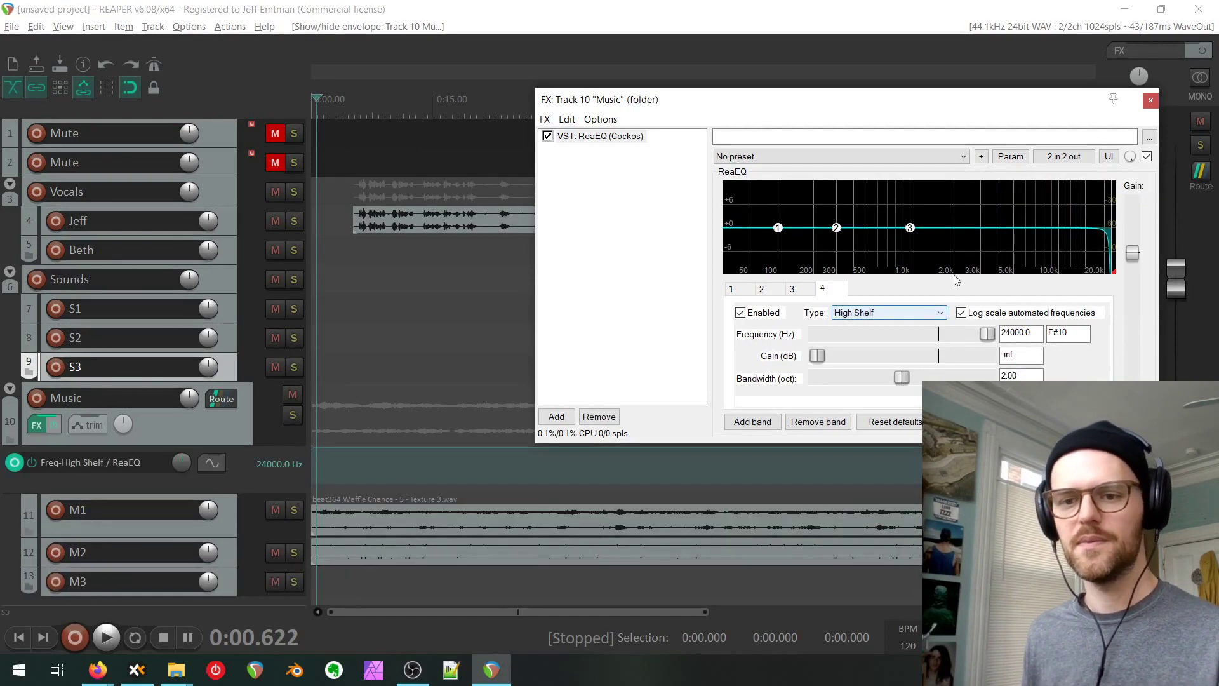
left_click(1151, 101)
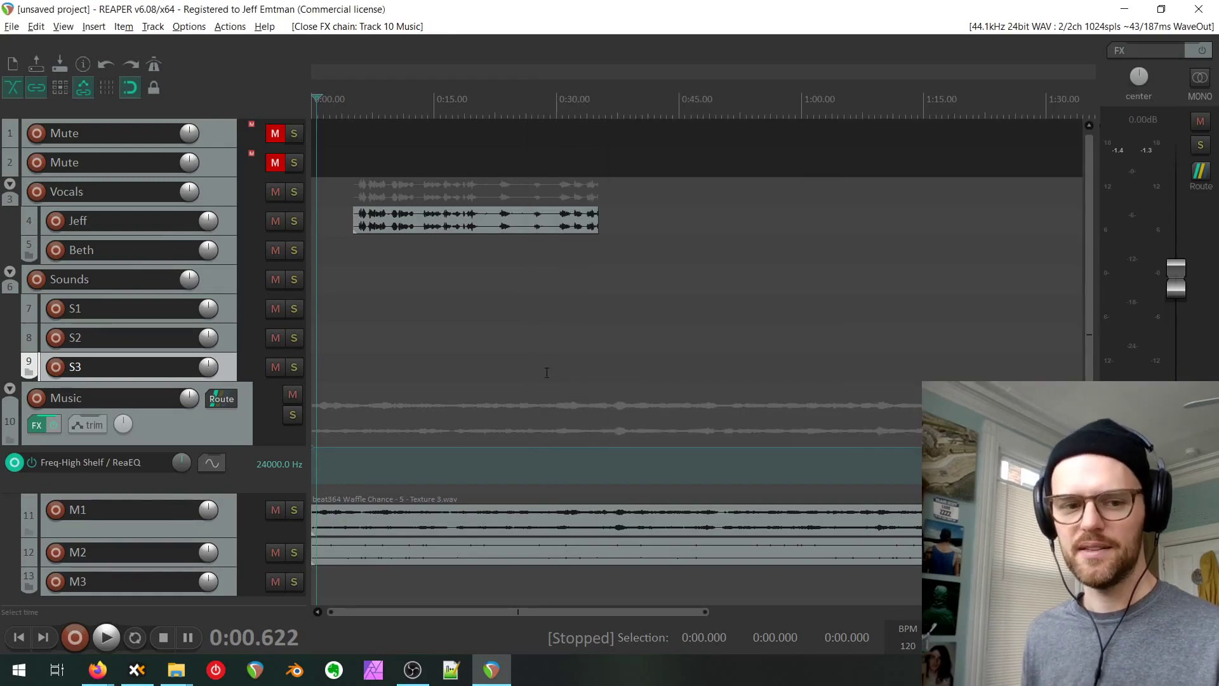
Enlarge the high shelf frequency envelope and add points that lower it from 24000 Hz at about 3 seconds to about 142 Hz near 5.6 seconds.
left_click_drag(134, 493, 135, 547)
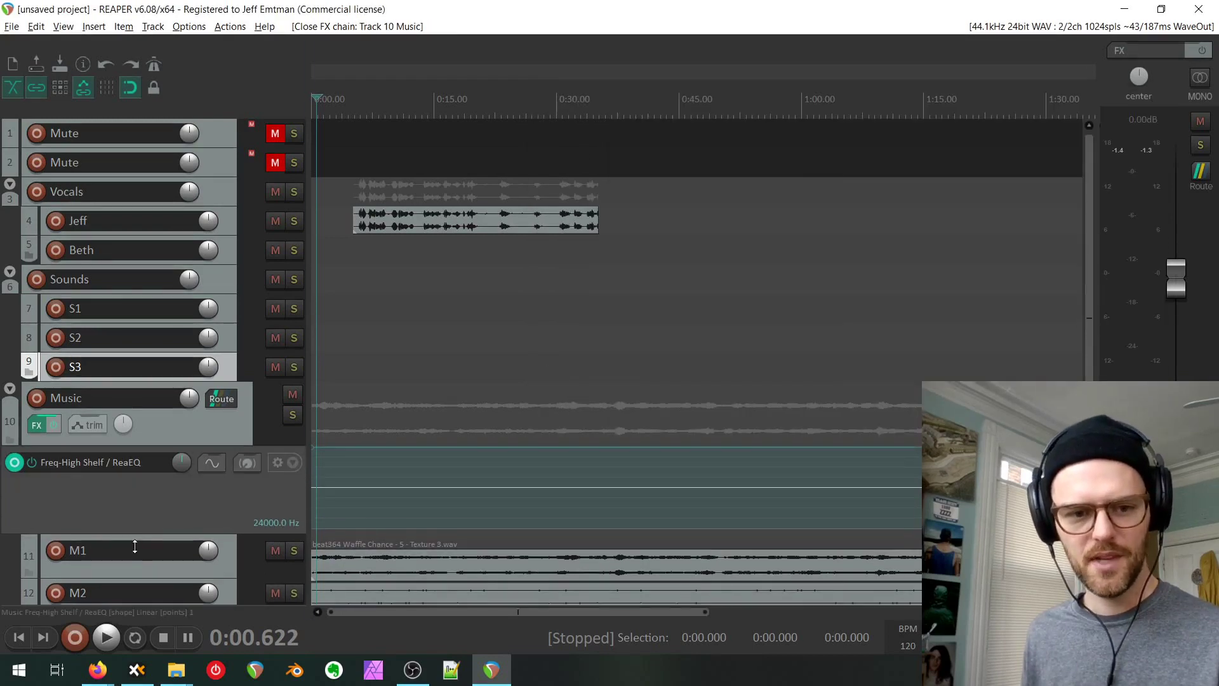
left_click(336, 448)
left_click_drag(357, 456, 356, 550)
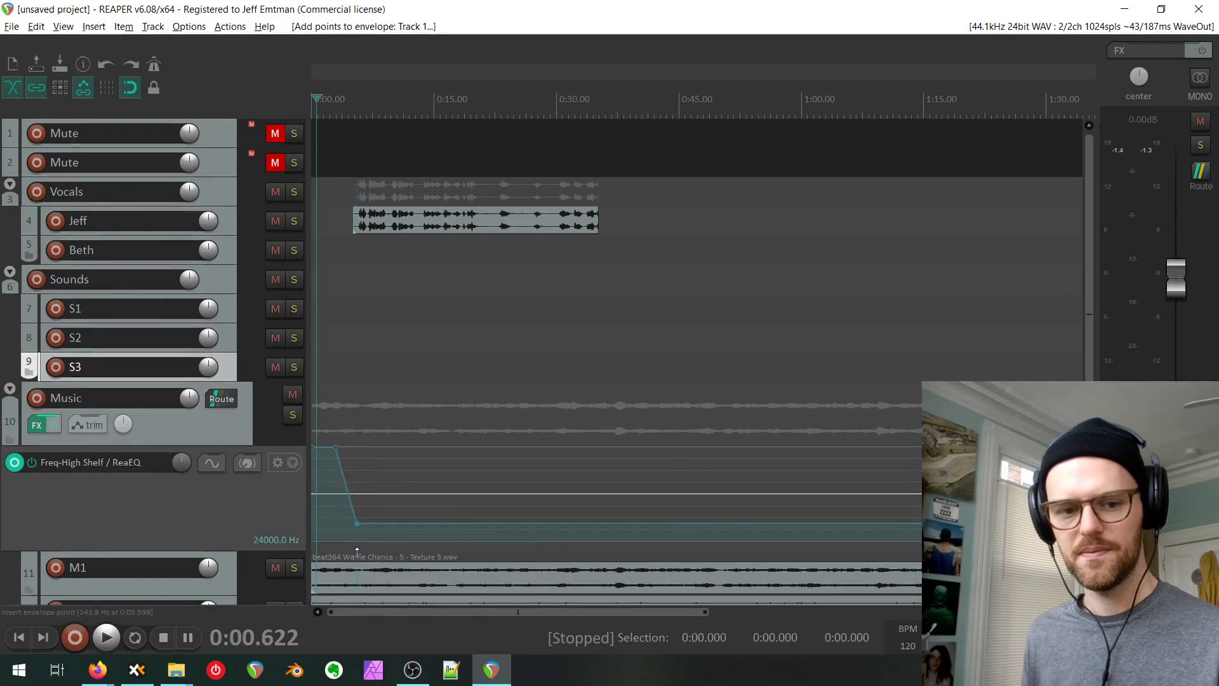
Add high shelf envelope points returning from the low section at about 32 seconds to 24000 Hz near 35 seconds; raise the low section to about 449 Hz.
left_click(575, 522)
left_click_drag(599, 522, 602, 381)
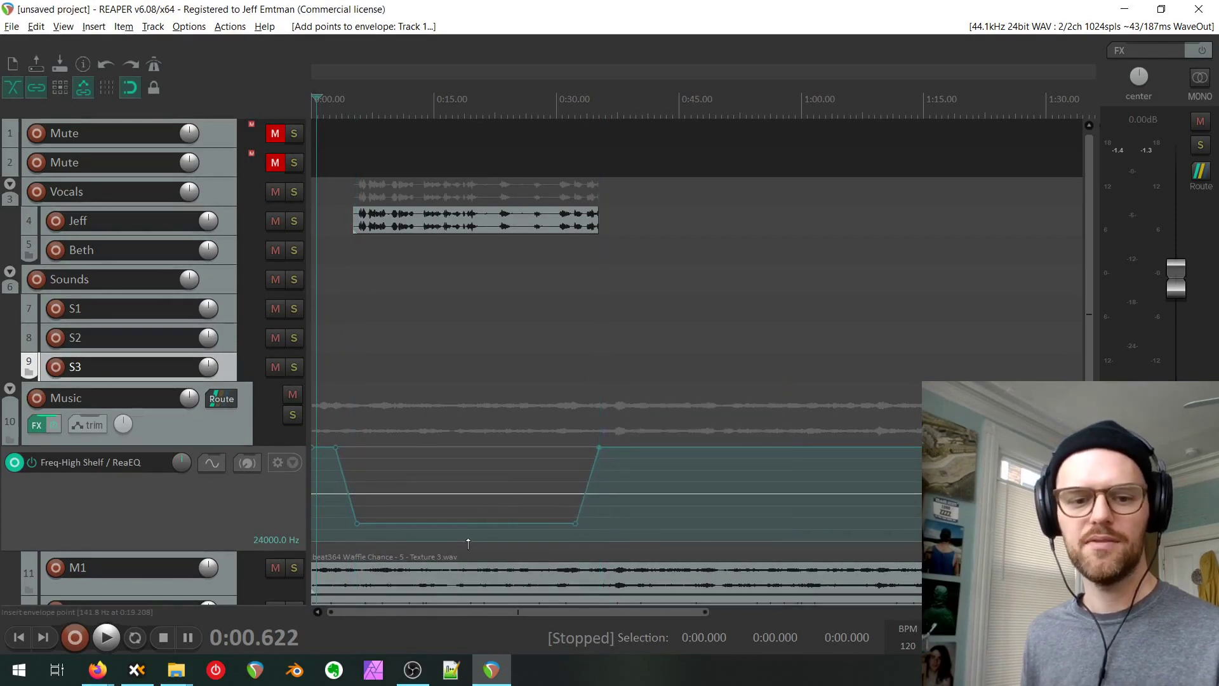
scroll(557, 443, "down", 3)
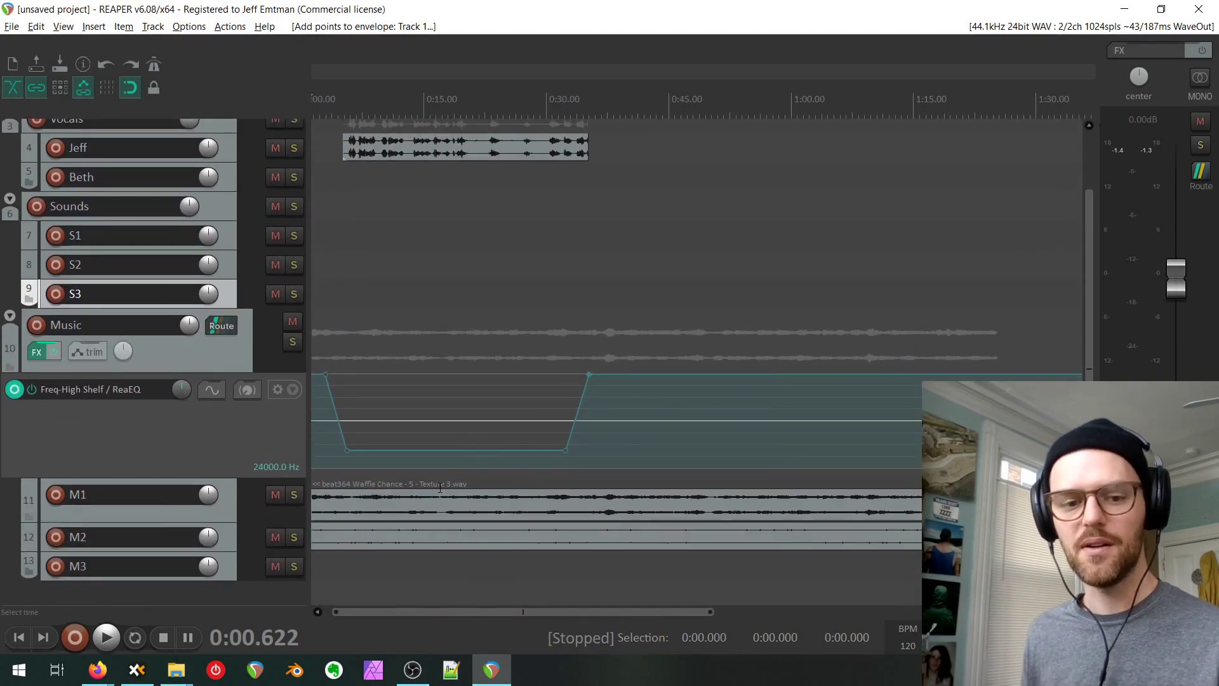
scroll(566, 498, "left", 1)
scroll(592, 498, "up", 1)
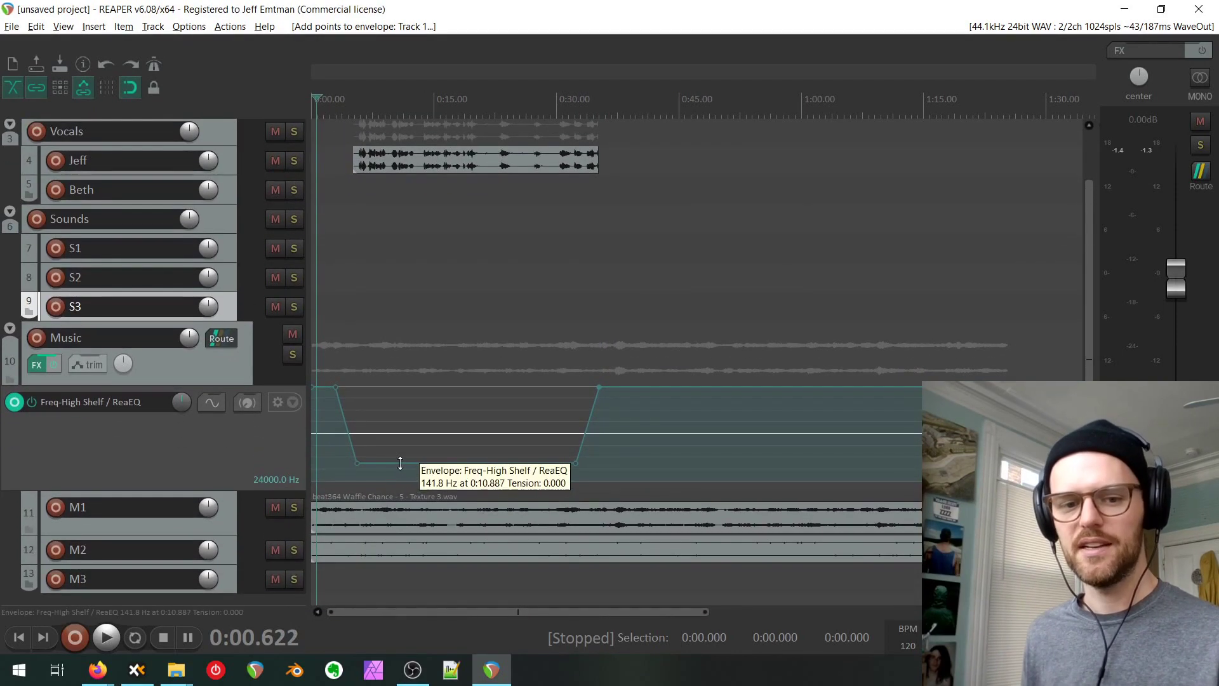
left_click_drag(397, 462, 404, 446)
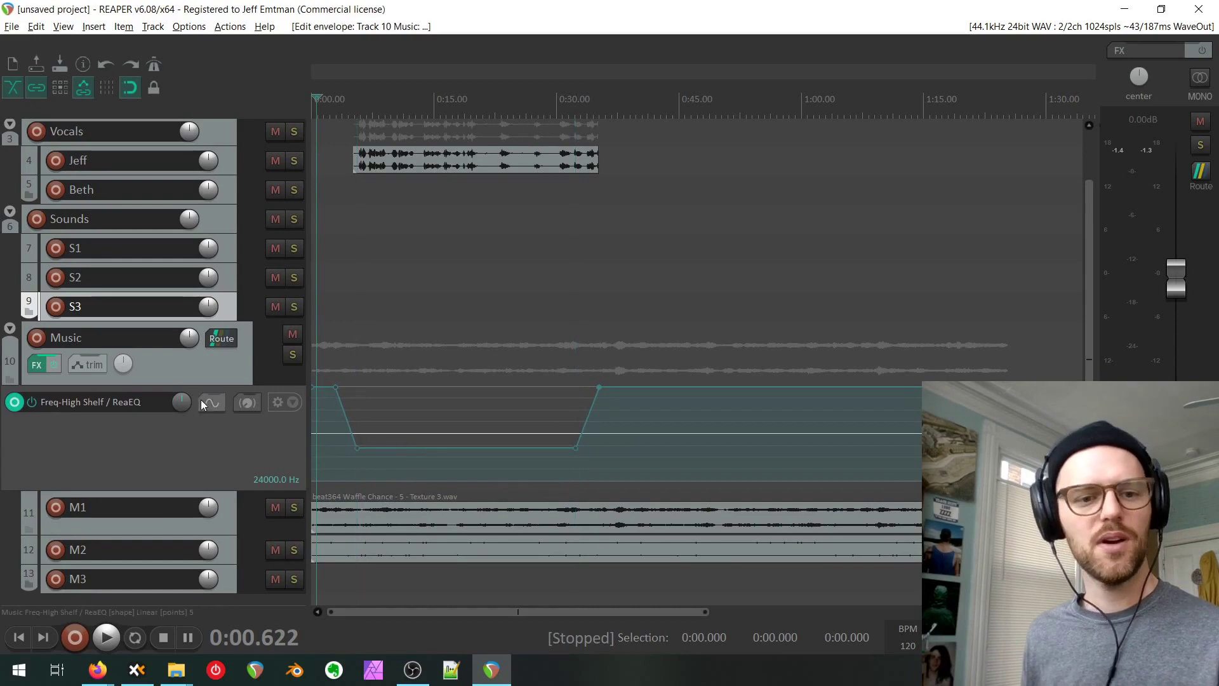
Show the Music track's pre-FX volume envelope, add points near 3, 5, 34 and 36 seconds, and lower the middle section to about -4 dB.
left_click(211, 371)
key("v")
left_click(336, 399)
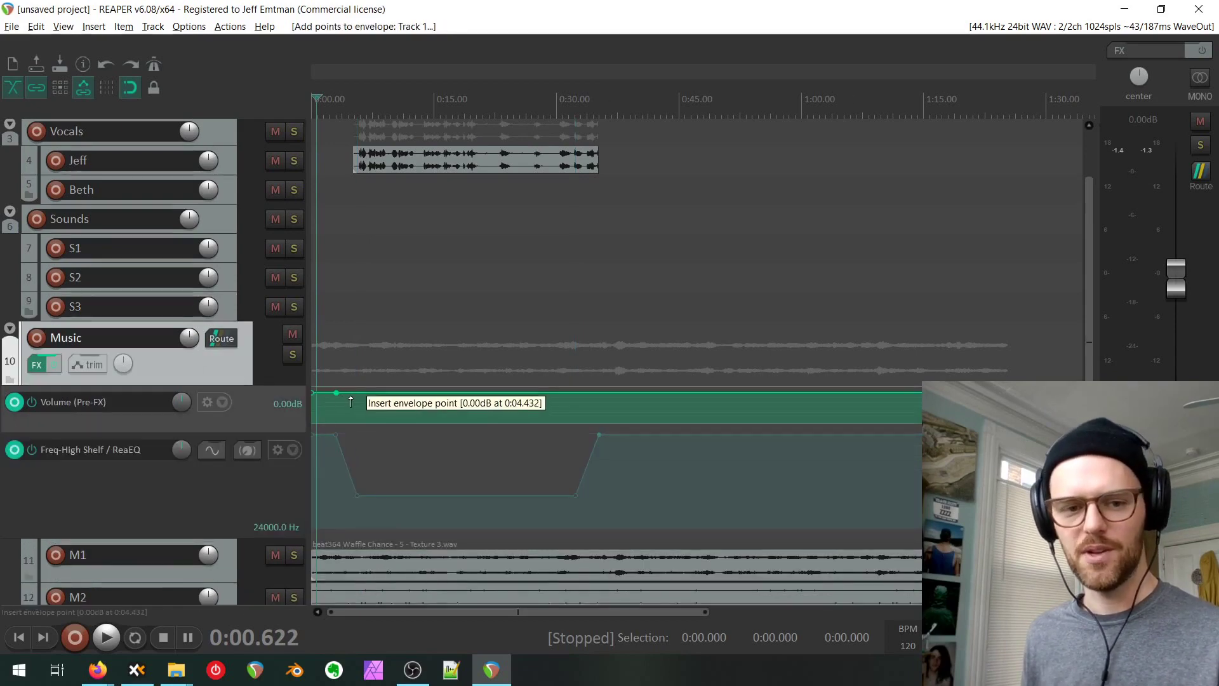
left_click(353, 399)
left_click(587, 399)
left_click(605, 395)
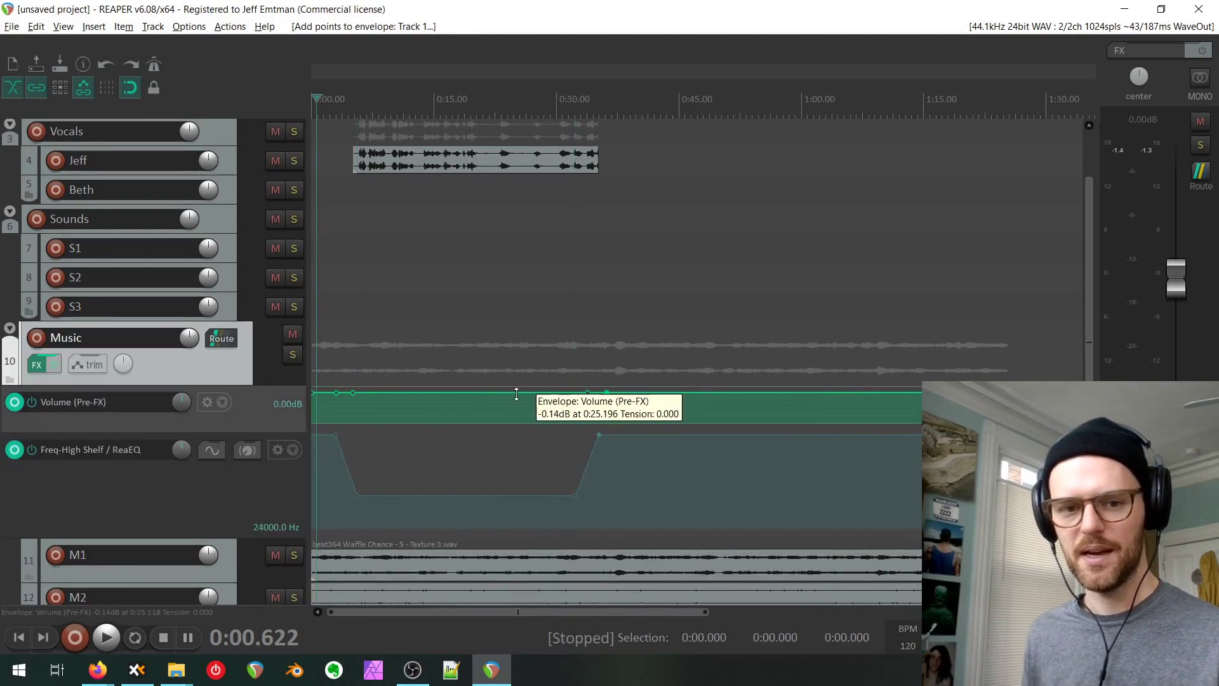
mouse_move(516, 395)
left_mouse_down()
mouse_move(515, 416)
mouse_move(517, 402)
left_mouse_up()
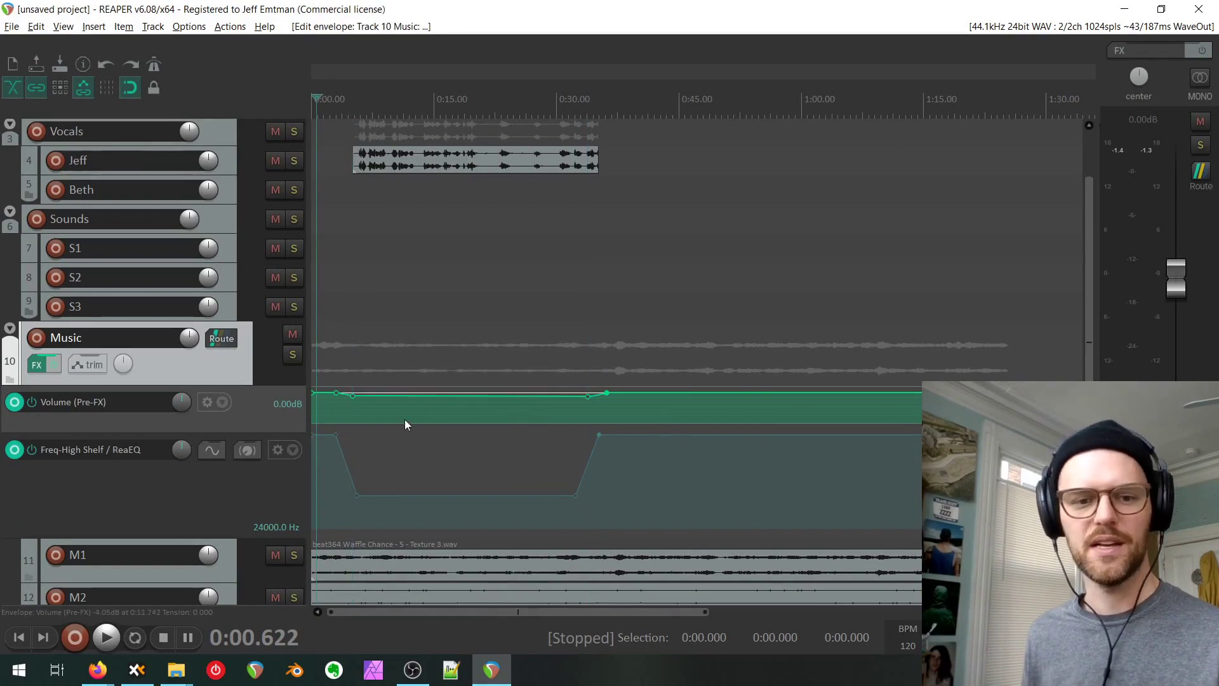
Play the project from about 1 second to hear the music duck under the voice.
left_click(322, 320)
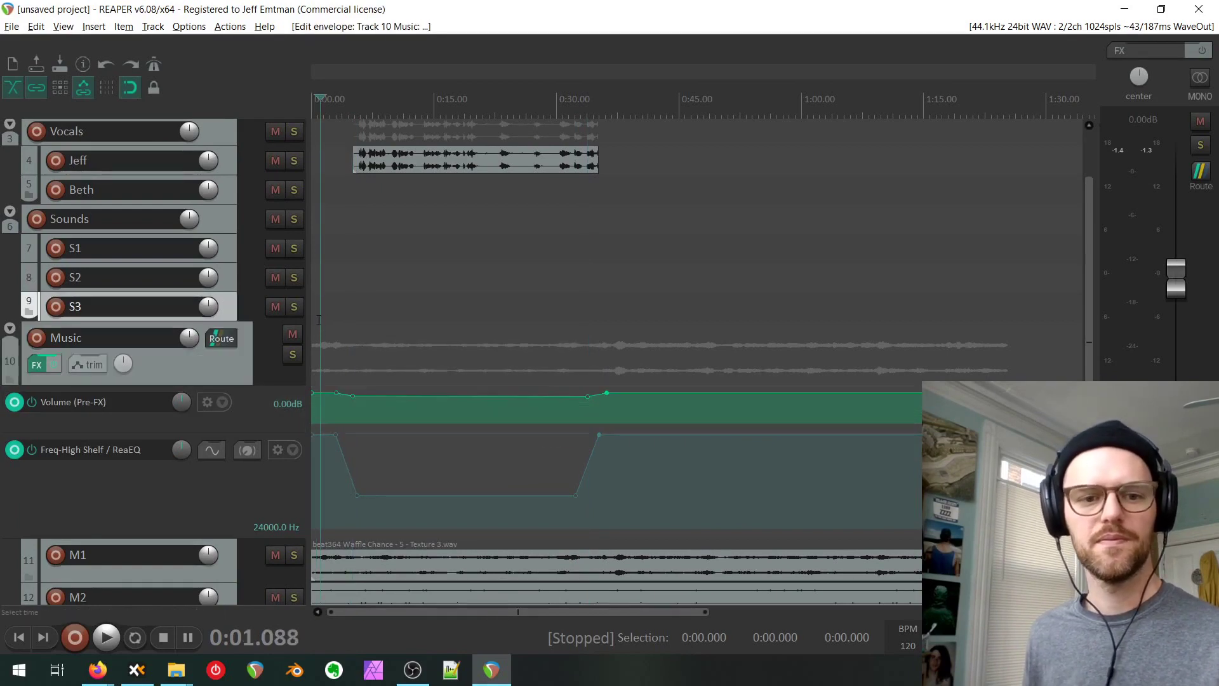
key("space")
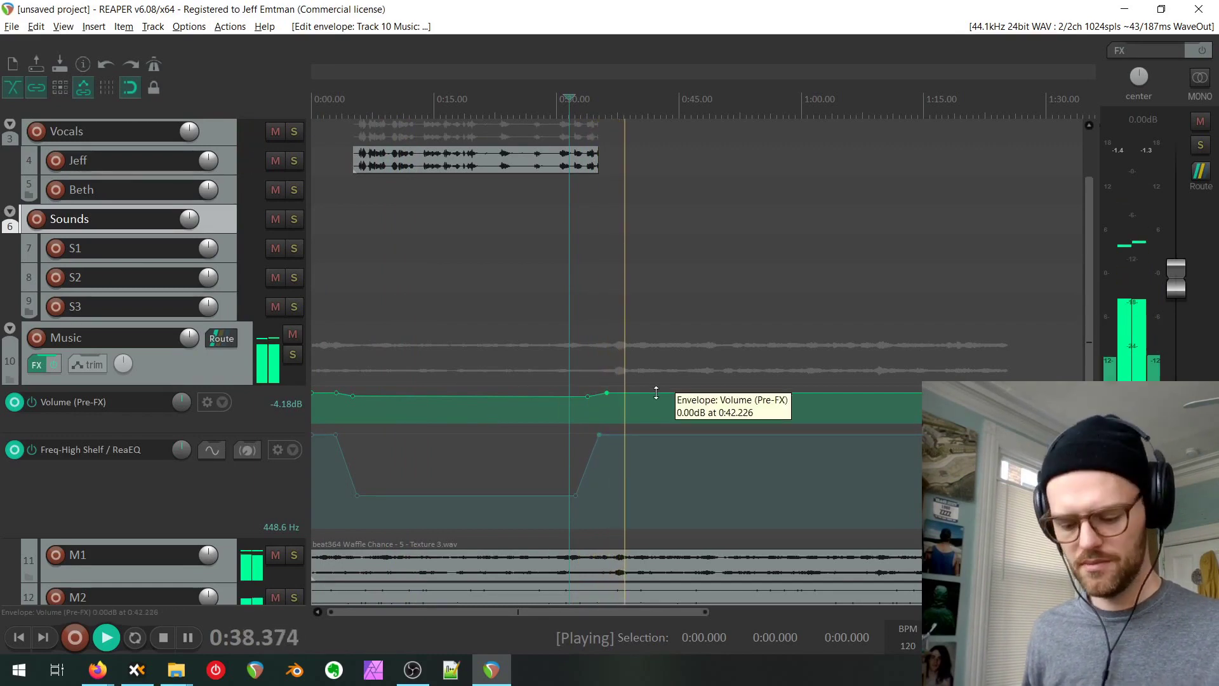
key("space")
Add high shelf envelope points dropping from 24000 Hz at about 39 seconds to the minimum near 44 seconds, and play the sweep from 38 seconds.
left_click(630, 438)
left_click(631, 438)
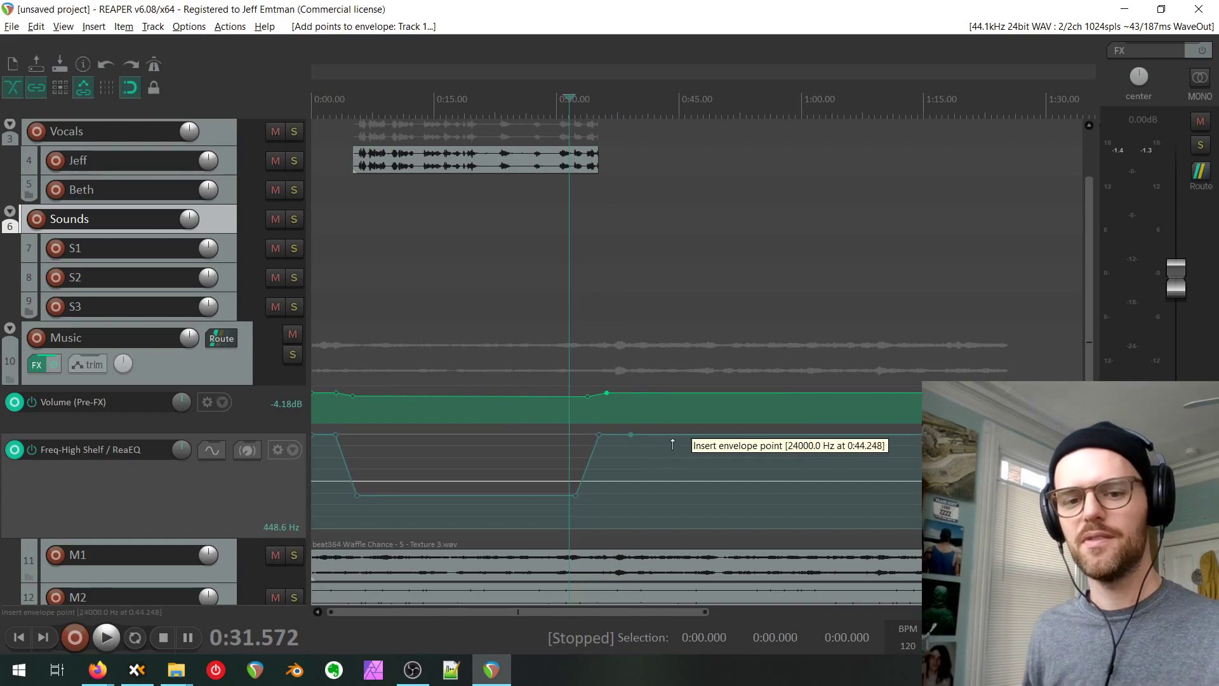
left_click_drag(661, 438, 675, 550)
left_click(624, 500)
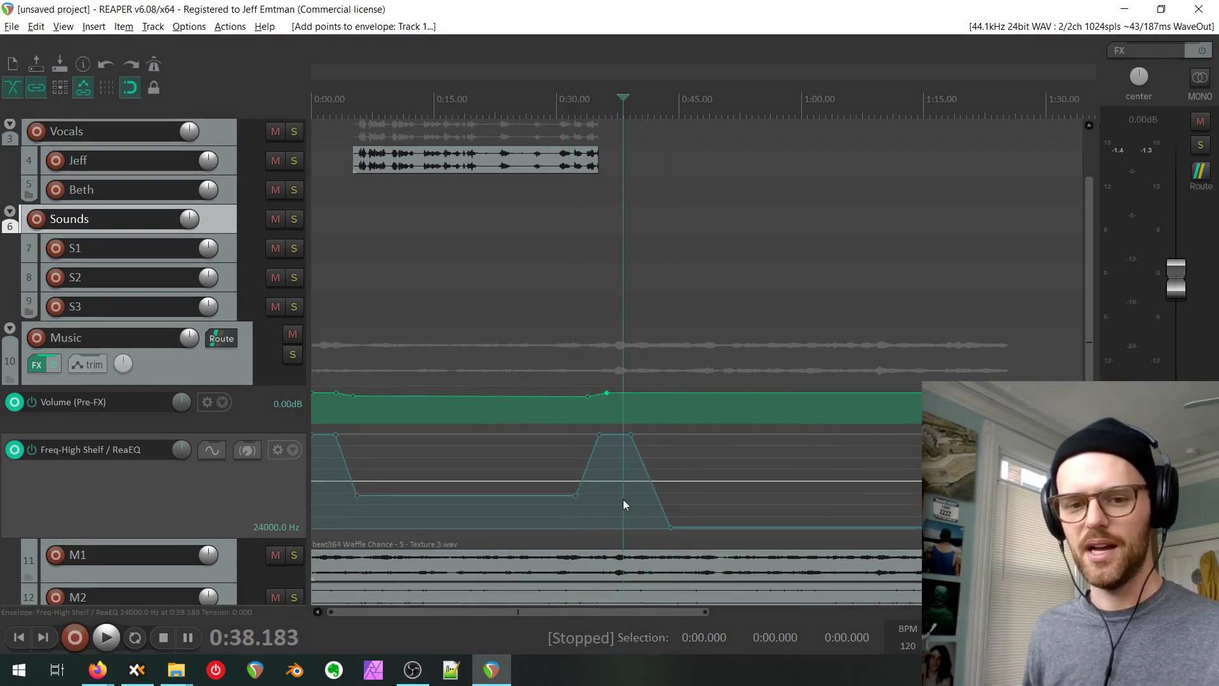
key("space")
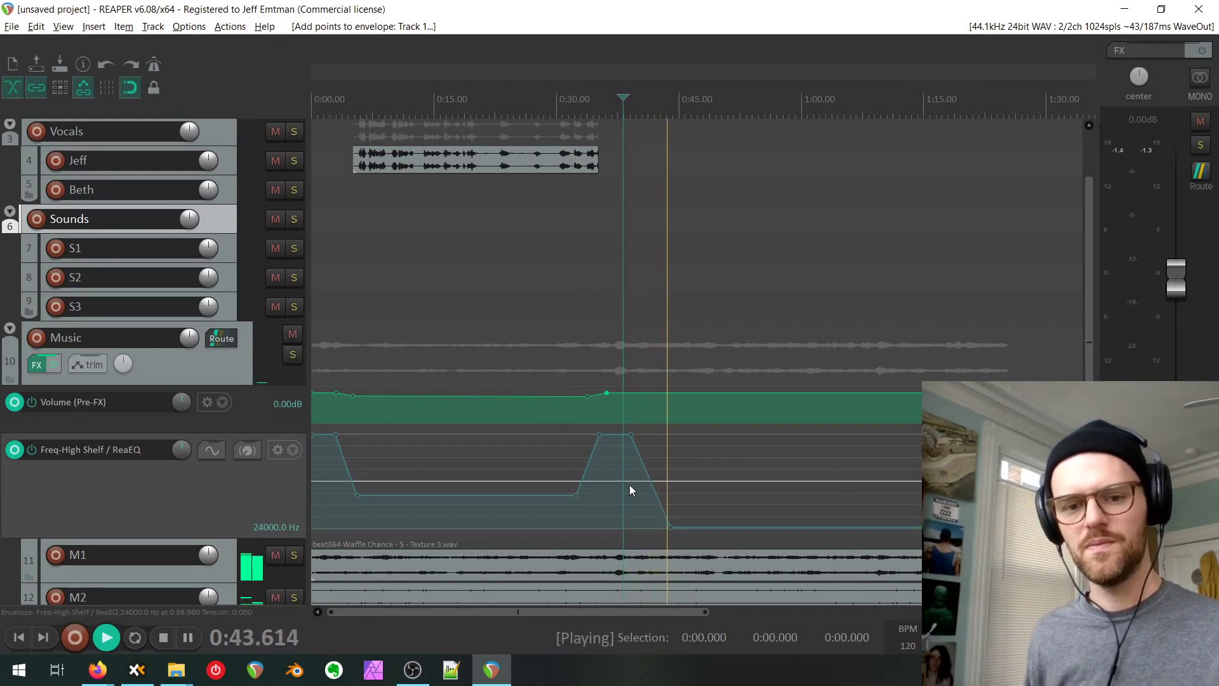
key("space")
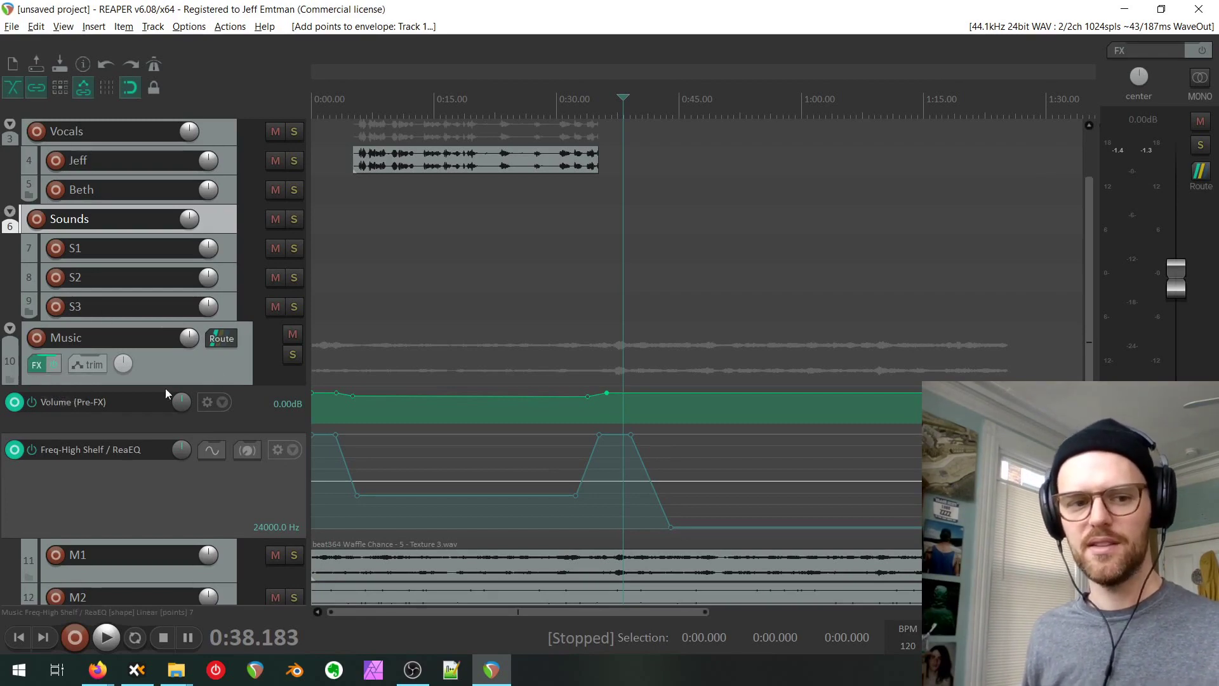
Embed ReaEQ's interface in the Music track's control panel, close the effects window and make the track taller to show it.
left_click(36, 367)
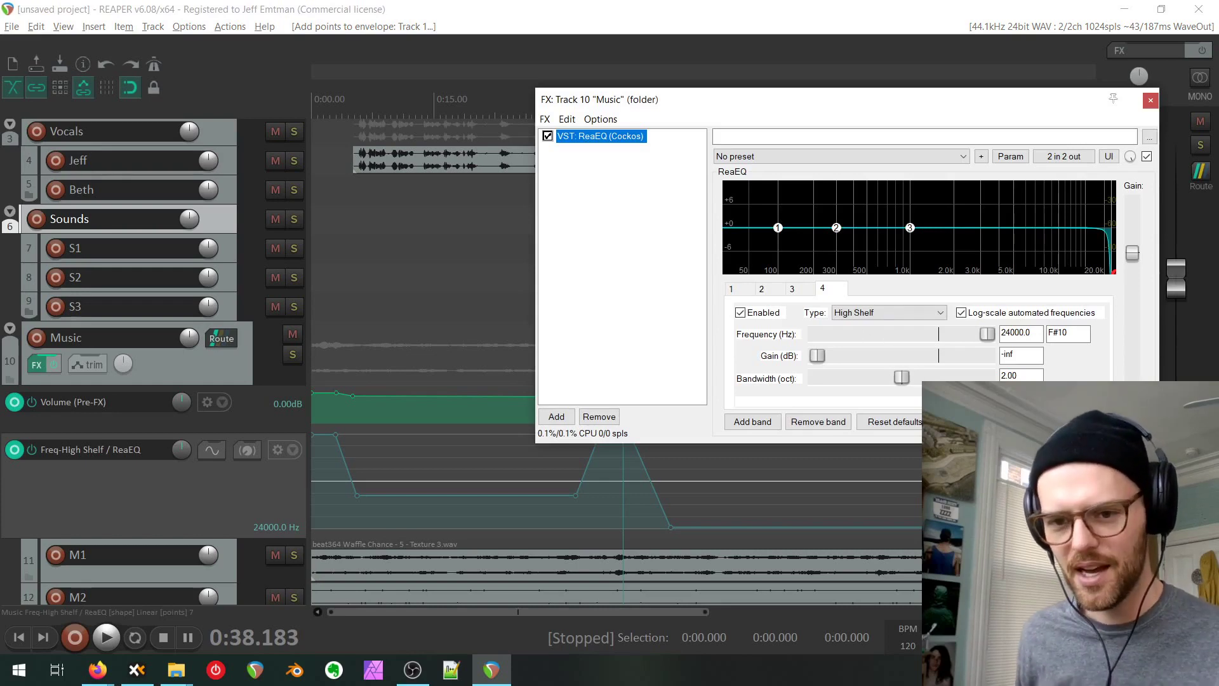
left_click_drag(1114, 271, 1112, 271)
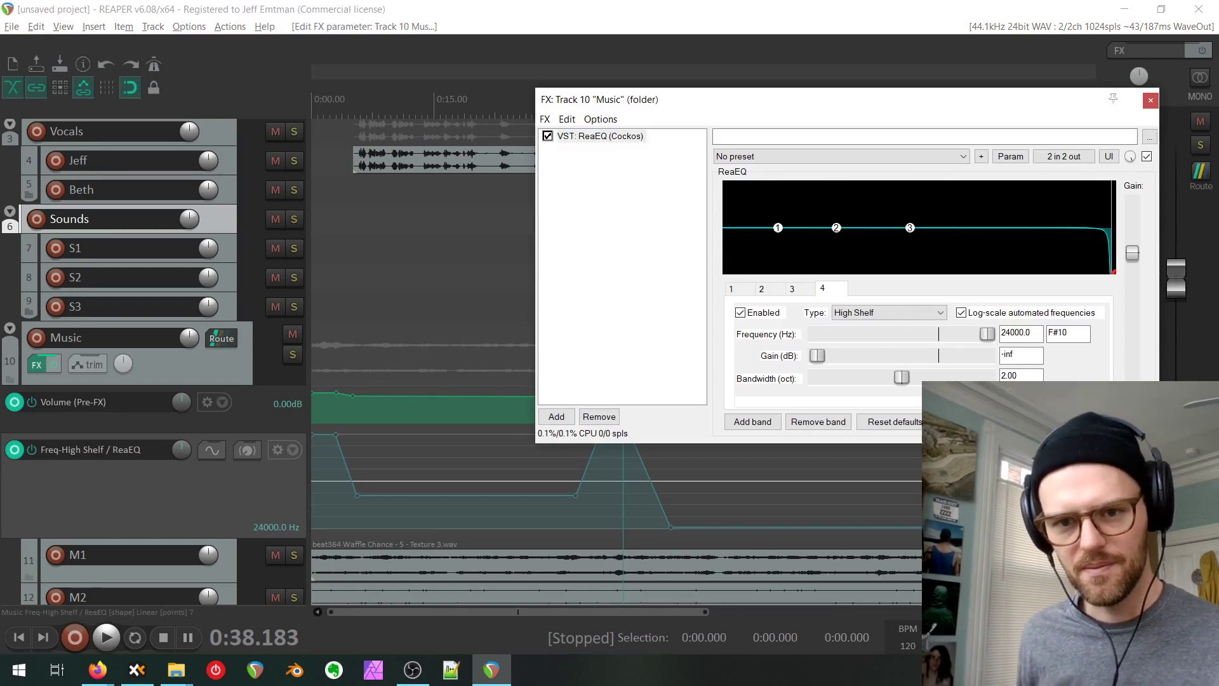
right_click(584, 135)
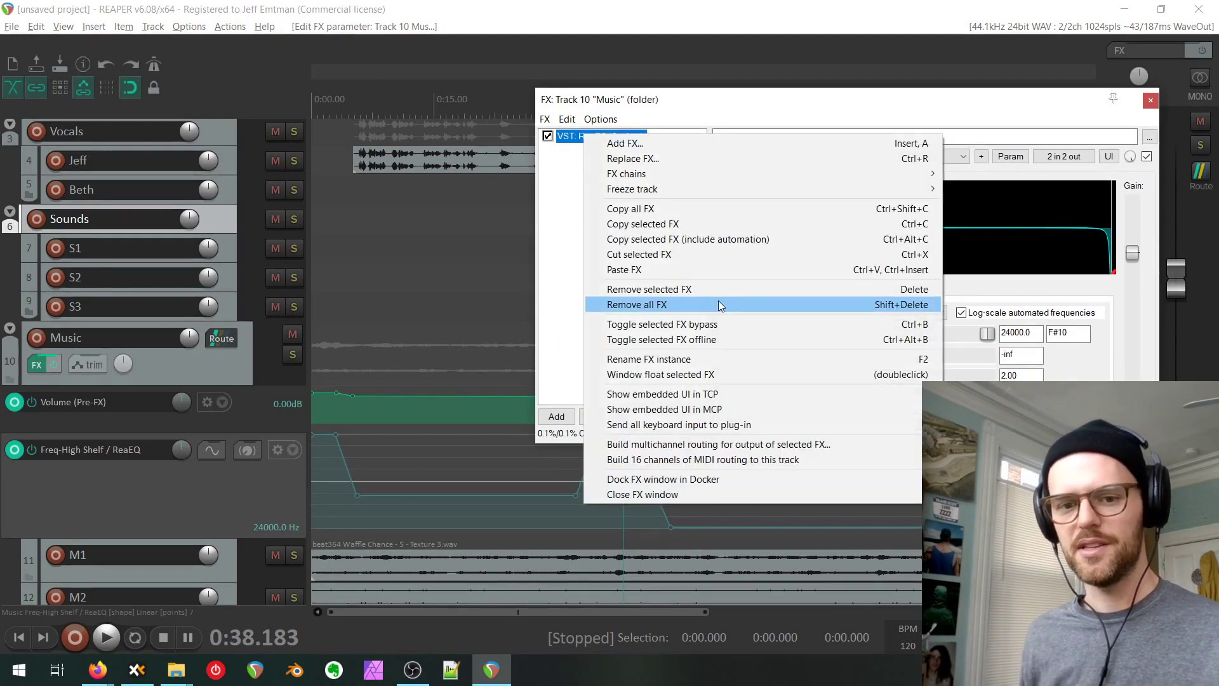
left_click(749, 398)
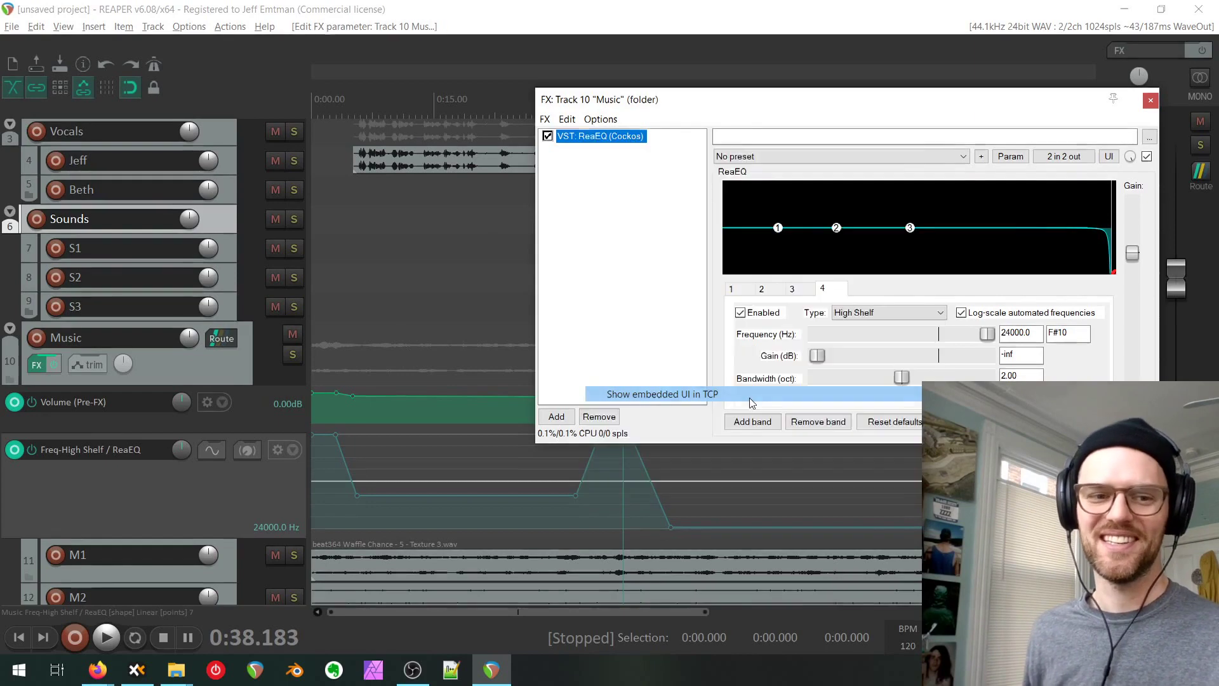
left_click(1152, 100)
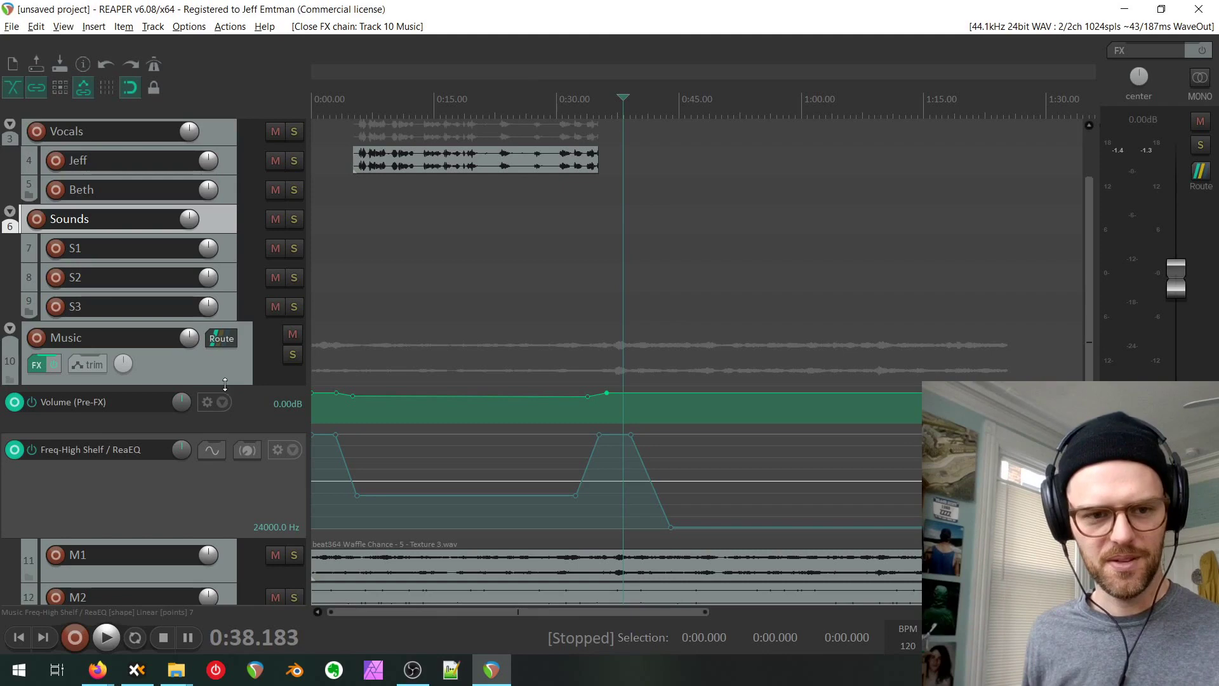
left_click_drag(224, 385, 208, 484)
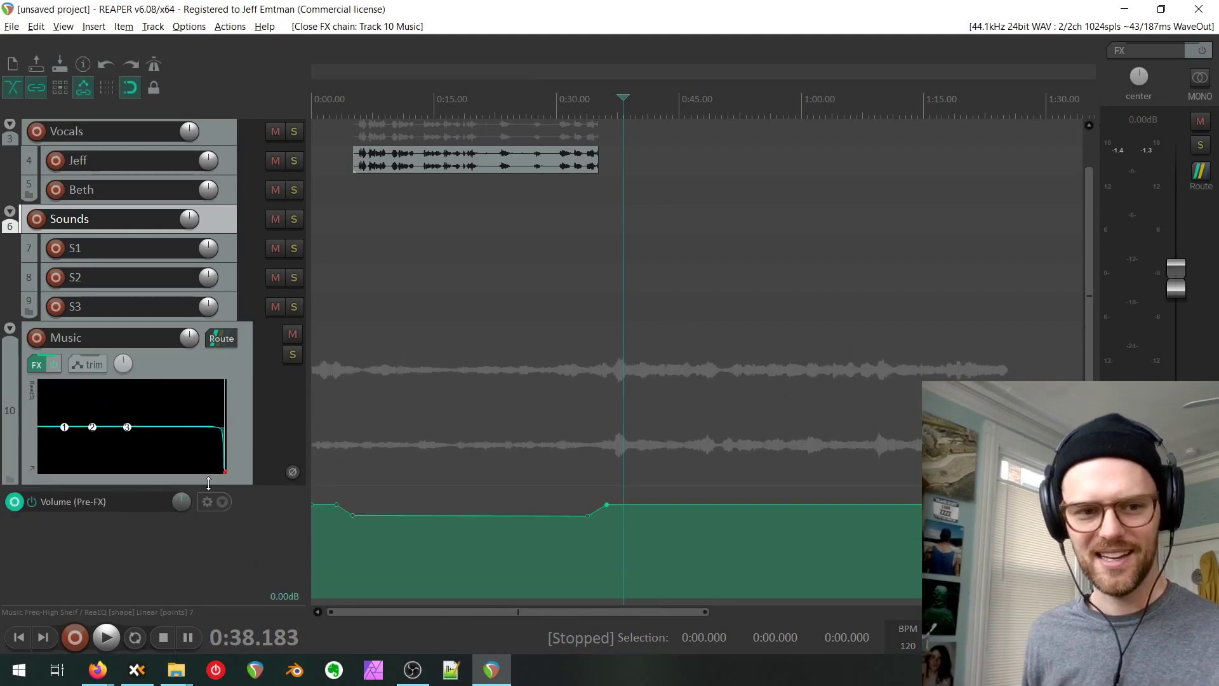
Play from about 3 seconds and again from about 30 seconds to watch the embedded equalizer curve move.
left_click(336, 421)
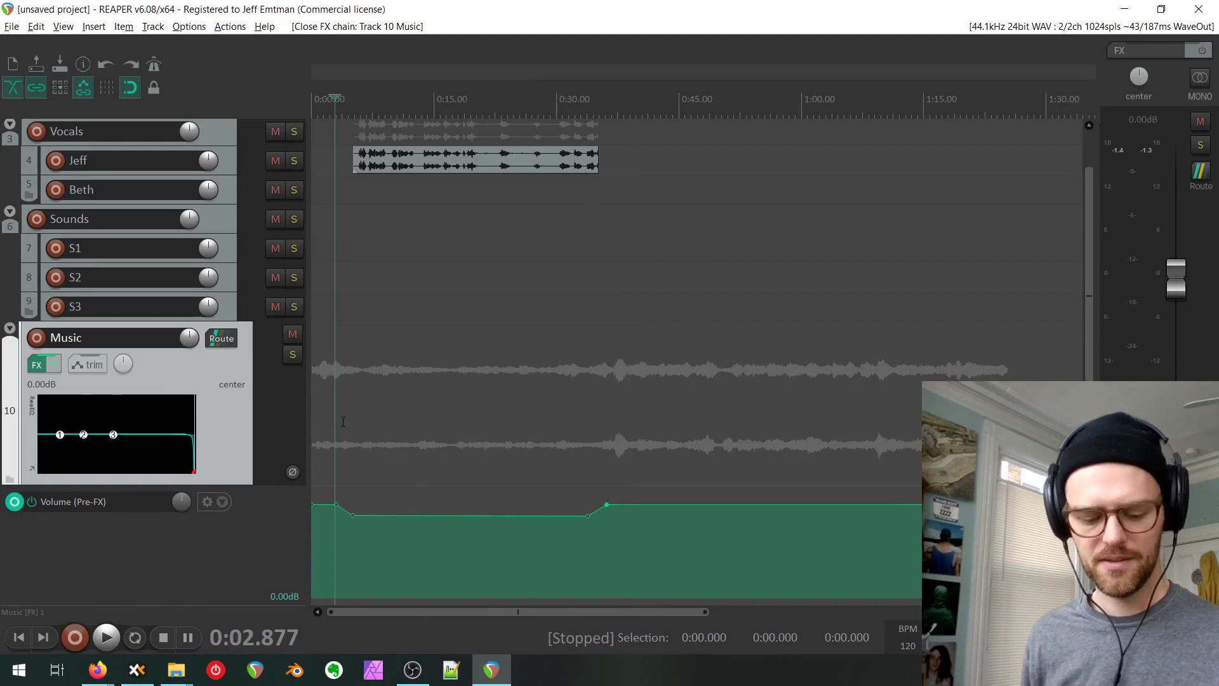
key("space")
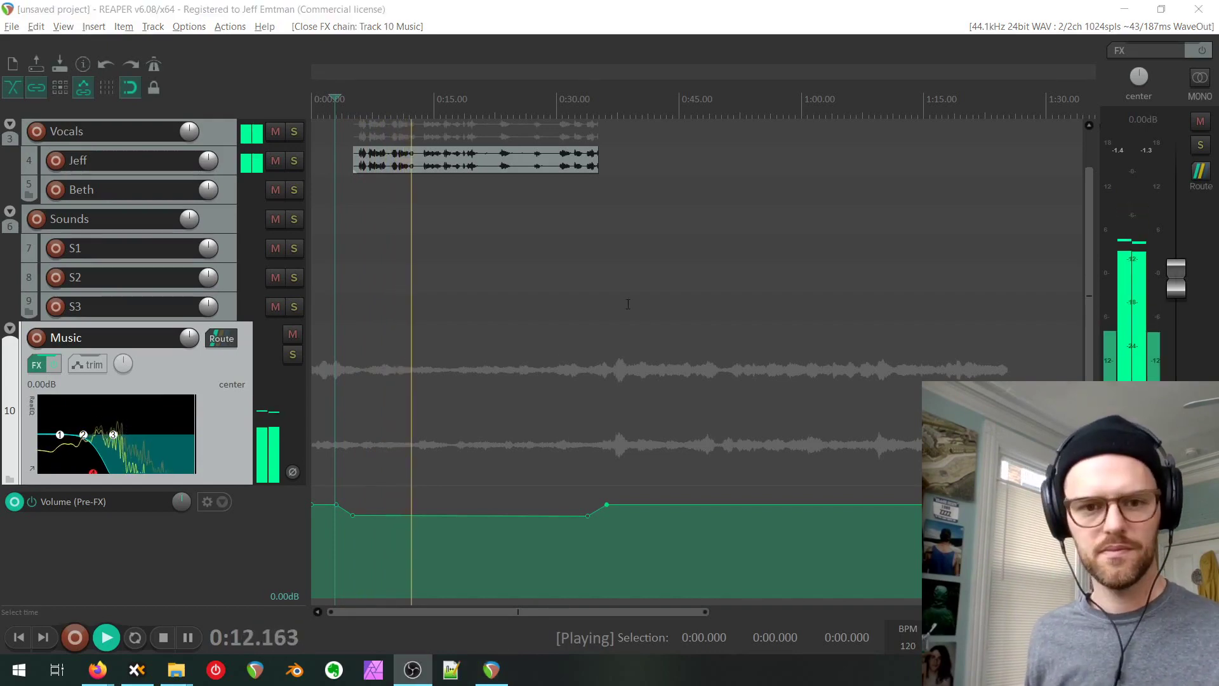
left_click(563, 280)
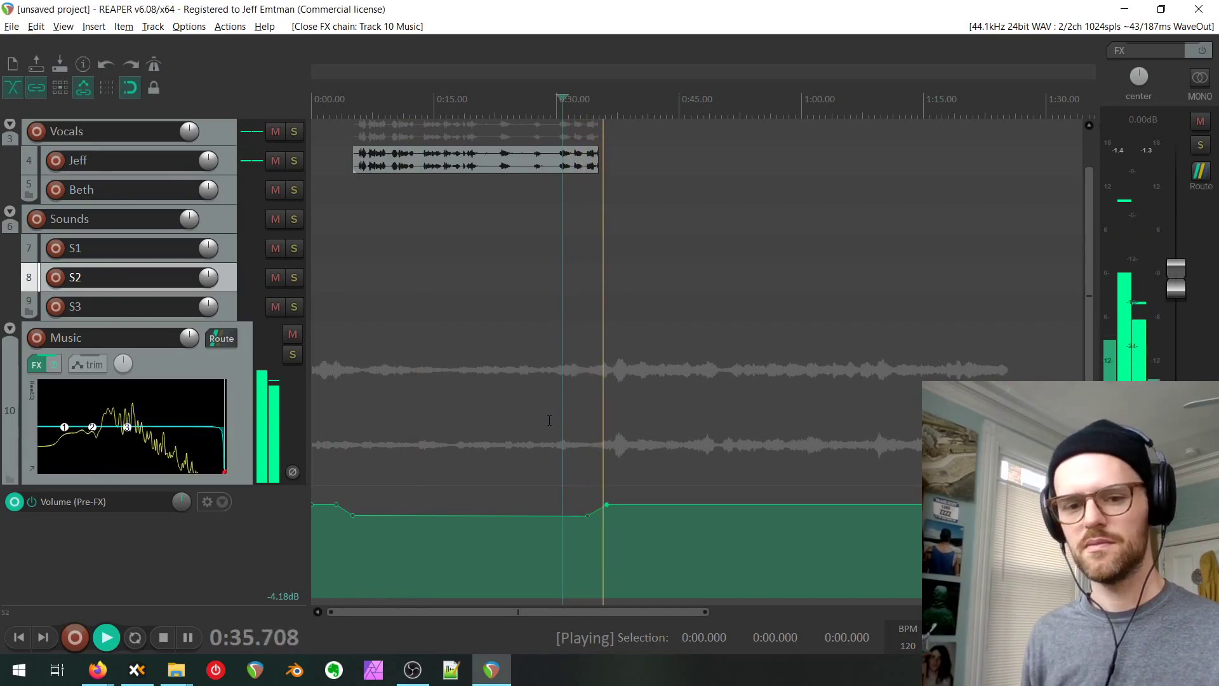
key("space")
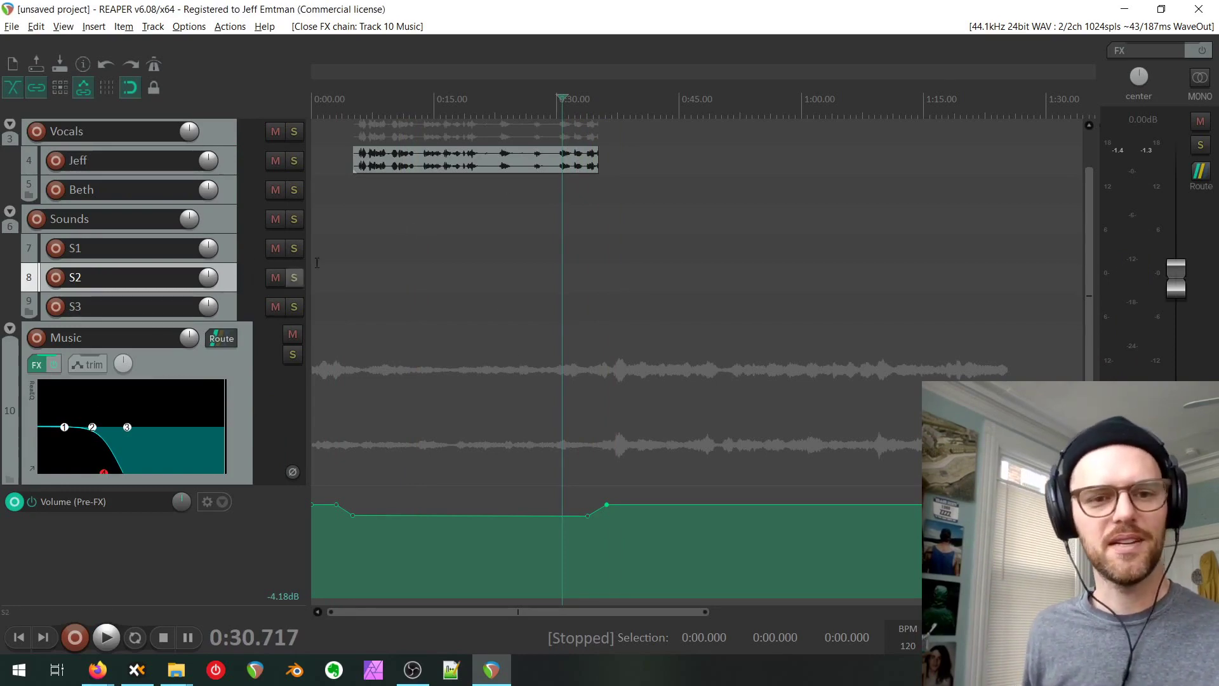
Reduce the Music track's height until the embedded equalizer display is hidden.
left_click(416, 163)
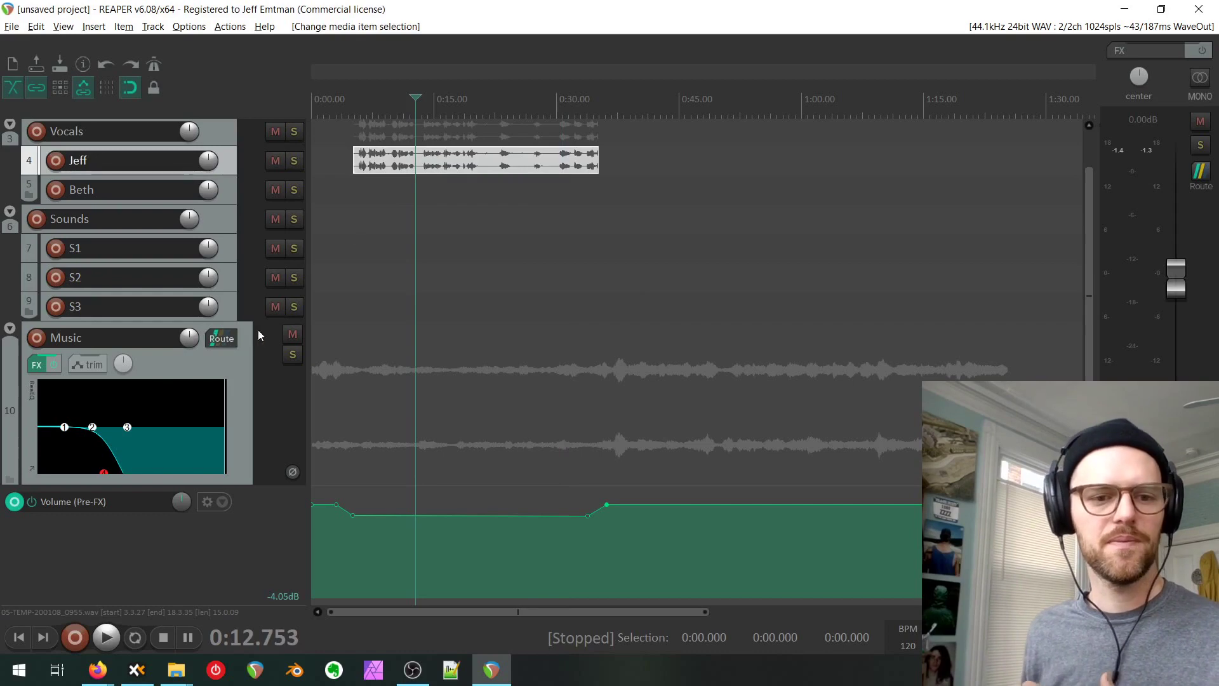
scroll(241, 375, "down", 3)
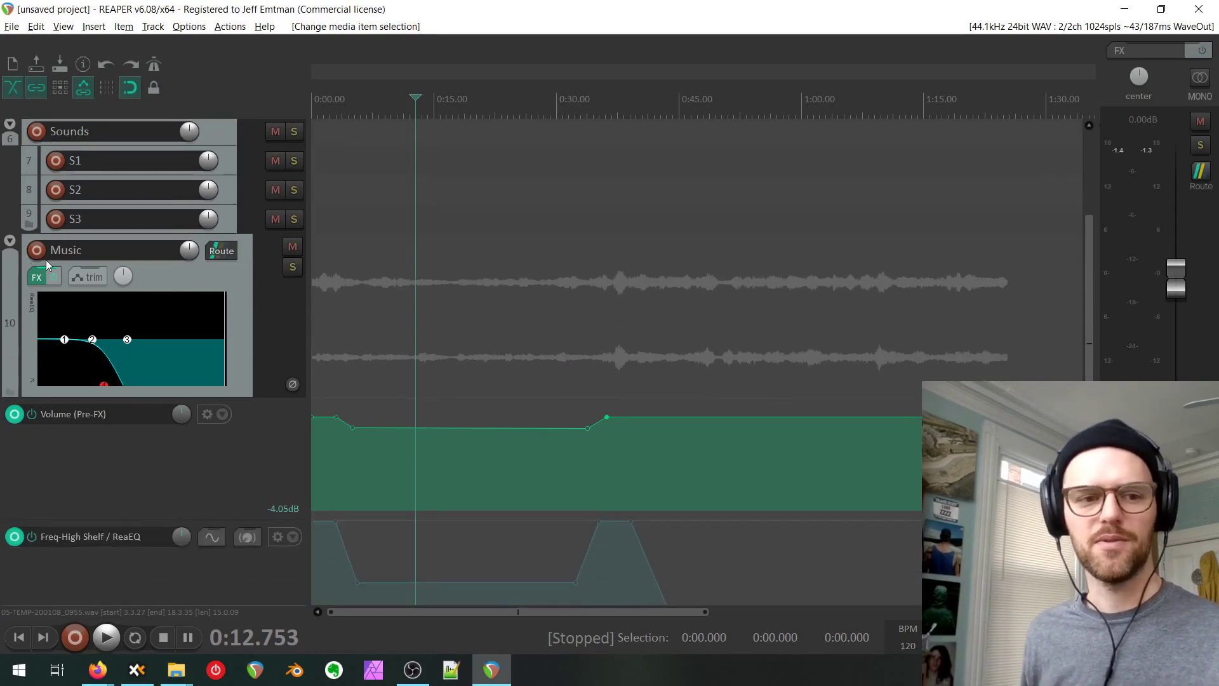
mouse_move(107, 391)
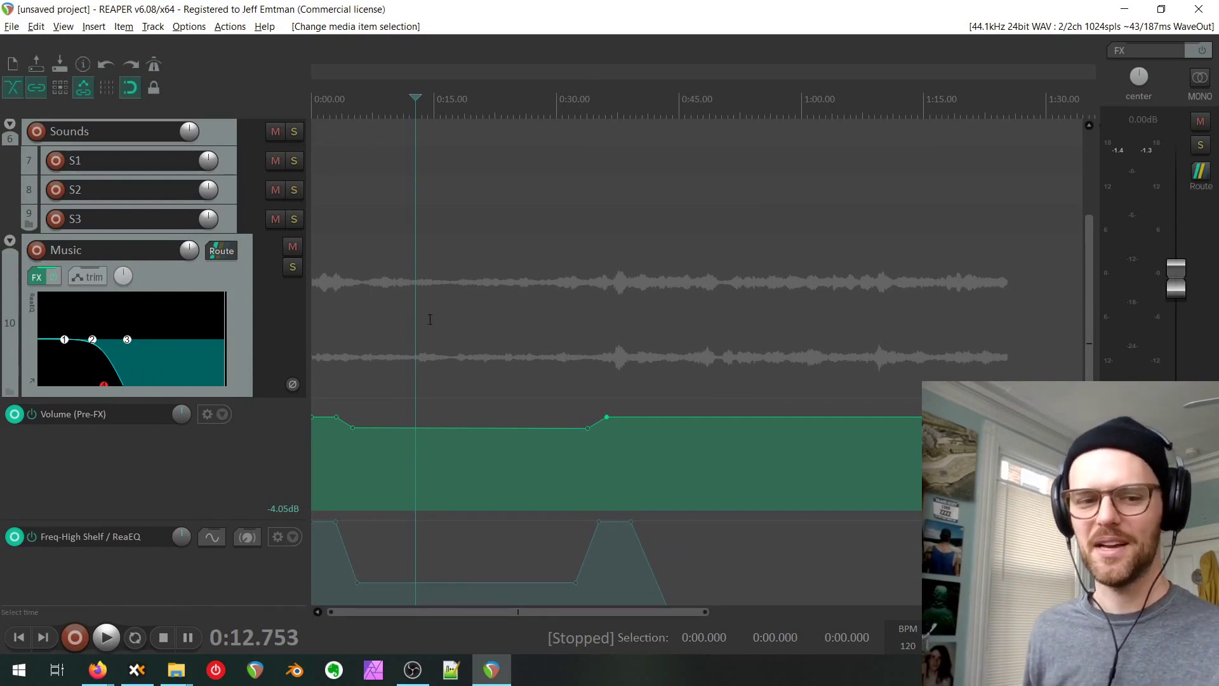
left_click(335, 268)
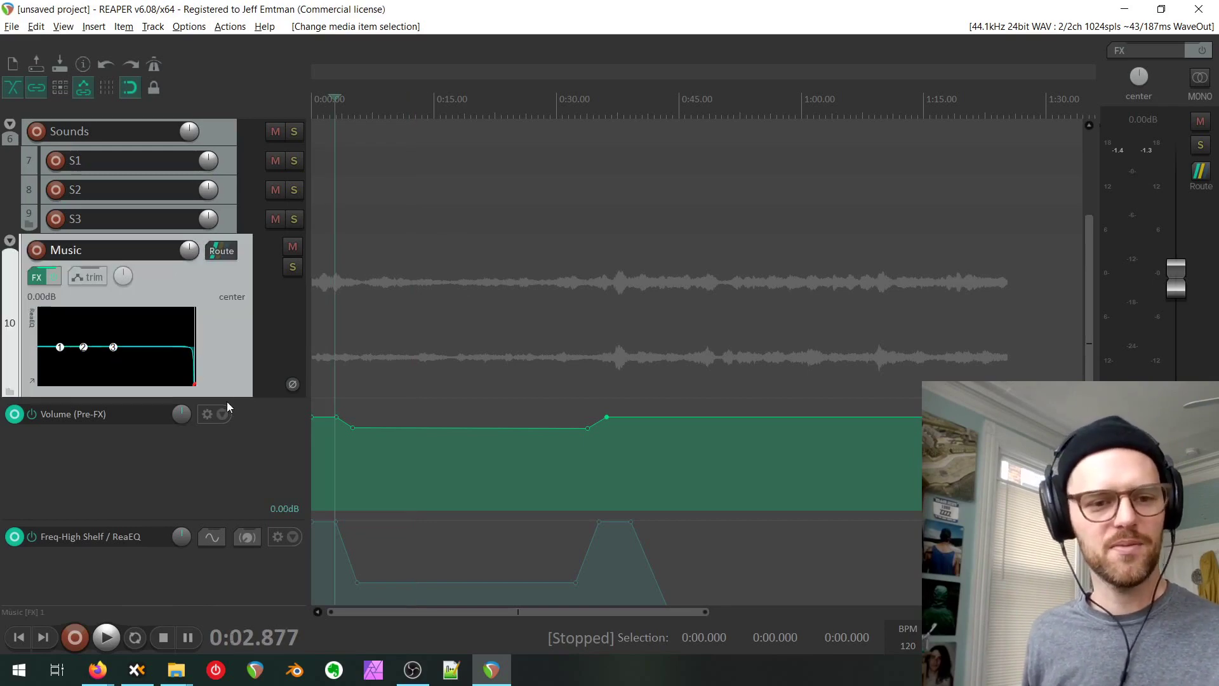
left_click_drag(227, 396, 226, 310)
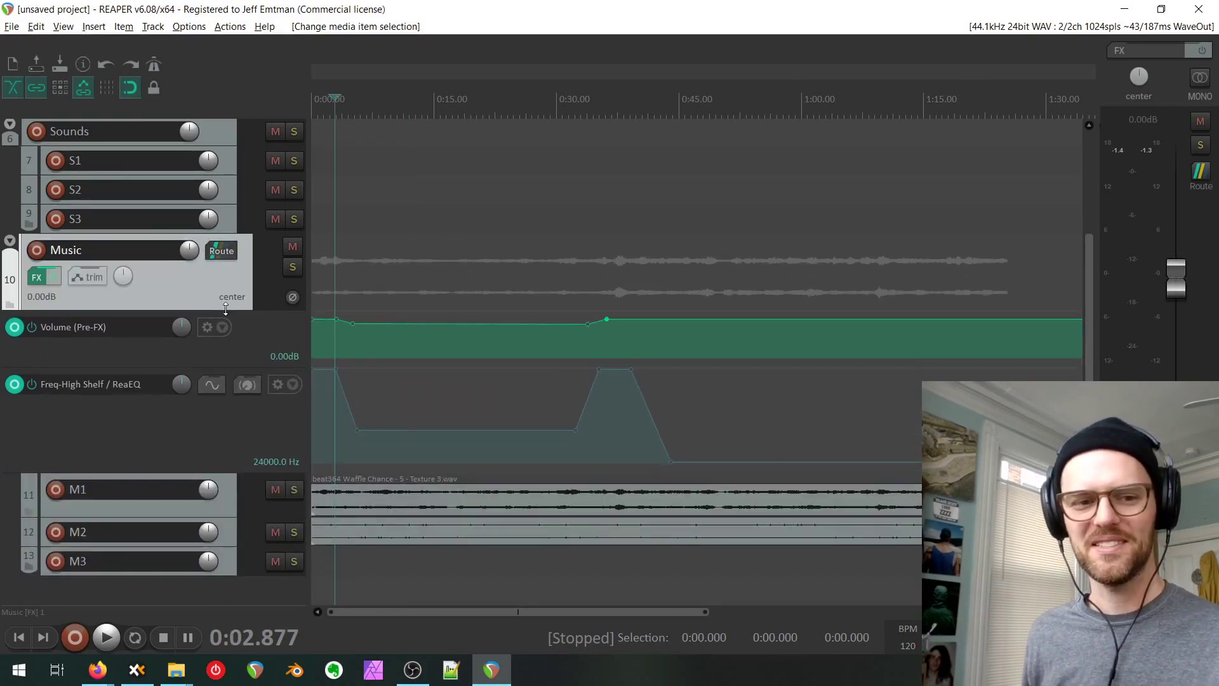
Delete the music clips on M1 and M2 and the added points on the high shelf and volume envelopes.
left_click_drag(528, 578, 345, 493)
key("Delete")
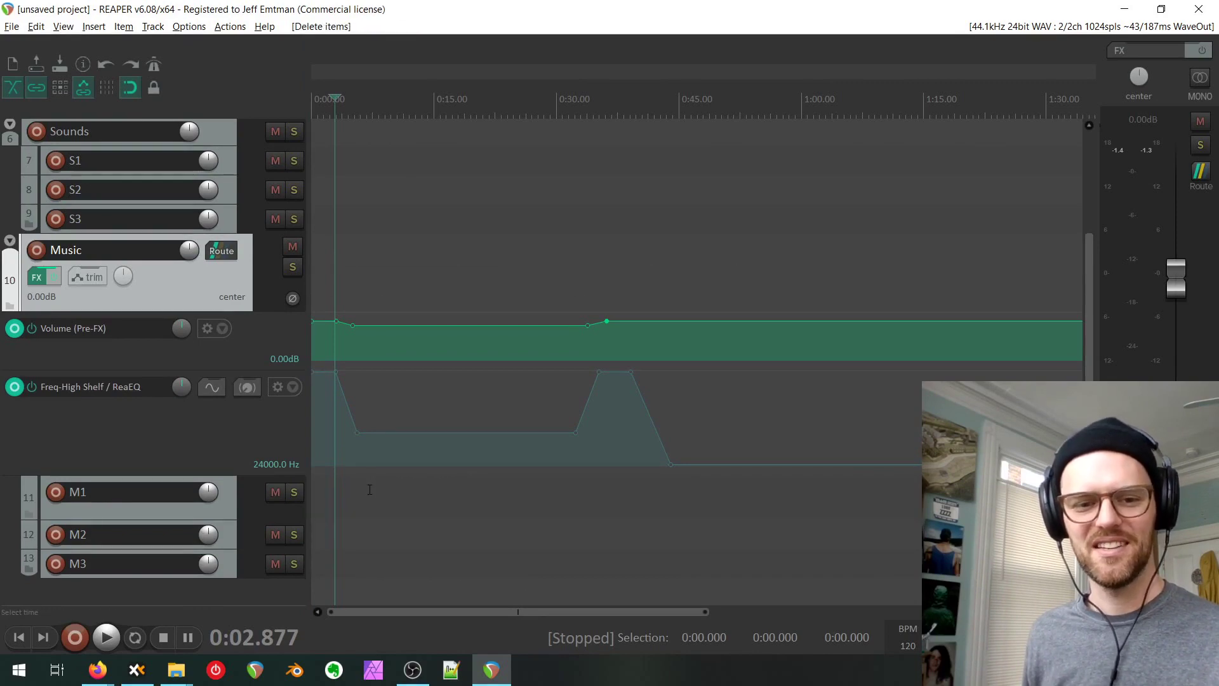
left_click(670, 465)
key("Delete")
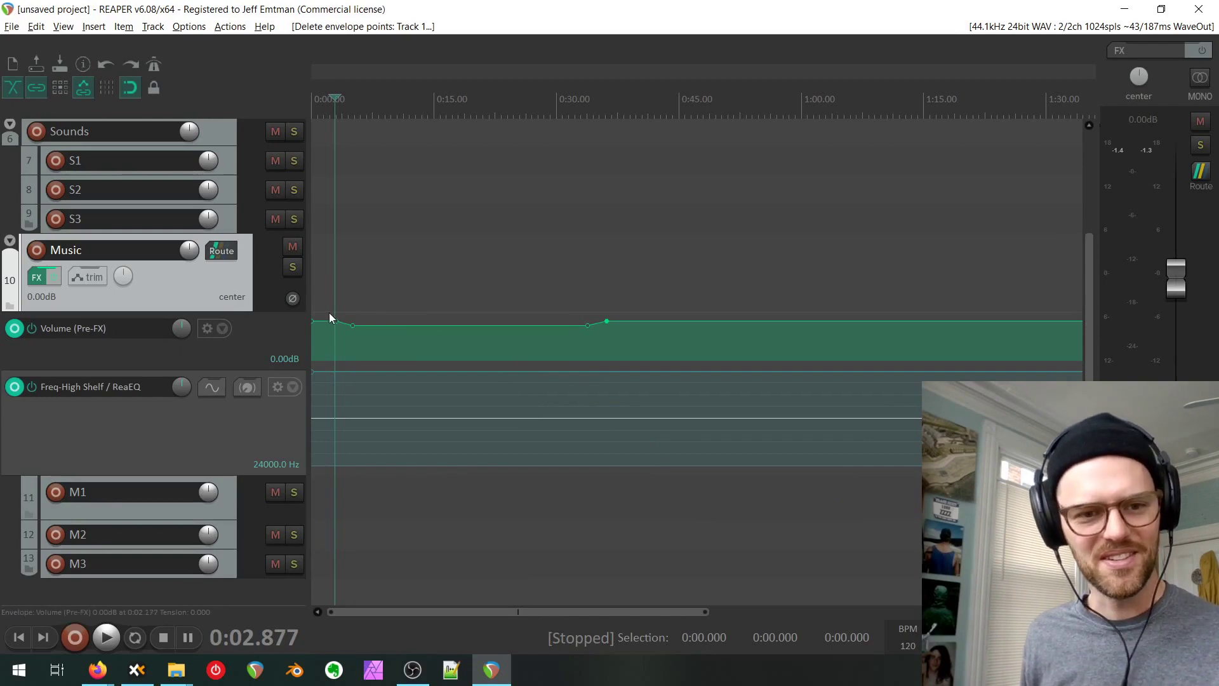
left_click_drag(329, 313, 677, 354)
key("Delete")
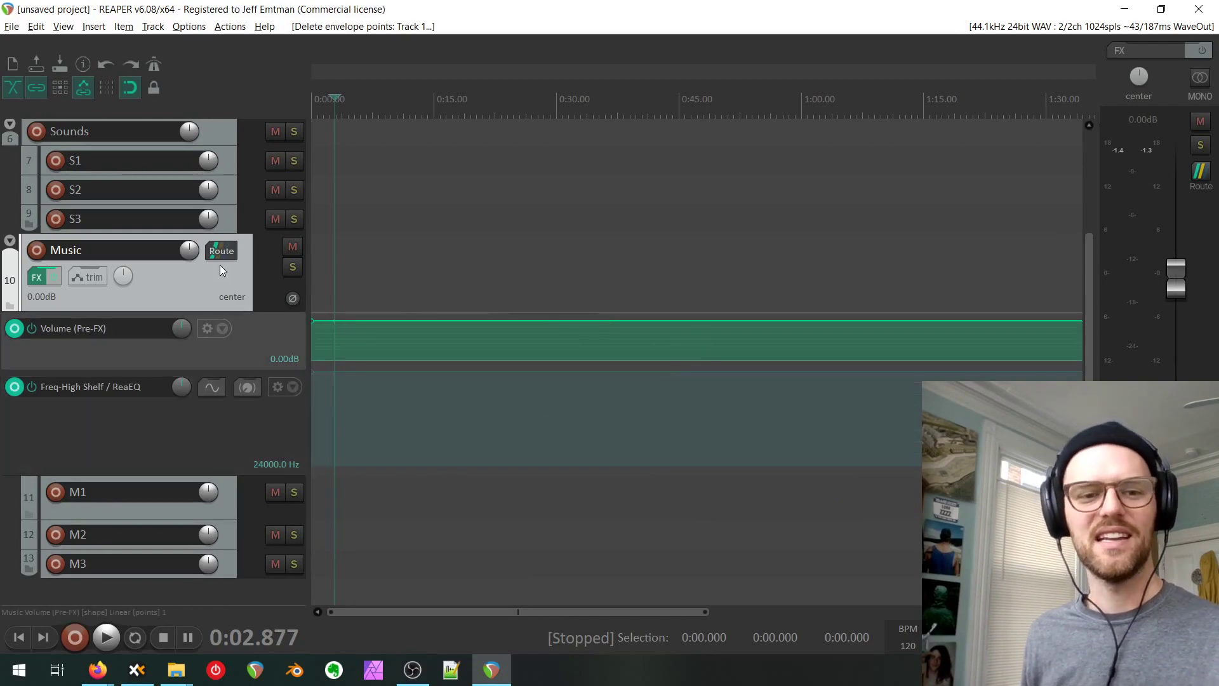
Hide the Music track's pre-FX volume and high shelf frequency envelopes.
left_click(224, 331)
left_click(224, 350)
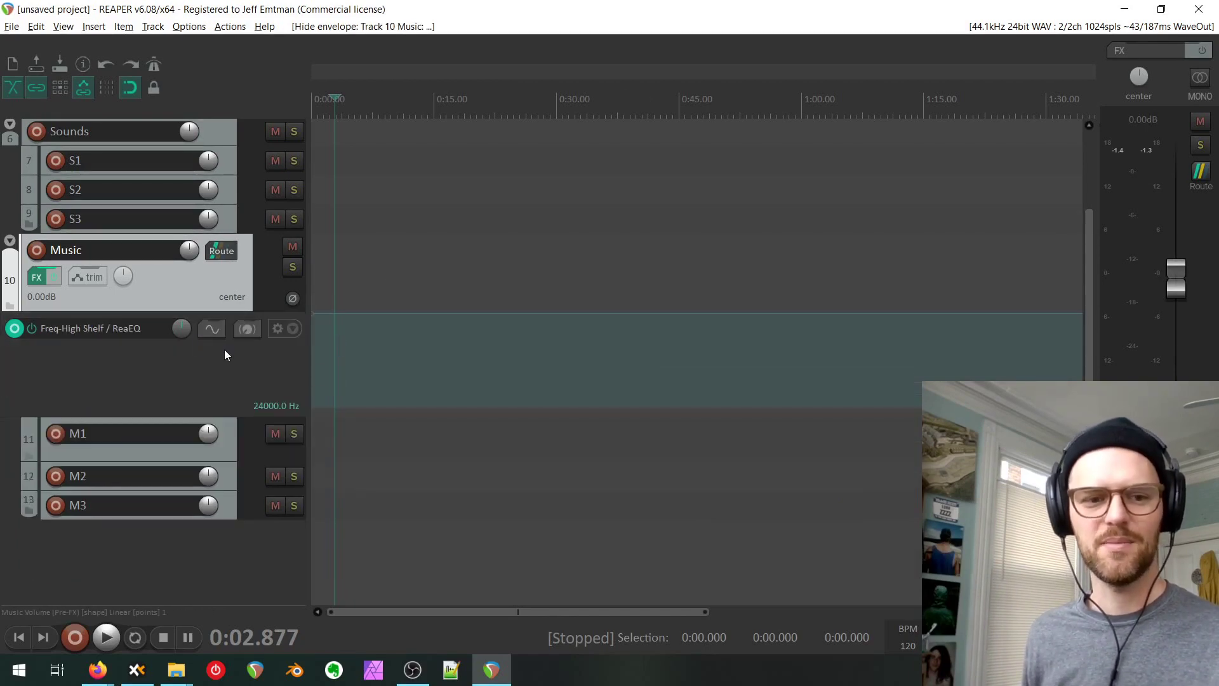
left_click(292, 328)
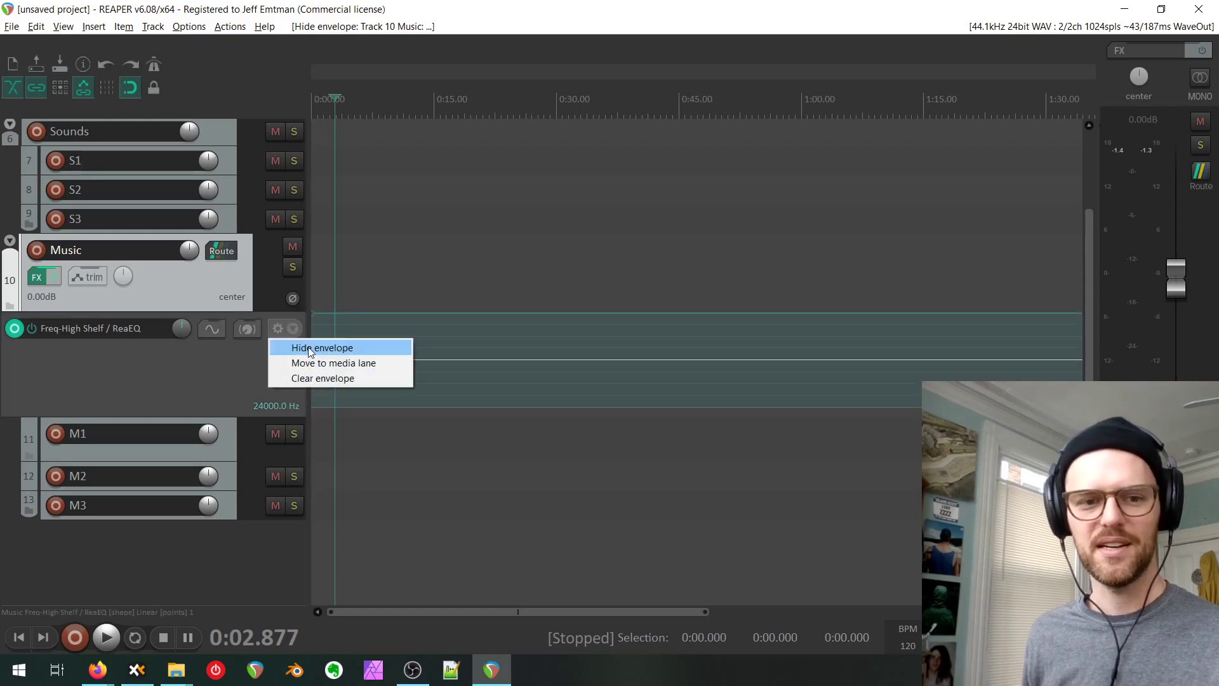
left_click(310, 349)
Delete the voice recording from the first track in the Vocals folder.
scroll(232, 184, "up", 3)
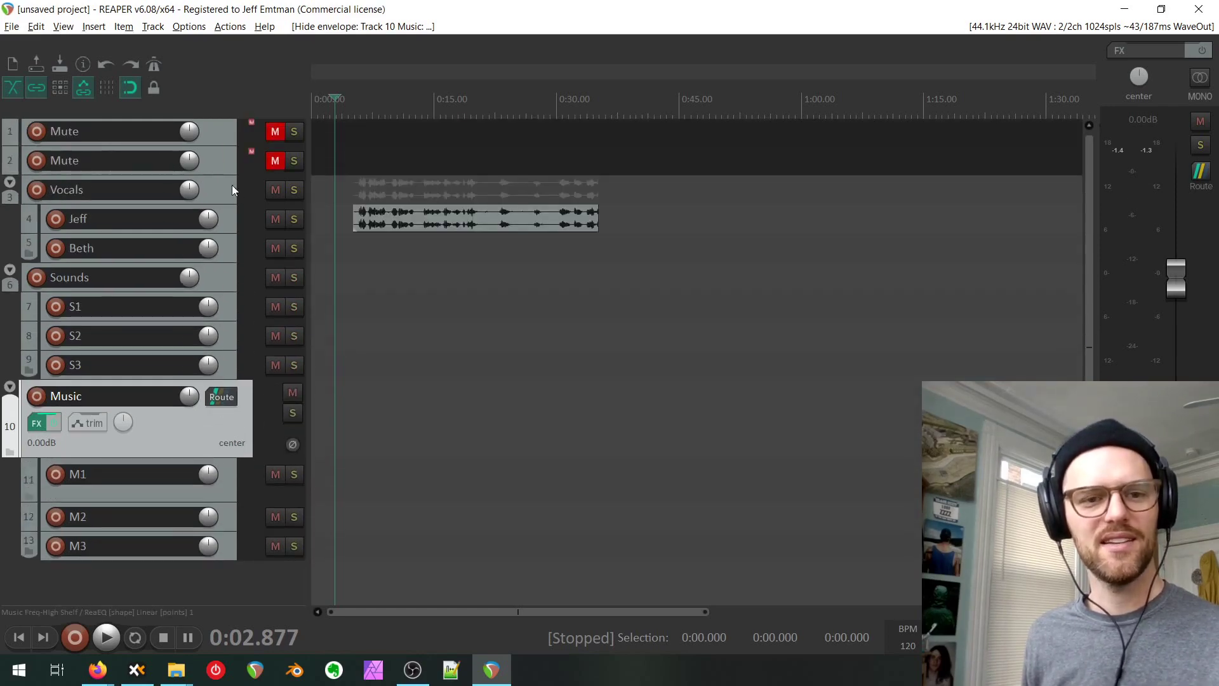
left_click(400, 230)
key("Delete")
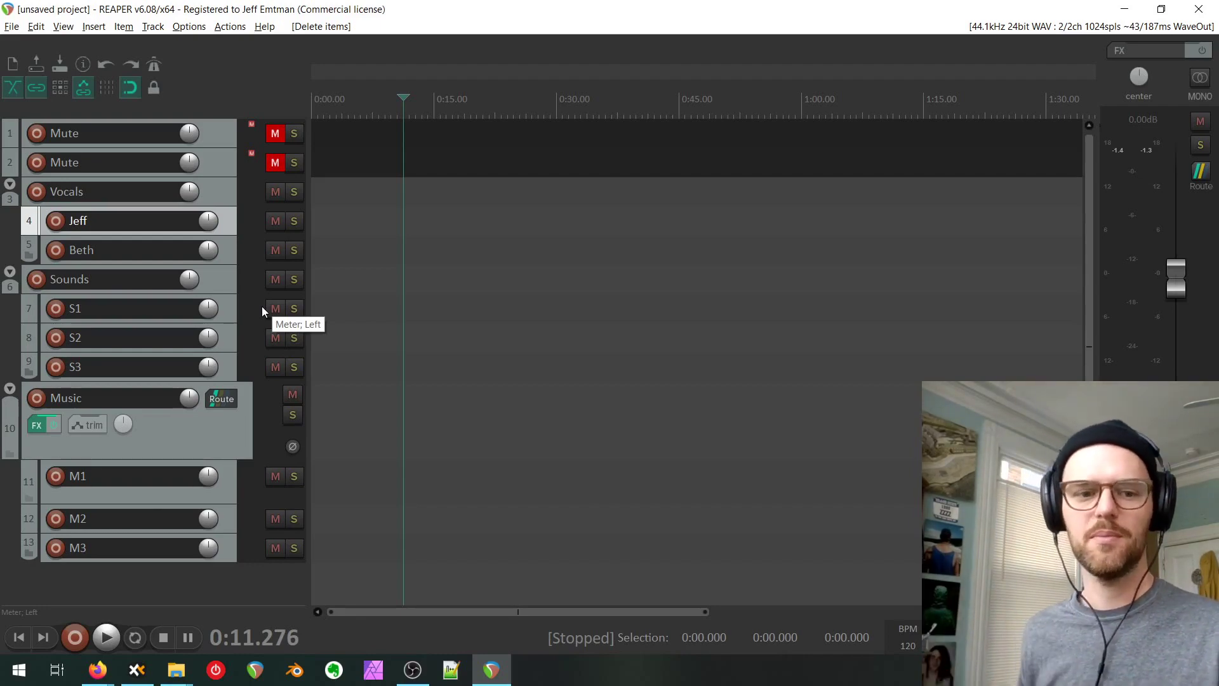
Add a new track below M3, outside the Music folder, and name it Reverb.
double_click(70, 582)
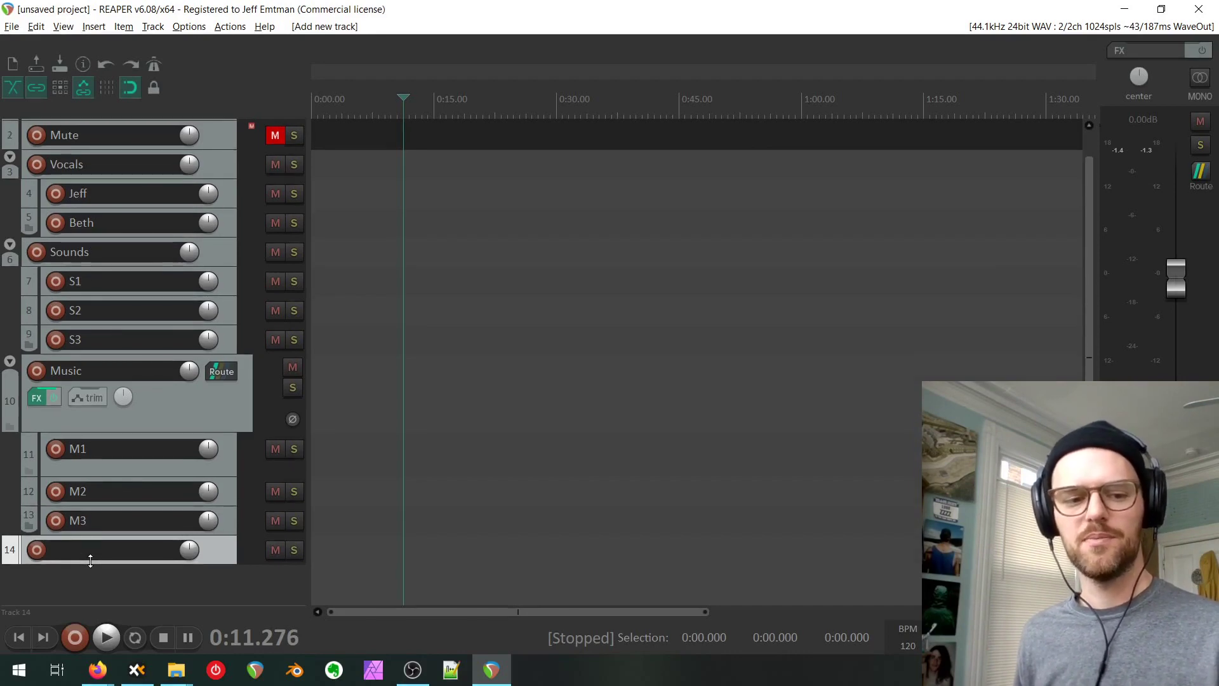
double_click(99, 547)
type("Reverb")
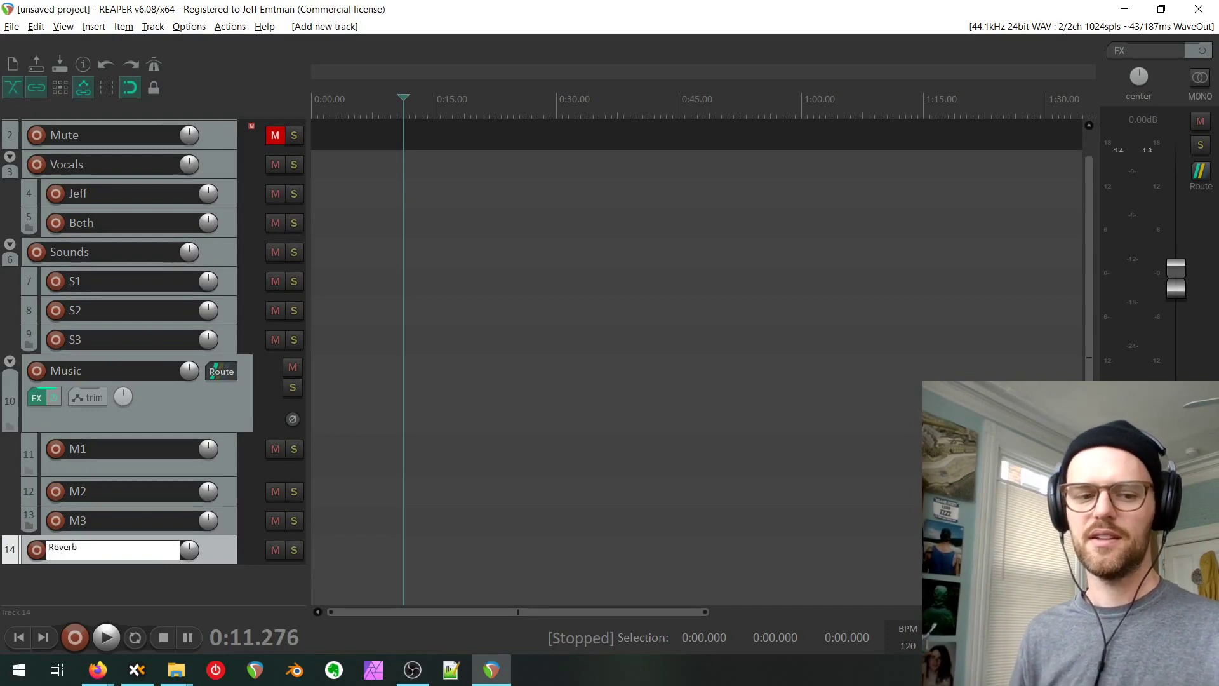
key("Return")
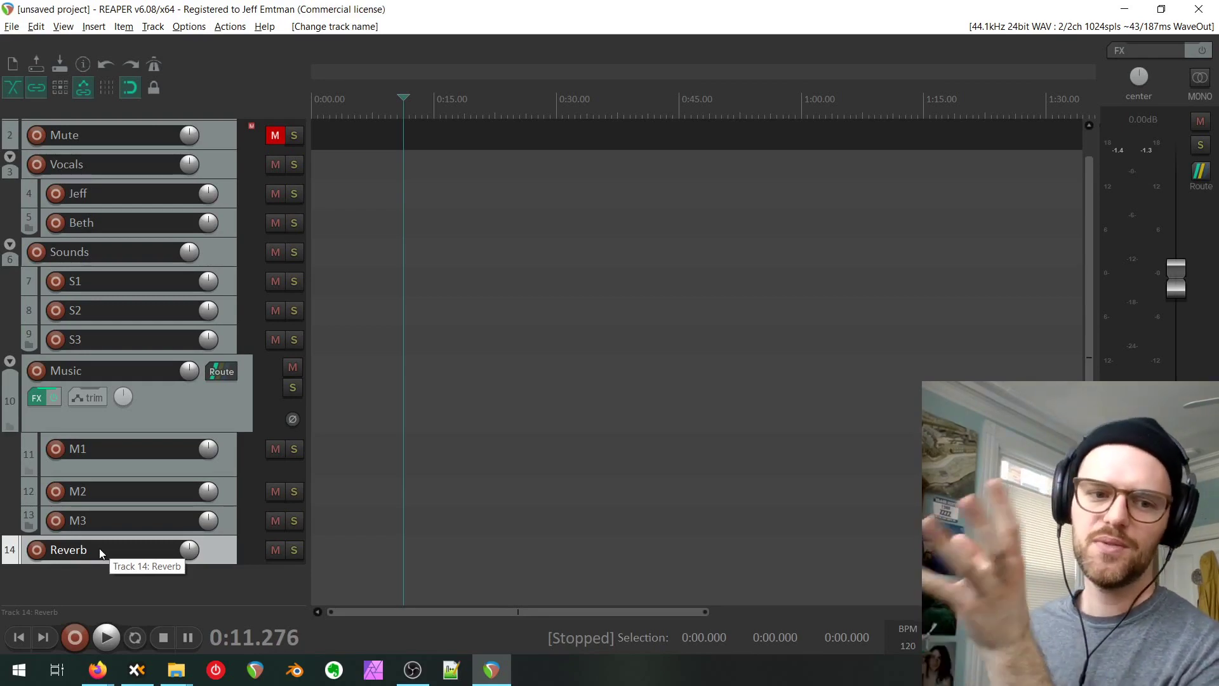
Widen the track control area to expose the routing controls and create a send from the Music folder track to the Reverb track.
left_click_drag(307, 484, 376, 488)
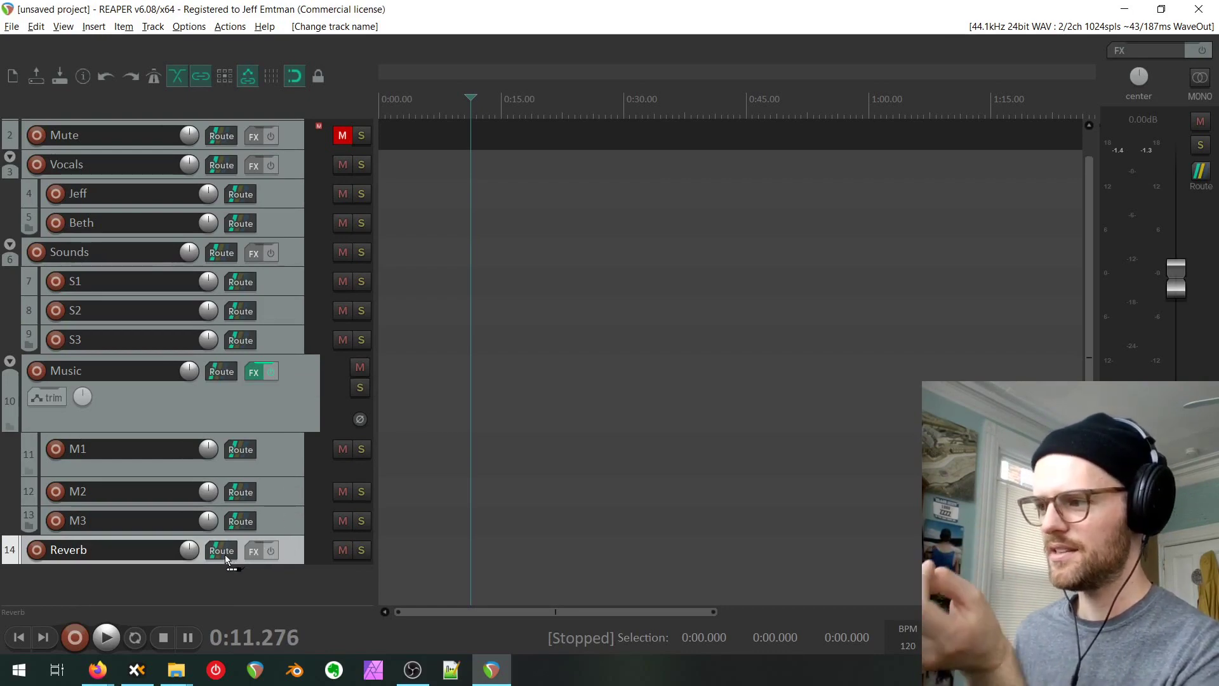
left_click_drag(224, 554, 225, 554)
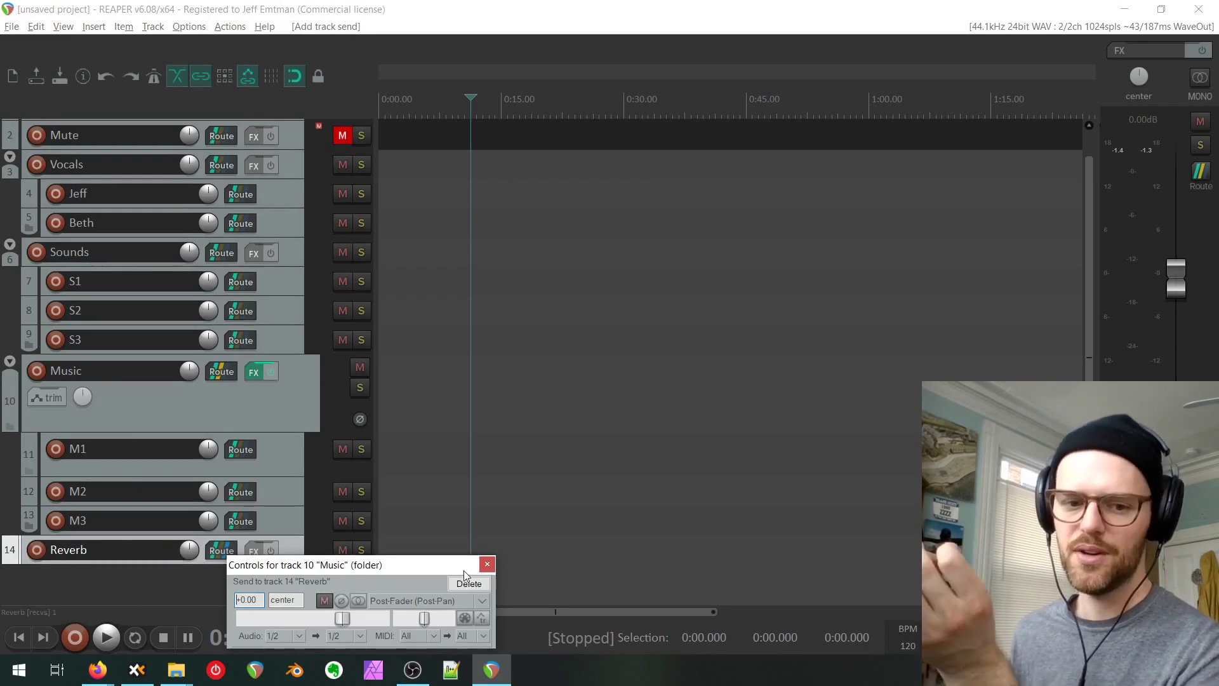
left_click(487, 564)
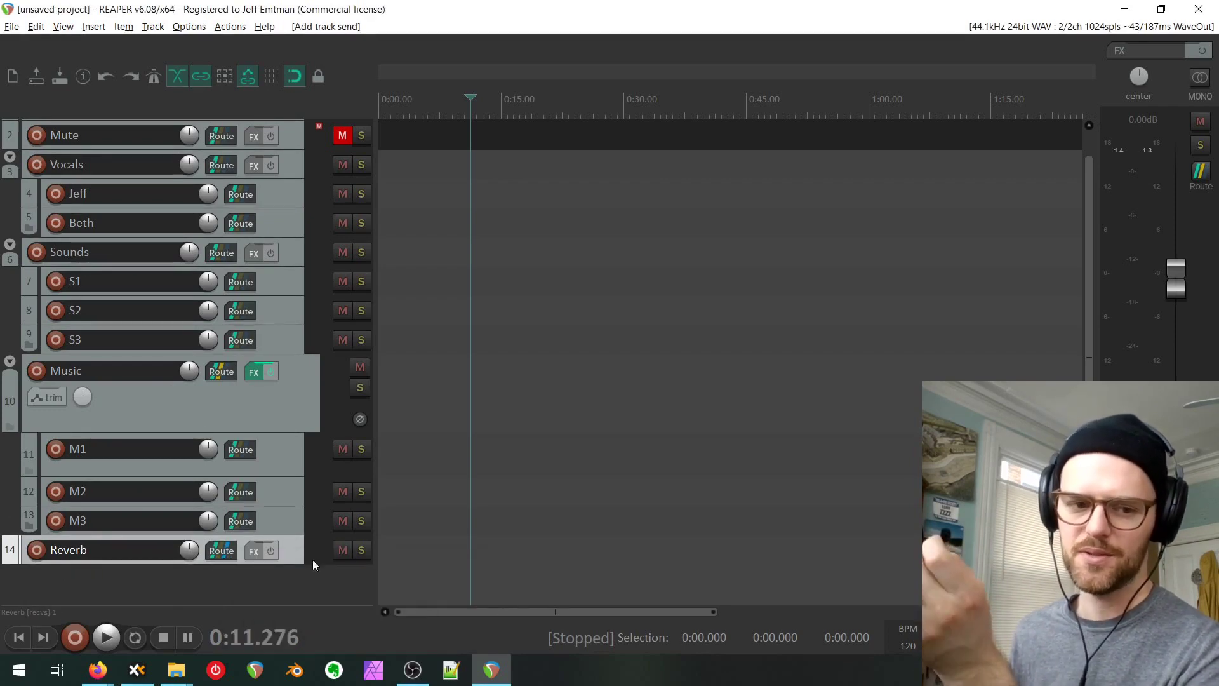
Add the ReaVerb (Cockos) plug-in to the Reverb track and move its effects window clear of the track list.
left_click(258, 549)
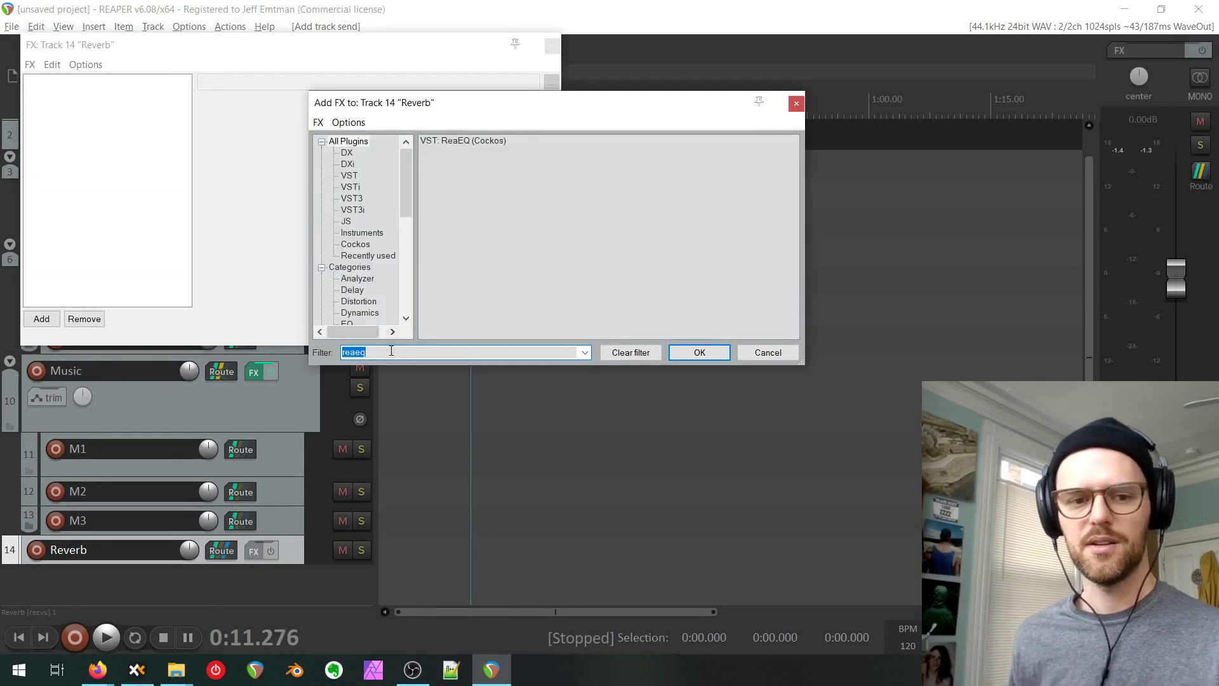
type("rea")
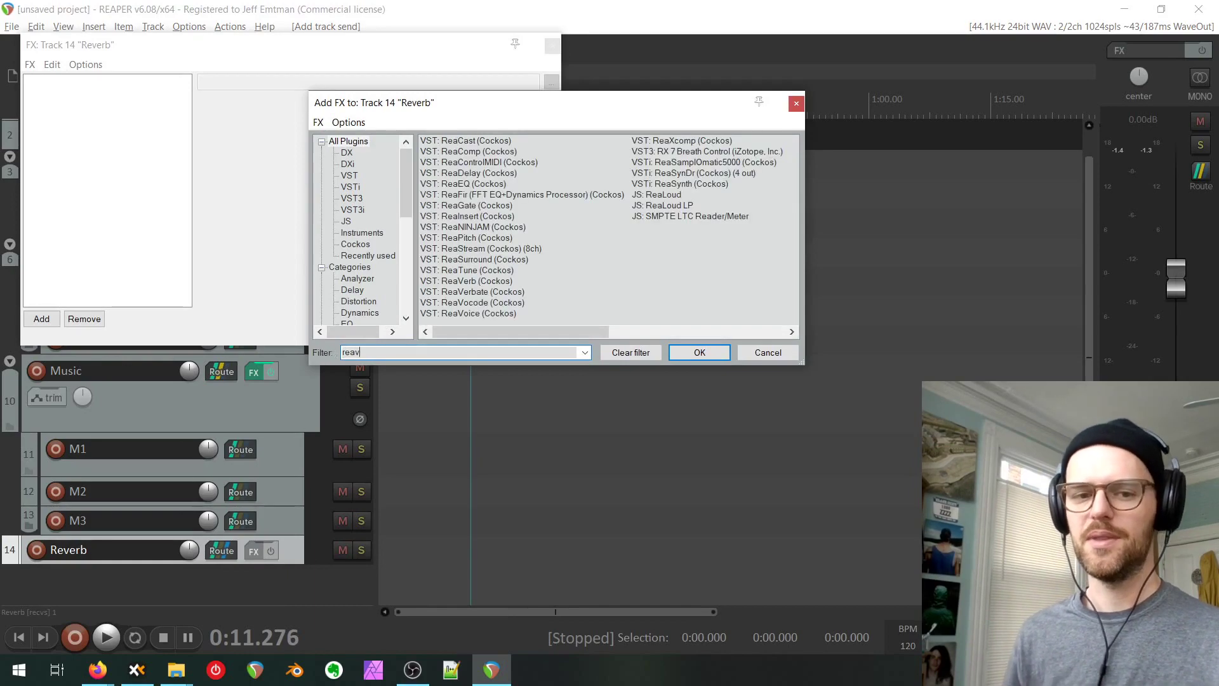
type("v")
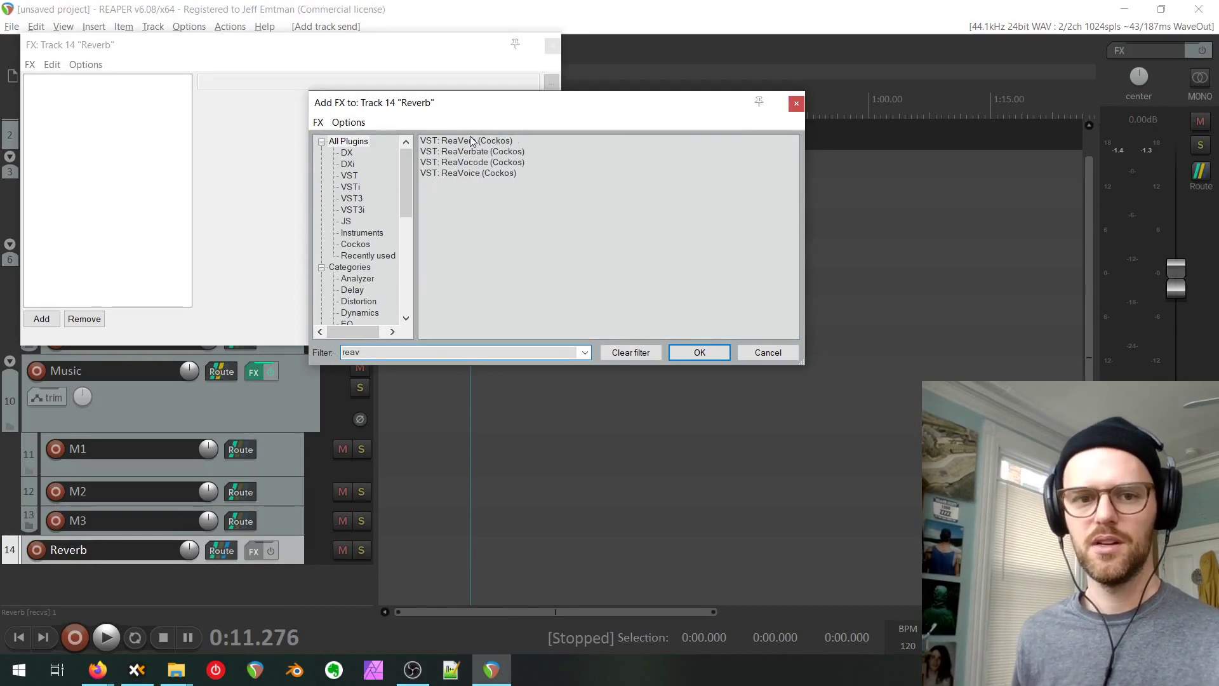
key("Return")
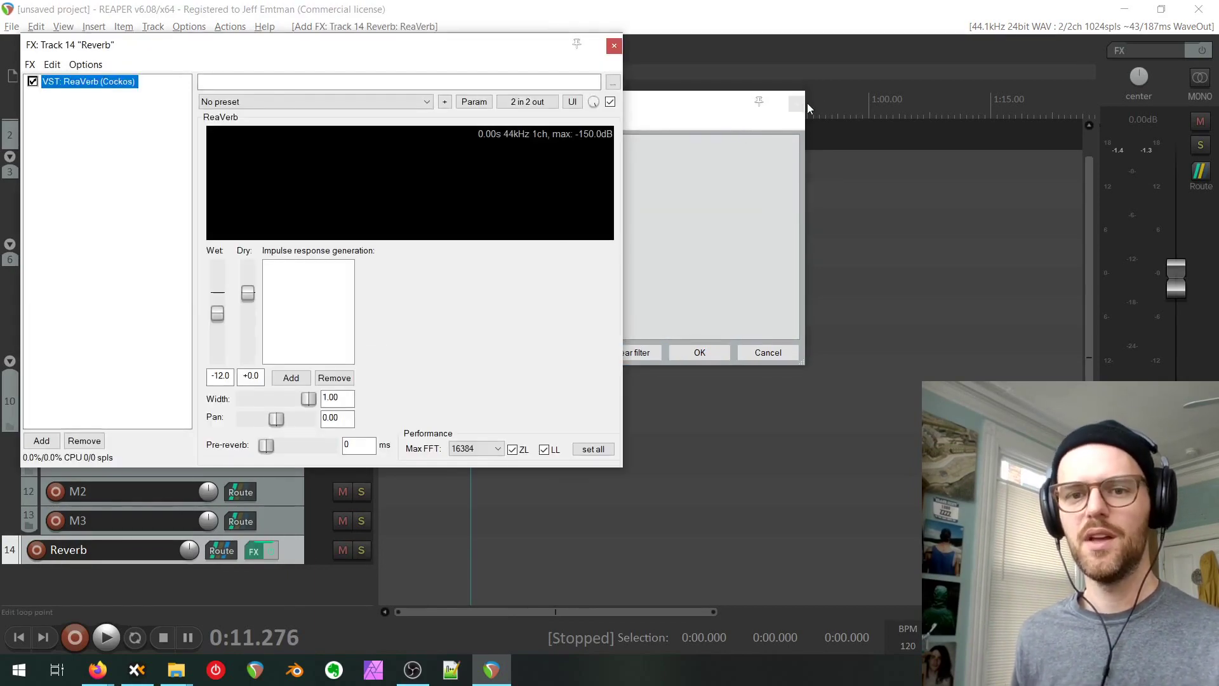
left_click_drag(280, 51, 721, 67)
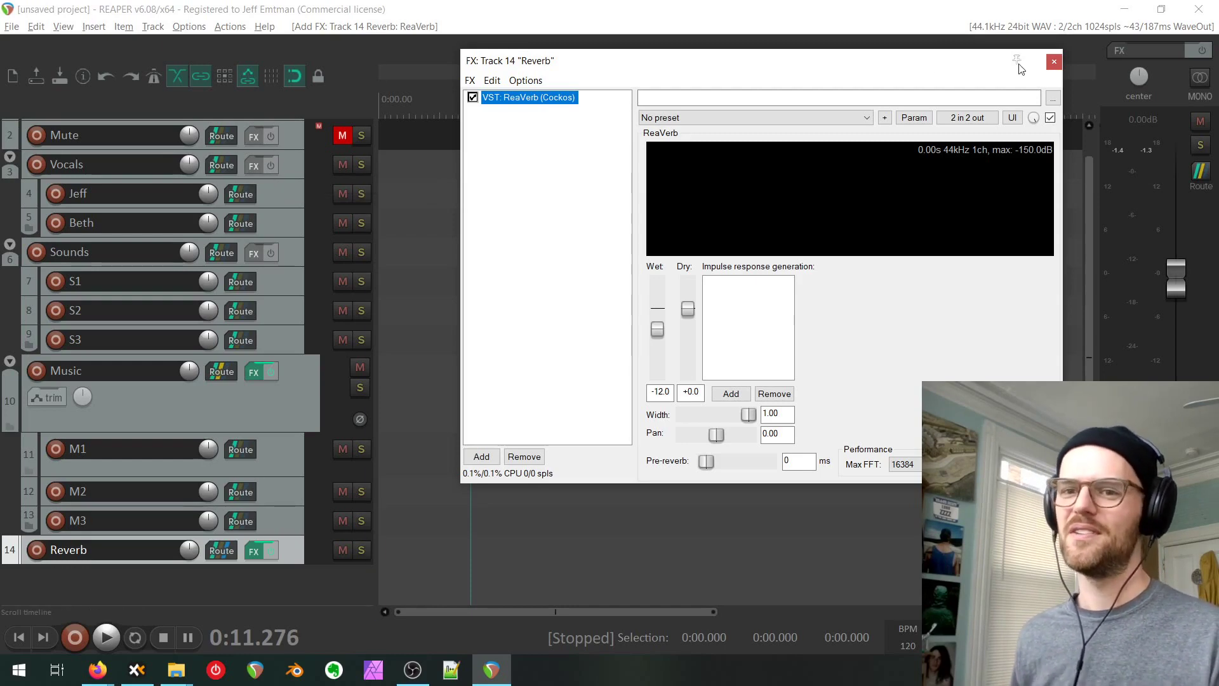
Close the Reverb track's effects window and enable the Track 14 "Reverb" Send Volume envelope on the Music folder track.
left_click(1054, 61)
left_click(254, 418)
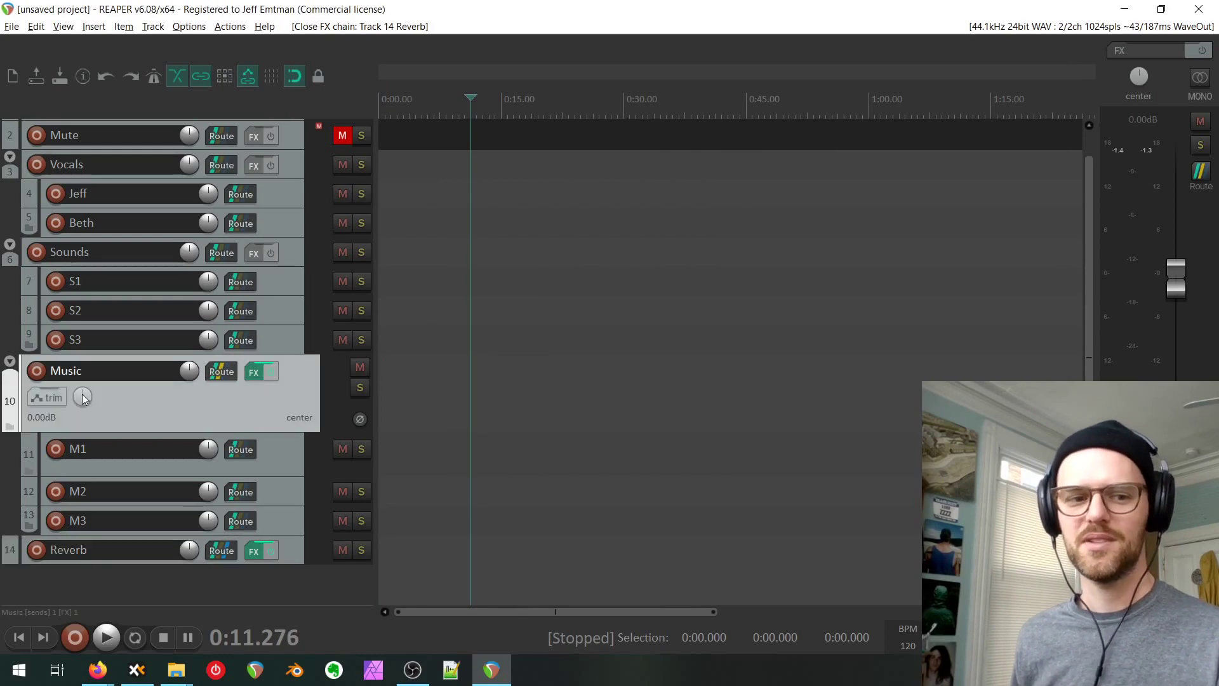
left_click(49, 398)
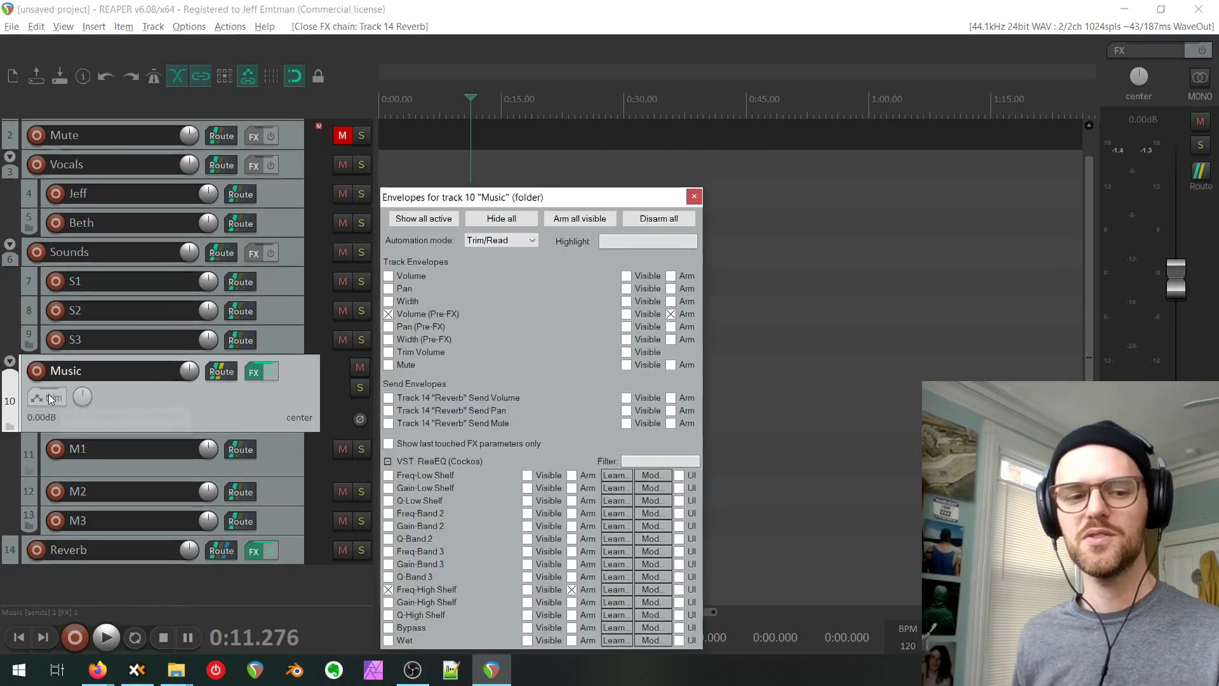
left_click_drag(468, 205, 478, 70)
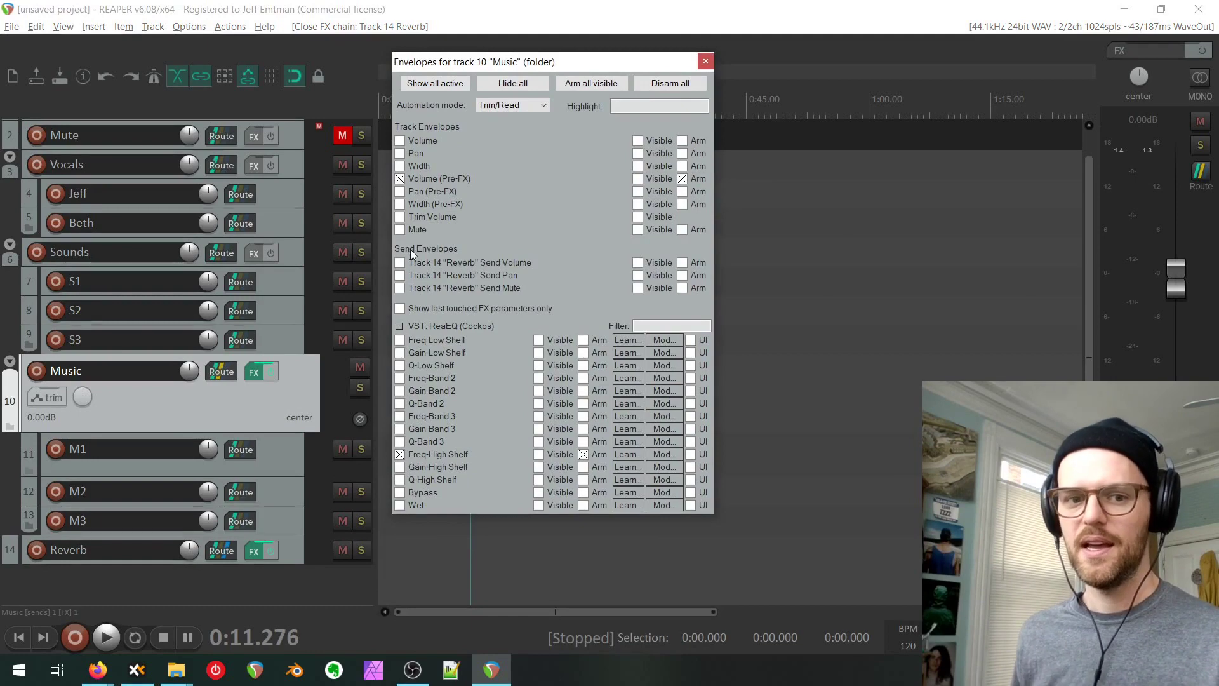
left_click(400, 263)
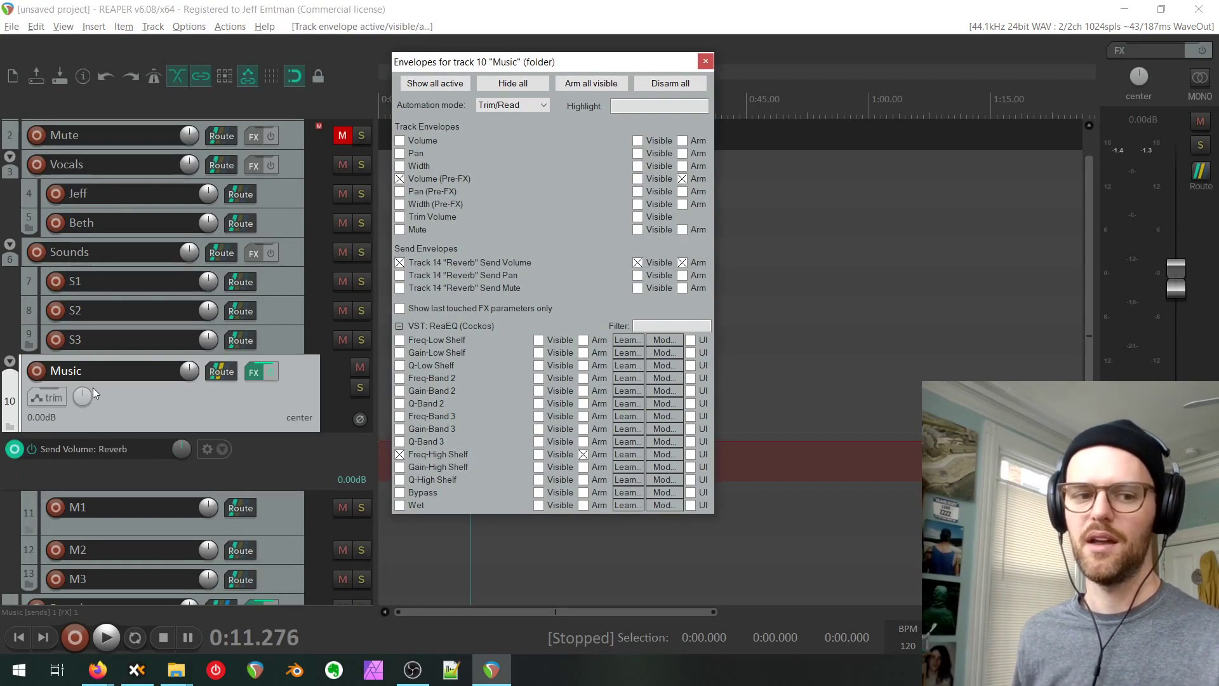
left_click(706, 61)
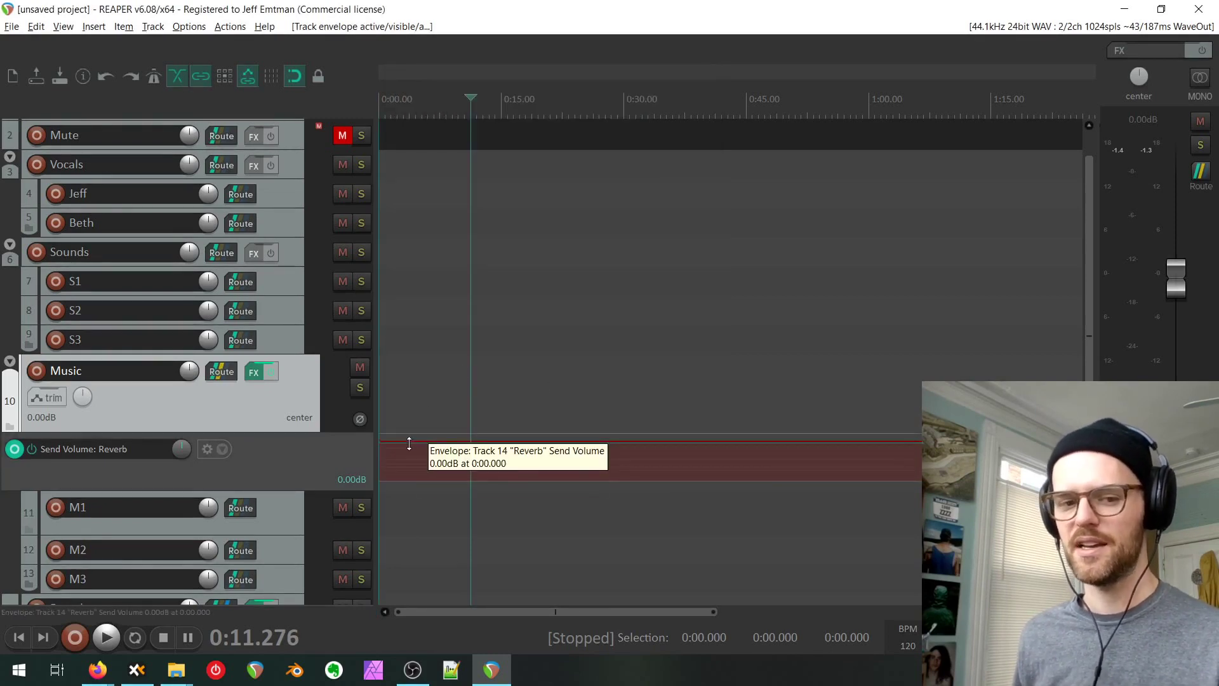
Lower the Music track's reverb send envelope to silence, add points rising in two stages from about -27.1 dB, and bring it back to silence.
left_click_drag(409, 443, 408, 552)
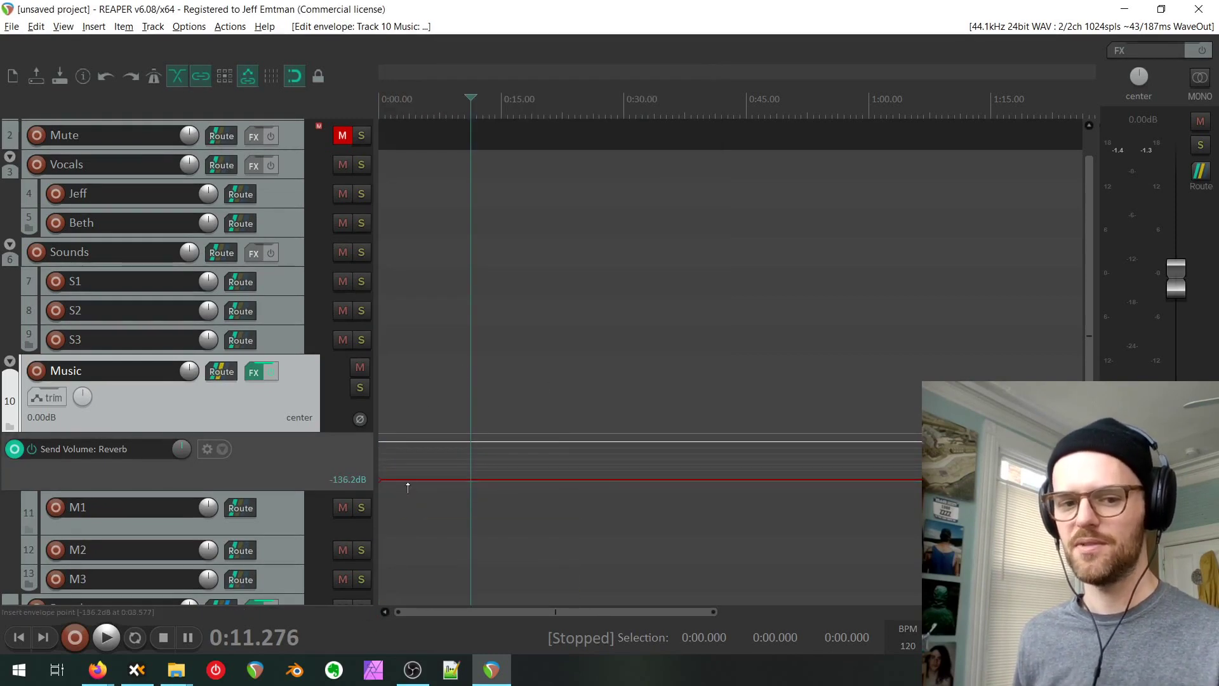
left_click(408, 484, "shift")
left_click_drag(434, 480, 444, 406)
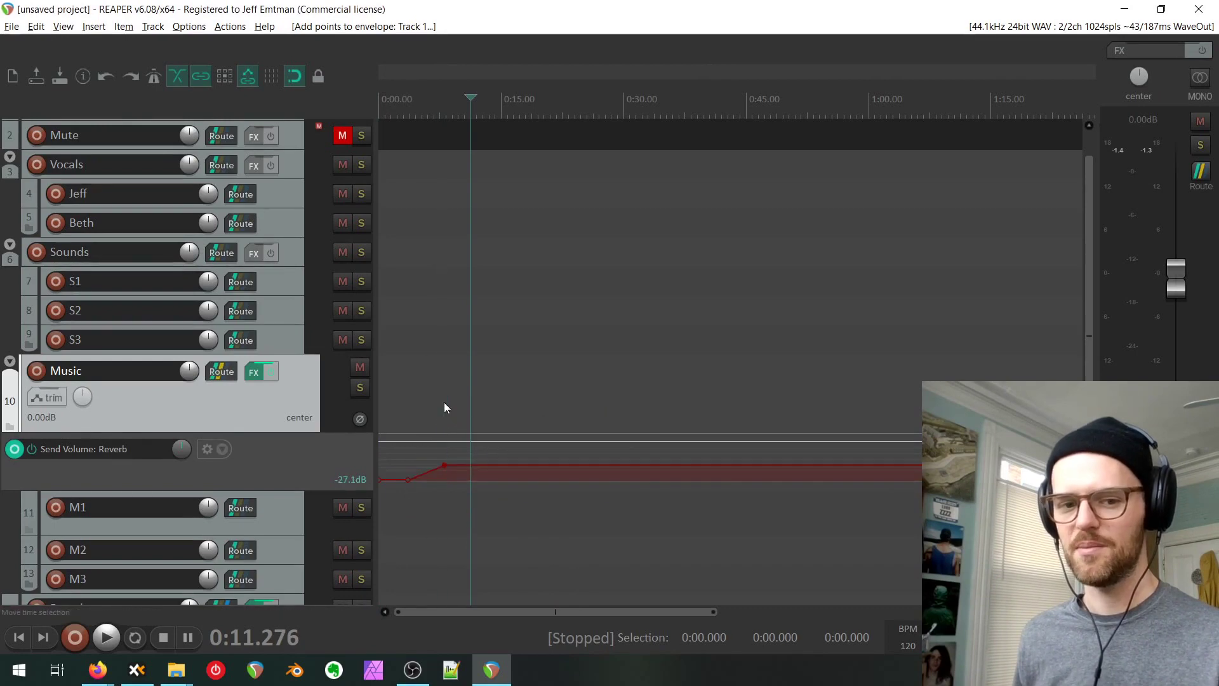
left_click(480, 468)
left_click_drag(508, 466, 570, 667)
left_click(549, 456)
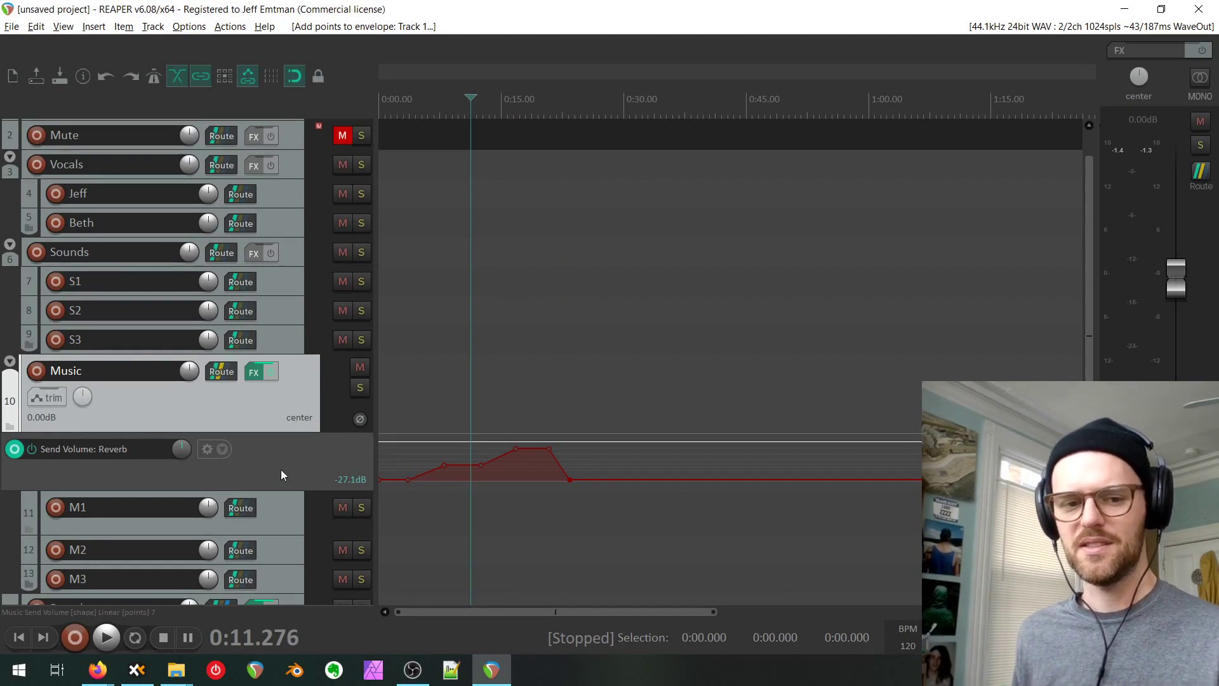
Delete the Reverb track below the Music folder and confirm the removal.
scroll(281, 469, "down", 1)
scroll(281, 470, "up", 1)
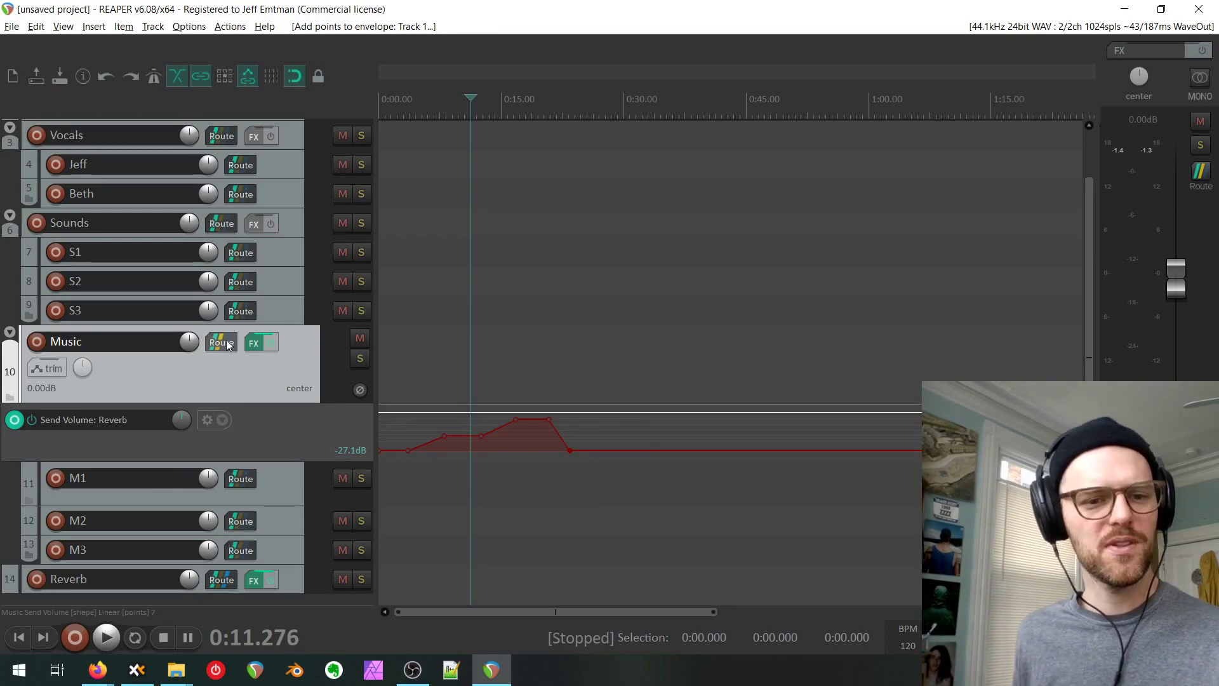
left_click(303, 585)
key("Delete")
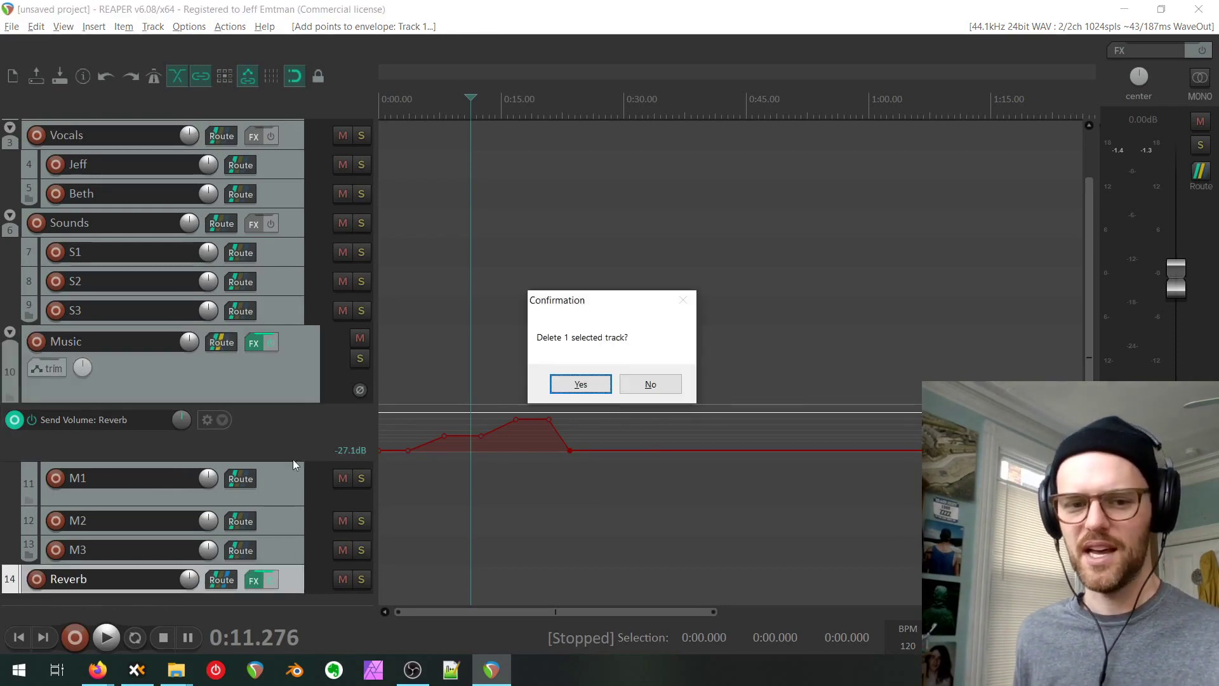
left_click(568, 385)
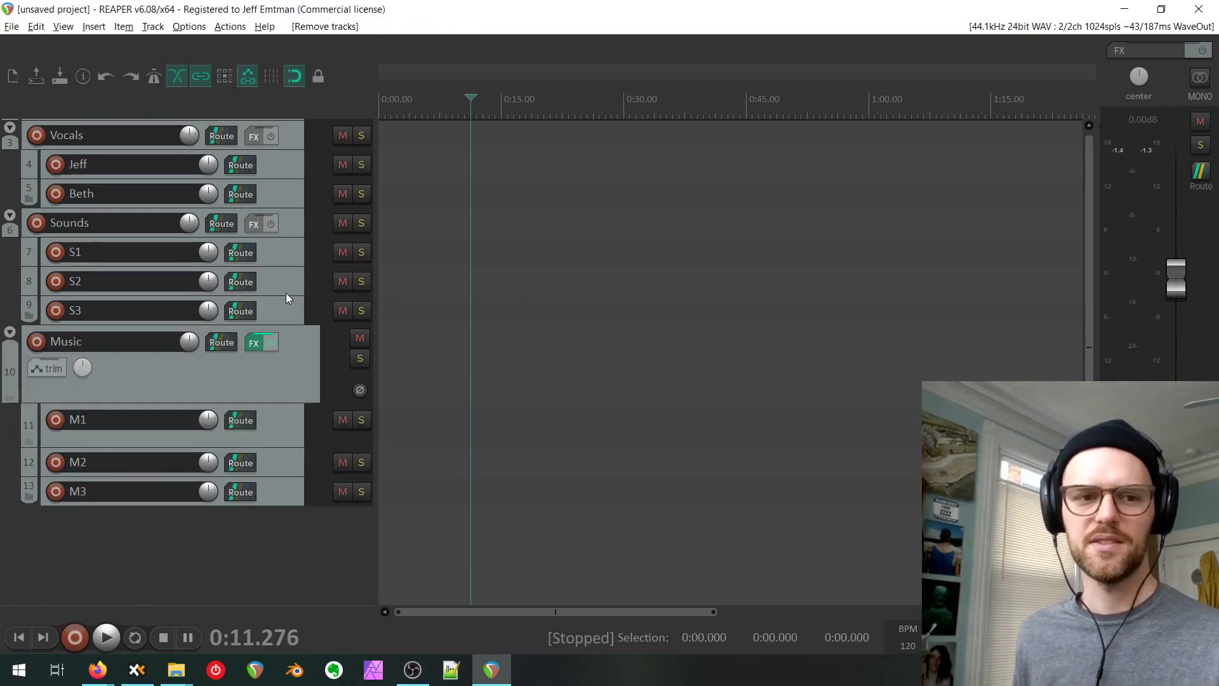
Narrow the track control area to widen the timeline, and insert an unnamed marker at about 5:02.
scroll(289, 270, "up", 2)
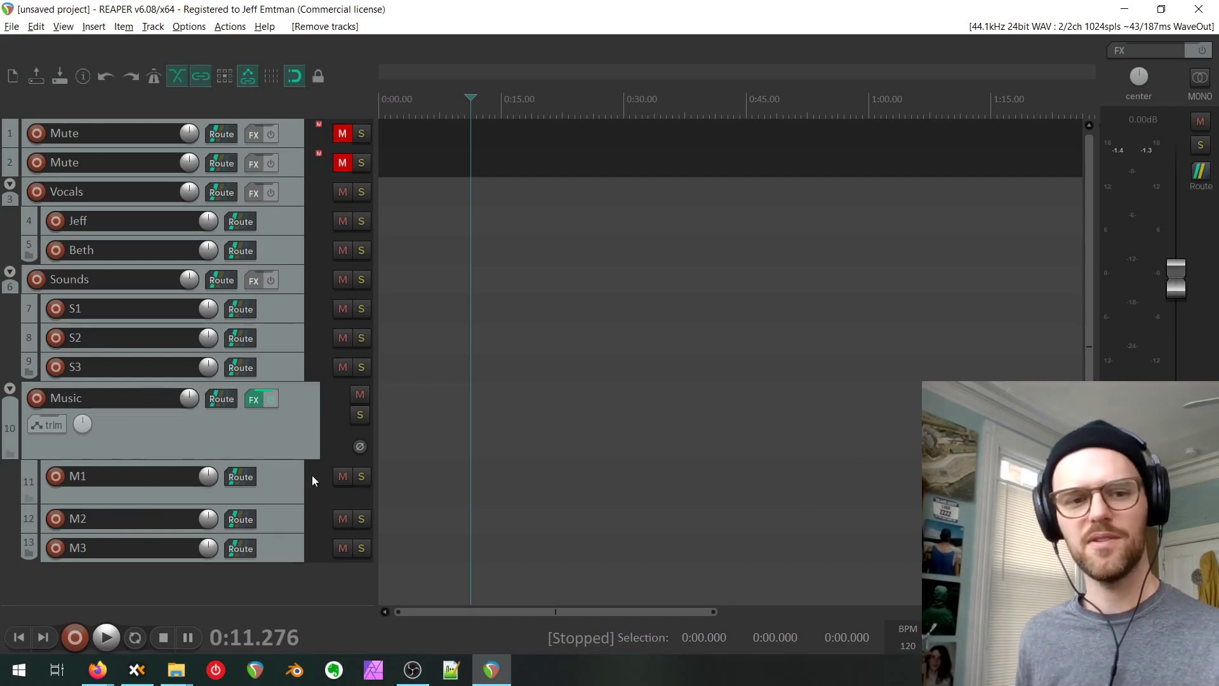
left_click_drag(375, 149, 290, 132)
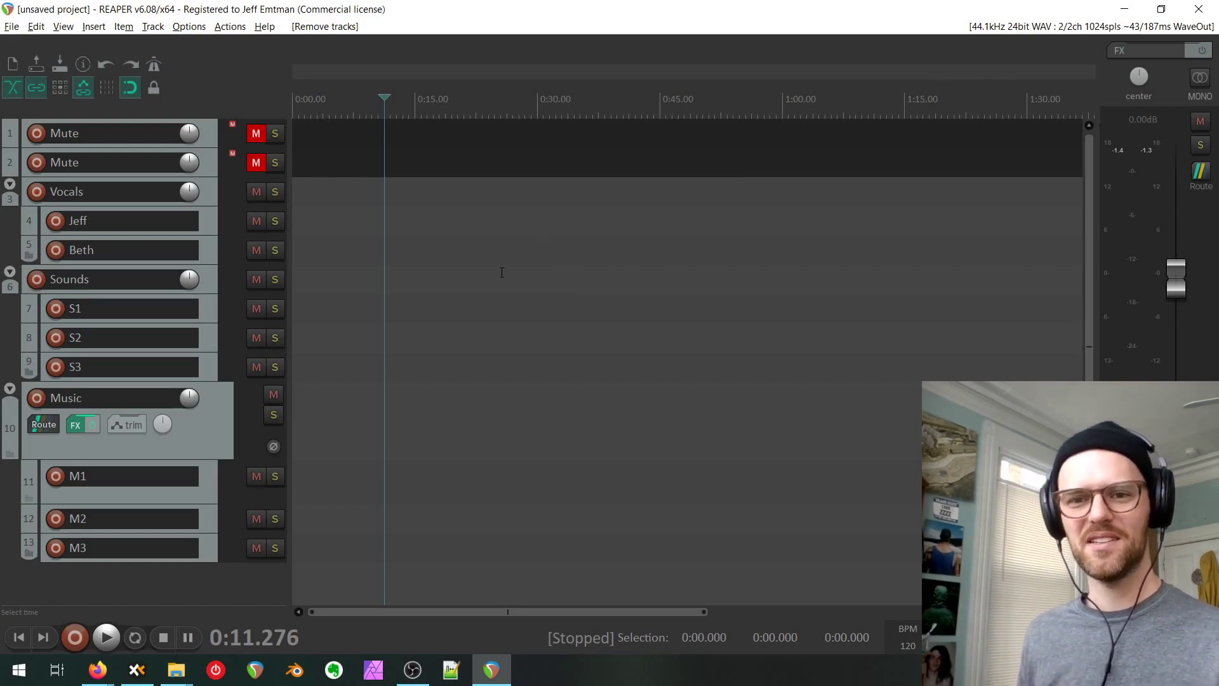
scroll(502, 273, "down", 5)
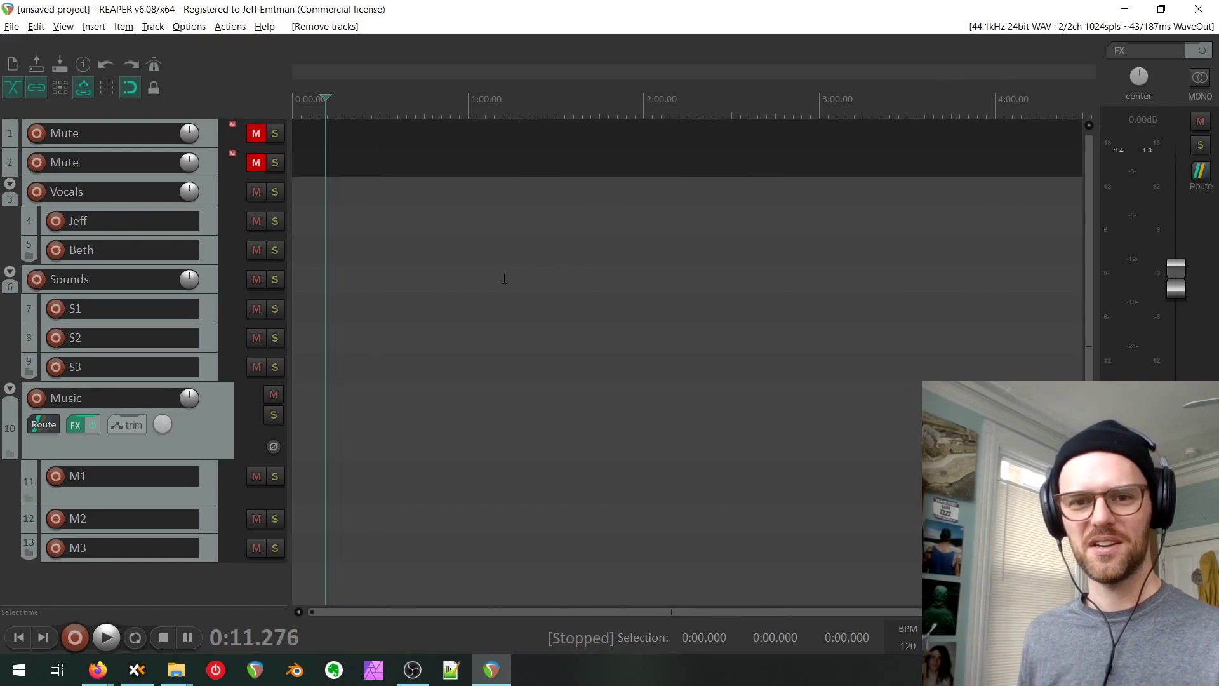
left_click(920, 225)
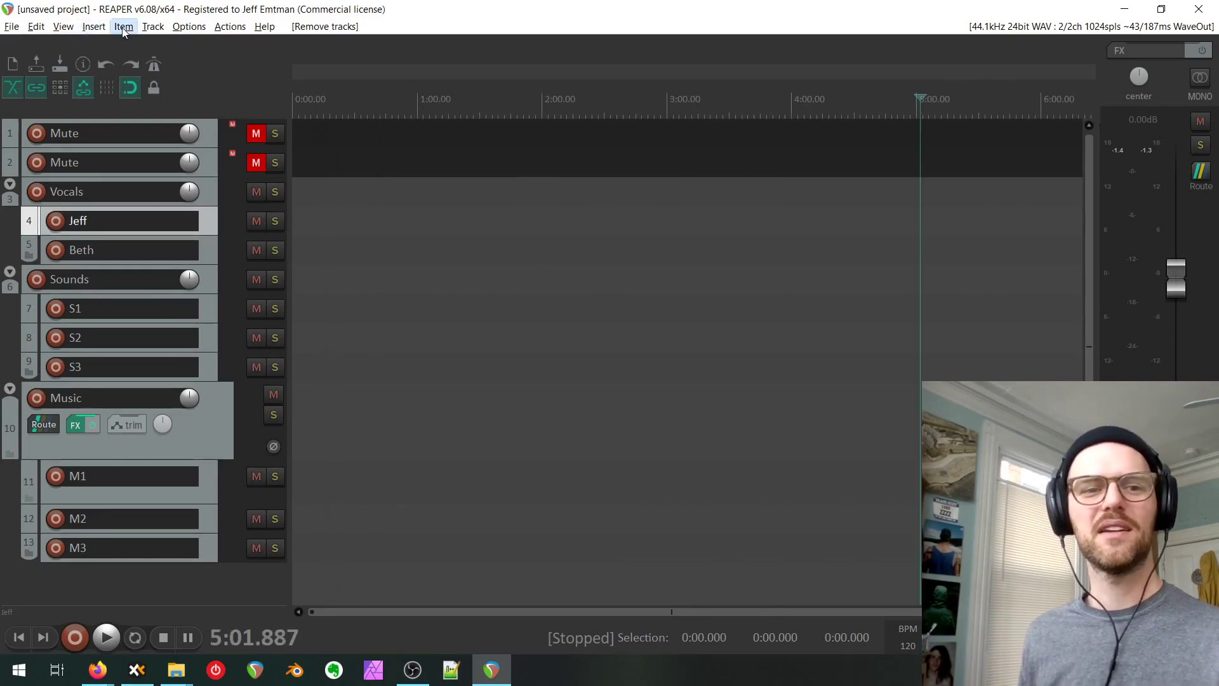
left_click(94, 26)
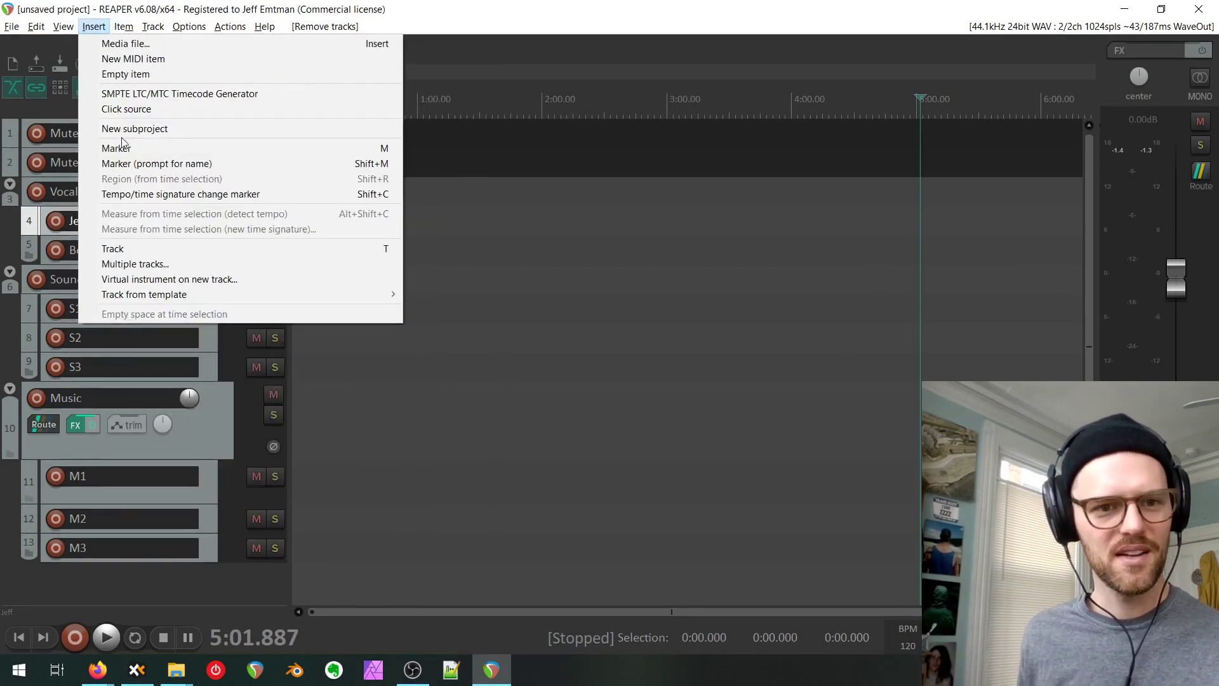
left_click(137, 154)
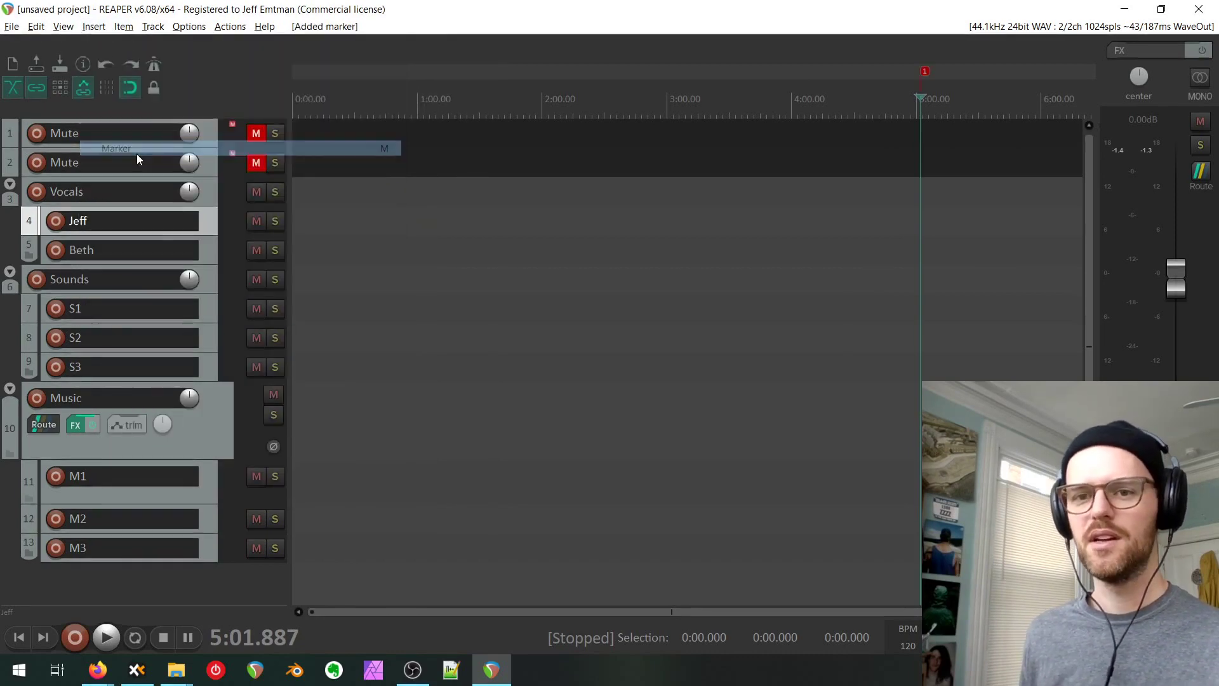
Add five unnamed markers after the first one, at about 5:17, 5:30, 5:41, 5:53 and 6:09.
scroll(835, 183, "up", 4)
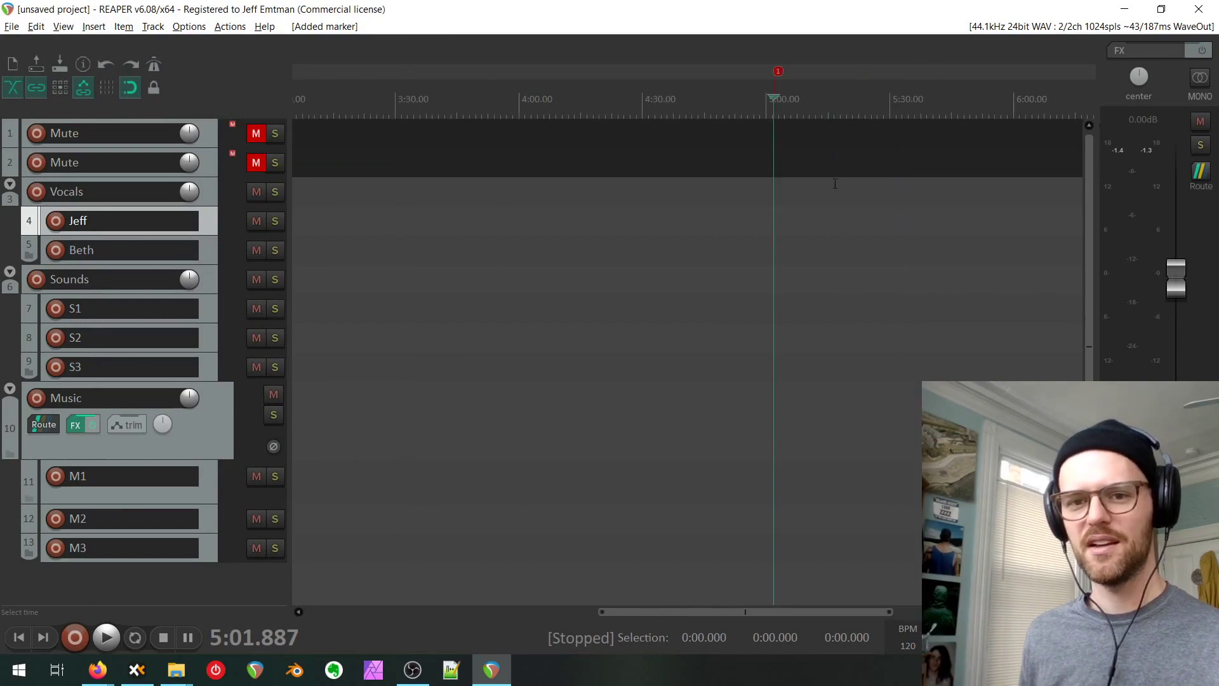
left_click(839, 230)
key("m")
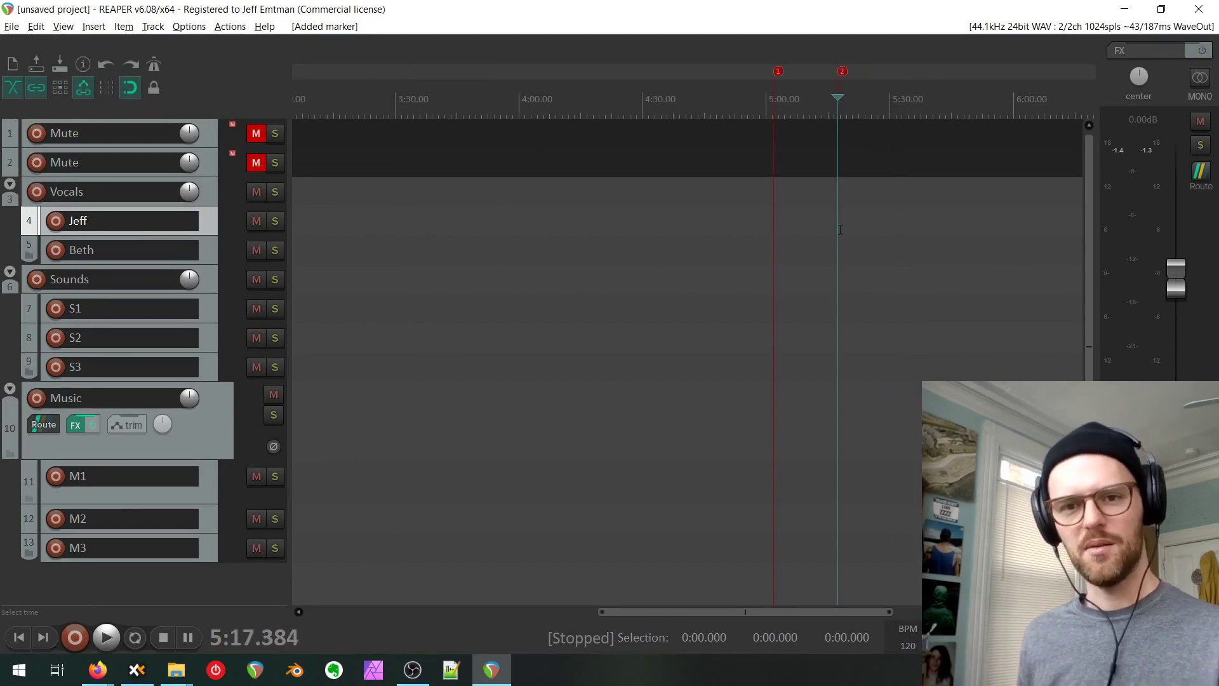
left_click(890, 229)
key("m")
left_click(936, 219)
key("m")
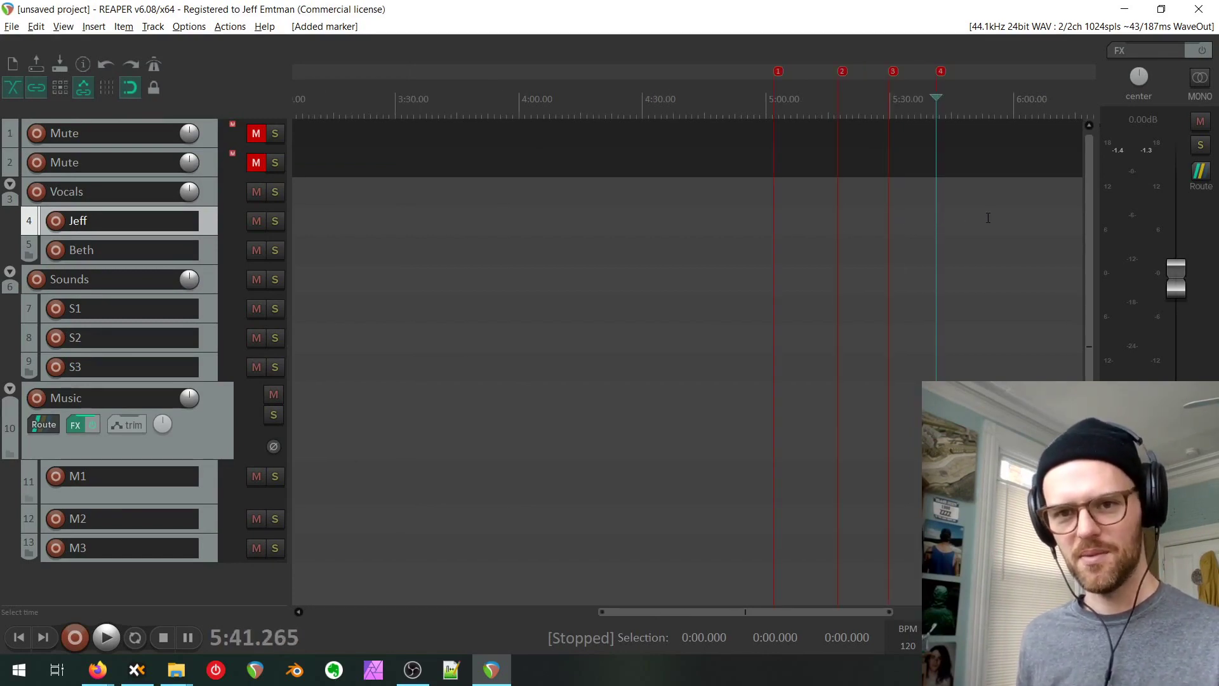
left_click(987, 218)
key("m")
left_click(1051, 216)
key("m")
Add three more markers at about 6:18, 6:28 and 6:54, and move the last one back to about 6:42.
scroll(588, 192, "down", 4)
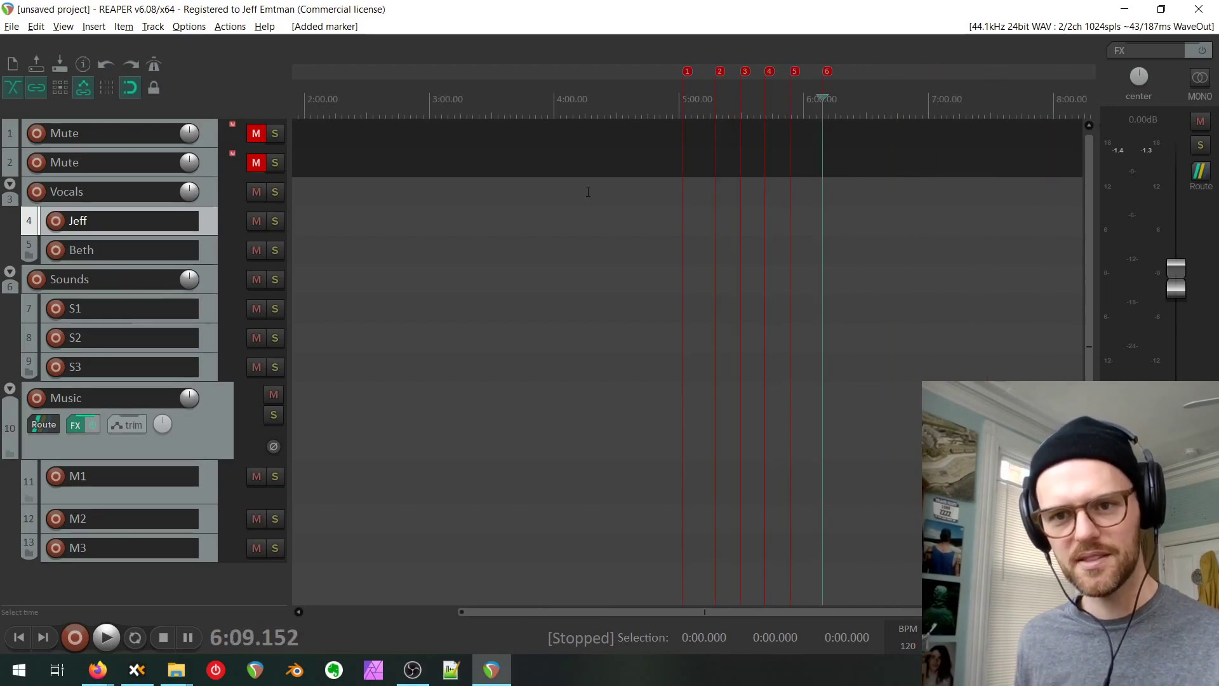
scroll(887, 224, "up", 3)
left_click(804, 216)
key("m")
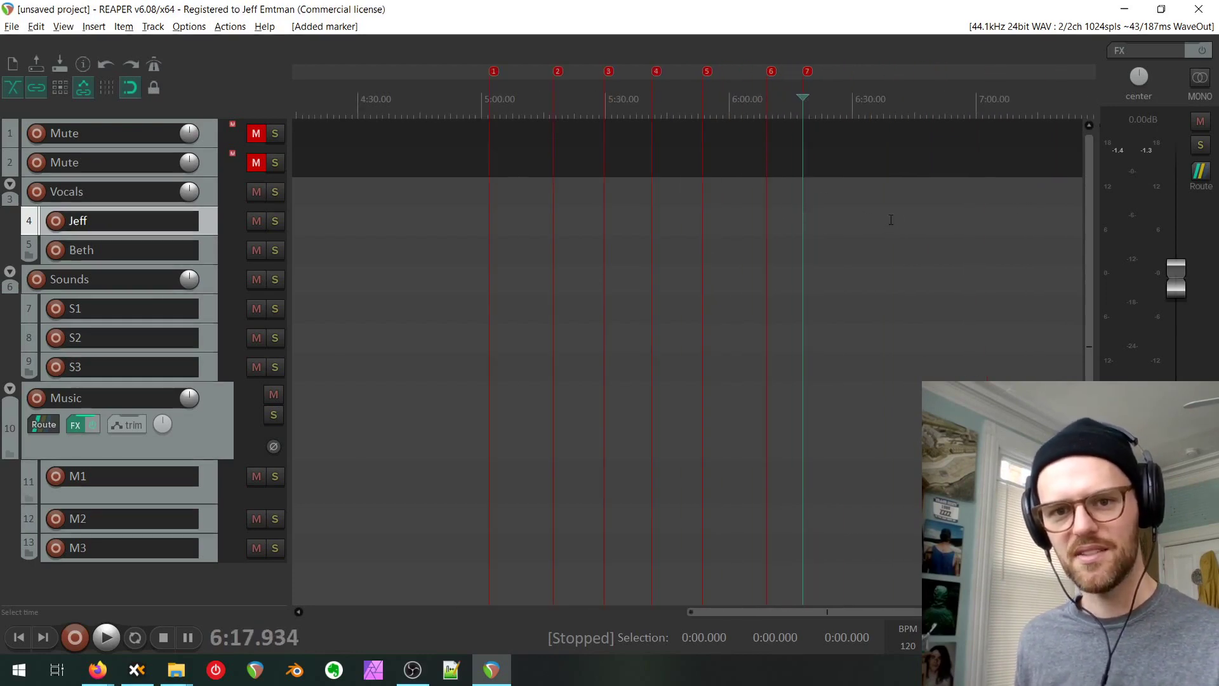
left_click(889, 223)
left_click(844, 225)
key("m")
left_click(952, 223)
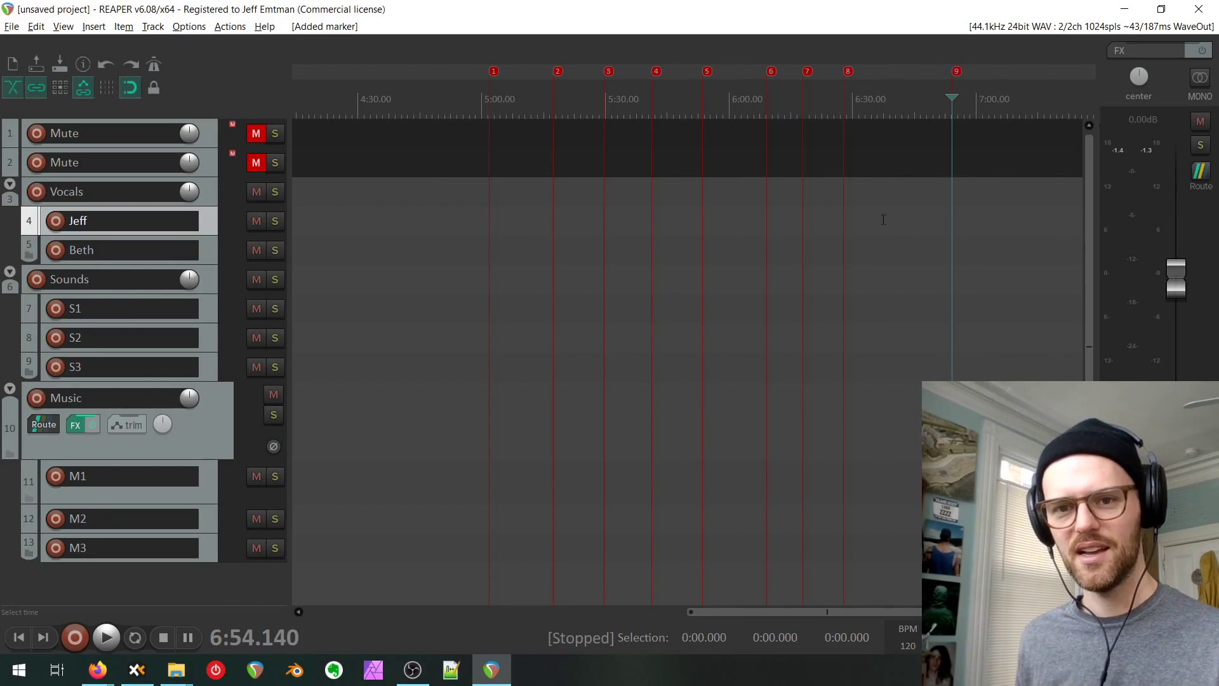
mouse_move(956, 71)
left_mouse_down()
mouse_move(890, 71)
mouse_move(906, 71)
left_mouse_up()
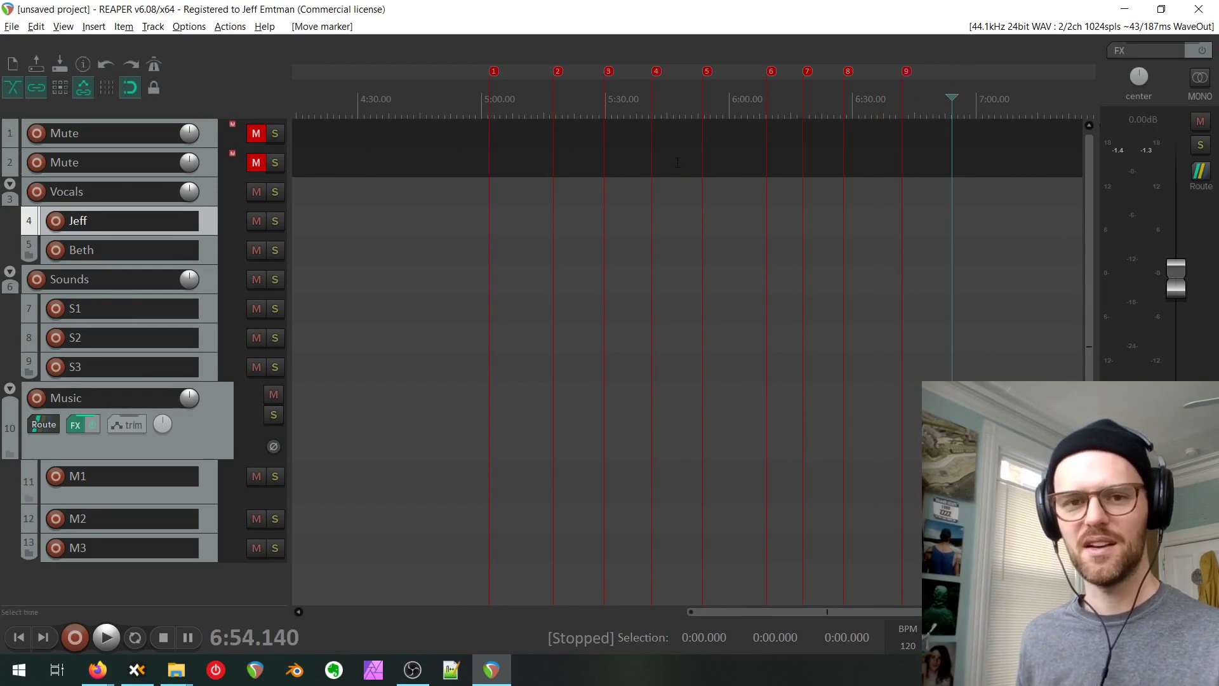
Insert a marker named "=START" at about 7:02, after the numbered markers.
scroll(384, 211, "down", 3)
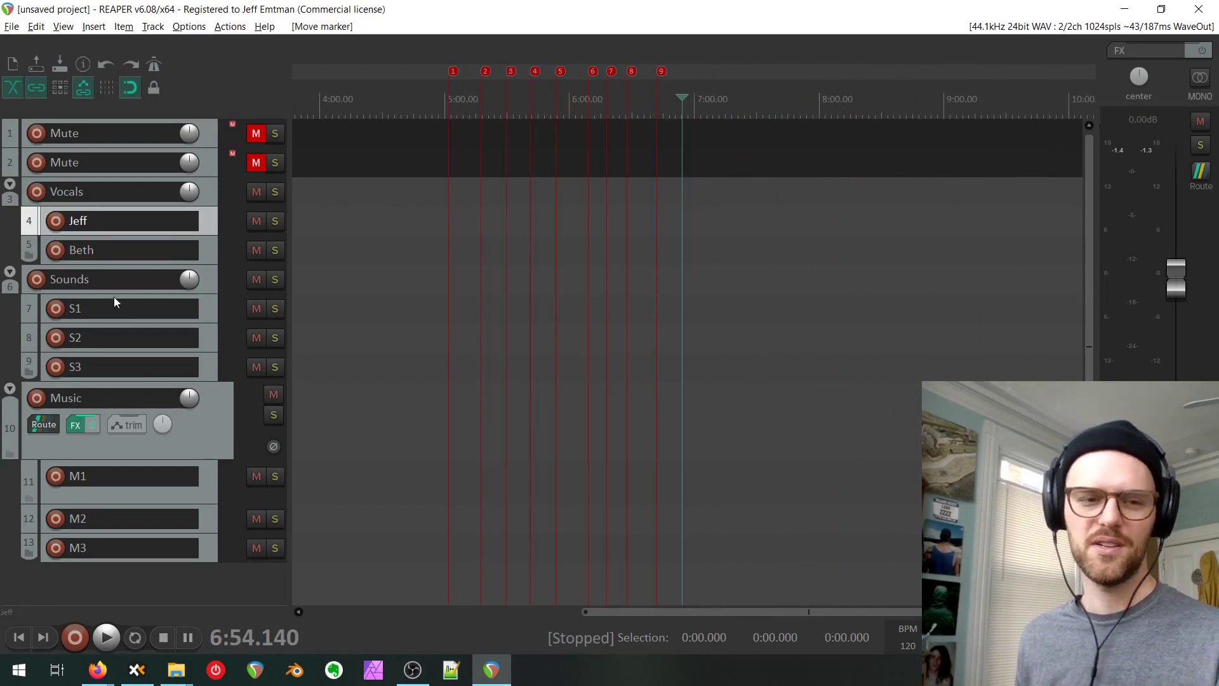
scroll(715, 153, "up", 2)
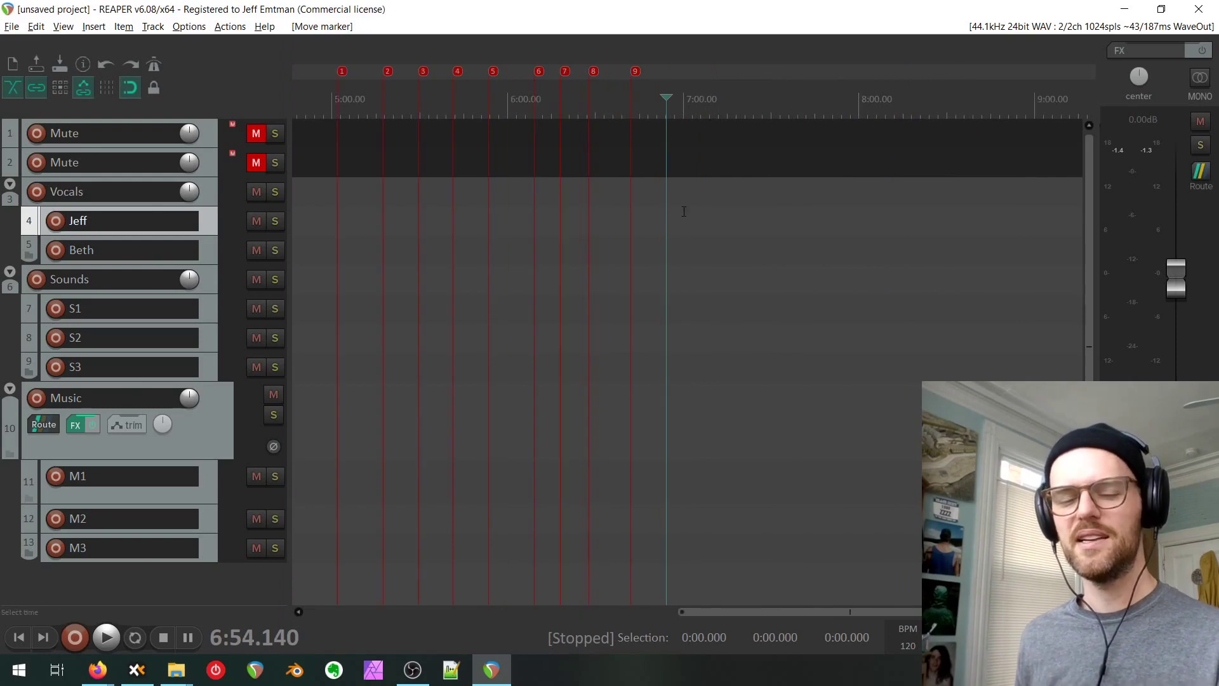
left_click(690, 237)
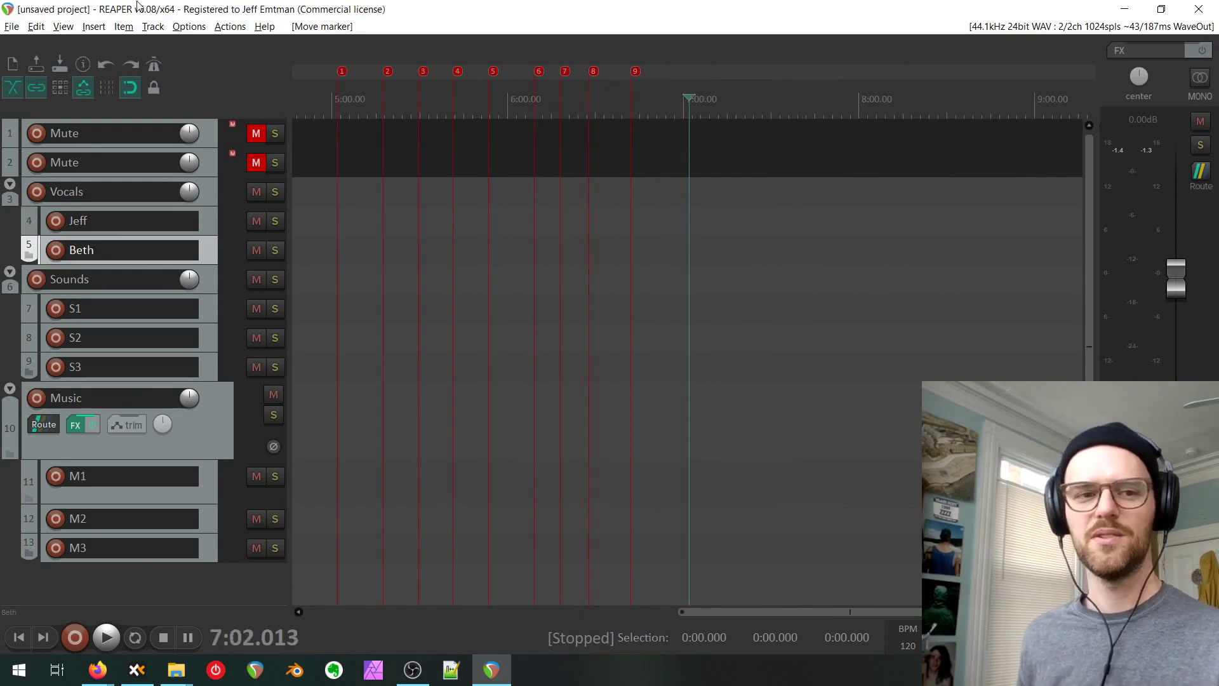
left_click(93, 27)
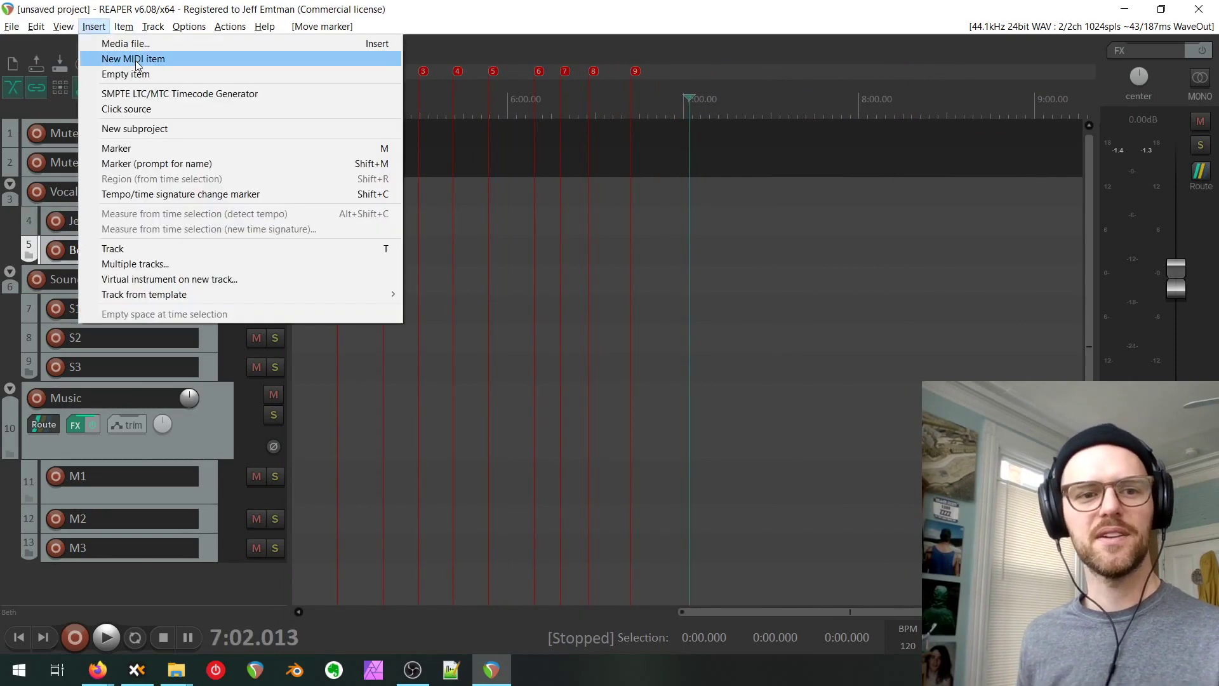
left_click(189, 165)
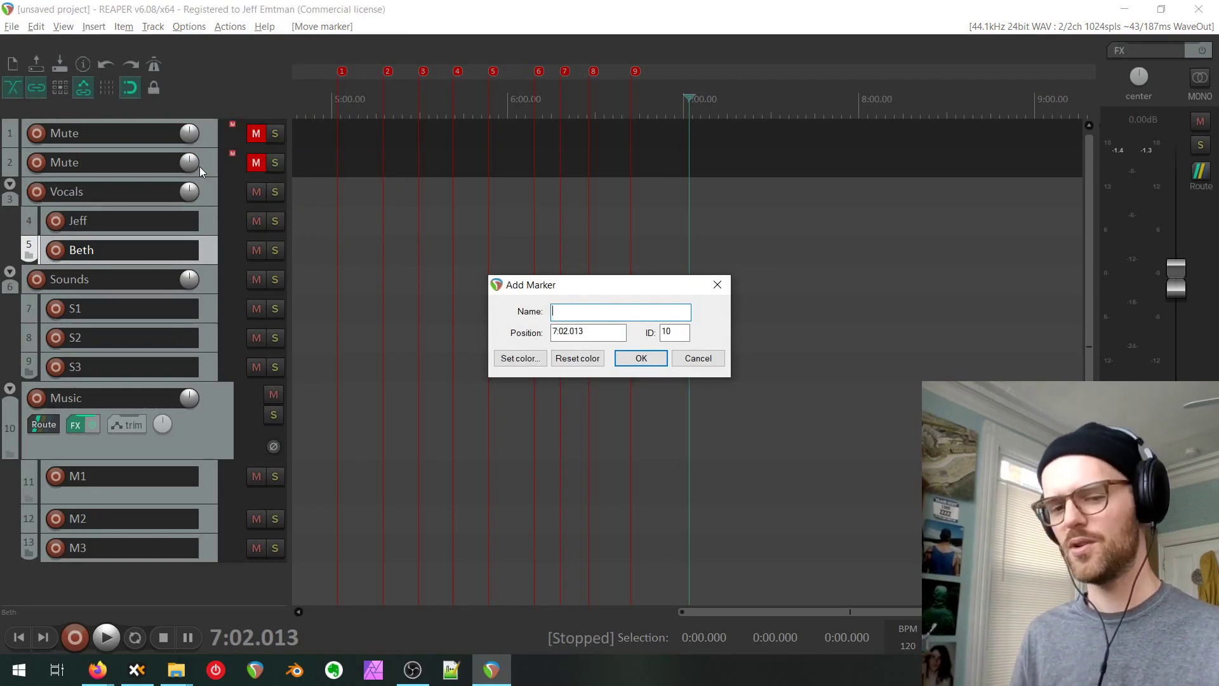
type("=")
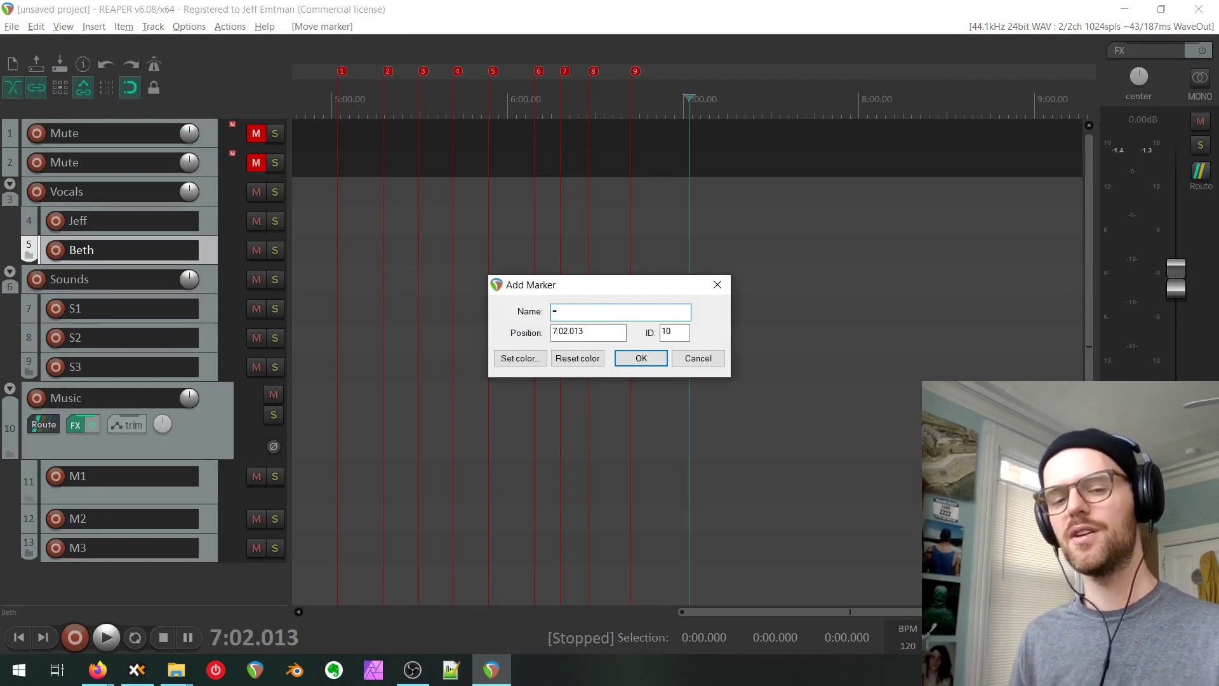
type("START")
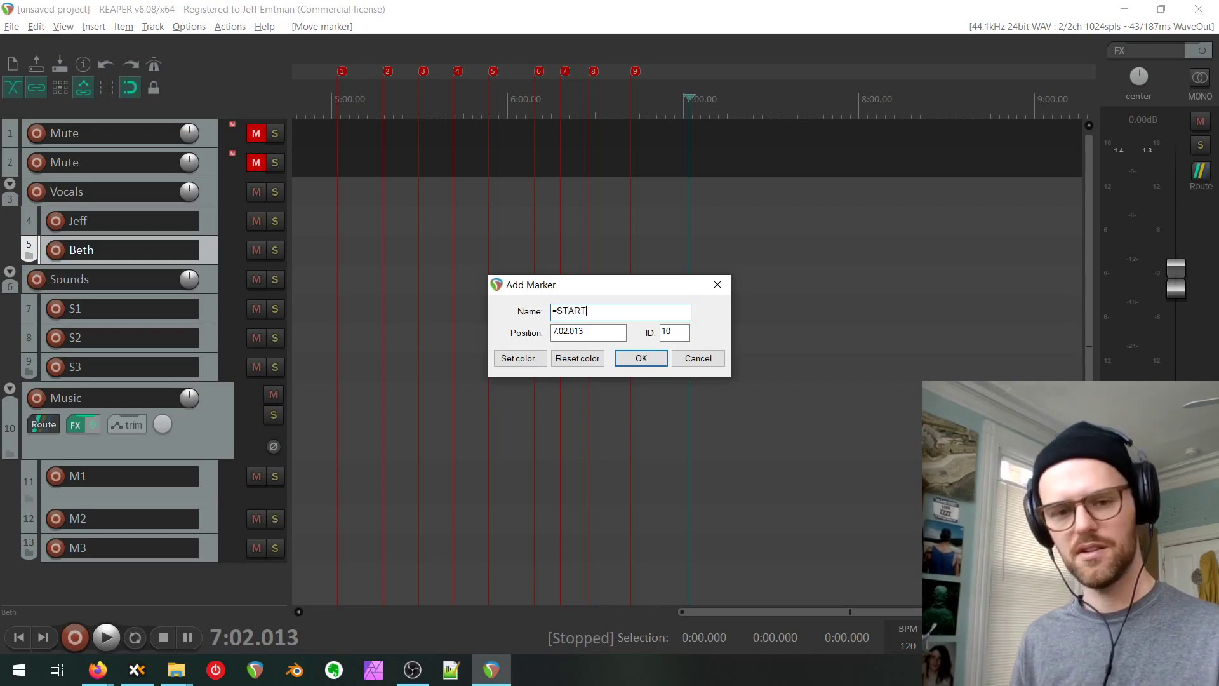
key("Return")
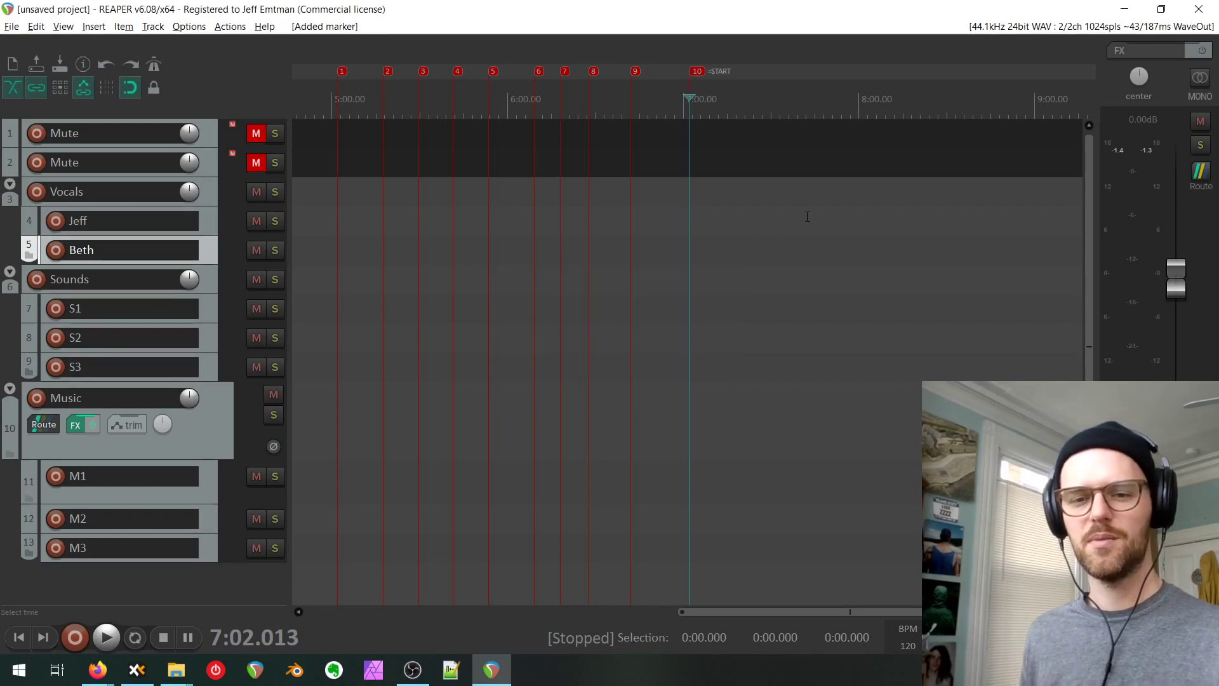
Insert a marker named "=END" at about 8:00 on the timeline, after the =START marker.
left_click(807, 217)
left_click(860, 220)
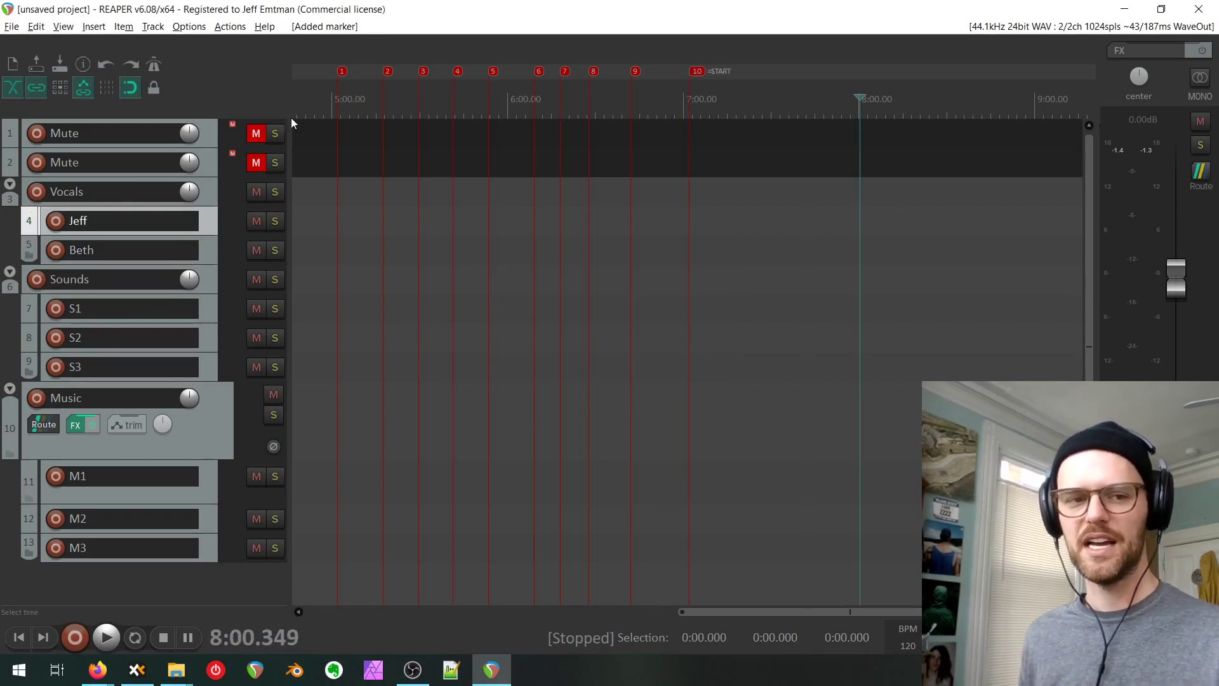
left_click(129, 28)
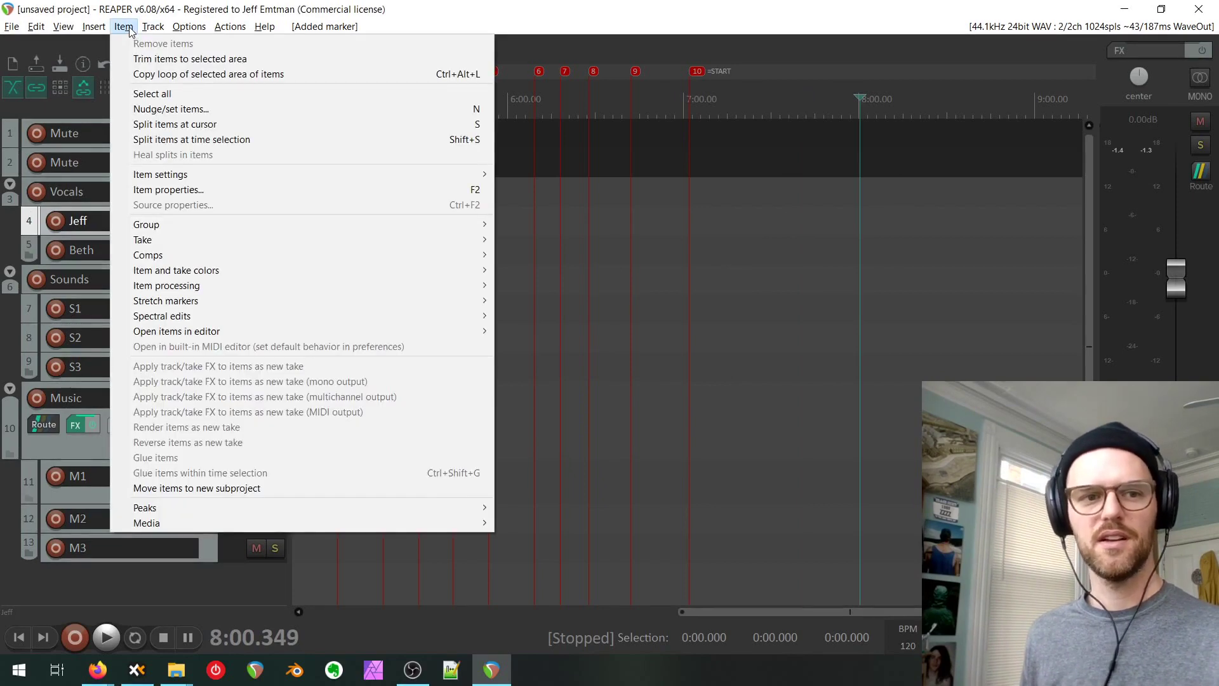
mouse_move(93, 33)
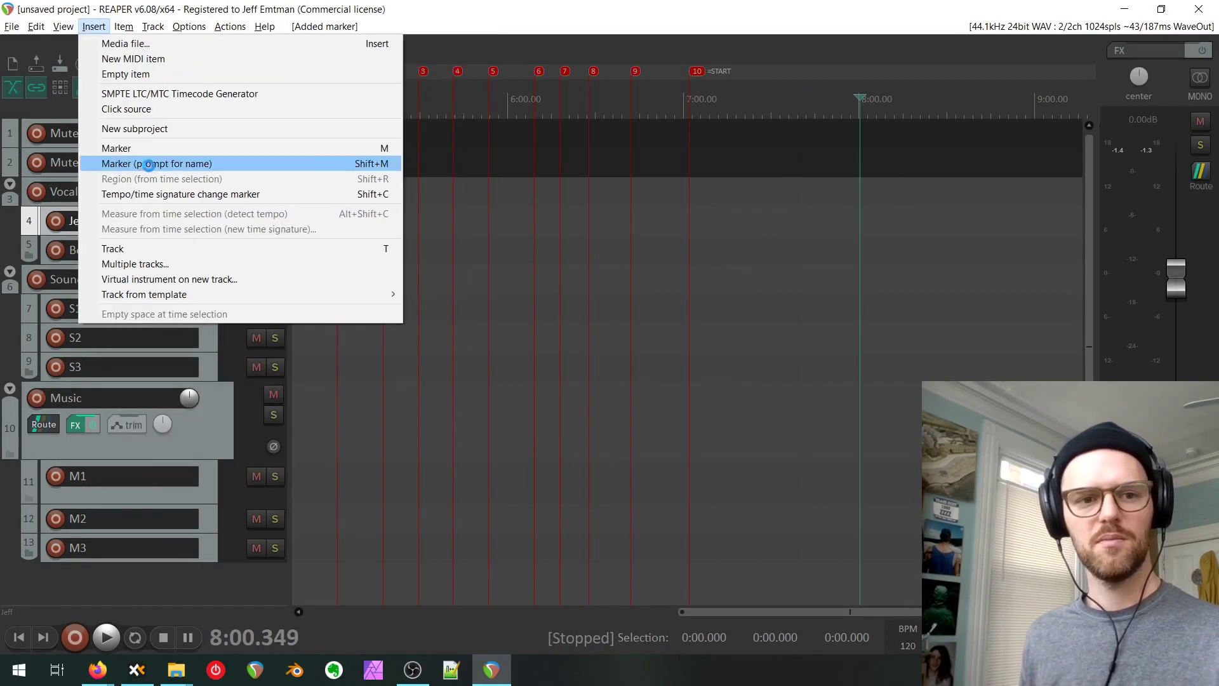
left_click(146, 164)
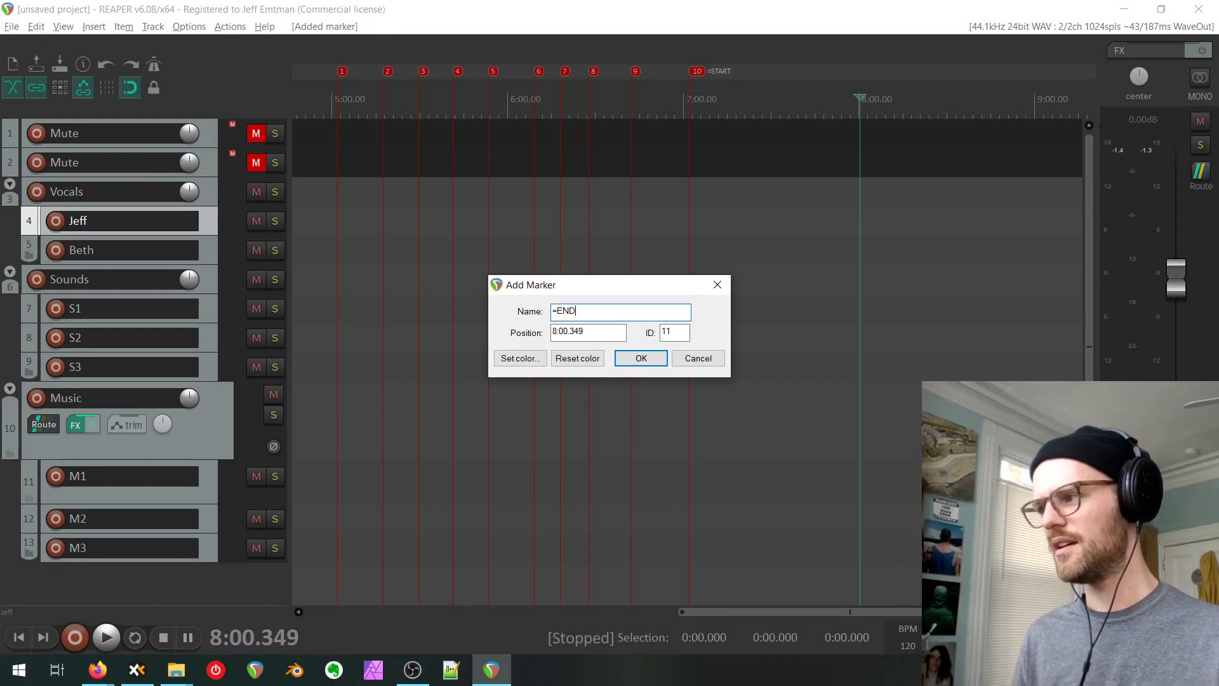
key("Return")
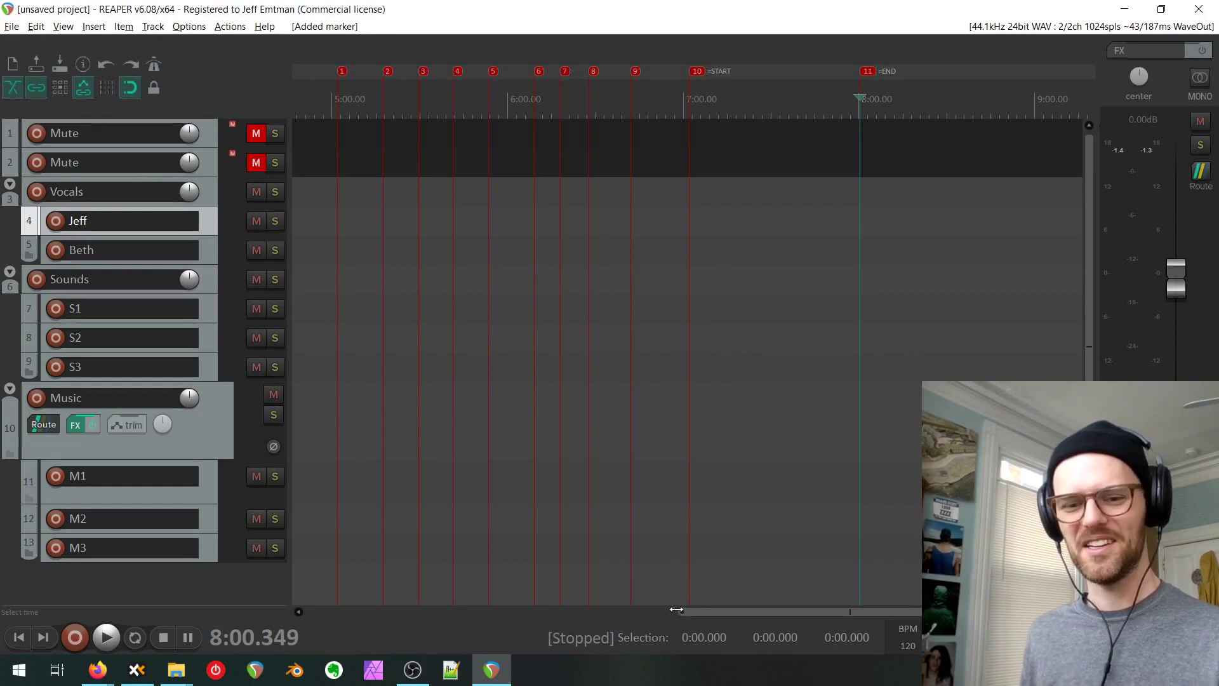
Save the project as a project template named "Podcast" in the ProjectTemplates folder.
left_click_drag(677, 609, 366, 610)
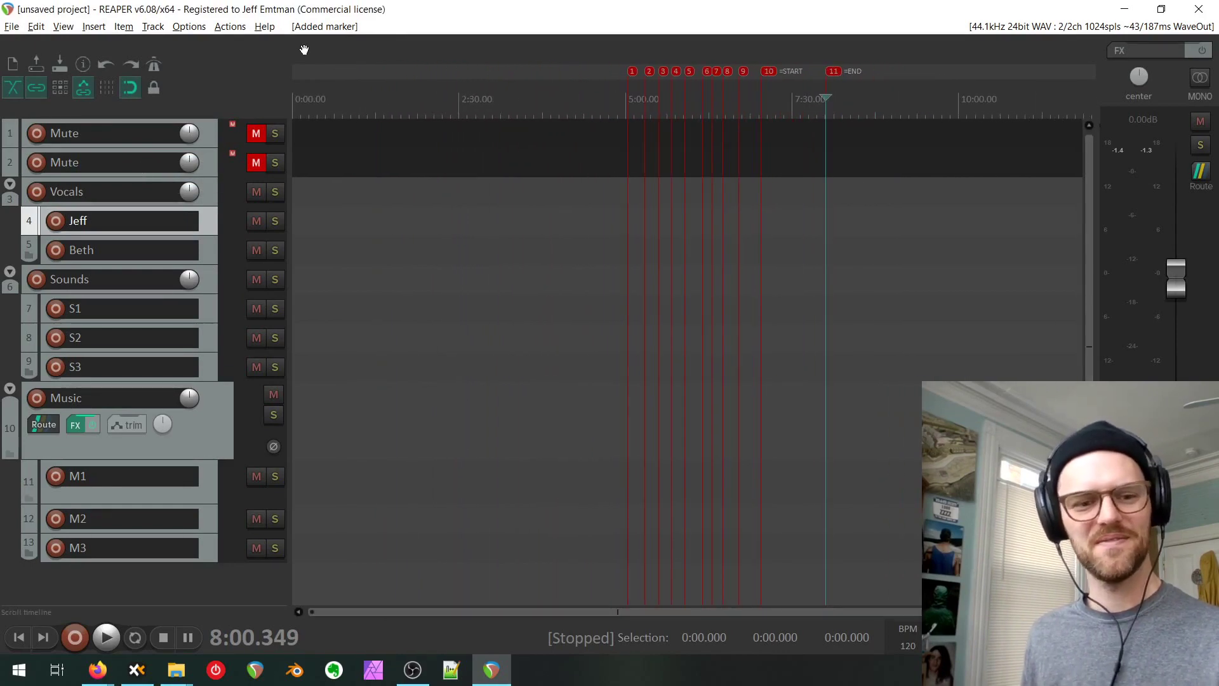
left_click(12, 29)
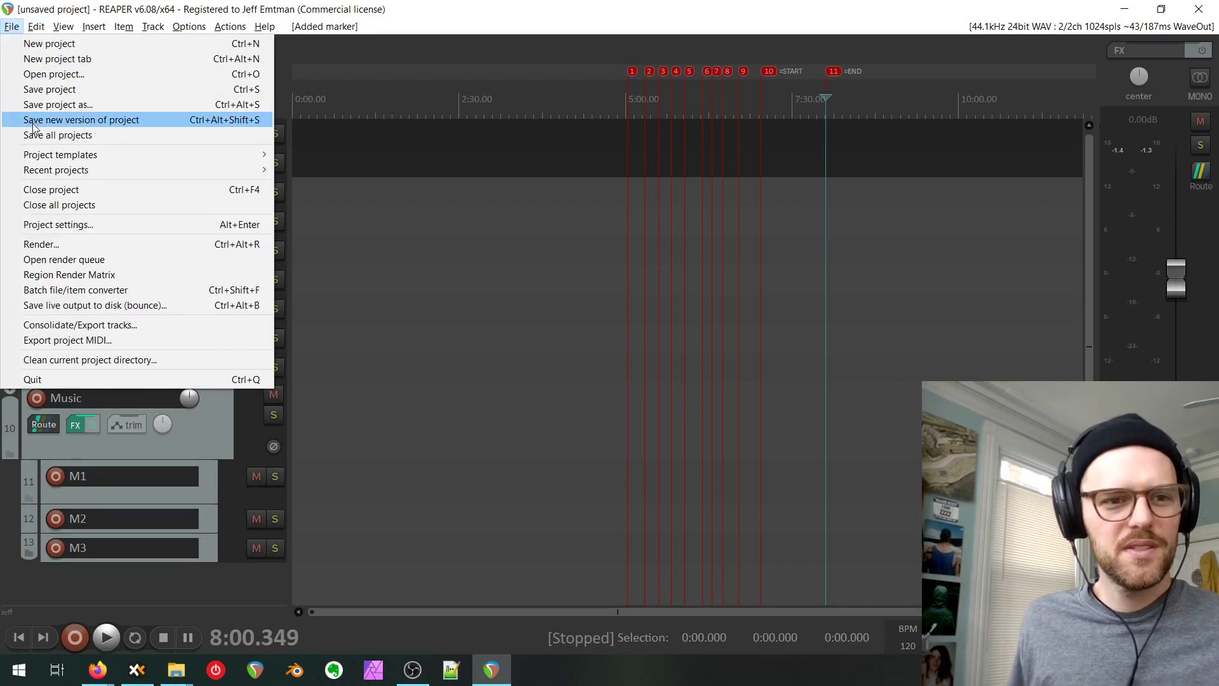
mouse_move(93, 158)
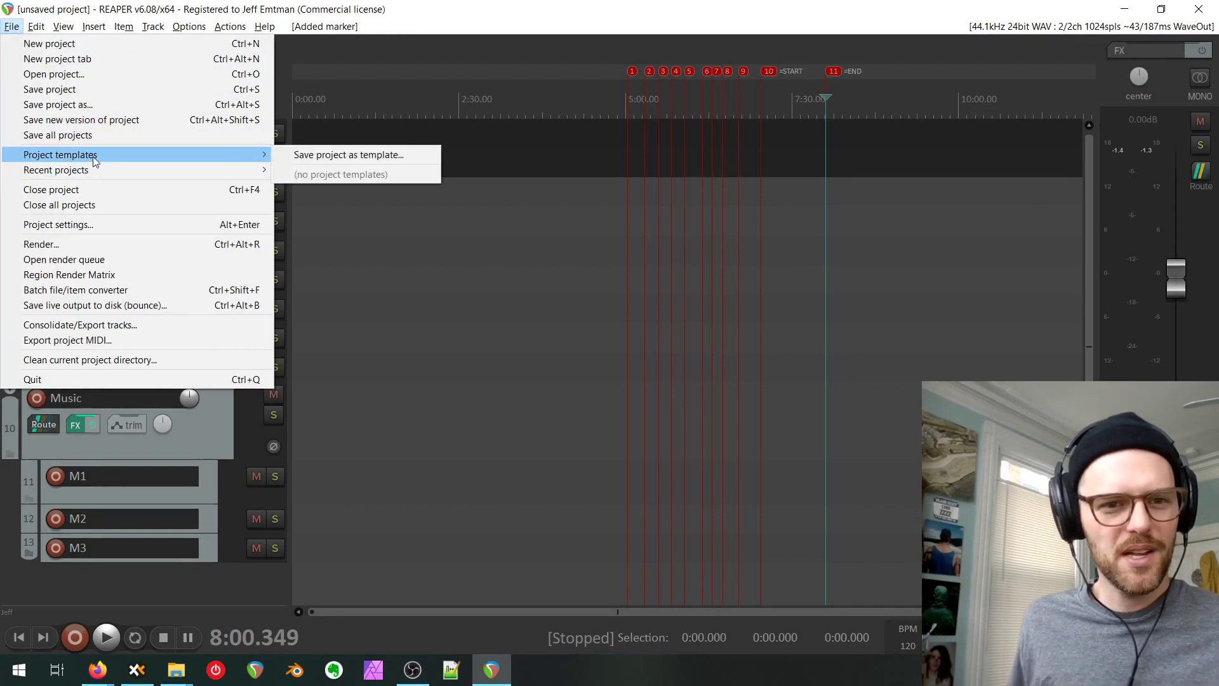
left_click(325, 155)
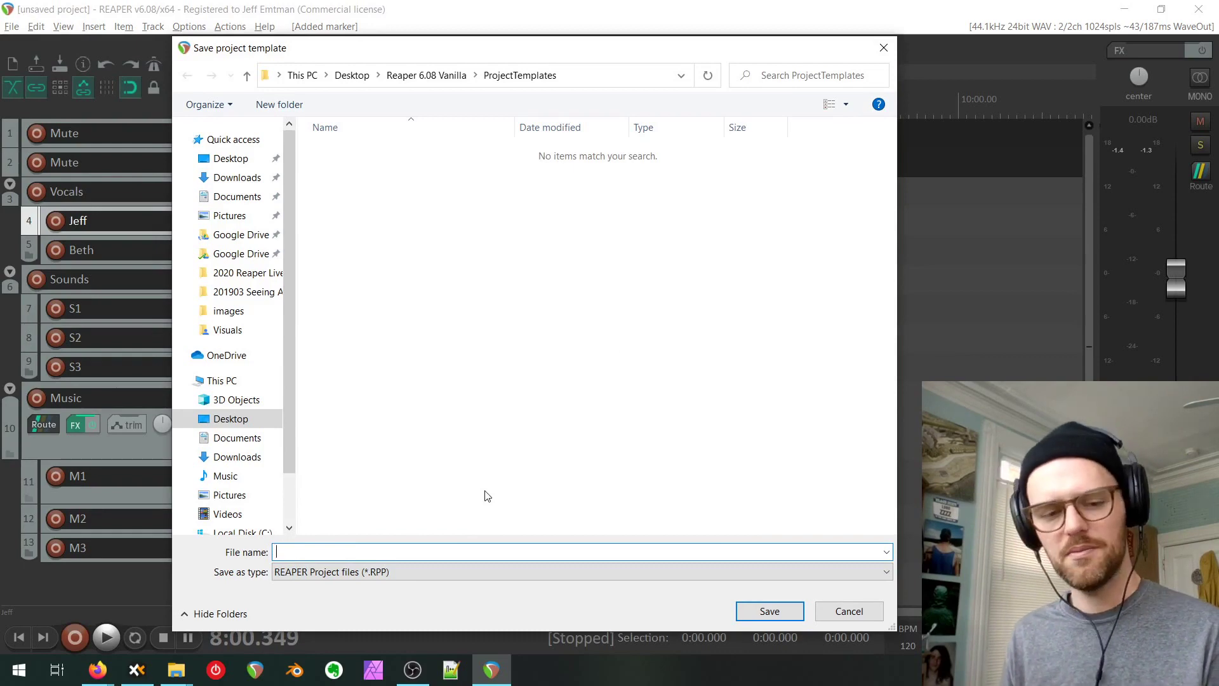
type("Podcast")
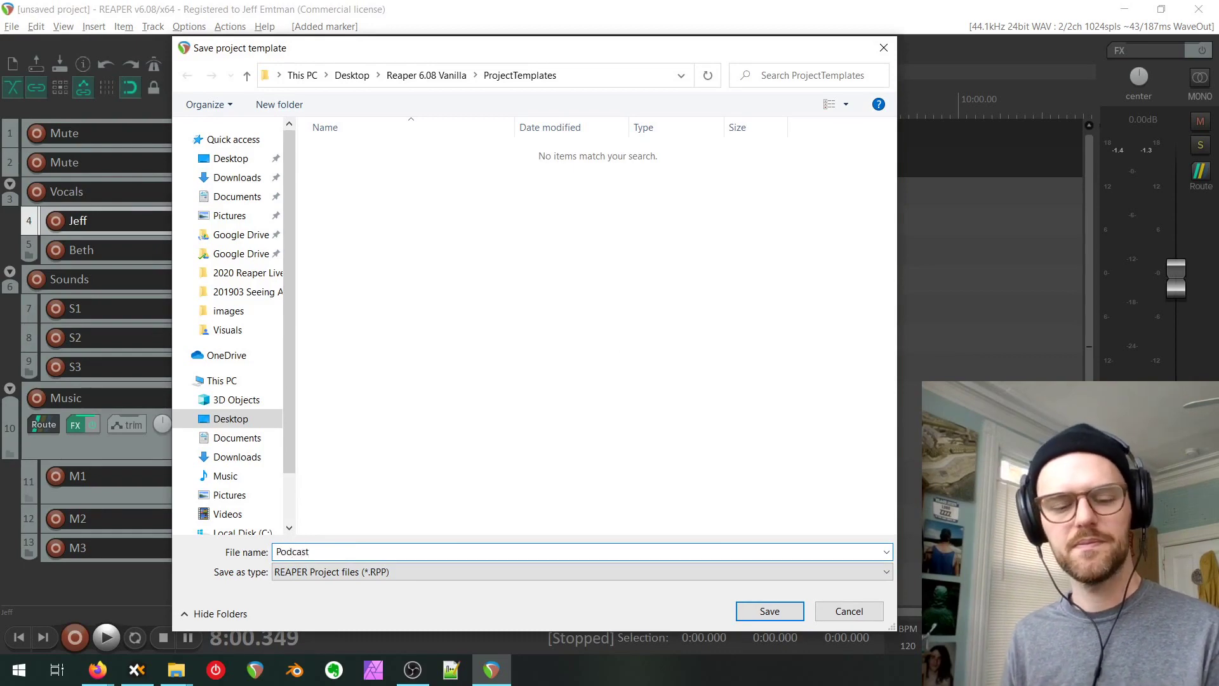
key("Return")
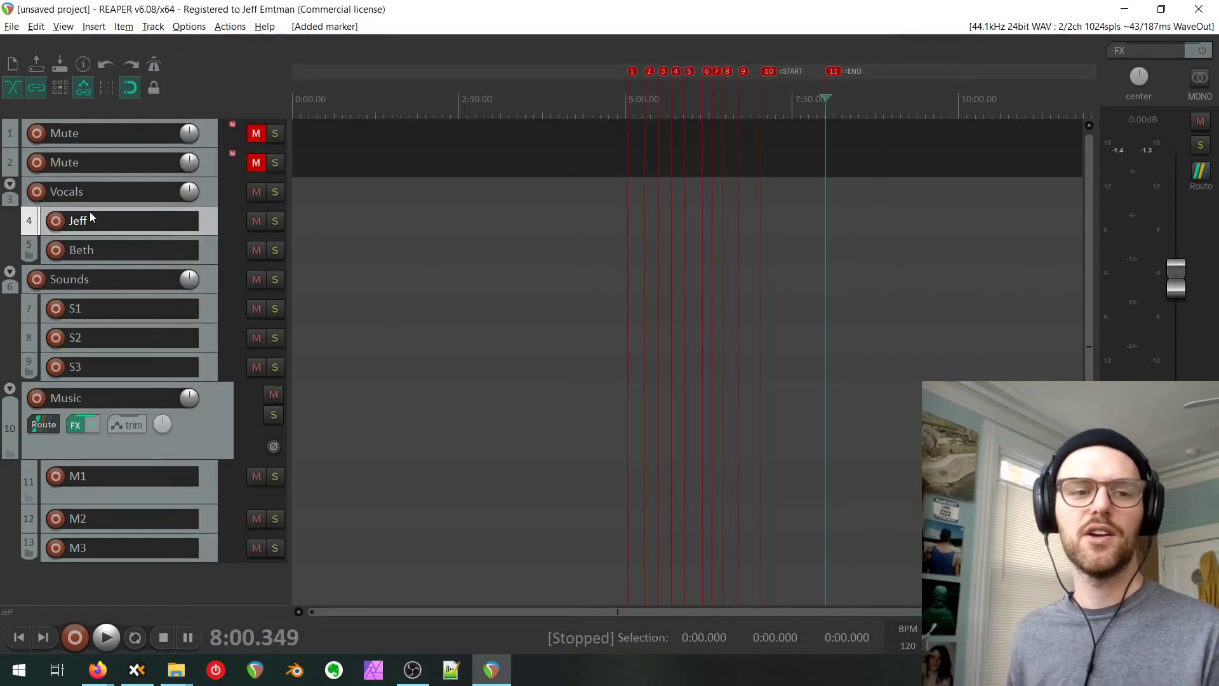
Close the current project without saving its changes.
left_click(12, 27)
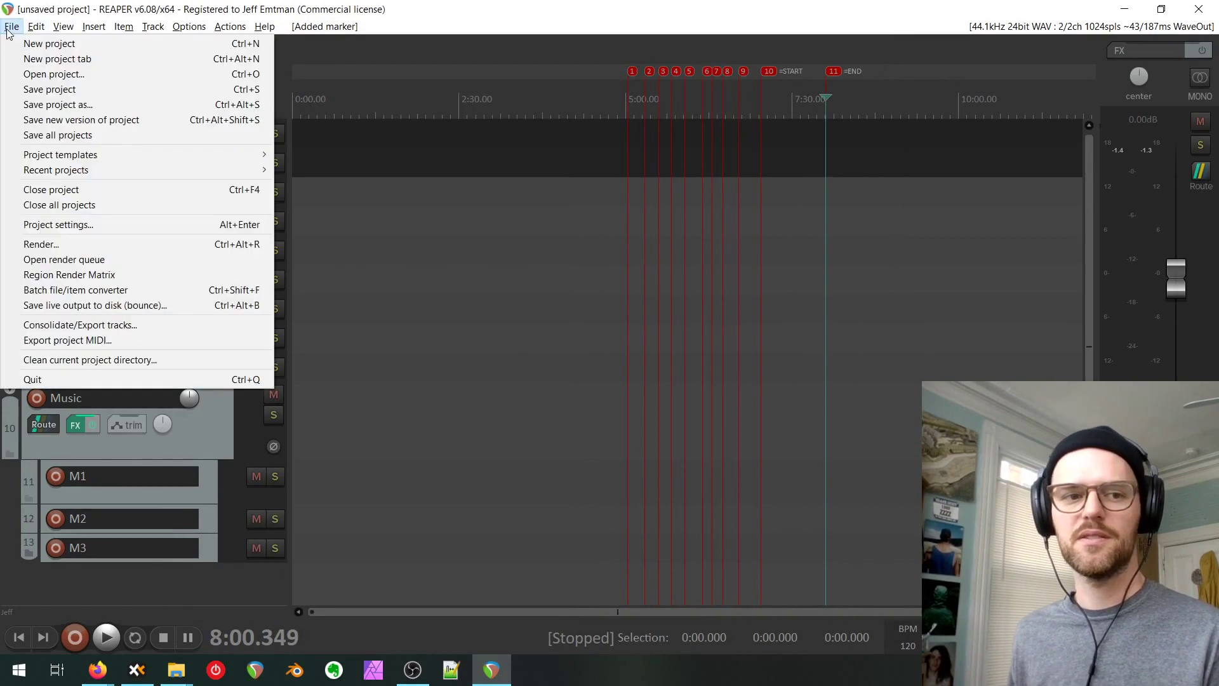
left_click(71, 191)
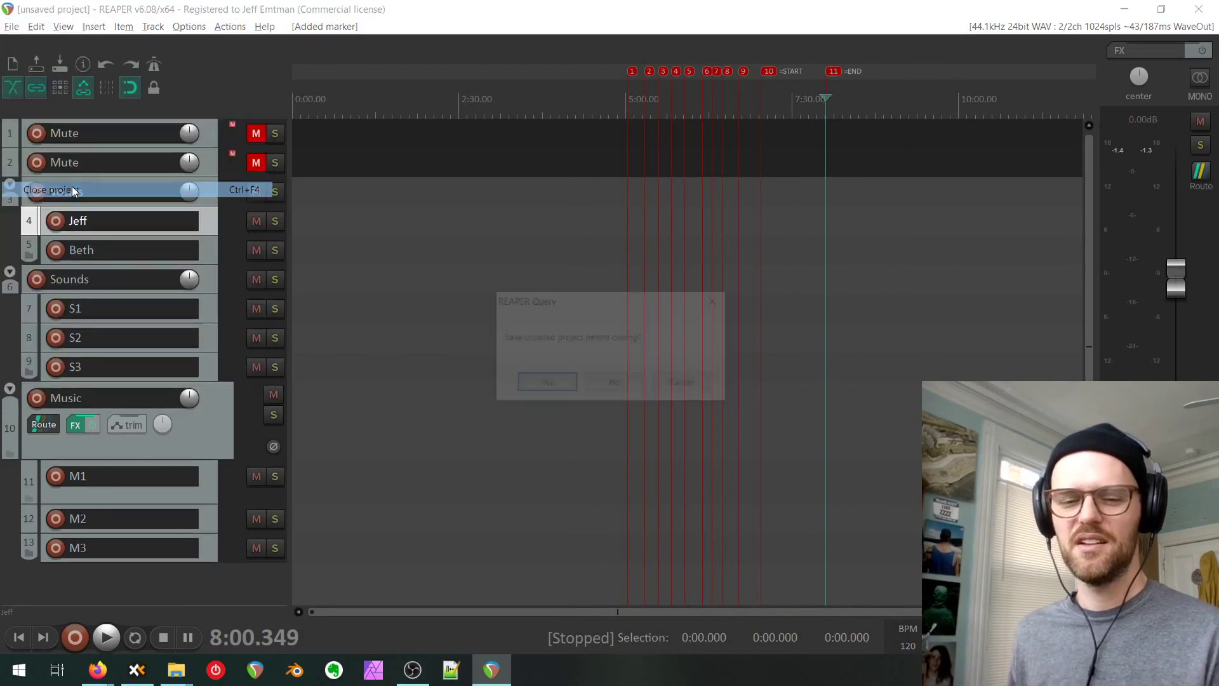
left_click(615, 384)
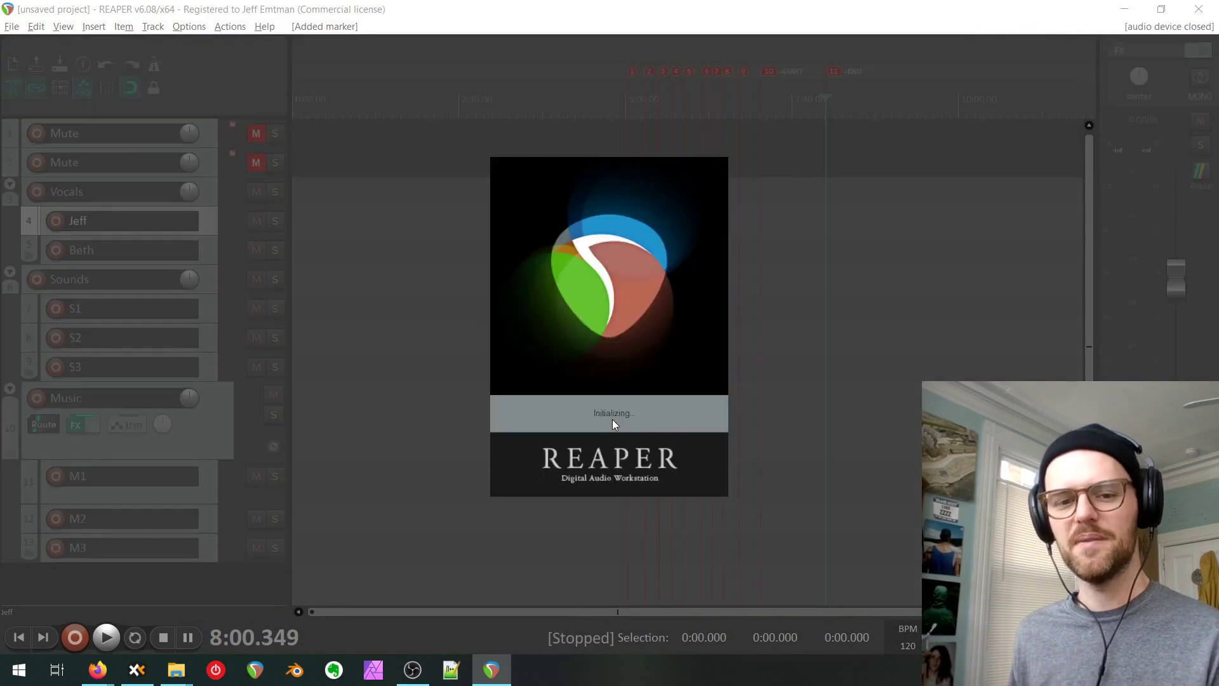
Load the Podcast project template into the empty project.
left_click(17, 28)
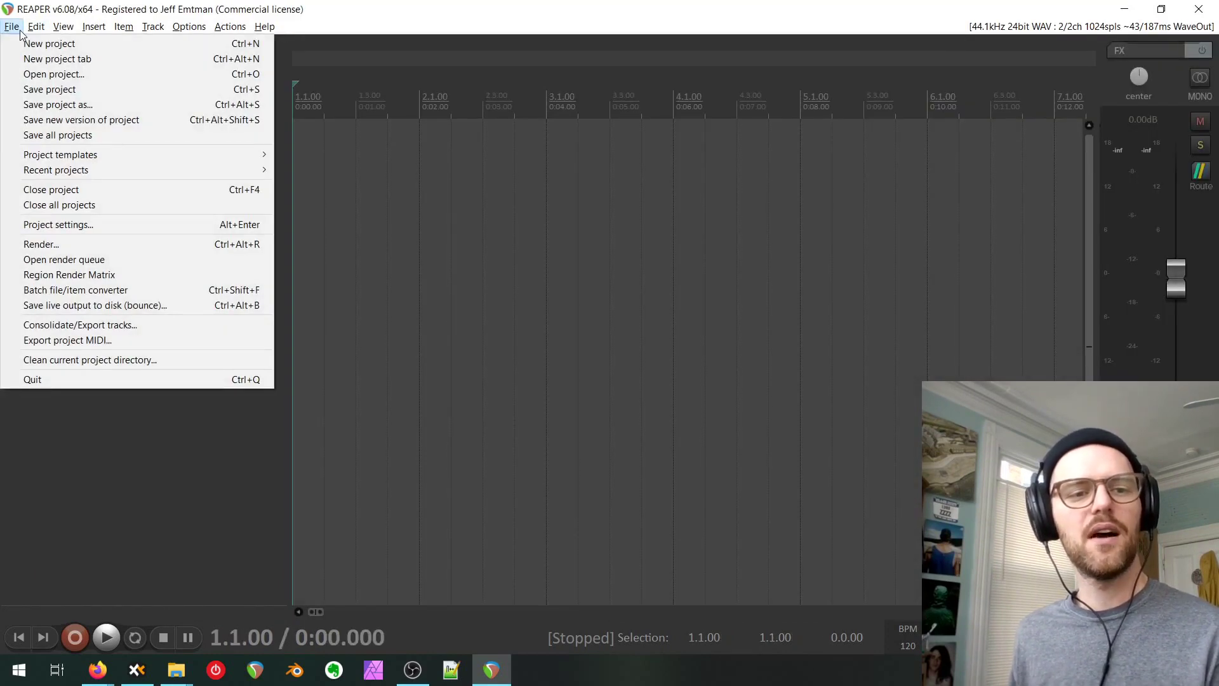
left_click(20, 30)
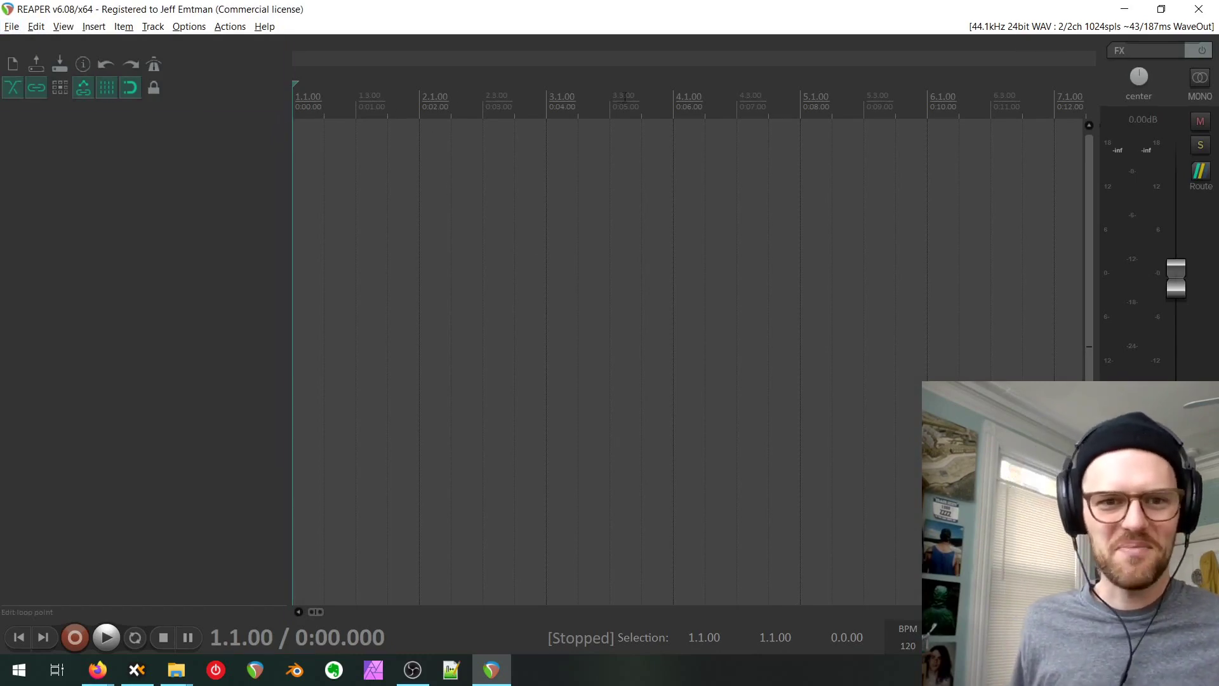
left_click(7, 29)
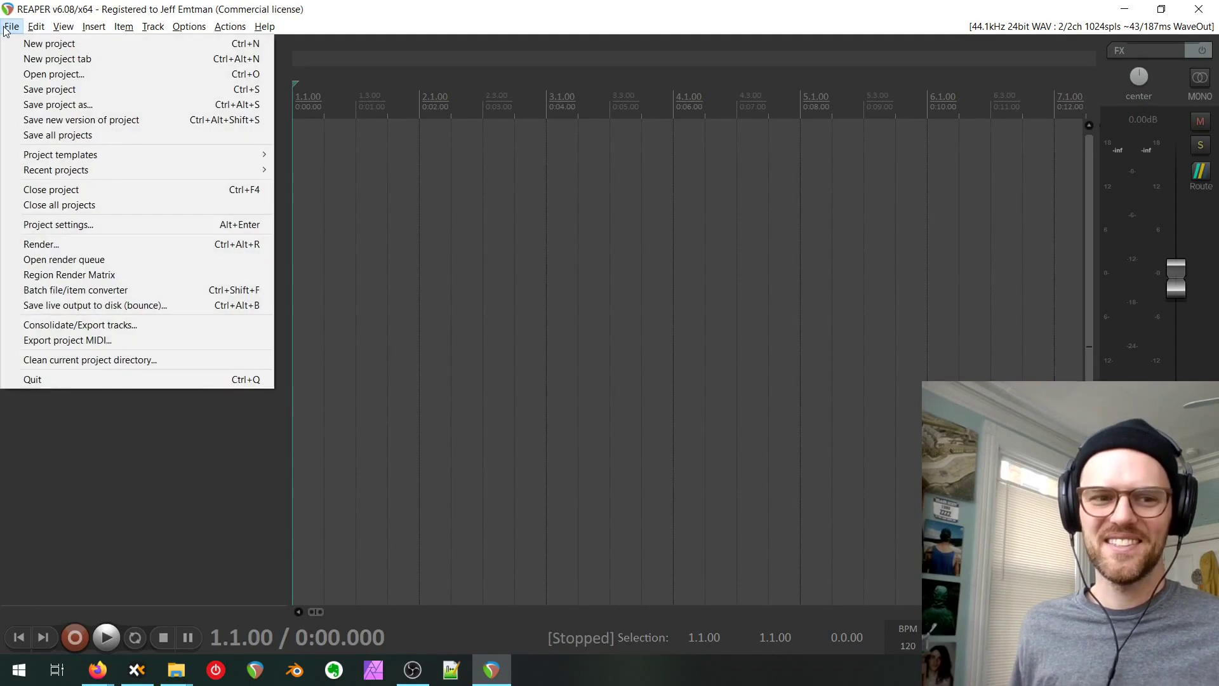
mouse_move(235, 157)
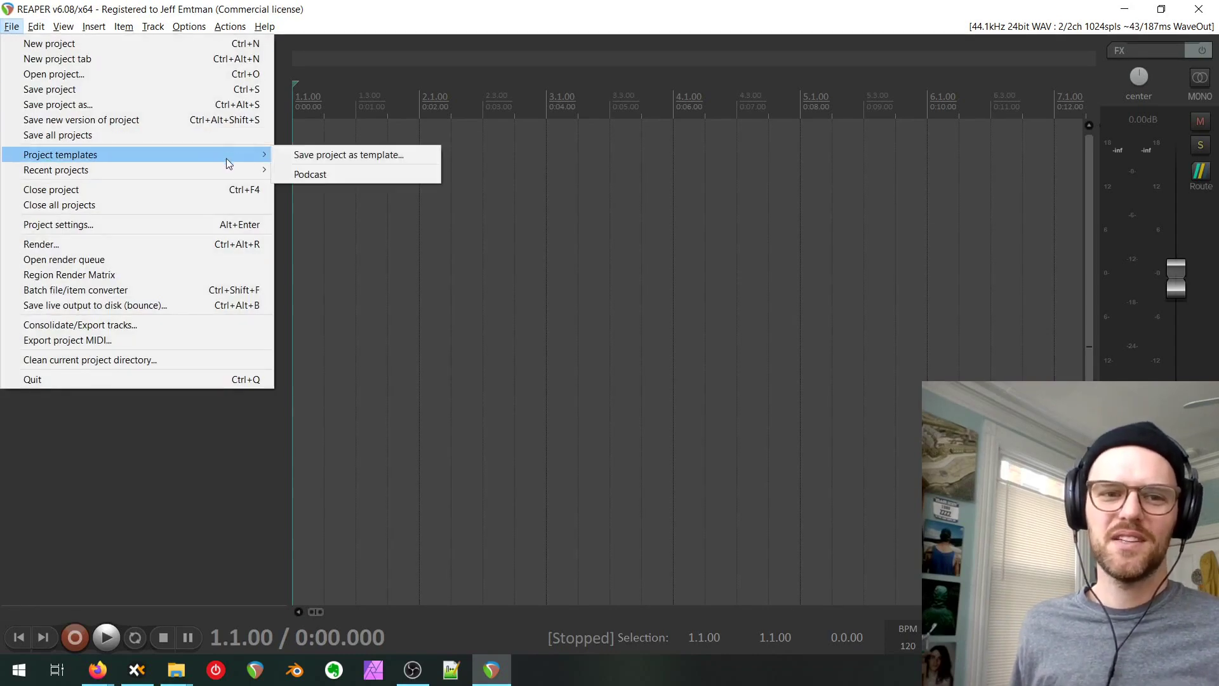
left_click(309, 174)
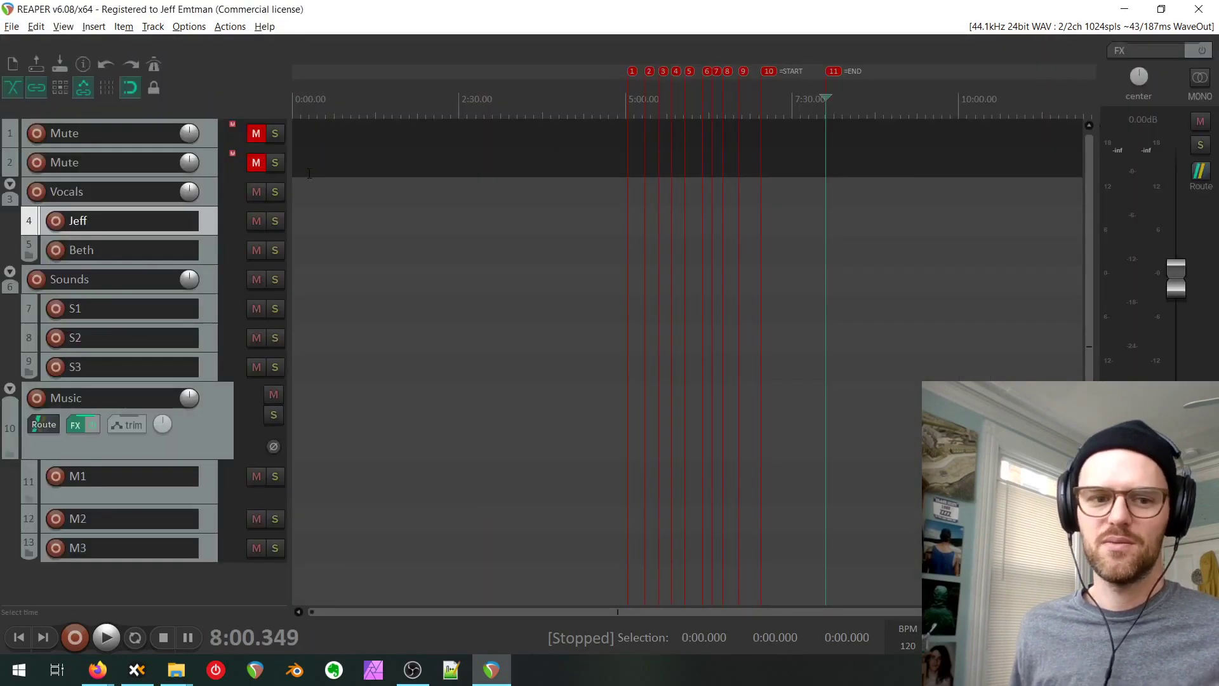
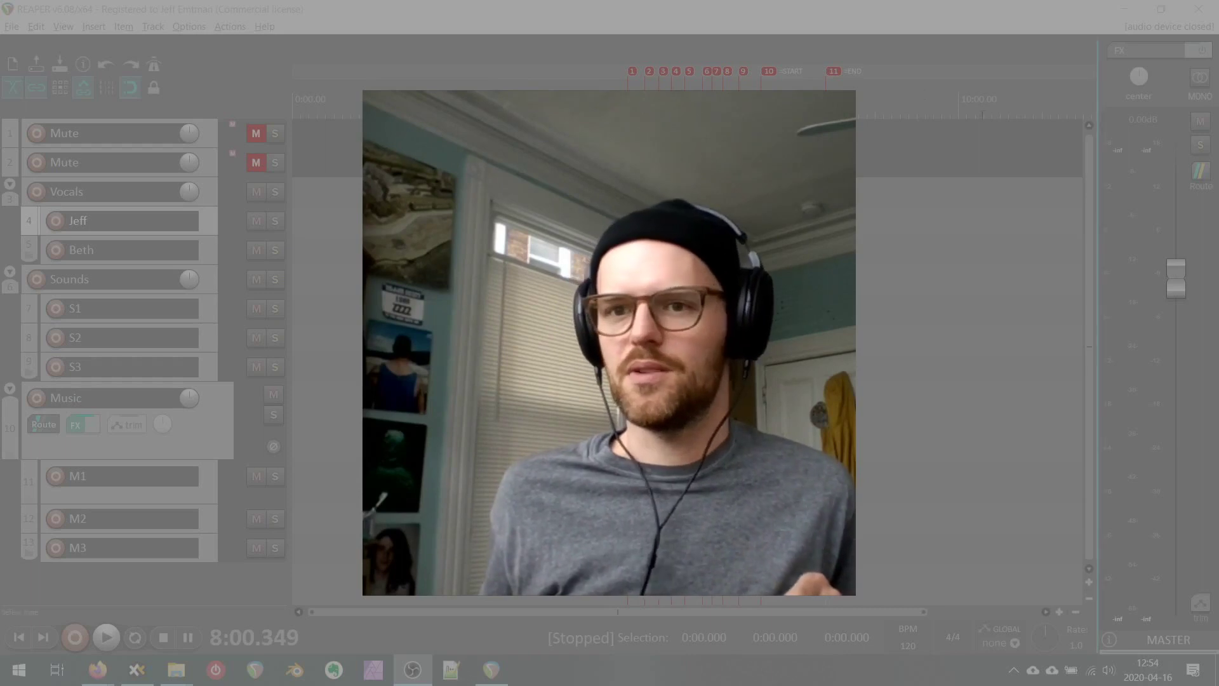
Switch to Firefox and view the audio player and opening text on the "HBM128: Seeing Auras" episode page.
left_click(1126, 10)
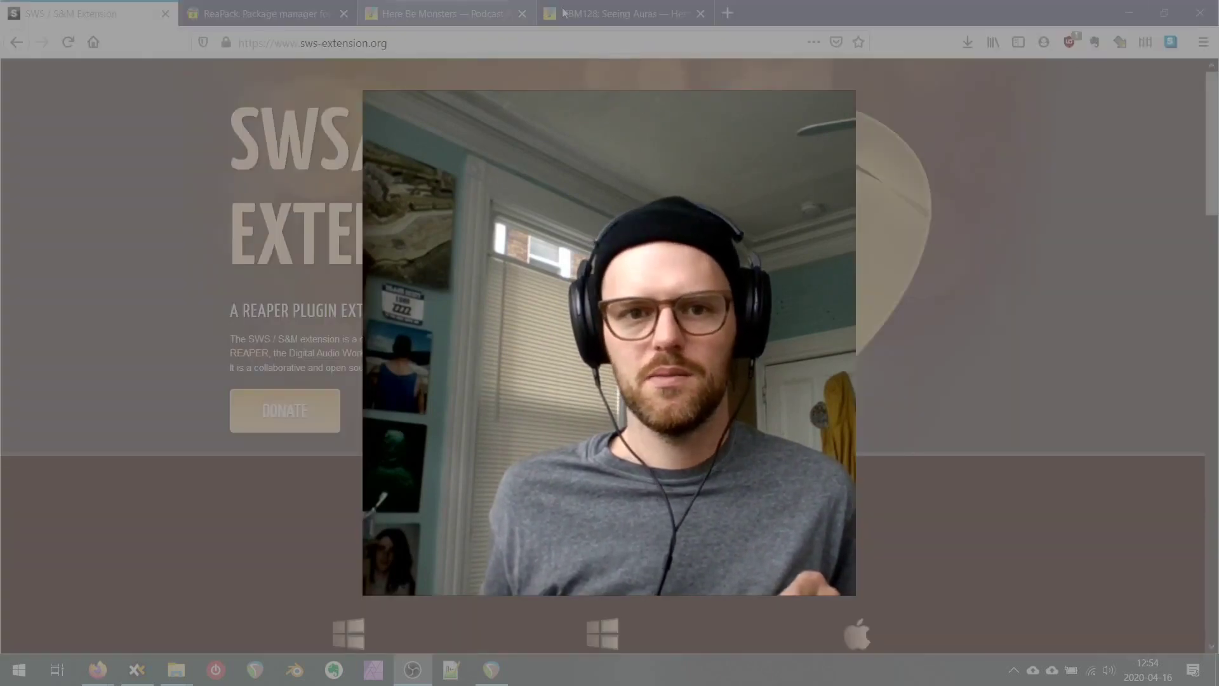
left_click(570, 13)
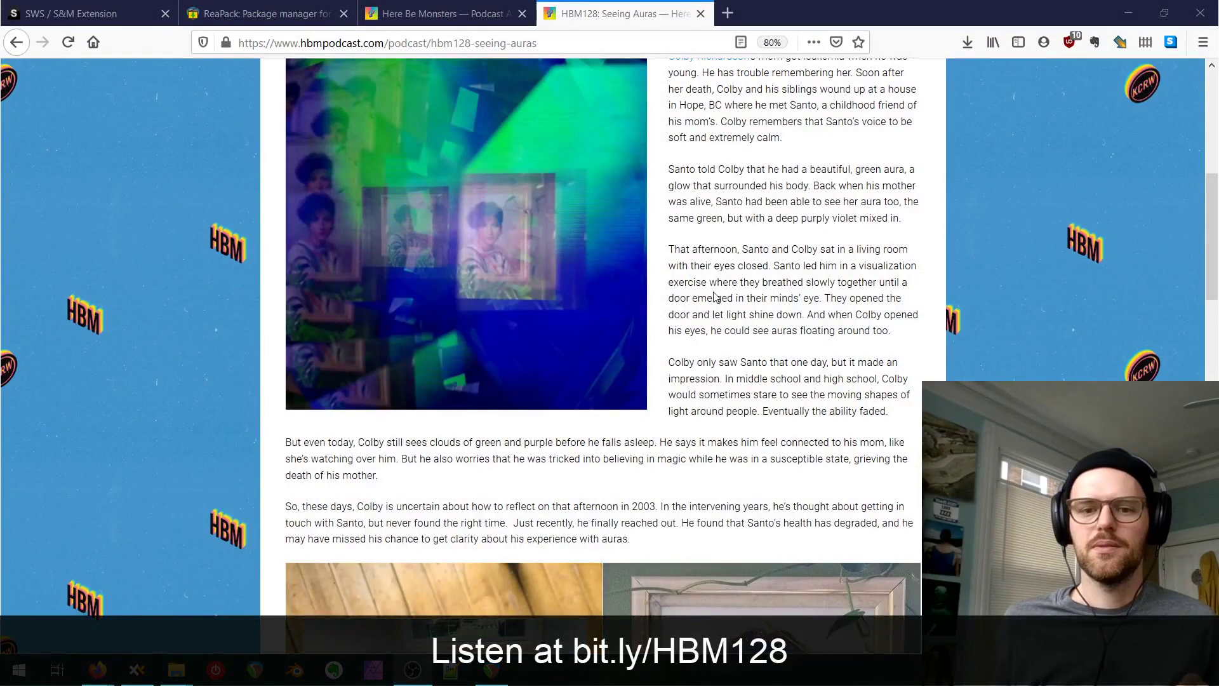
scroll(698, 305, "up", 7)
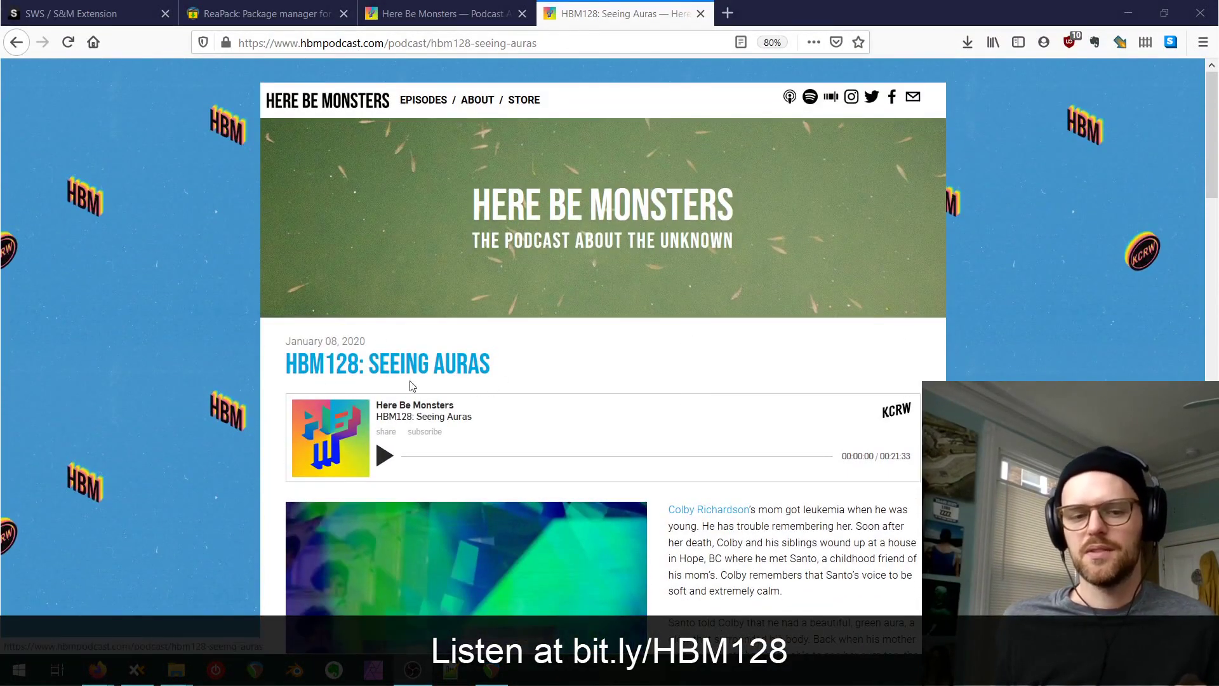
scroll(441, 386, "down", 5)
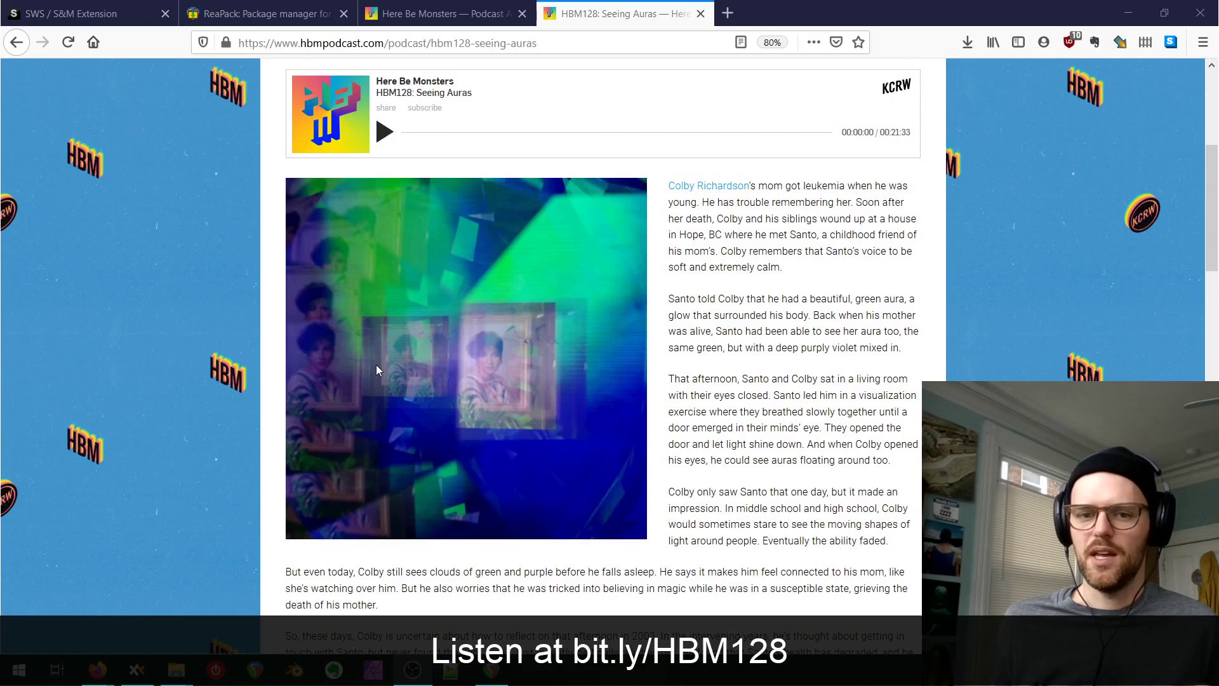
scroll(376, 371, "down", 1)
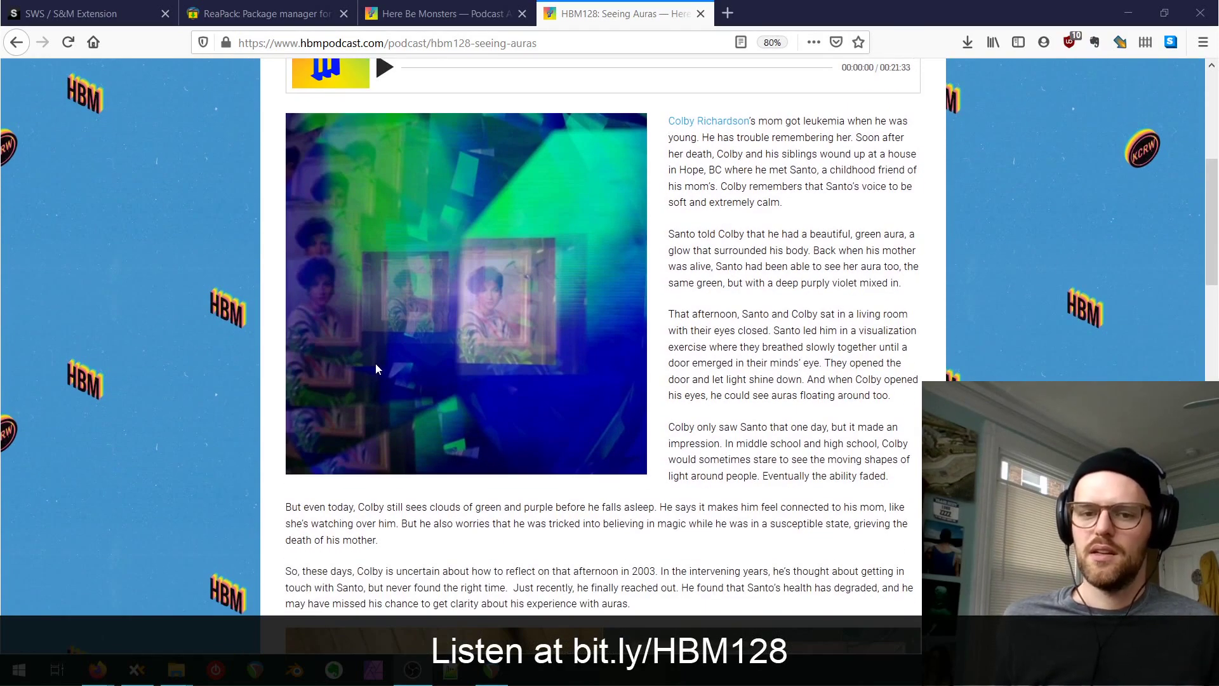
scroll(375, 369, "down", 1)
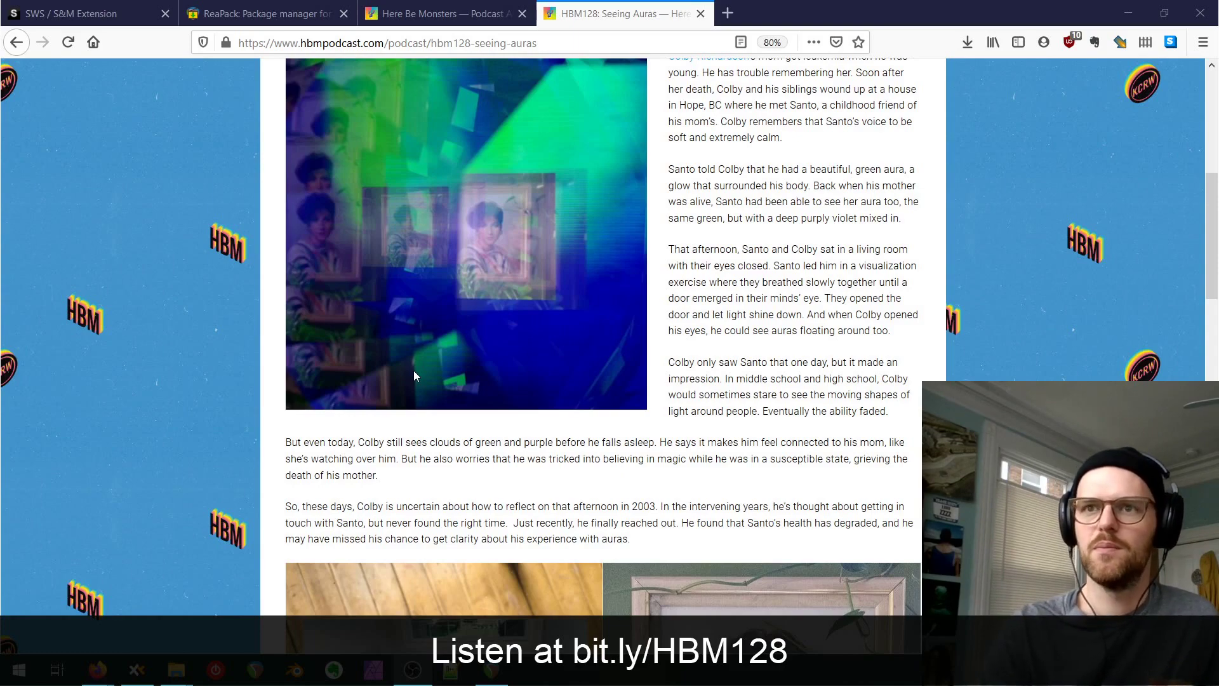
Look through the episode page's photos and credits down to the end, and return to the episode title and player.
scroll(213, 376, "down", 5)
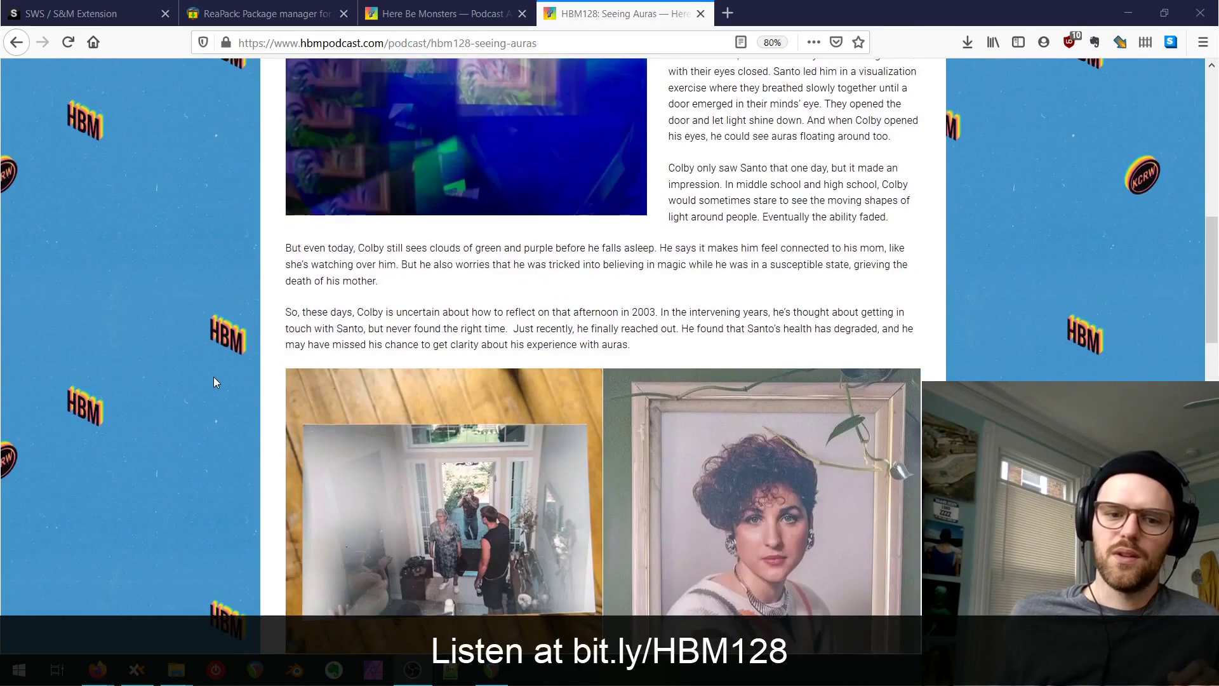
scroll(212, 381, "down", 3)
scroll(209, 381, "down", 2)
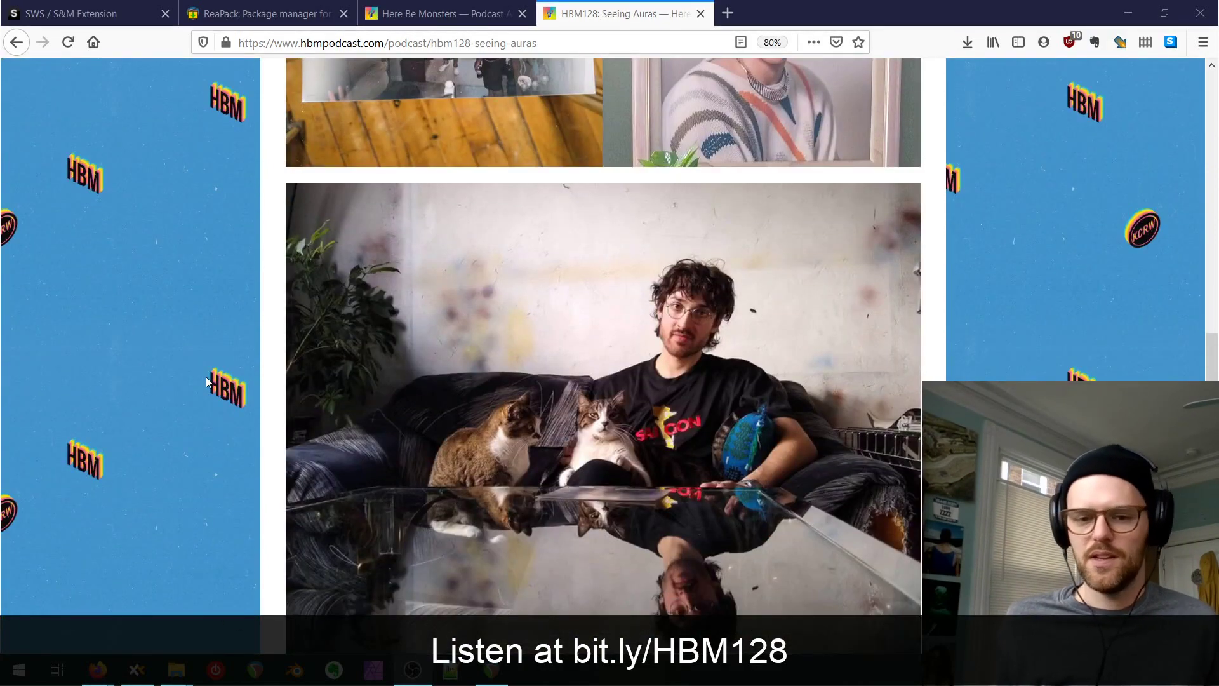
scroll(206, 380, "down", 3)
scroll(200, 382, "down", 2)
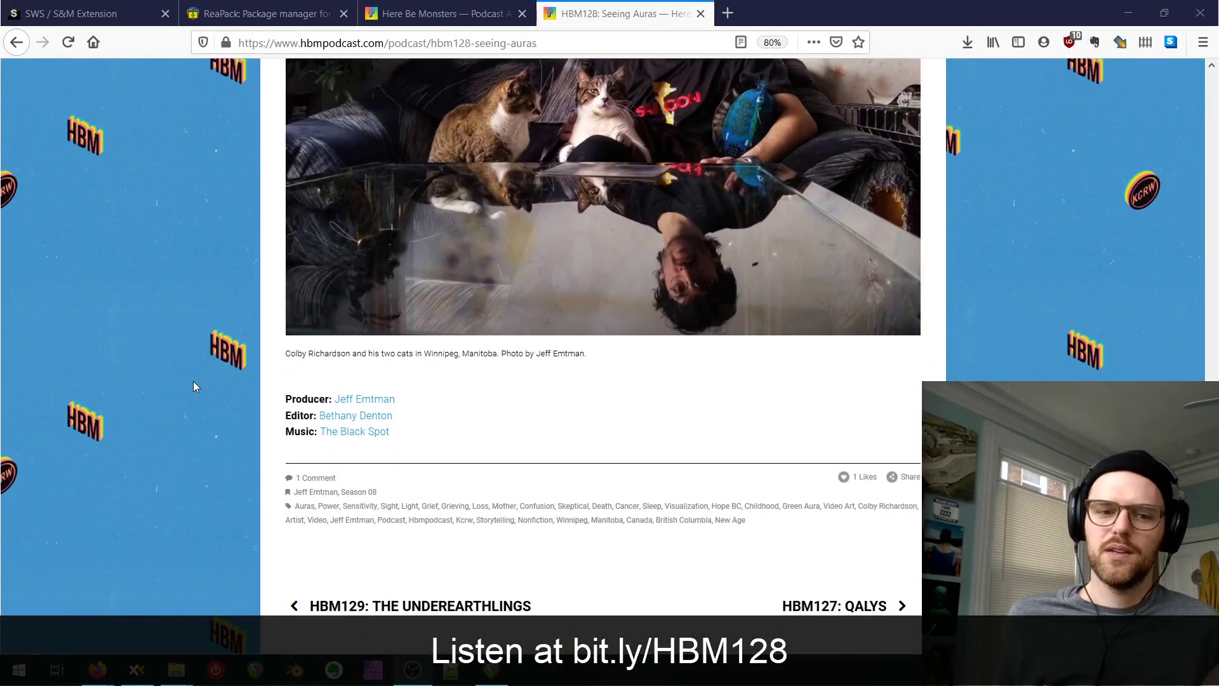
scroll(194, 383, "up", 4)
scroll(194, 386, "up", 6)
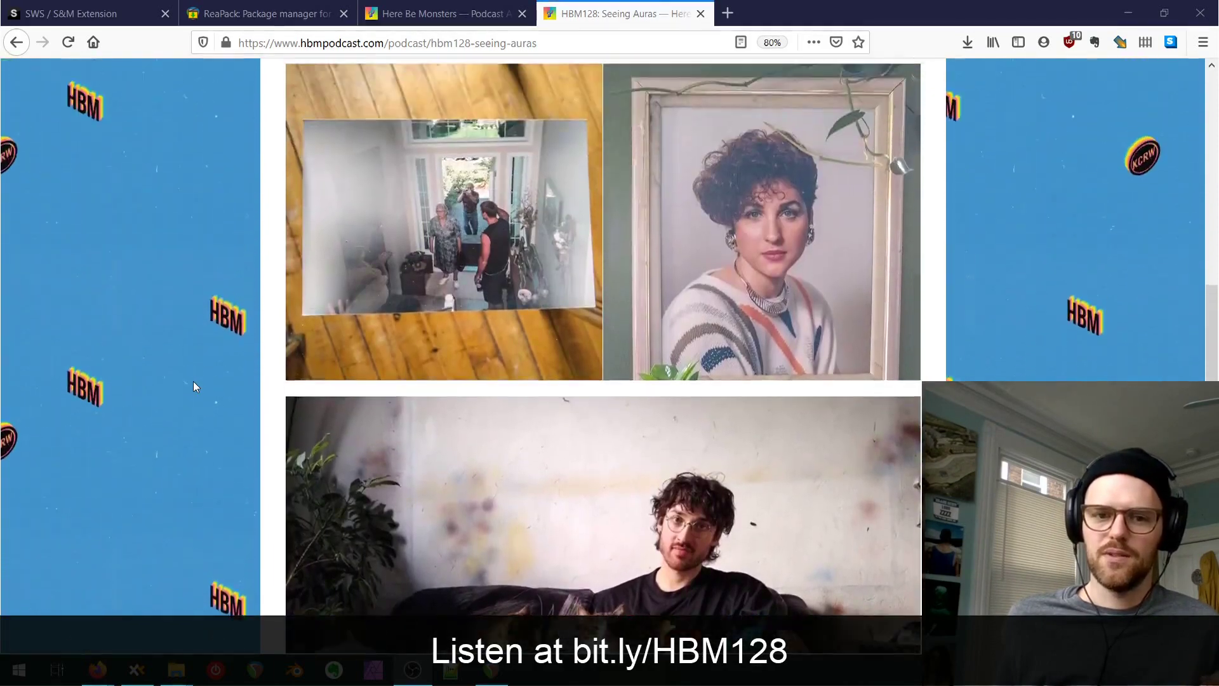
scroll(194, 387, "up", 2)
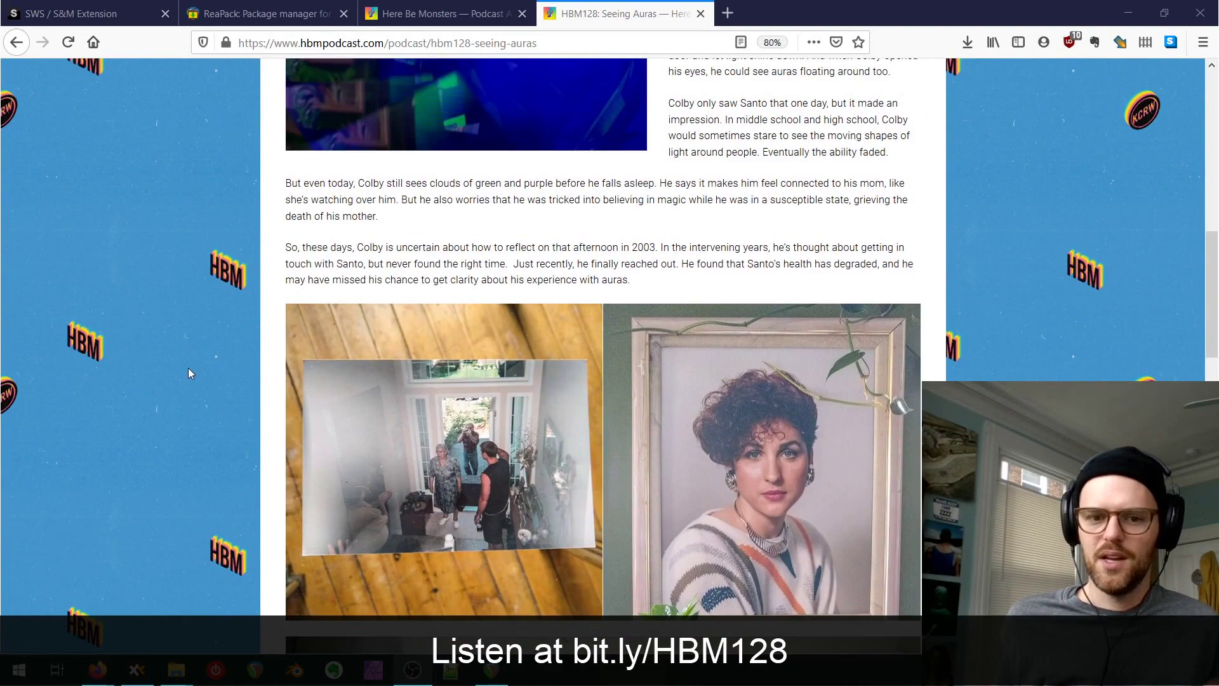
scroll(184, 365, "up", 4)
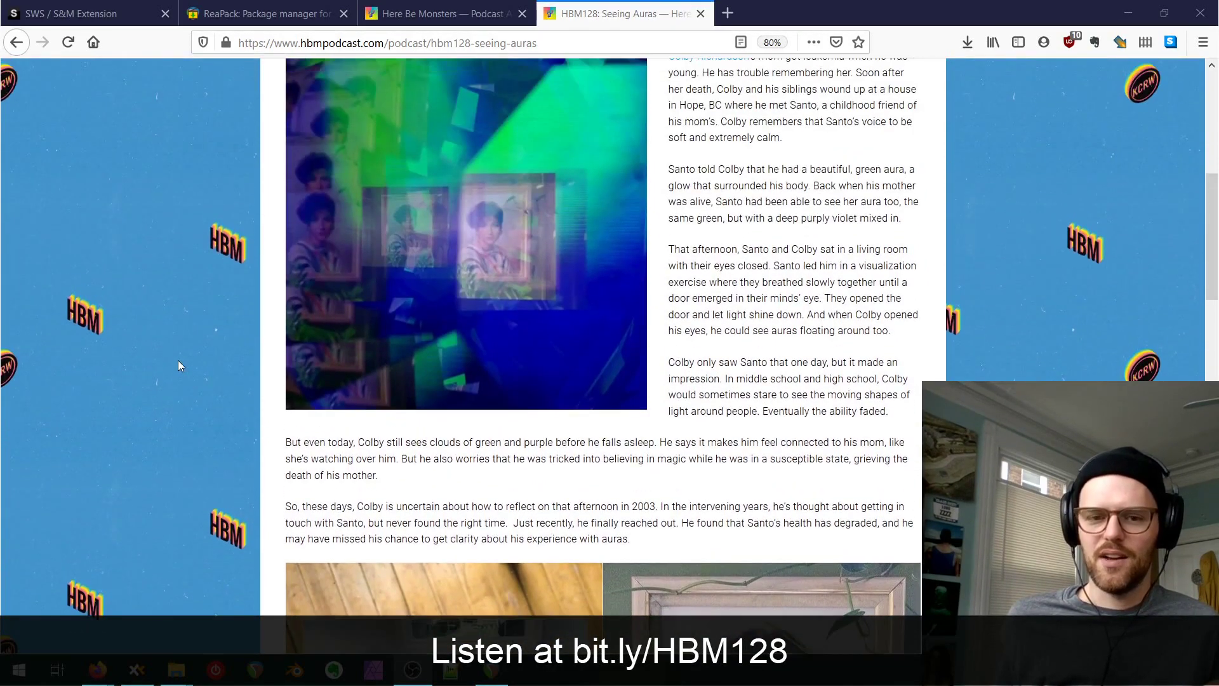
scroll(178, 360, "up", 2)
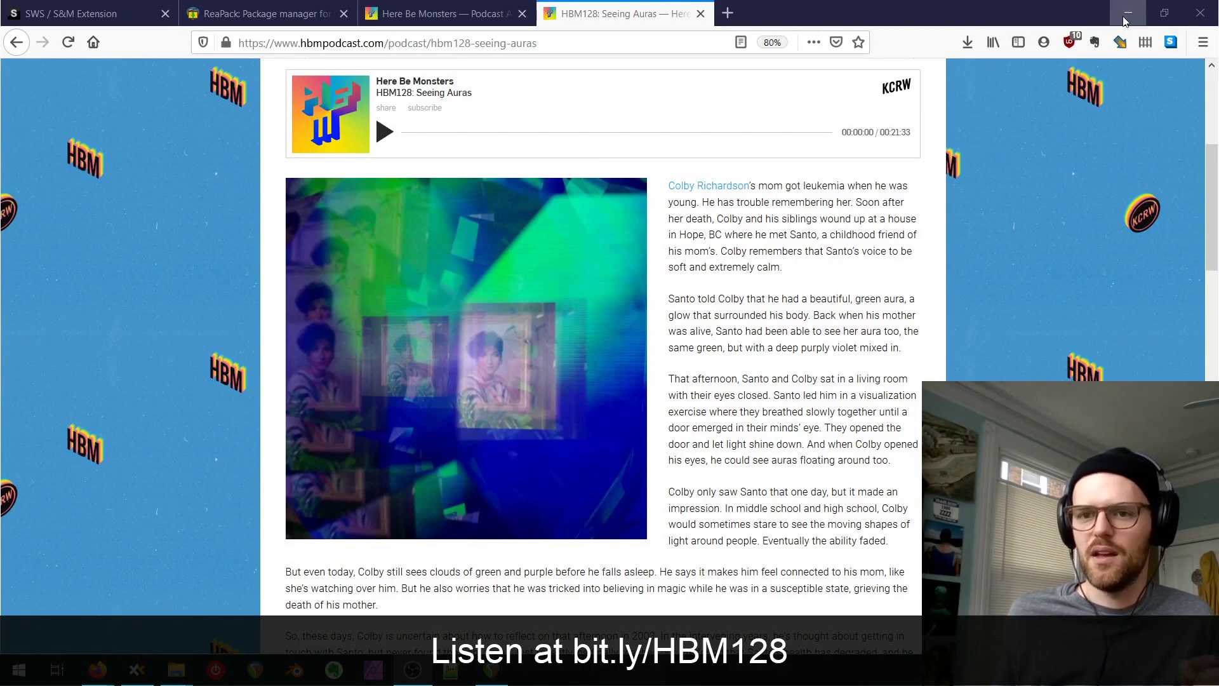
scroll(861, 218, "up", 3)
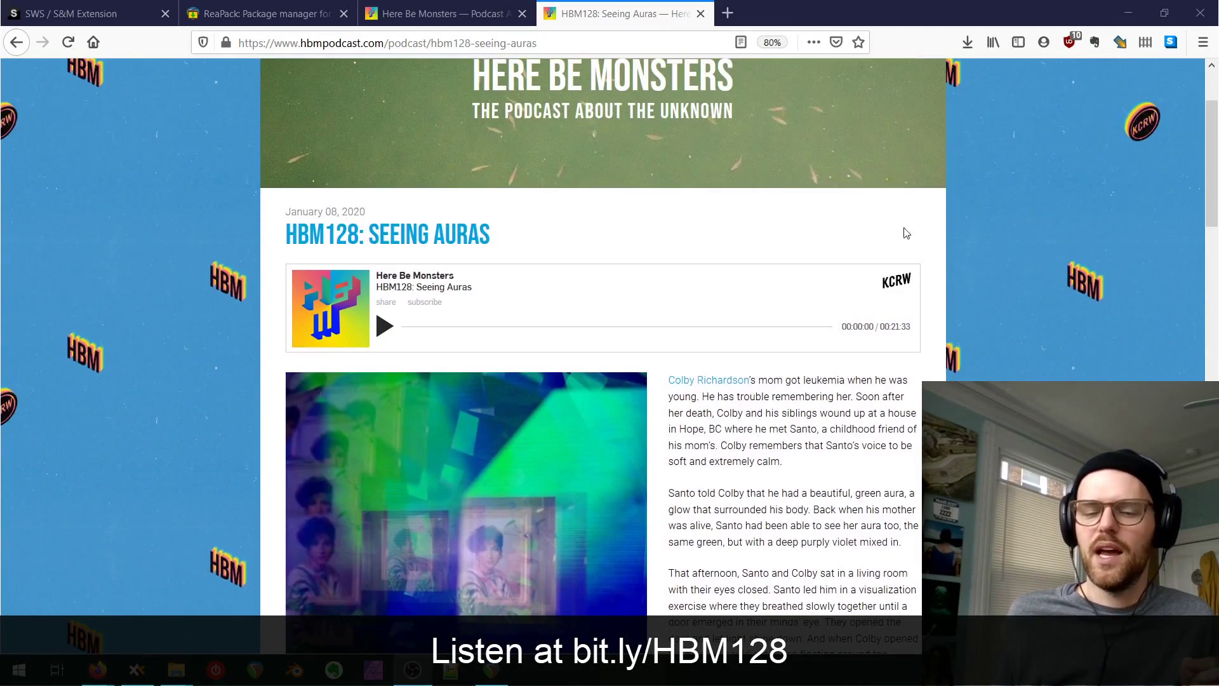
scroll(878, 219, "up", 2)
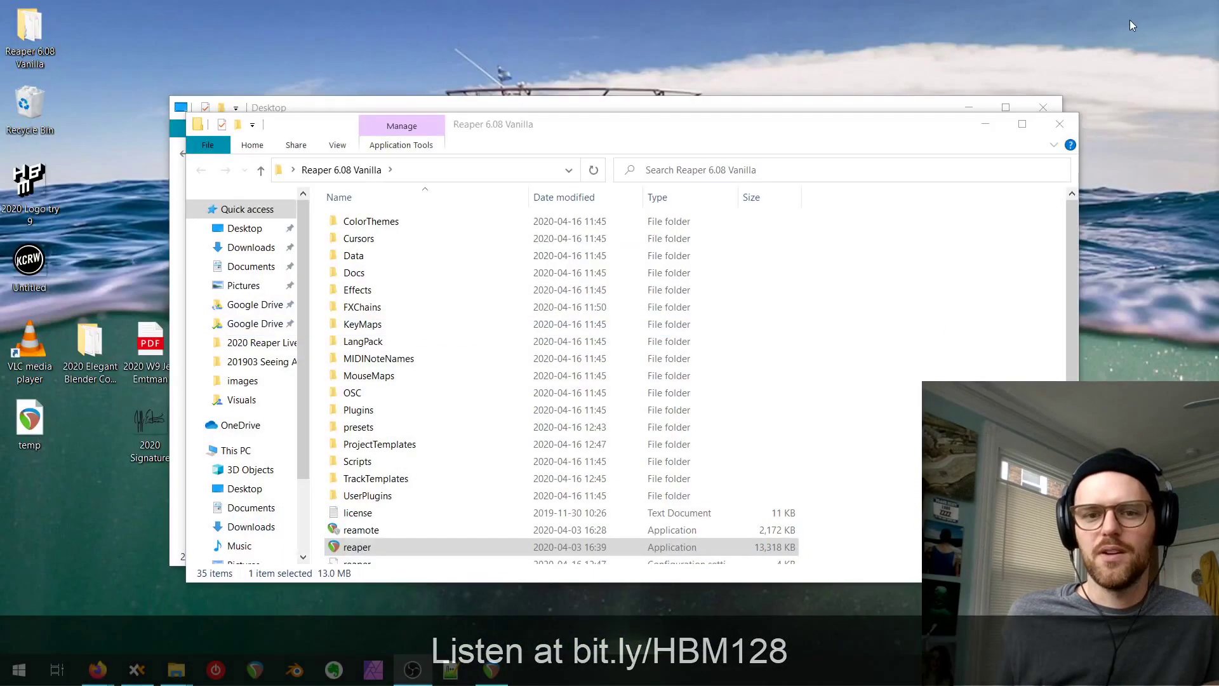
Close the Reaper 6.08 Vanilla folder window and the vanilla REAPER session holding the podcast template.
left_click(1128, 15)
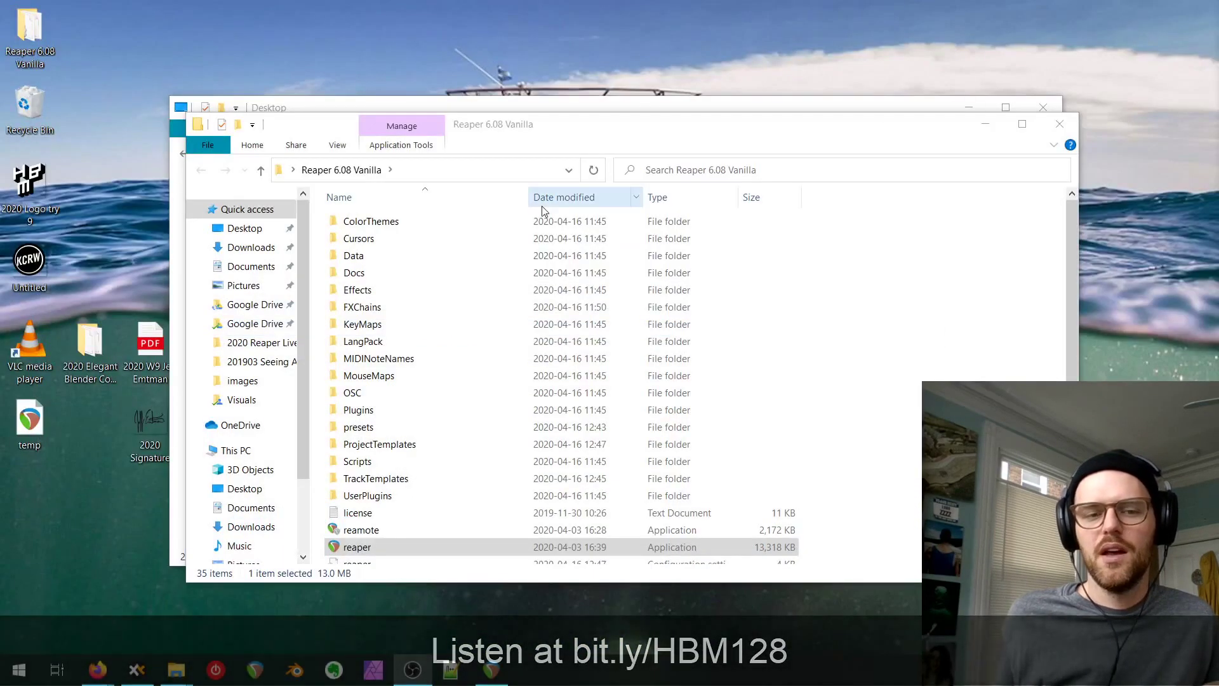
left_click(1059, 125)
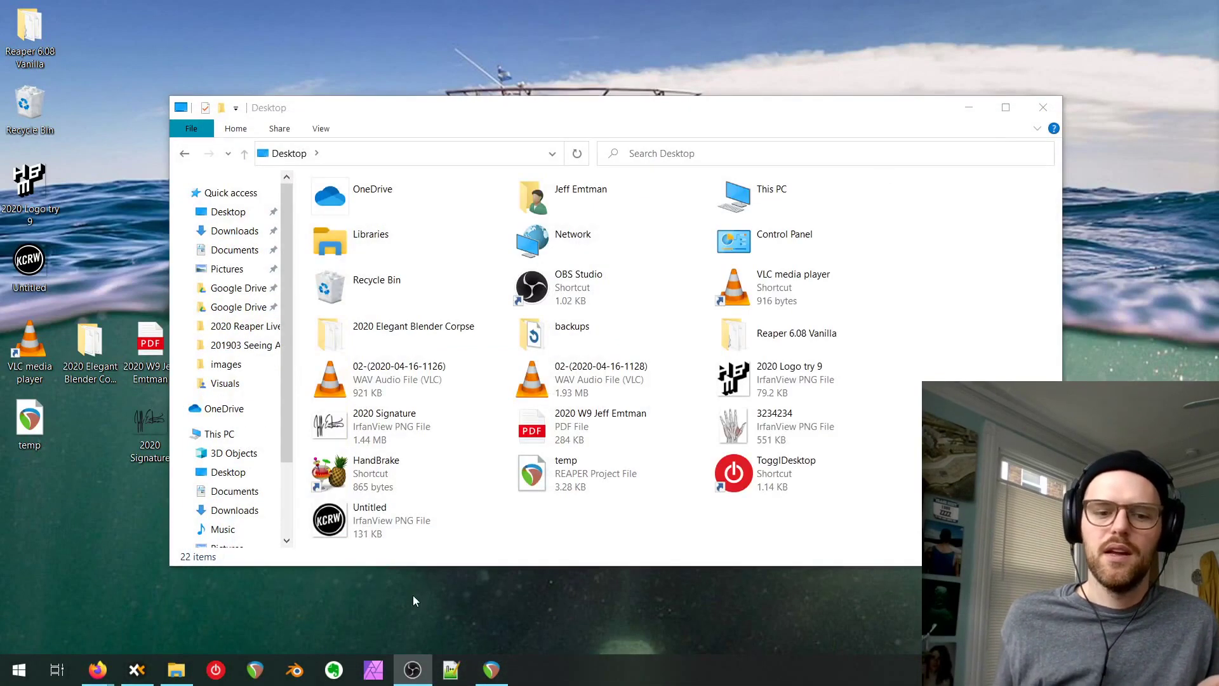
left_click(491, 669)
scroll(663, 310, "down", 2)
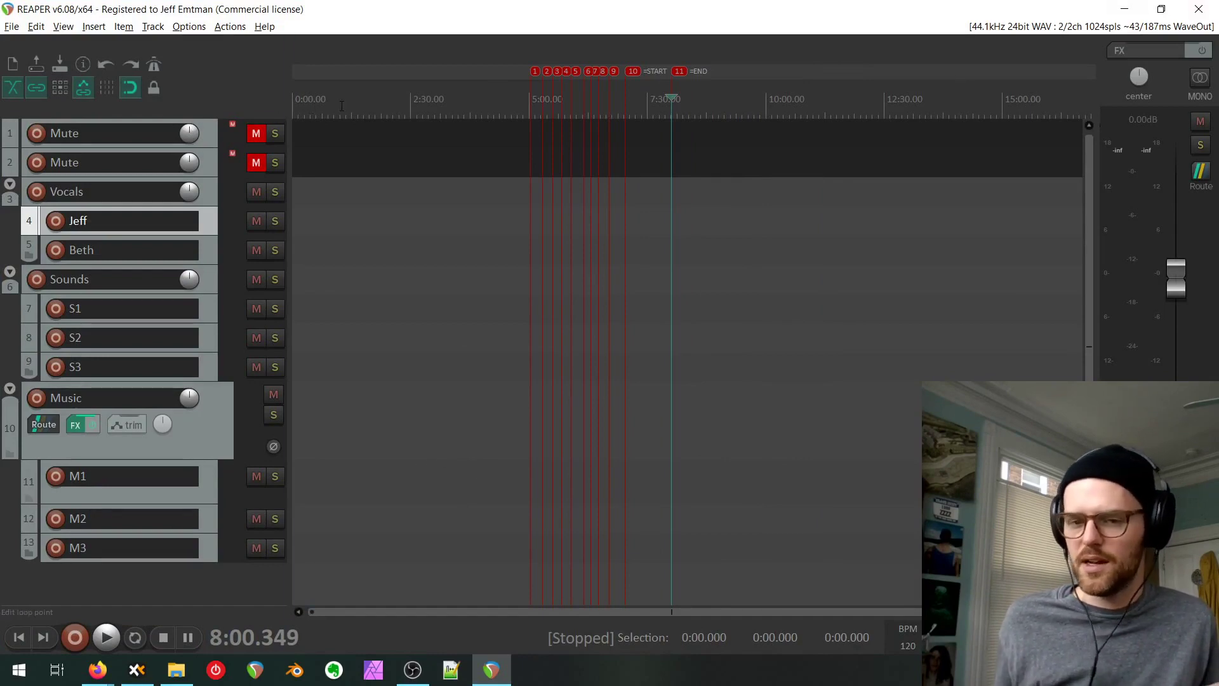
left_click(1213, 13)
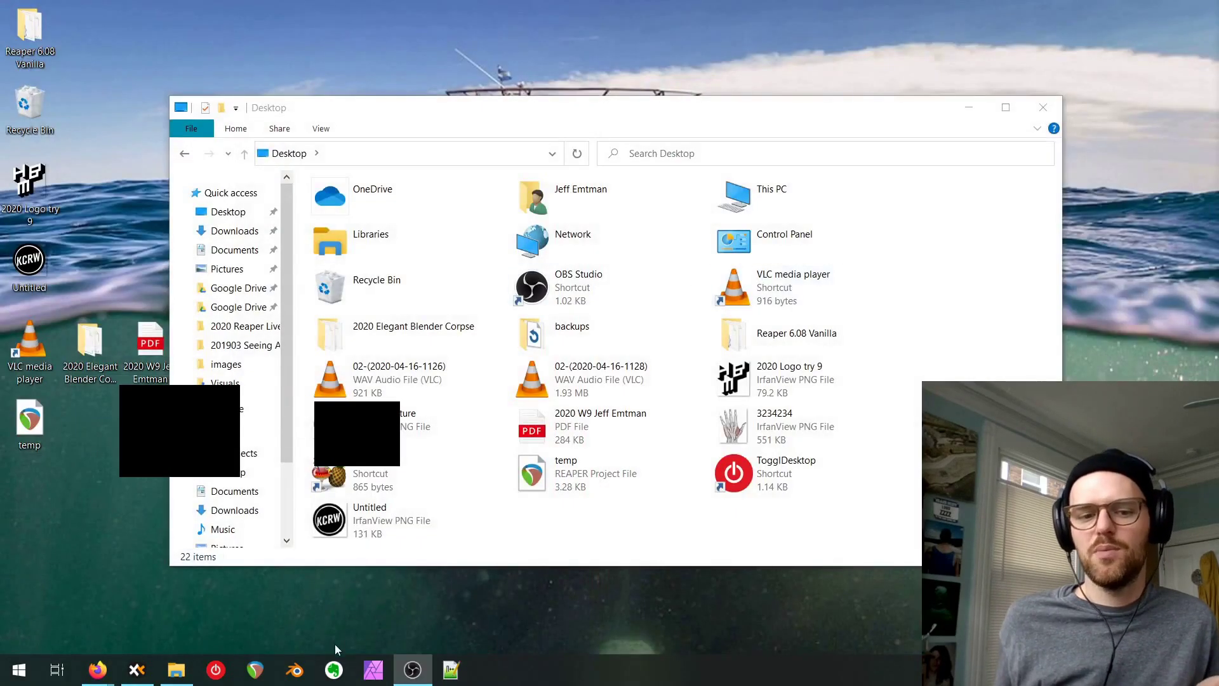
Start the customized REAPER installation and bring up the Seeing Auras_1 project.
left_click(255, 669)
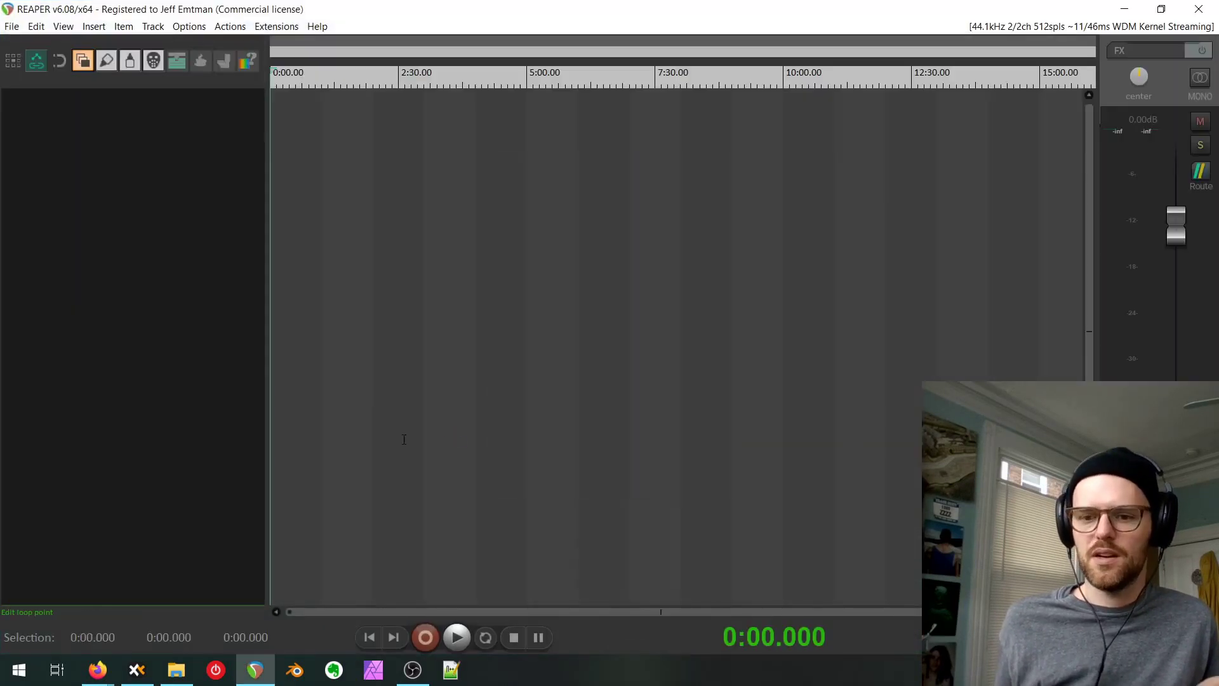
mouse_move(268, 370)
left_mouse_down()
mouse_move(228, 372)
mouse_move(267, 374)
left_mouse_up()
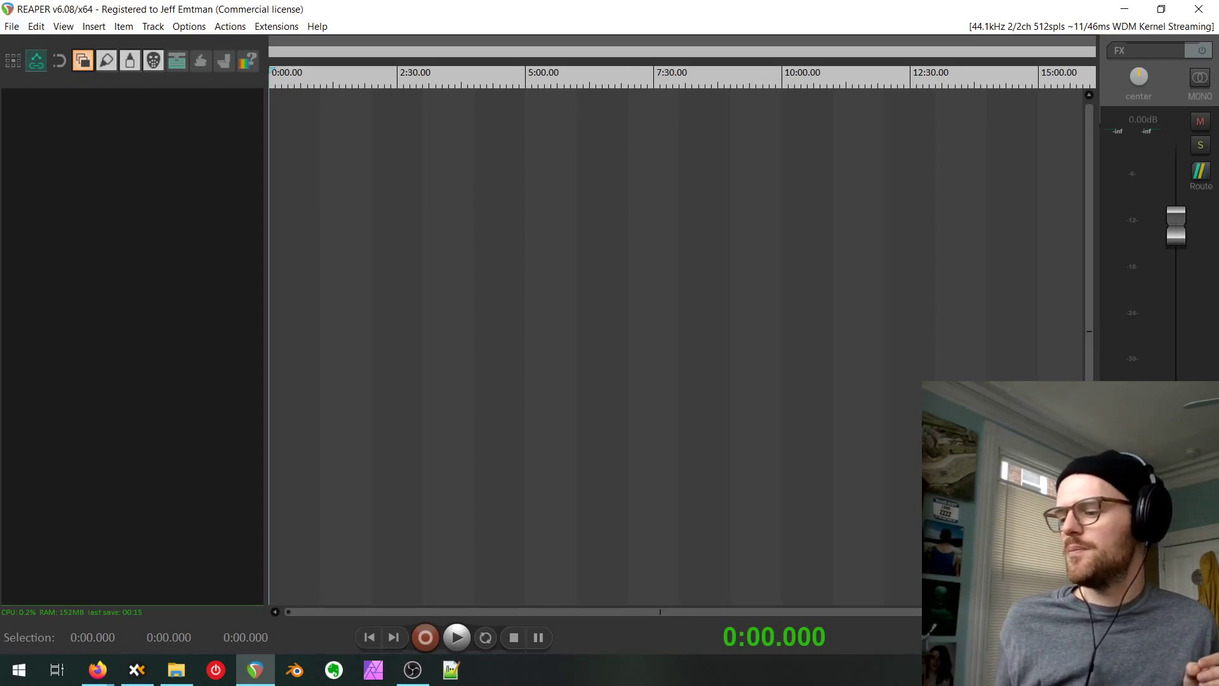
key("alt+Tab")
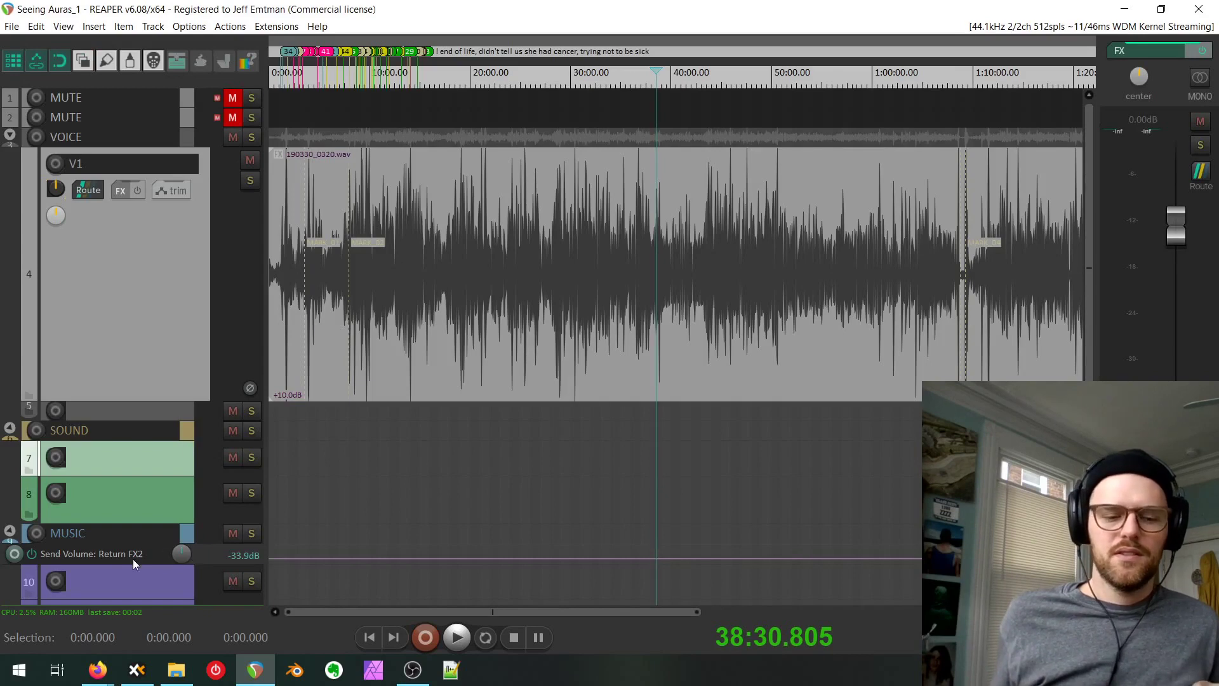
Hide the MUSIC track's send volume envelope and reduce track V1's height so the tracks down to Return FX2 fit on screen.
left_click(158, 548, "ctrl")
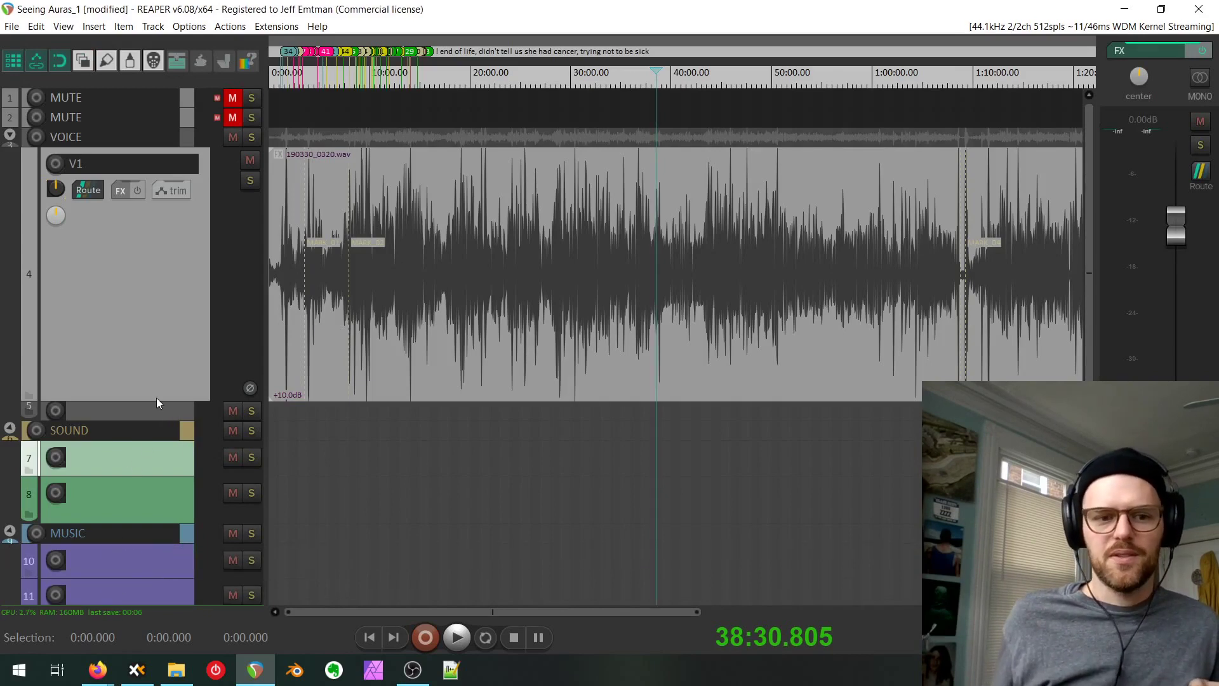
left_click_drag(159, 402, 183, 254)
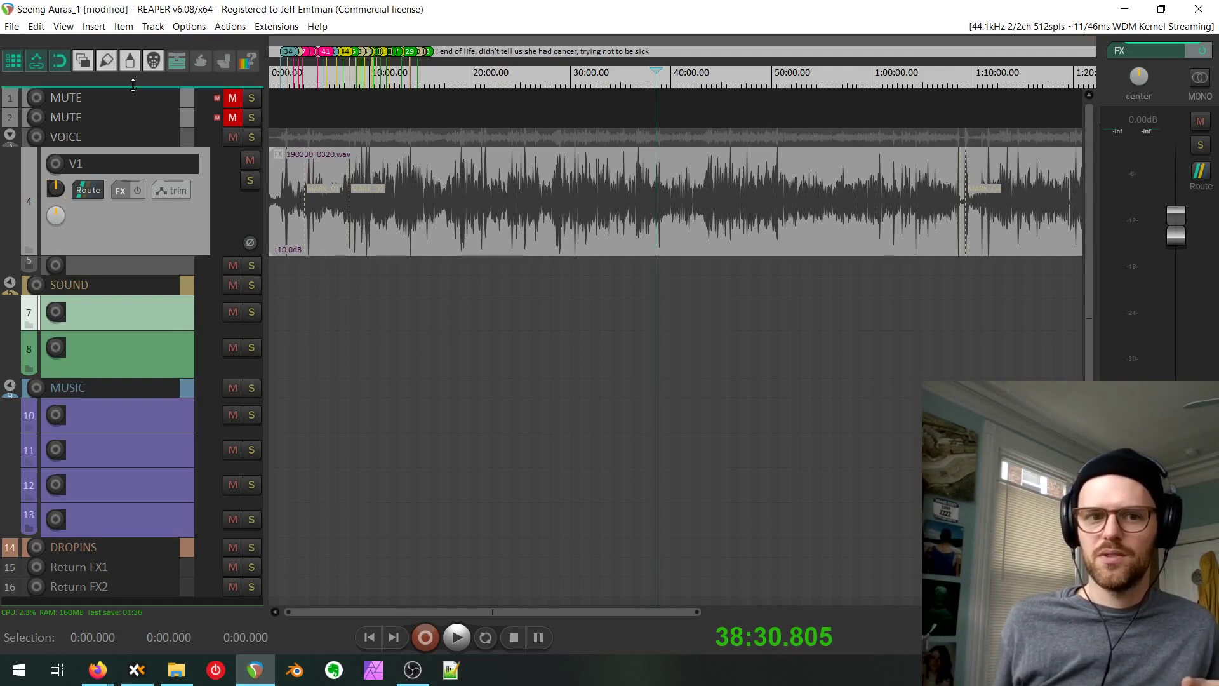
mouse_move(132, 85)
left_mouse_down()
mouse_move(133, 118)
mouse_move(133, 89)
left_mouse_up()
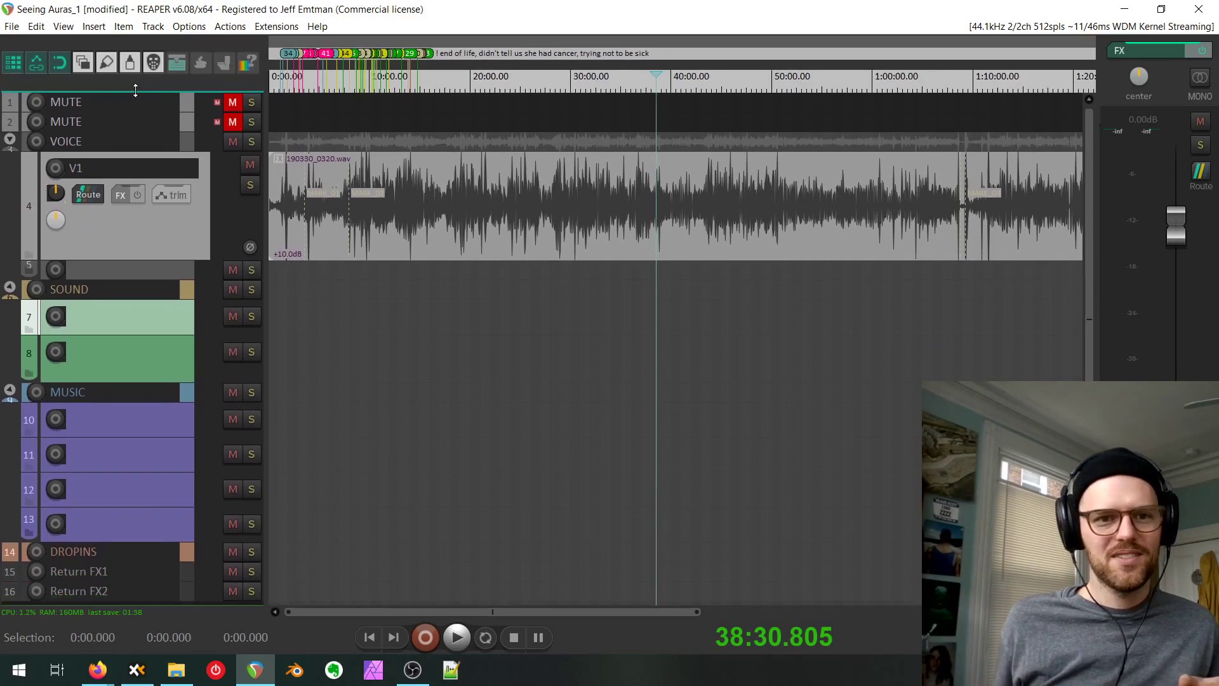
Select the 190330_0320.wav item on track V1 and examine its interview notes from the "setting up" marker through "origins of cats".
left_click(276, 26)
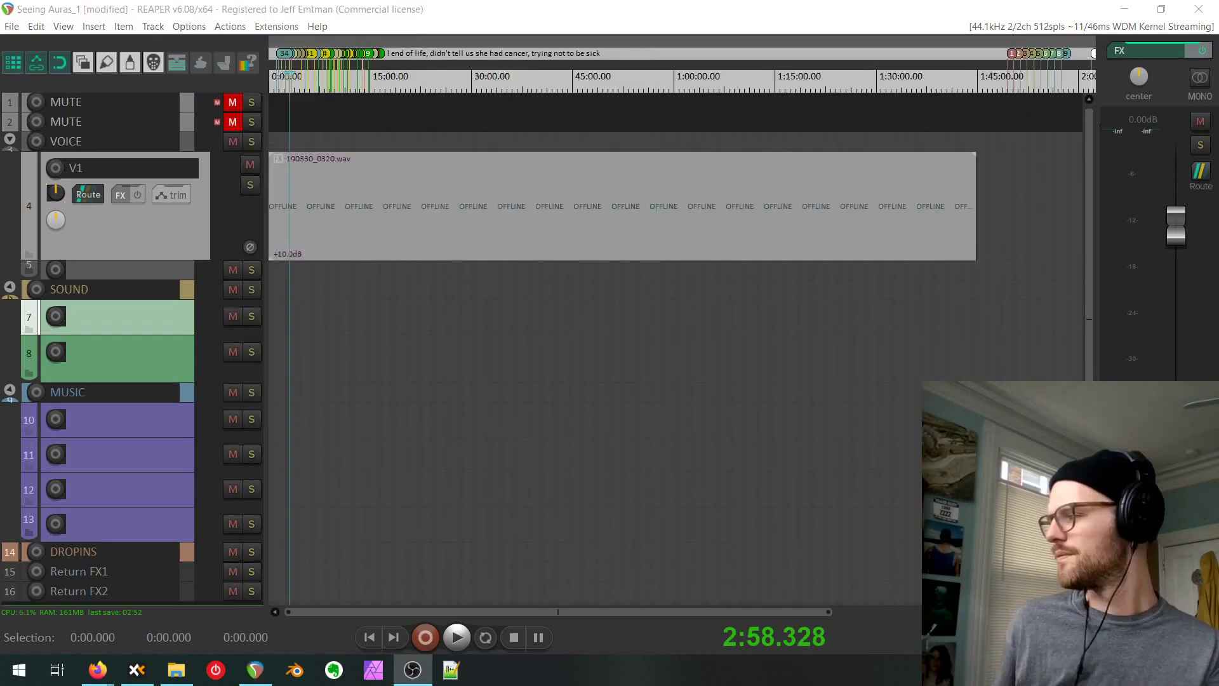
left_click(527, 220)
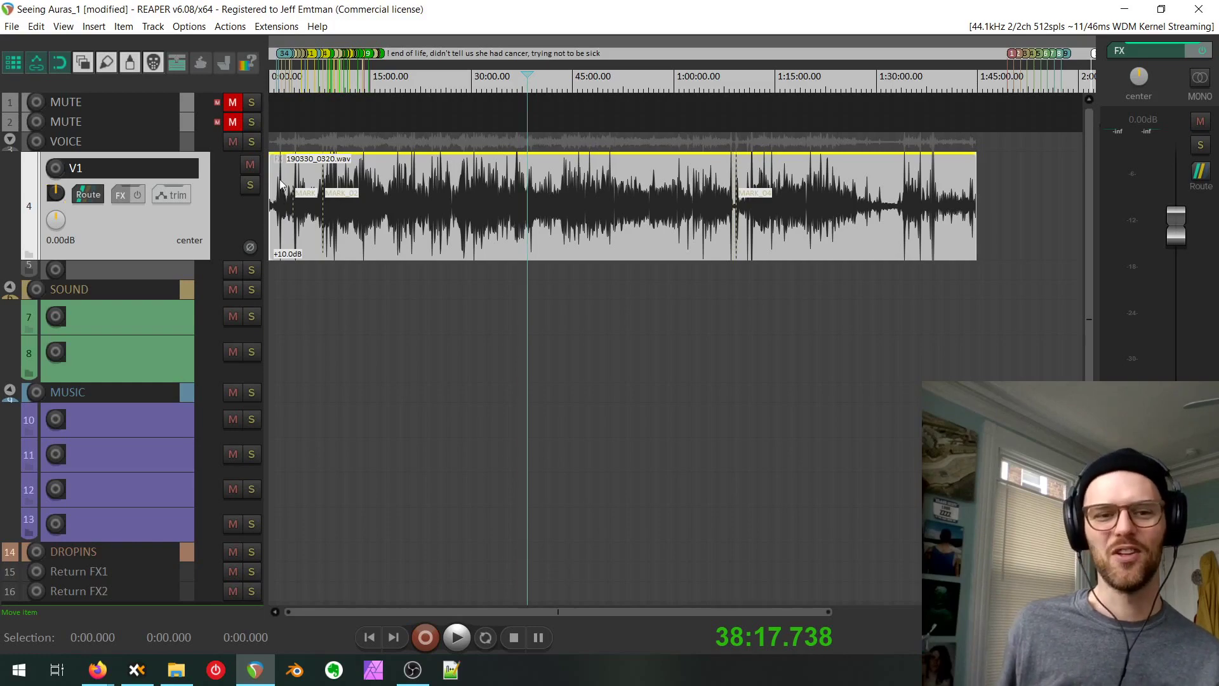
scroll(280, 184, "up", 10)
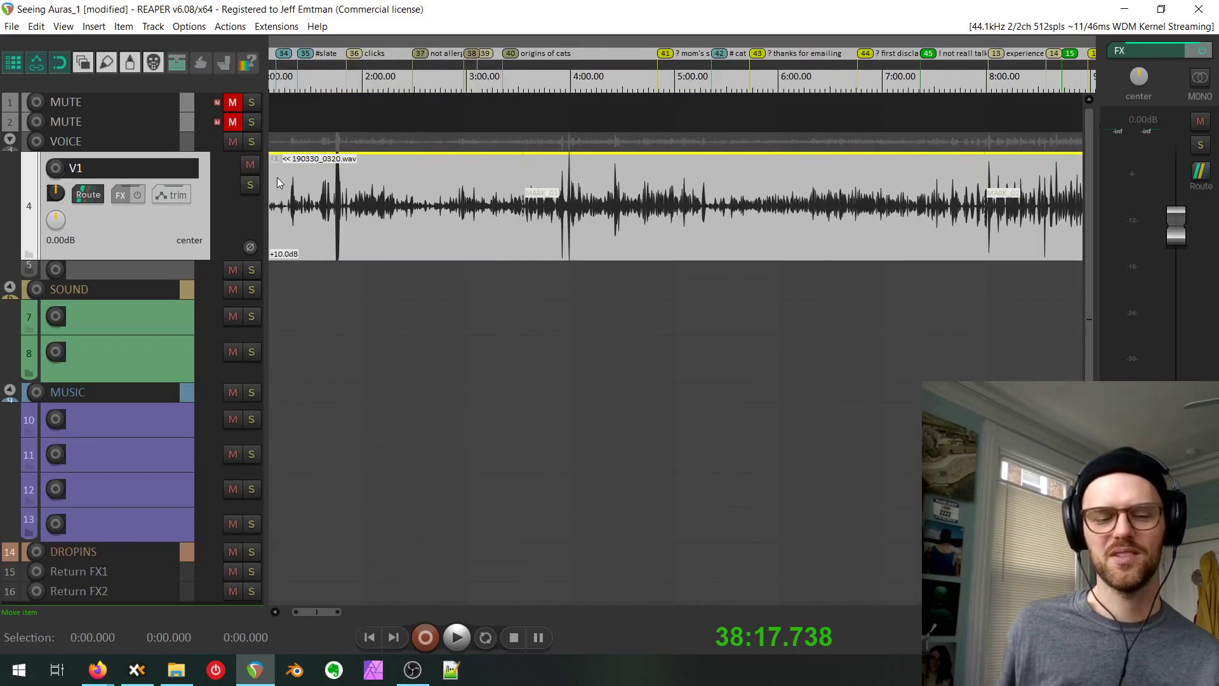
scroll(280, 184, "up", 8)
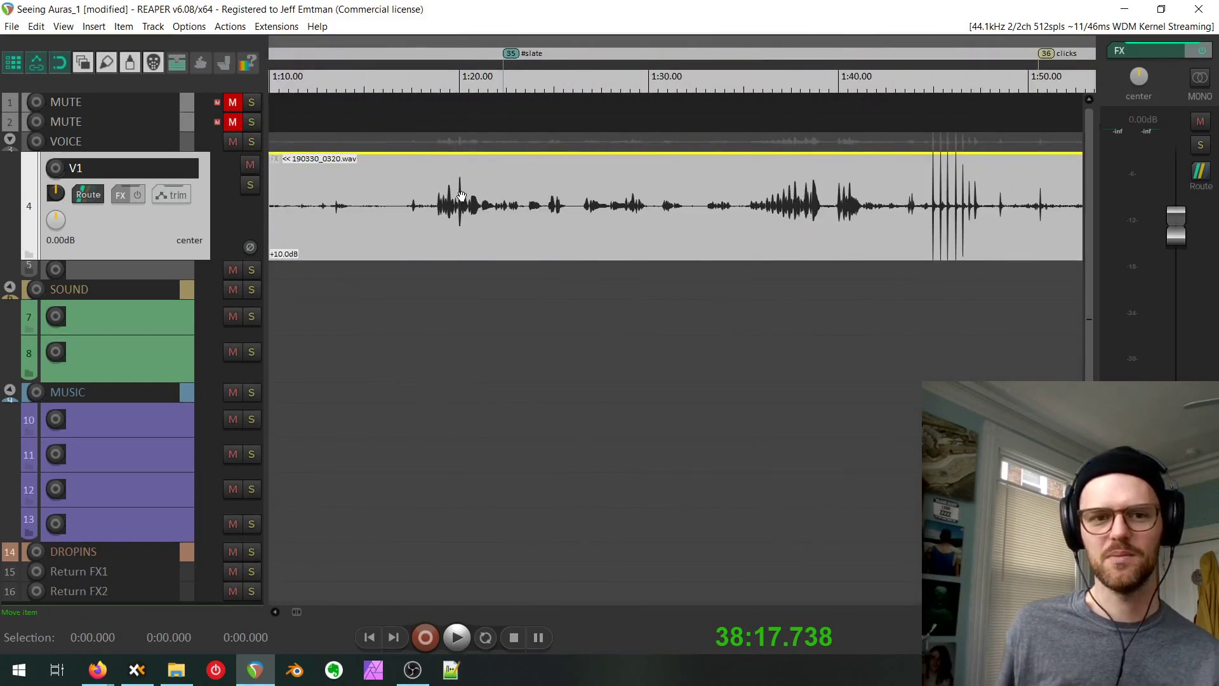
left_click_drag(461, 196, 663, 213)
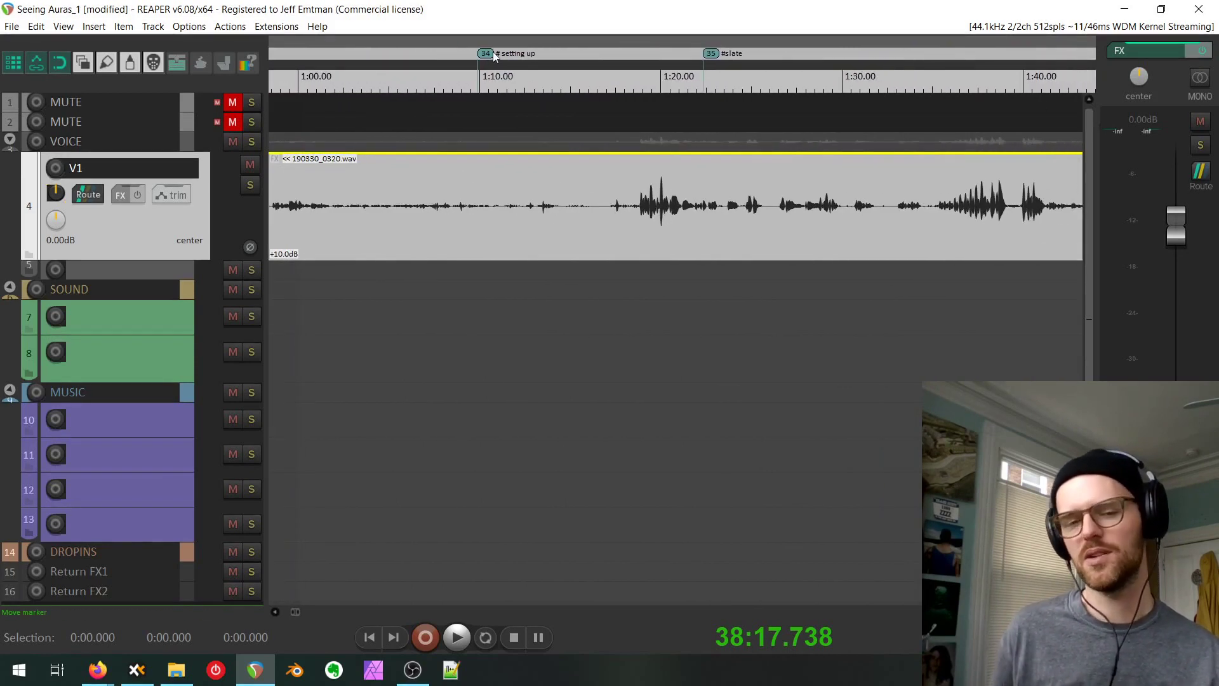
mouse_move(738, 103)
left_mouse_down()
mouse_move(521, 103)
mouse_move(351, 155)
left_mouse_up()
left_click_drag(740, 117, 457, 143)
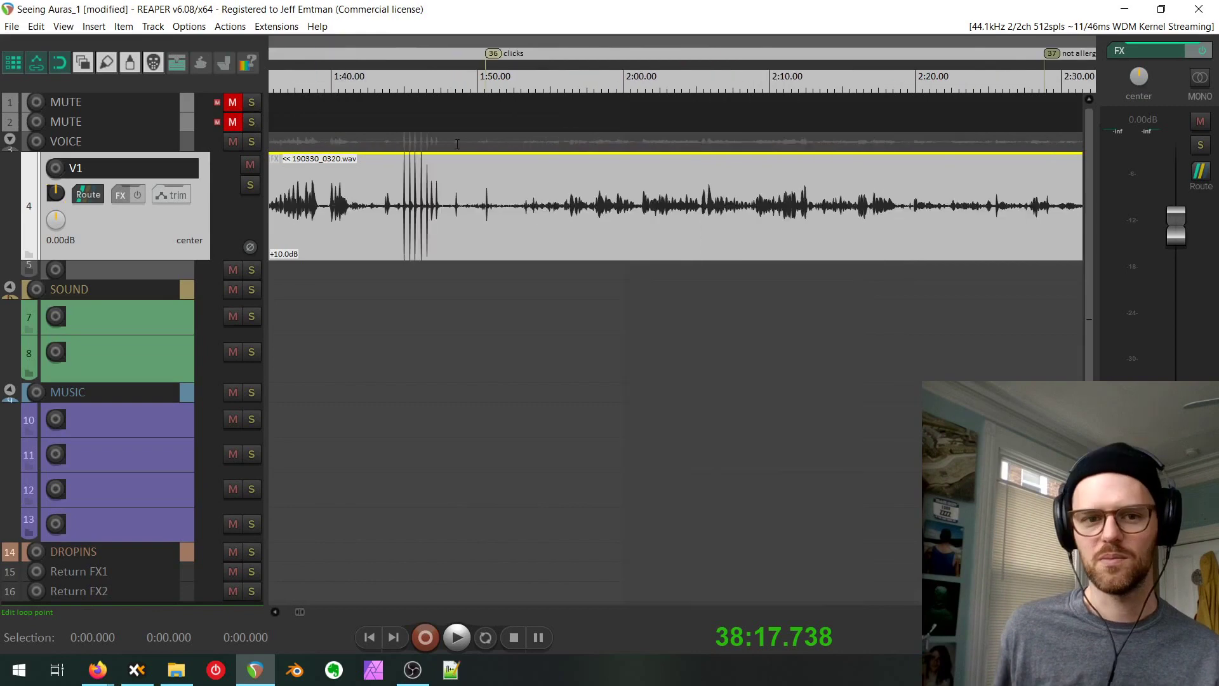
mouse_move(657, 159)
left_mouse_down()
mouse_move(478, 163)
mouse_move(452, 189)
left_mouse_up()
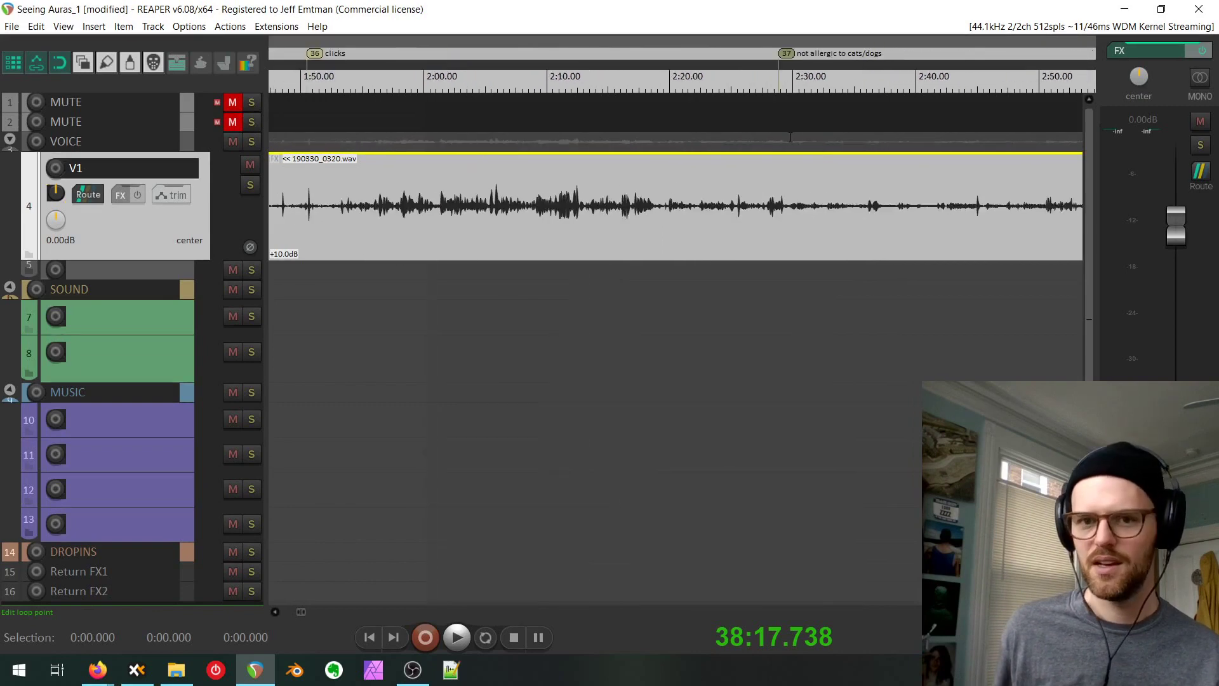
left_click_drag(794, 136, 515, 129)
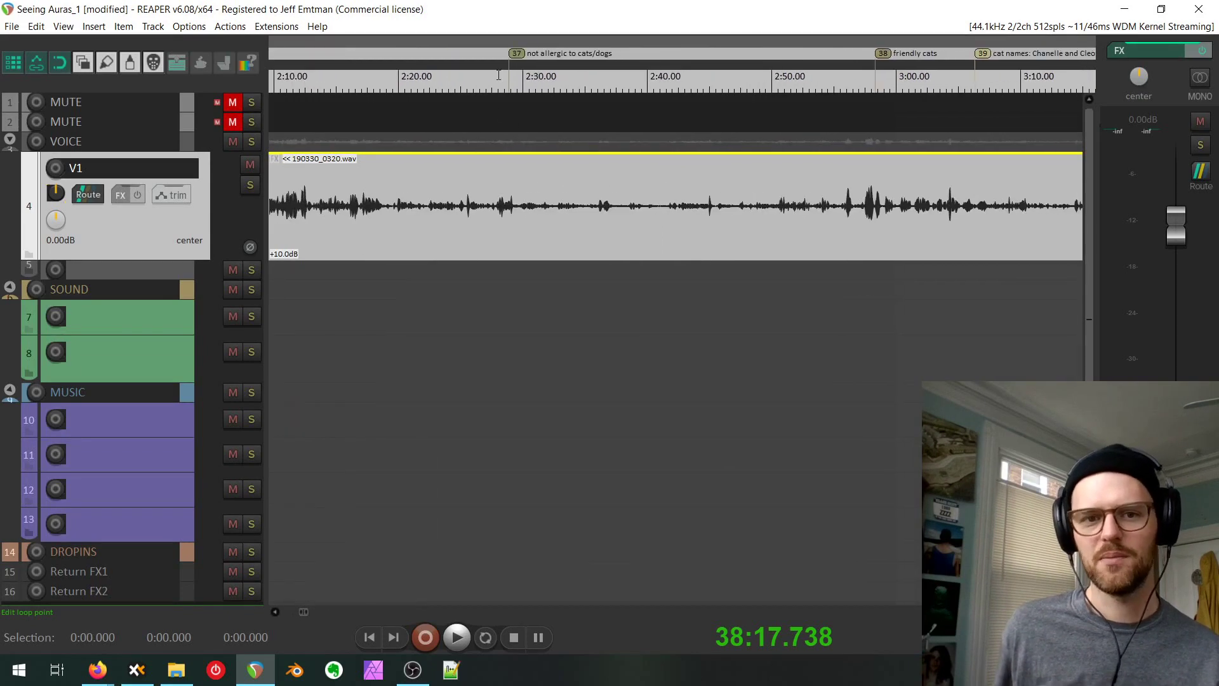
left_click_drag(679, 114, 260, 105)
mouse_move(482, 111)
left_mouse_down()
mouse_move(425, 104)
mouse_move(435, 102)
left_mouse_up()
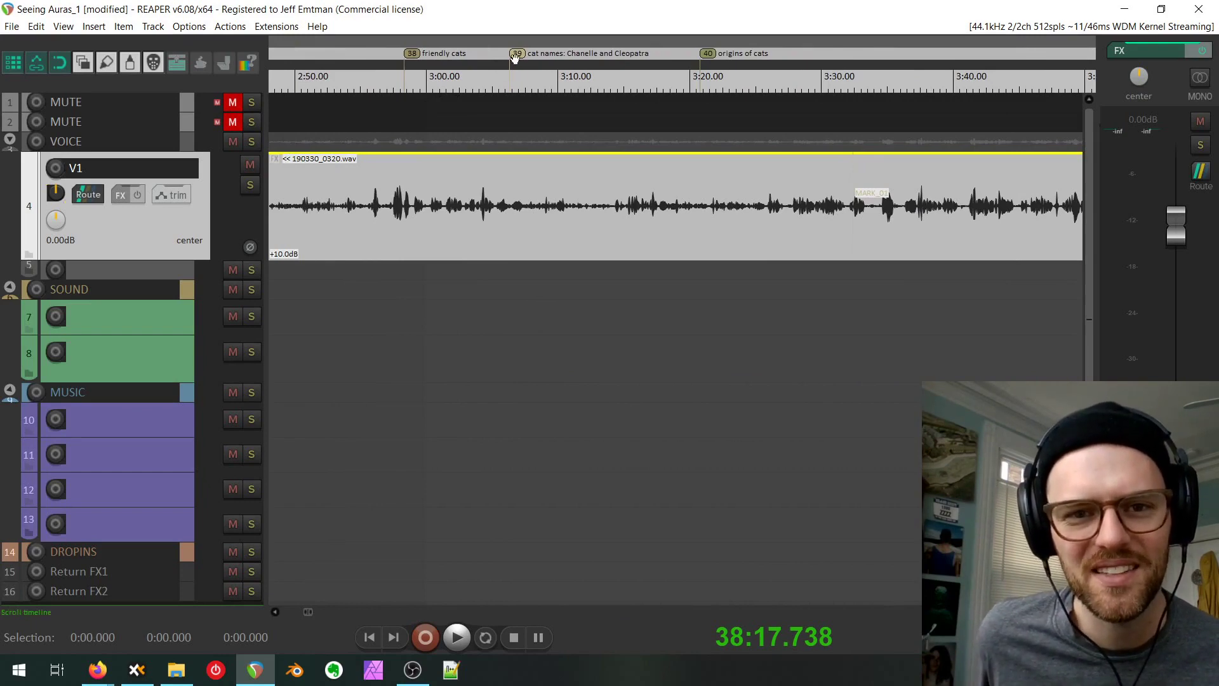
scroll(572, 89, "down", 6)
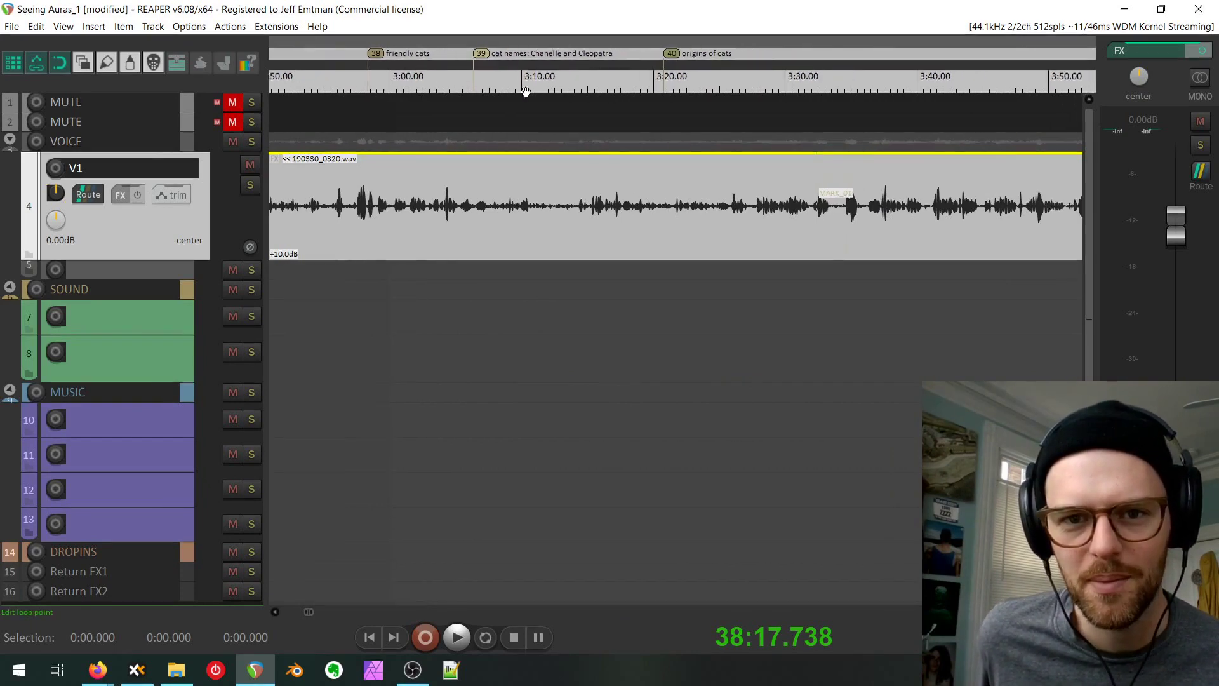
mouse_move(414, 153)
left_mouse_down()
mouse_move(368, 185)
mouse_move(309, 180)
left_mouse_up()
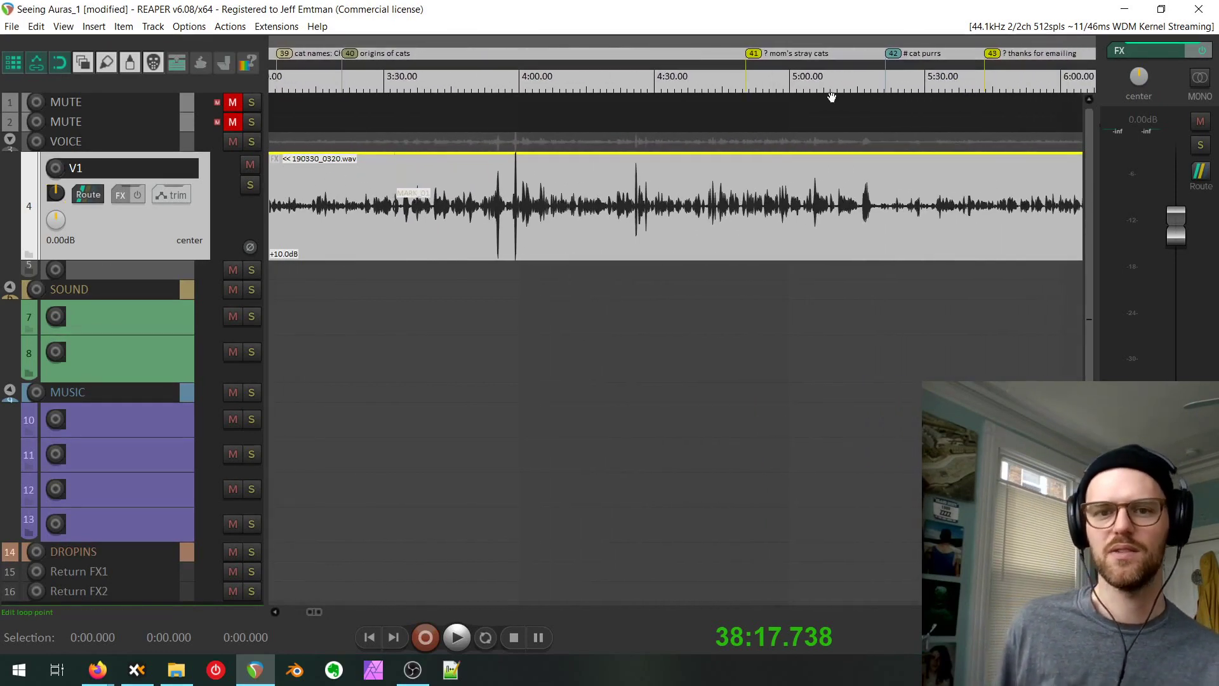
Examine the markers "mom's stray cats", "cat purrs" and "thanks for emailing", and compare their color coding with the rest of the recording.
scroll(550, 79, "up", 5)
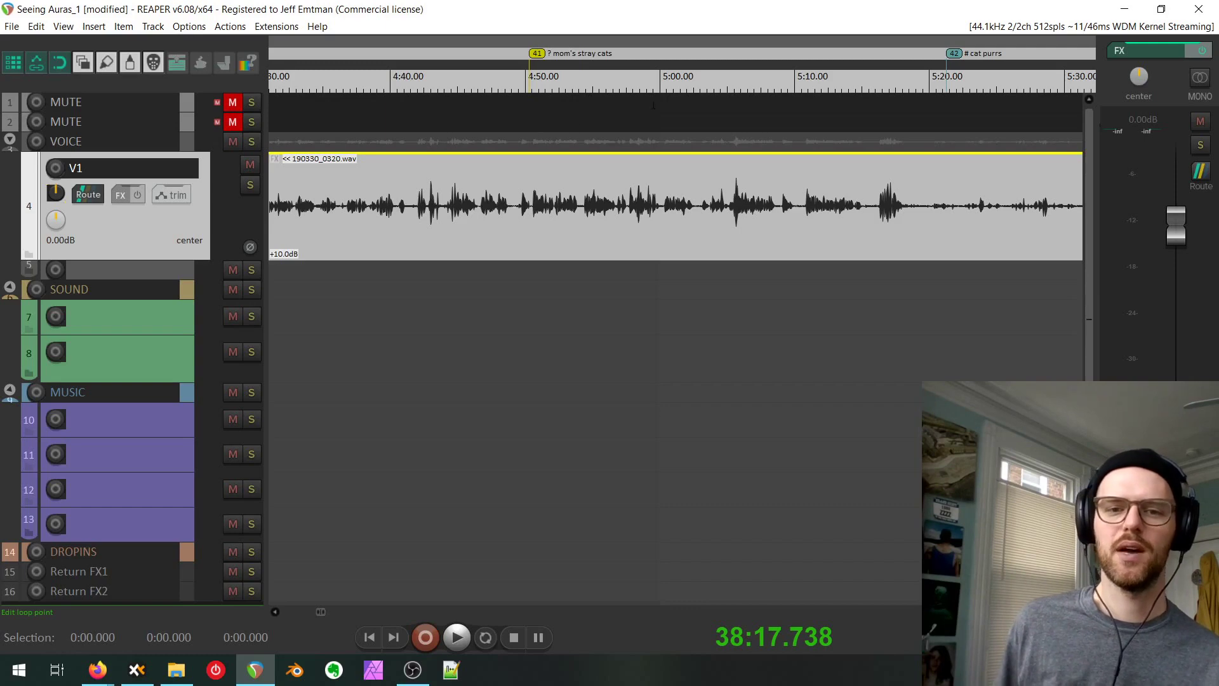
left_click_drag(689, 89, 377, 107)
left_click_drag(667, 89, 472, 76)
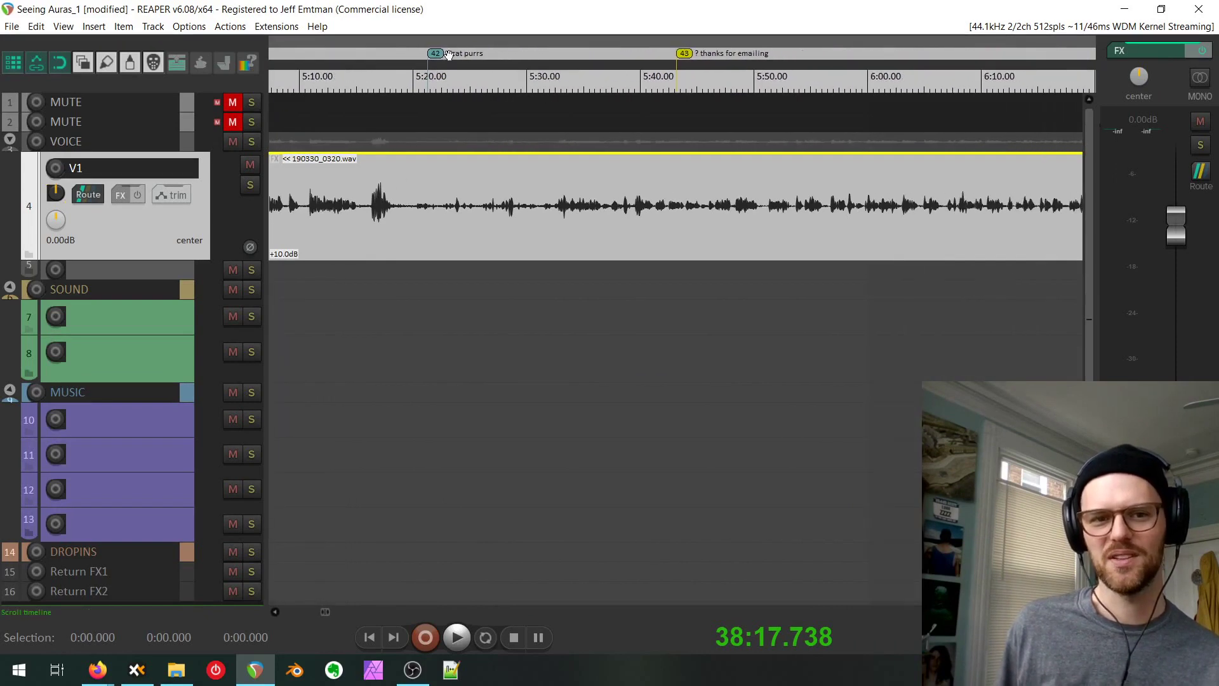
left_click_drag(697, 83, 419, 113)
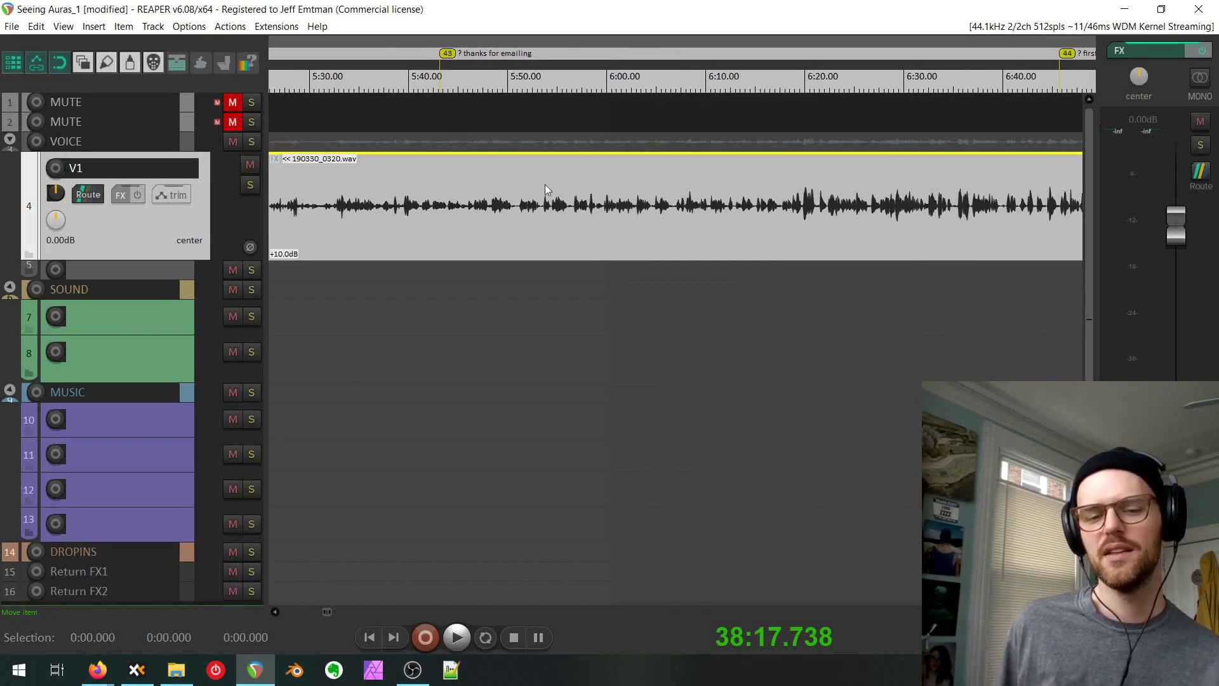
scroll(584, 267, "down", 10)
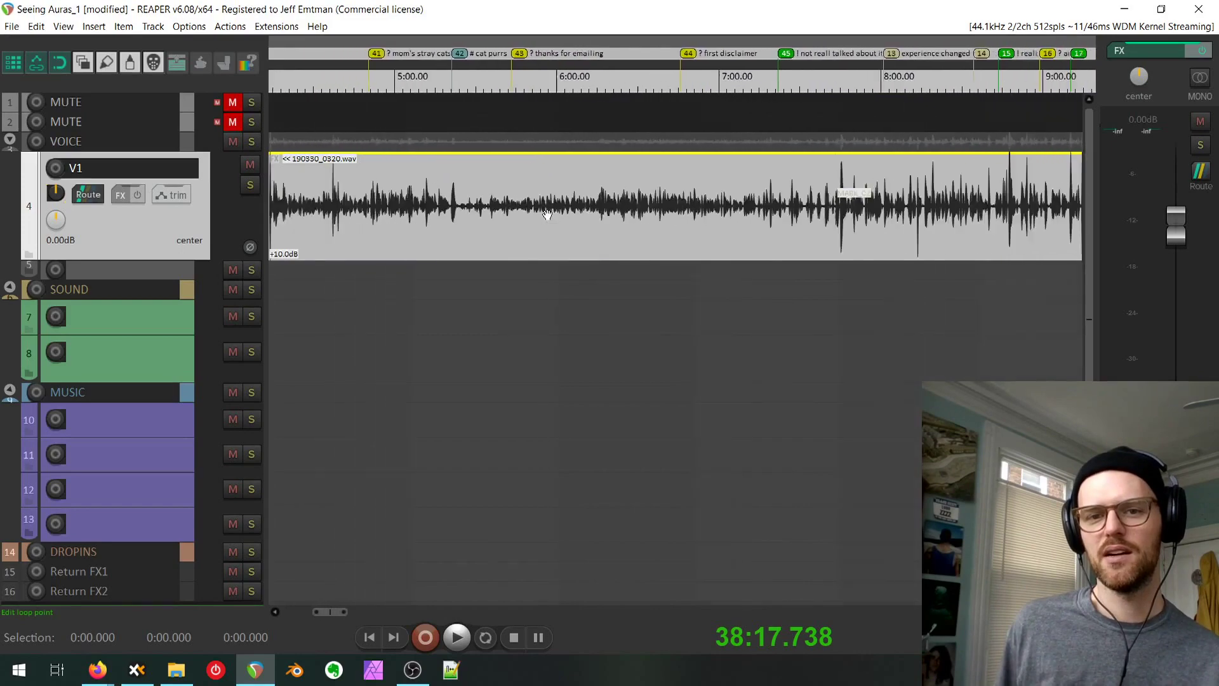
left_click_drag(629, 259, 728, 268)
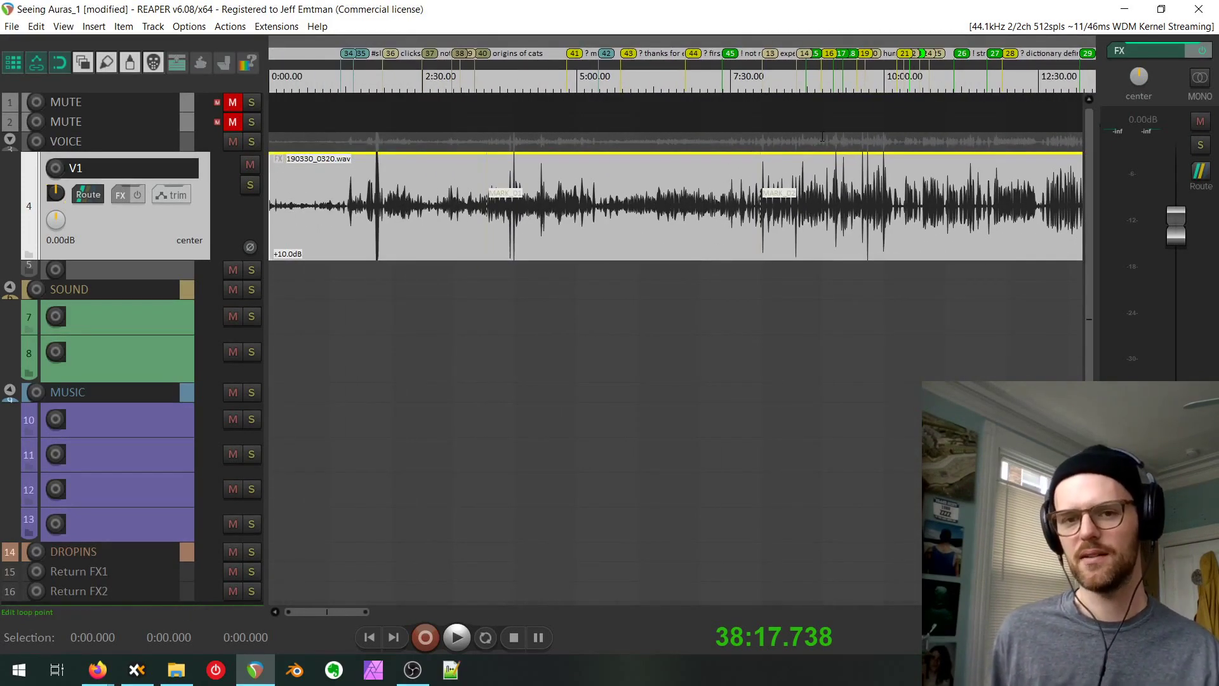
Examine the exclamation and dollar-sign markers and their neighbors, from marker 45 at about 7:20 through marker 24, "11 at time of death".
scroll(855, 114, "up", 8)
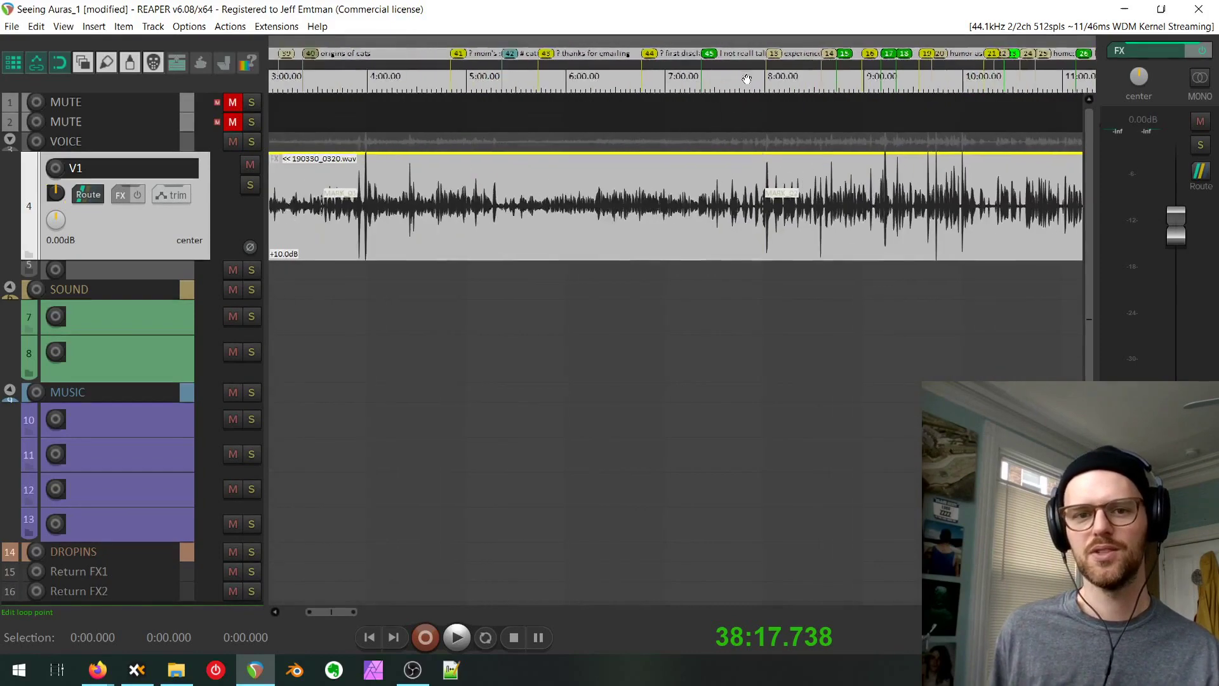
mouse_move(576, 46)
left_mouse_down()
mouse_move(577, 36)
mouse_move(577, 70)
mouse_move(568, 62)
left_mouse_up()
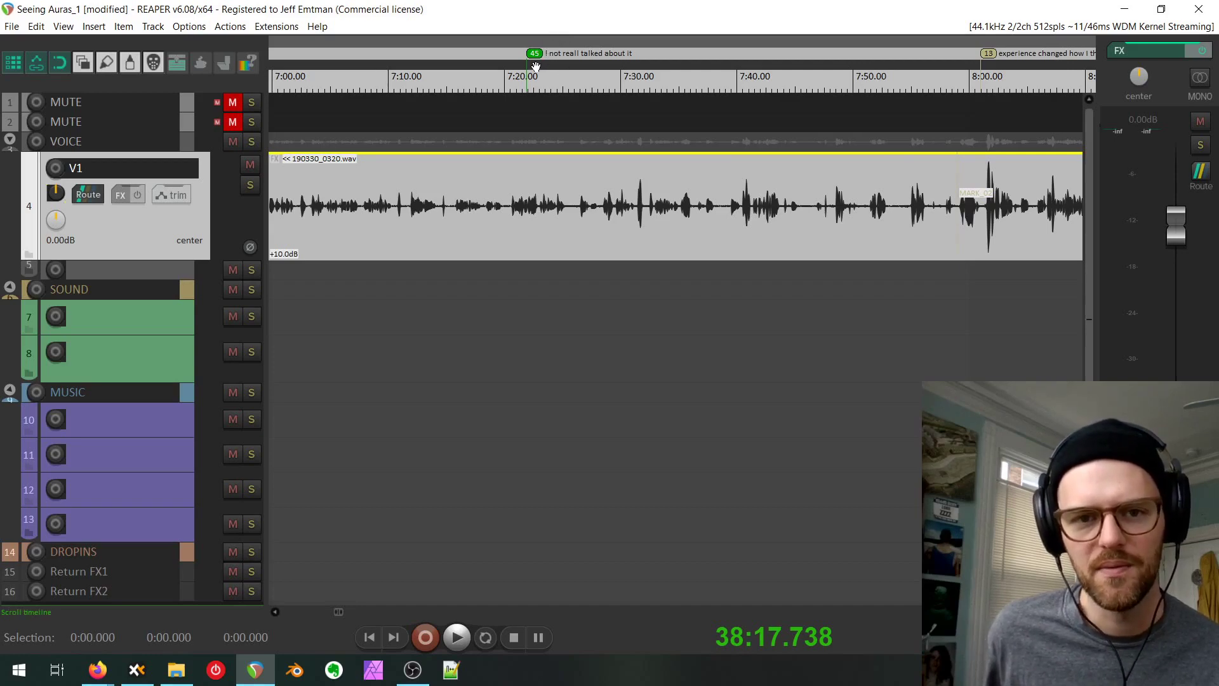
left_click_drag(536, 67, 823, 117)
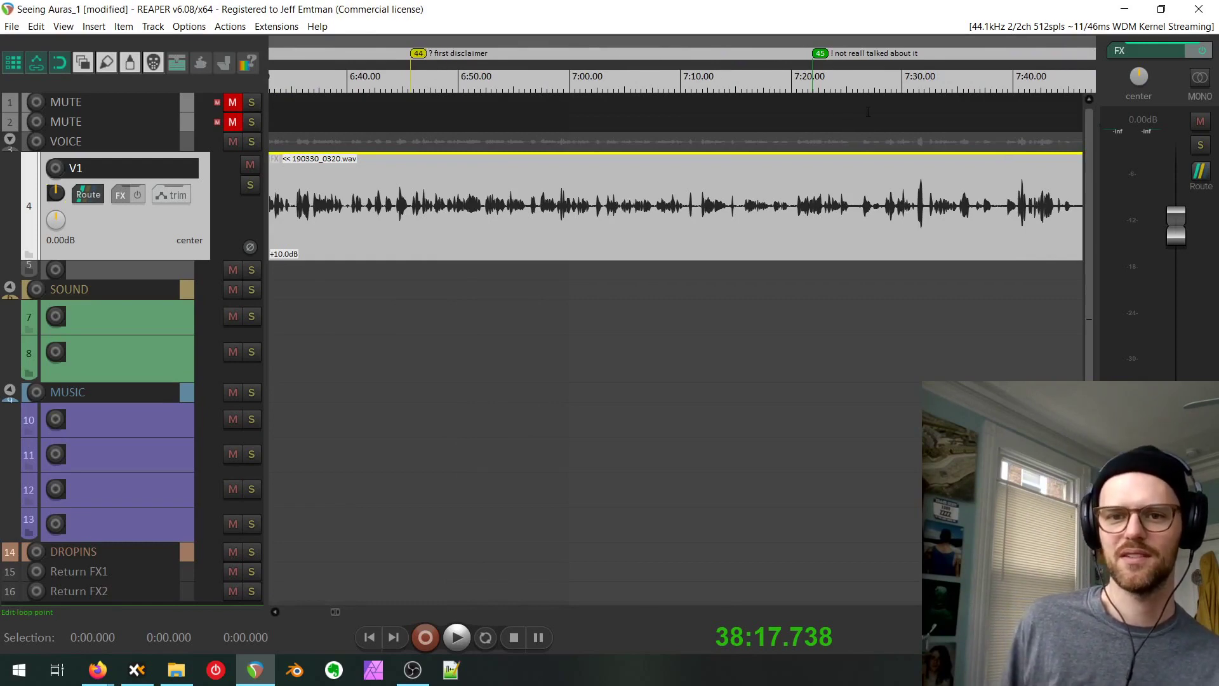
mouse_move(868, 112)
left_mouse_down()
mouse_move(526, 114)
mouse_move(523, 61)
left_mouse_up()
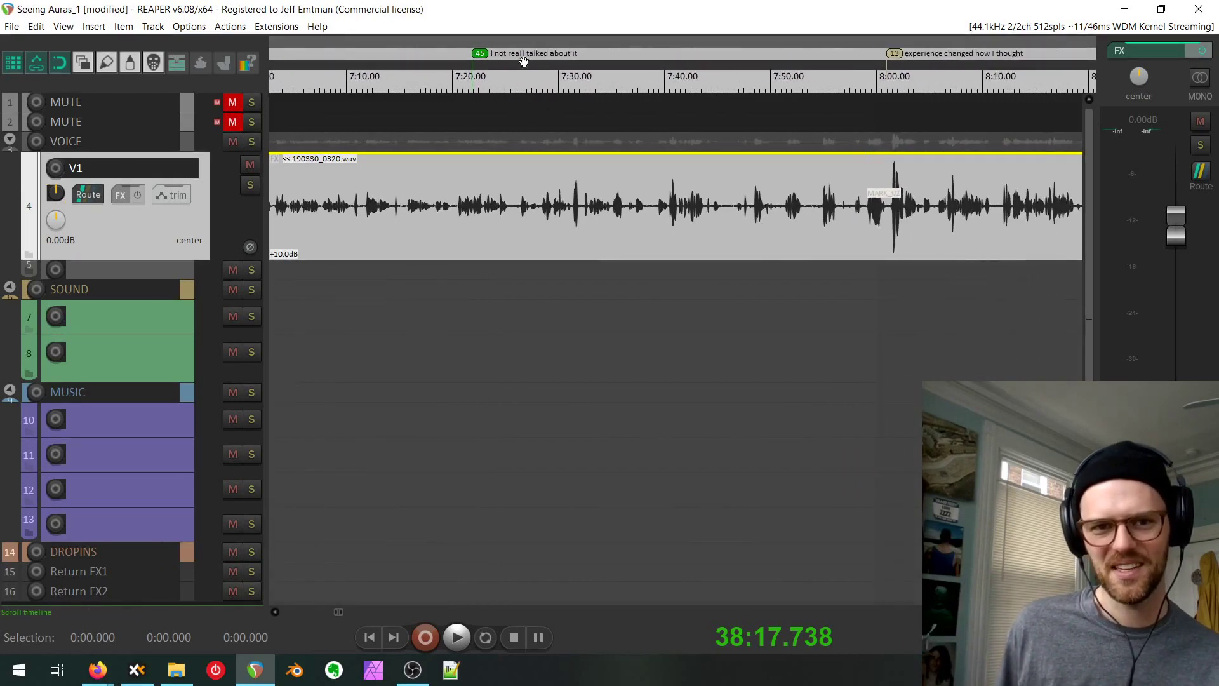
mouse_move(762, 106)
left_mouse_down()
mouse_move(553, 98)
mouse_move(543, 162)
left_mouse_up()
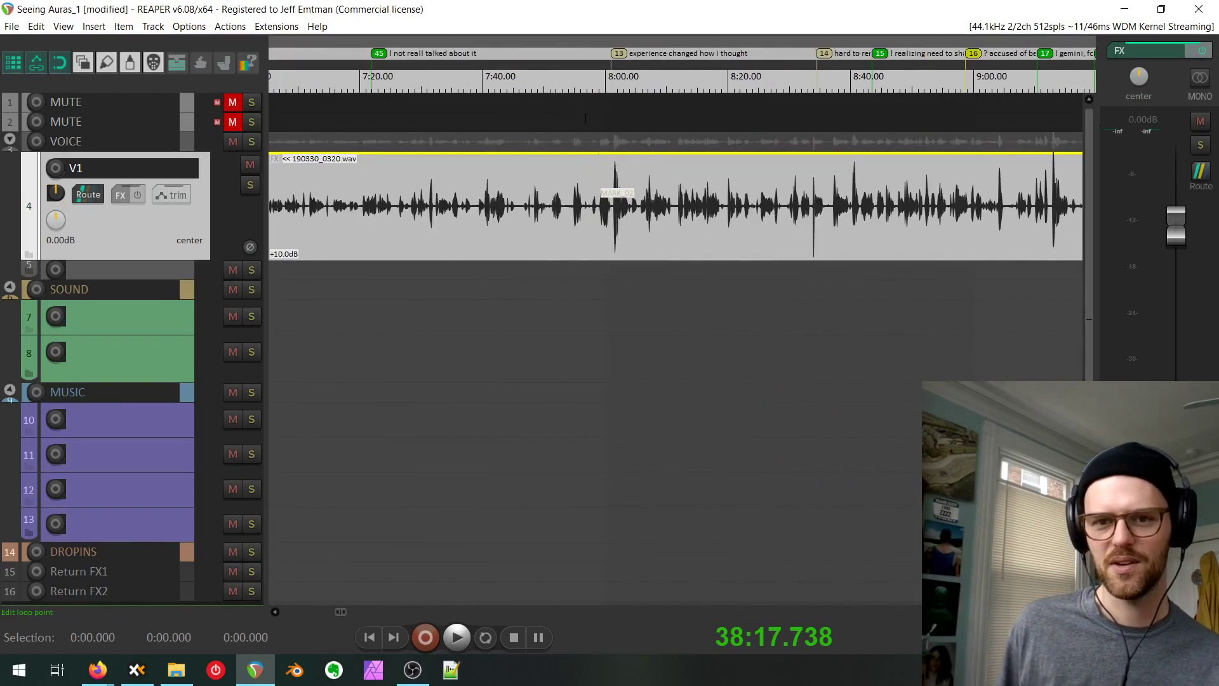
left_click_drag(883, 109, 620, 33)
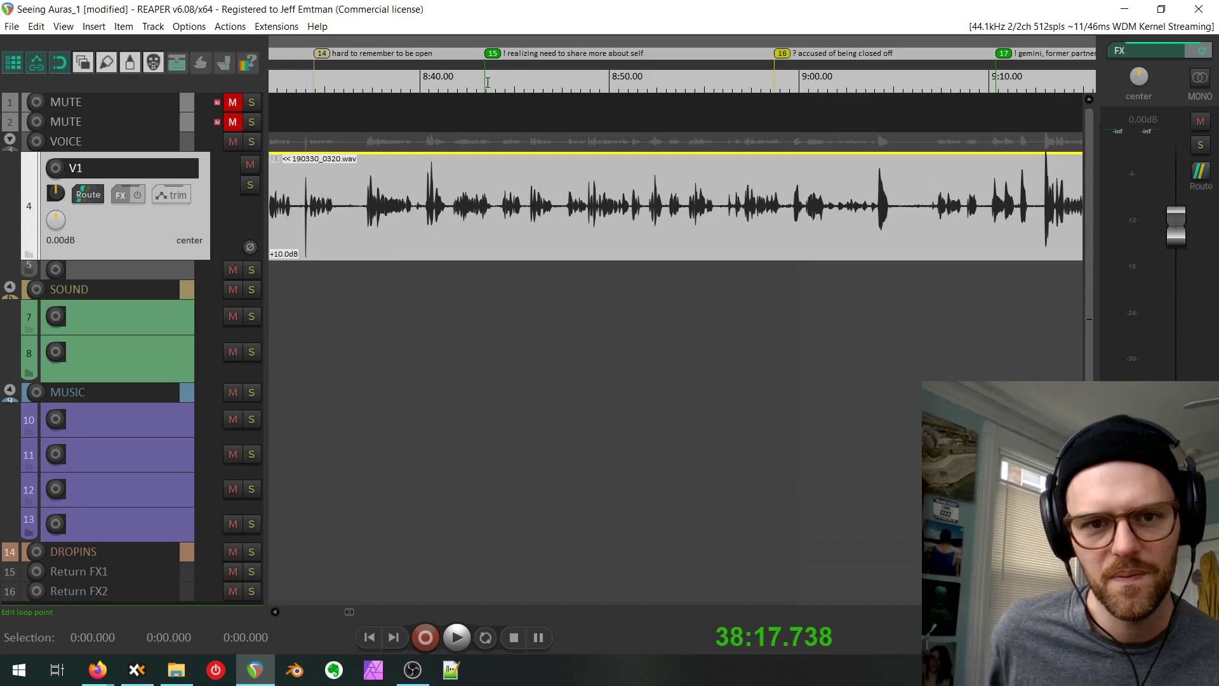
left_click_drag(472, 85, 643, 87)
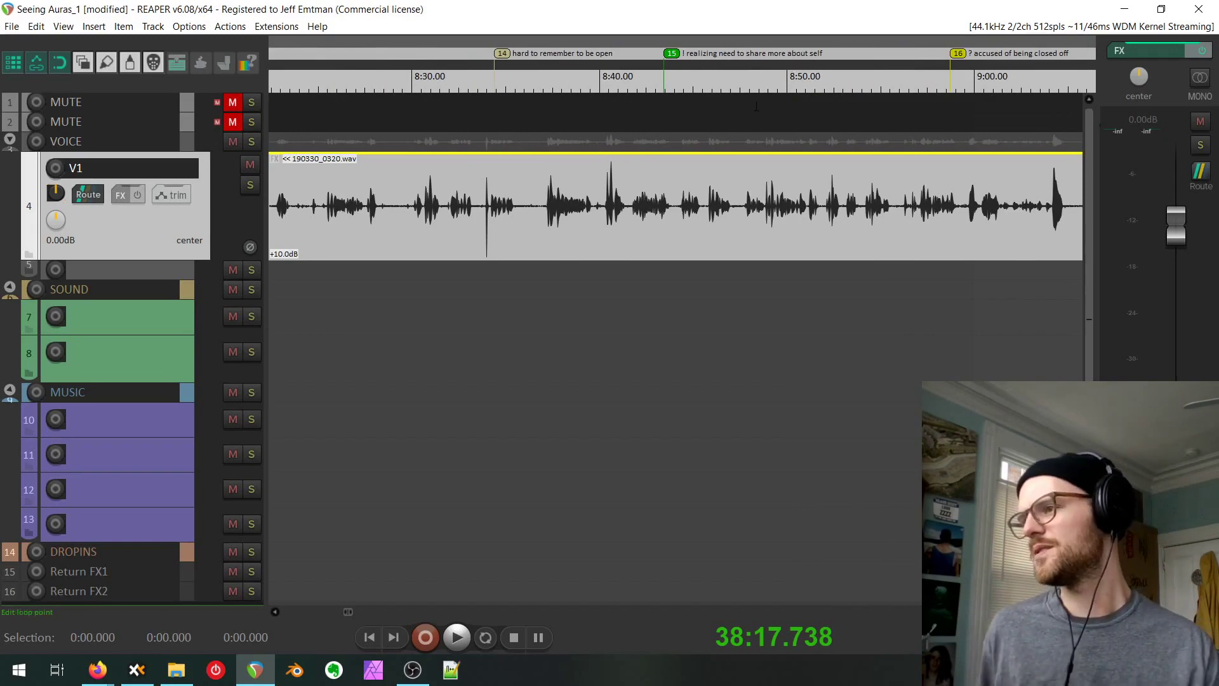
left_click_drag(694, 104, 634, 93)
scroll(635, 77, "up", 4)
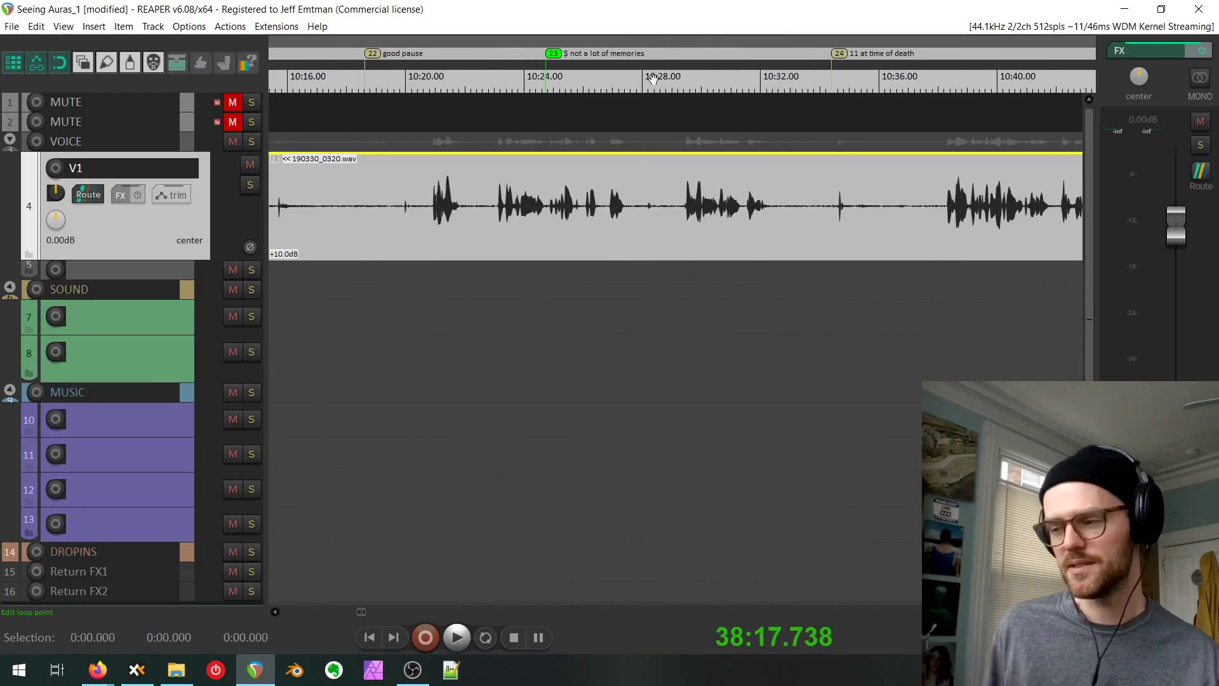
scroll(652, 71, "up", 1)
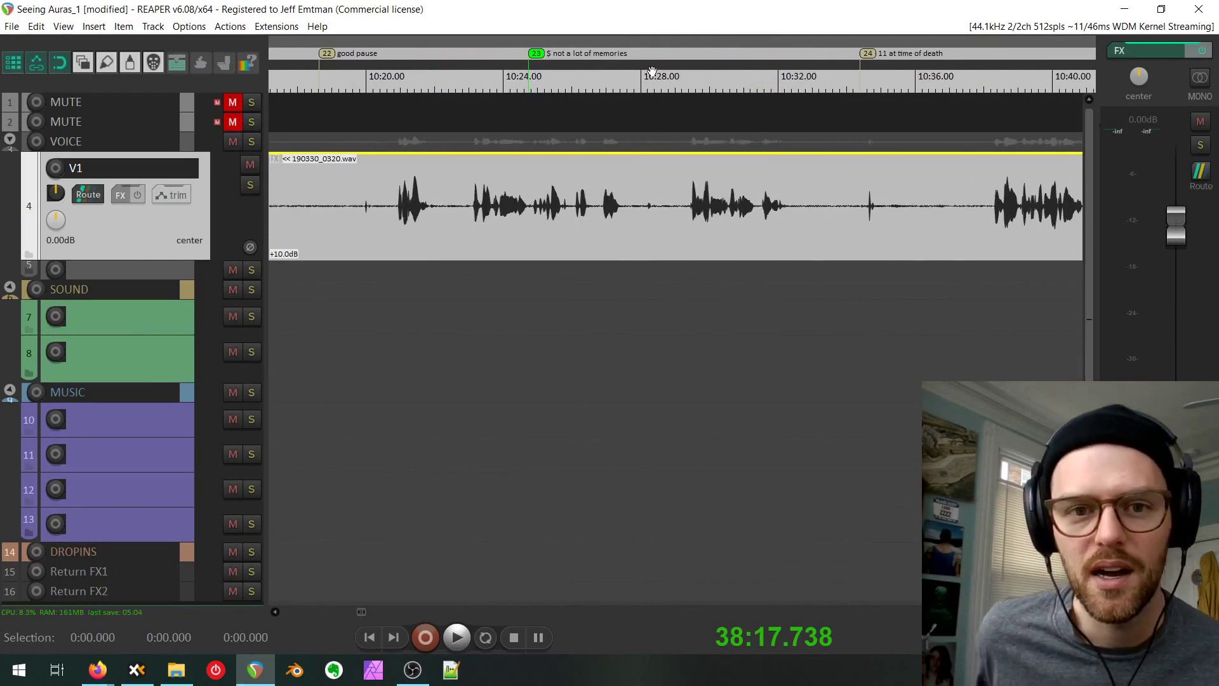
Add a marker named "! mom was good" at about 16:20.8 in the interview recording, past the "end of life" marker.
left_click_drag(653, 72, 875, 105)
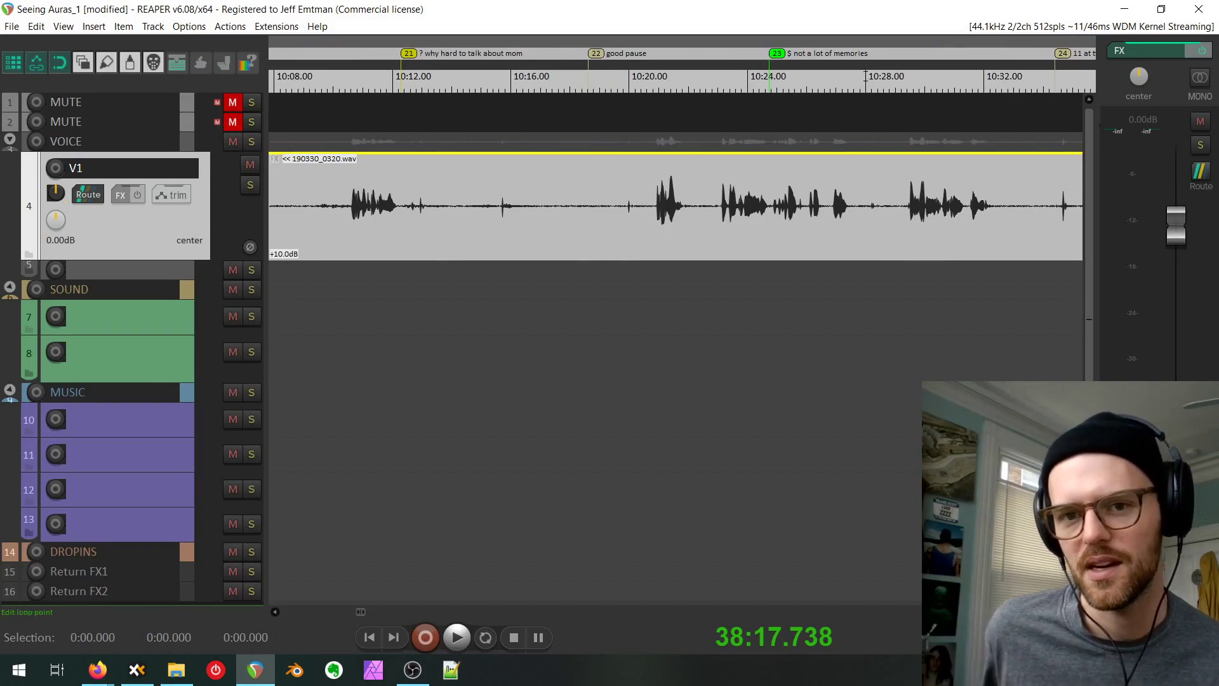
scroll(882, 76, "down", 8)
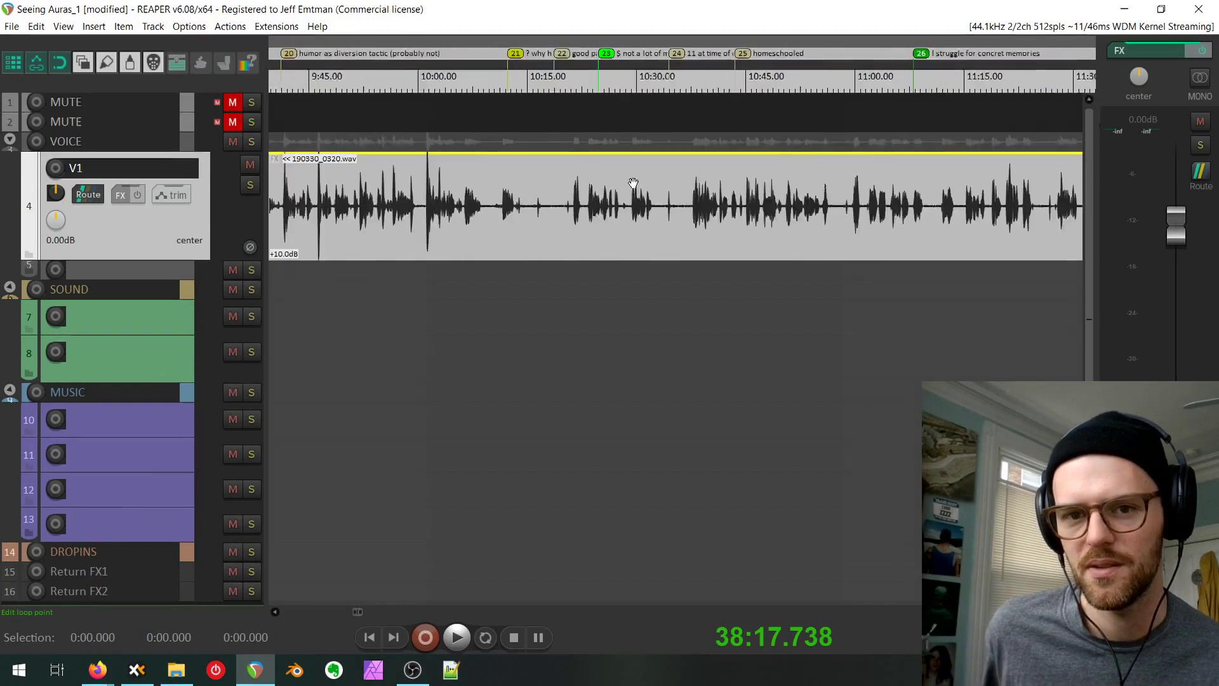
scroll(634, 255, "down", 8)
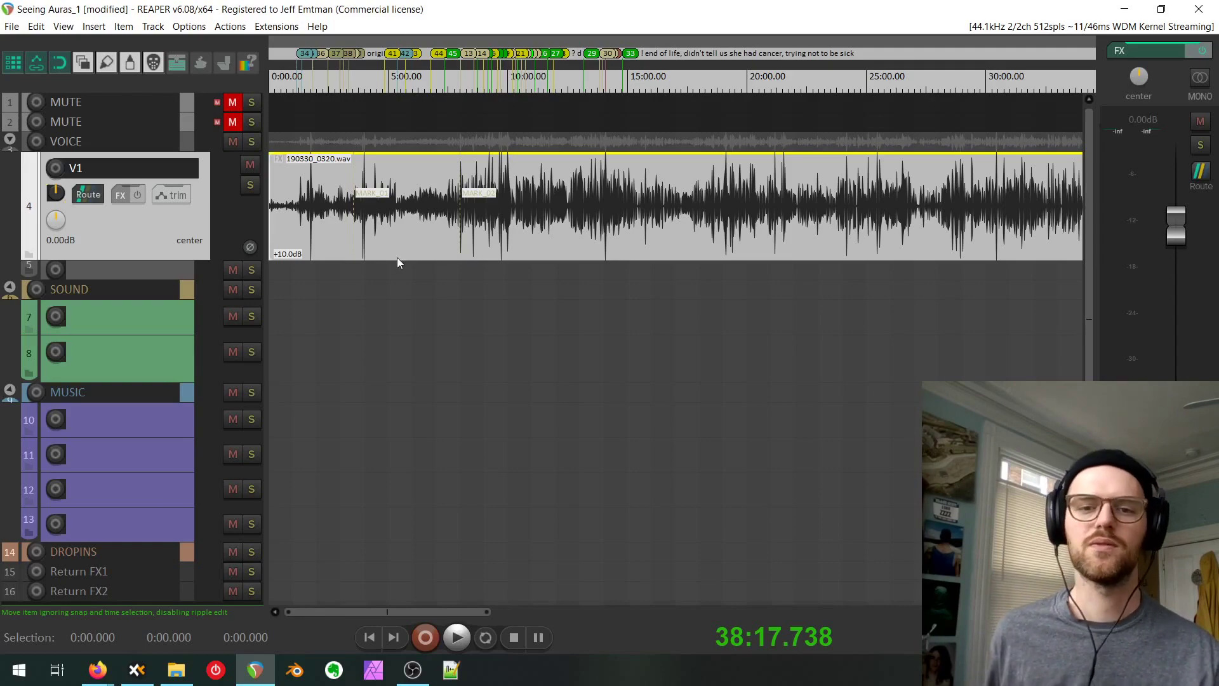
scroll(617, 135, "up", 2)
scroll(617, 135, "up", 5)
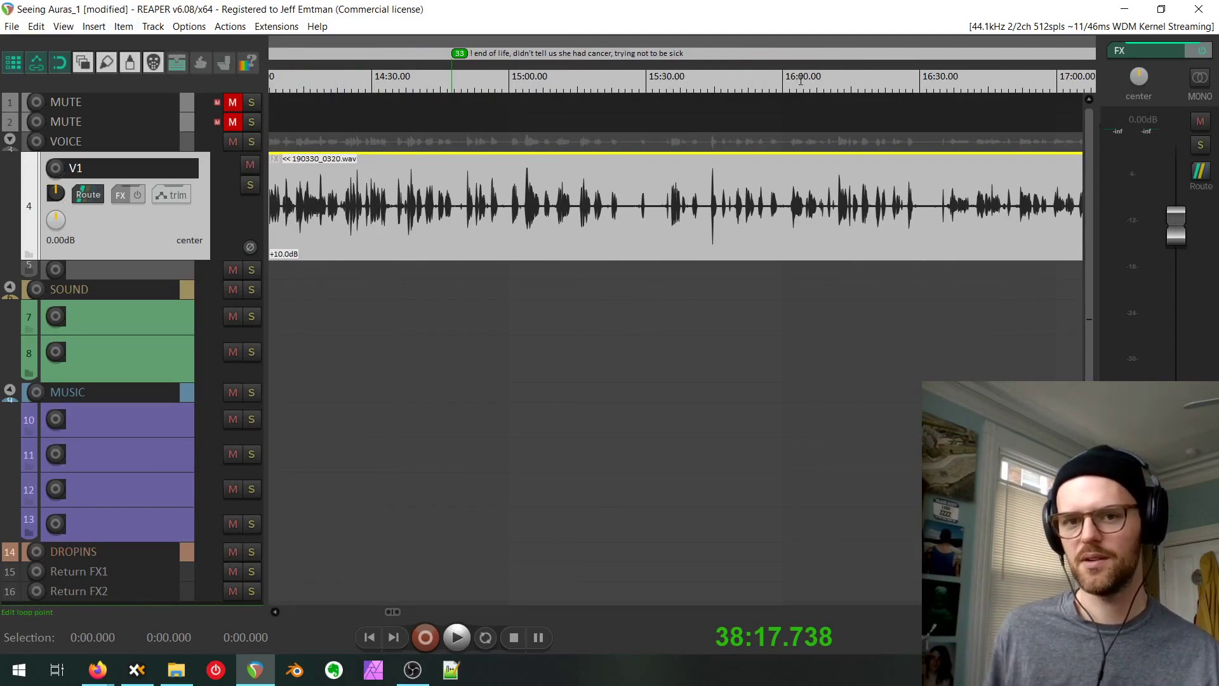
left_click(879, 345)
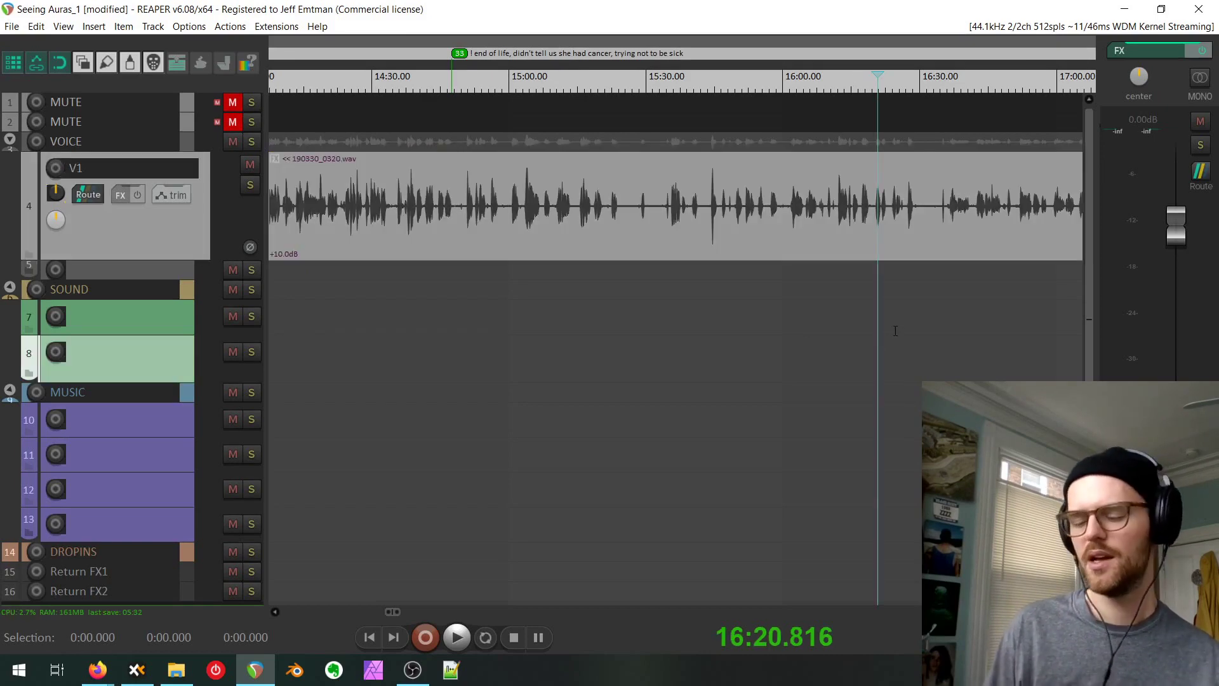
key("shift+m")
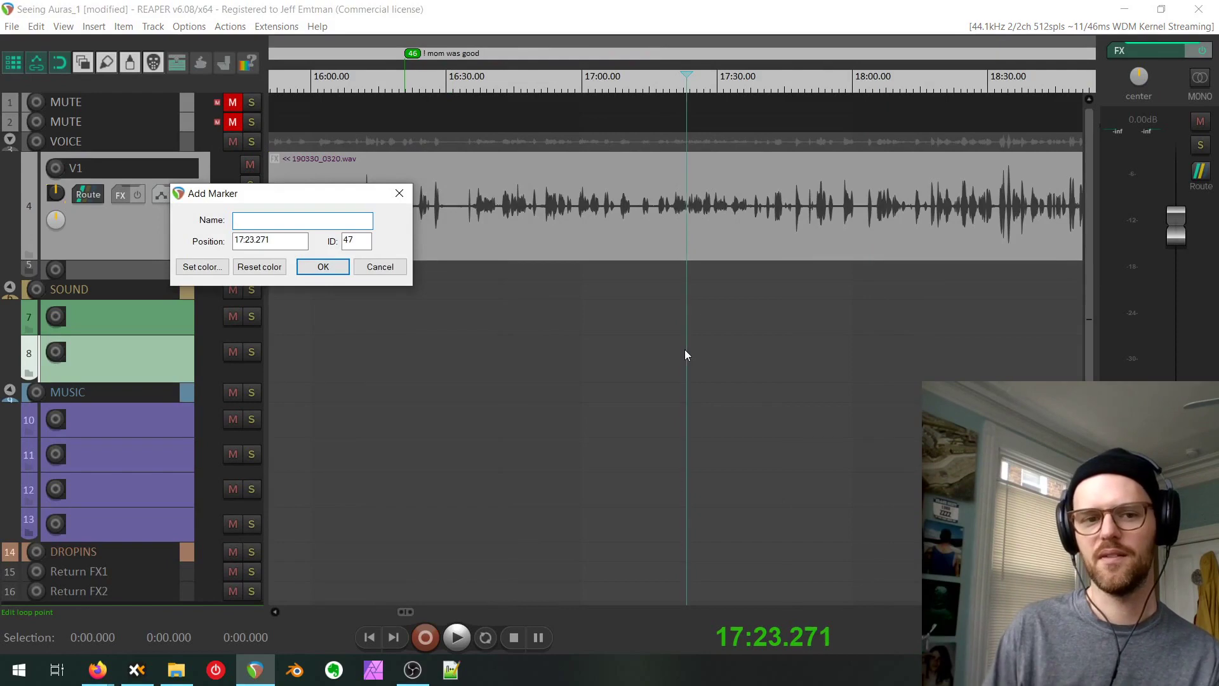
Name the marker at 17:23.271 "xx cat meow loud" and add it to the timeline.
type("xx cat me")
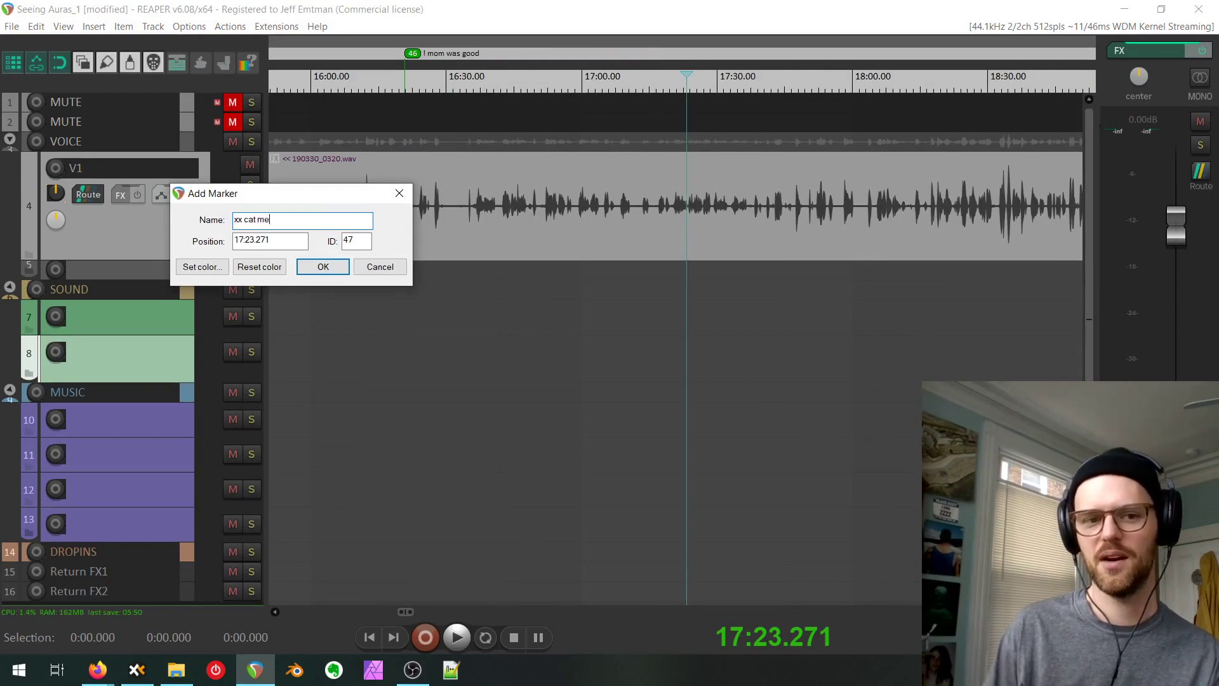
type("ow ")
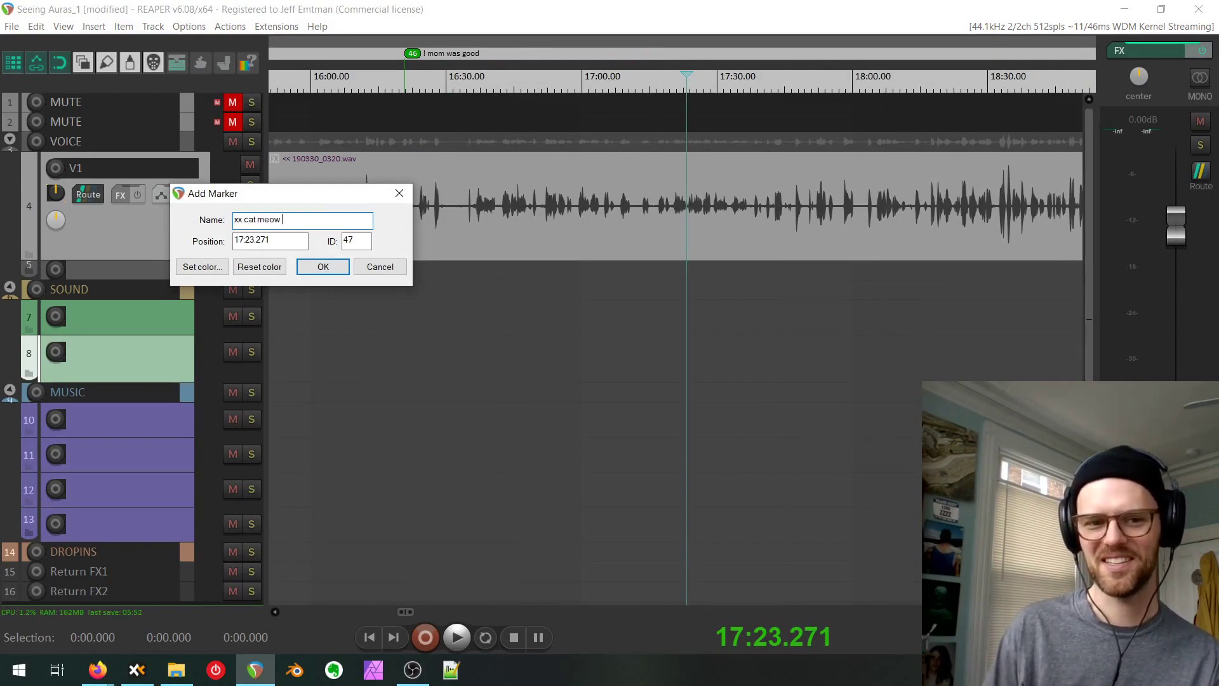
type("loud")
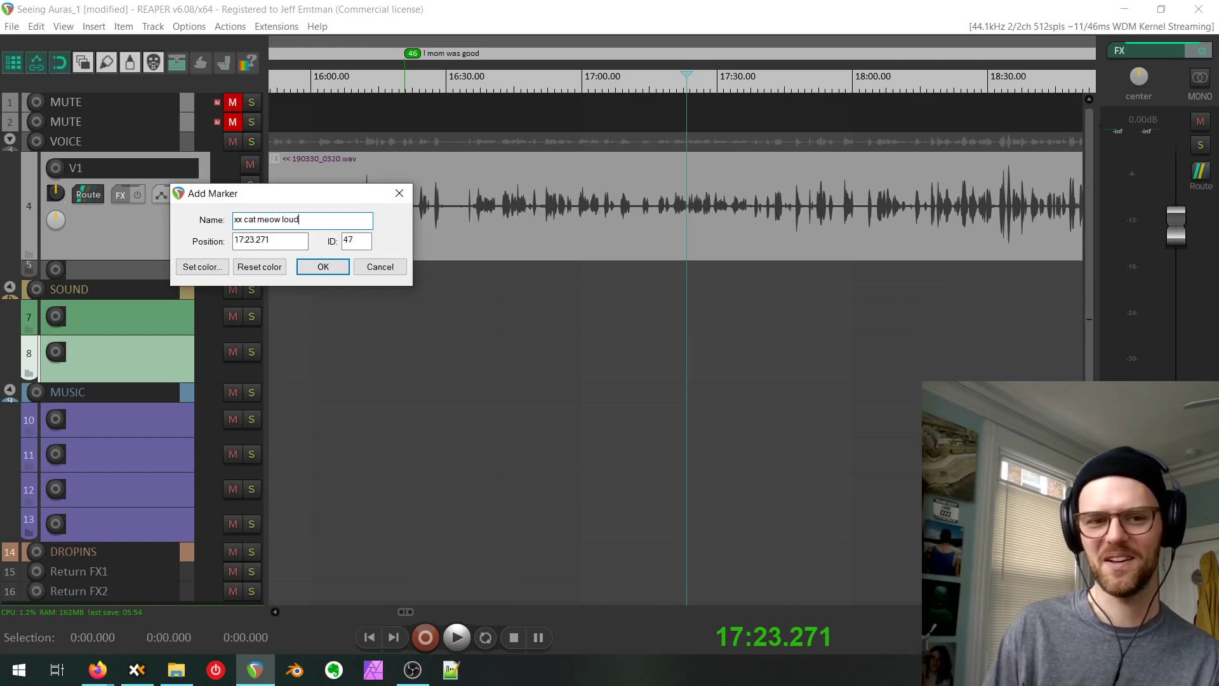
key("Return")
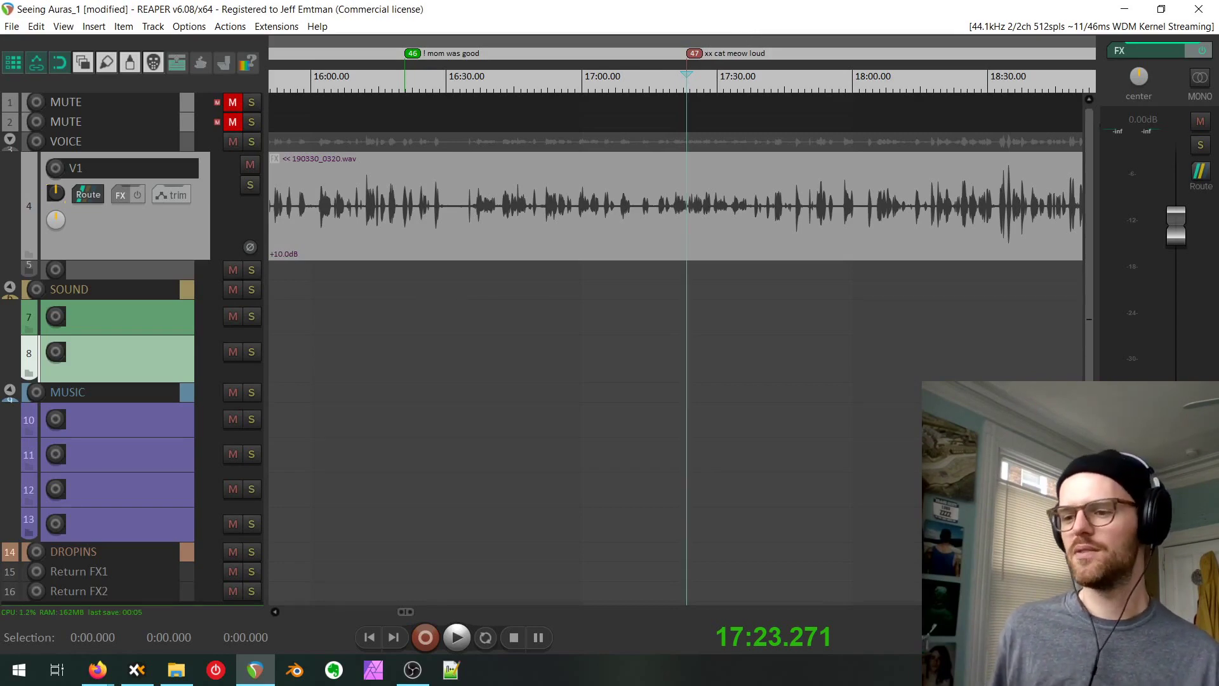
Switch to Notepad++, add a legend line defining "?" as whenever the host talks, and minimize the notes window.
key("alt+Tab")
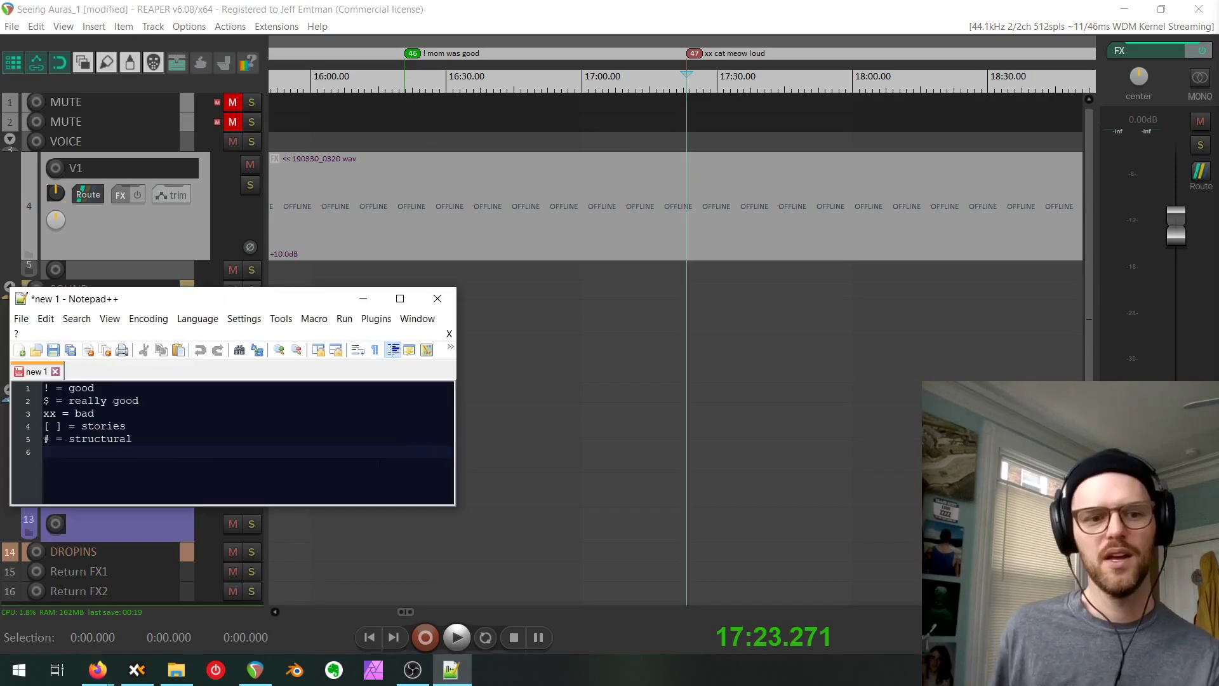
left_click_drag(183, 304, 429, 216)
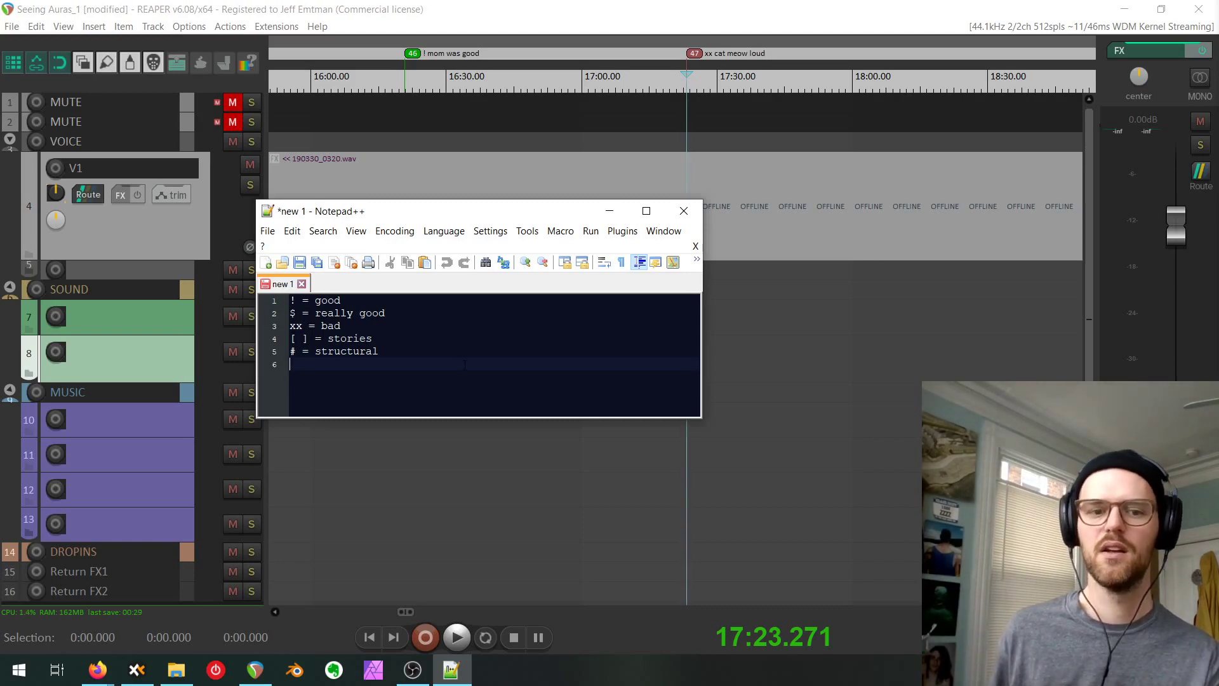
type("? = ")
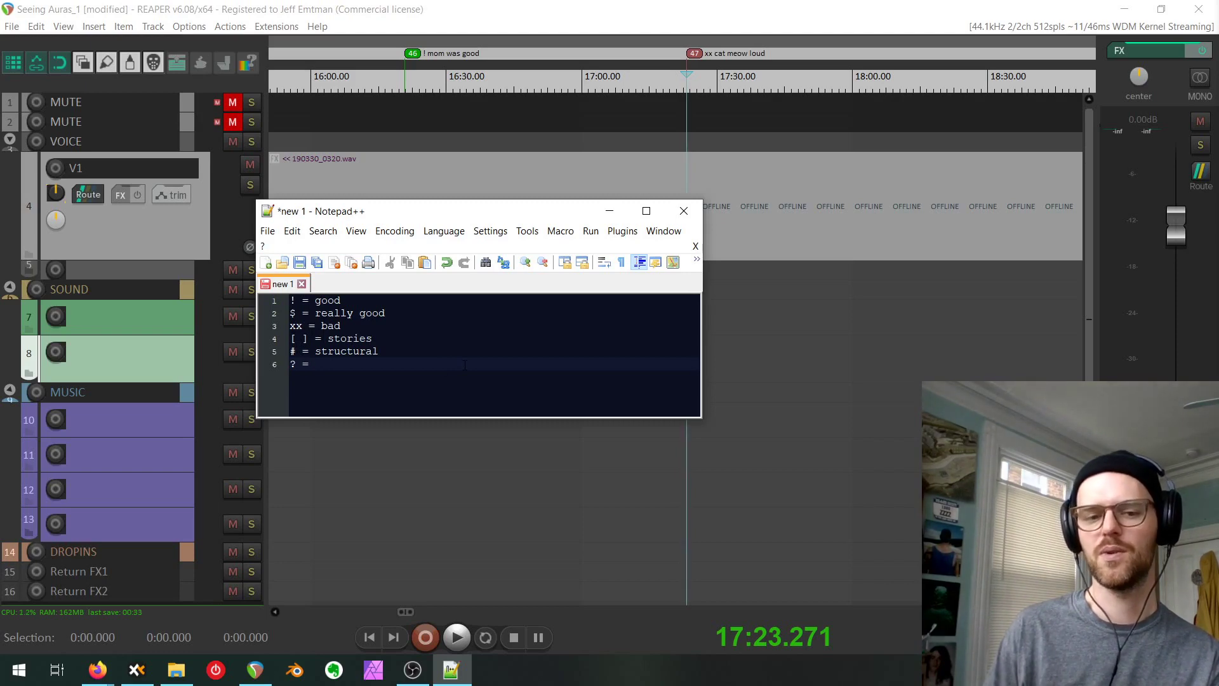
type("Whenever Je")
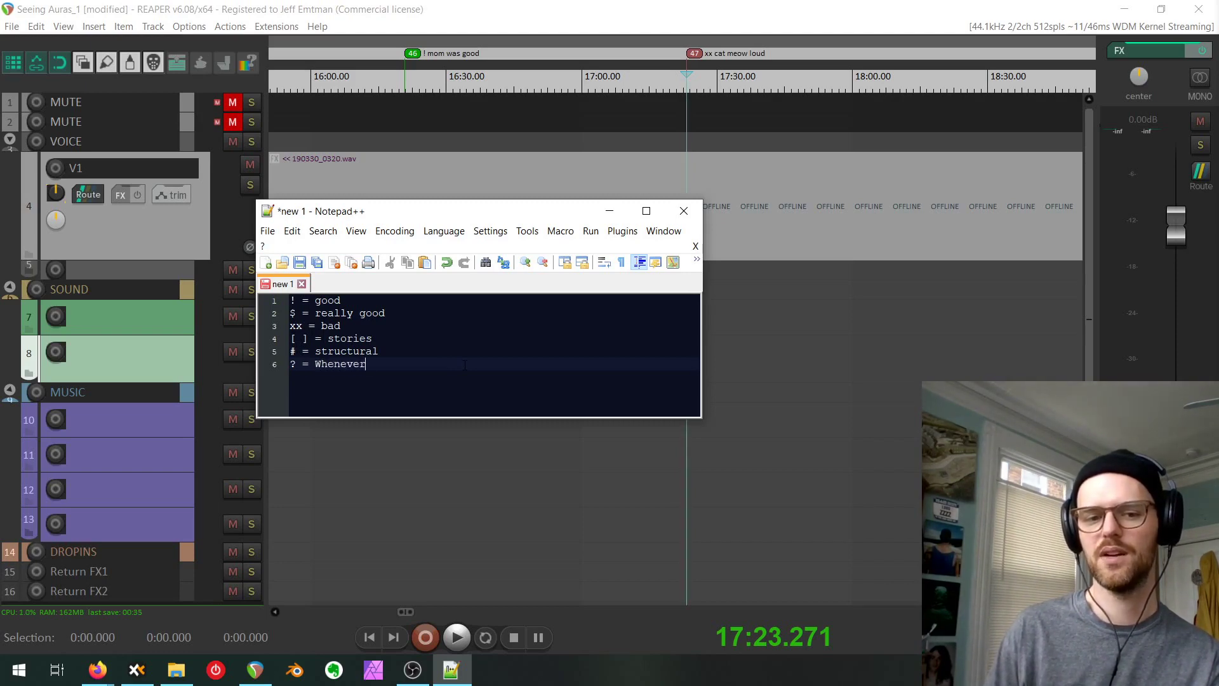
type("ff Talks")
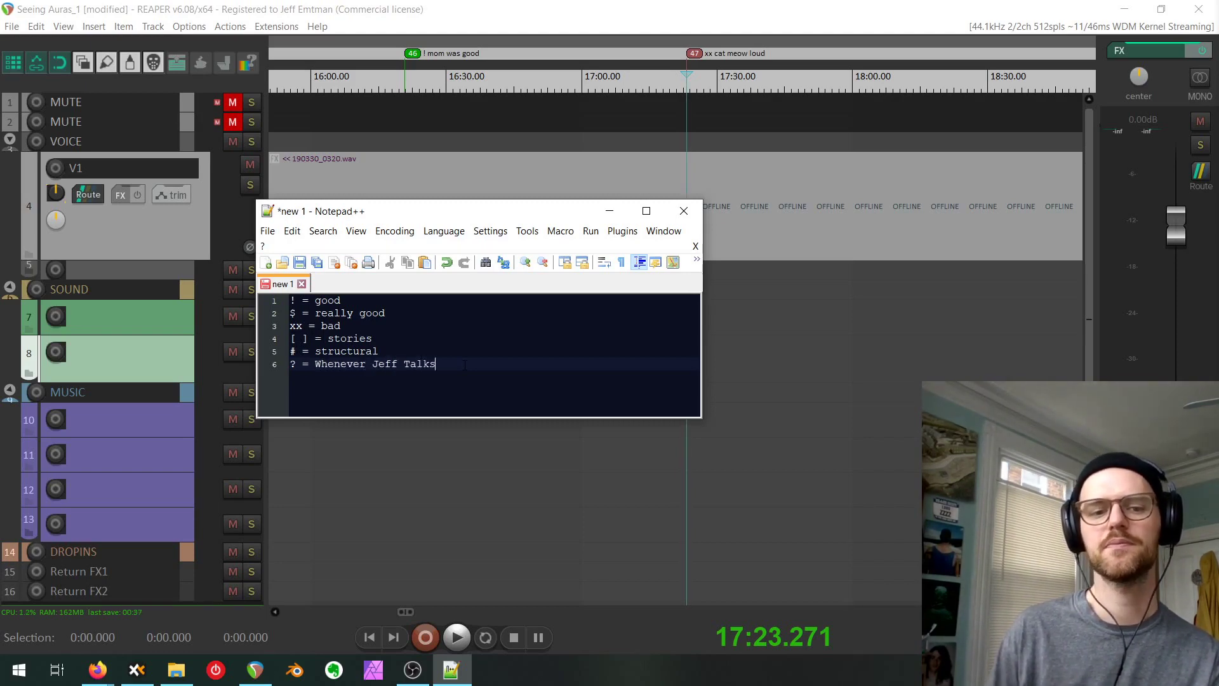
left_click(609, 210)
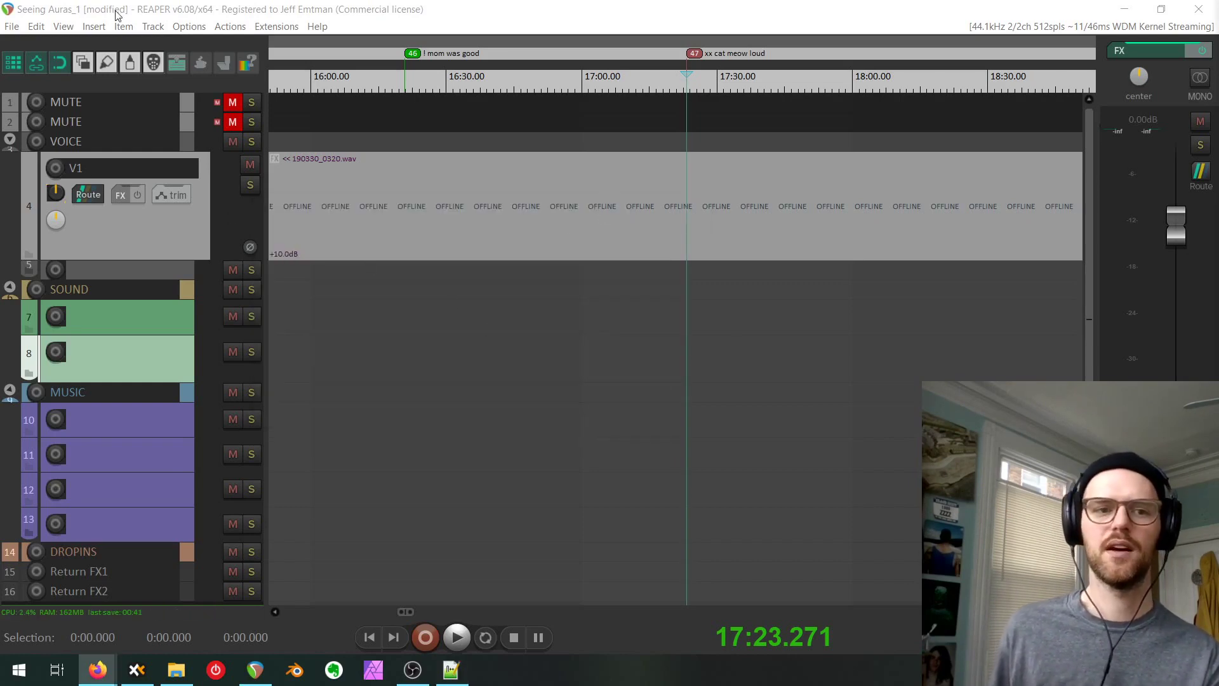
Open the Region/Marker Manager, clear its filter to list every marker, and move the window off the start of the waveform.
left_click(64, 28)
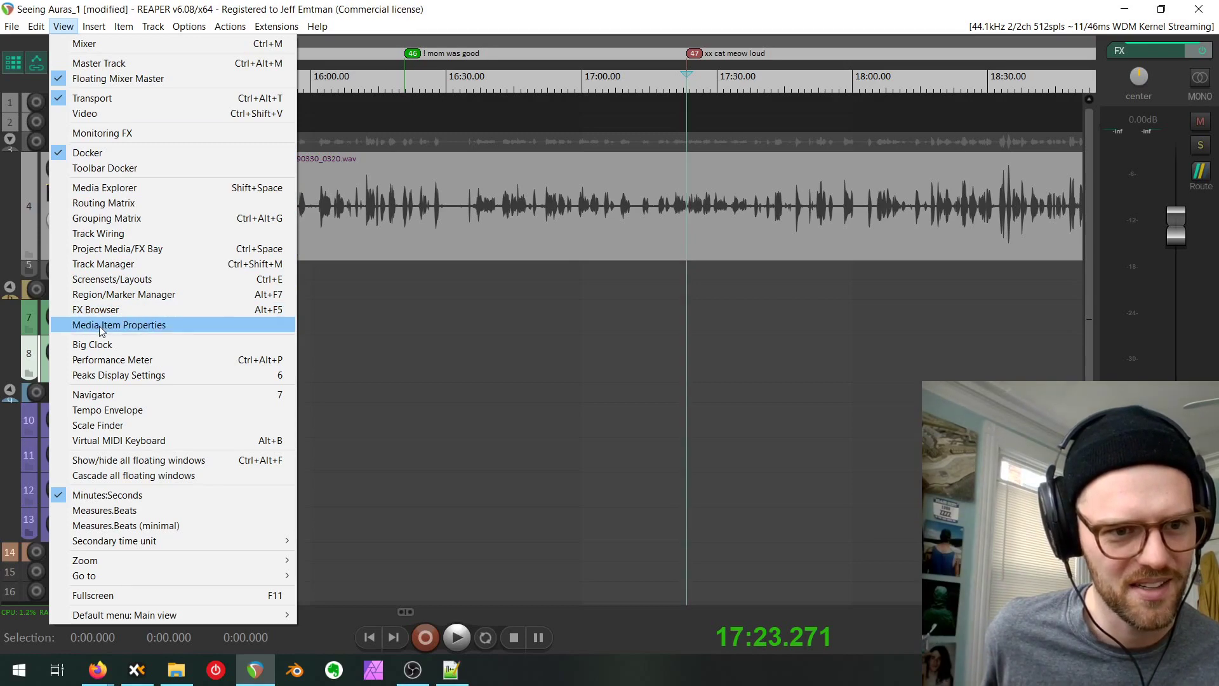
left_click(119, 296)
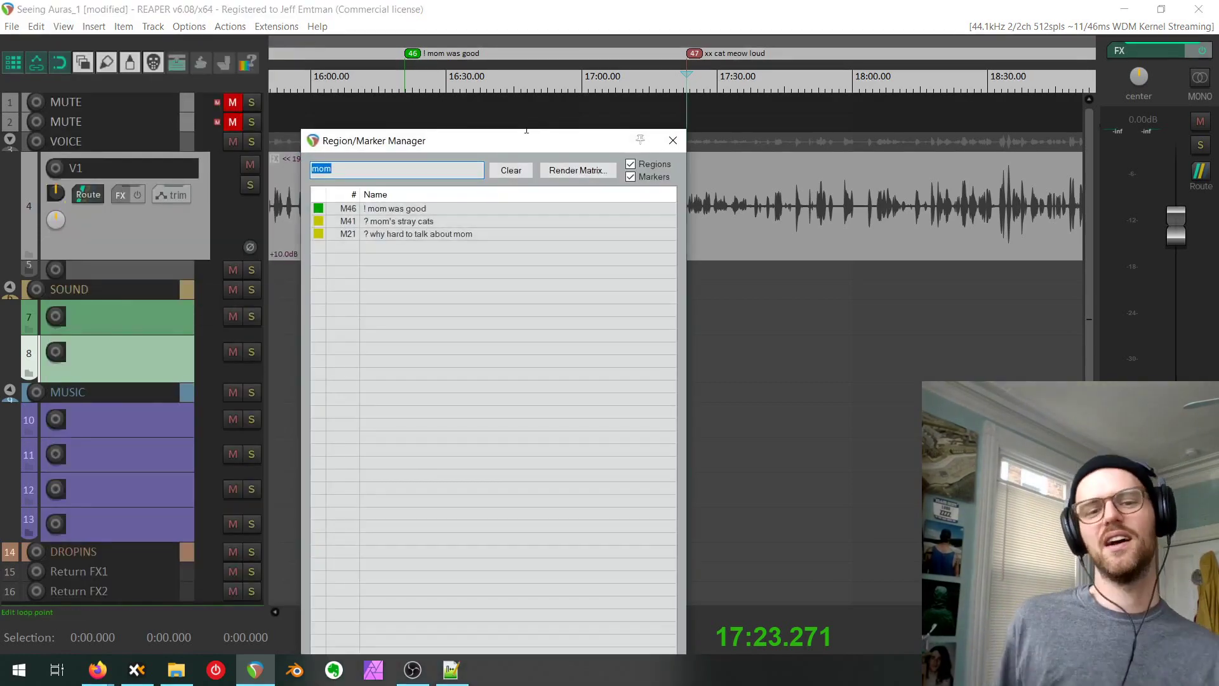
left_click(532, 171)
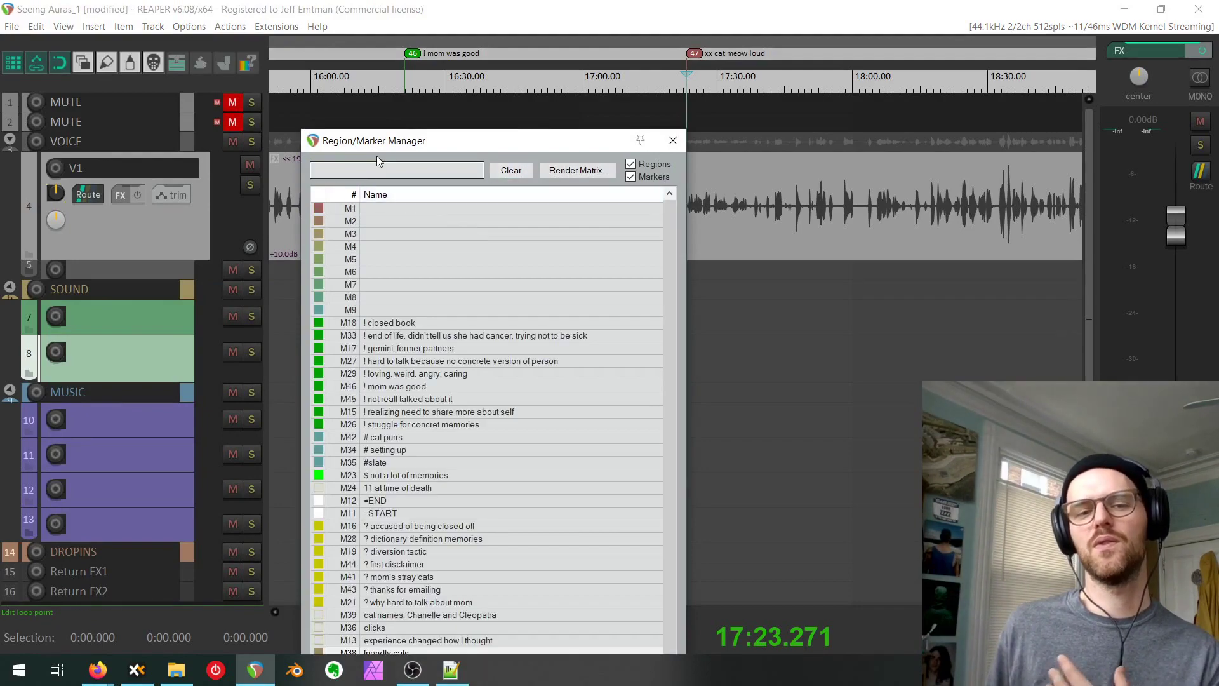
left_click_drag(376, 141, 703, 67)
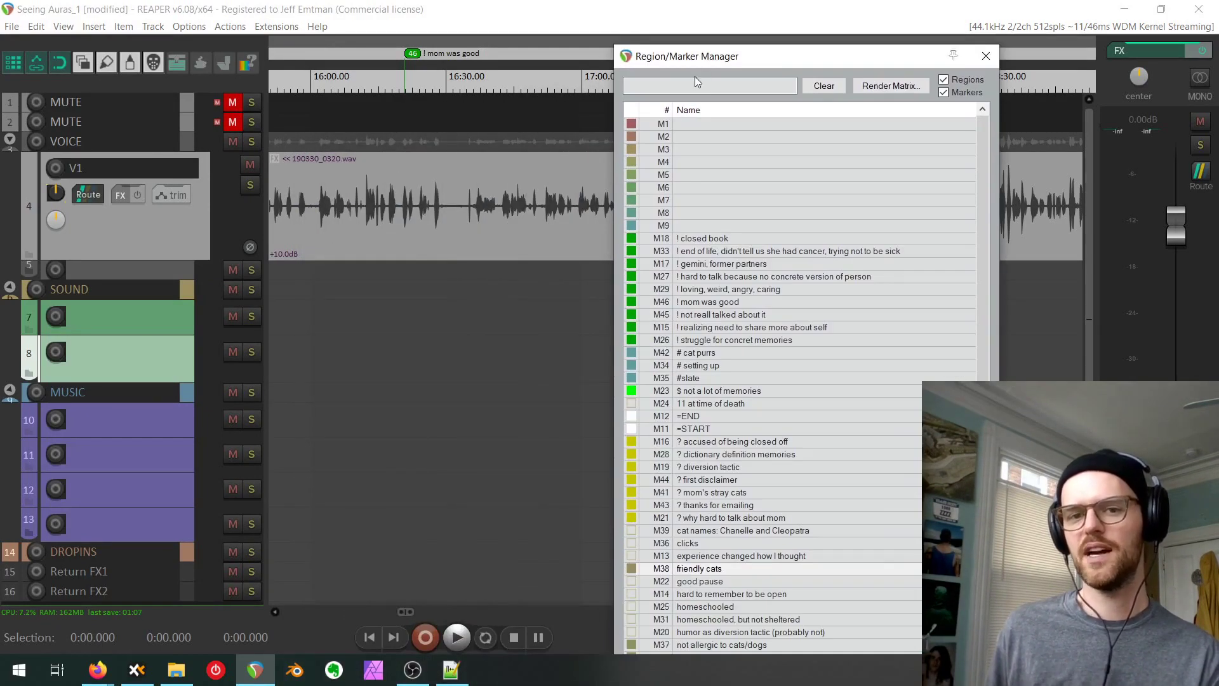
Filter the markers by "mom", jump between "! mom was good", "? mom's stray cats" and "? why hard to talk about mom", and close the manager.
left_click(694, 79)
type("mom")
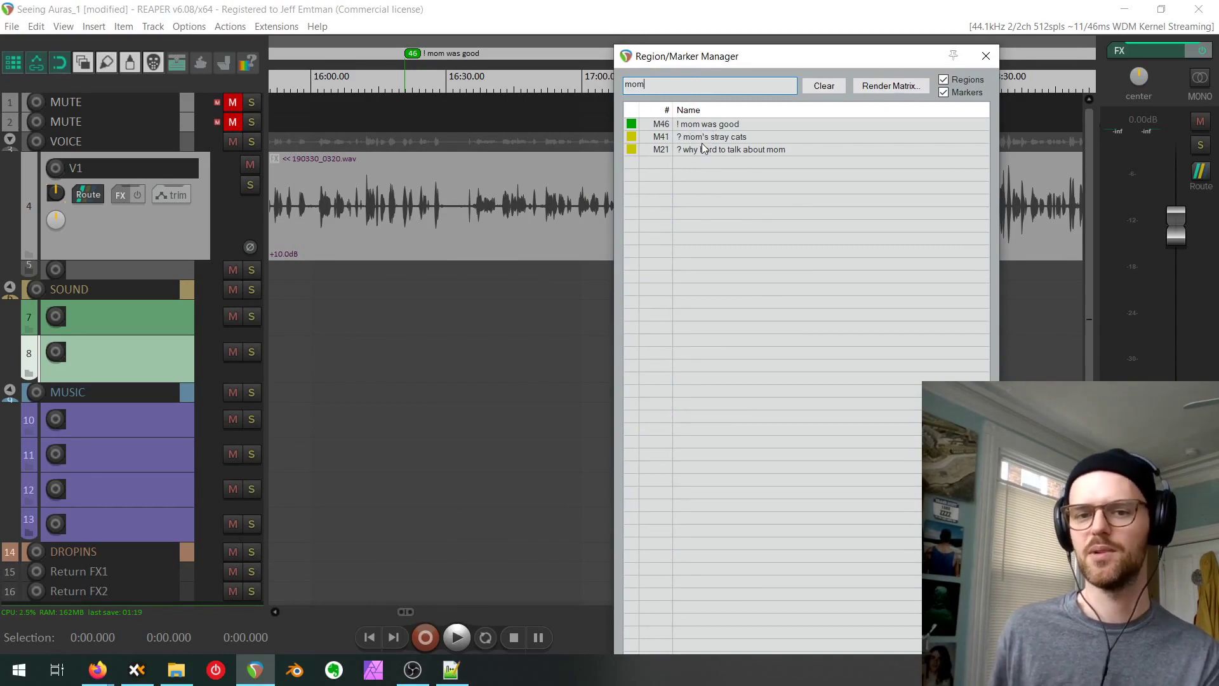
left_click(715, 125)
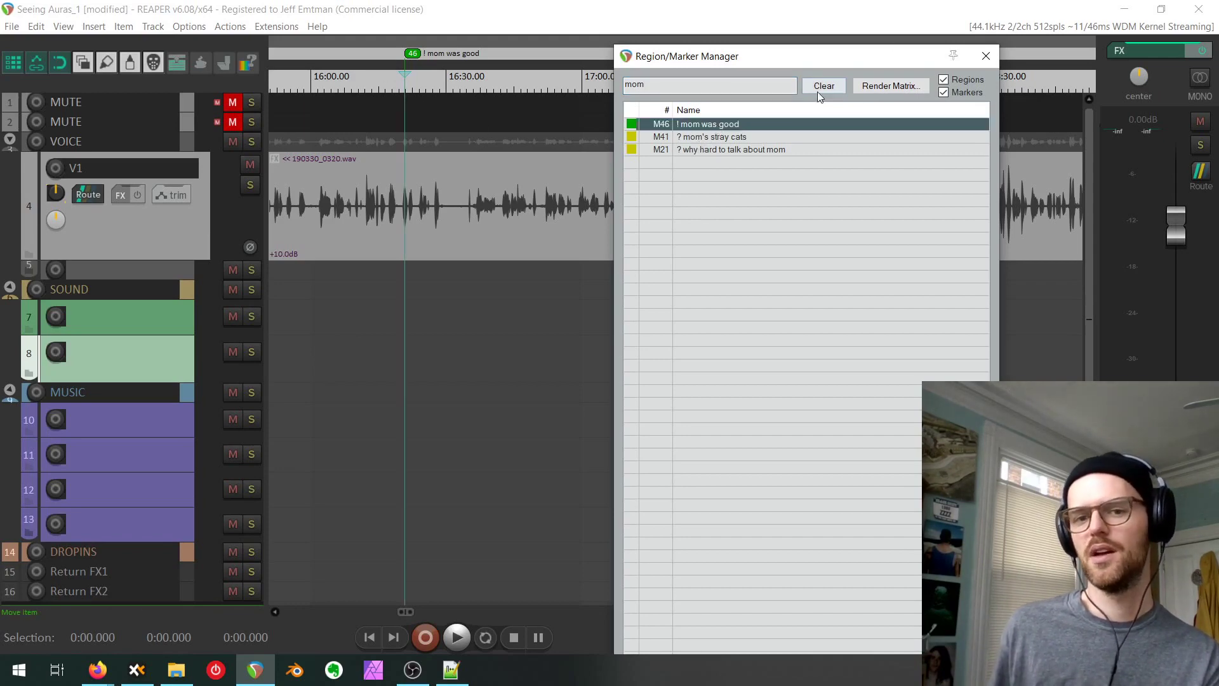
left_click(733, 137)
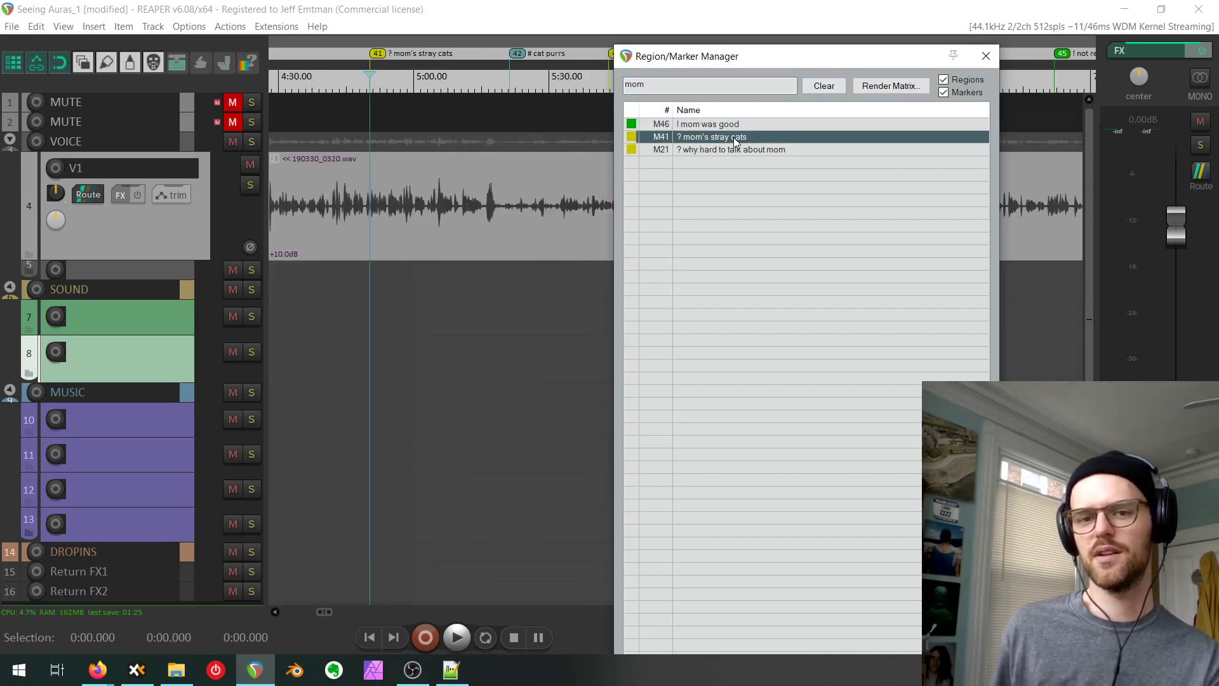
left_click(715, 149)
left_click(703, 123)
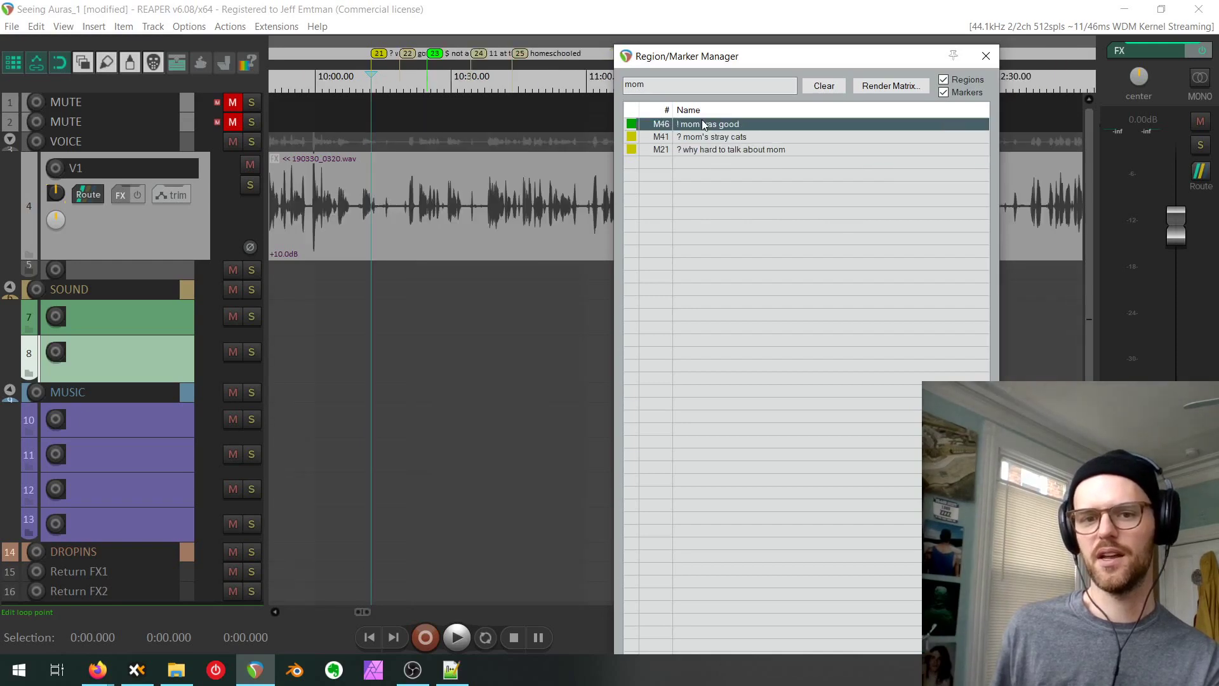
left_click(705, 137)
left_click(706, 148)
scroll(432, 240, "down", 8)
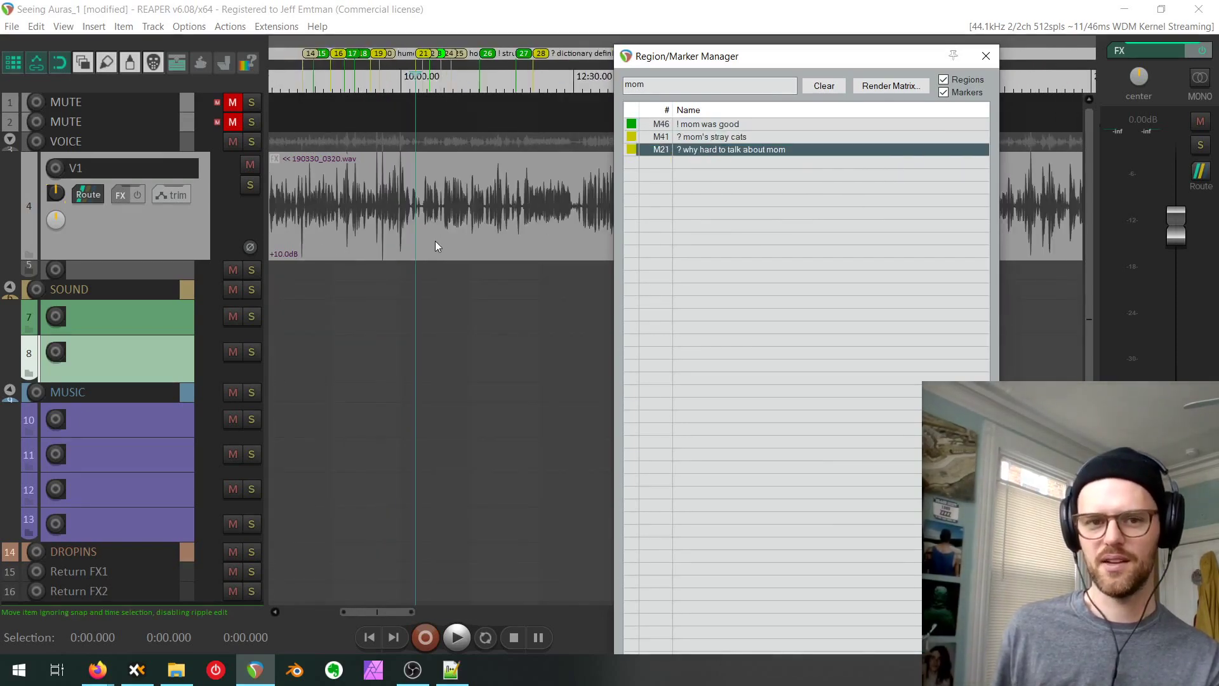
left_click_drag(572, 188, 680, 184)
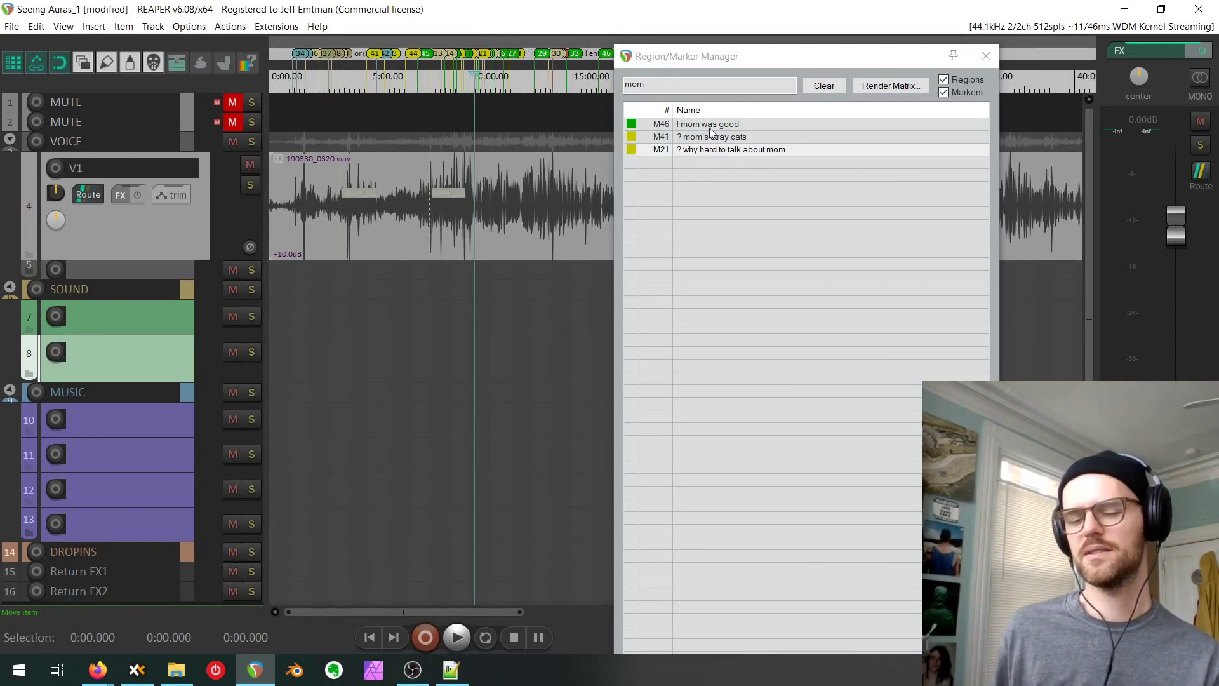
left_click(987, 59)
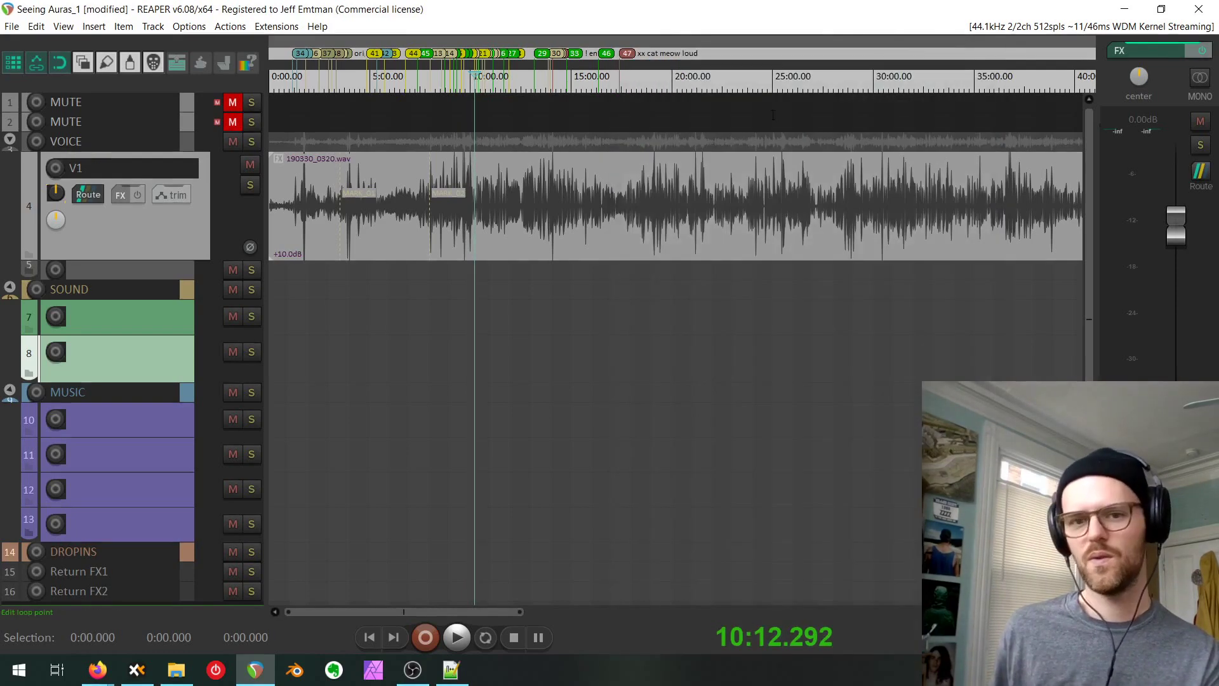
Open the SWS Auto Color/Icon/Layout rules over the "mom was good" and "cat meow loud" markers and examine each symbol's color.
scroll(512, 163, "up", 3)
left_click_drag(781, 156, 566, 82)
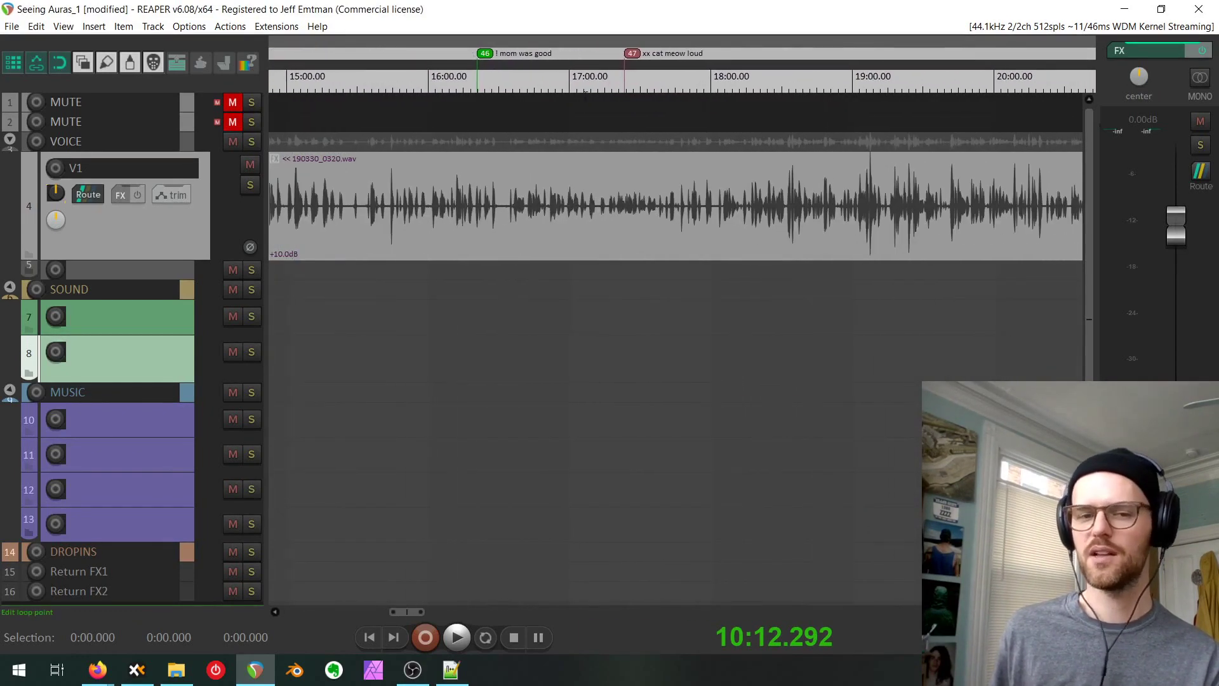
left_click(276, 28)
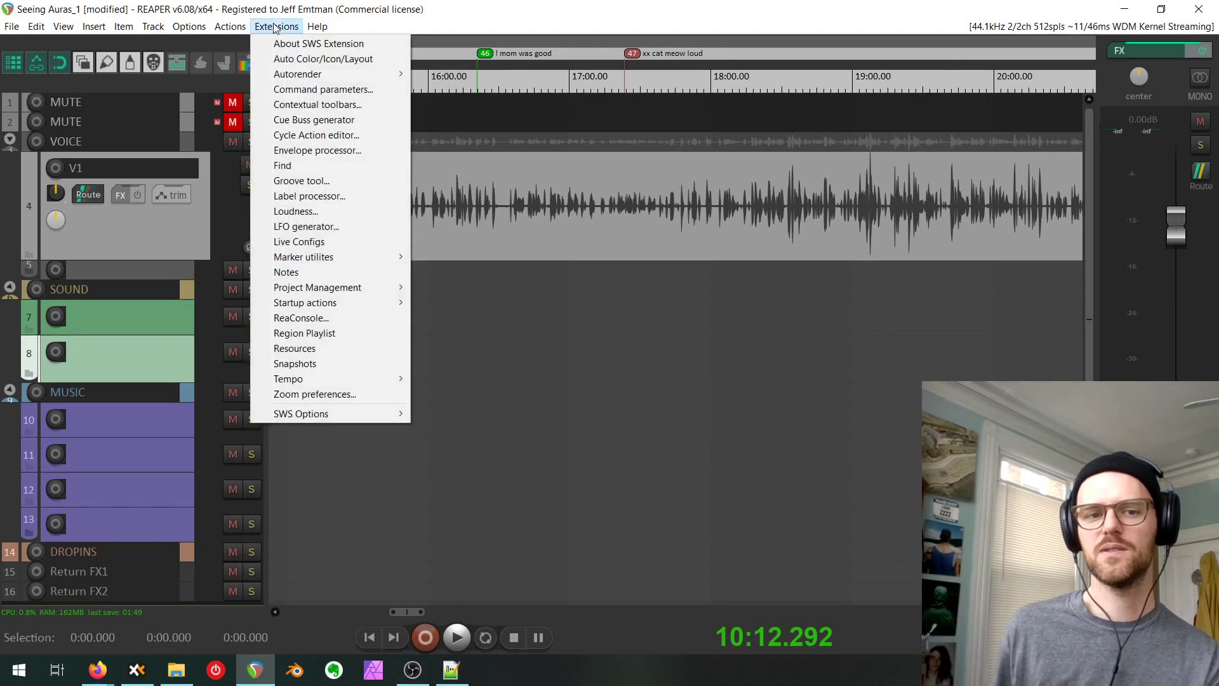
left_click(293, 59)
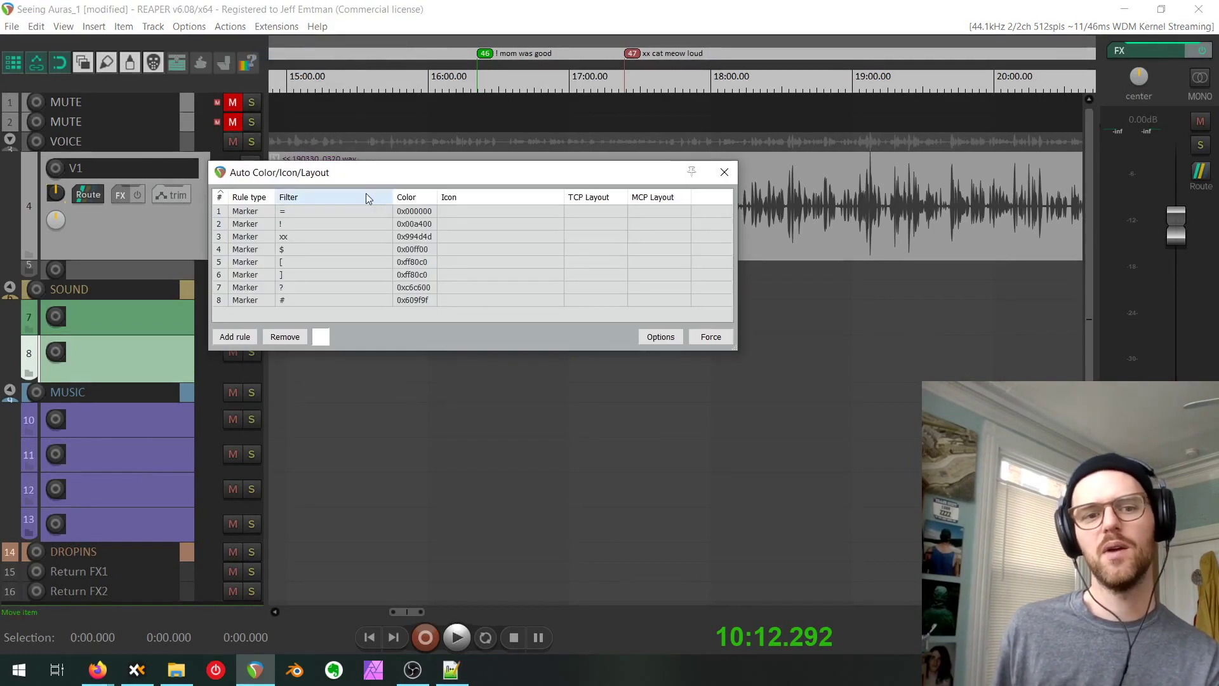
left_click_drag(389, 172, 503, 153)
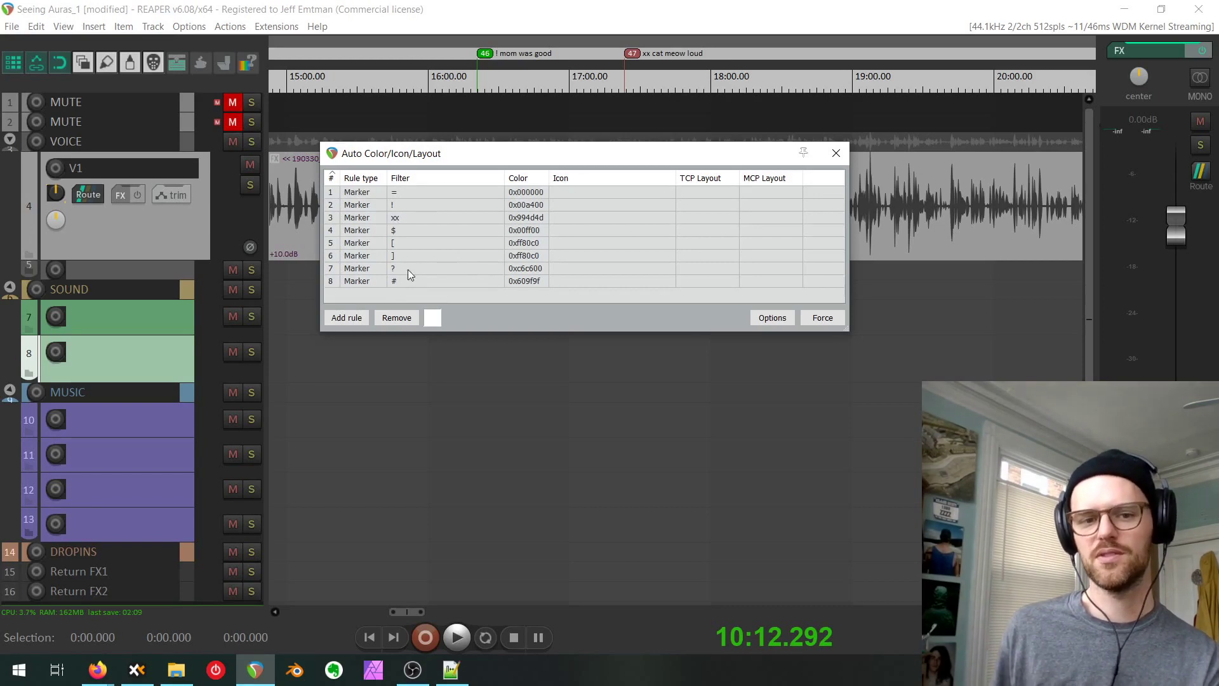
Add a rule of type Marker with the filter "mom" to the auto color rules.
left_click(346, 317)
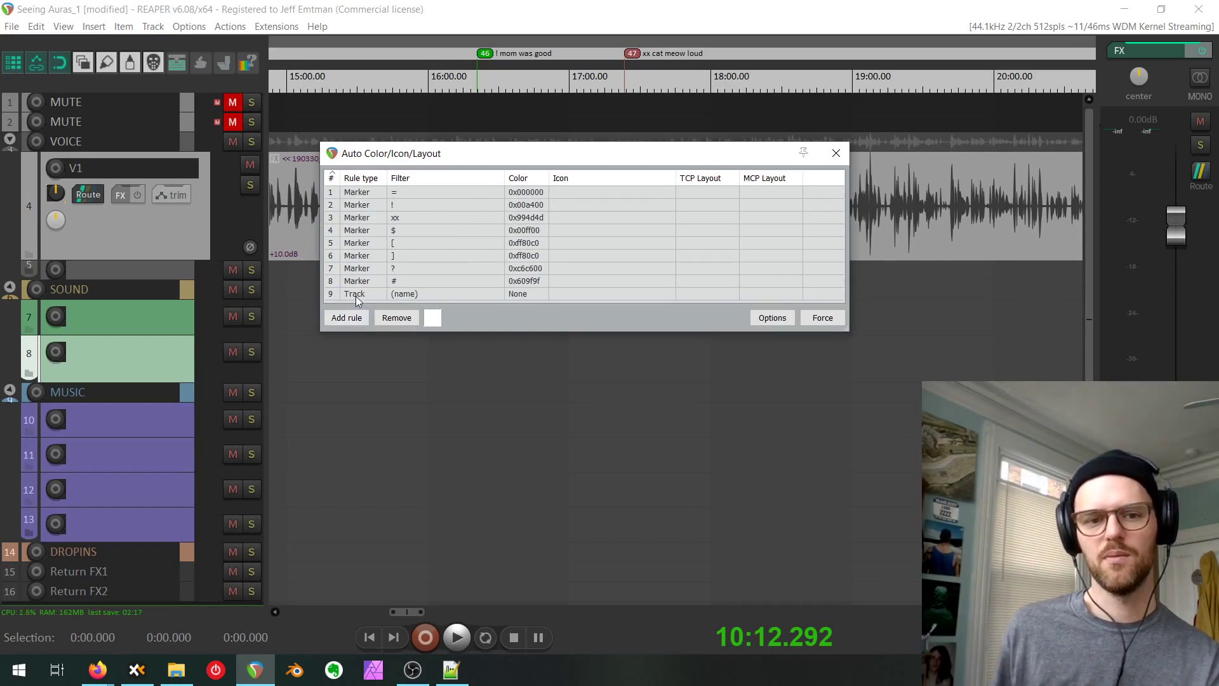
left_click(355, 296)
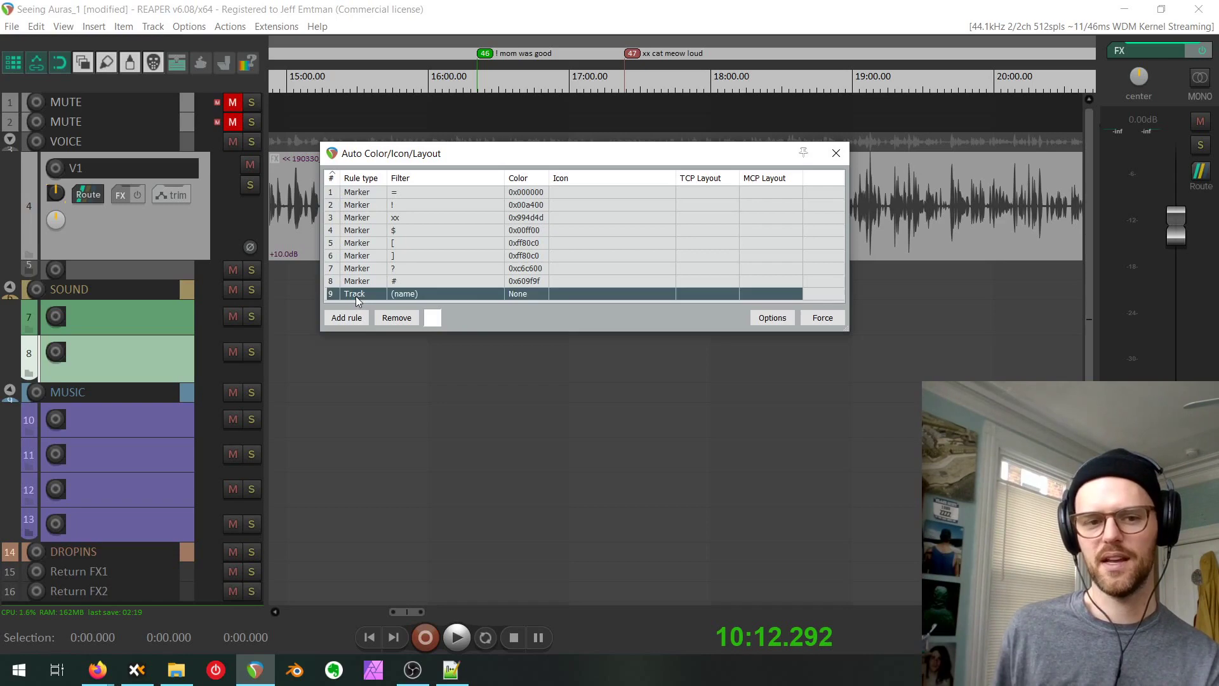
right_click(356, 296)
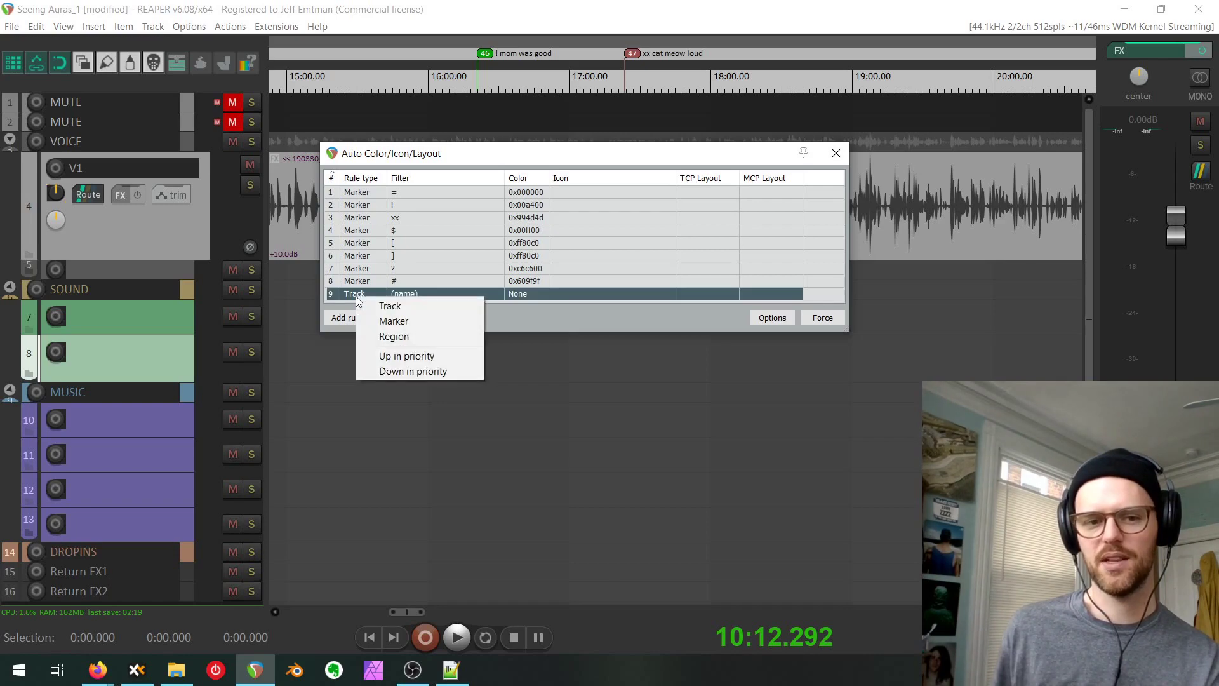
left_click(398, 322)
double_click(405, 293)
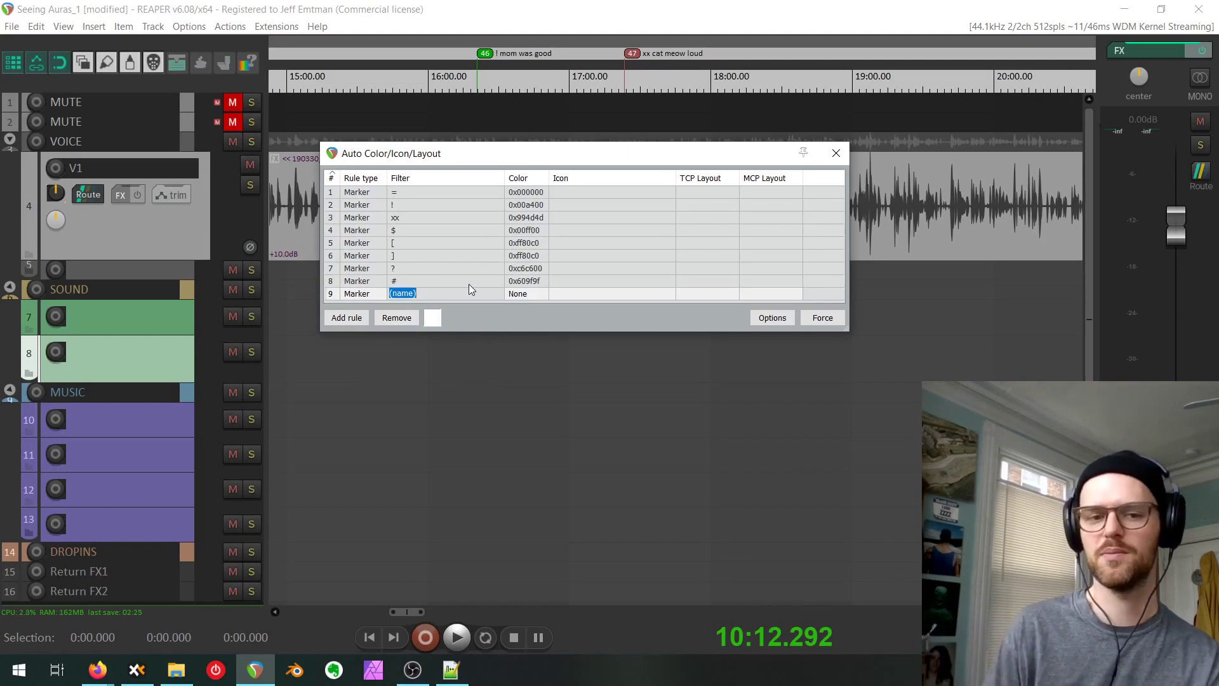
type("mom")
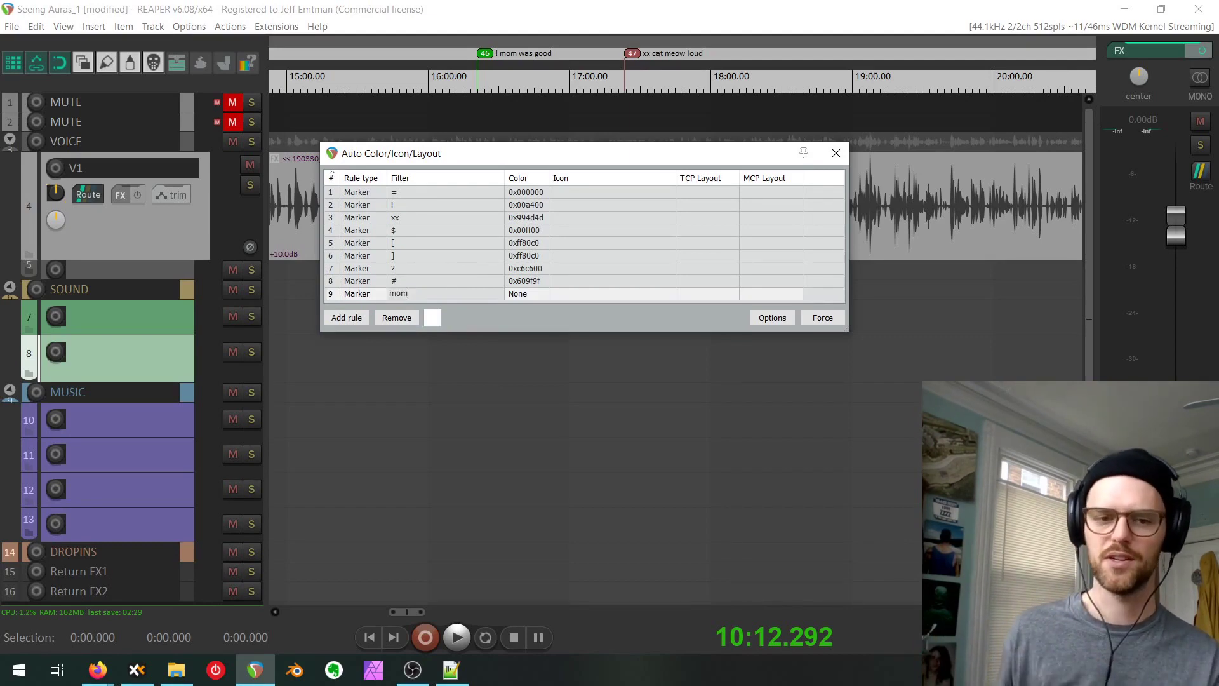
left_click(470, 292)
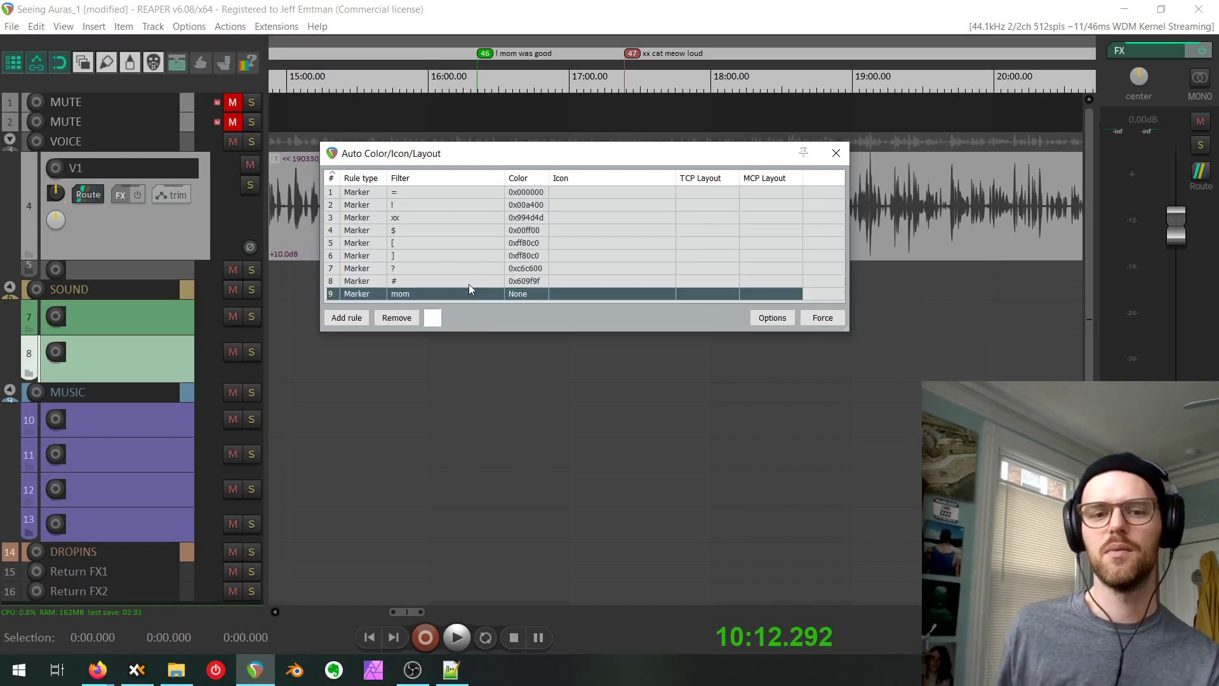
Set the "mom" rule's color to bright yellow (red 255, green 255, blue 0).
right_click(521, 296)
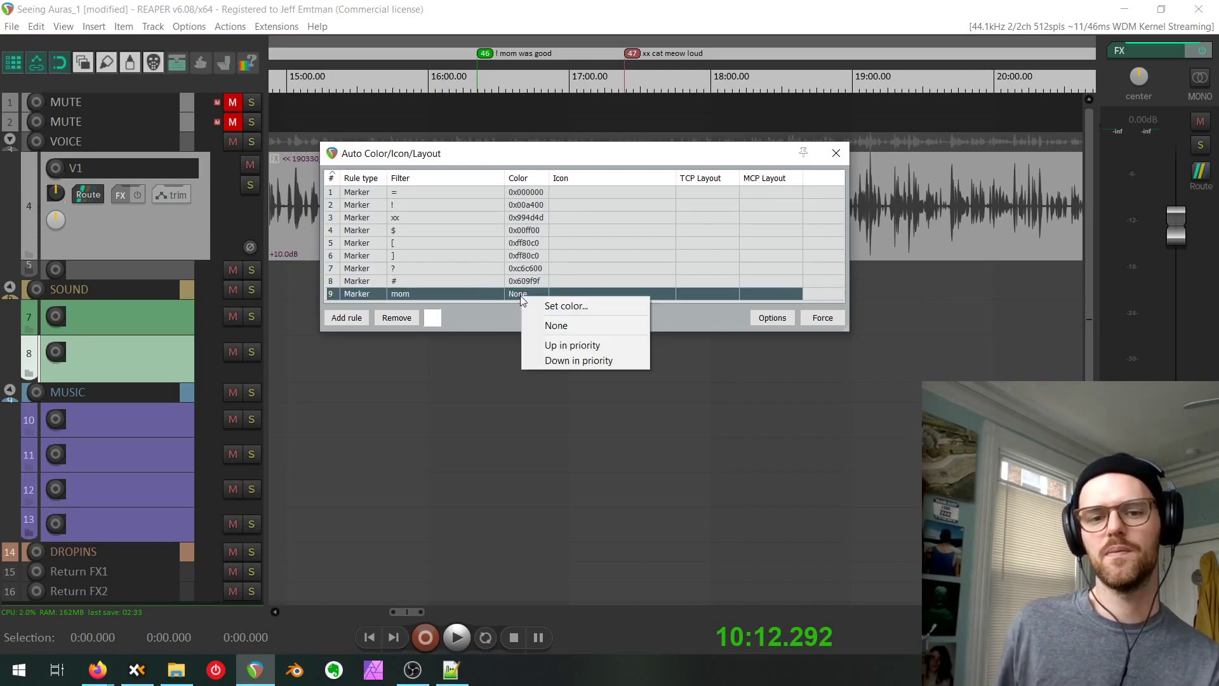
left_click(536, 304)
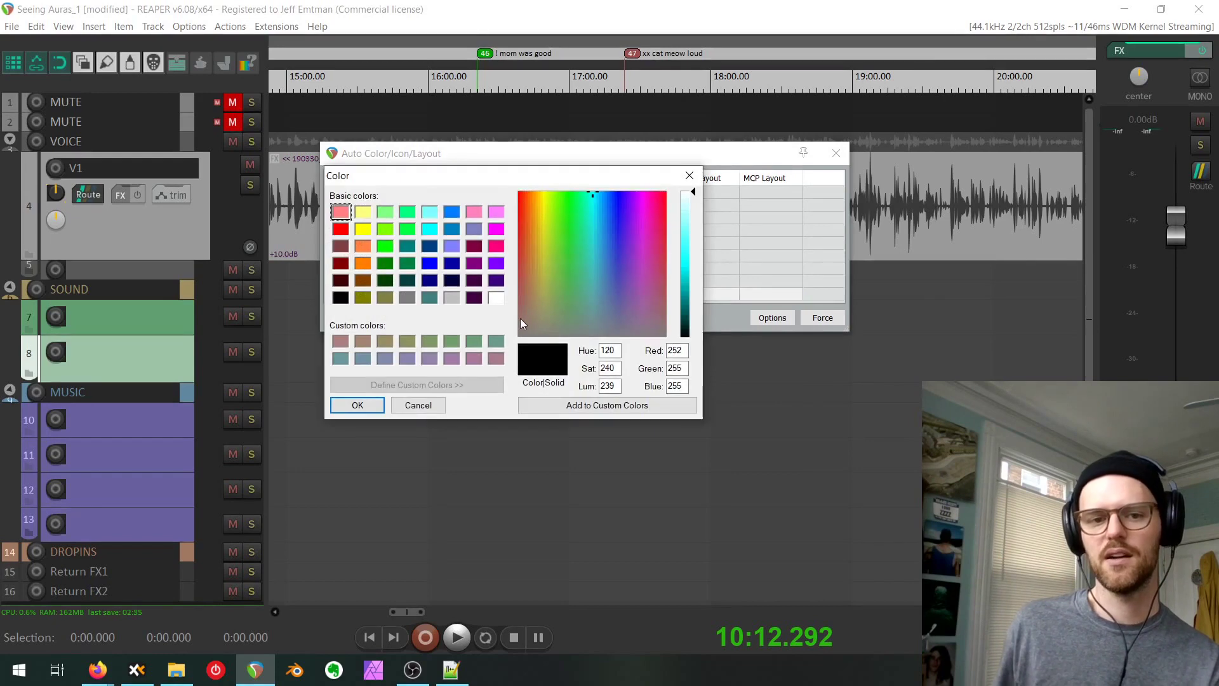
left_click(363, 229)
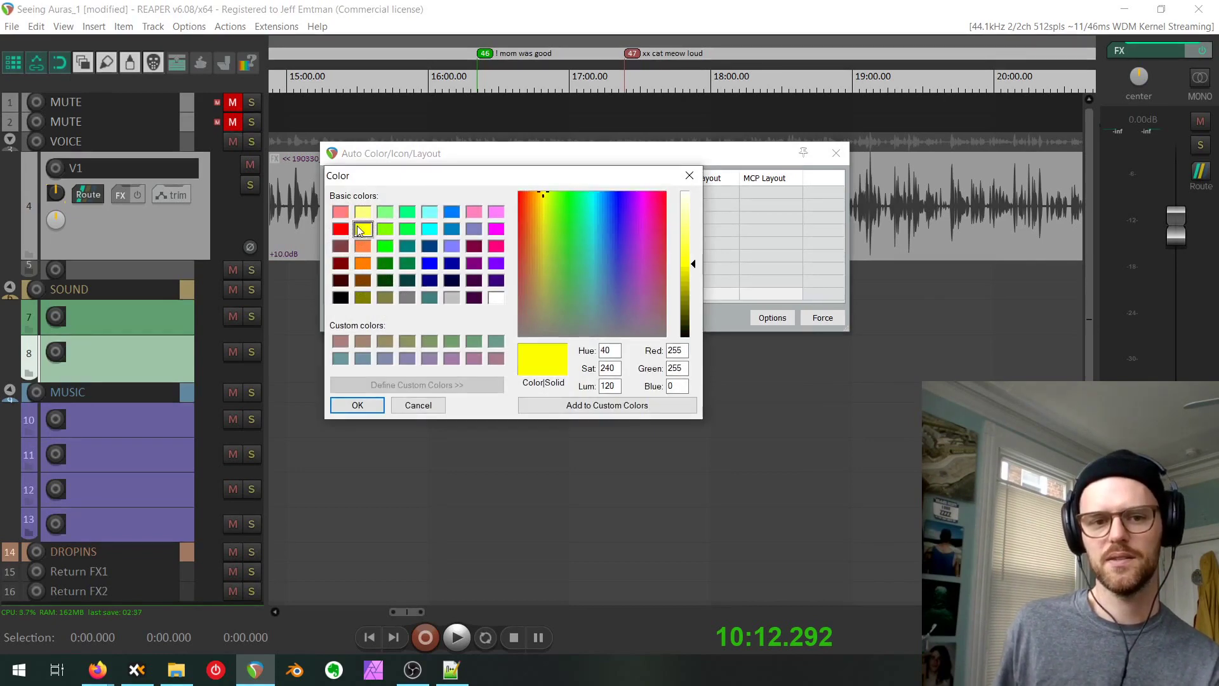
left_click(358, 406)
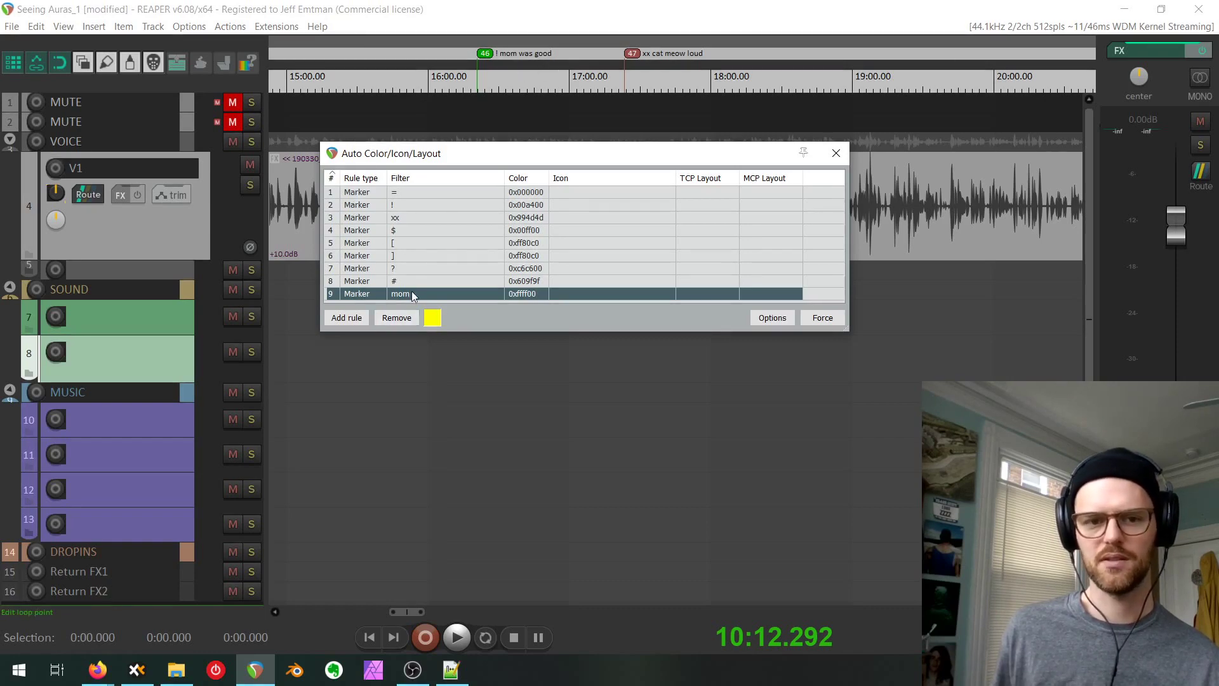
Move the "mom" rule to first priority, close the rules window, and view the colored markers across the timeline.
left_click_drag(360, 293, 357, 188)
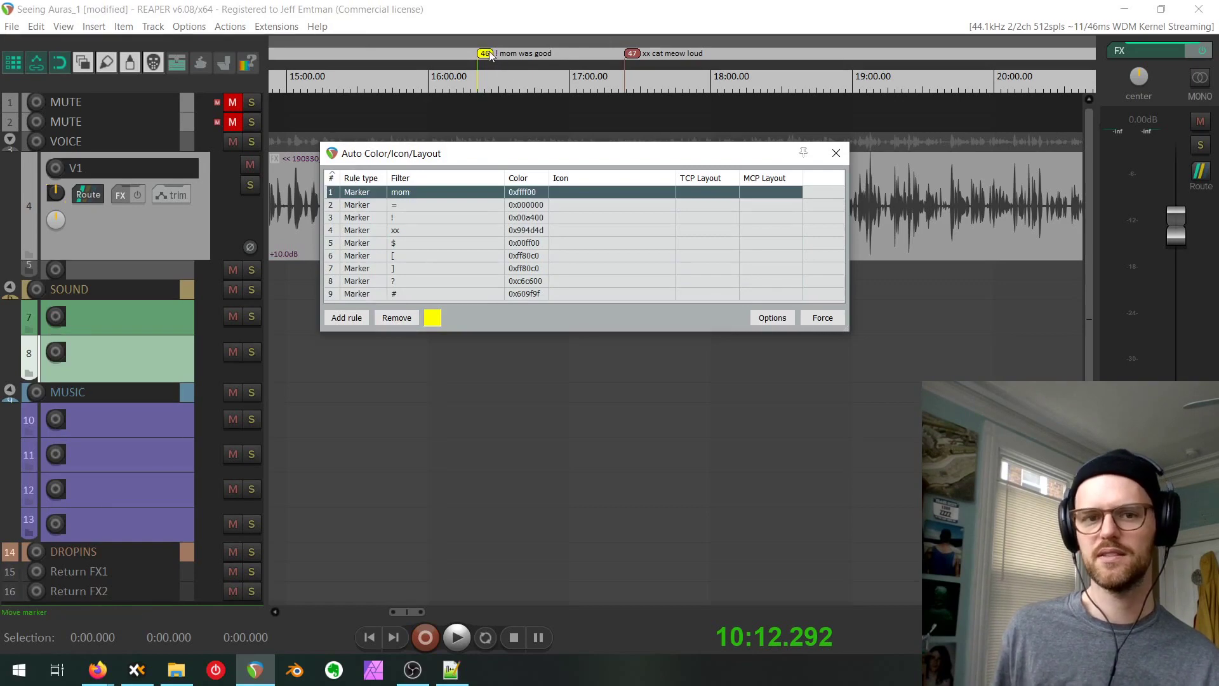
left_click(837, 154)
left_click_drag(567, 120, 899, 183)
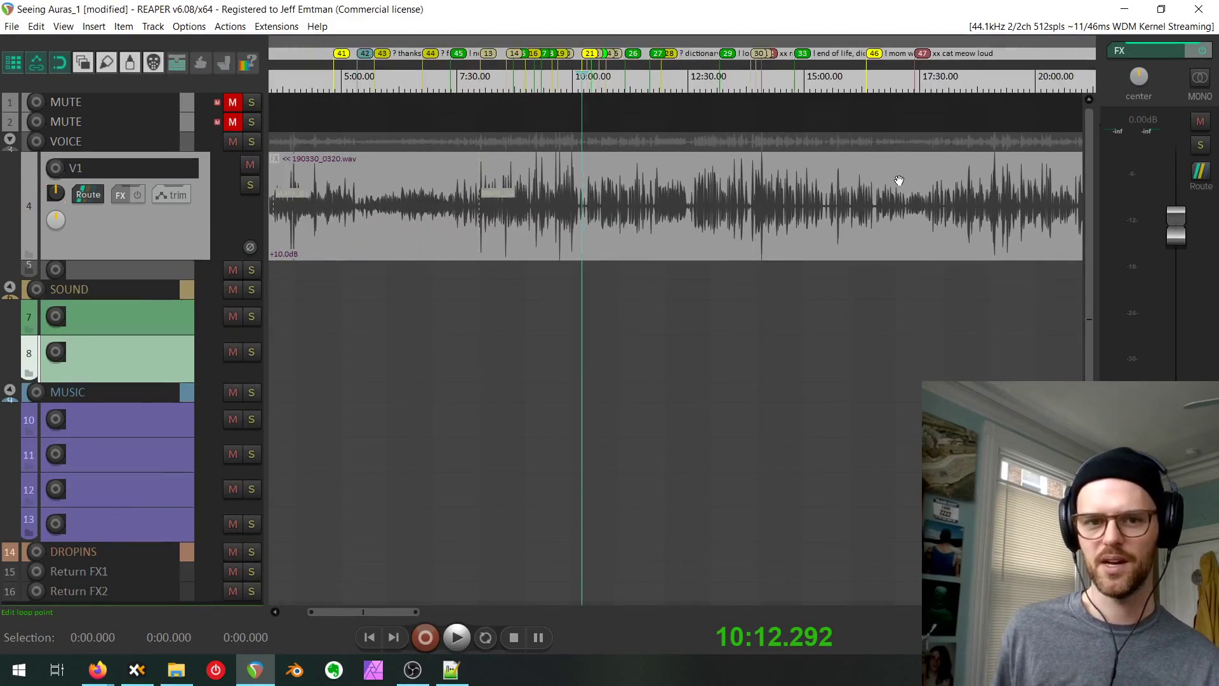
left_click_drag(602, 86, 613, 35)
left_click_drag(498, 87, 505, 311)
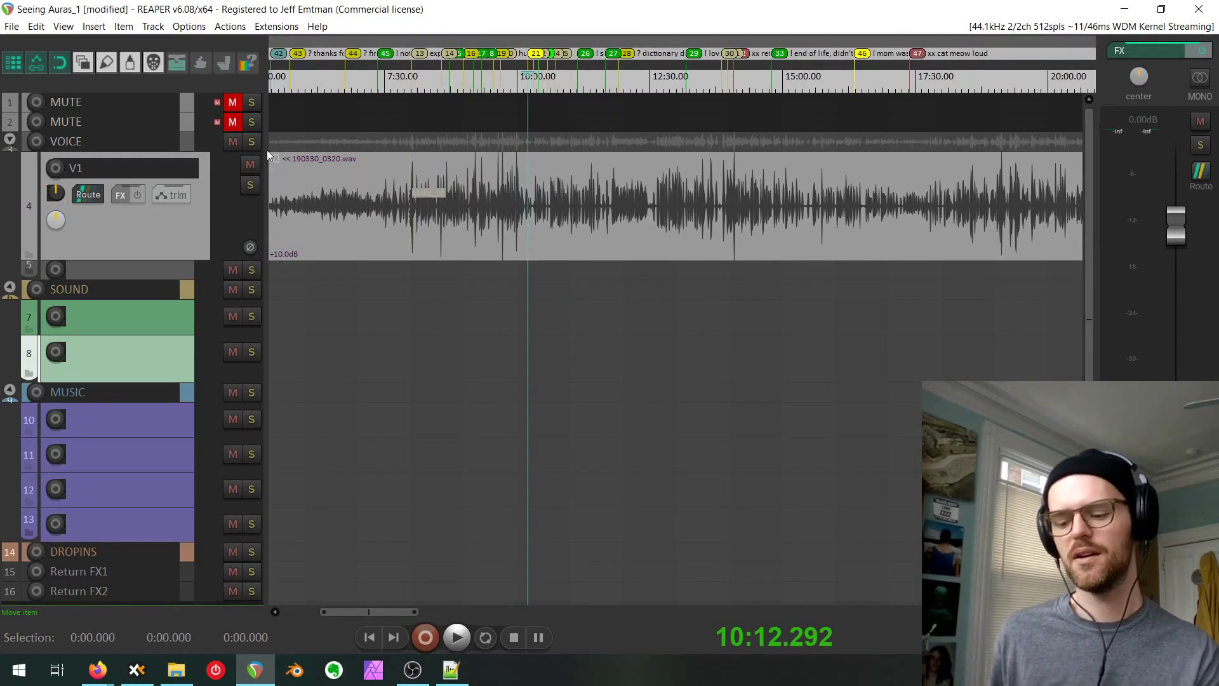
Open the Region/Marker Manager, clear its filter, and sort the markers by color and by name.
key("ctrl+alt+shift+r")
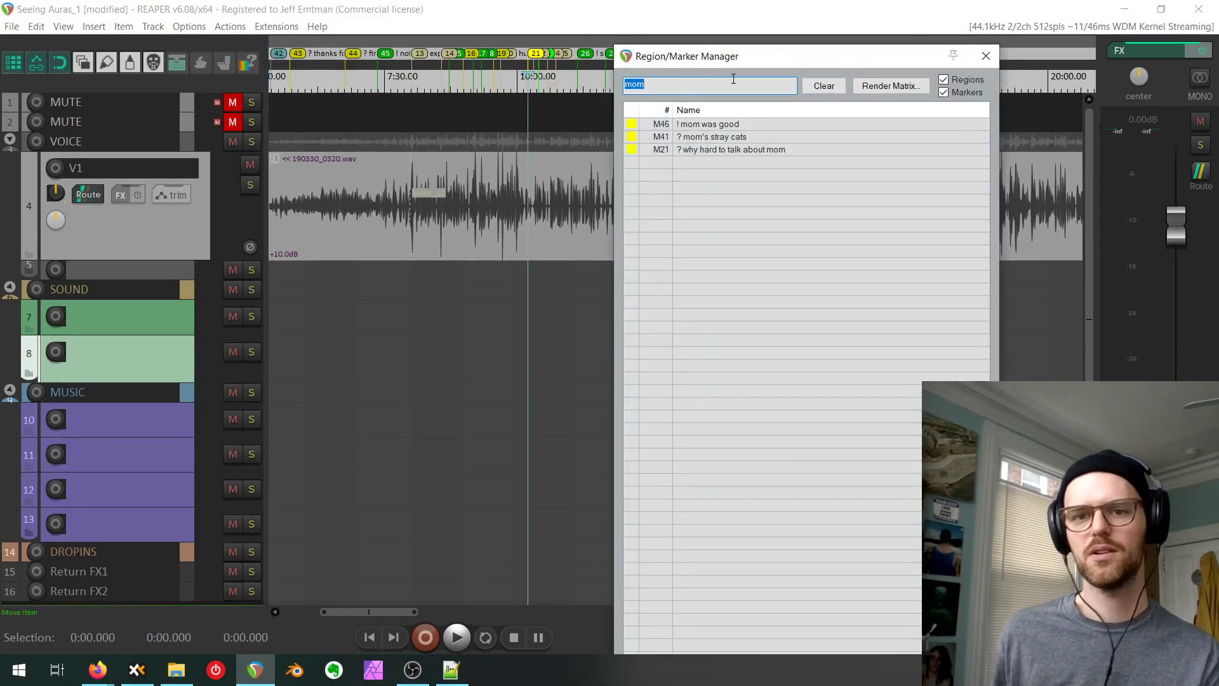
left_click(823, 87)
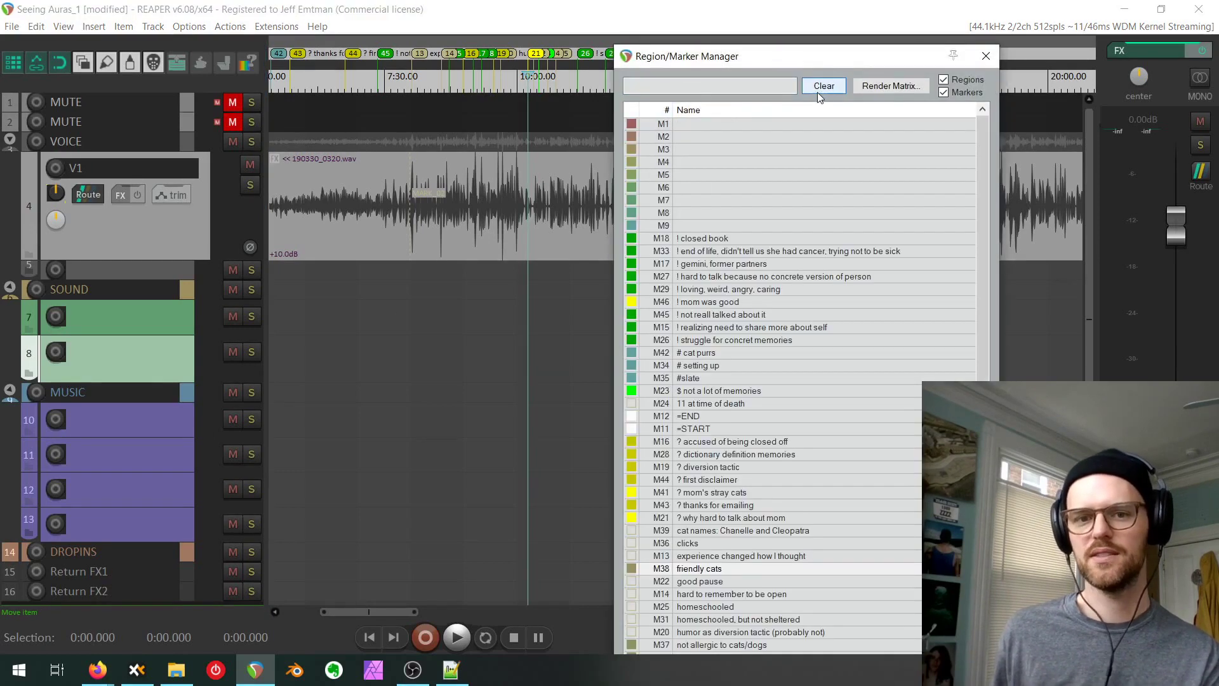
left_click(627, 110)
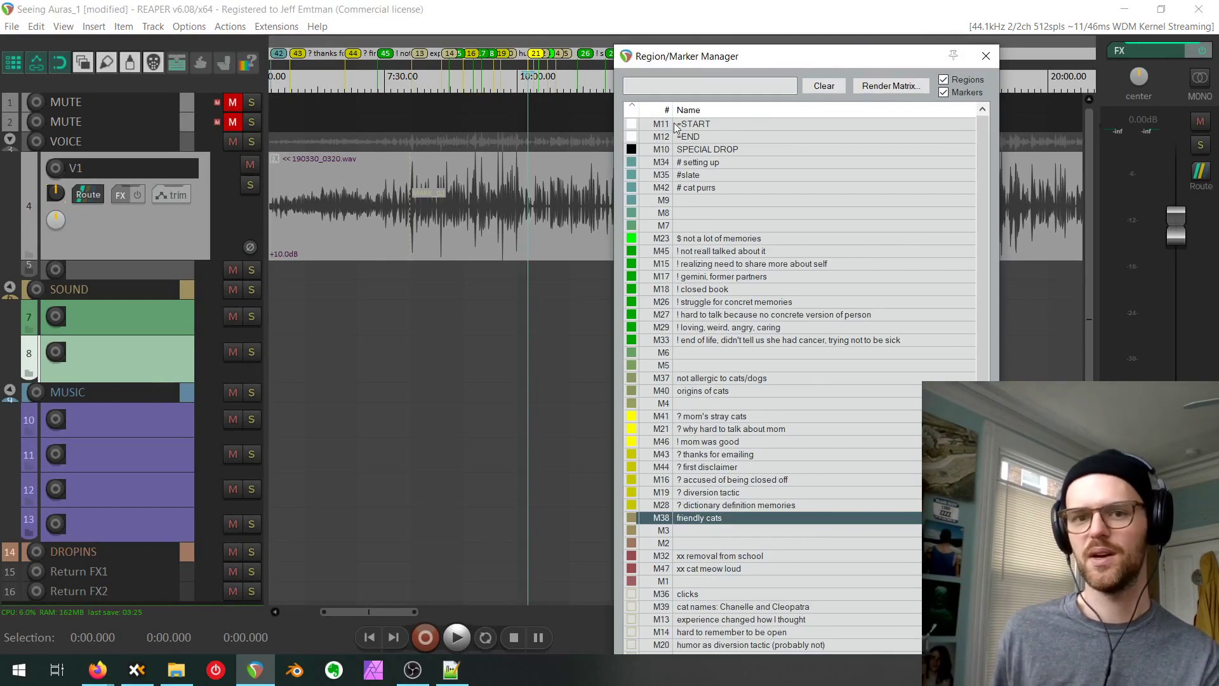
left_click(704, 108)
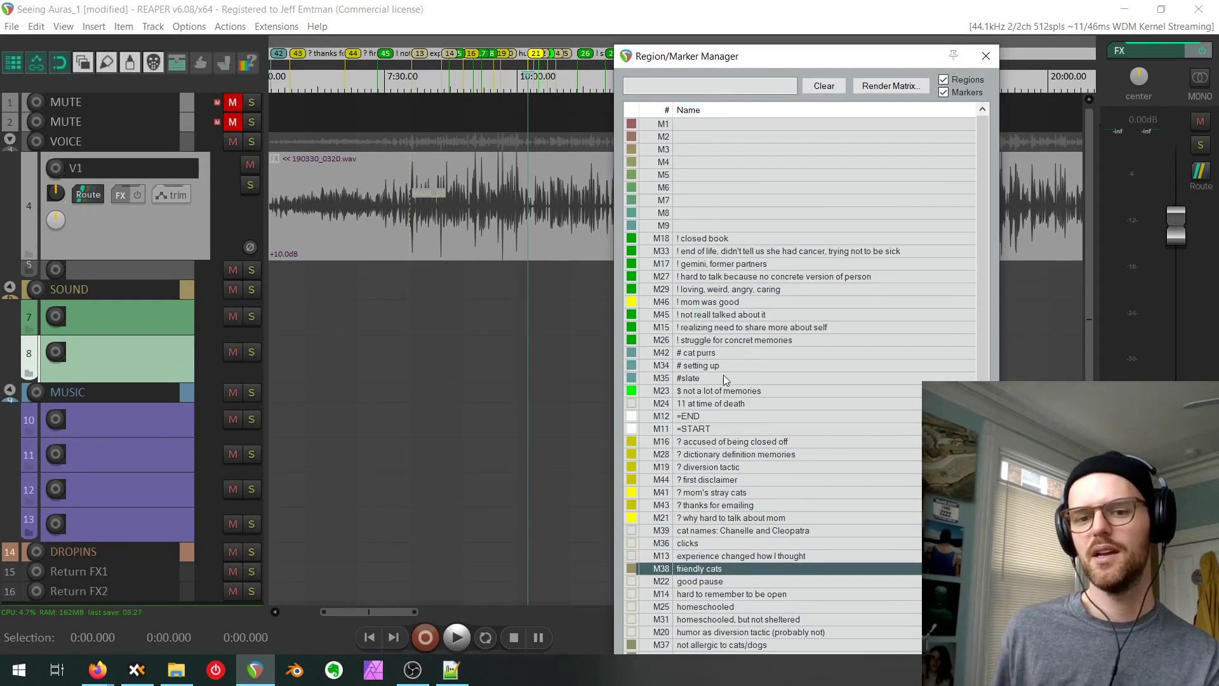
Inspect the color picker of a green "!" marker and the edit settings of "! closed book", cancel both, and close the manager.
left_click(631, 261)
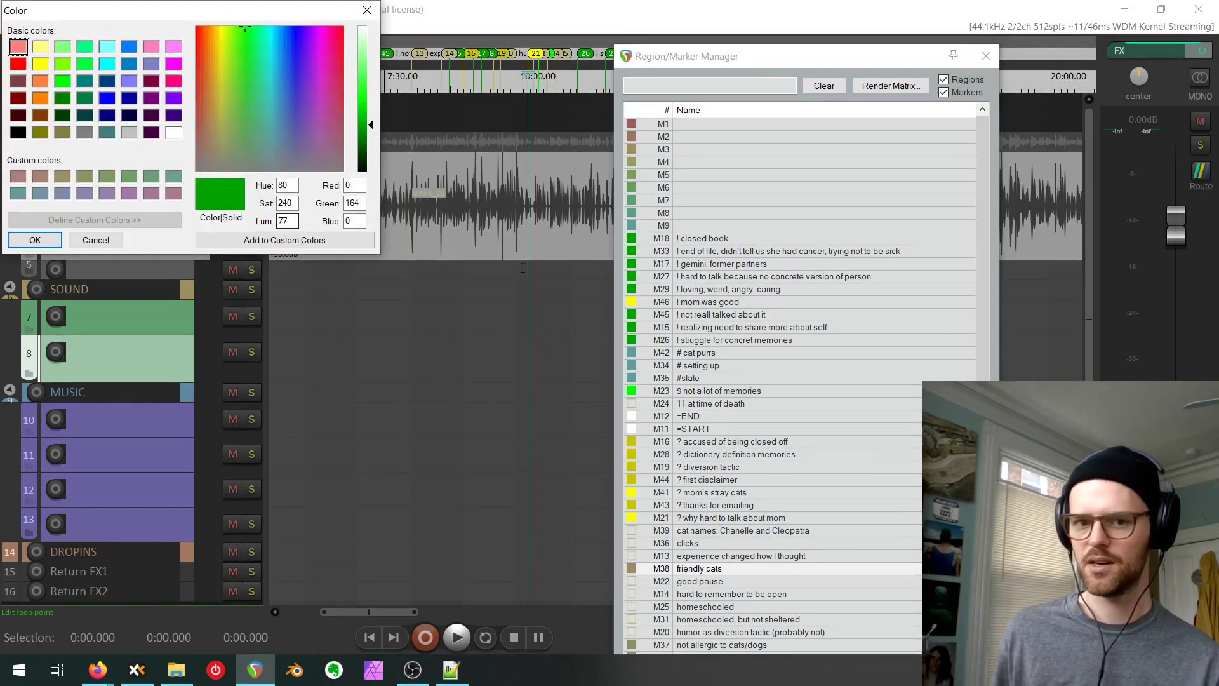
left_click(86, 244)
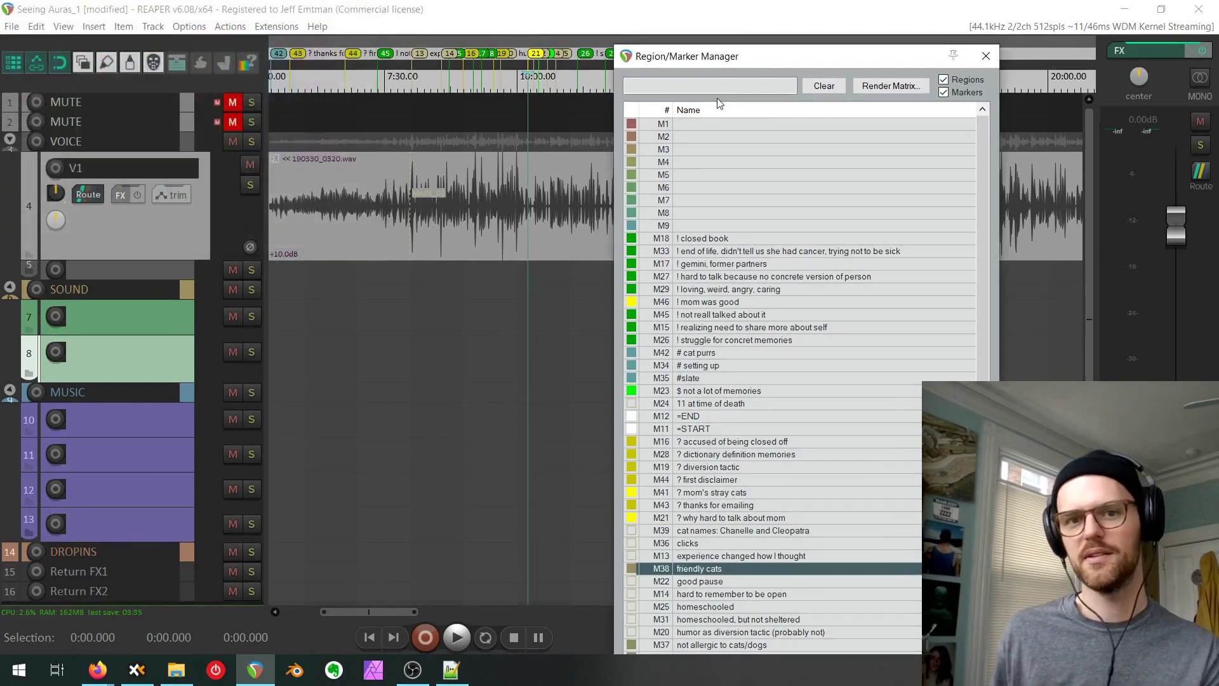
right_click(500, 55)
left_click(529, 65)
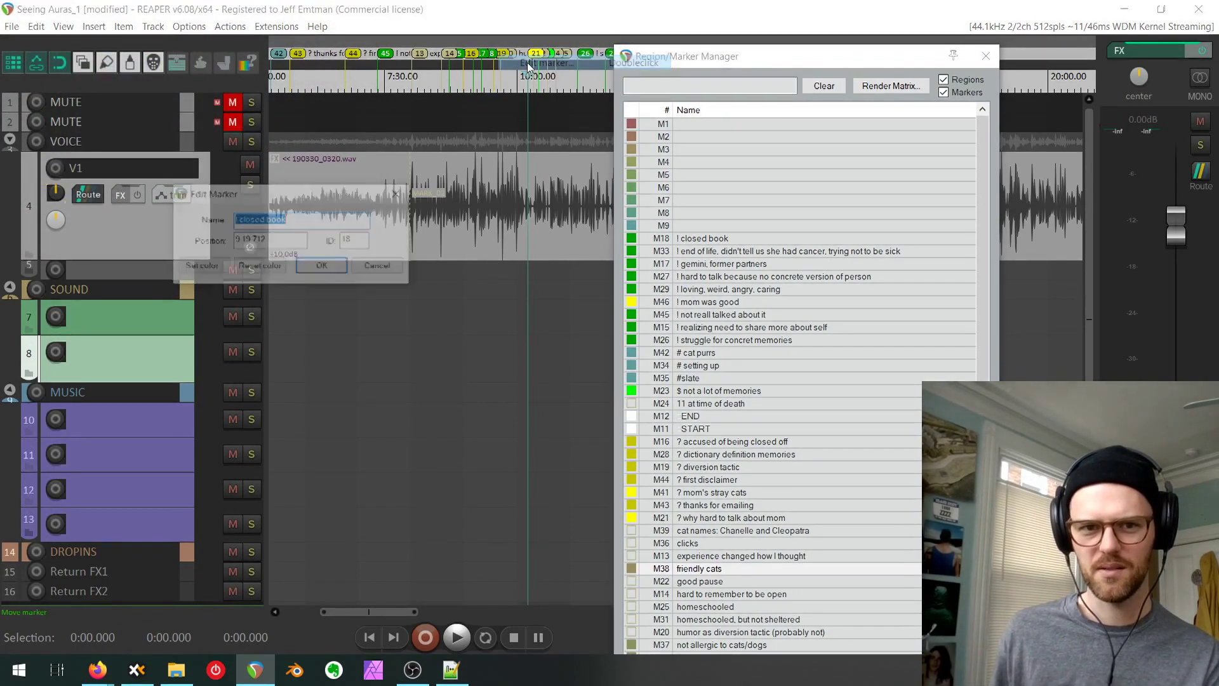
left_click(380, 268)
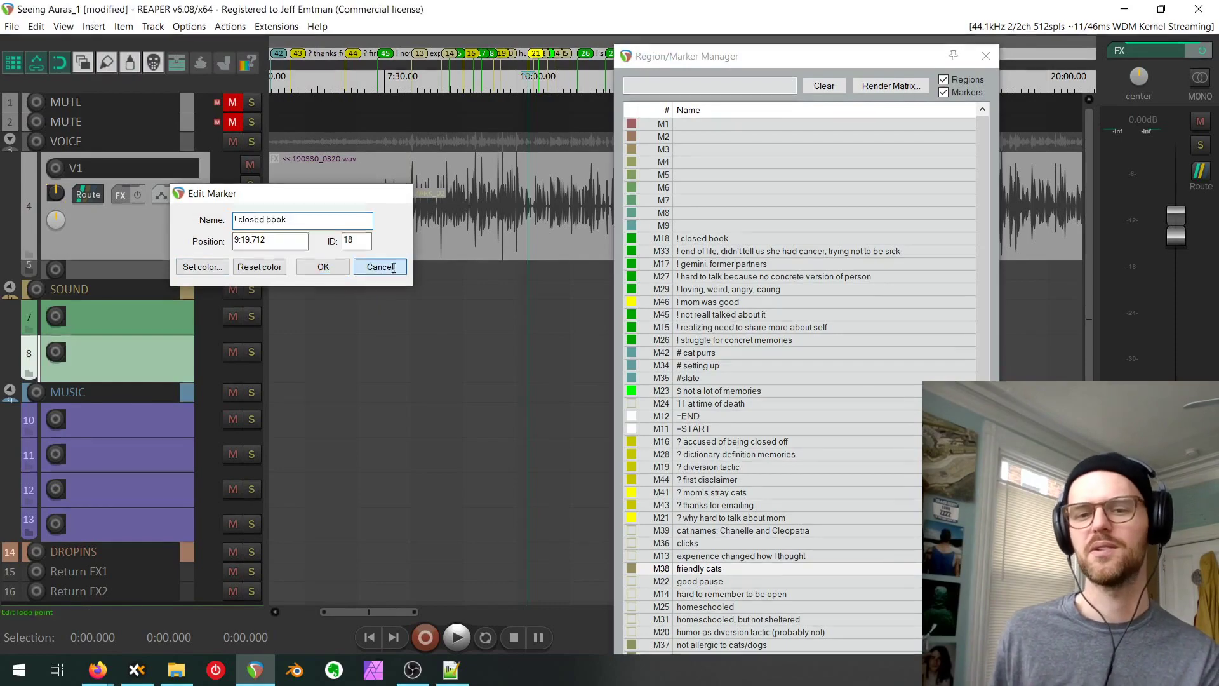
left_click(985, 57)
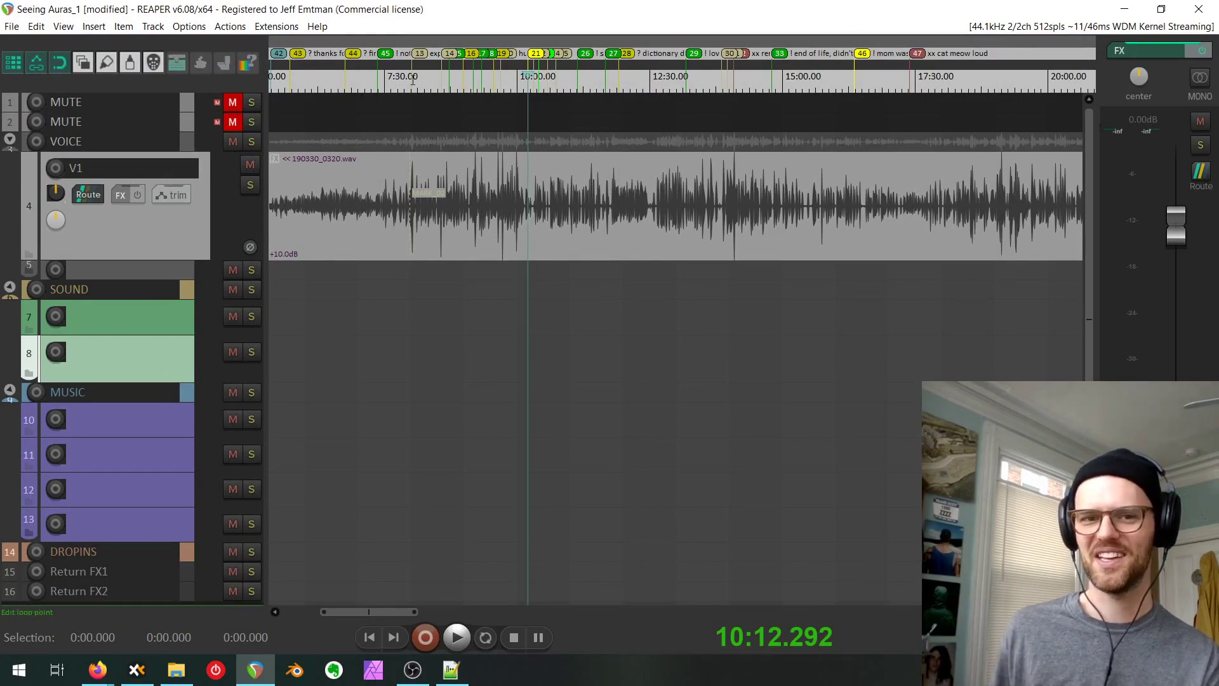
Expand the ruler's height to spread the marker names over several lanes, and examine the ruler layout options.
scroll(426, 62, "up", 3)
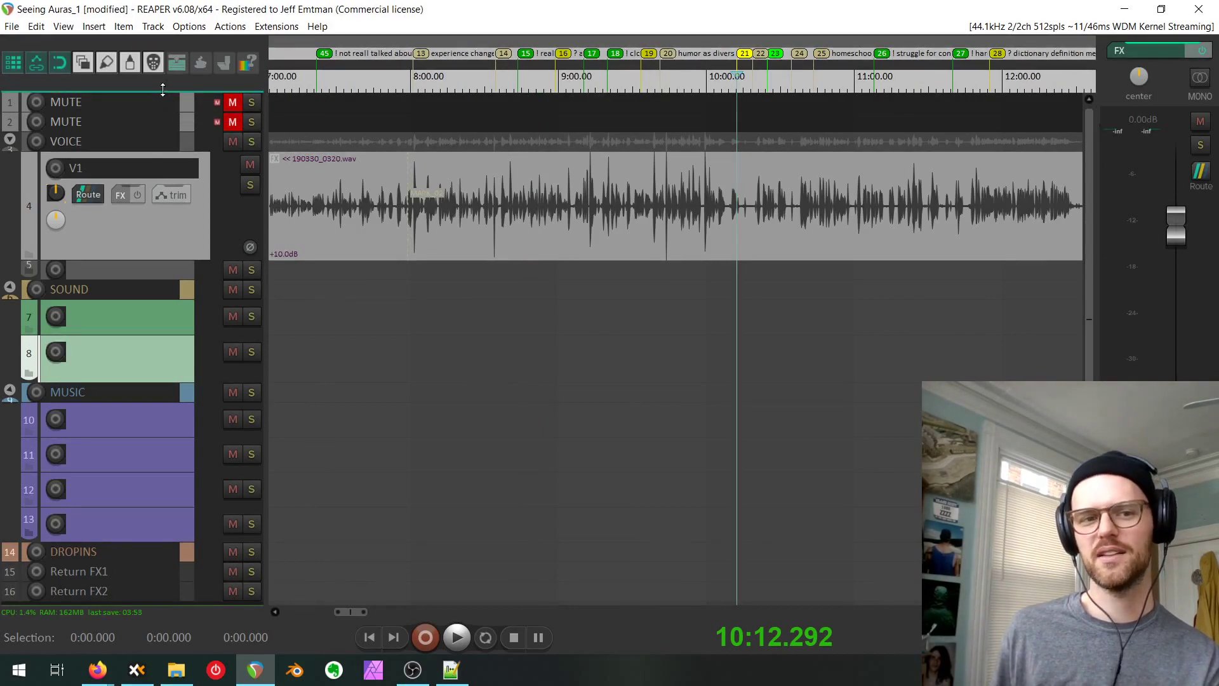
left_click_drag(162, 92, 150, 189)
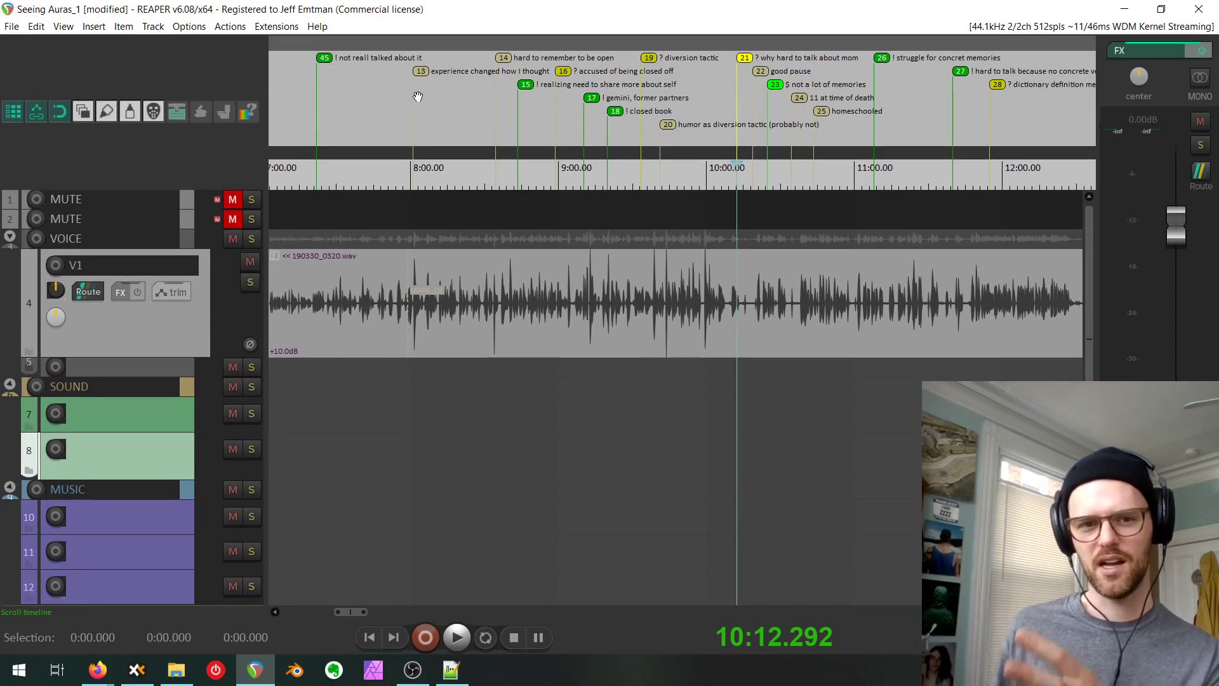
right_click(479, 103)
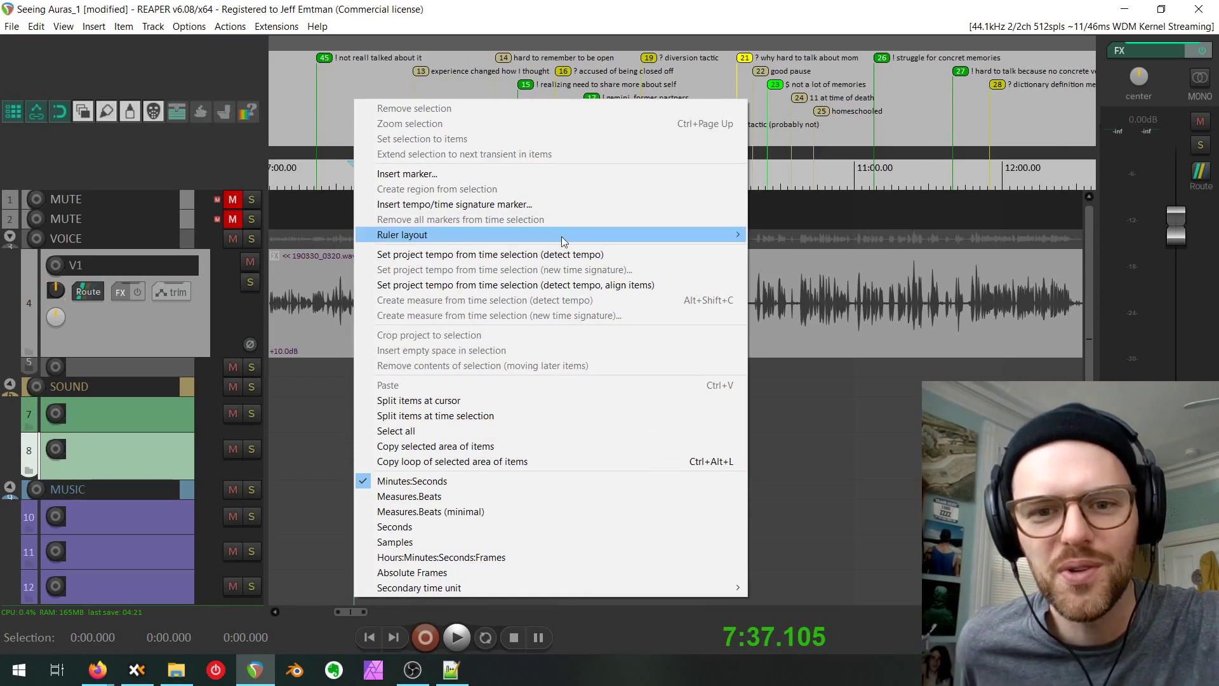
mouse_move(563, 237)
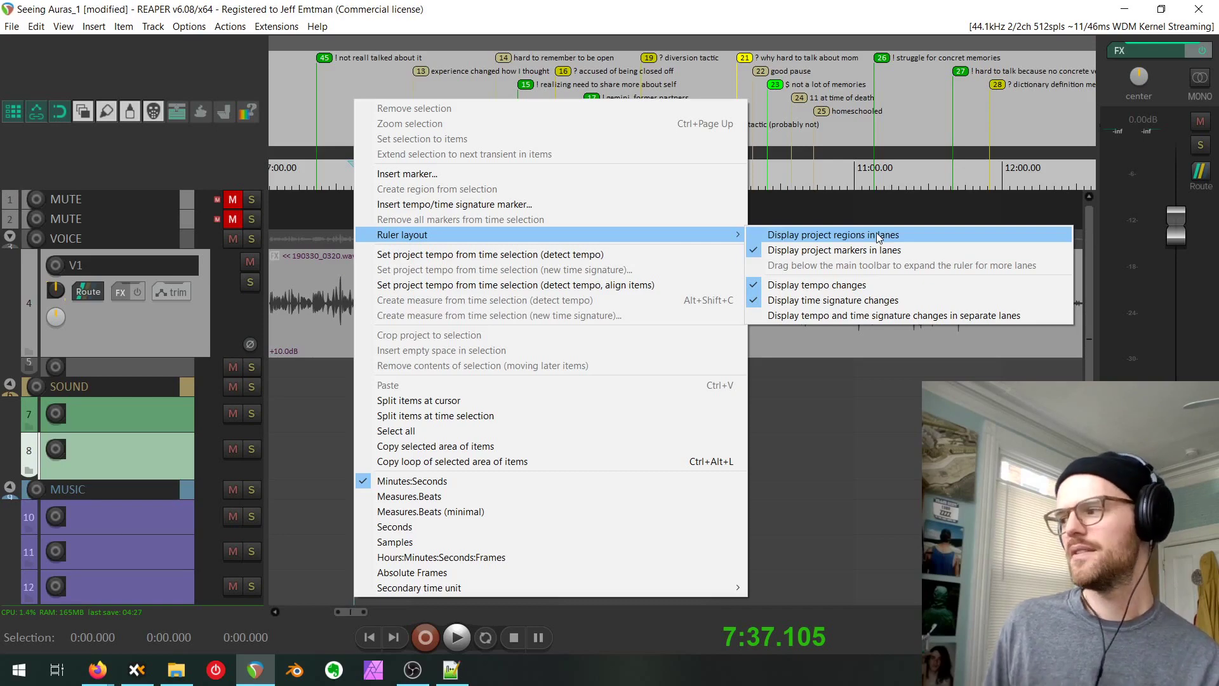
left_click(461, 55)
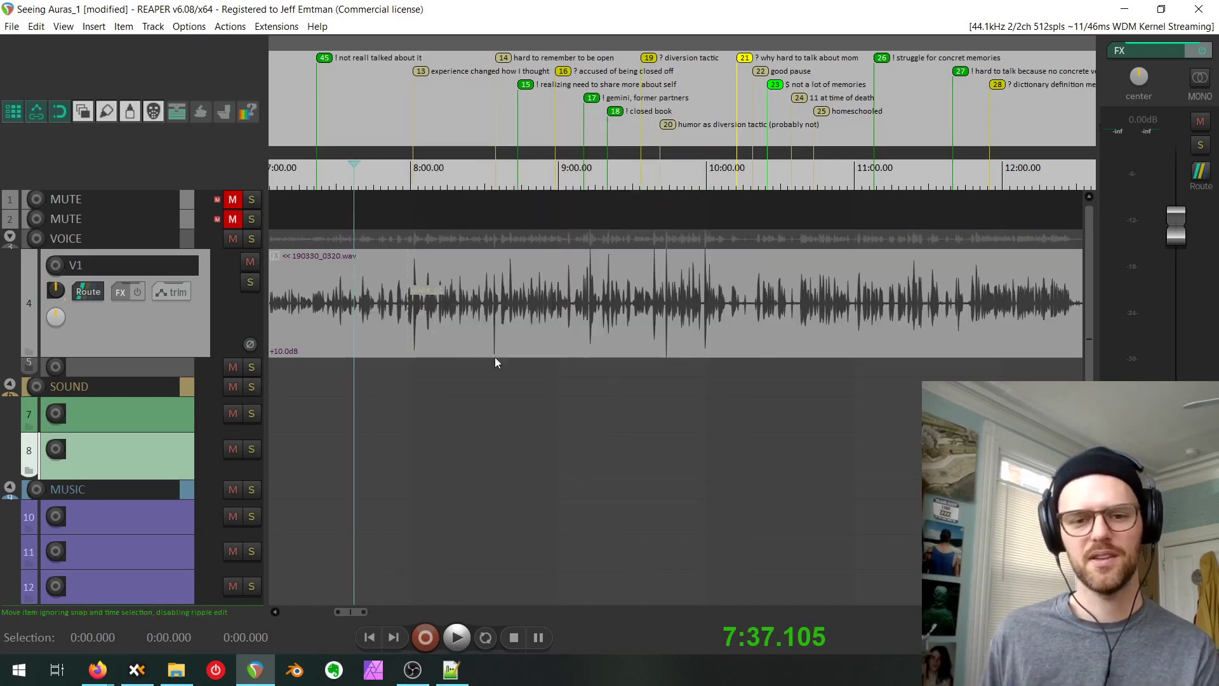
Select the time from 8:20.860 to 9:19.712 and insert a region from that selection.
left_click_drag(462, 438, 607, 427)
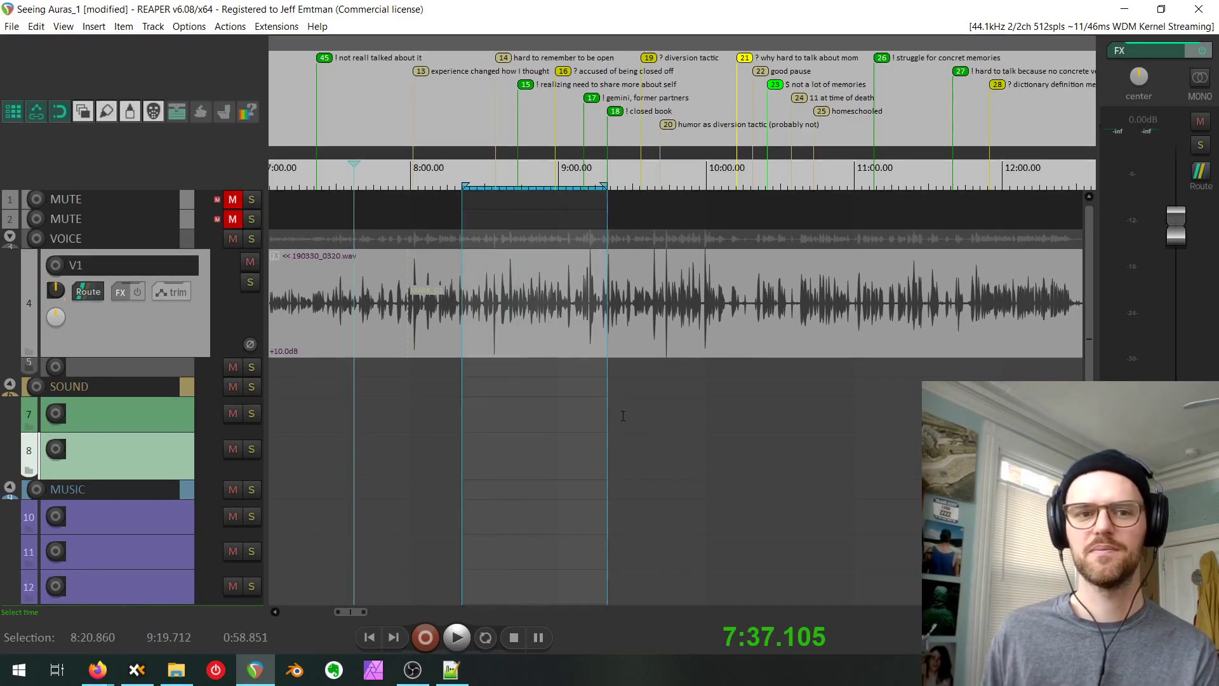
left_click(93, 26)
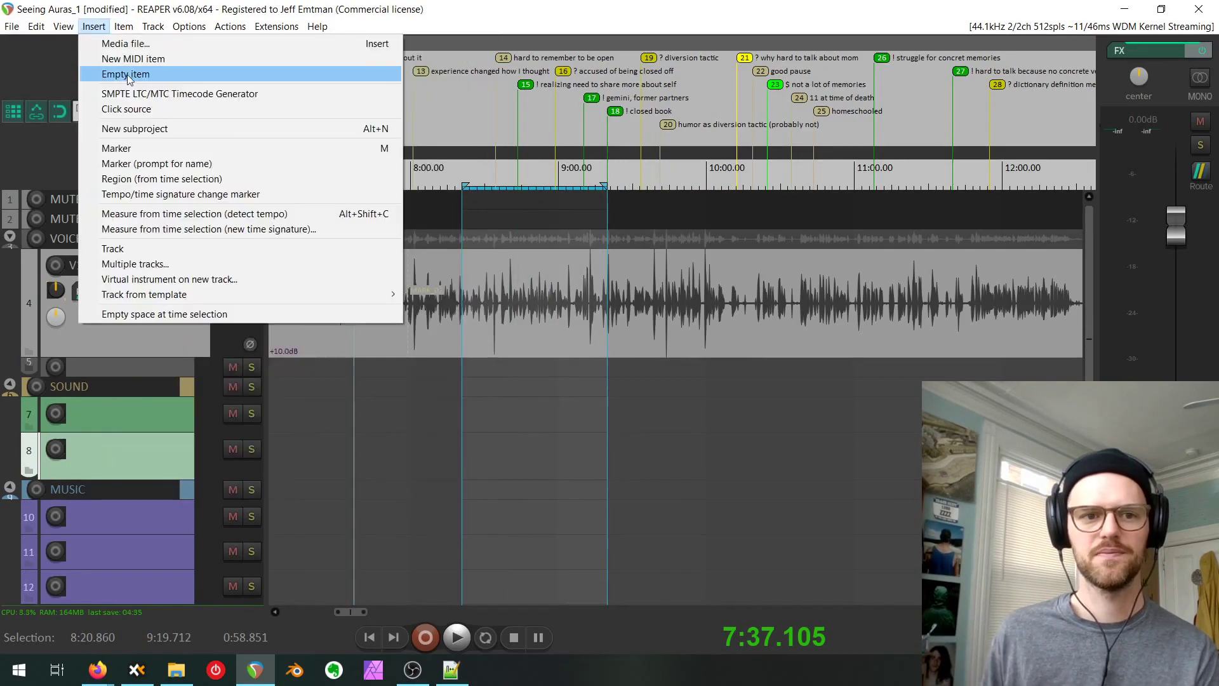
left_click(133, 178)
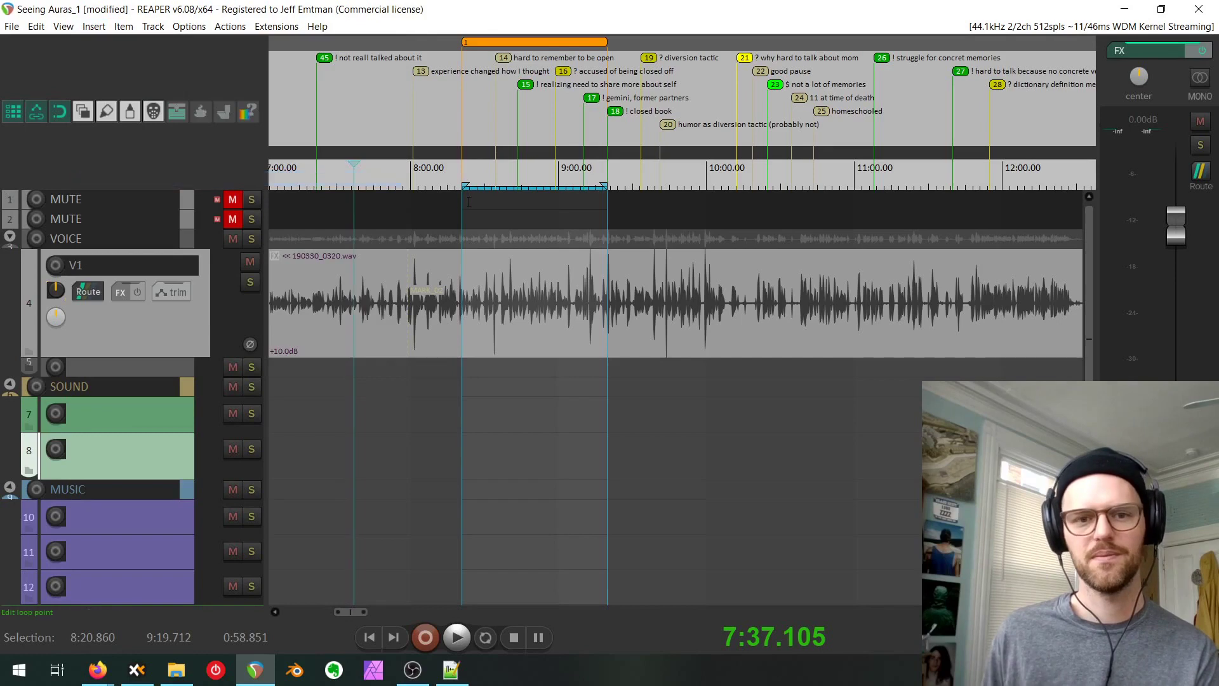
Name the new region "Good region" and check which region commands are available for it.
right_click(556, 39)
left_click(607, 49)
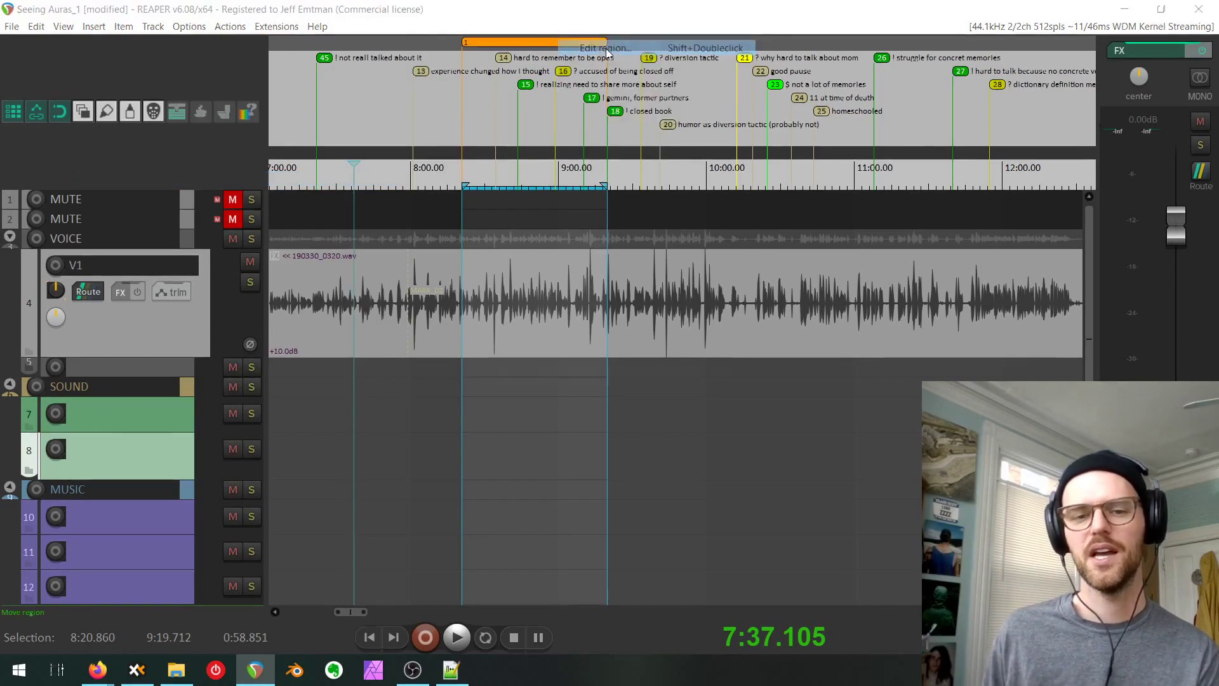
type("Good")
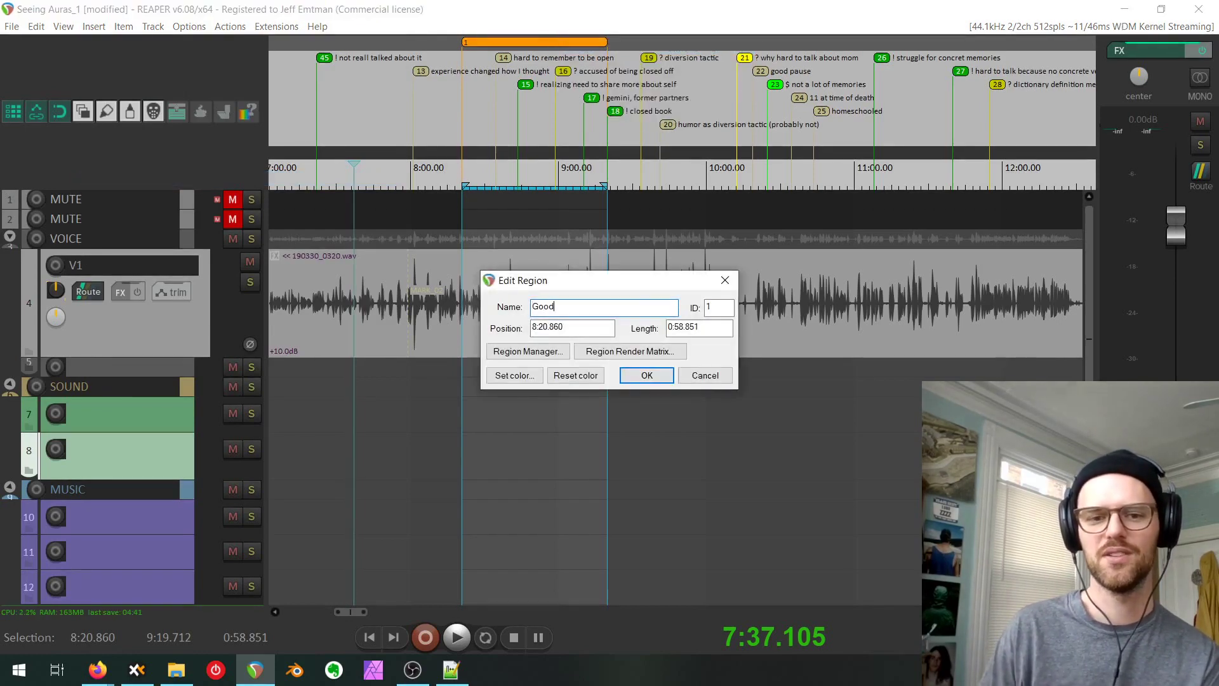
type(" region")
key("Return")
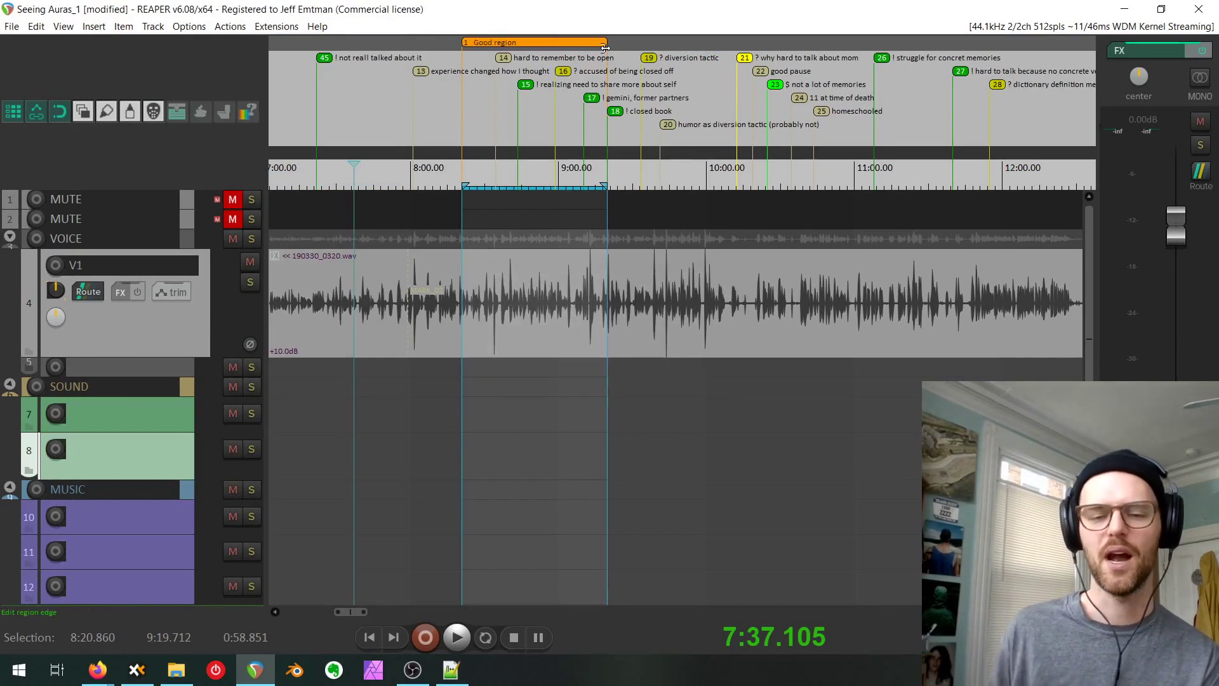
right_click(557, 42)
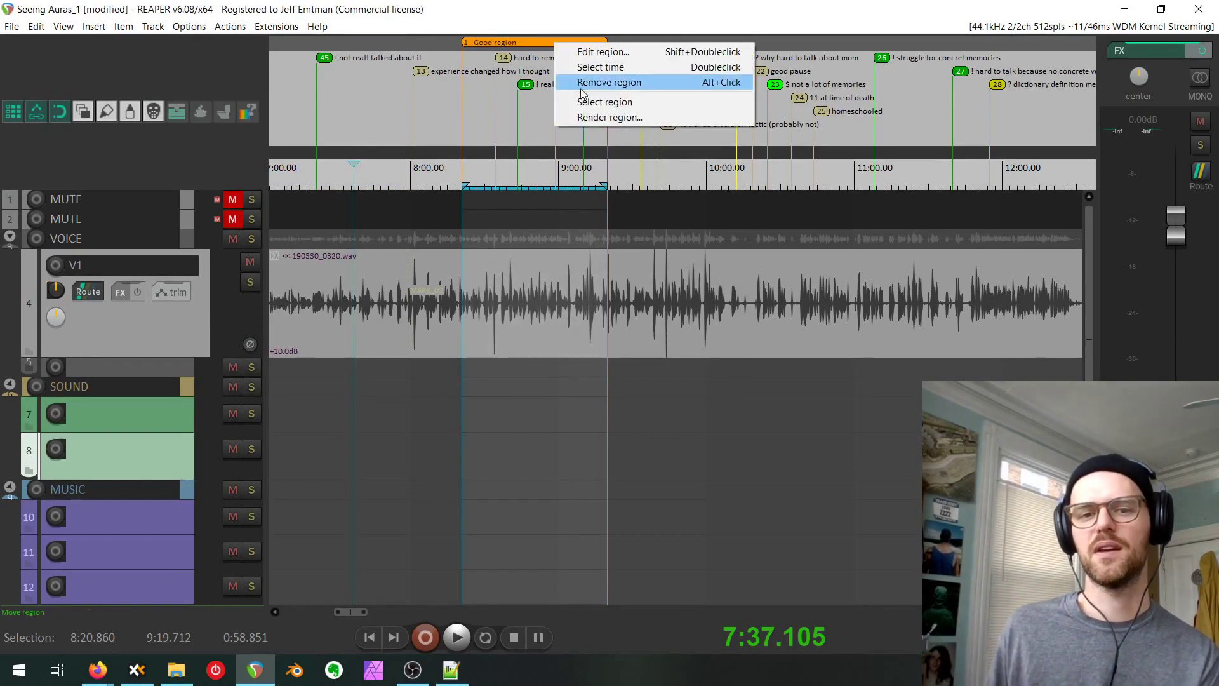
left_click(836, 32)
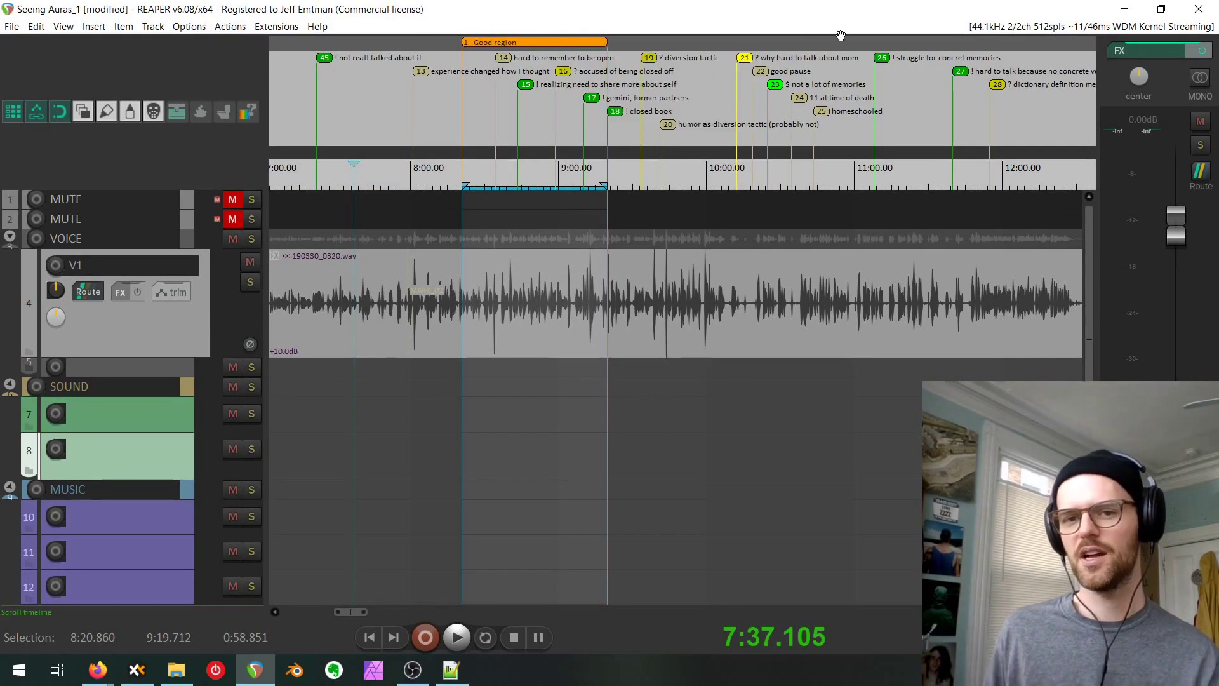
Clear the time selection and reduce the ruler's height so the markers take up fewer lanes.
scroll(734, 345, "right", 3)
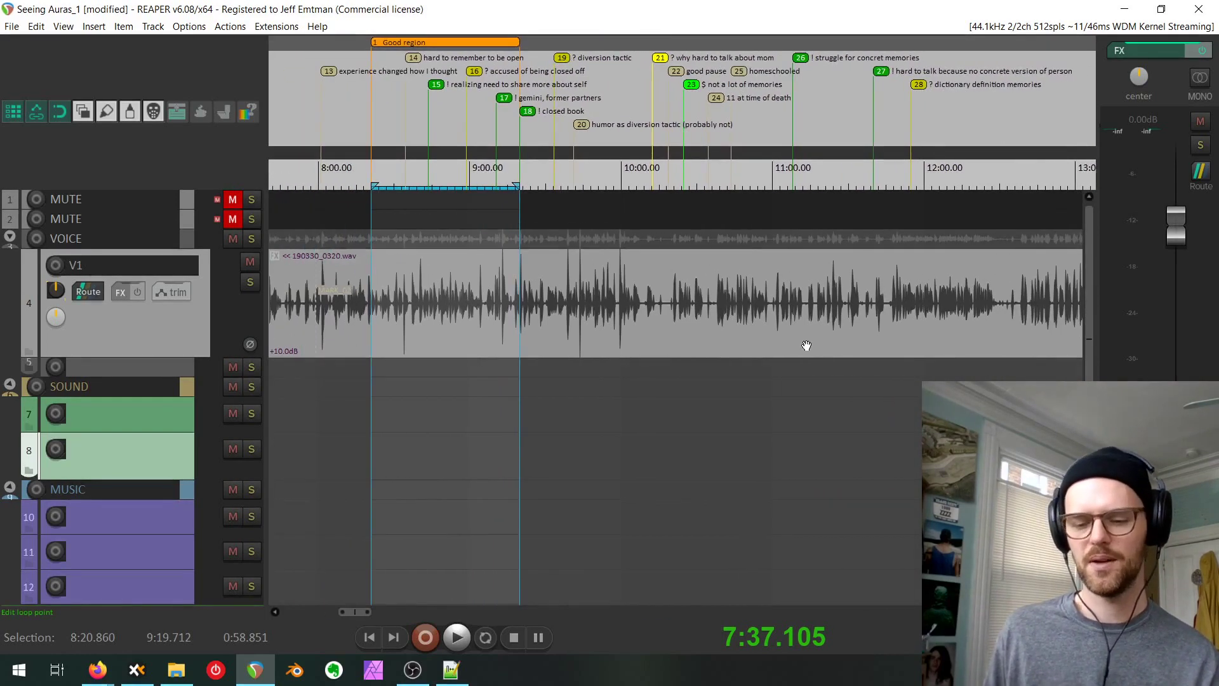
key("Escape")
left_click_drag(215, 189, 227, 155)
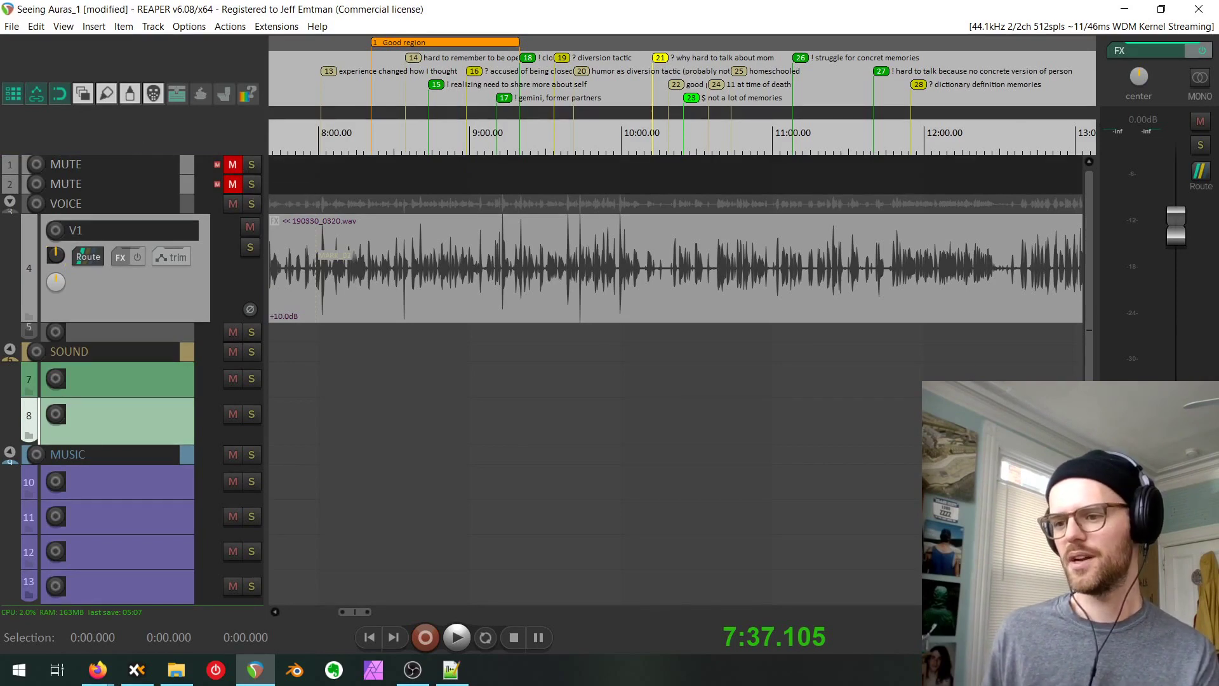
Switch to the Seeing Auras_2 project and look up the command for saving a new version of the project.
key("alt+Tab")
key("alt+Tab")
key("alt+Tab")
key("alt+Tab")
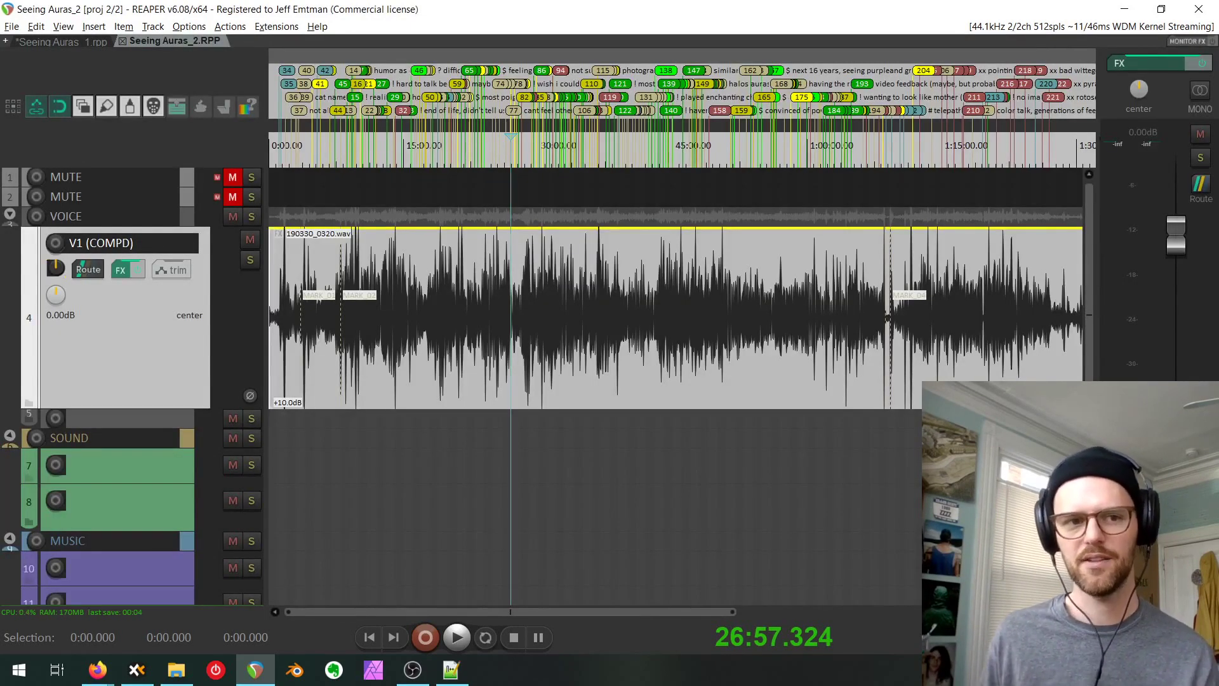
left_click(571, 363)
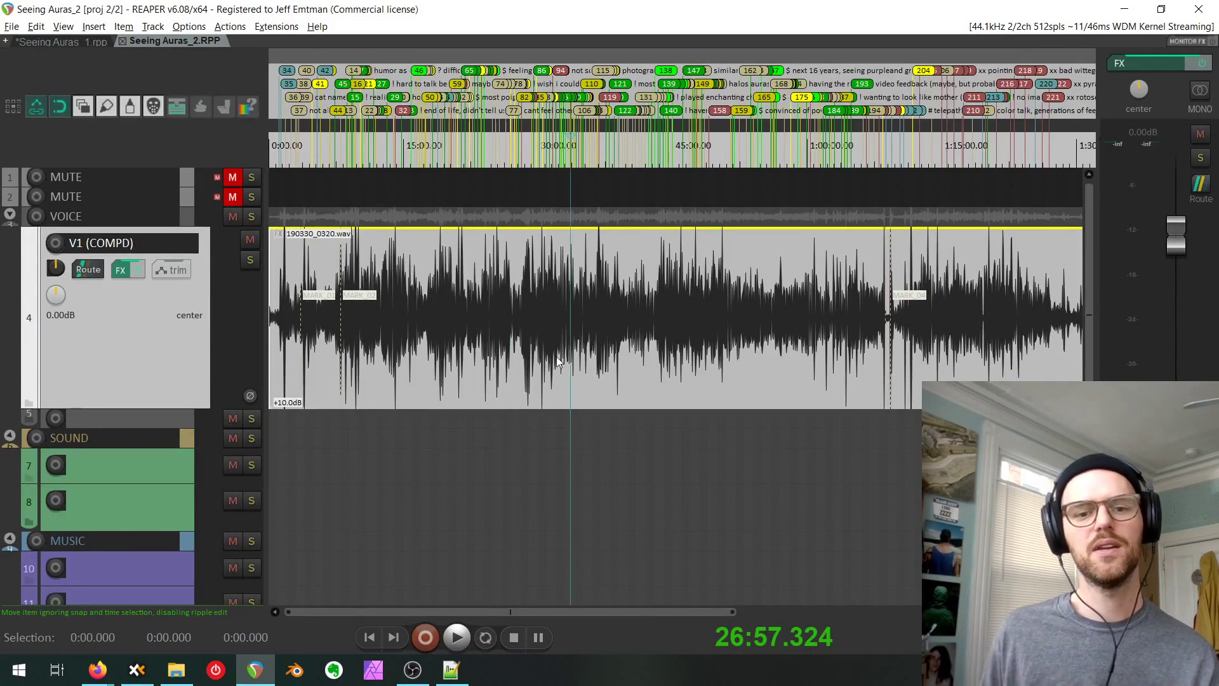
left_click(12, 27)
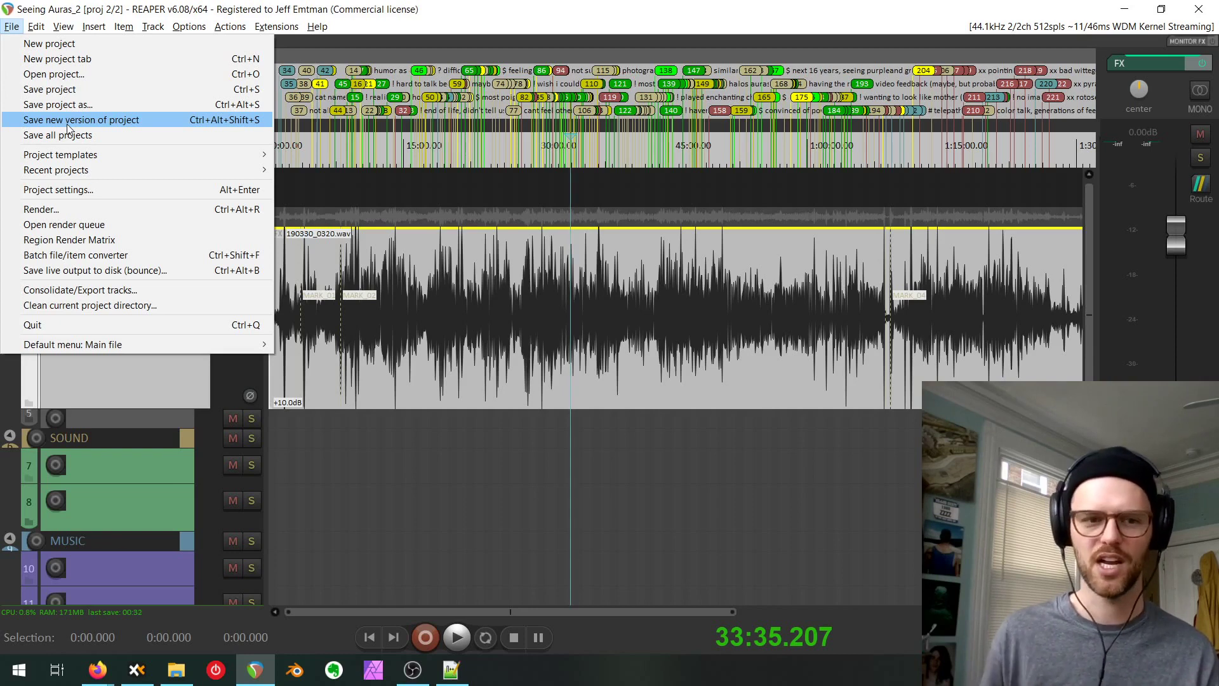
left_click(557, 285)
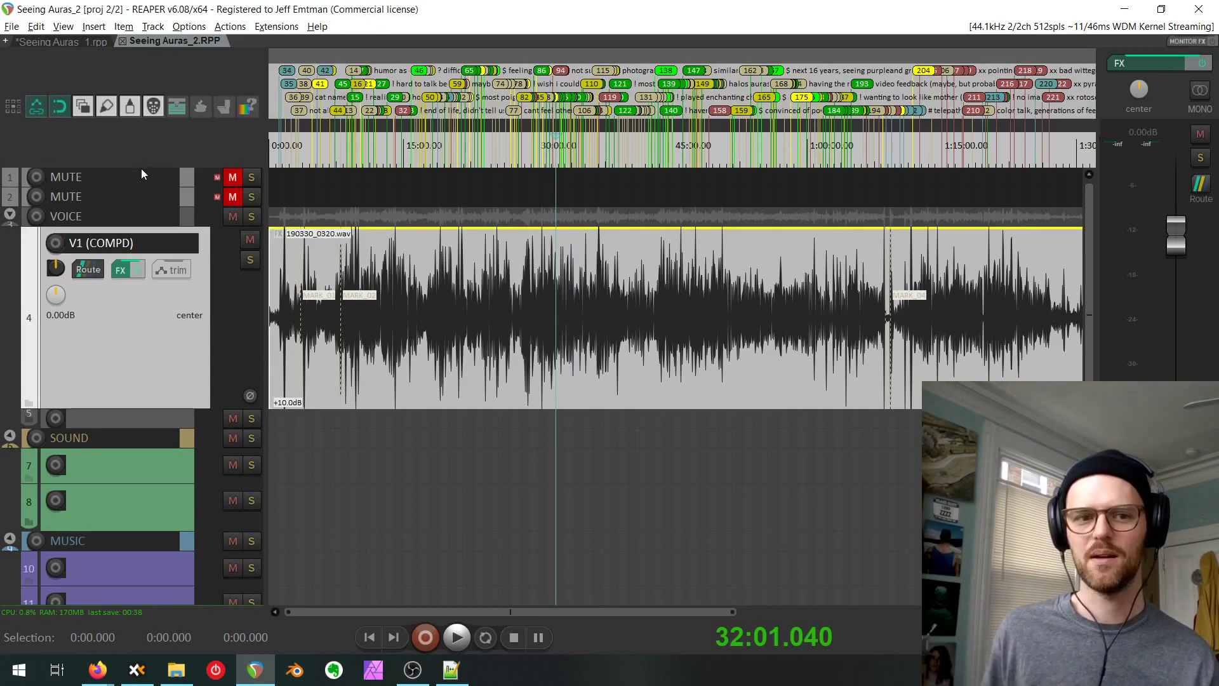
Expand the ruler's height in Seeing Auras_2 and look over the markers logged along the interview.
left_click_drag(142, 168, 140, 245)
scroll(531, 473, "down", 3)
scroll(602, 437, "up", 6)
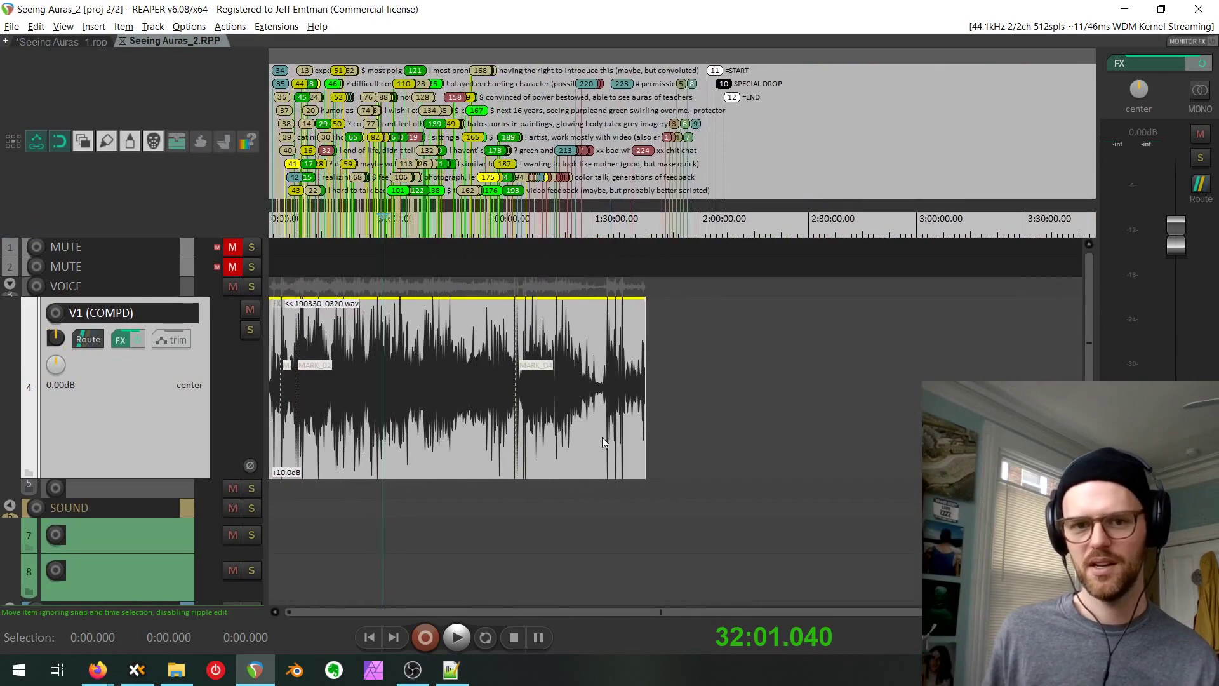
scroll(636, 316, "down", 4)
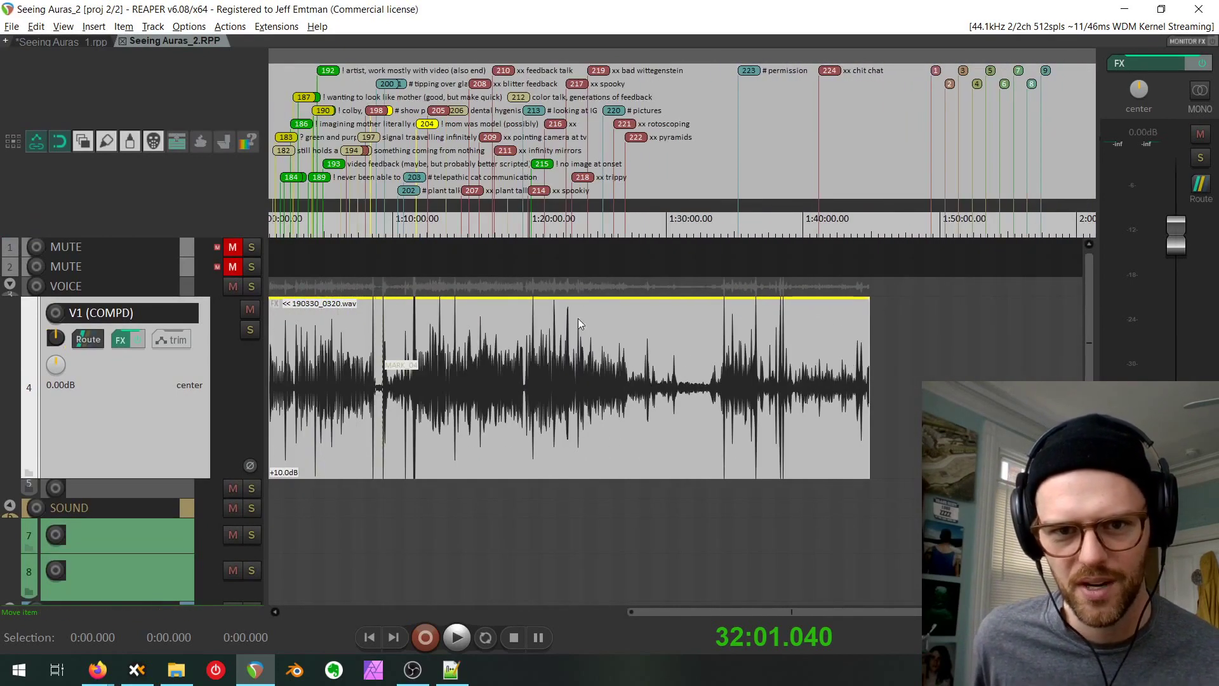
scroll(588, 293, "left", 5)
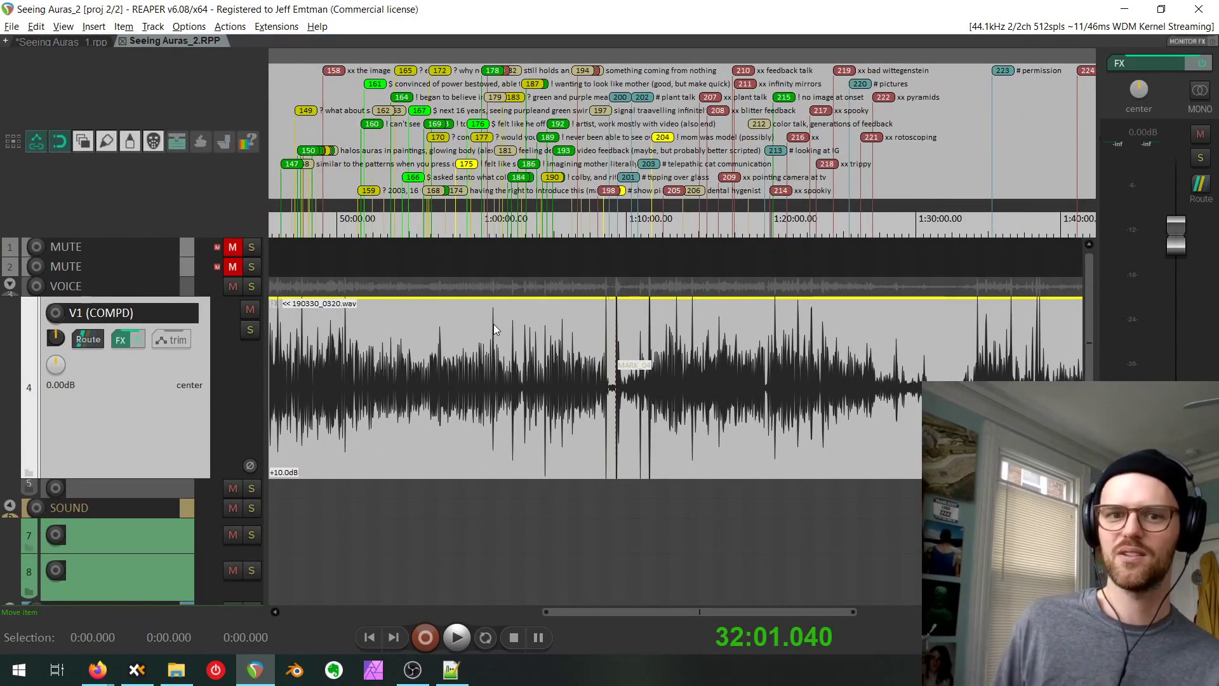
mouse_move(492, 340)
left_mouse_down()
mouse_move(760, 365)
mouse_move(759, 400)
mouse_move(852, 398)
left_mouse_up()
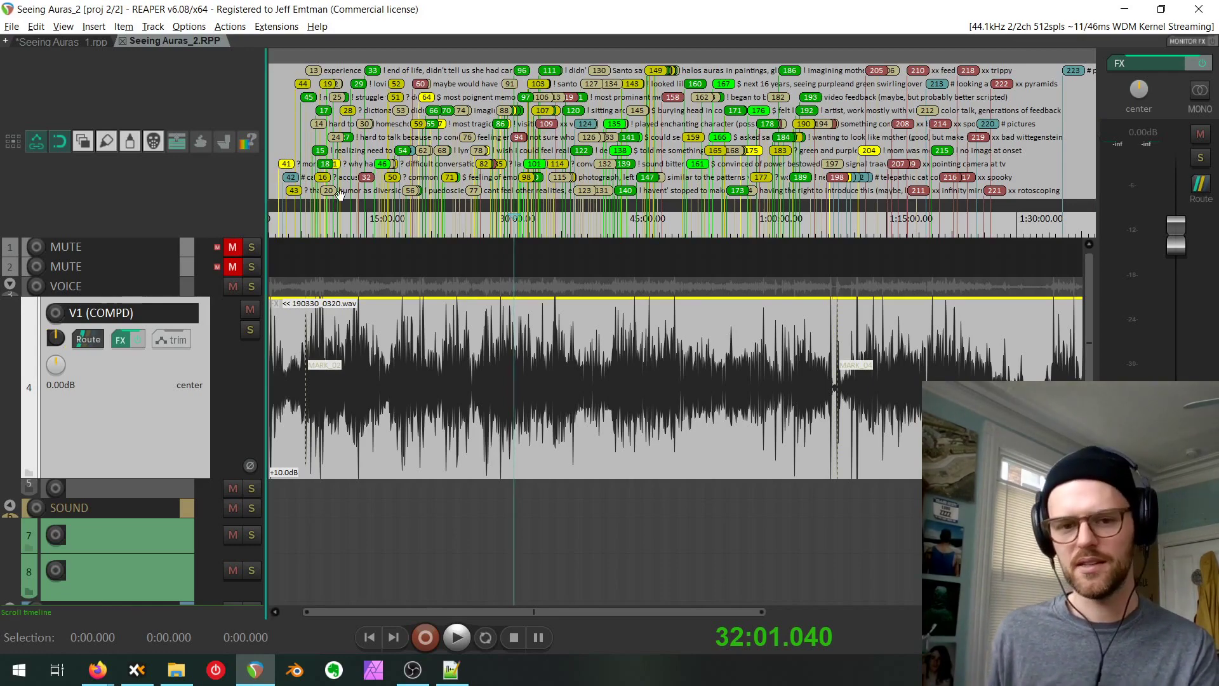
Look through the project's list of regions and markers, search it for "cat", and close the list.
left_click(476, 318)
key("ctrl+alt+r")
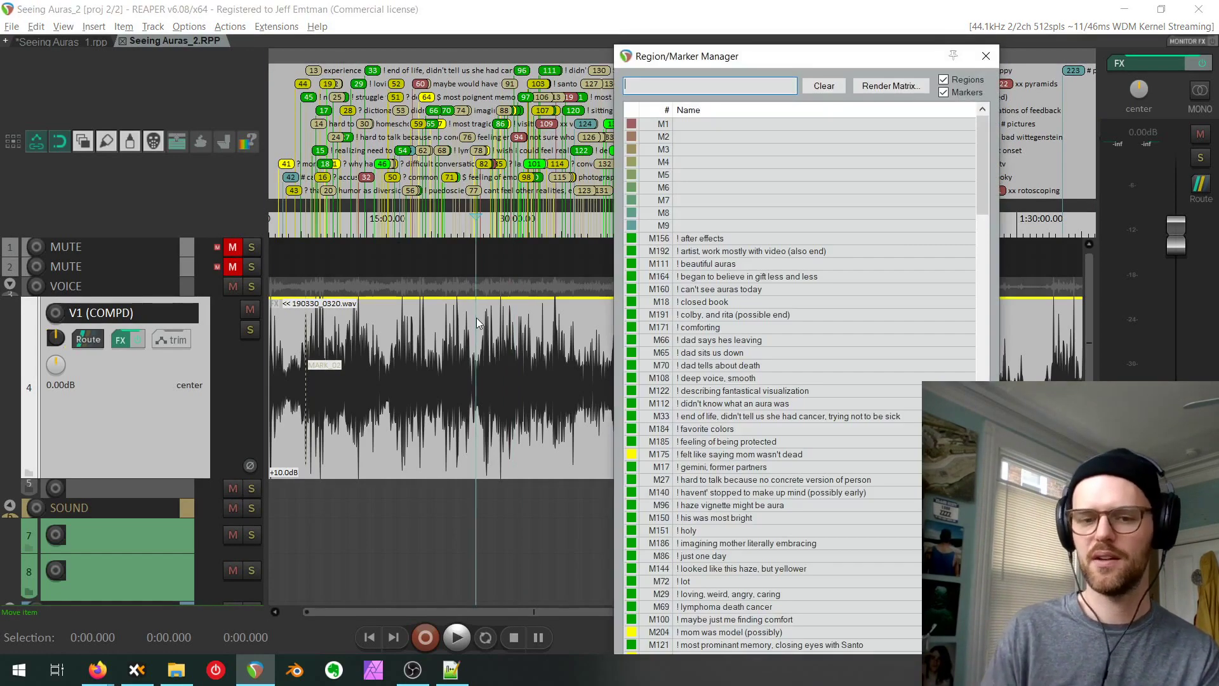
scroll(776, 360, "down", 15)
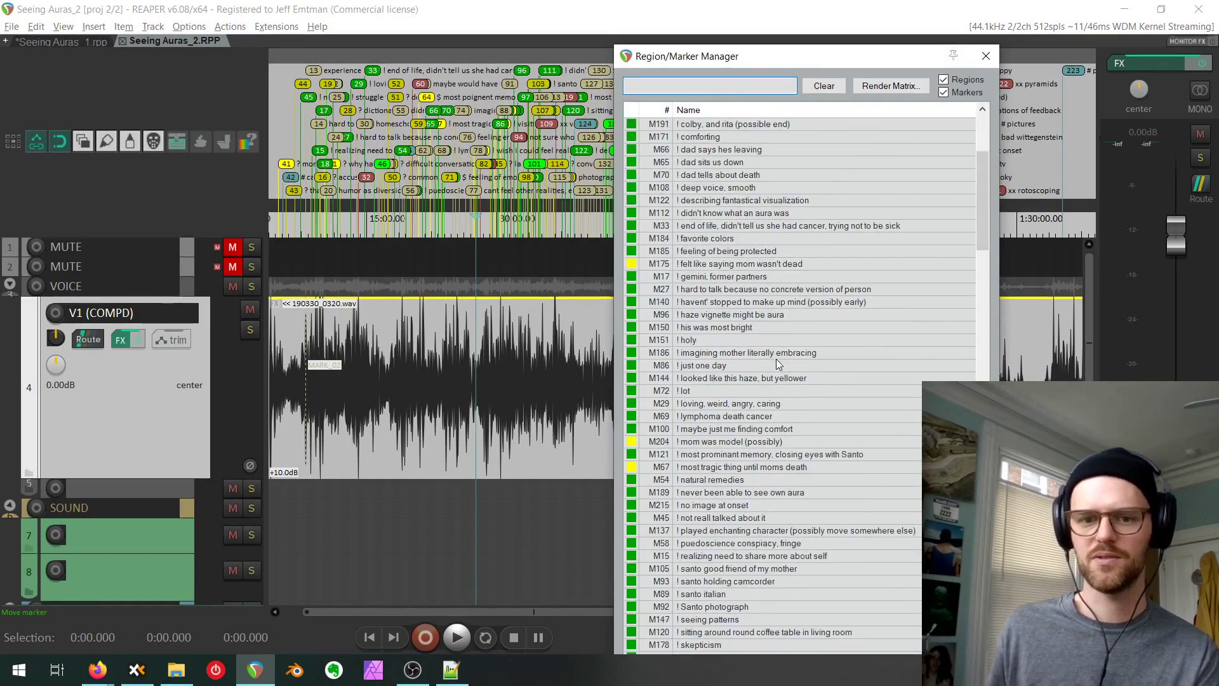
left_click(726, 88)
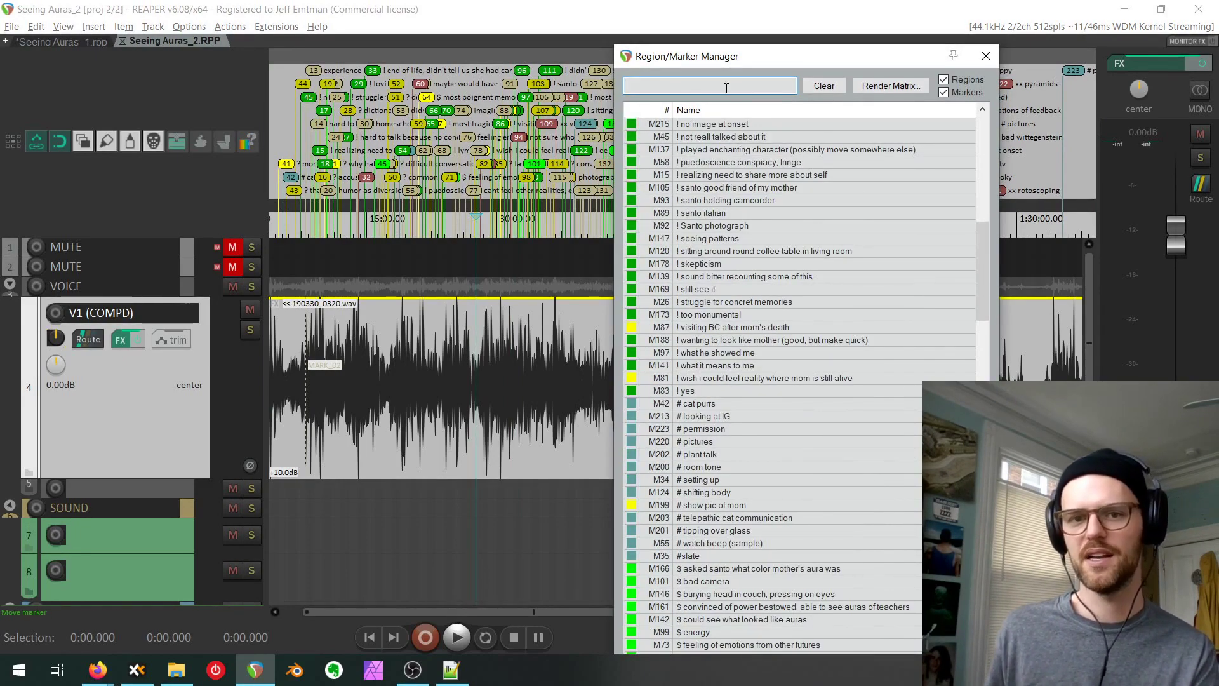
type("cat")
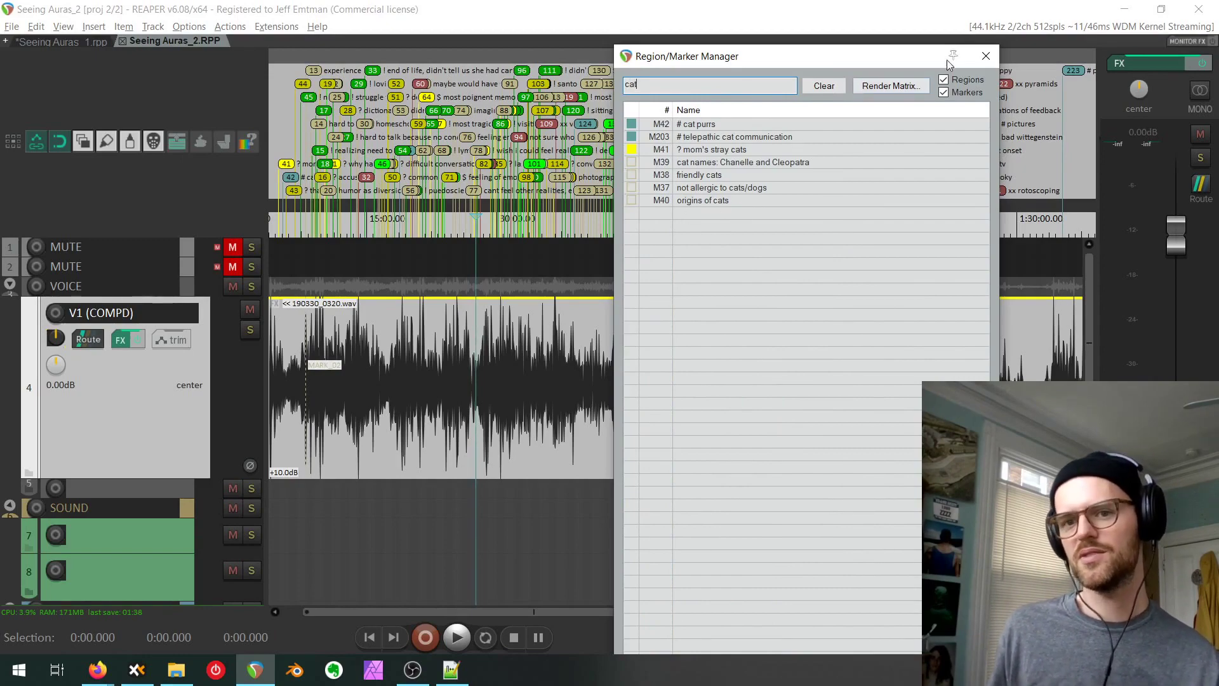
left_click(986, 56)
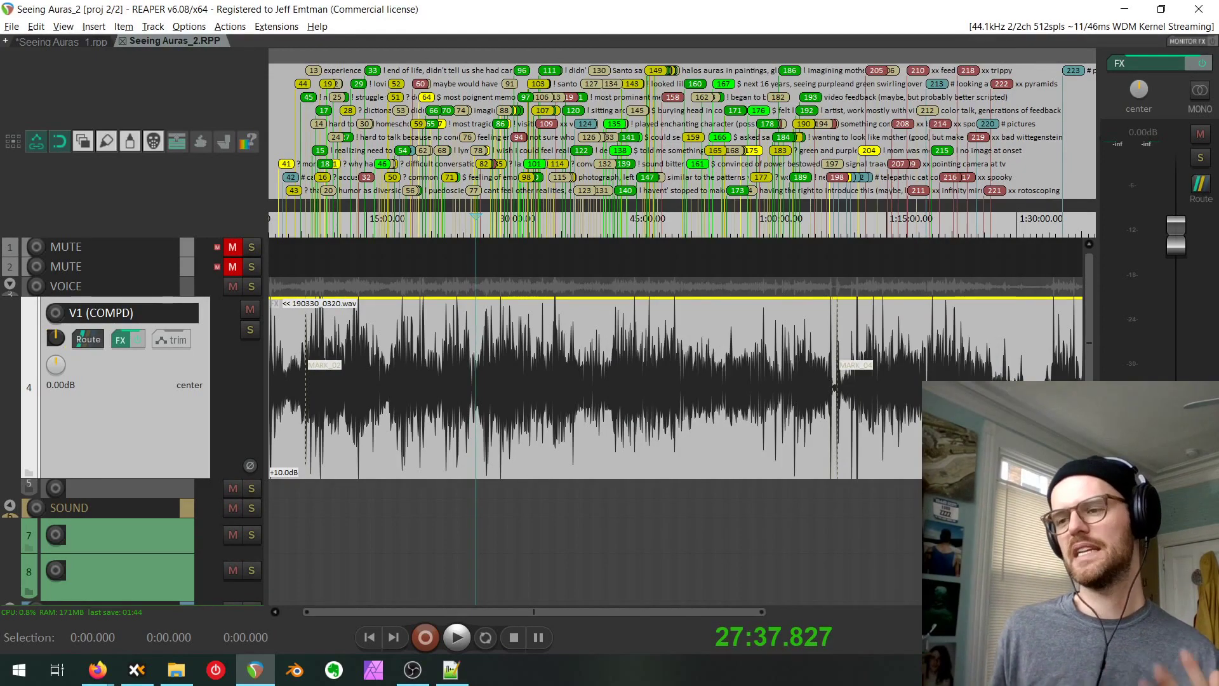
Split the V1 (COMPD) interview item just before marker 64 and at 22:06.852, and move the resulting pieces apart.
scroll(734, 343, "down", 2)
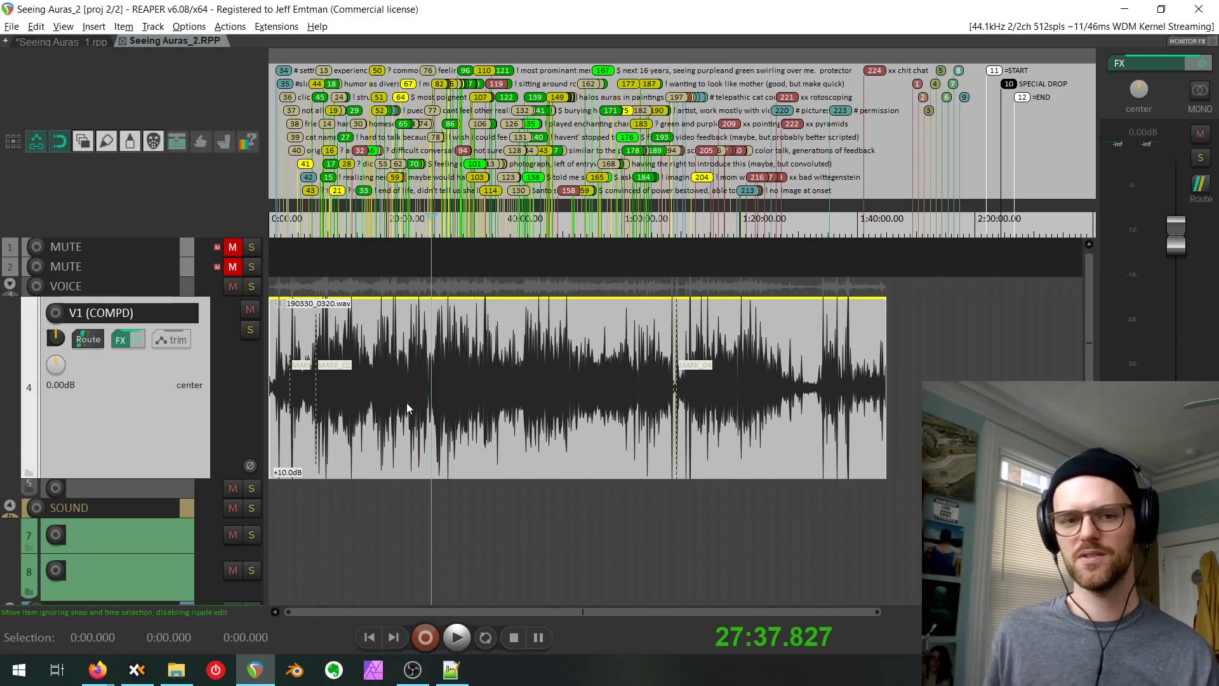
scroll(407, 367, "up", 2)
scroll(407, 367, "up", 1)
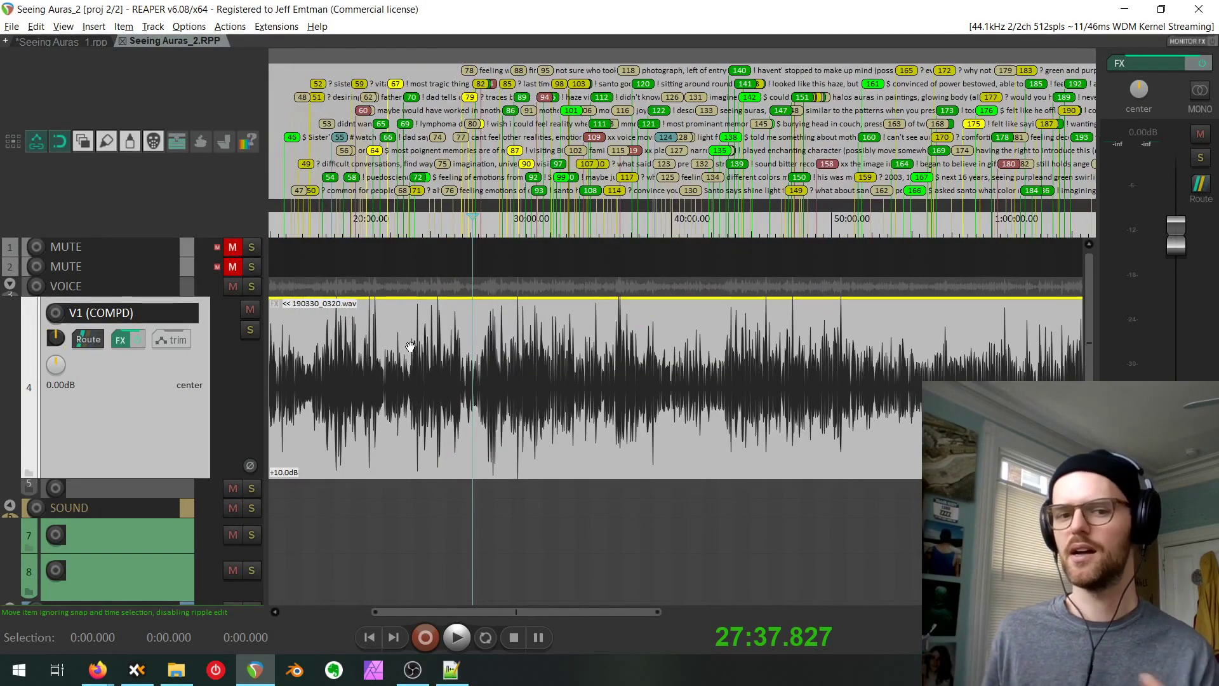
scroll(408, 337, "up", 1)
scroll(406, 330, "up", 2)
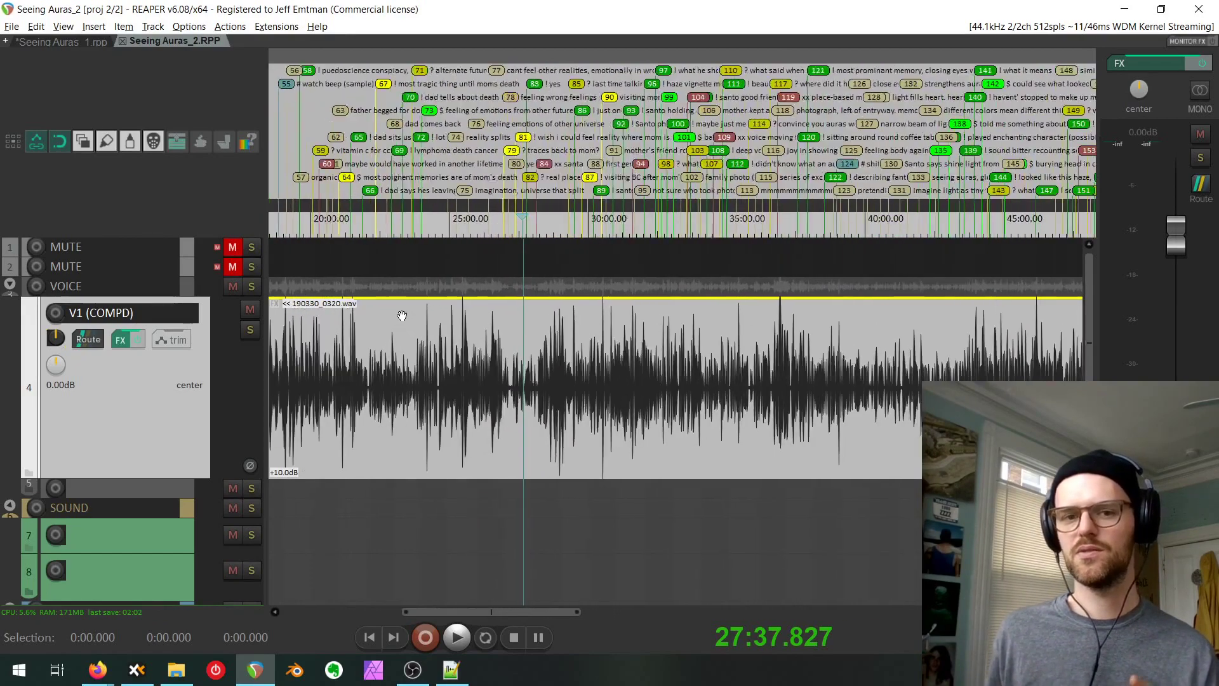
scroll(401, 308, "up", 5)
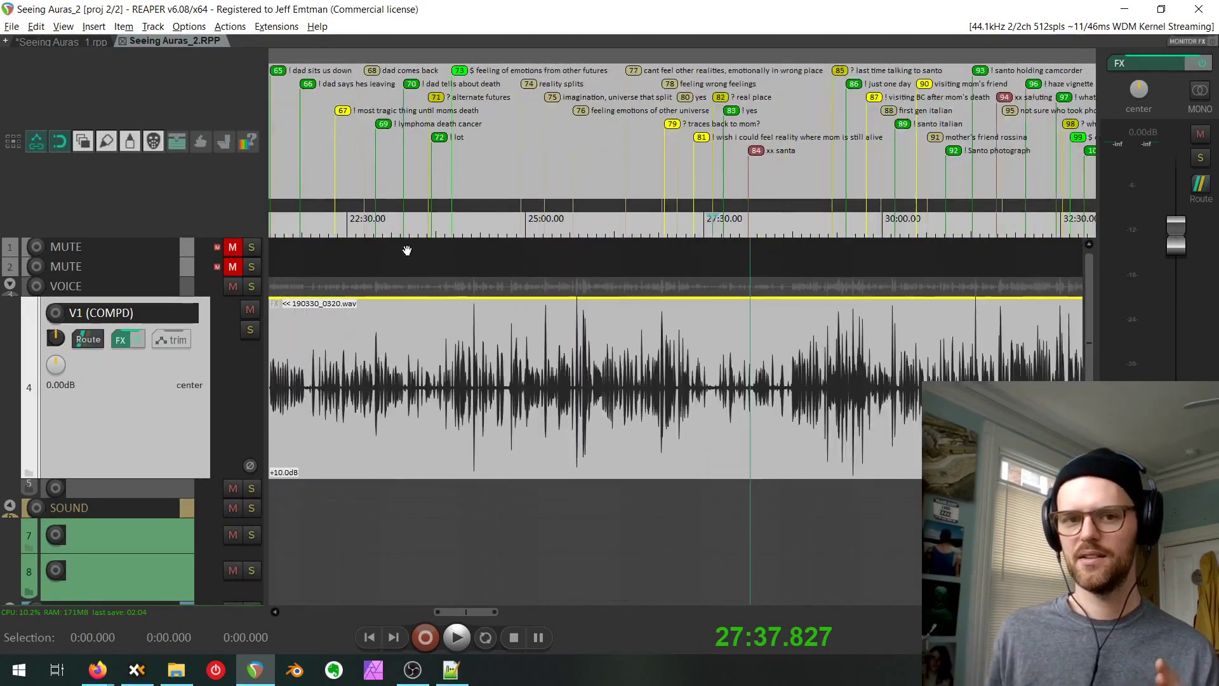
left_click_drag(510, 184, 735, 223)
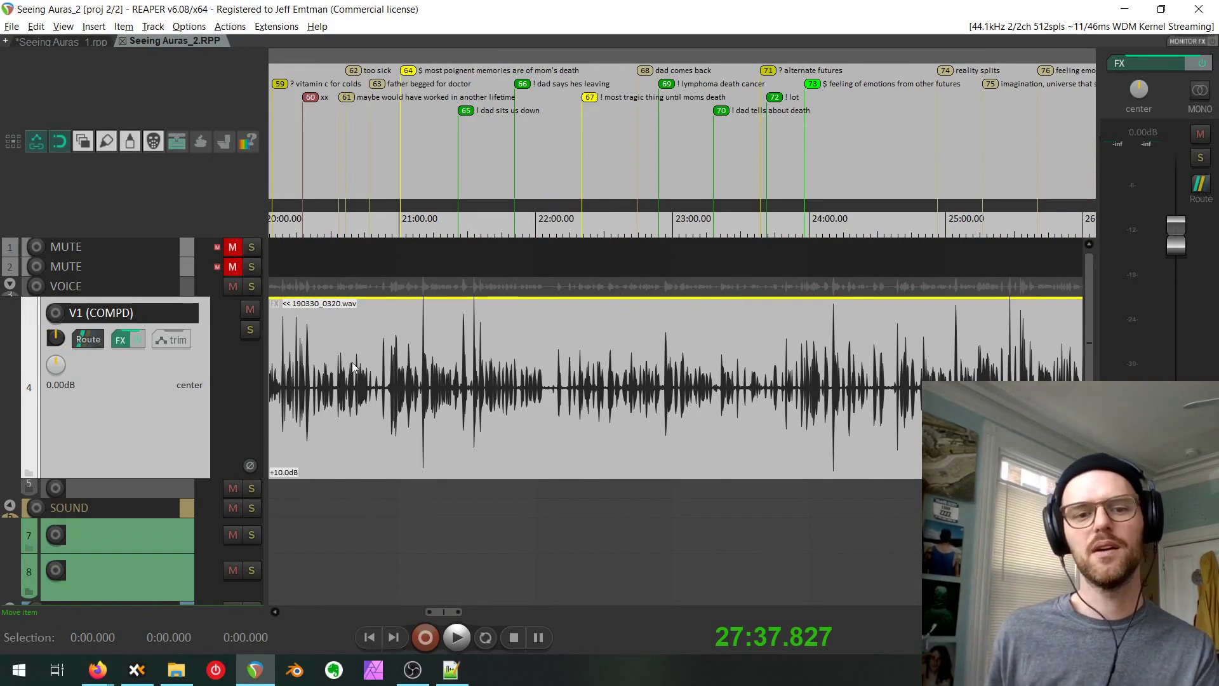
left_click(384, 394)
key("s")
left_click(552, 393)
key("s")
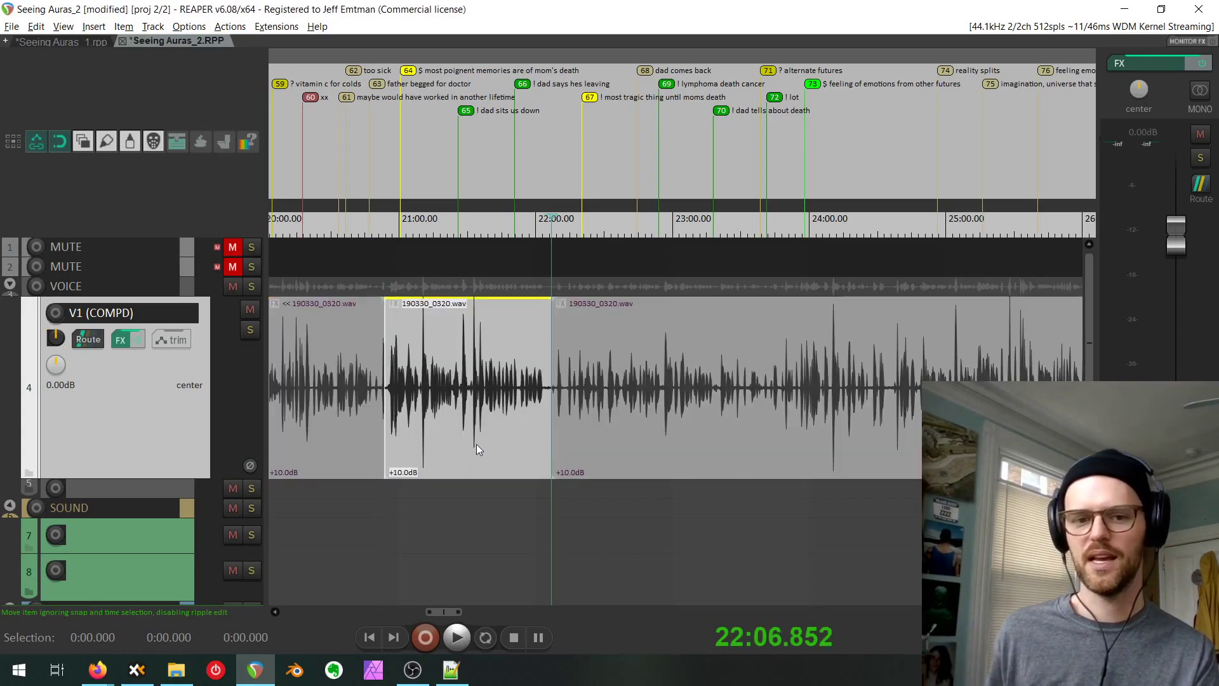
left_click_drag(615, 340, 894, 357)
left_click_drag(484, 421, 673, 401)
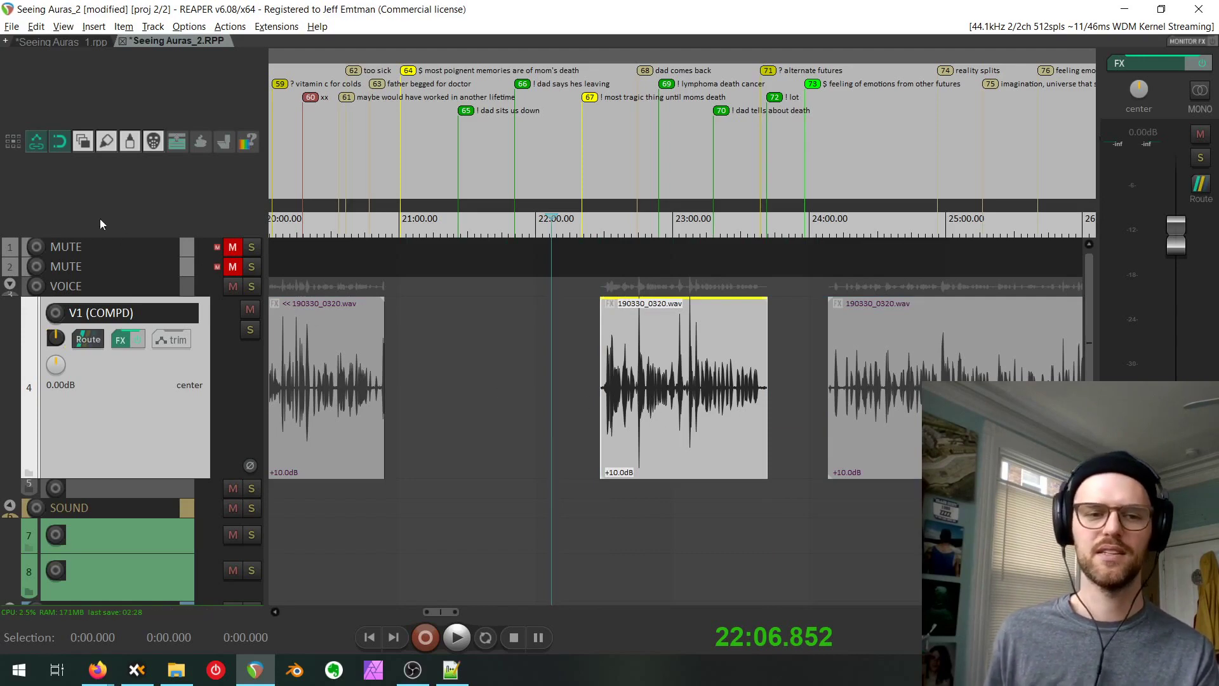
Cycle through the ripple editing modes and leave ripple editing set to all tracks.
left_click(13, 142)
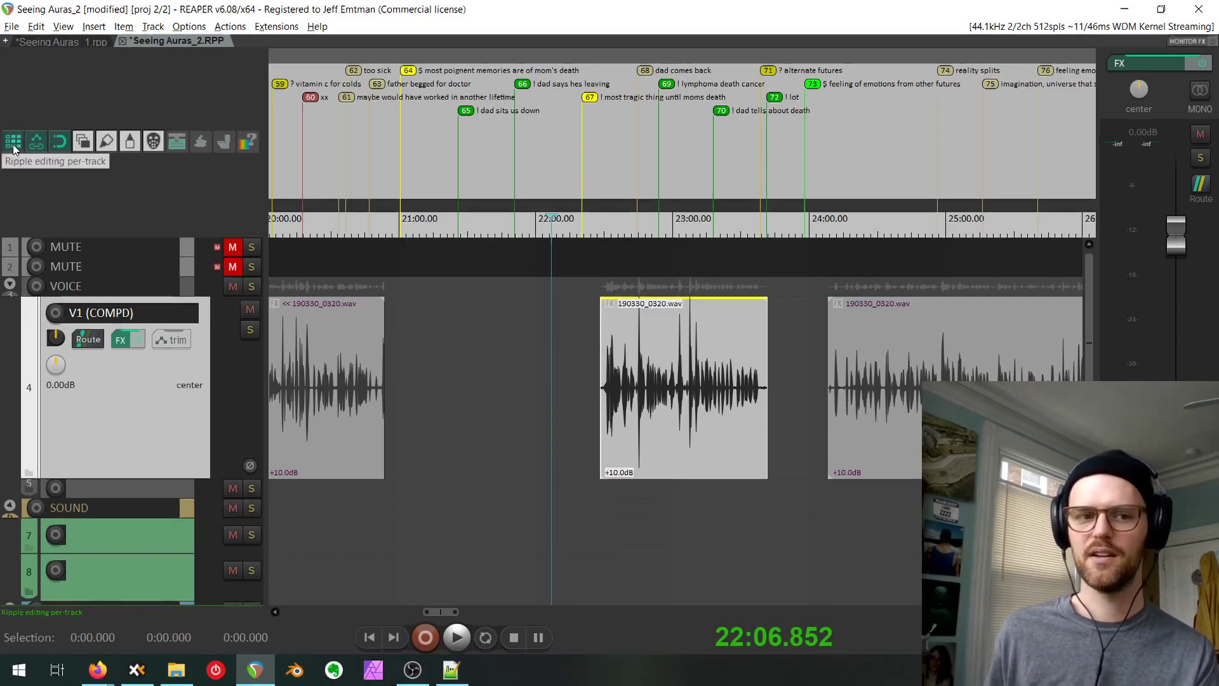
left_click(11, 144)
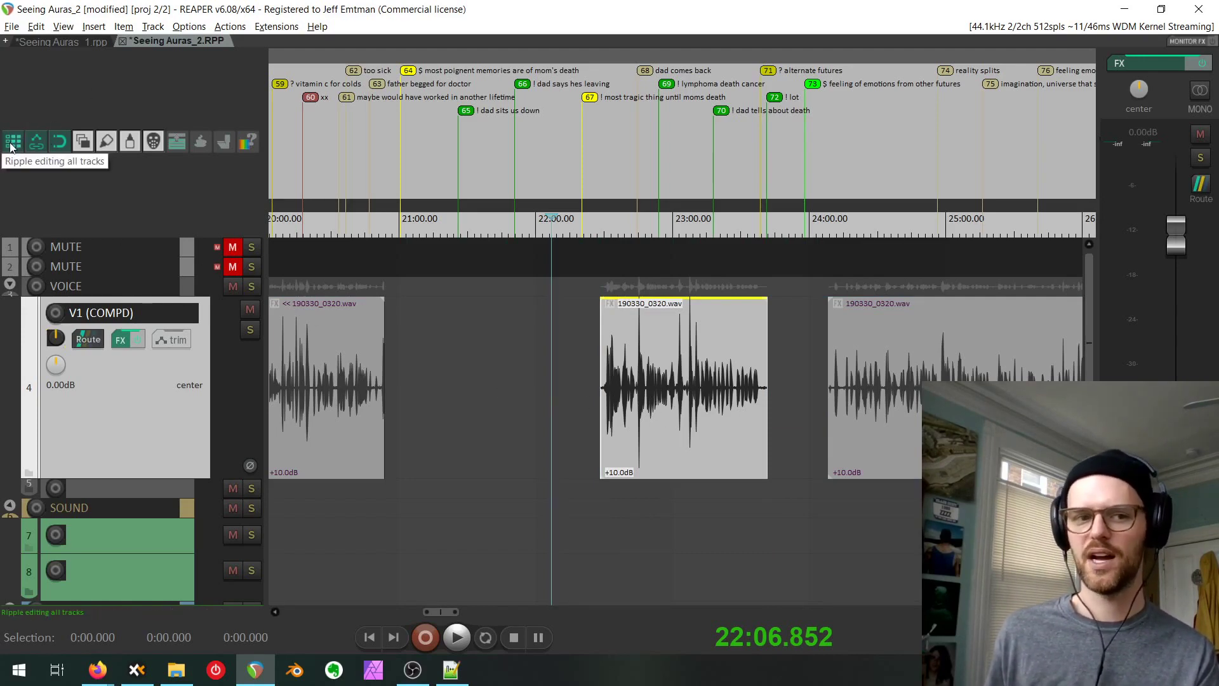
left_click(12, 143)
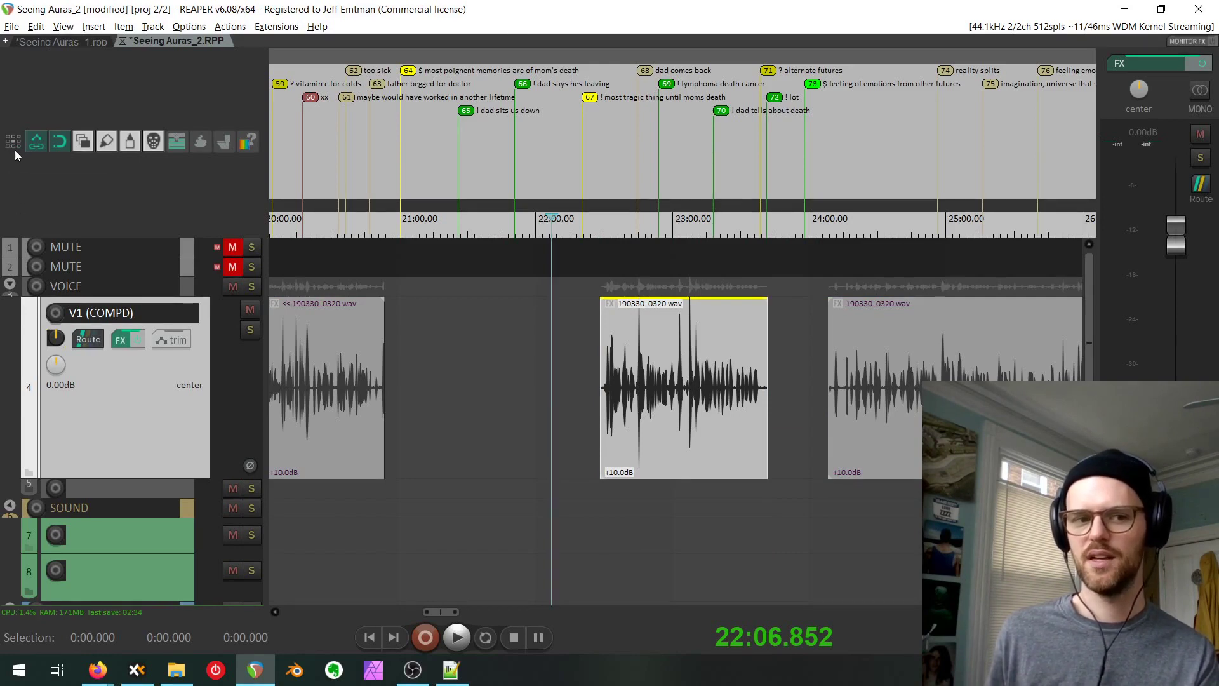
left_click(14, 150)
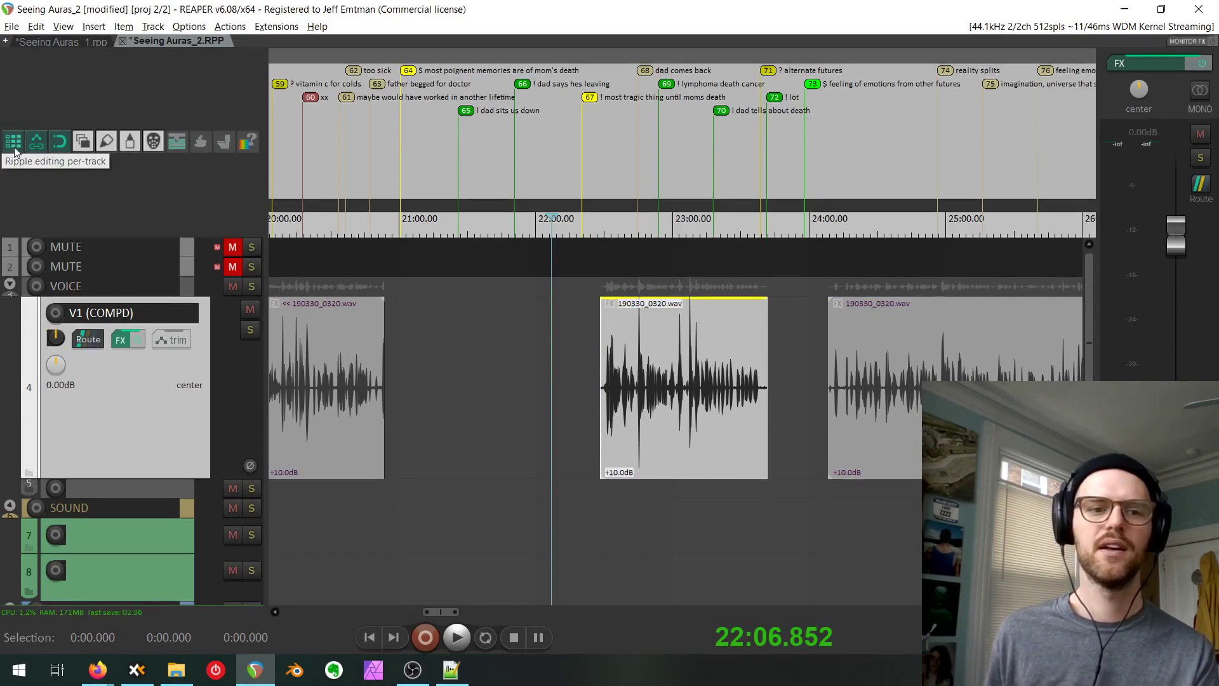
left_click(15, 152)
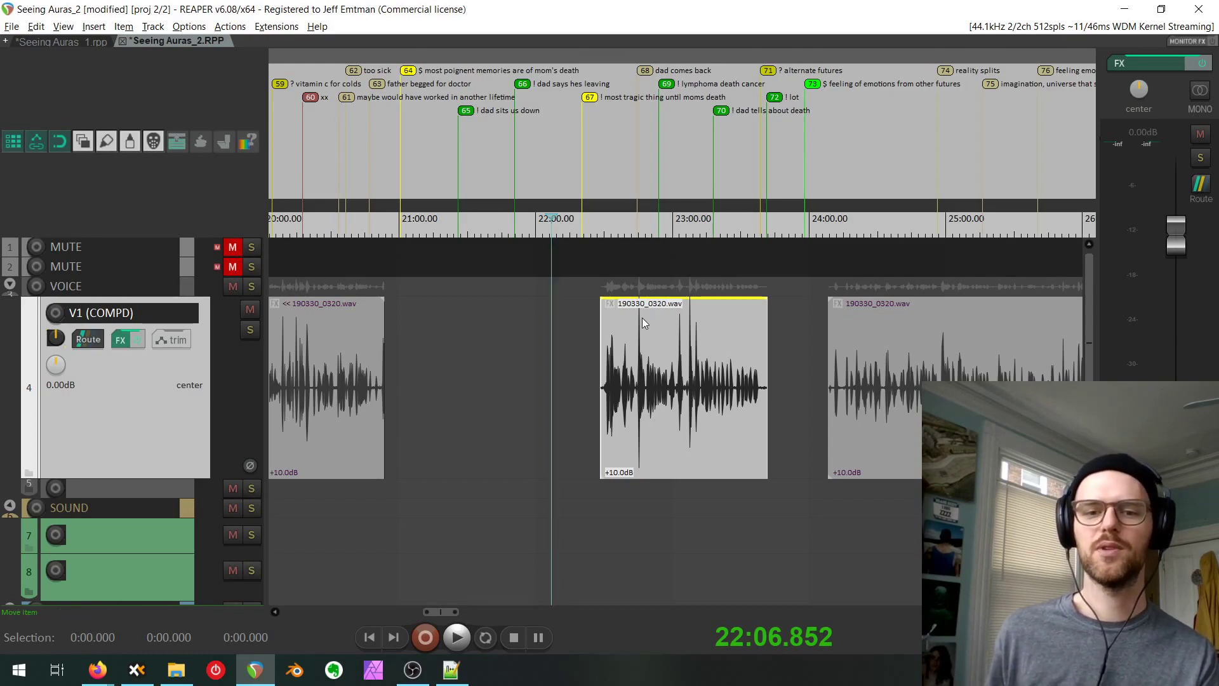
Shift the middle V1 (COMPD) piece slightly earlier with ripple editing on, and undo the item moves and both splits.
left_click_drag(642, 319, 609, 334)
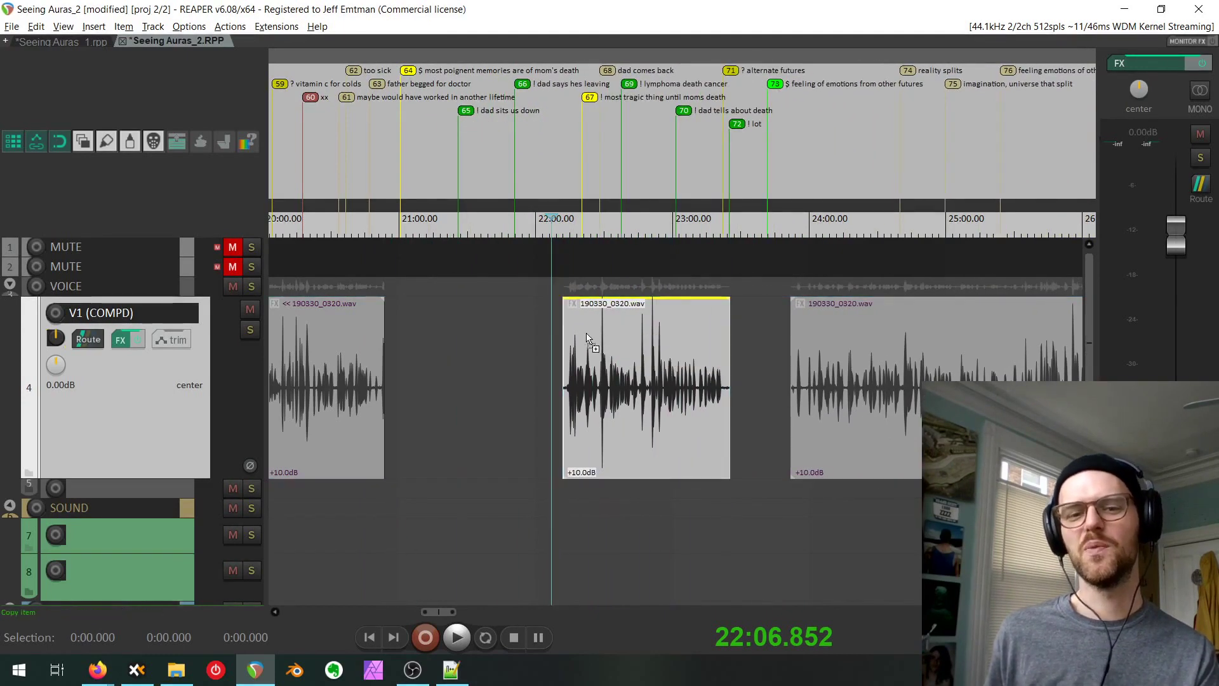
key("ctrl+z")
key("ctrl+z")
key("ctrl+z")
key("ctrl+z")
key("ctrl+z")
key("ctrl+z")
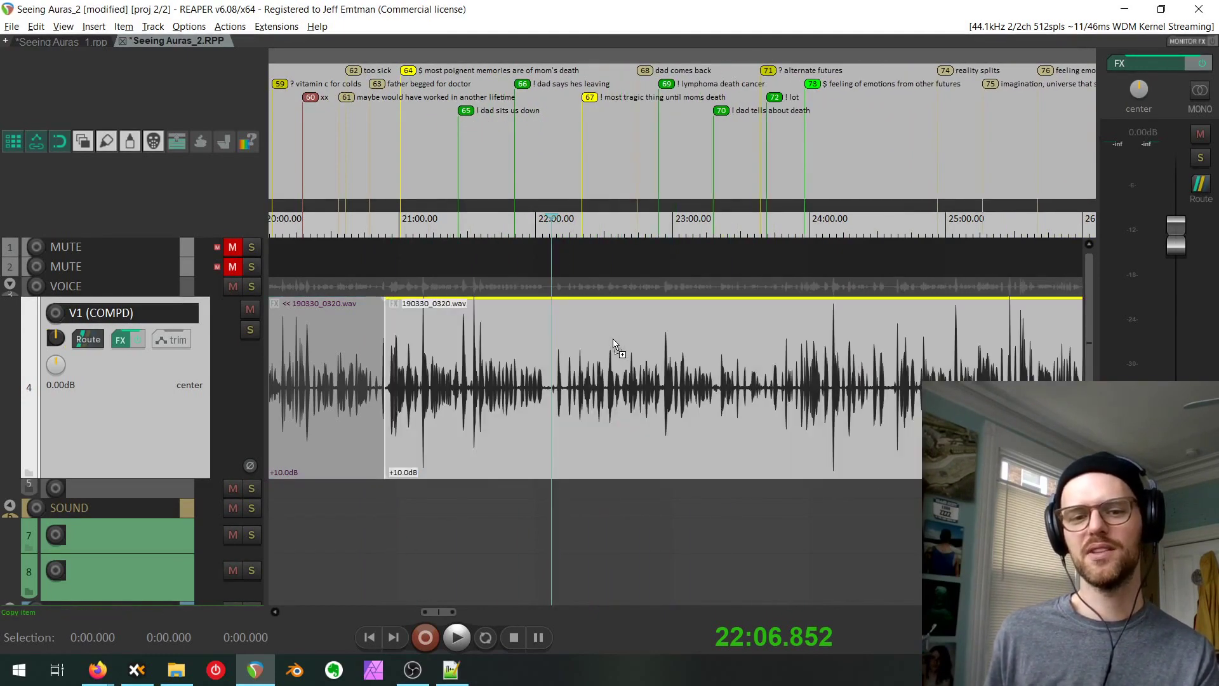
key("ctrl+z")
key("ctrl+z")
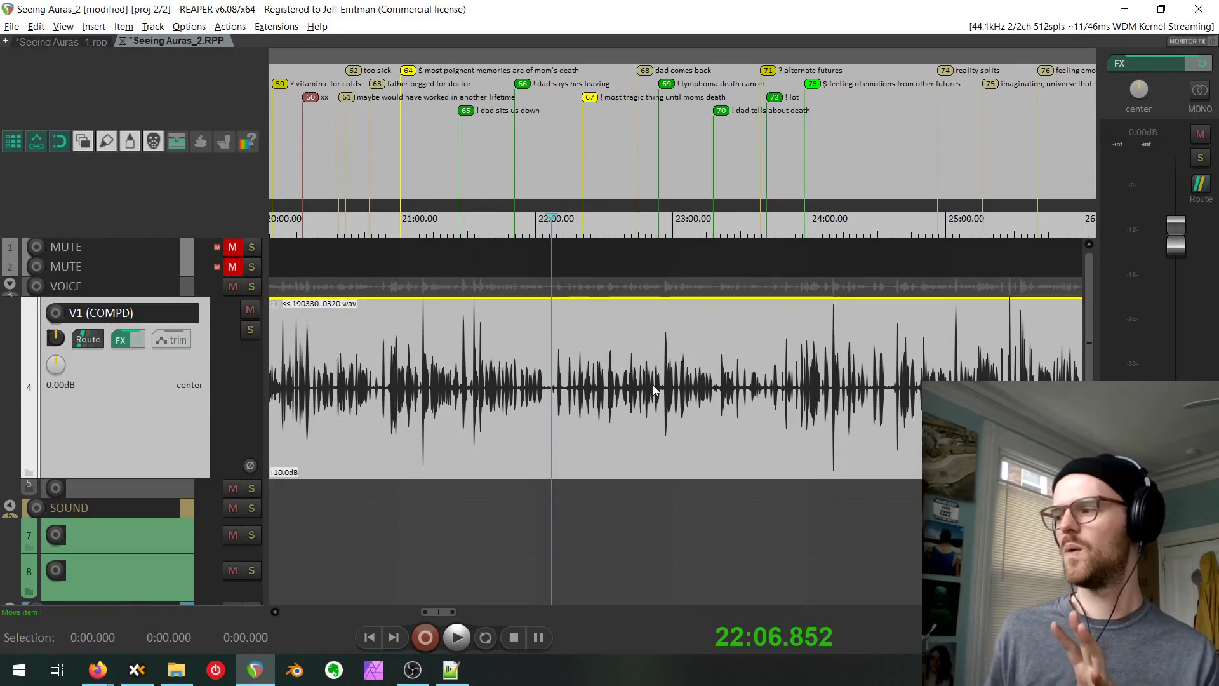
scroll(660, 445, "down", 5)
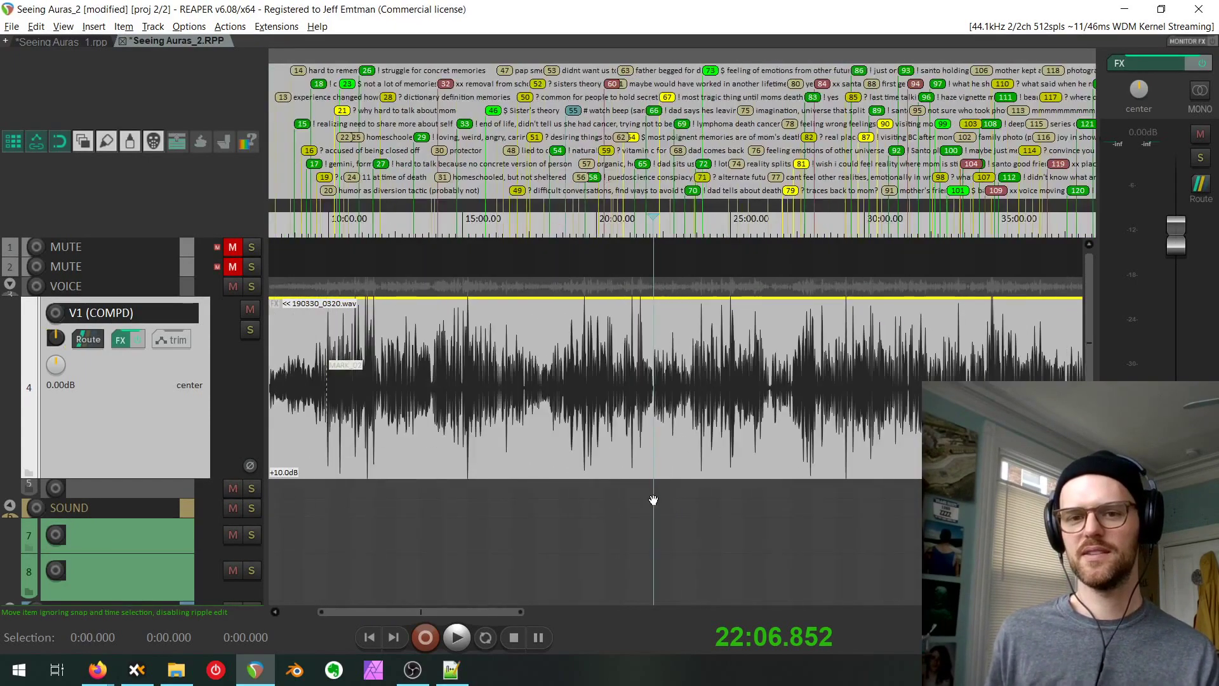
scroll(653, 500, "down", 8)
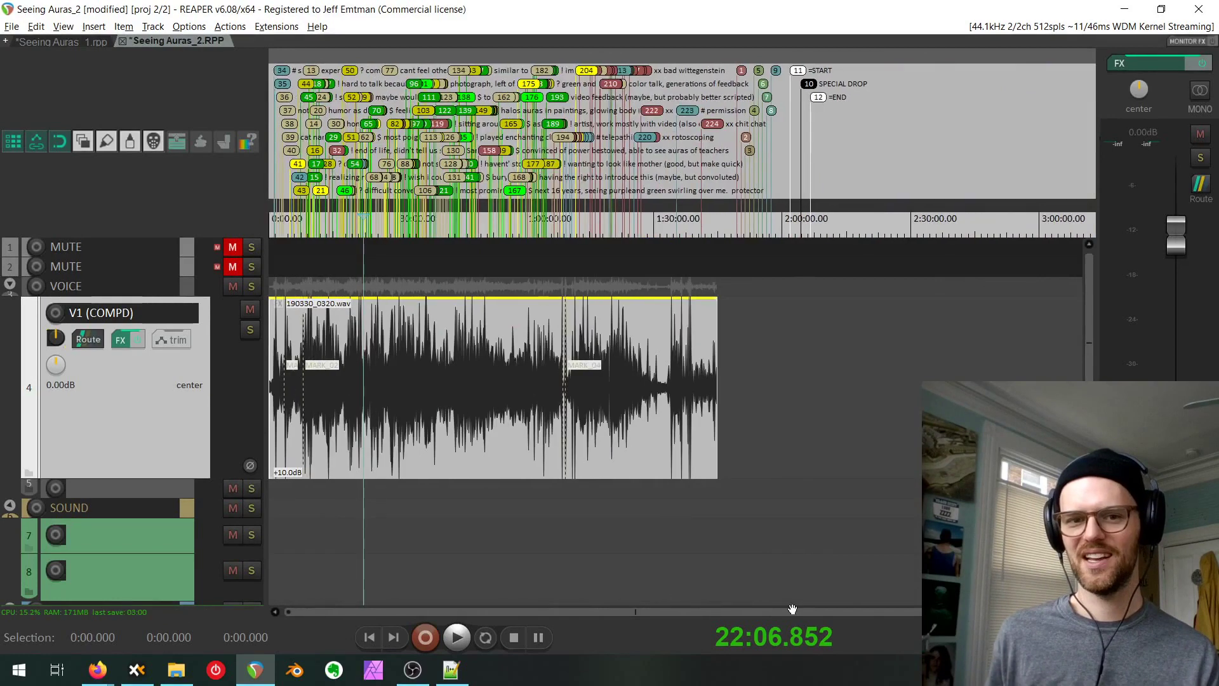
scroll(792, 610, "up", 1)
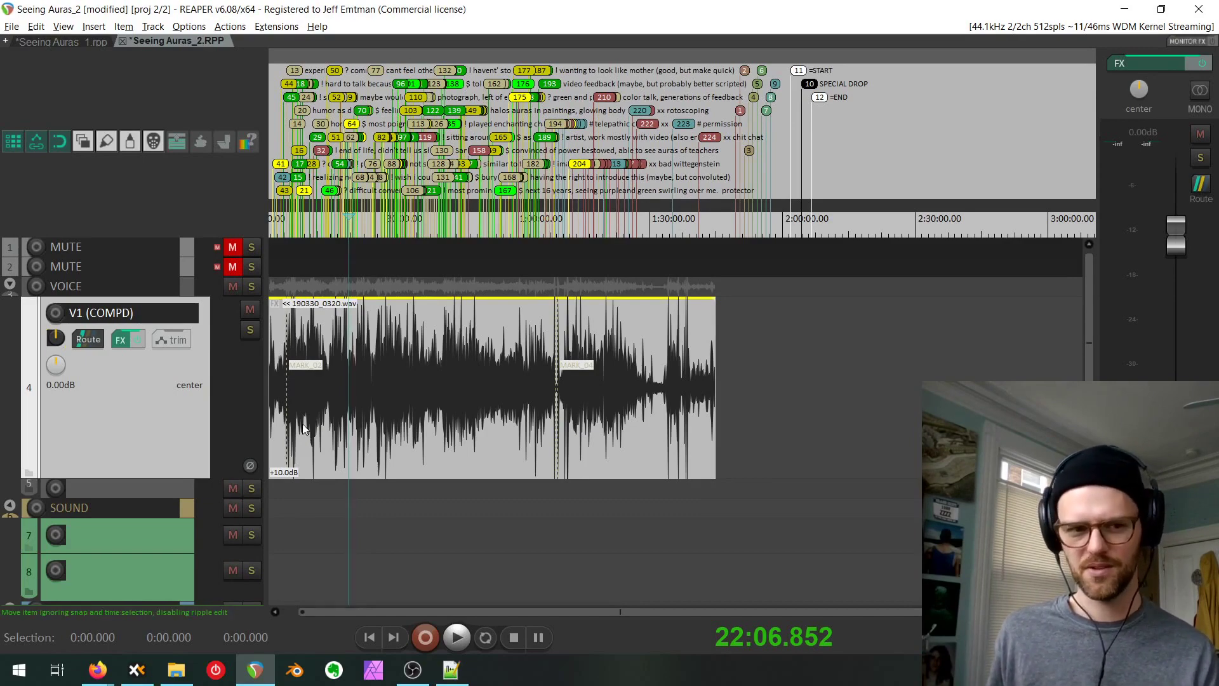
scroll(408, 406, "up", 10)
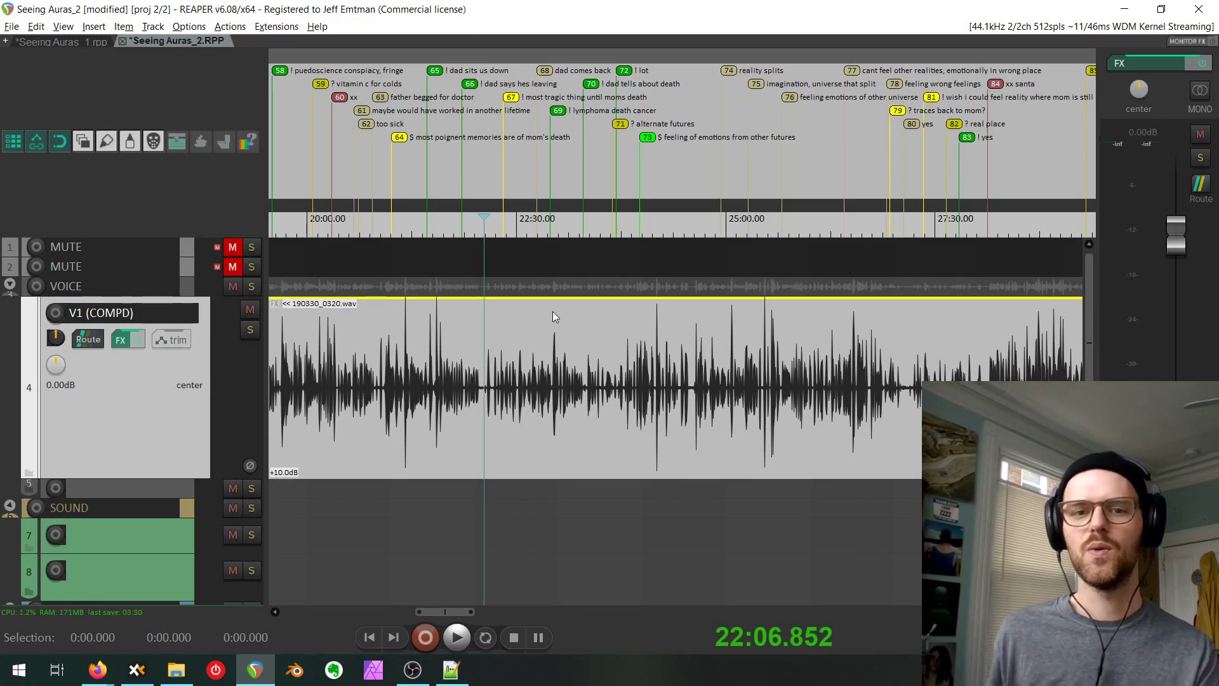
left_click_drag(446, 371, 760, 391)
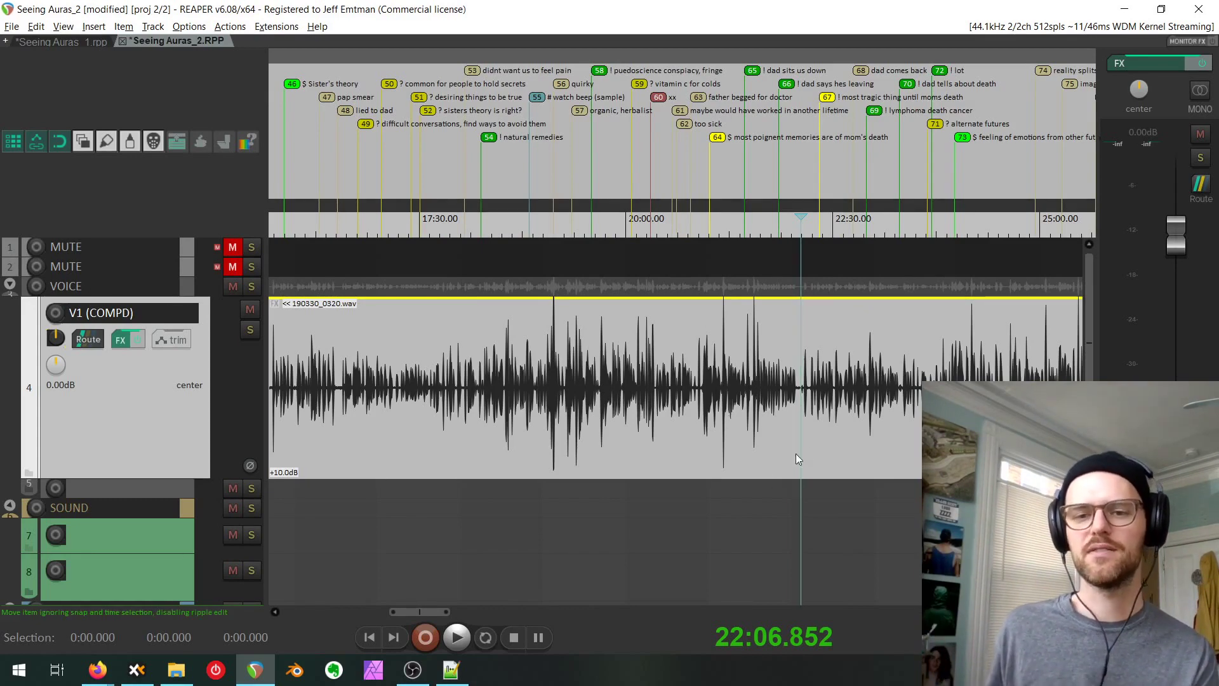
Split the V1 (COMPD) interview item exactly at marker 90, "visiting mom's friend".
left_click_drag(829, 432, 385, 499)
left_click_drag(801, 416, 615, 404)
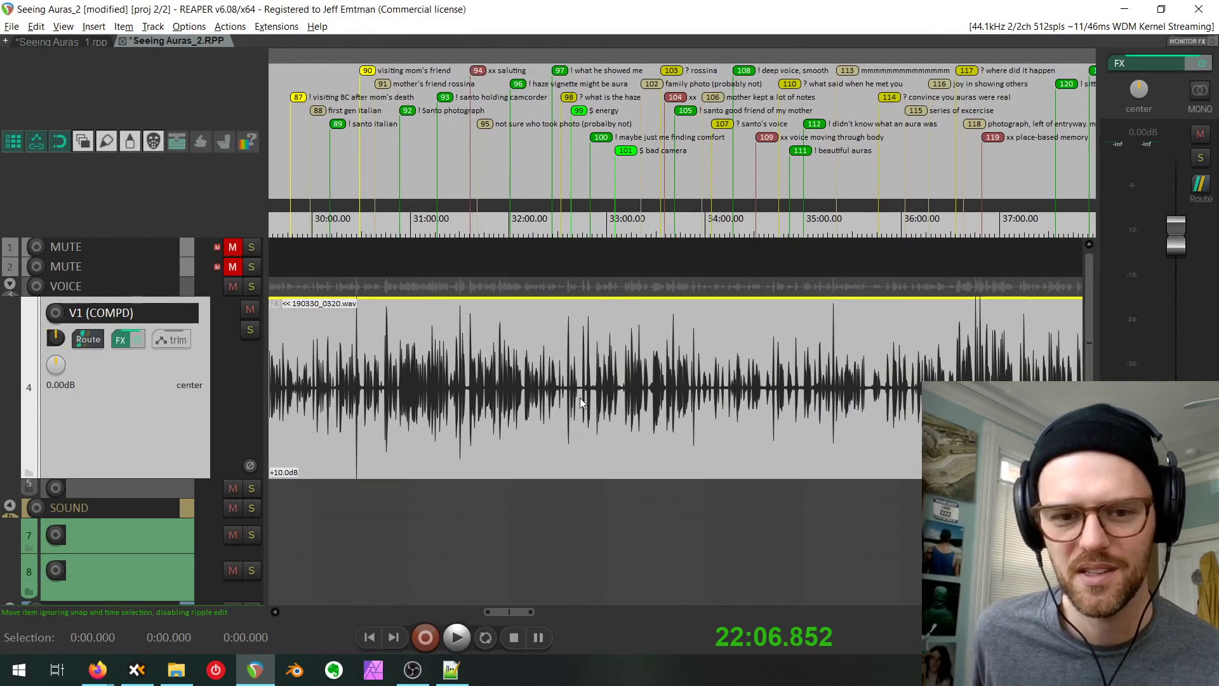
left_click_drag(508, 407, 635, 392)
left_click_drag(424, 432, 439, 383)
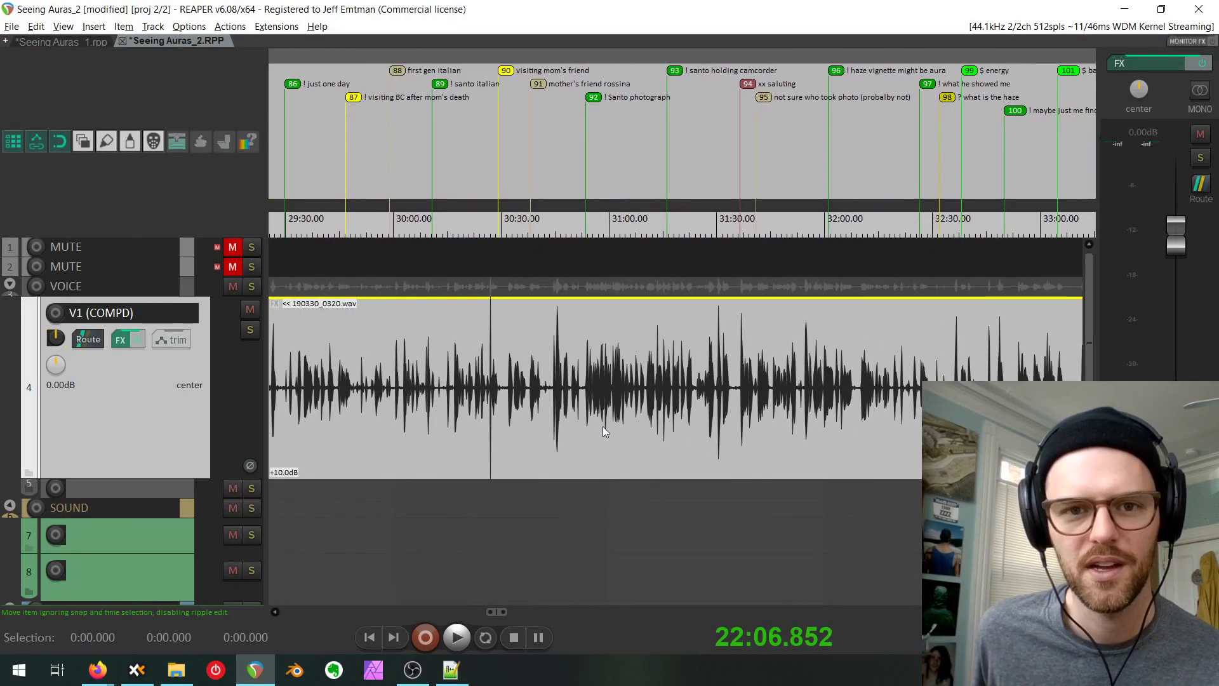
left_click(501, 396)
left_click(506, 392)
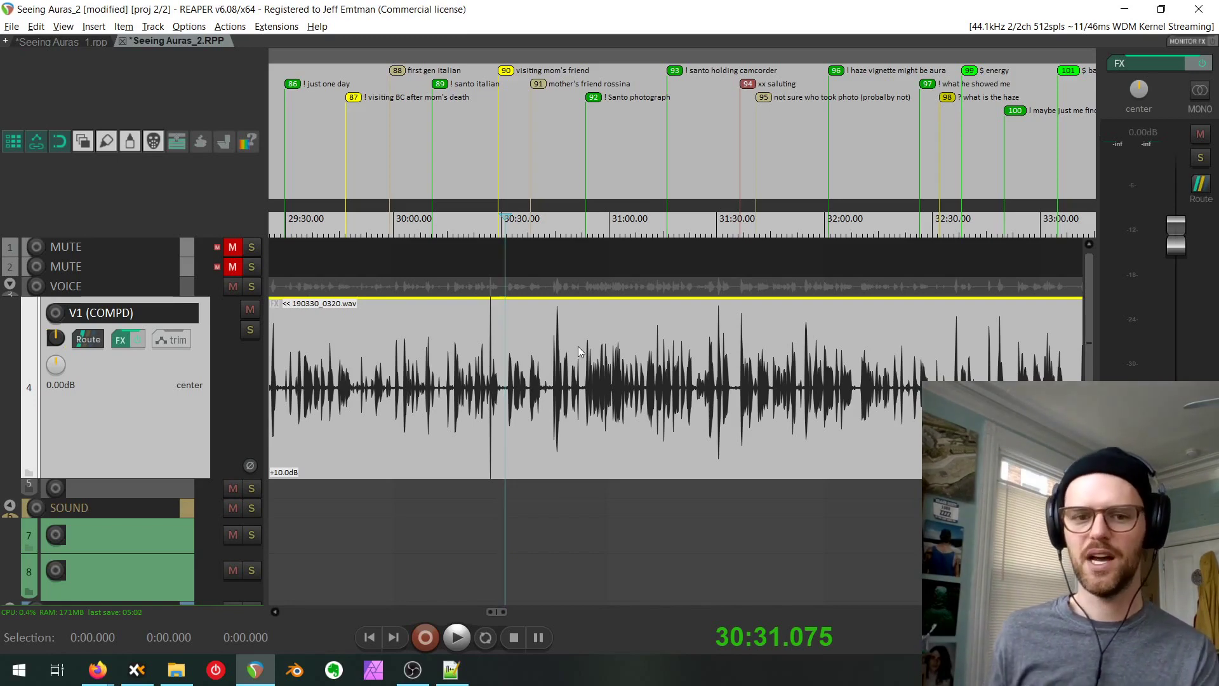
scroll(579, 351, "up", 3)
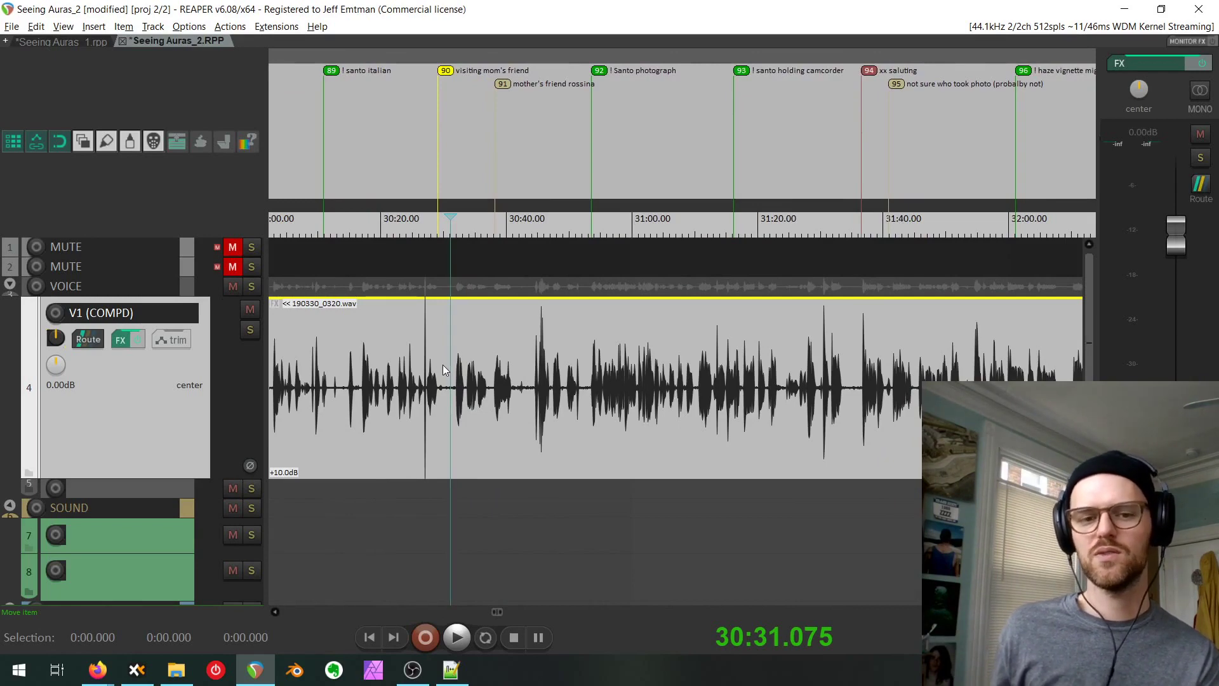
key("bracketleft")
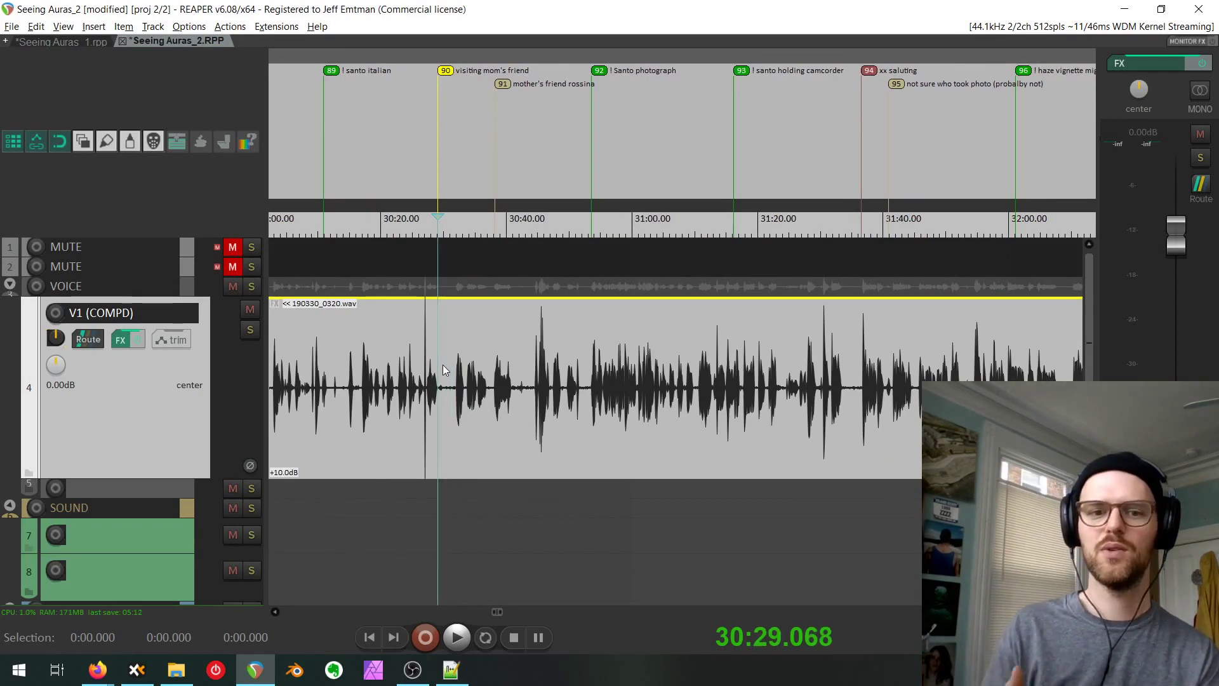
key("s")
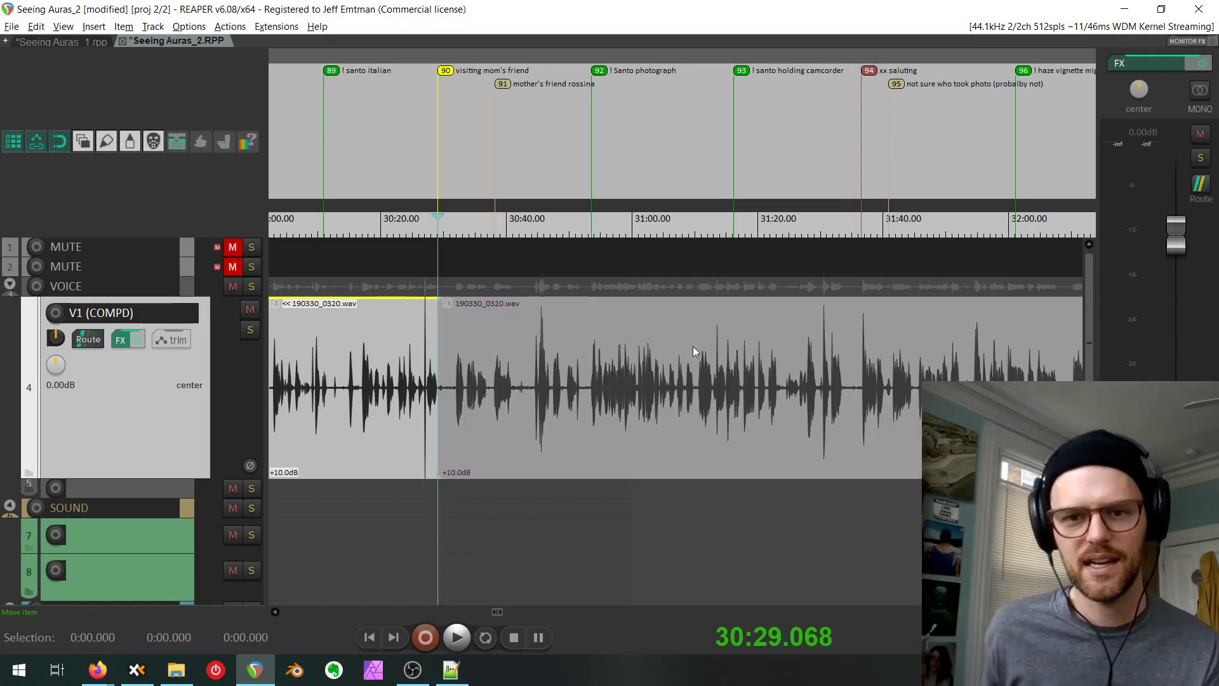
Split the V1 (COMPD) item again at 32:24.396, just before marker 97, and place the edit cursor inside the isolated middle piece.
scroll(875, 355, "down", 3)
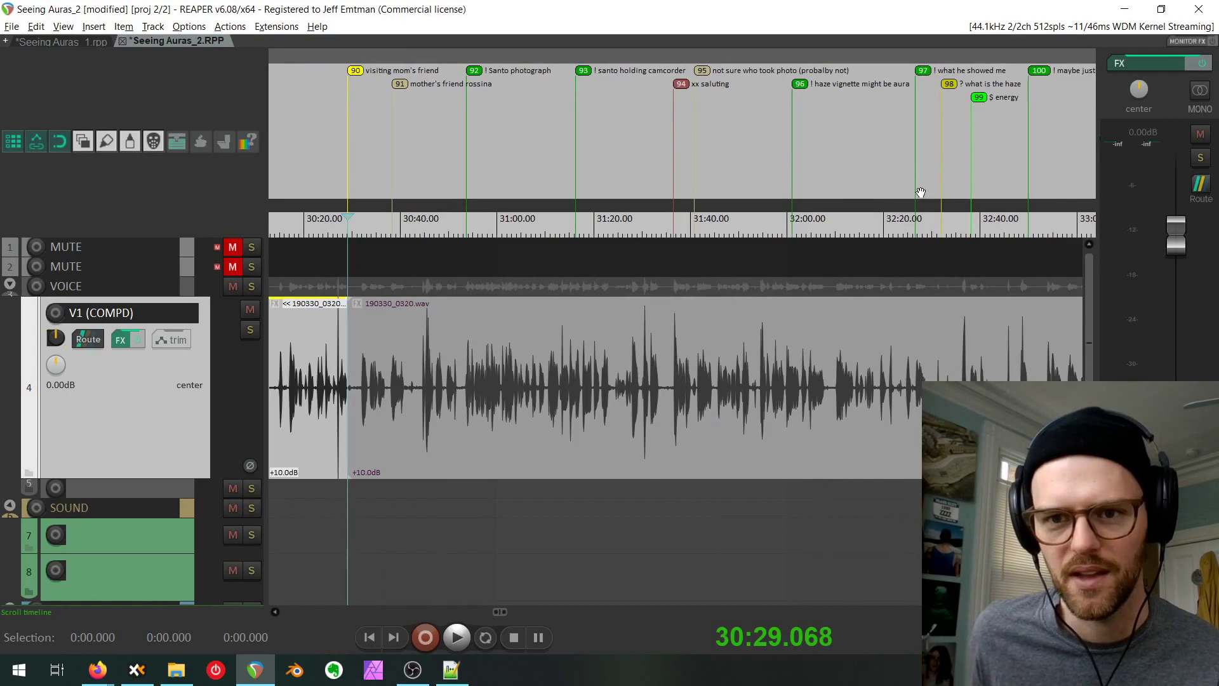
scroll(917, 188, "up", 3)
scroll(921, 180, "up", 3)
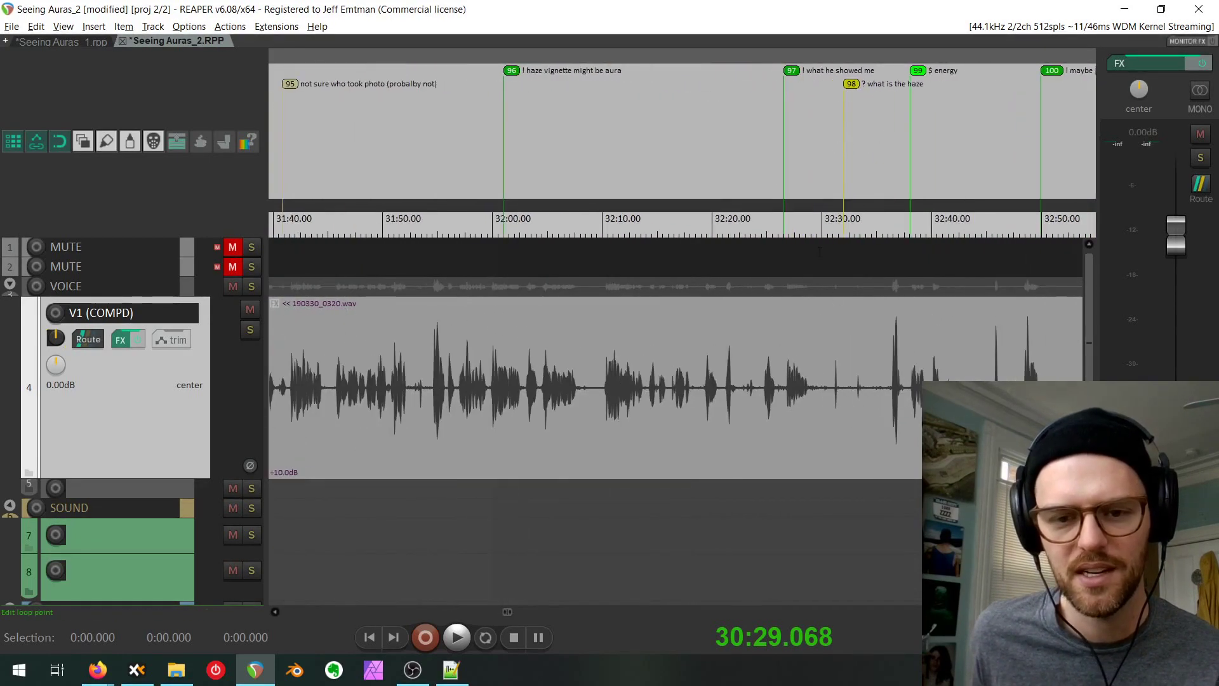
left_click(760, 394)
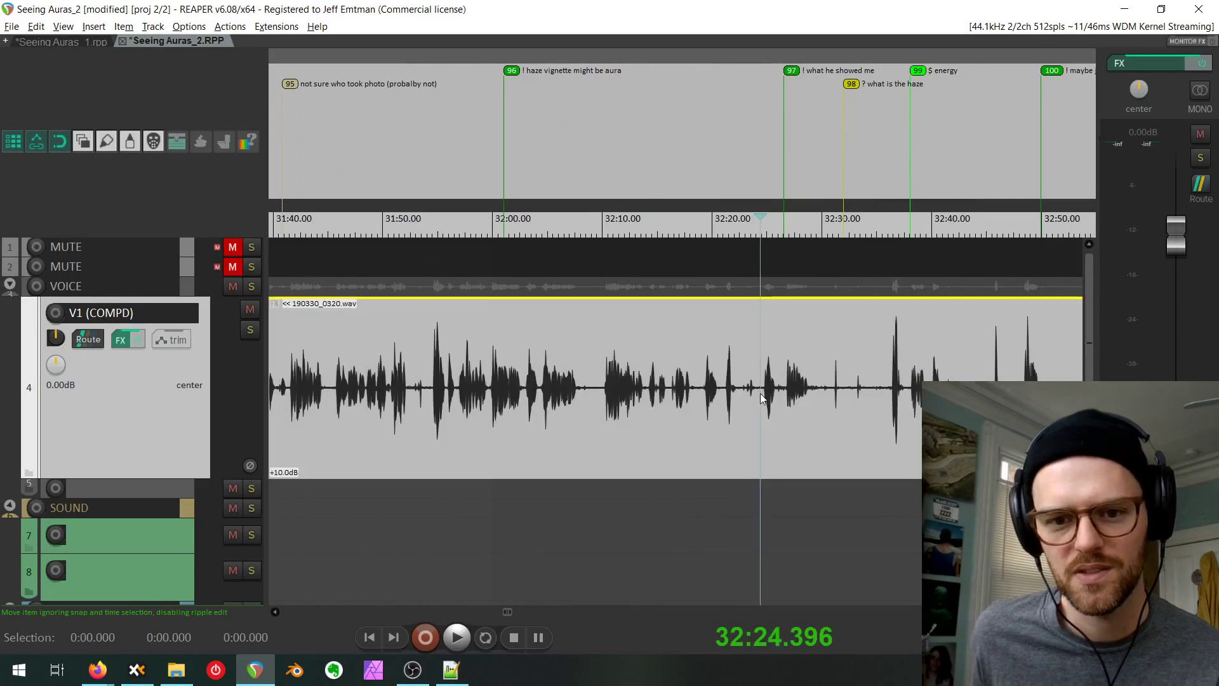
key("s")
left_click_drag(760, 394, 1023, 381)
scroll(1023, 381, "down", 2)
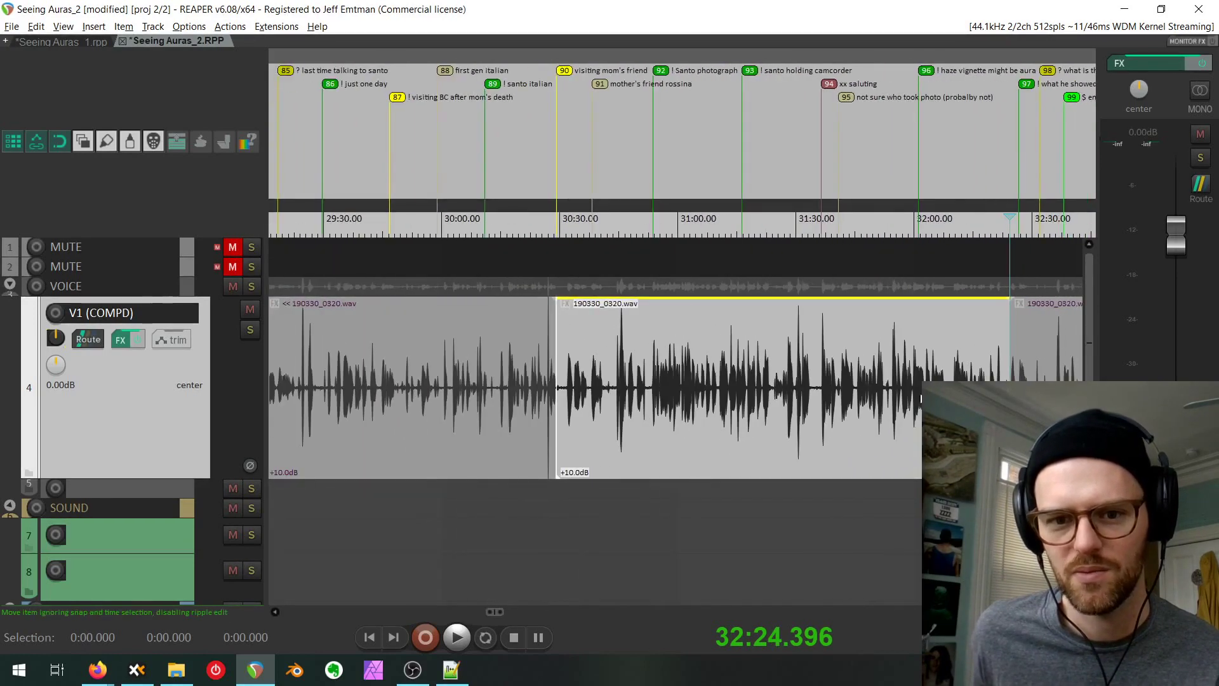
left_click(847, 387)
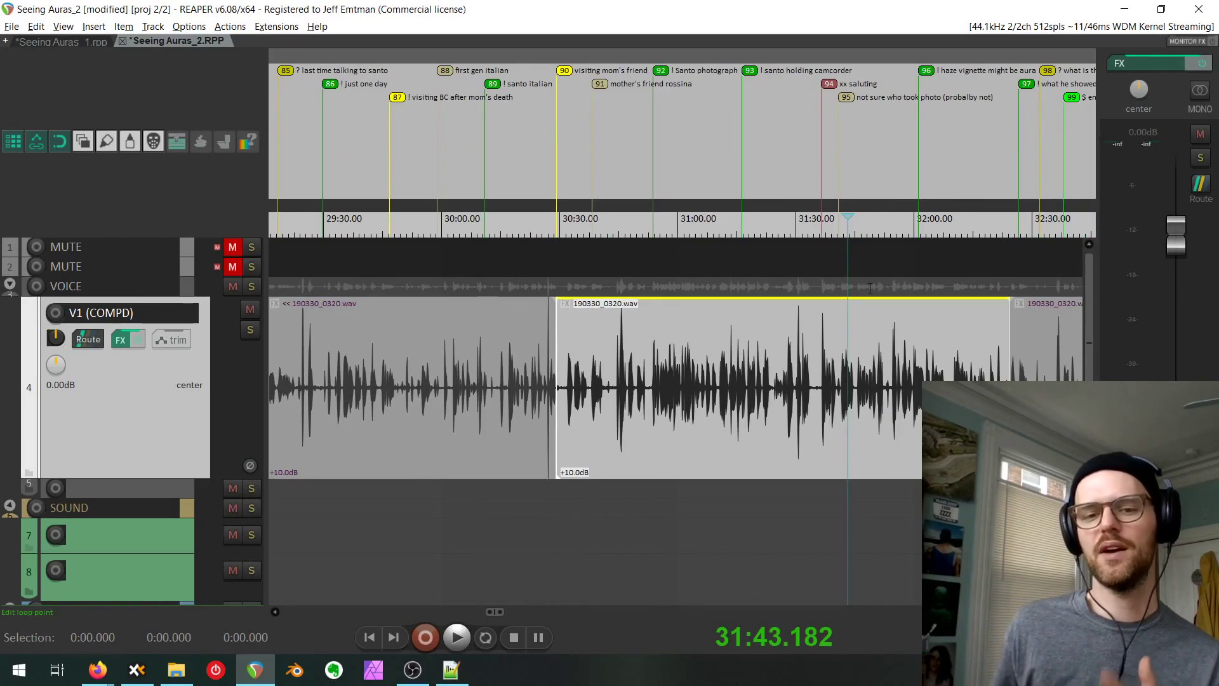
Name marker 1, the first of the unnamed numbered markers past the end of the interview audio, "Mom".
scroll(983, 299, "down", 3)
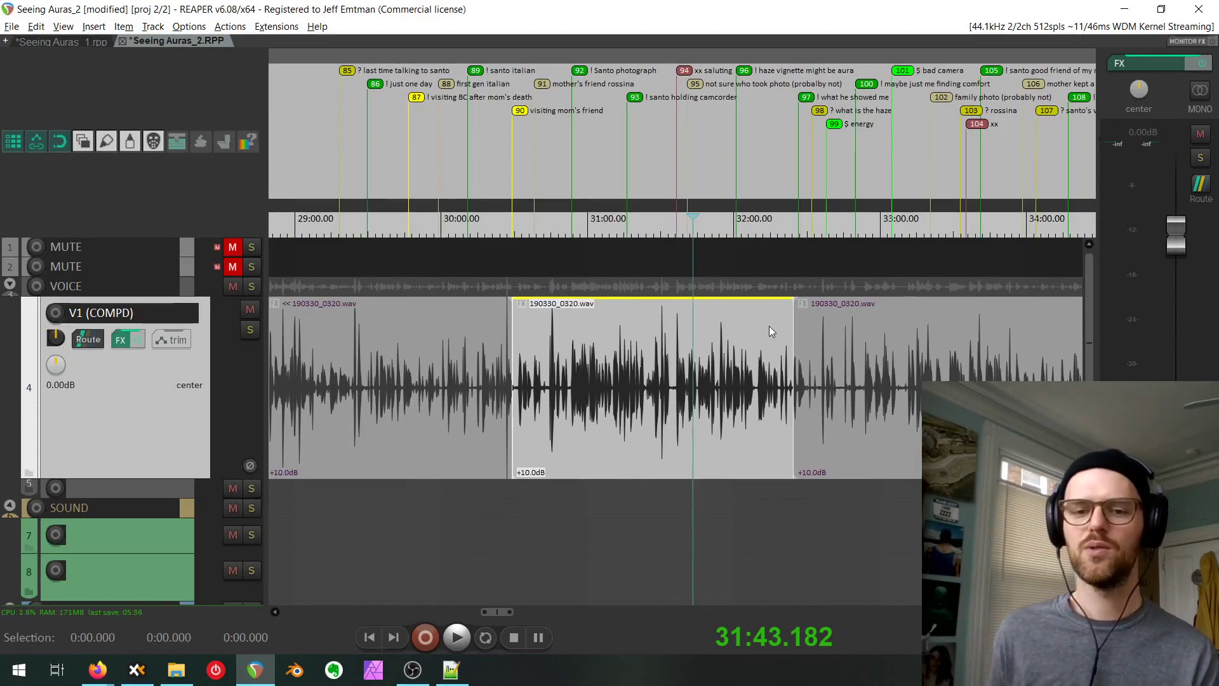
scroll(463, 463, "down", 10)
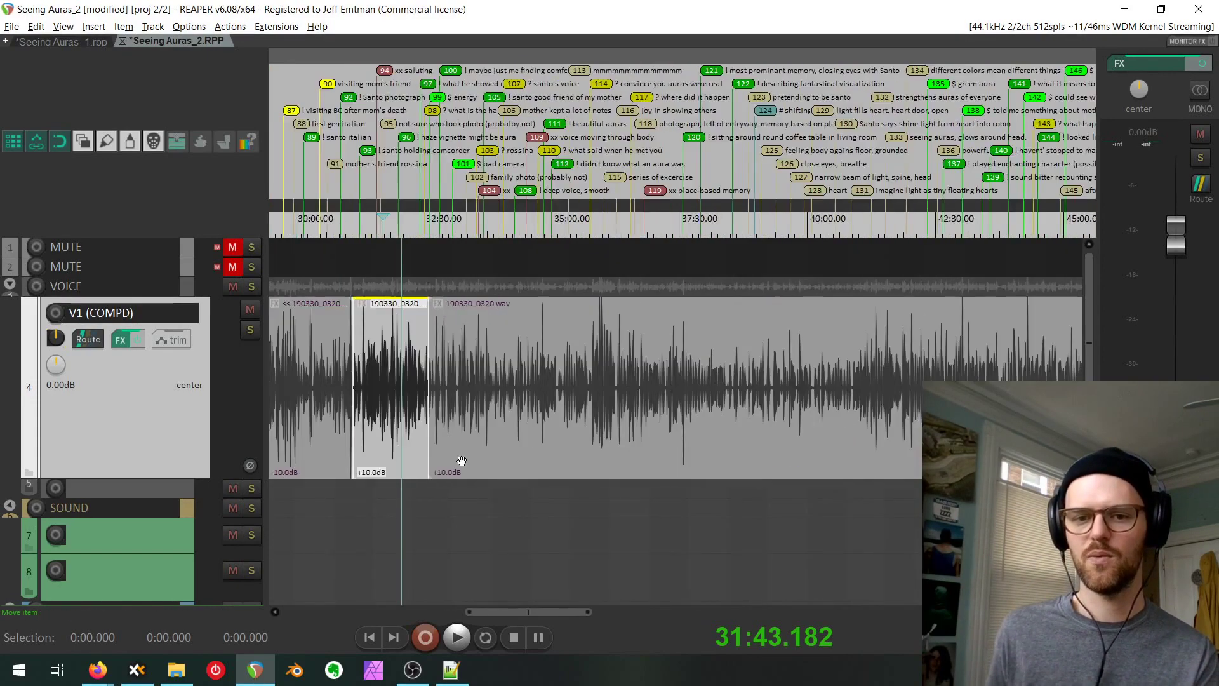
scroll(416, 472, "down", 2)
scroll(800, 327, "up", 10)
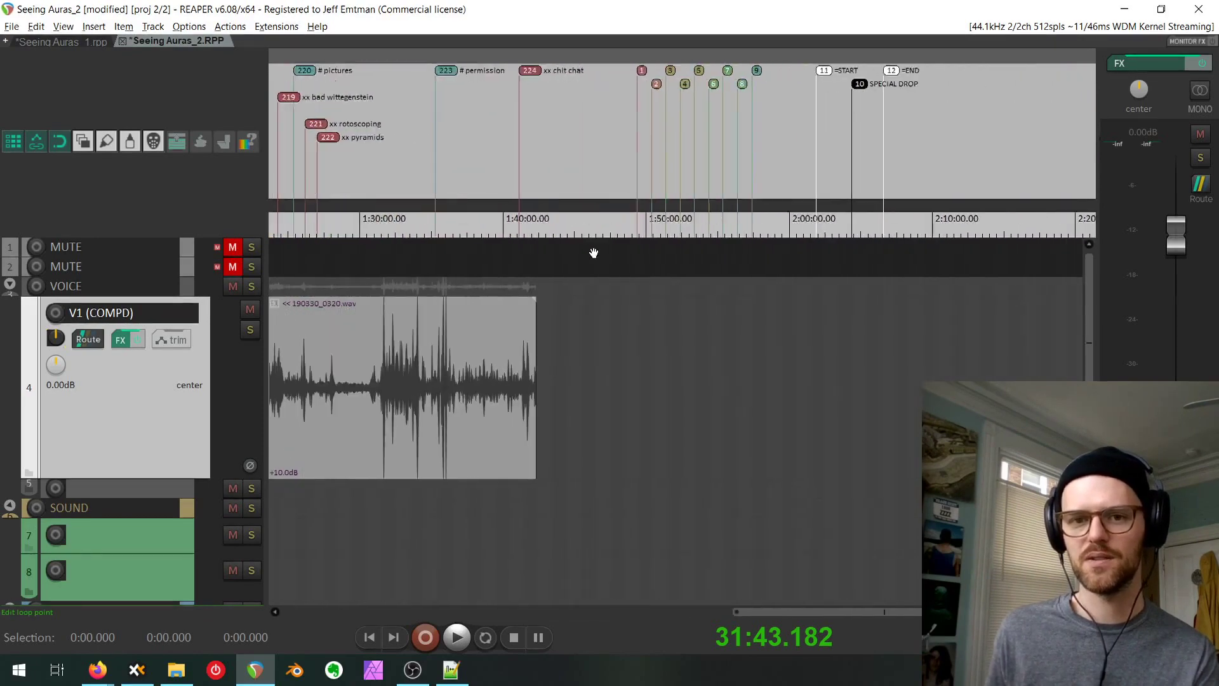
scroll(688, 233, "up", 3)
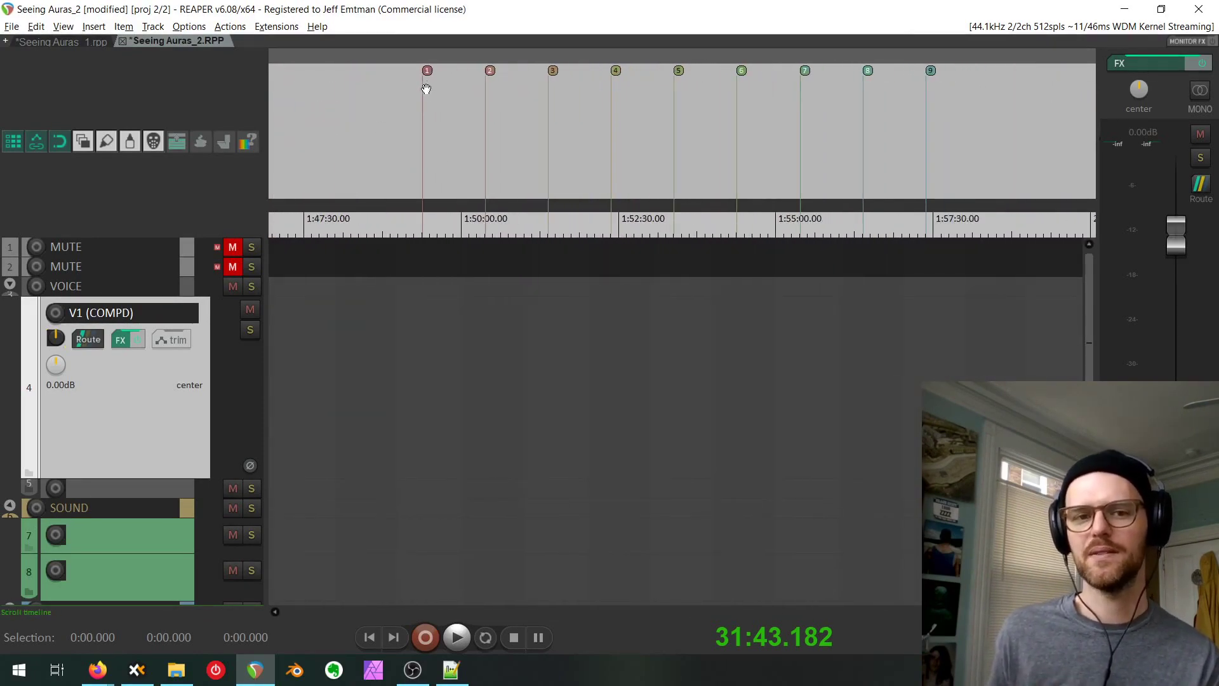
right_click(428, 73)
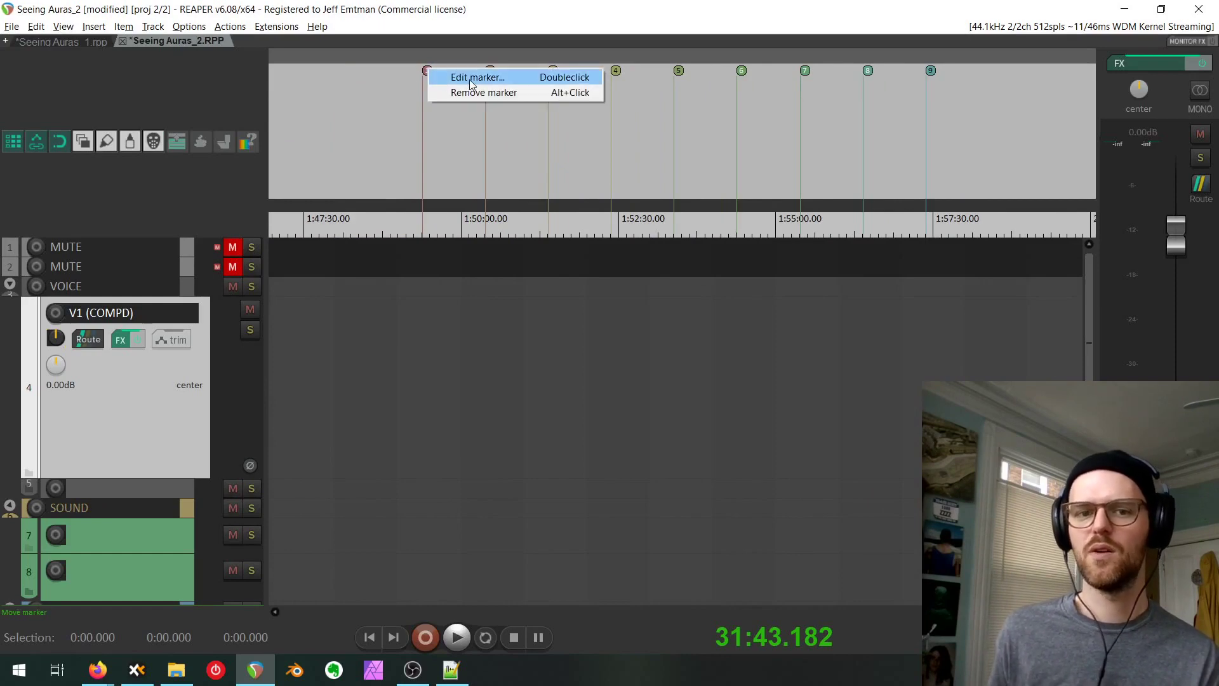
left_click(471, 78)
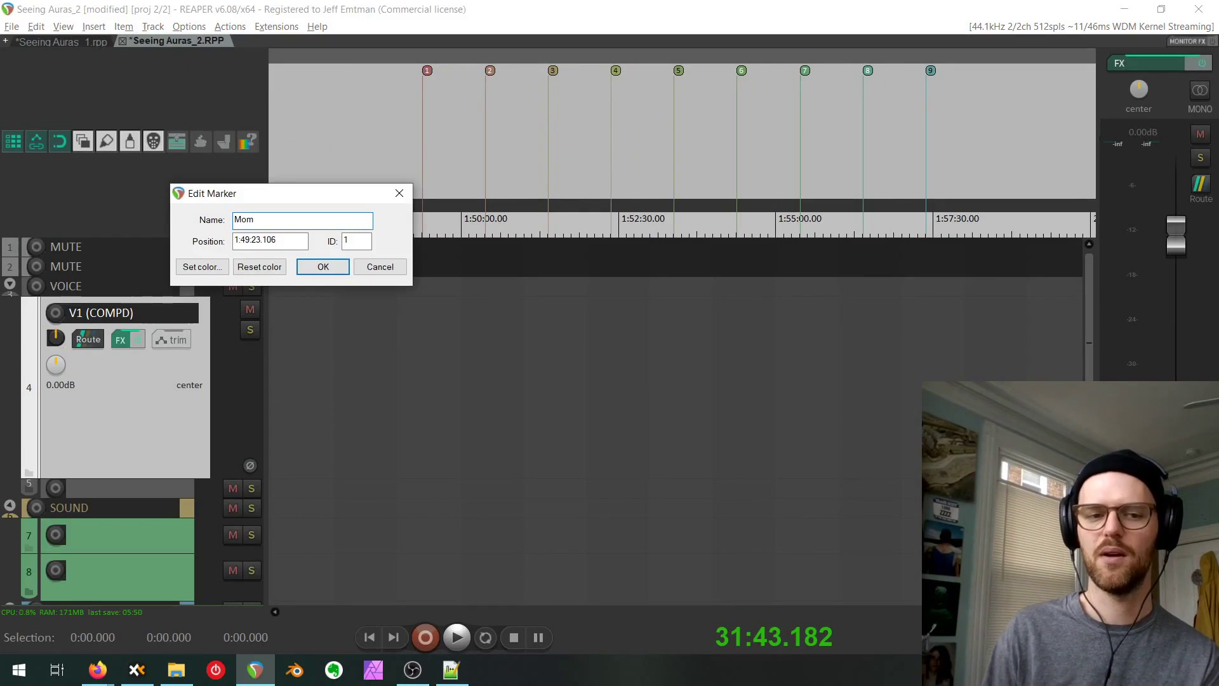
key("Return")
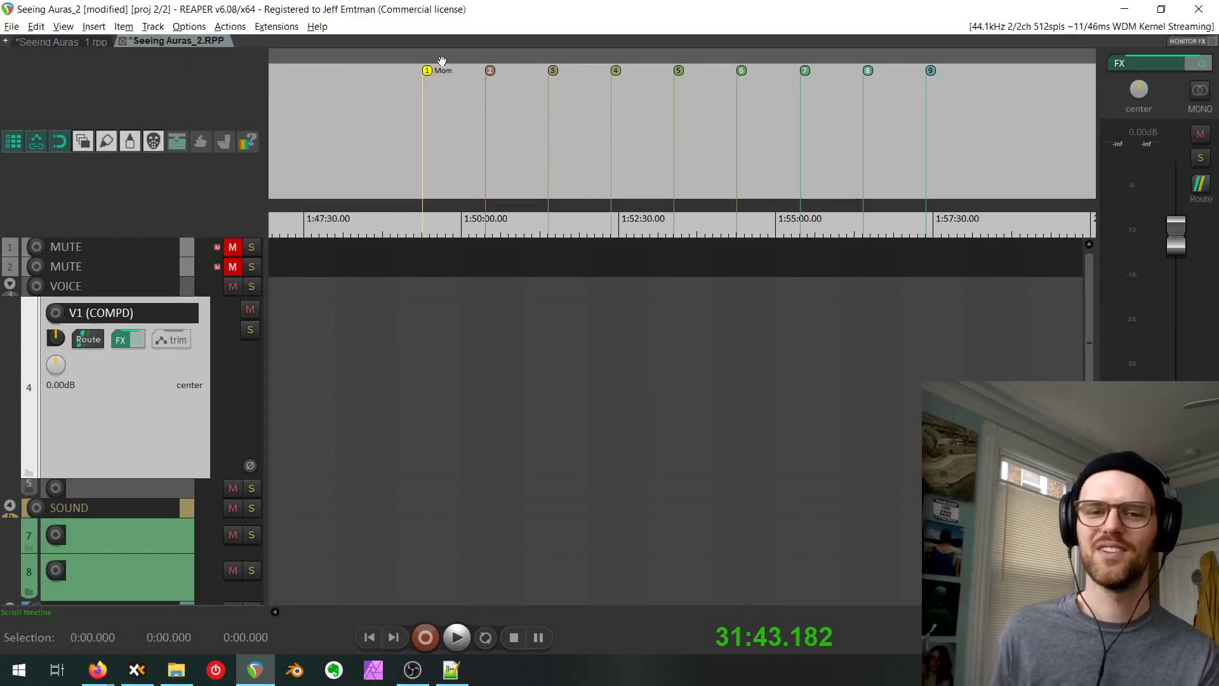
Name marker 2 "auras".
right_click(492, 76)
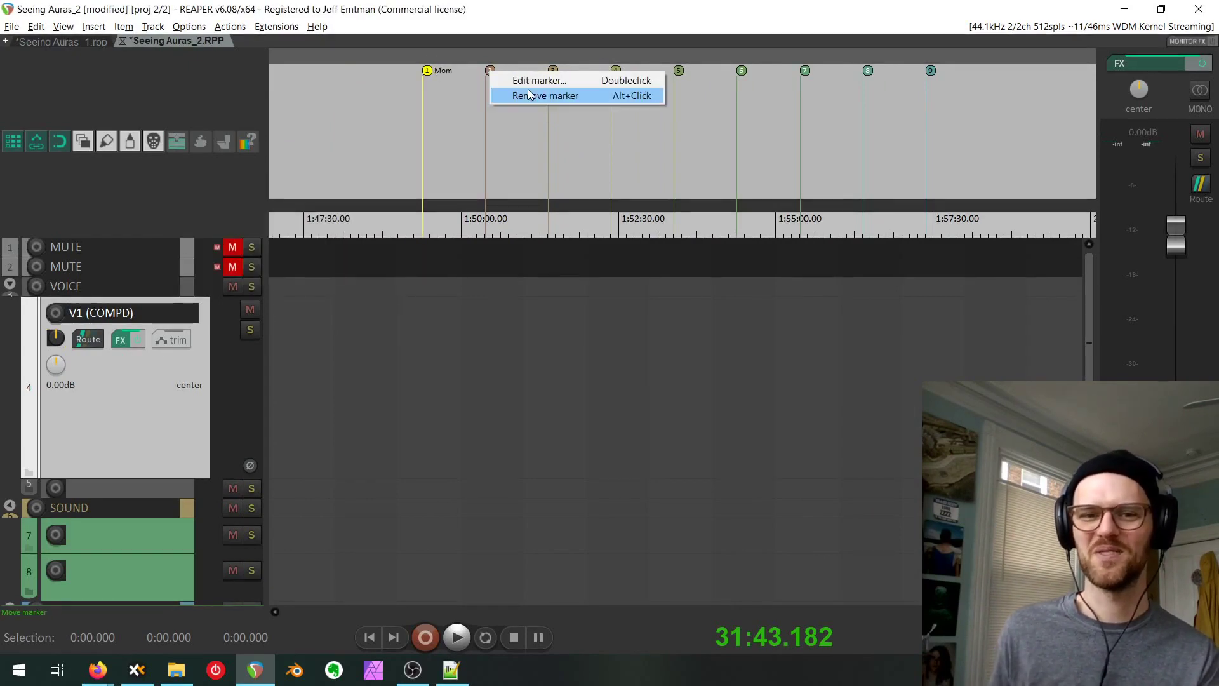
left_click(525, 80)
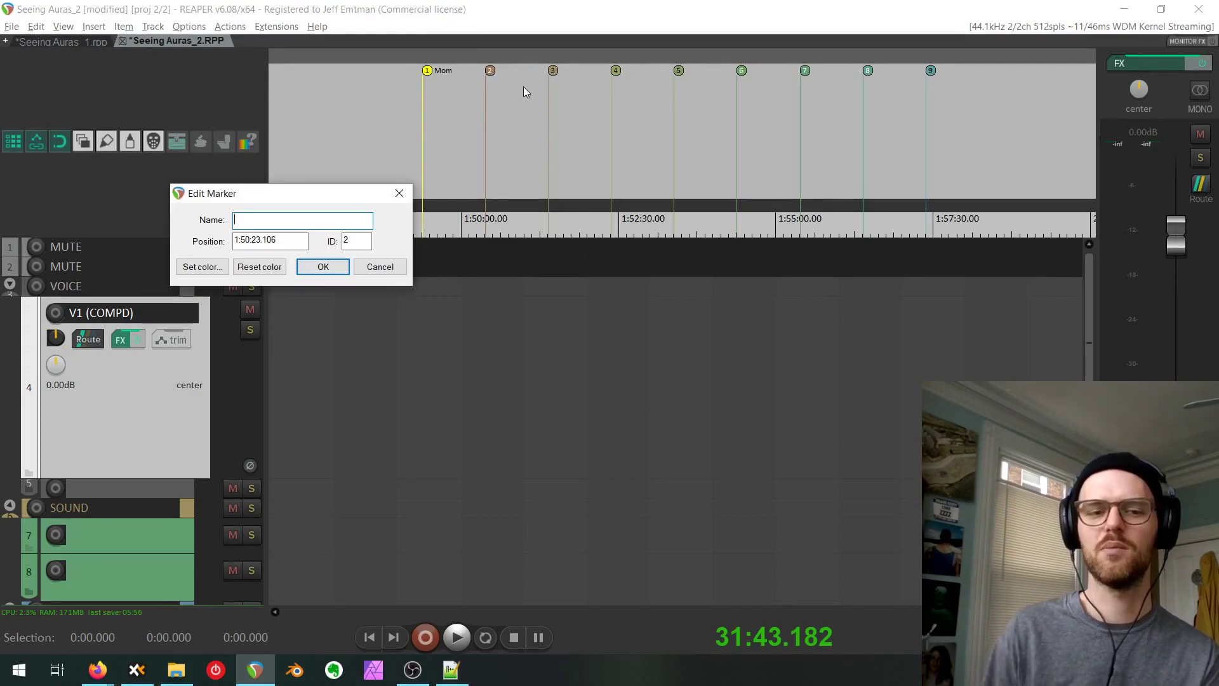
type("auras")
key("Return")
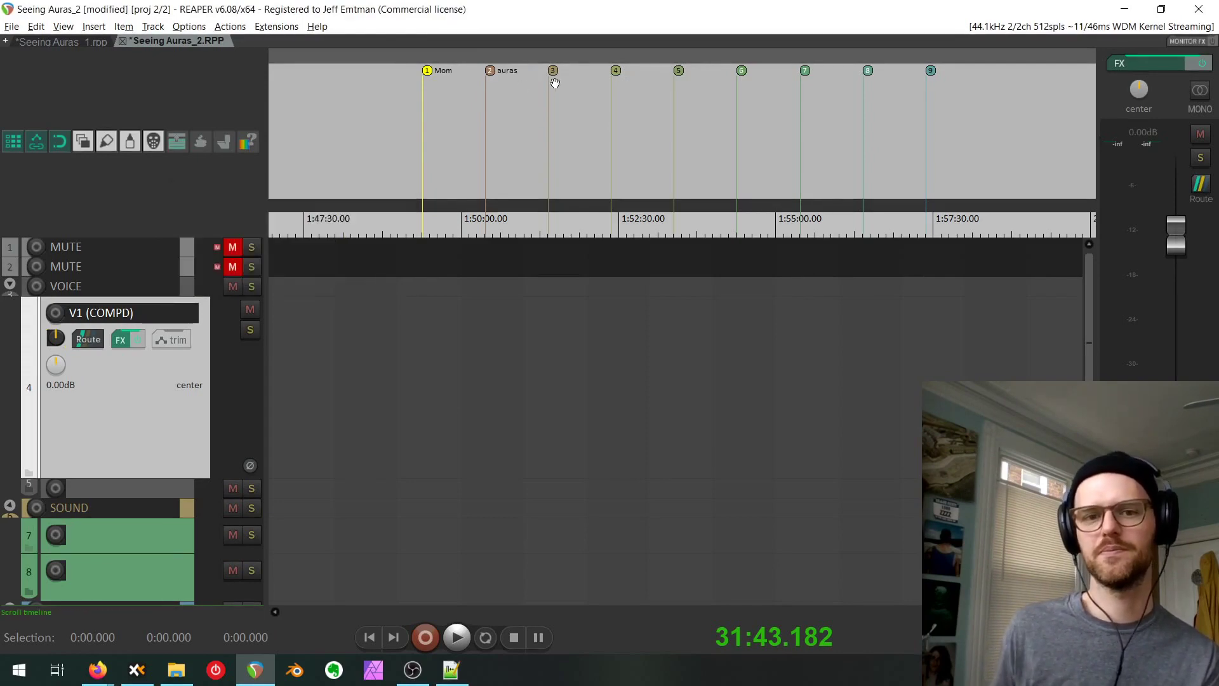
Name marker 3 "beleif".
left_click(555, 68)
right_click(556, 70)
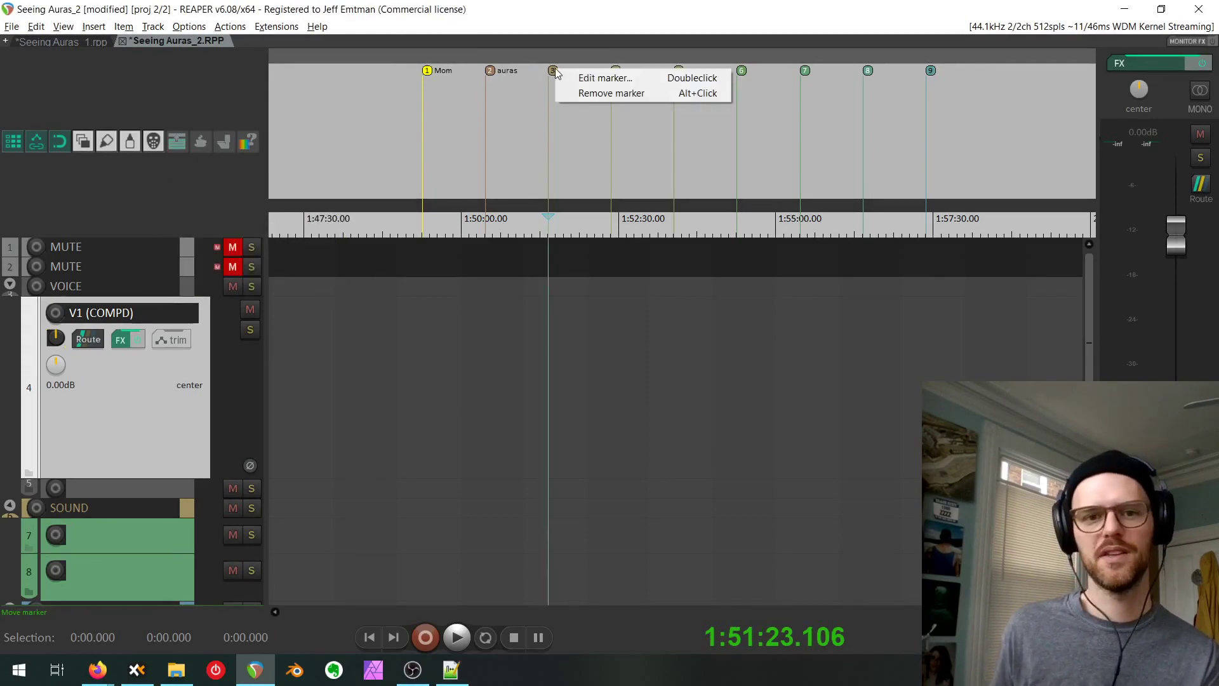
left_click(560, 75)
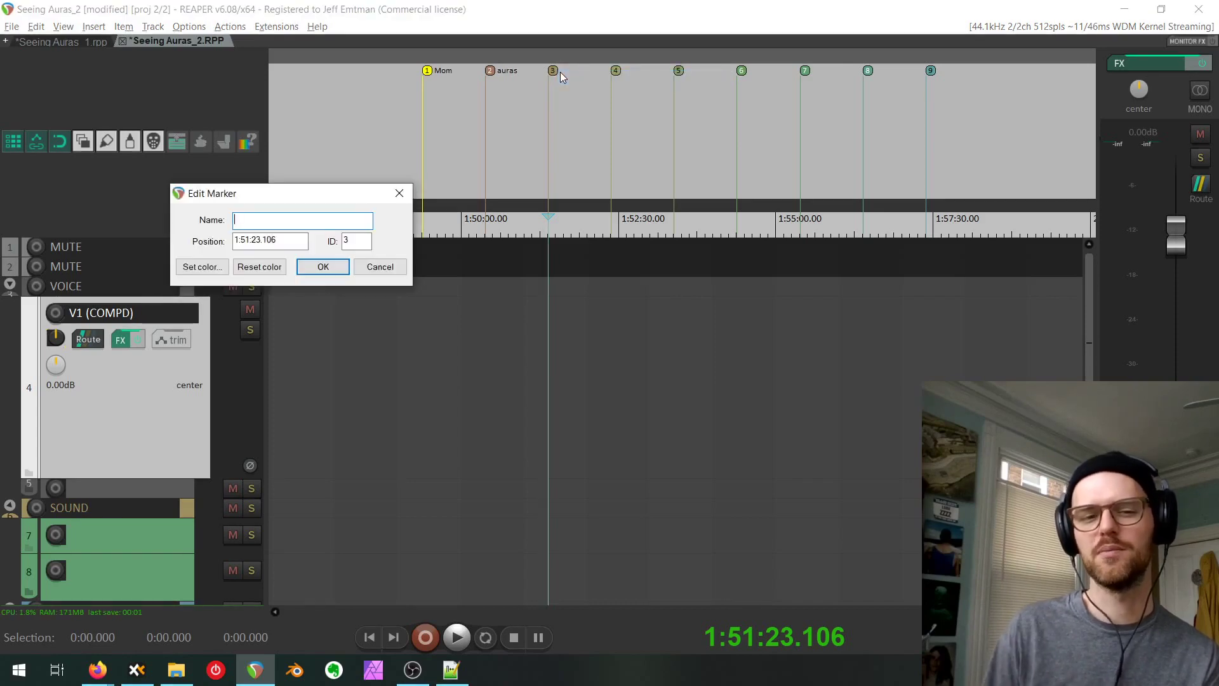
type("Relief")
key("Return")
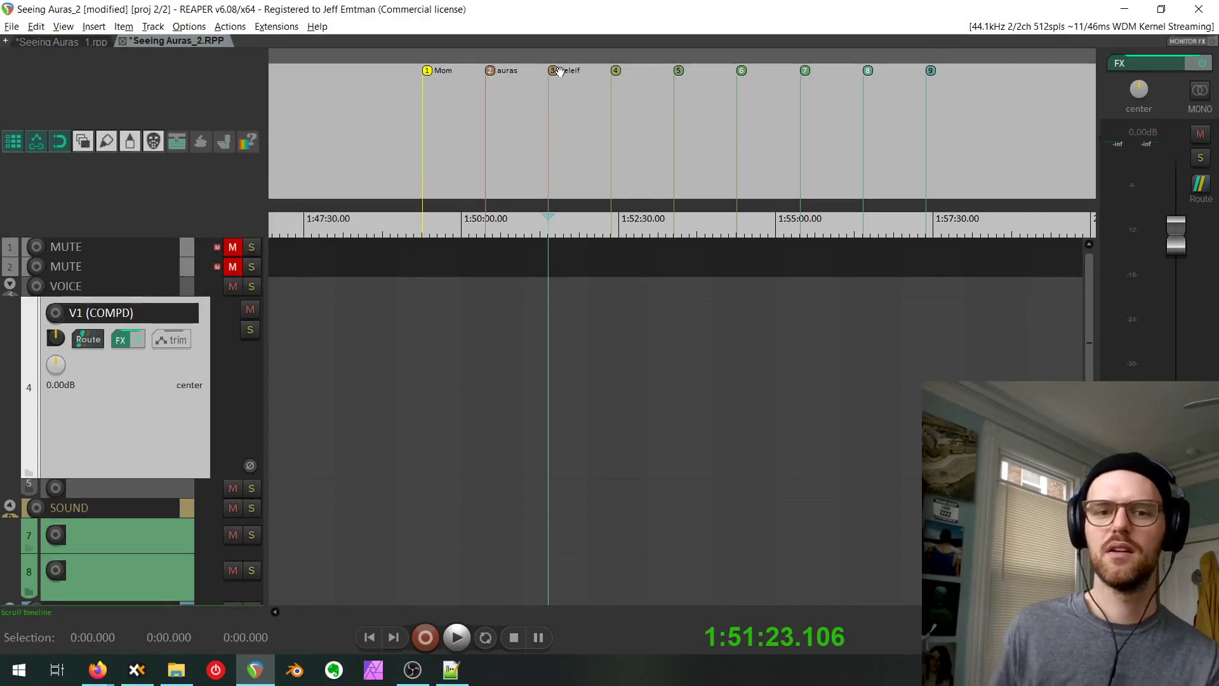
Name marker 4 with the first name of the person discussed in the interview.
right_click(610, 71)
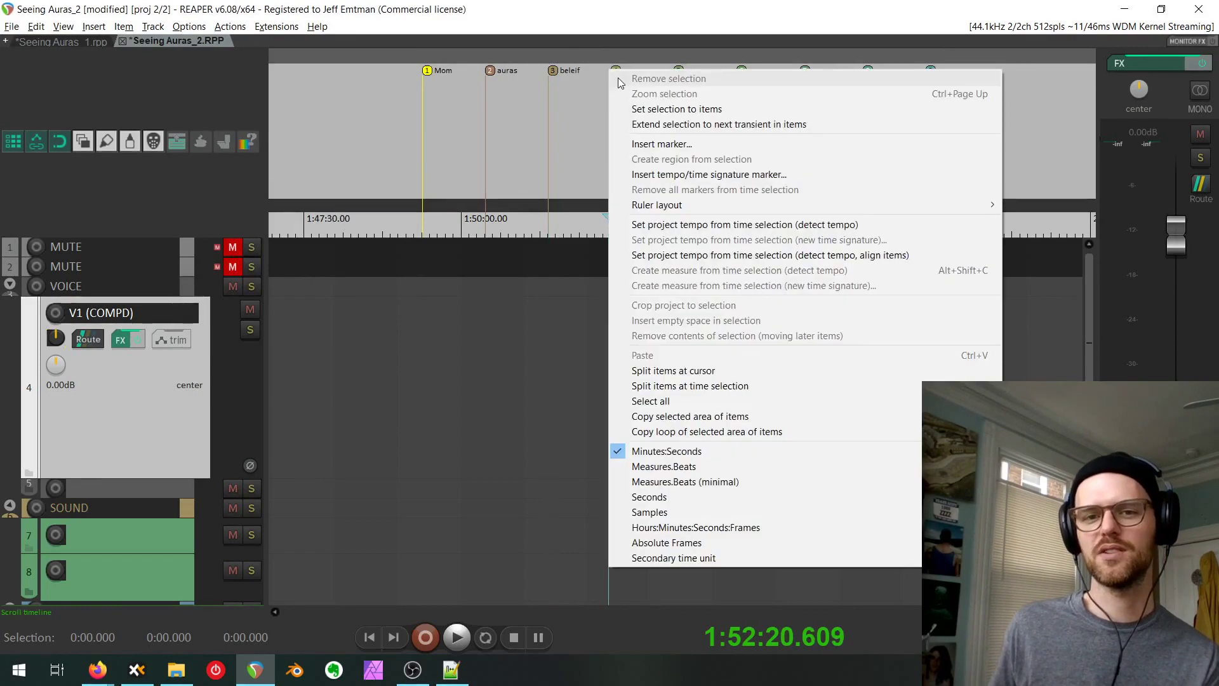
key("Escape")
right_click(616, 71)
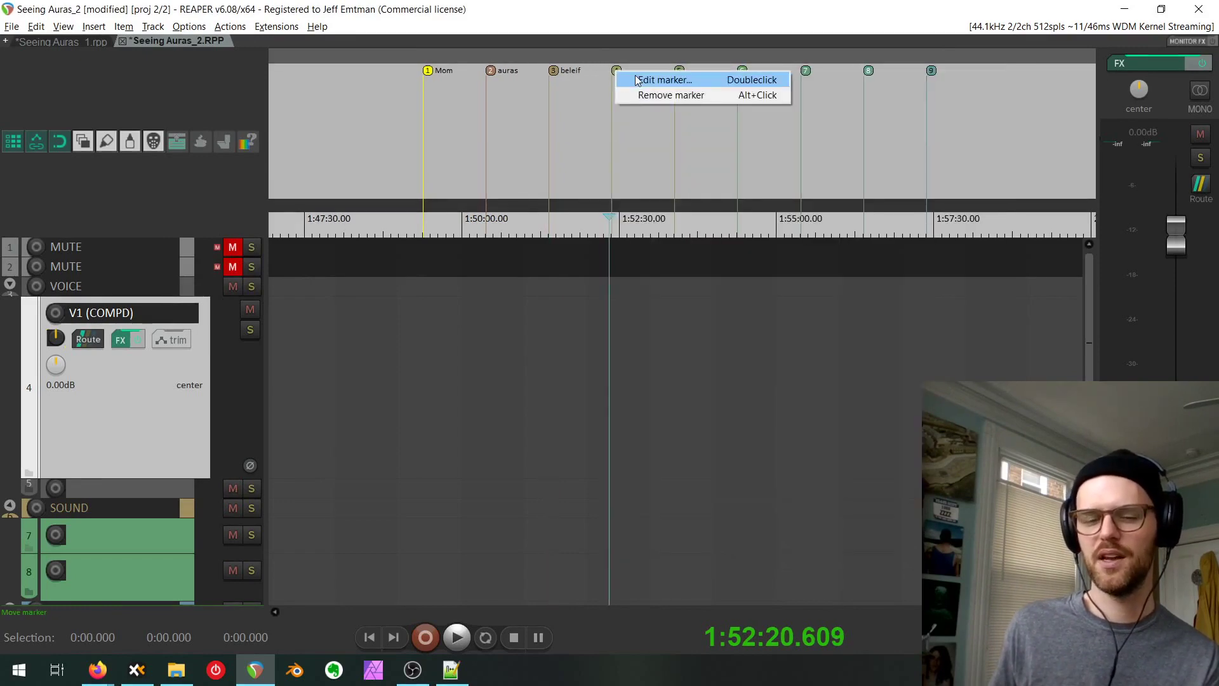
left_click(636, 78)
type("S")
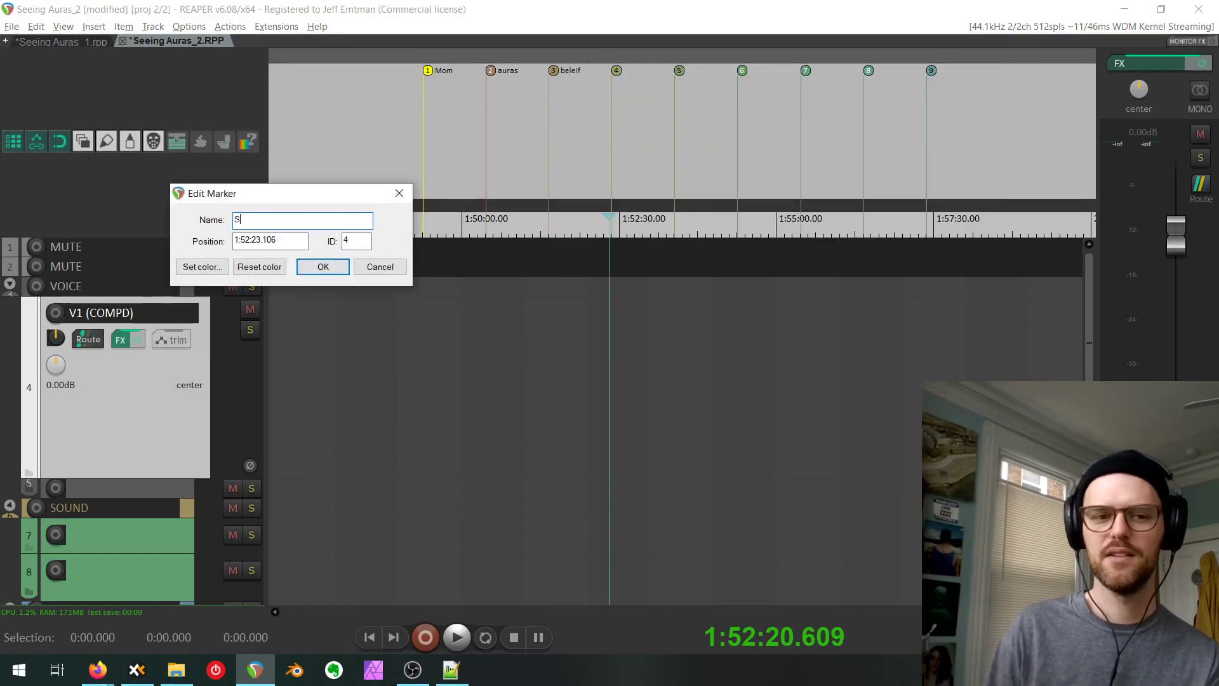
type("anto")
key("Return")
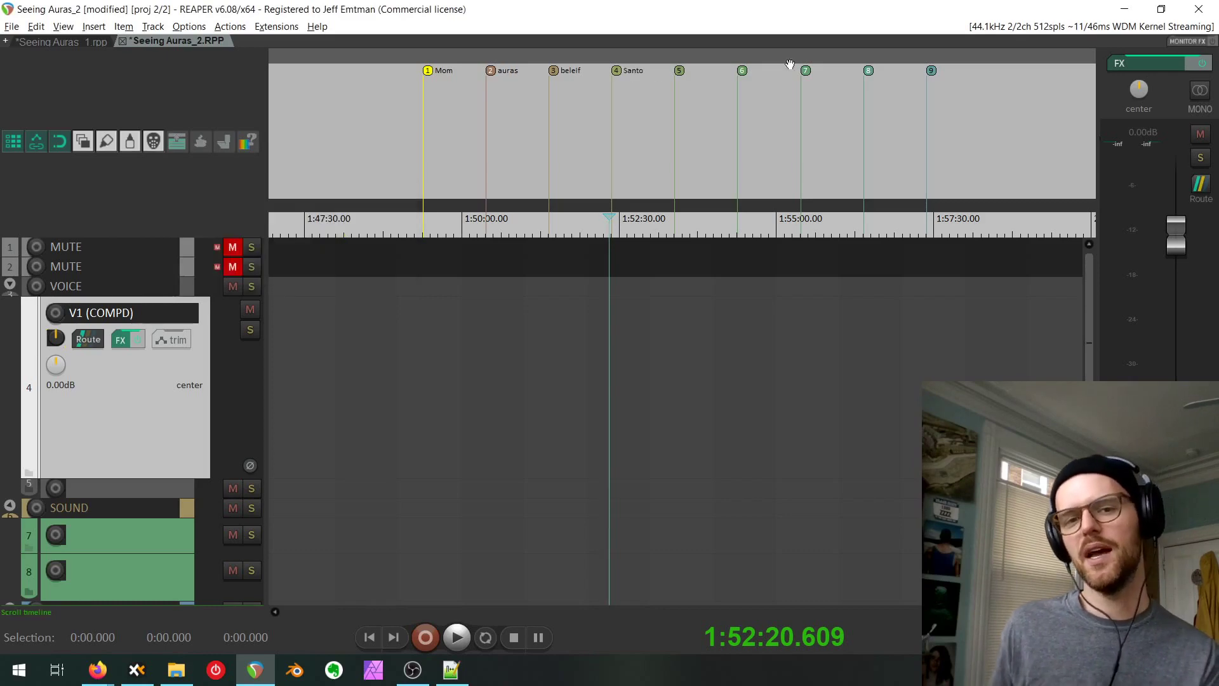
Name marker 9, the last of the numbered topic markers, "Sounds".
right_click(931, 70)
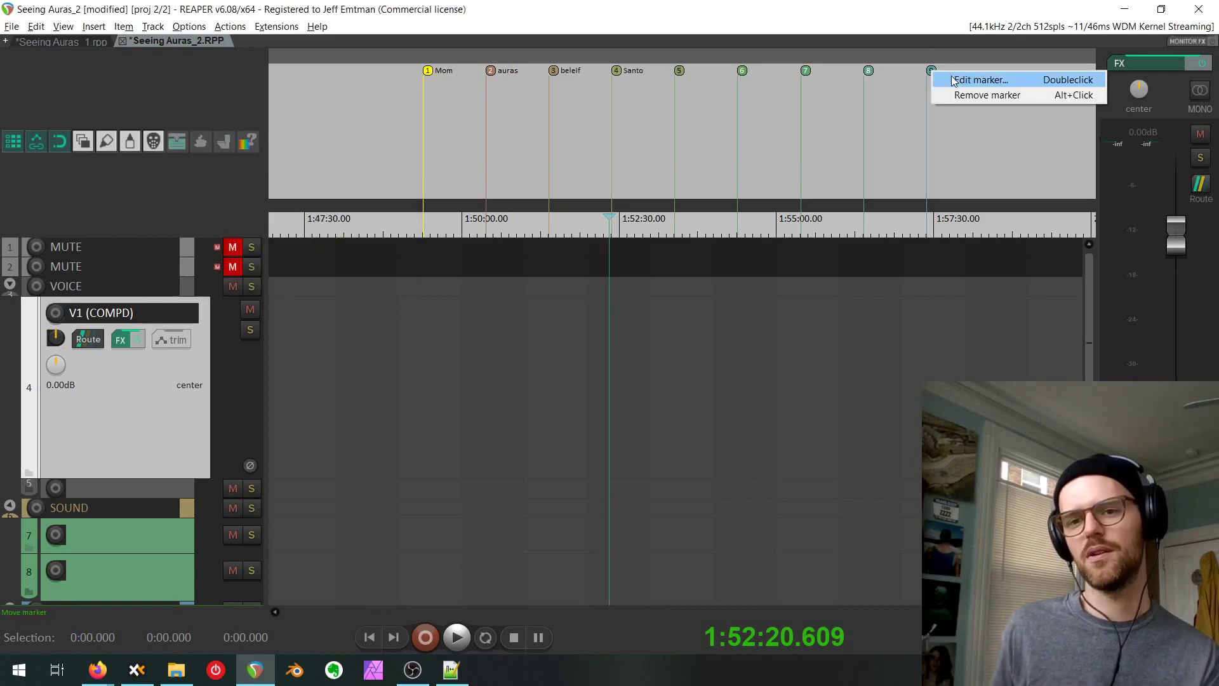
left_click(953, 80)
type("Soudn")
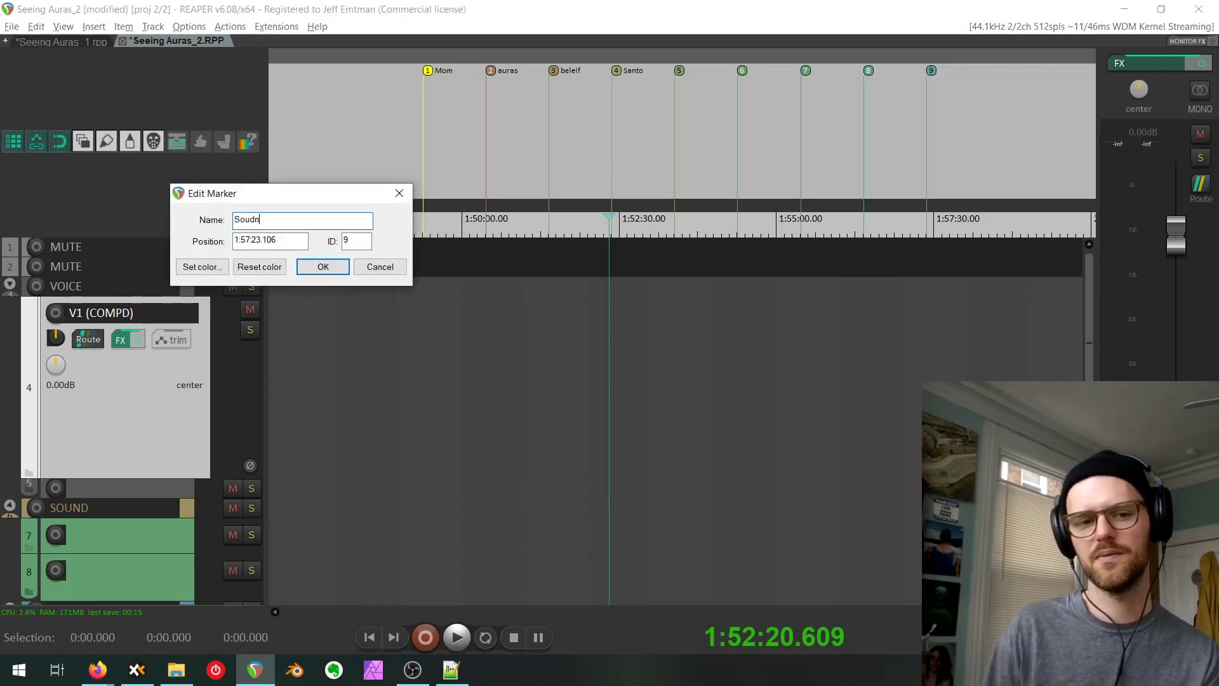
key("BackSpace")
key("BackSpace")
type("nds")
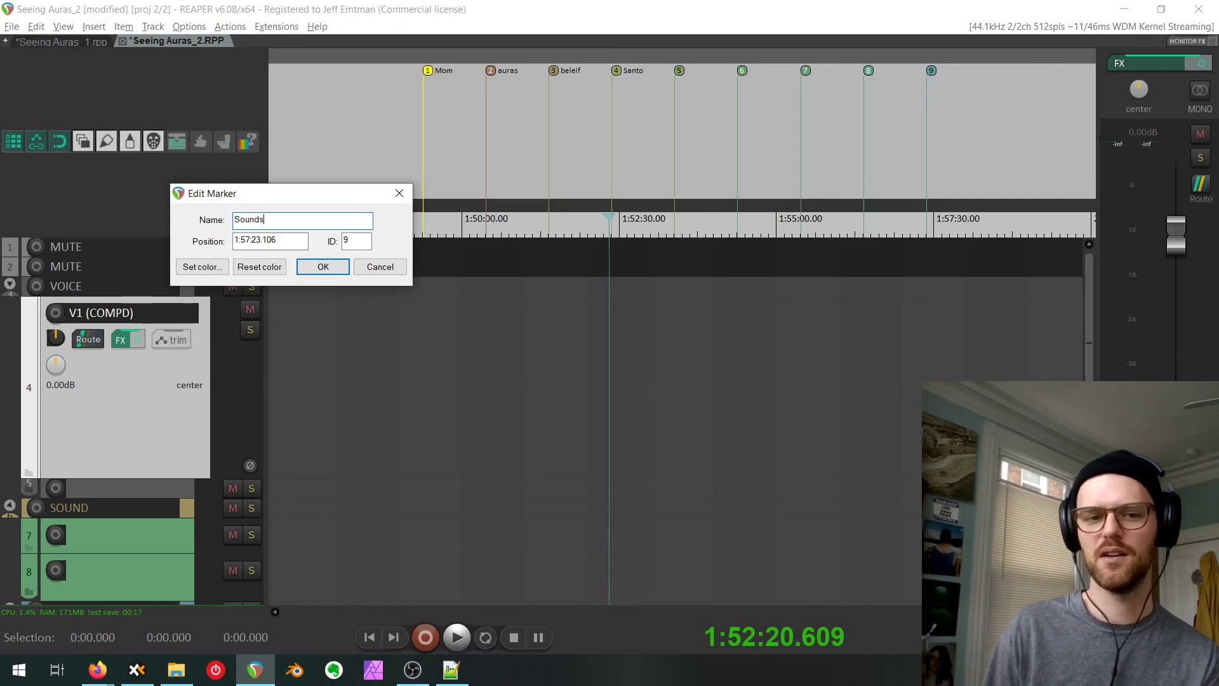
key("Return")
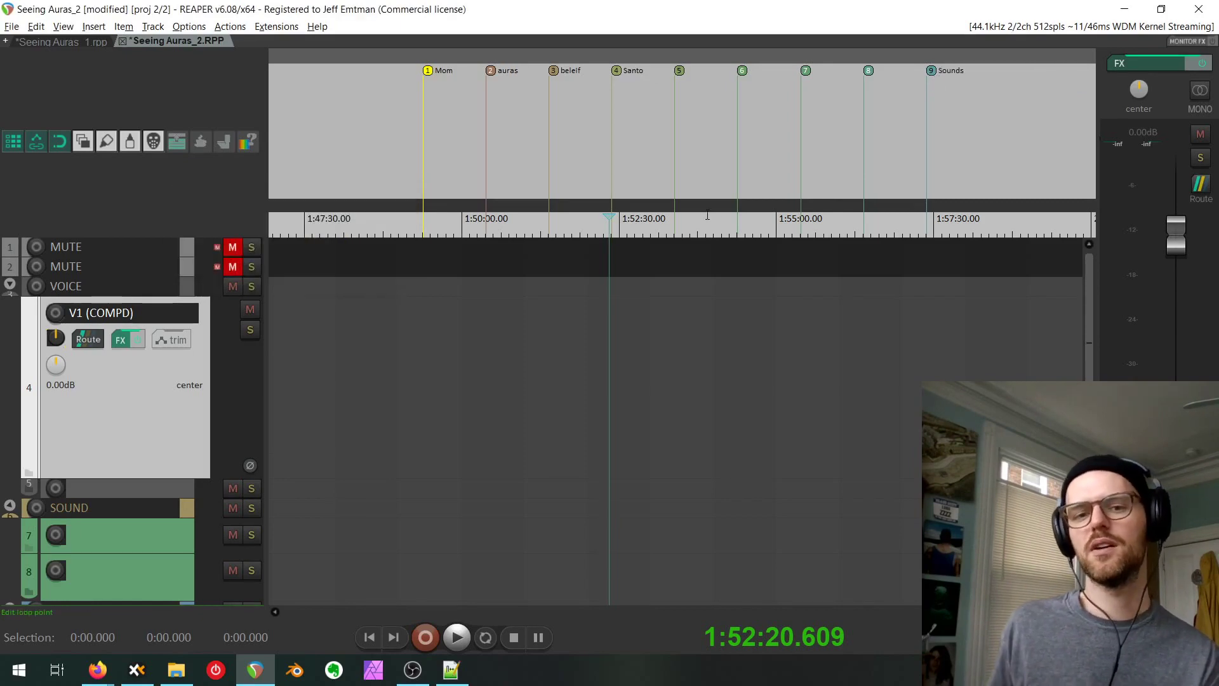
scroll(707, 216, "down", 3)
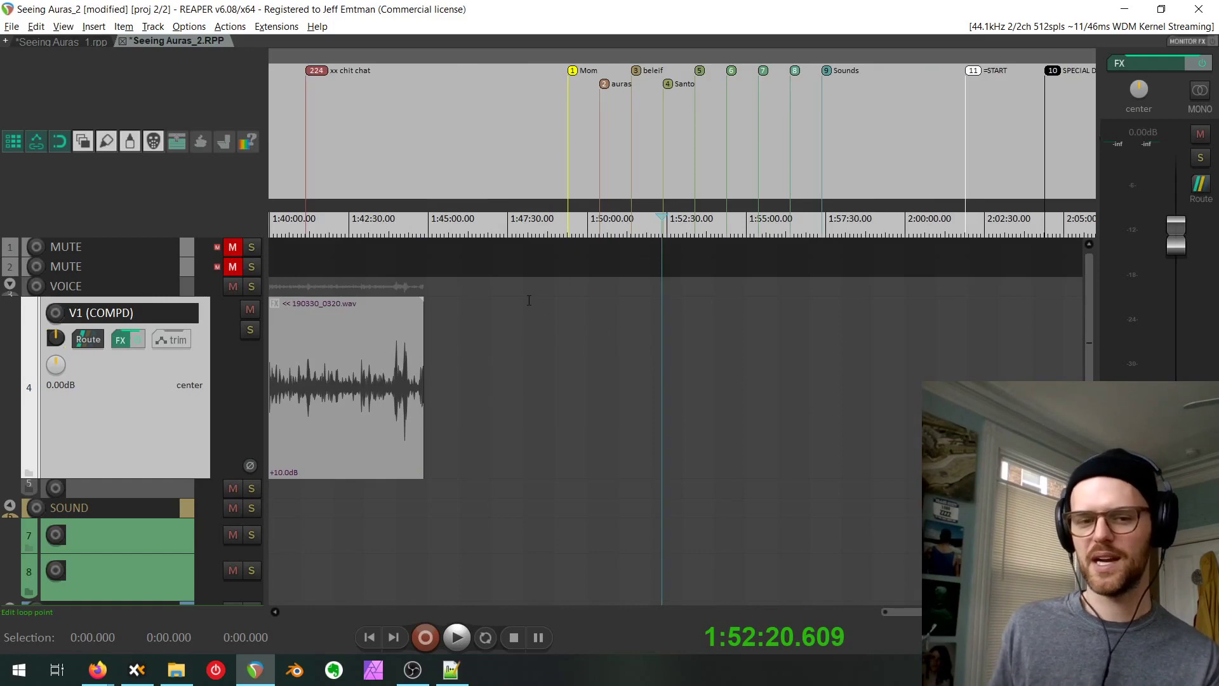
scroll(526, 300, "down", 3)
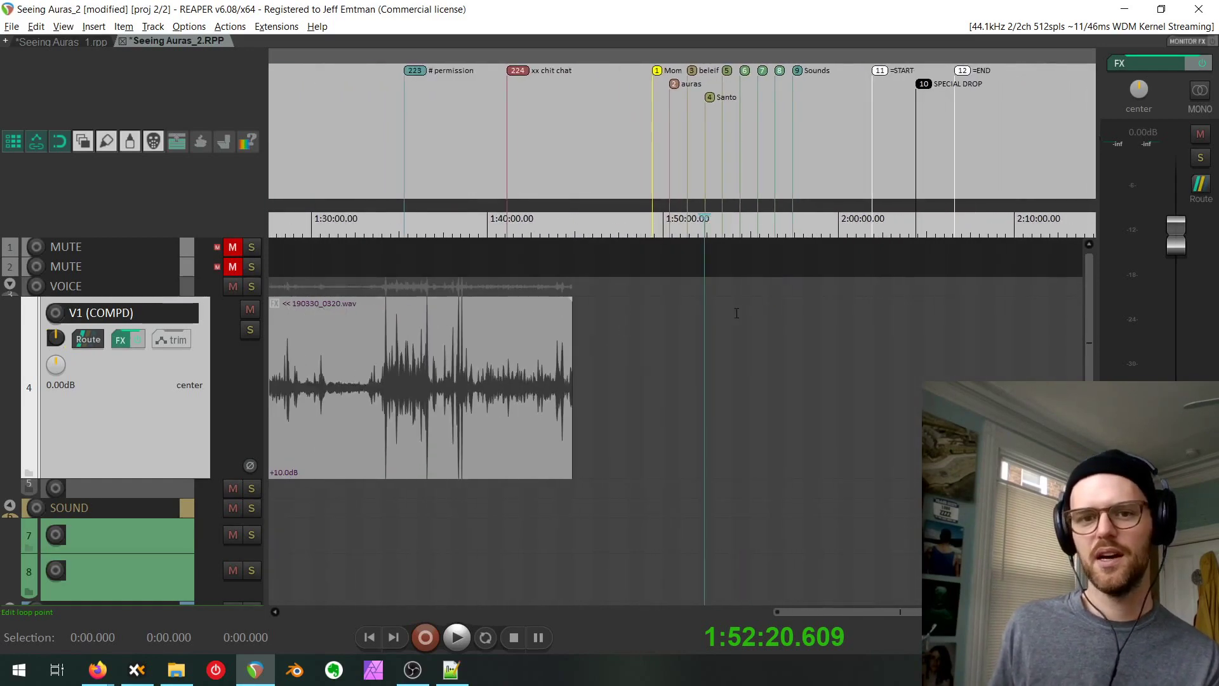
scroll(733, 286, "up", 6)
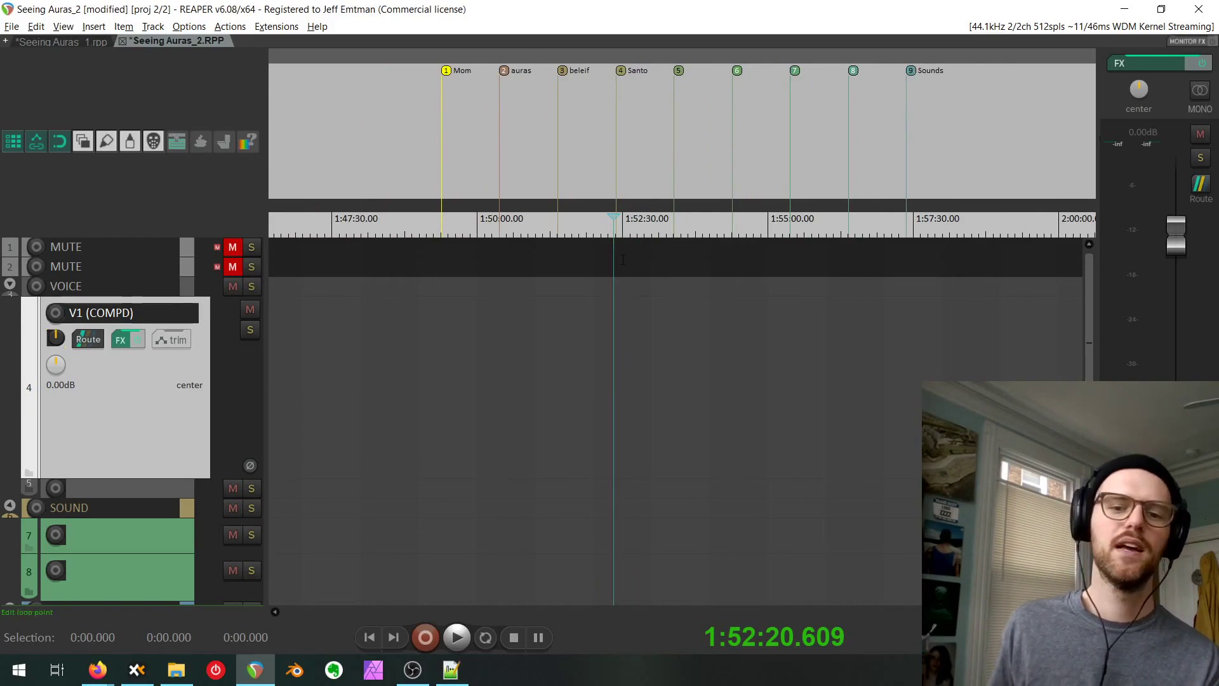
Examine the isolated section starting at marker 90 and the row of topic markers beyond the end of the interview.
scroll(623, 261, "down", 10)
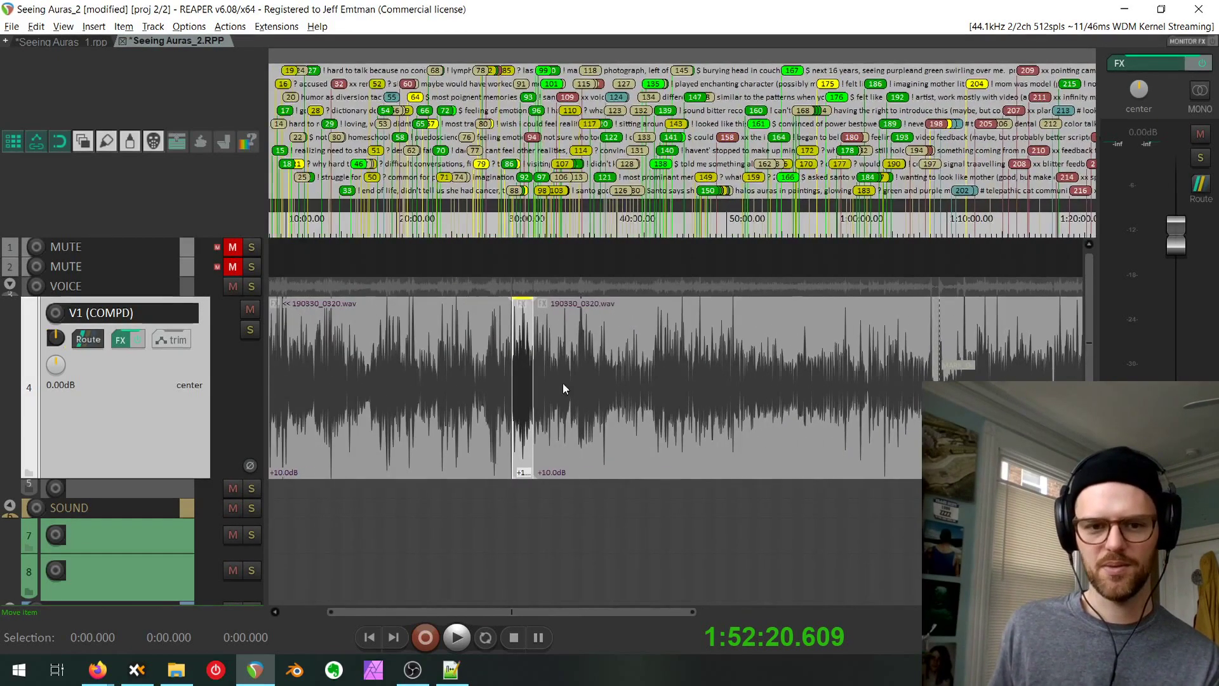
scroll(563, 383, "up", 12)
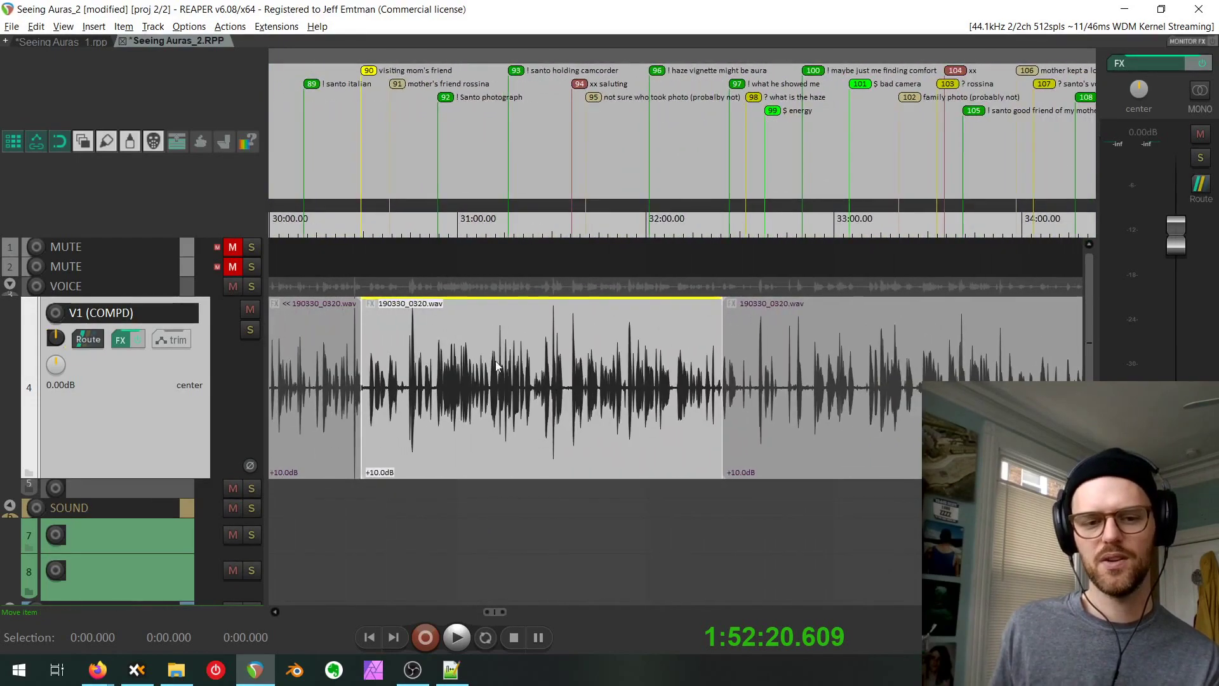
left_click(493, 353)
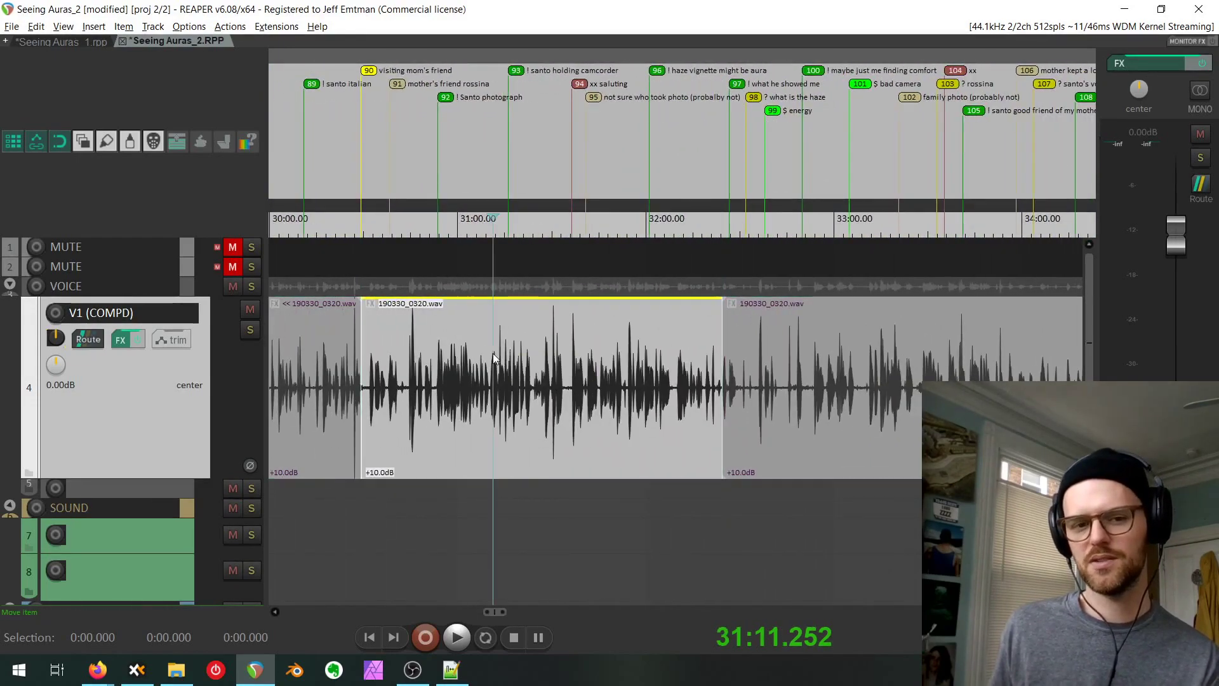
scroll(620, 373, "down", 6)
left_click_drag(825, 362, 422, 340)
left_click_drag(805, 298, 381, 343)
scroll(416, 367, "down", 2)
left_click_drag(815, 213, 774, 211)
scroll(774, 211, "up", 4)
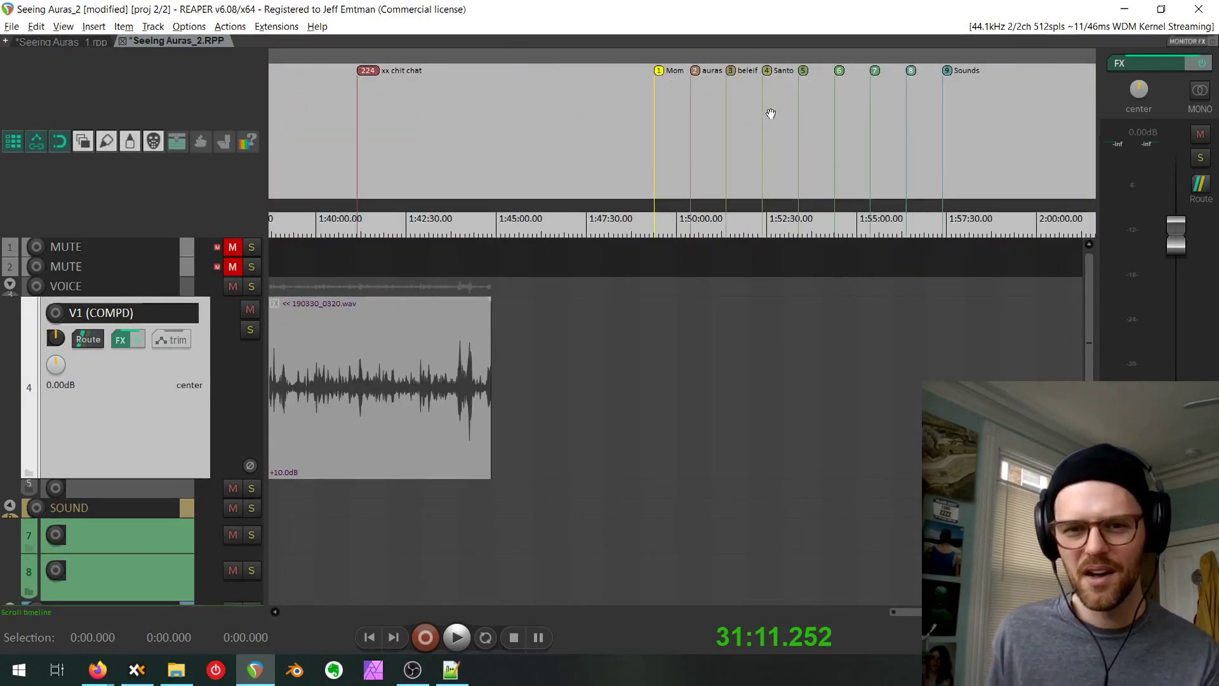
left_click_drag(412, 387, 862, 451)
left_click_drag(356, 416, 967, 311)
left_click_drag(585, 379, 1042, 435)
left_click_drag(442, 435, 829, 516)
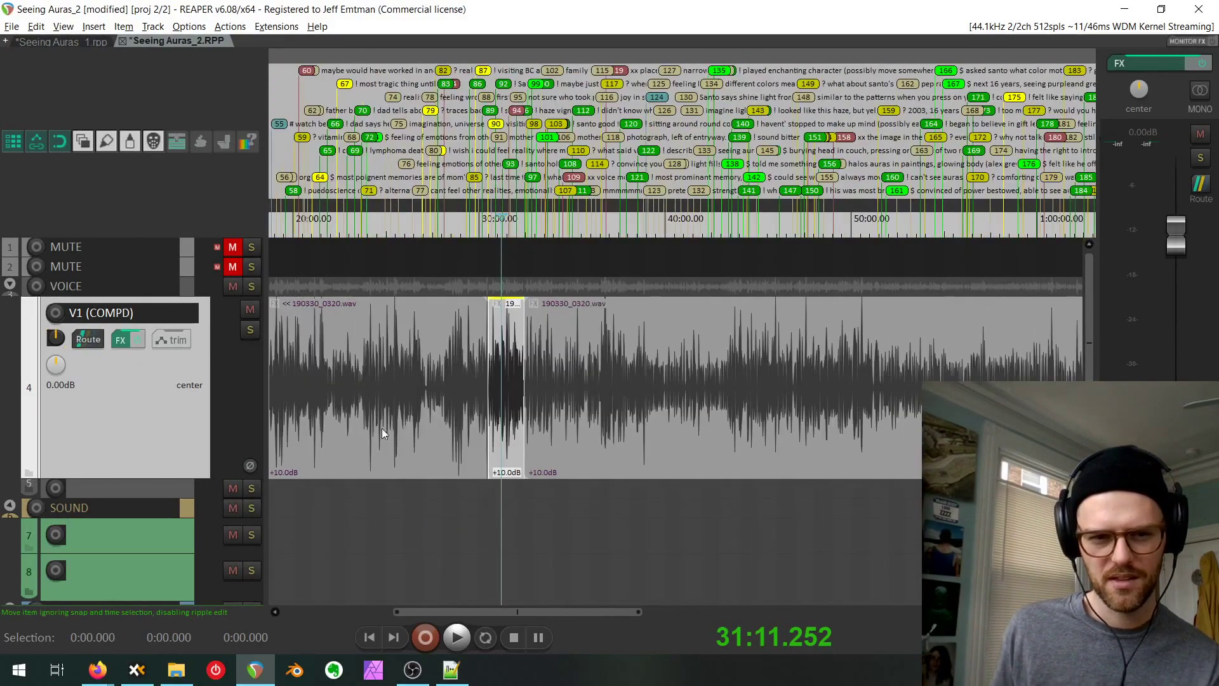
Colour the section at marker 90 green, name it "Visiting mom's friend / [person's first name] holding camera / haze", and copy it to topic marker 4.
left_click_drag(499, 397, 505, 249)
left_click(504, 349)
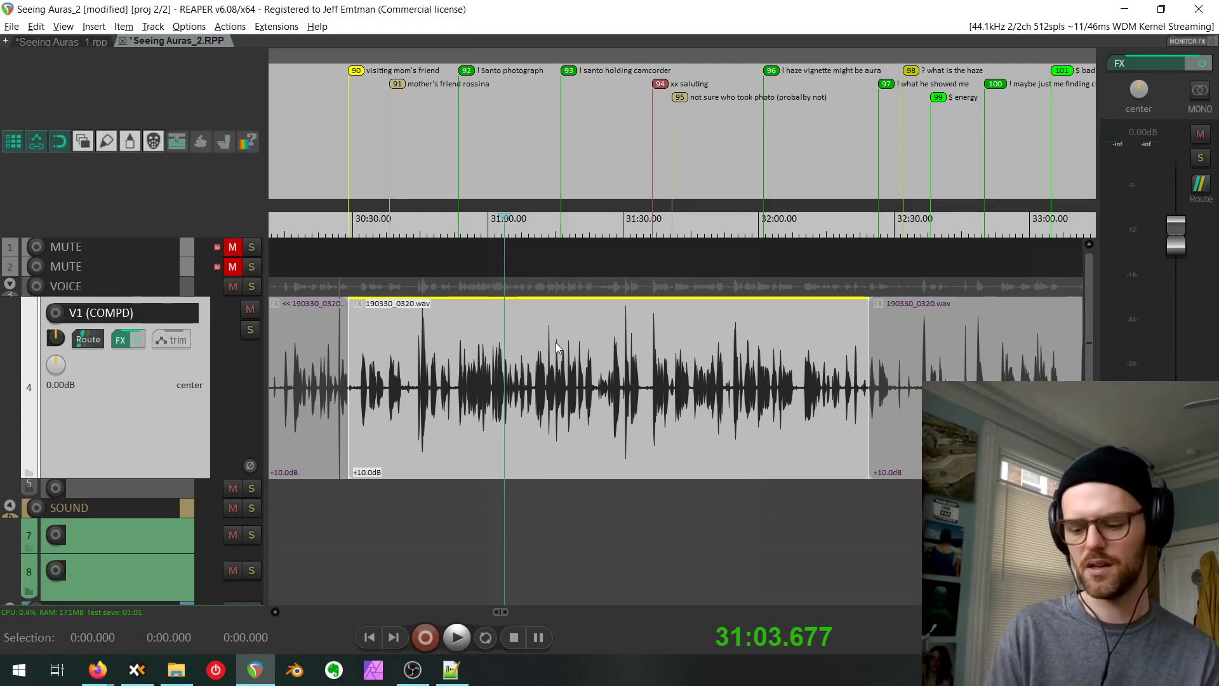
left_click(557, 344)
key("F2")
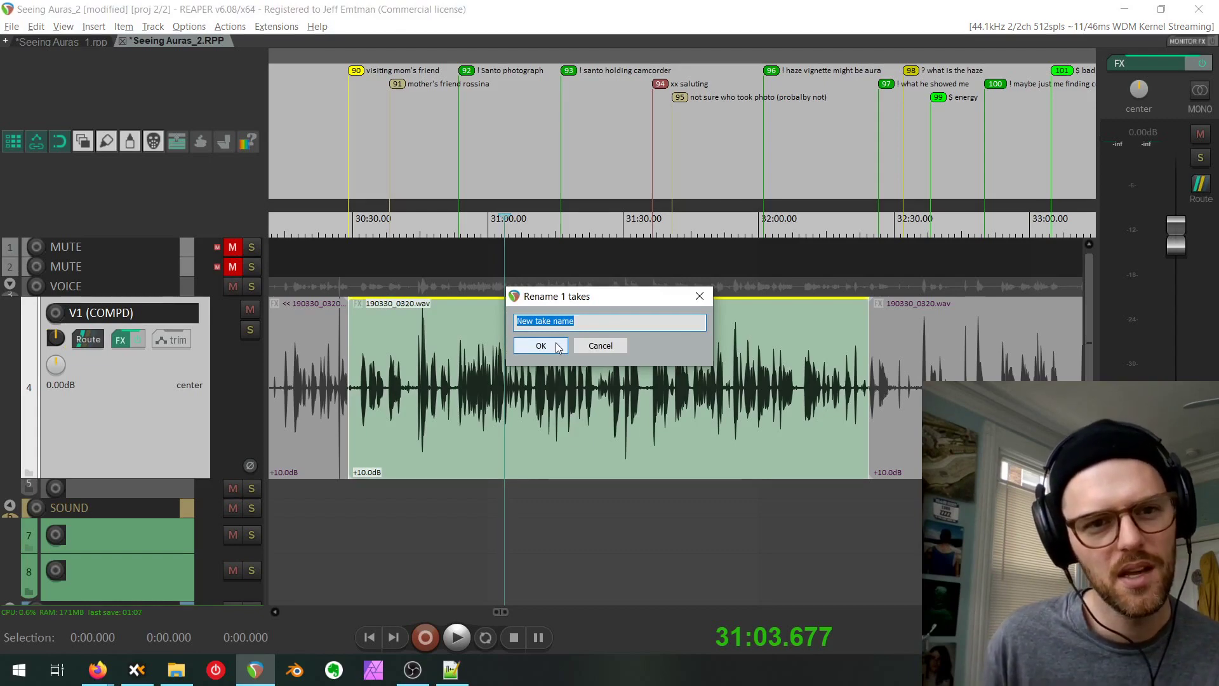
type("Visiting mom's friend / S")
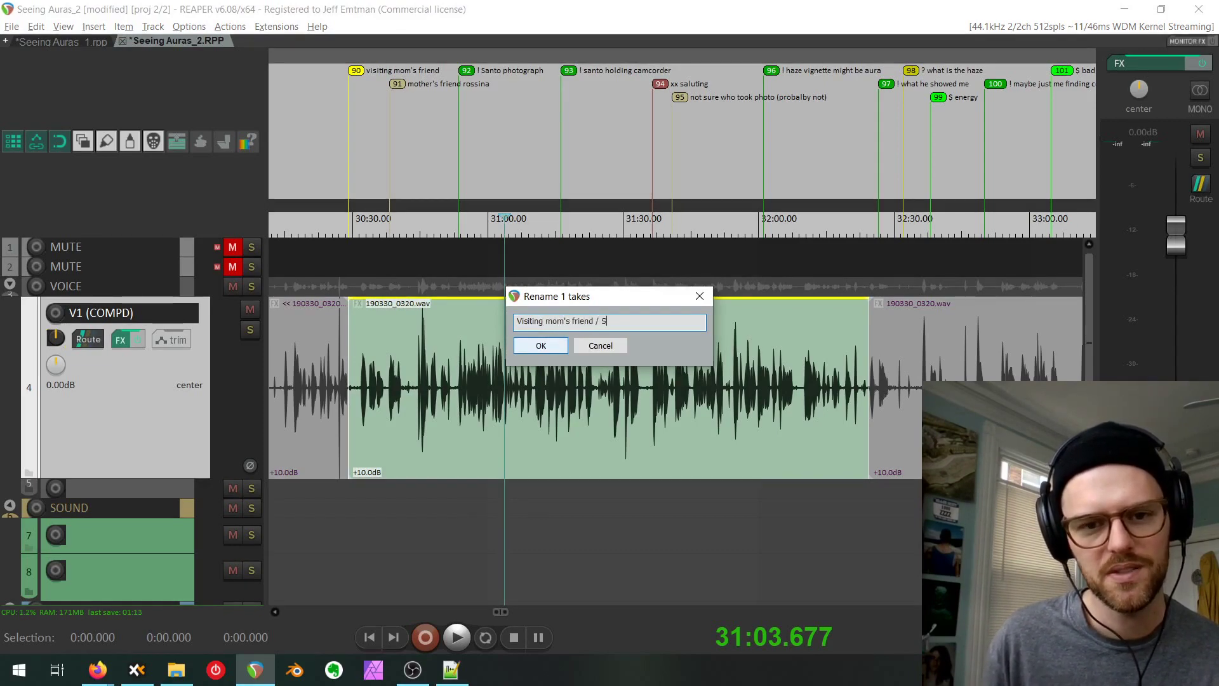
type("anto holding camera / haz")
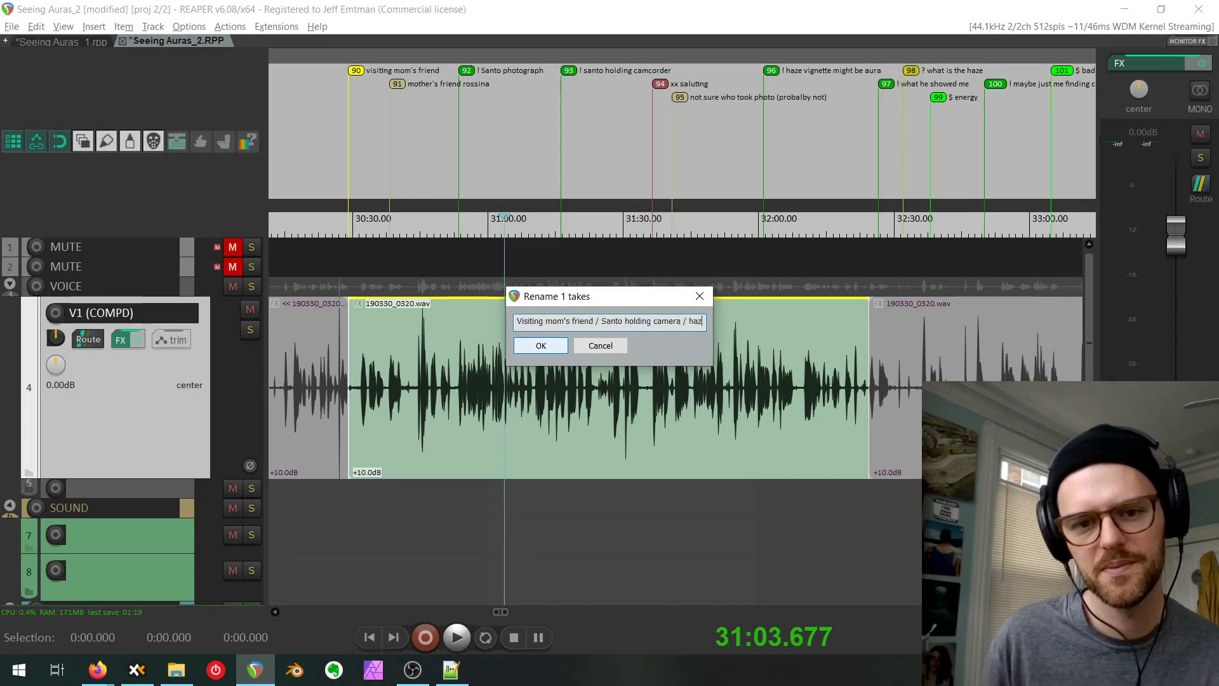
type("e")
left_click(555, 341)
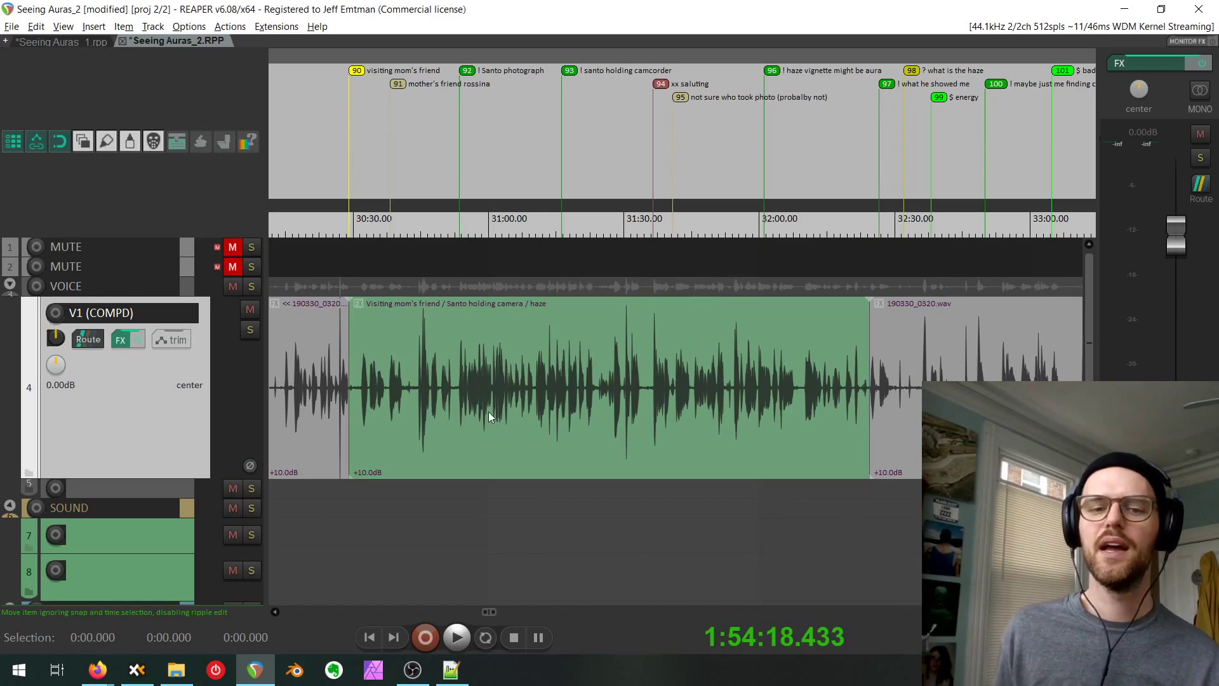
Compare the green source section in the interview with its copy placed at topic marker 4.
left_click(386, 304)
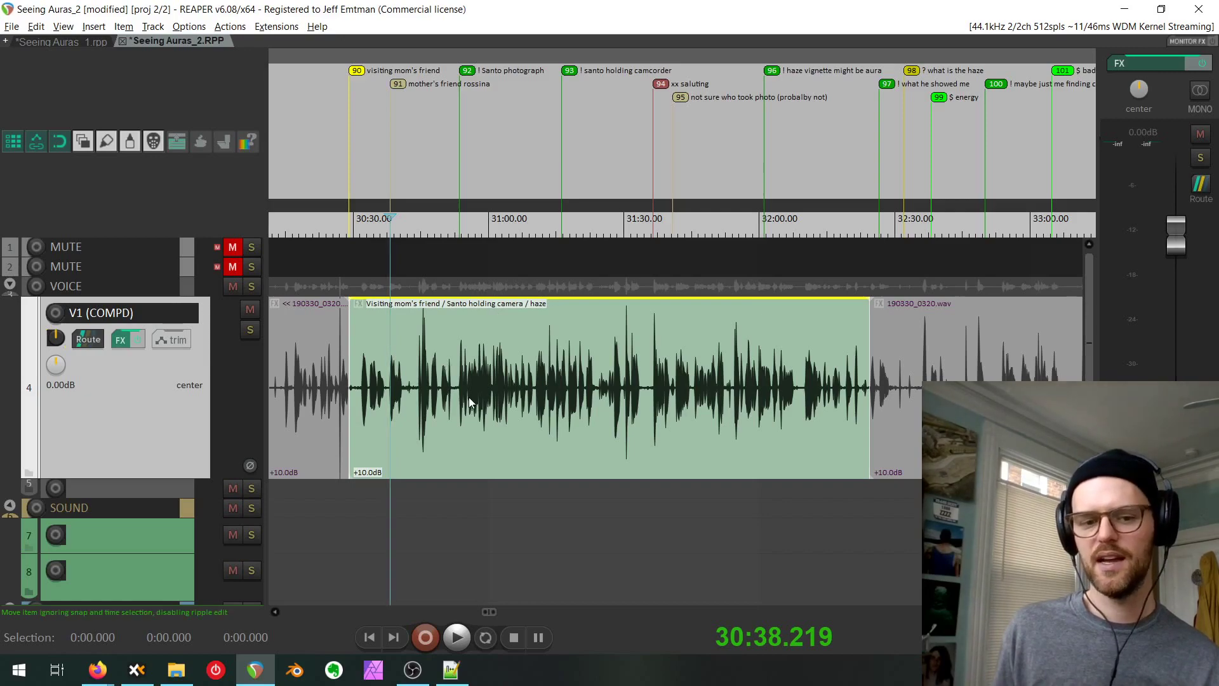
scroll(469, 397, "down", 5)
scroll(469, 398, "down", 7)
scroll(626, 353, "up", 5)
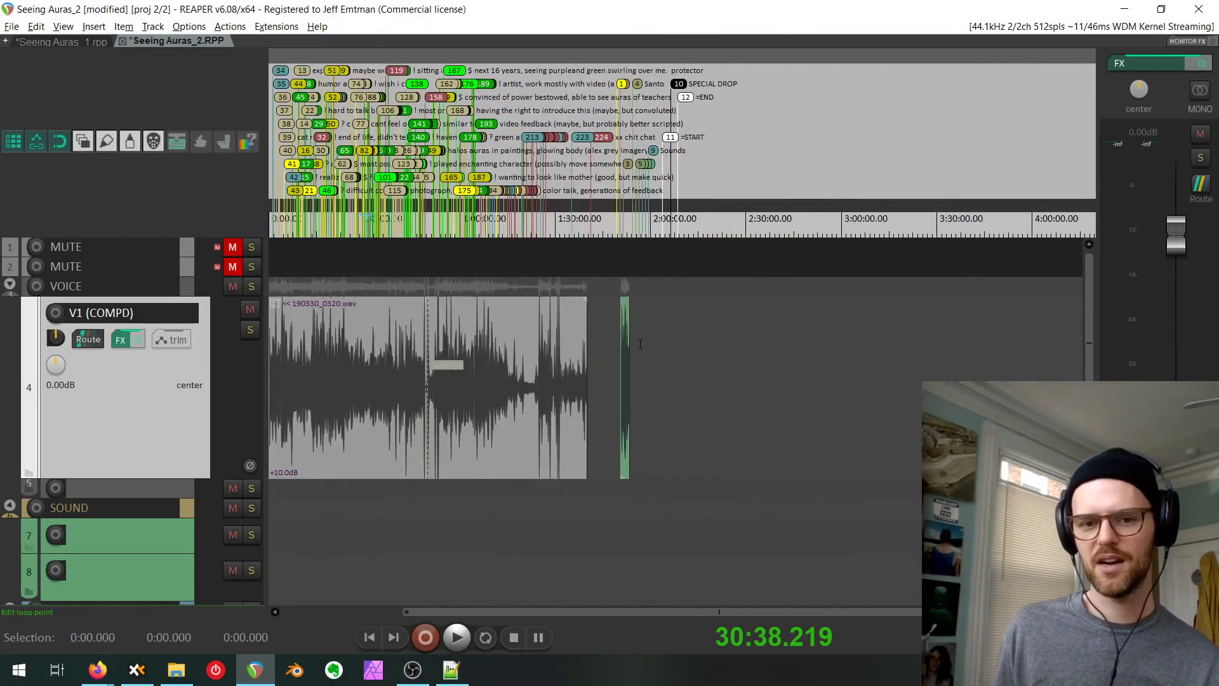
scroll(626, 353, "up", 5)
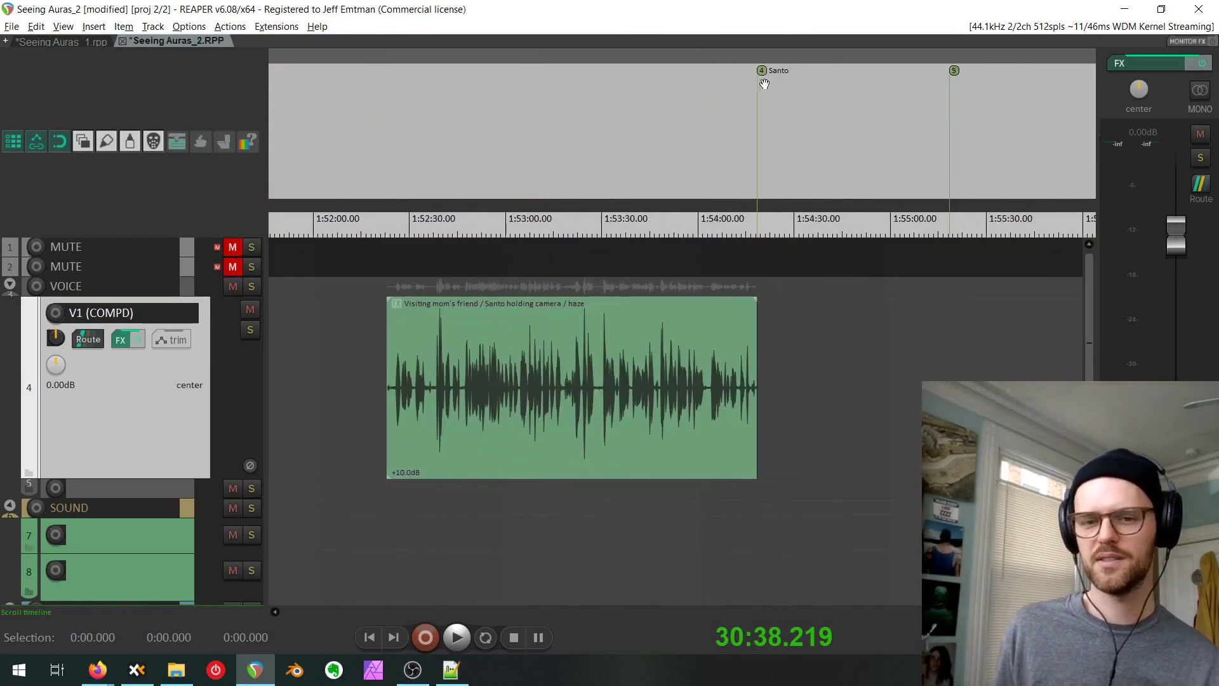
left_click(550, 324)
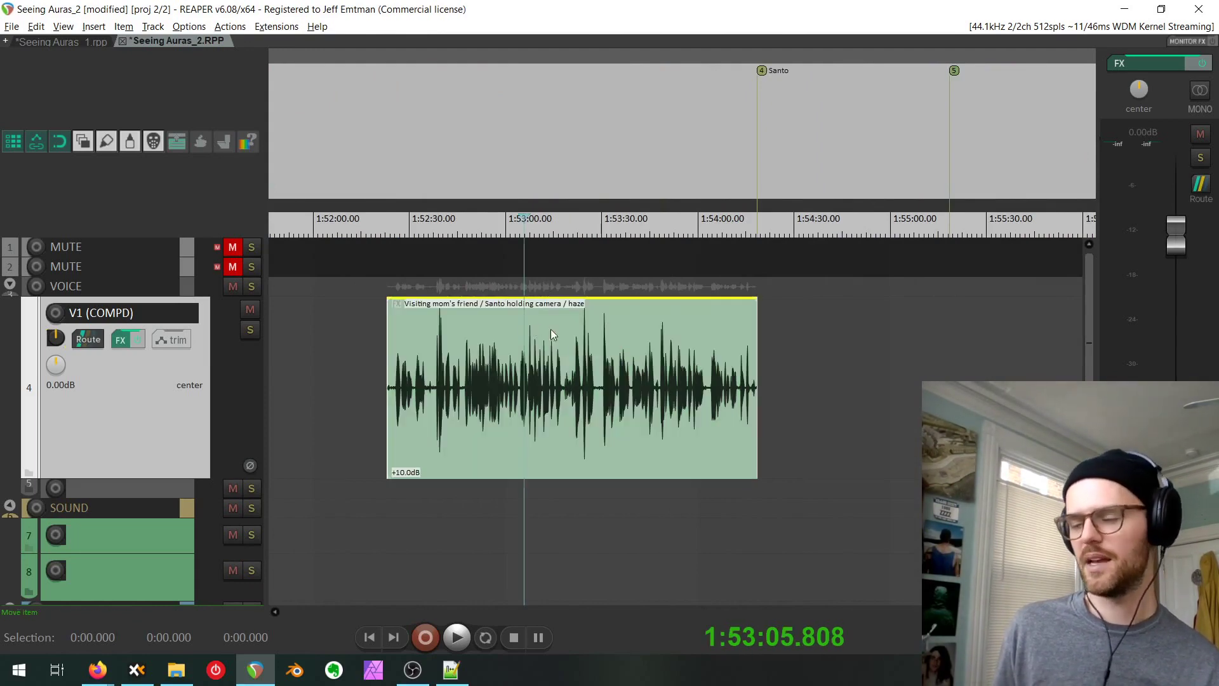
scroll(889, 495, "down", 5)
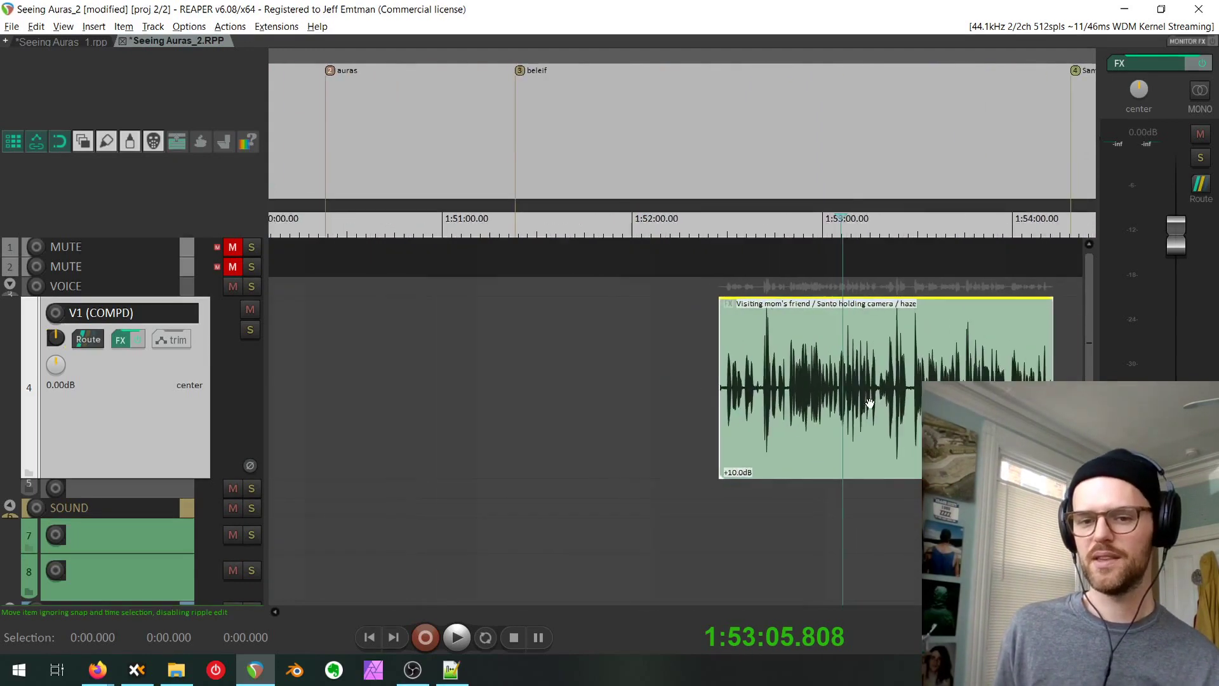
scroll(890, 495, "down", 3)
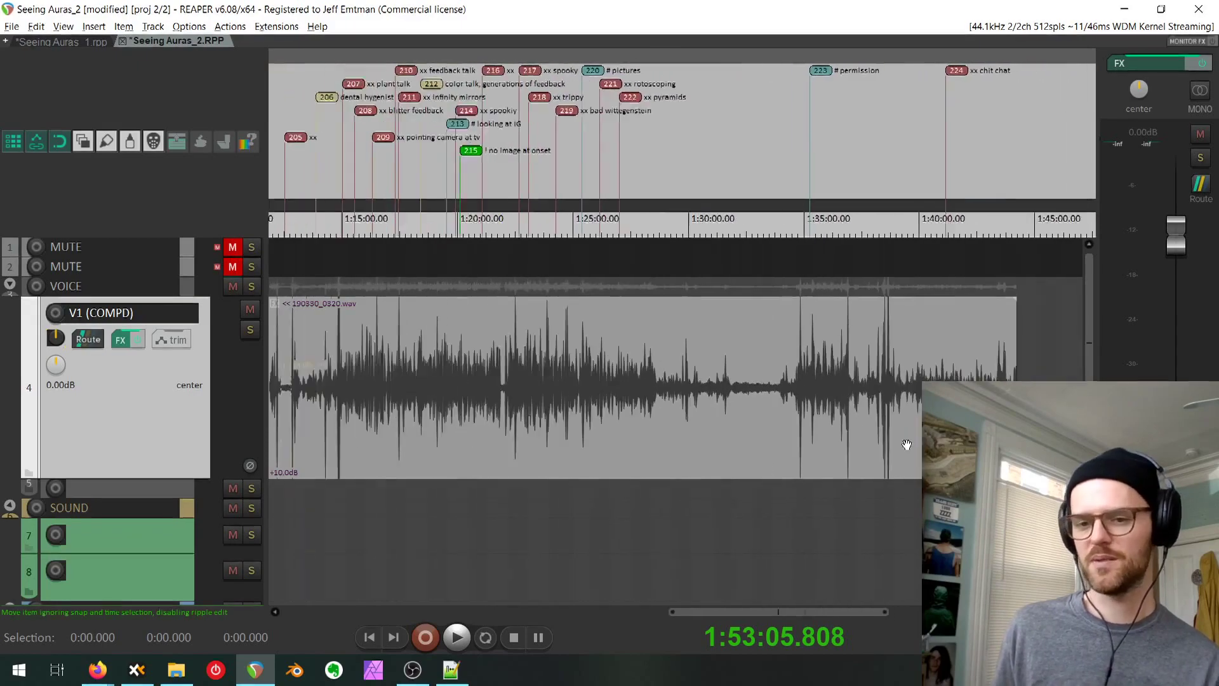
left_click_drag(364, 452, 828, 463)
left_click_drag(502, 444, 790, 427)
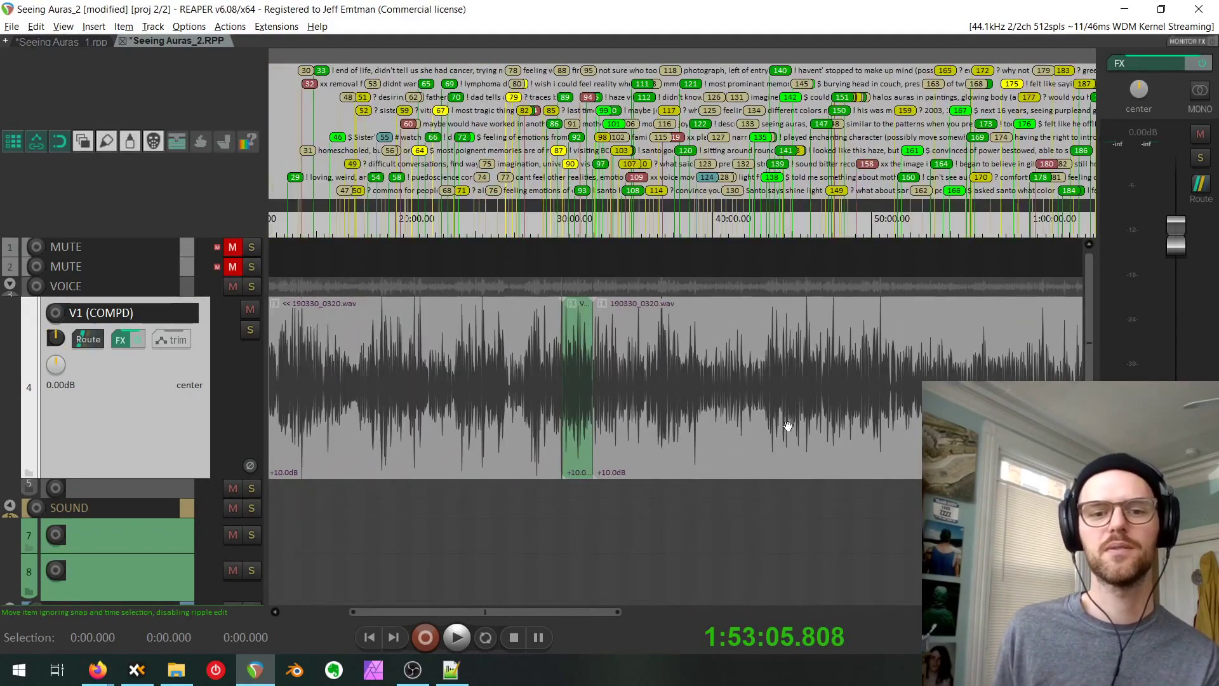
Split the interview clip at about 42:08 and 43:10 to isolate and select the green aura section.
scroll(754, 426, "up", 6)
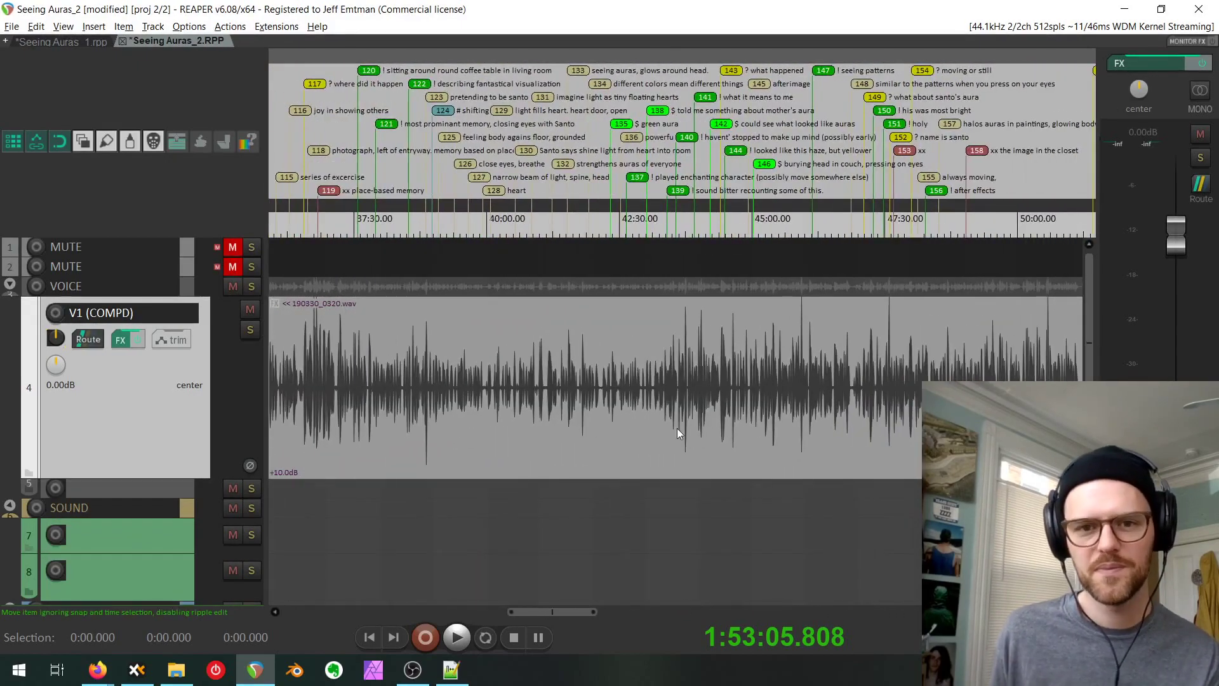
left_click_drag(650, 380, 701, 390)
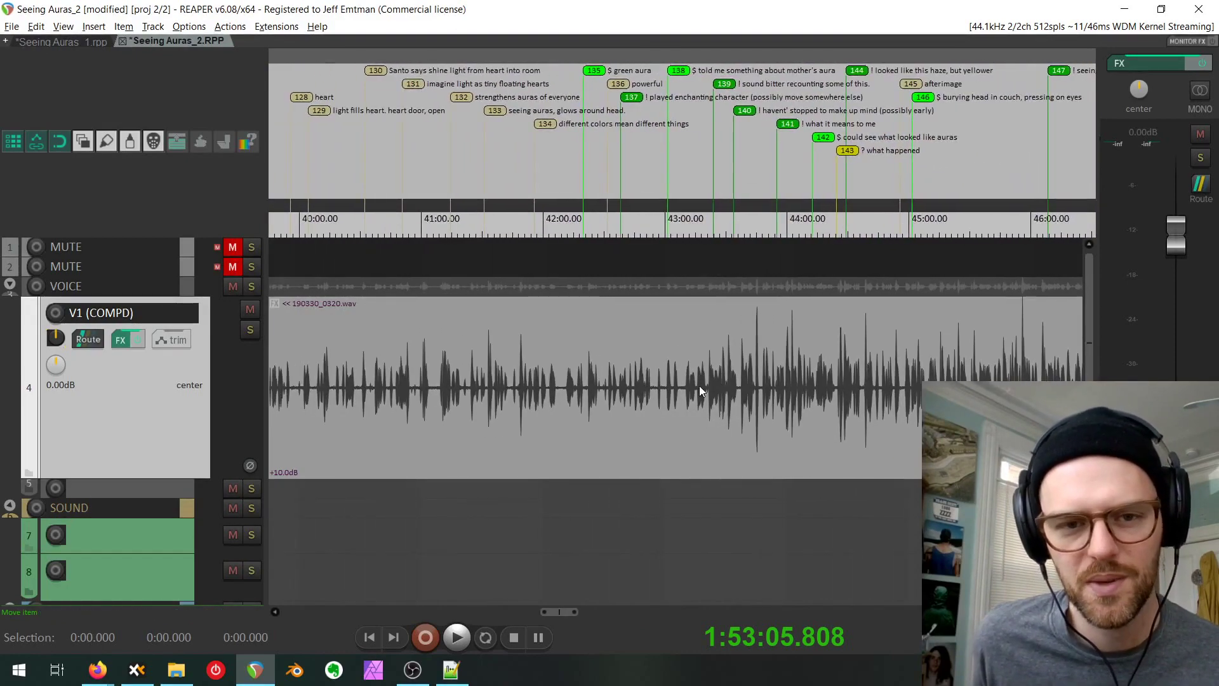
left_click_drag(534, 376, 561, 364)
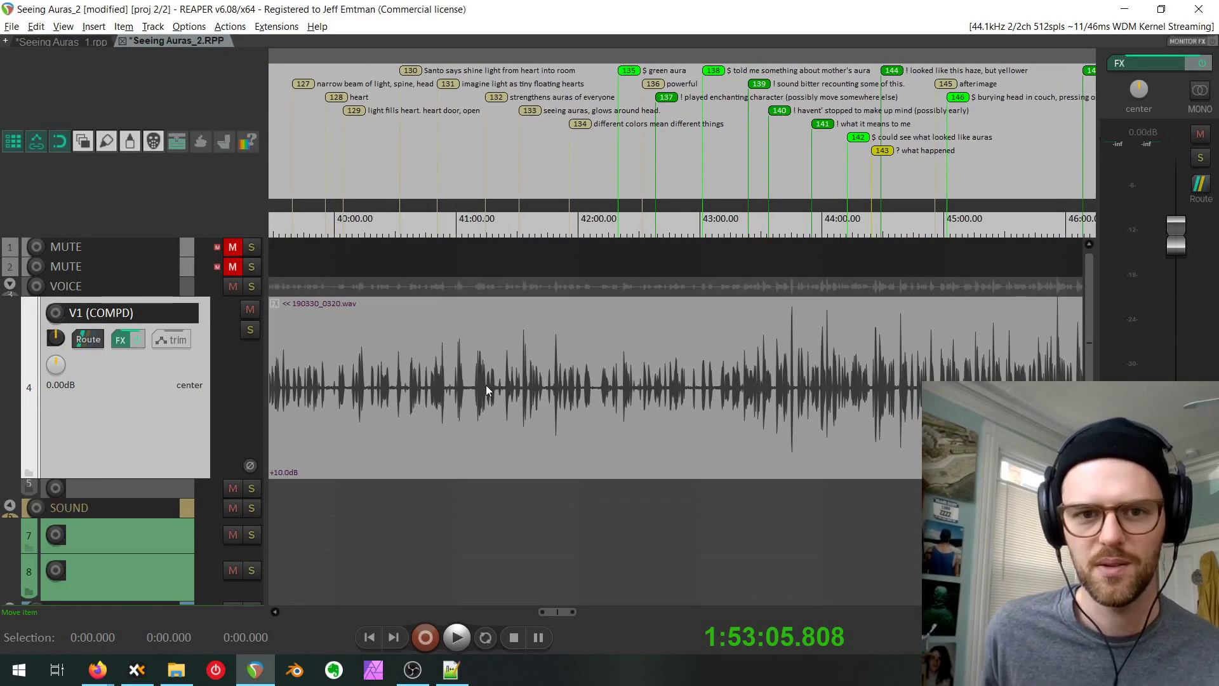
scroll(686, 387, "up", 1)
left_click(553, 410)
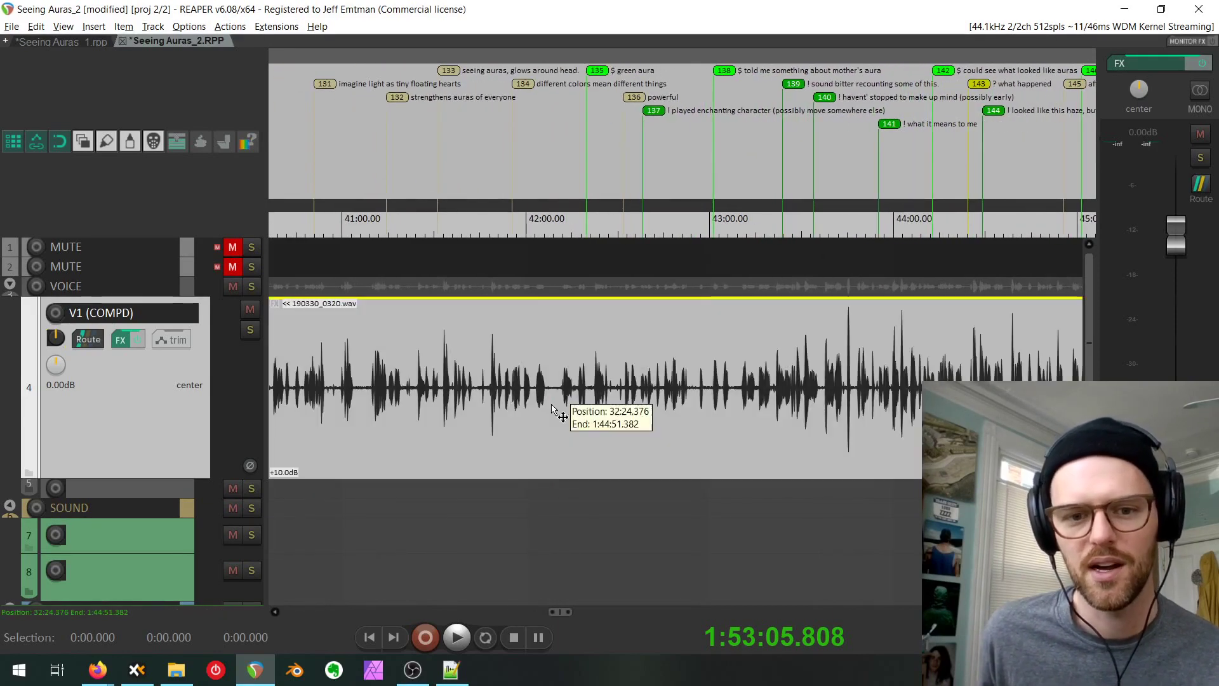
key("s")
left_click_drag(875, 408, 775, 405)
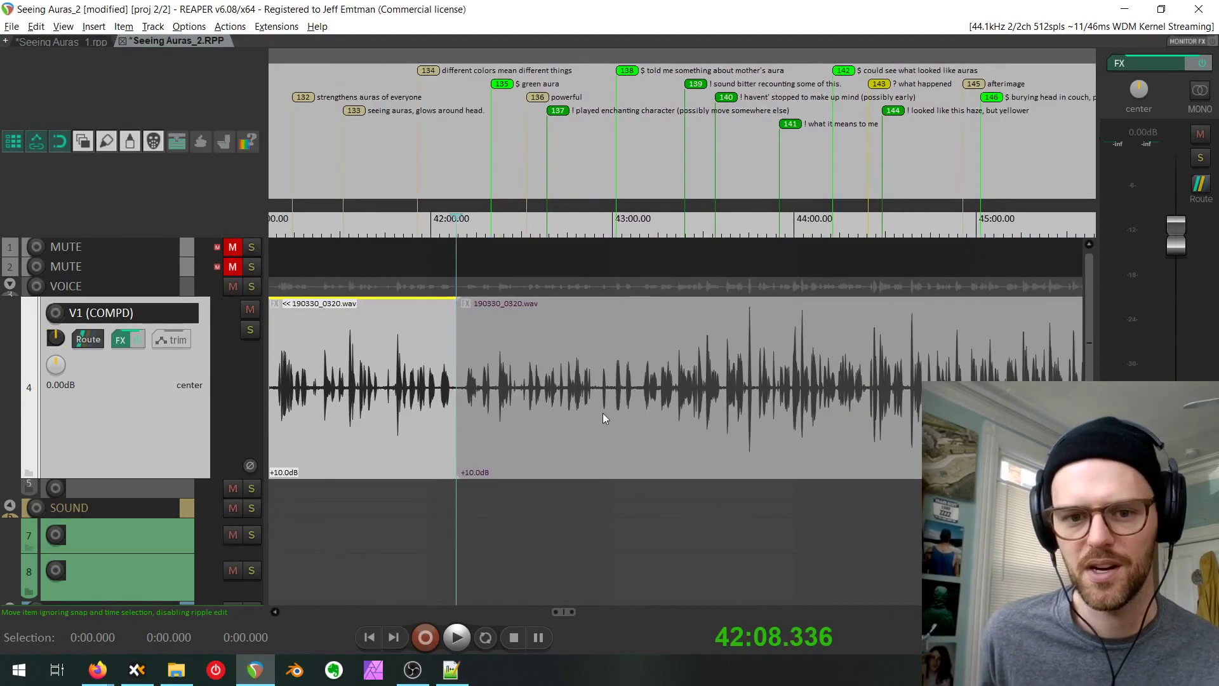
left_click(642, 398)
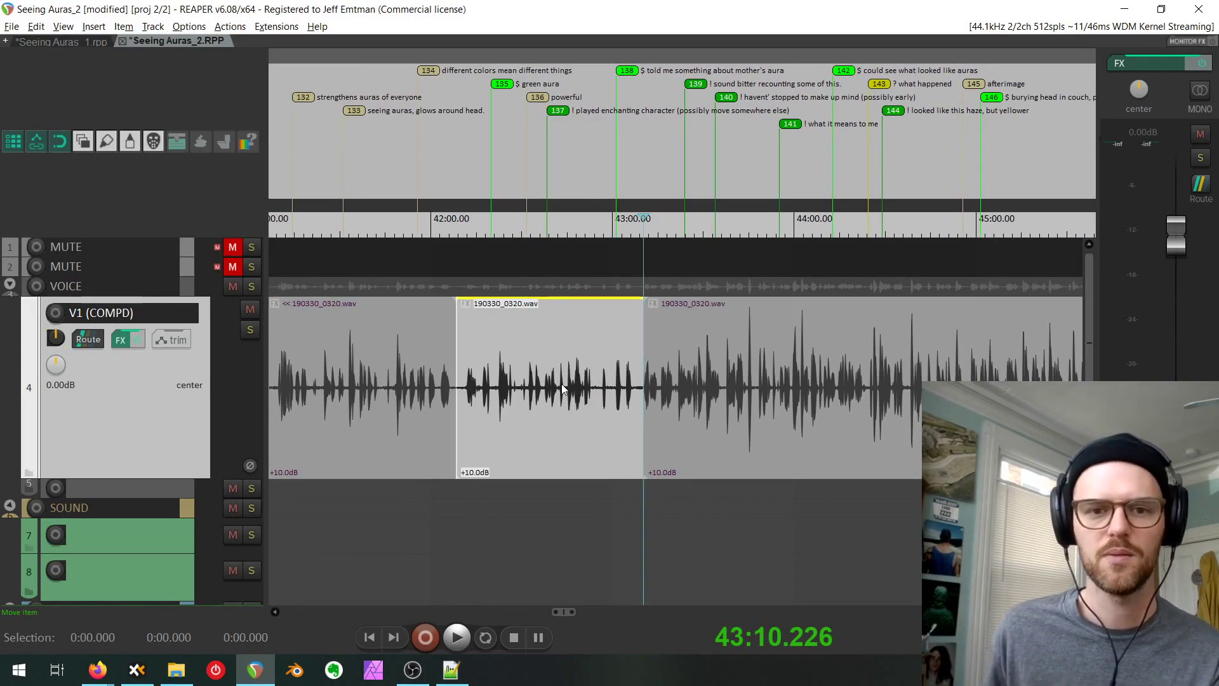
left_click(562, 386)
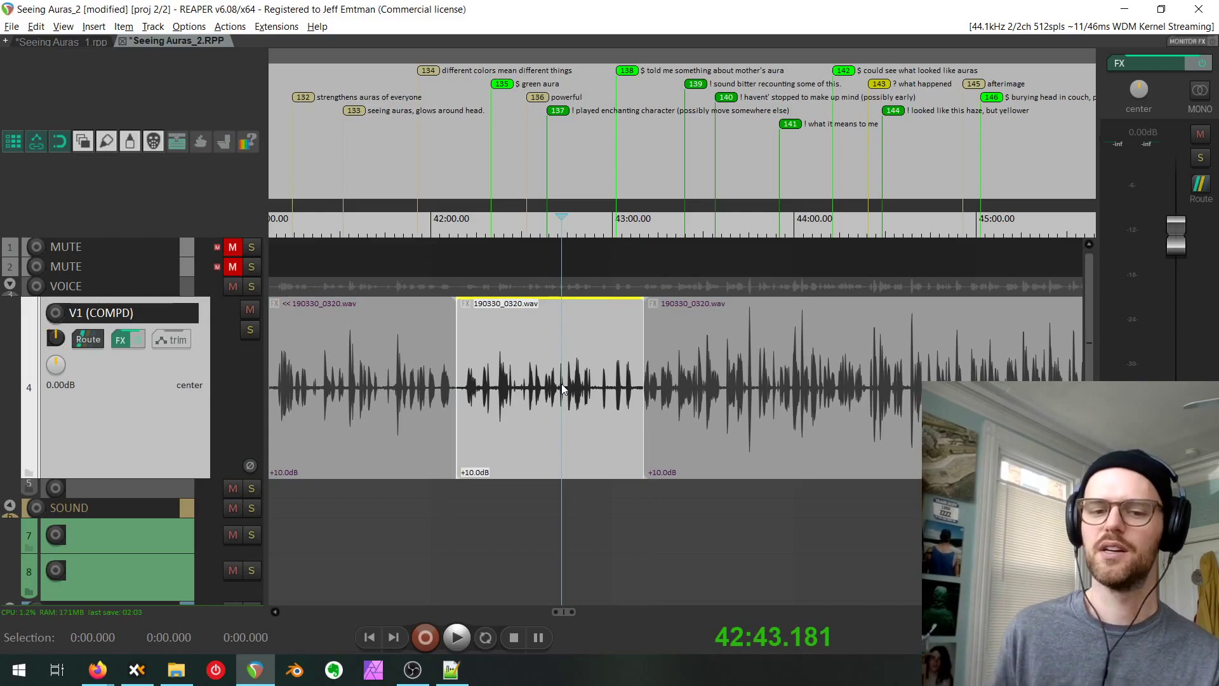
Colour the isolated section tan, name it "Green powerful aura", and copy it to the "auras" topic marker.
scroll(599, 365, "down", 5)
scroll(440, 500, "right", 15)
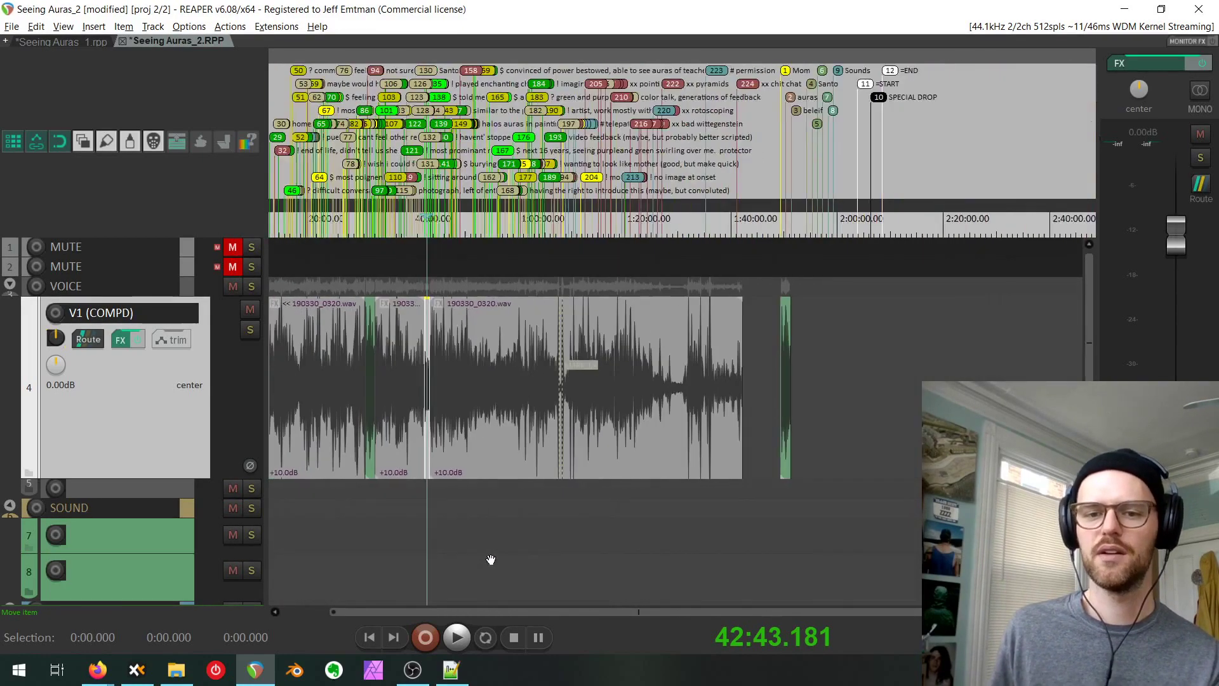
scroll(695, 394, "up", 5)
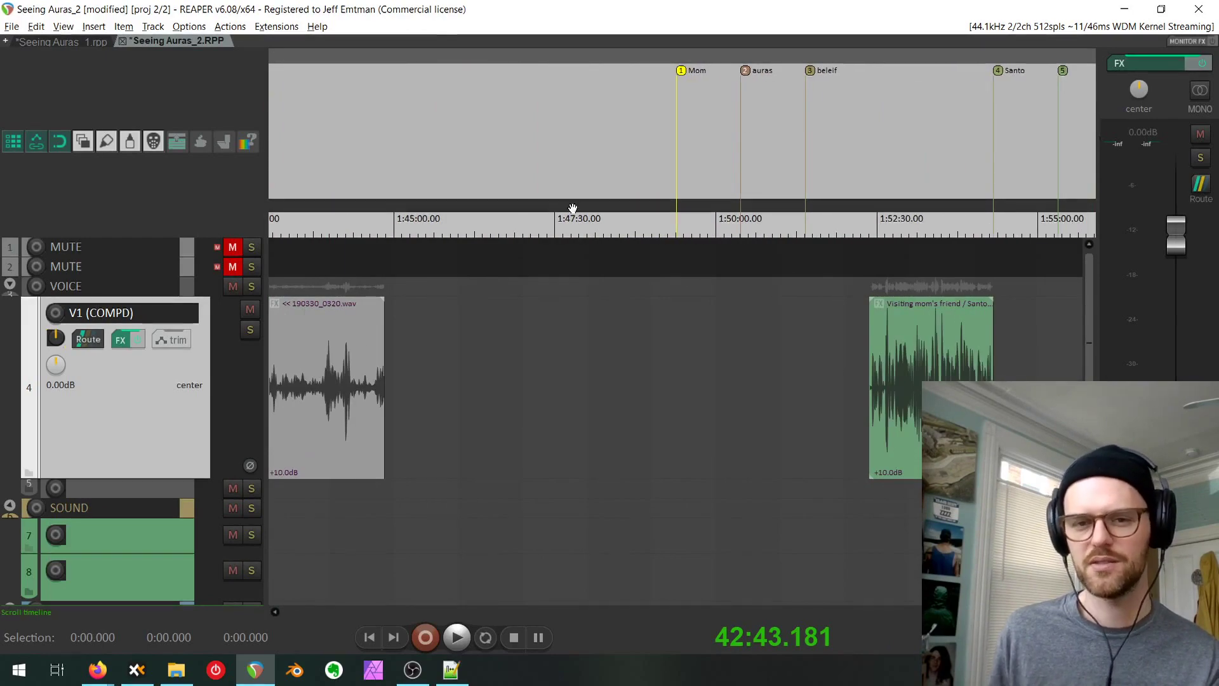
scroll(443, 393, "down", 8)
scroll(443, 393, "up", 10)
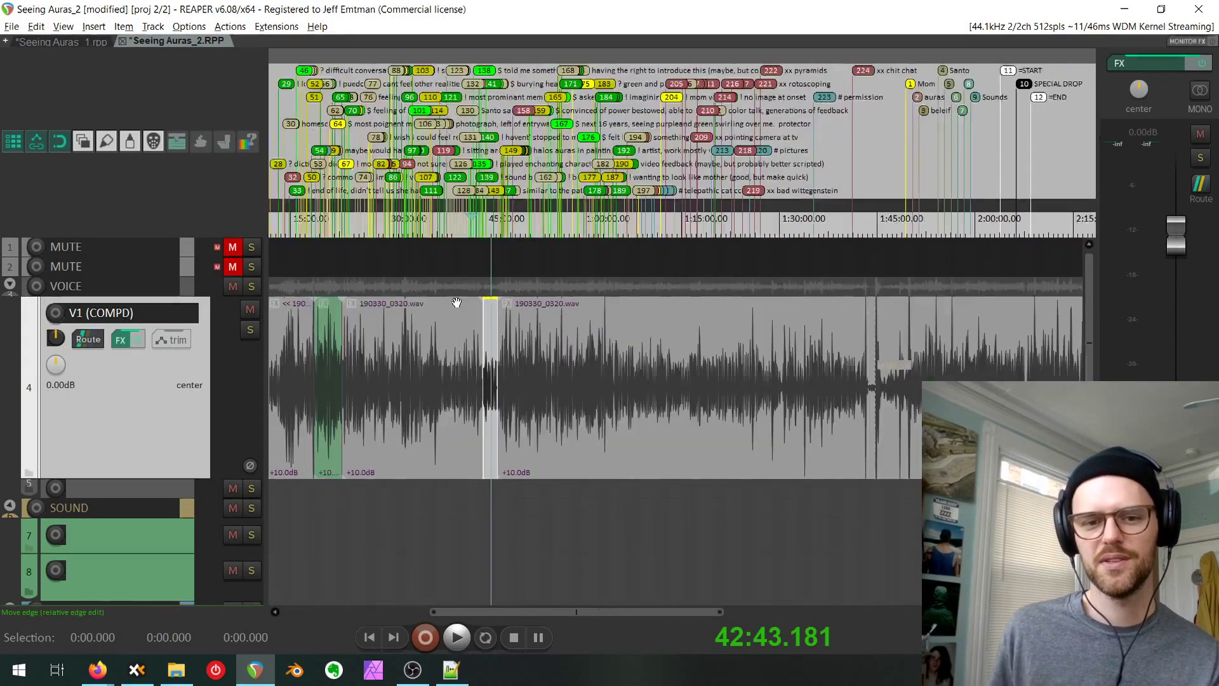
left_click(702, 400)
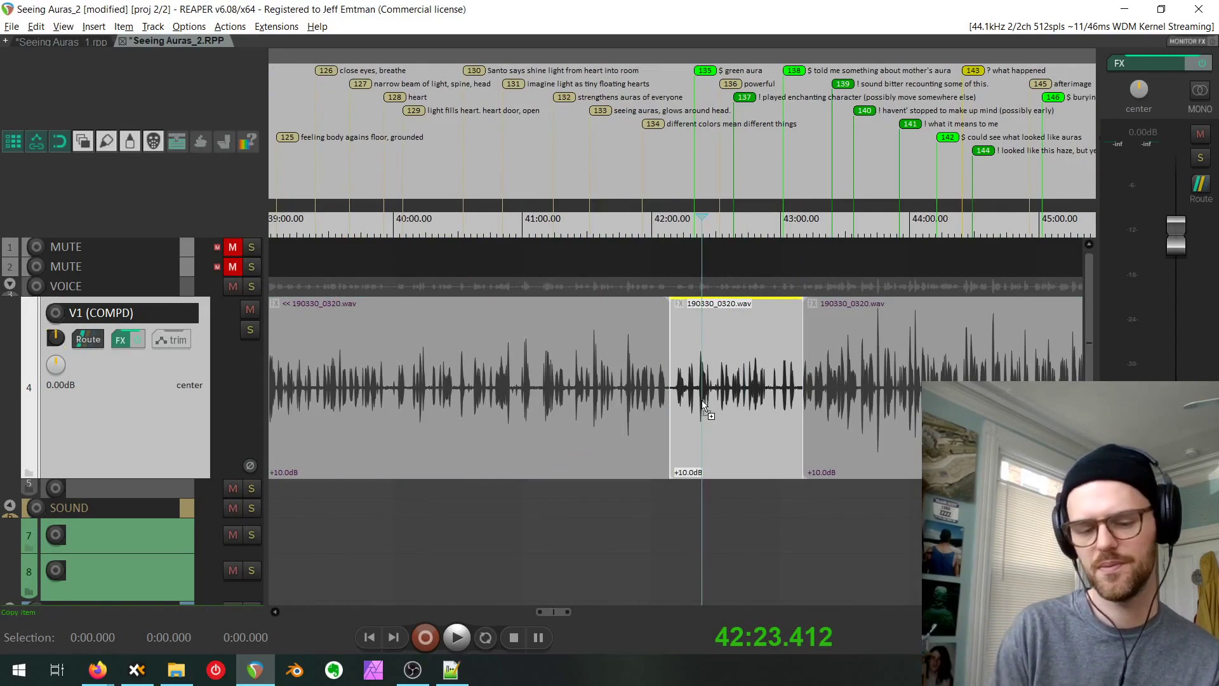
key("F2")
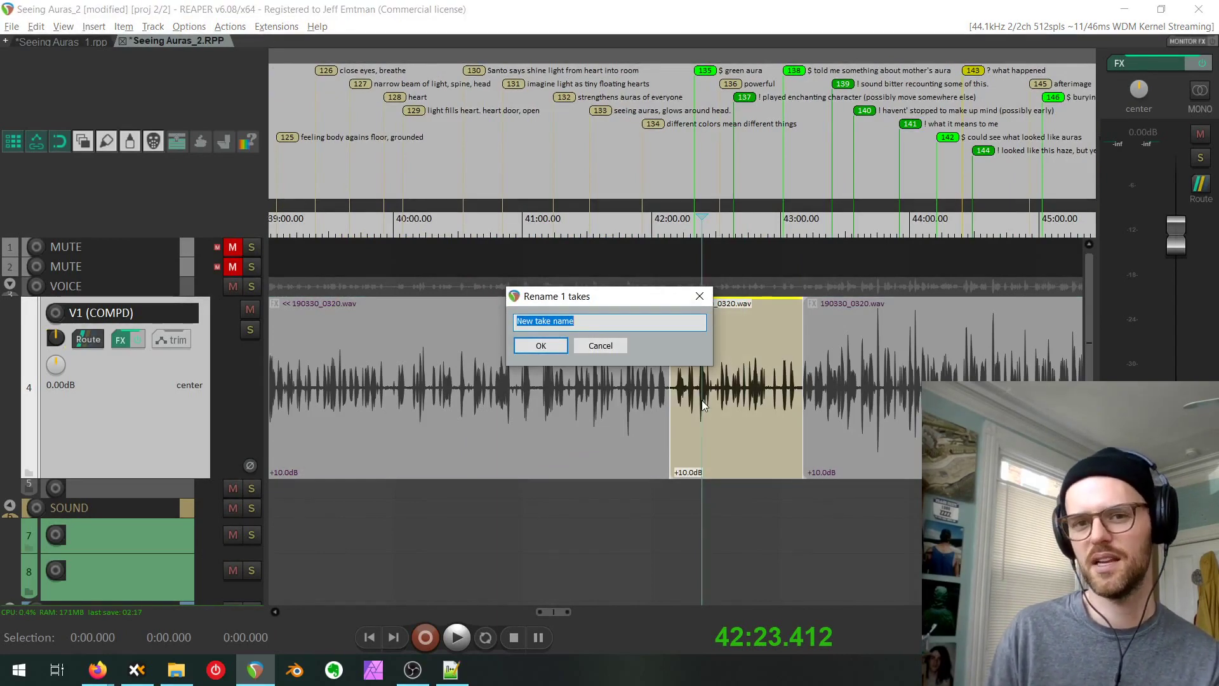
type("Gree")
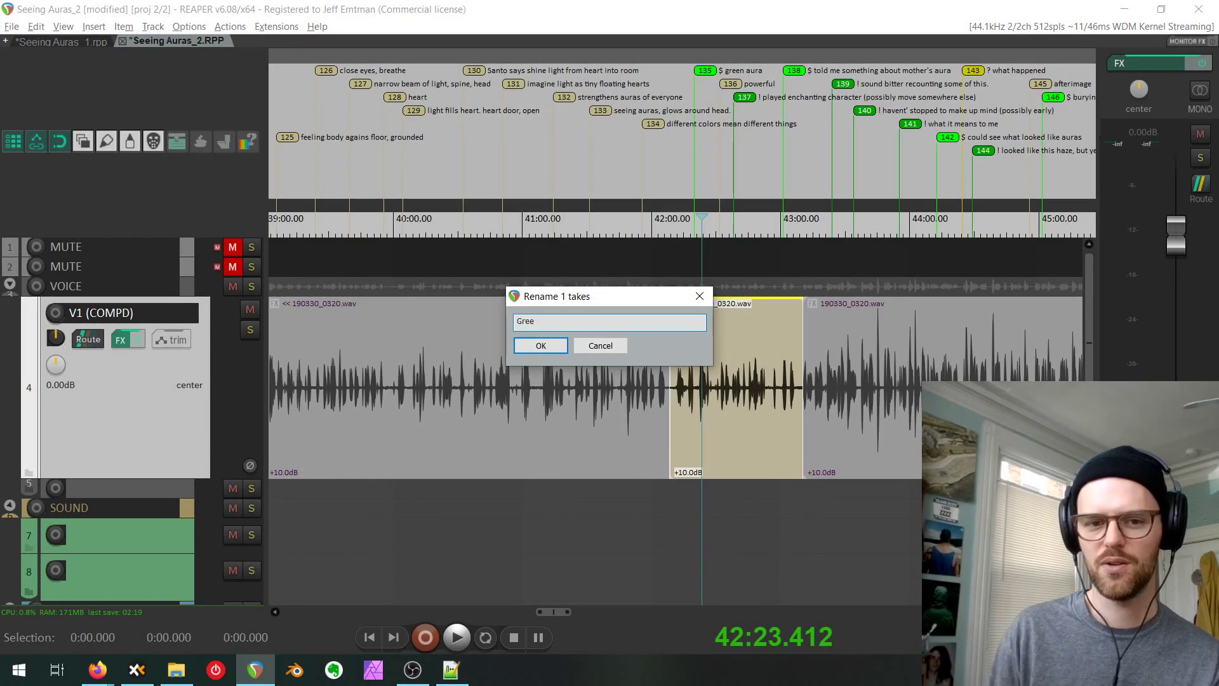
type("n powerful aura")
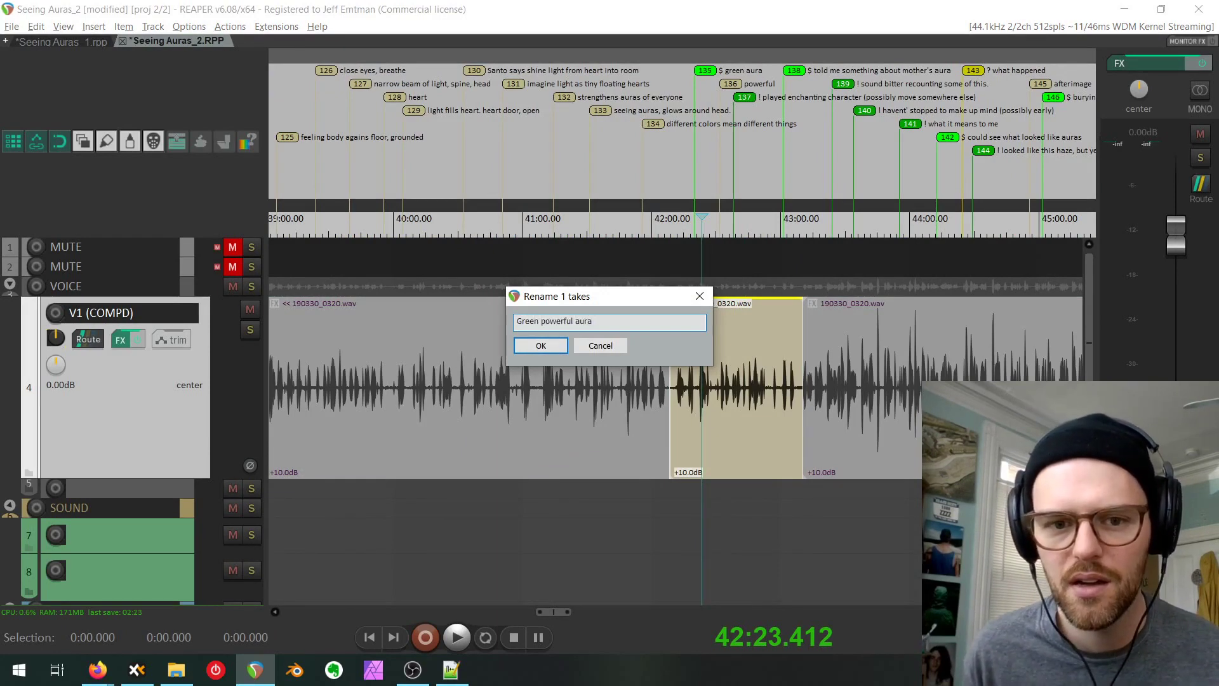
key("Return")
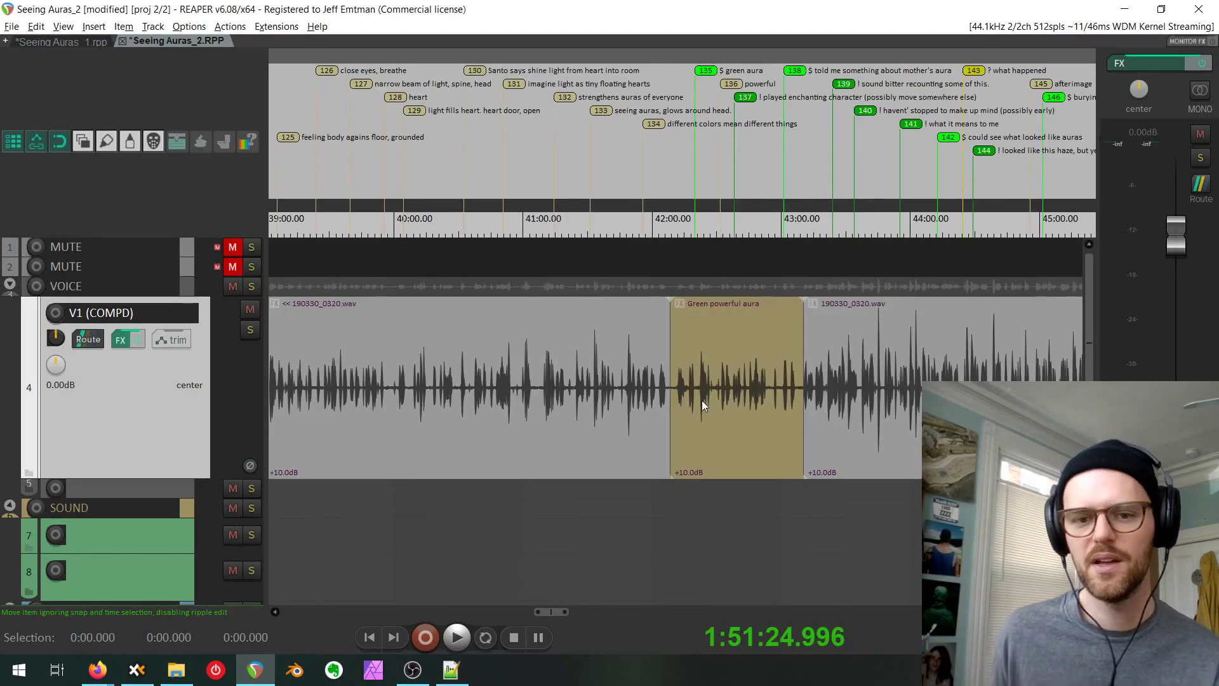
Split the interview clip at about 44:12 and 45:17 and select the section between the cuts.
left_click_drag(904, 439, 580, 451)
left_click(610, 444)
key("s")
left_click(749, 419)
key("s")
left_click(699, 417)
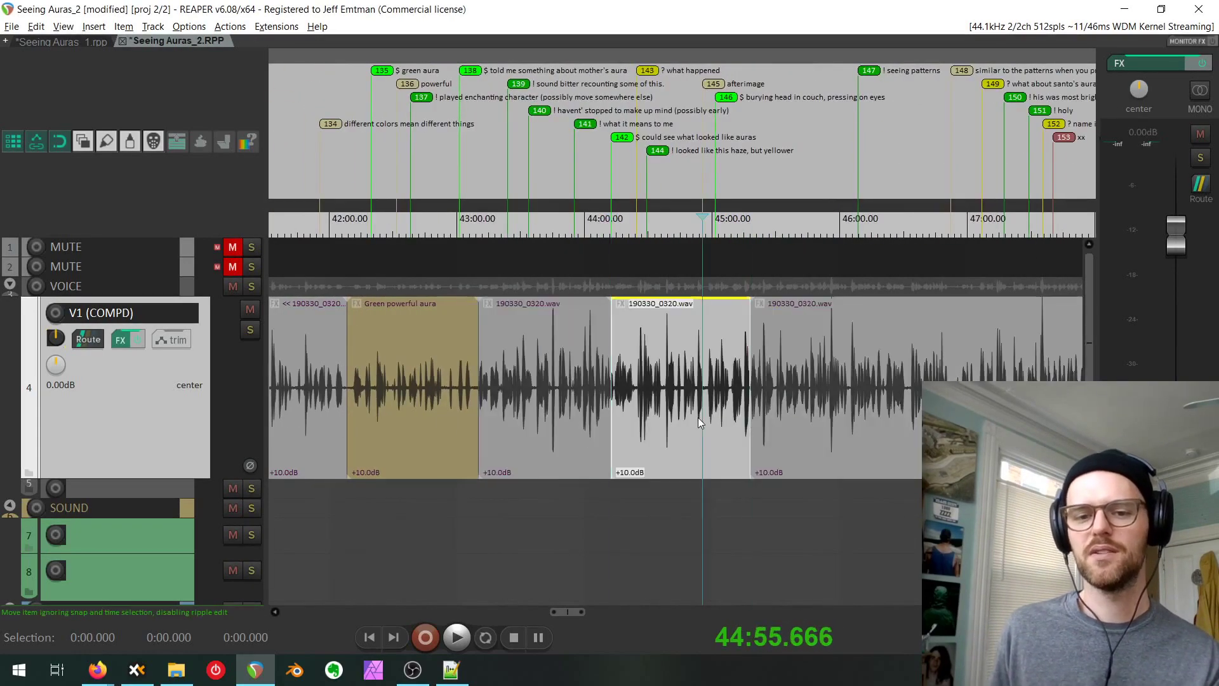
Colour the selected section olive green, name it "snakes", and select the clip that follows it.
key("ctrl+r")
type("snakes")
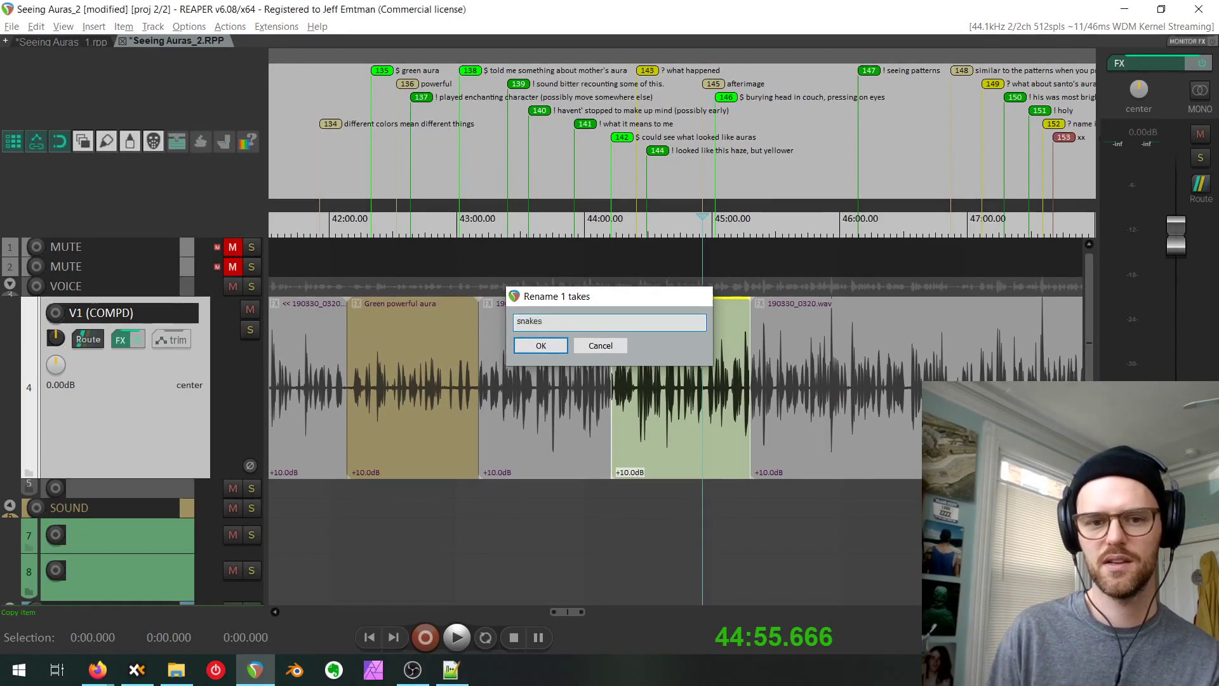
key("Return")
left_click(825, 401)
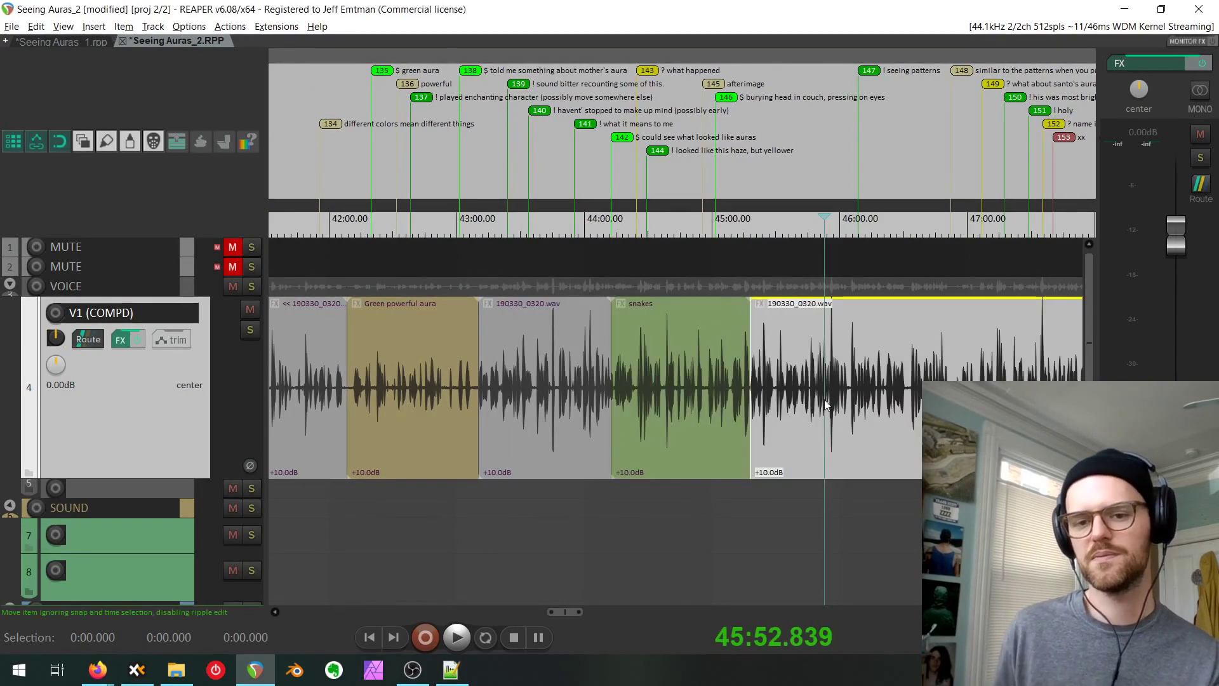
Split the interview clip at about 45:52, colour the section before the cut tan and name it "purple aura", and copy it to the "auras" marker.
key("s")
left_click(783, 395)
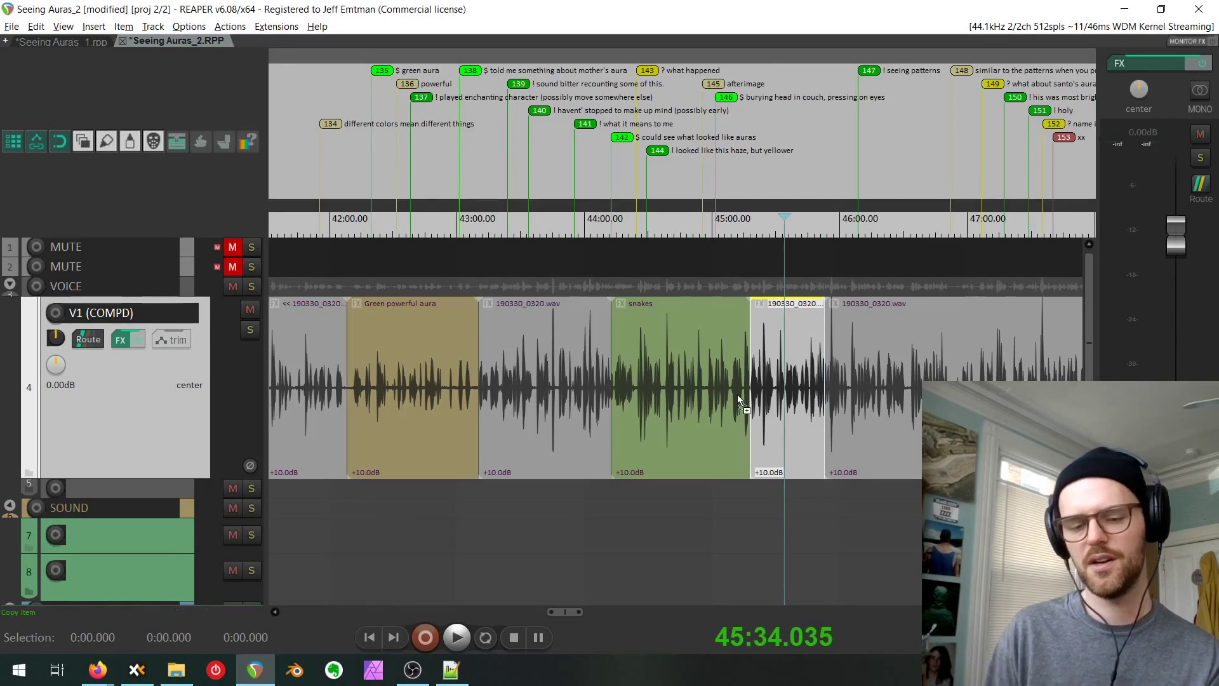
key("ctrl+1")
type("purp")
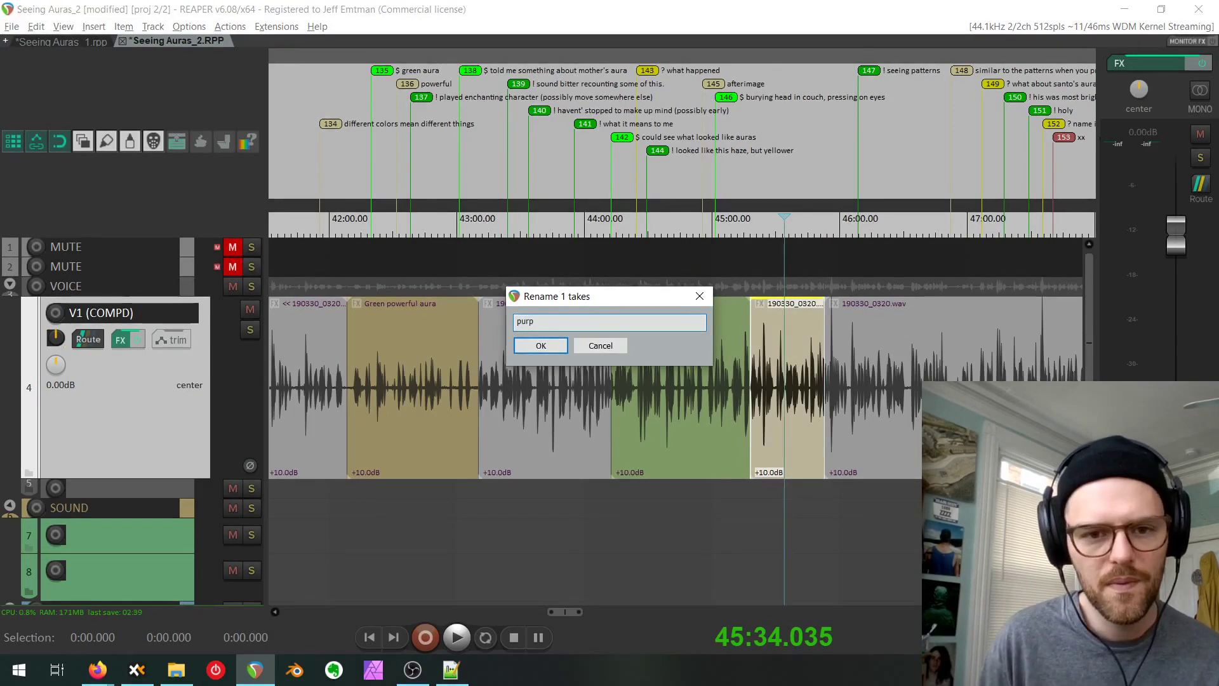
type("le aura")
key("Return")
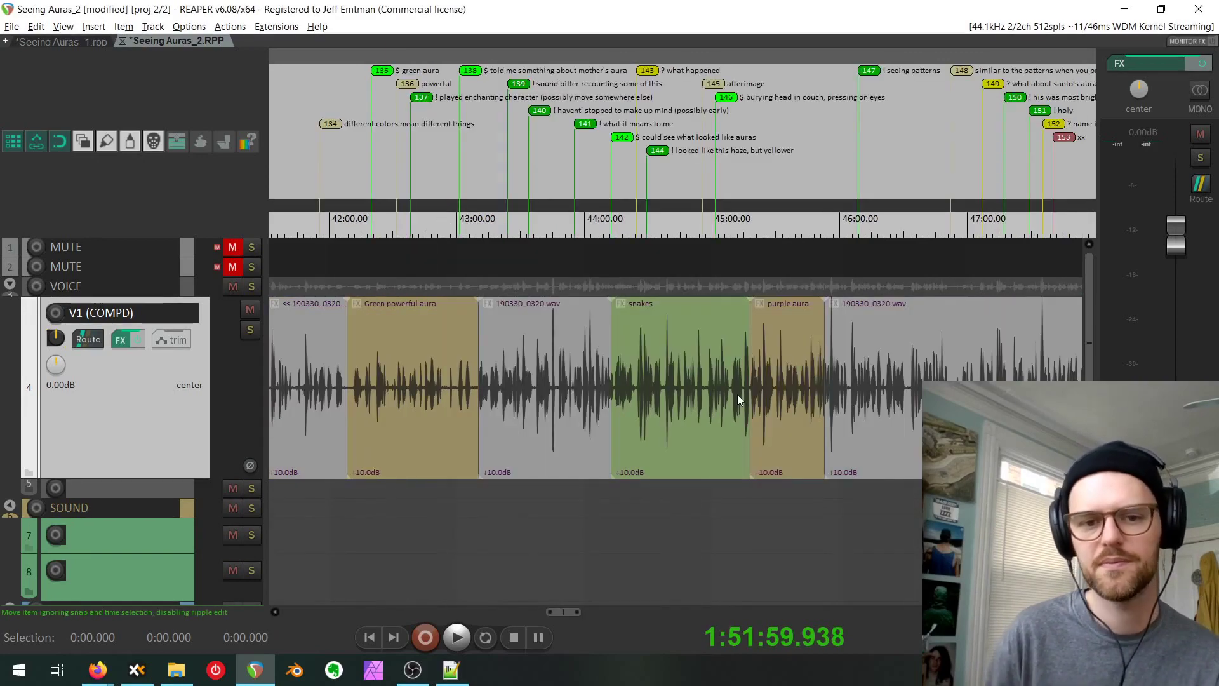
Examine the copied aura, snakes and mom's friend clips arranged at the "auras", "beleif" and "Santo" topic markers.
left_click_drag(904, 381, 875, 381)
scroll(874, 381, "down", 6)
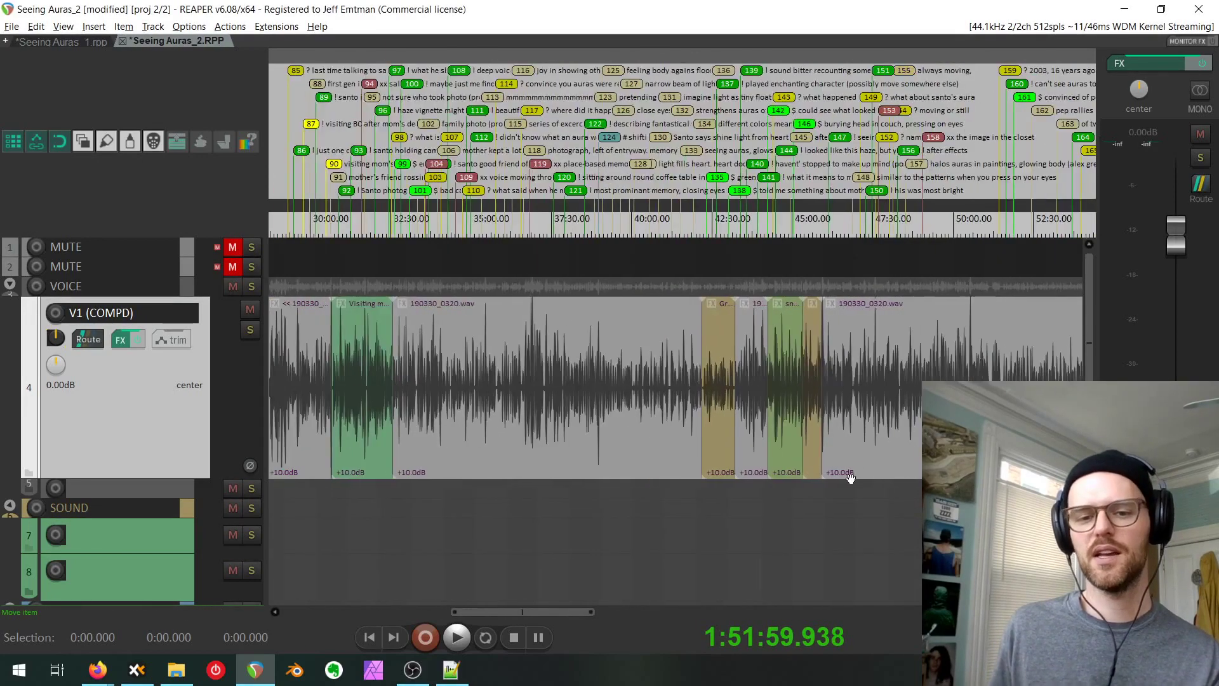
left_click_drag(582, 400, 568, 478)
left_click_drag(797, 403, 654, 306)
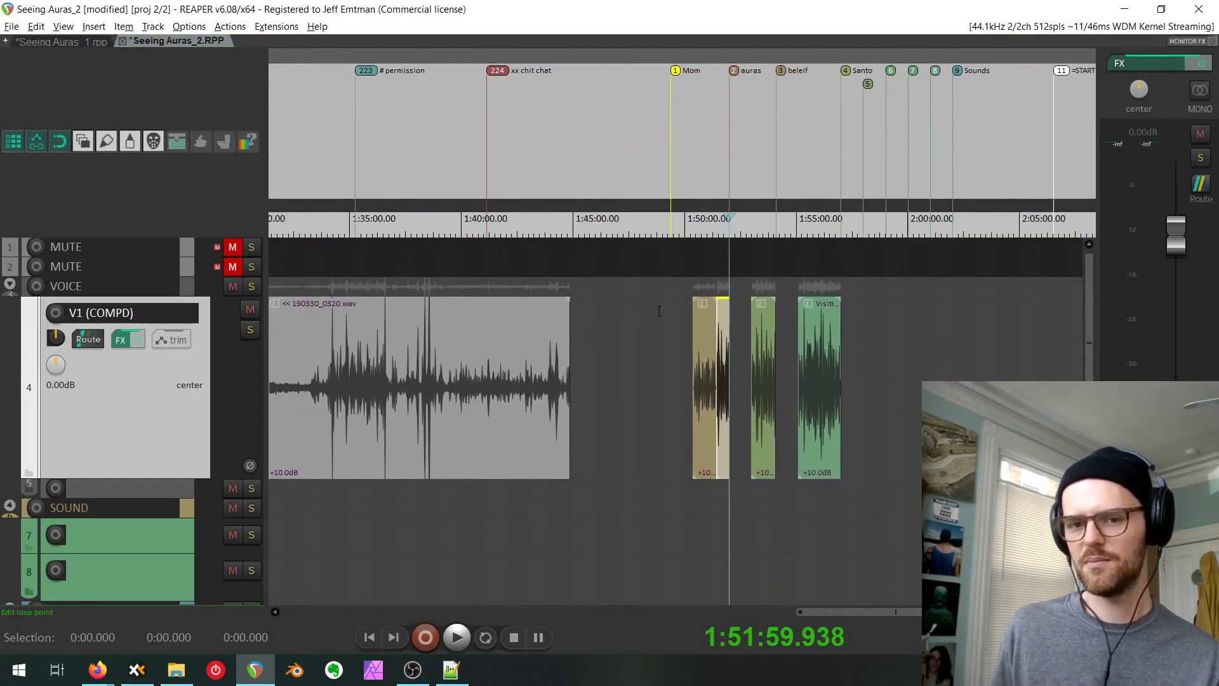
left_click_drag(877, 362, 838, 315)
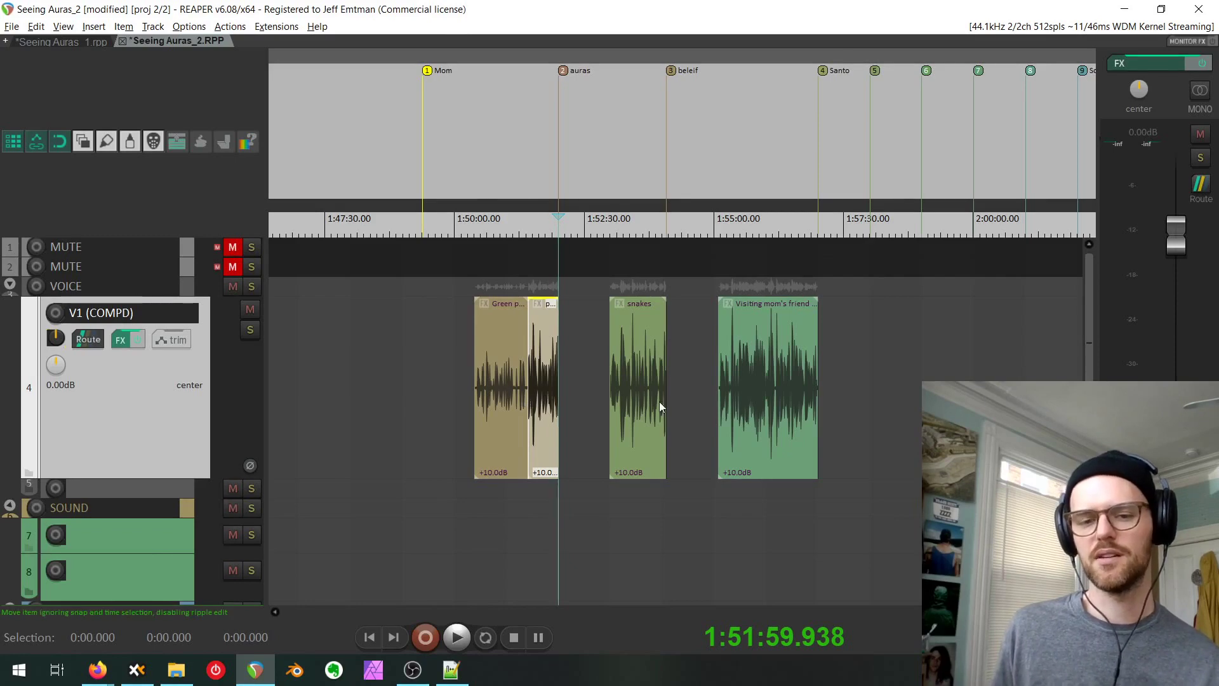
scroll(659, 401, "up", 3)
left_click(647, 376)
left_click(807, 383)
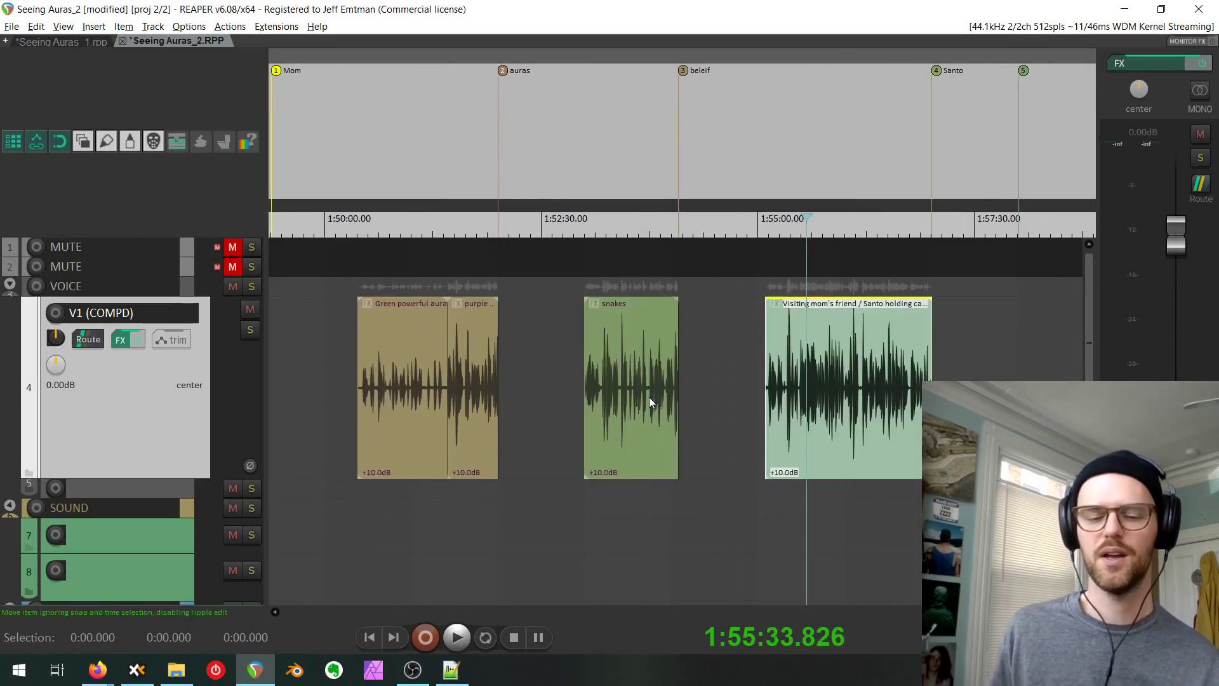
scroll(644, 381, "up", 2)
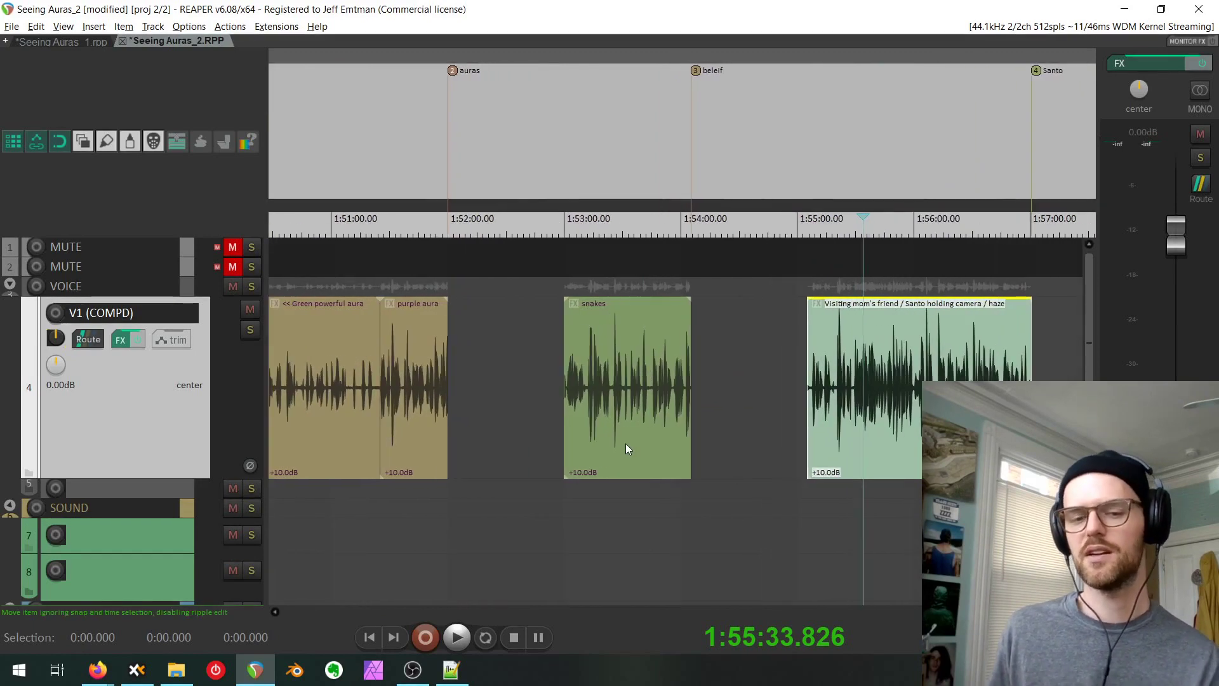
Try splitting the copied "snakes" clip and moving its second part past the "beleif" marker, and undo those edits.
left_click_drag(647, 443, 746, 447)
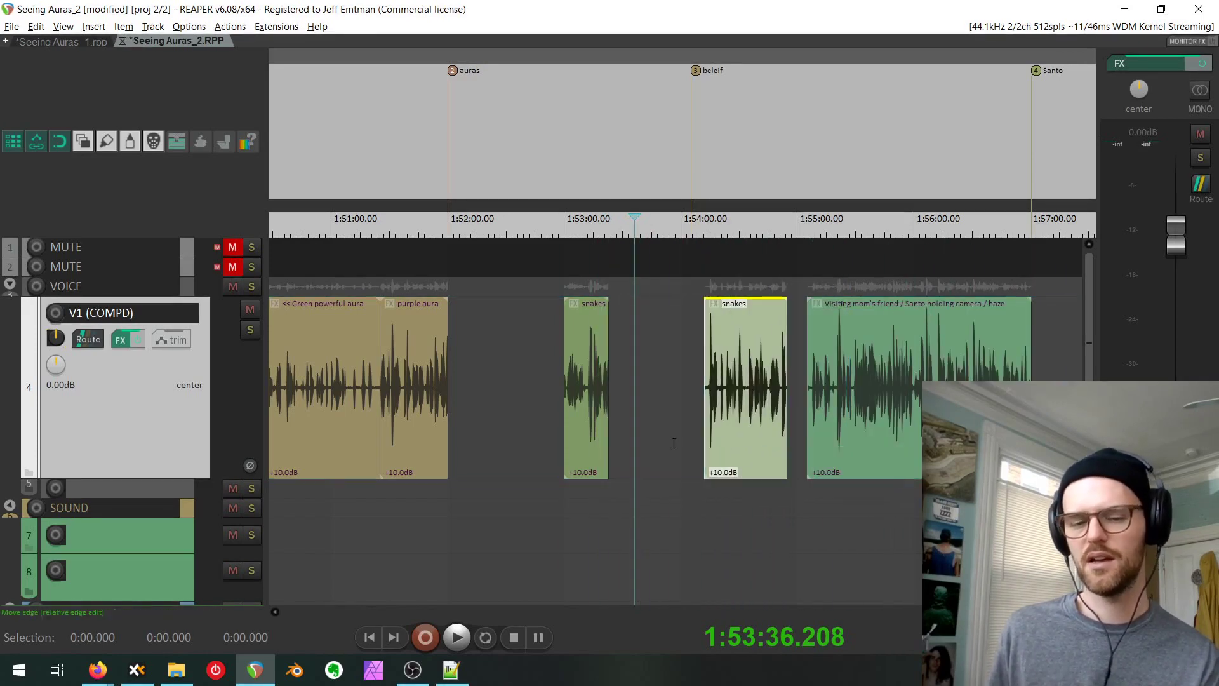
key("ctrl+z")
key("ctrl+z")
key("ctrl+z")
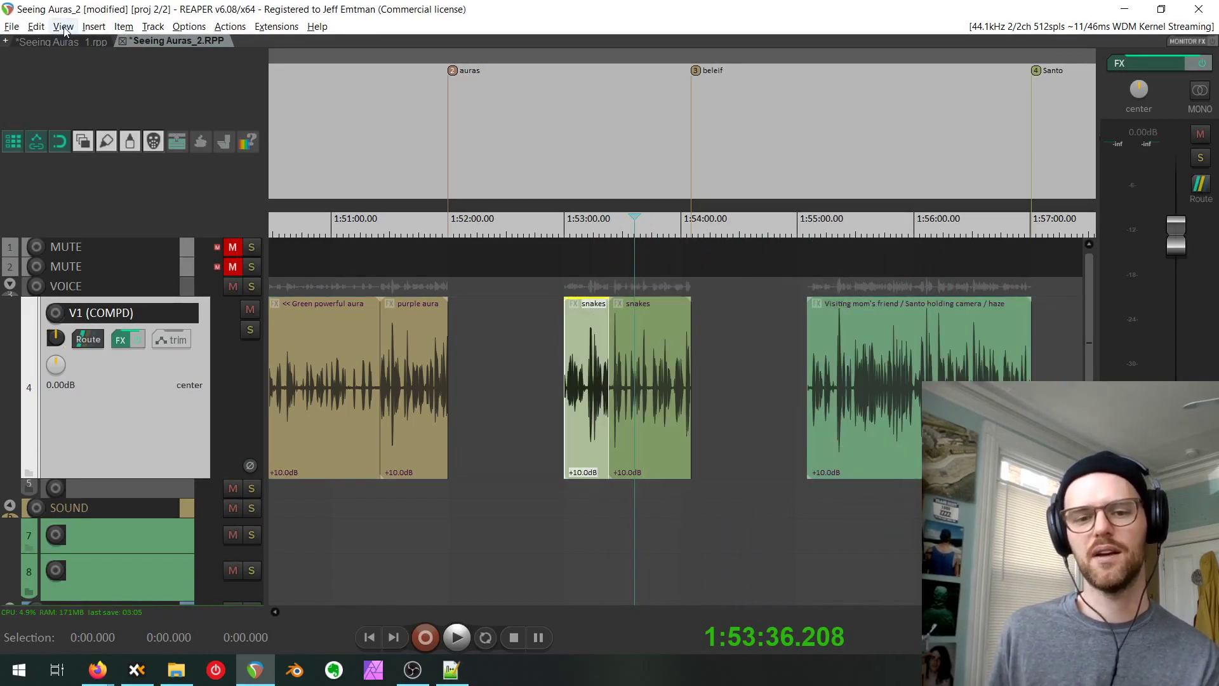
Open the Project Bay for the Seeing Auras_2 project to list its media items.
left_click(59, 38)
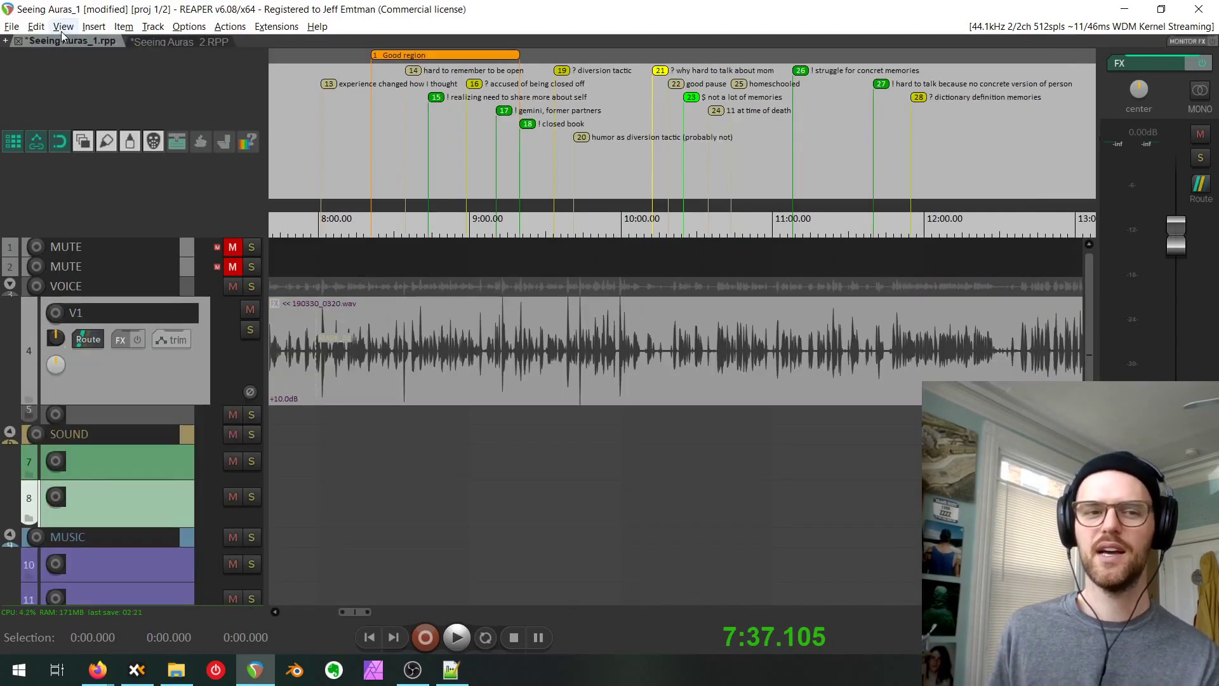
left_click(194, 40)
left_click(65, 27)
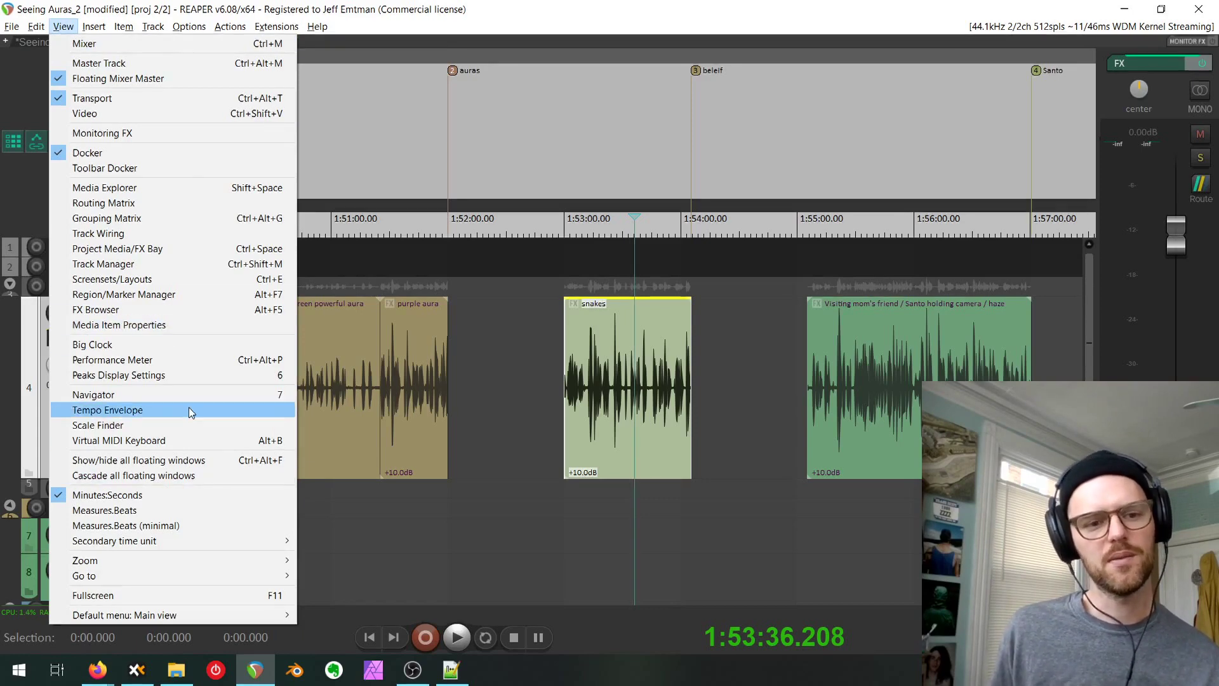
left_click(192, 249)
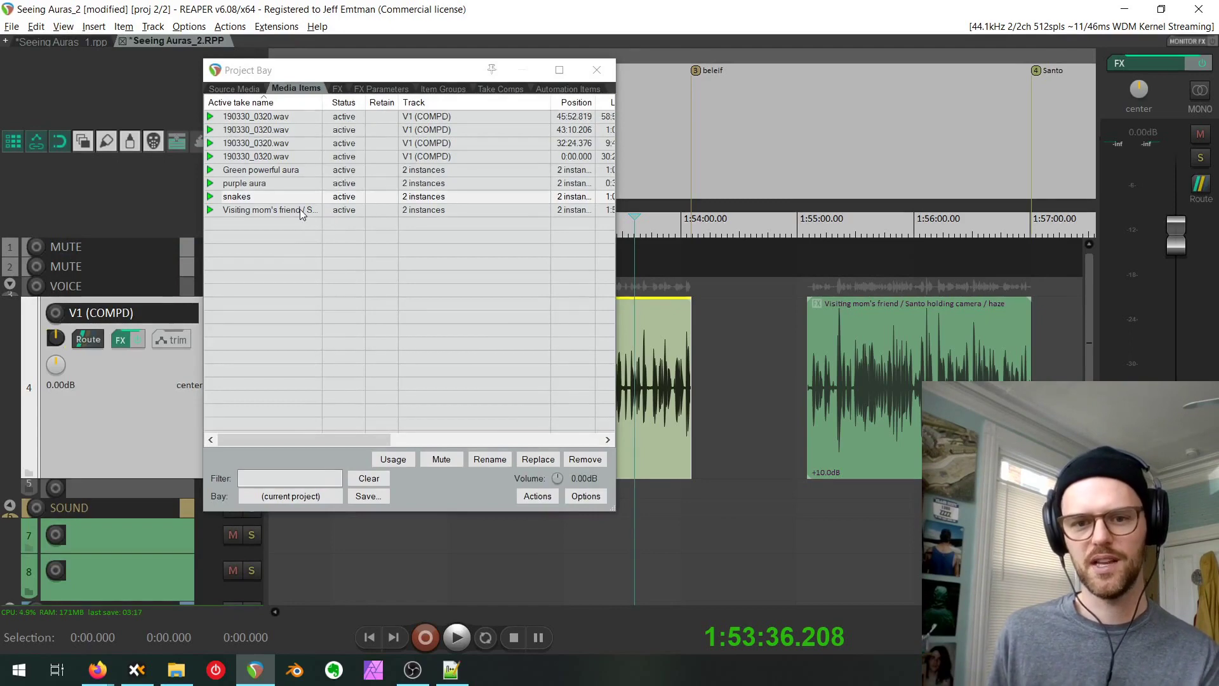
Filter the Project Bay's media items by "sna" with the empty timeline area around the "=START" marker in view.
scroll(836, 391, "down", 3)
left_click_drag(836, 391, 414, 390)
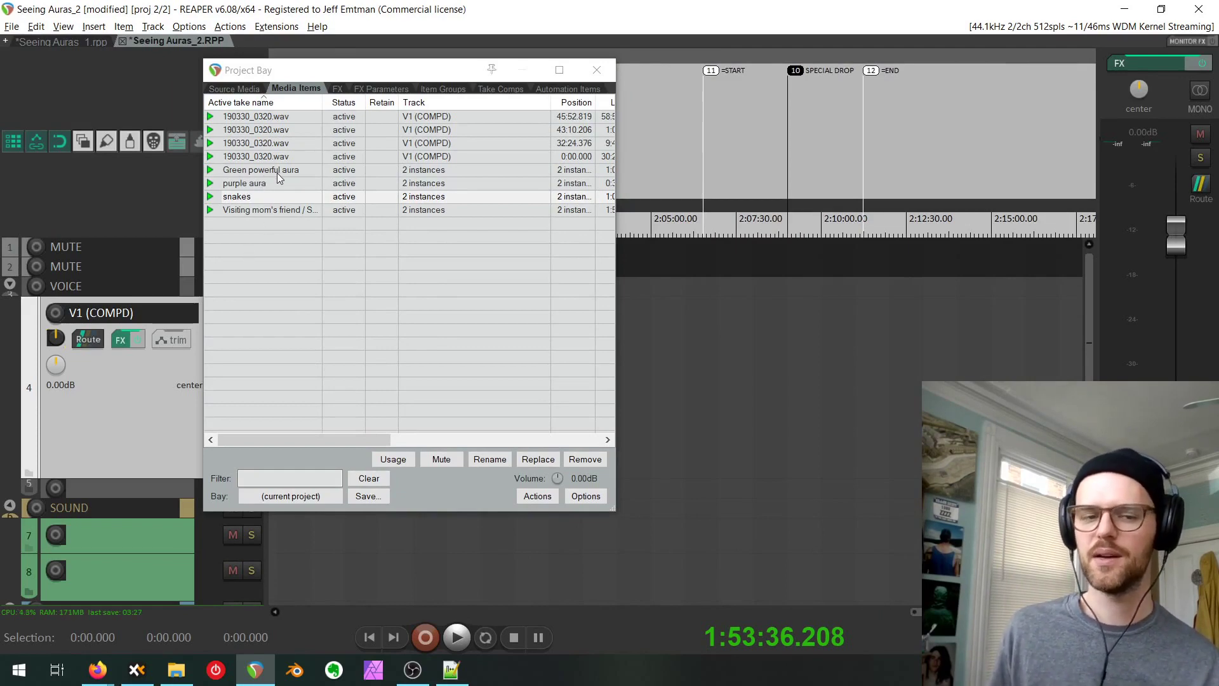
left_click(273, 485)
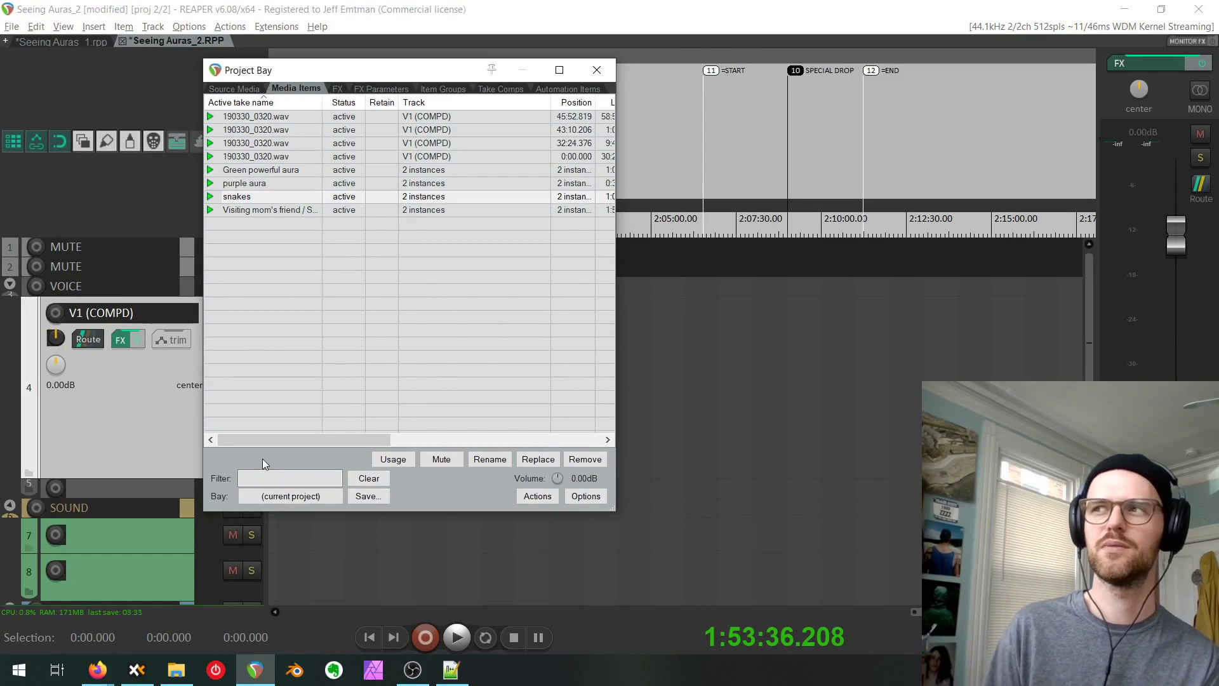
type("sna")
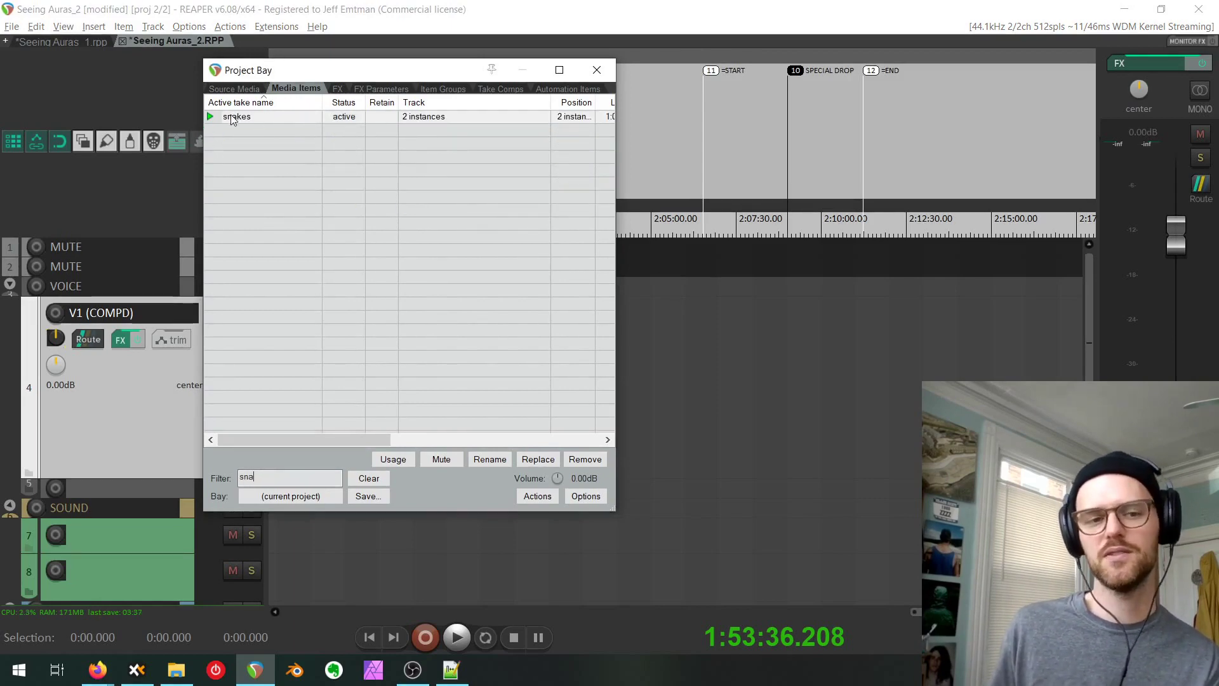
Place three copies of the snakes clip from the Project Bay onto the V1 (COMPD) track after the SPECIAL DROP area begins.
left_click_drag(232, 118, 772, 312)
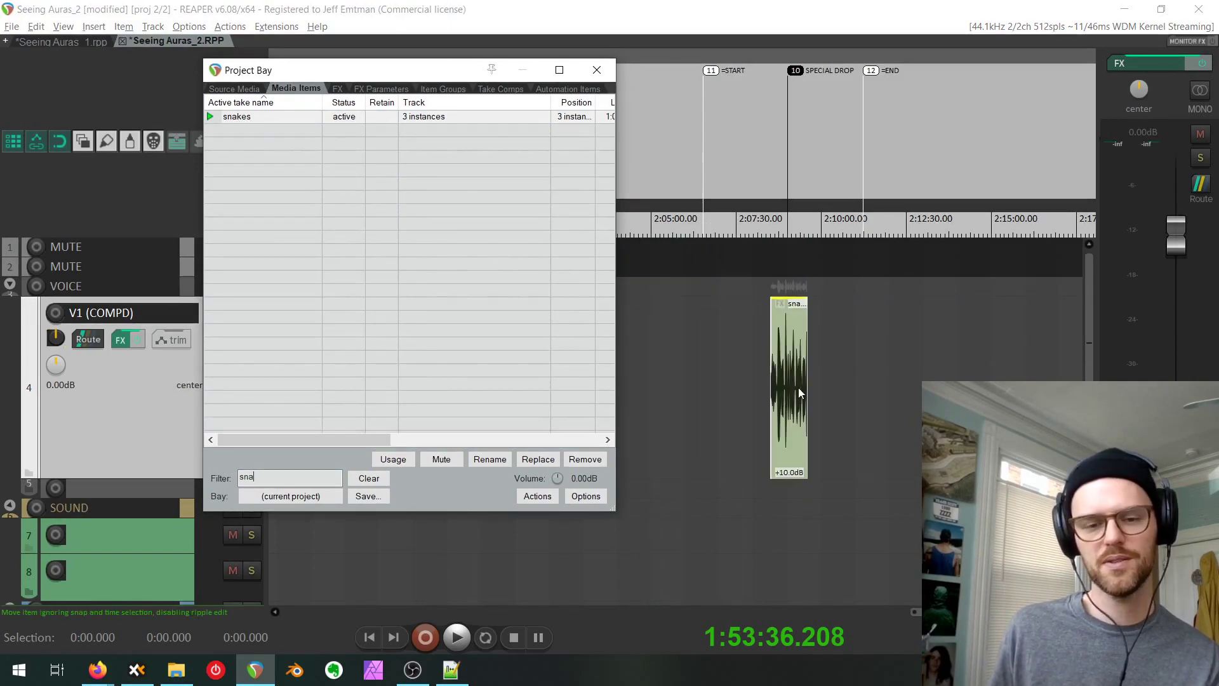
left_click_drag(296, 114, 837, 350)
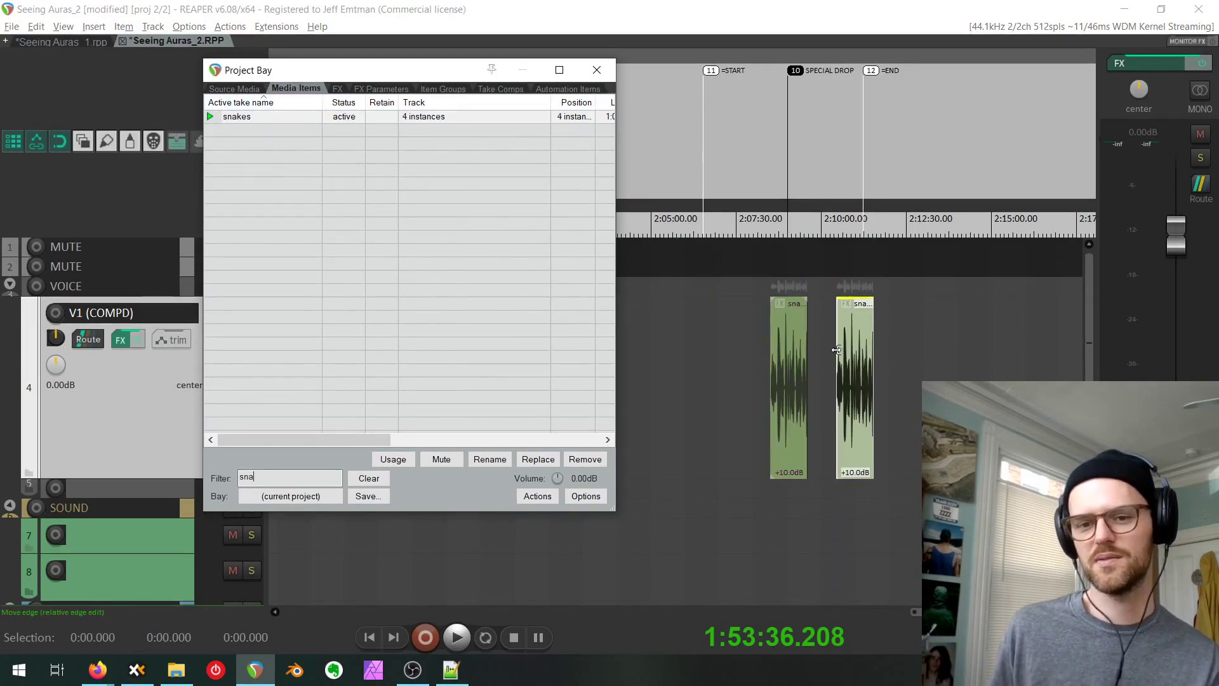
left_click_drag(292, 117, 888, 317)
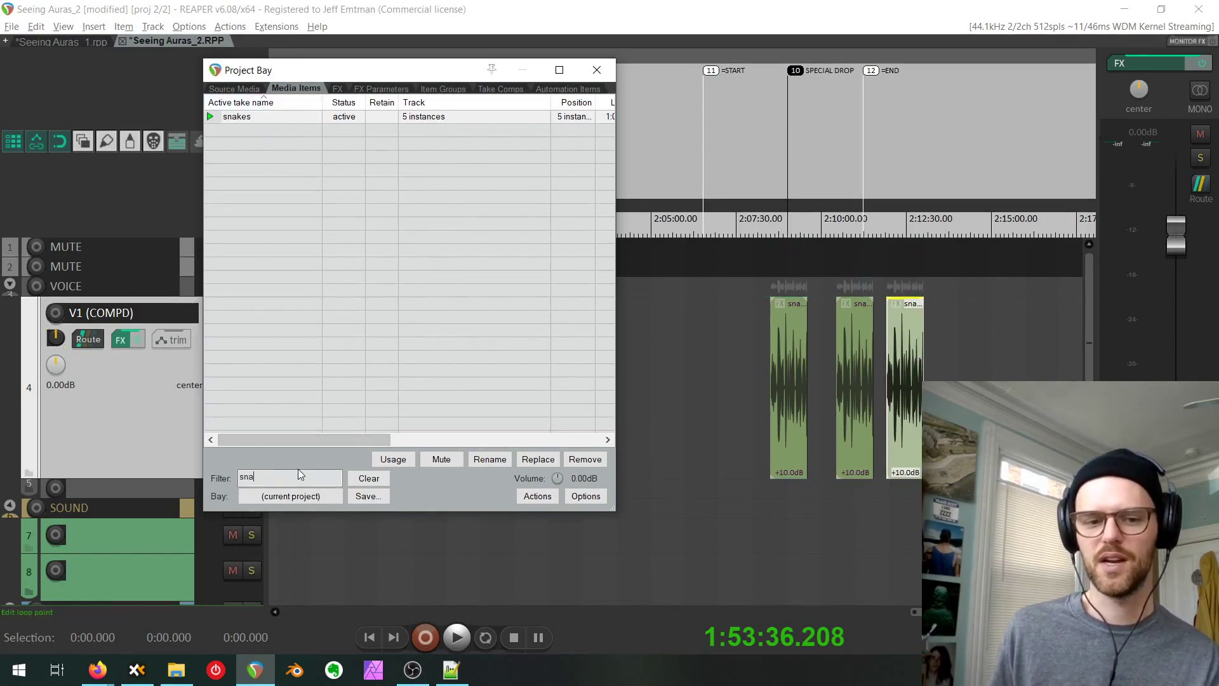
Clear the Project Bay's name filter and close the Project Bay.
left_click_drag(299, 477, 212, 475)
key("BackSpace")
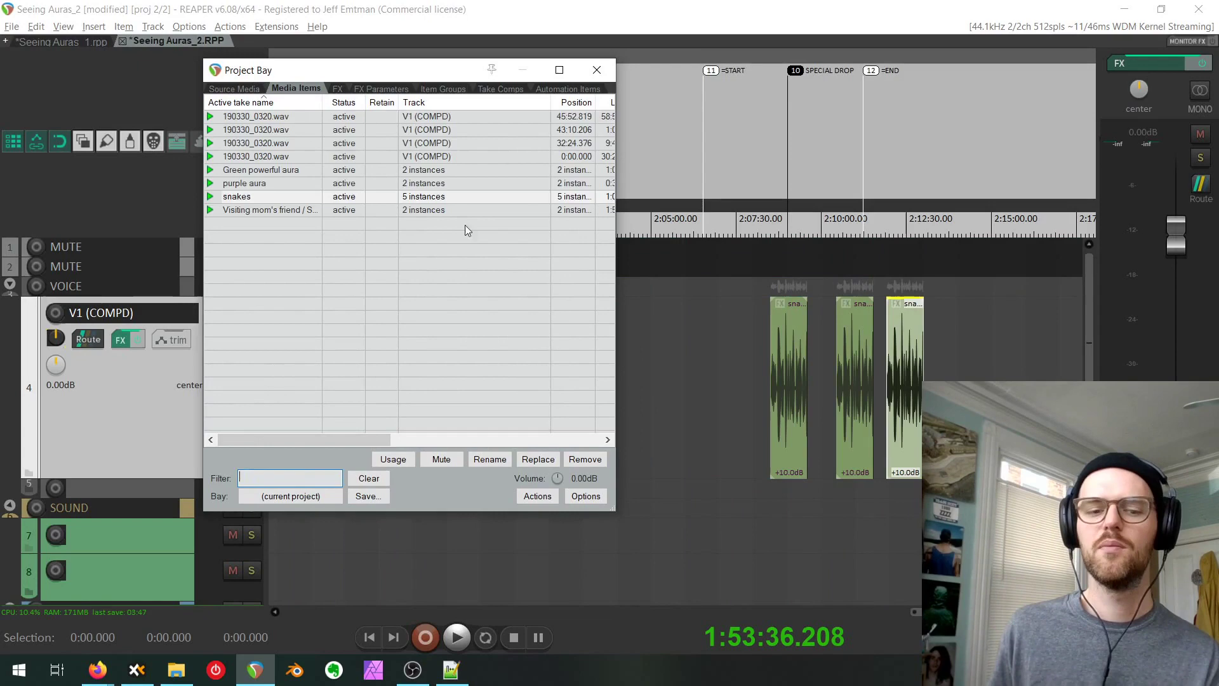
left_click(597, 70)
Find the original snakes clip between Green powerful aura and purple aura on the V1 (COMPD) track and select it.
scroll(824, 354, "up", 5)
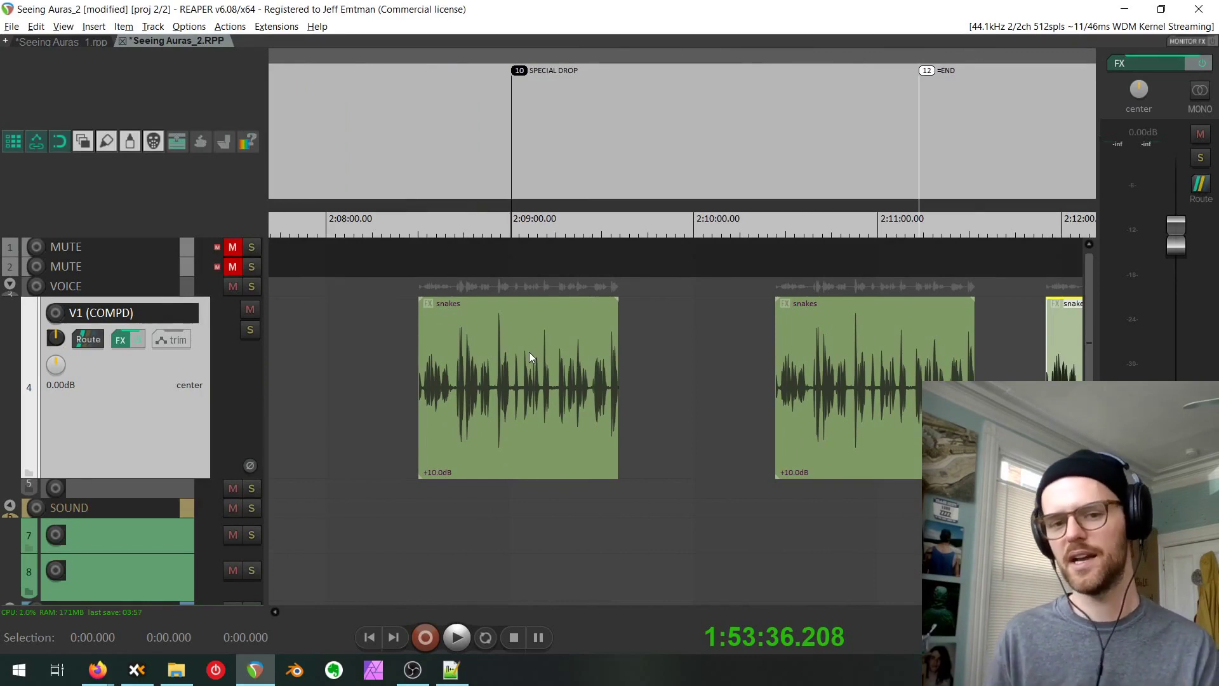
scroll(529, 352, "down", 6)
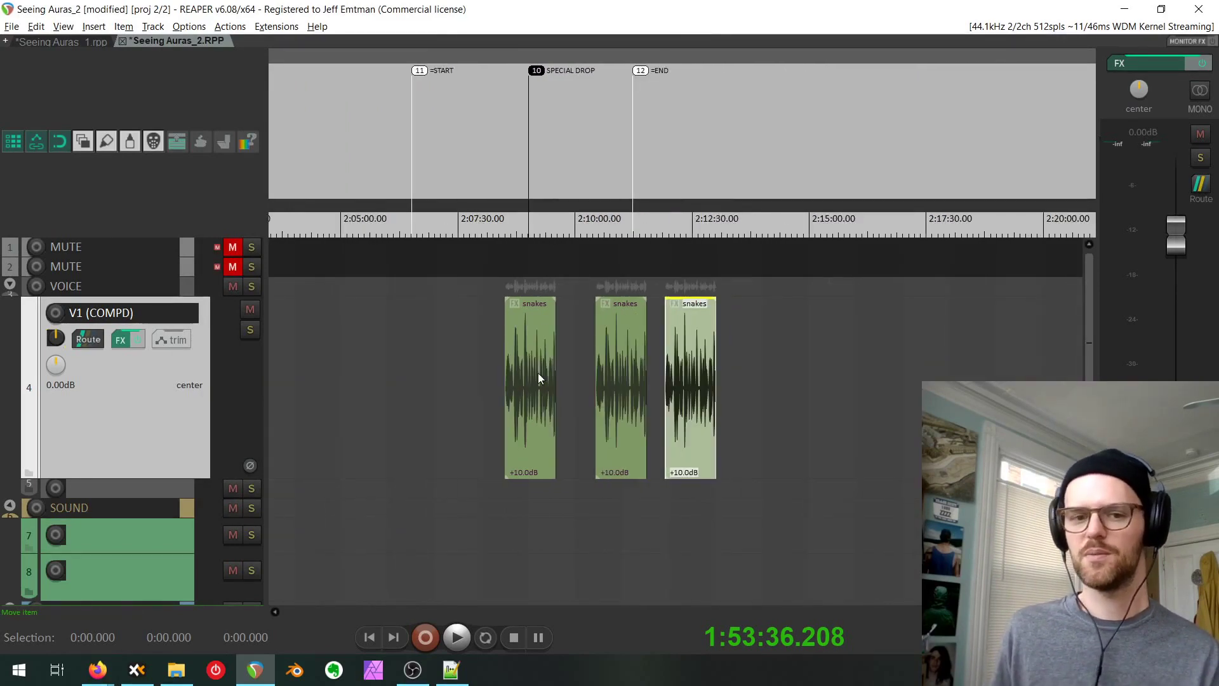
left_click_drag(653, 334, 811, 417)
left_click_drag(611, 475, 968, 365)
left_click_drag(582, 350, 1026, 429)
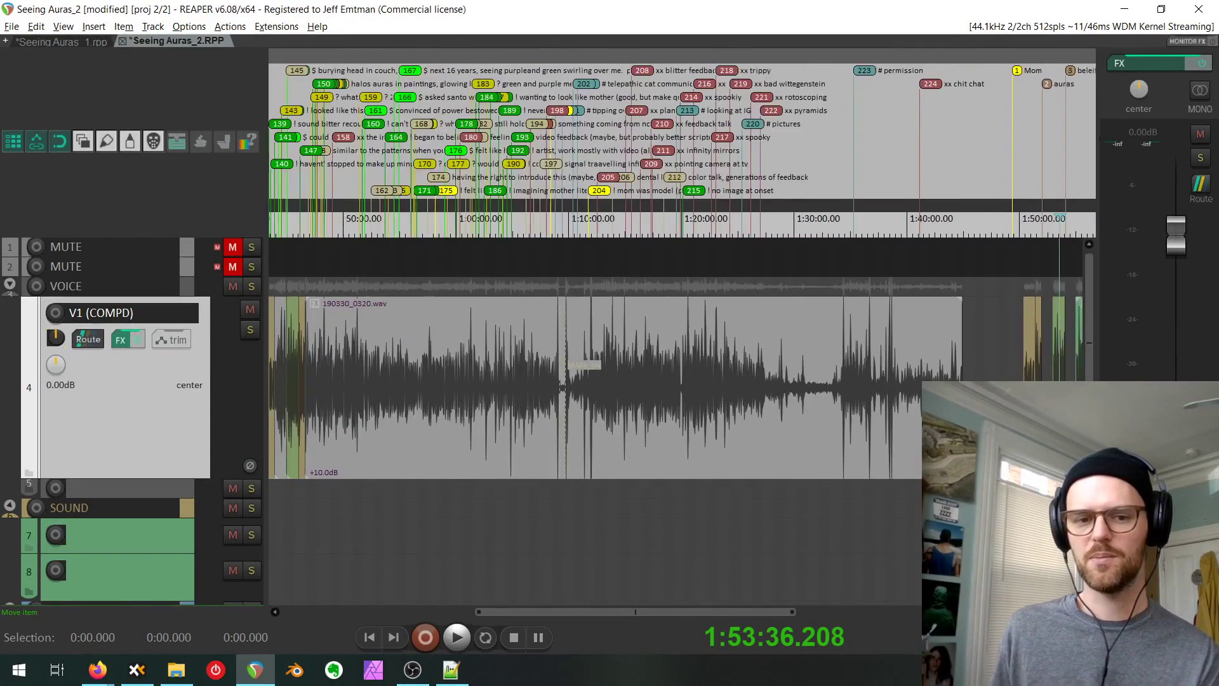
left_click_drag(355, 411, 421, 333)
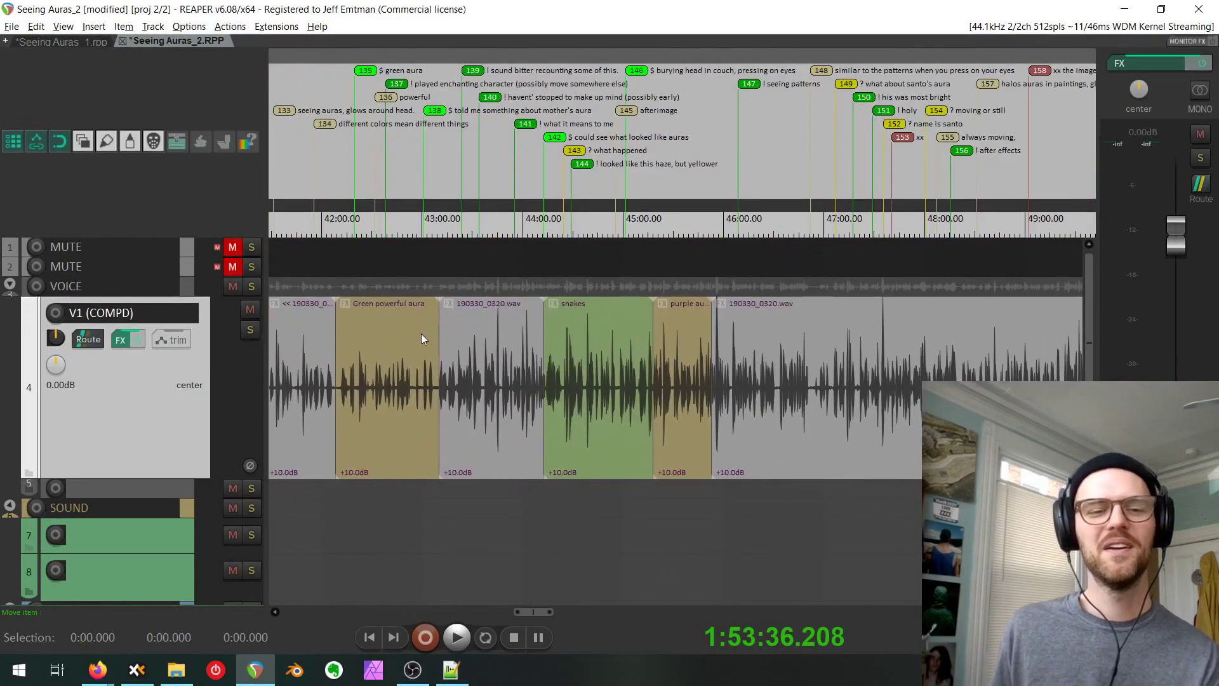
left_click(618, 336)
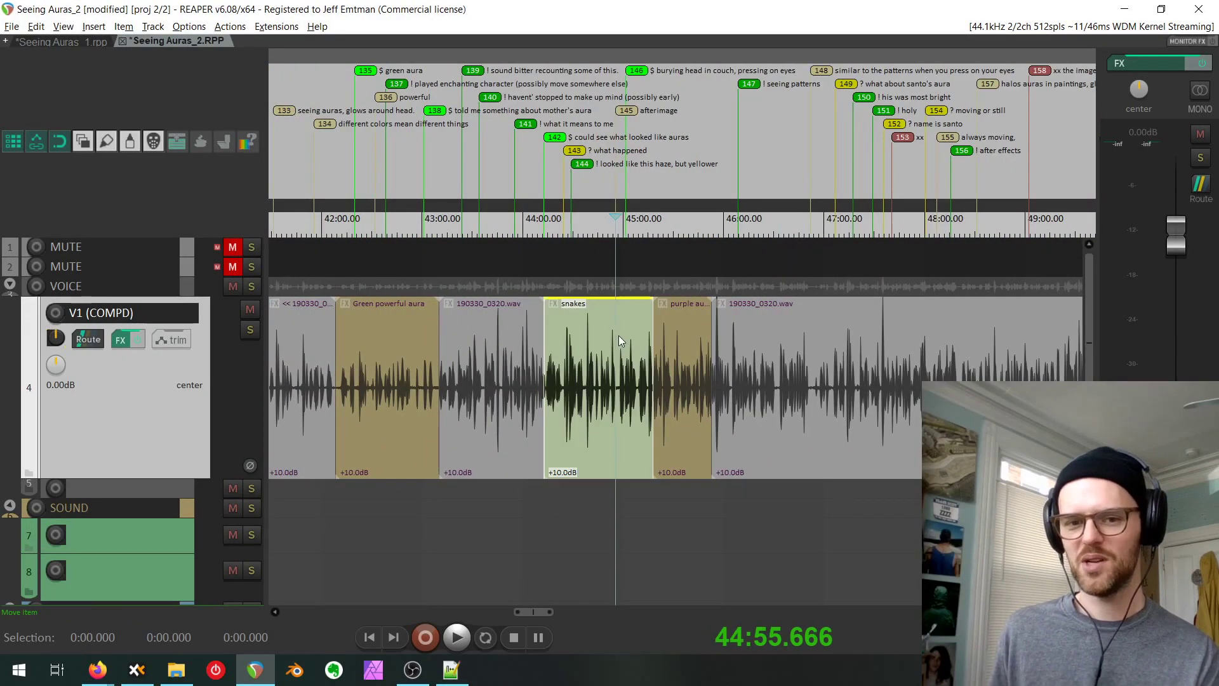
Search the action list for "clip dumper".
key("shift+slash")
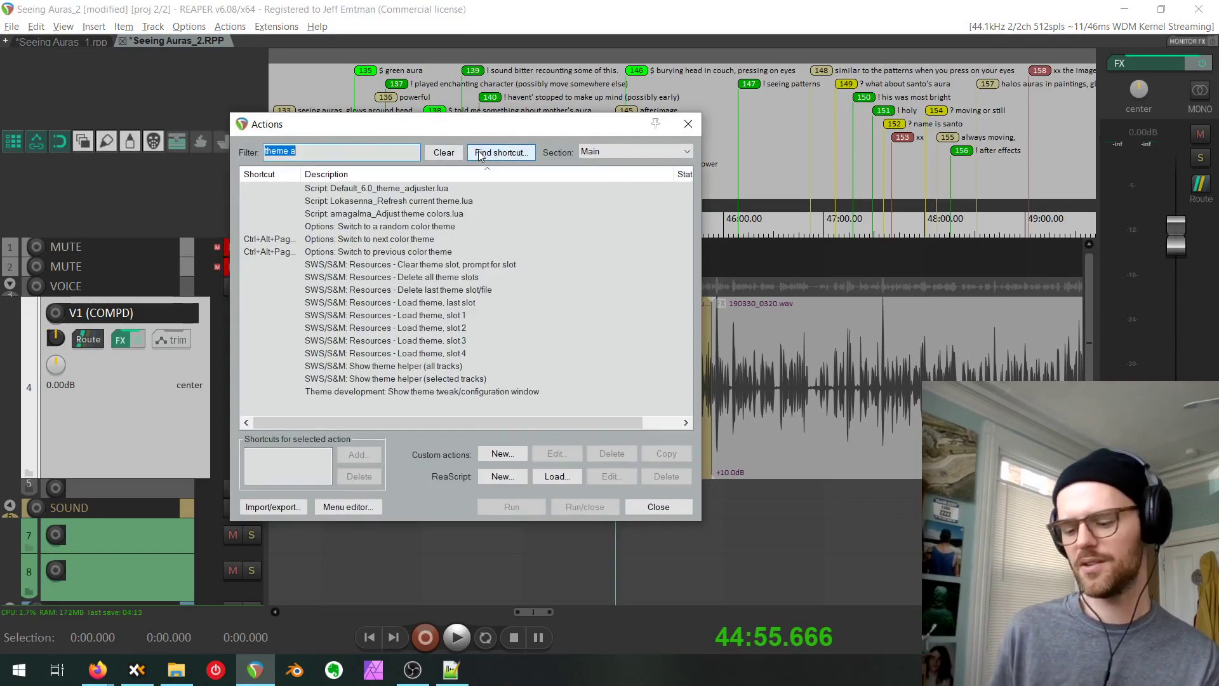
type("c")
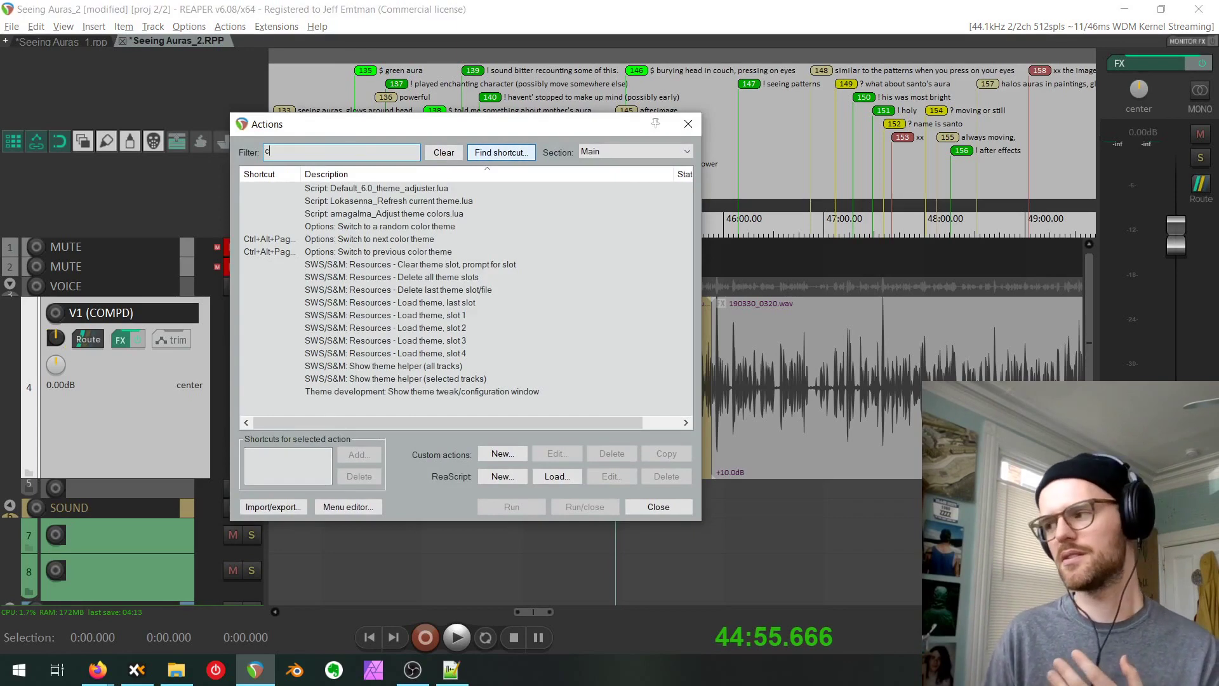
type("lip dumper")
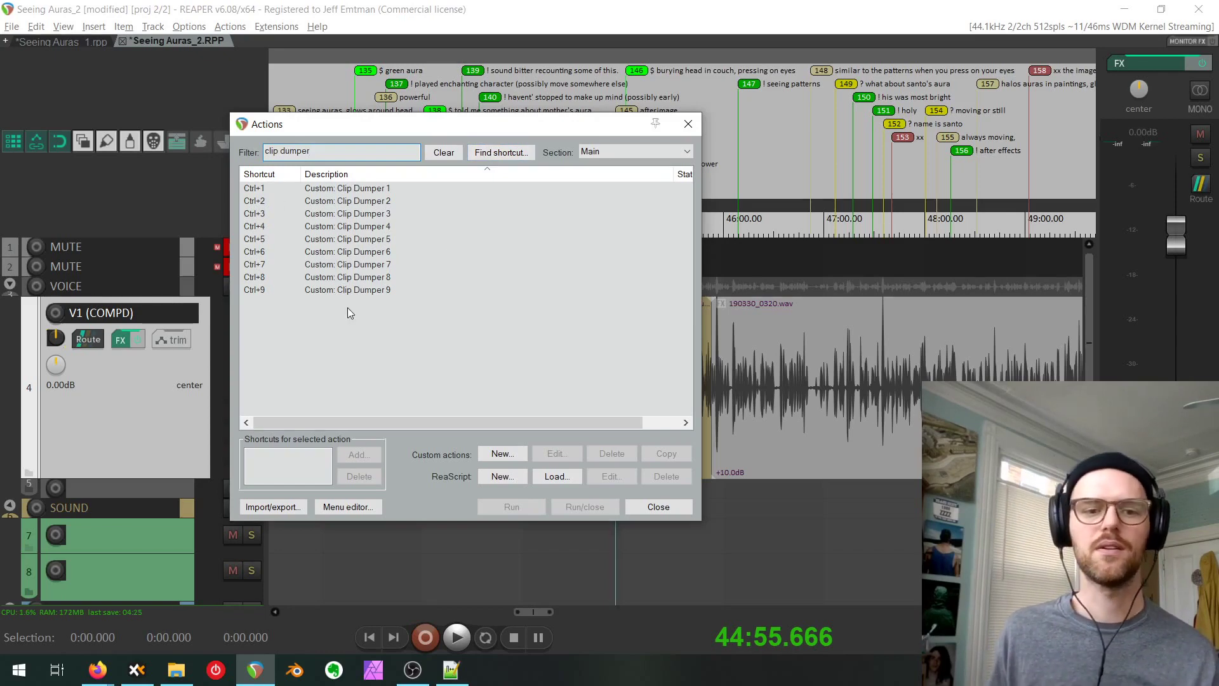
Review the component actions of the custom action Clip Dumper 1 and close its editor.
left_click(370, 189)
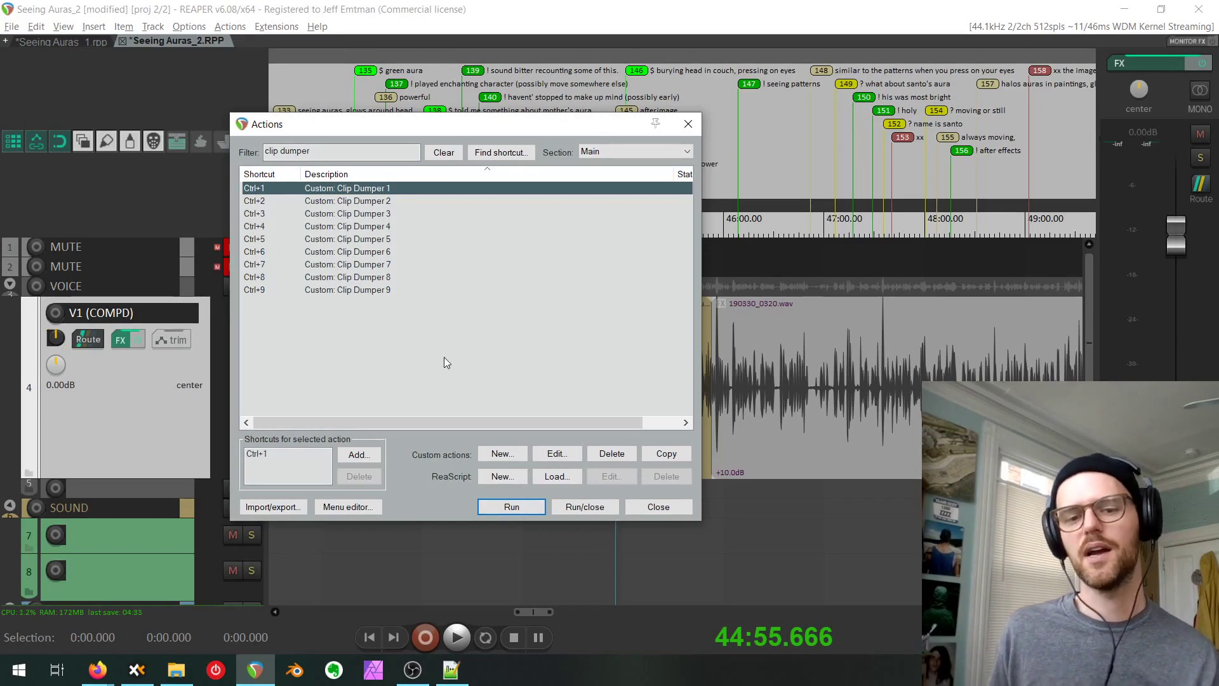
left_click(564, 454)
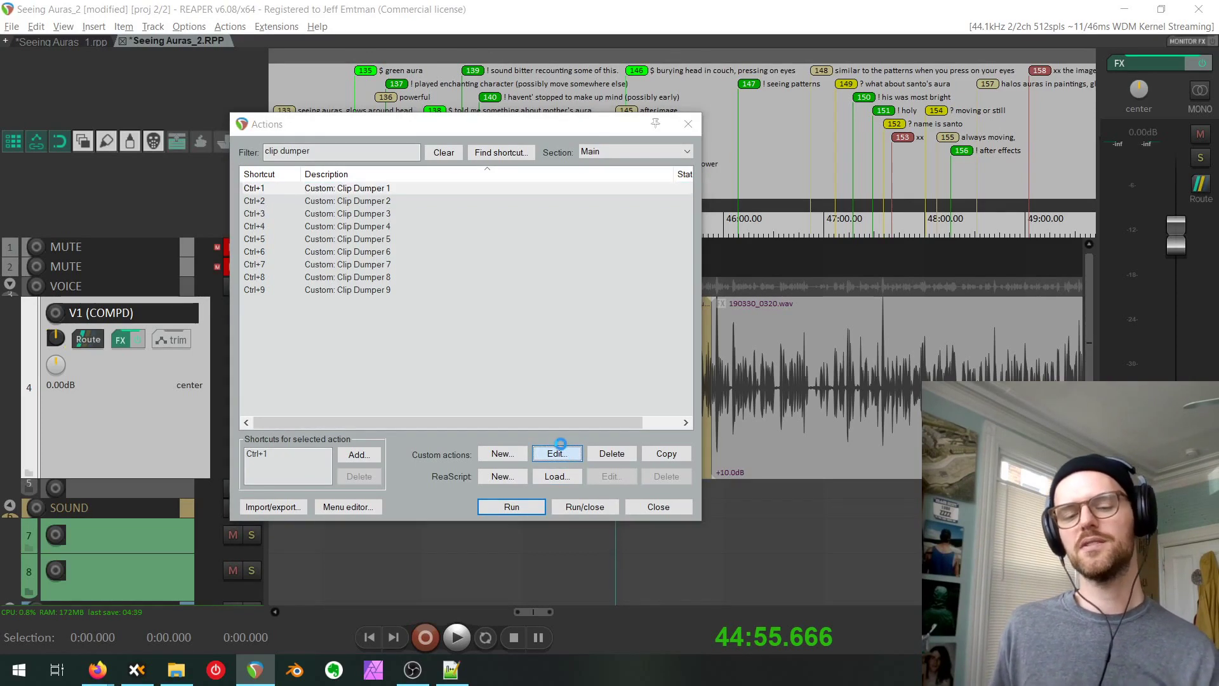
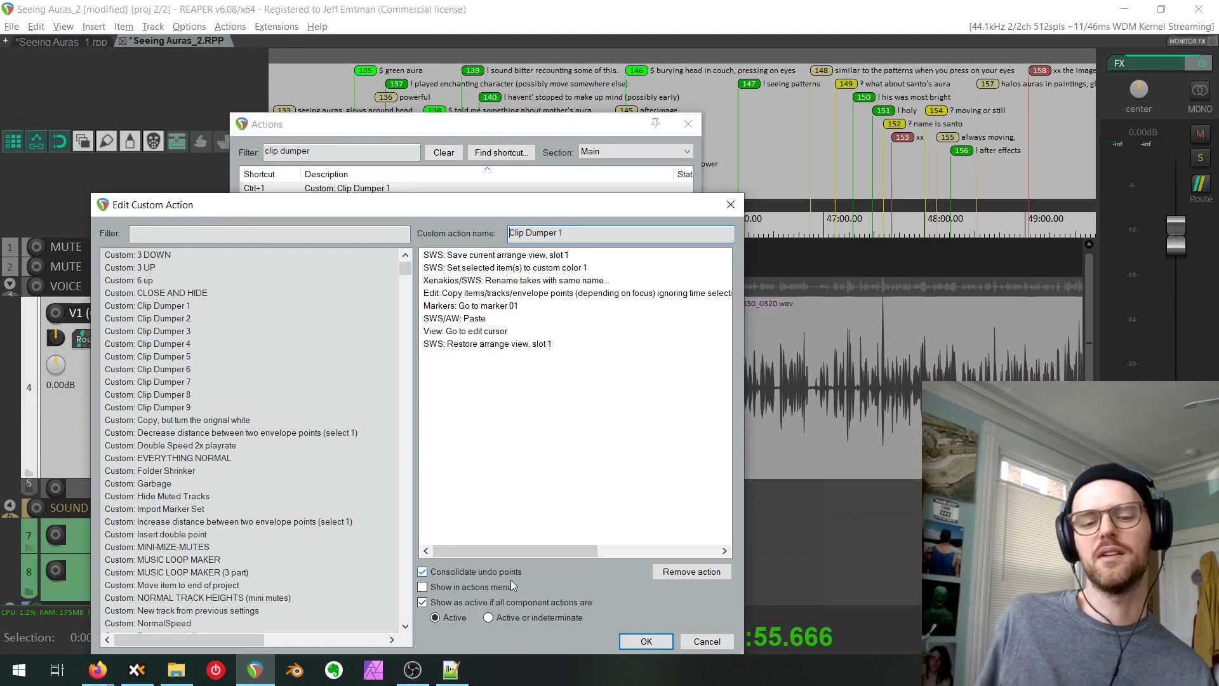
left_click(646, 641)
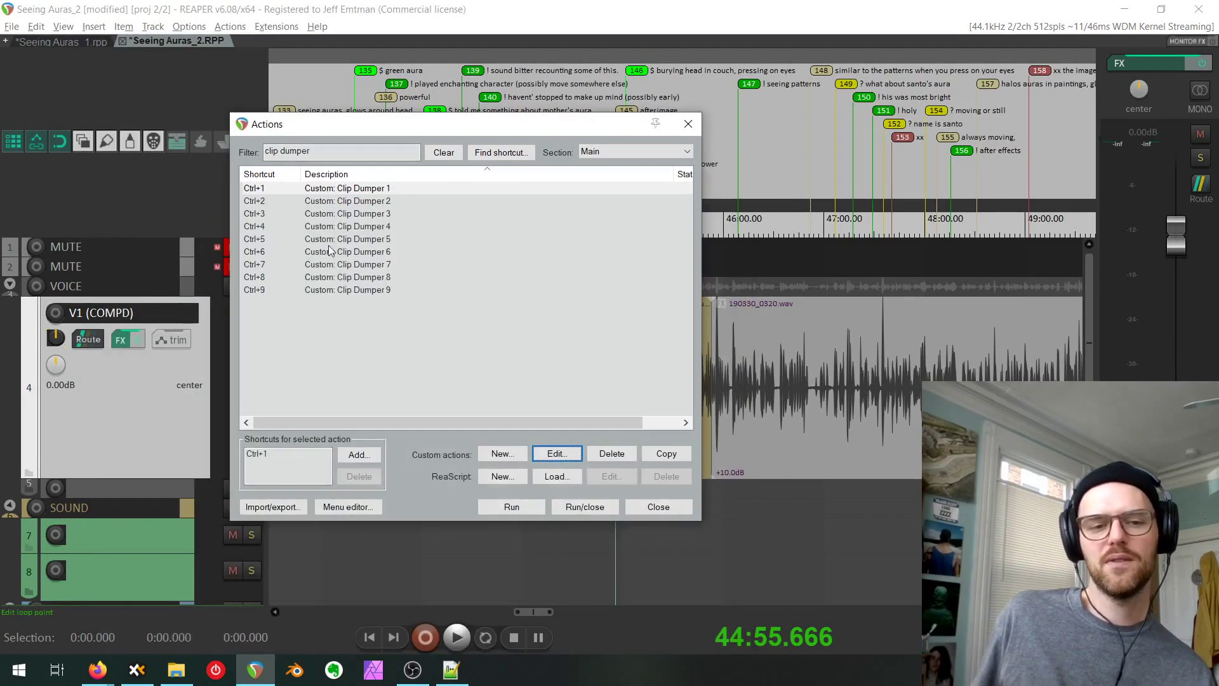
Review the component actions of the custom action Clip Dumper 9, then close its editor and the action list.
left_click(367, 290)
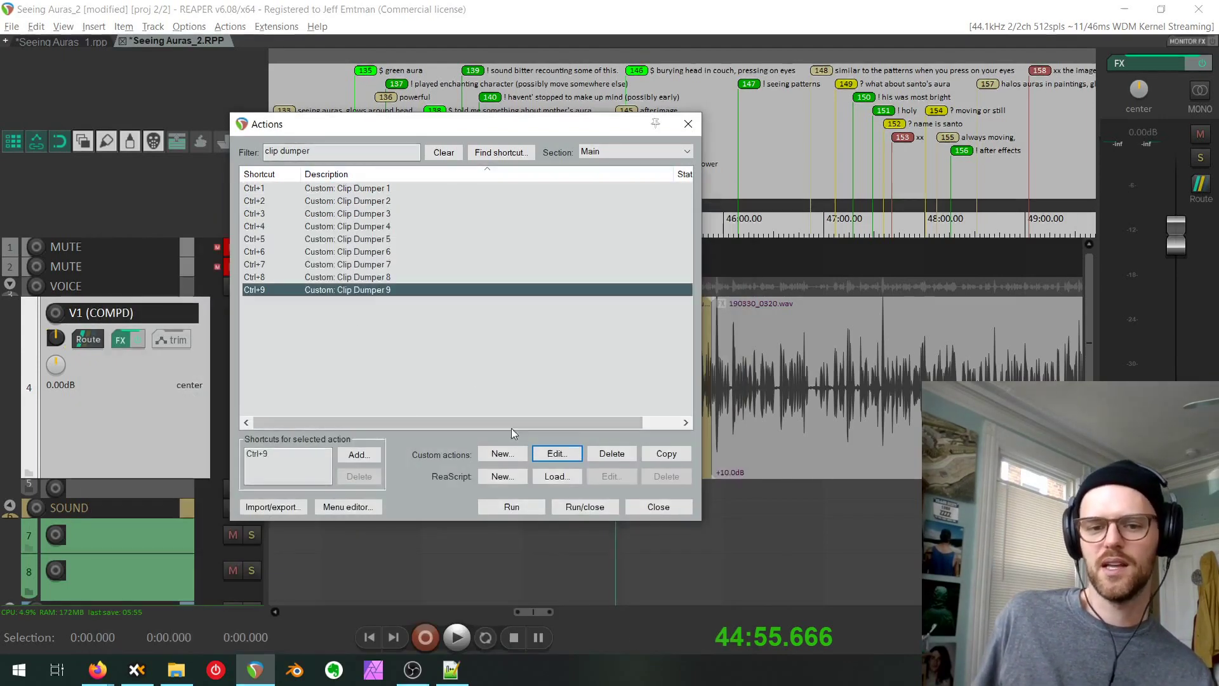
left_click(556, 453)
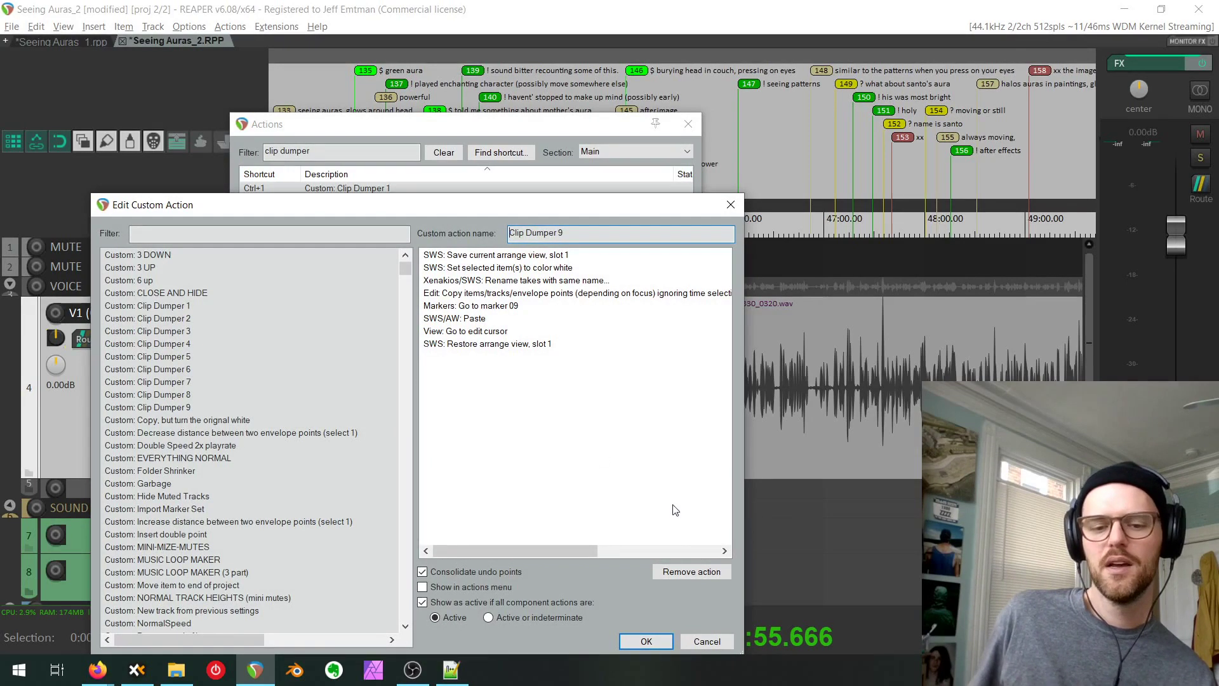
left_click(648, 642)
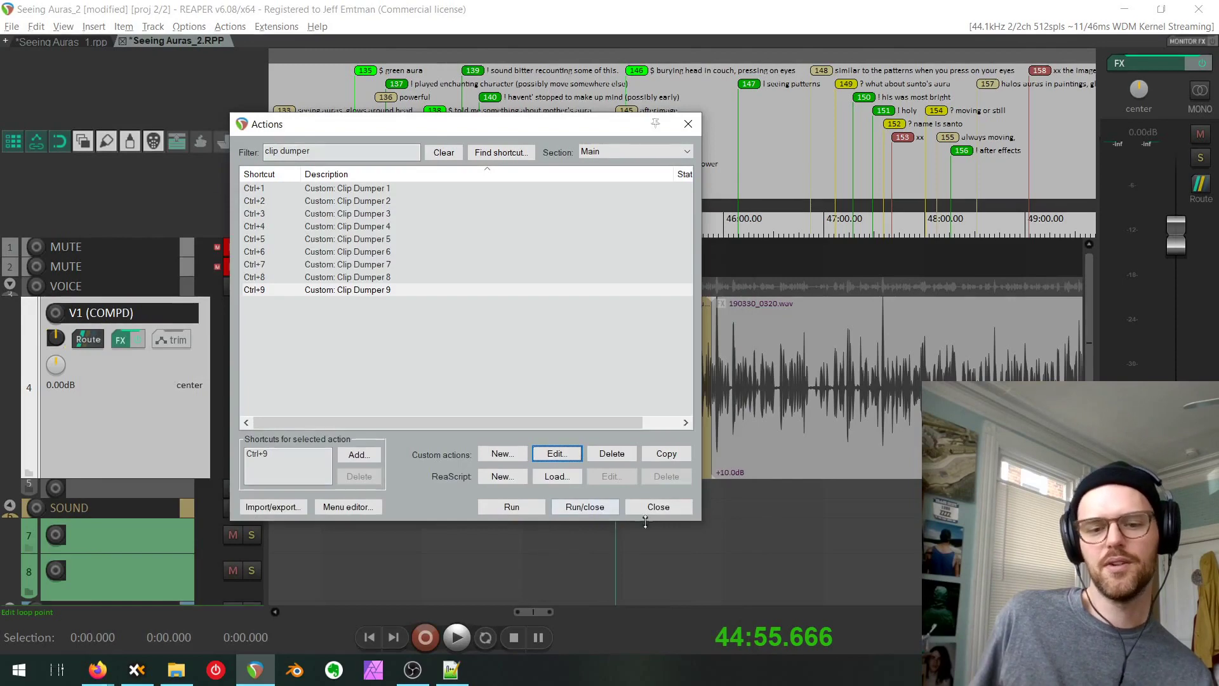
left_click(672, 508)
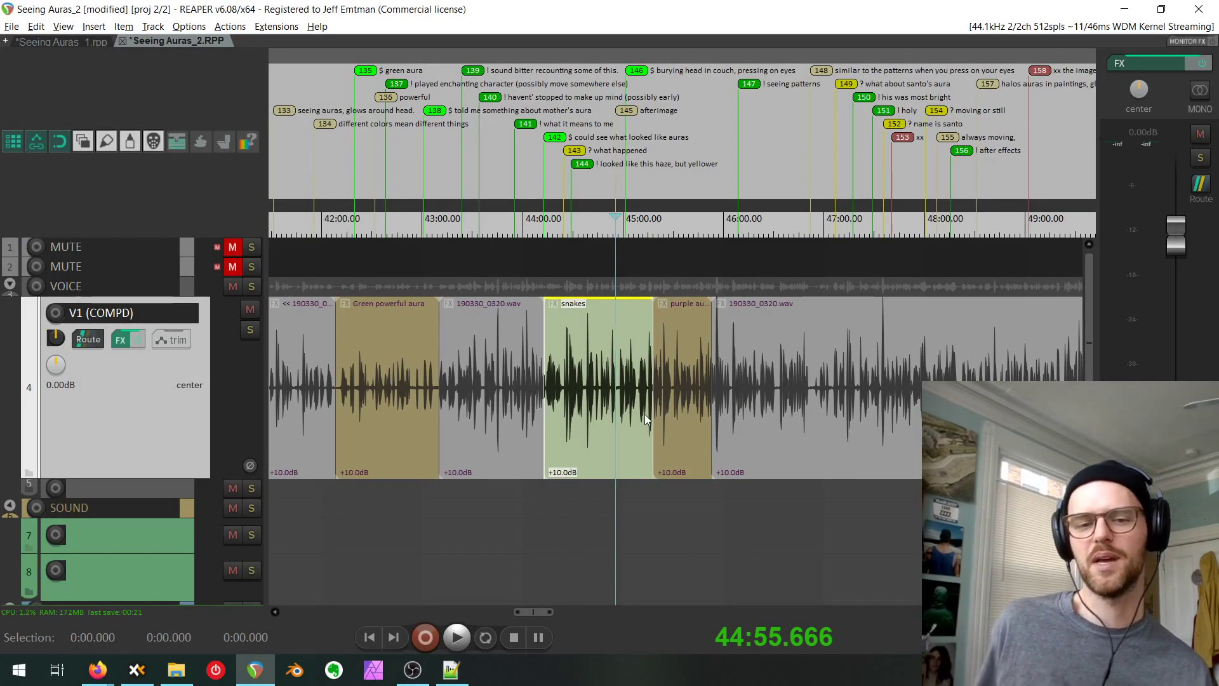
Examine the colored clips gathered near markers 1 to 9, after the end of the main recording.
scroll(635, 394, "down", 3)
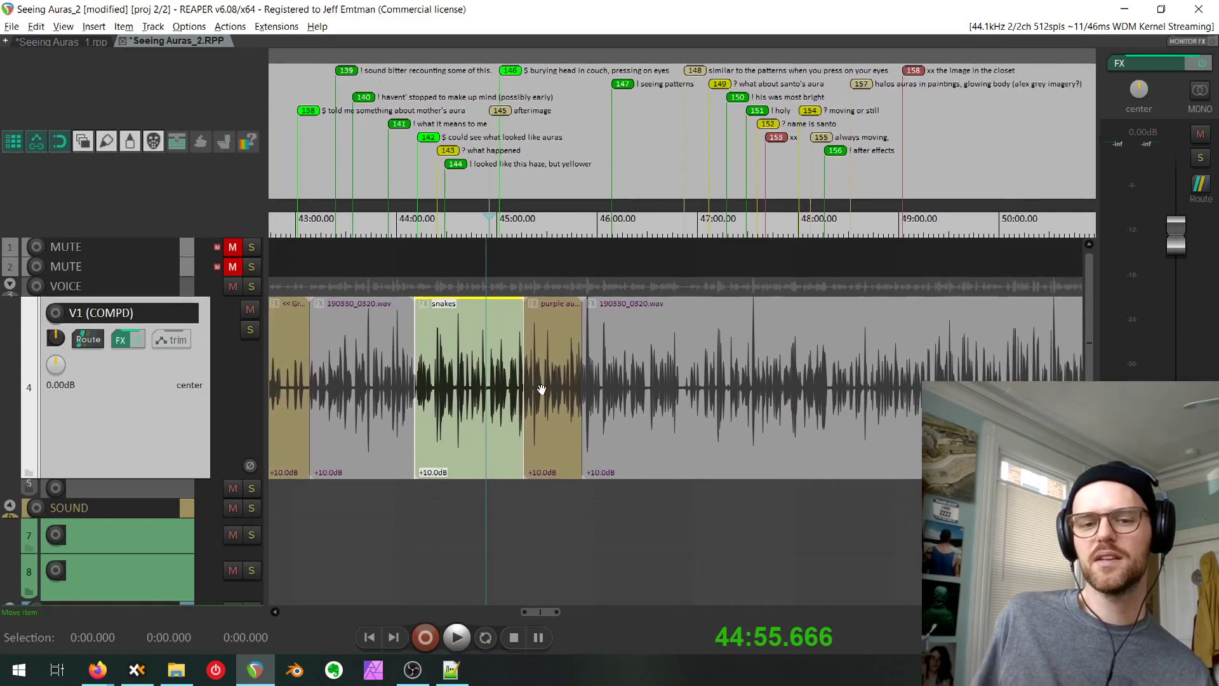
scroll(537, 427, "down", 2)
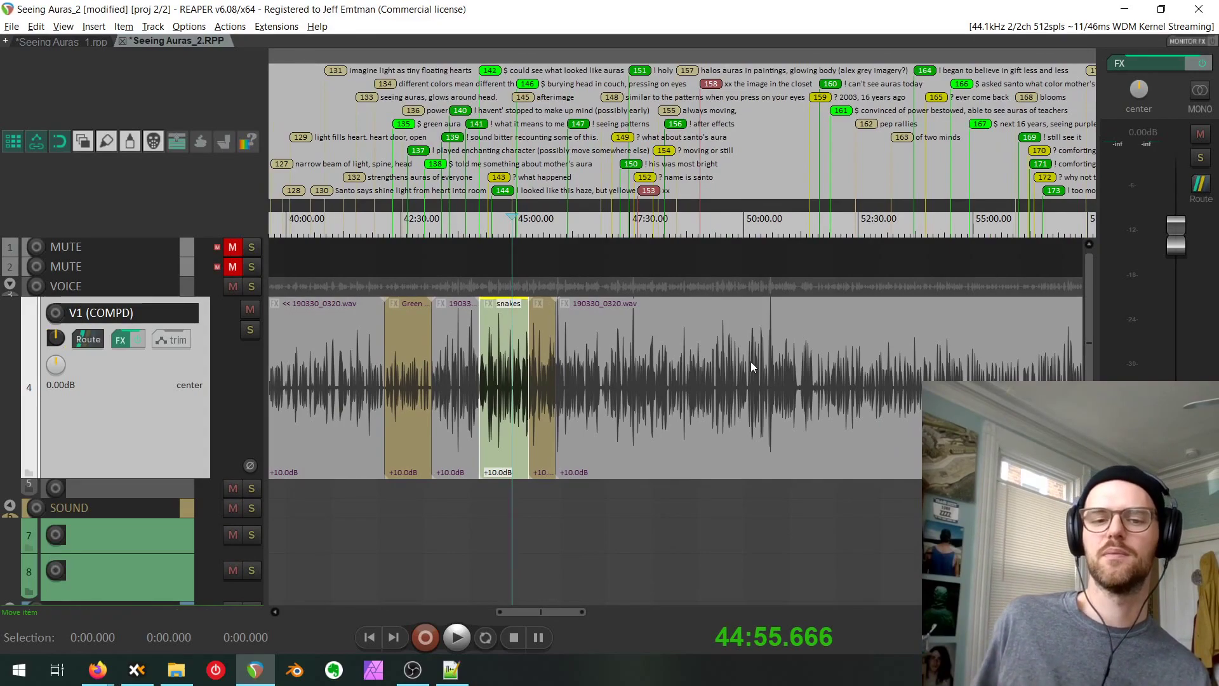
left_click_drag(751, 362, 575, 360)
scroll(575, 361, "down", 8)
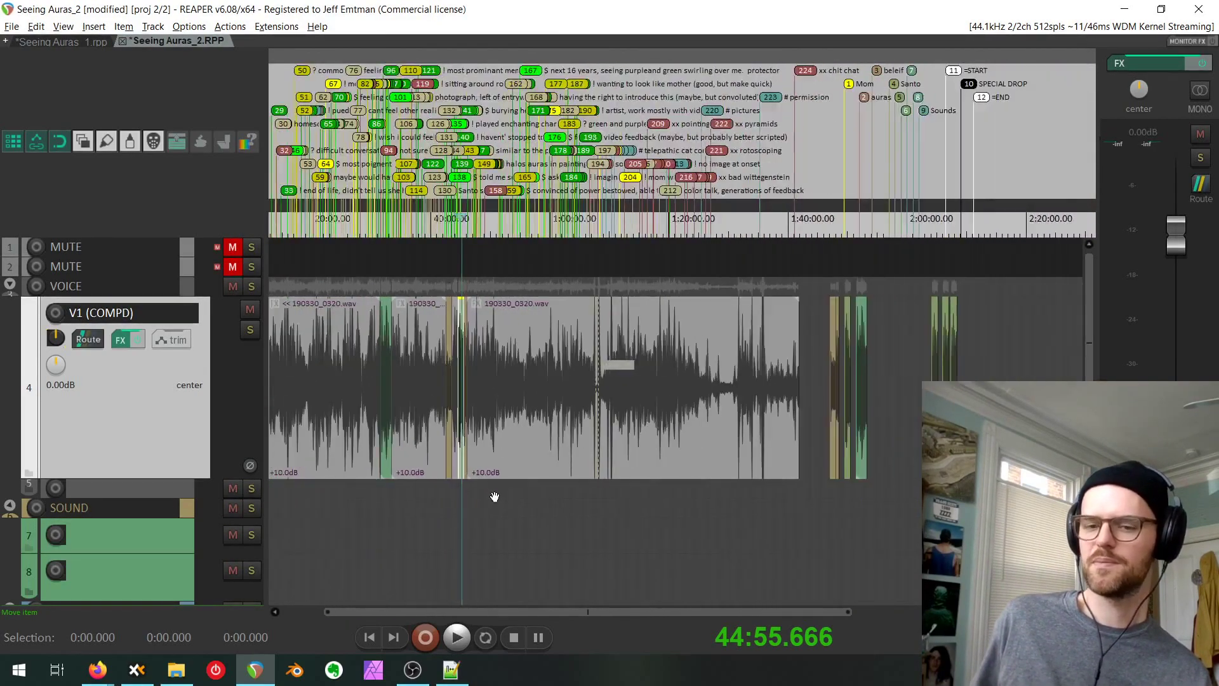
left_click_drag(882, 409, 785, 247)
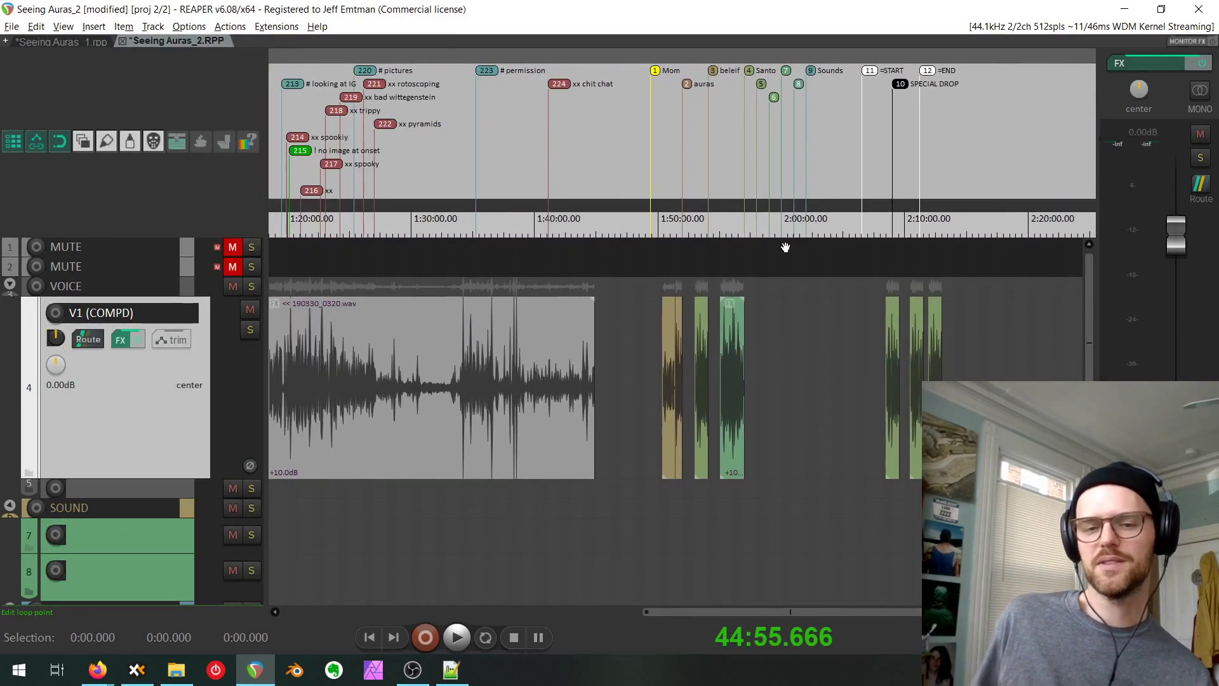
scroll(738, 376, "up", 4)
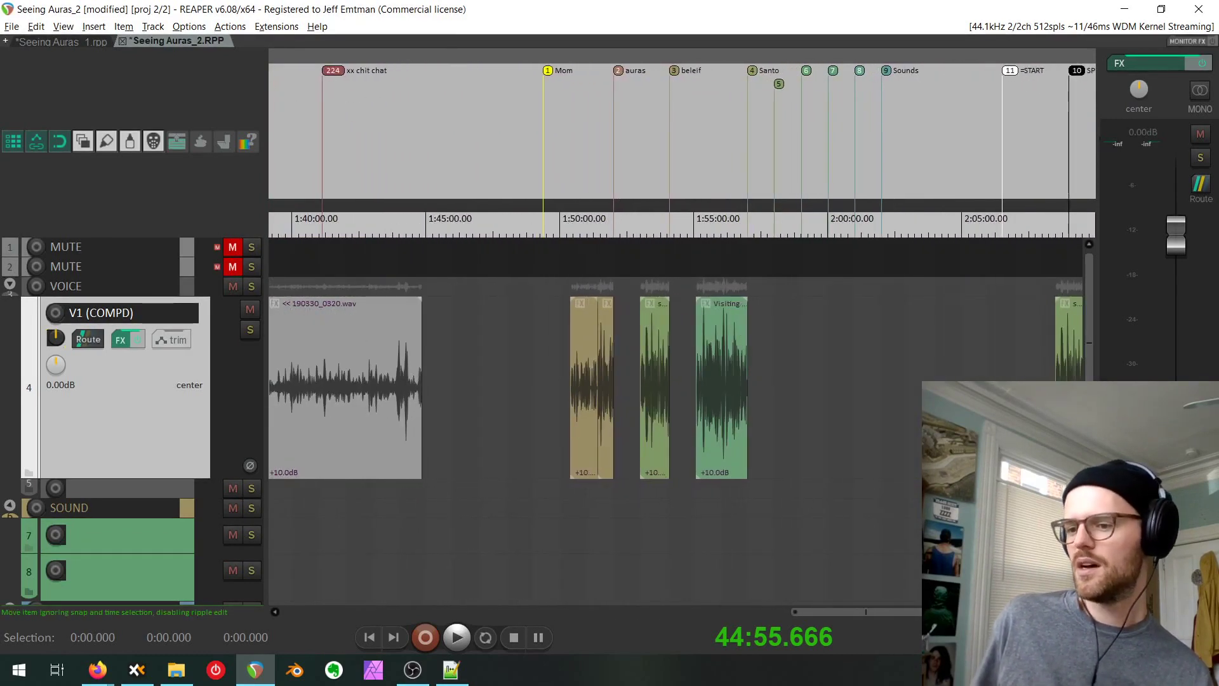
Switch to the Seeing Auras_5 project and examine the color-coded clip groups at the Mom, Santo, Auras and Meta markers.
key("alt+Tab")
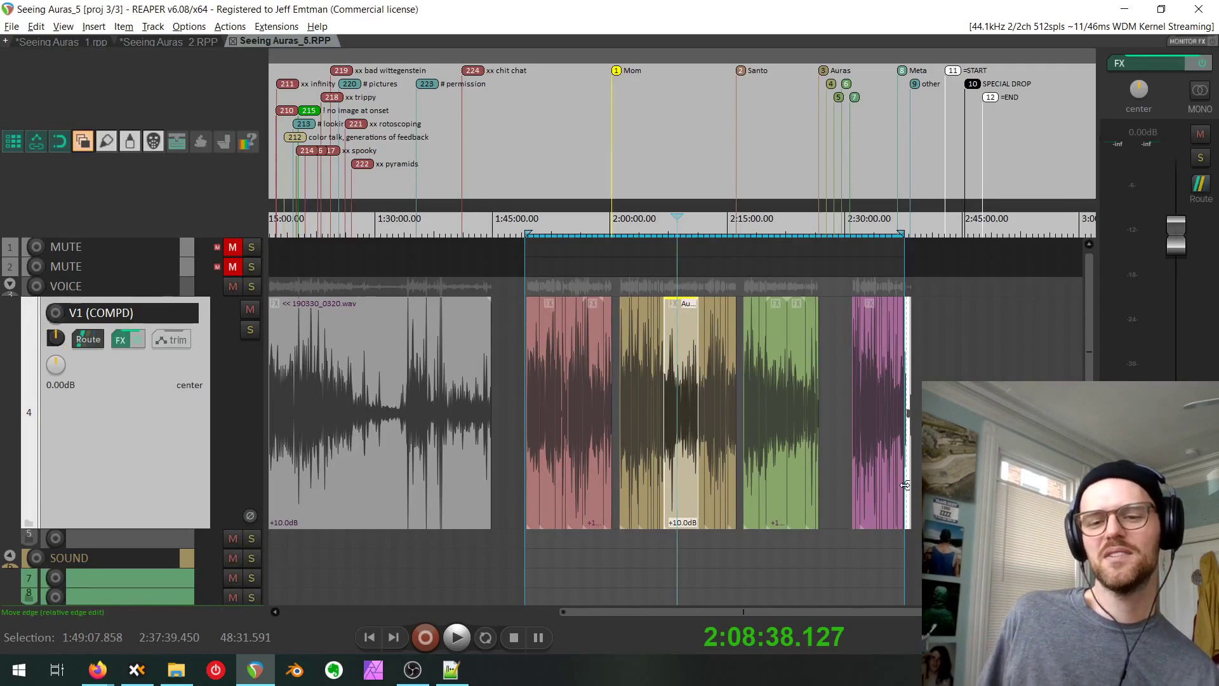
scroll(905, 485, "up", 3)
scroll(905, 447, "left", 3)
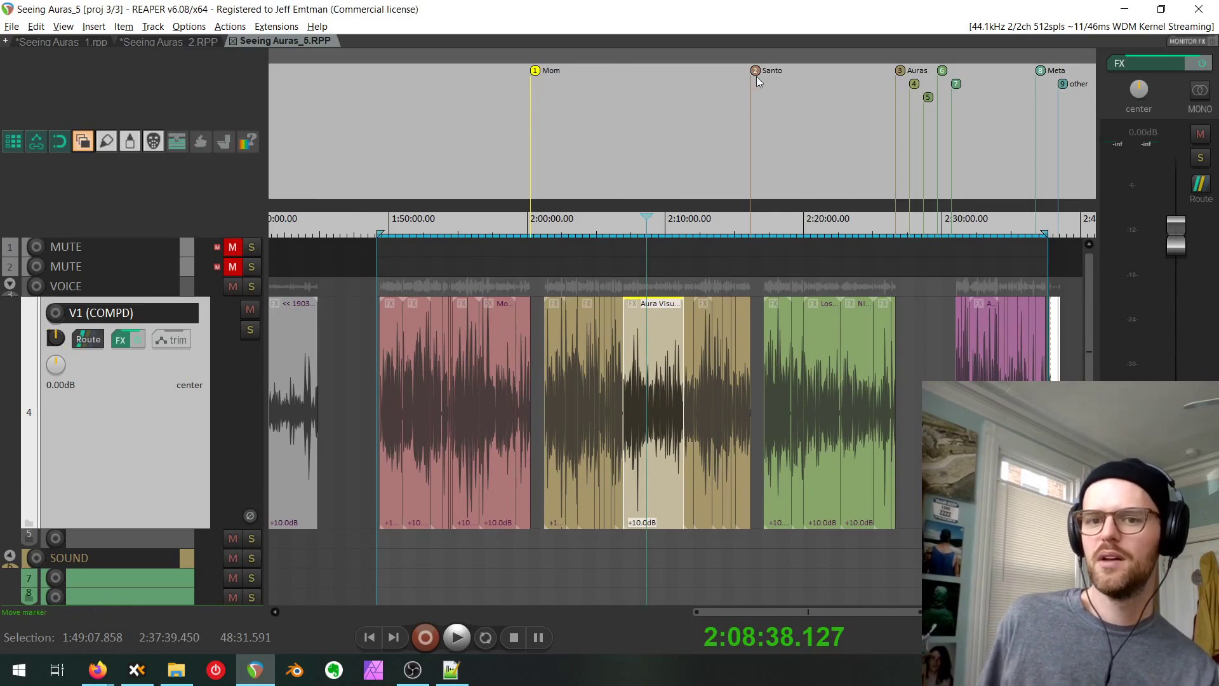
left_click_drag(926, 102, 839, 113)
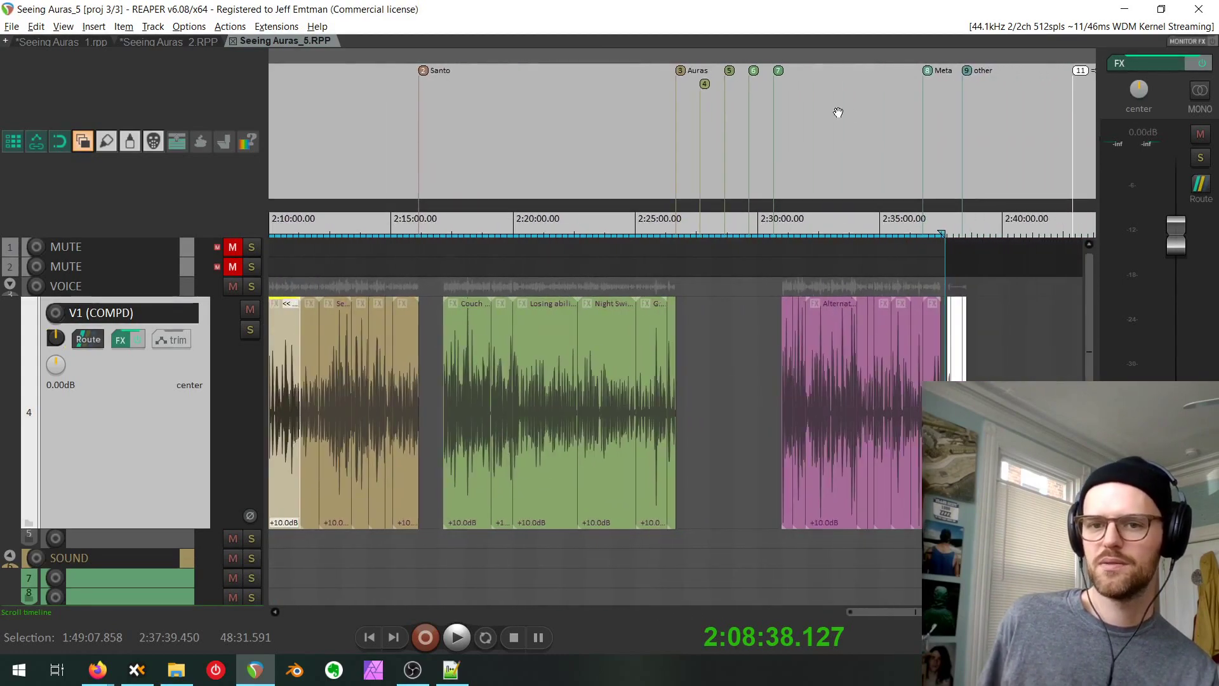
mouse_move(965, 127)
left_mouse_down()
mouse_move(928, 73)
mouse_move(911, 89)
left_mouse_up()
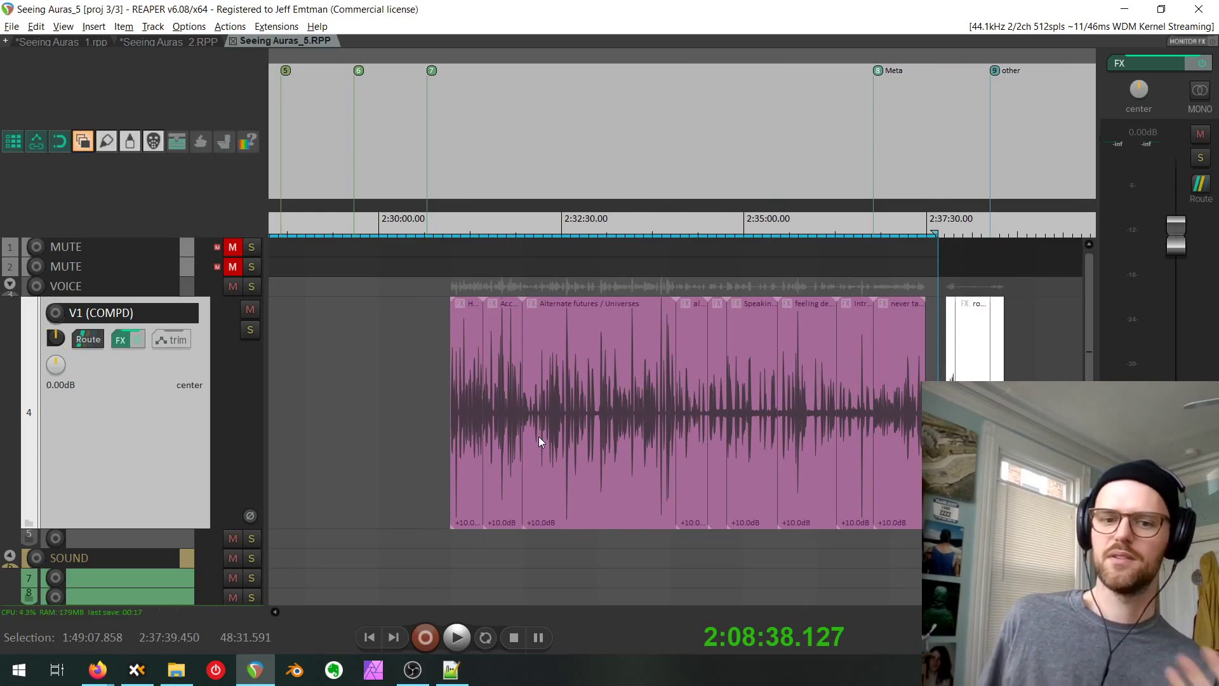
Examine the names of the purple clips at the Meta marker and the white clips at the other marker.
scroll(727, 381, "up", 4)
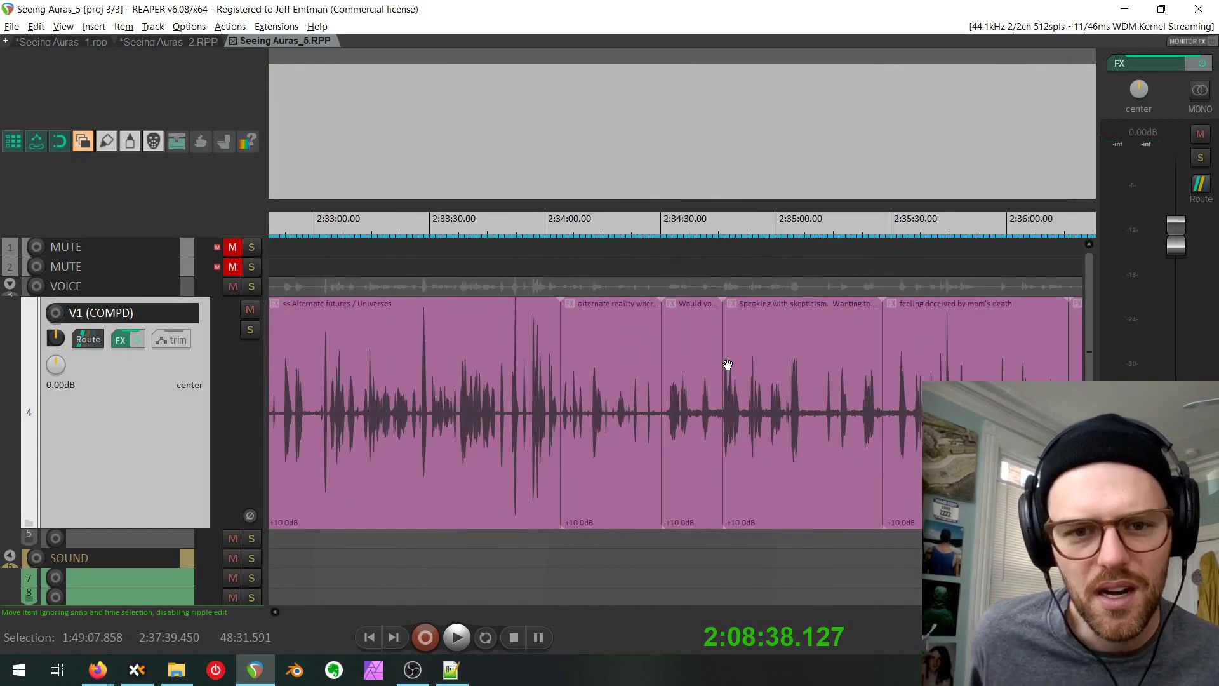
scroll(727, 365, "down", 2)
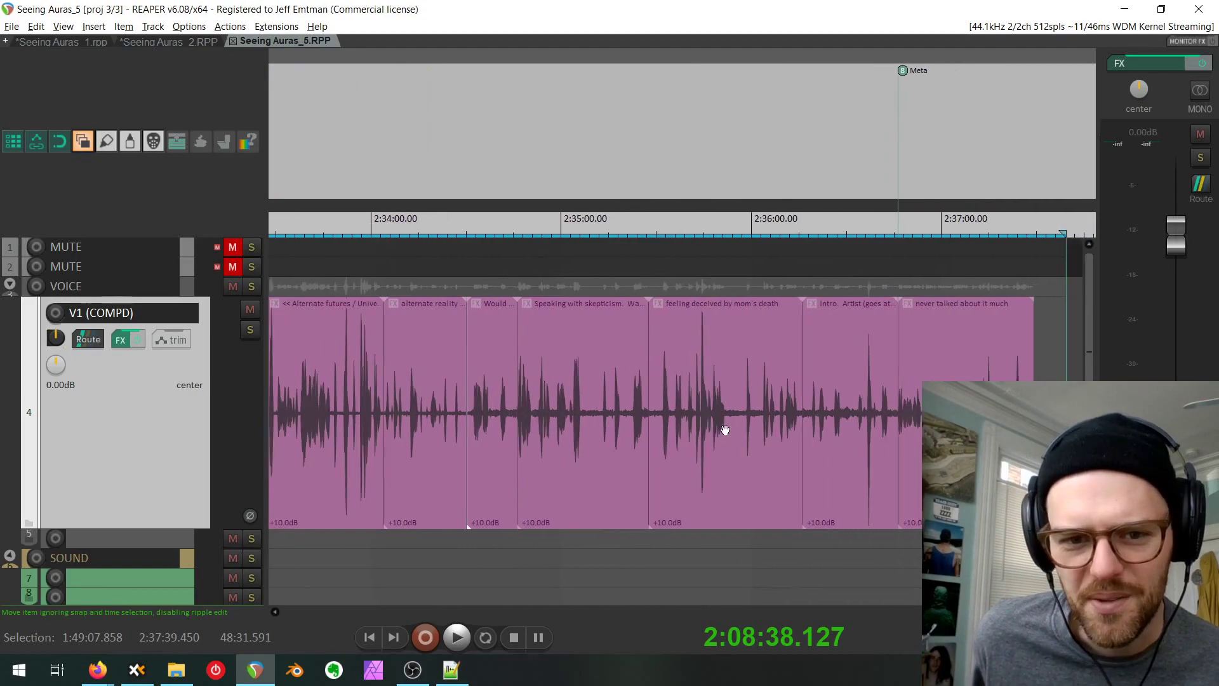
mouse_move(725, 430)
left_mouse_down()
mouse_move(651, 398)
mouse_move(576, 420)
mouse_move(543, 446)
mouse_move(1022, 527)
mouse_move(1041, 578)
left_mouse_up()
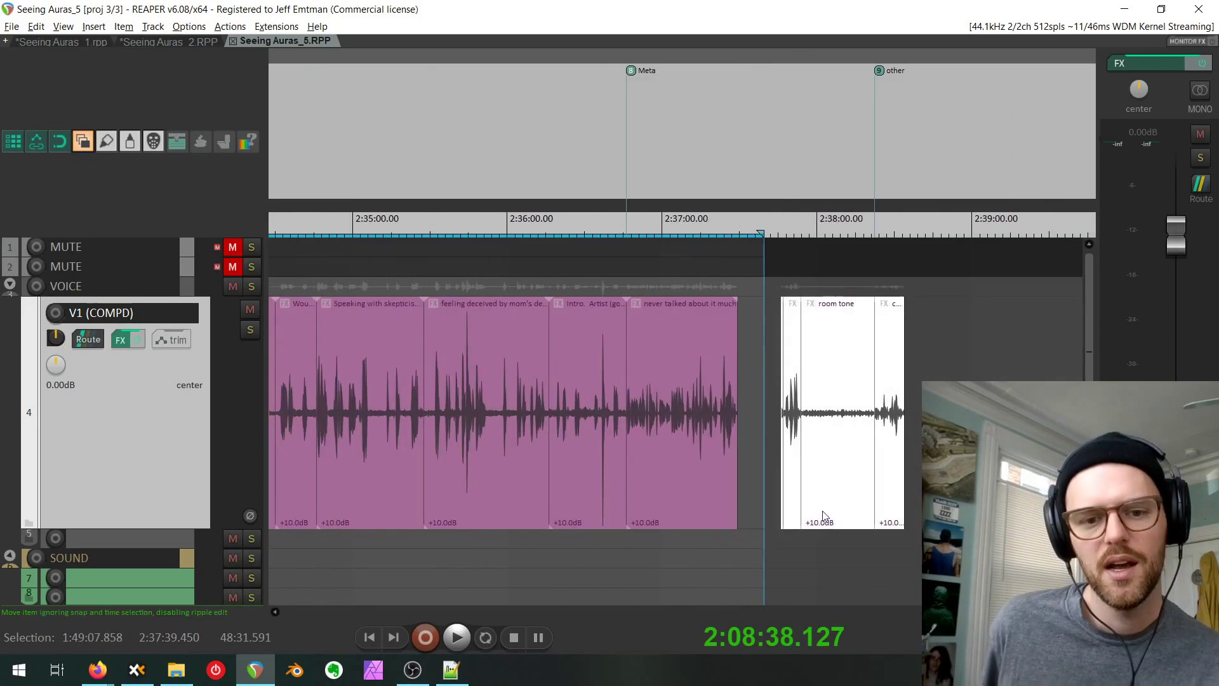
Examine the names of the green clips starting with Couch and pressing on eyes, then view all the clip groups together.
left_click_drag(558, 439, 907, 362)
left_click_drag(642, 429, 887, 418)
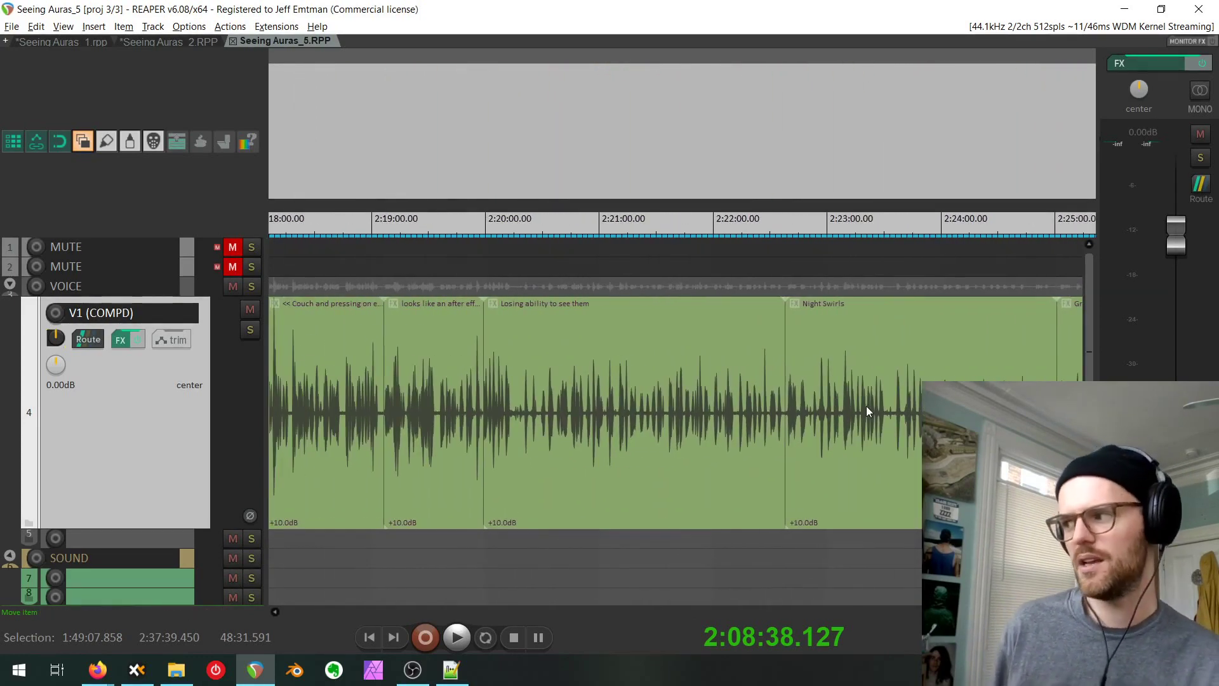
left_click_drag(619, 407, 912, 416)
left_click_drag(630, 431, 633, 406)
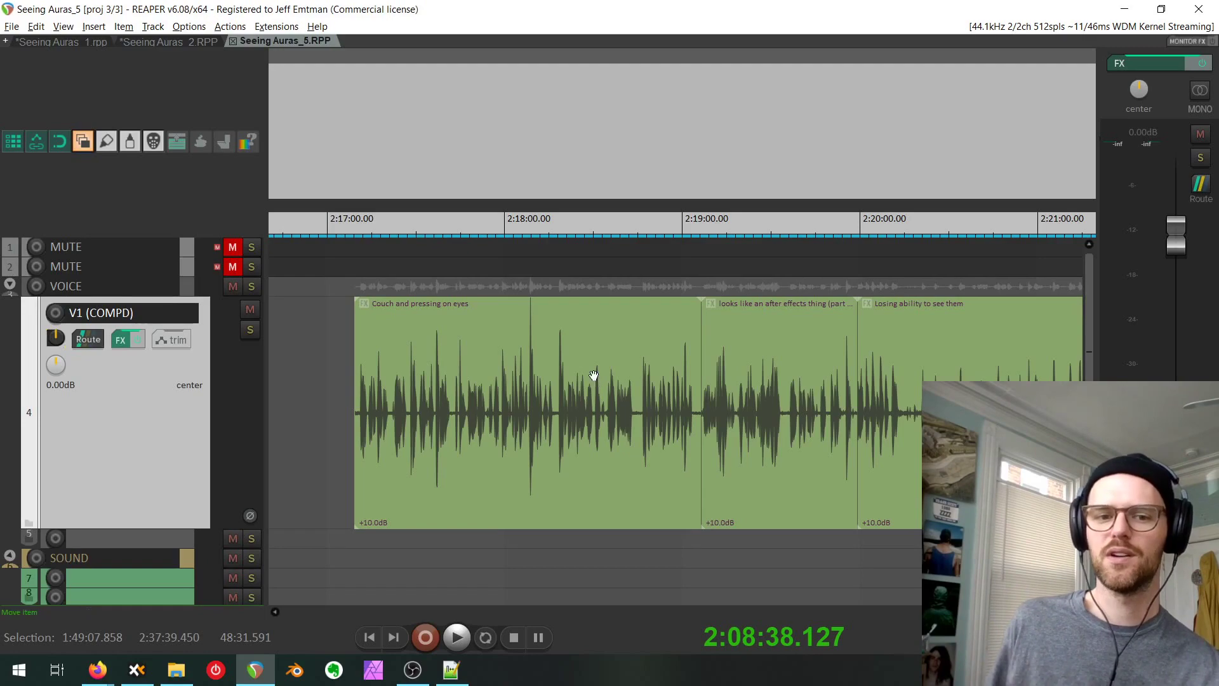
left_click_drag(593, 375, 999, 527)
left_click_drag(597, 473, 549, 448)
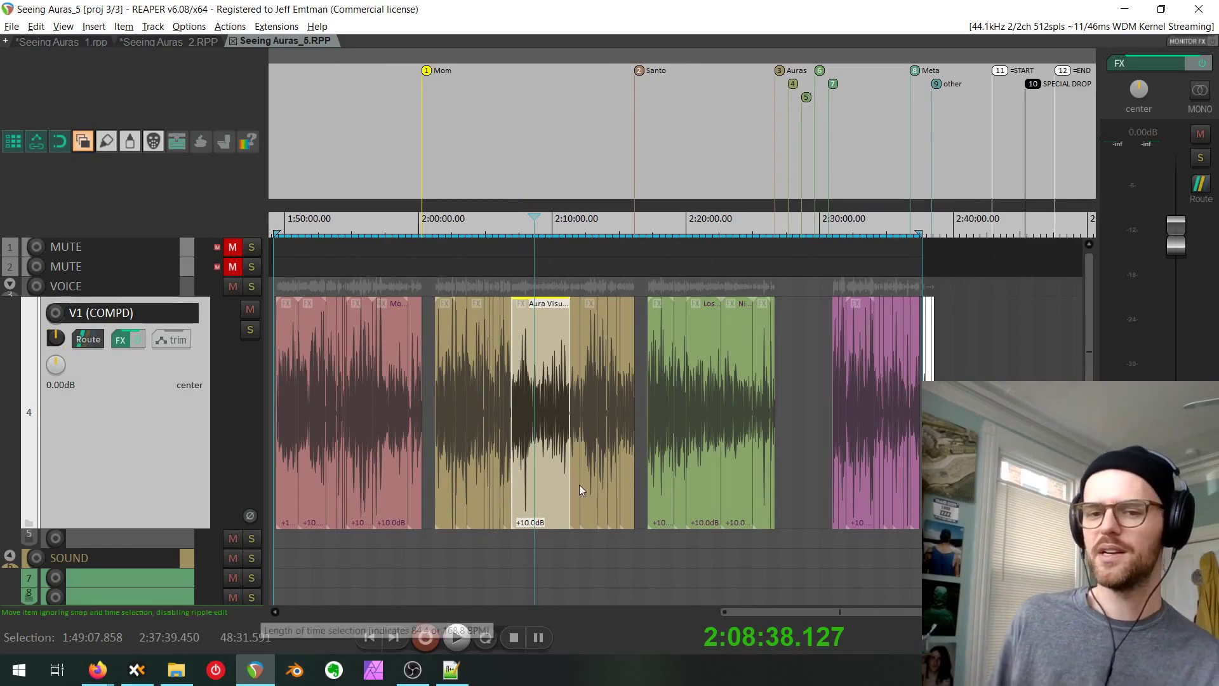
Examine the color-coded clip groups at the markers and compare them with the matching colored sections of the main recording.
scroll(669, 452, "down", 3)
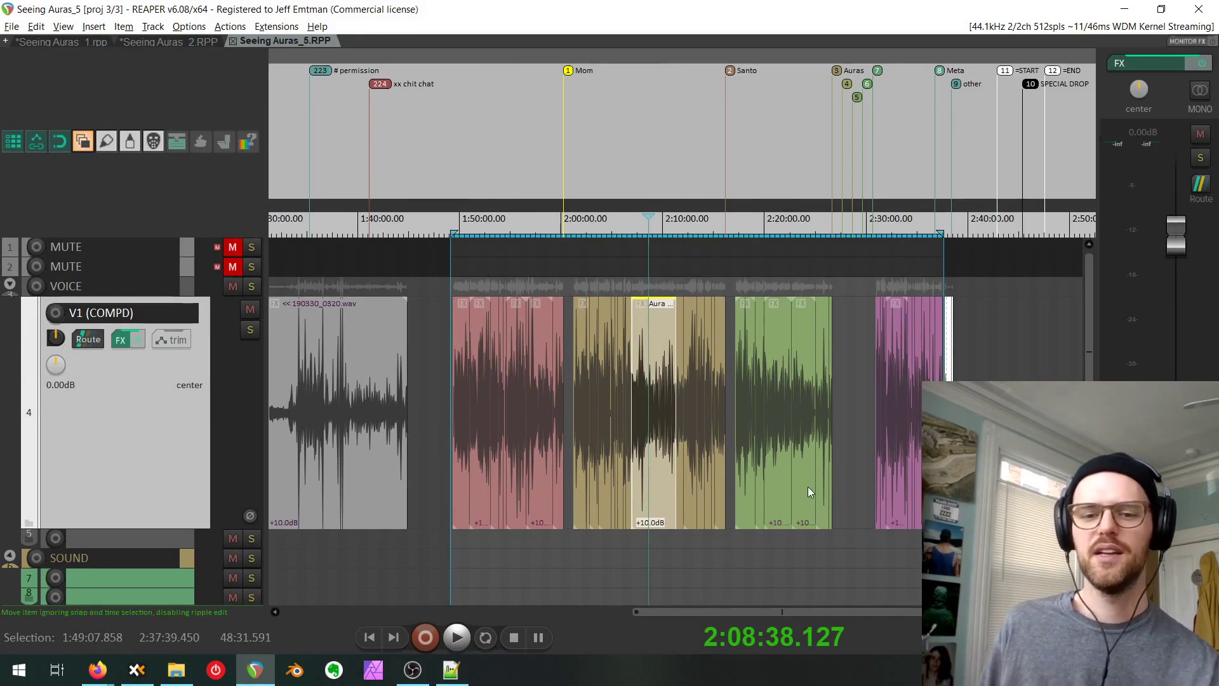
scroll(729, 457, "right", 2)
scroll(730, 457, "up", 1)
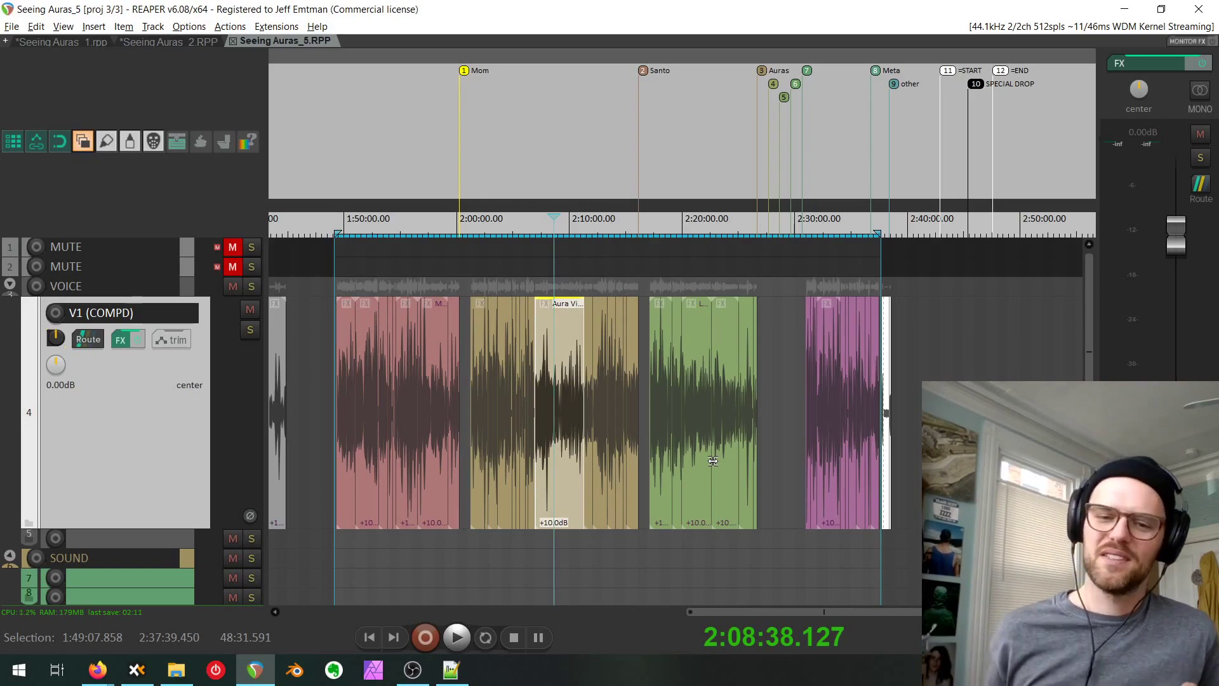
scroll(459, 392, "down", 6)
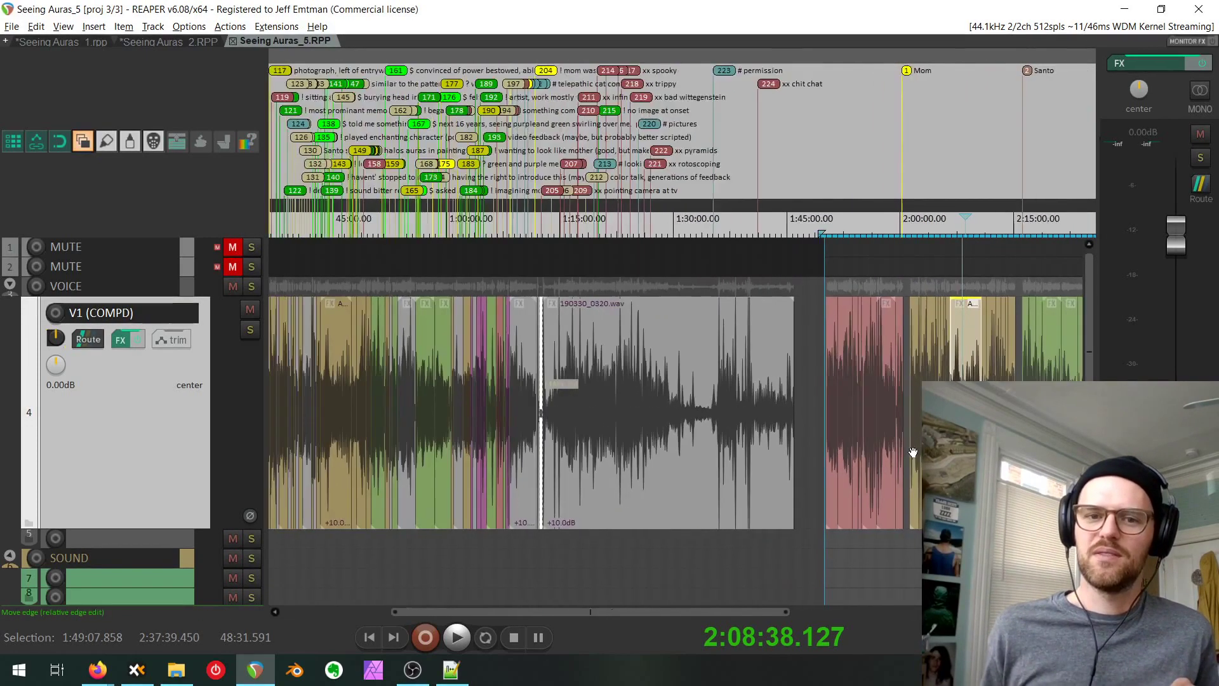
scroll(539, 447, "up", 4)
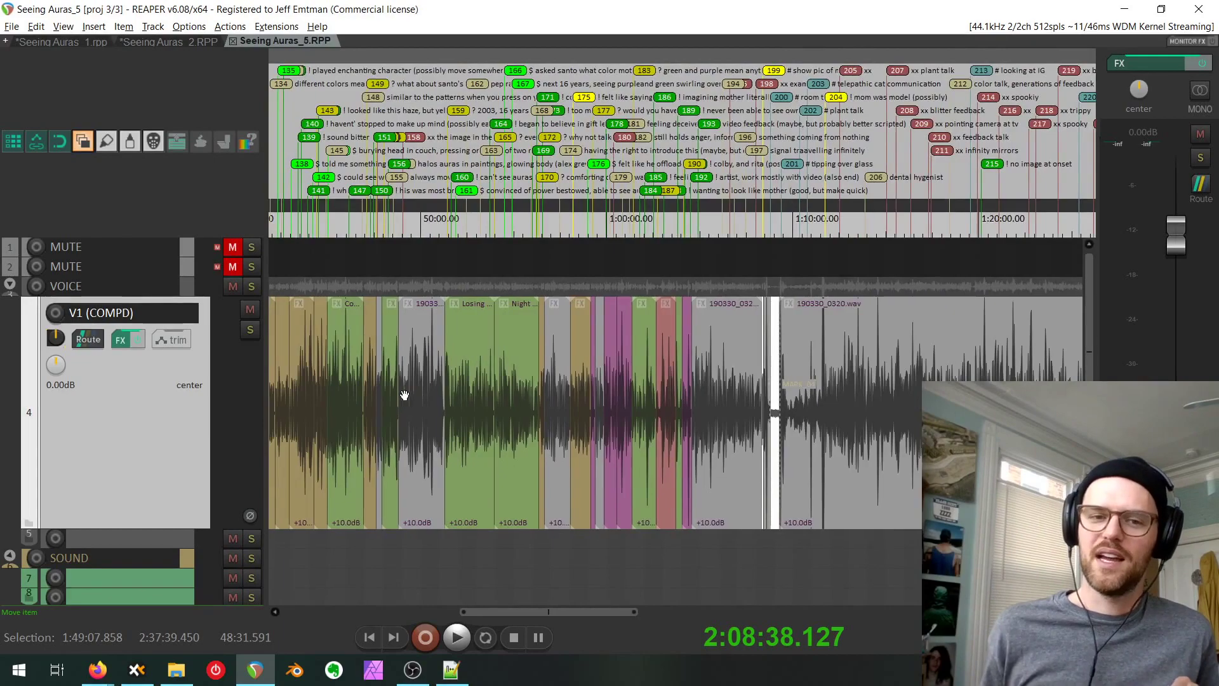
left_click_drag(403, 397, 884, 452)
scroll(879, 472, "down", 3)
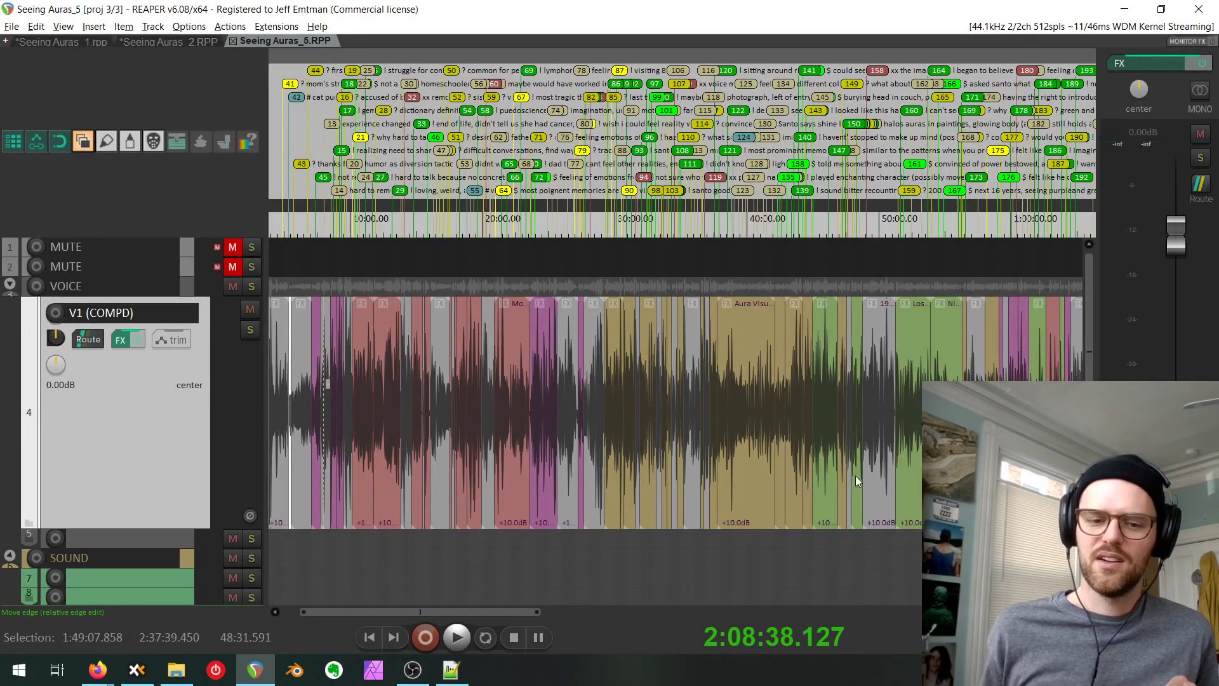
scroll(572, 470, "down", 2)
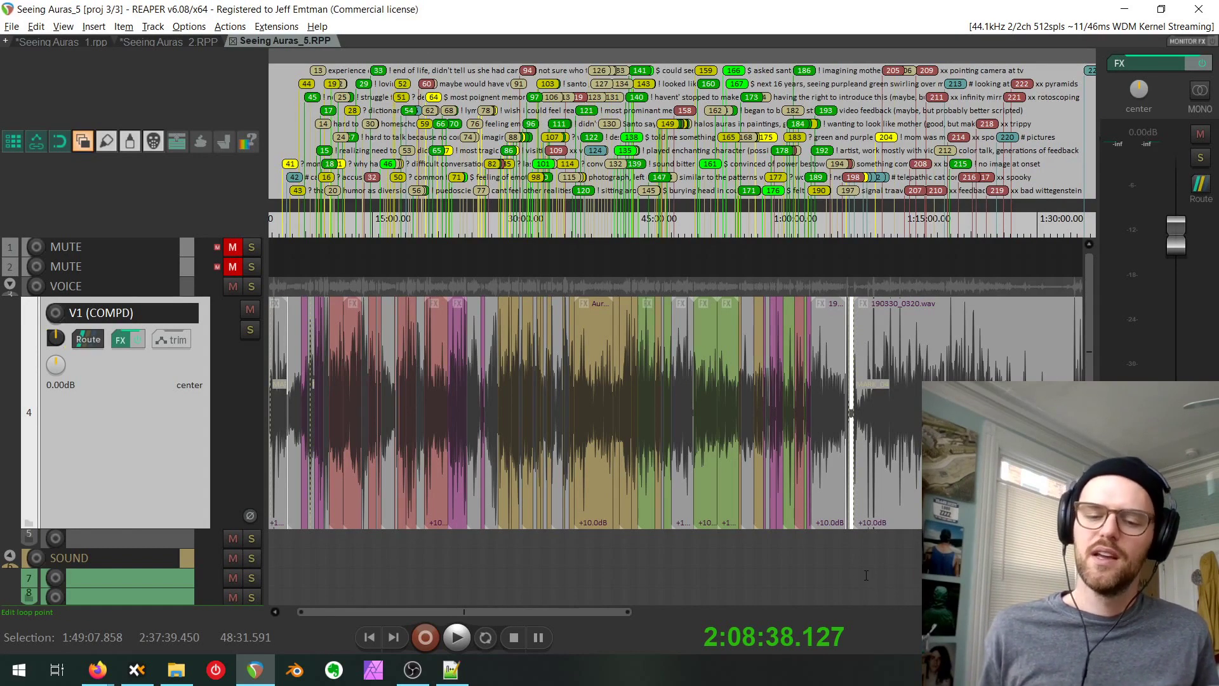
View the end of the main recording and the red, tan, green and purple clip groups that follow it.
left_click_drag(852, 569, 602, 606)
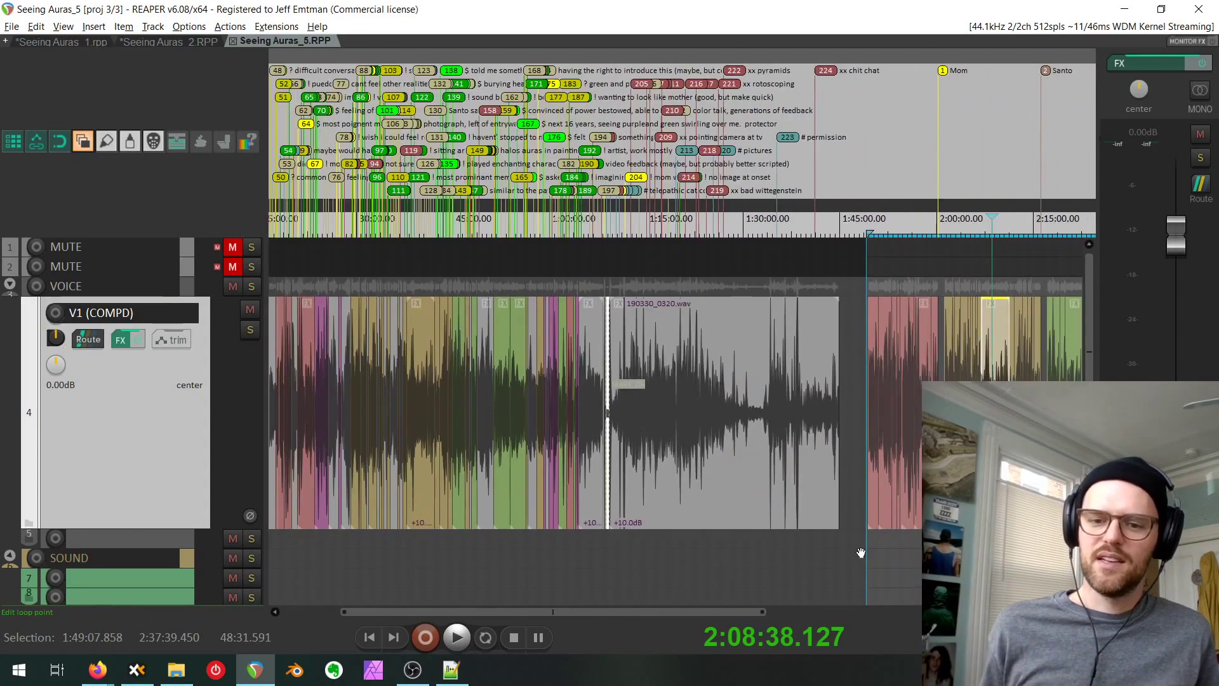
left_click_drag(861, 553, 609, 566)
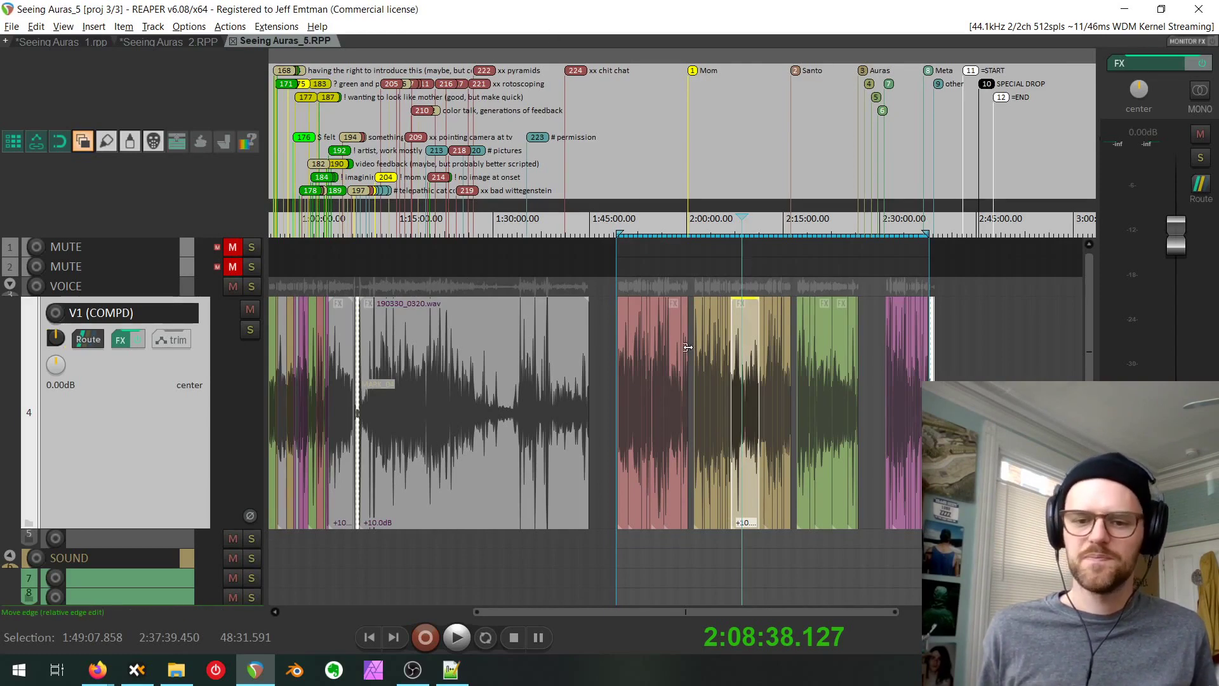
scroll(762, 365, "up", 3)
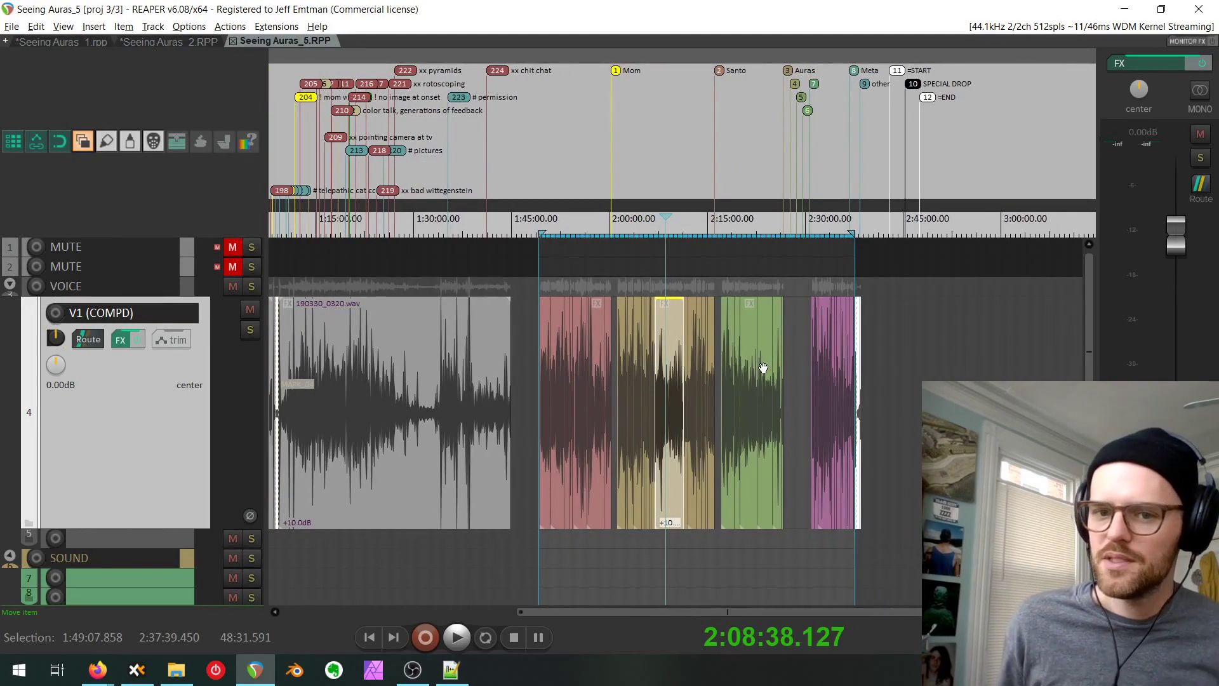
scroll(765, 345, "up", 1)
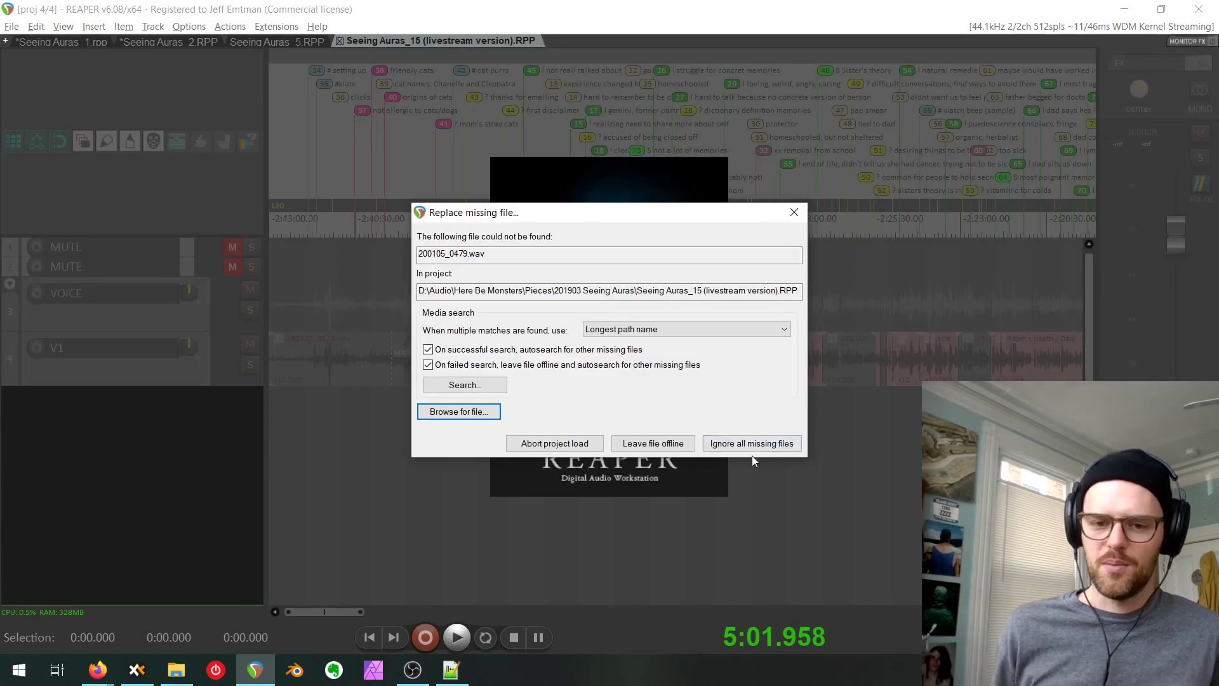
Finish loading the Seeing Auras_15 (livestream version) project, ignoring all missing files and closing its project notes.
left_click(768, 442)
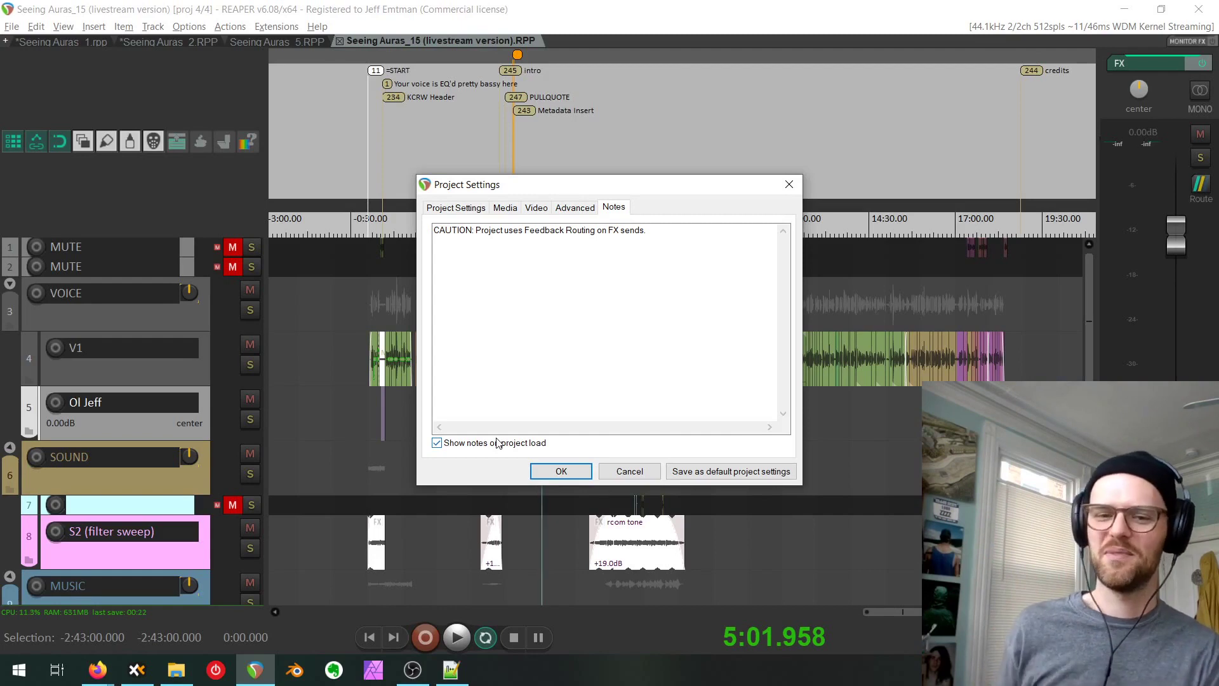
left_click(561, 472)
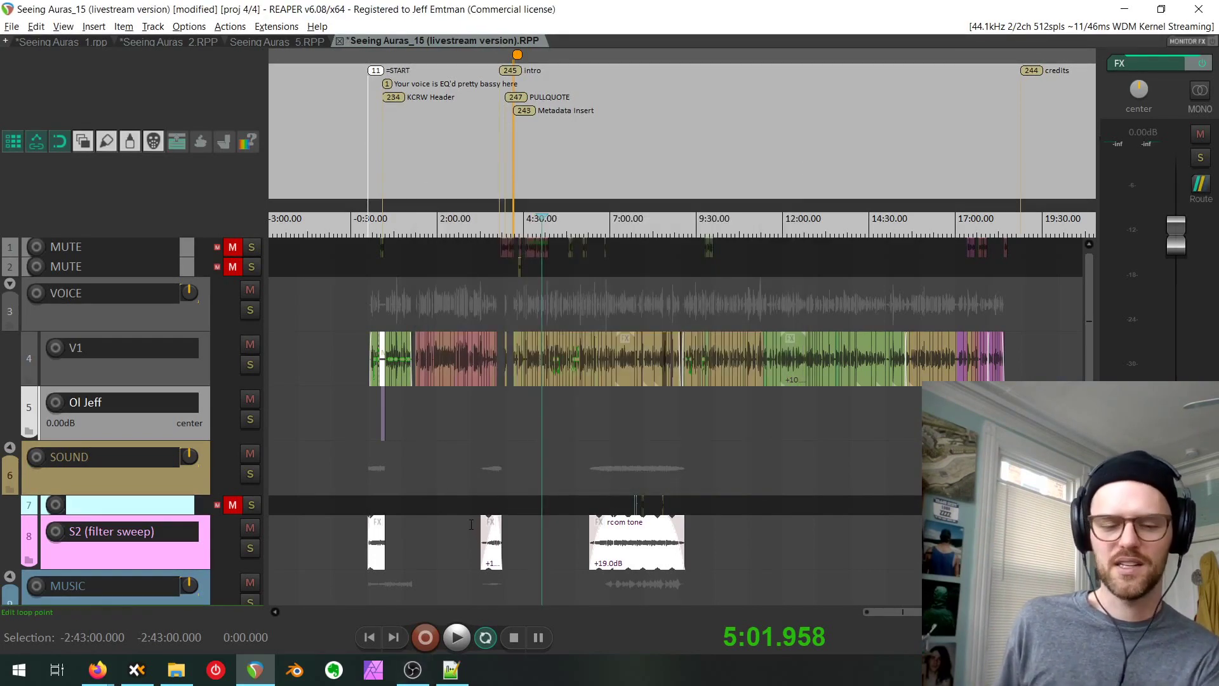
Enlarge the track area by shrinking the marker area so that all tracks down to Feedback fit on screen.
scroll(445, 422, "down", 4)
scroll(445, 422, "up", 1)
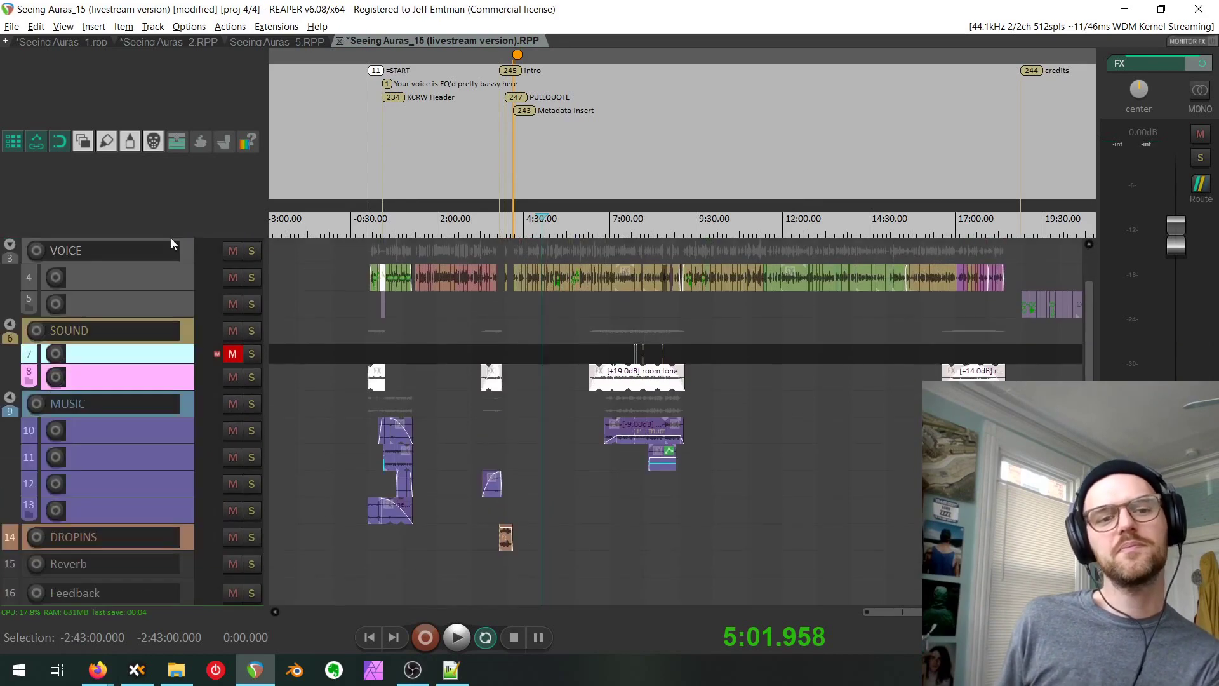
mouse_move(175, 239)
left_mouse_down()
mouse_move(174, 116)
mouse_move(176, 139)
left_mouse_up()
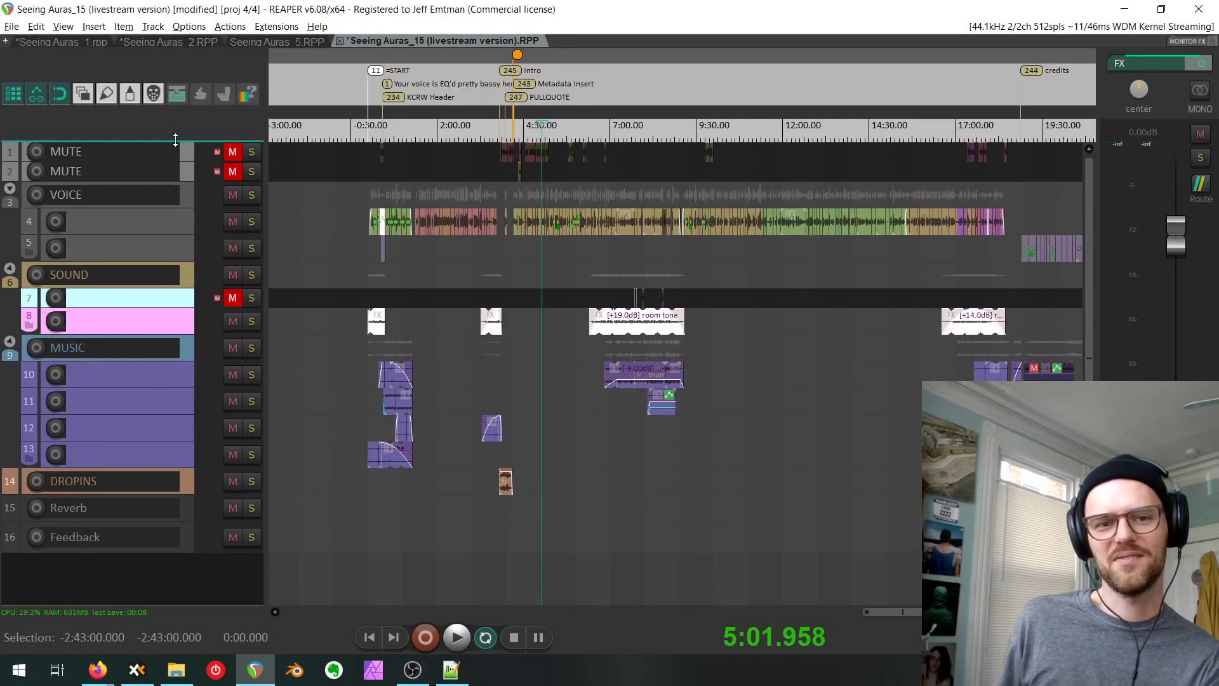
Examine the whole timeline, from the raw recording and clip groups to the finished edit between the =START and =END markers.
scroll(433, 468, "down", 2)
mouse_move(576, 302)
left_mouse_down()
mouse_move(542, 296)
mouse_move(643, 293)
mouse_move(599, 303)
mouse_move(604, 282)
mouse_move(585, 280)
left_mouse_up()
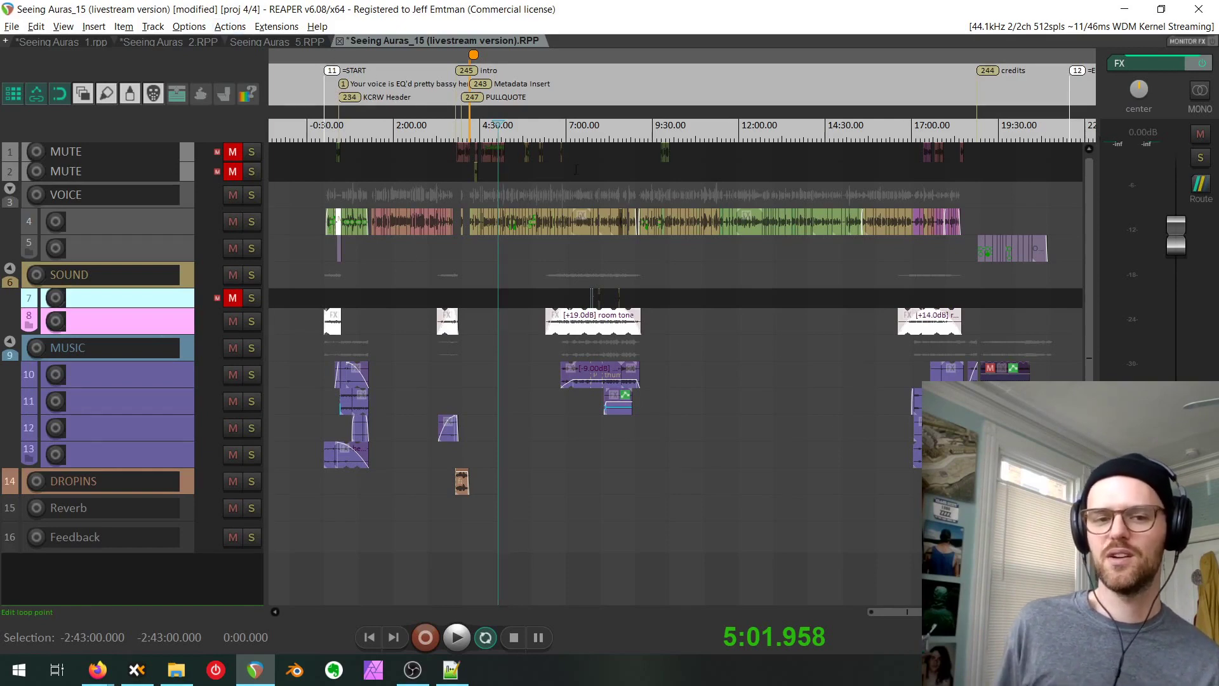
scroll(635, 166, "down", 10)
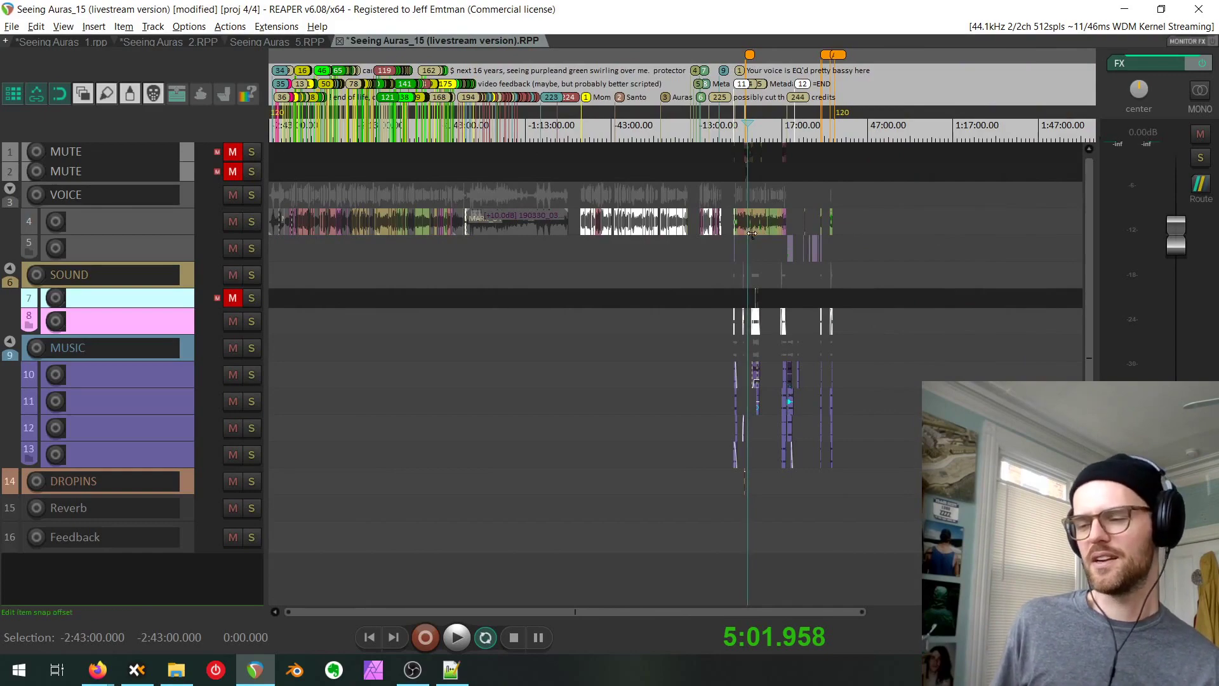
scroll(751, 234, "up", 6)
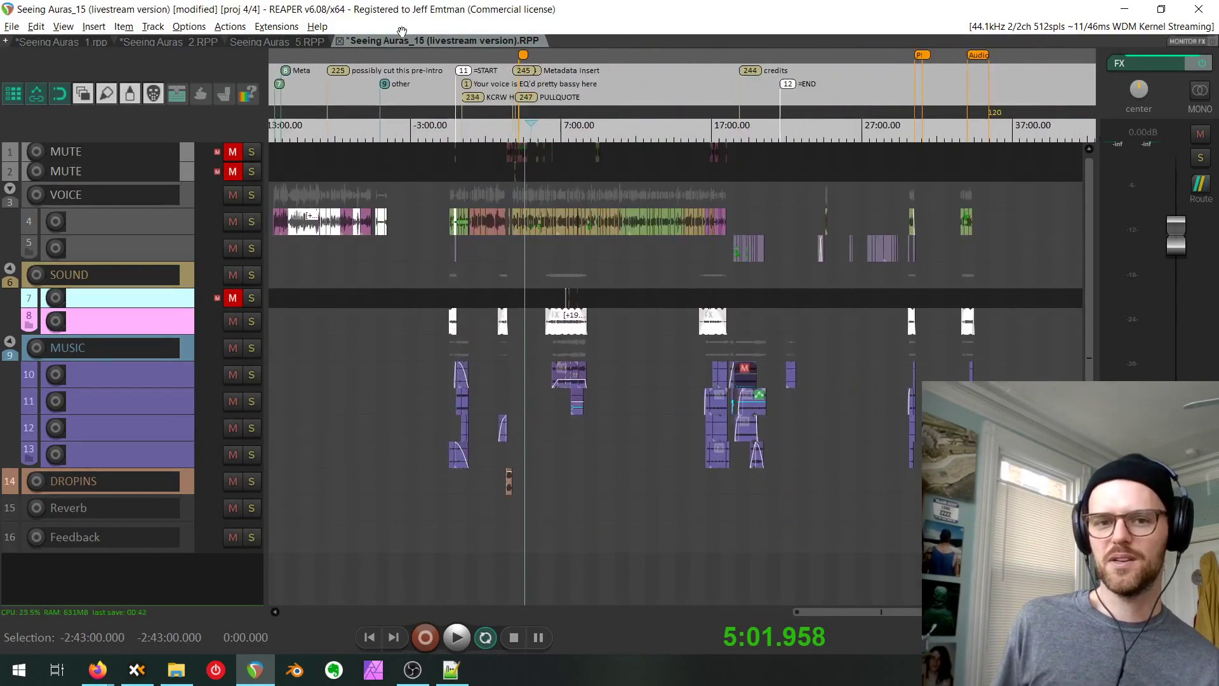
scroll(476, 199, "up", 4)
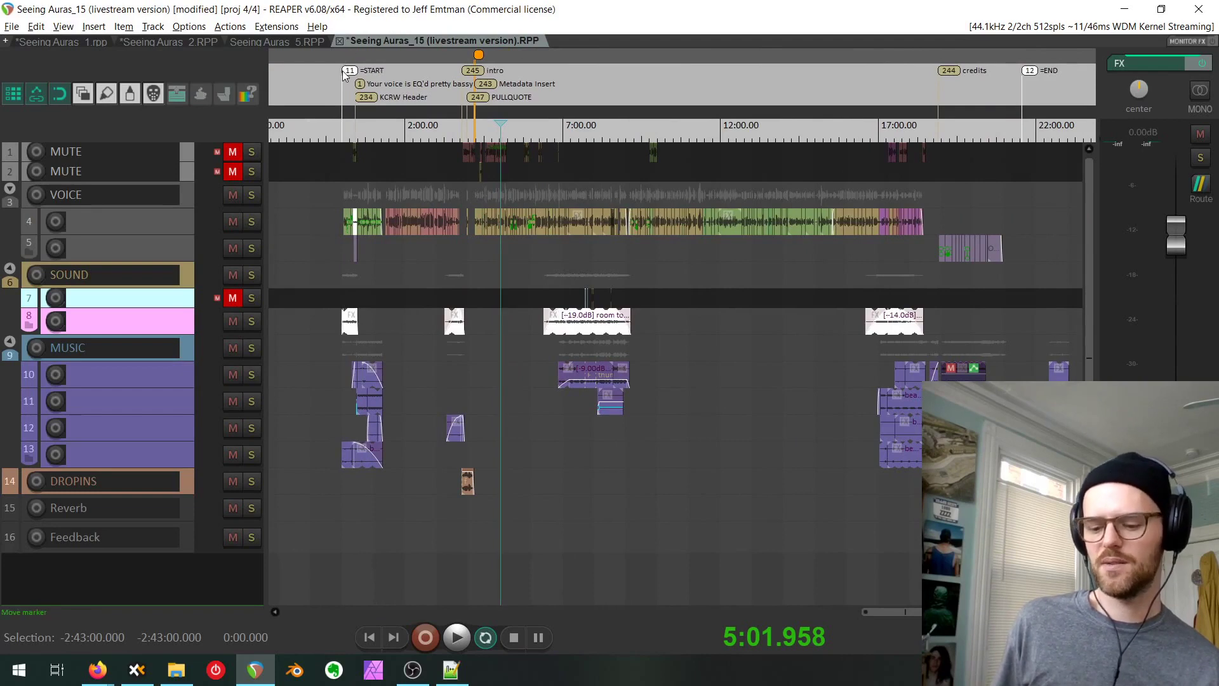
Open the Render to File dialog and move it aside to uncover the =START marker.
left_click(11, 26)
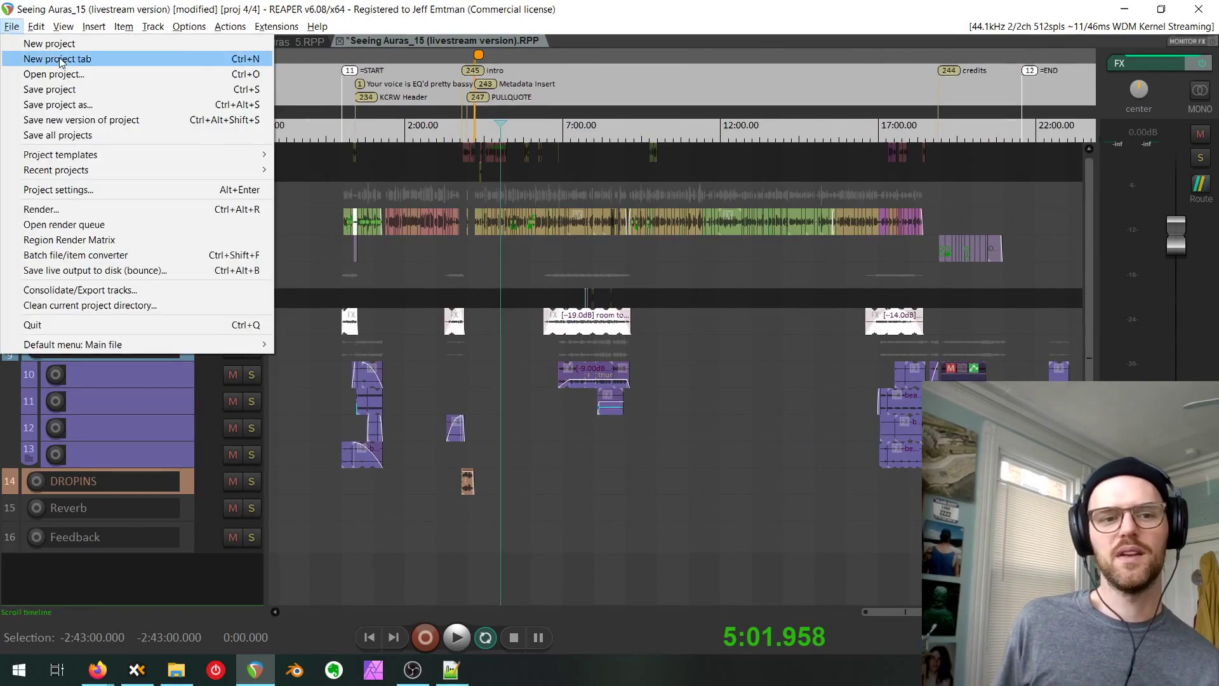
left_click(320, 237)
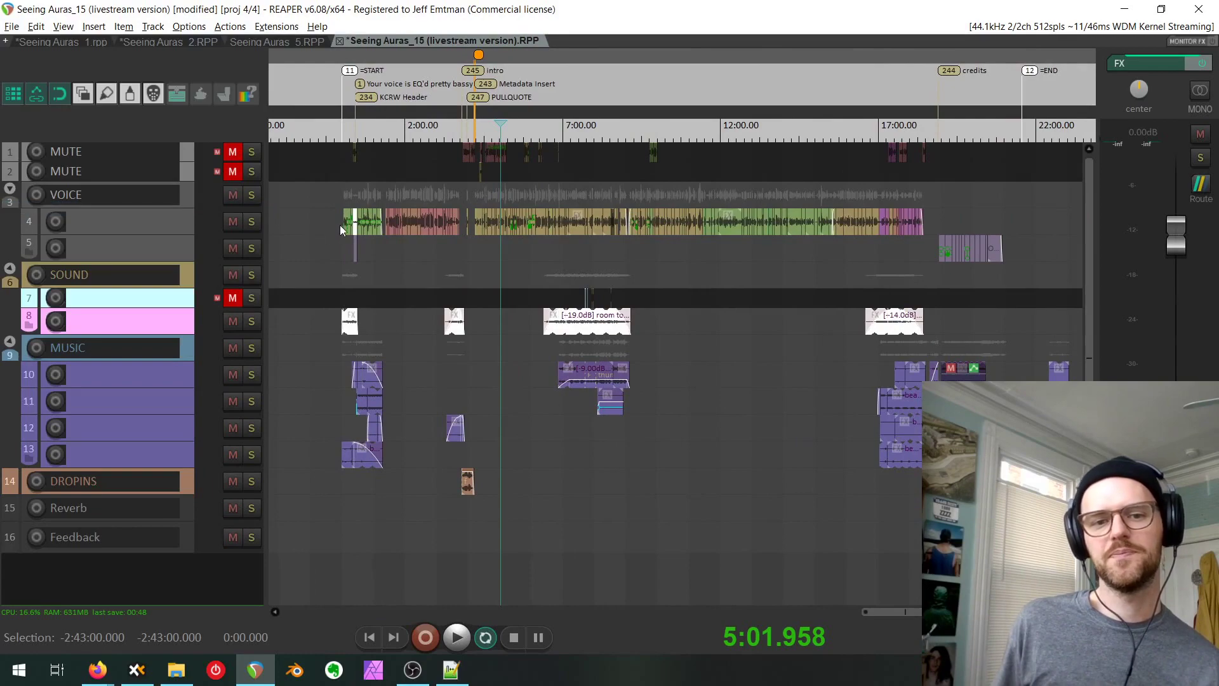
left_click_drag(470, 244, 776, 95)
scroll(362, 362, "left", 3)
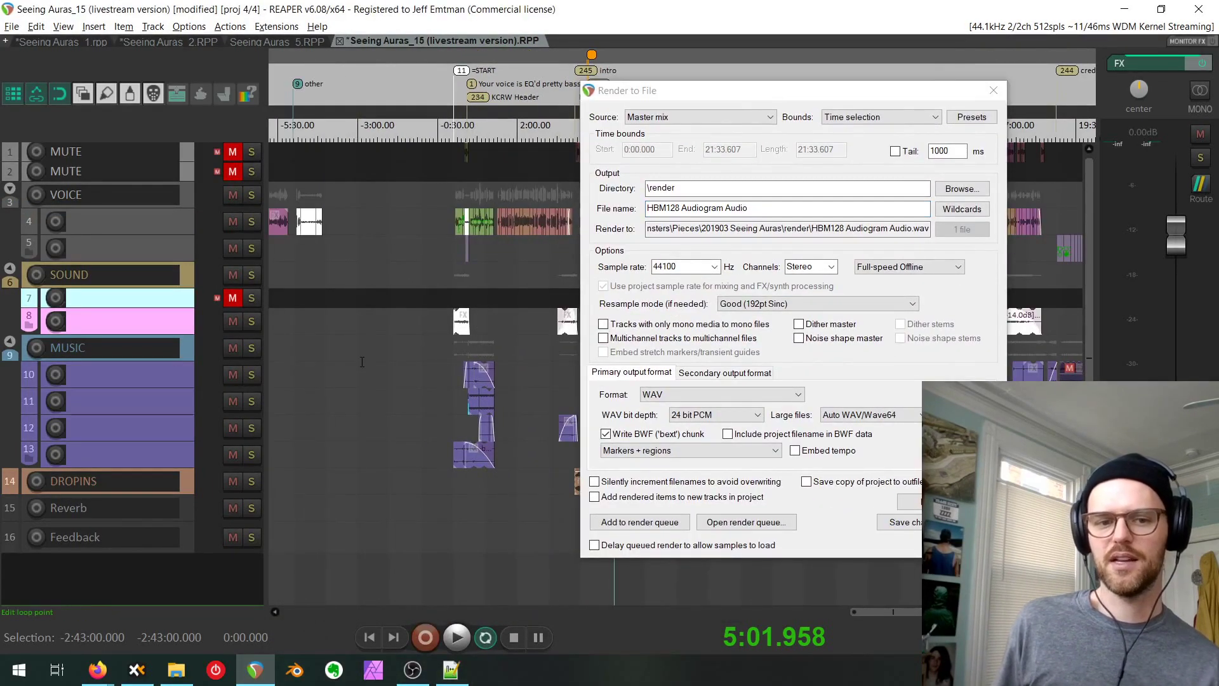
Try a time selection from -6:39.628 to -0:59.413 as render bounds, clear it, and return to the finished edit.
mouse_move(422, 376)
left_mouse_down()
mouse_move(273, 377)
mouse_move(404, 375)
left_mouse_up()
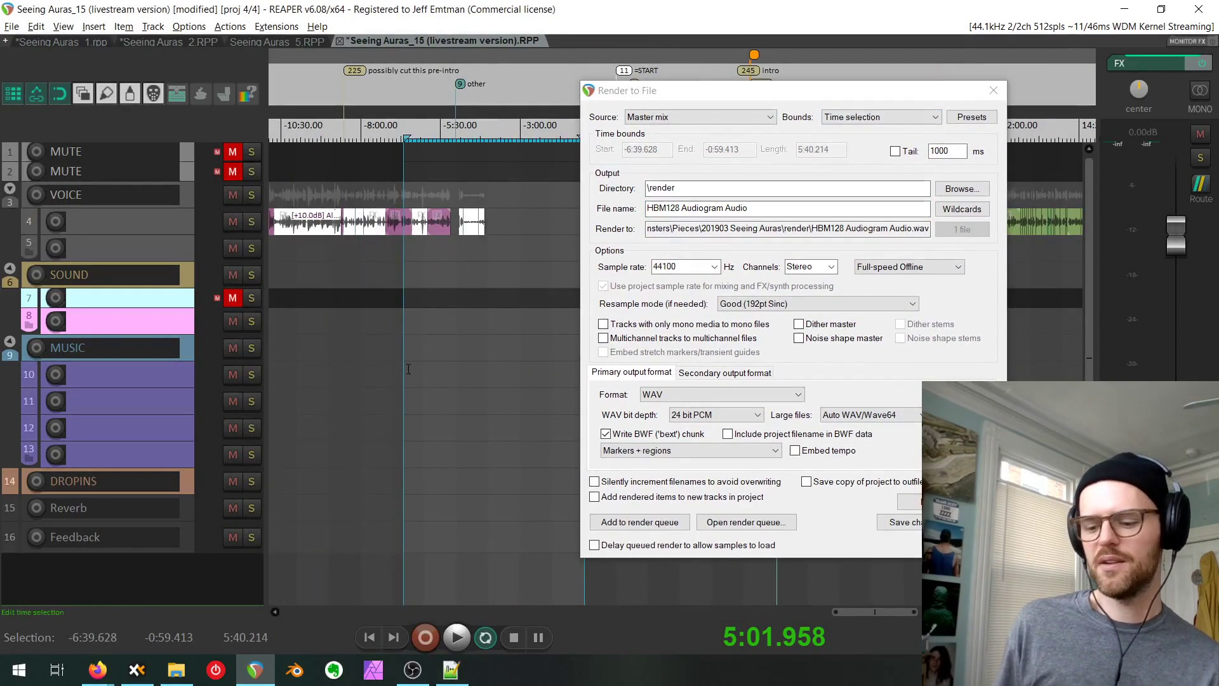
left_click(481, 373)
left_click_drag(490, 337, 149, 321)
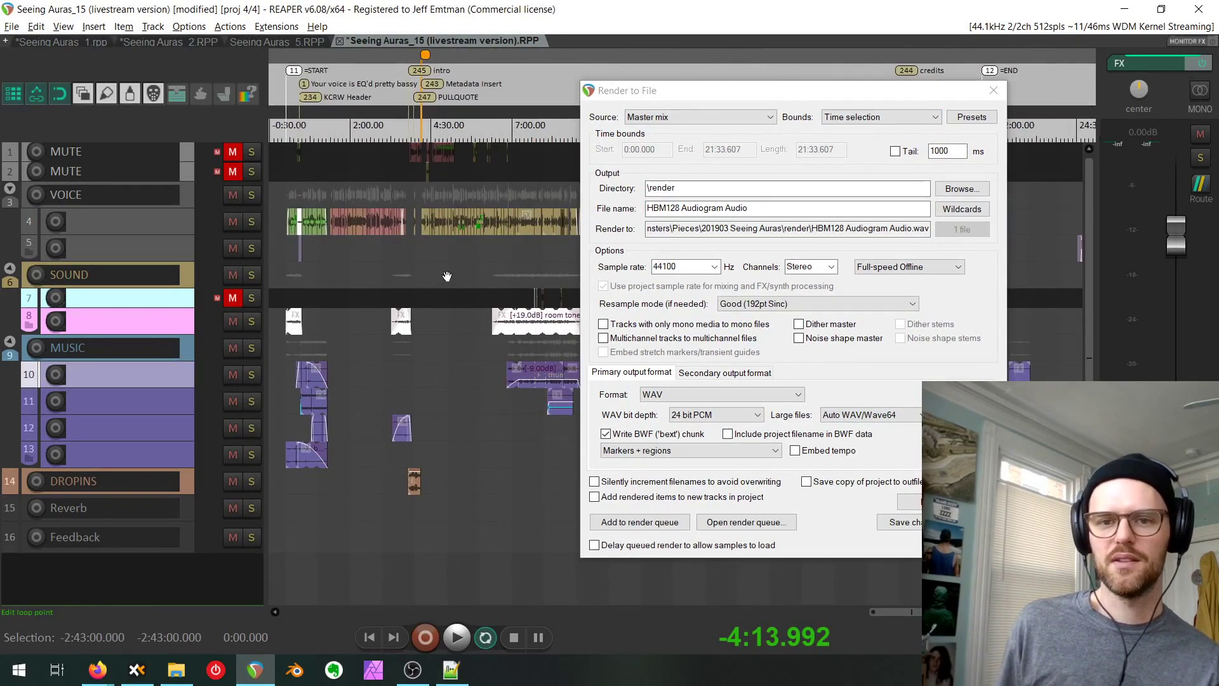
scroll(447, 276, "down", 4)
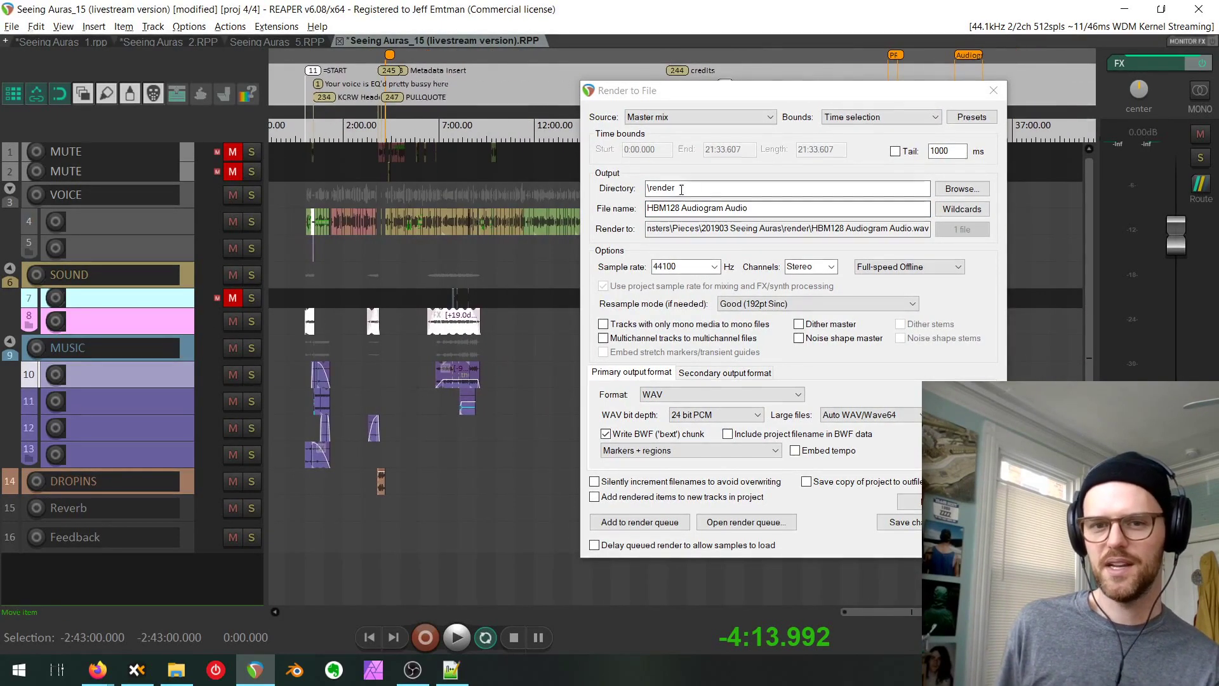
Set the render bounds to Entire project and move the dialog clear of the =END marker.
left_click(881, 118)
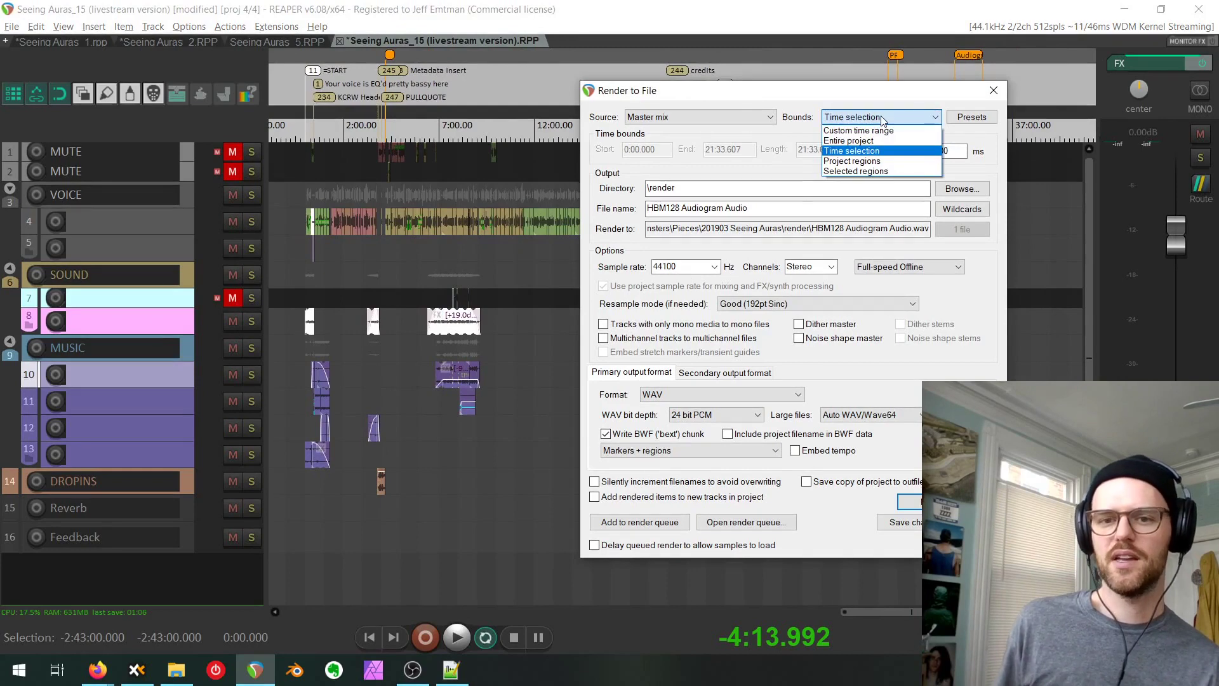
left_click(879, 141)
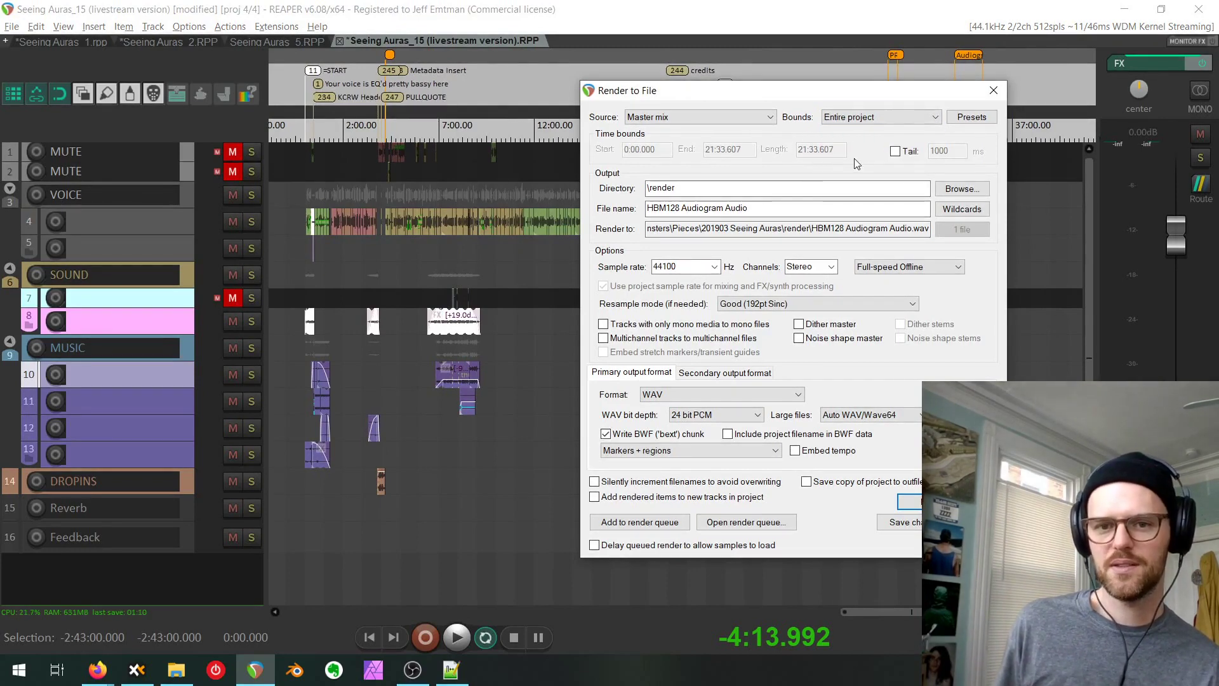
left_click_drag(816, 102, 654, 232)
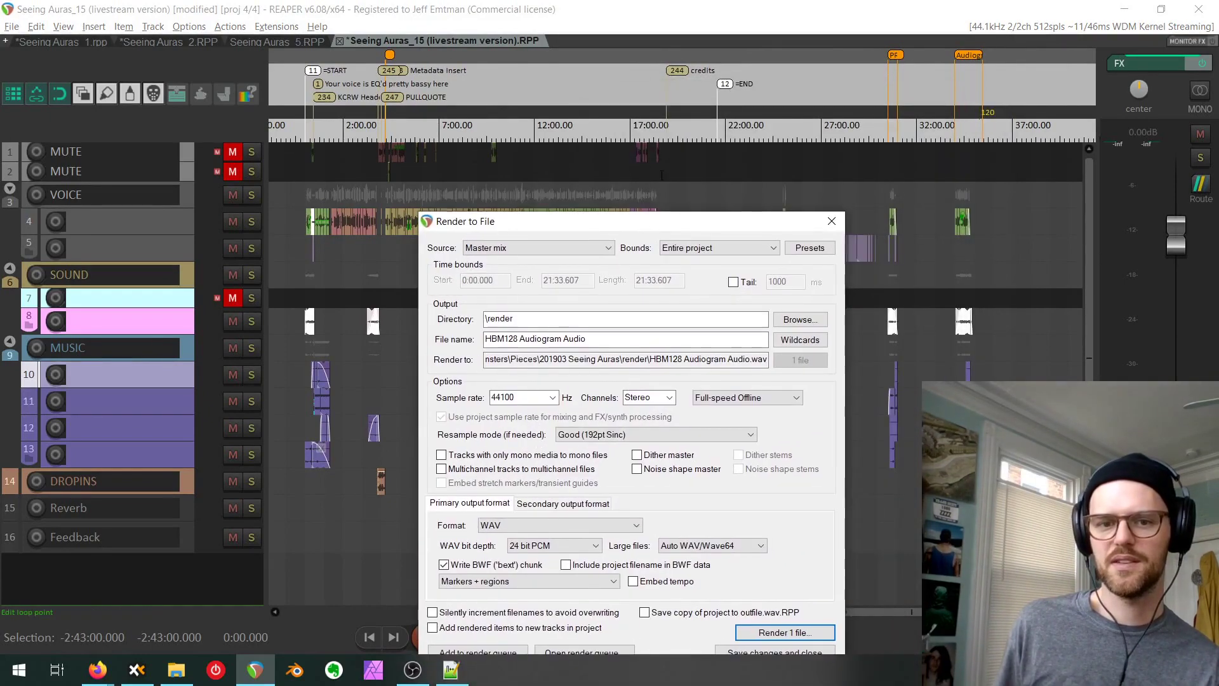
Move the =END marker to 28:26.257 and the =START marker to -5:39.022 and back to -0:00.135, closing the render dialog.
left_click_drag(726, 86, 856, 84)
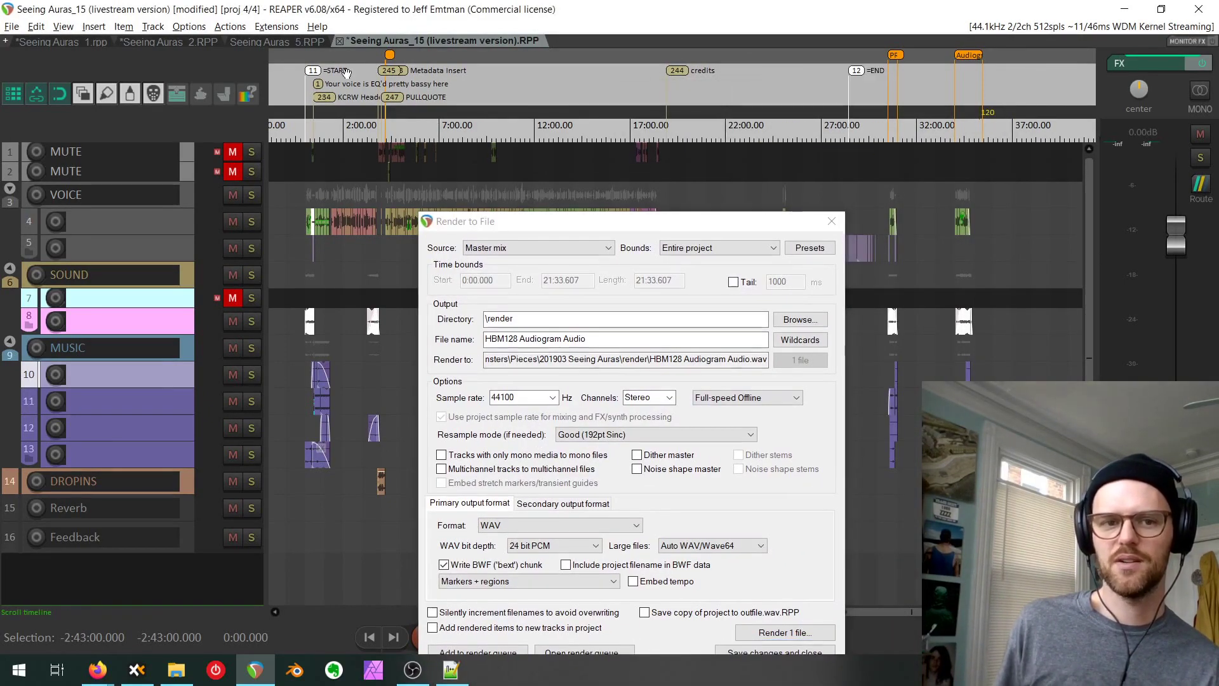
mouse_move(313, 72)
left_mouse_down()
mouse_move(274, 76)
mouse_move(327, 83)
left_mouse_up()
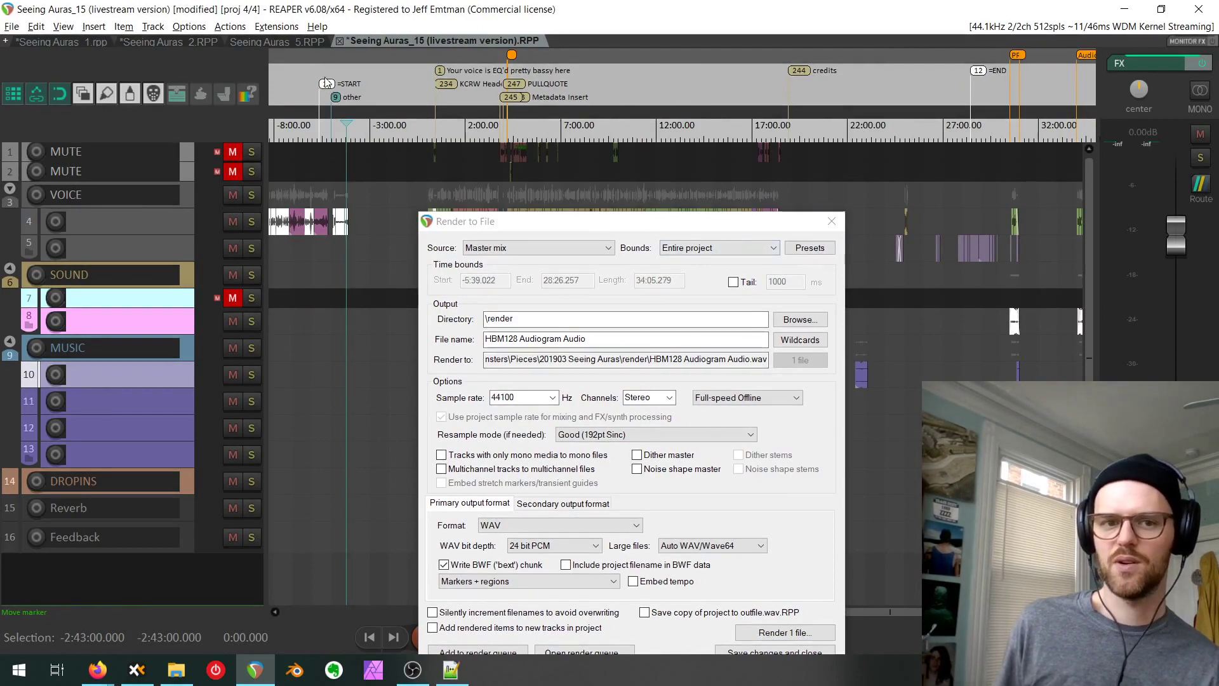
left_click_drag(327, 86, 435, 71)
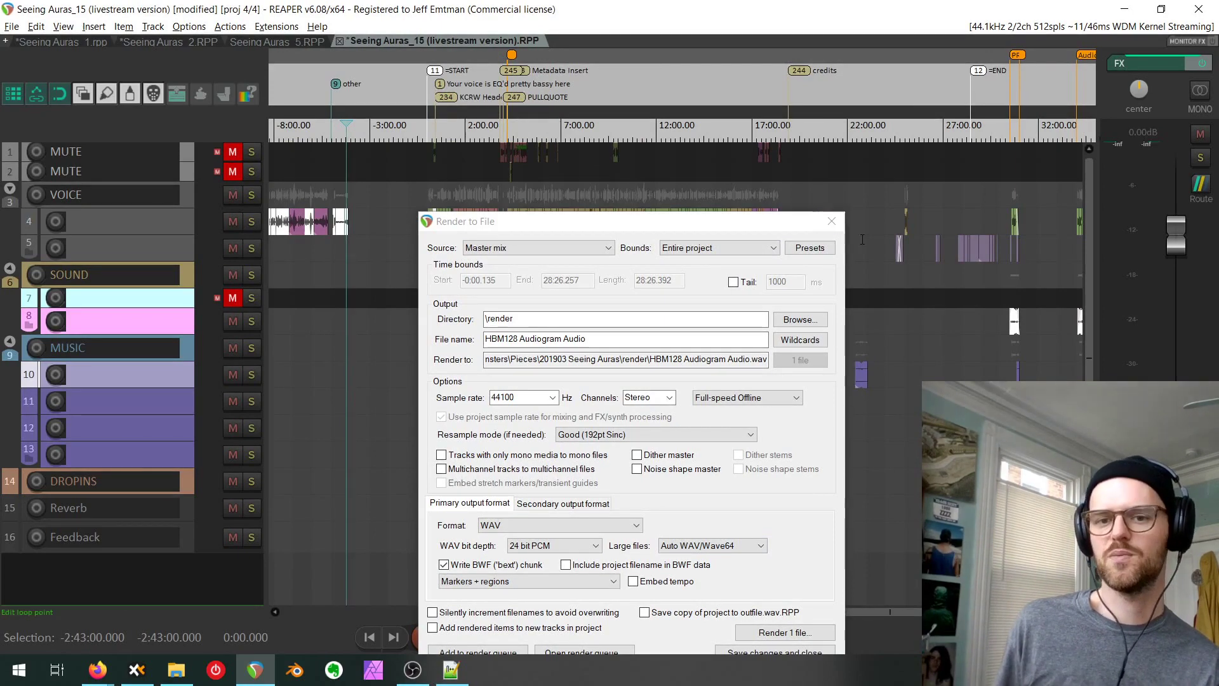
left_click(833, 222)
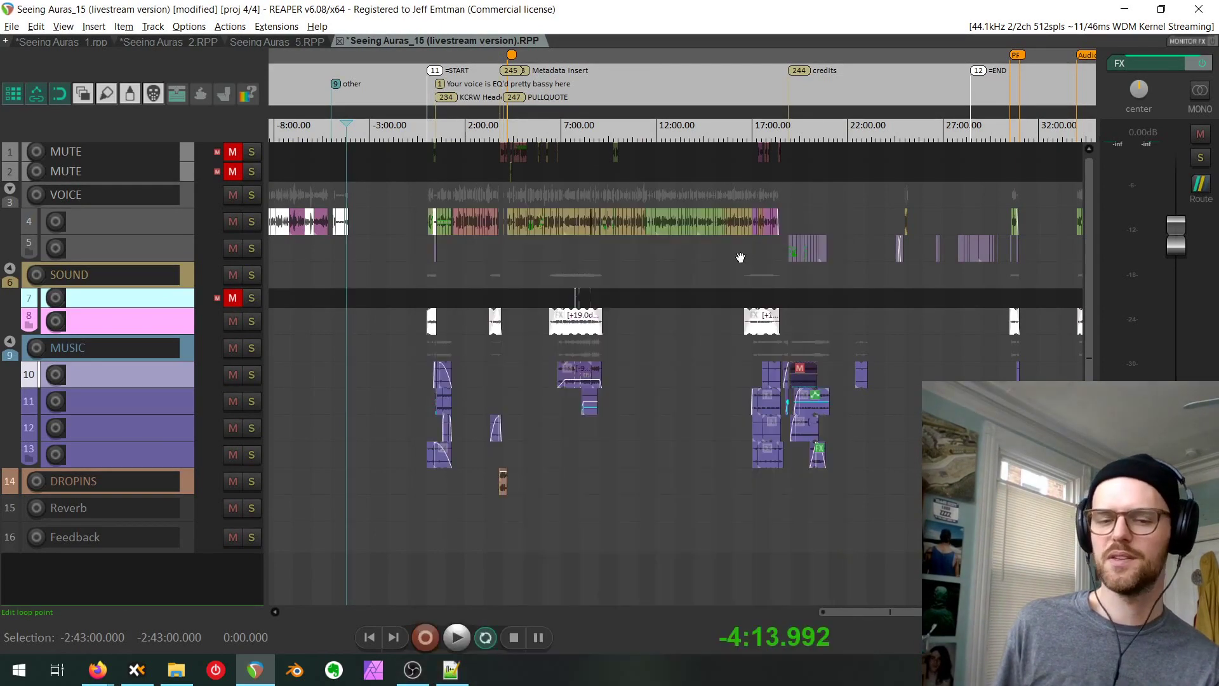
Examine the leftover clips and the promo and Audiogram regions around the =END marker, then view the finished edit again.
scroll(740, 258, "down", 5)
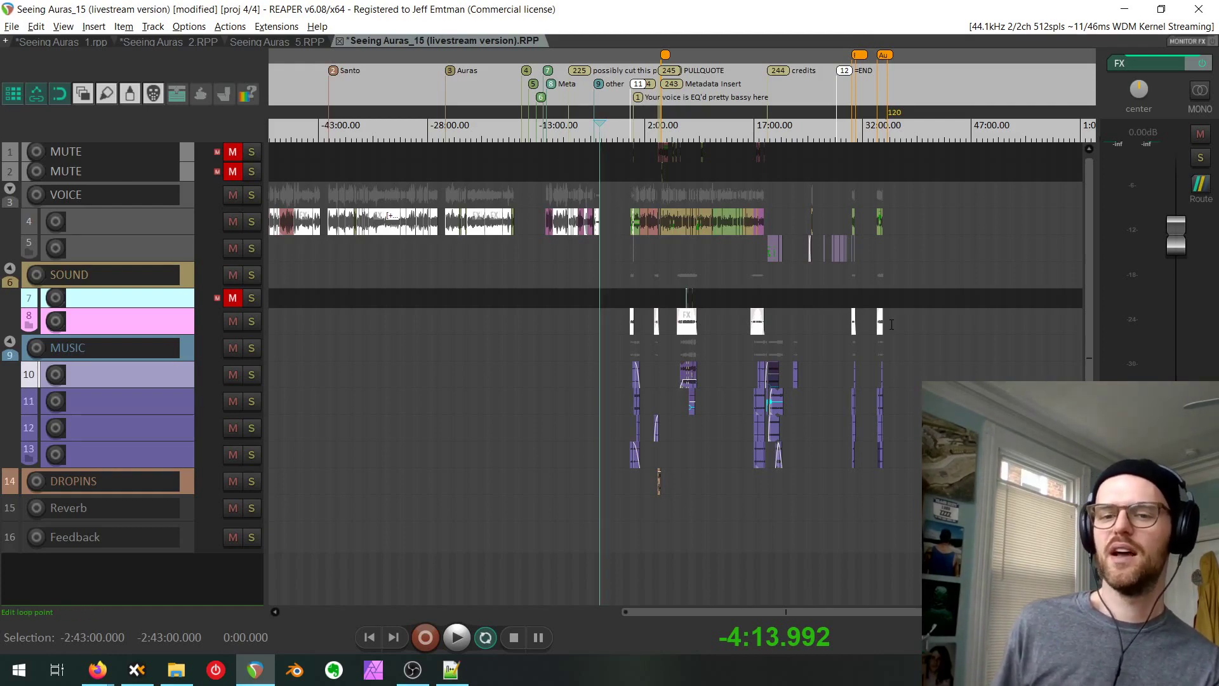
scroll(876, 268, "up", 3)
scroll(876, 219, "up", 4)
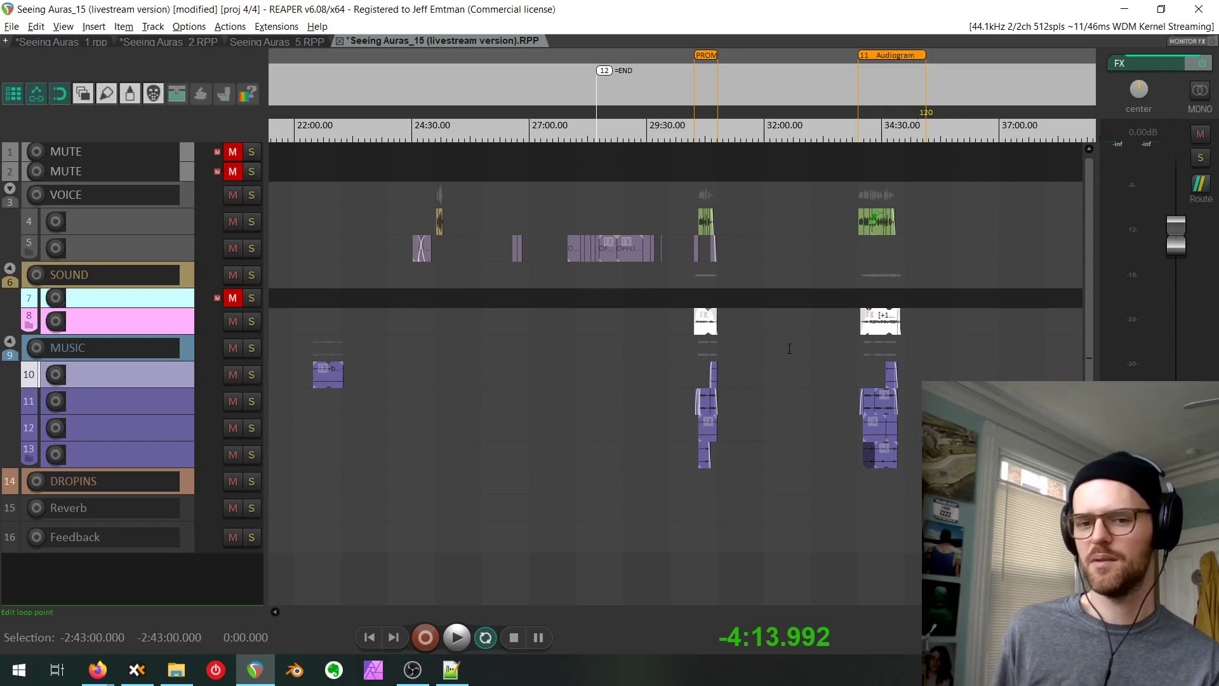
left_click_drag(480, 401, 1026, 368)
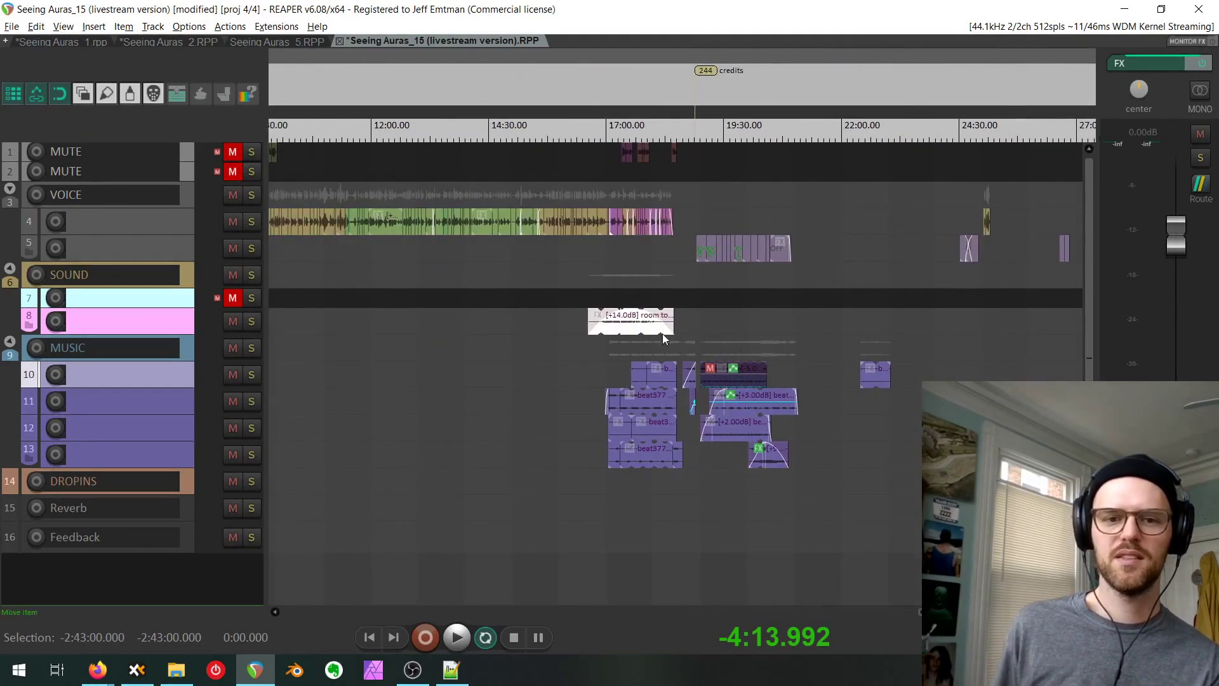
left_click_drag(569, 324, 895, 354)
scroll(895, 354, "down", 1)
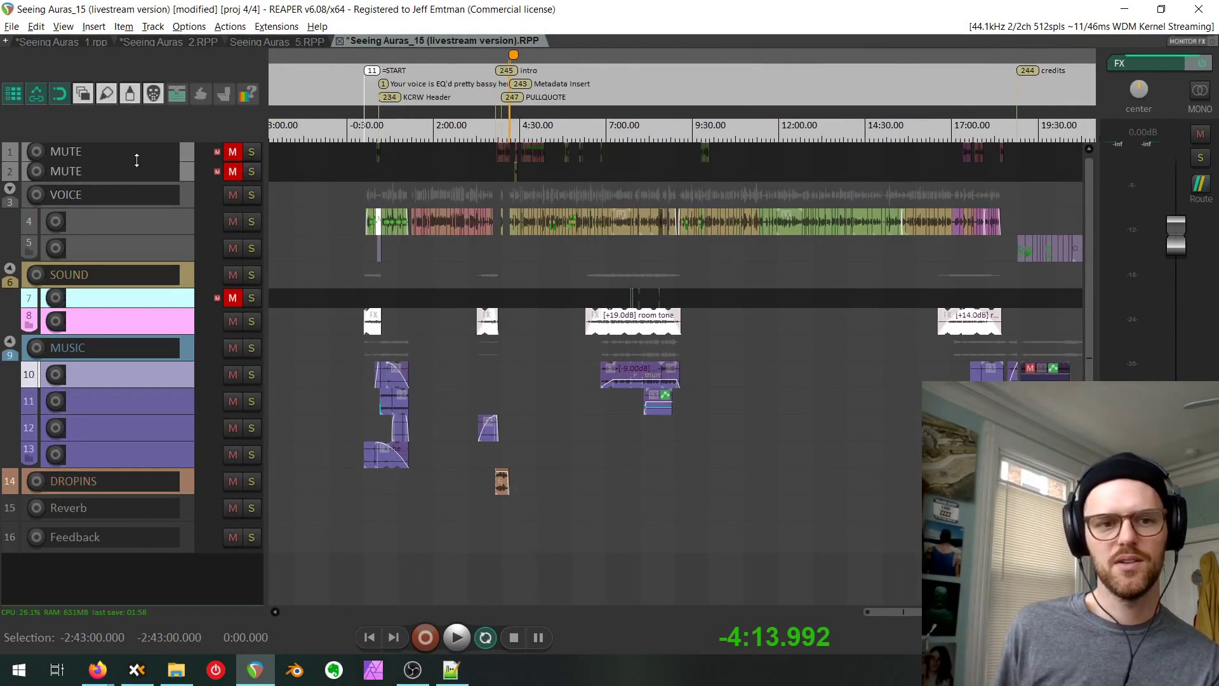
Enlarge both MUTE tracks and select the clip on the first one at 4:47.101.
left_click_drag(138, 162, 127, 211)
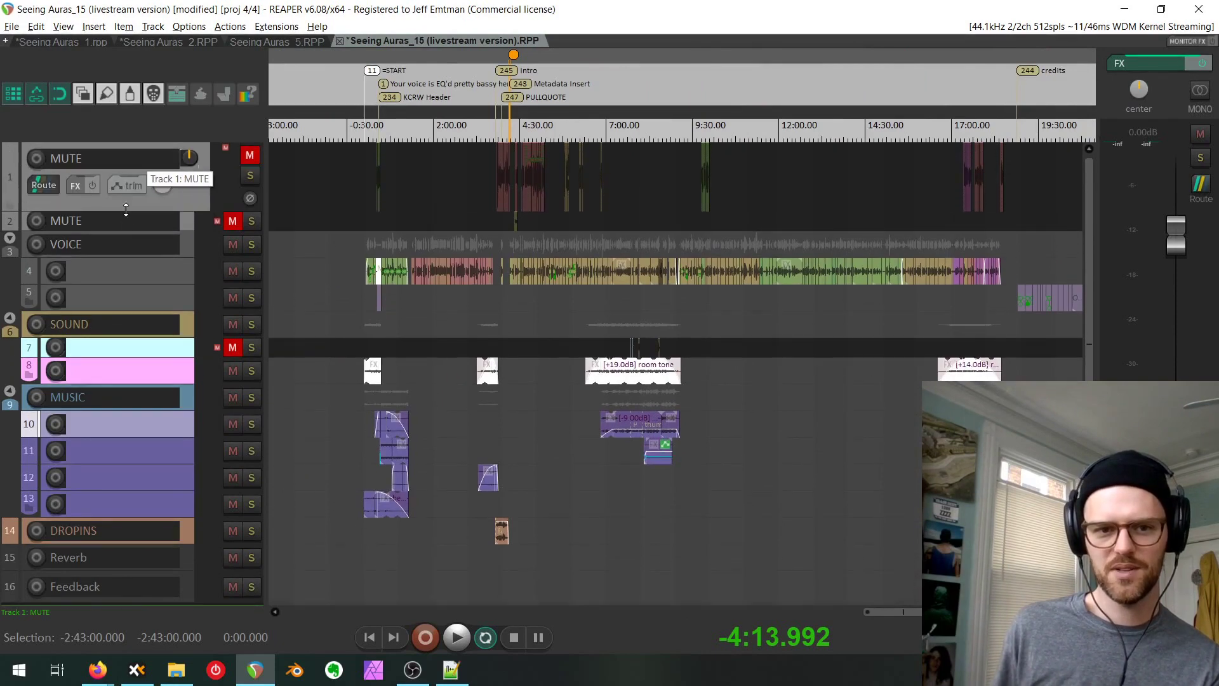
left_click_drag(131, 236, 130, 289)
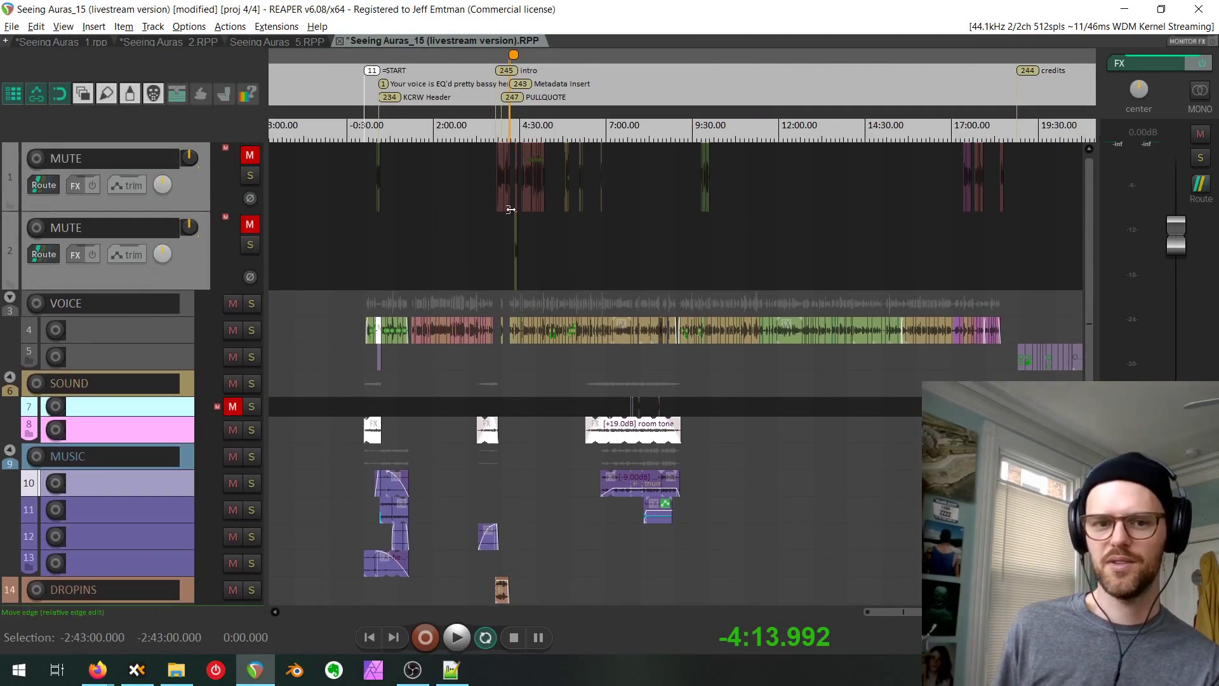
scroll(510, 209, "up", 6)
left_click(609, 189)
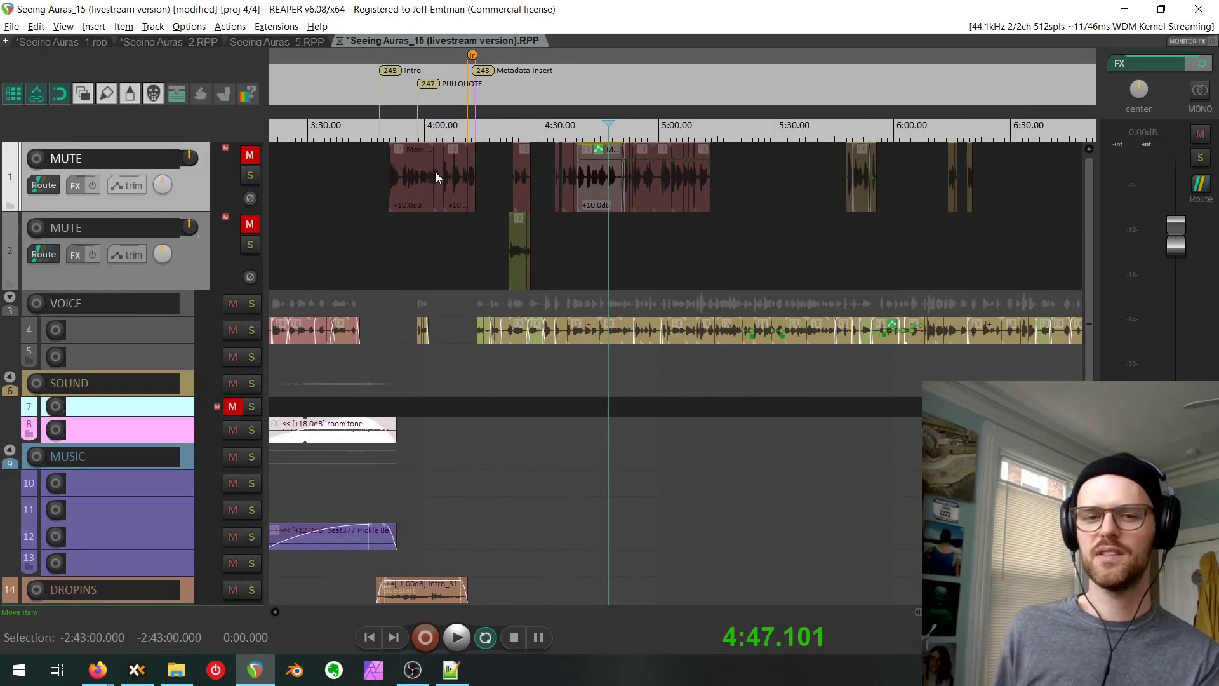
Try unmuting the first MUTE track and mute it again, then try soloing it and clear the solo.
left_click(250, 155)
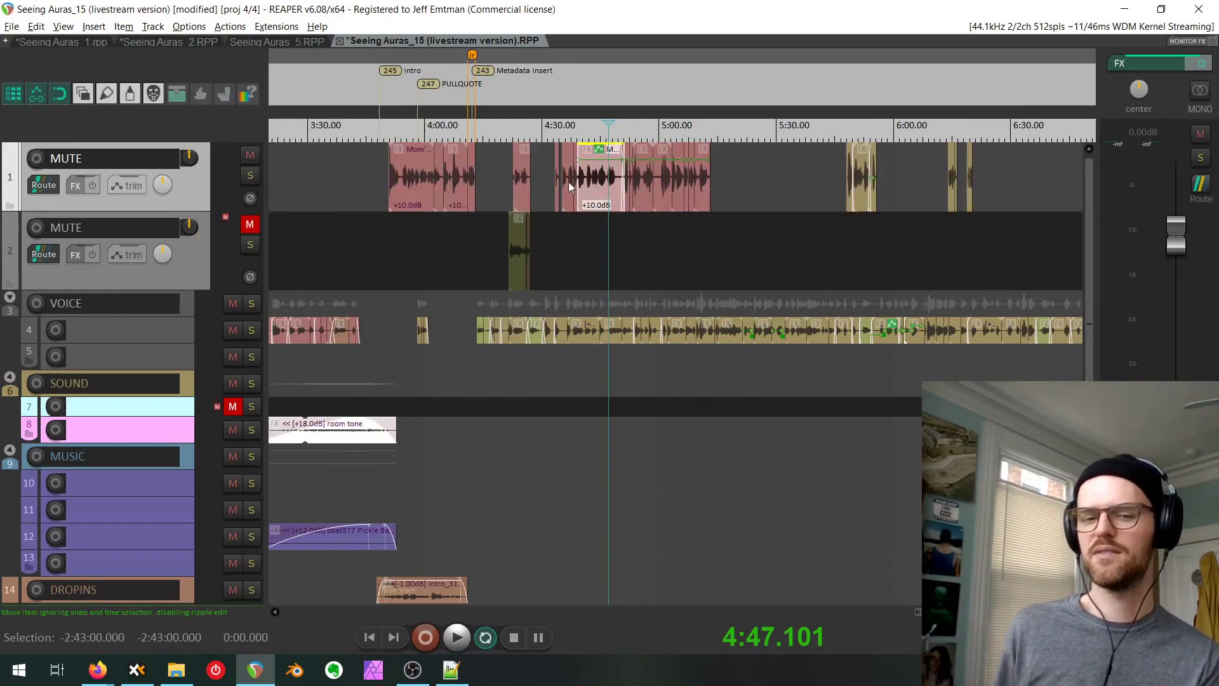
left_click(253, 155)
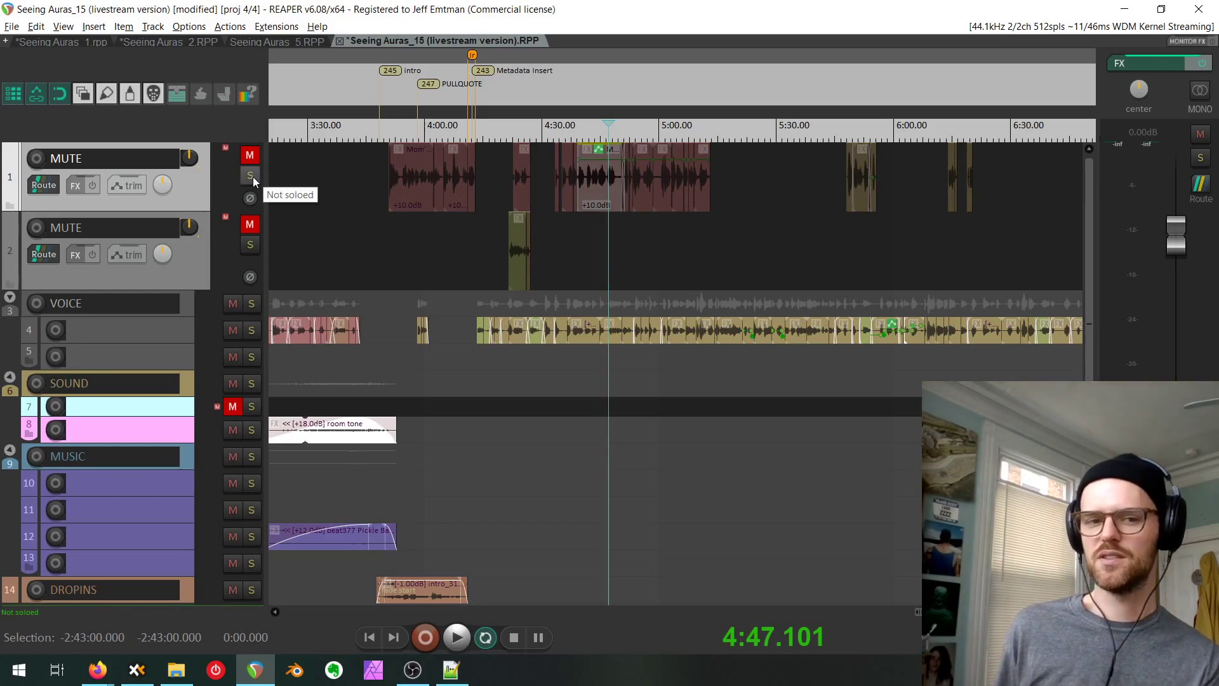
left_click(250, 176)
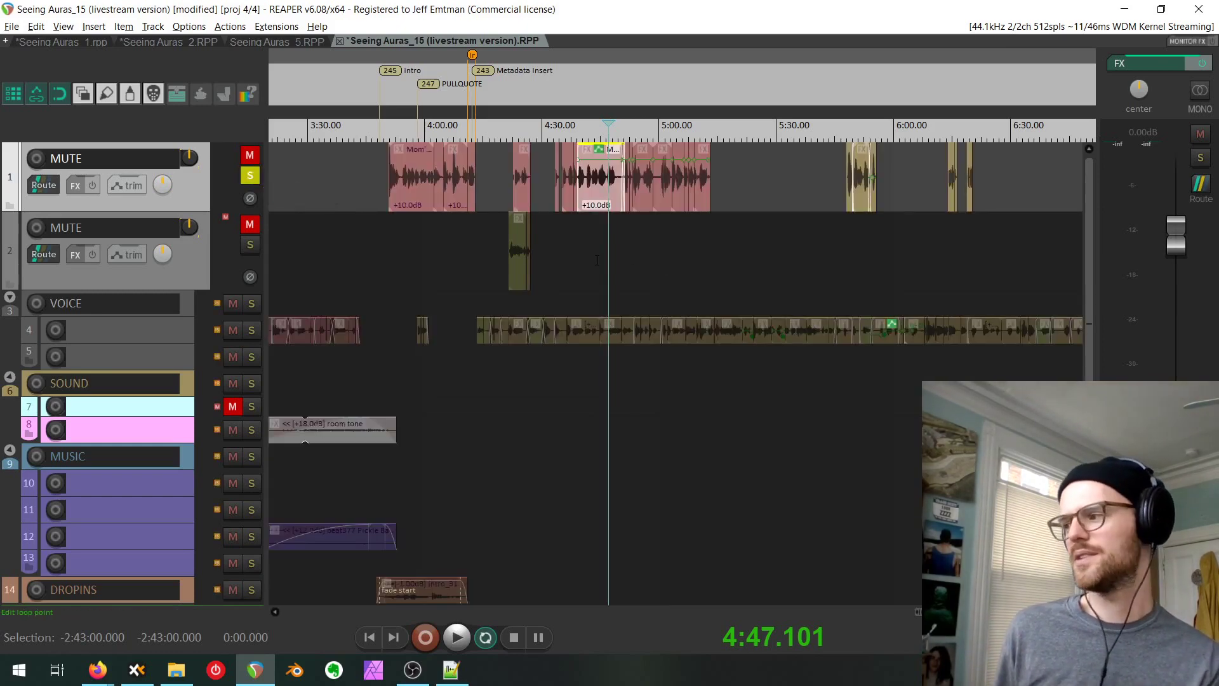
left_click(250, 176)
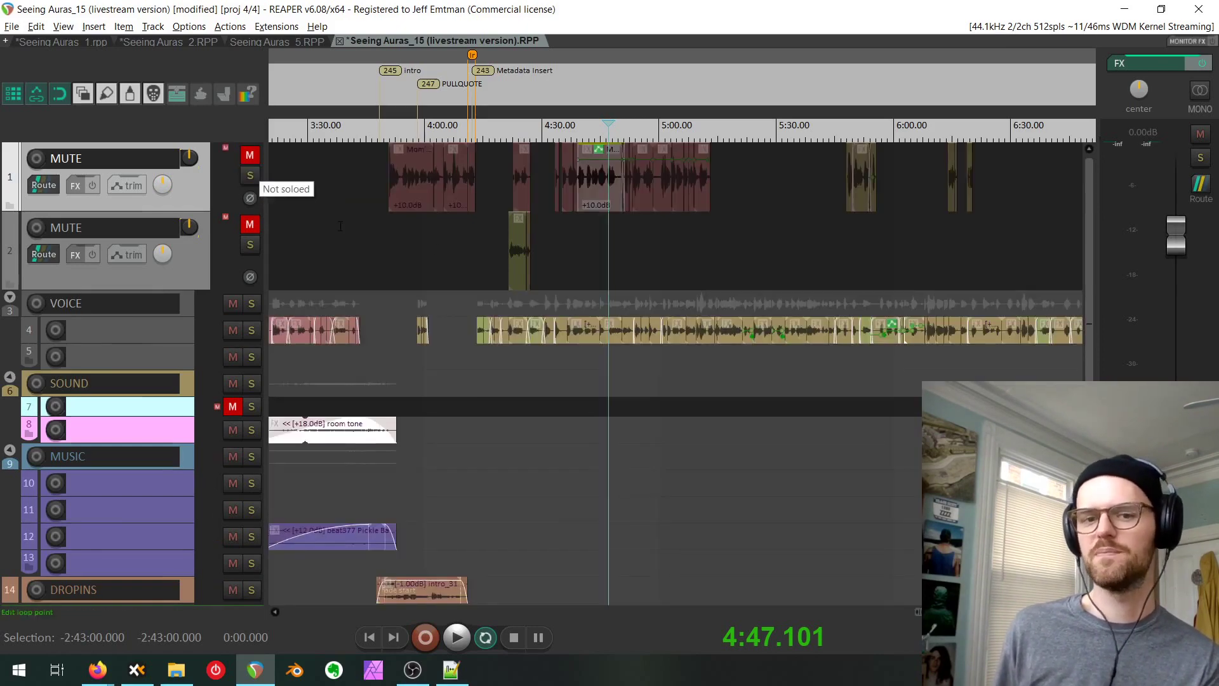
Select the MUSIC folder track and show its volume and Reverb send envelope lanes at the opening music.
left_click_drag(504, 464, 692, 439)
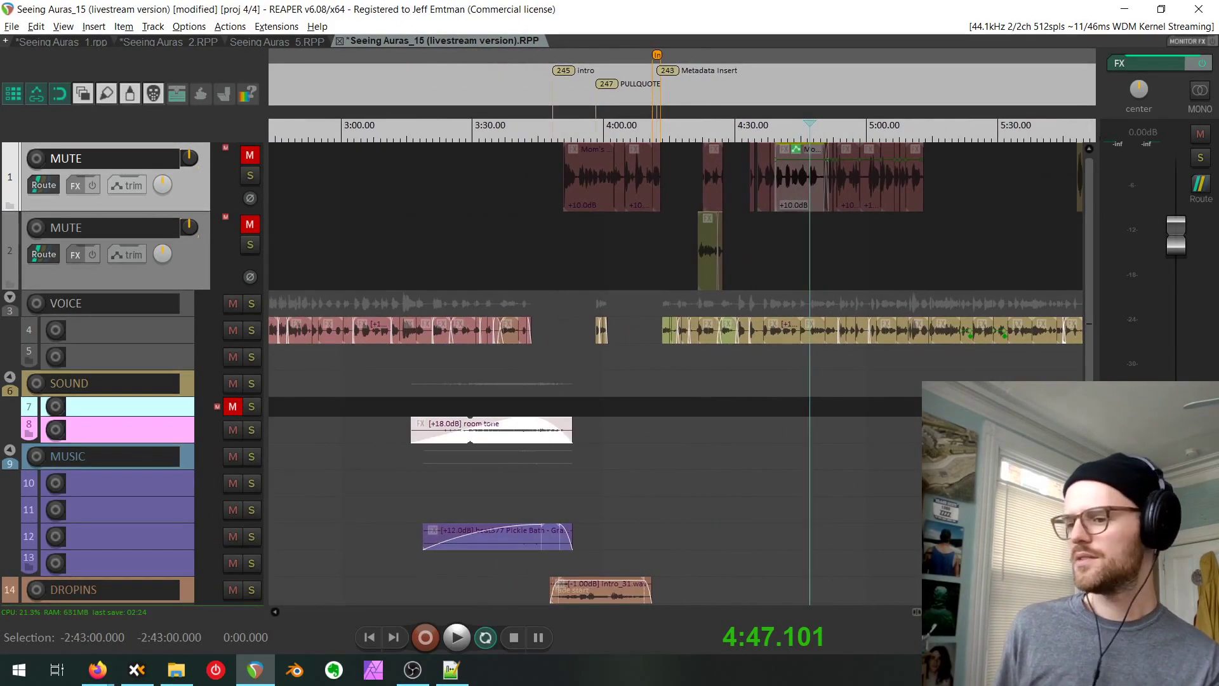
key("alt+Tab")
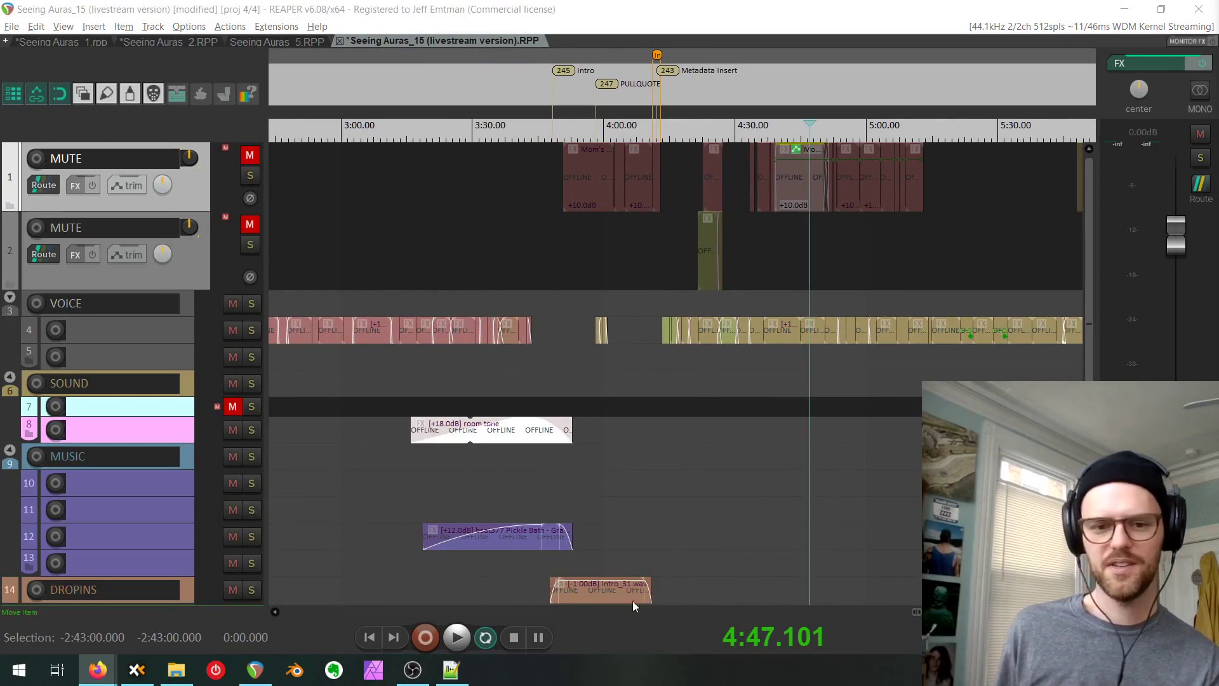
left_click_drag(493, 537, 682, 382)
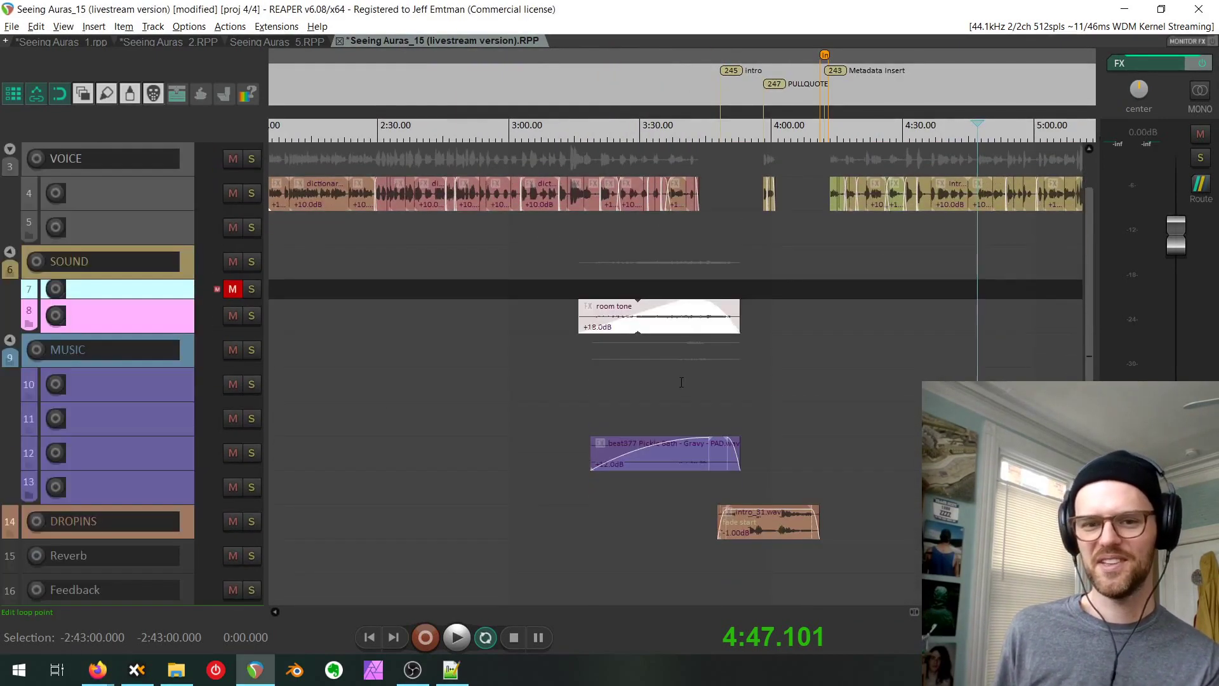
left_click_drag(474, 413, 856, 455)
scroll(855, 454, "down", 3)
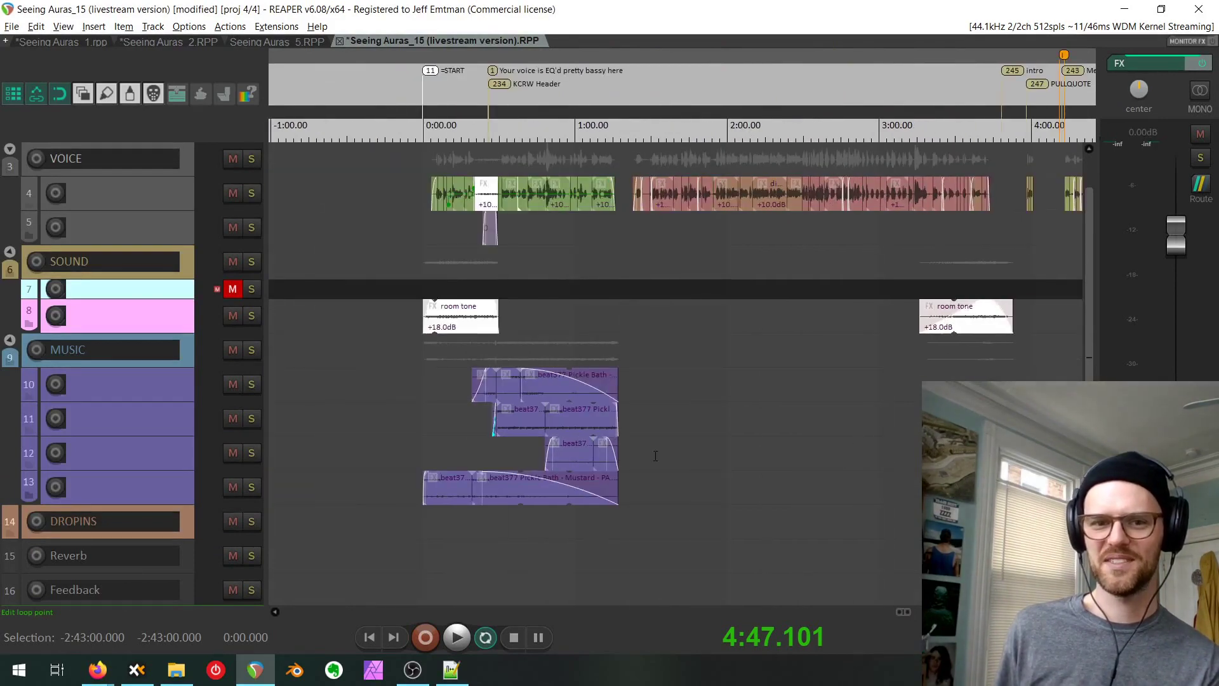
scroll(607, 487, "up", 3)
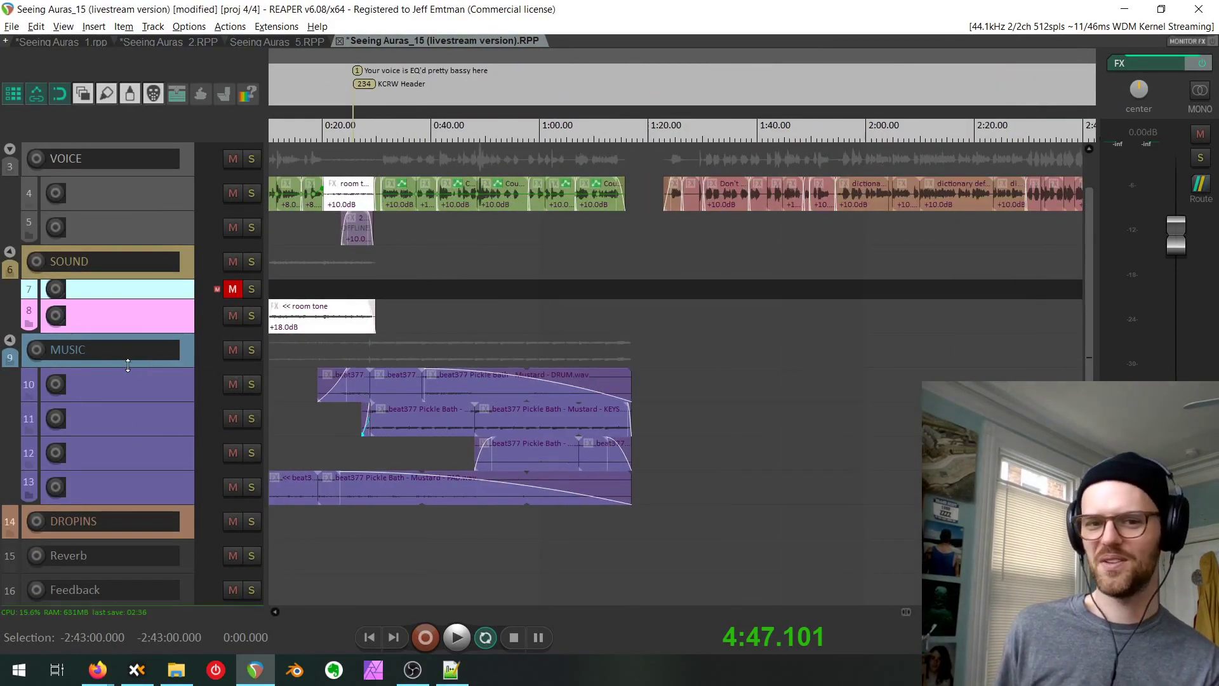
left_click(186, 343)
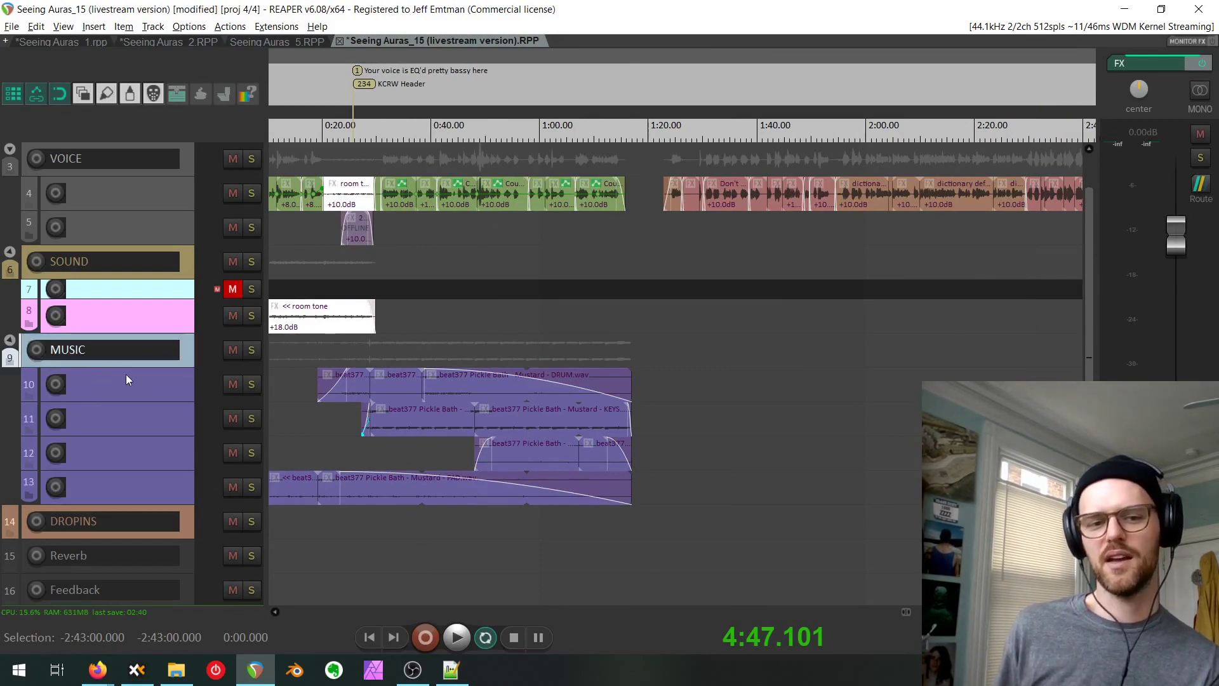
key("v")
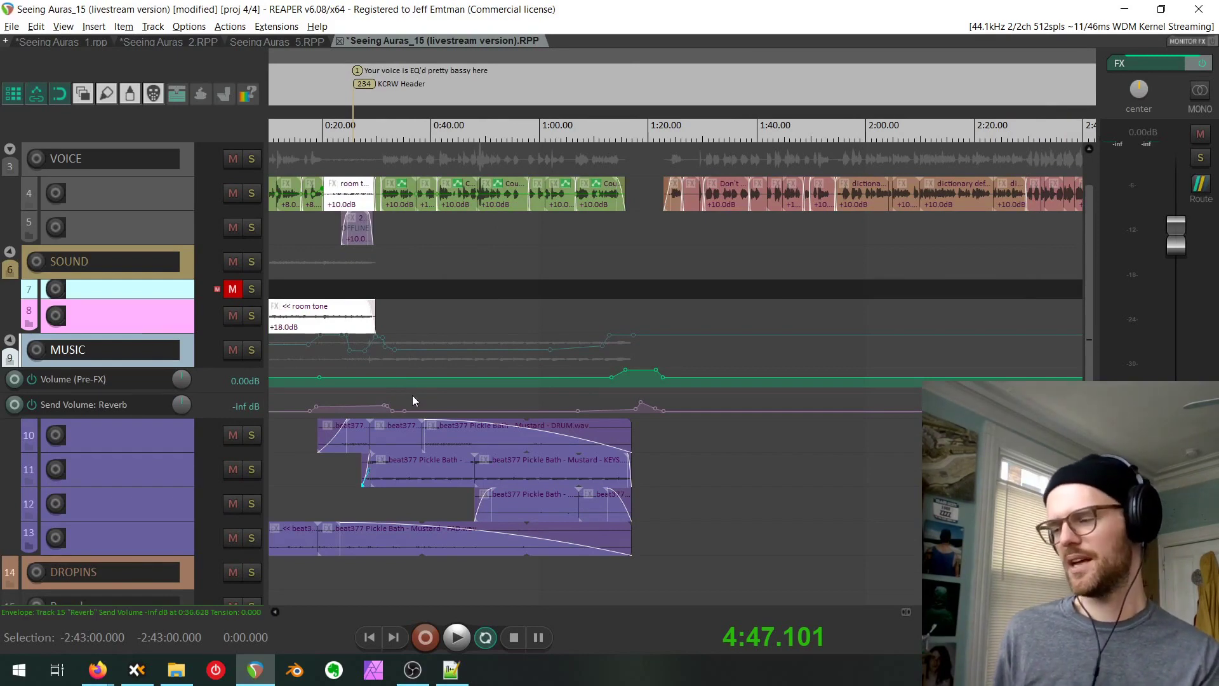
Enlarge the MUSIC track's Reverb send volume envelope lane around the end of the opening music.
scroll(634, 417, "down", 1)
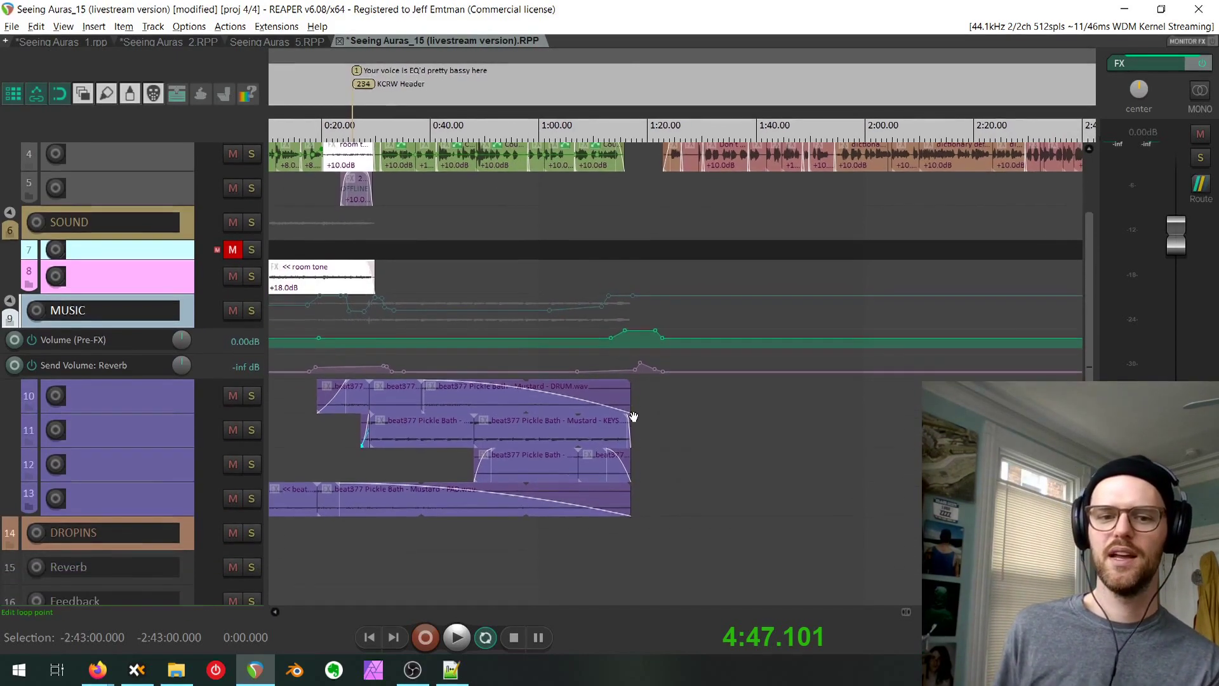
scroll(633, 416, "down", 1)
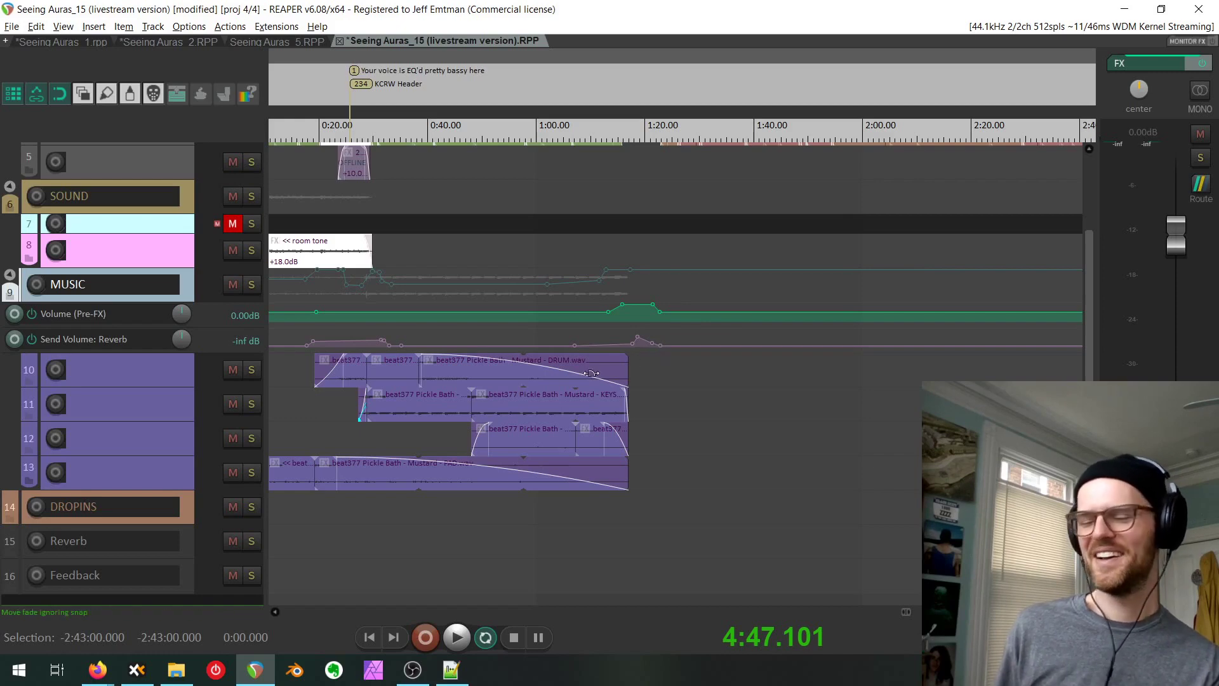
scroll(640, 451, "up", 5)
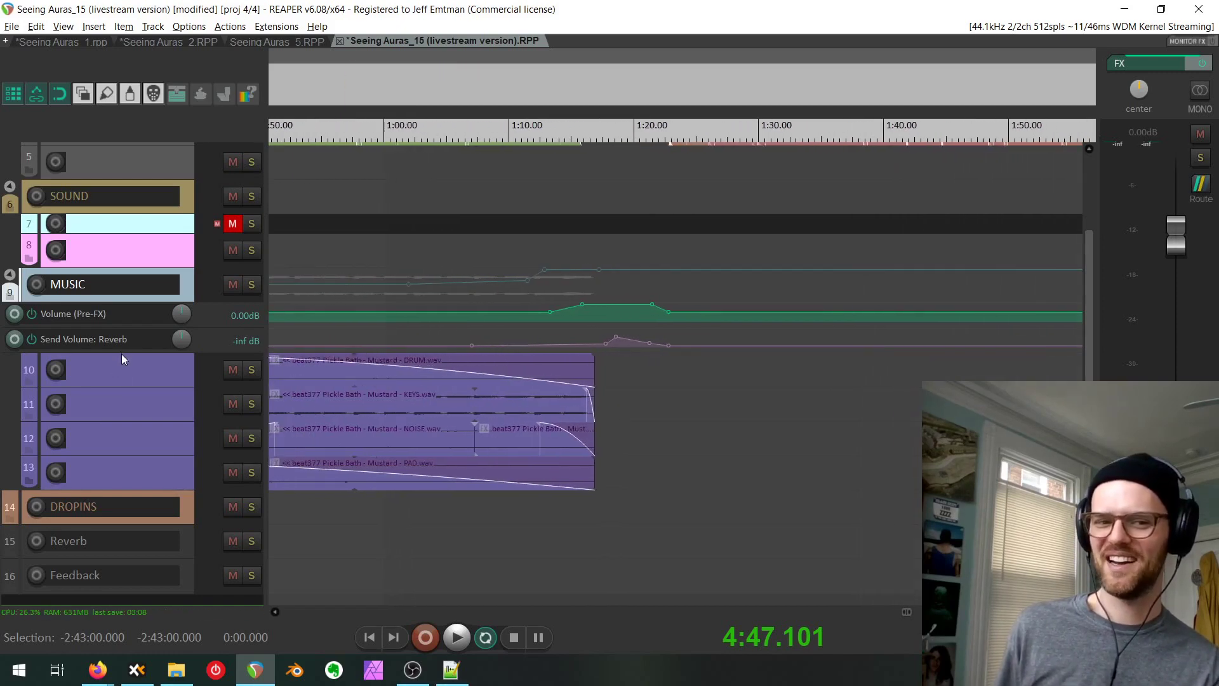
left_click_drag(124, 353, 121, 402)
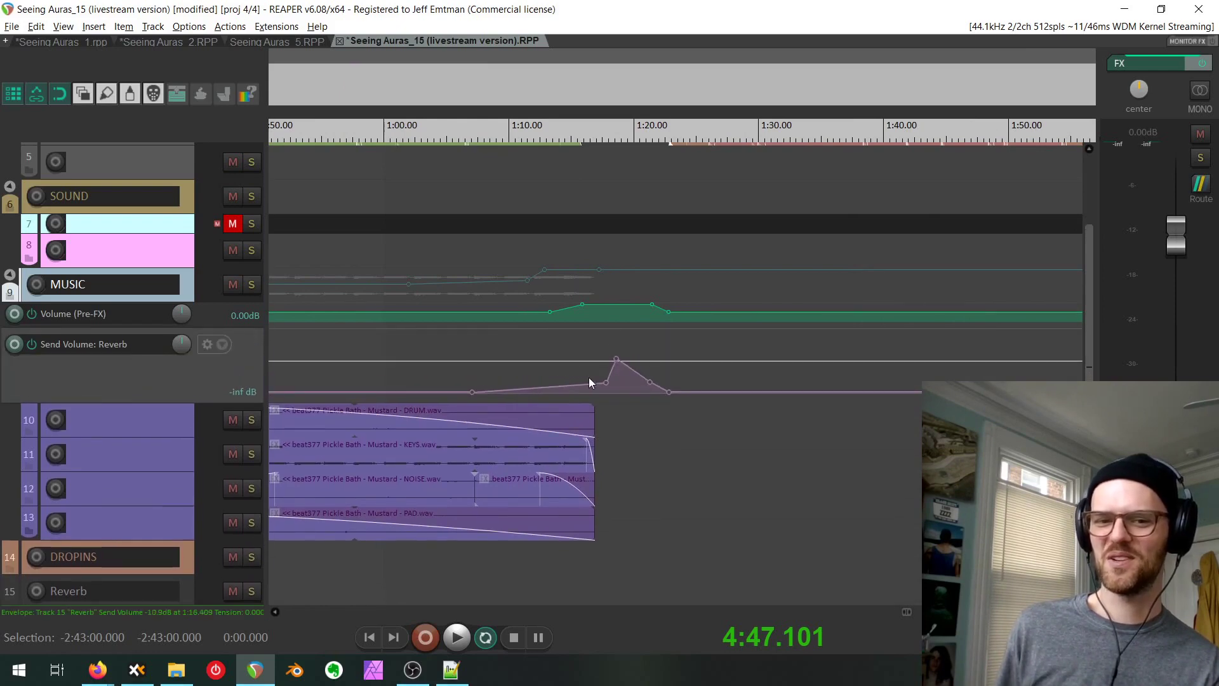
Play the edit from 1:03.296 through the Reverb send swell at the end of the opening music, then stop.
left_click_drag(486, 343, 535, 395)
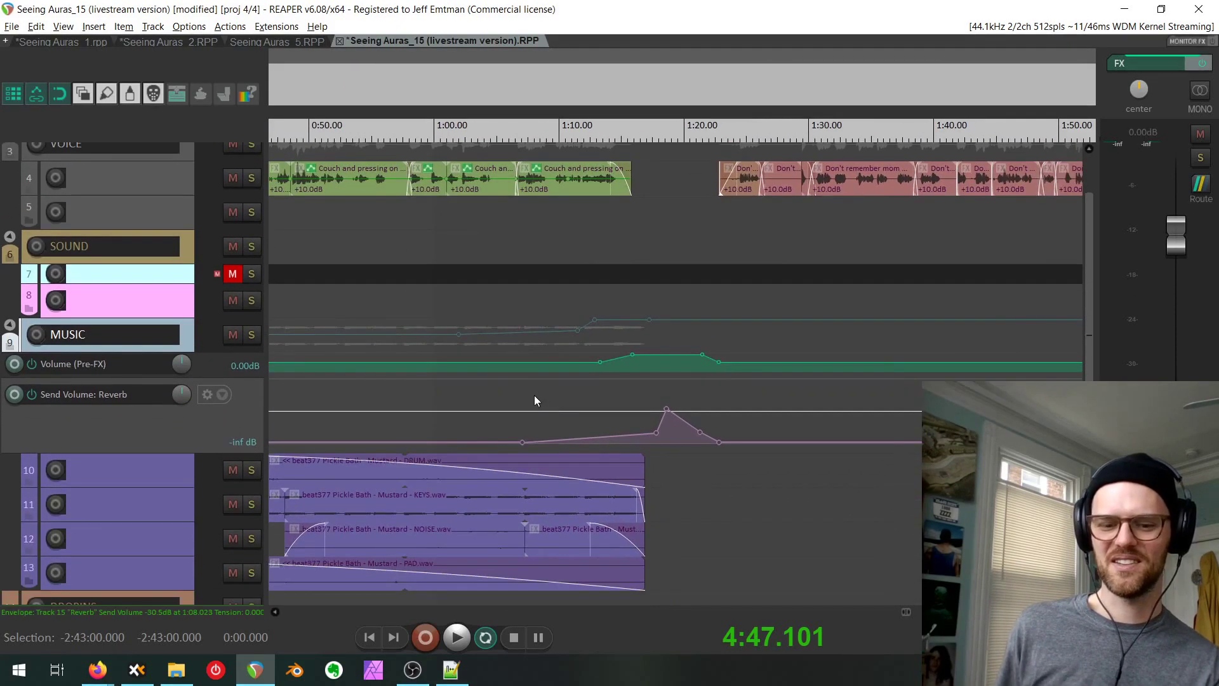
left_click(475, 401)
key("space")
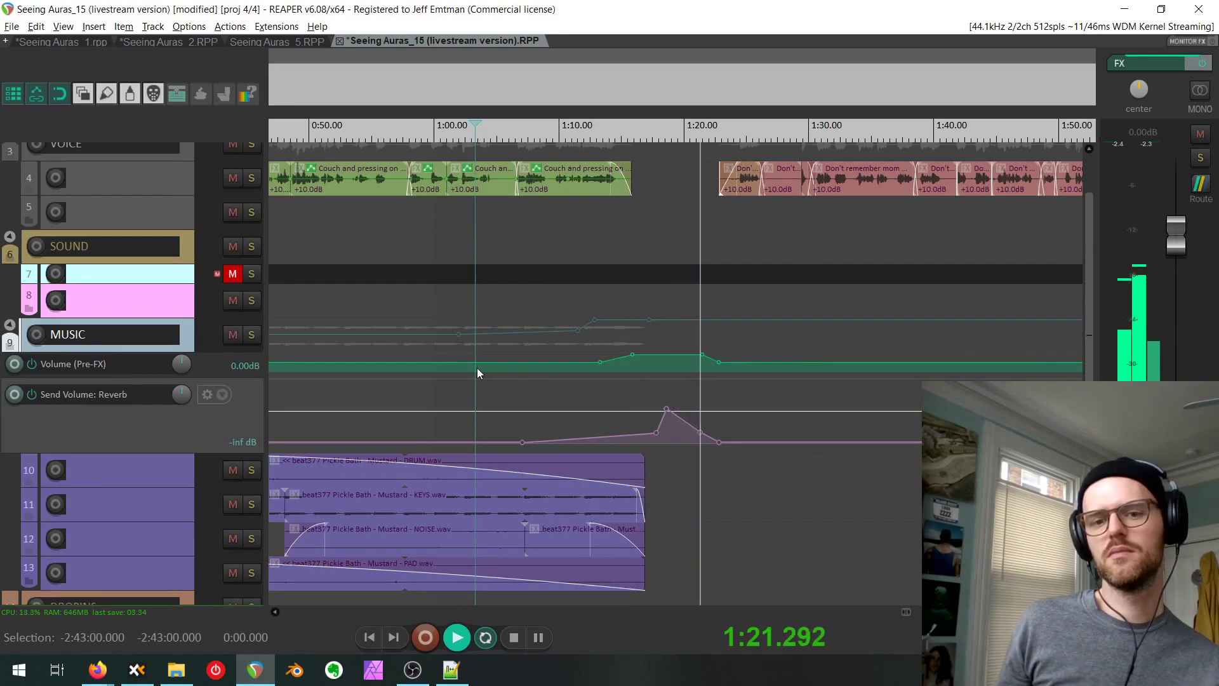
key("space")
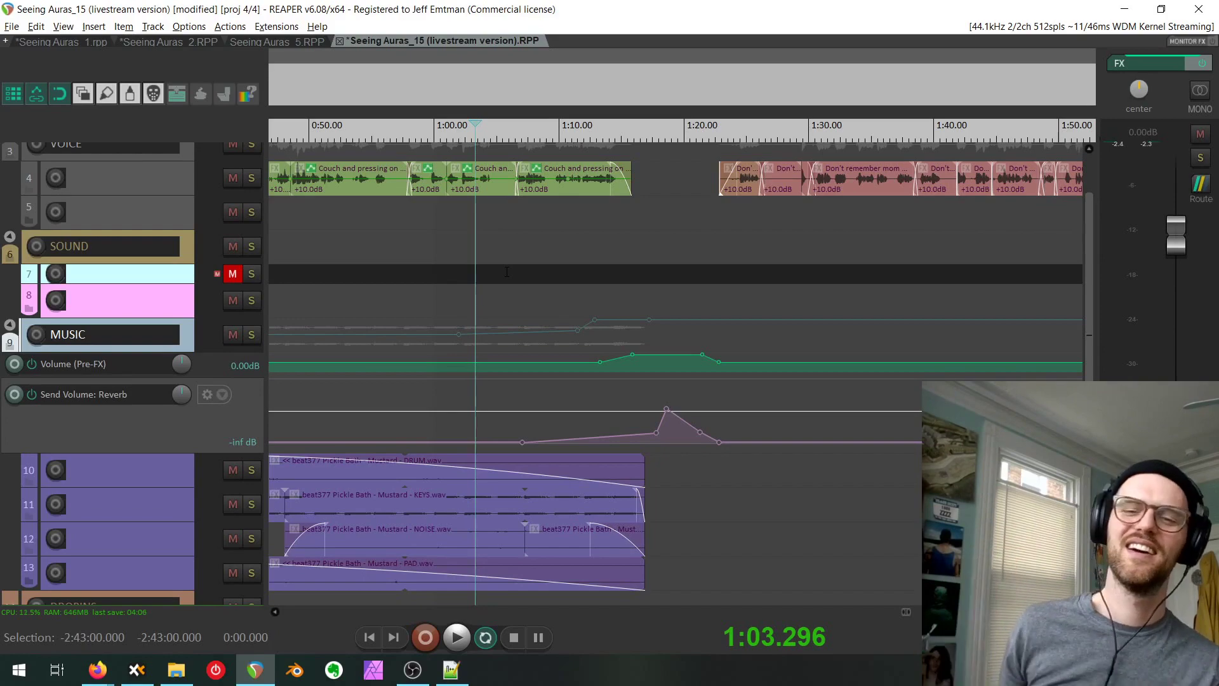
Play the edit from 0:16.803 through the earlier Reverb send rise where the drum clip fades in, then stop.
scroll(572, 261, "down", 5)
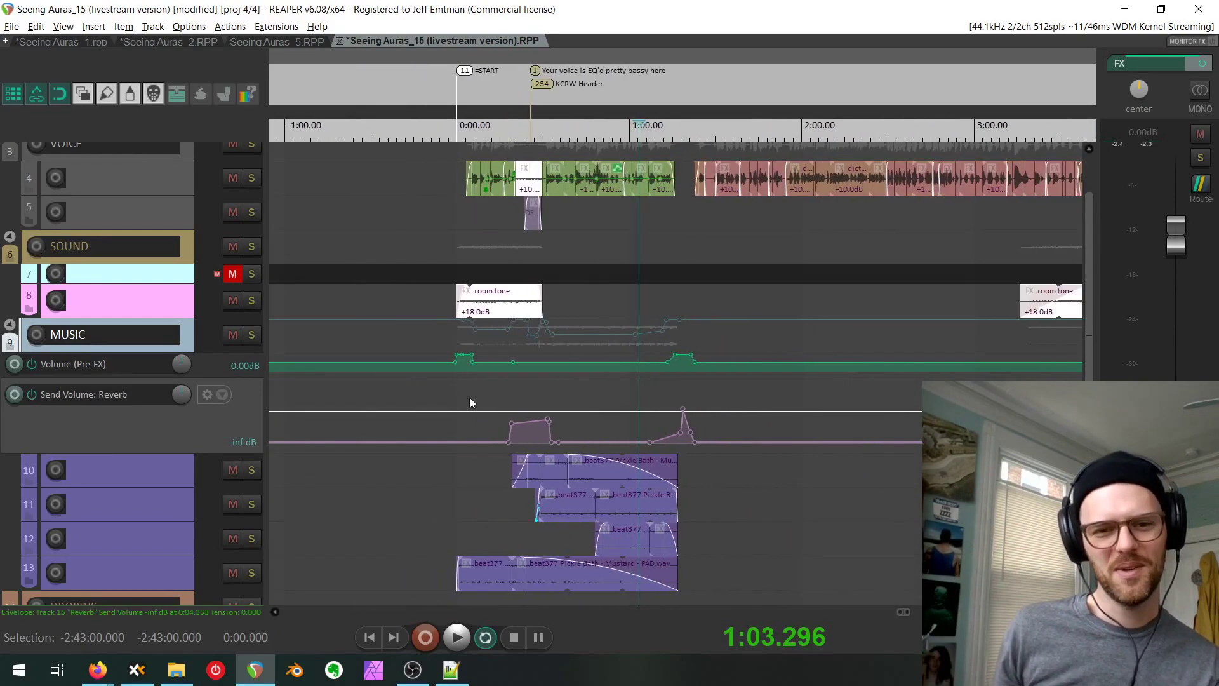
scroll(478, 353, "up", 5)
left_click_drag(572, 335, 567, 337)
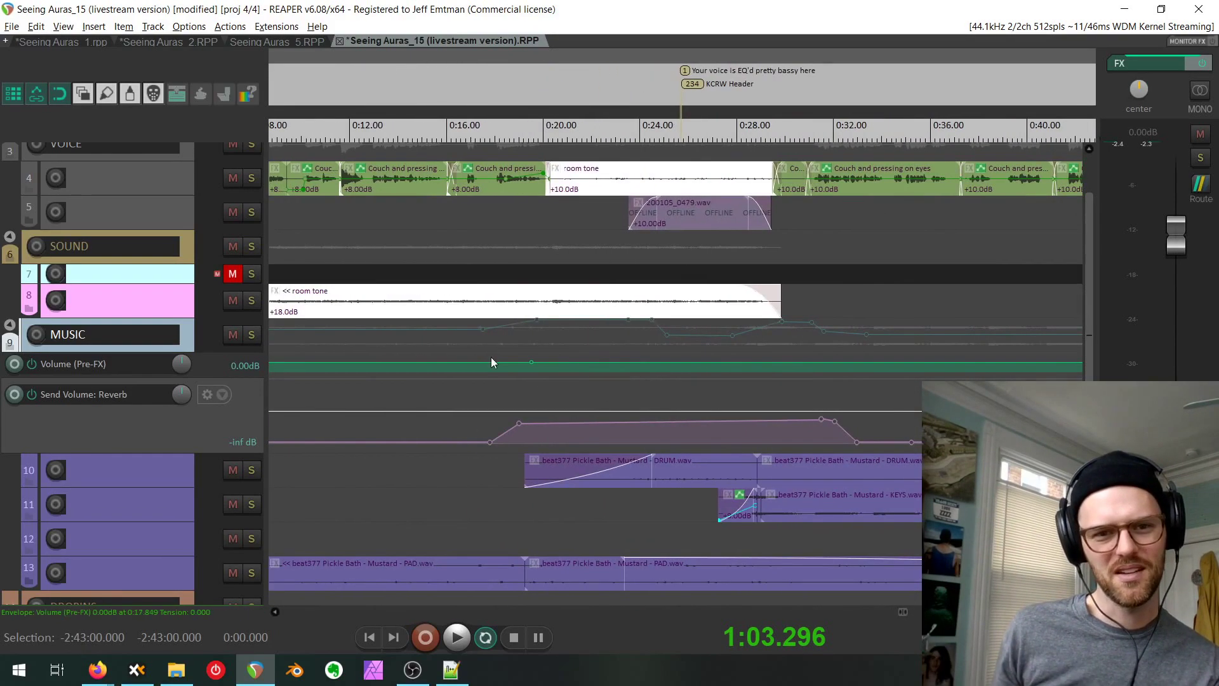
left_click_drag(548, 381, 466, 388)
left_click(386, 414)
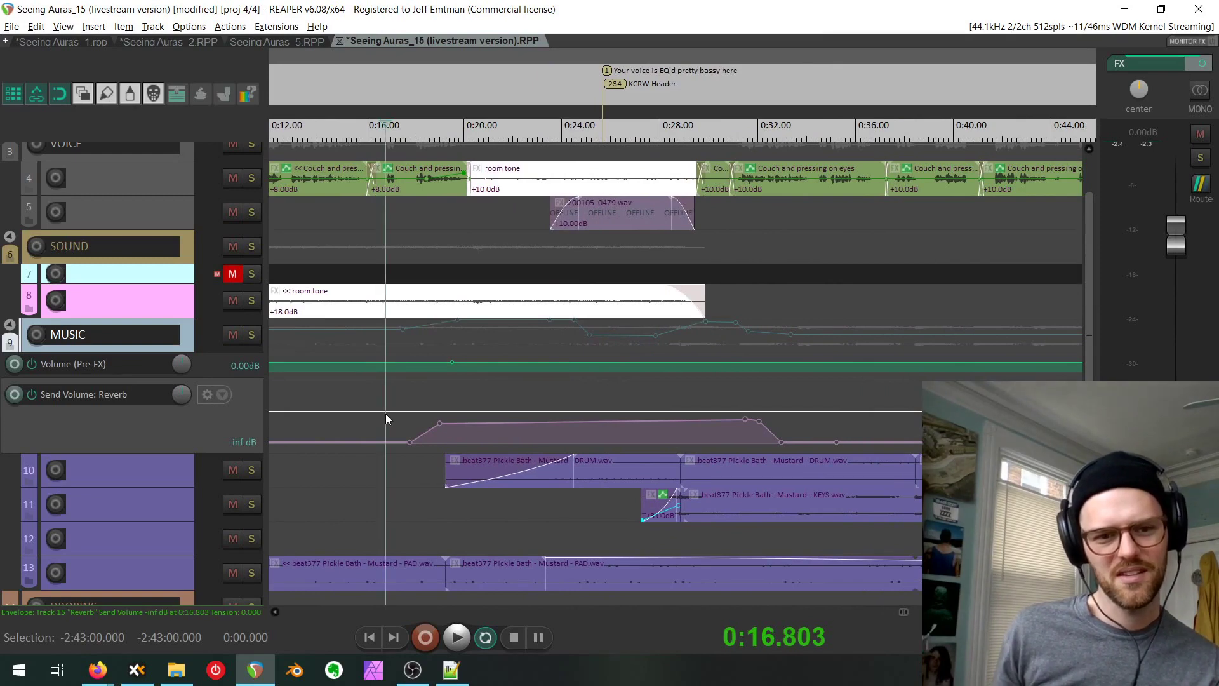
key("space")
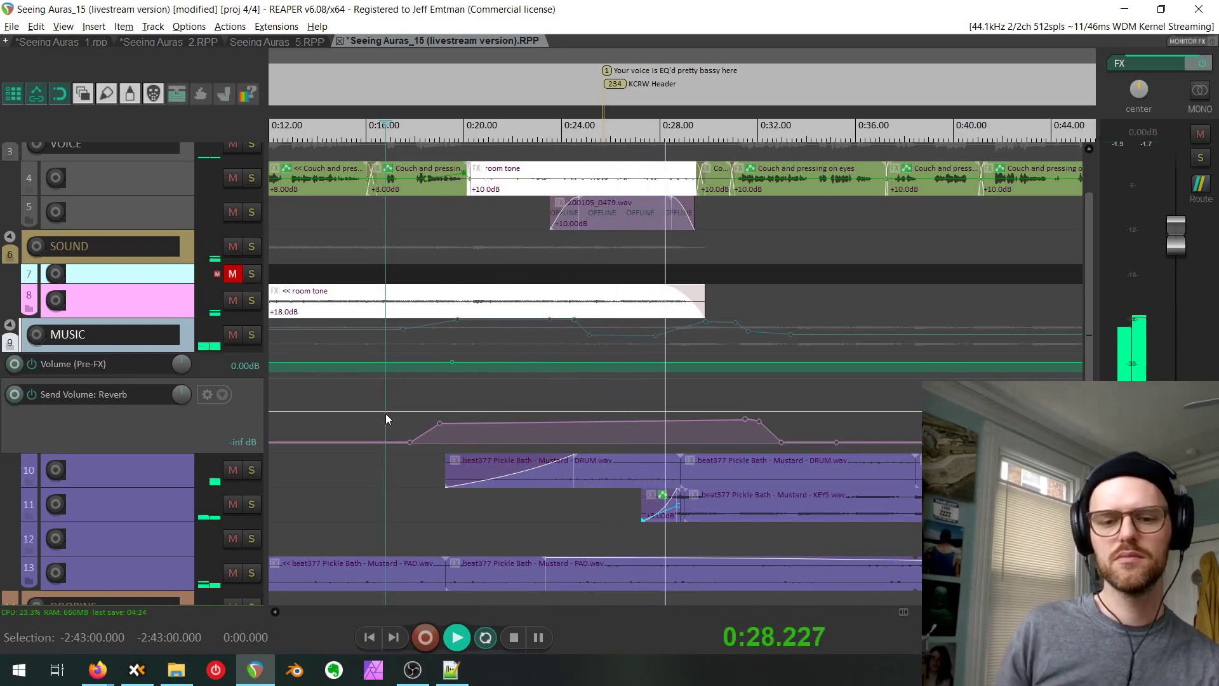
key("space")
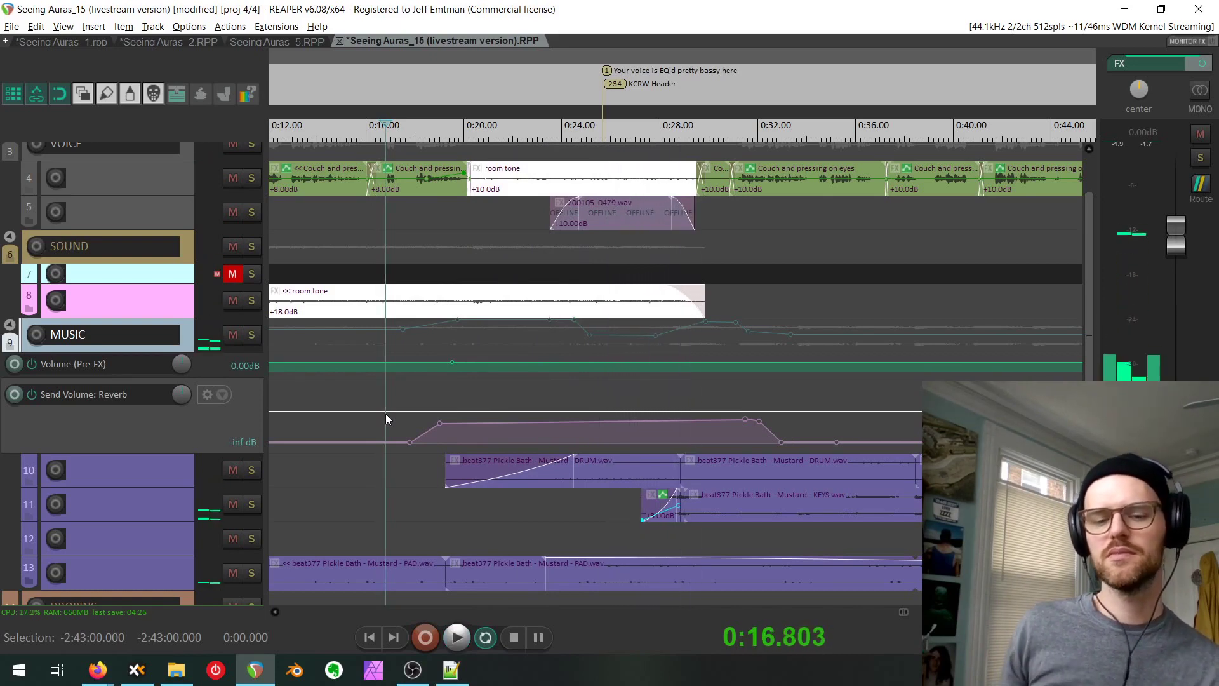
Examine the MUSIC track's Reverb send automation around 8:55.734 and across the credits toward the =END marker.
left_click_drag(711, 358, 621, 351)
scroll(621, 352, "down", 8)
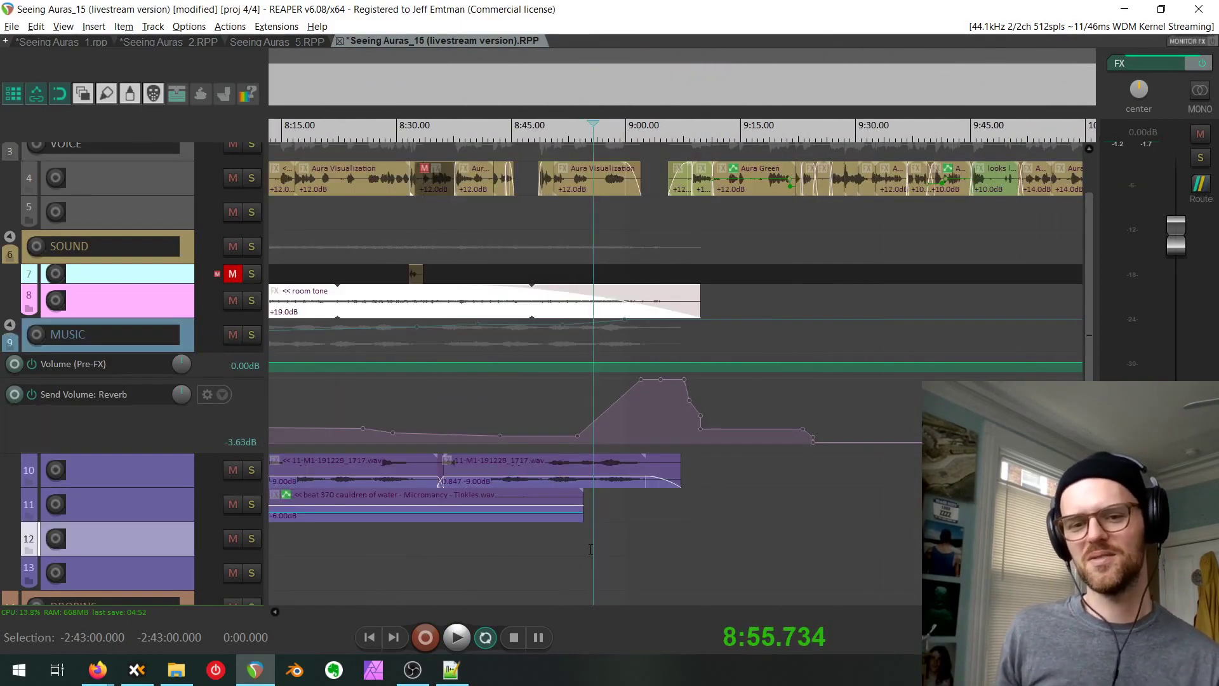
scroll(493, 525, "down", 6)
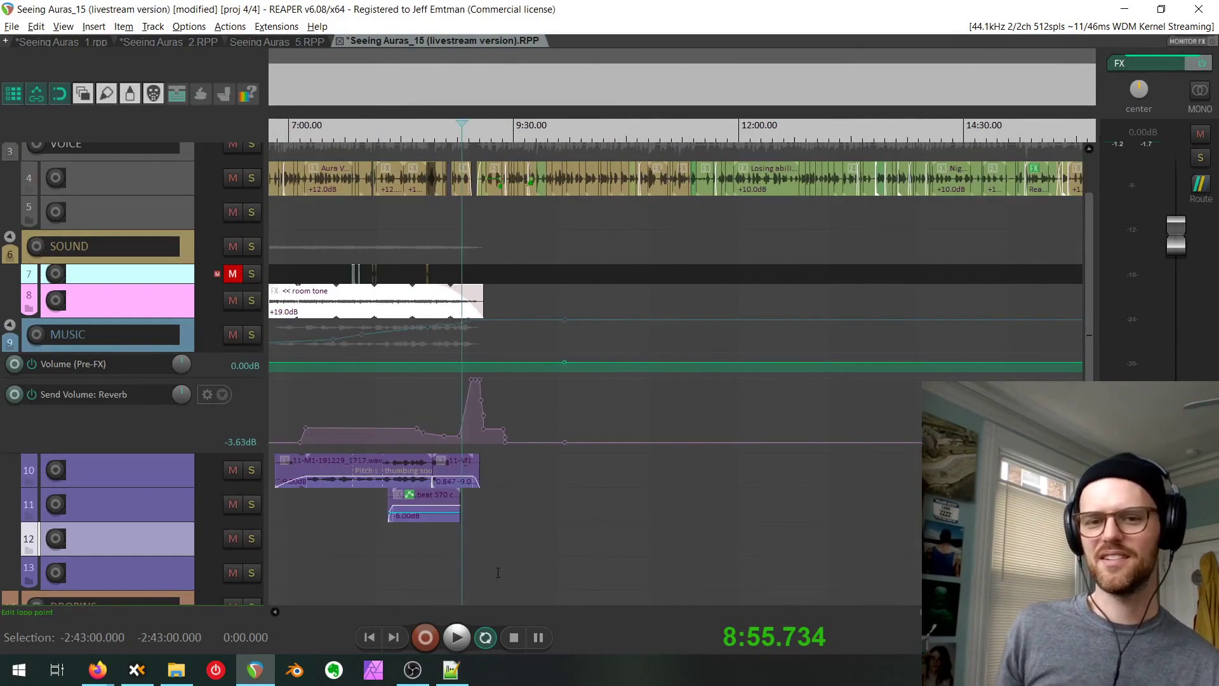
left_click_drag(699, 517, 414, 563)
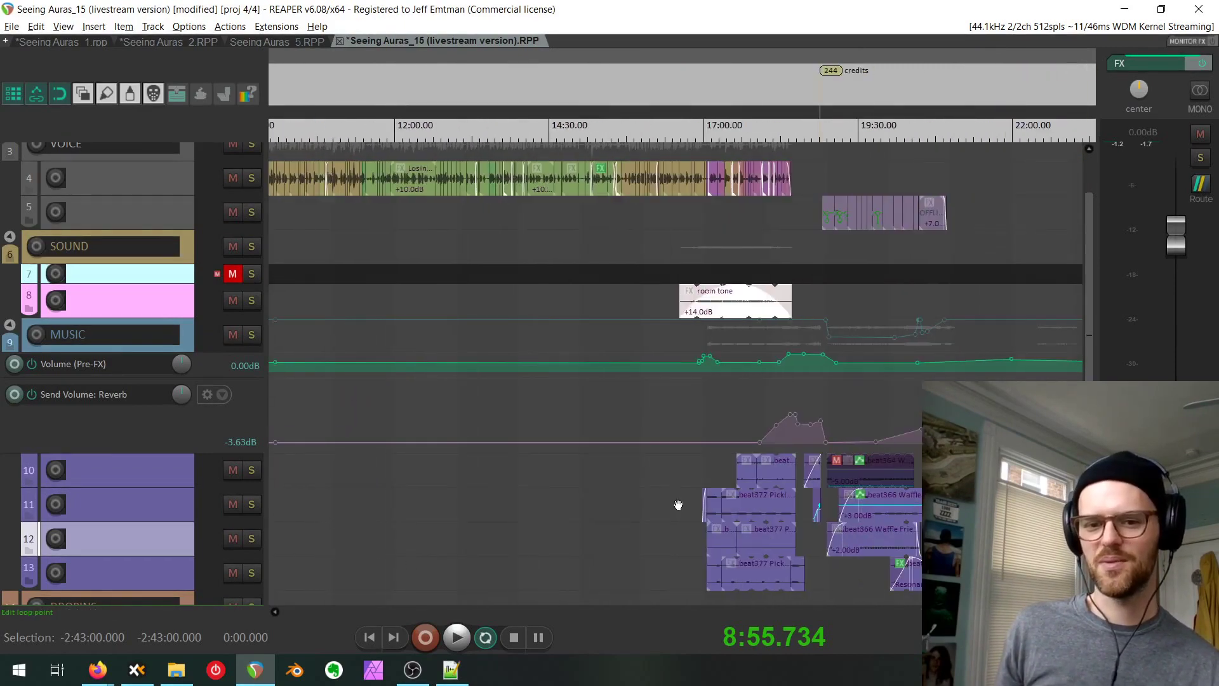
left_click_drag(678, 504, 528, 506)
left_click_drag(707, 476, 454, 471)
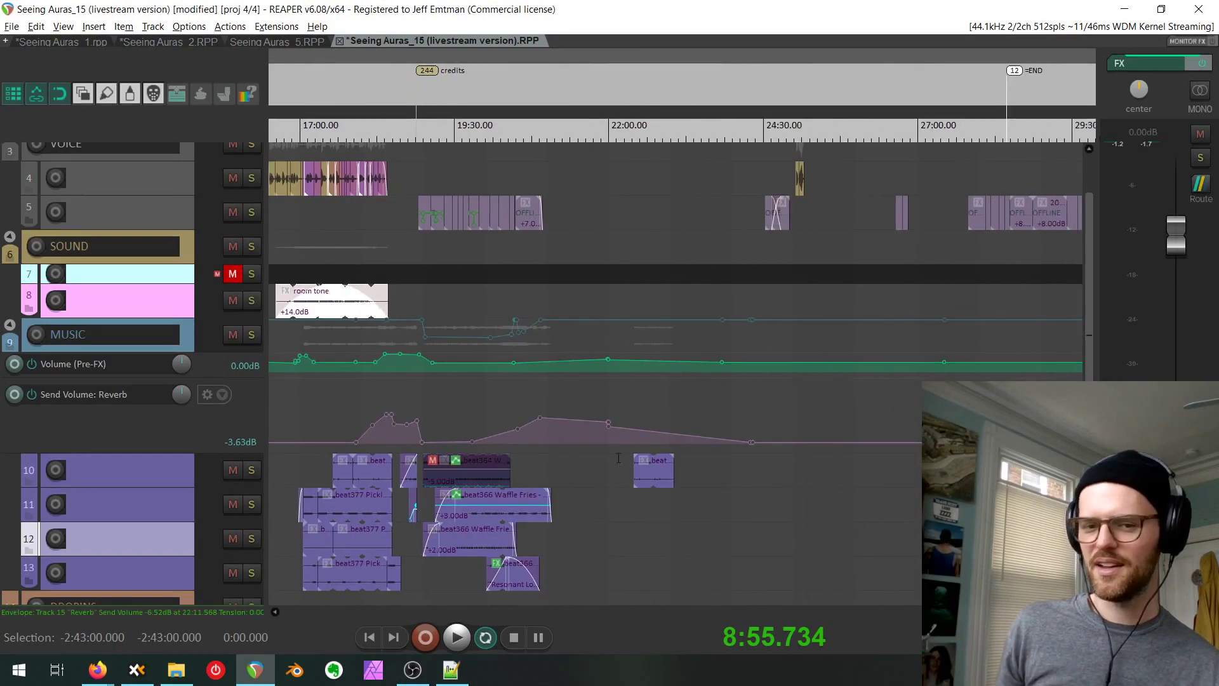
scroll(618, 458, "down", 1)
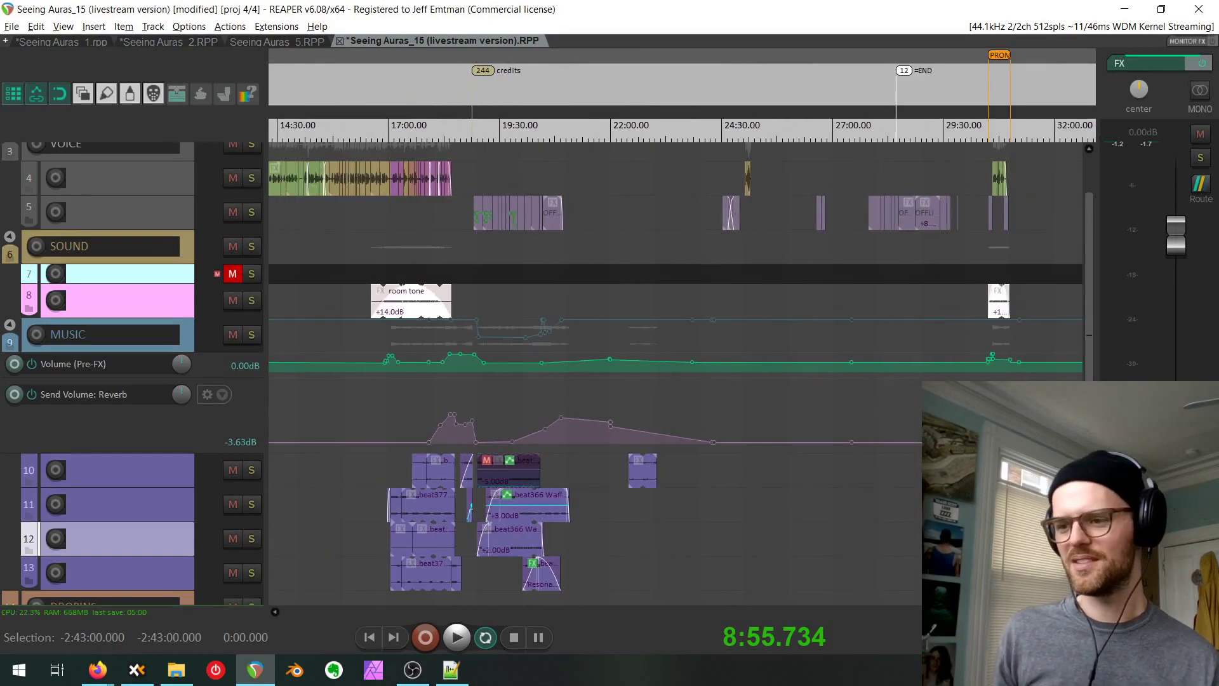
Hide the MUSIC track's envelope lanes and view the grouped source clips from the Mom marker to =START.
key("alt+Tab")
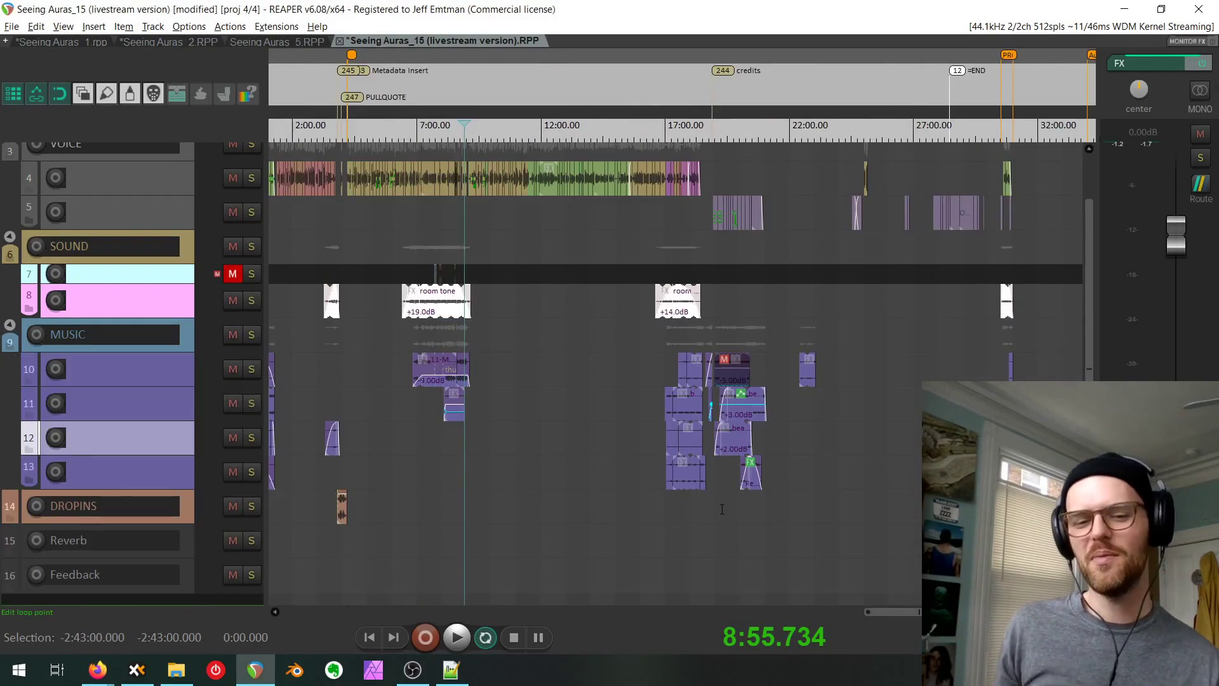
left_click_drag(363, 386, 466, 398)
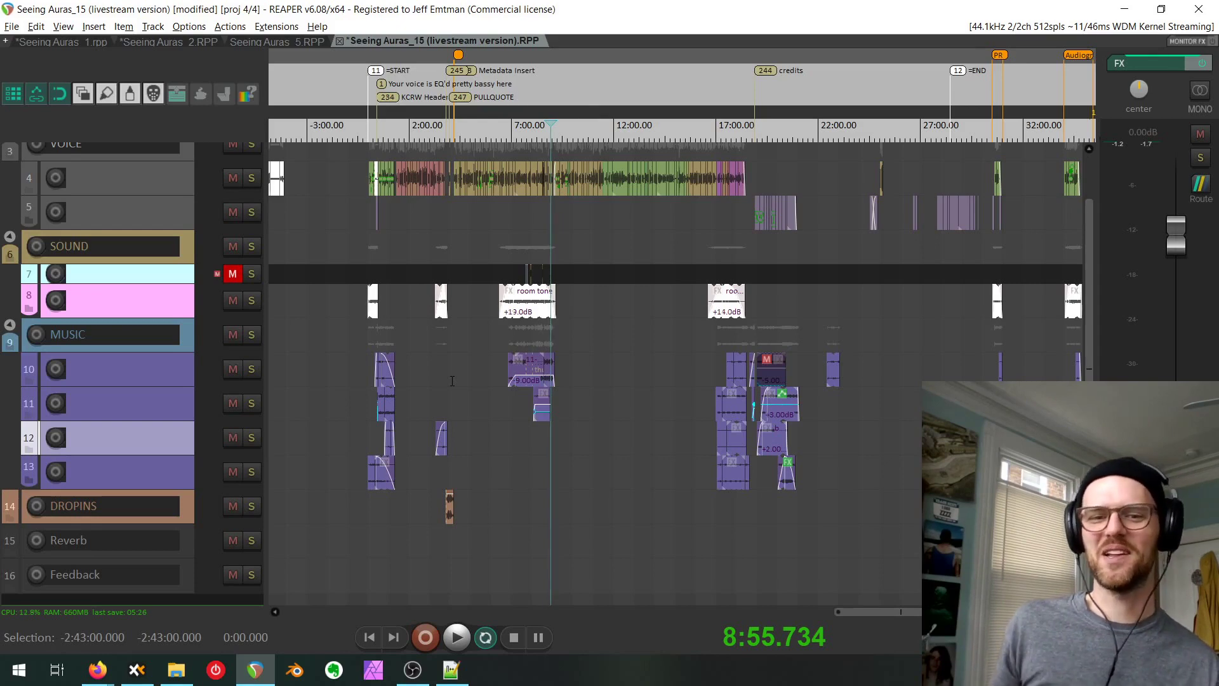
left_click_drag(452, 381, 906, 419)
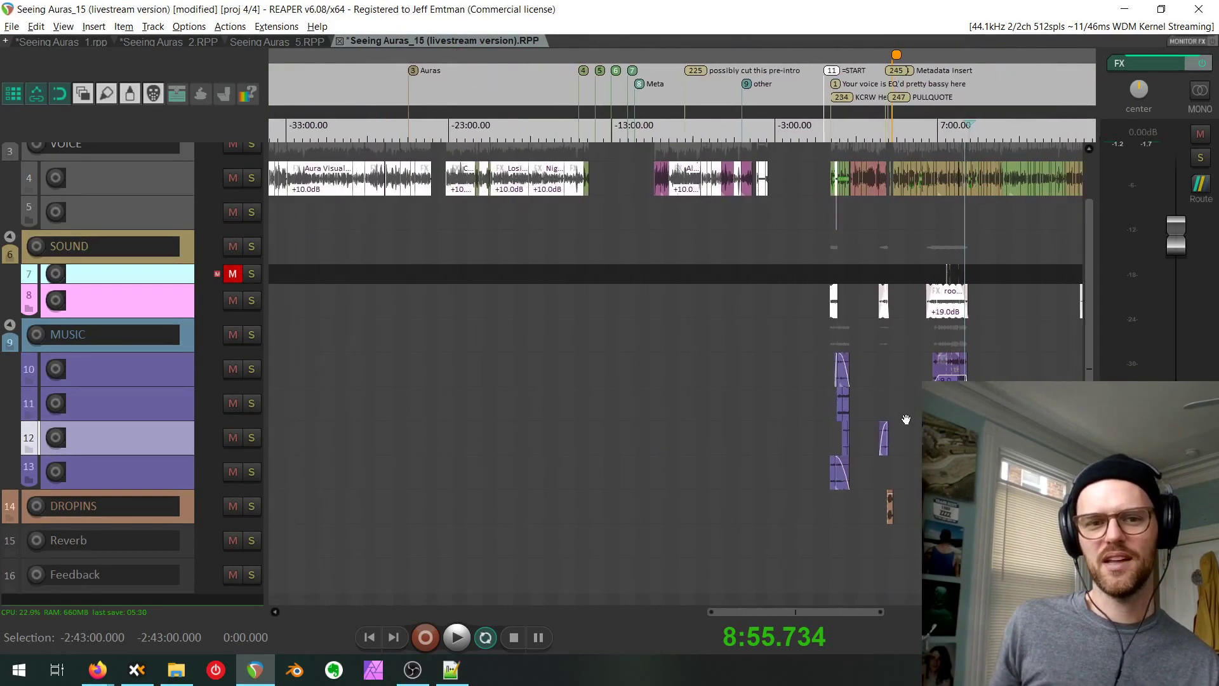
scroll(907, 419, "down", 5)
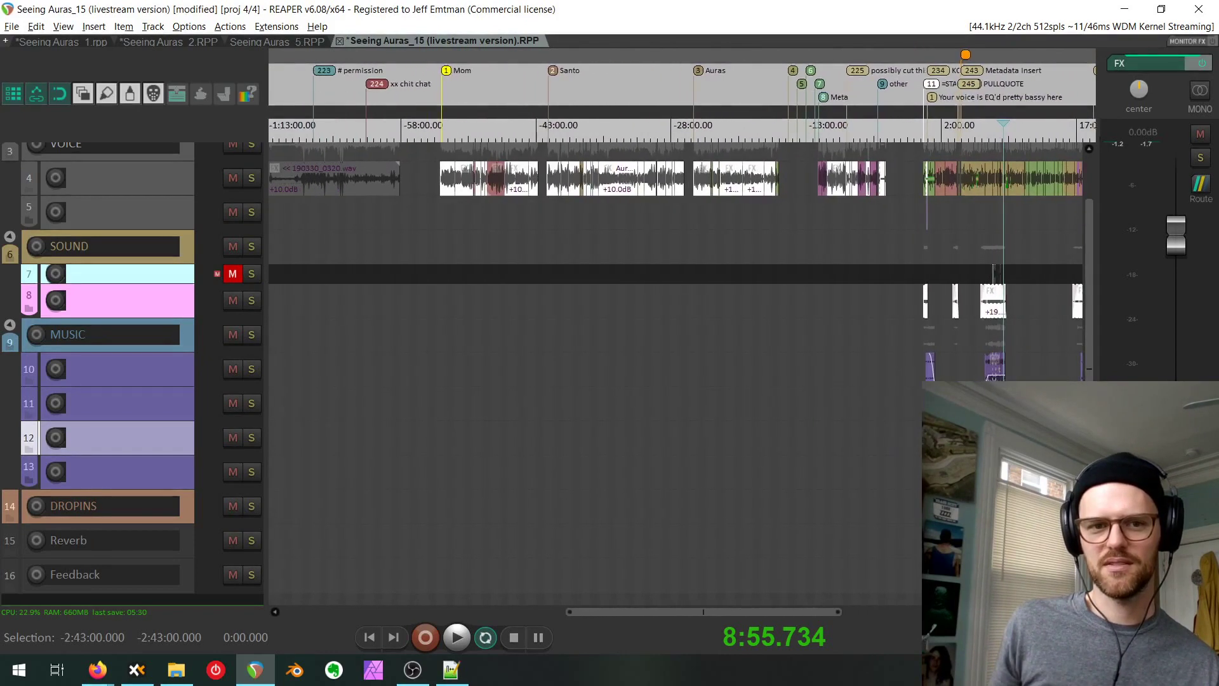
Enlarge the V1 track's height to show the waveforms of its grouped source clips.
scroll(775, 376, "up", 4)
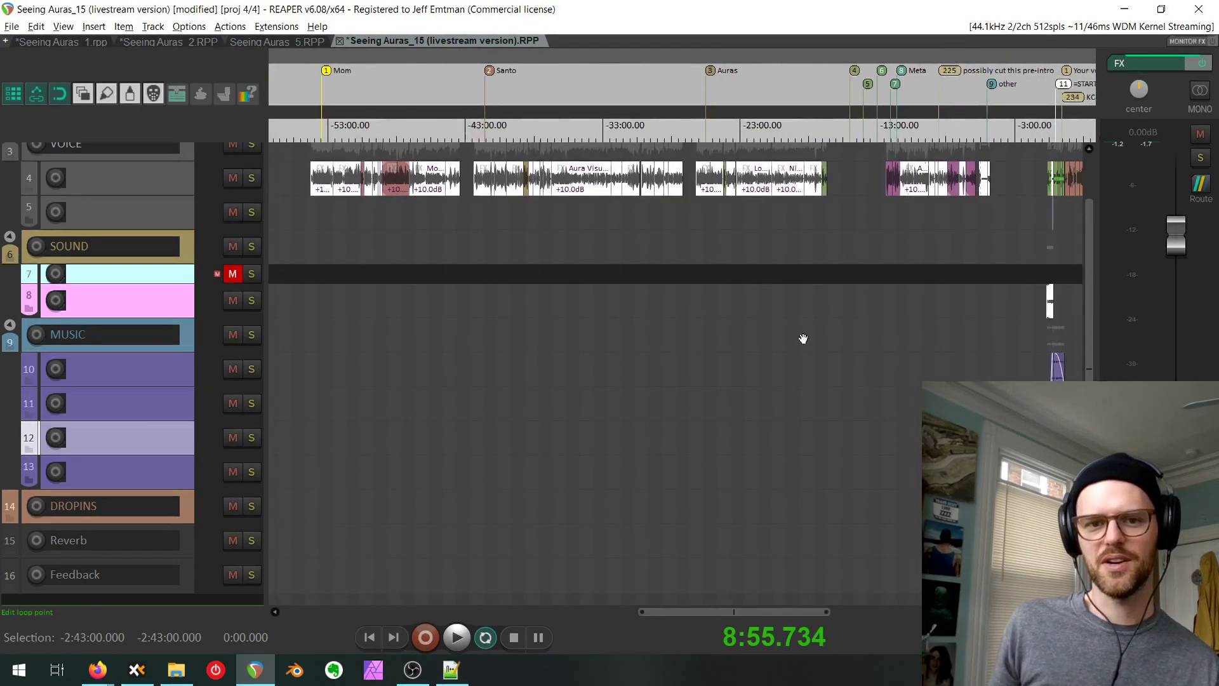
left_click_drag(803, 339, 797, 339)
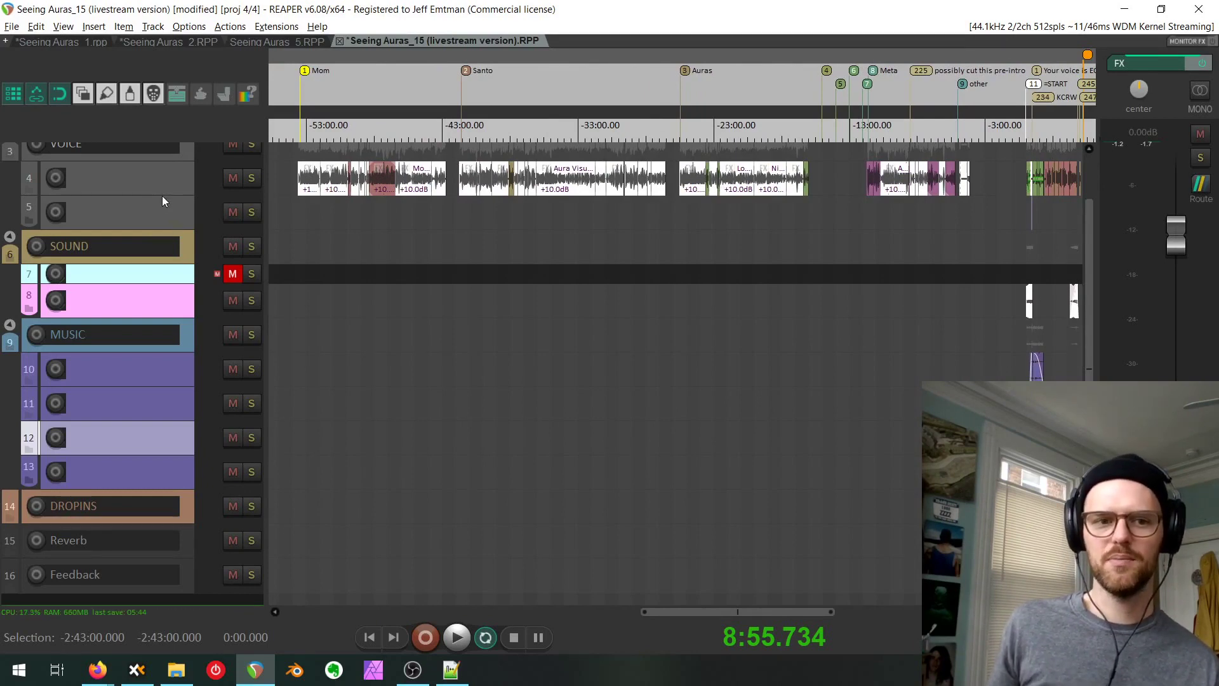
left_click_drag(162, 195, 162, 364)
Examine V1's grouped source clips from the Mom marker to the other marker, including the red alternative medicine clip.
scroll(392, 315, "up", 2)
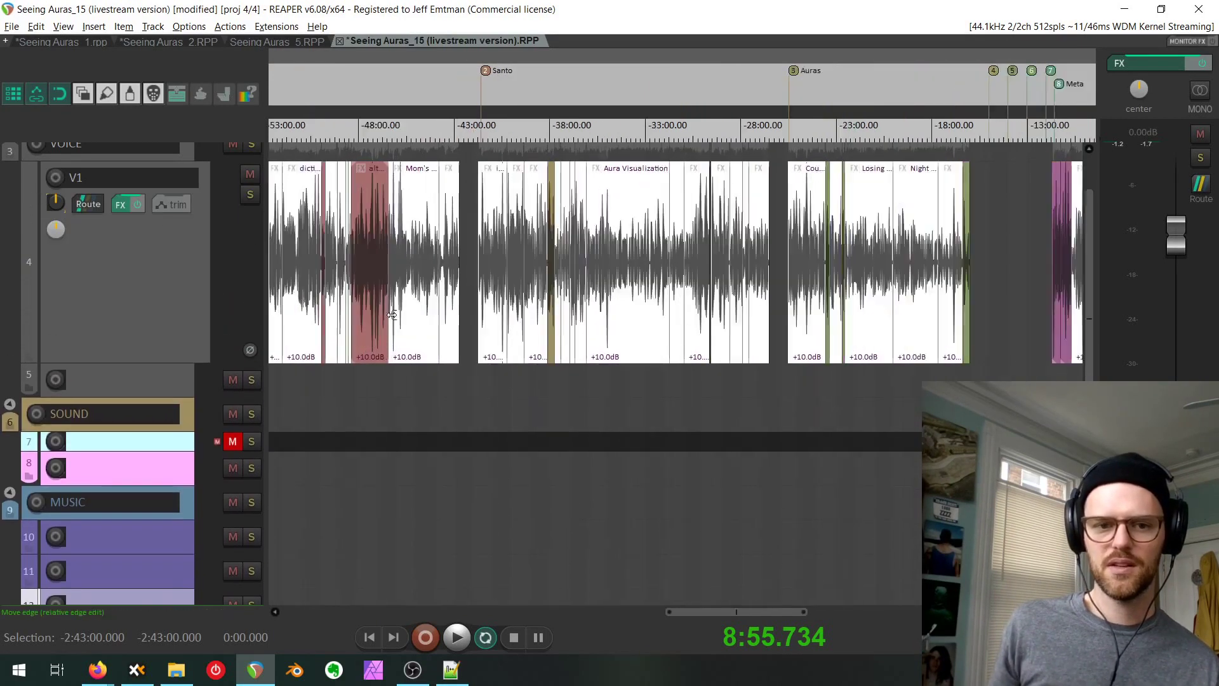
scroll(392, 315, "up", 5)
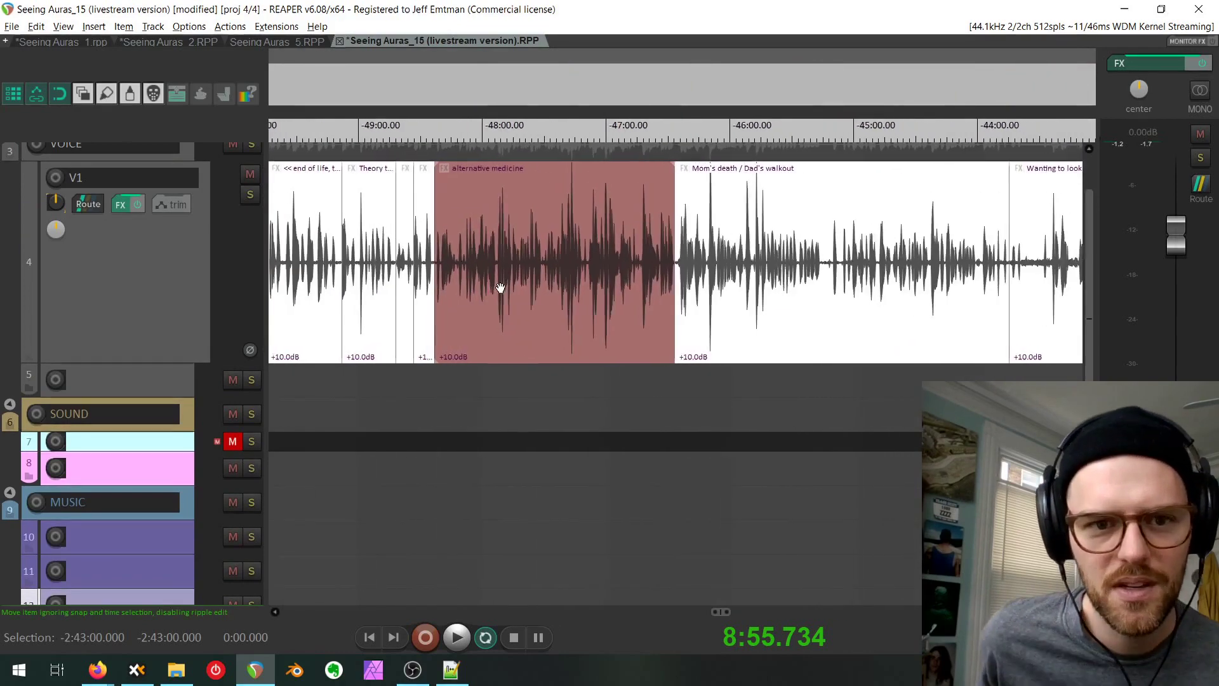
scroll(500, 287, "down", 4)
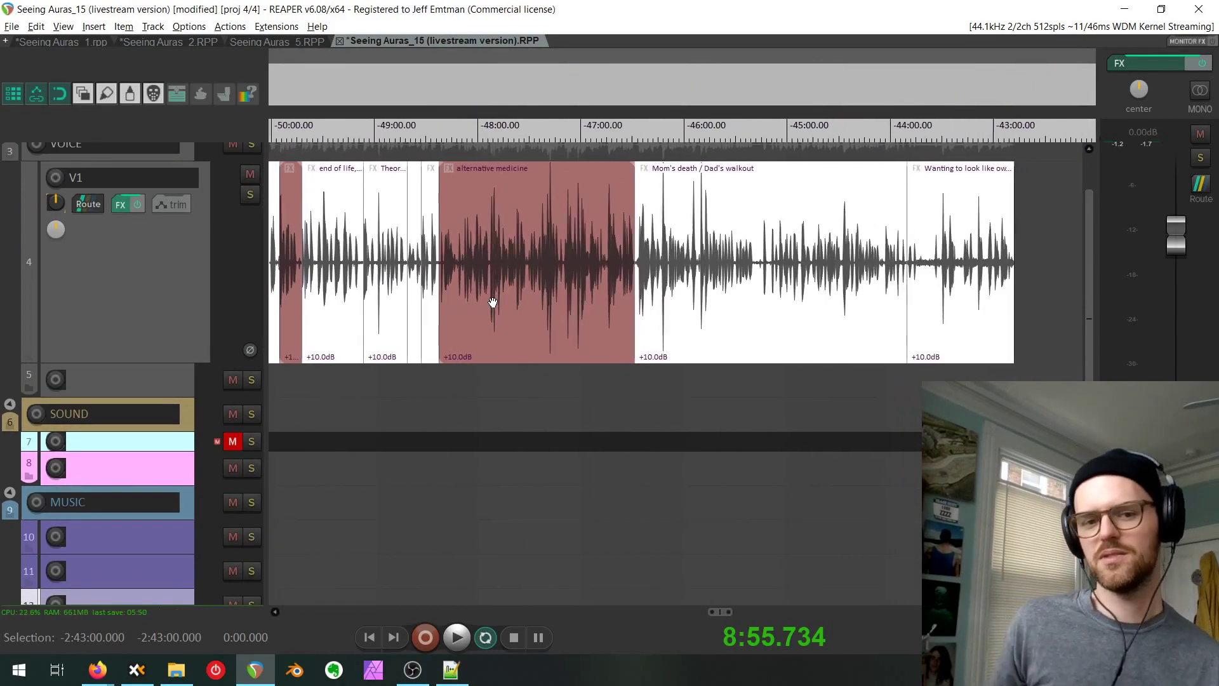
scroll(493, 303, "down", 3)
scroll(453, 363, "down", 3)
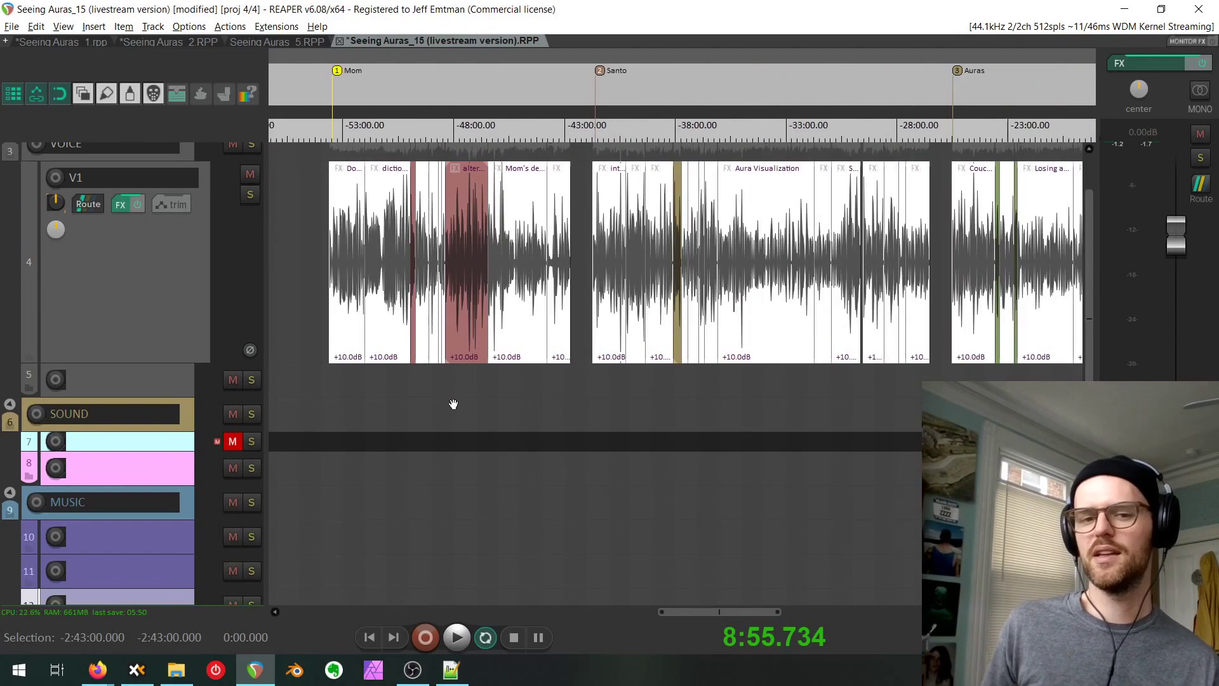
scroll(765, 310, "down", 3)
scroll(643, 321, "down", 3)
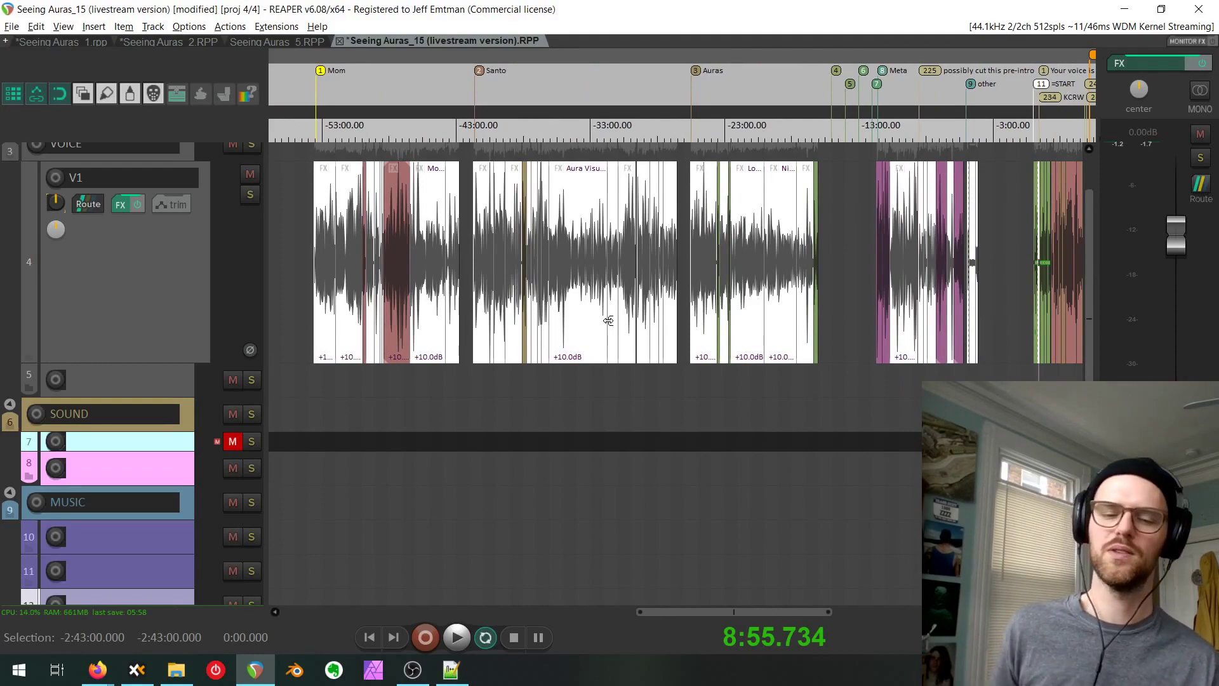
mouse_move(929, 281)
left_mouse_down()
mouse_move(873, 273)
mouse_move(952, 273)
left_mouse_up()
scroll(952, 275, "up", 1)
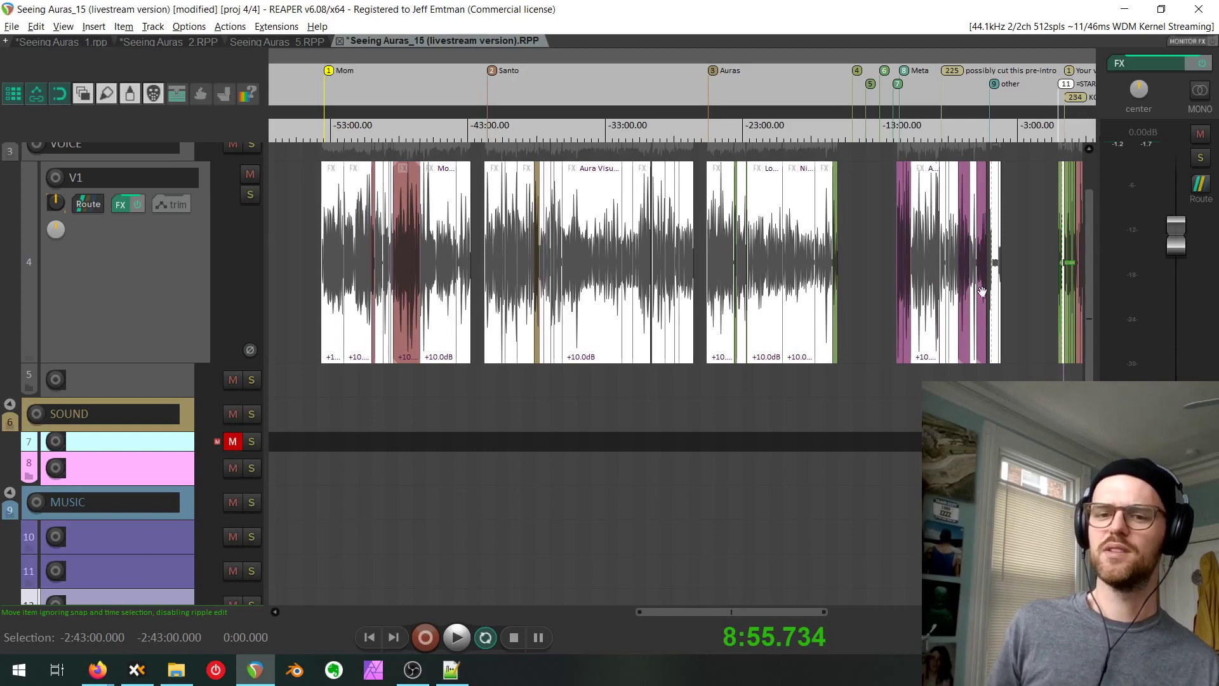
left_click_drag(1000, 299, 949, 293)
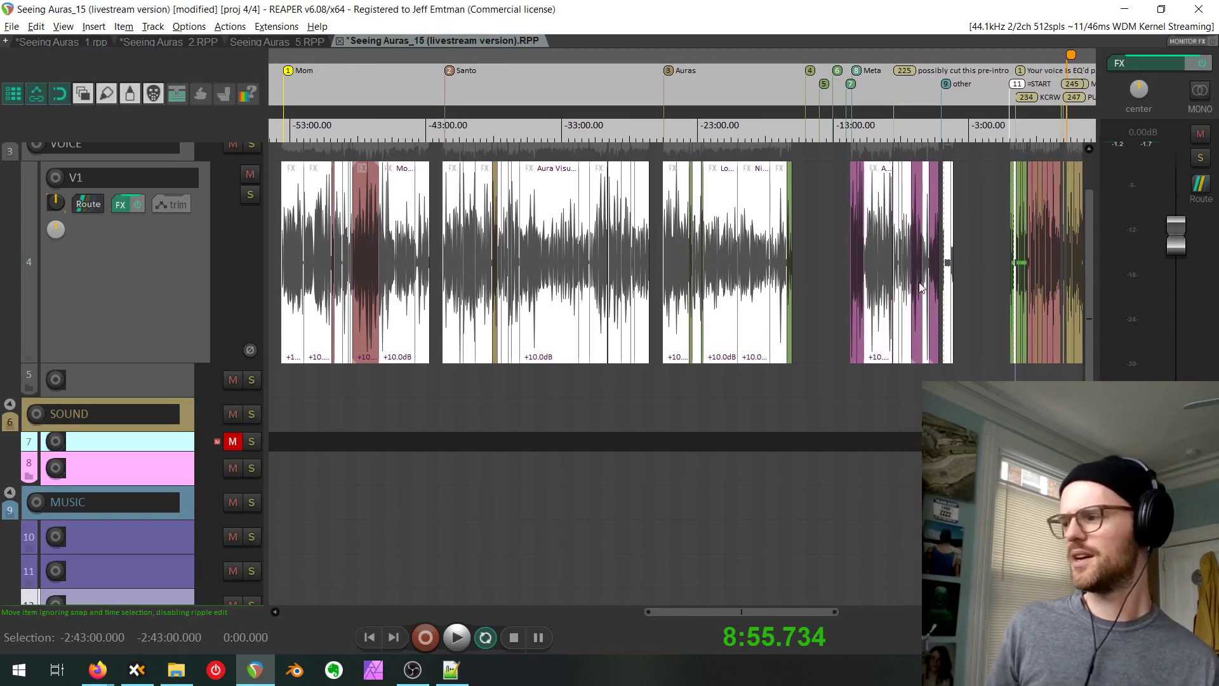
scroll(688, 273, "down", 4)
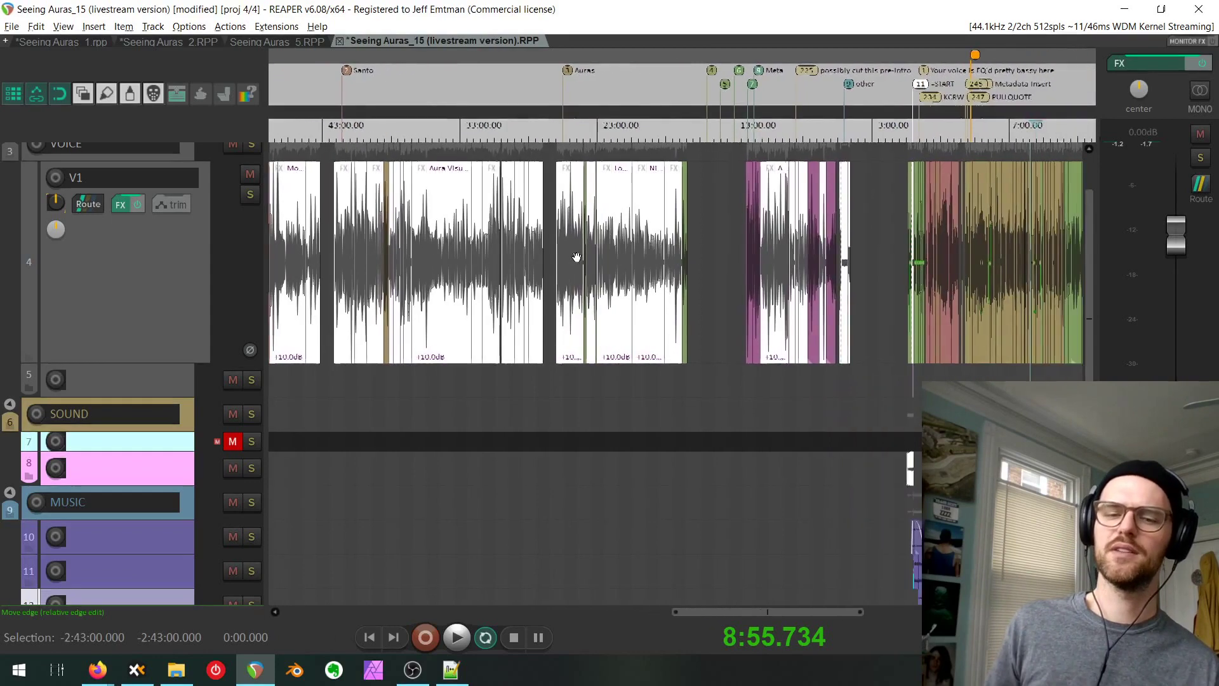
Compare the color-coded V1 edit after =START with the grouped source clips that precede it.
scroll(765, 272, "up", 5)
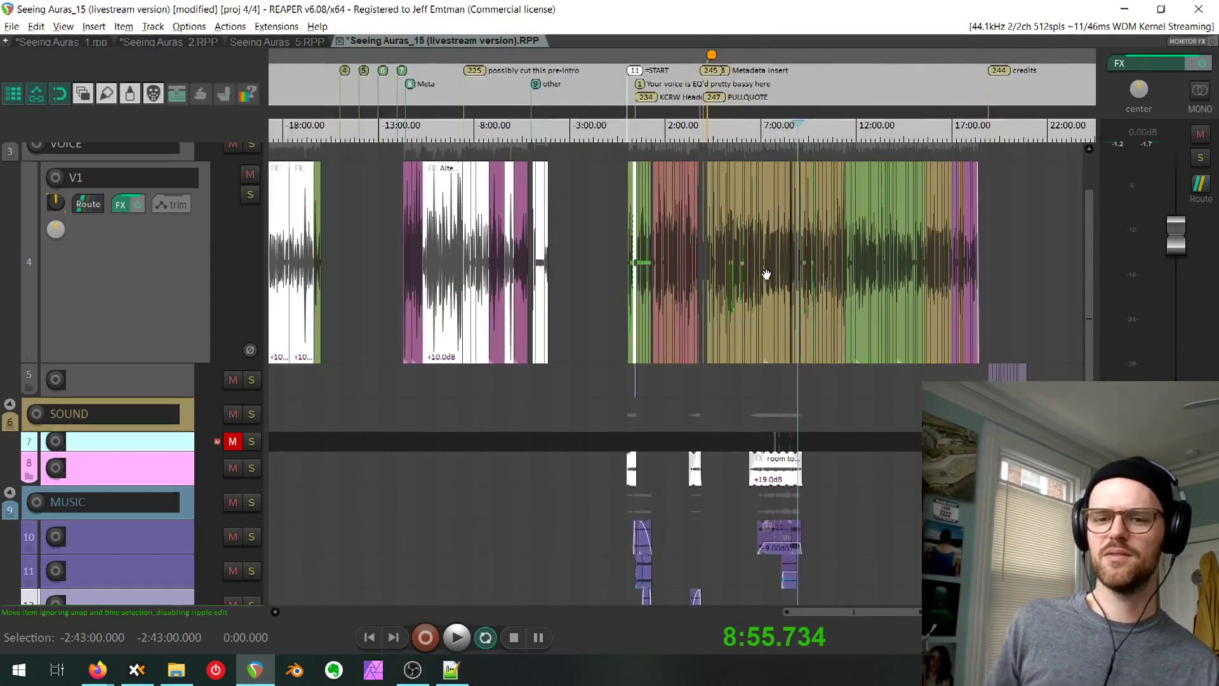
scroll(691, 231, "up", 6)
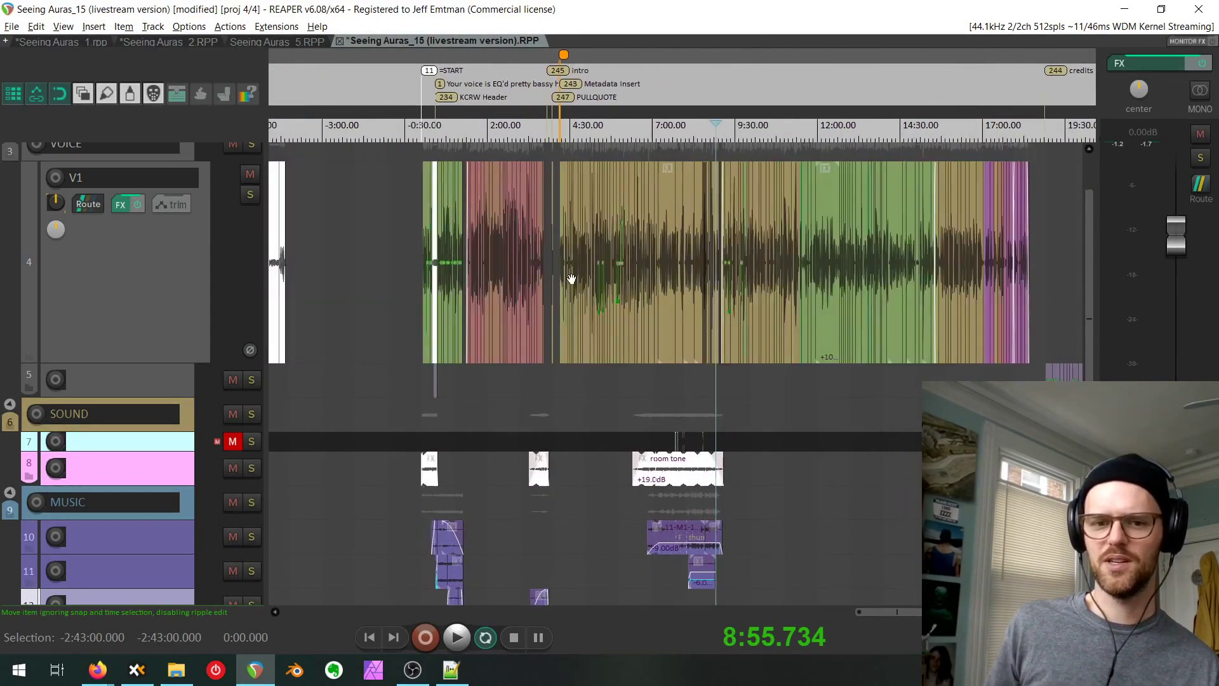
scroll(770, 260, "up", 4)
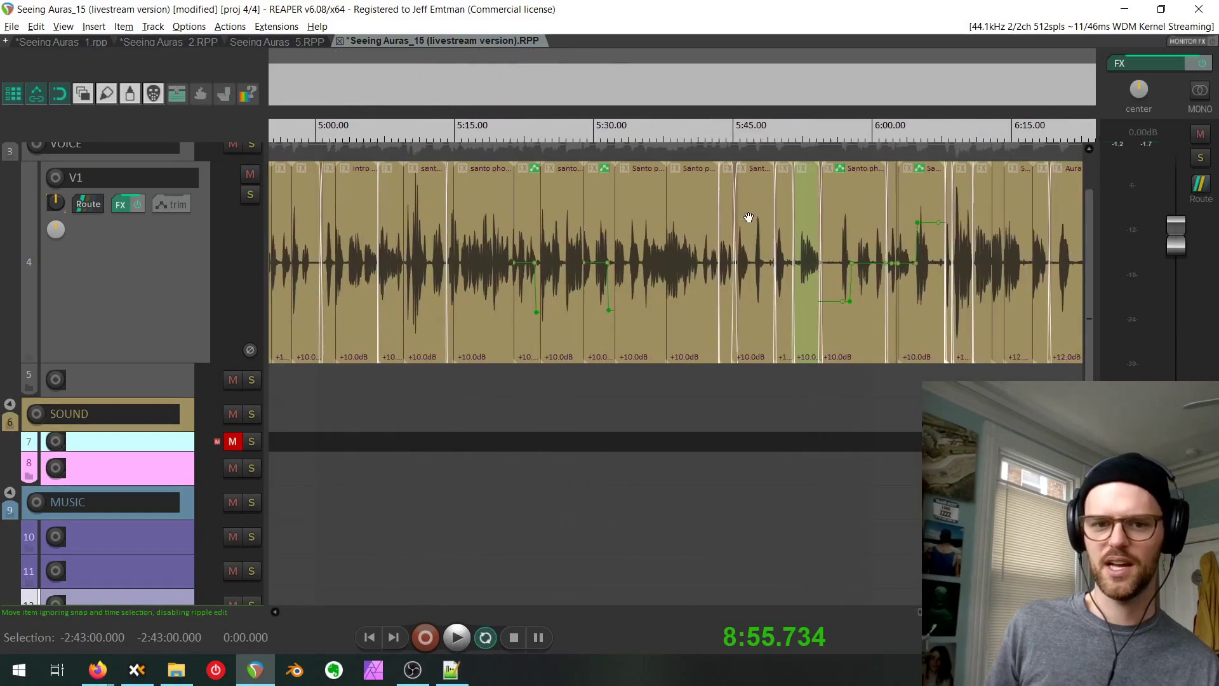
scroll(708, 261, "down", 5)
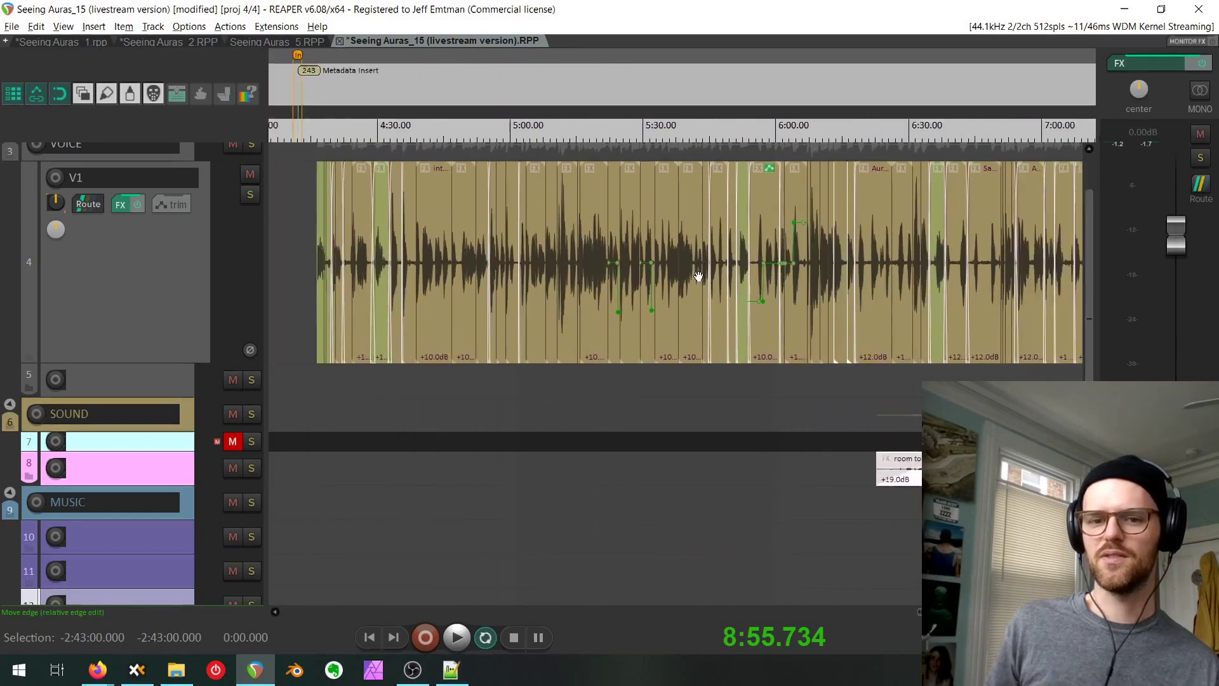
scroll(688, 319, "down", 5)
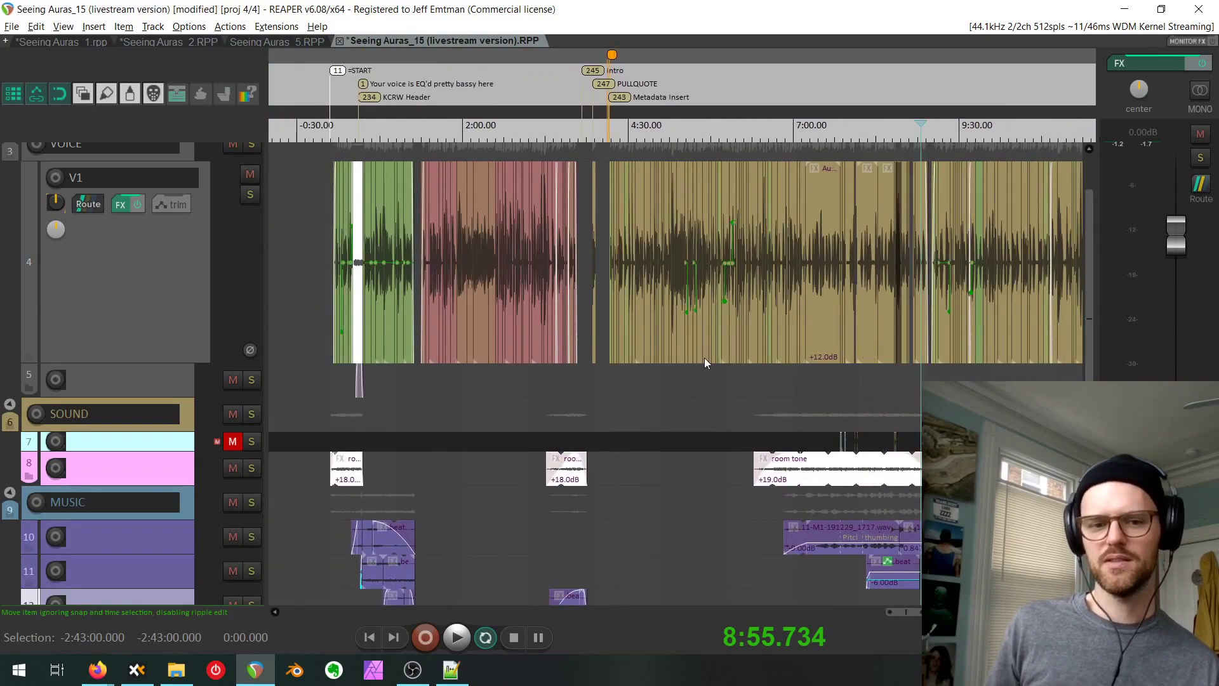
left_click_drag(476, 350, 906, 401)
scroll(911, 400, "down", 2)
left_click_drag(483, 316, 943, 362)
scroll(883, 380, "down", 4)
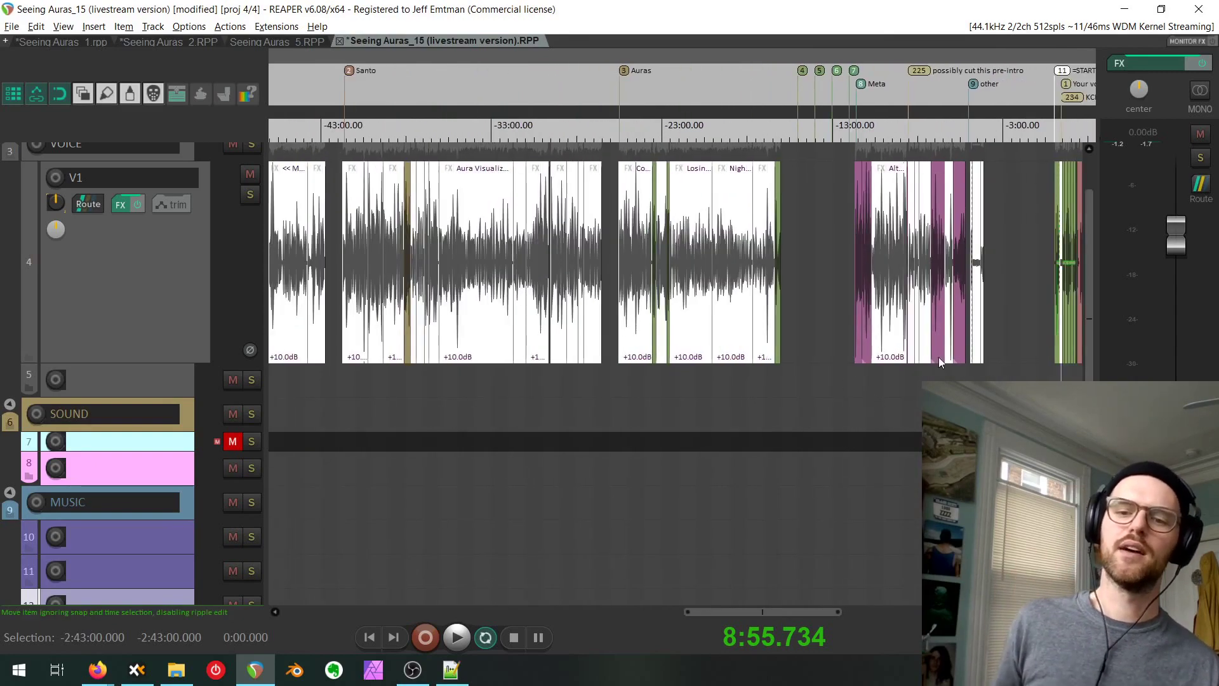
left_click_drag(939, 357, 337, 405)
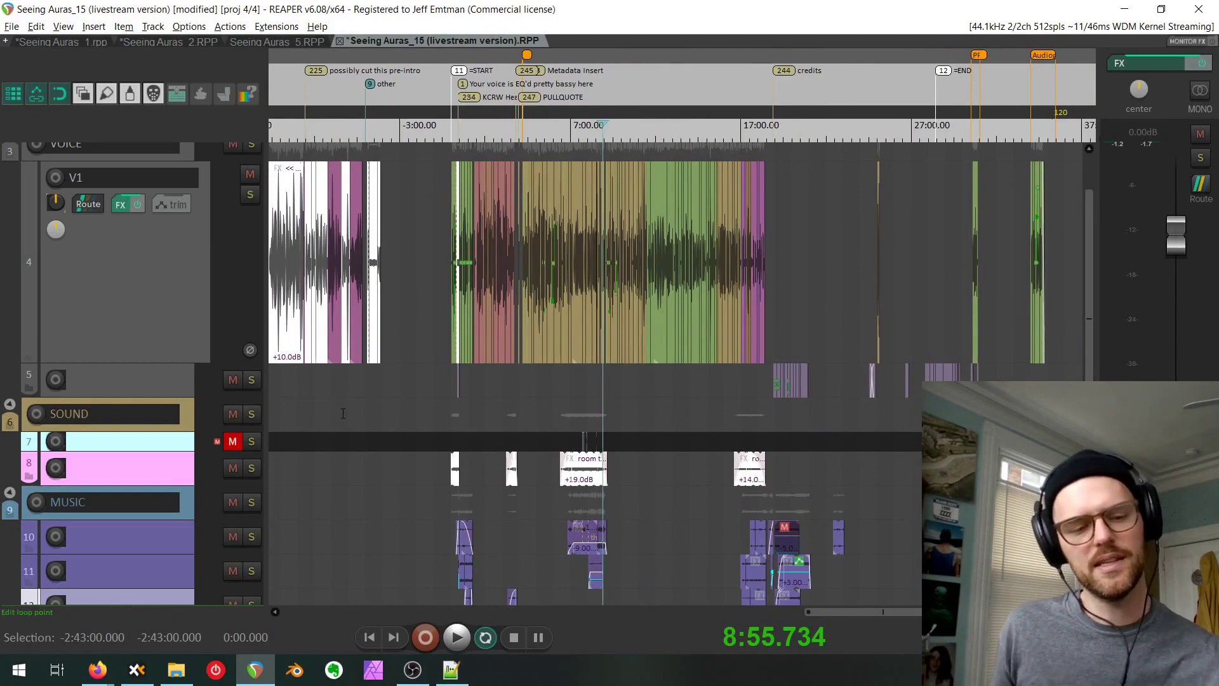
Select the purple "never talked about it much" clip on V1, just before the other marker.
scroll(362, 373, "up", 8)
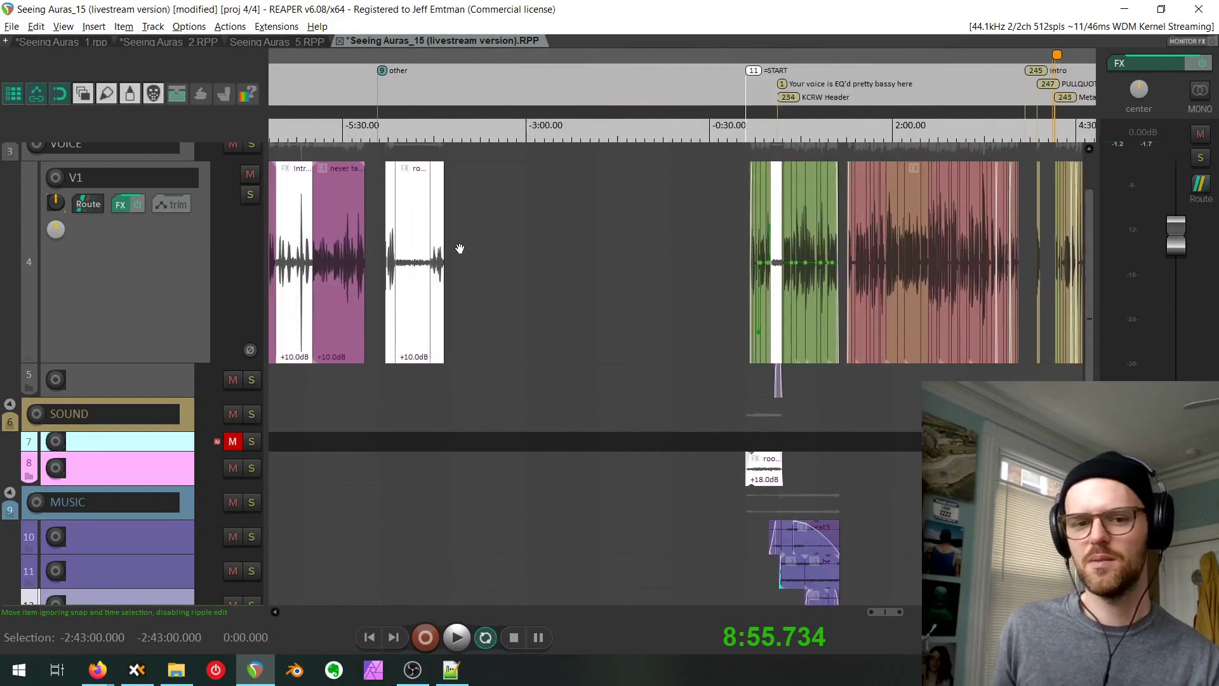
scroll(509, 311, "up", 2)
left_click(510, 311)
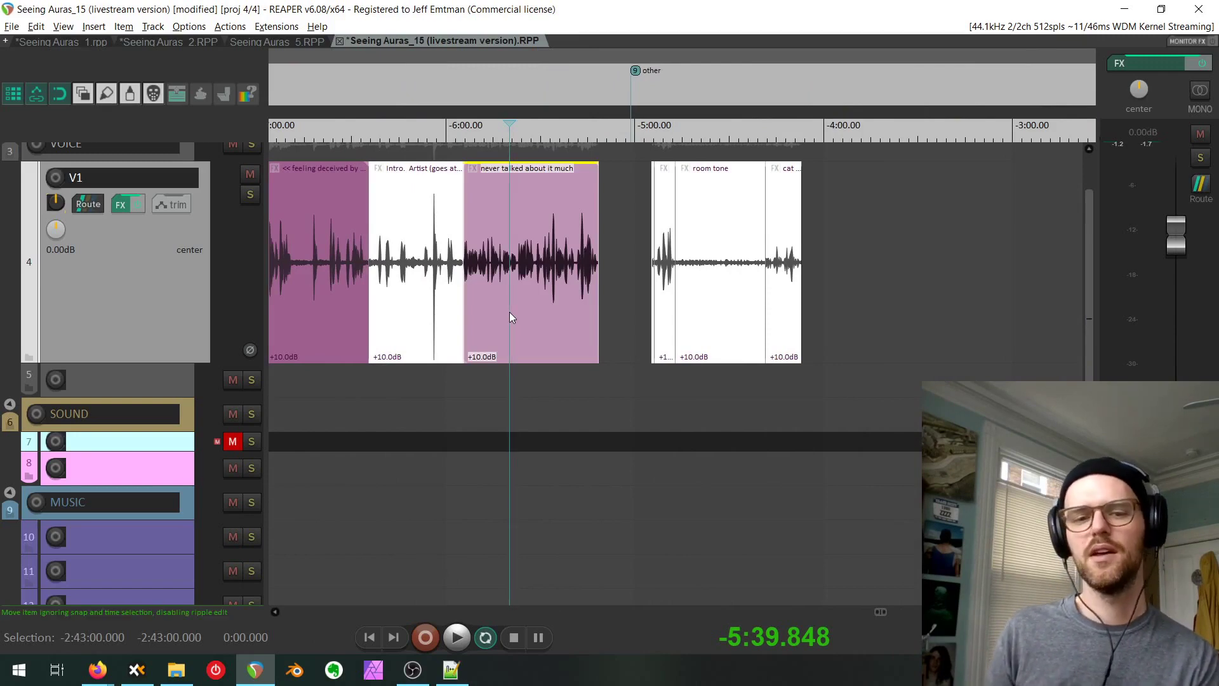
Open the action list, filter it for "copy item", and select the "Edit: Copy items" action.
key("question")
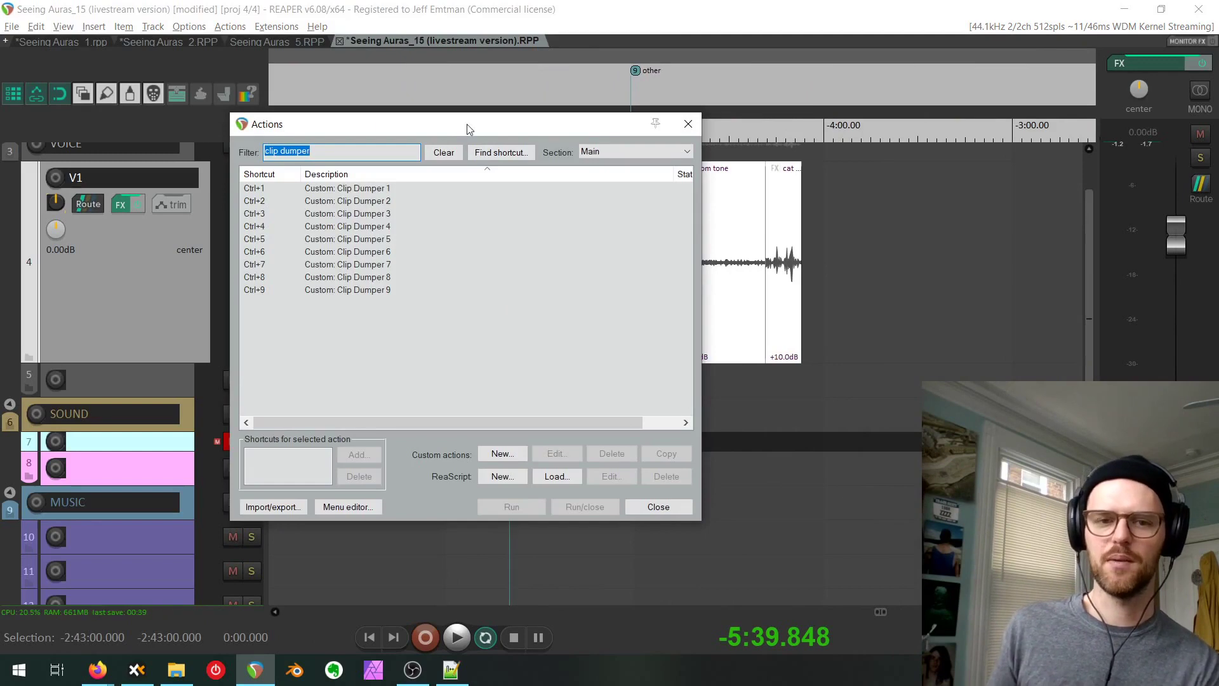
left_click_drag(467, 124, 805, 235)
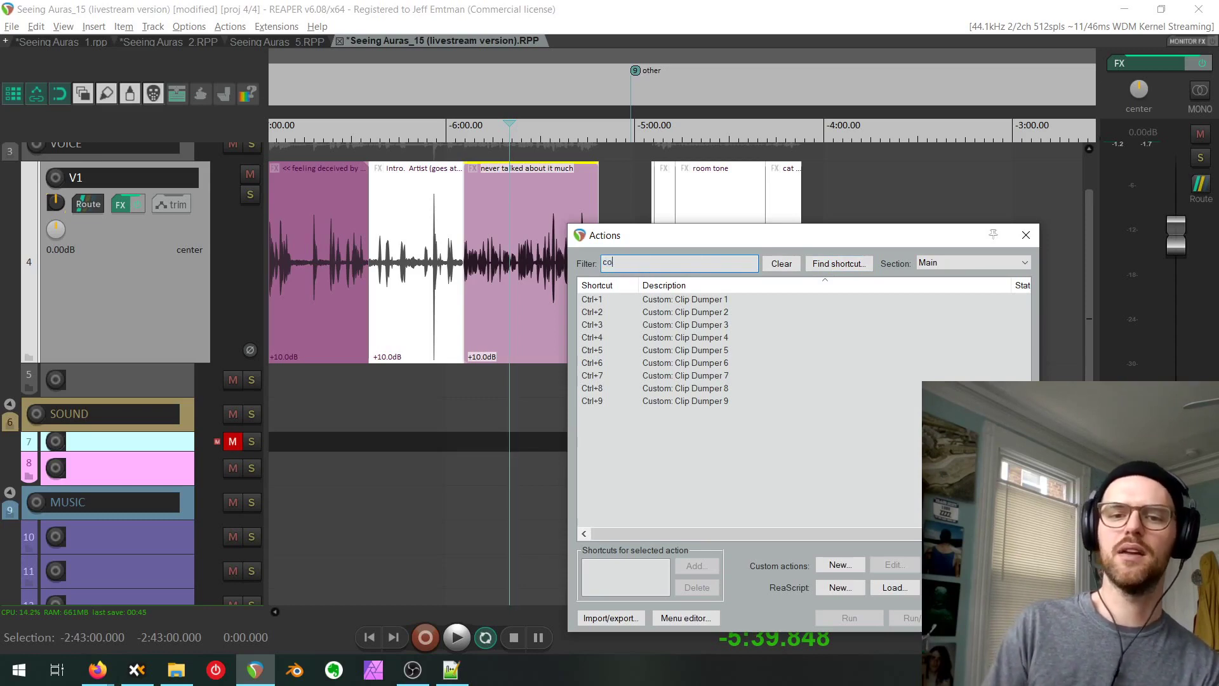
type("py")
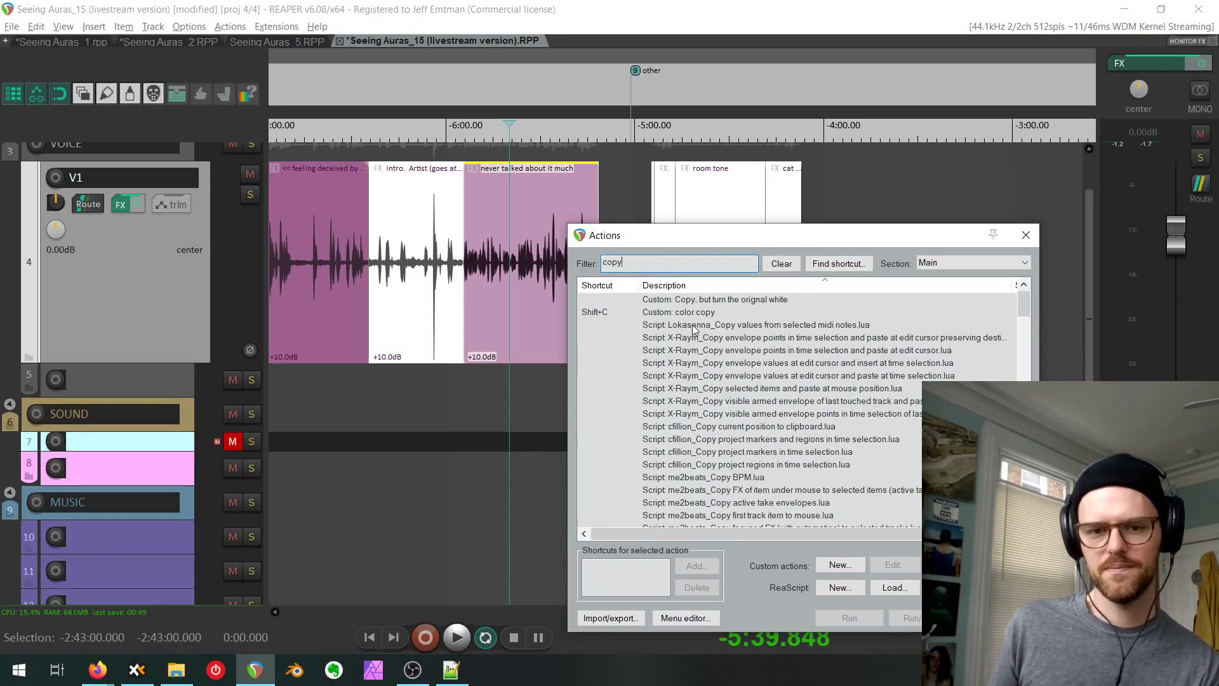
scroll(758, 502, "down", 15)
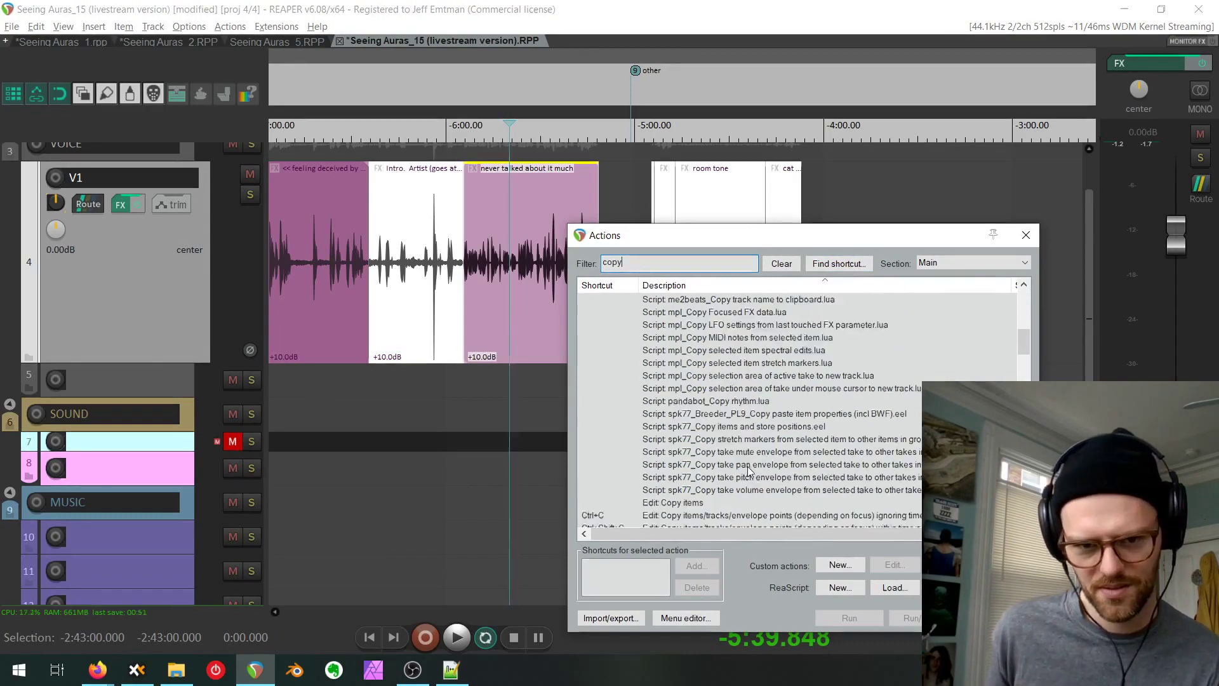
scroll(758, 457, "down", 20)
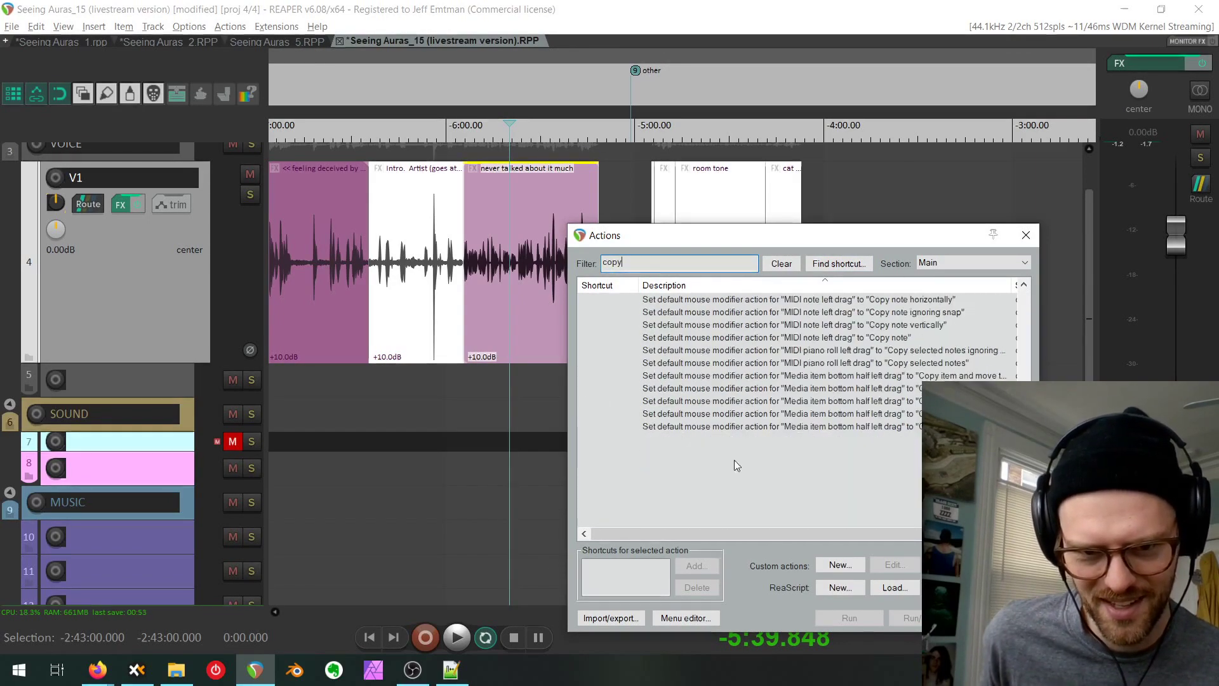
scroll(730, 457, "up", 10)
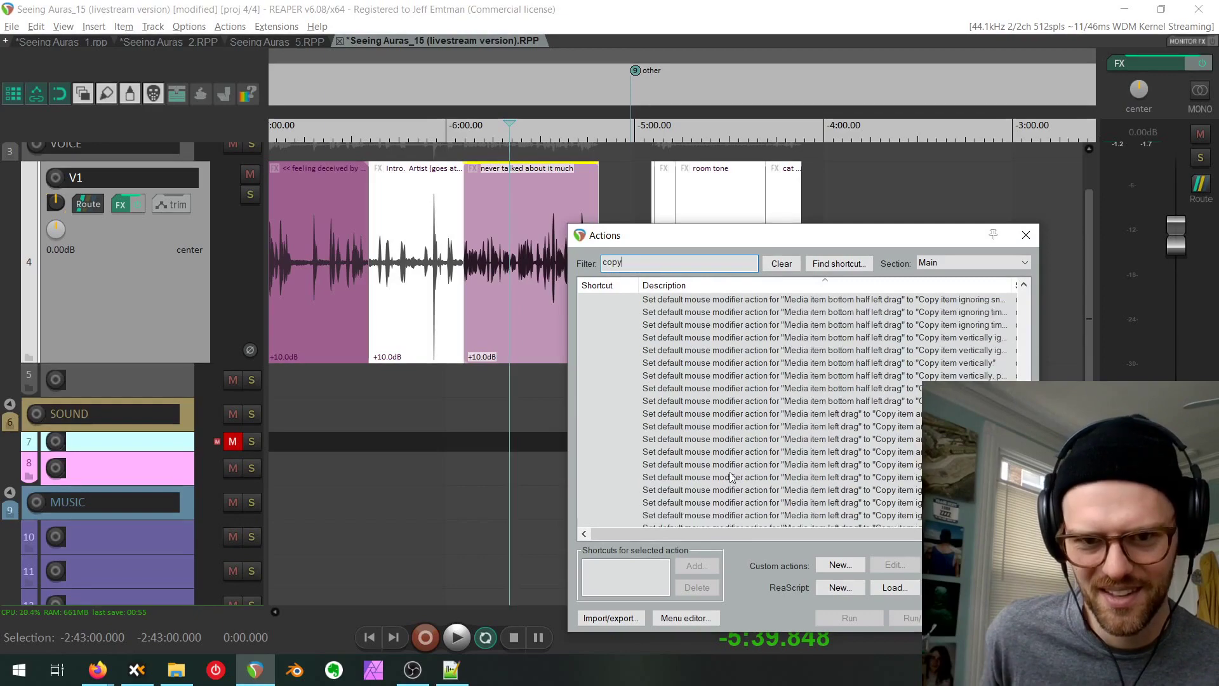
type("item")
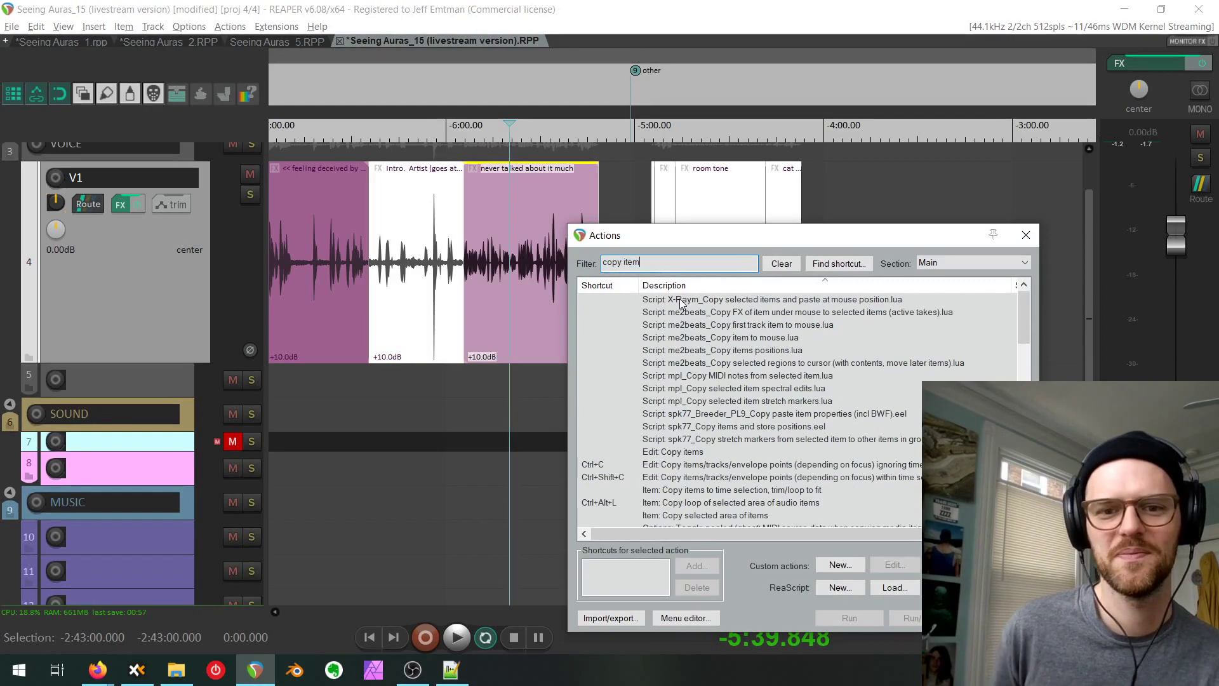
left_click(694, 452)
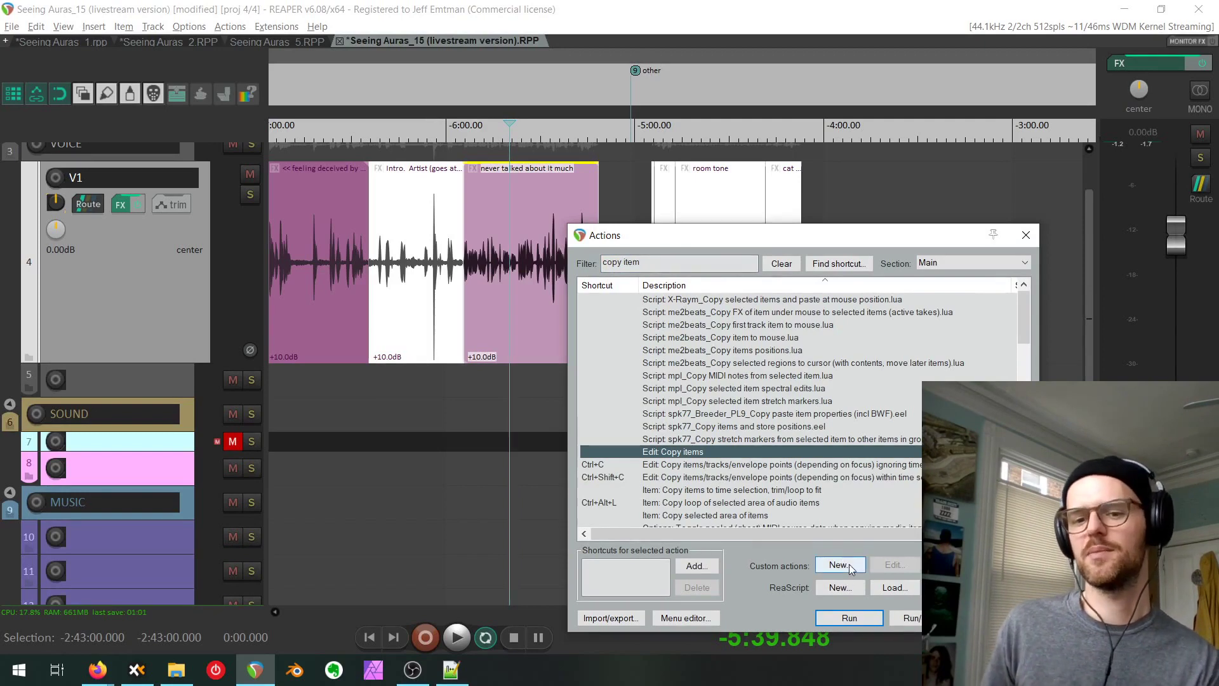
Filter the actions for "item white" and select "SWS: Set selected item(s) to color white".
left_click(681, 266)
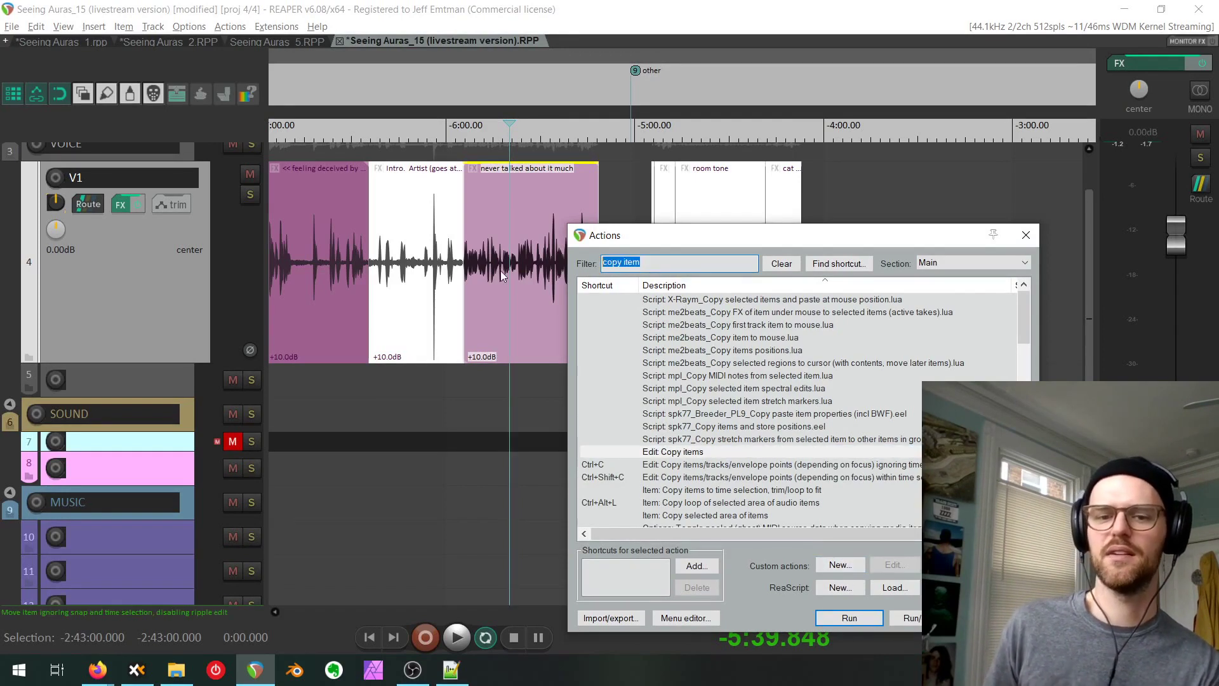
type("ite")
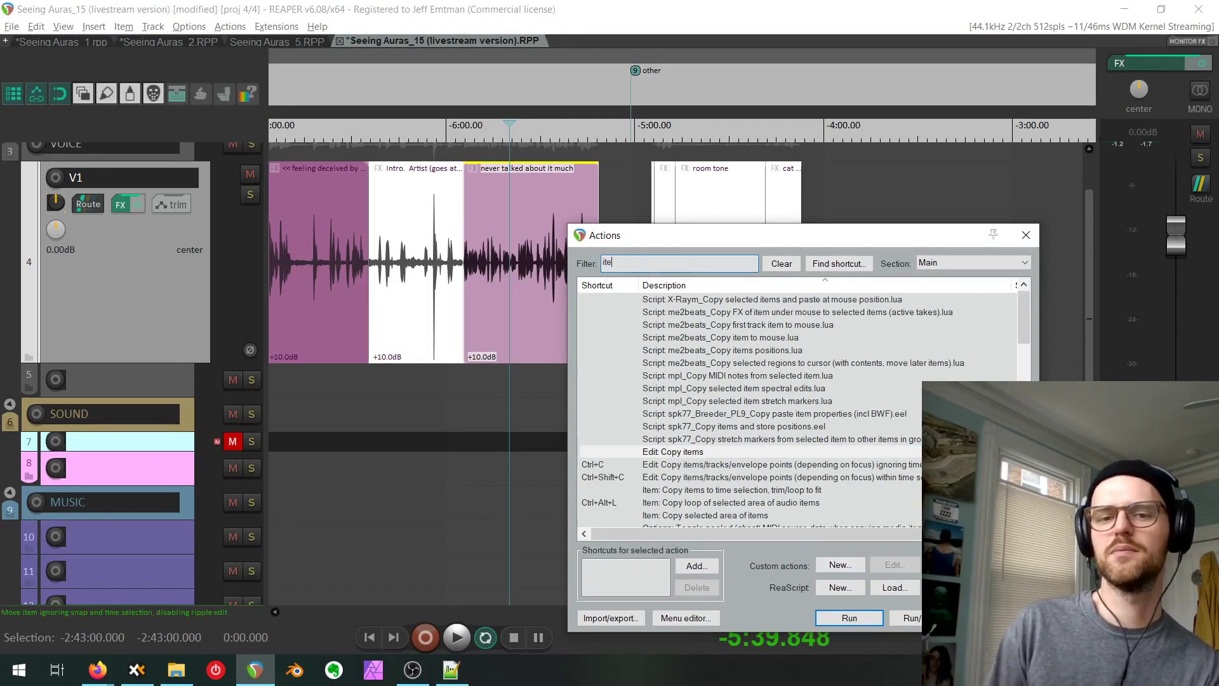
type("m white")
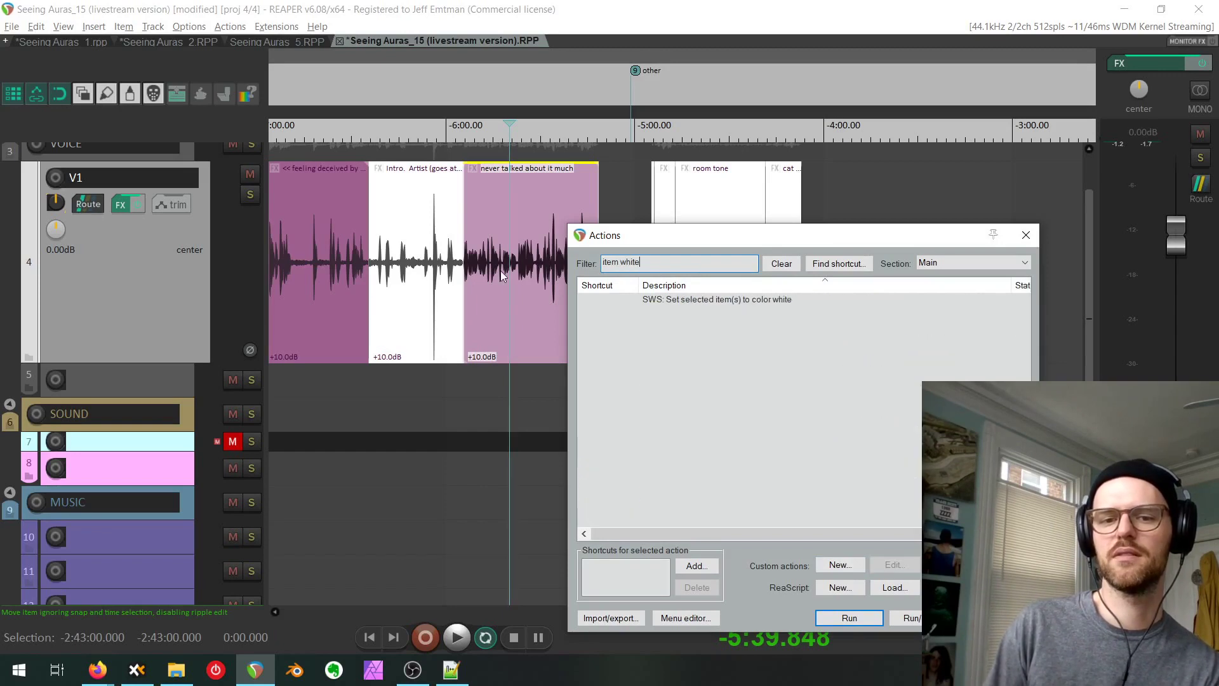
left_click(704, 299)
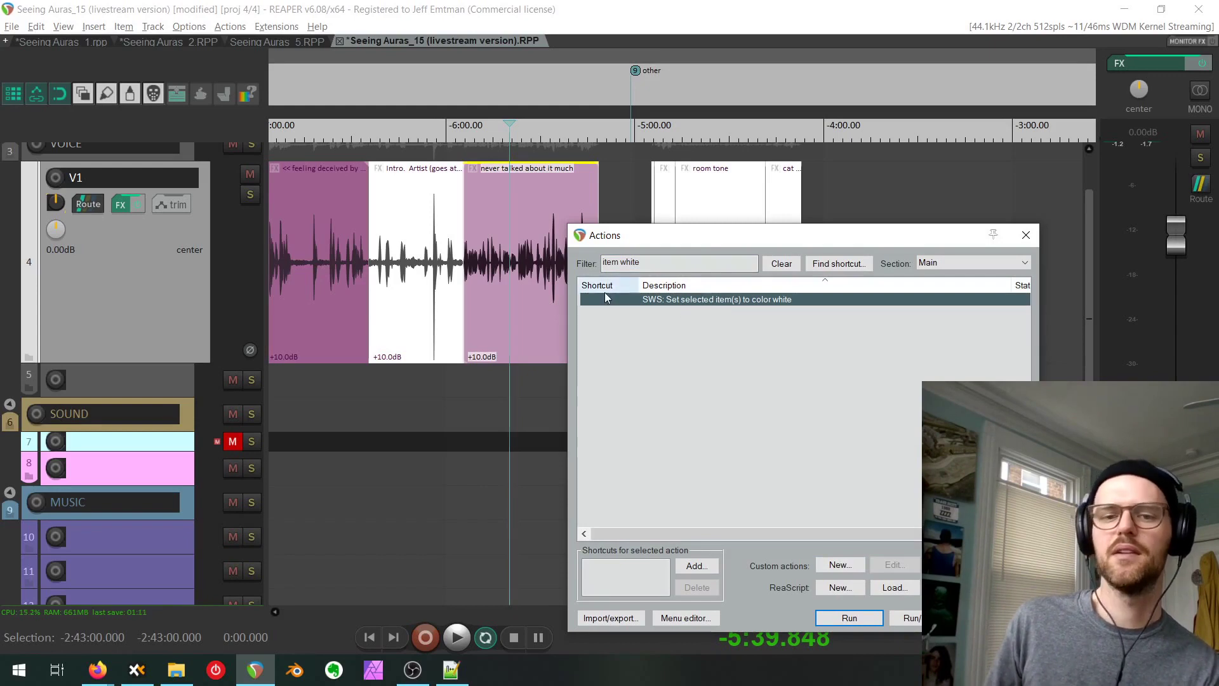
Filter the actions for "item copy" and run "Edit: Copy items" on the "never talked about it much" clip.
left_click(666, 261)
key("ctrl+a")
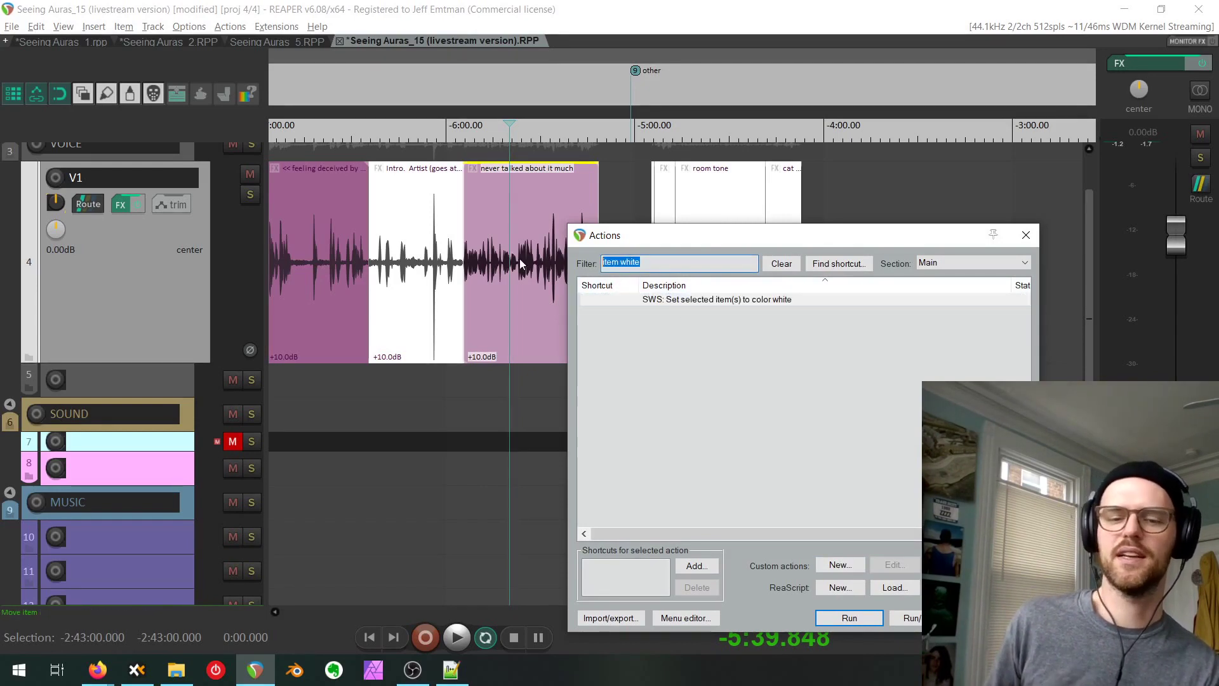
type("i")
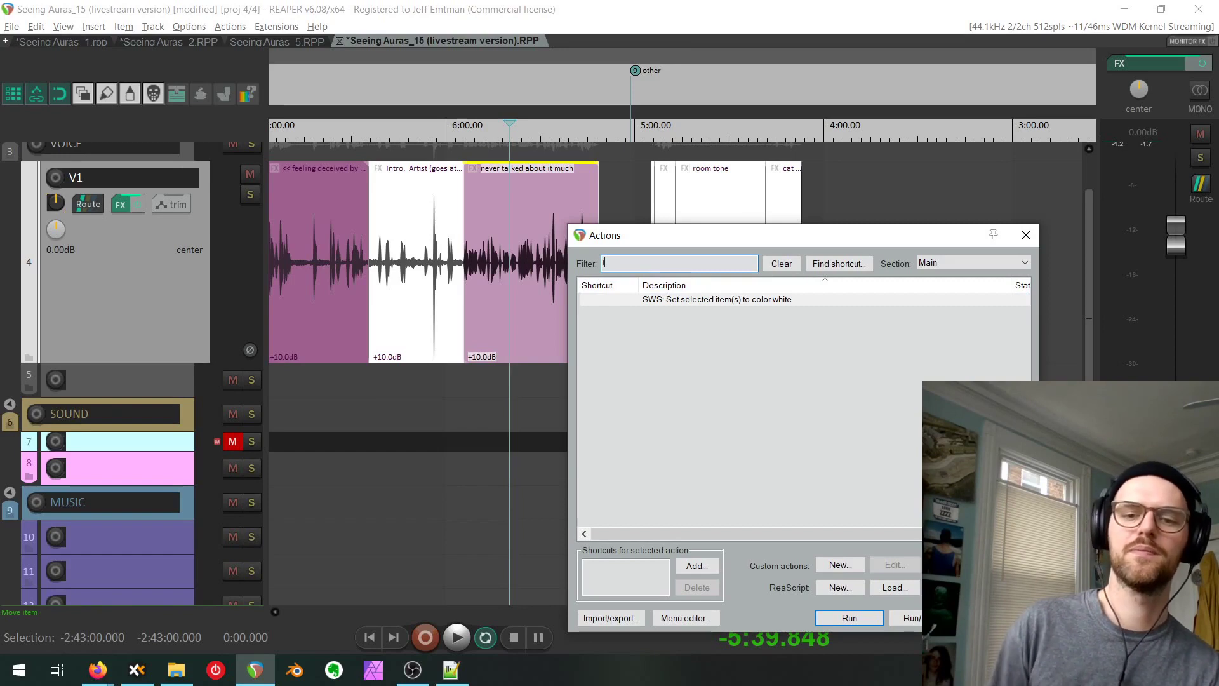
type("tem copy")
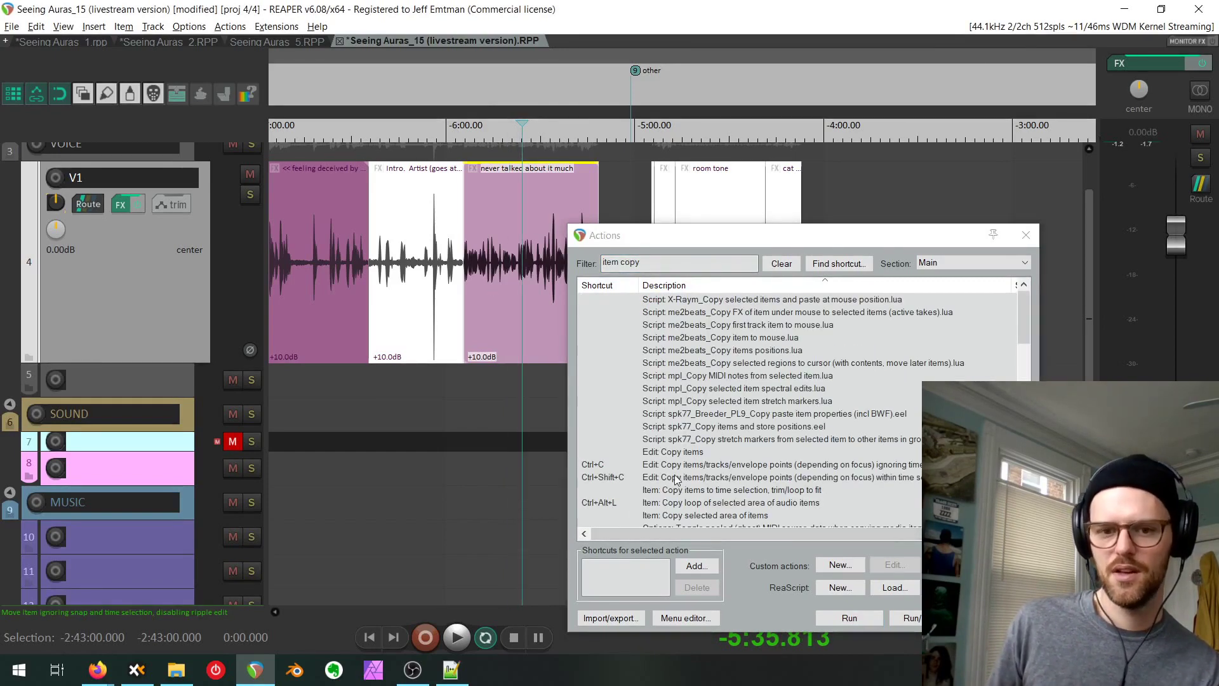
left_click(673, 452)
left_click(841, 614)
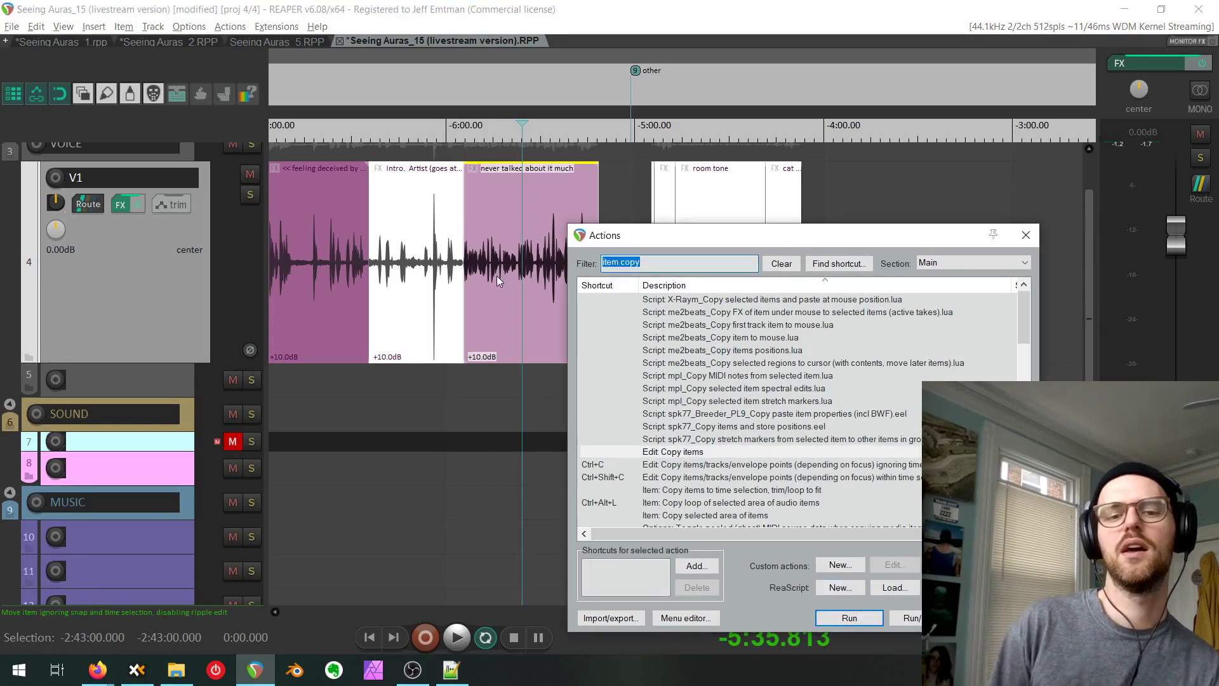
Filter the actions for "item white" and run "SWS: Set selected item(s) to color white" on the original "never talked about it much" clip.
type("i")
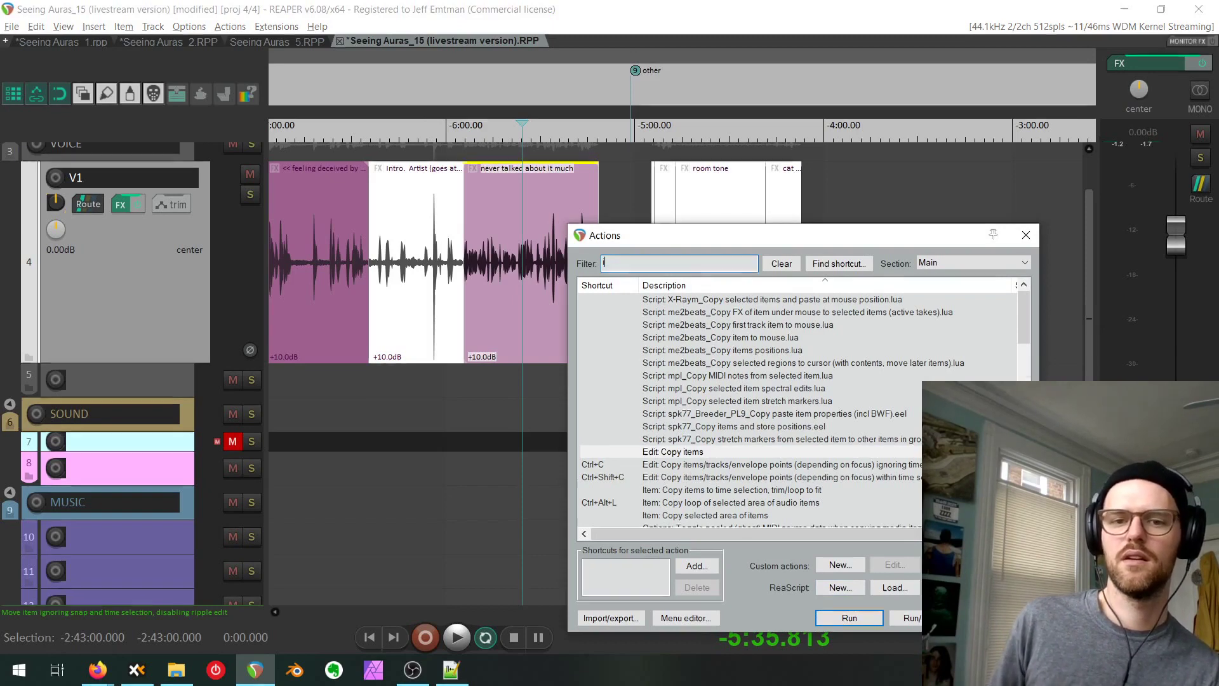
type("tem white")
left_click(684, 300)
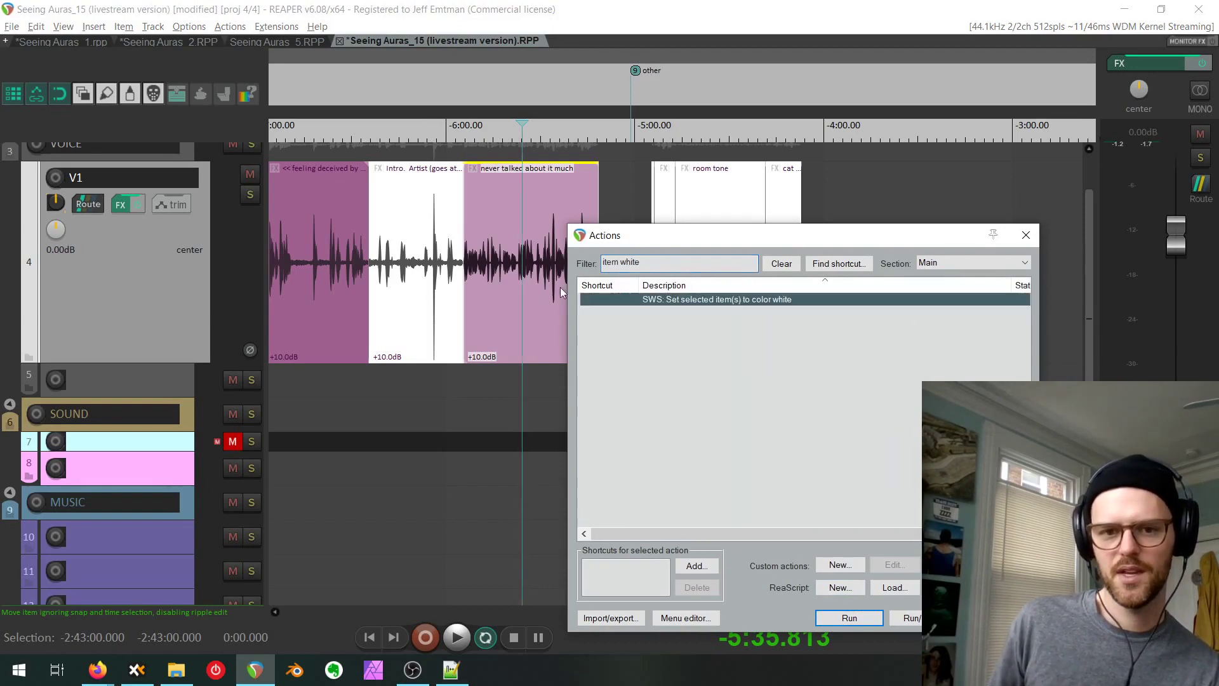
left_click(533, 284)
left_click(661, 300)
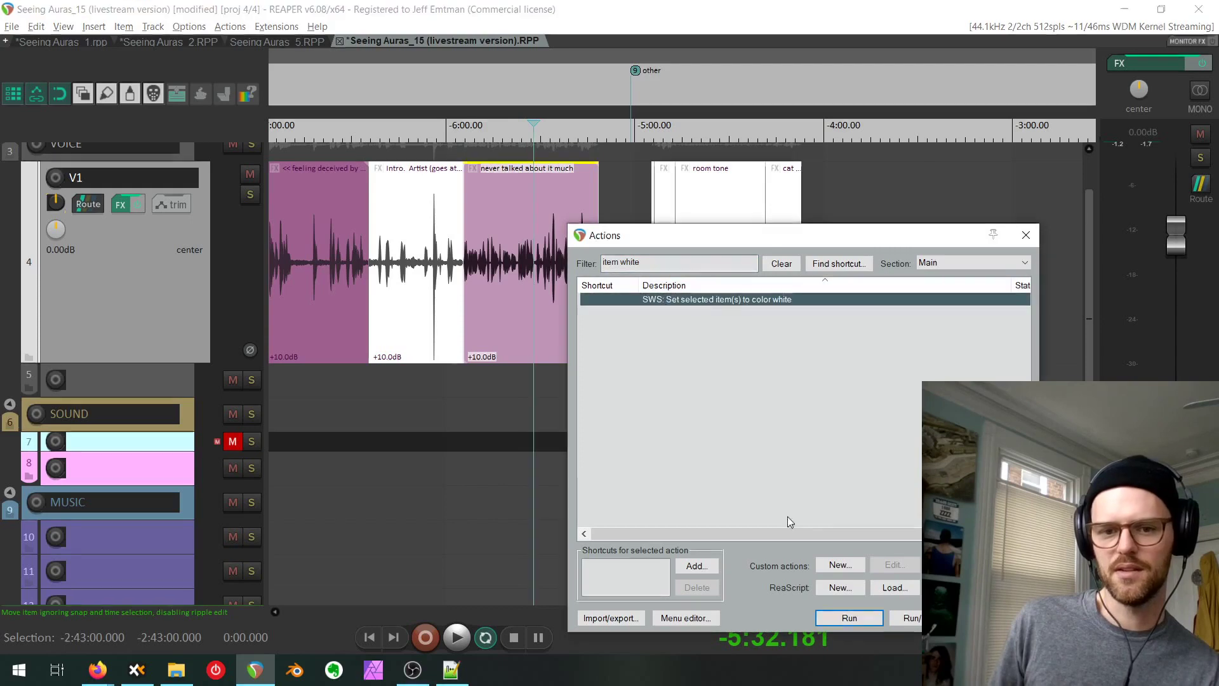
left_click(849, 617)
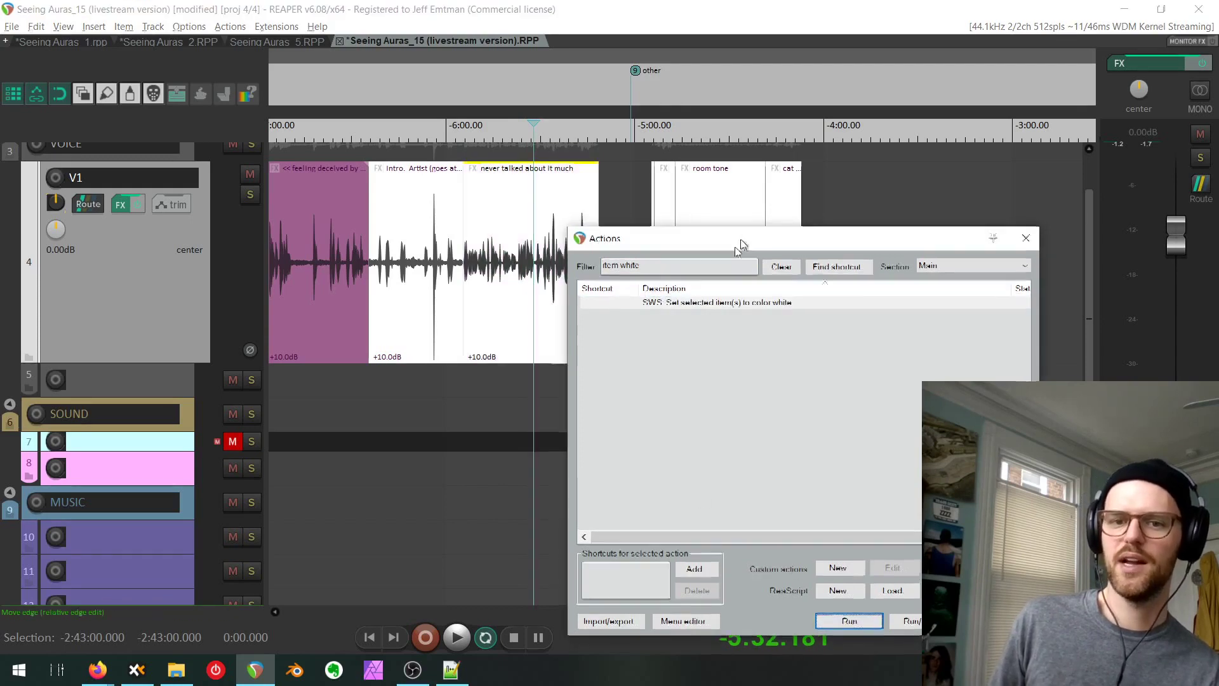
Paste the copied "never talked about it much" clip onto V1 at about 44:00, beyond the finished edit, and close the action list.
left_click_drag(728, 233, 573, 480)
scroll(457, 313, "down", 6)
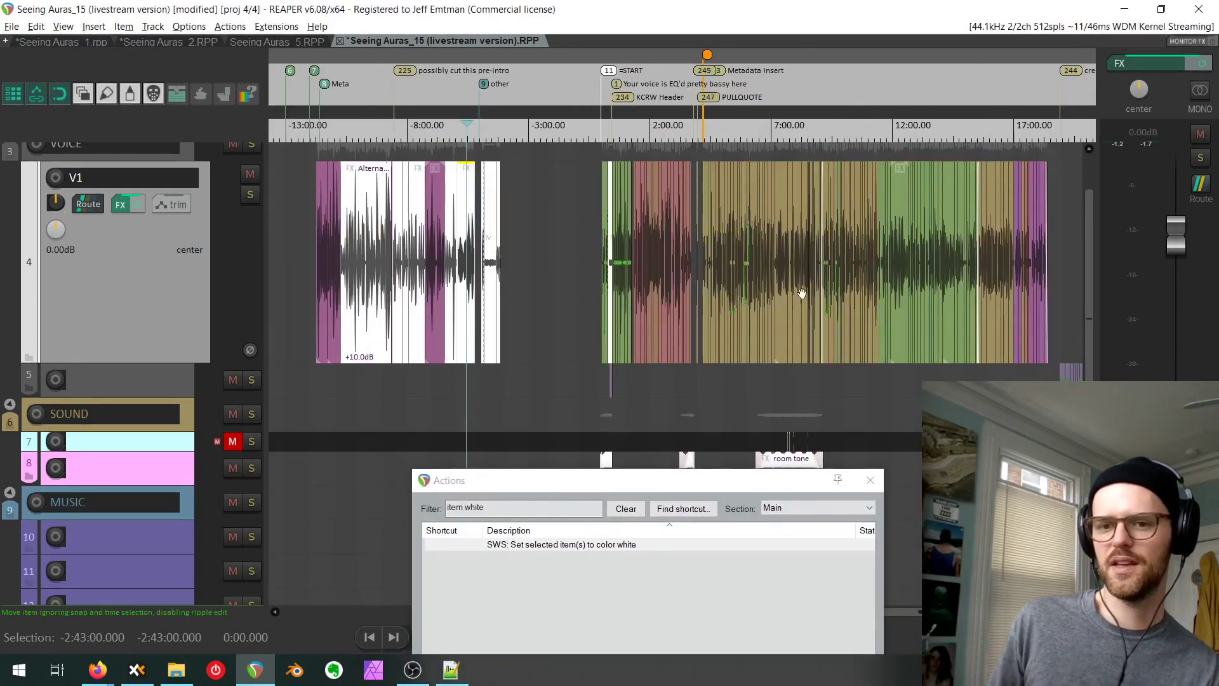
scroll(665, 316, "right", 6)
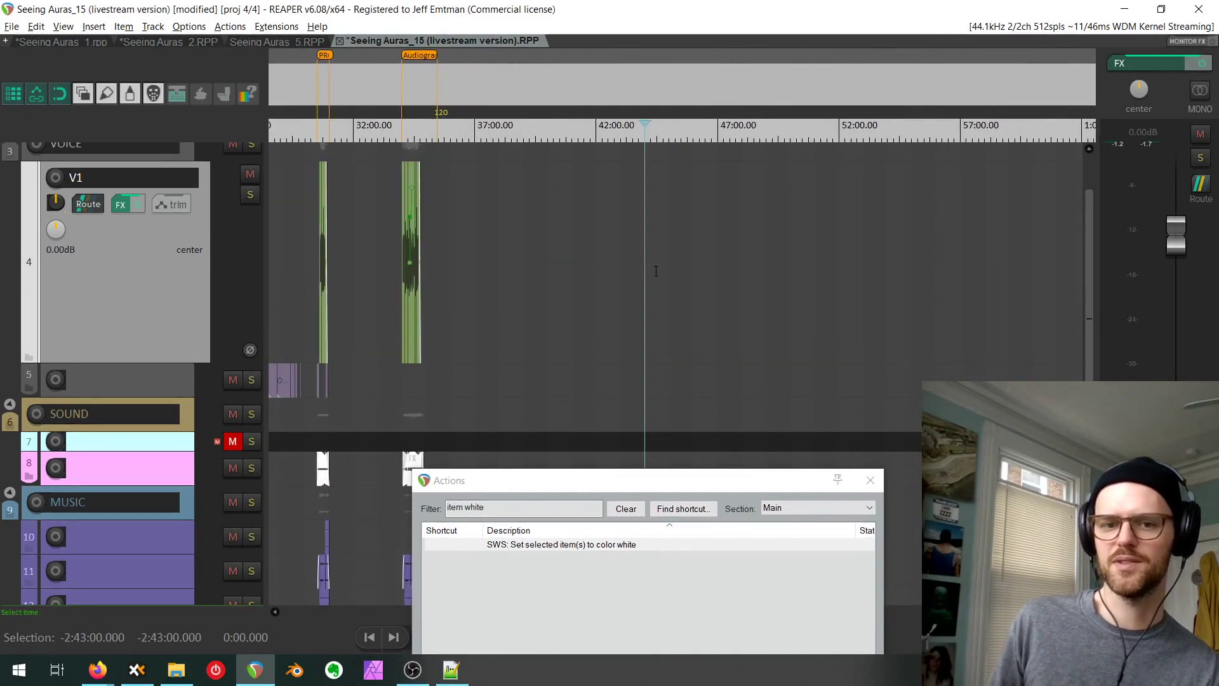
scroll(656, 271, "up", 8)
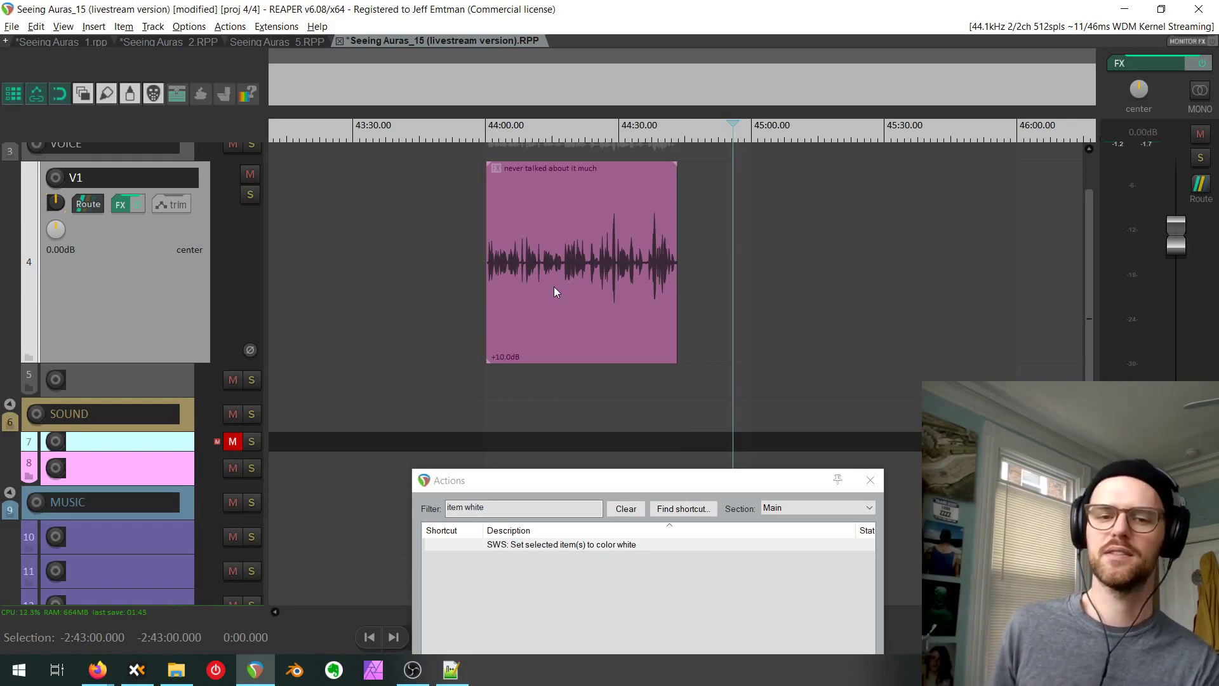
left_click(870, 480)
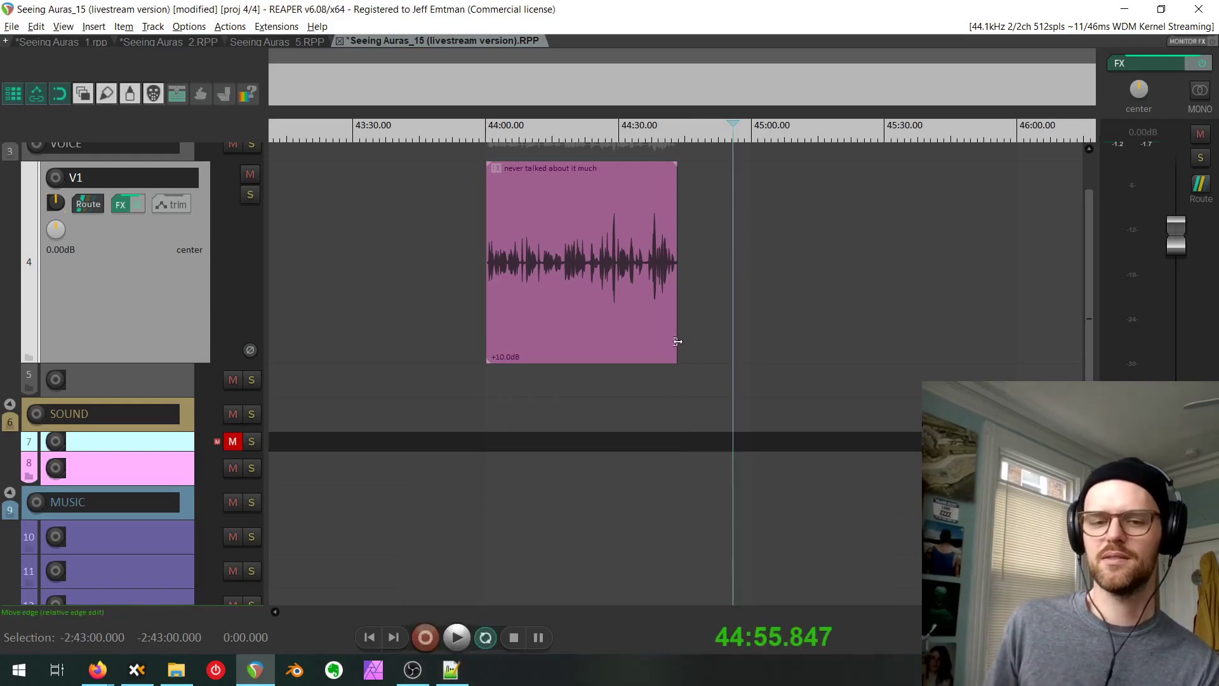
Select the clip at about 2:17 in V1's red section, collapse all track heights and enlarge V1 alone.
scroll(677, 342, "down", 8)
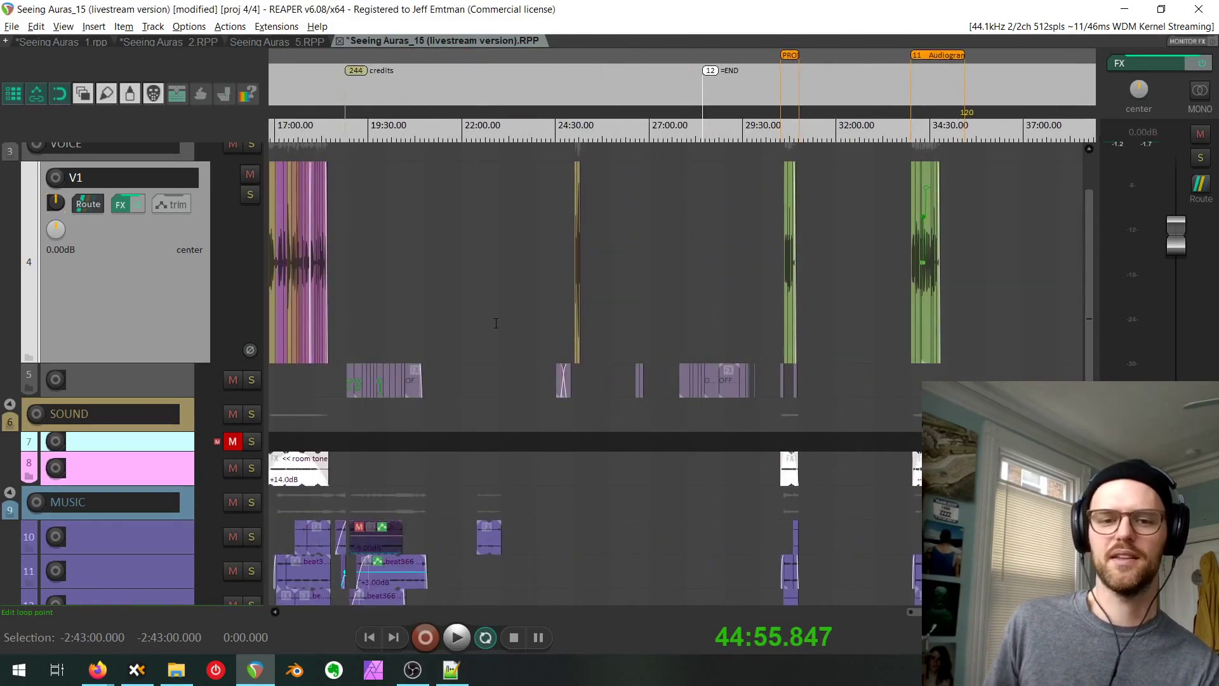
scroll(496, 323, "left", 10)
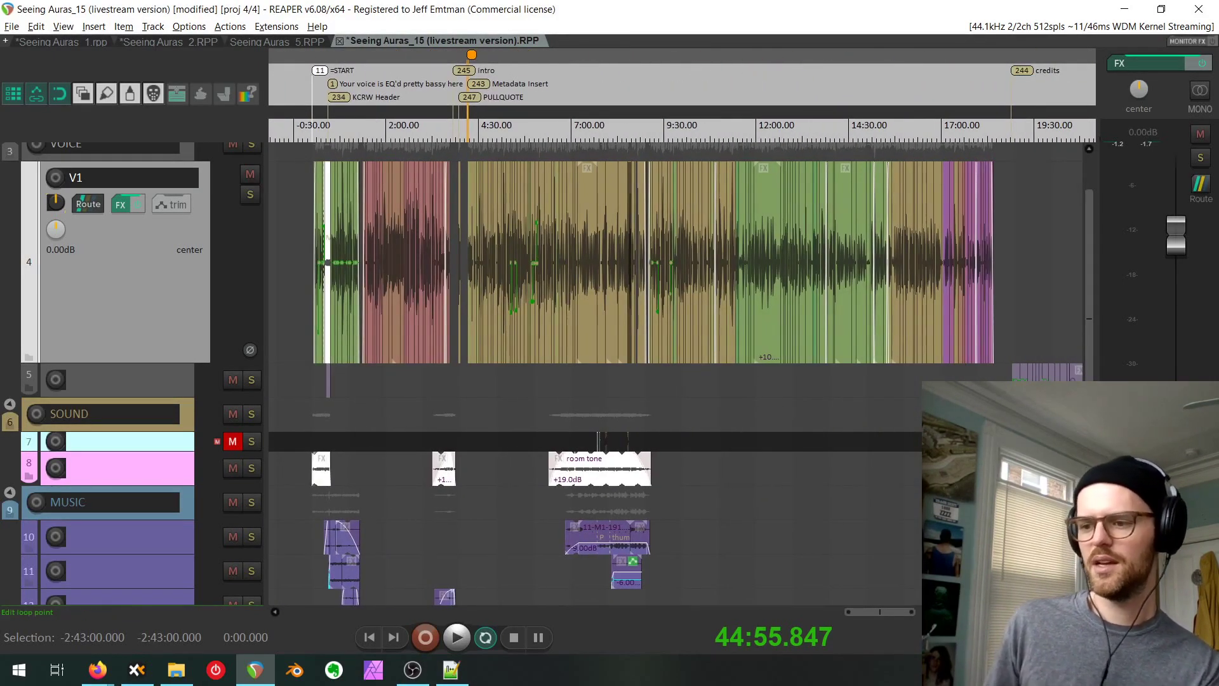
left_click(396, 323)
scroll(393, 324, "down", 2)
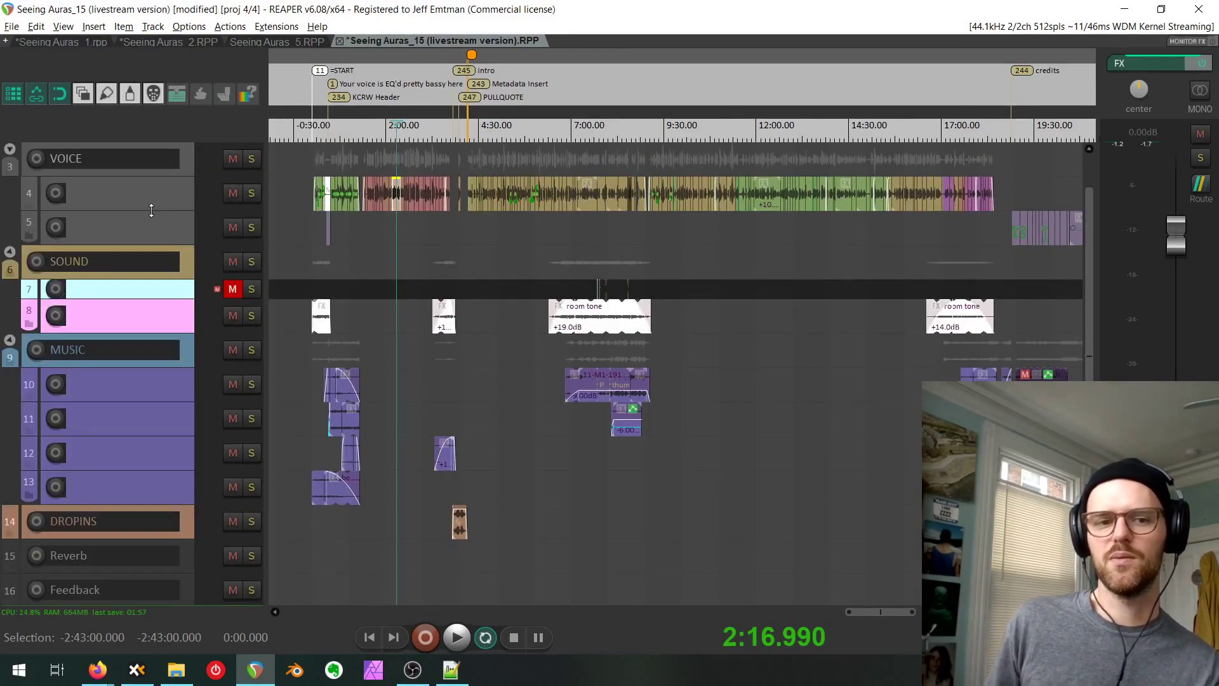
left_click_drag(155, 211, 274, 417)
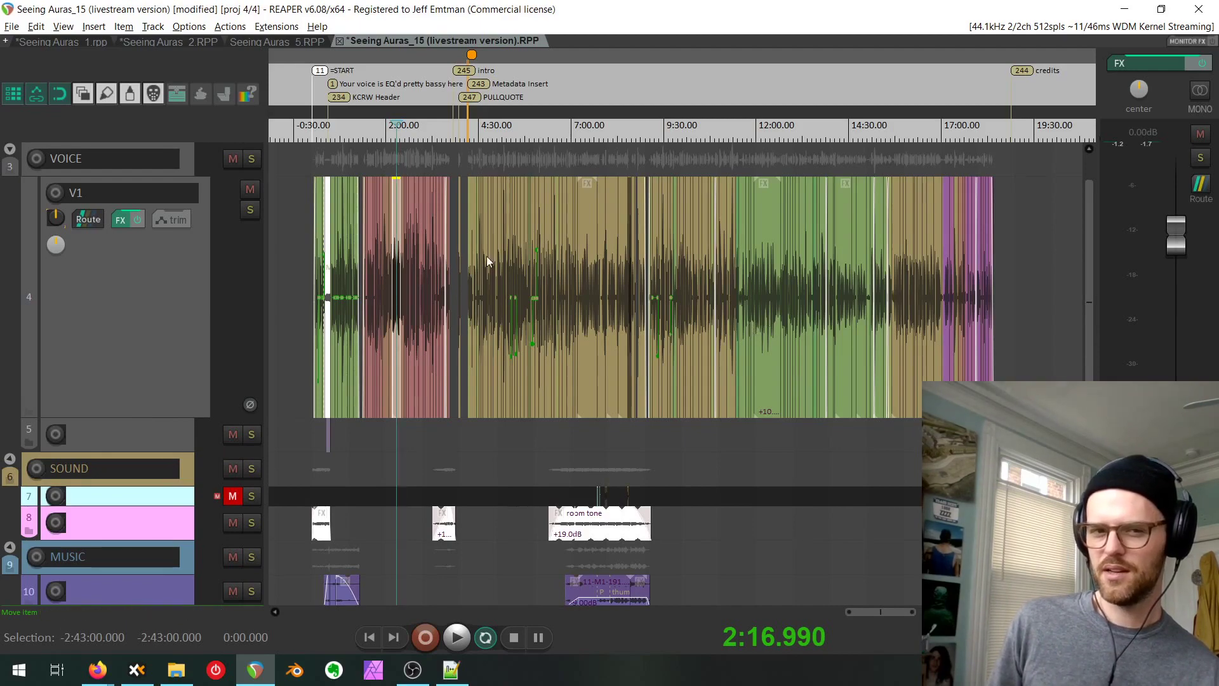
Look over the colour-coded sections of V1 and the source clips before the =START marker, and collapse the enlarged track.
left_click_drag(489, 261, 1020, 261)
scroll(1022, 279, "down", 2)
mouse_move(476, 244)
left_mouse_down()
mouse_move(773, 227)
mouse_move(528, 221)
mouse_move(812, 243)
mouse_move(471, 254)
left_mouse_up()
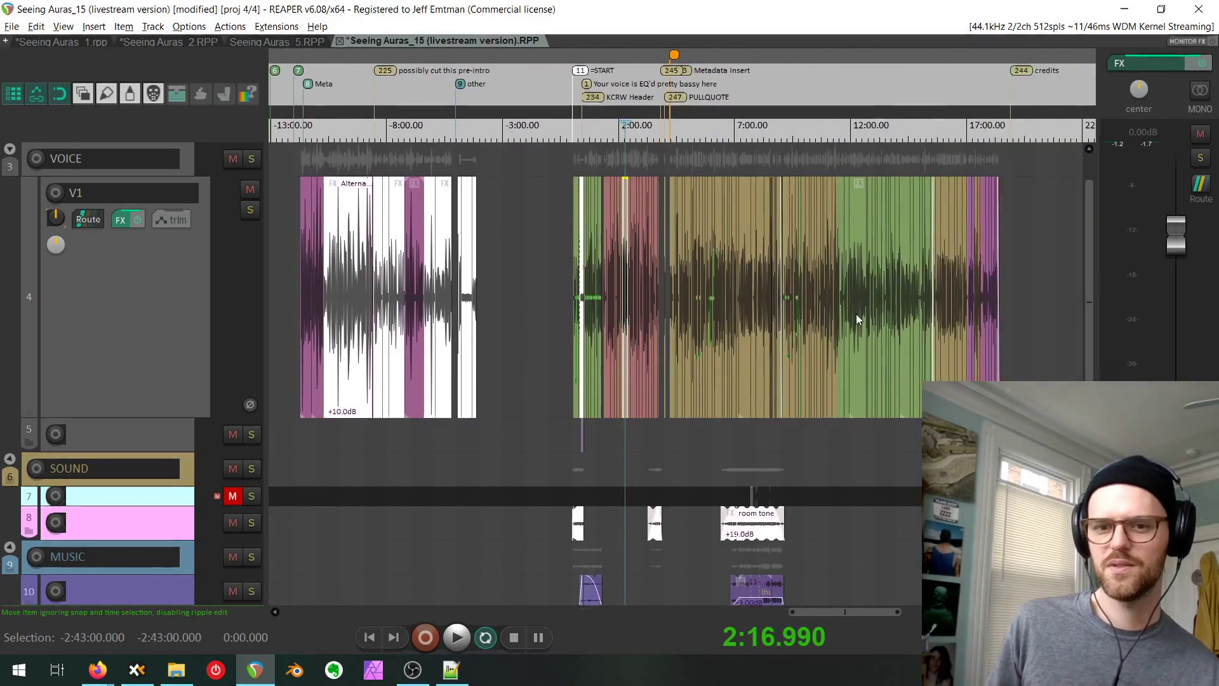
scroll(854, 312, "up", 2)
left_click_drag(840, 305, 713, 267)
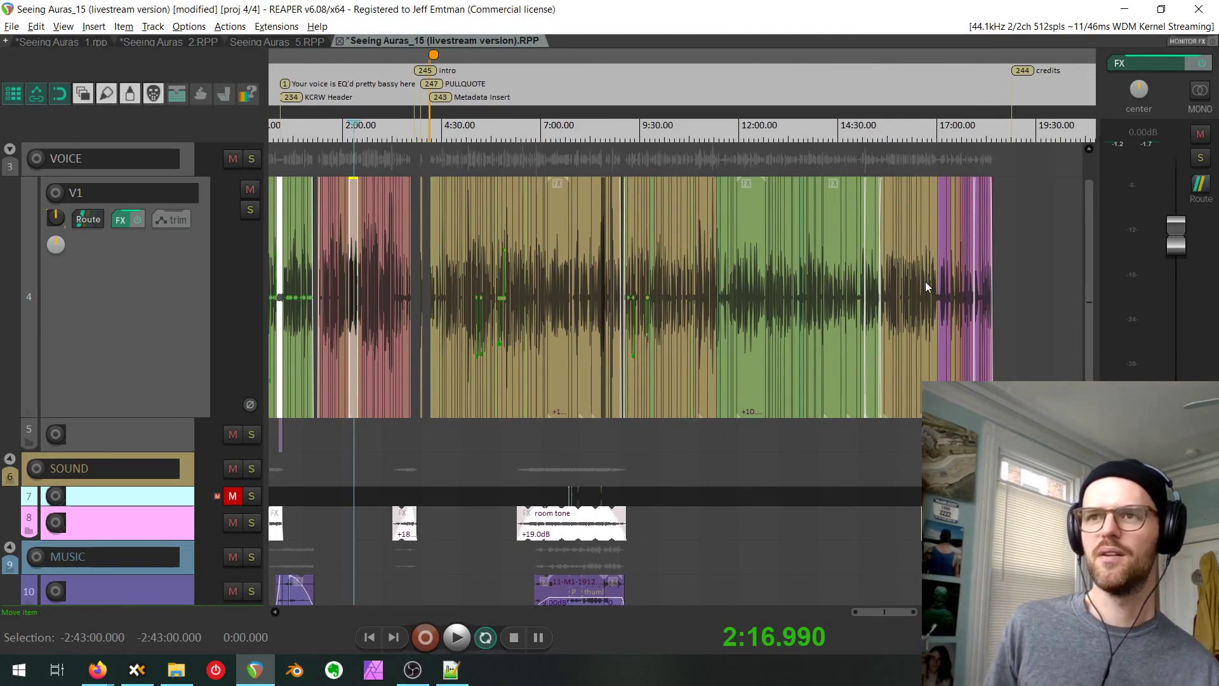
left_click_drag(938, 288, 861, 281)
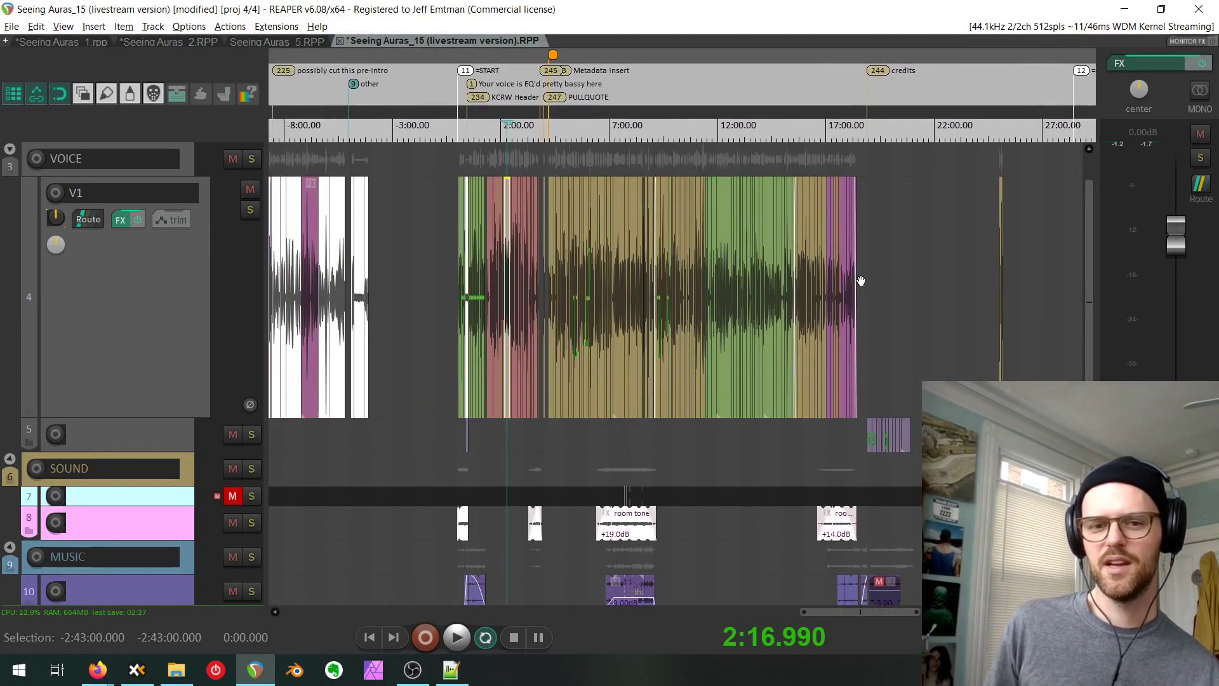
left_click(671, 296)
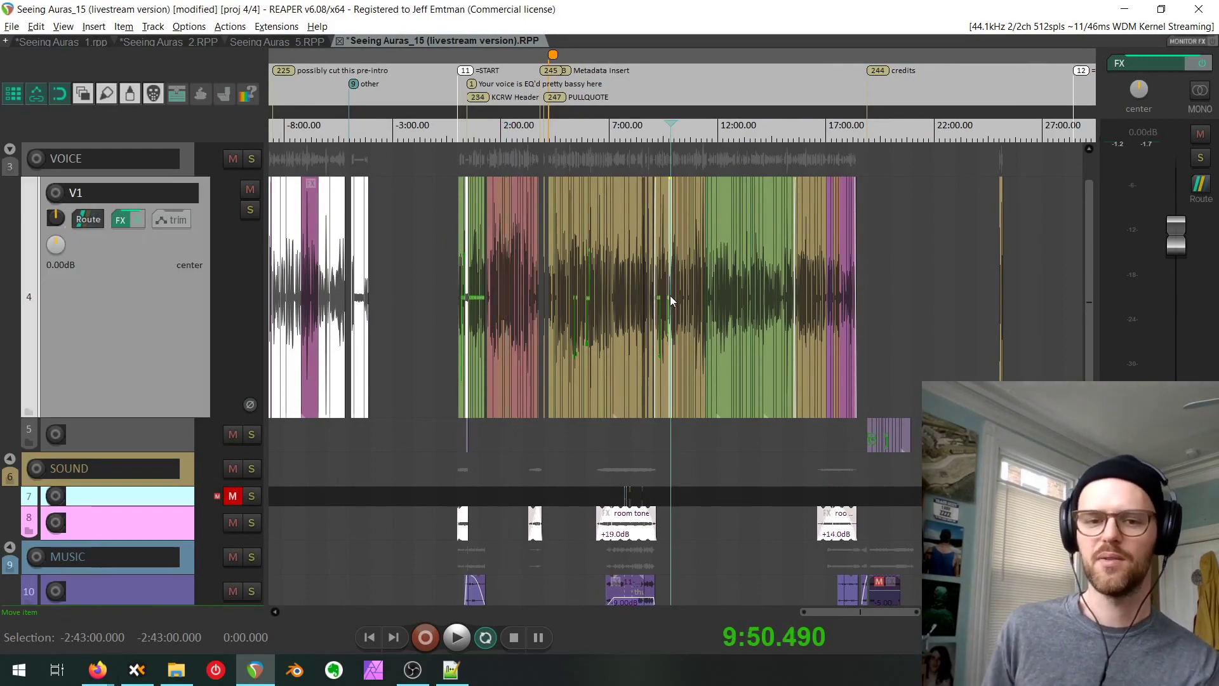
key("grave")
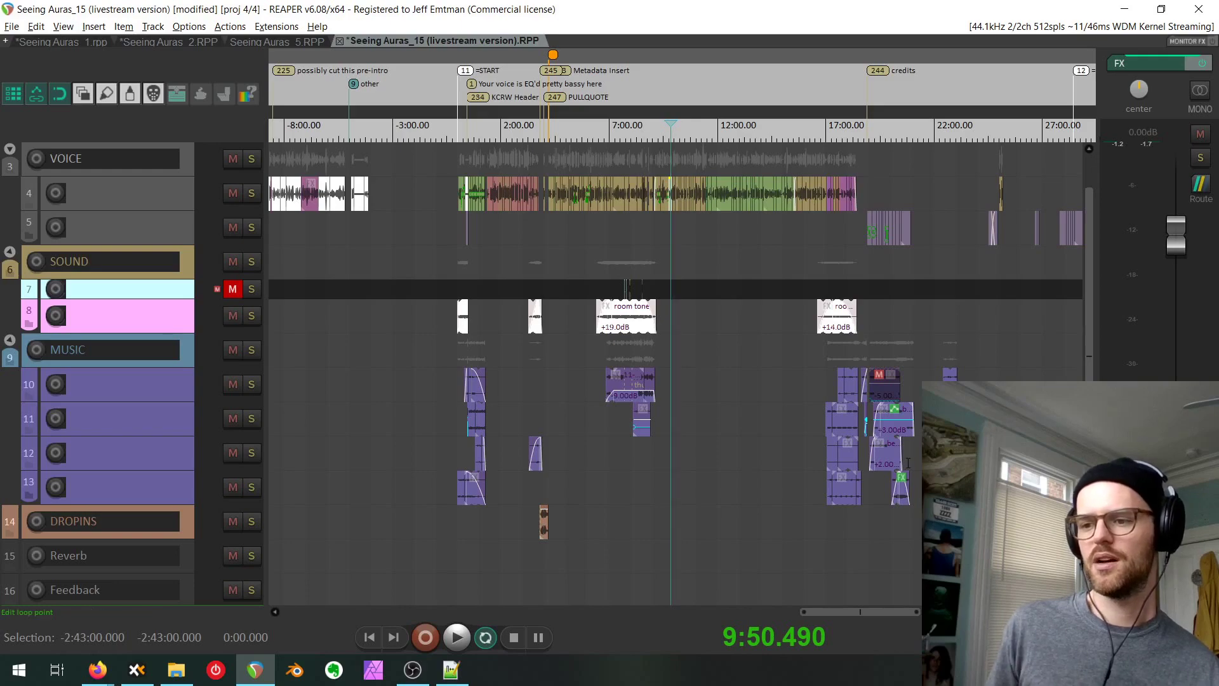
Examine how the =START marker lines up with 0:00 on the ruler and what lies at negative times before it.
scroll(453, 233, "up", 10)
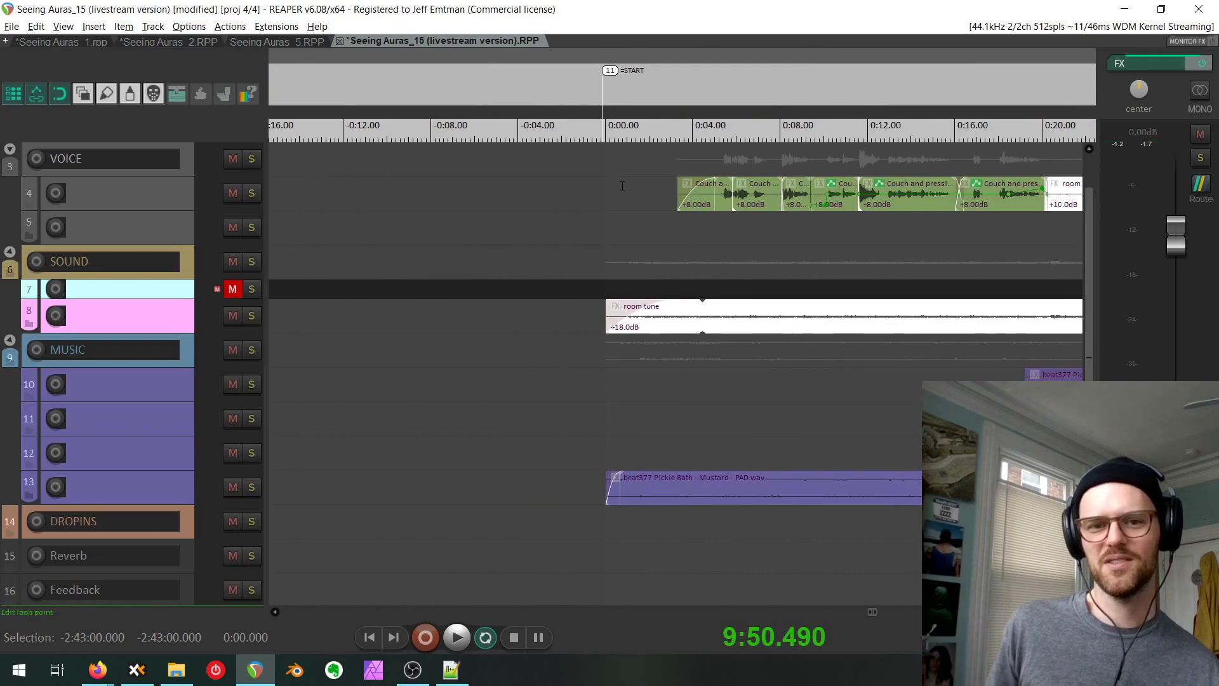
scroll(623, 185, "up", 3)
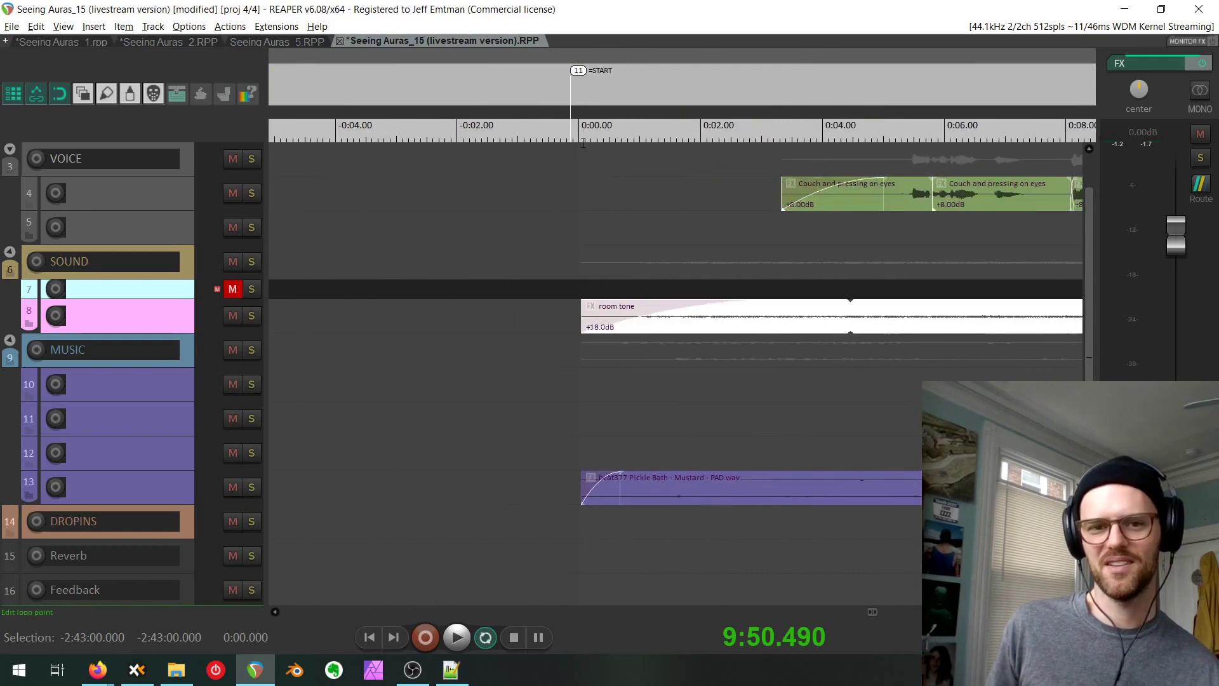
scroll(715, 177, "down", 3)
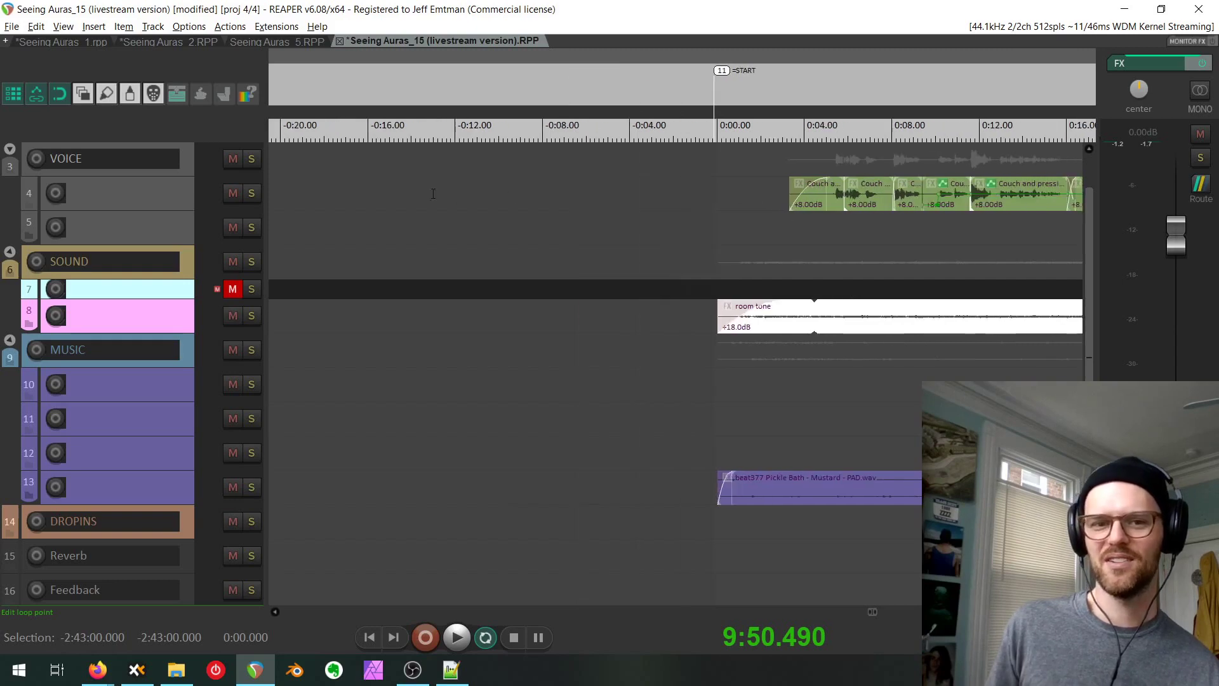
scroll(428, 188, "down", 6)
left_click_drag(362, 171, 997, 227)
scroll(996, 222, "down", 3)
left_click_drag(645, 230, 914, 263)
left_click_drag(1067, 249, 699, 248)
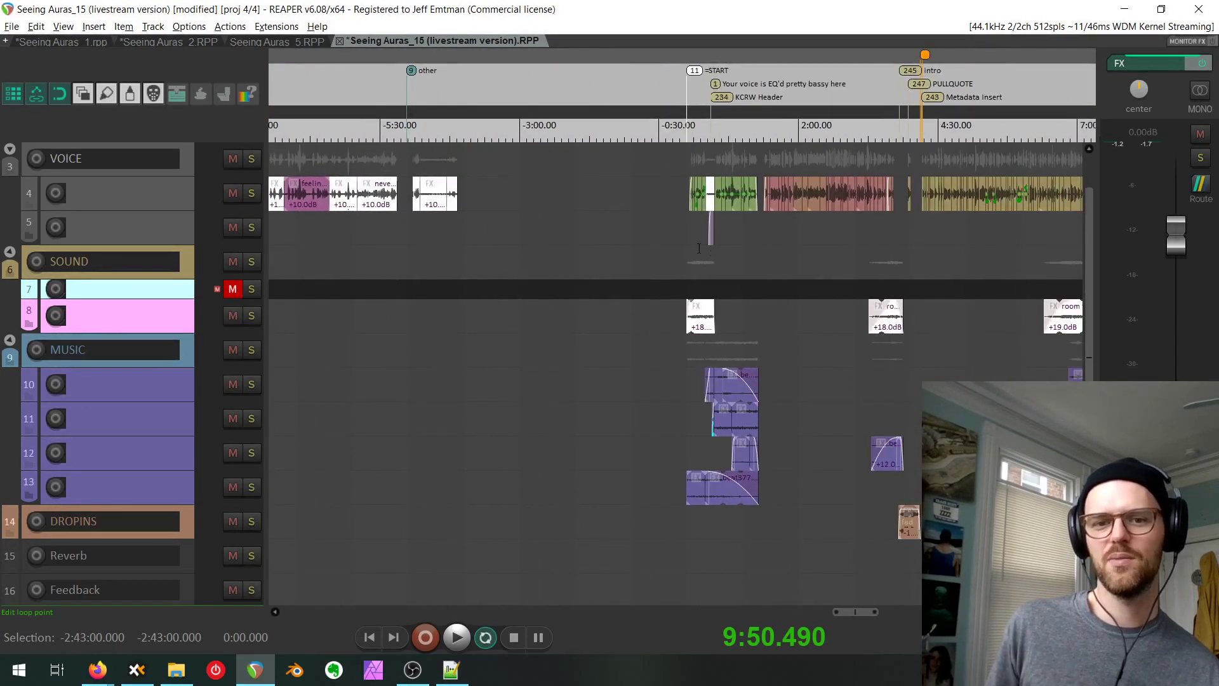
scroll(699, 248, "up", 8)
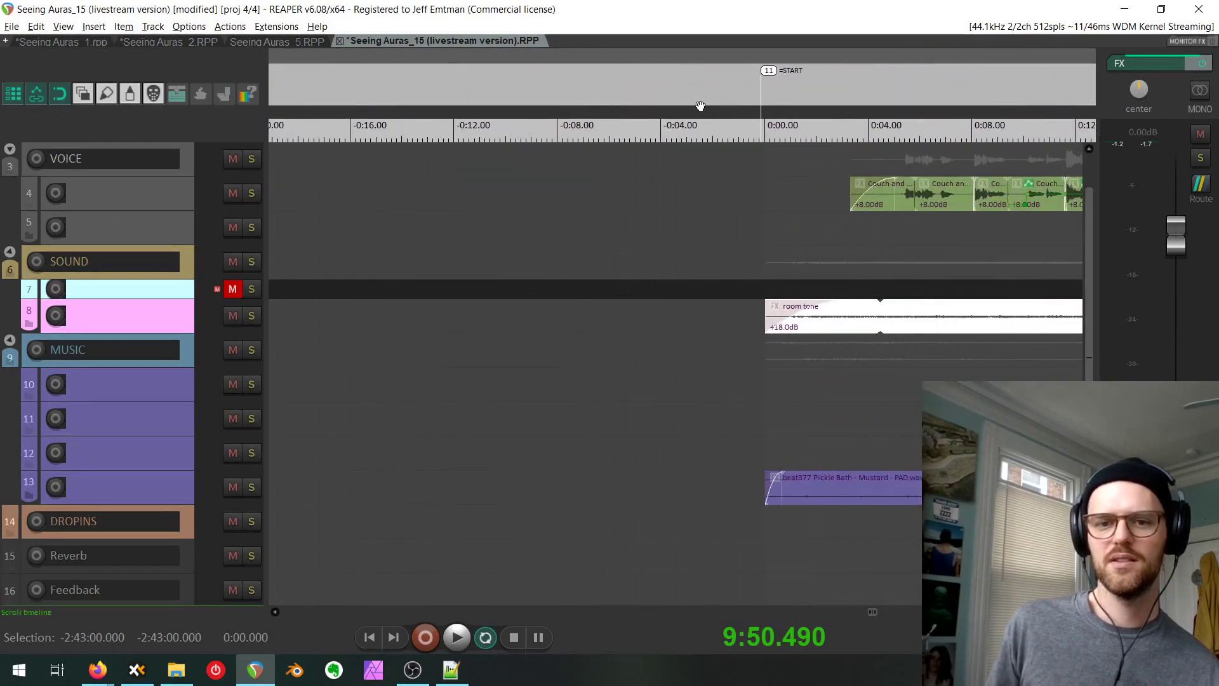
left_click_drag(578, 185, 999, 354)
scroll(1001, 354, "down", 4)
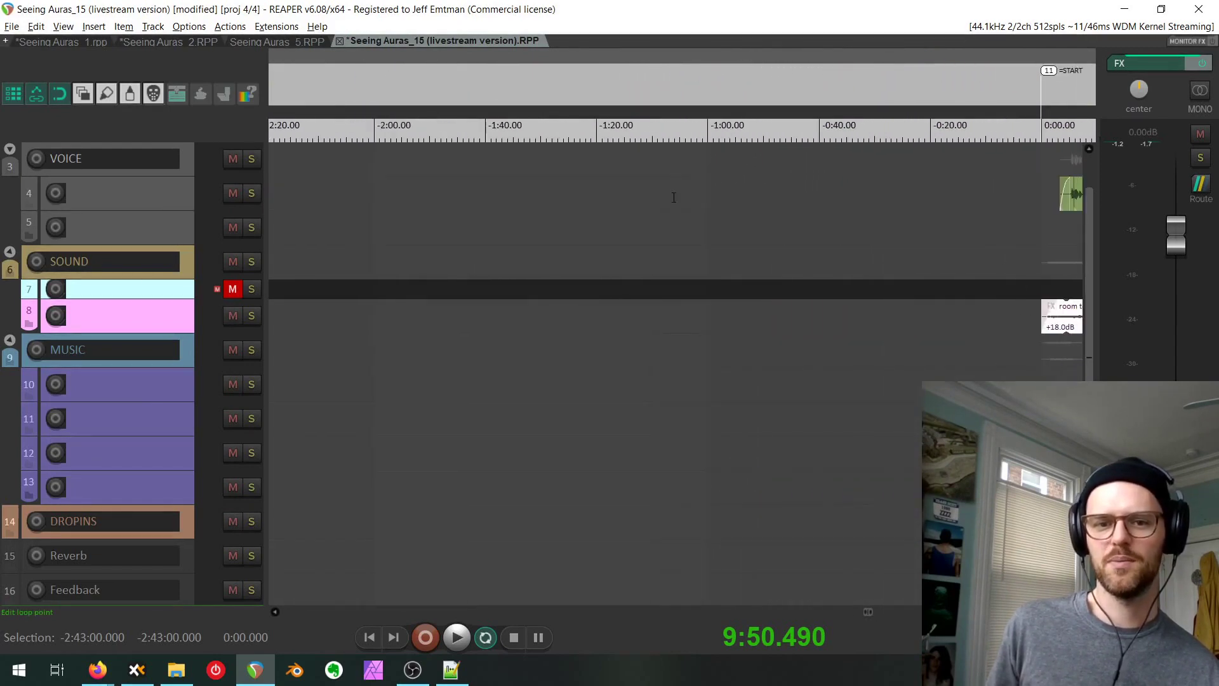
Place the edit cursor at about -1:28 in the empty stretch before the =START marker and set the project's 0:00 there.
left_click(550, 214)
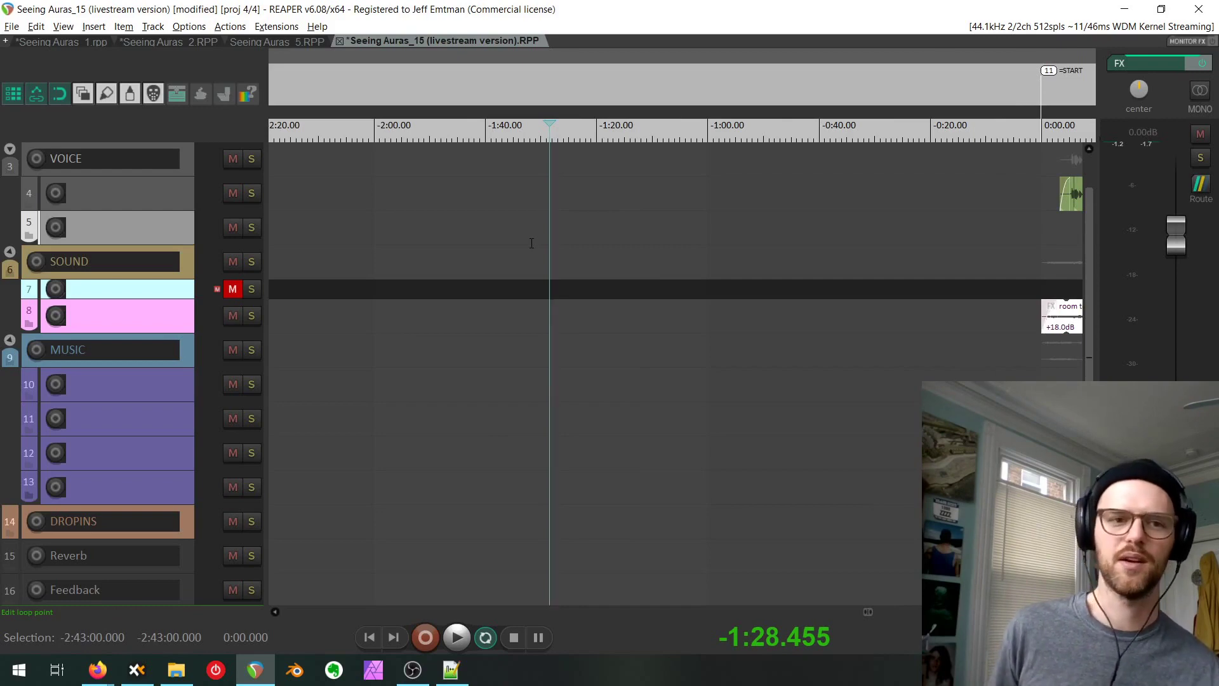
left_click(18, 32)
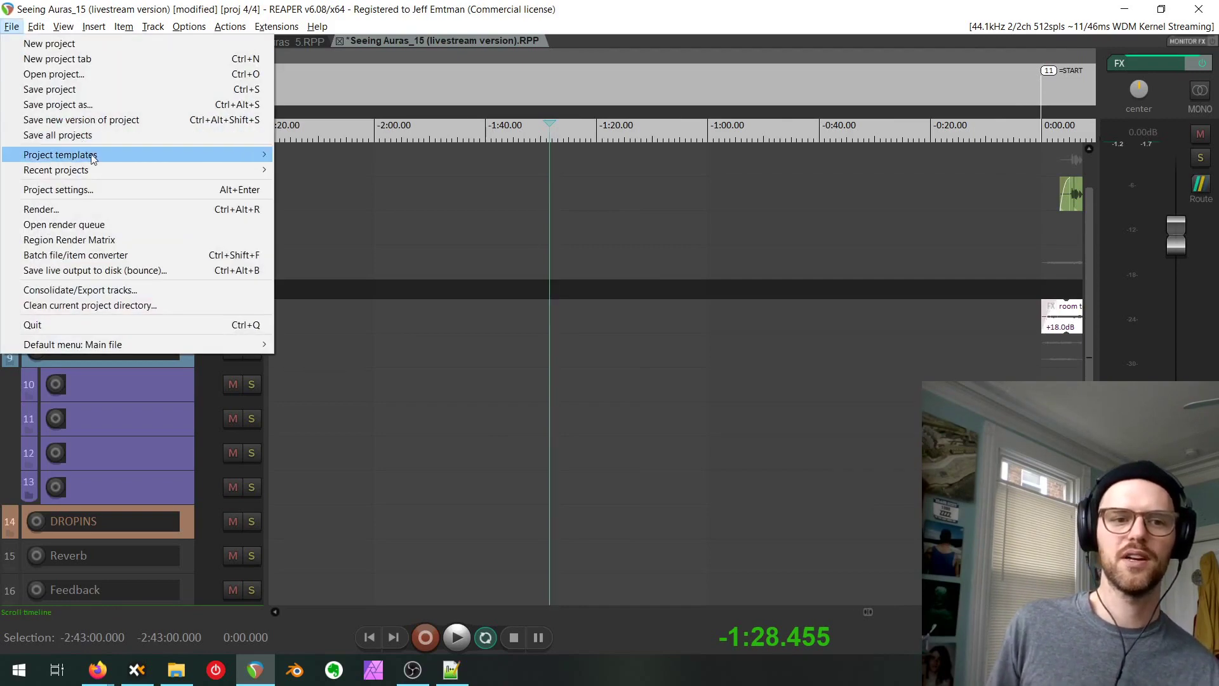
left_click(112, 190)
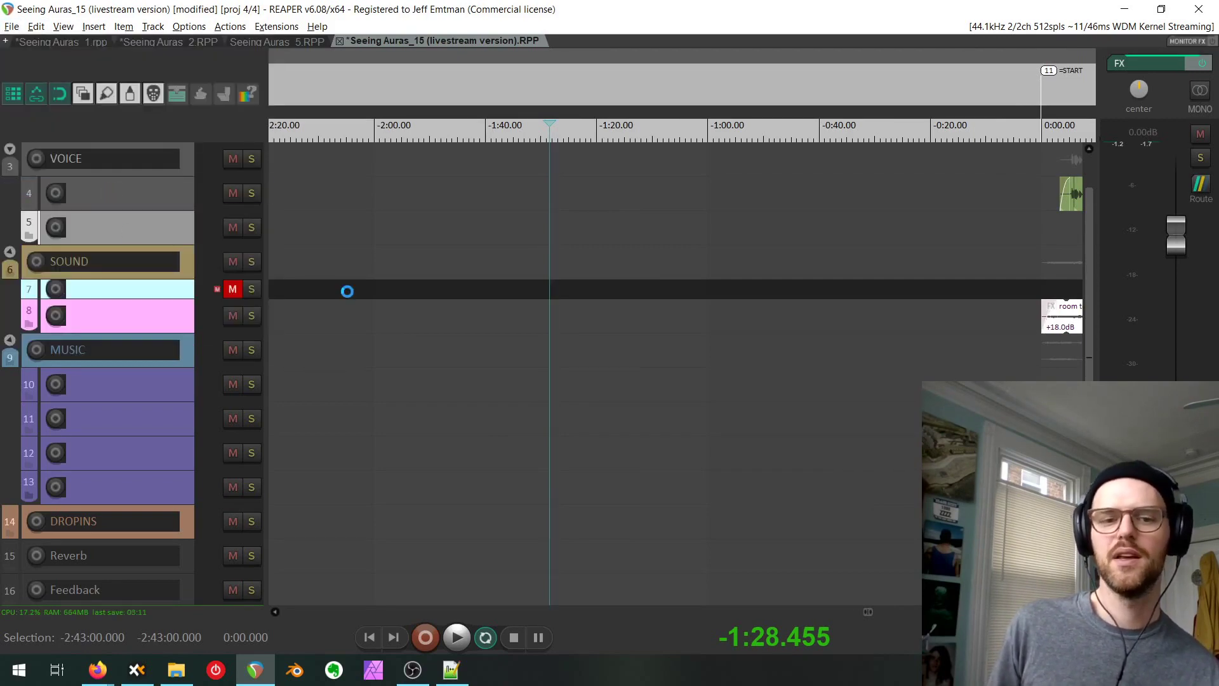
left_click(461, 209)
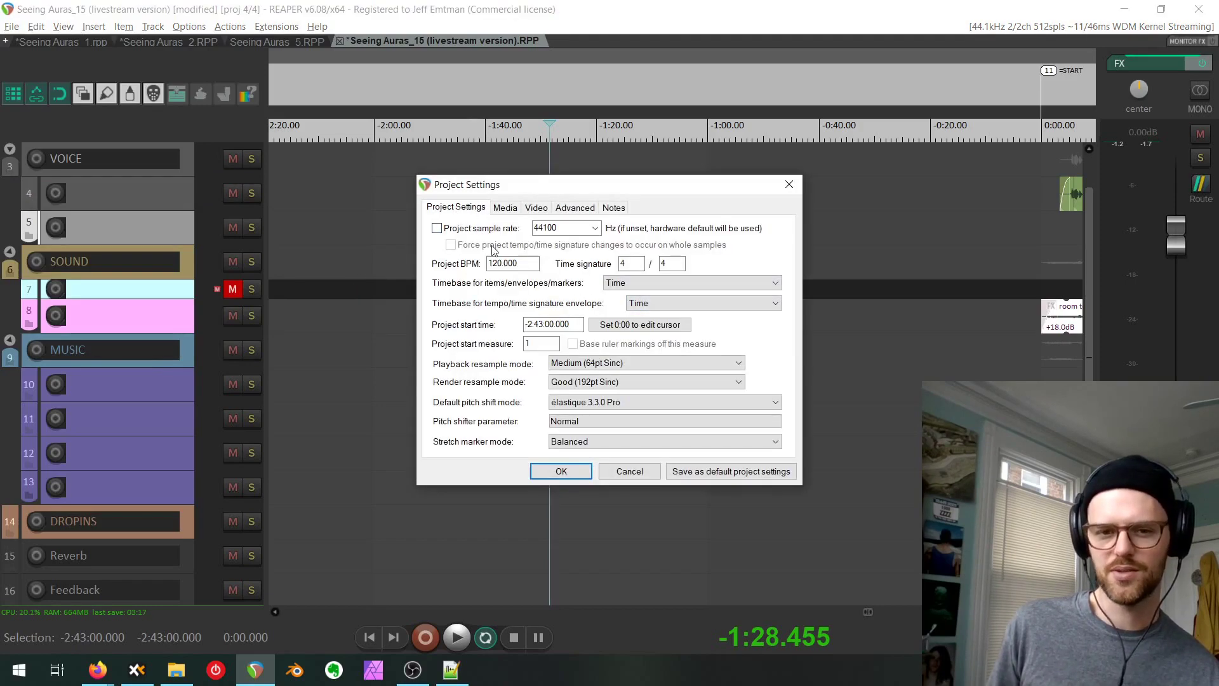
left_click(640, 327)
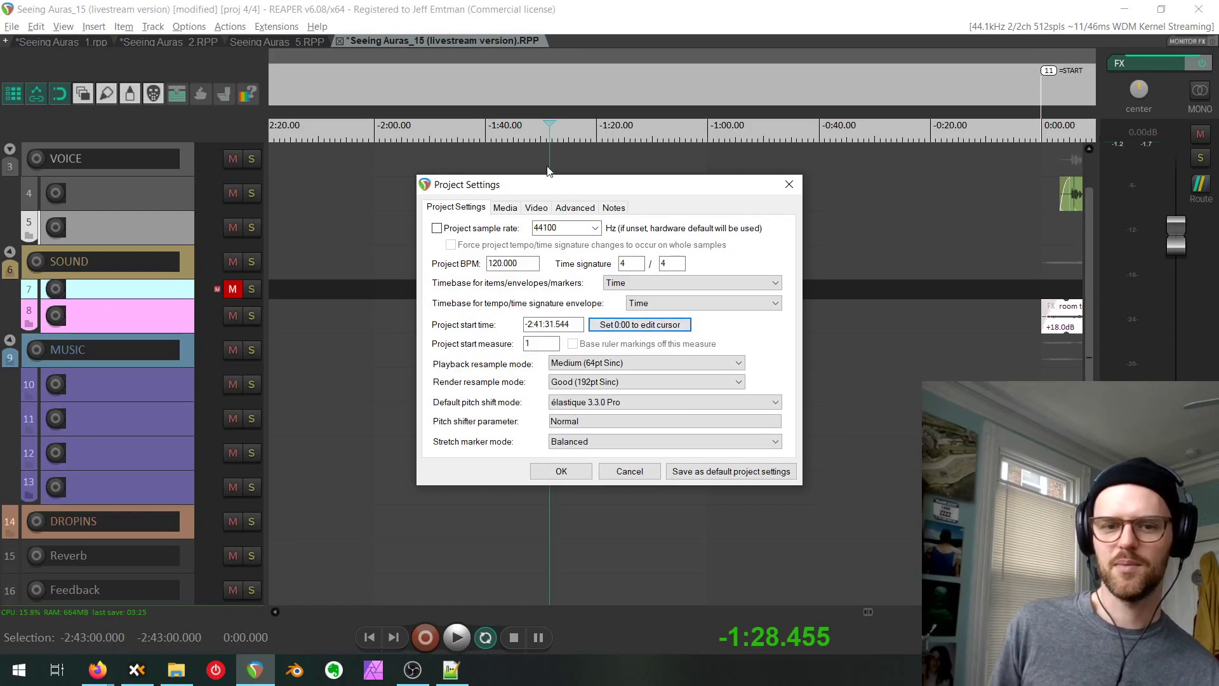
left_click(563, 470)
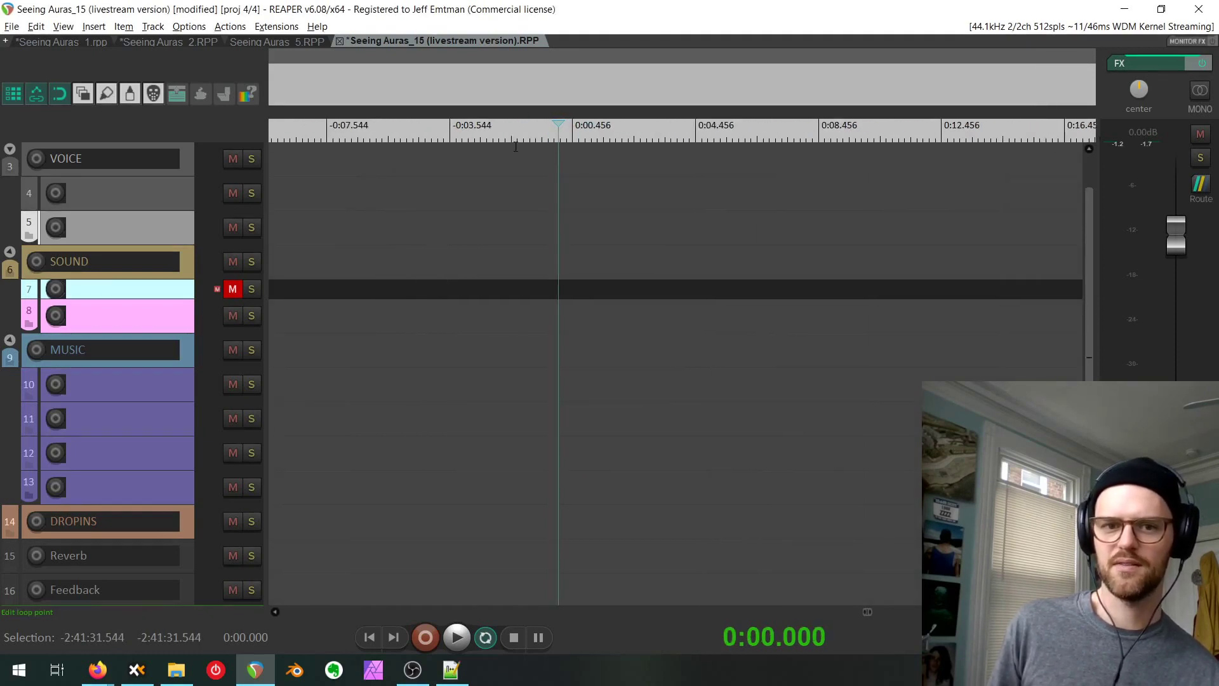
Move the edit cursor to the =START marker and set the project's 0:00 to that position in the project settings.
scroll(496, 216, "down", 4)
left_click_drag(754, 236, 392, 356)
scroll(392, 356, "down", 5)
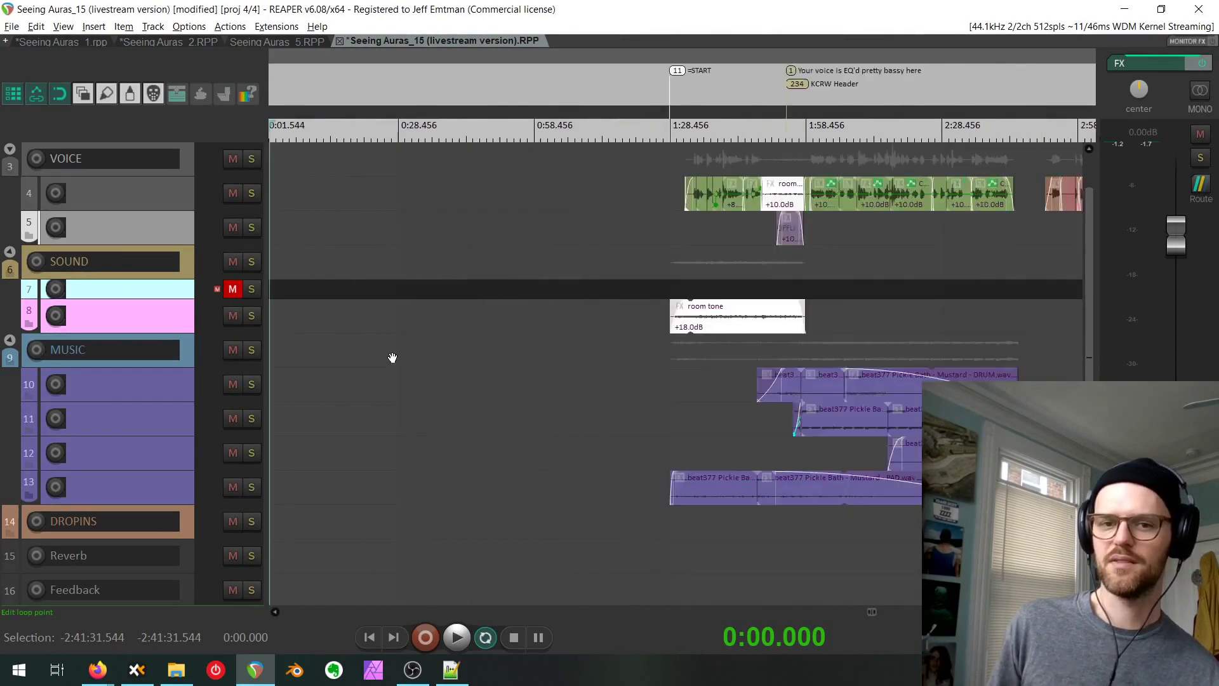
scroll(500, 155, "up", 6)
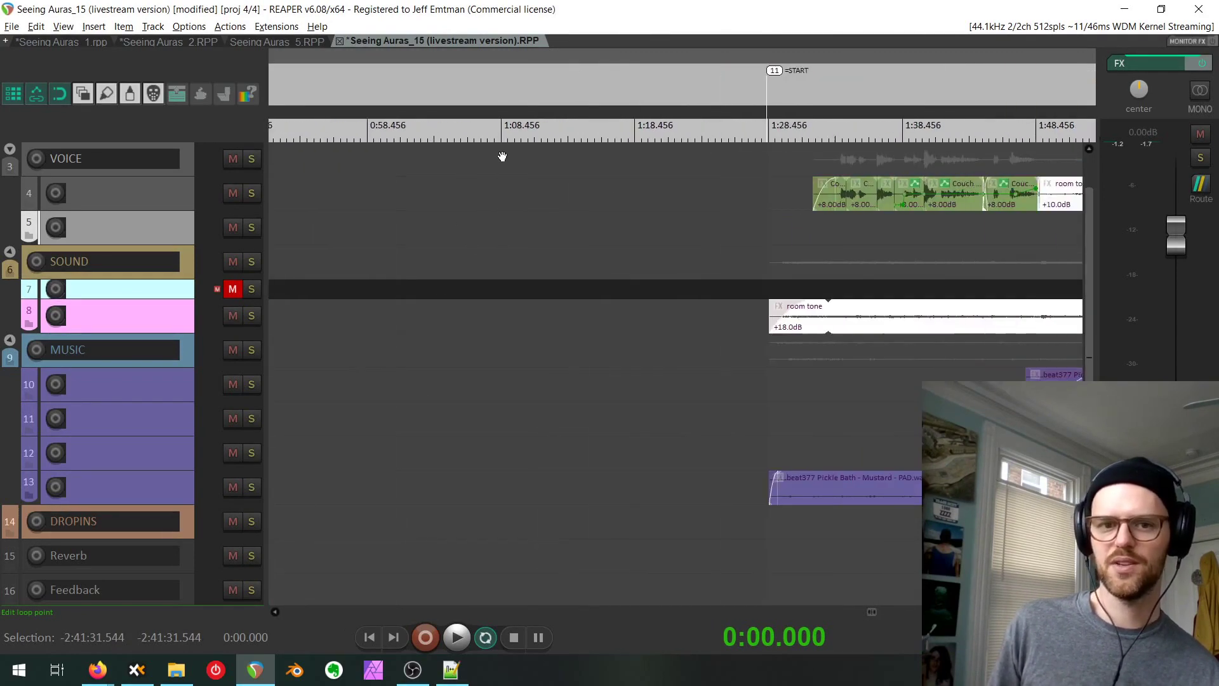
left_click(544, 70)
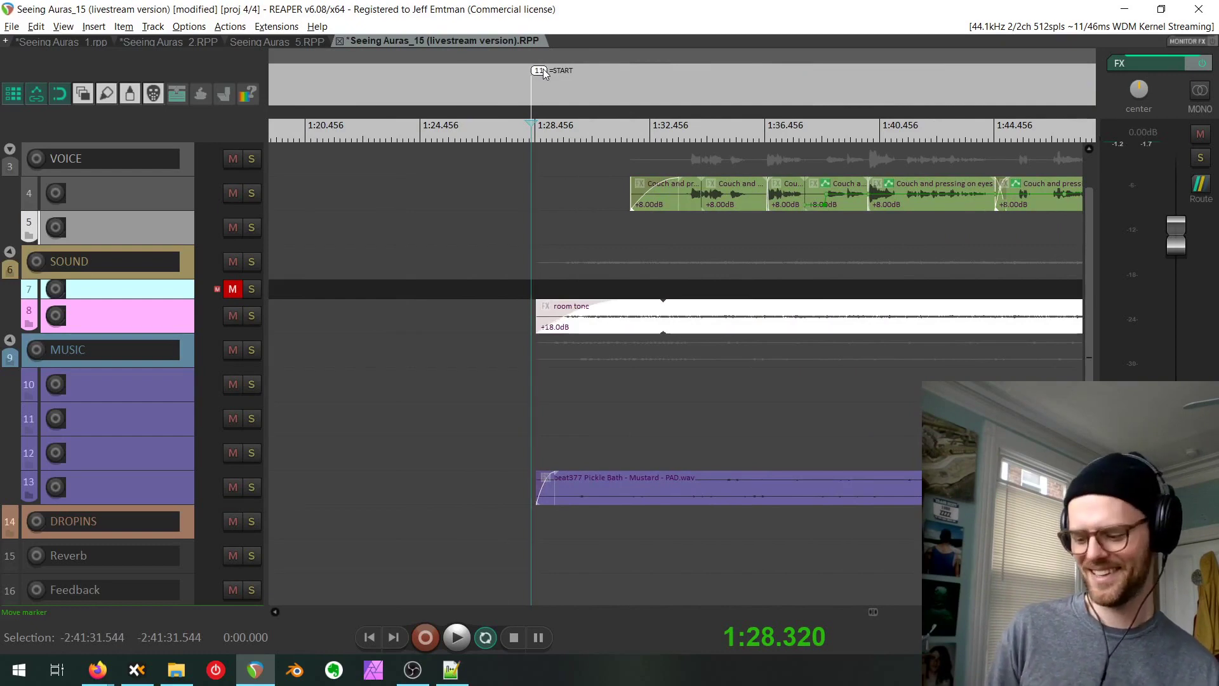
key("alt+Return")
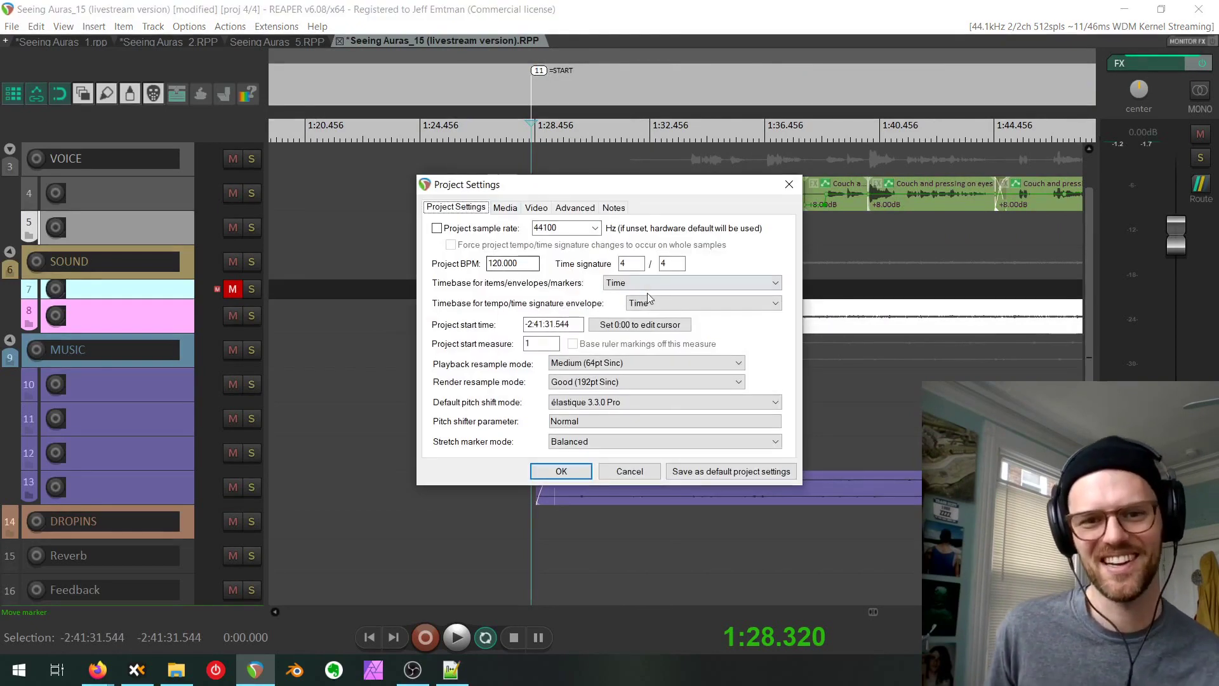
left_click(631, 323)
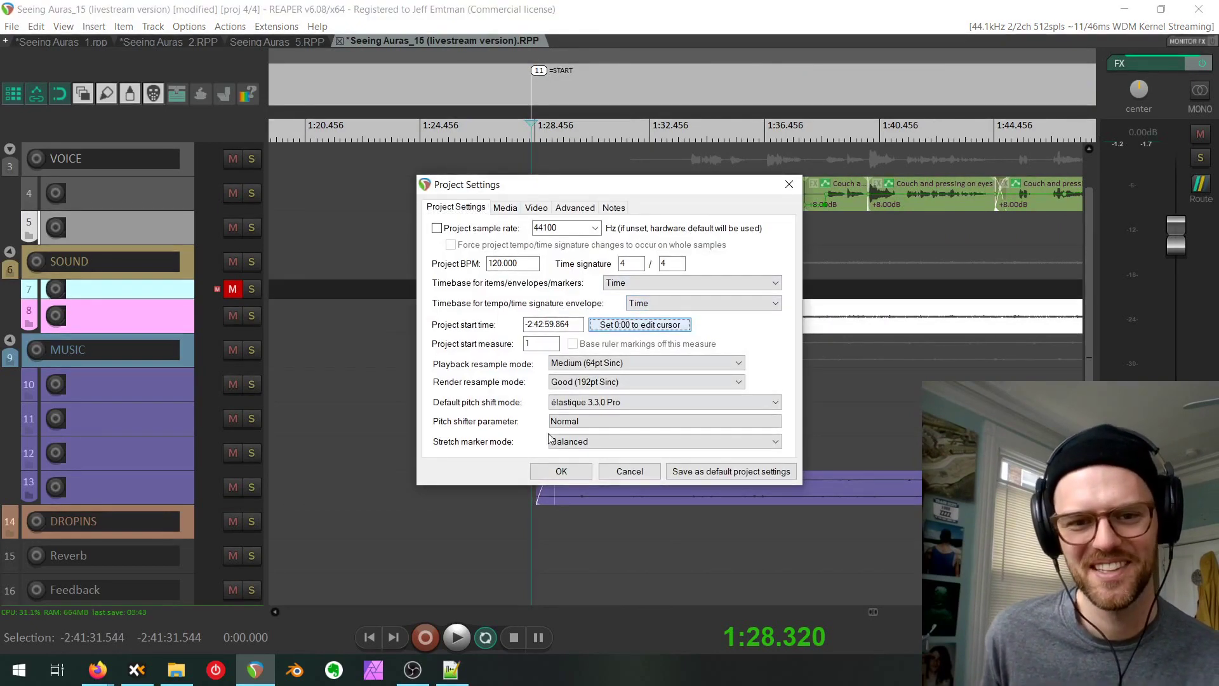
left_click(541, 471)
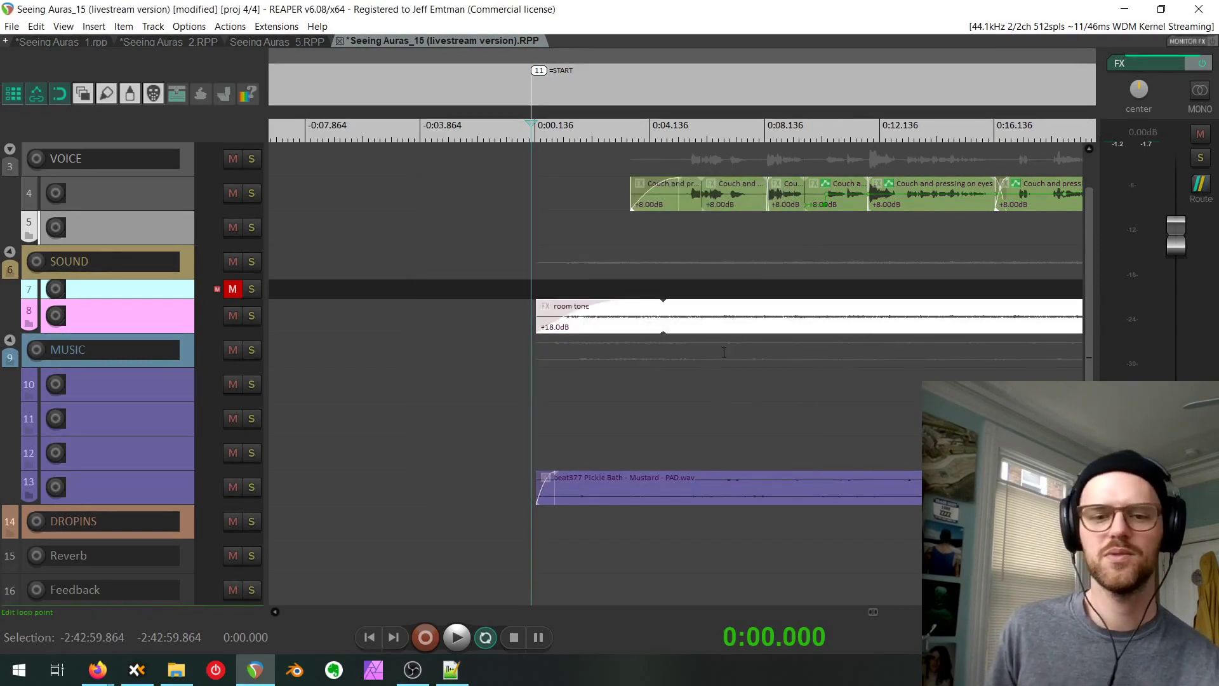
Widen the track panel to reveal the full track names and show all envelopes of the MUSIC track.
scroll(580, 361, "down", 3)
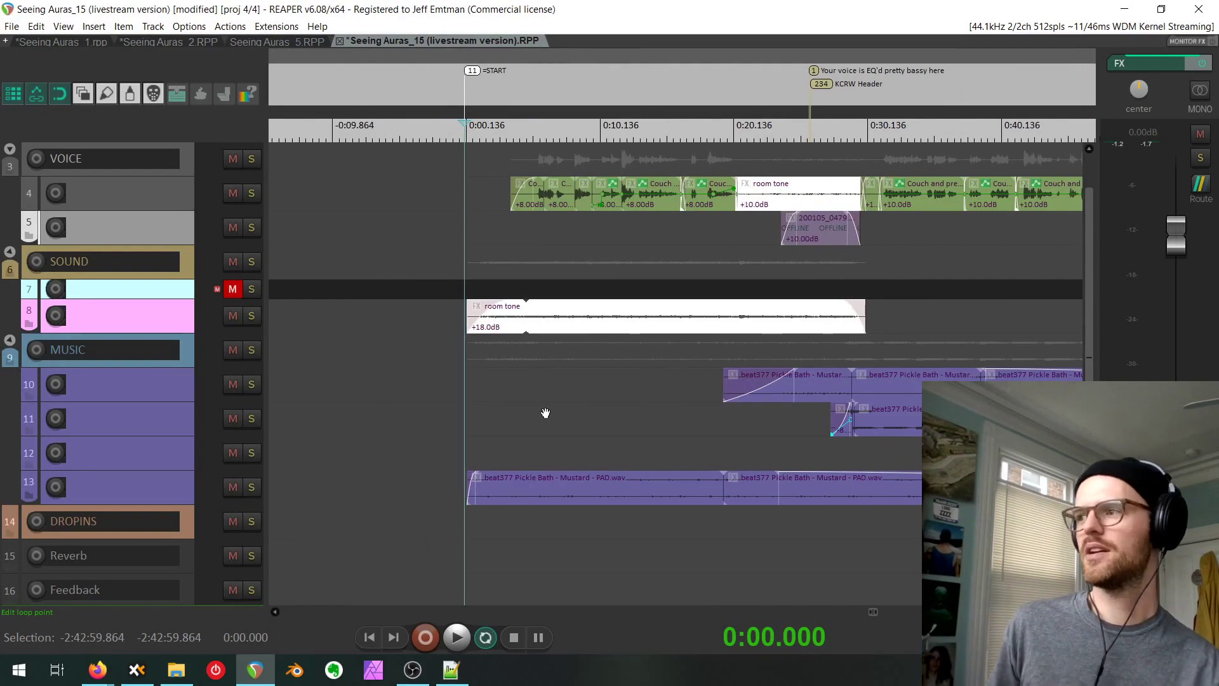
scroll(546, 413, "up", 1)
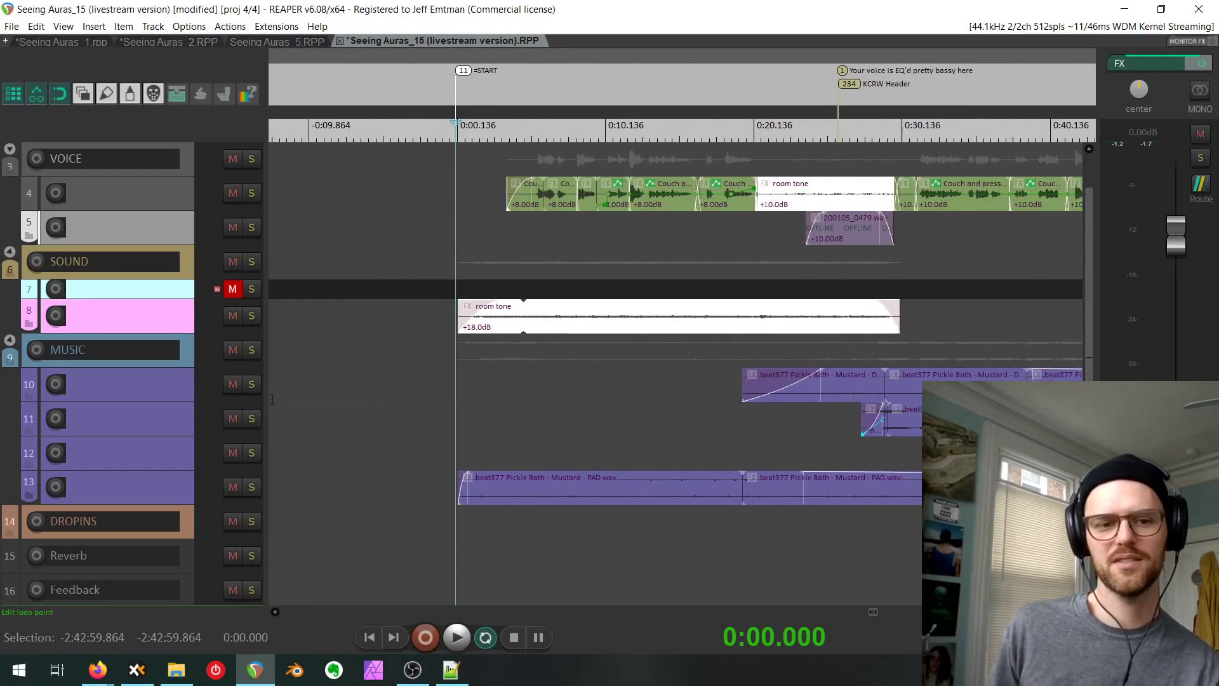
left_click_drag(265, 398, 299, 393)
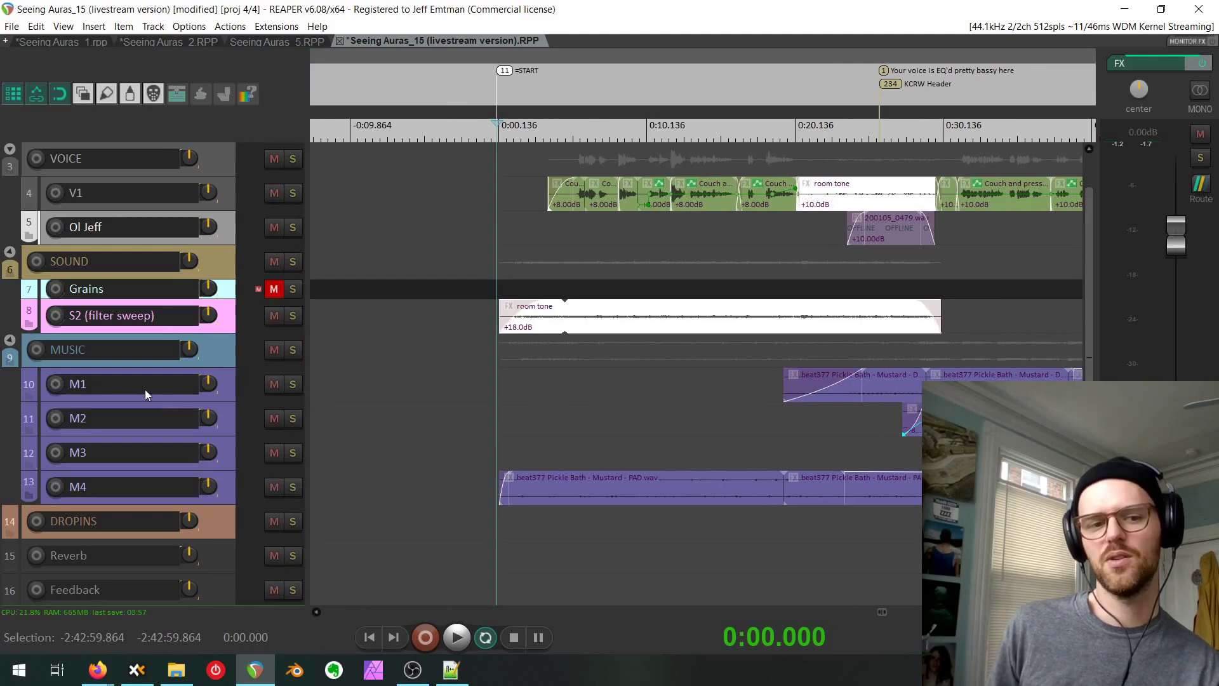
left_click(215, 347)
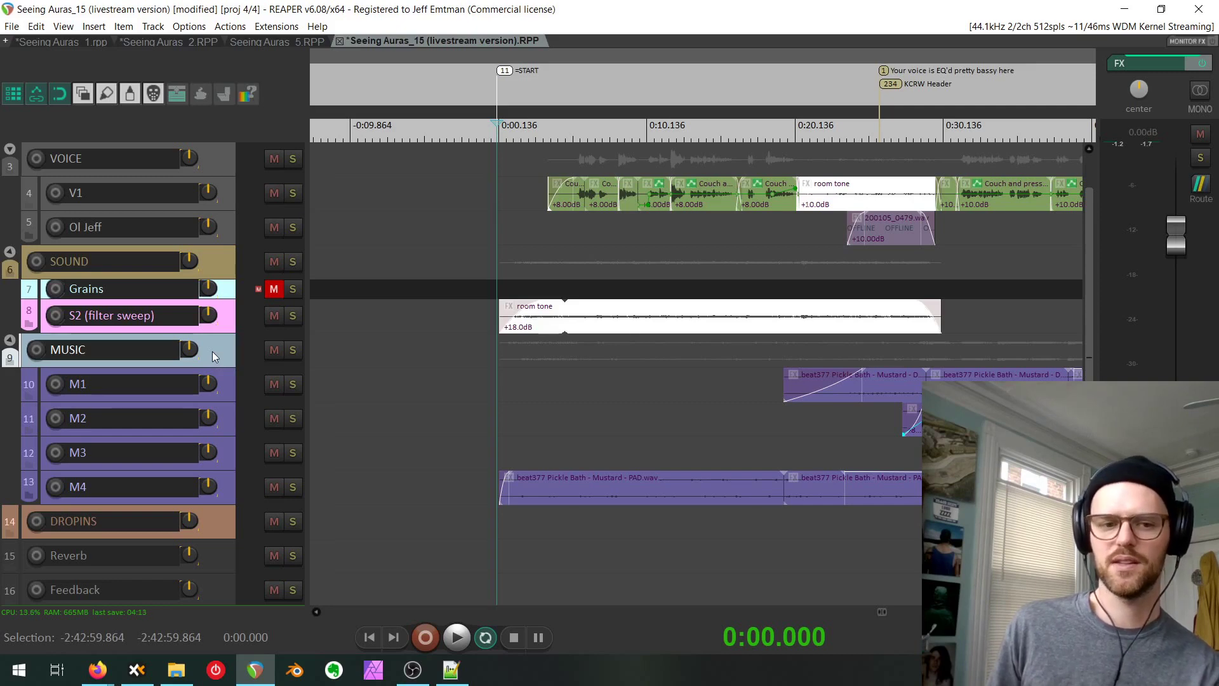
key("v")
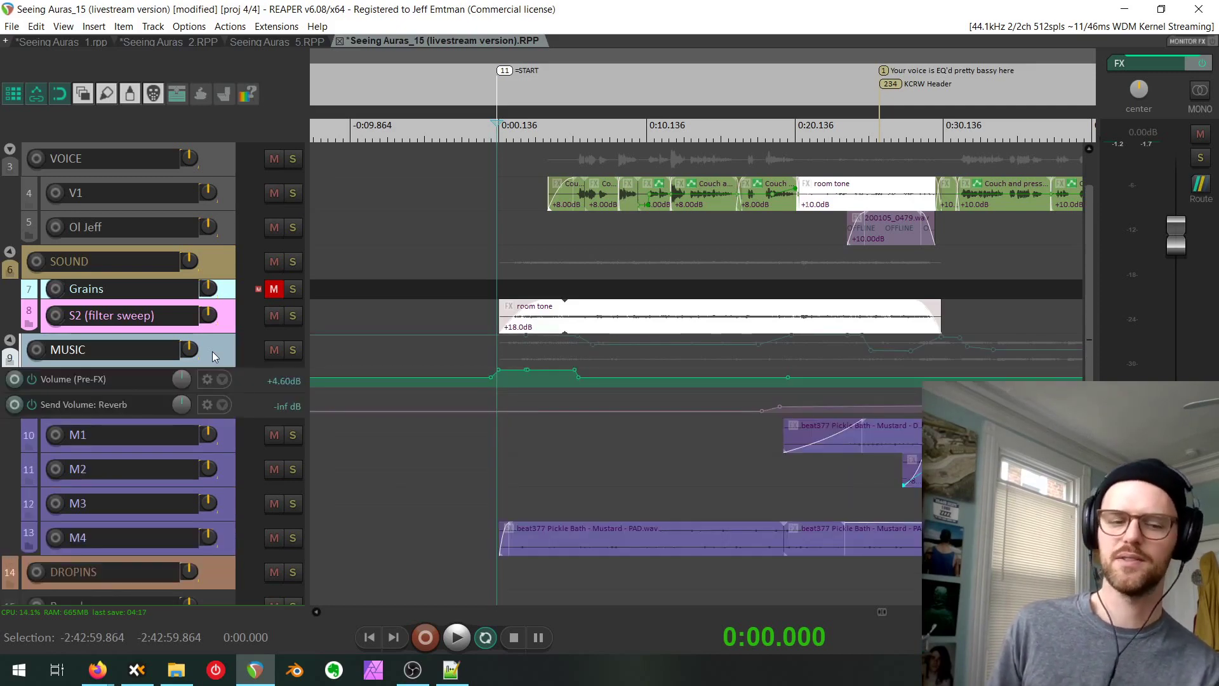
key("v")
key("v")
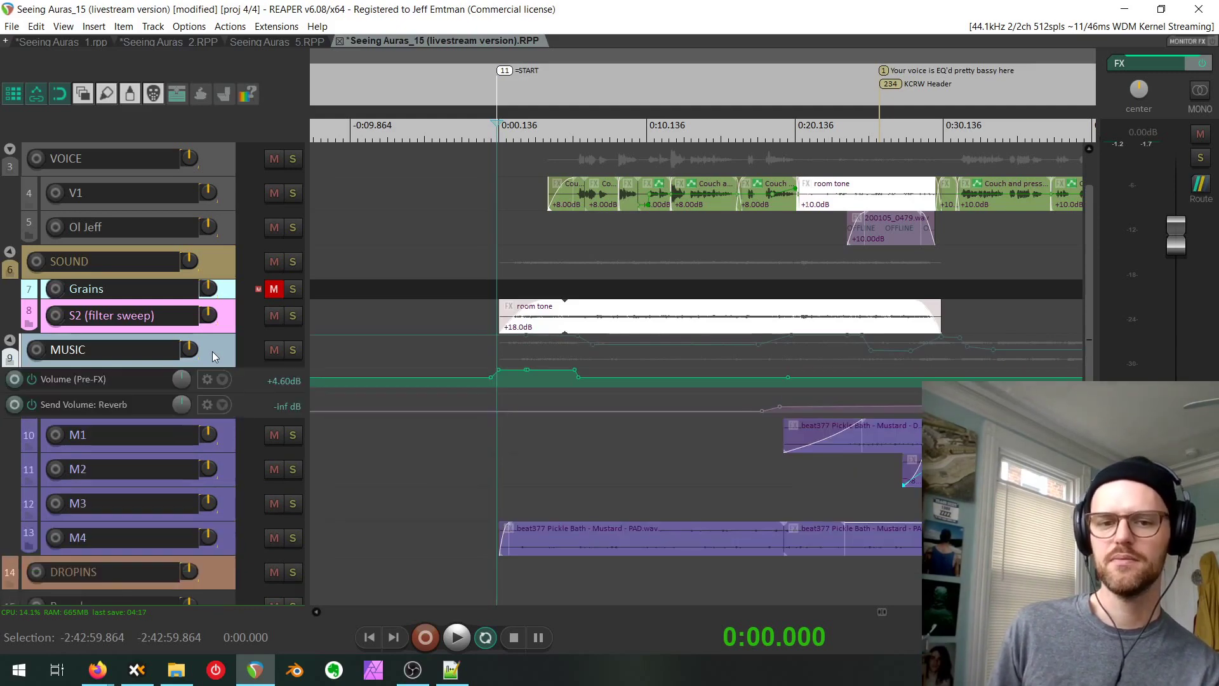
Look up by its assigned shortcut the action "Envelope: Toggle show all envelopes for tracks" in the action list.
key("shift+slash")
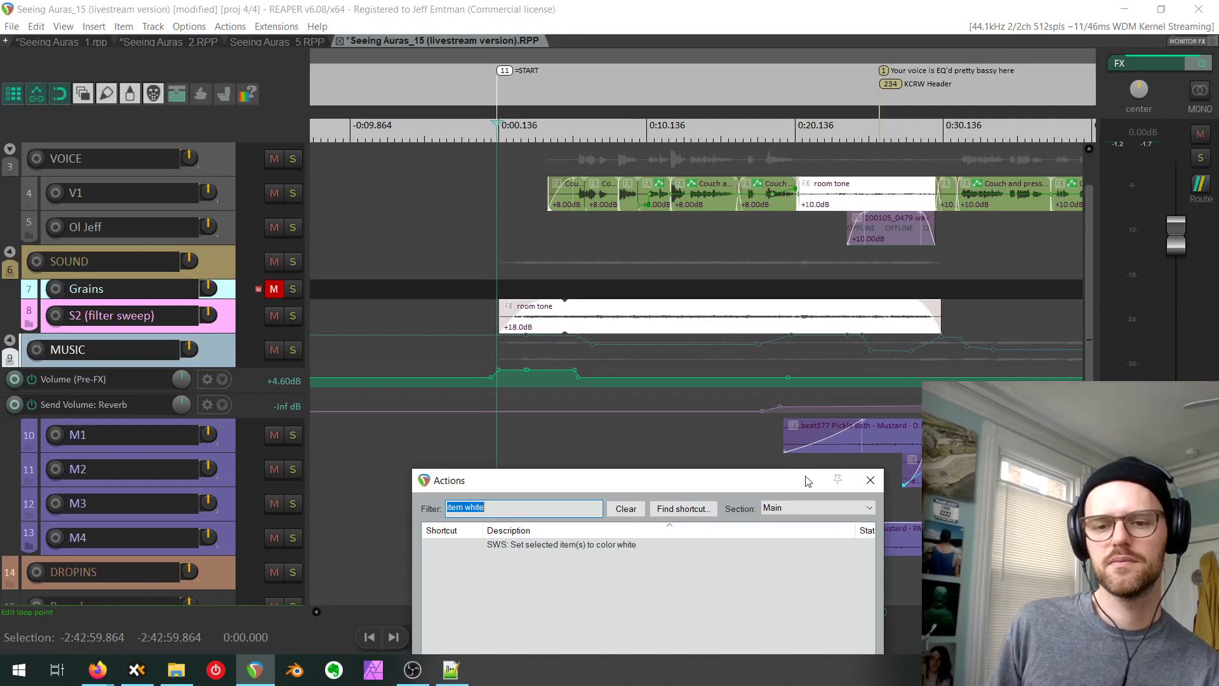
left_click_drag(807, 480, 925, 171)
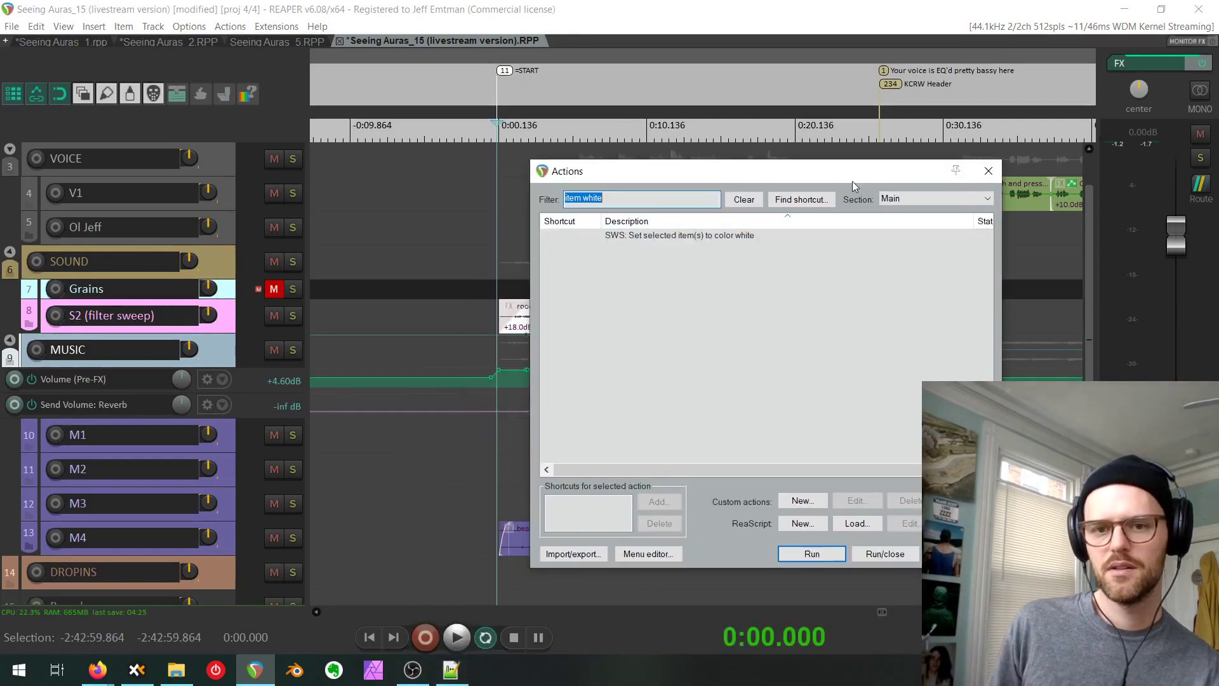
left_click(801, 199)
key("Escape")
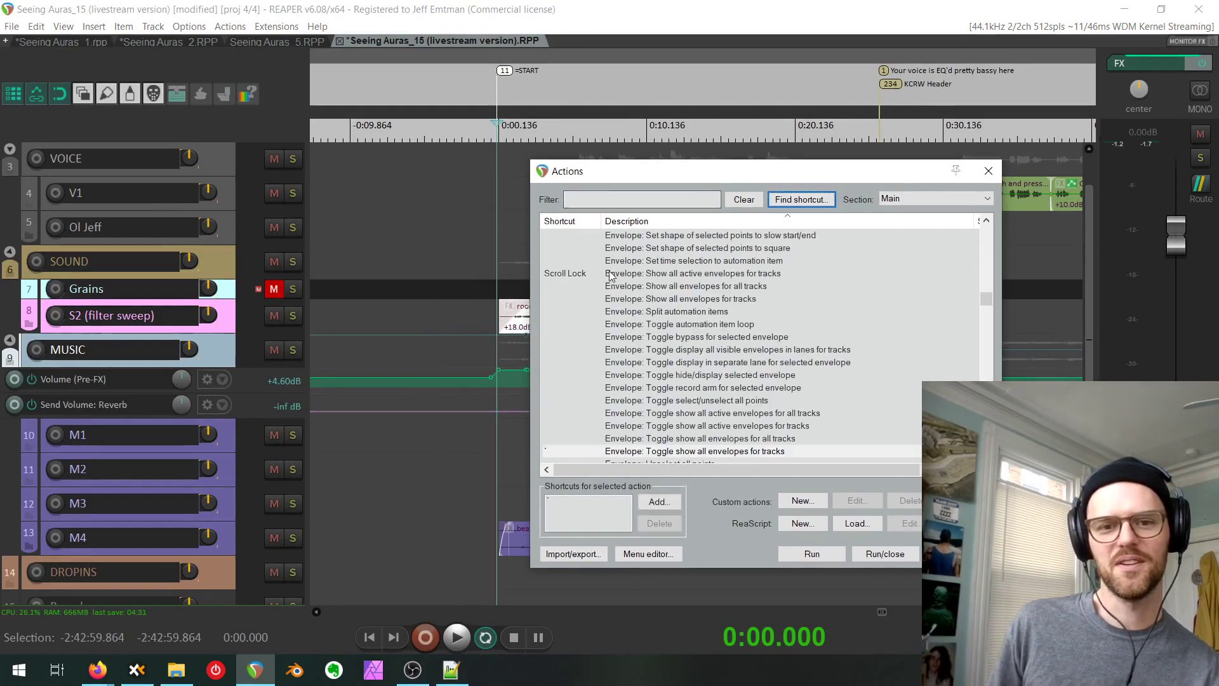
left_click(639, 451)
scroll(667, 423, "down", 2)
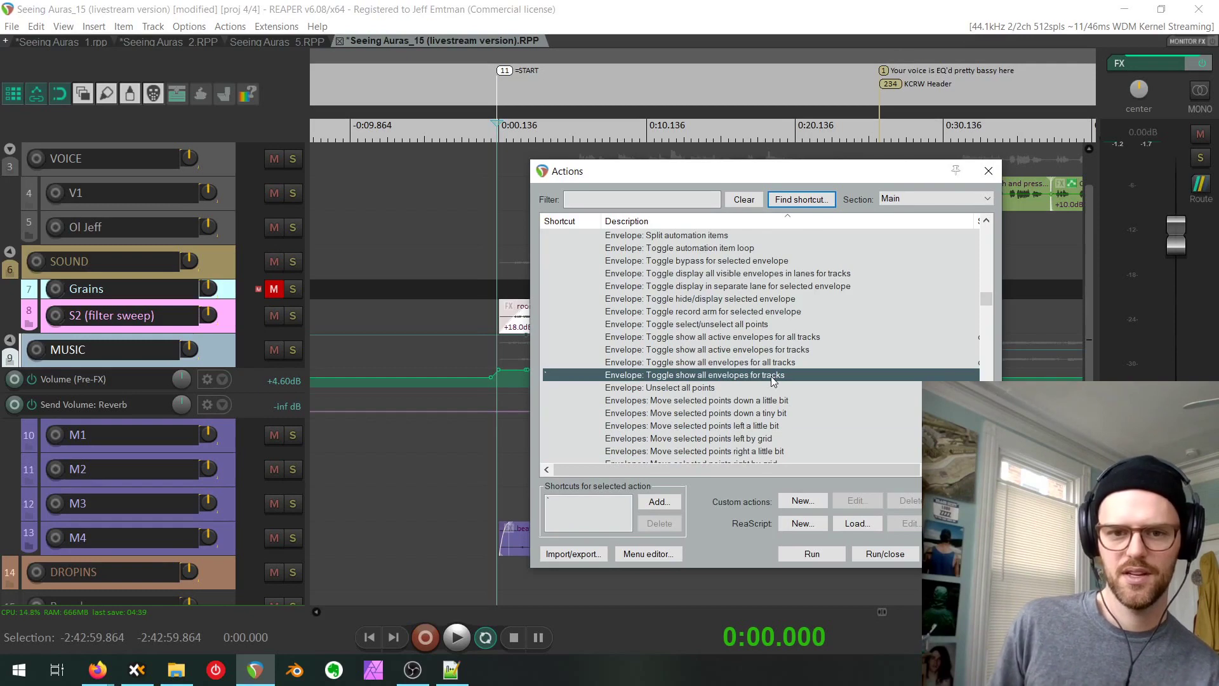
Dismiss the action list and make the MUSIC track taller so its EQ, volume and reverb send envelopes can be read.
left_click(223, 351)
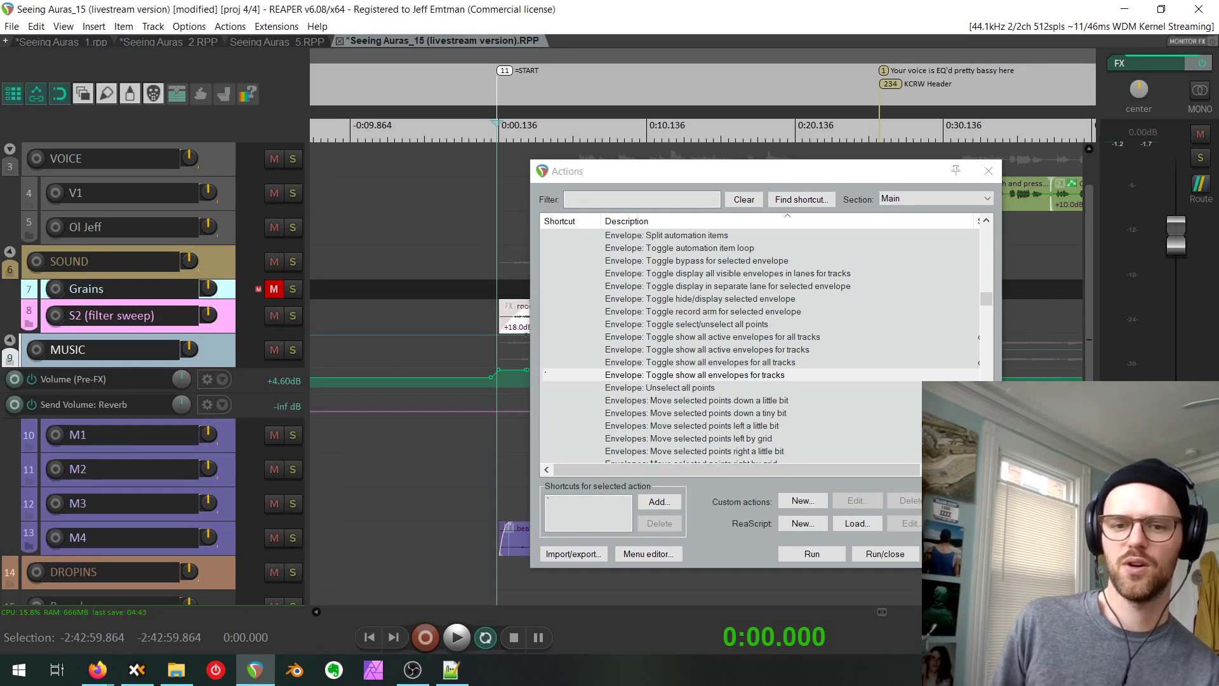
left_click(959, 554)
scroll(362, 371, "down", 3)
left_click_drag(533, 370, 529, 369)
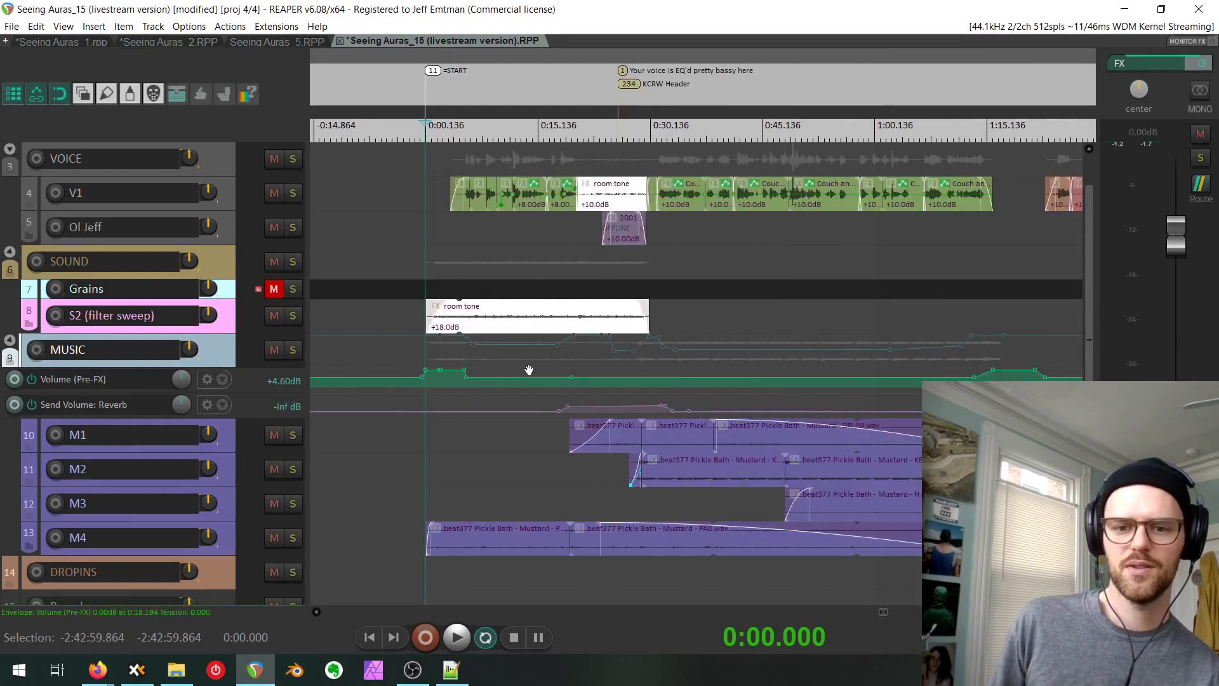
scroll(528, 370, "up", 3)
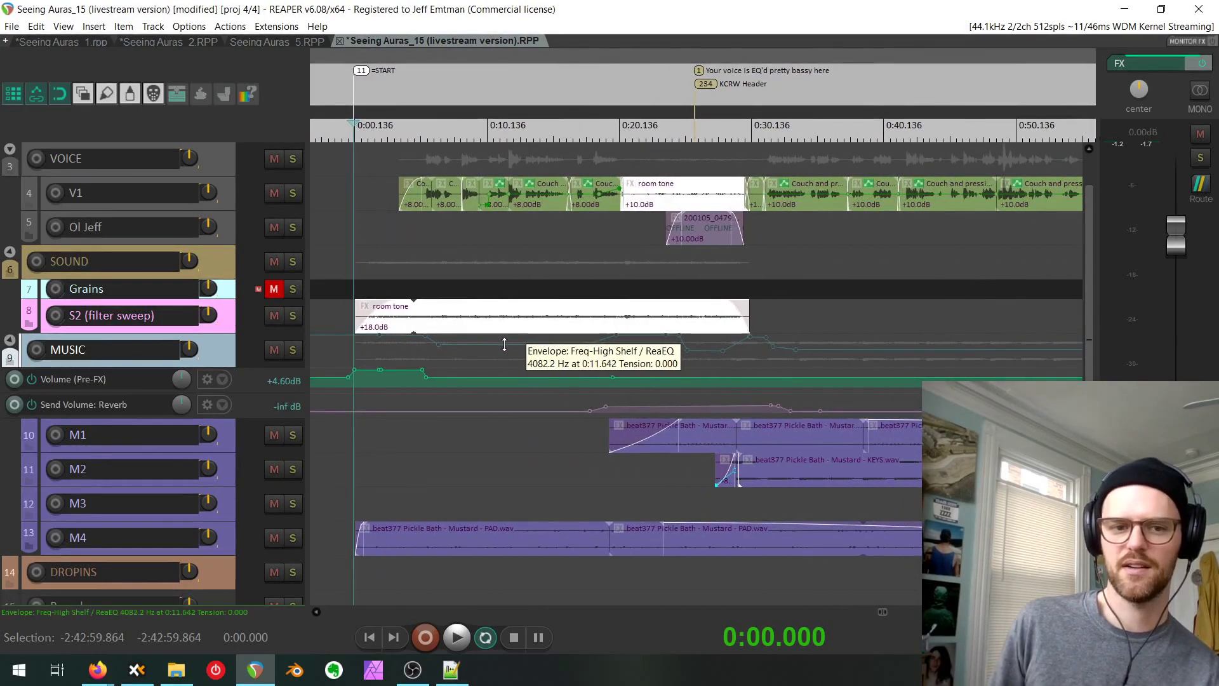
left_click_drag(223, 369, 225, 434)
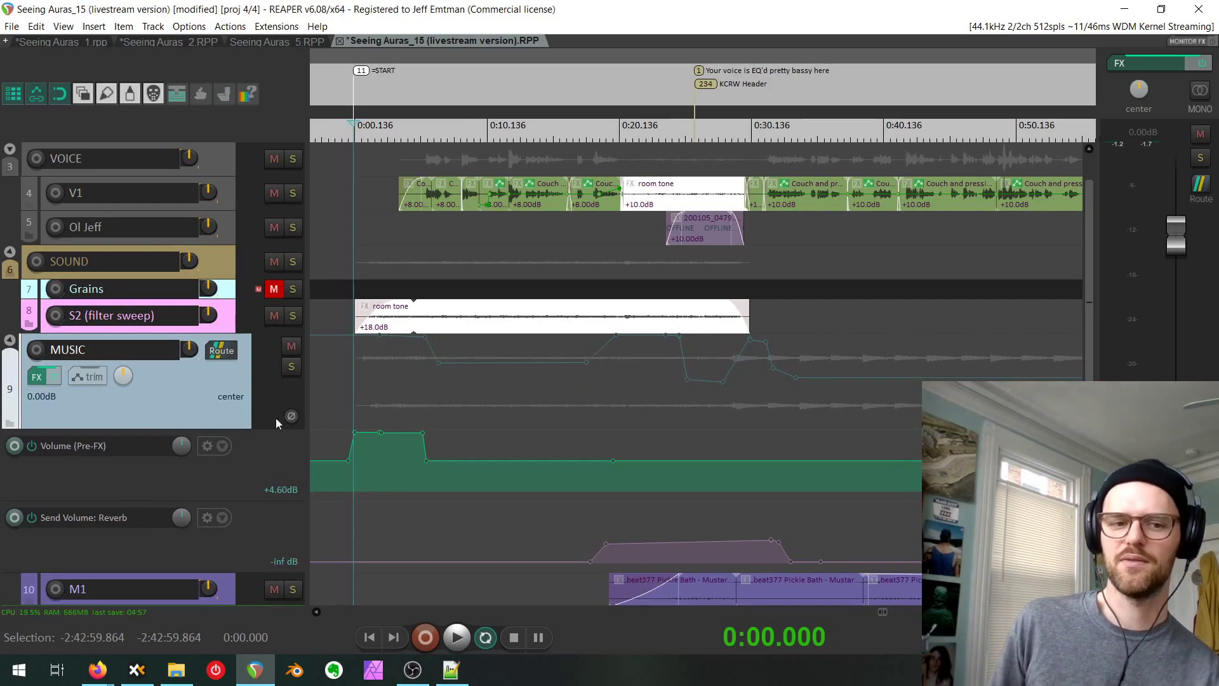
left_click_drag(219, 428, 210, 494)
left_click(432, 402)
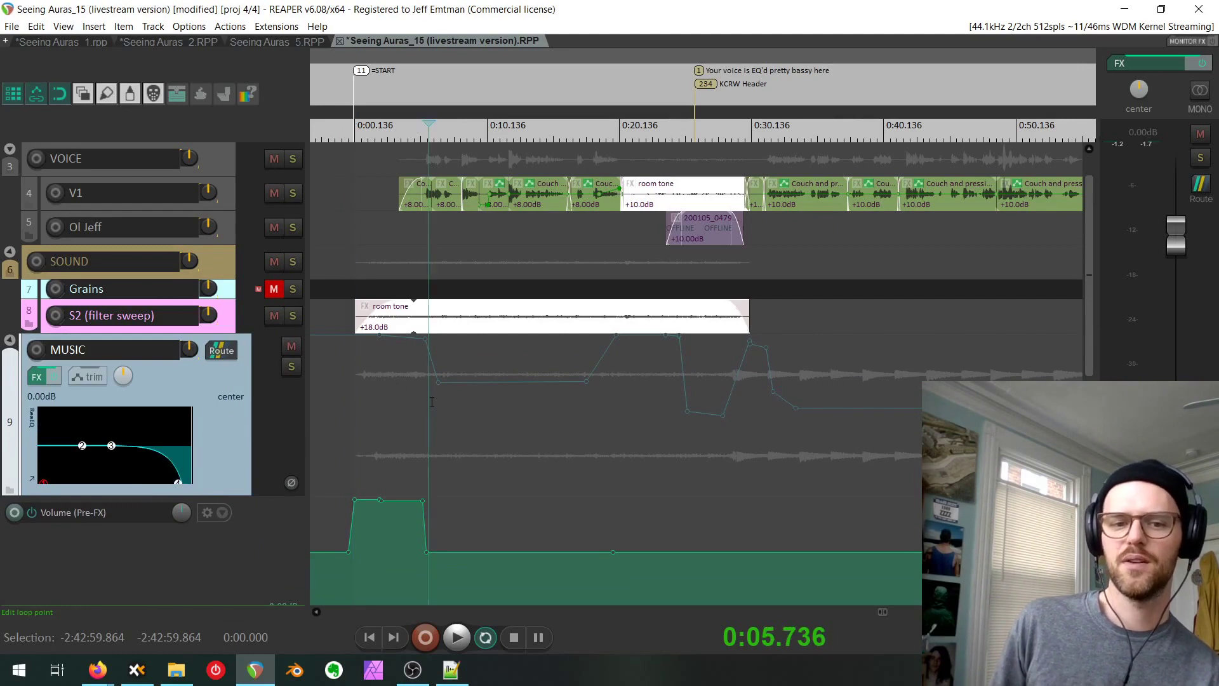
Show and hide the volume envelope of the S2 (filter sweep) track.
left_click(483, 326)
key("v")
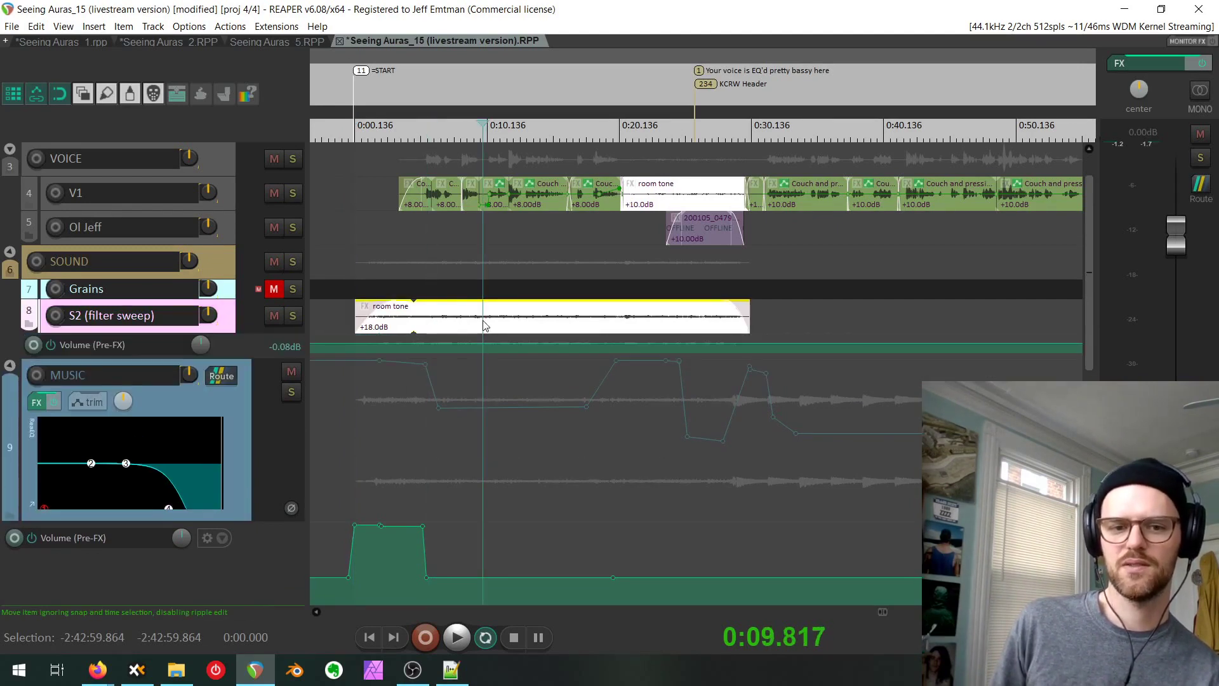
key("v")
Toggle the MUSIC track's envelopes off and on, and look over its Volume (Pre-FX) and Send Volume: Reverb lanes.
left_click(243, 372)
key("v")
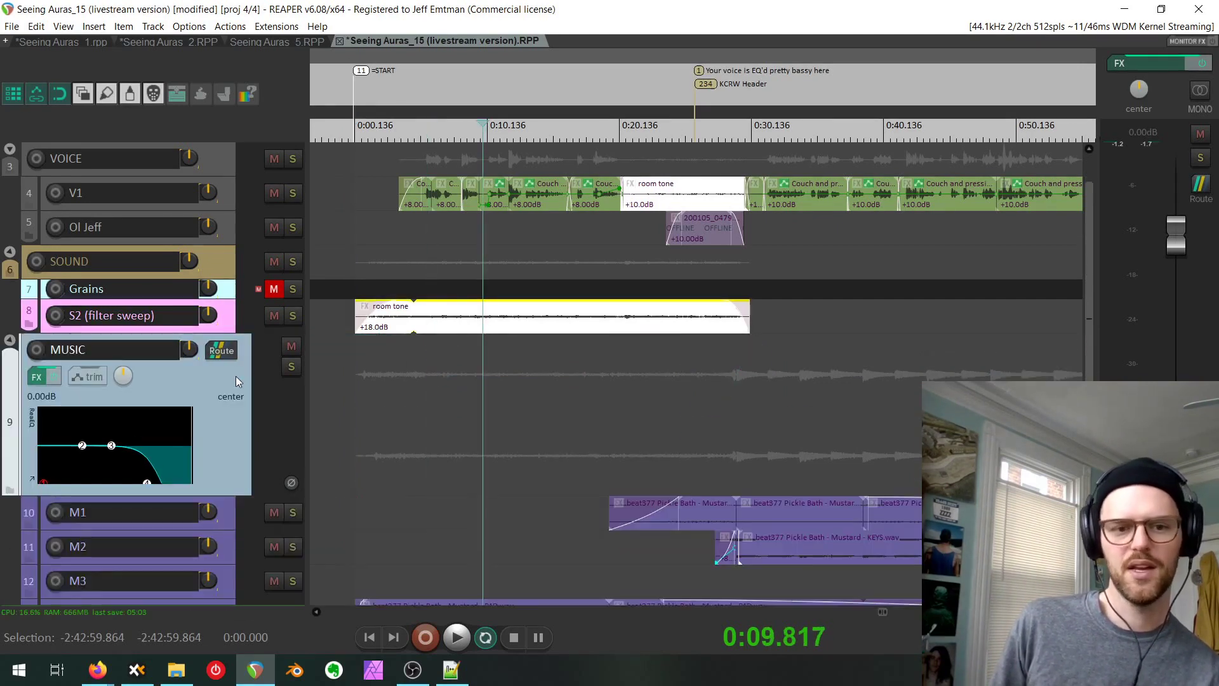
key("v")
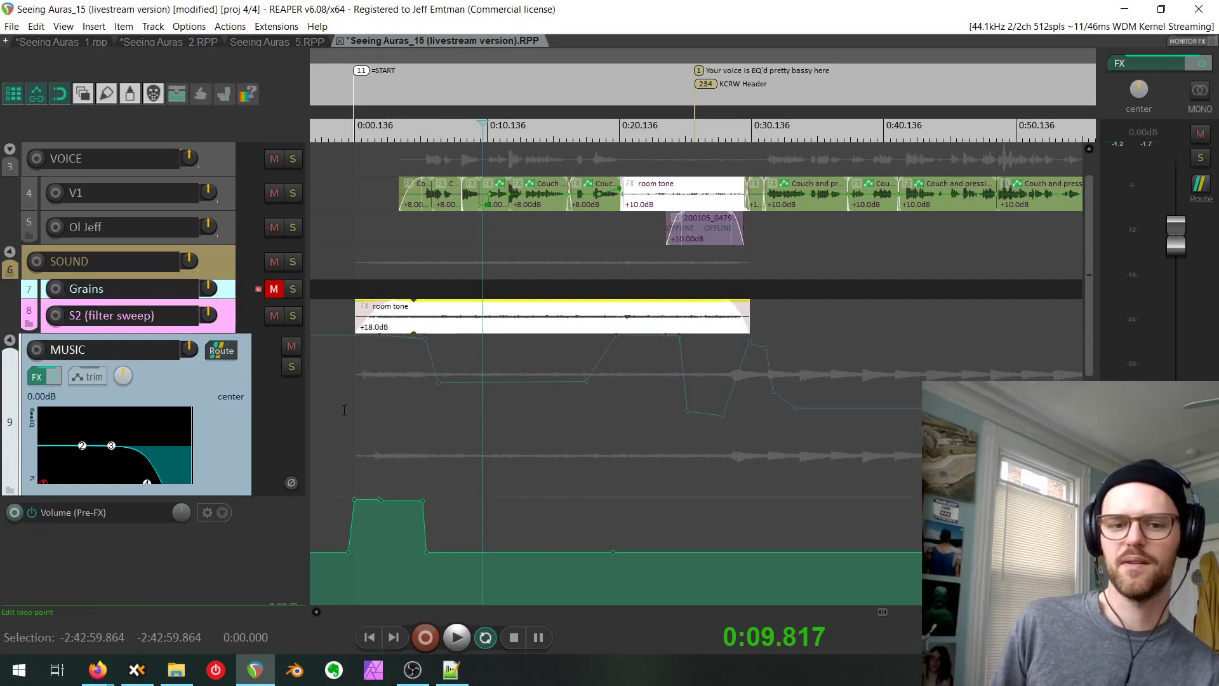
key("v")
key("v")
scroll(407, 484, "down", 5)
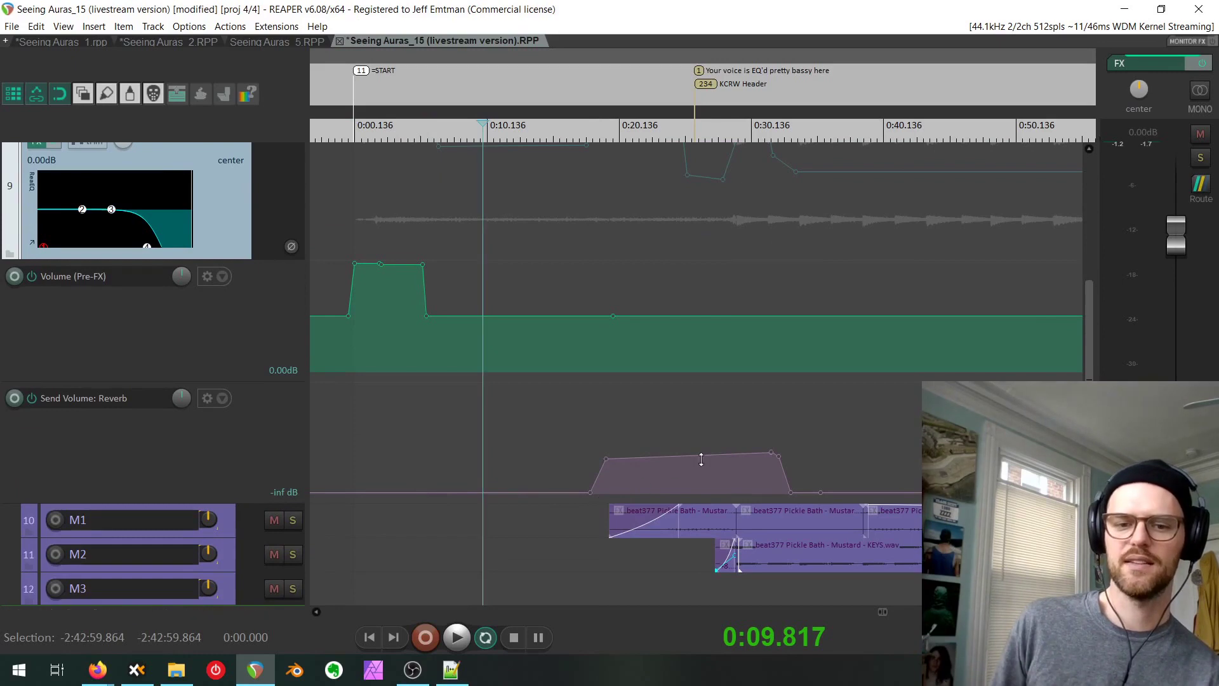
scroll(463, 363, "up", 5)
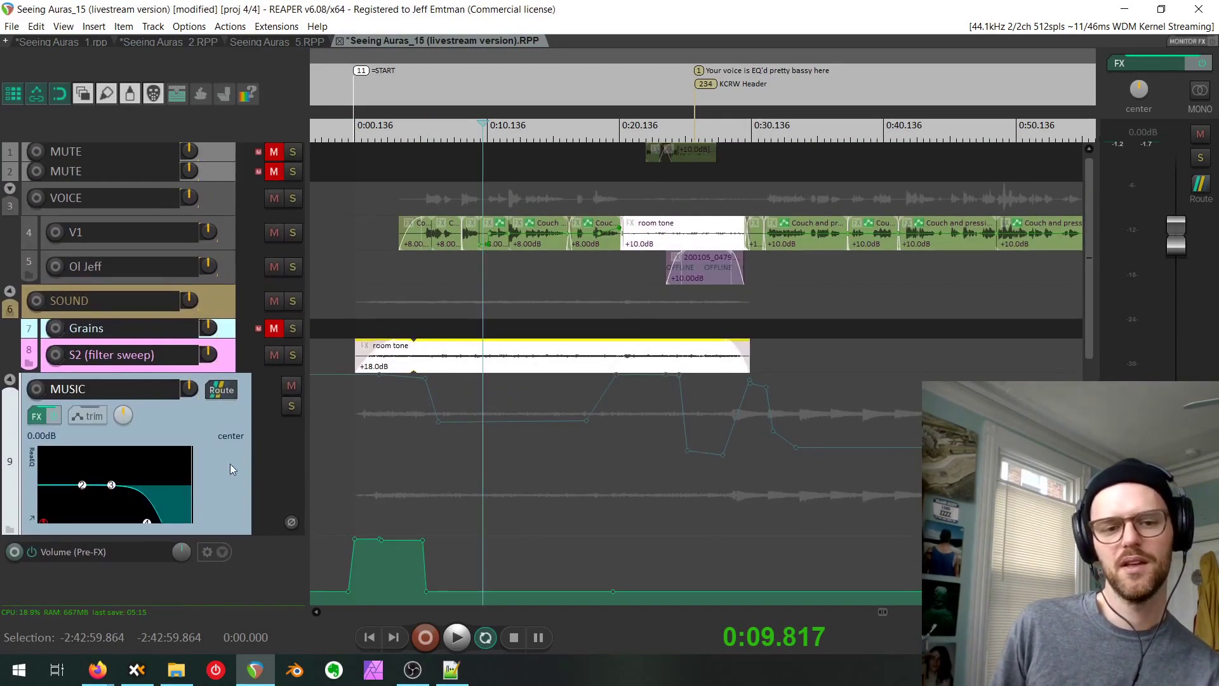
key("v")
key("v")
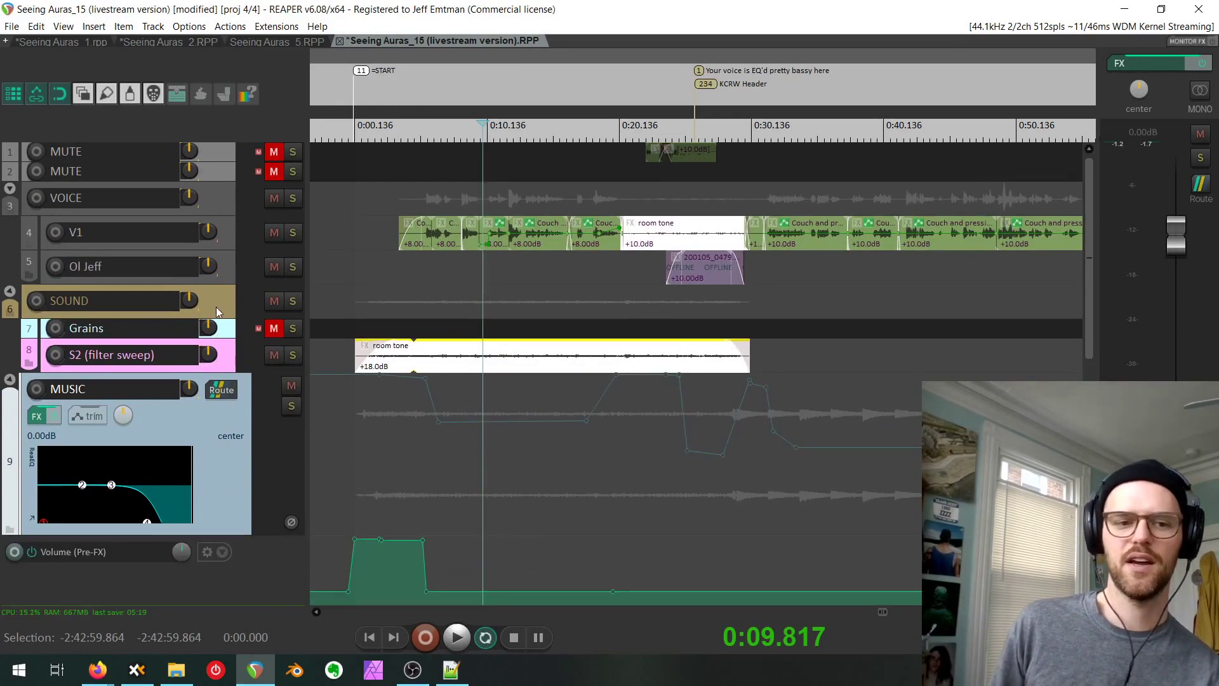
Show all envelopes for the VOICE through MUSIC tracks and examine the MUSIC track's EQ frequency and volume curves.
double_click(223, 197)
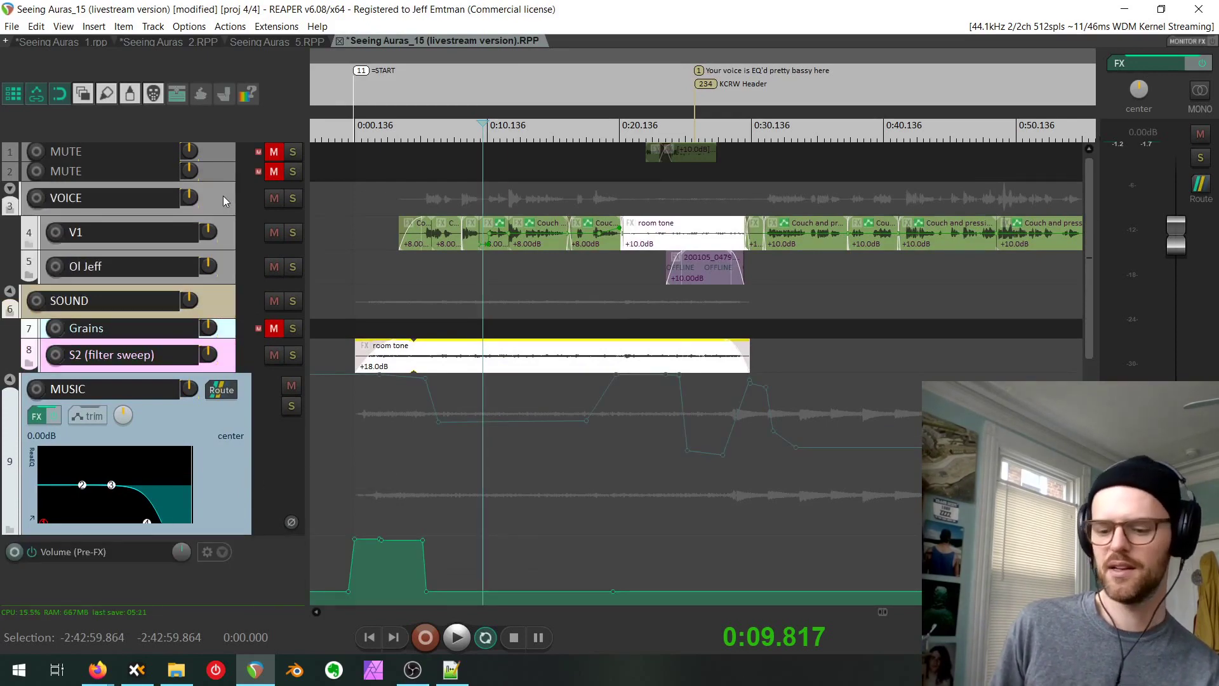
key("v")
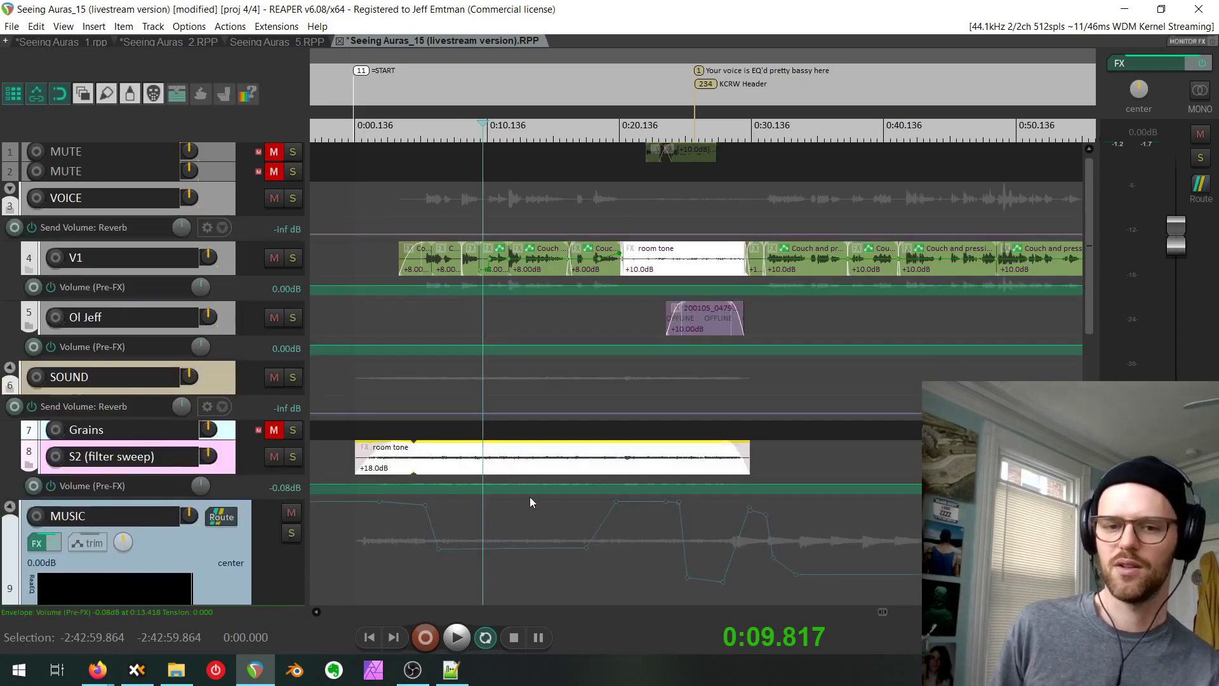
scroll(528, 497, "down", 3)
scroll(528, 497, "down", 4)
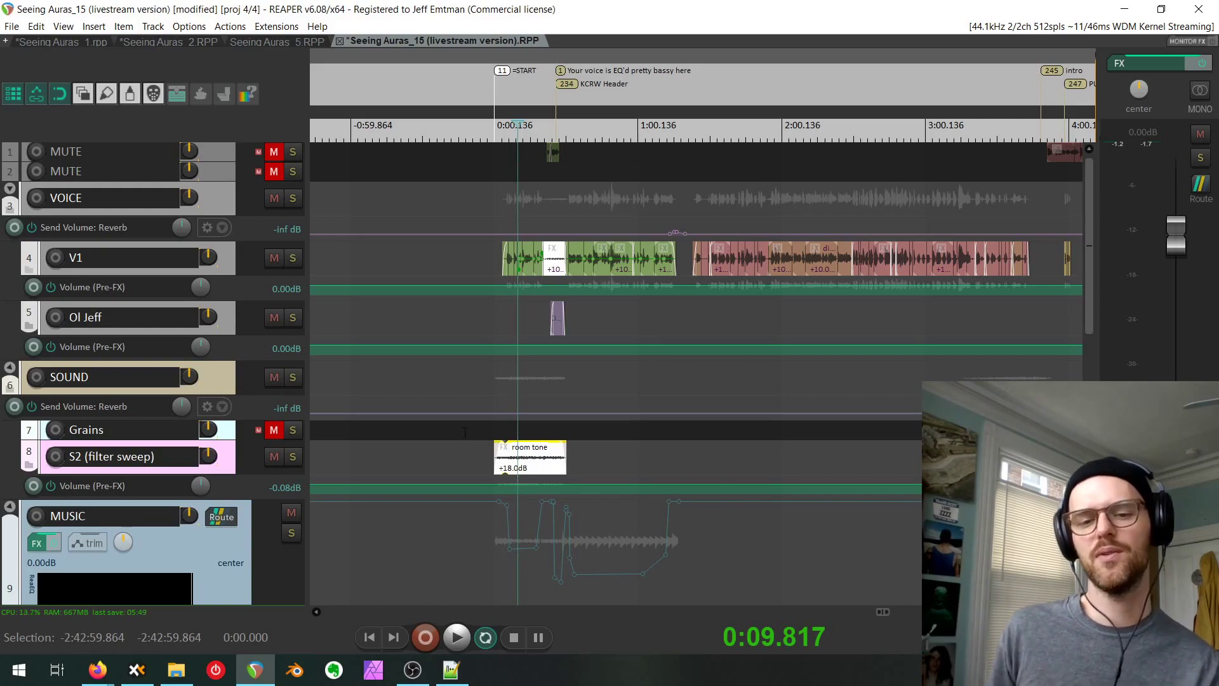
left_click_drag(598, 569, 624, 415)
scroll(525, 350, "up", 5)
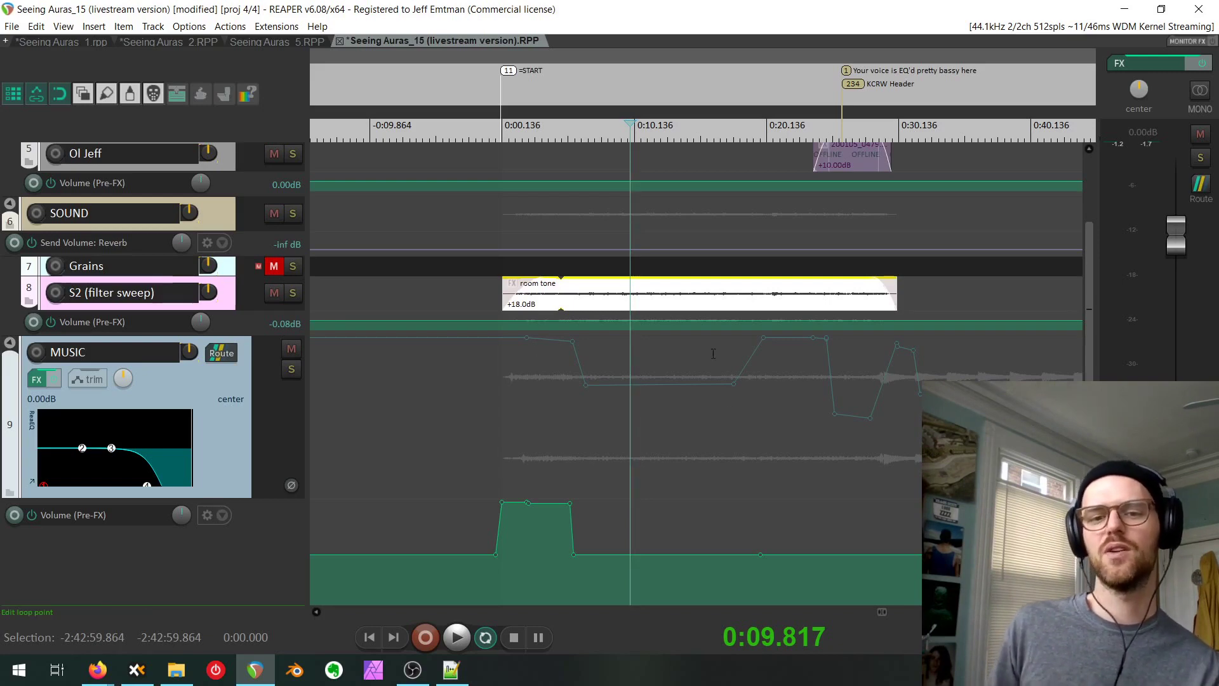
left_click_drag(696, 377, 621, 553)
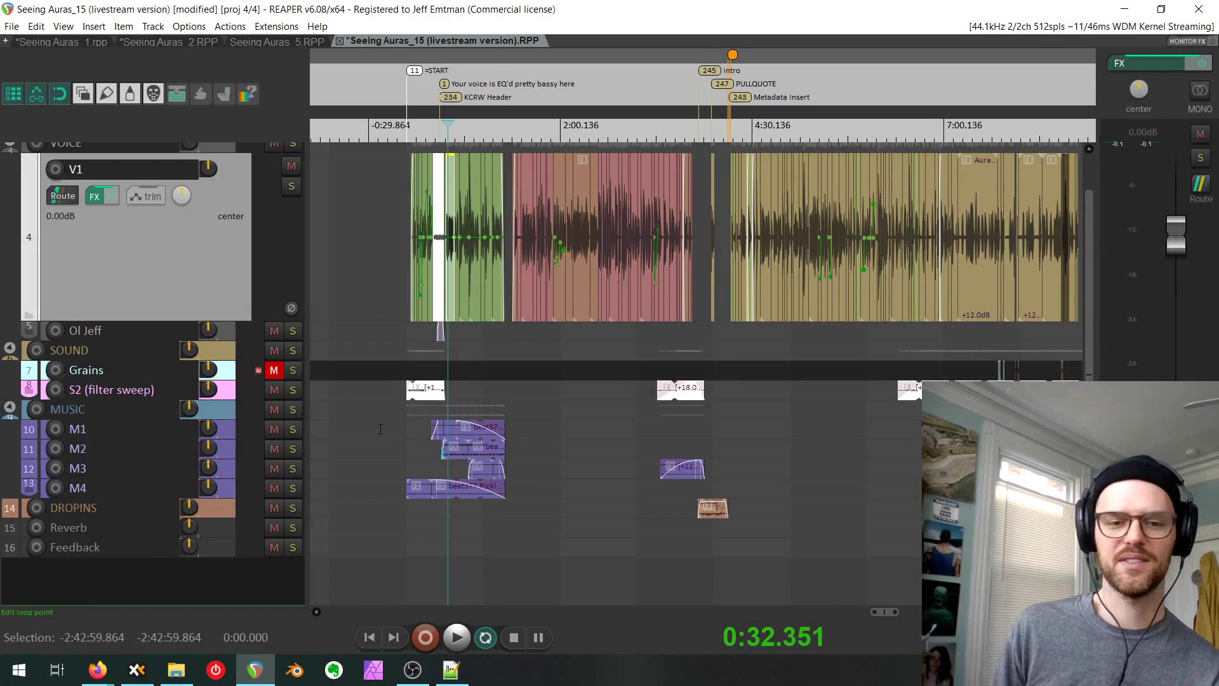
Enlarge the M2 track around its first long Pickle Bath - Mustard - KEYS clip while minimising the other tracks.
scroll(387, 394, "up", 5)
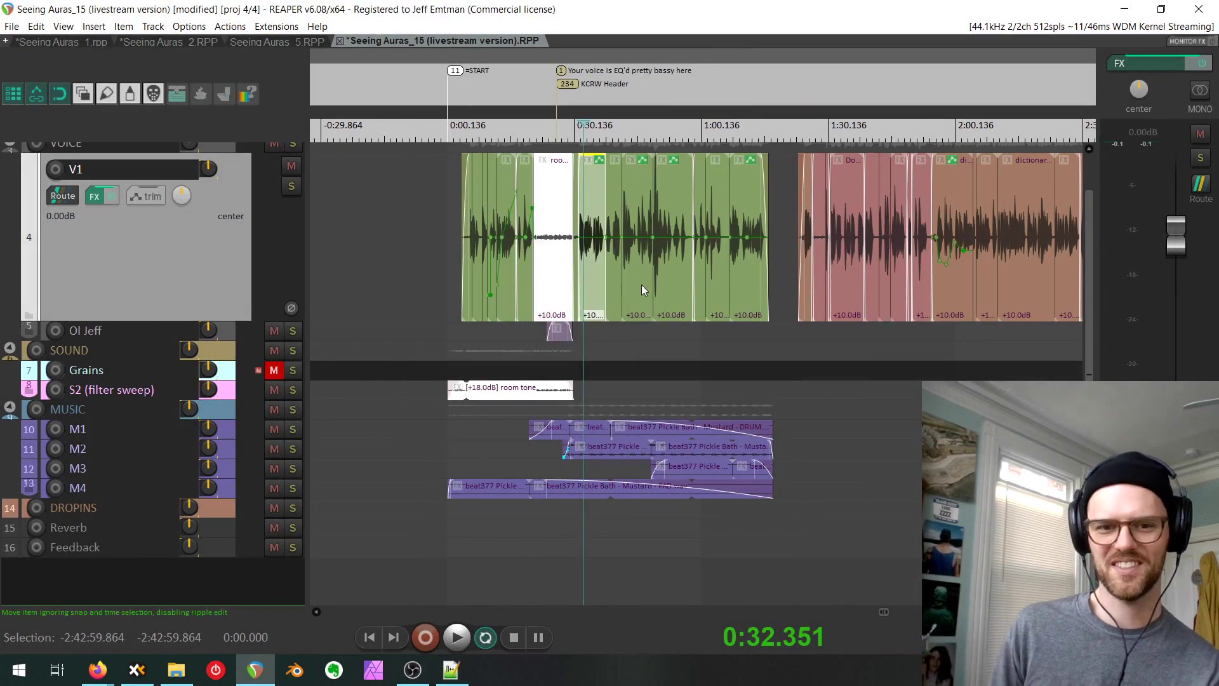
left_click(607, 451)
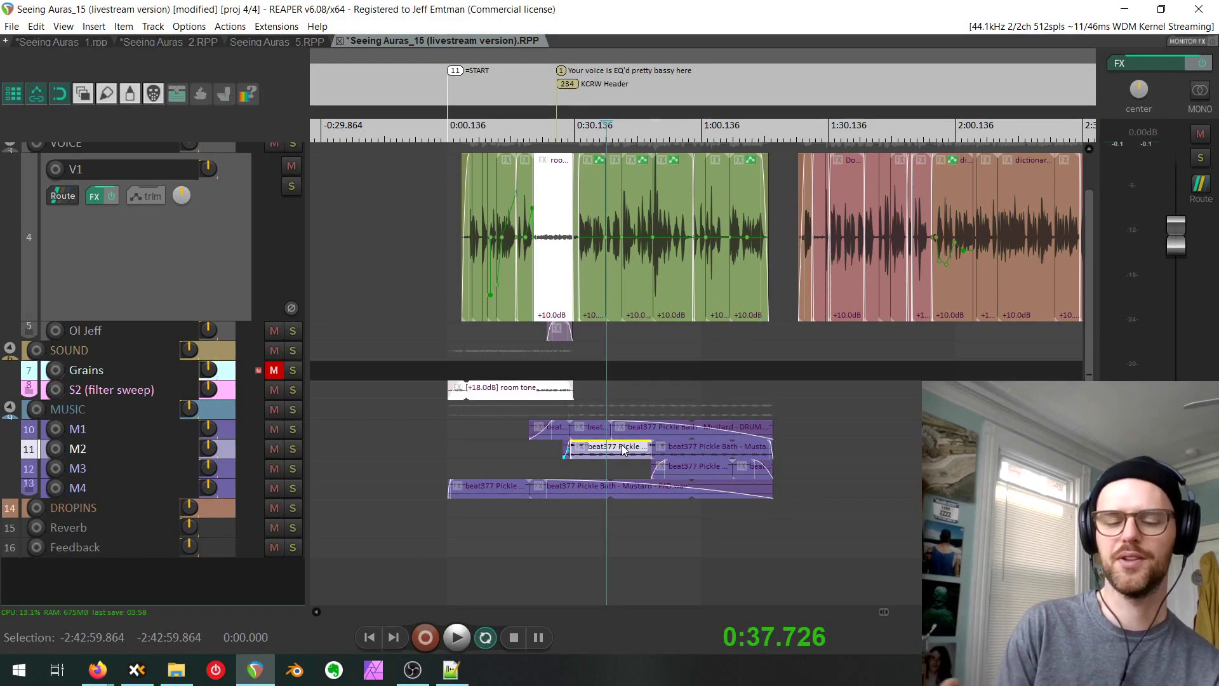
key("shift+grave")
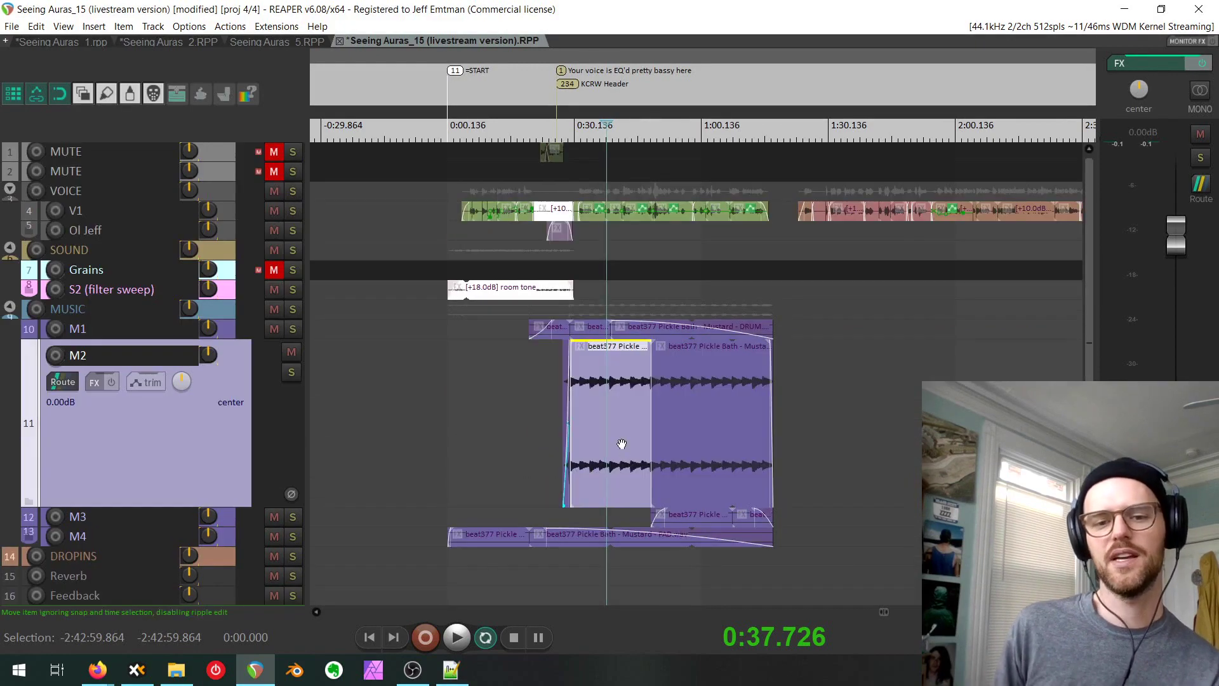
scroll(623, 444, "up", 5)
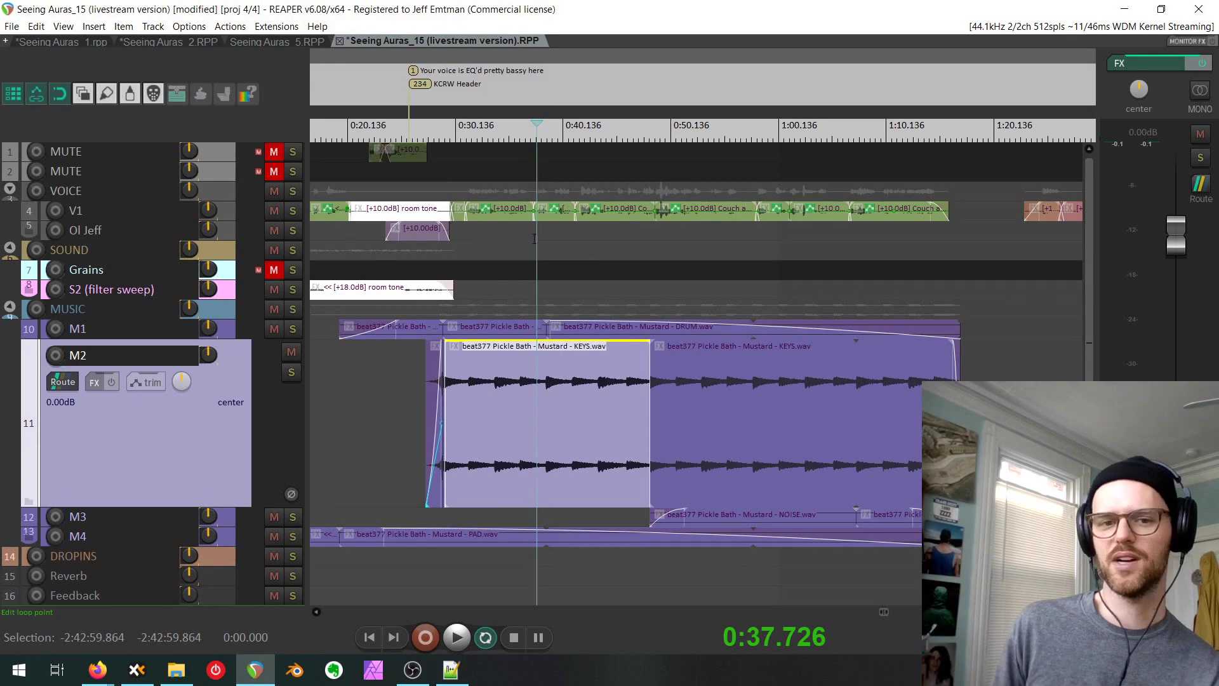
Enlarge the V1 track around a green Couch clip just after the room tone, minimising the other tracks.
left_click(512, 210)
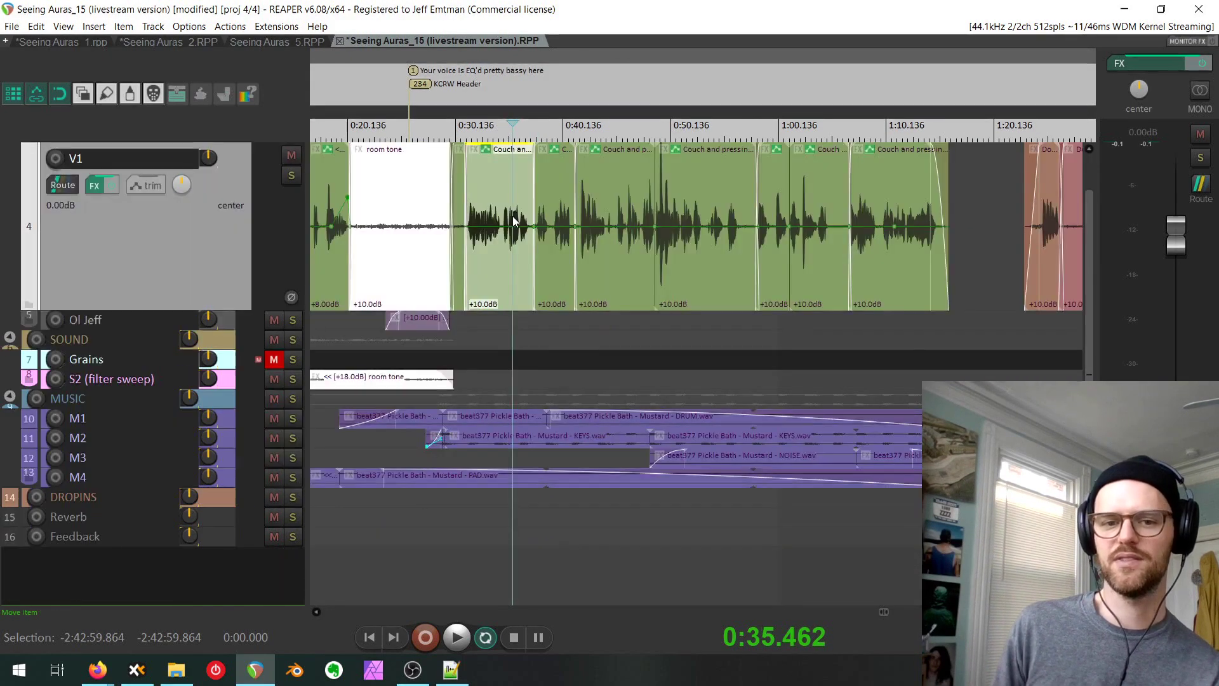
key("shift+grave")
scroll(612, 393, "down", 8)
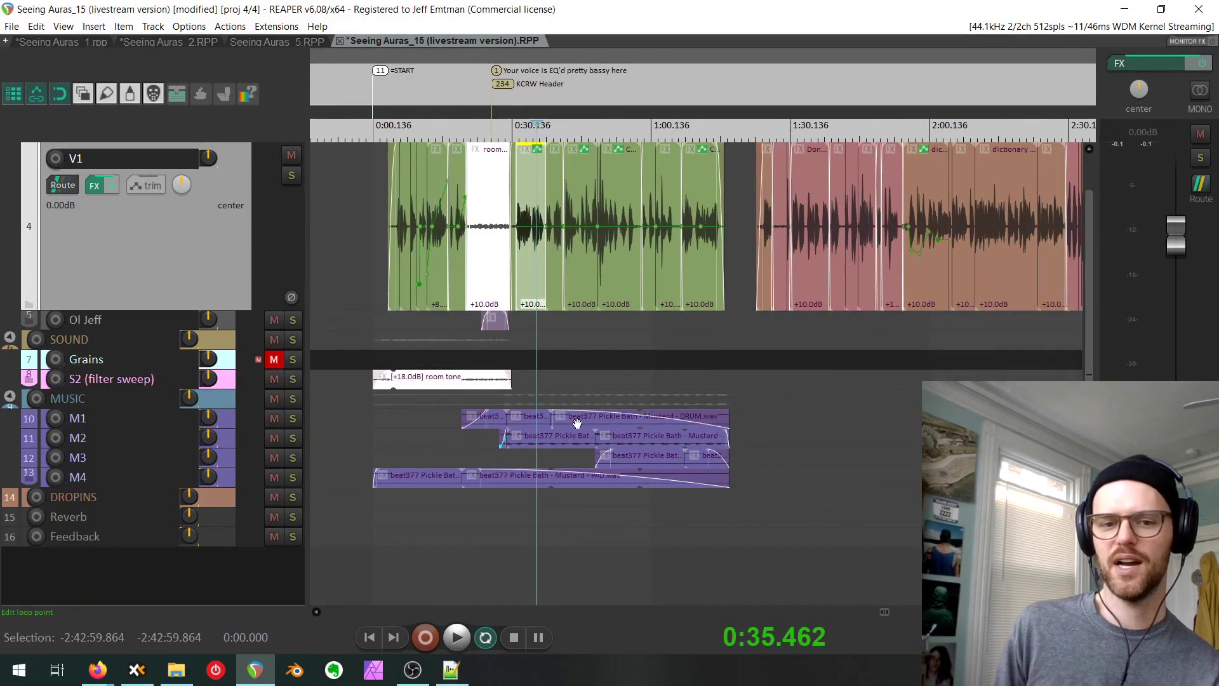
Add the first room tone clip on S2 (filter sweep) to the selection and enlarge its track together with V1.
left_click(497, 382, "ctrl")
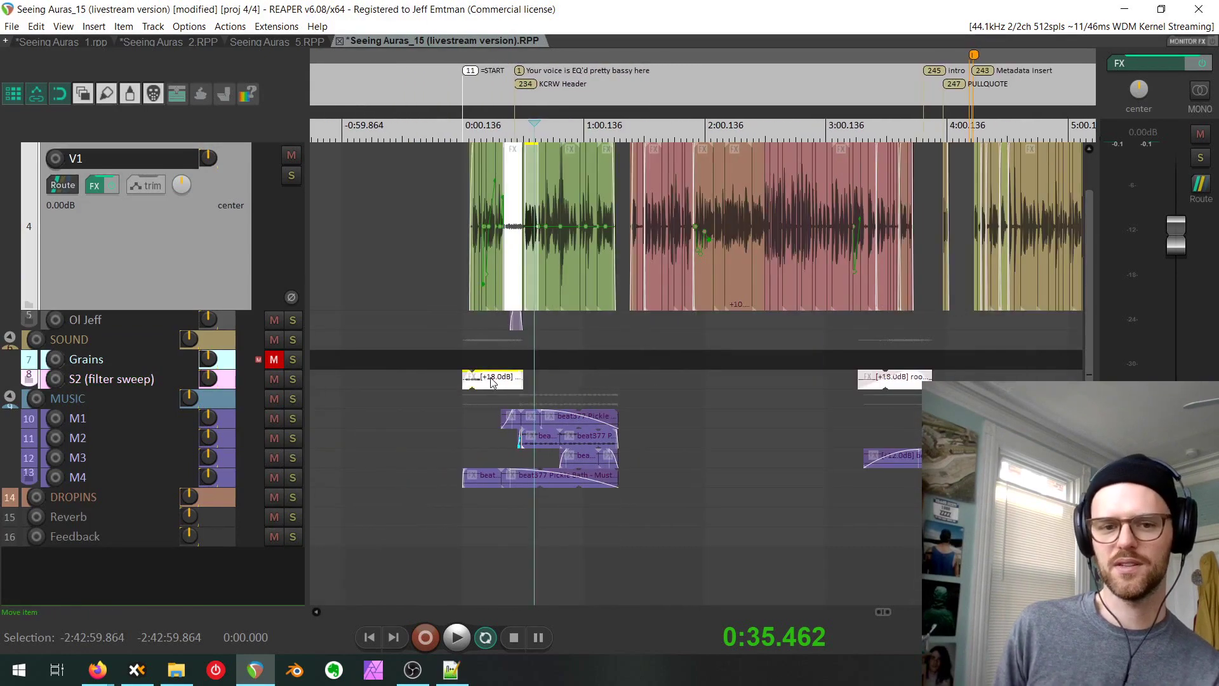
key("shift+grave")
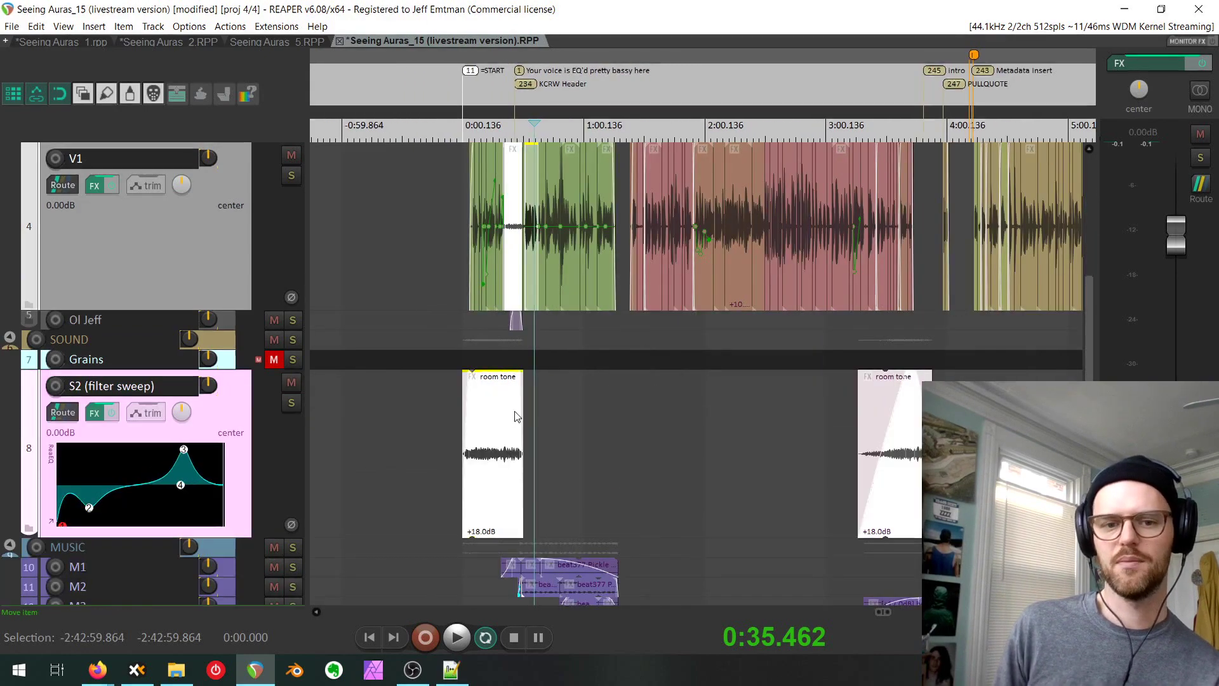
scroll(511, 415, "up", 5)
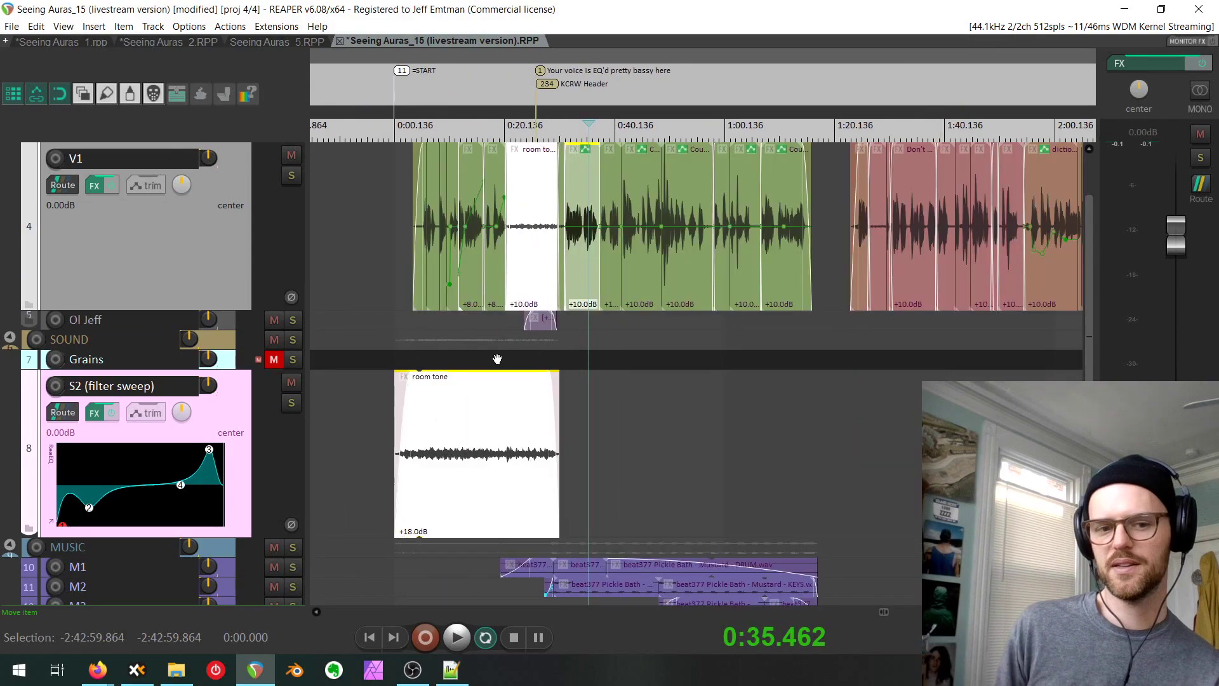
Enlarge only the V1 track around its room tone clip near the KCRW Header marker, minimising the other tracks.
left_click(536, 286)
scroll(518, 428, "down", 5)
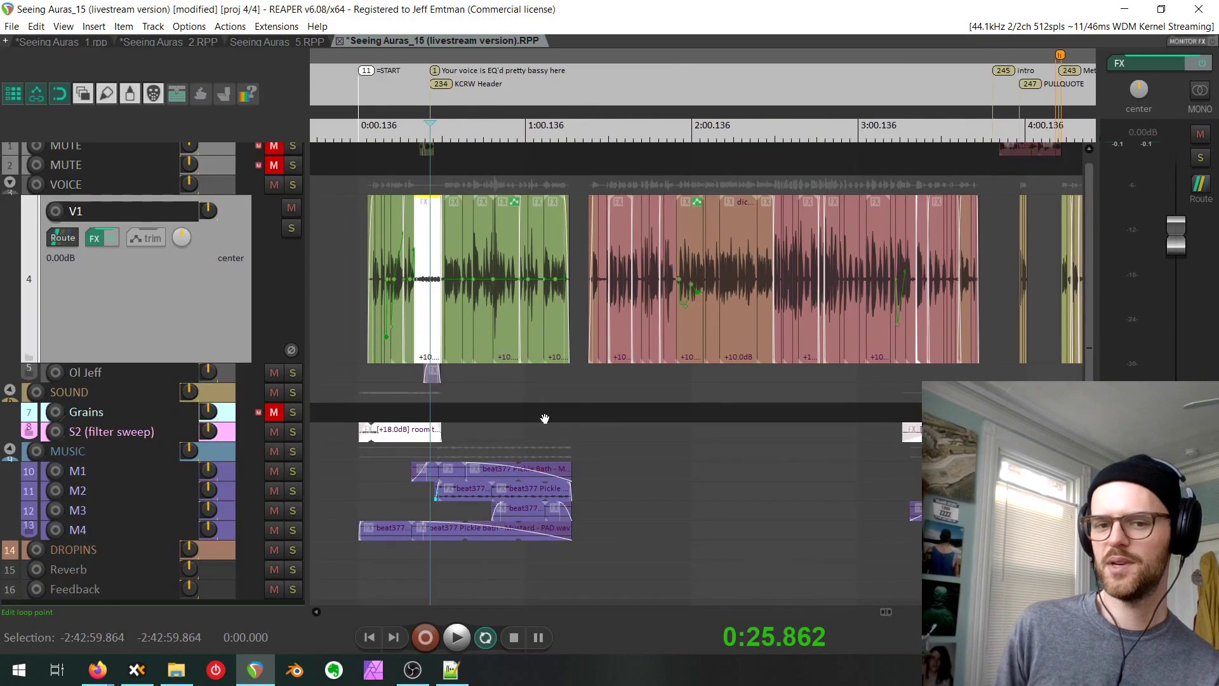
left_click_drag(545, 418, 606, 416)
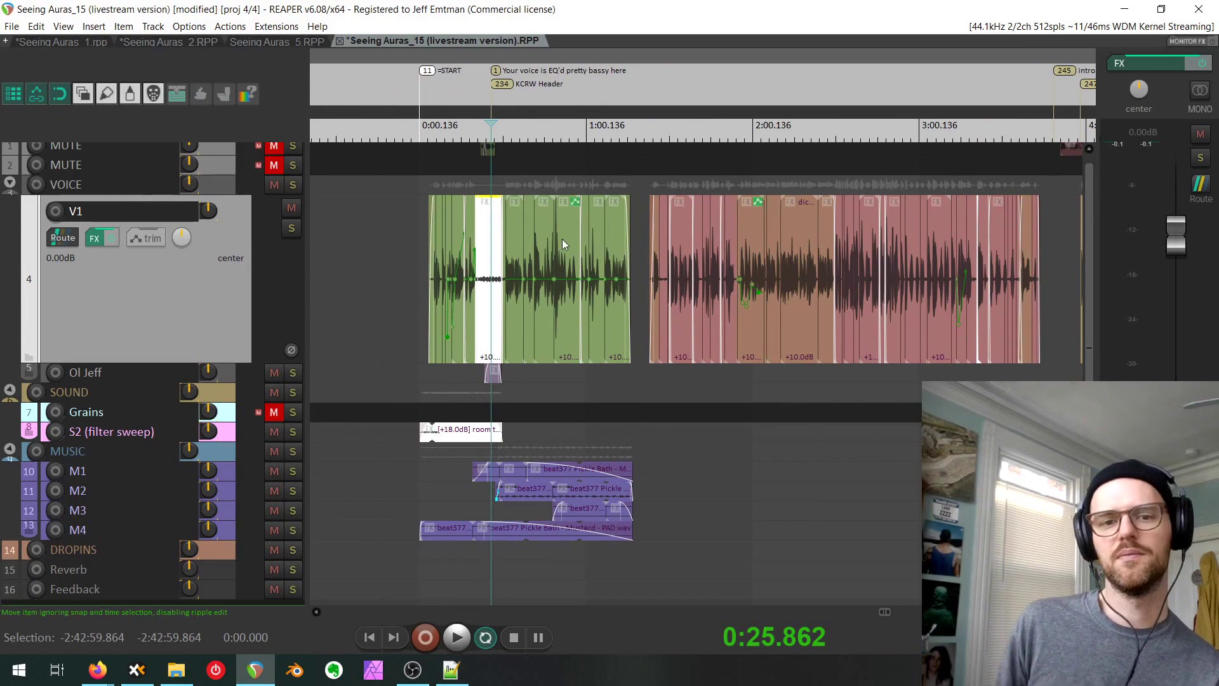
Look up the Shift+A shortcut in the action list and find "View: Expand selected track height, minimize others" by filtering for "expand selected".
key("question")
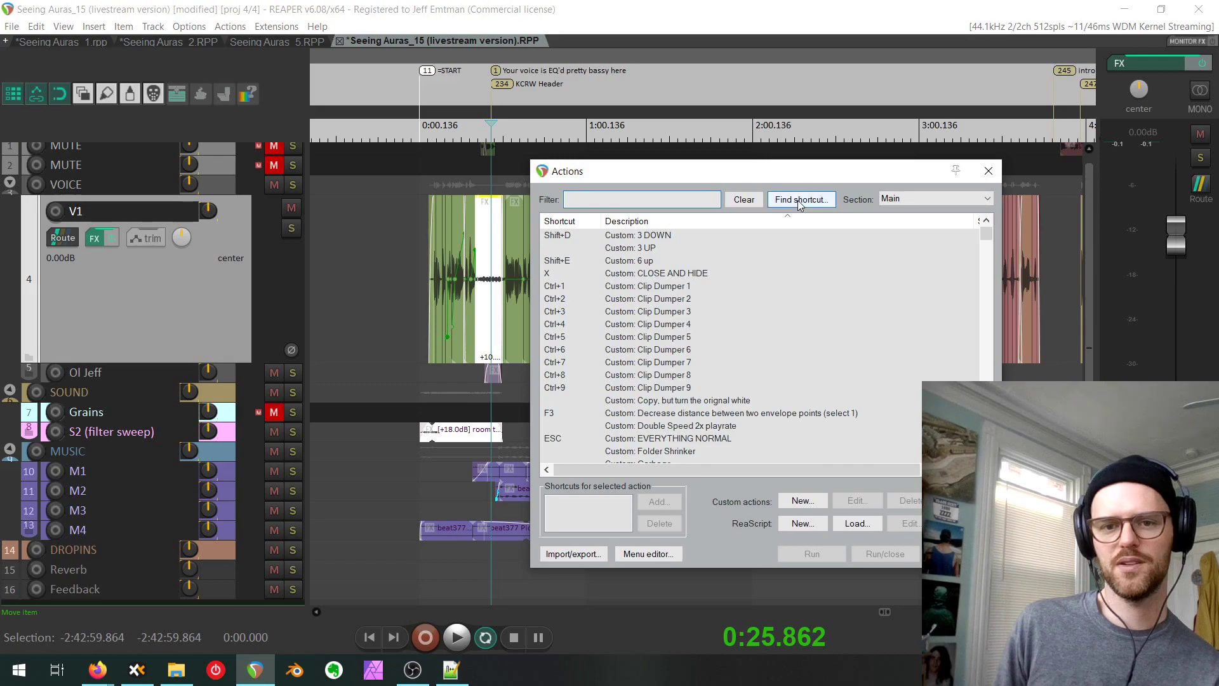
left_click(798, 200)
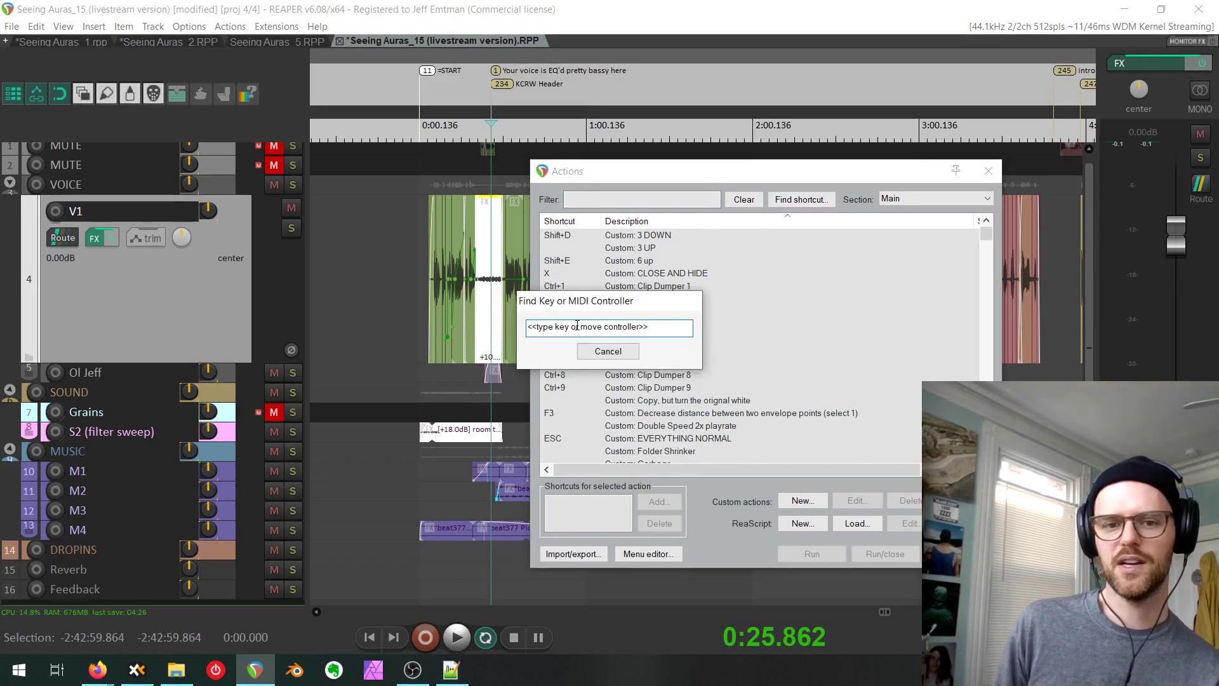
left_click(607, 352)
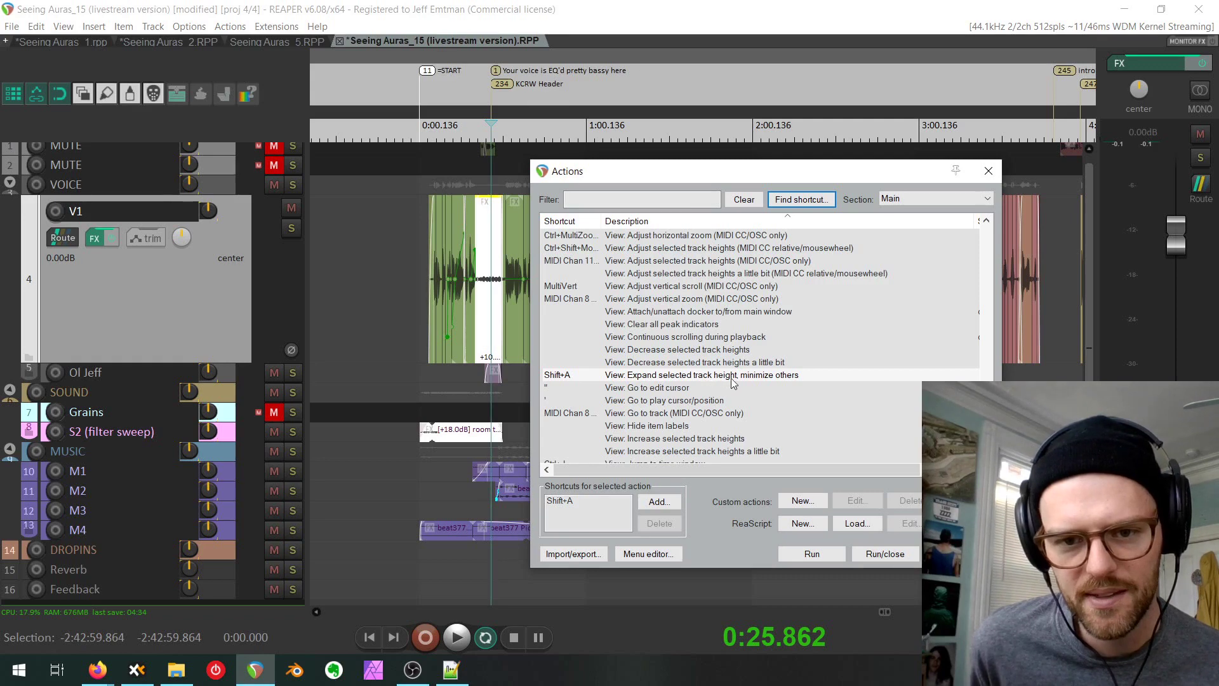
left_click(649, 199)
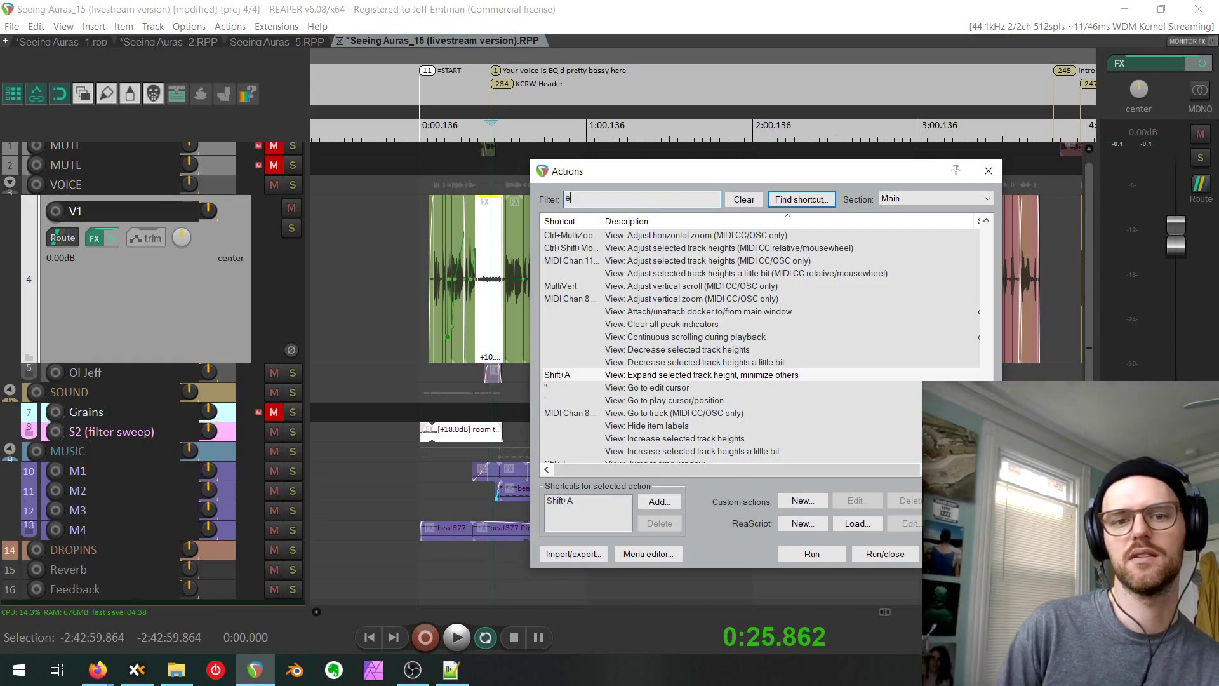
type("expand selected")
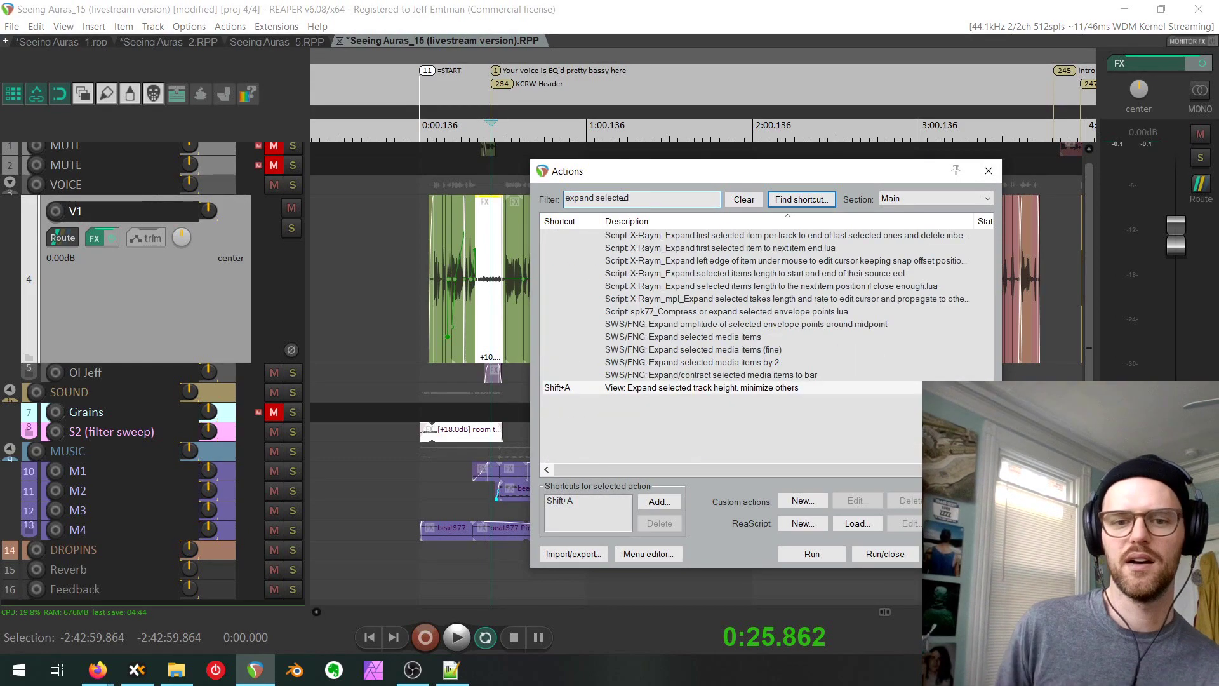
left_click(652, 389)
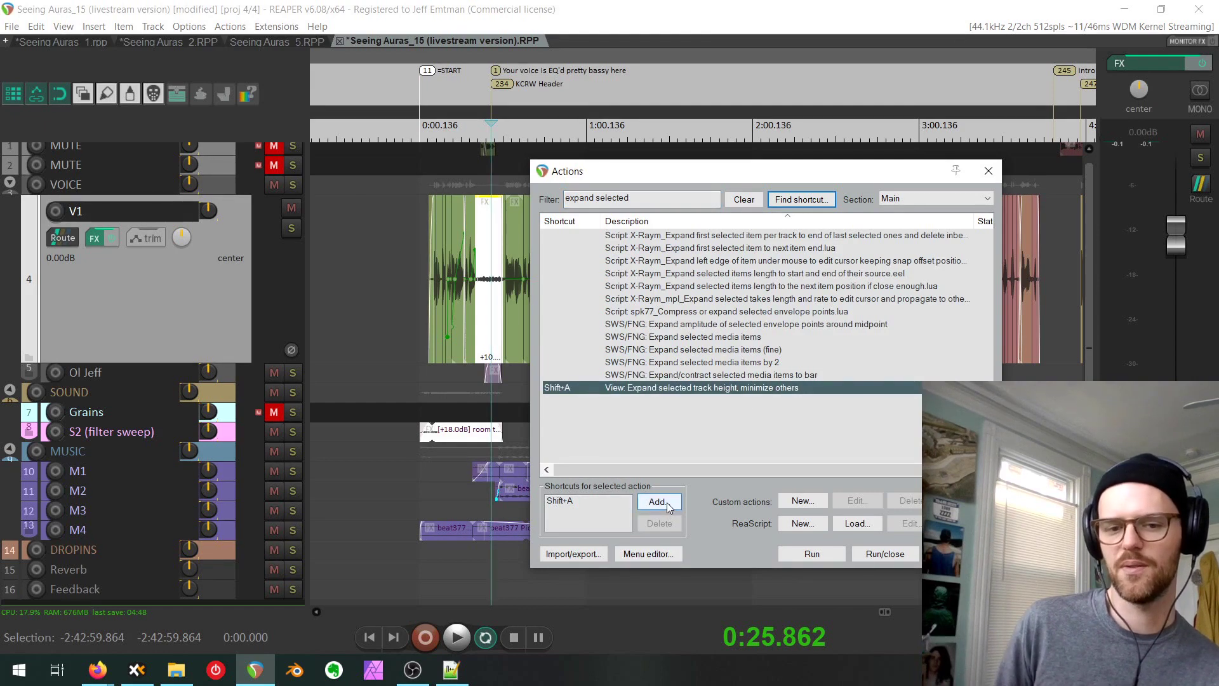
left_click(885, 554)
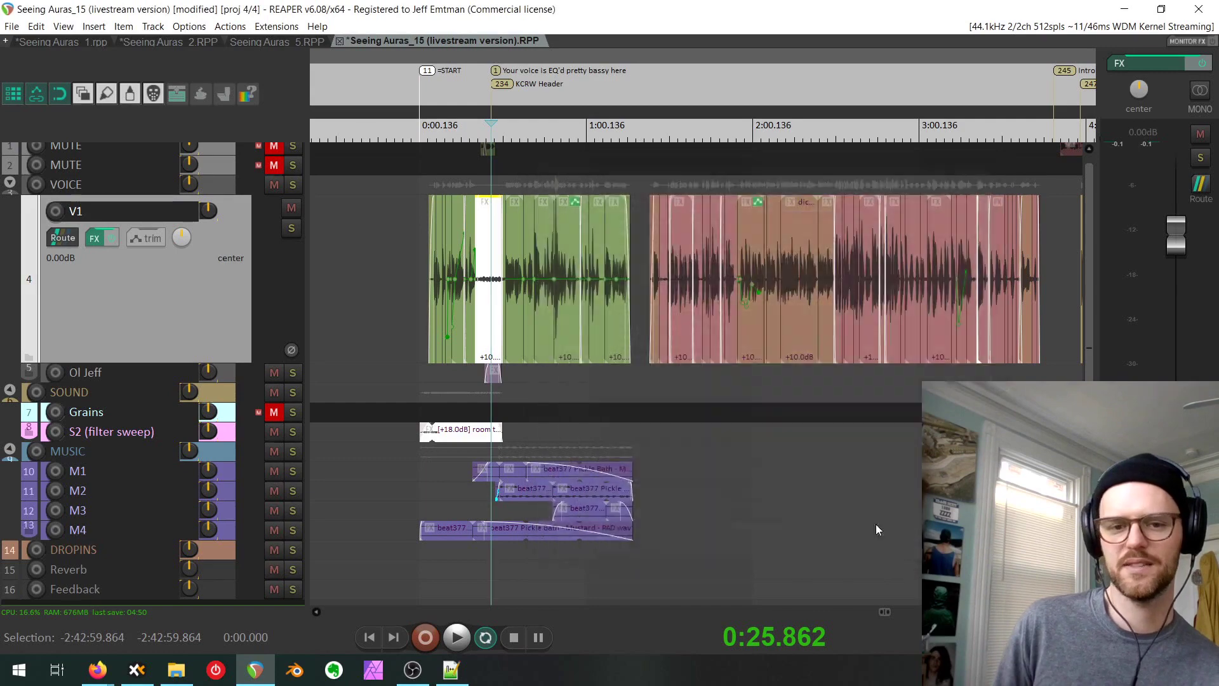
Maximise the tracks that have clips under the edit cursor, first at about 0:41 and again at about 0:06.
left_click(536, 313)
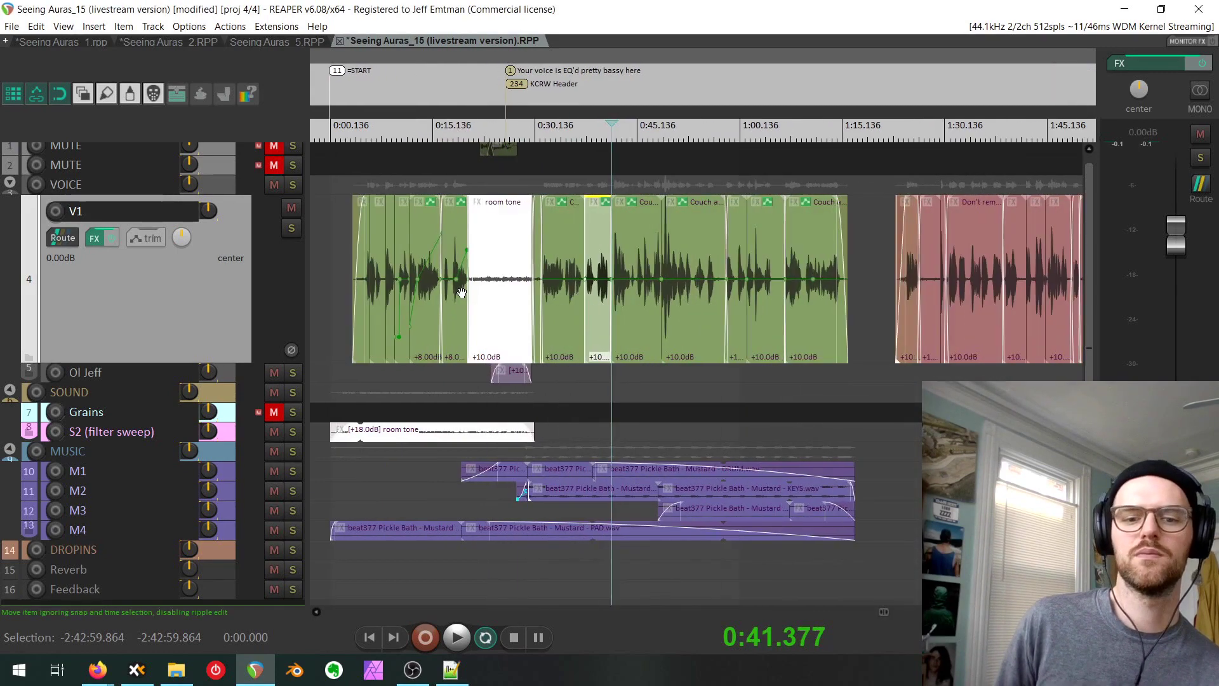
scroll(590, 314, "up", 3)
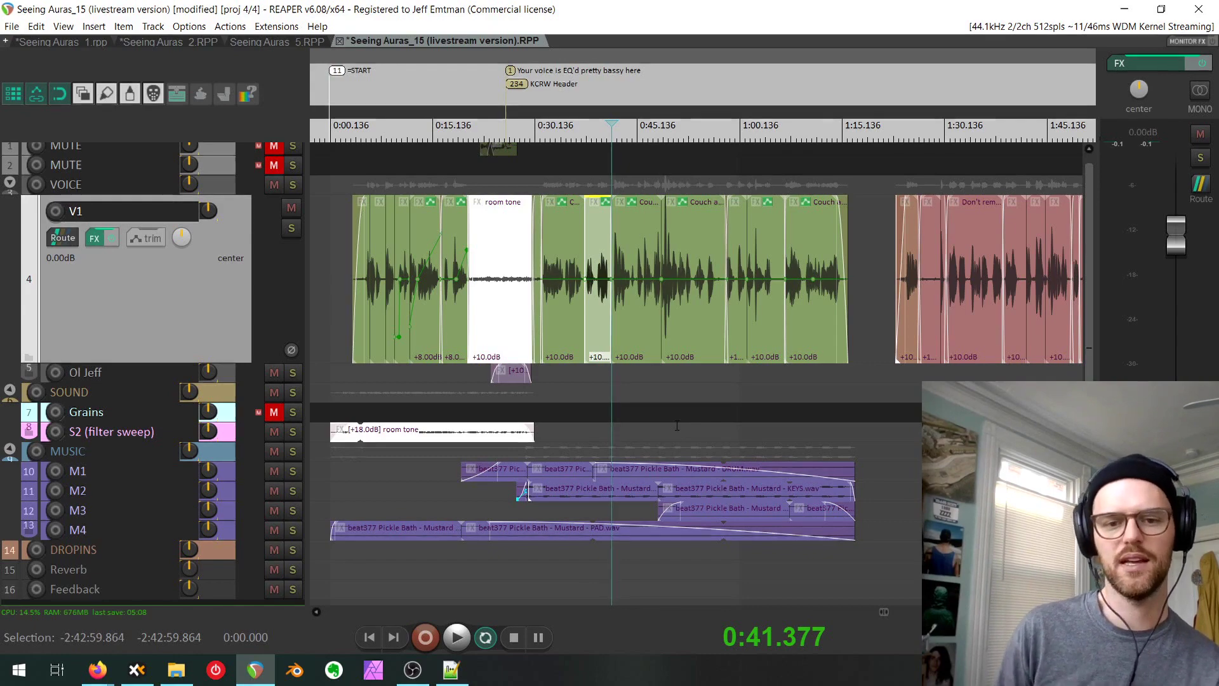
key("ctrl+z")
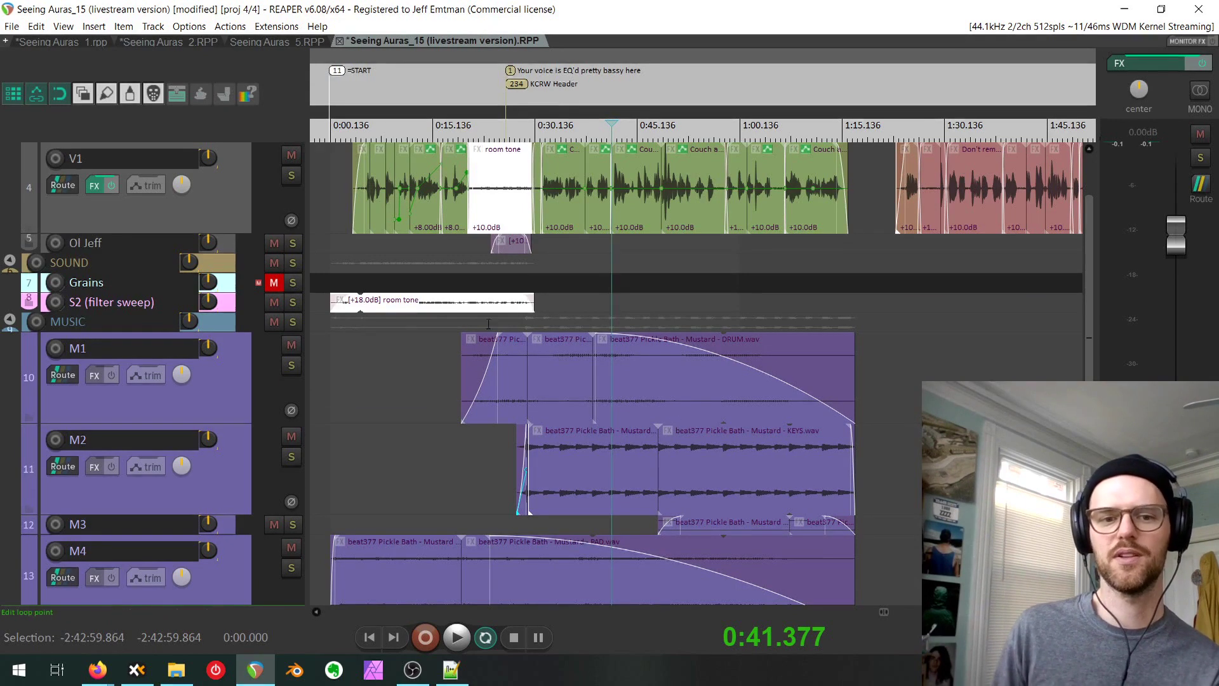
left_click(373, 370)
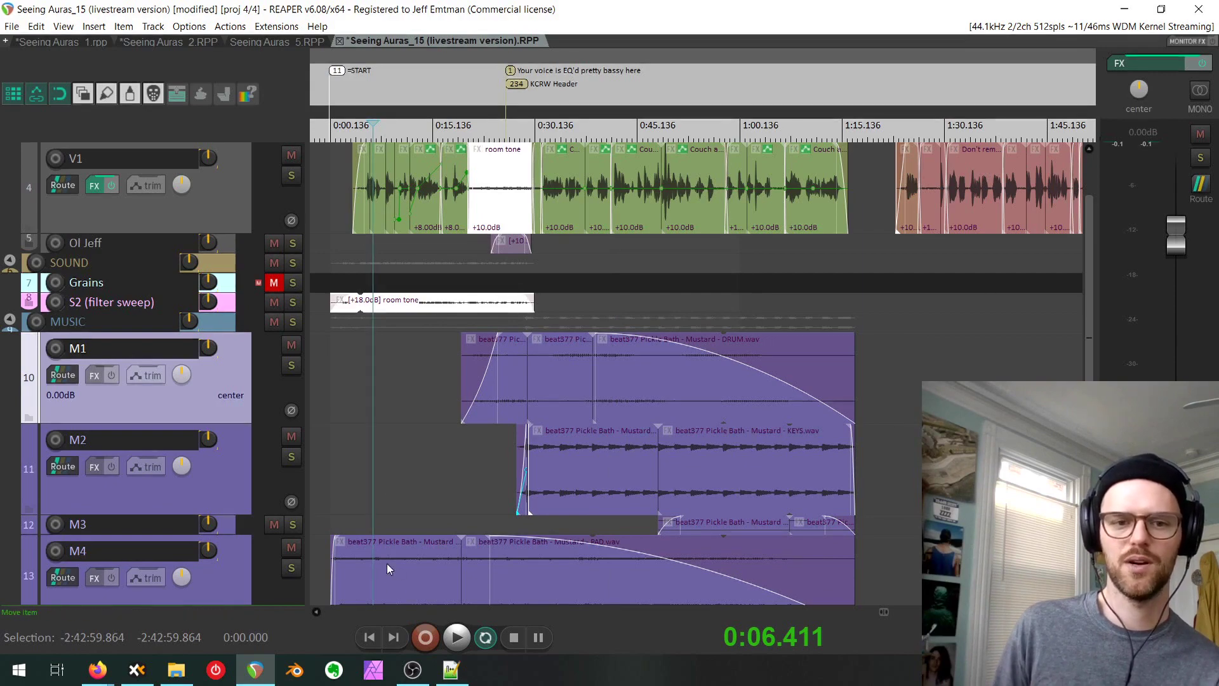
key("shift+z")
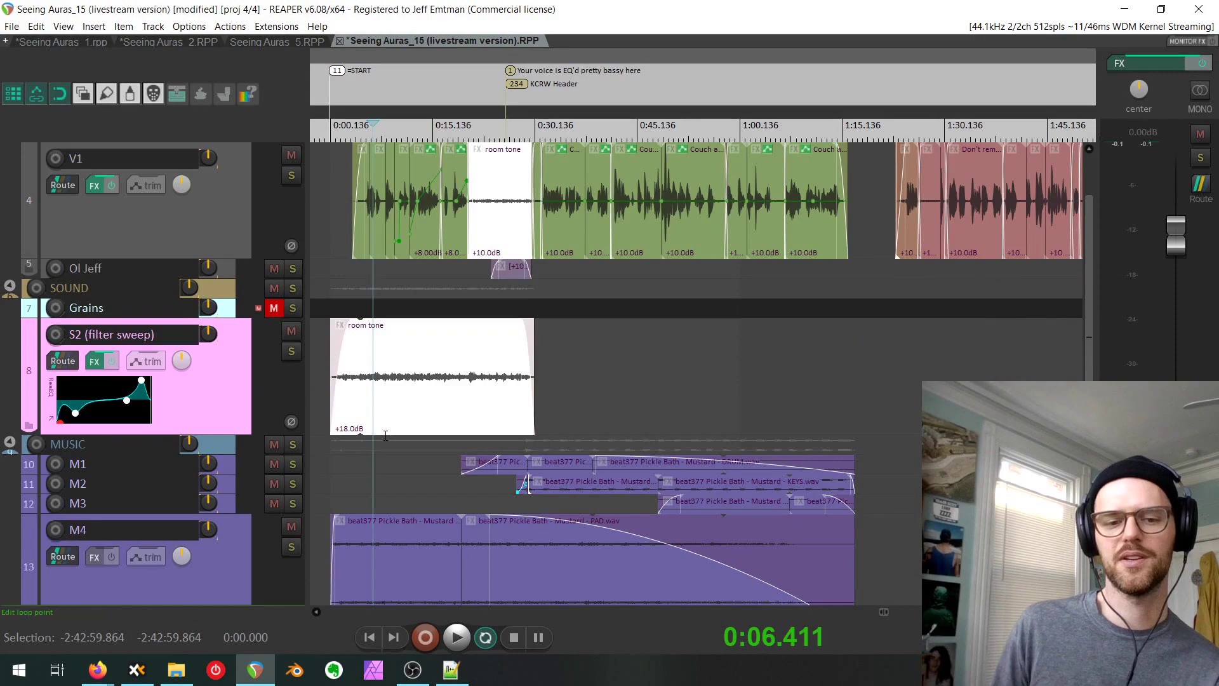
Place the edit cursor at about 2:20 within the V1 voice clips and maximise the tracks under it.
left_click_drag(775, 347, 373, 418)
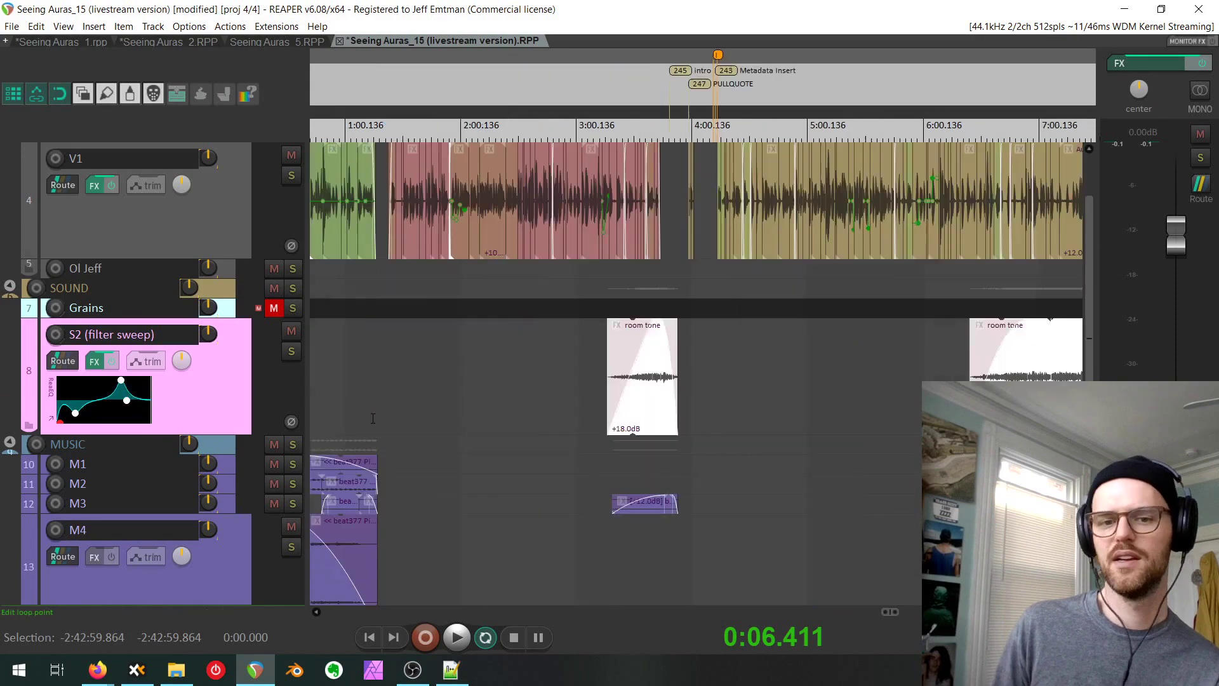
left_click(499, 369)
key("grave")
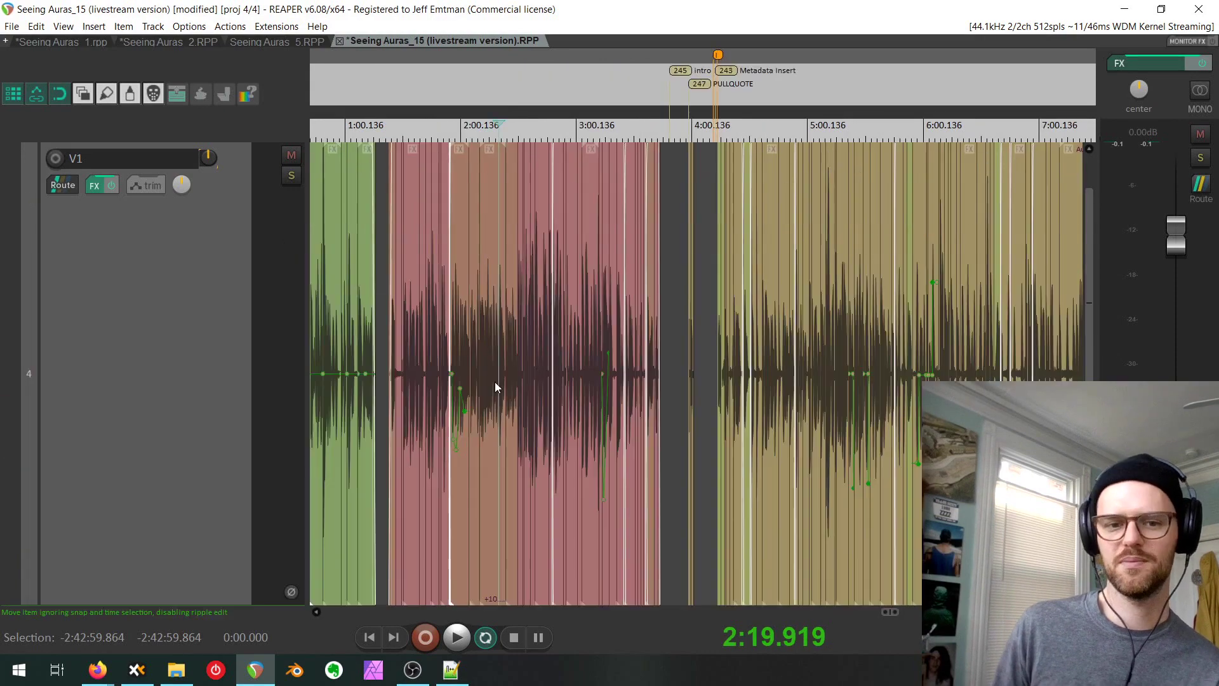
Place the edit cursor at about 7:31 on the Aura Visuals clip and maximise the tracks with clips under it.
scroll(729, 382, "right", 3)
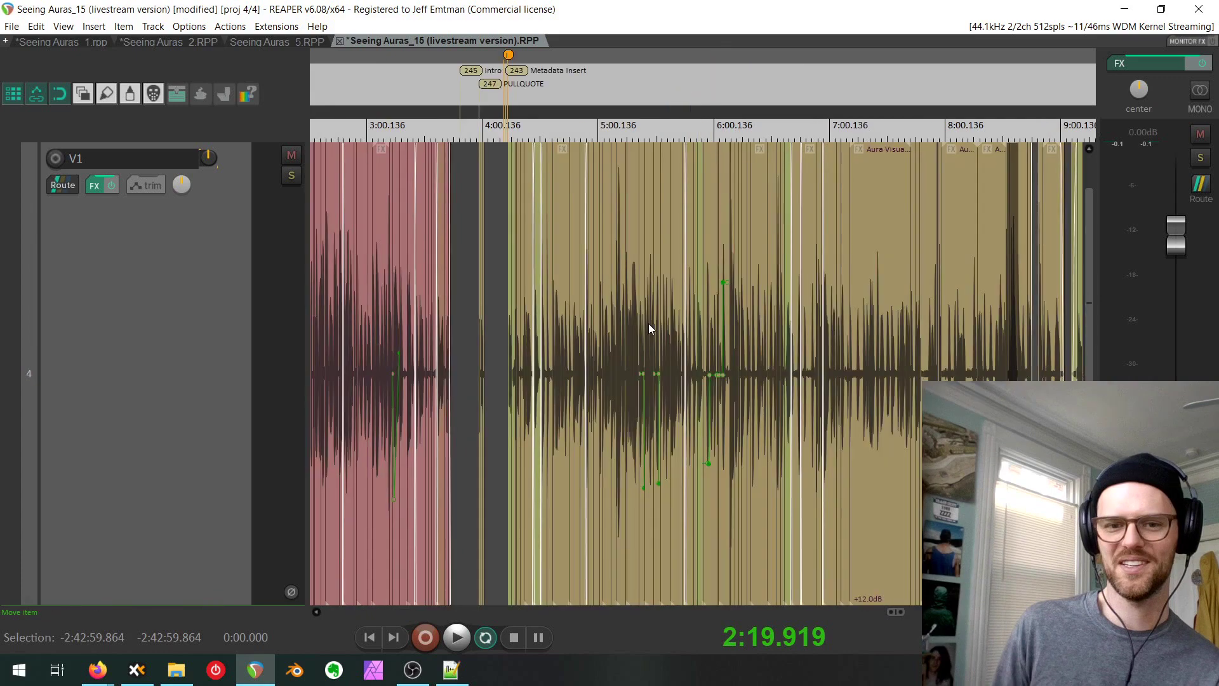
left_click(642, 322)
left_click(856, 368)
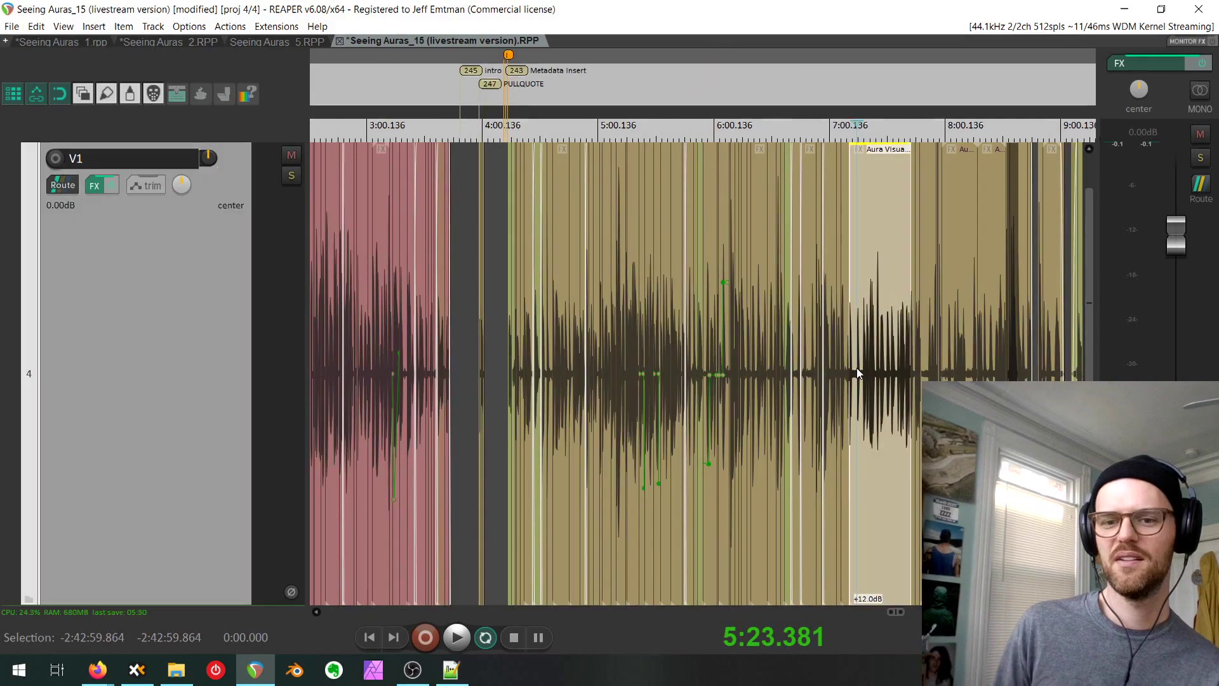
key("grave")
left_click(888, 343)
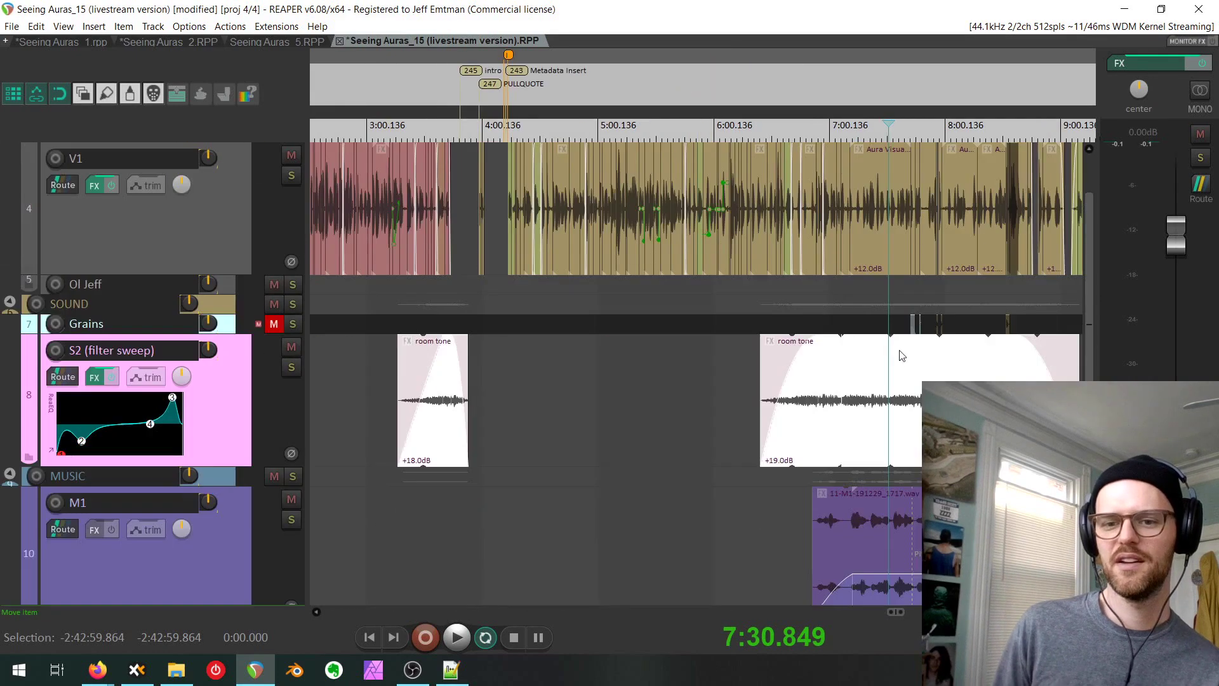
Maximise the tracks under the edit cursor at about 17:46, within the last room tone clip before the credits marker.
scroll(903, 356, "down", 3)
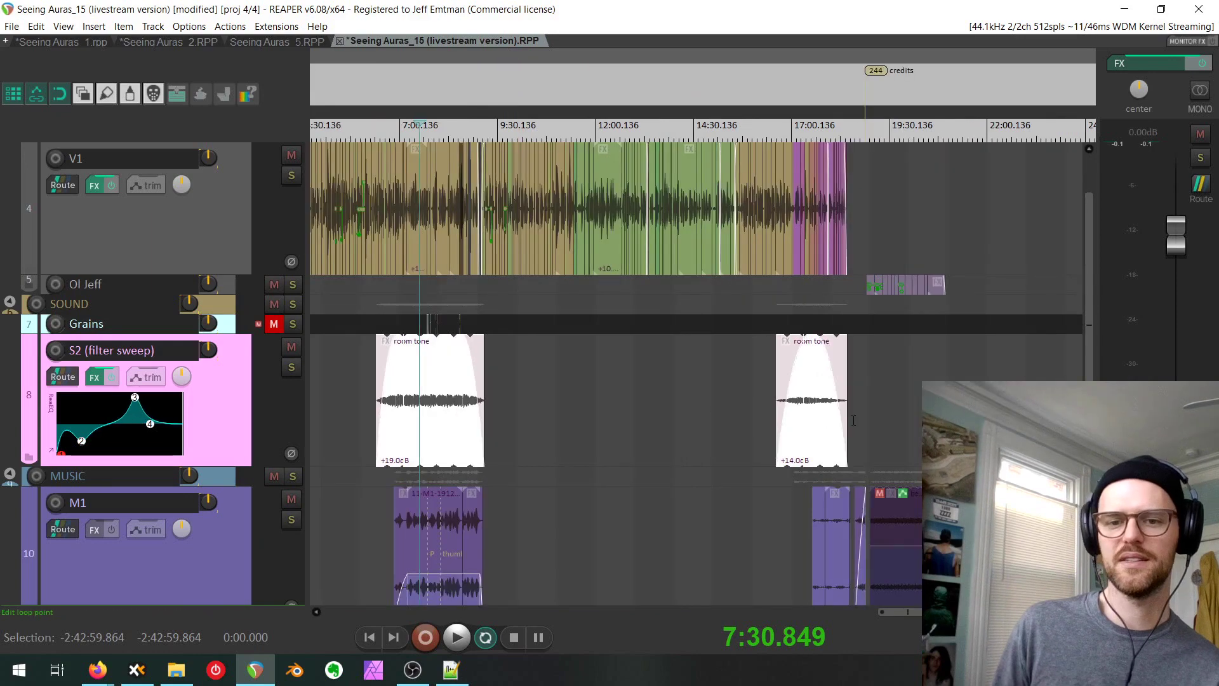
scroll(832, 401, "up", 3)
scroll(808, 317, "down", 2)
left_click(804, 297)
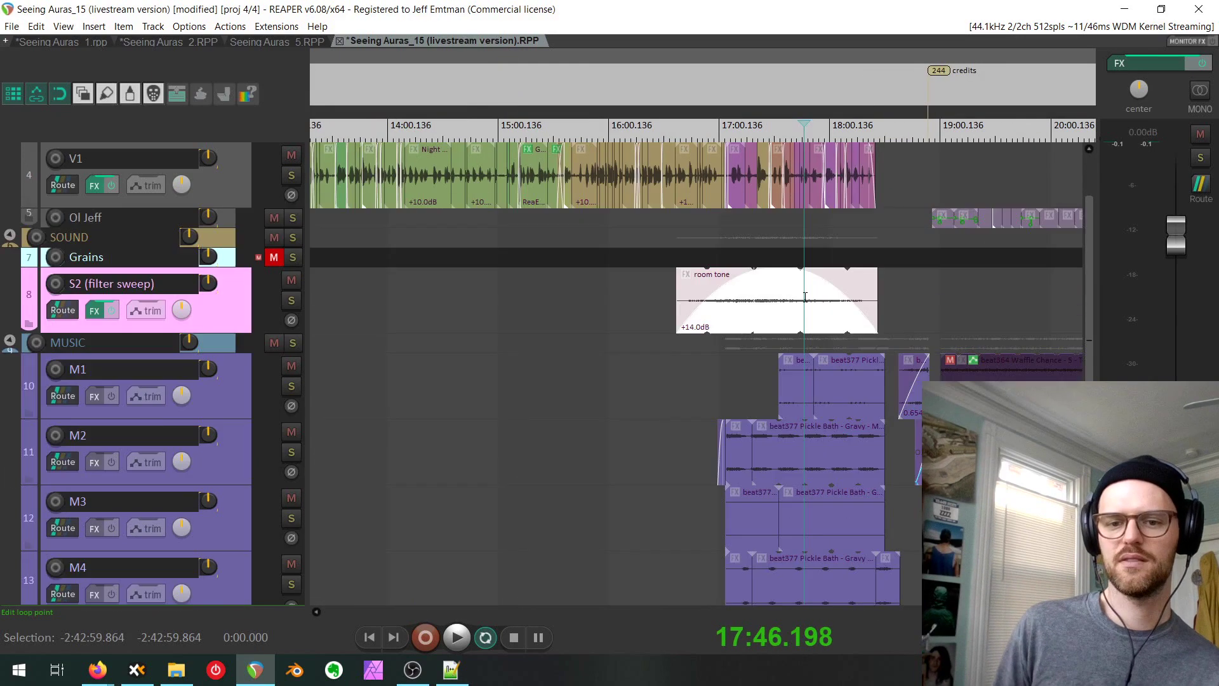
scroll(762, 347, "right", 2)
scroll(865, 404, "down", 2)
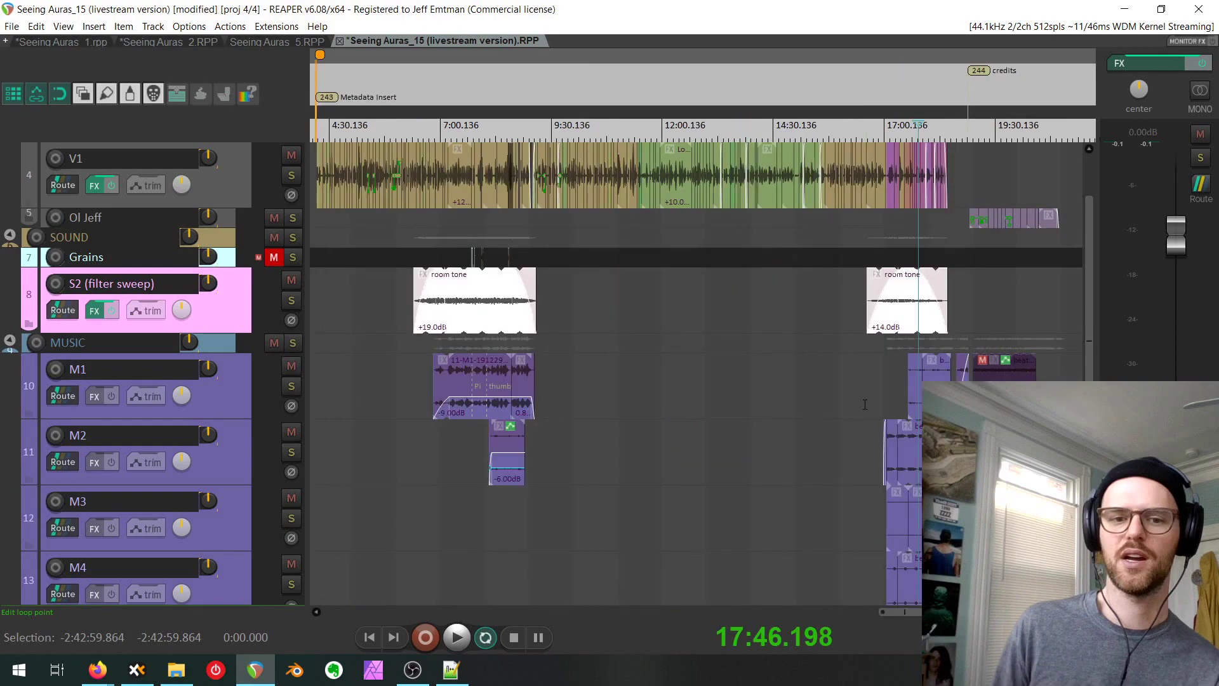
scroll(760, 325, "down", 1)
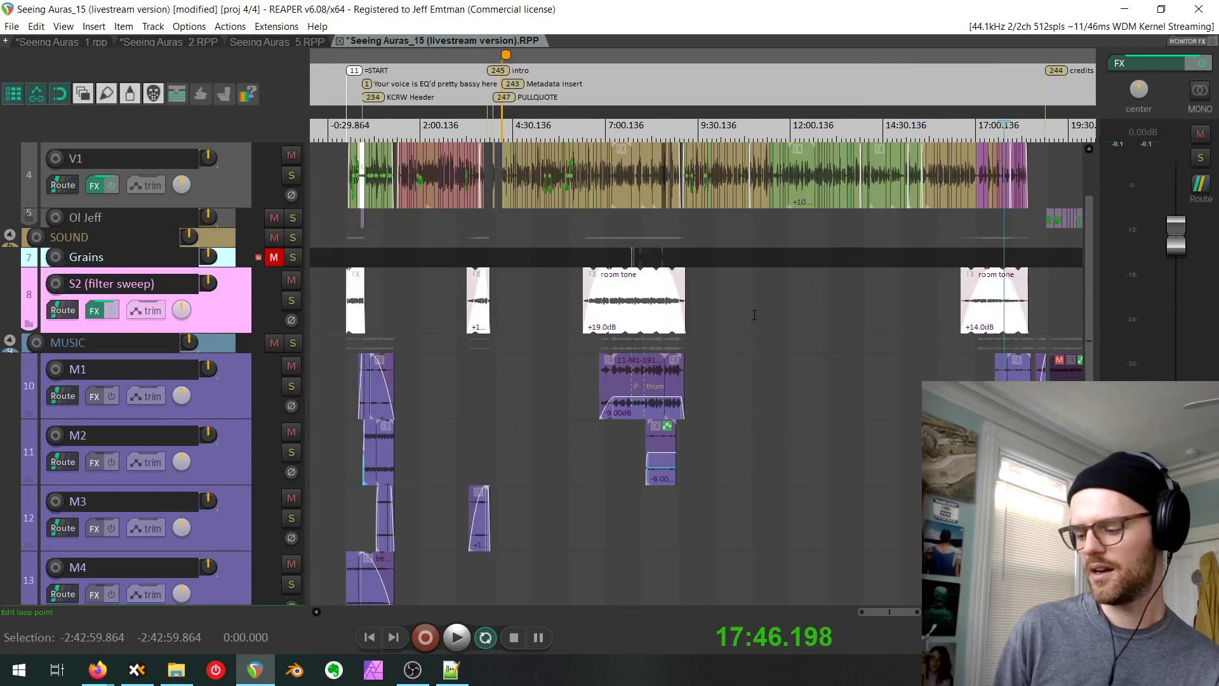
Find the custom action "maximize tracks under cursor" by its shortcut A in the action list and open it for editing.
key("question")
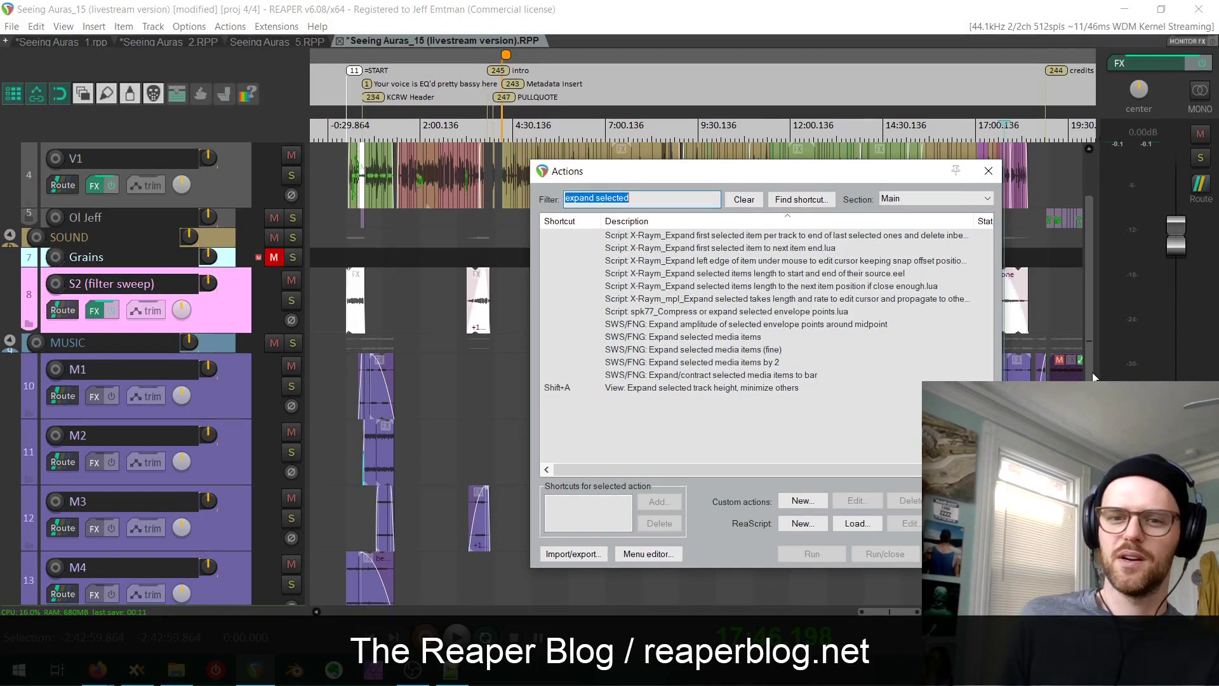
left_click(802, 200)
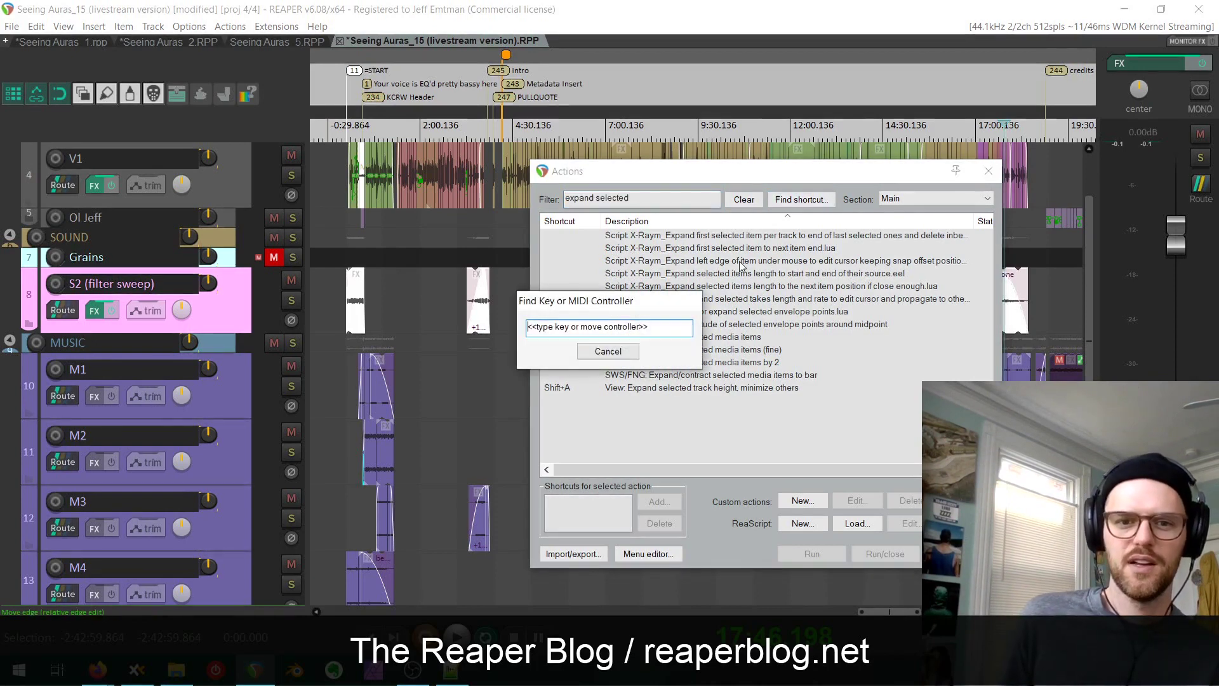
key("Escape")
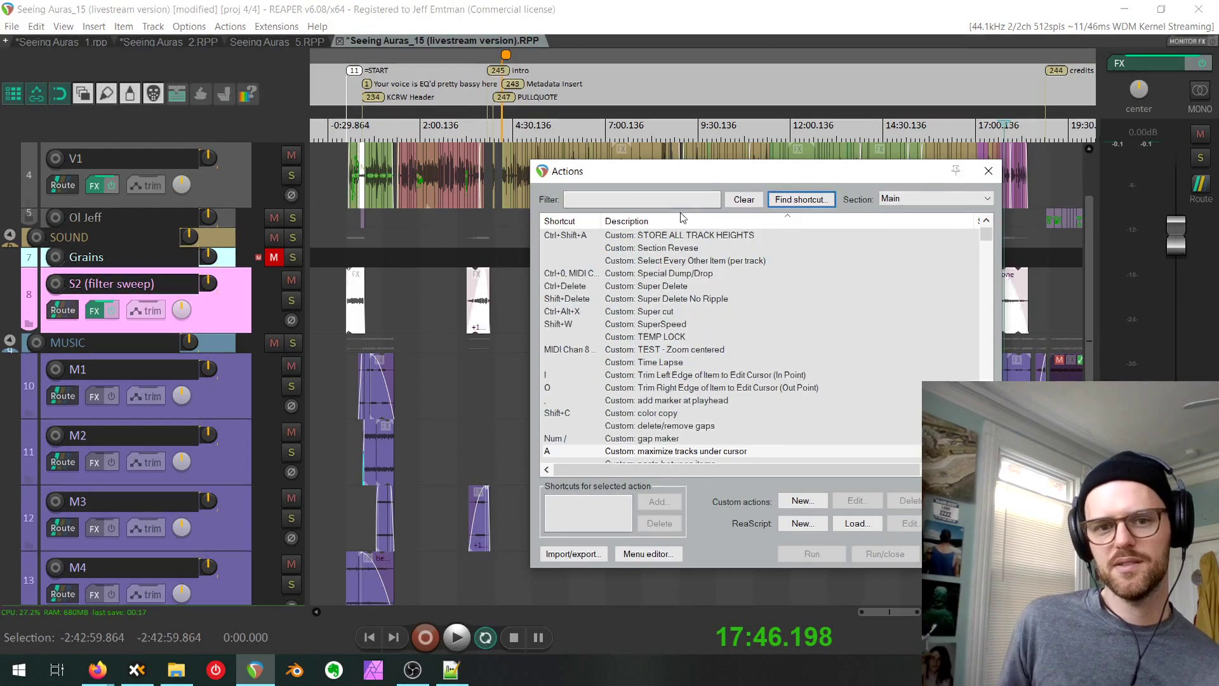
left_click(819, 451)
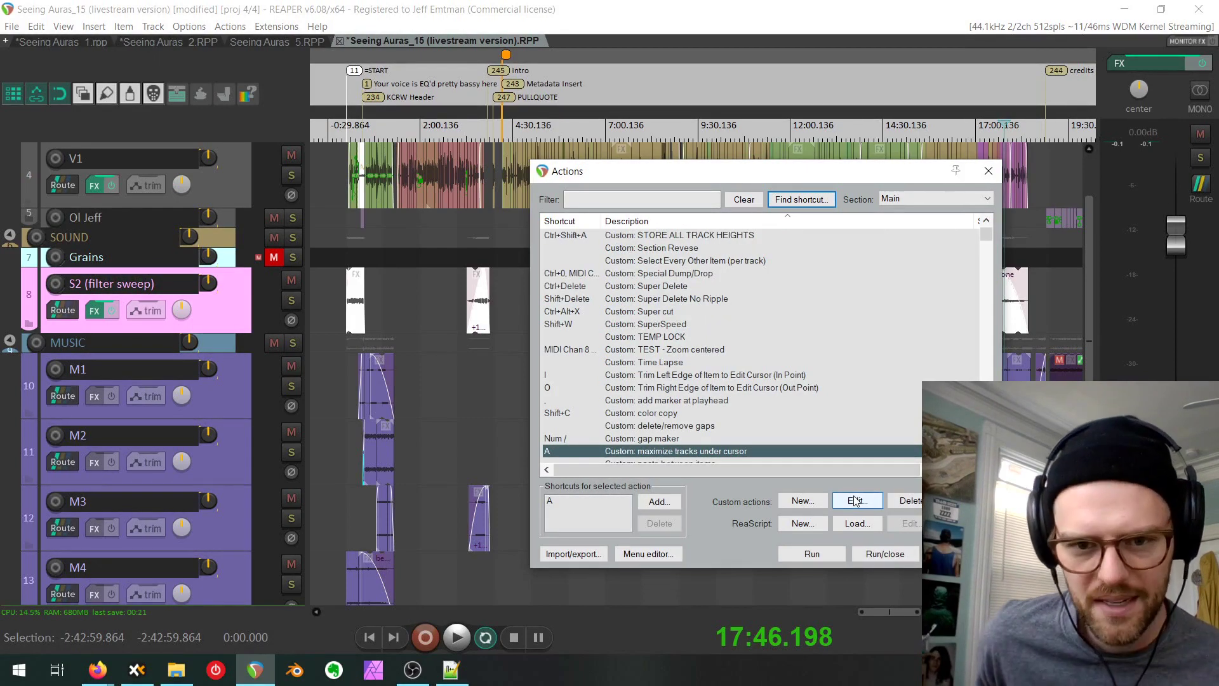
left_click(855, 501)
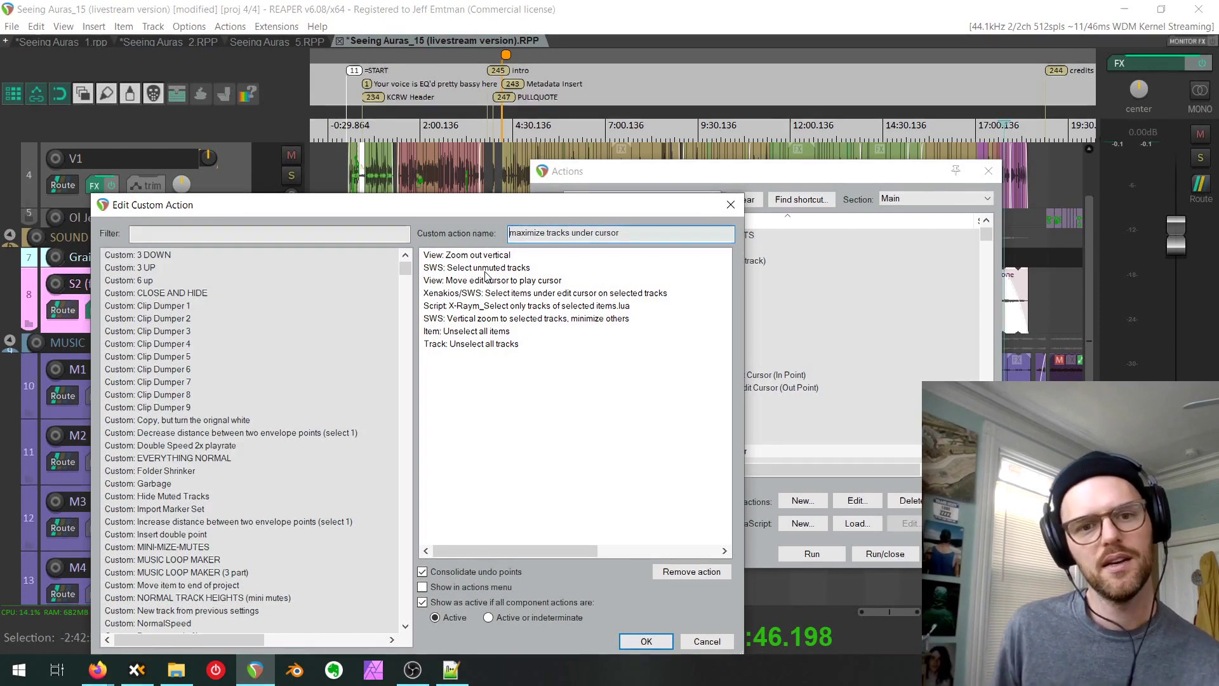
Examine the component actions of "maximize tracks under cursor", from selecting items under the edit cursor to unselecting all tracks, and close its editor.
left_click(519, 294)
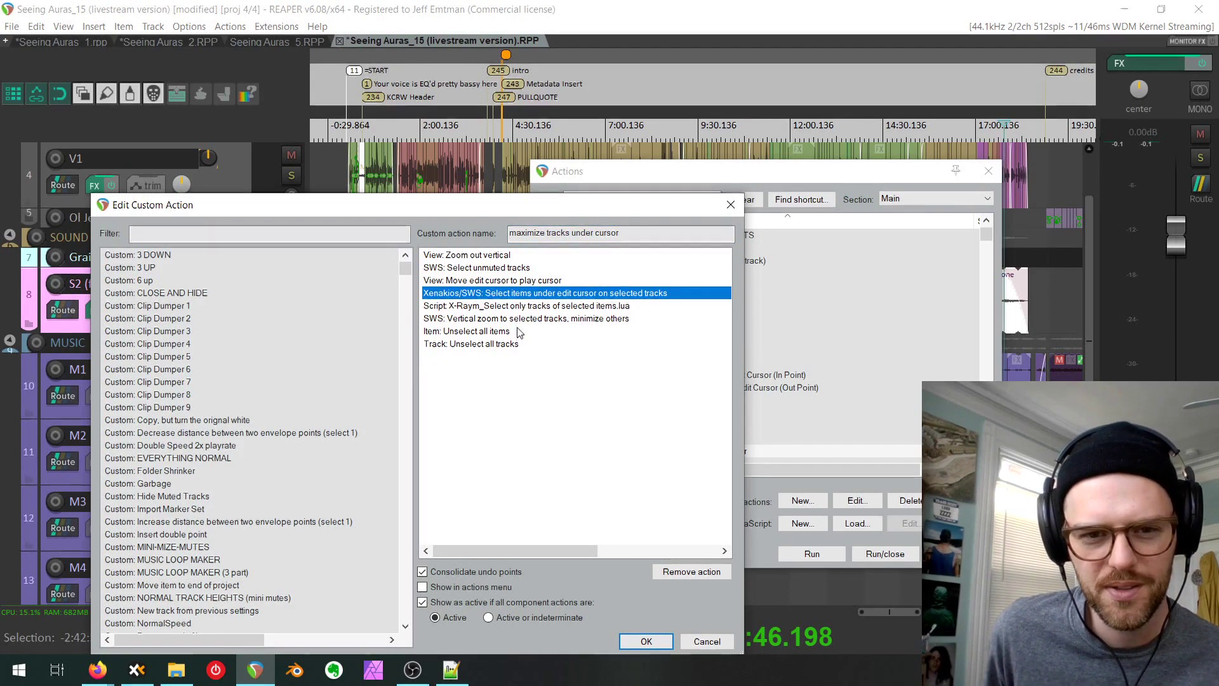
left_click(590, 307)
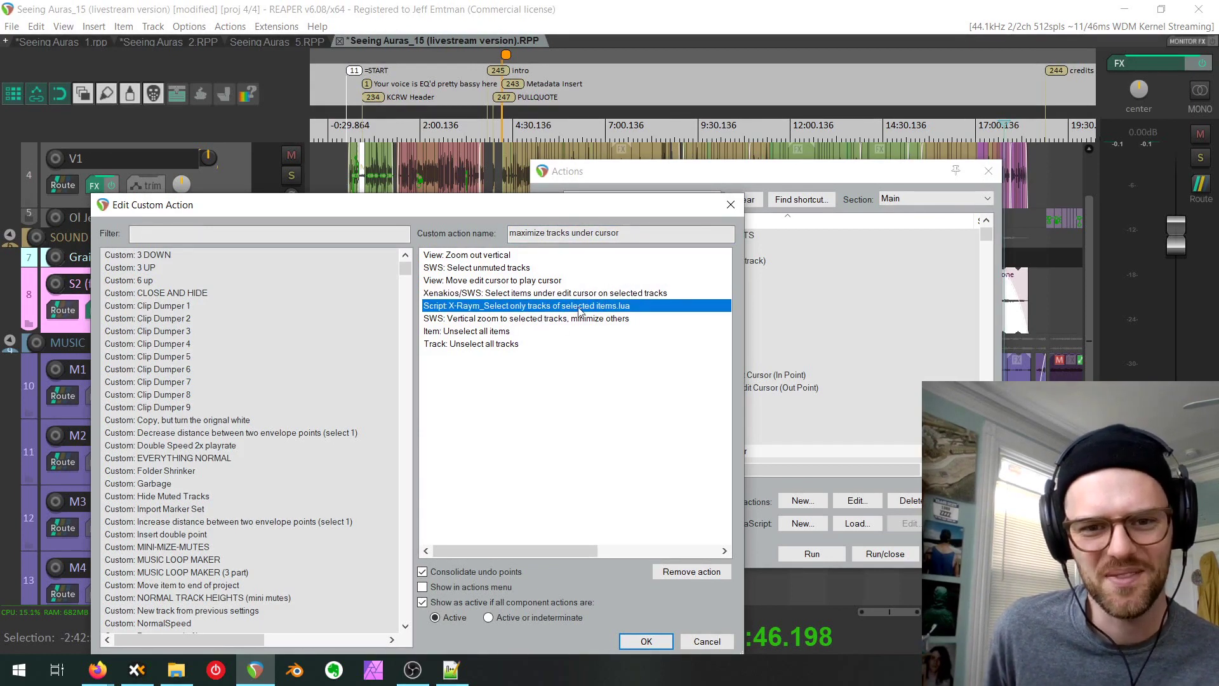
left_click(557, 320)
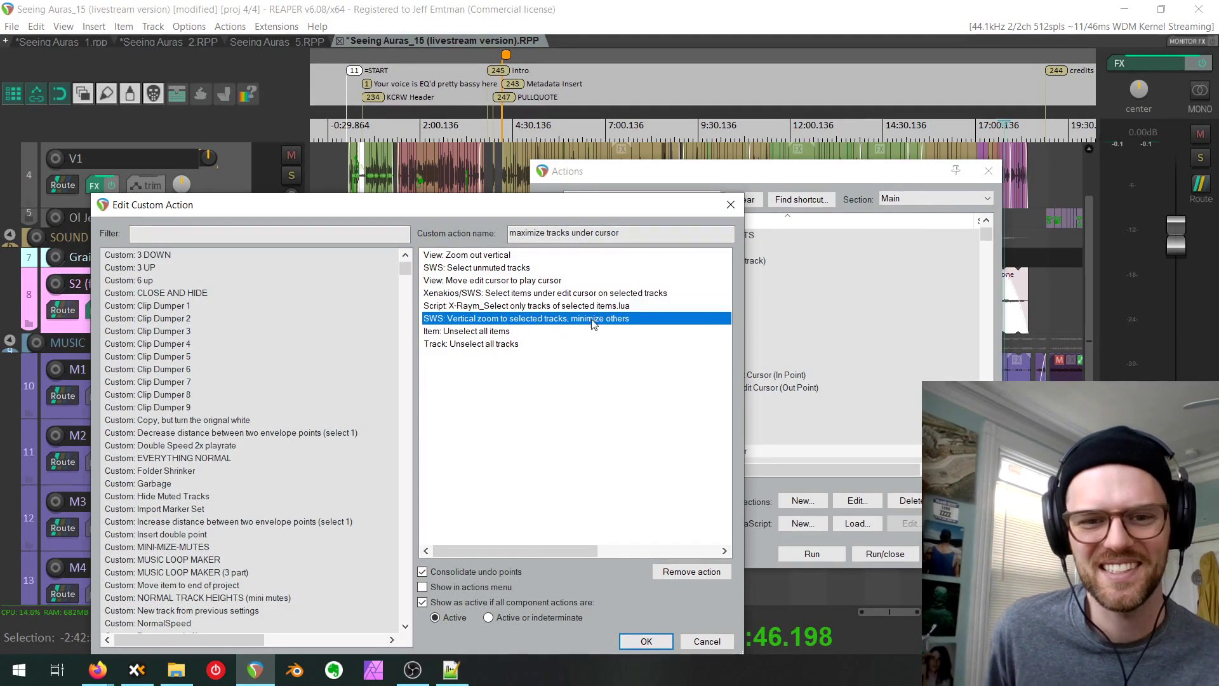
key("Down")
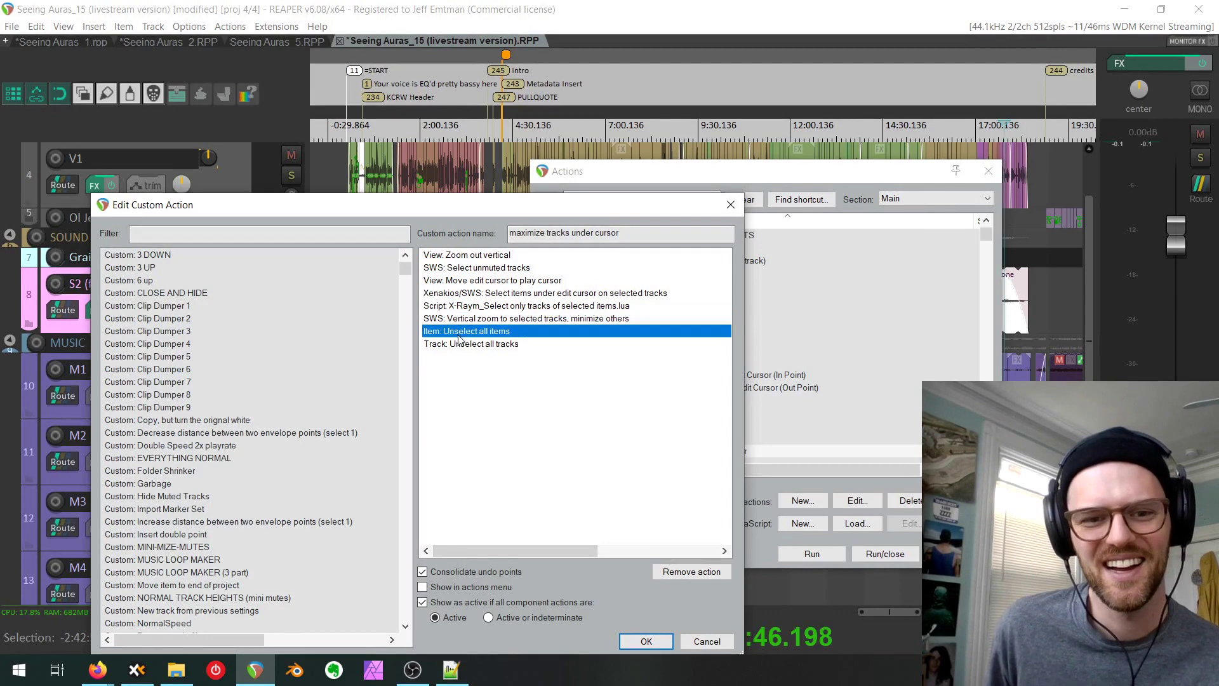
key("Down")
left_click(465, 334)
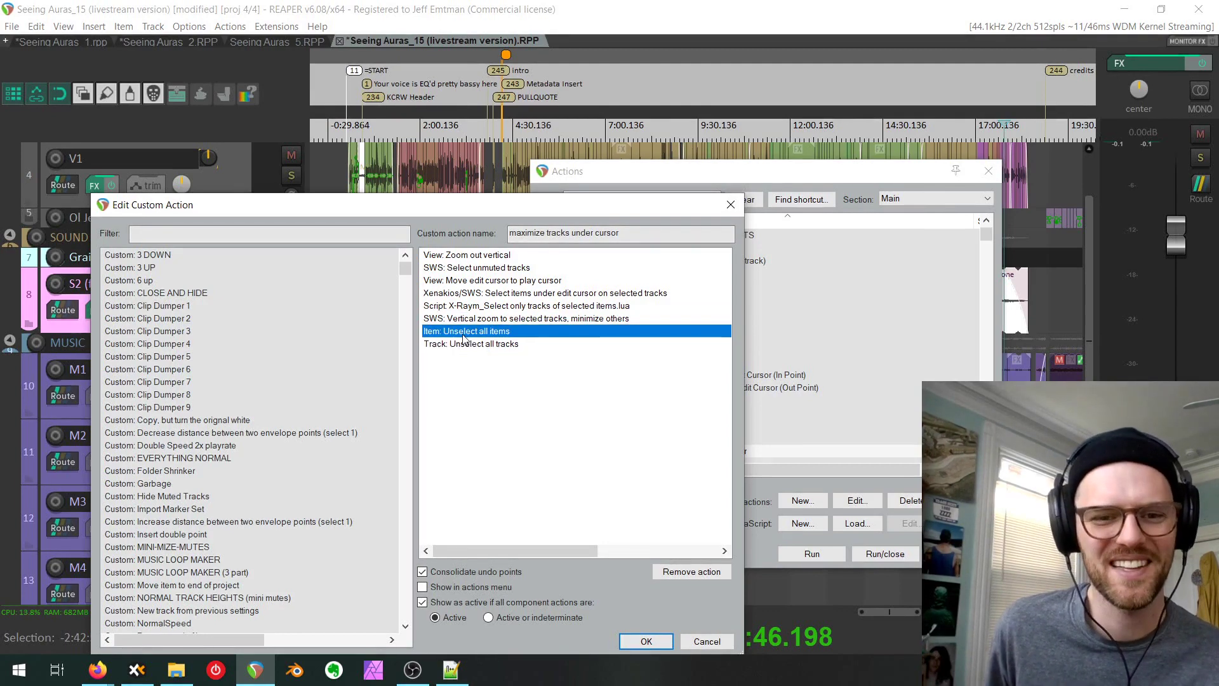
left_click(492, 346)
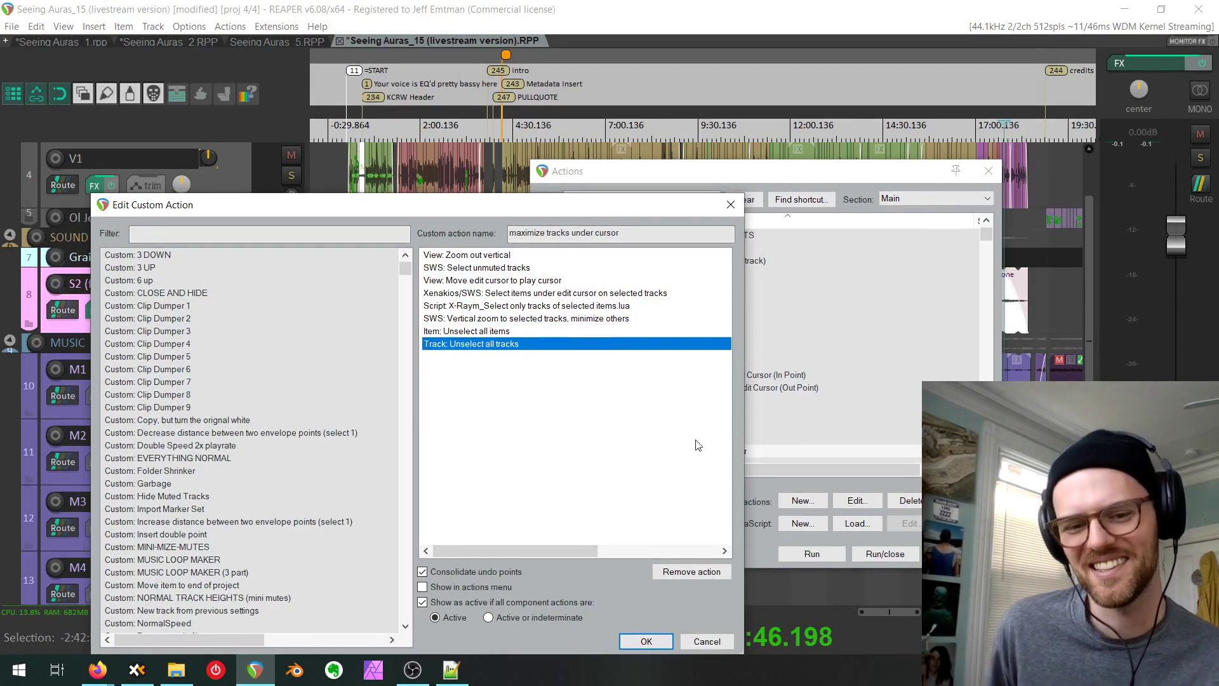
left_click(654, 643)
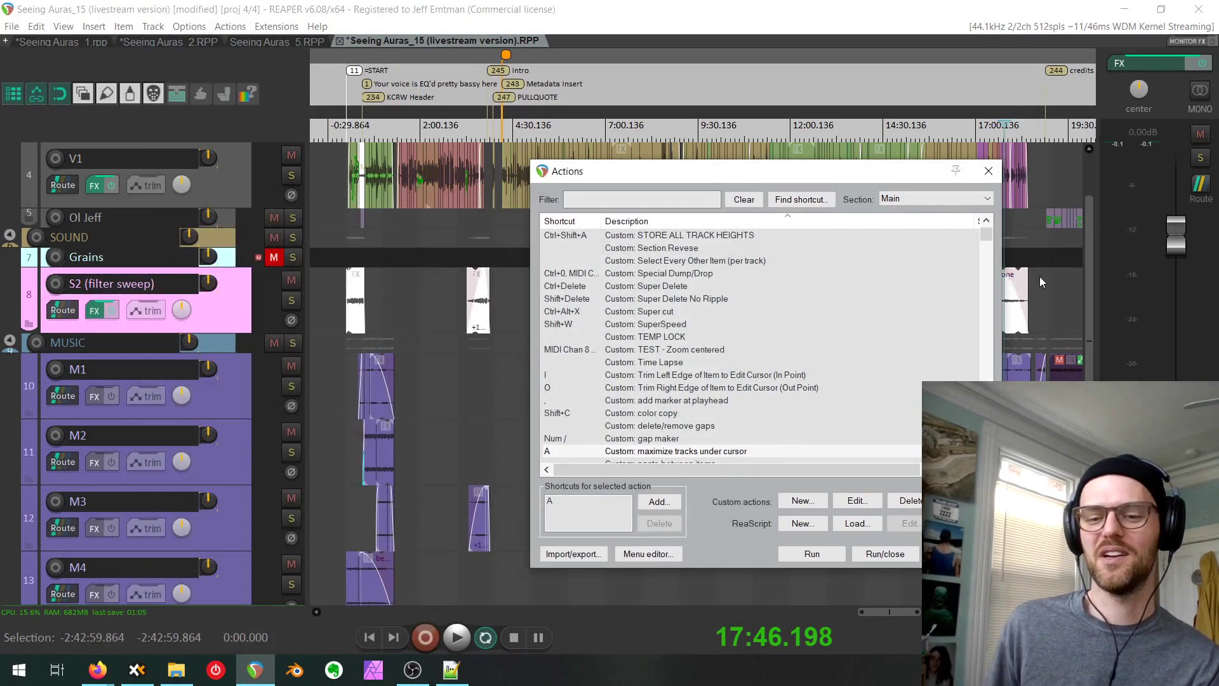
Close the action list, place the edit cursor at about 7:26 and maximise the tracks with clips under it.
left_click(989, 172)
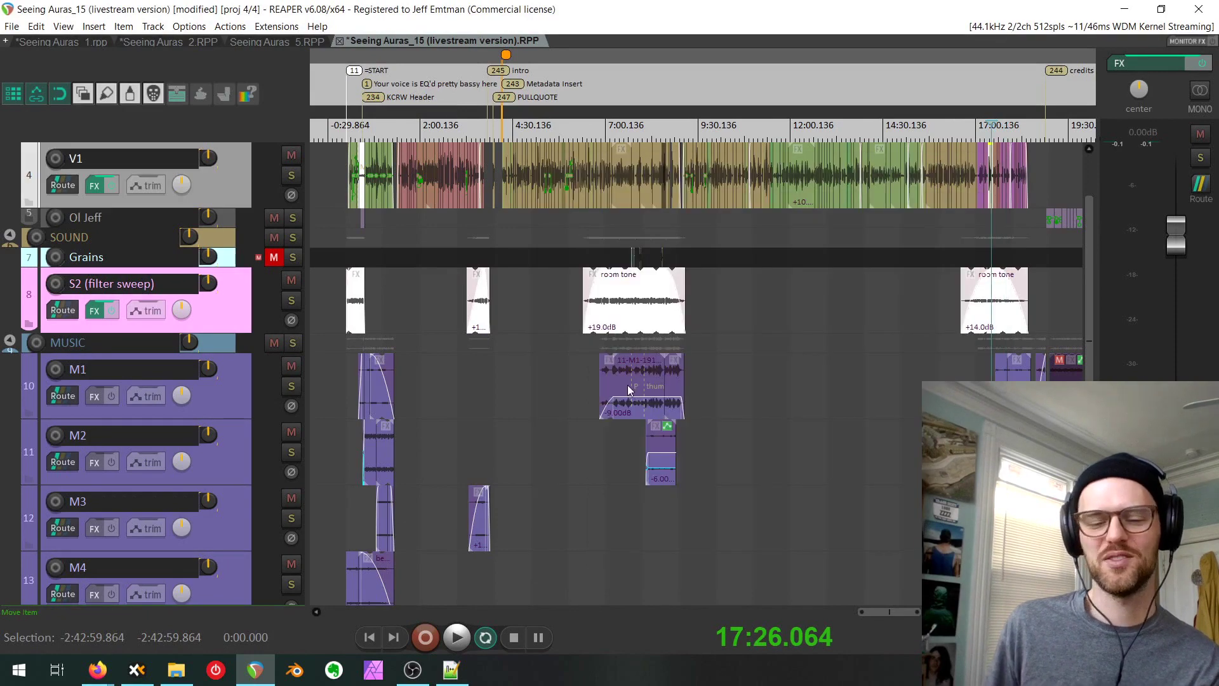
scroll(619, 397, "up", 3)
left_click(566, 514)
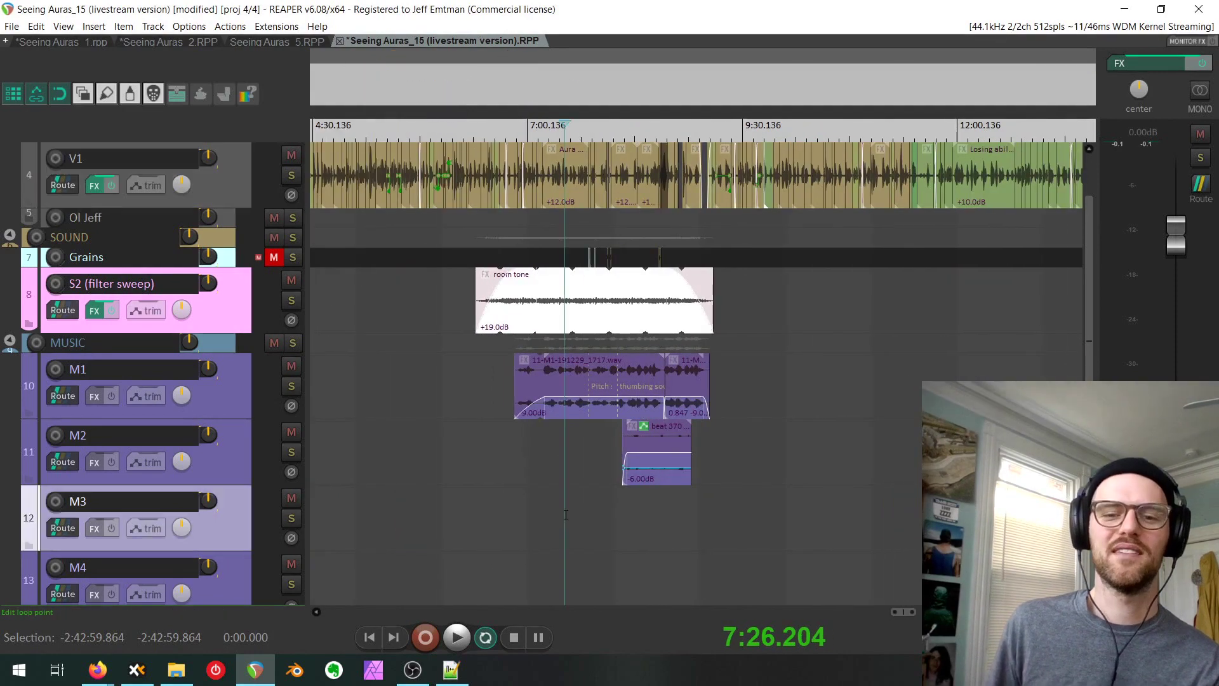
scroll(565, 515, "up", 3)
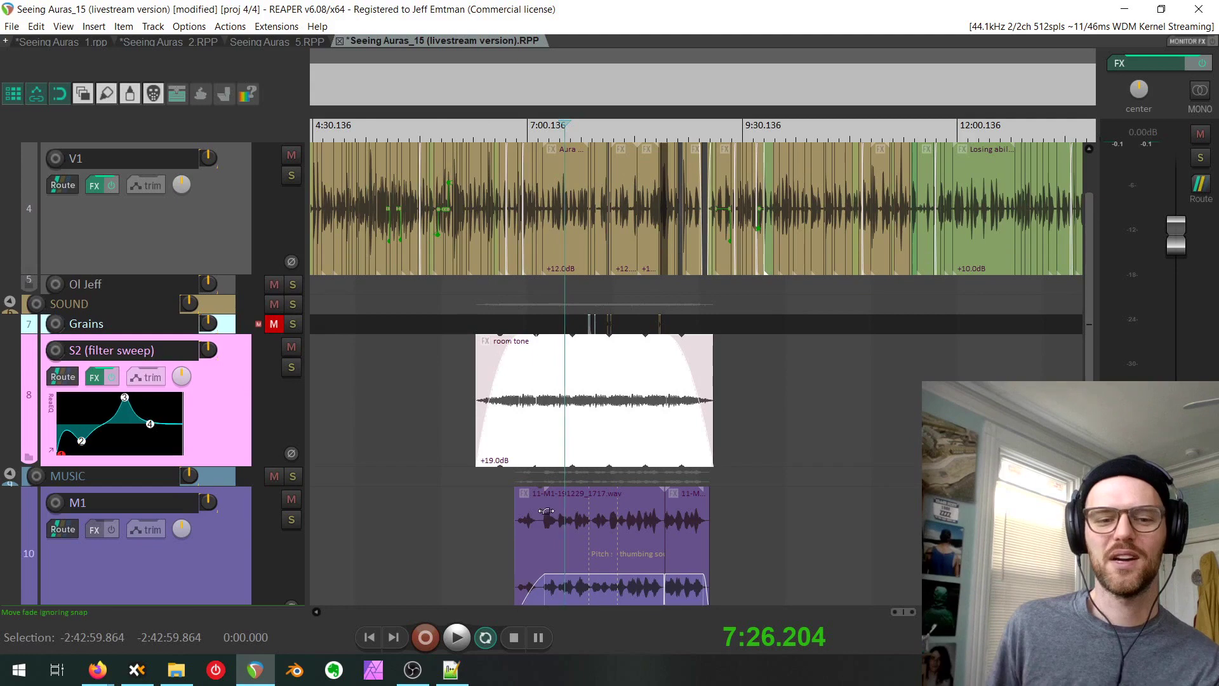
Place the edit cursor at about 3:26 within the short room tone clip and maximise the tracks under it.
left_click_drag(545, 511, 858, 492)
scroll(854, 505, "down", 2)
left_click(622, 510)
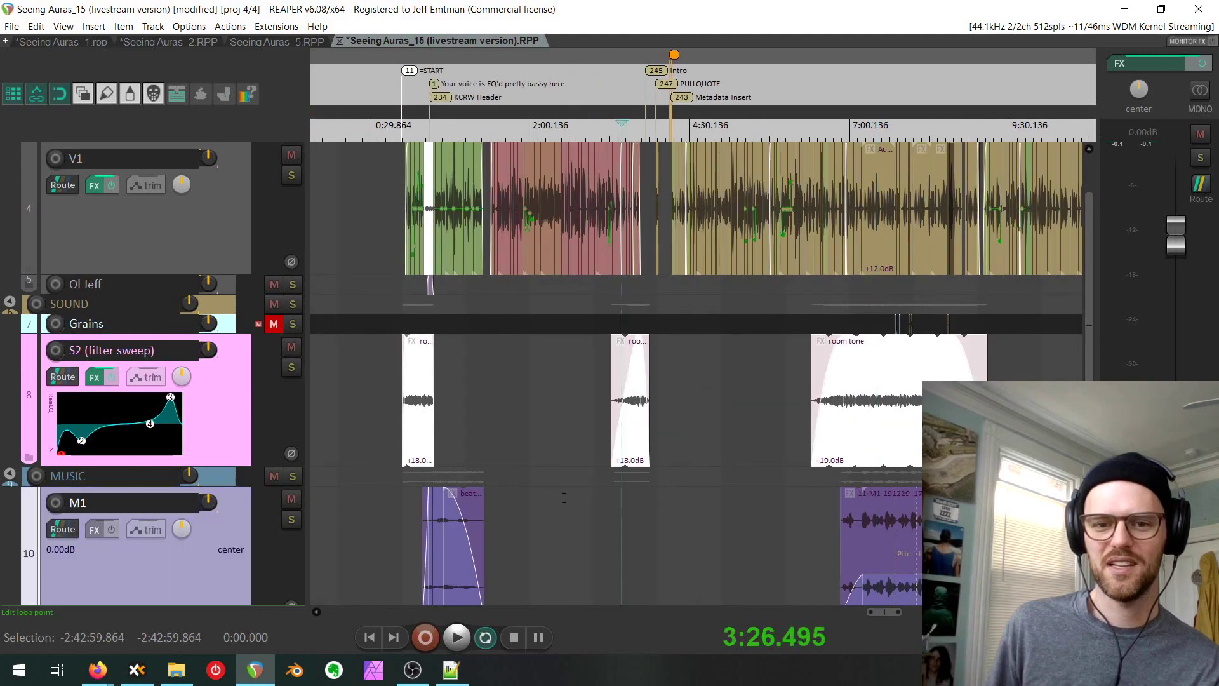
key("grave")
Place the edit cursor at about 0:58 over the opening music clips and maximise the tracks under it.
left_click_drag(535, 500, 664, 483)
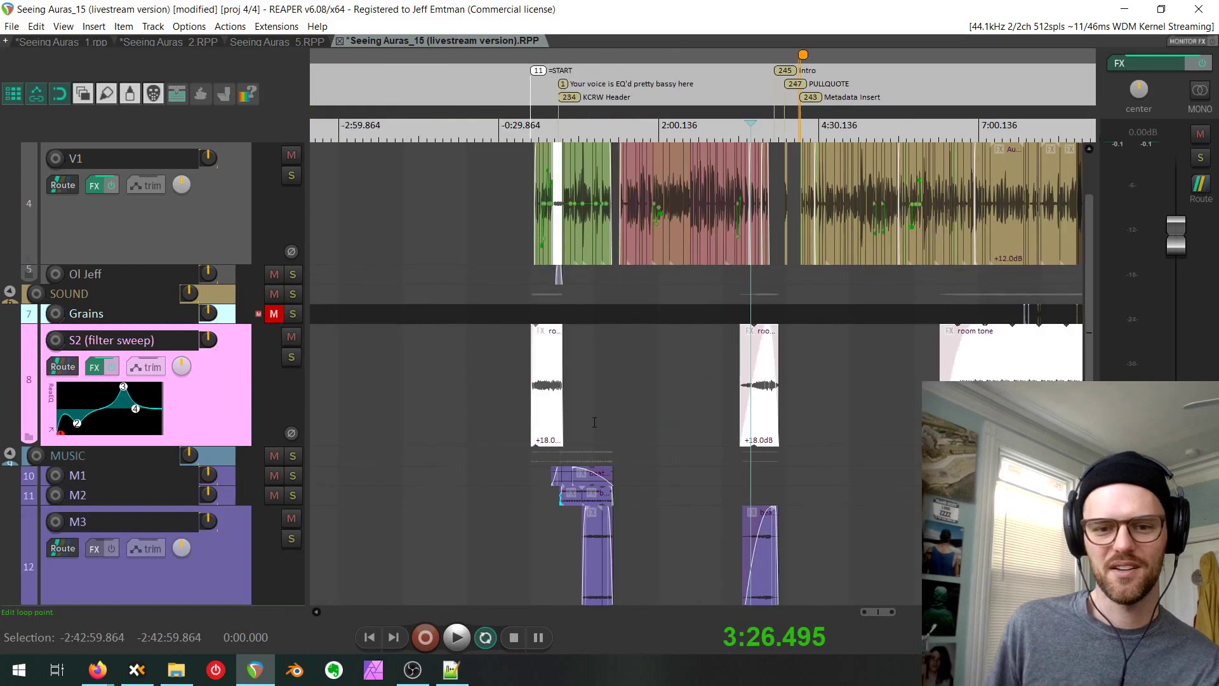
left_click(595, 422)
key("grave")
scroll(597, 510, "up", 4)
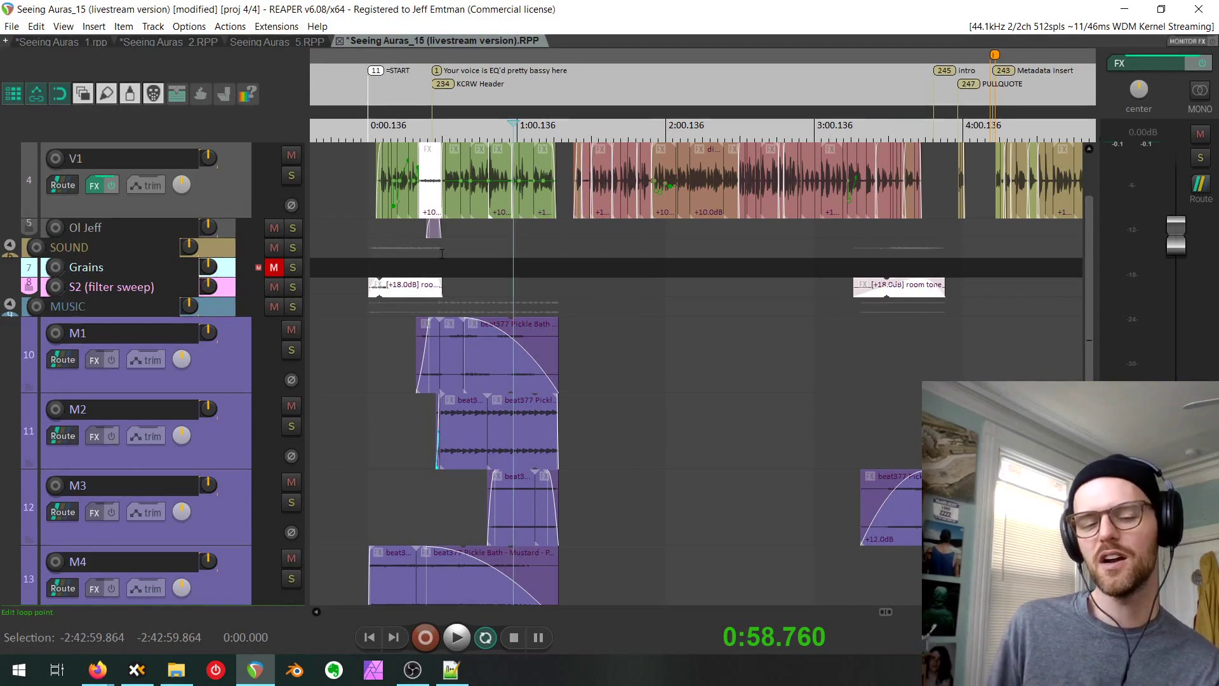
Open the ReaNoir colouring utility and colour the M1 clip at about 0:50 #60889F and the M2 clip at 0:58 #697597.
key("shift+c")
left_click_drag(348, 284, 183, 92)
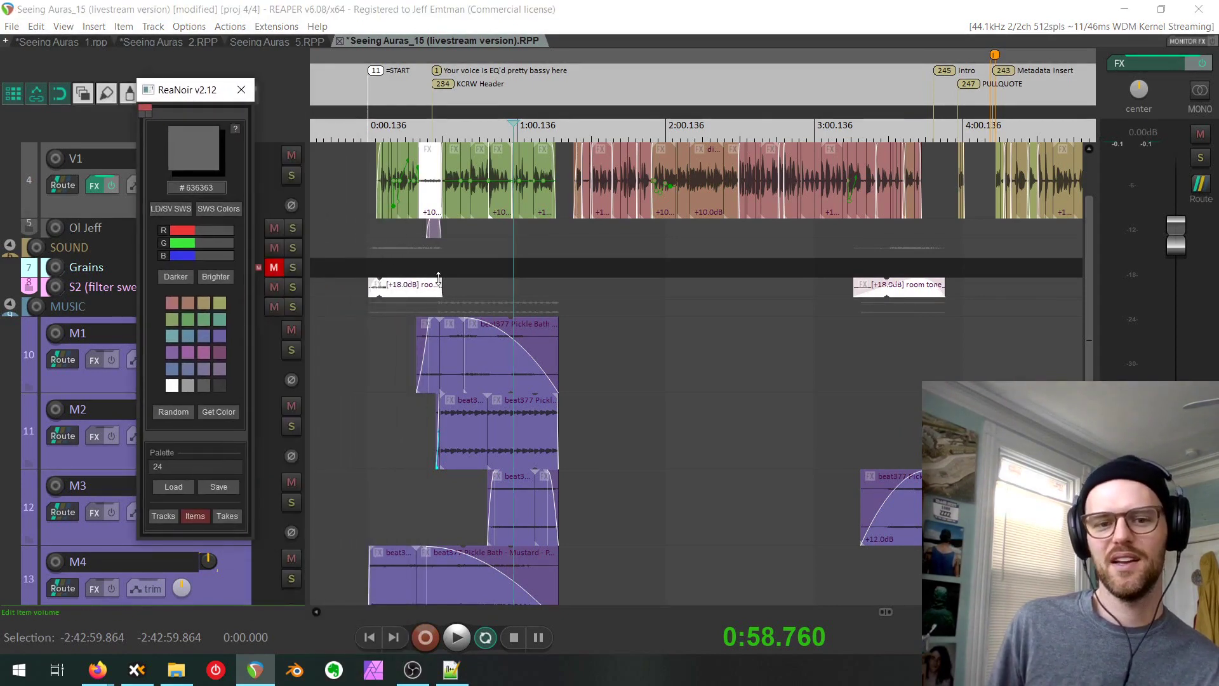
left_click(493, 372)
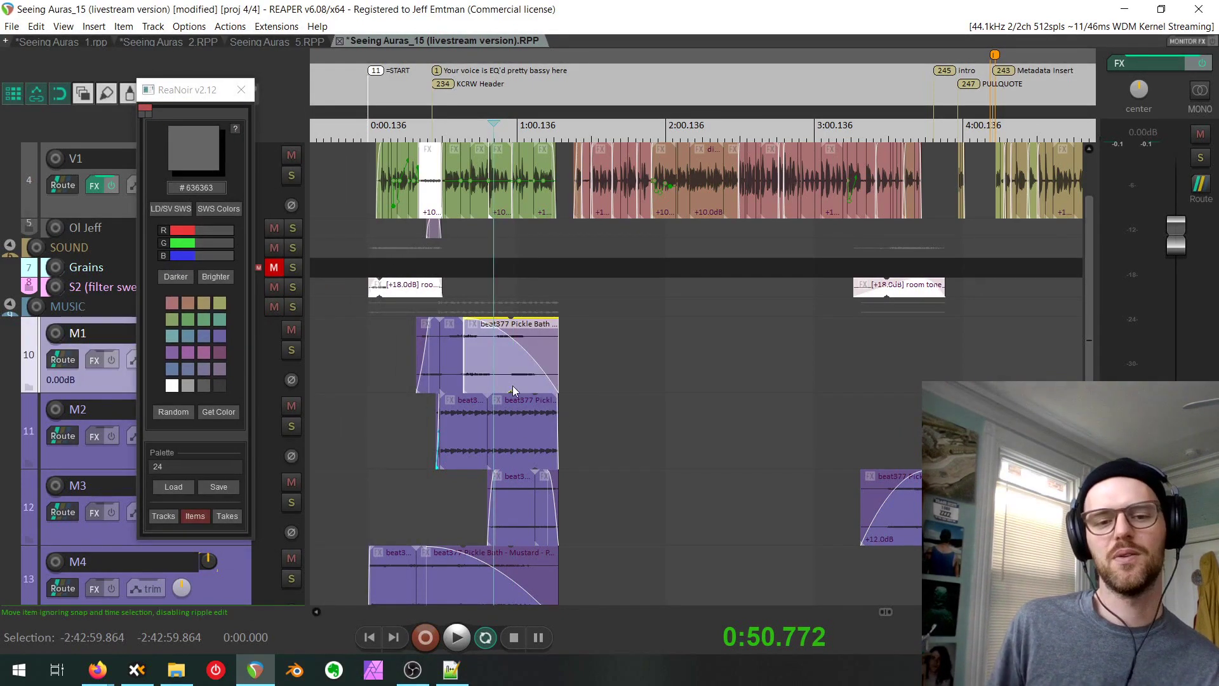
left_click(190, 338)
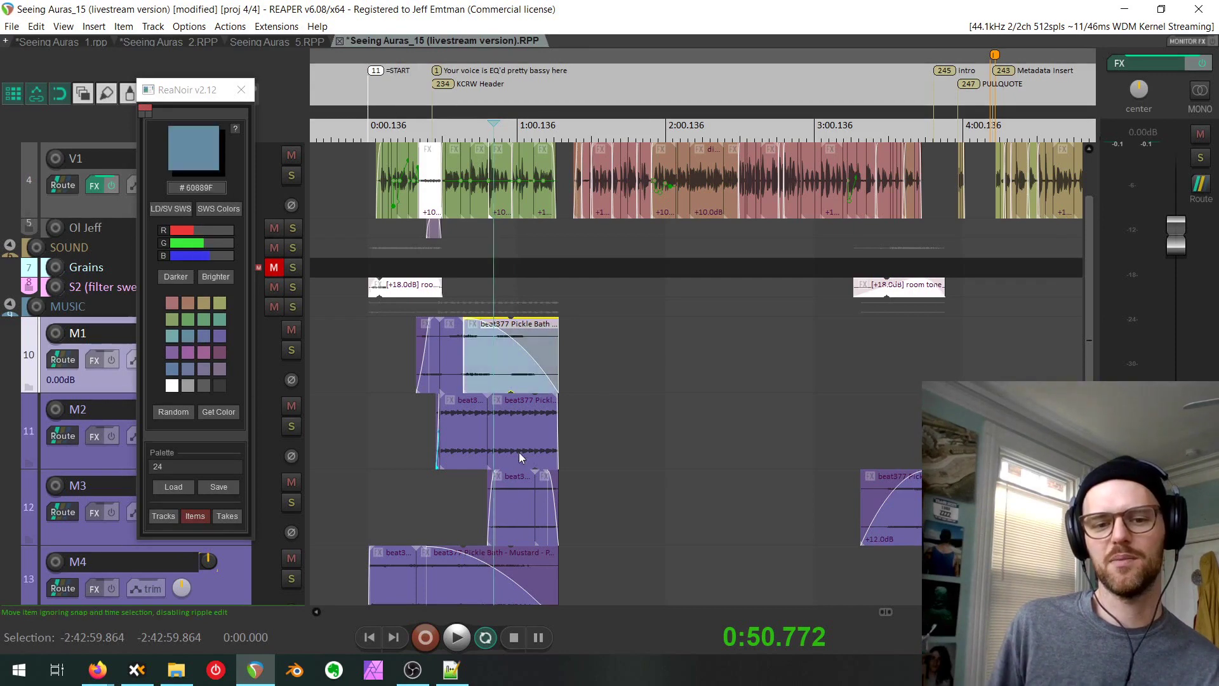
left_click(514, 453)
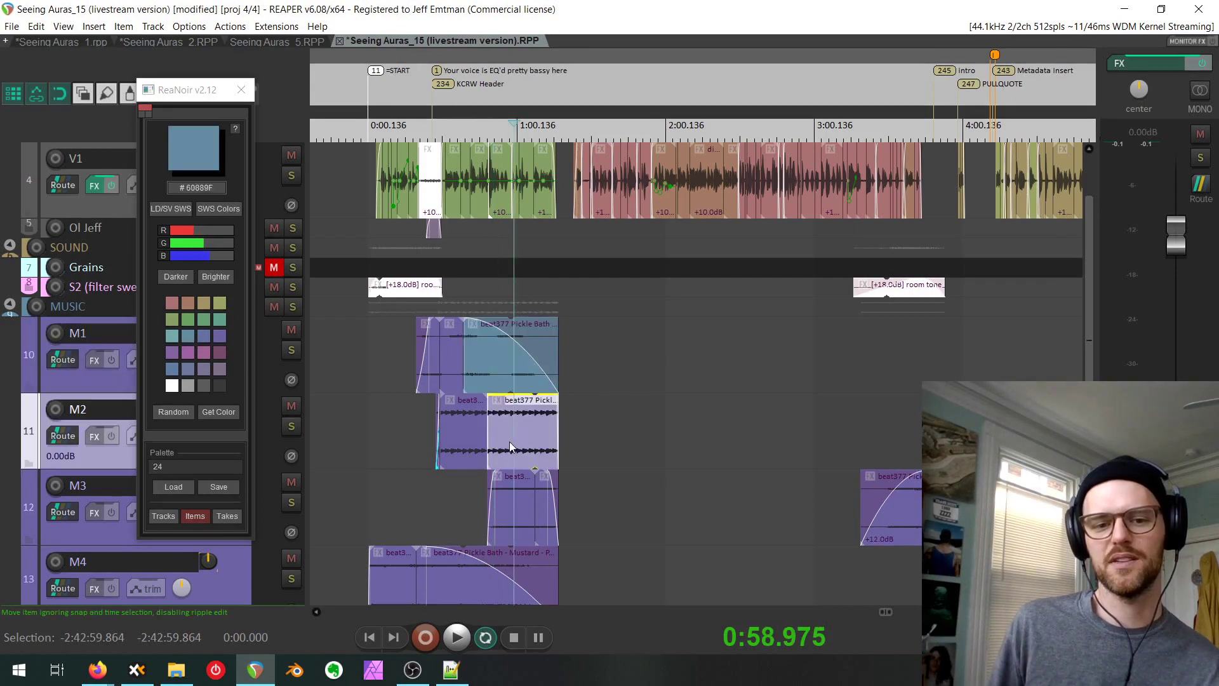
left_click(534, 527)
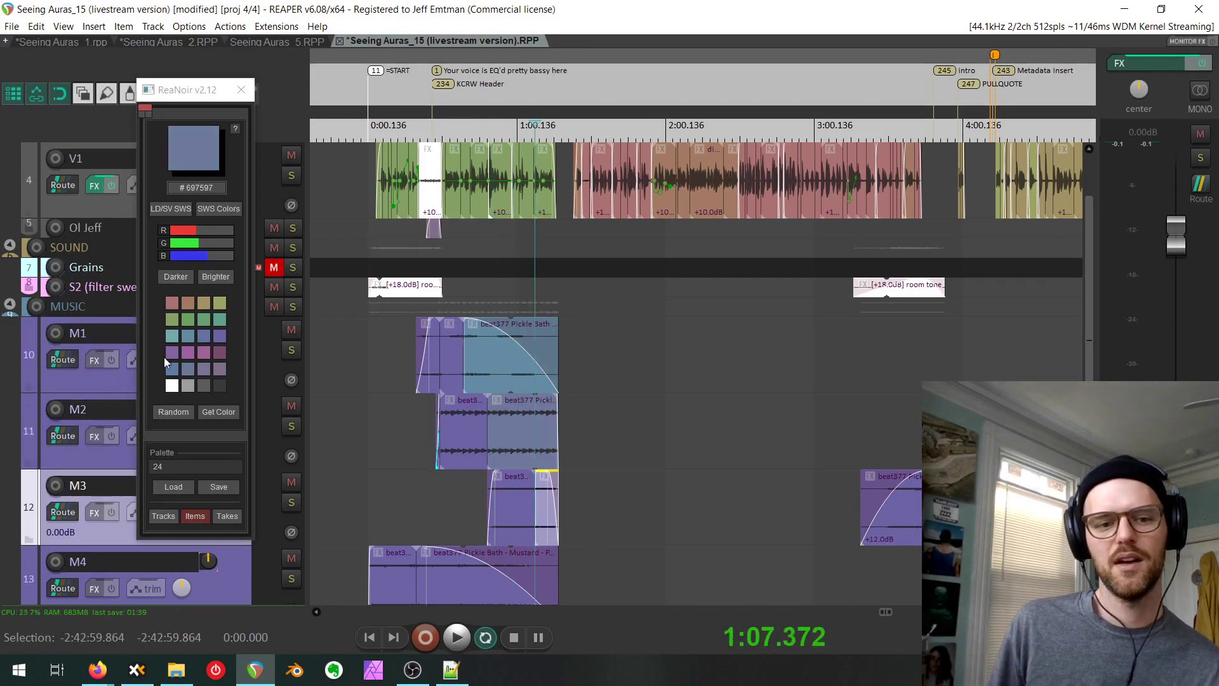
Pick up the green #809F60 from the V1 clip at about 0:51 and apply it to the first M2 clip.
left_click(497, 206)
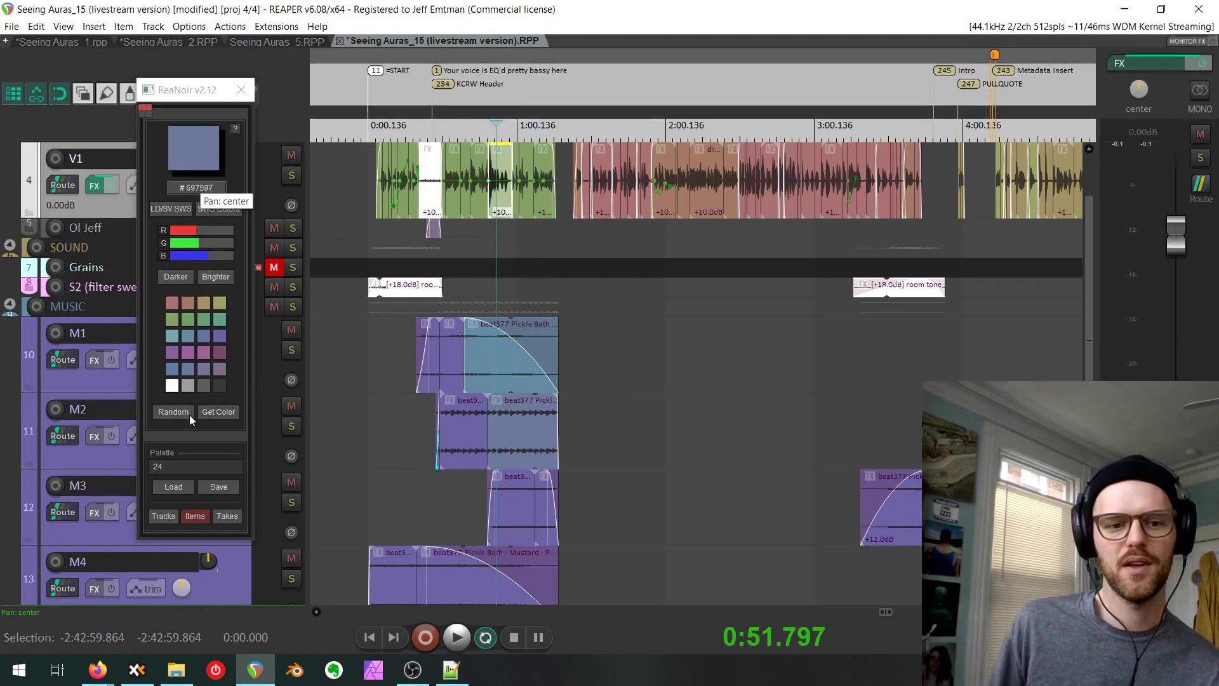
left_click(212, 413)
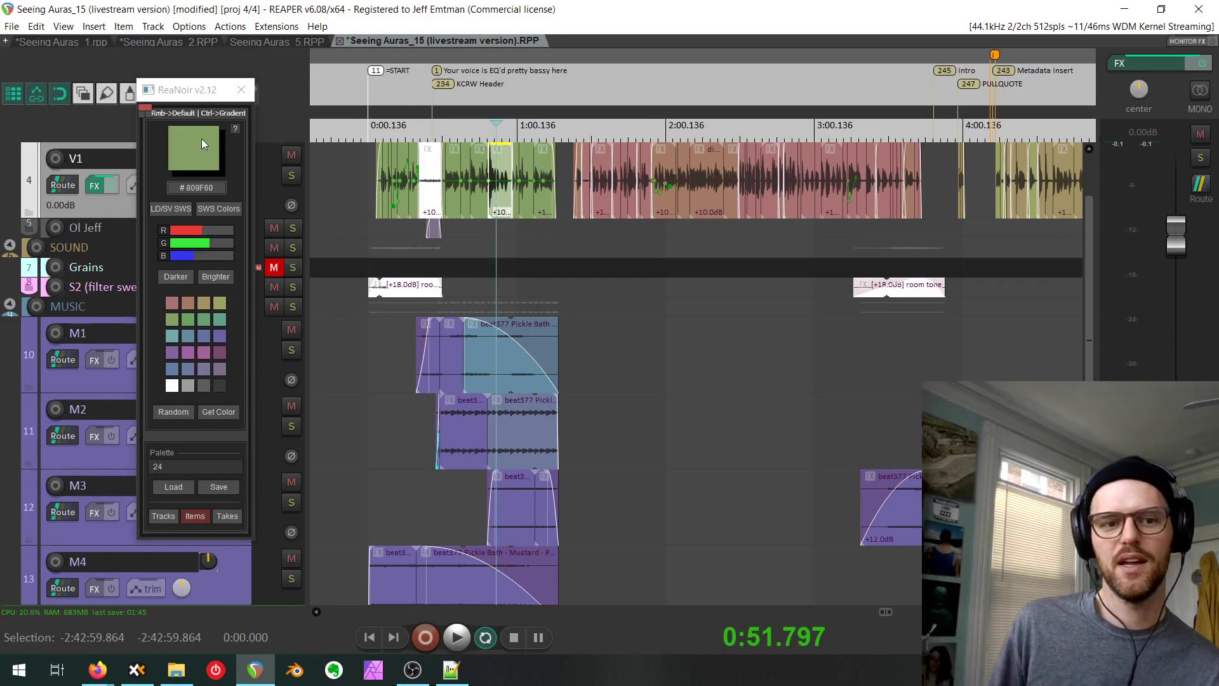
left_click(470, 447)
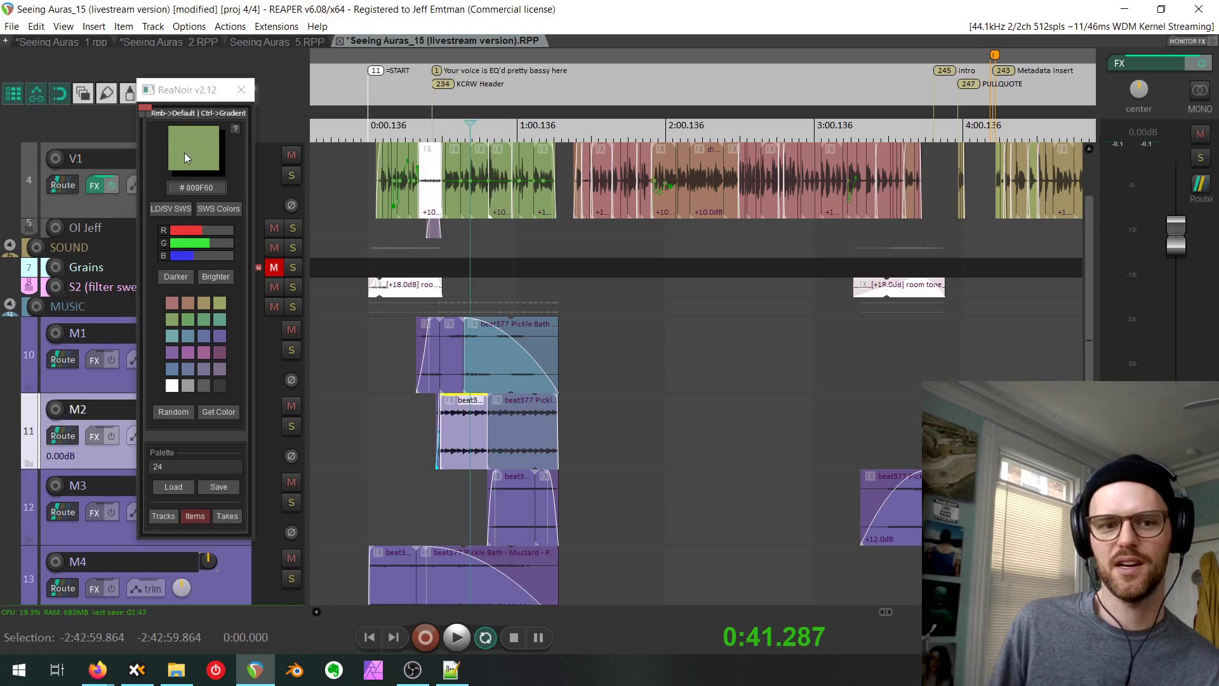
left_click(185, 155)
Colour the long Pickle Bath - Mustard clip on M4 with the picked green, darkened to #586D42.
left_click(444, 581)
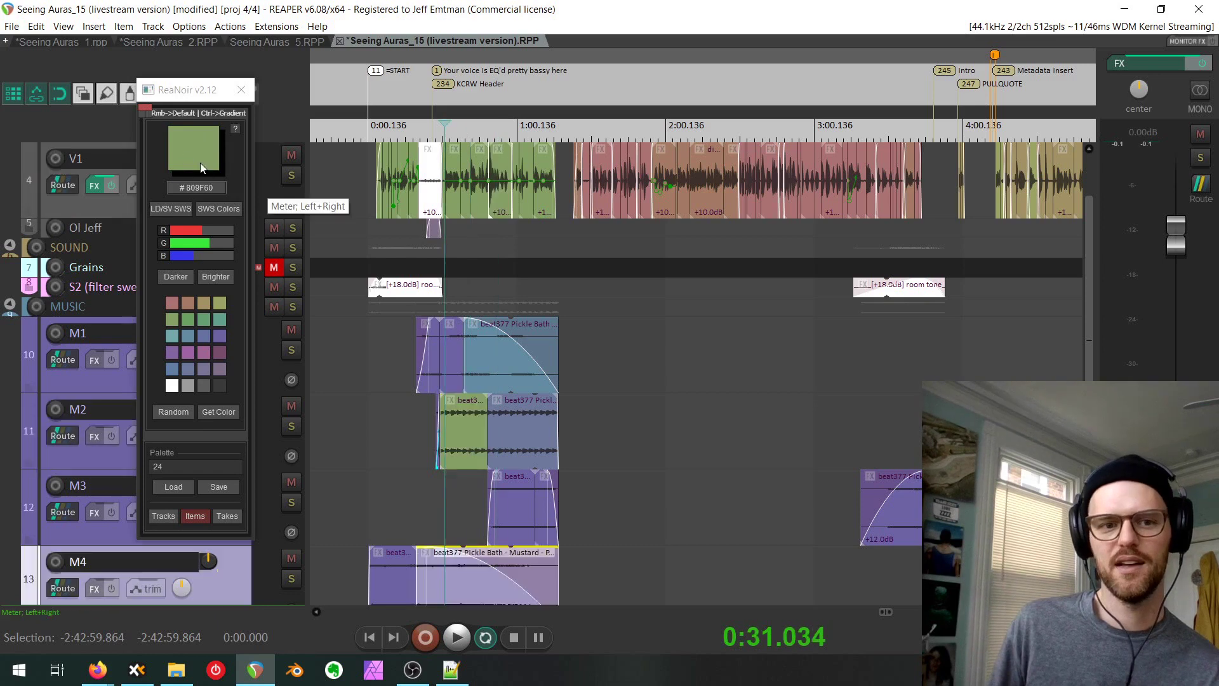
left_click(200, 162)
left_click(181, 280)
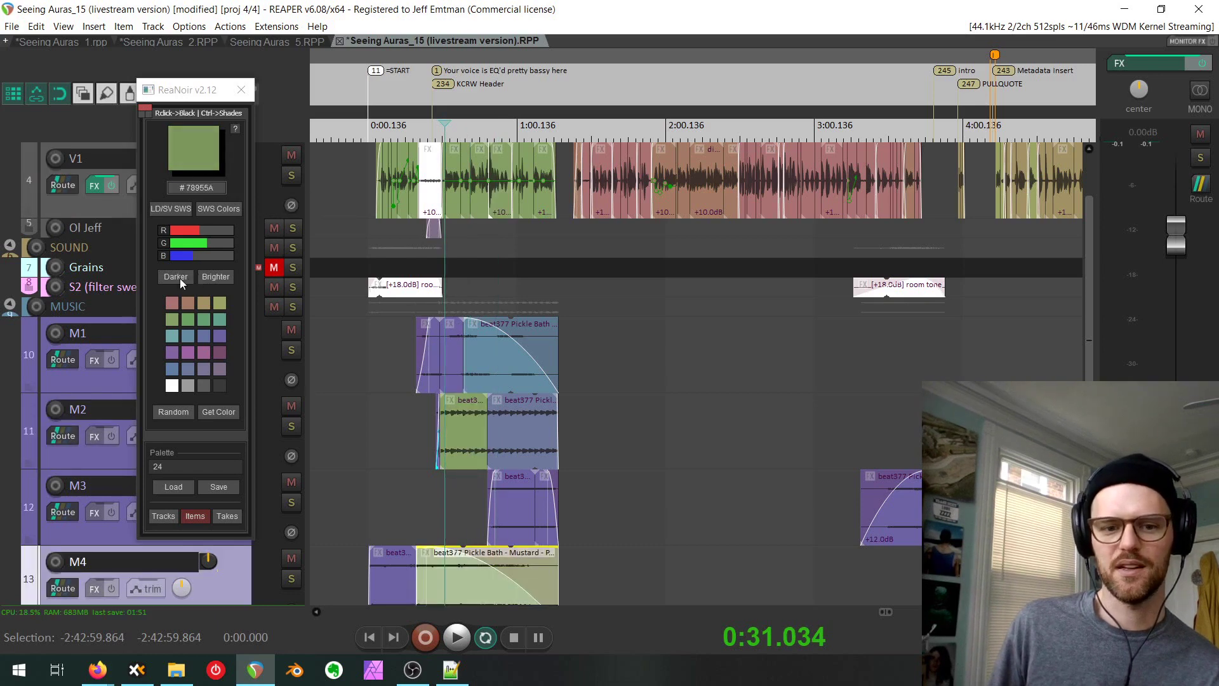
left_click(180, 279)
left_click(180, 278)
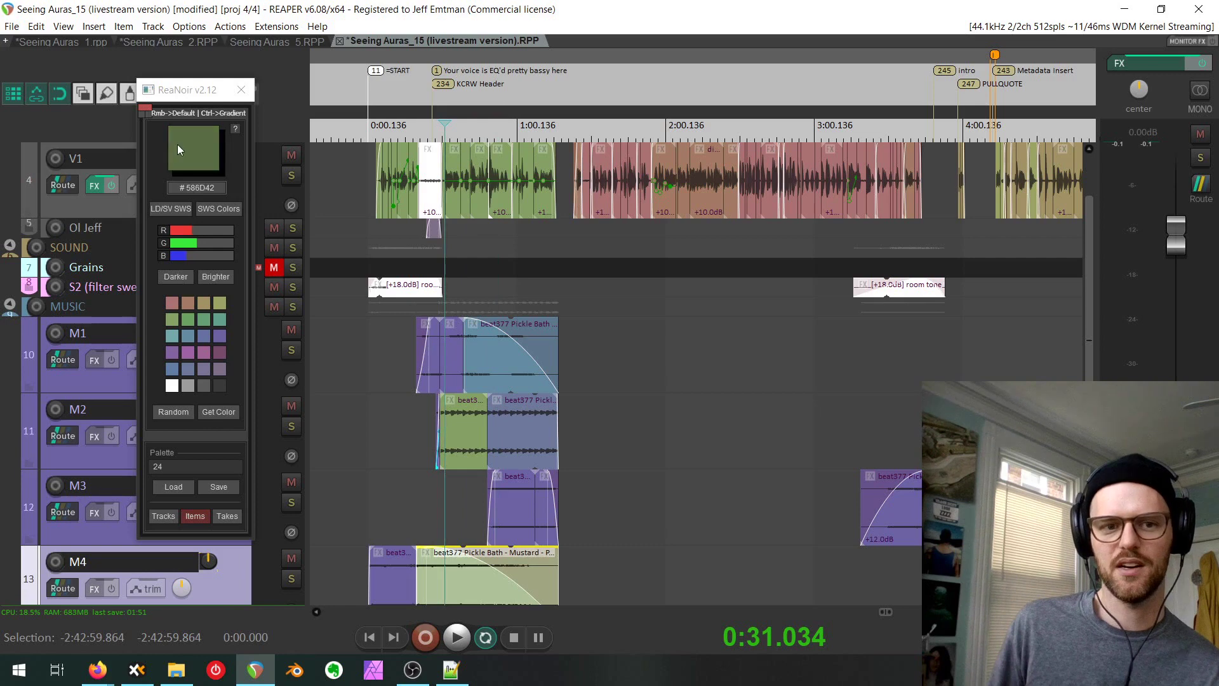
left_click(177, 146)
Pick up the first M4 clip's purple, brighten it to #AEA6C9, apply it to that clip and deselect the clip.
left_click(388, 573)
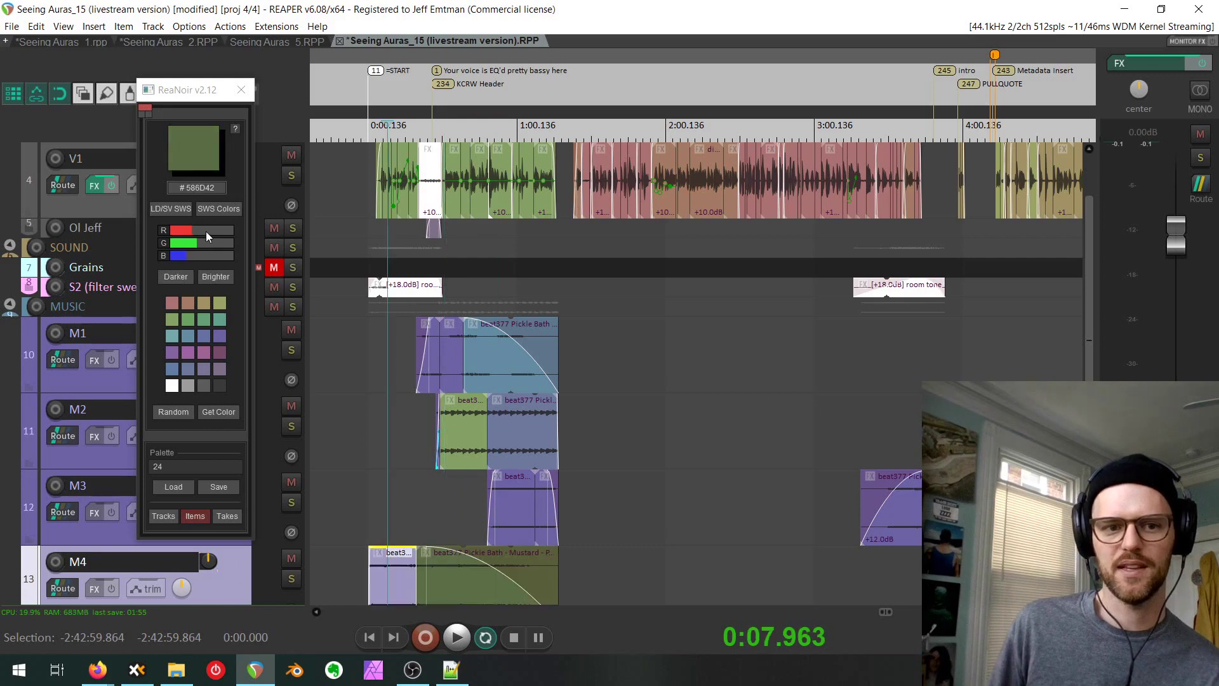
left_click(208, 411)
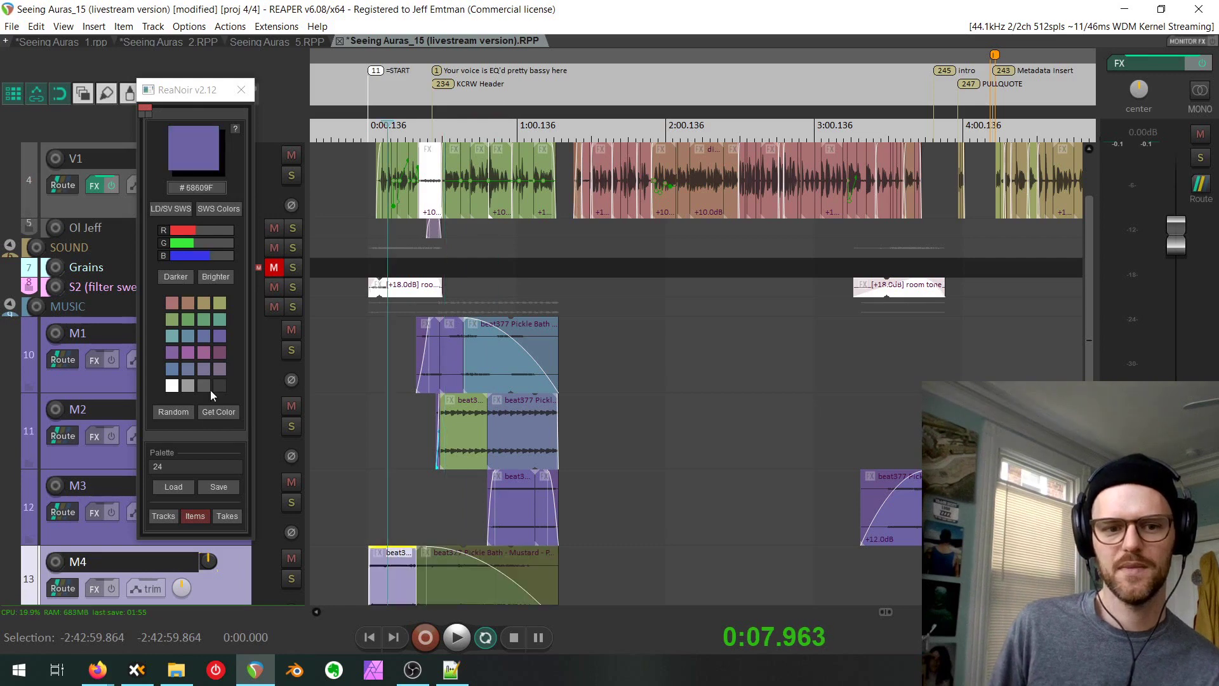
left_click(210, 276)
left_click(209, 277)
left_click(210, 277)
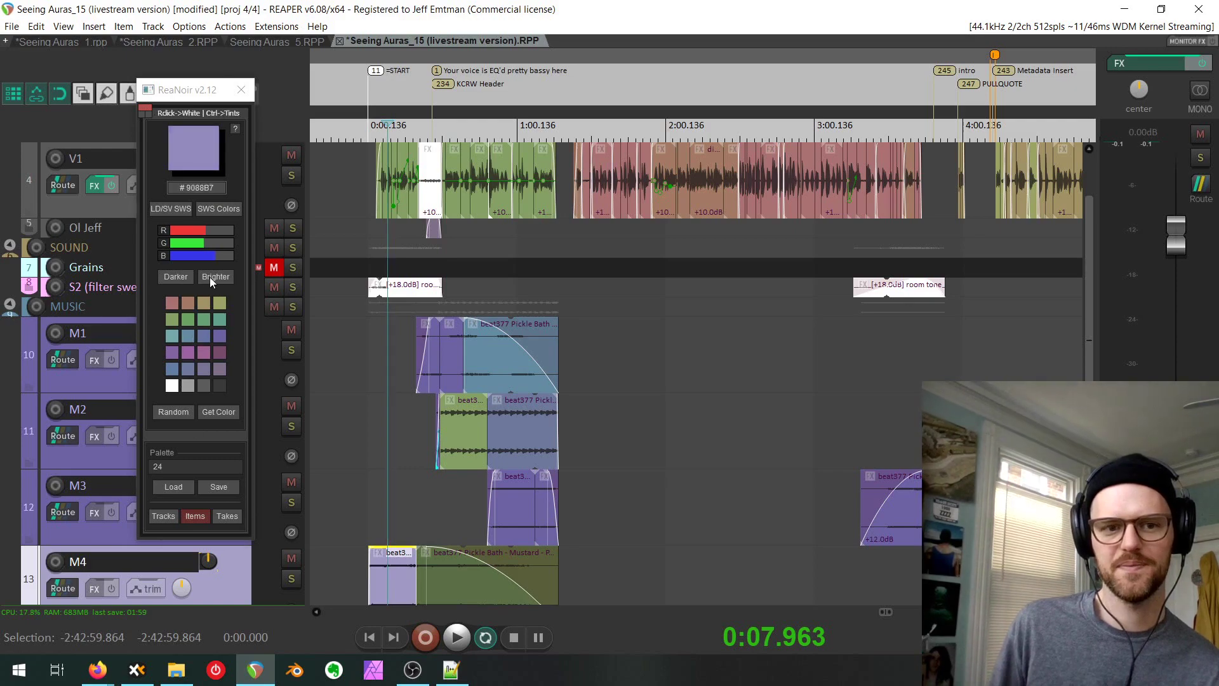
left_click(210, 277)
left_click(210, 277)
left_click(189, 149)
left_click(450, 511)
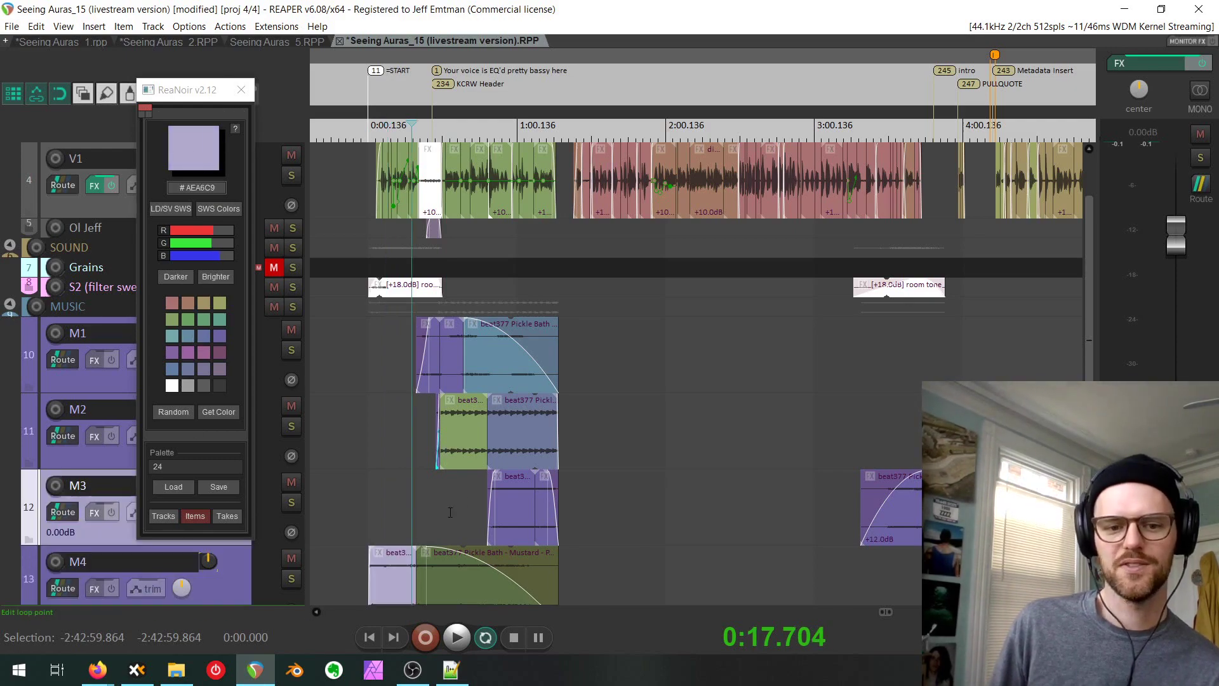
Look up the ReaNoir track-item-take coloring script by filtering the action list for "reanoi", and close the list.
scroll(444, 432, "down", 5)
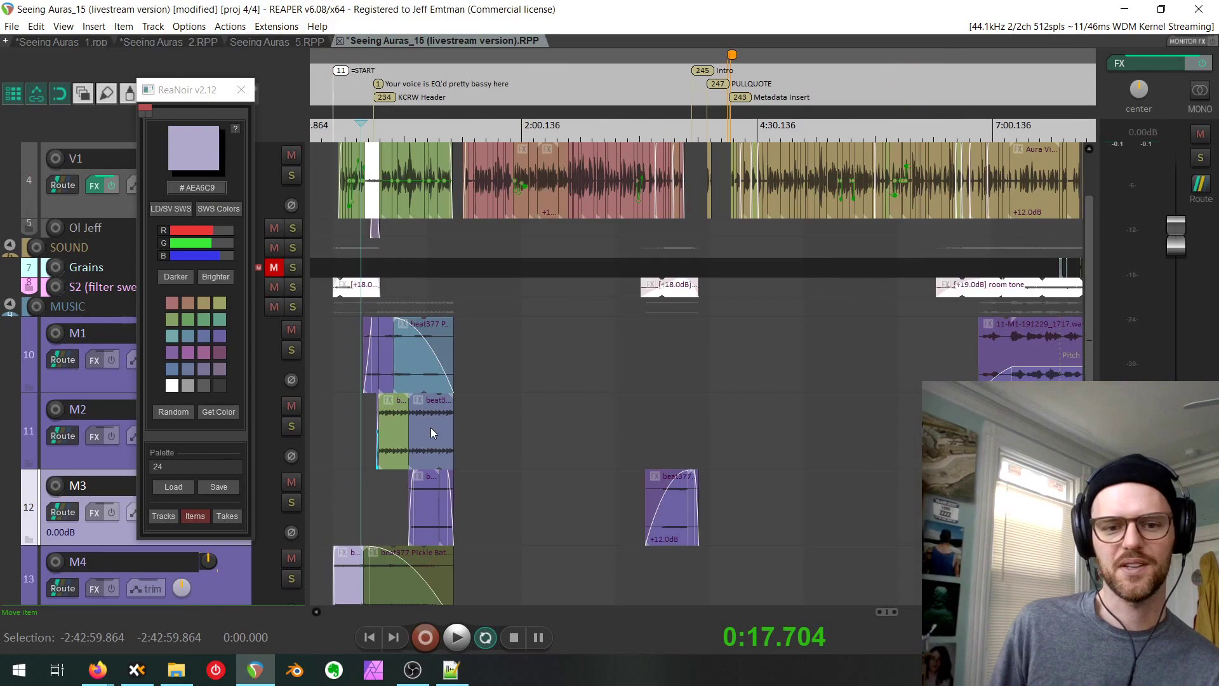
scroll(431, 428, "up", 3)
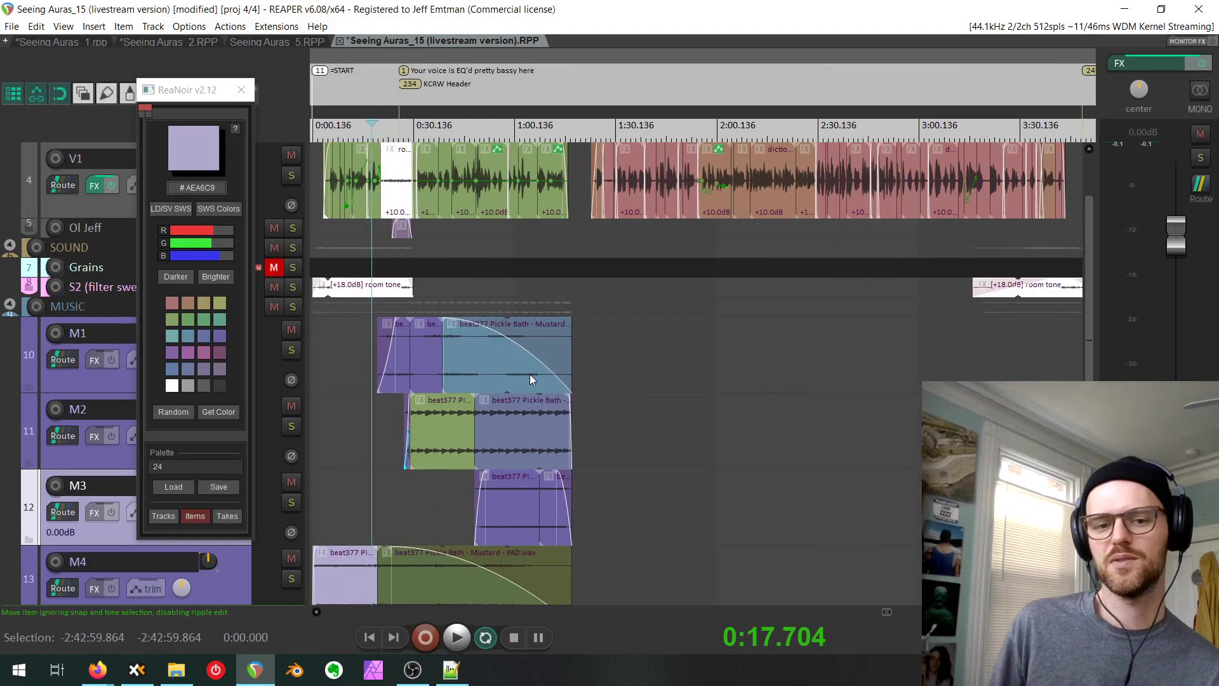
left_click(532, 379)
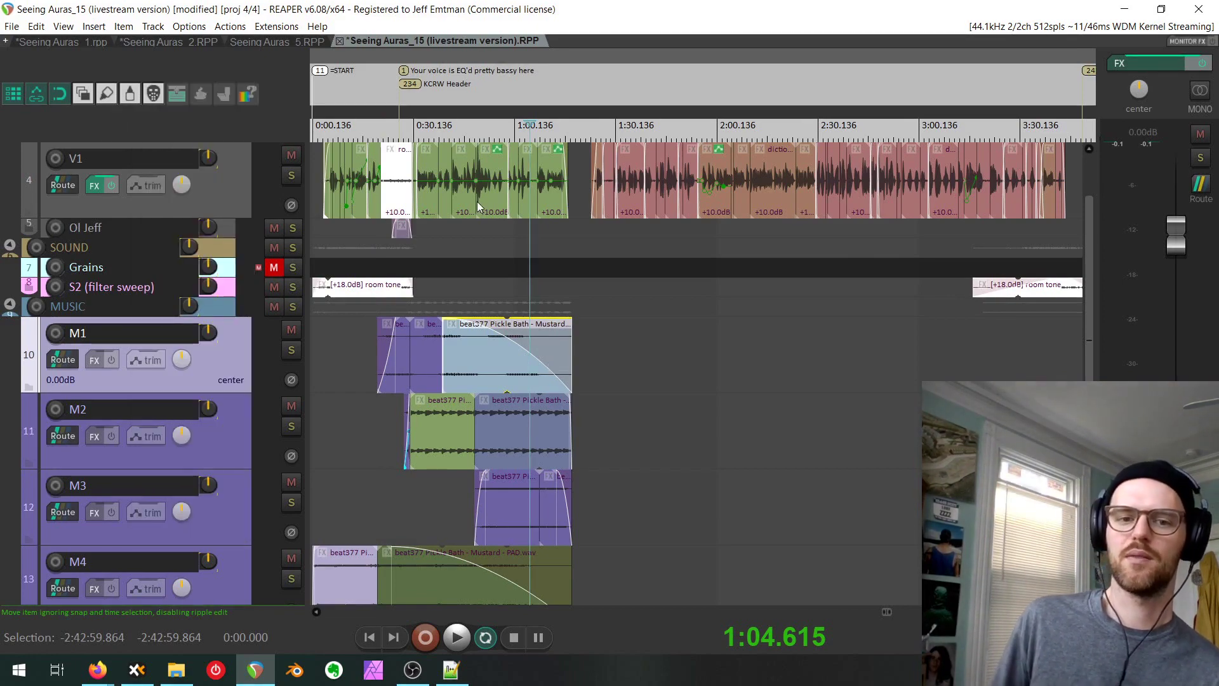
key("question")
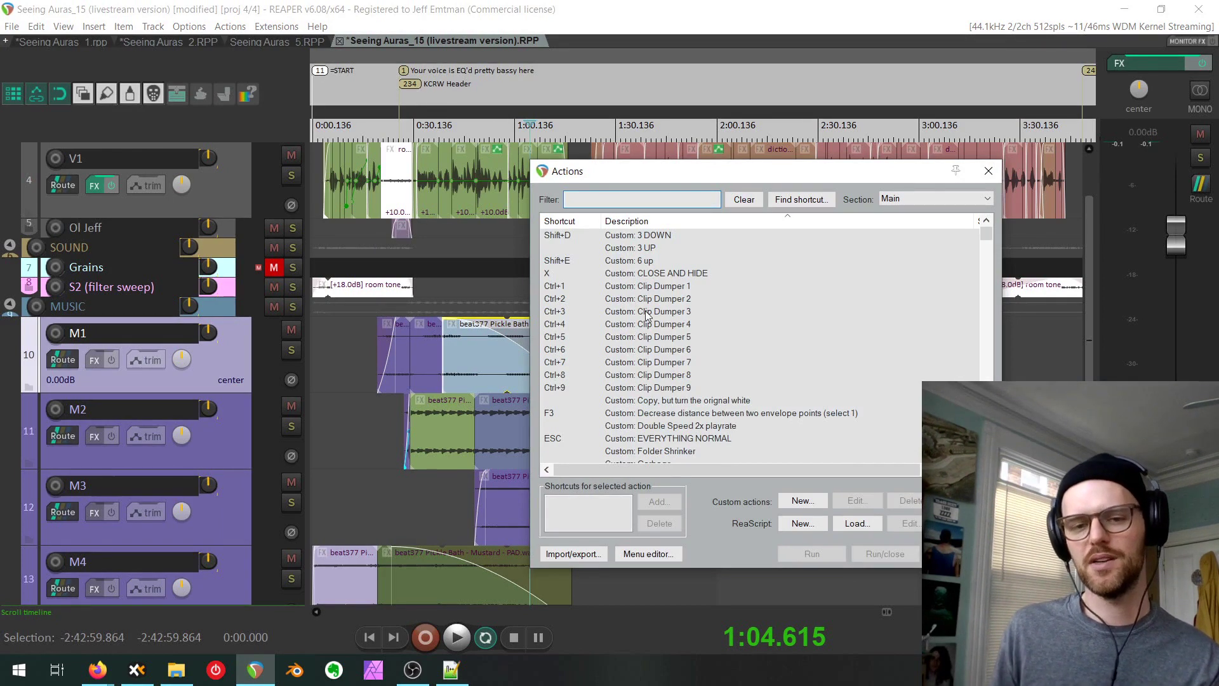
type("reanoi")
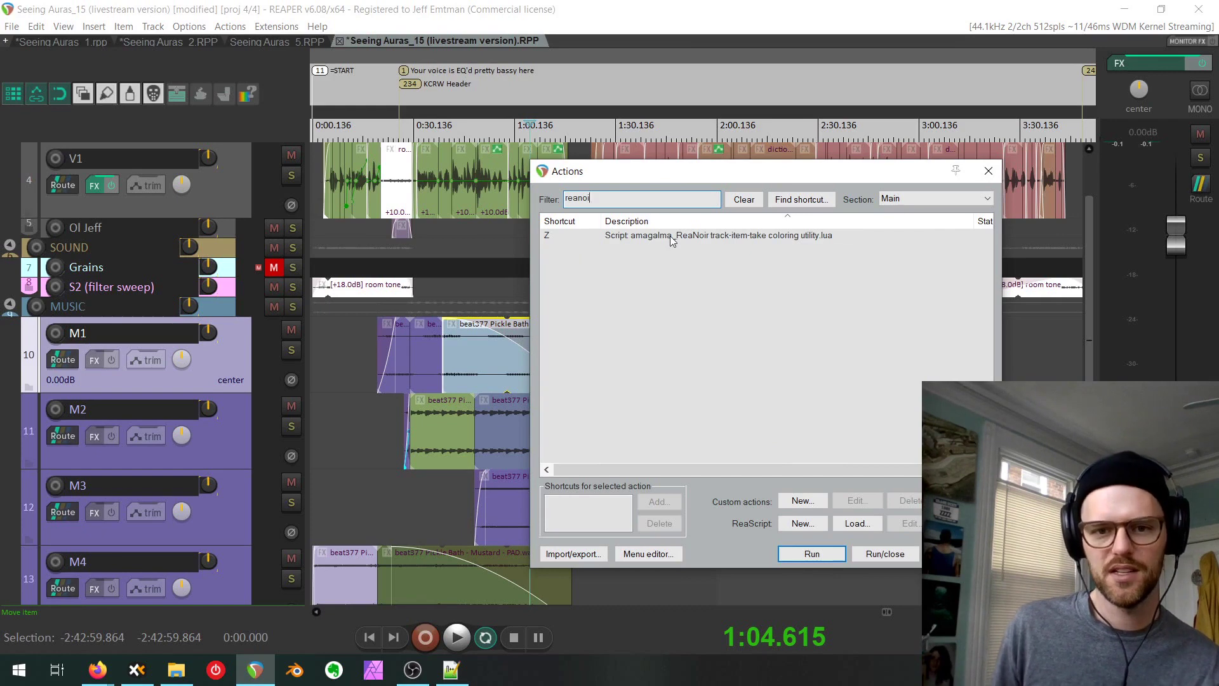
left_click(671, 237)
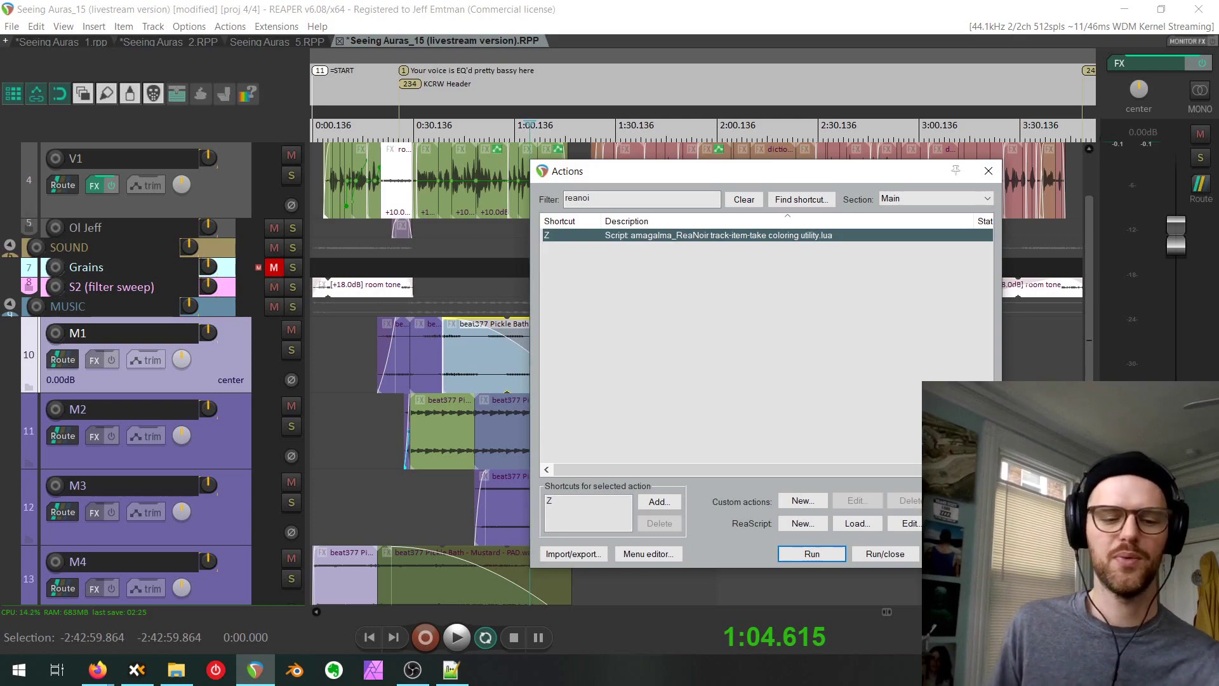
key("Escape")
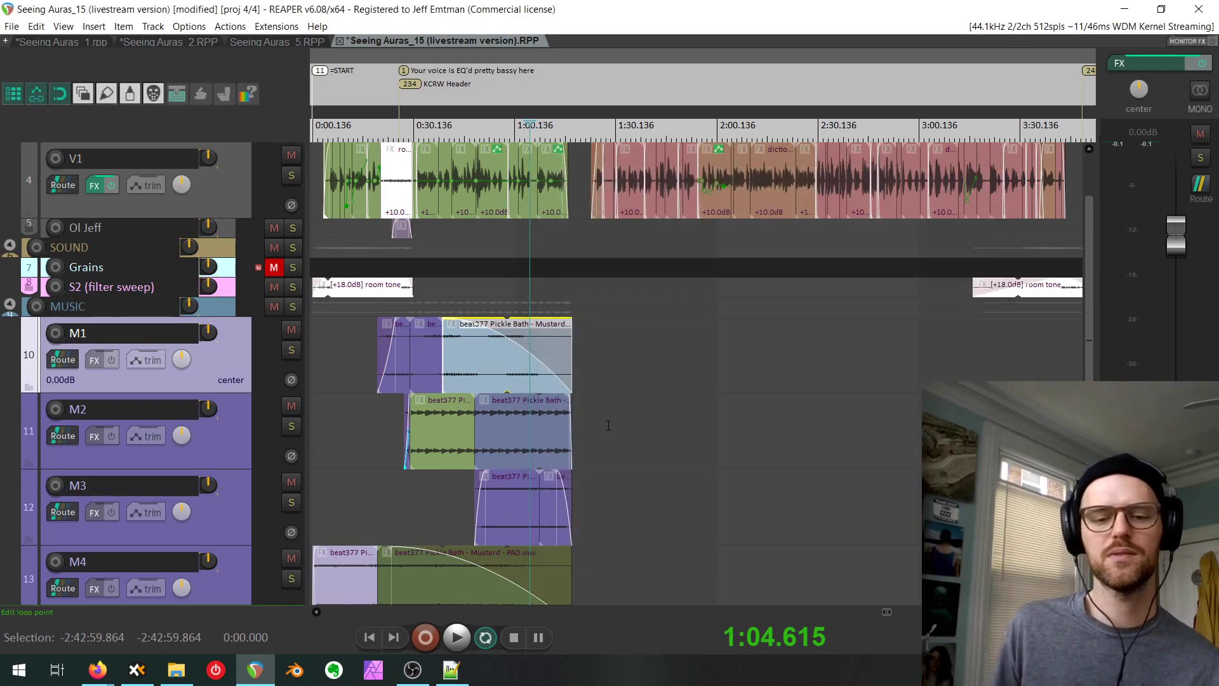
View the whole project timeline with all tracks reduced in height.
scroll(575, 433, "down", 2)
left_click_drag(576, 433, 352, 462)
left_click_drag(478, 455, 422, 438)
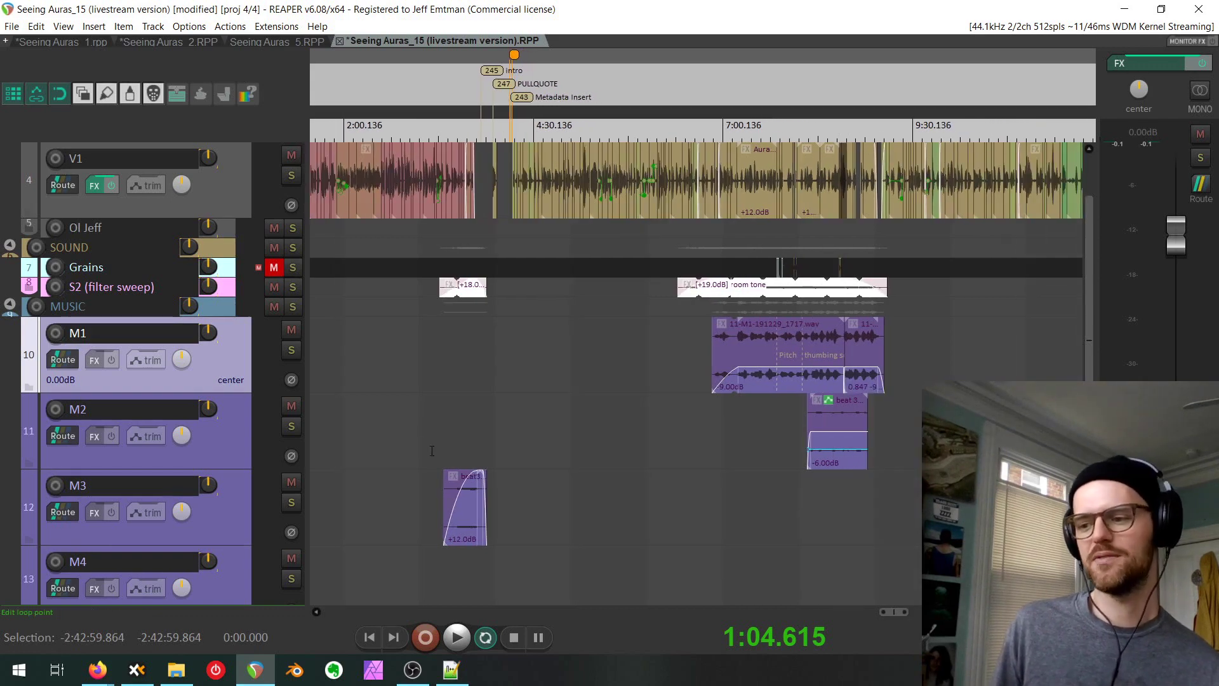
scroll(877, 433, "up", 6)
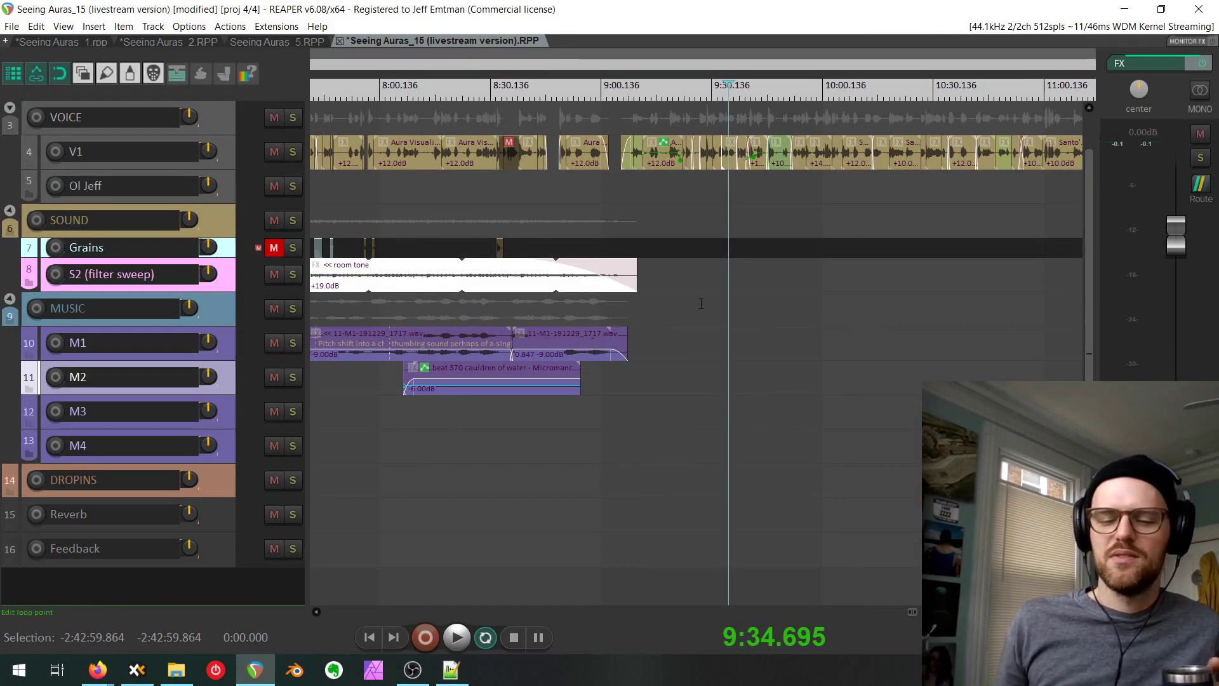
left_click_drag(707, 294, 978, 582)
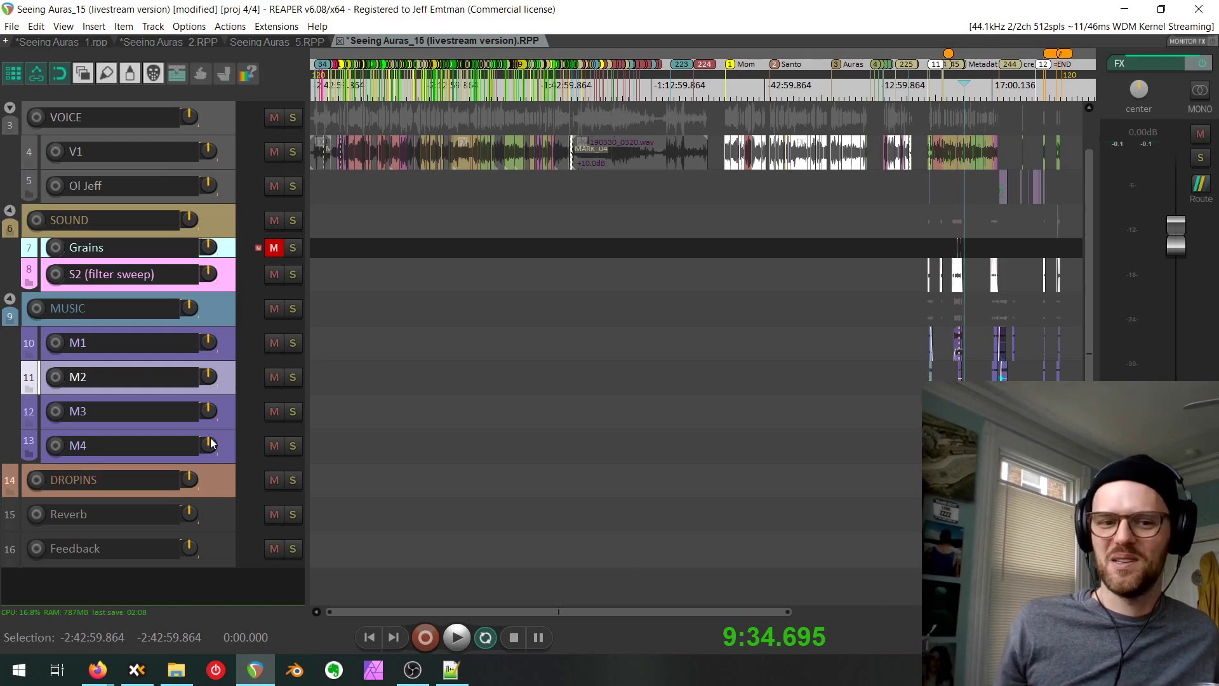
Open the REAPER preferences and display the General settings with the configuration import and export options.
mouse_move(212, 443)
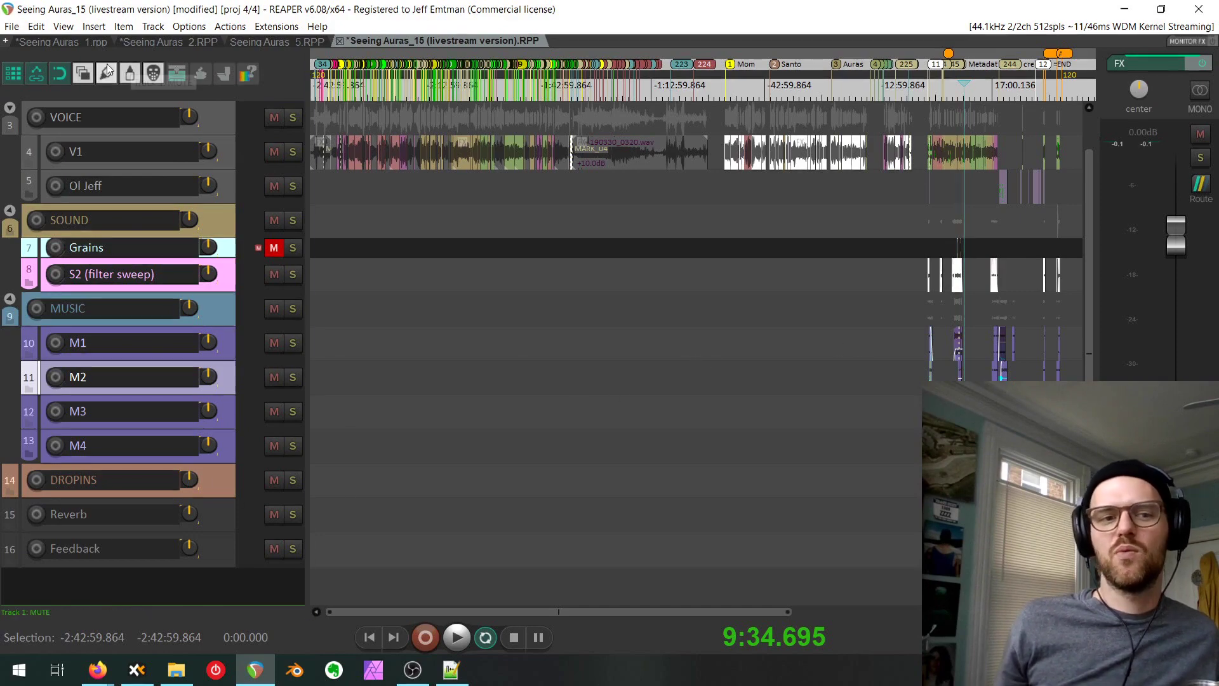
left_click(35, 27)
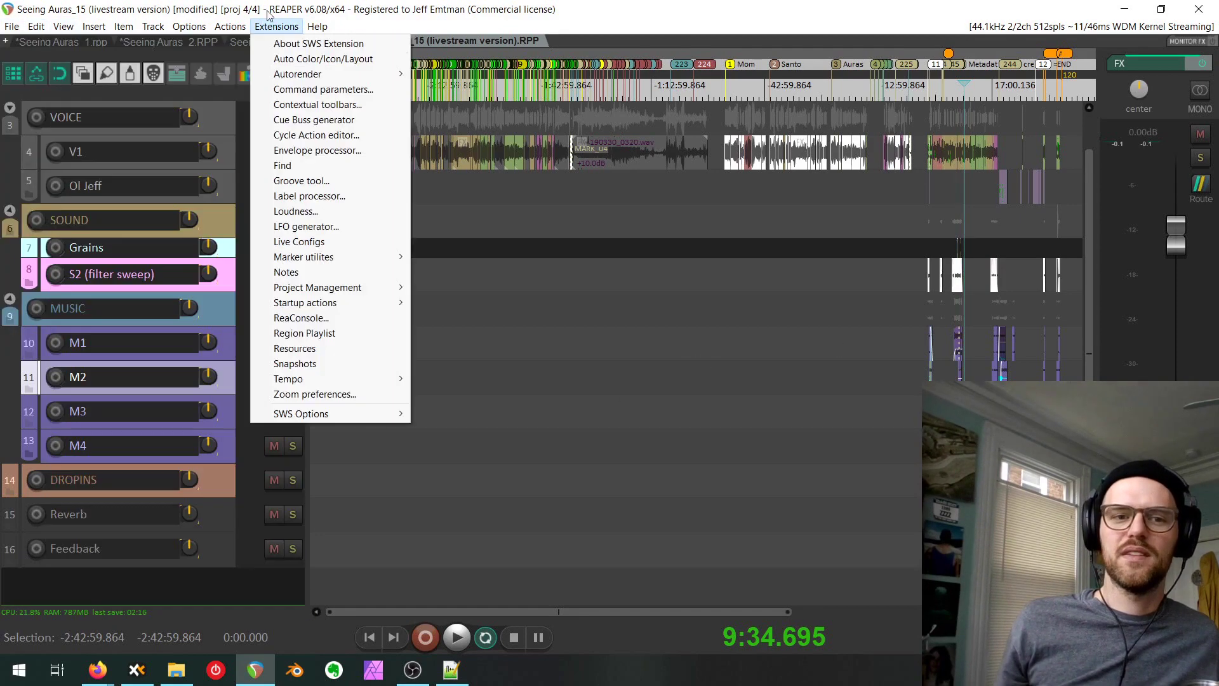
mouse_move(189, 27)
left_click(282, 541)
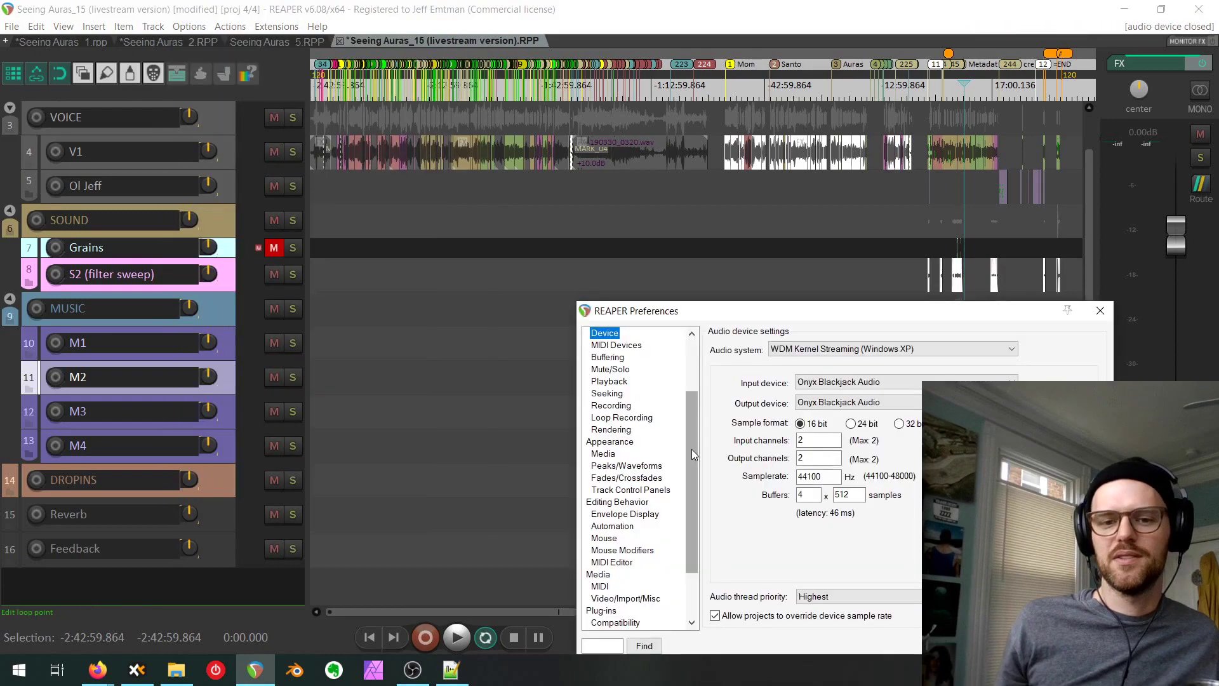
scroll(692, 449, "up", 2)
left_click(606, 334)
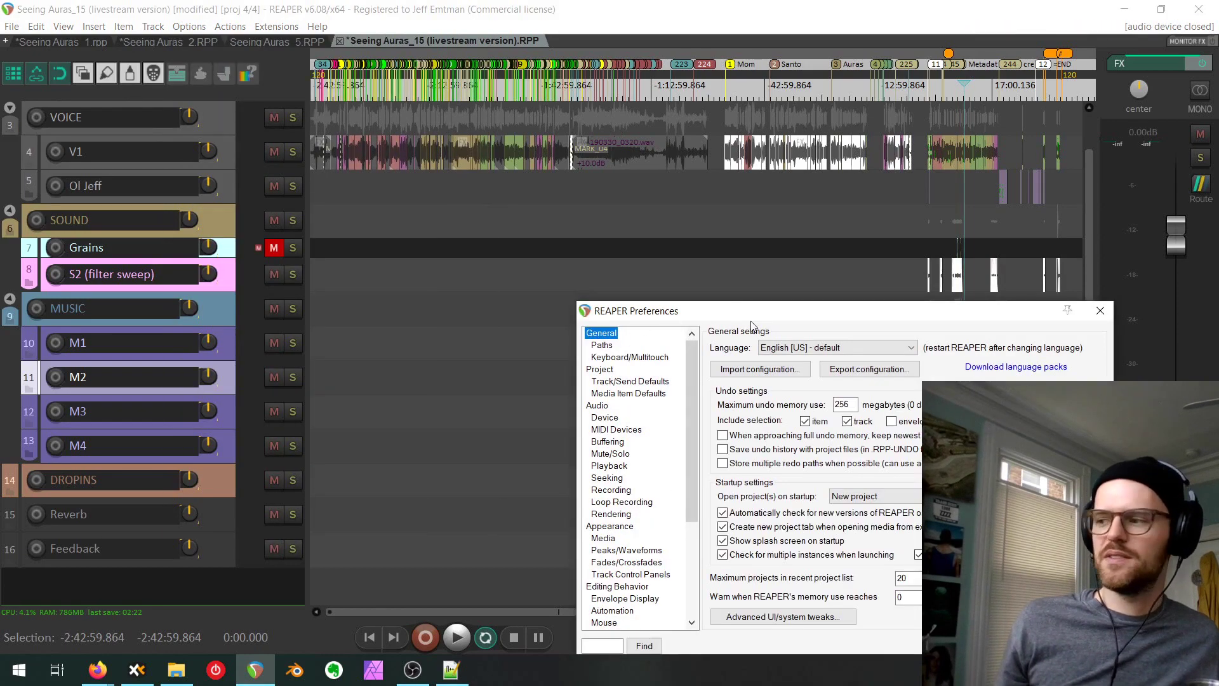
View the export configuration categories and file list, close them, check the configuration import option, and leave the preferences.
left_click_drag(756, 322, 455, 159)
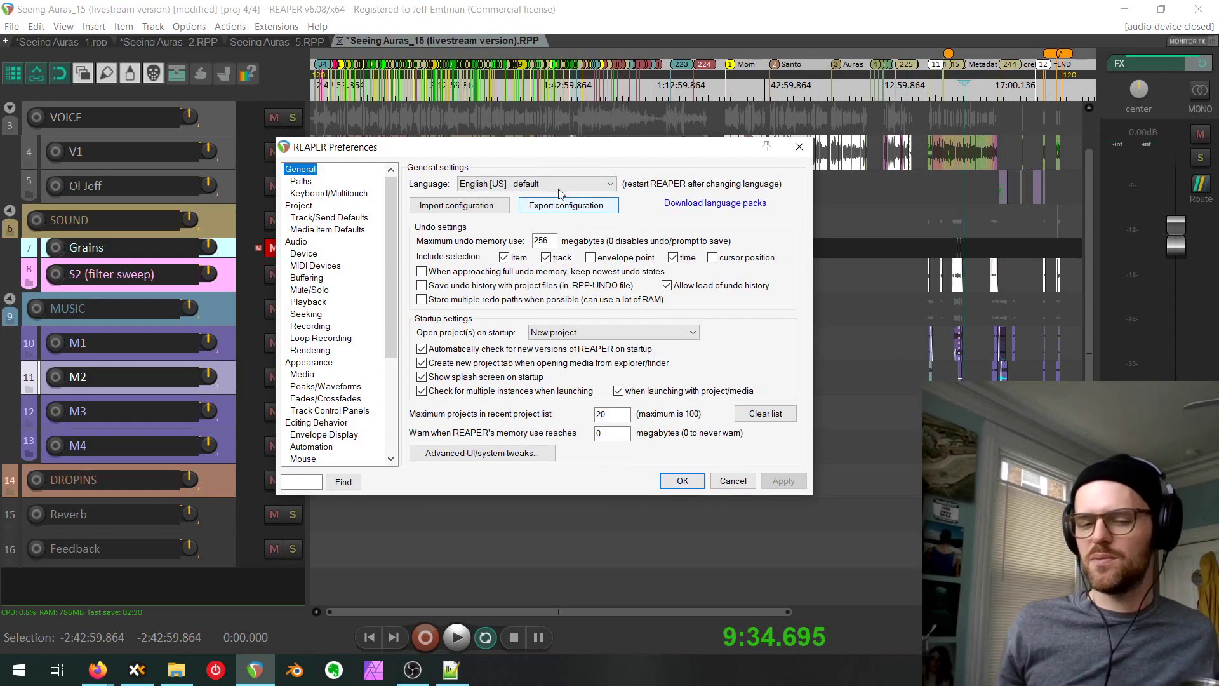
left_click(554, 206)
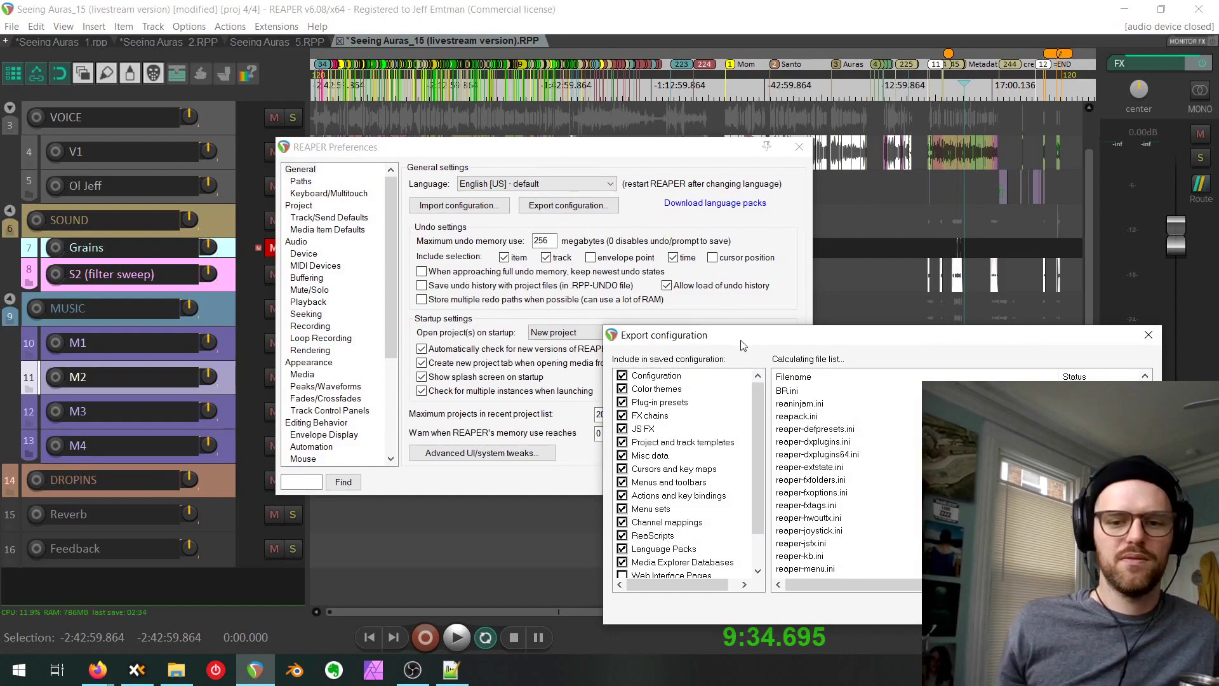
left_click(1128, 607)
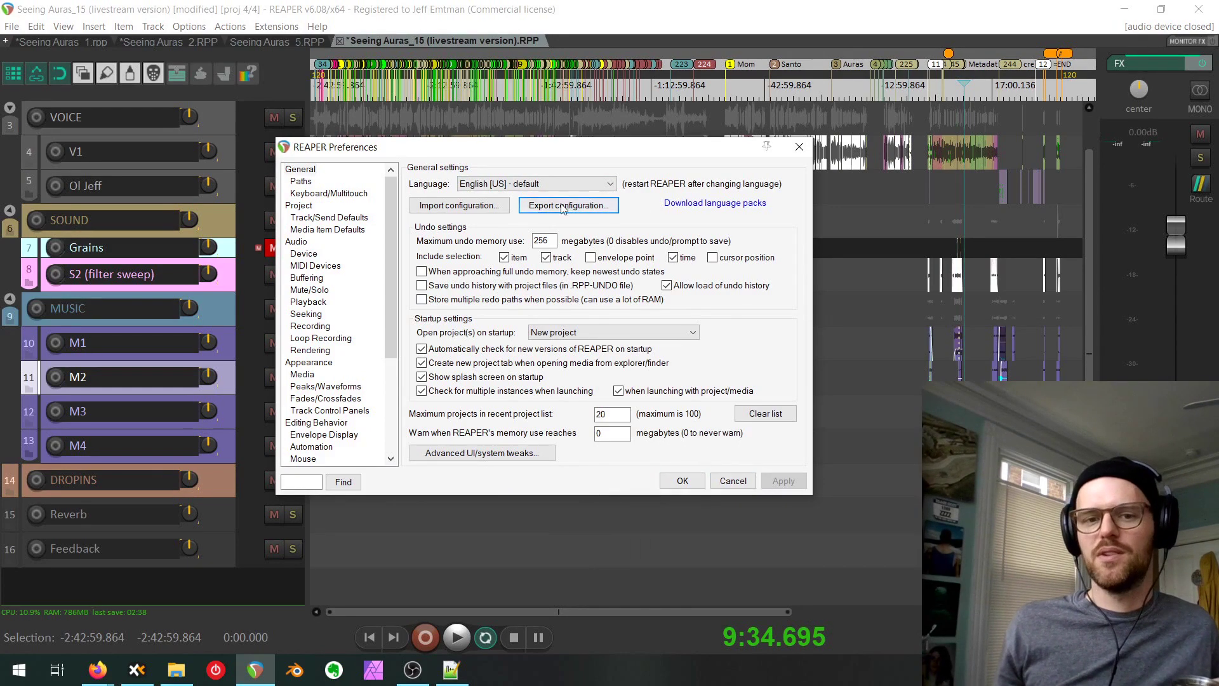
left_click(459, 210)
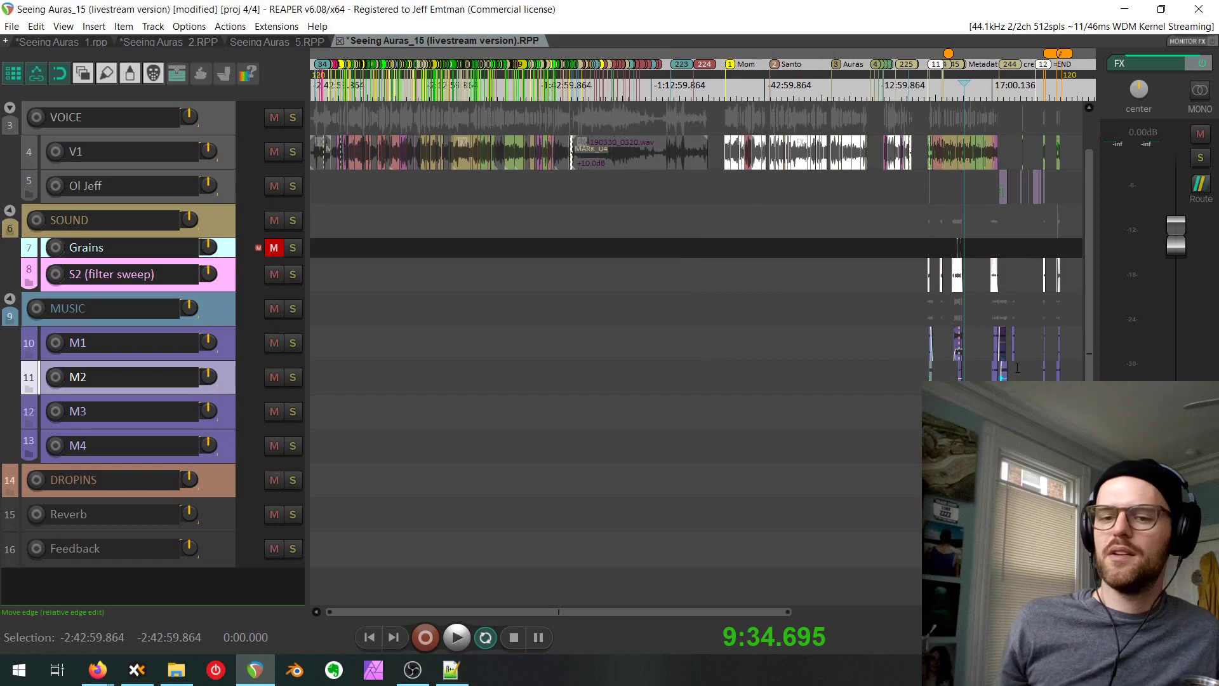
scroll(836, 210, "up", 5)
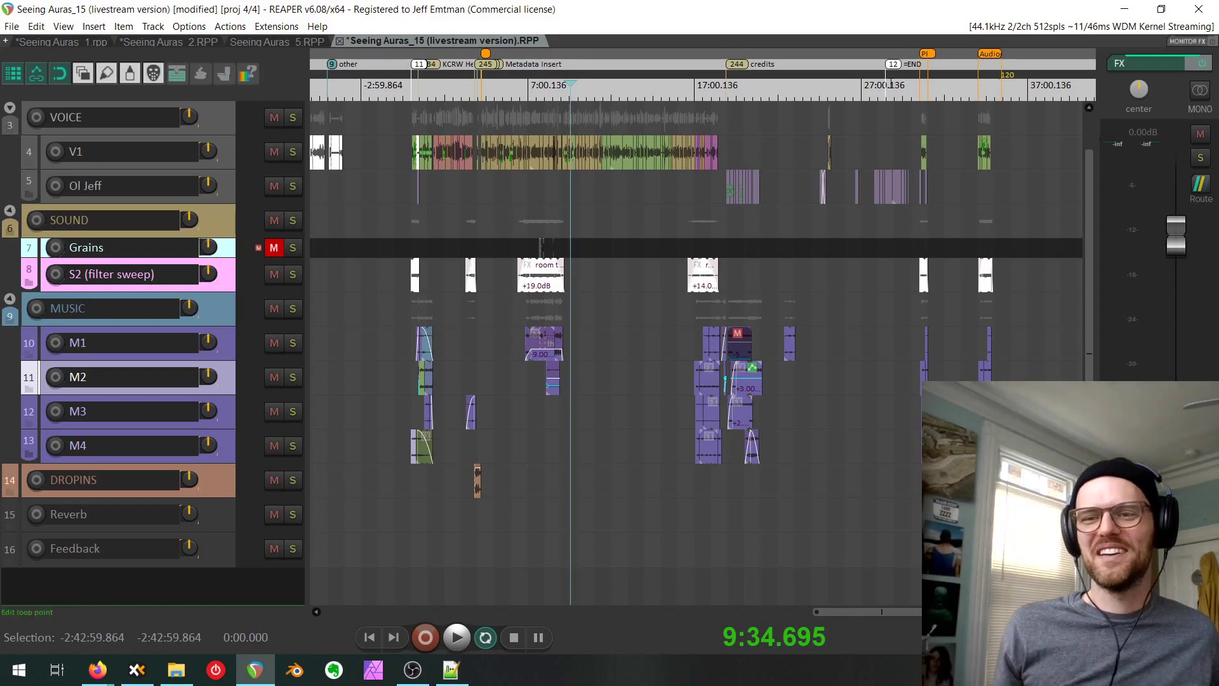
Minimize REAPER, close the Desktop folder window, and switch to Firefox to show the Here Be Monsters podcast home page.
left_click(1124, 9)
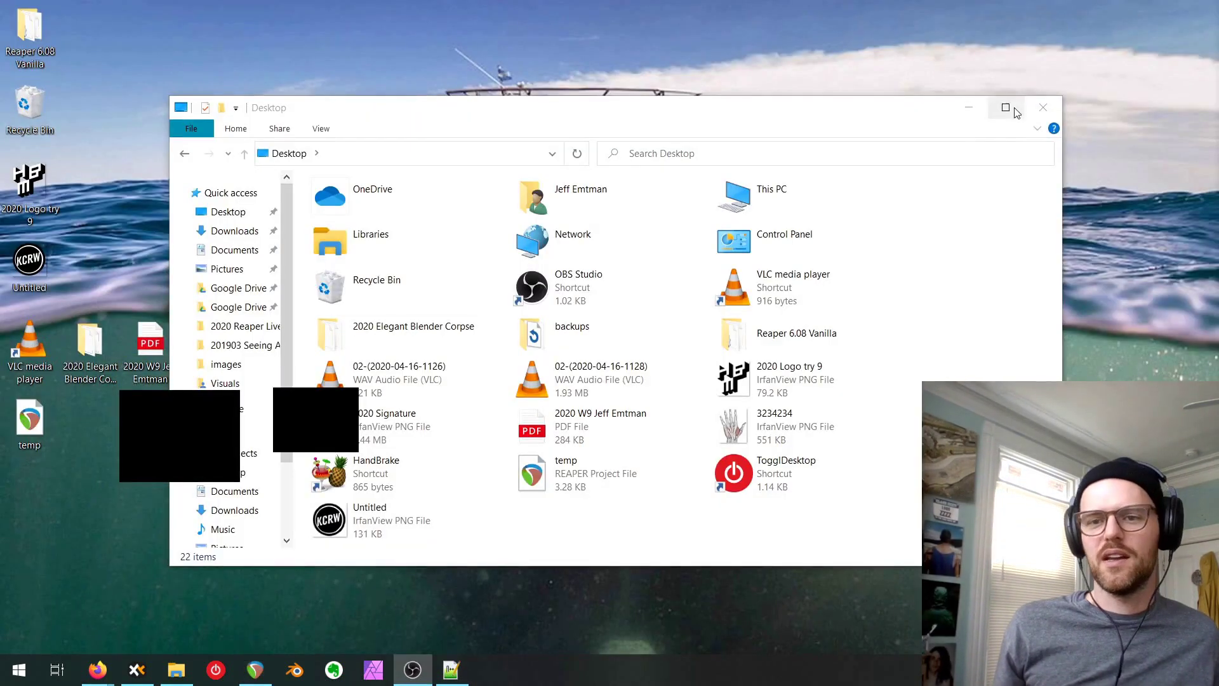
left_click(1043, 108)
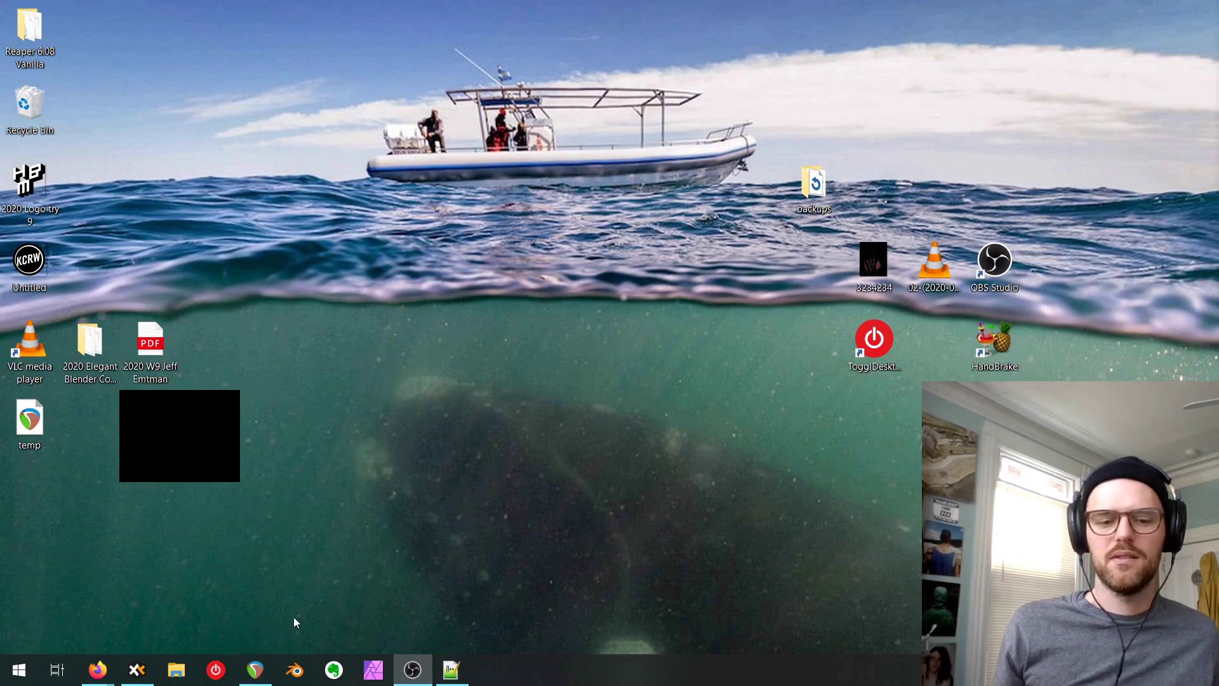
left_click(98, 669)
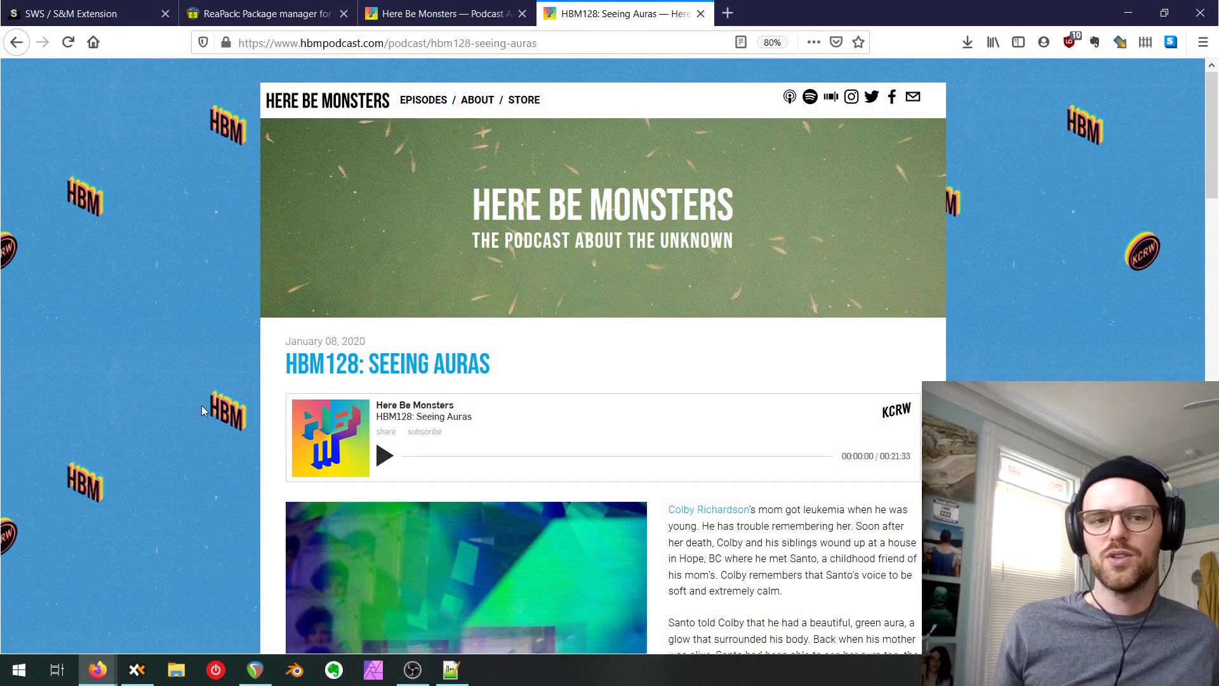
left_click(438, 14)
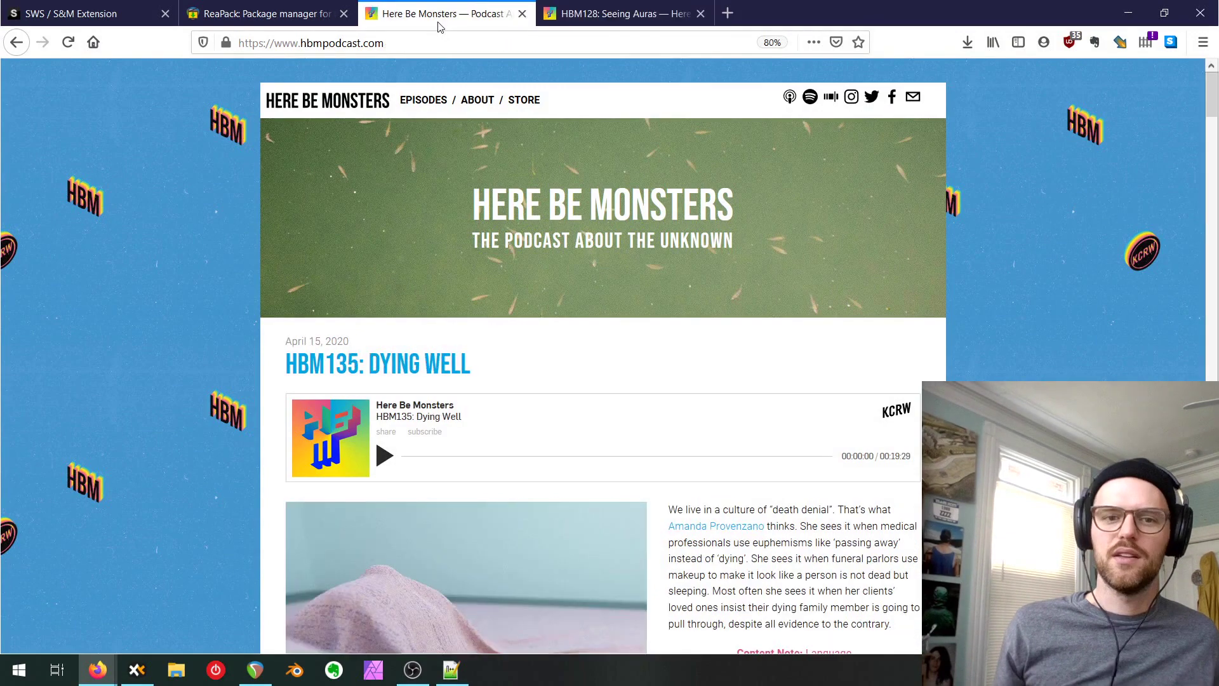